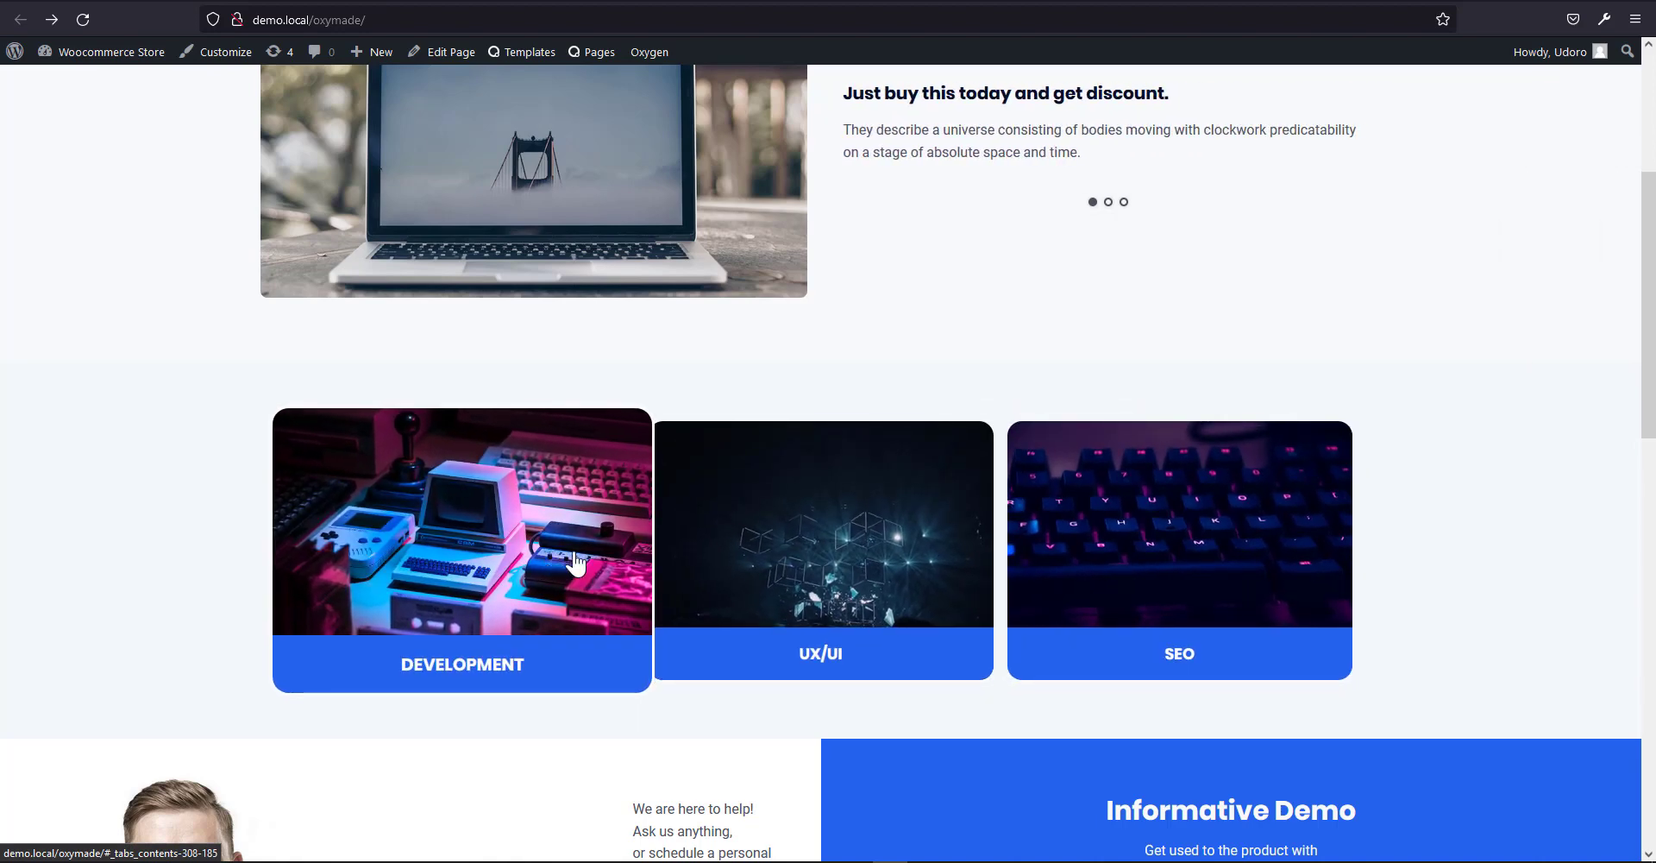
Open the Development card's full-screen tab content on the demo page, look it over and close it.
scroll(604, 570, "down", 2)
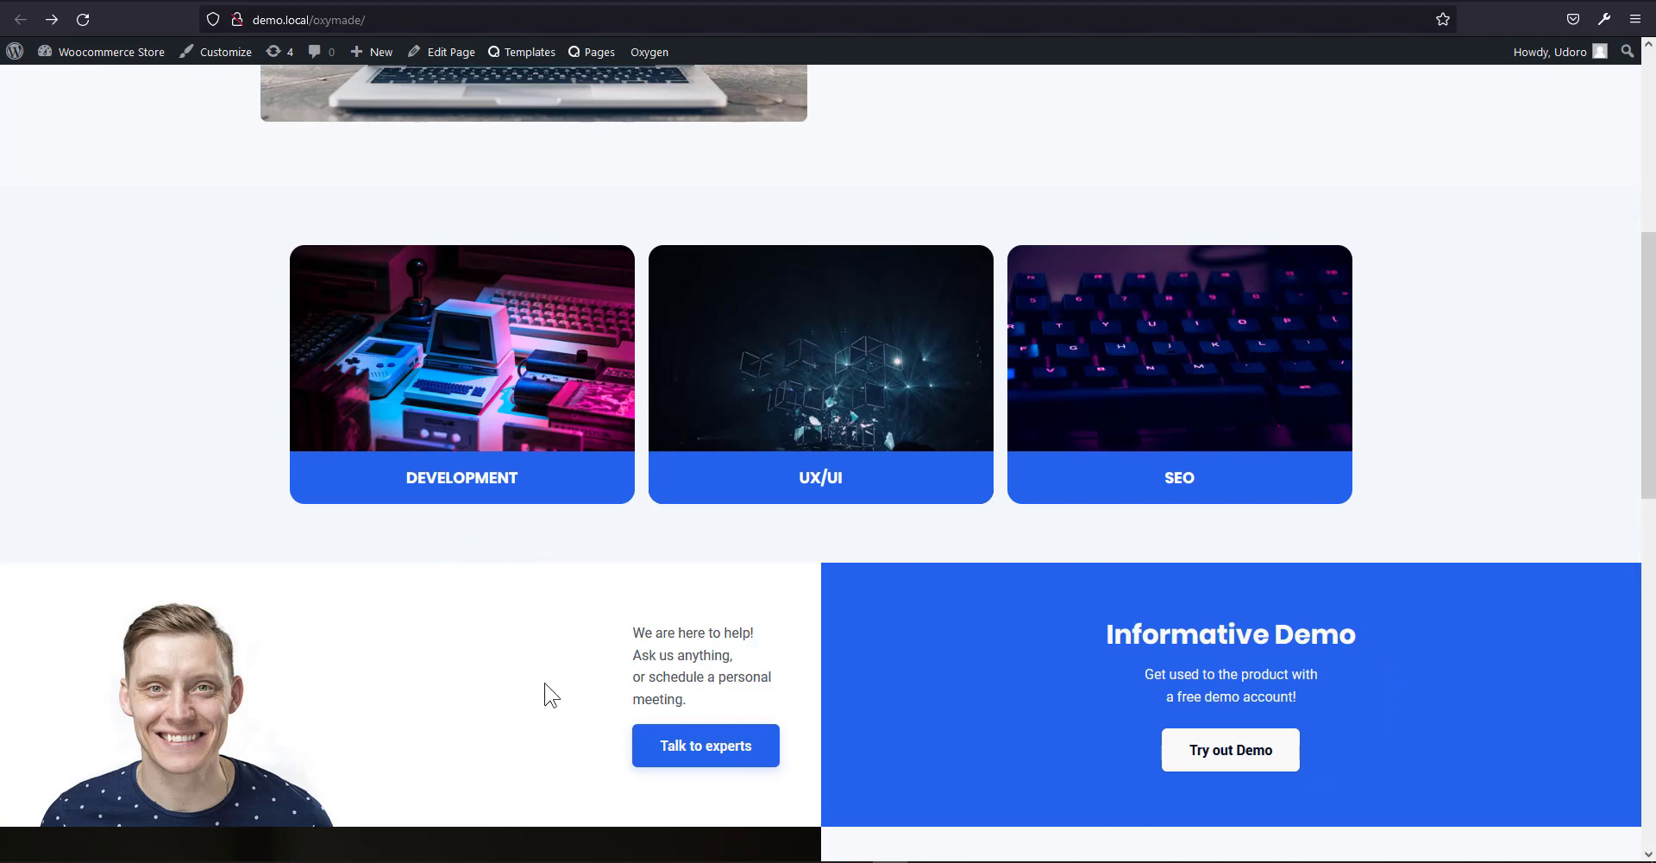
left_click(530, 428)
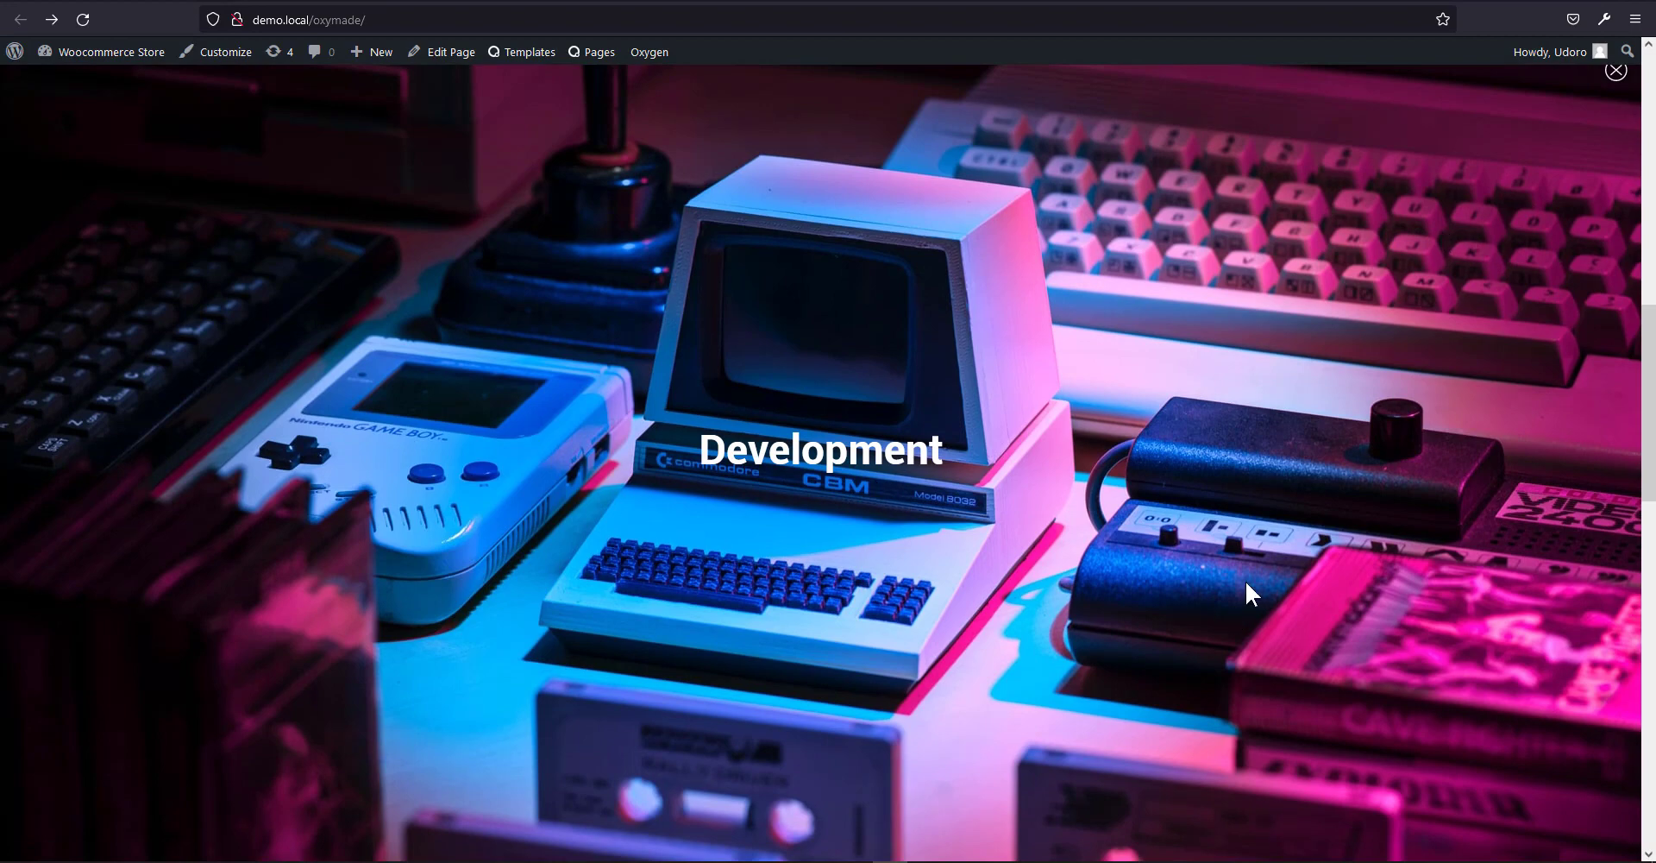
scroll(1245, 581, "up", 5)
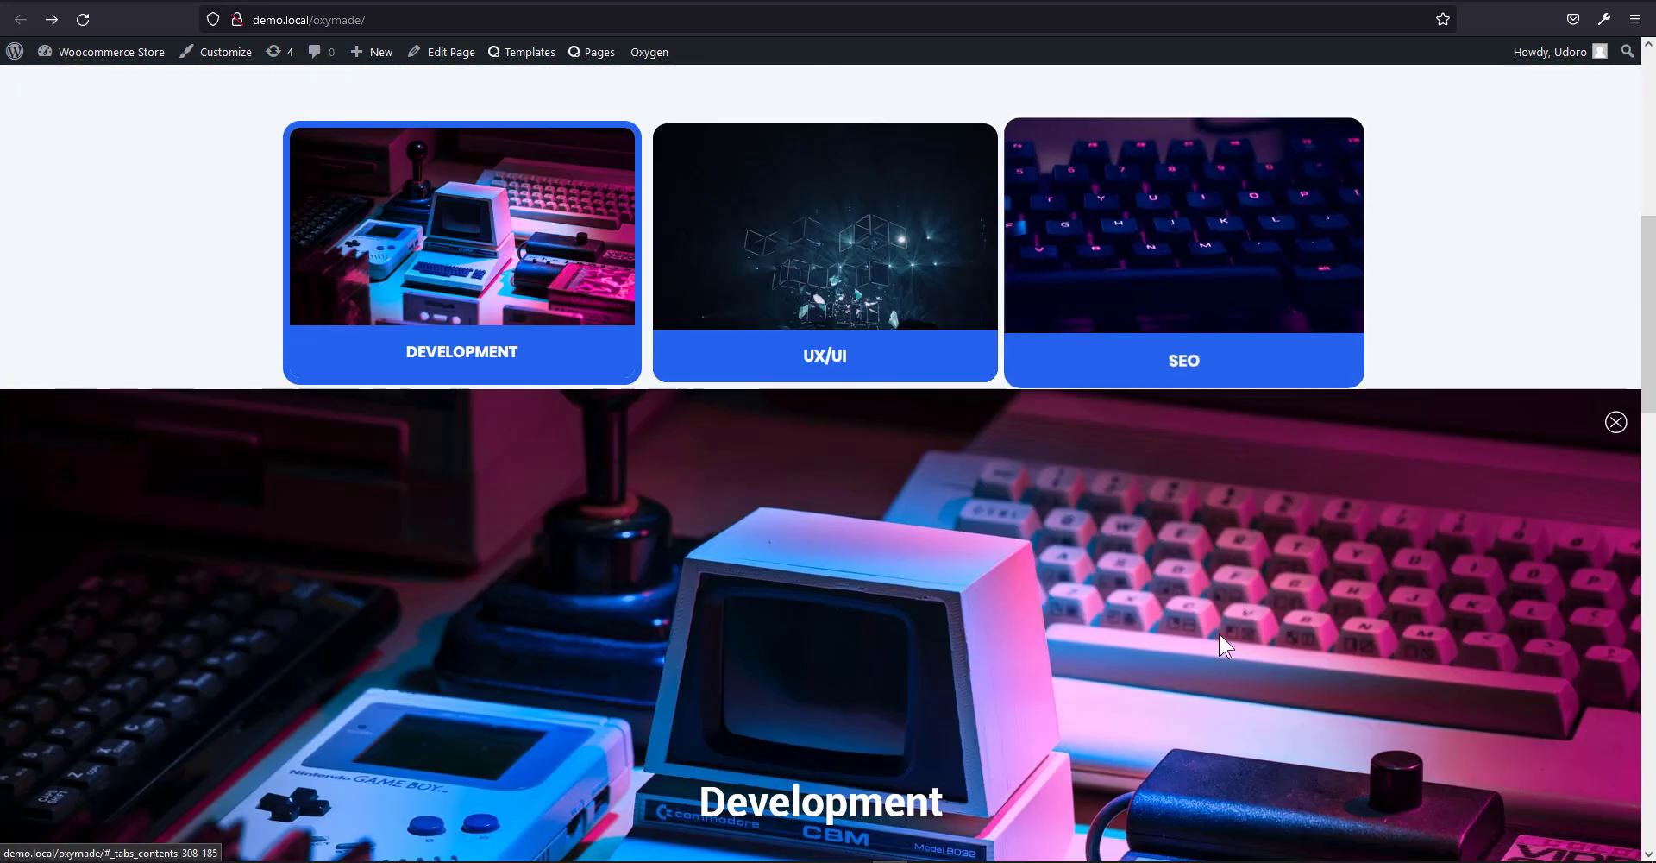
scroll(1219, 633, "up", 2)
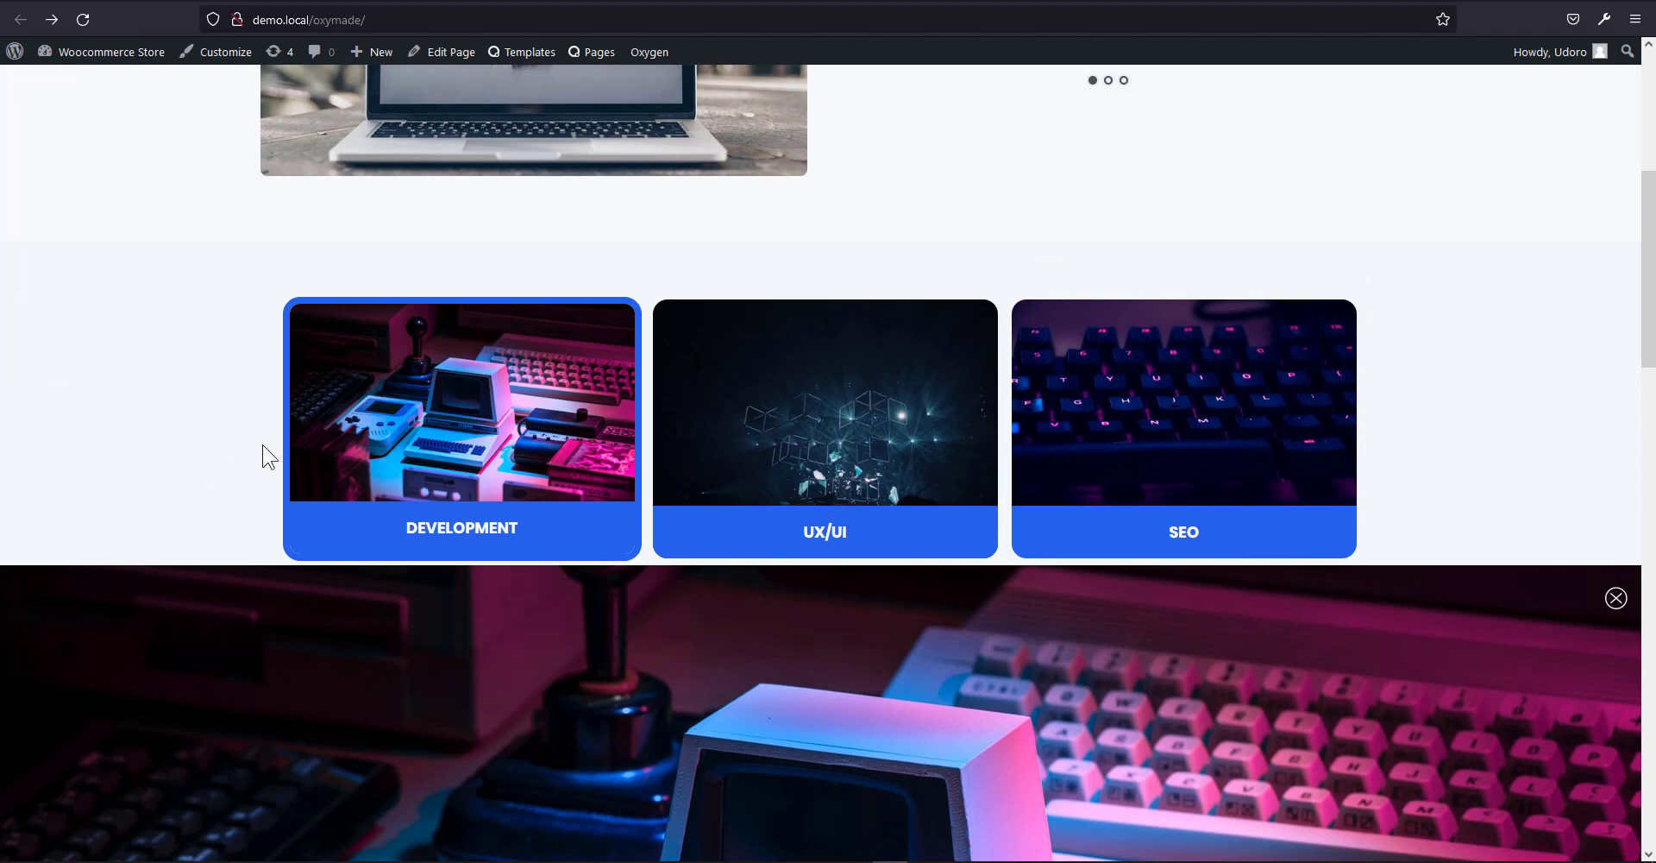
left_click(1614, 599)
Open and close the full-screen tab contents of the UX/UI and SEO cards.
scroll(1613, 604, "down", 3)
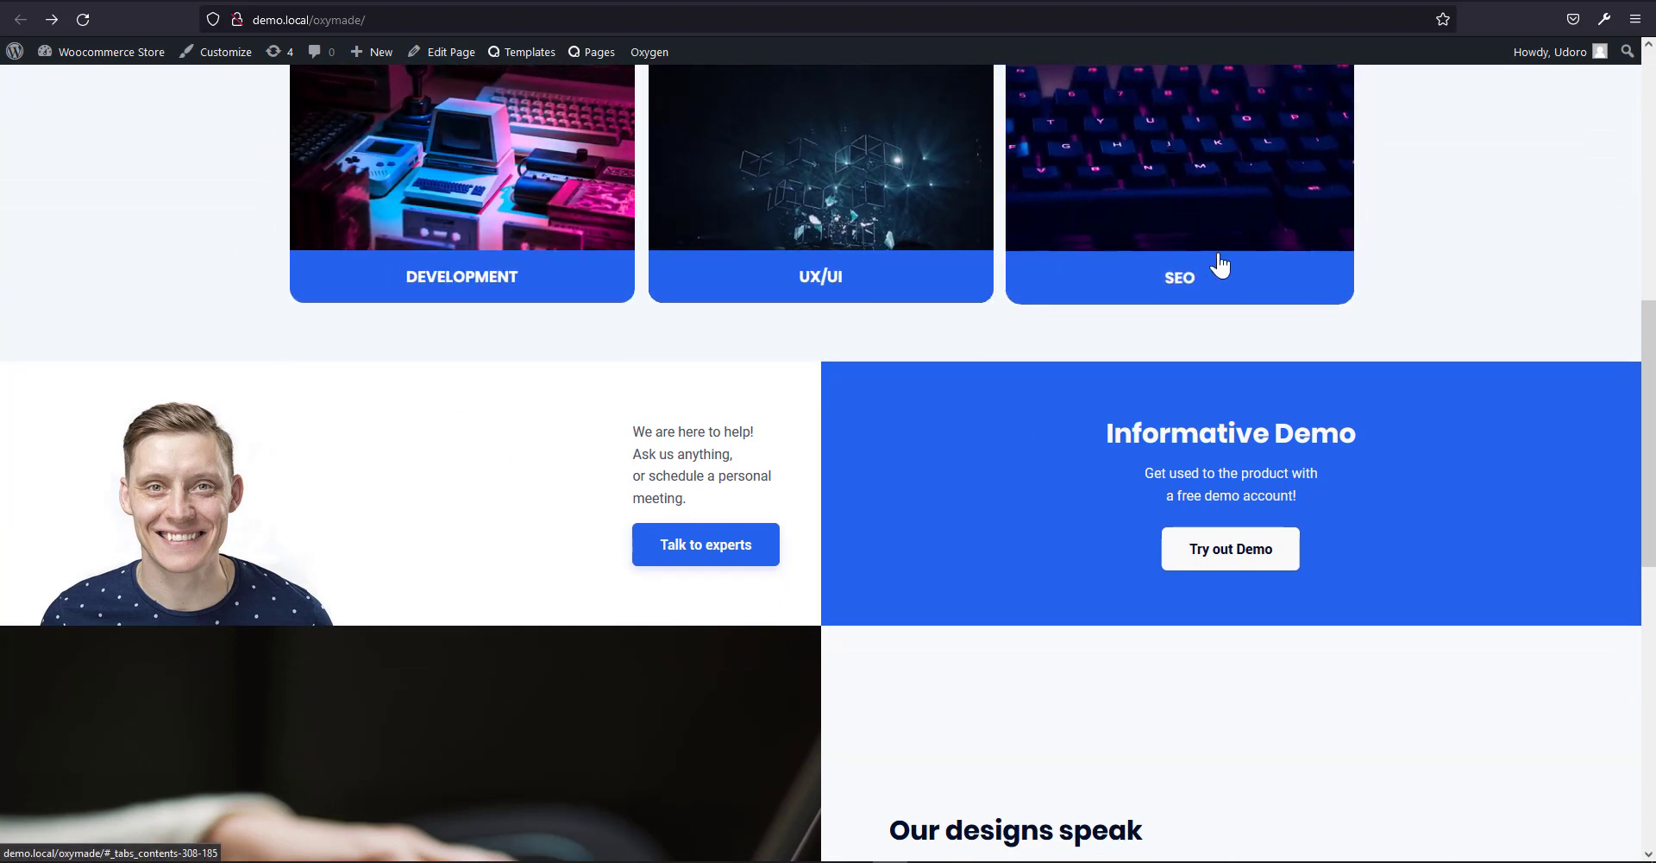
left_click(833, 218)
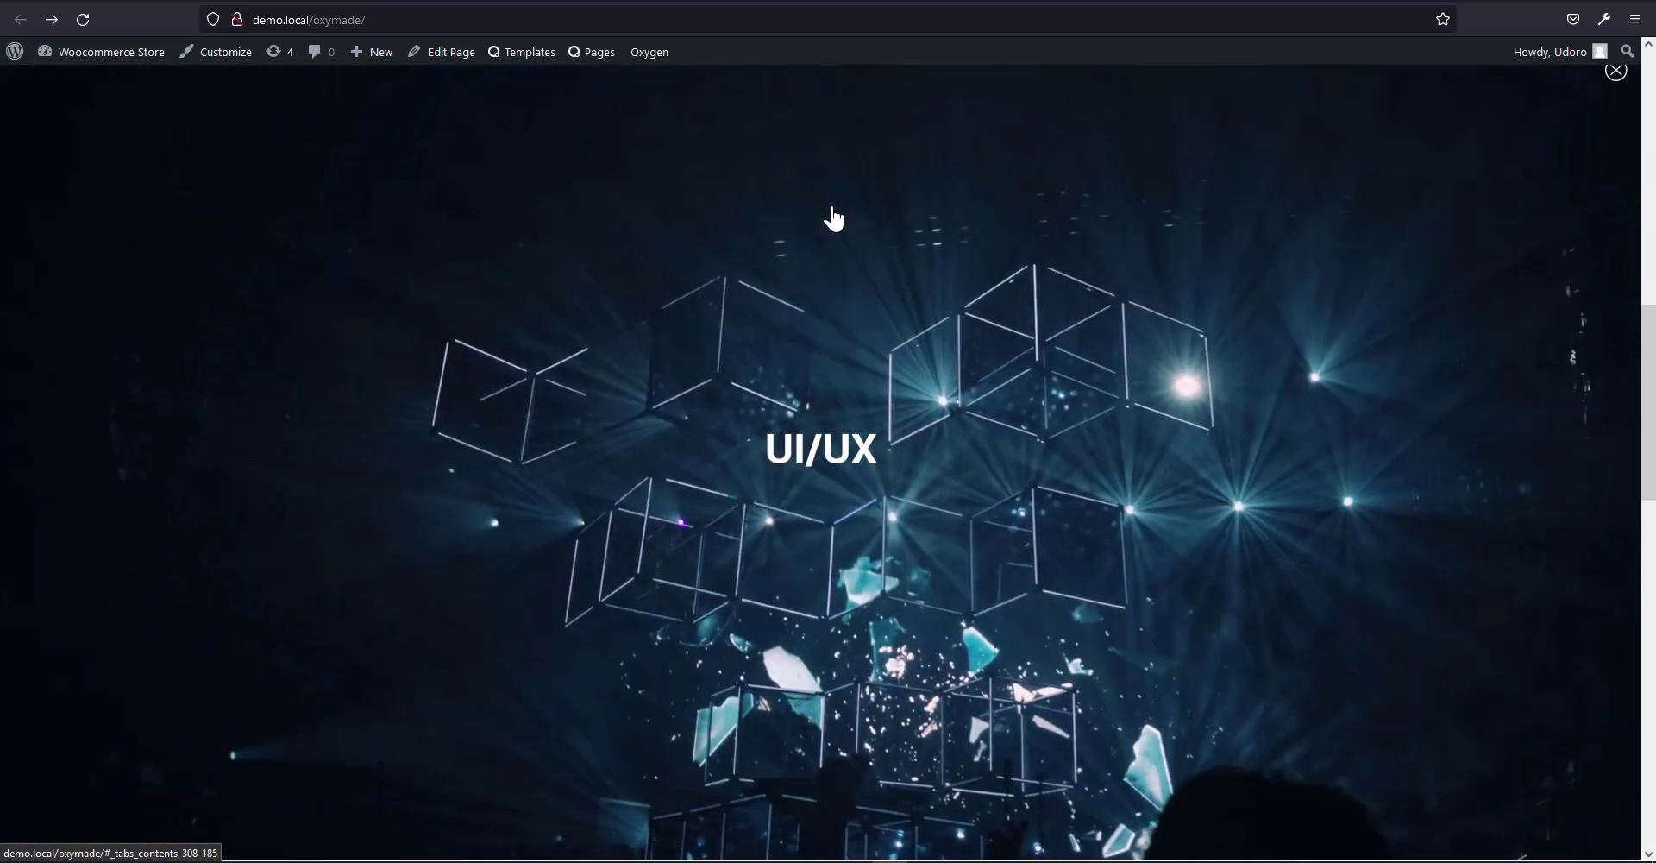
left_click(1613, 86)
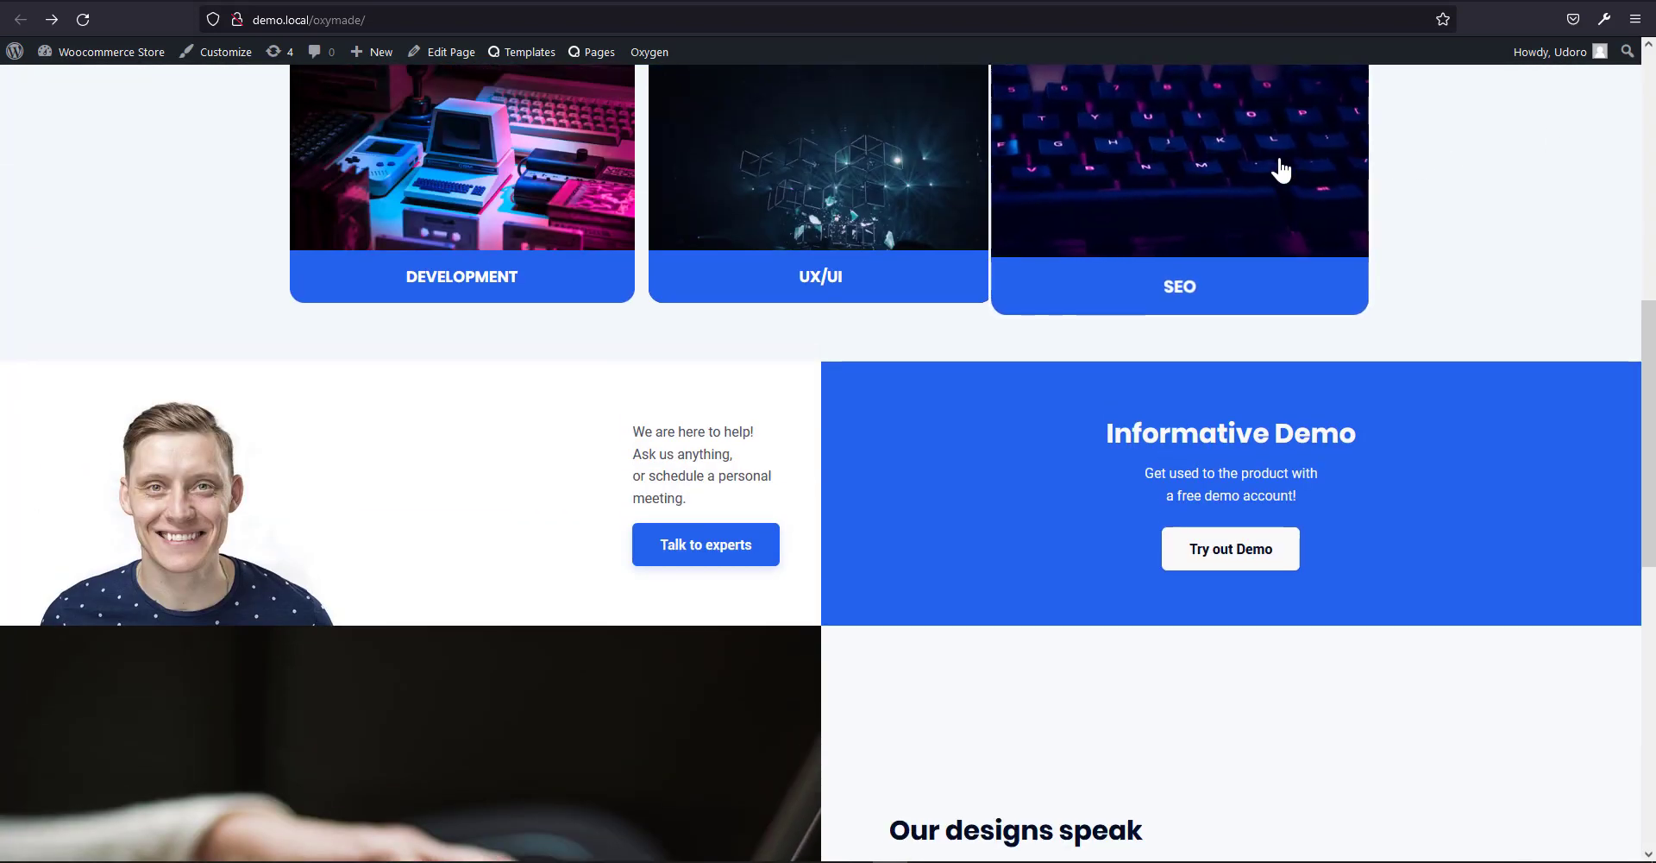
left_click(1279, 166)
left_click(1618, 73)
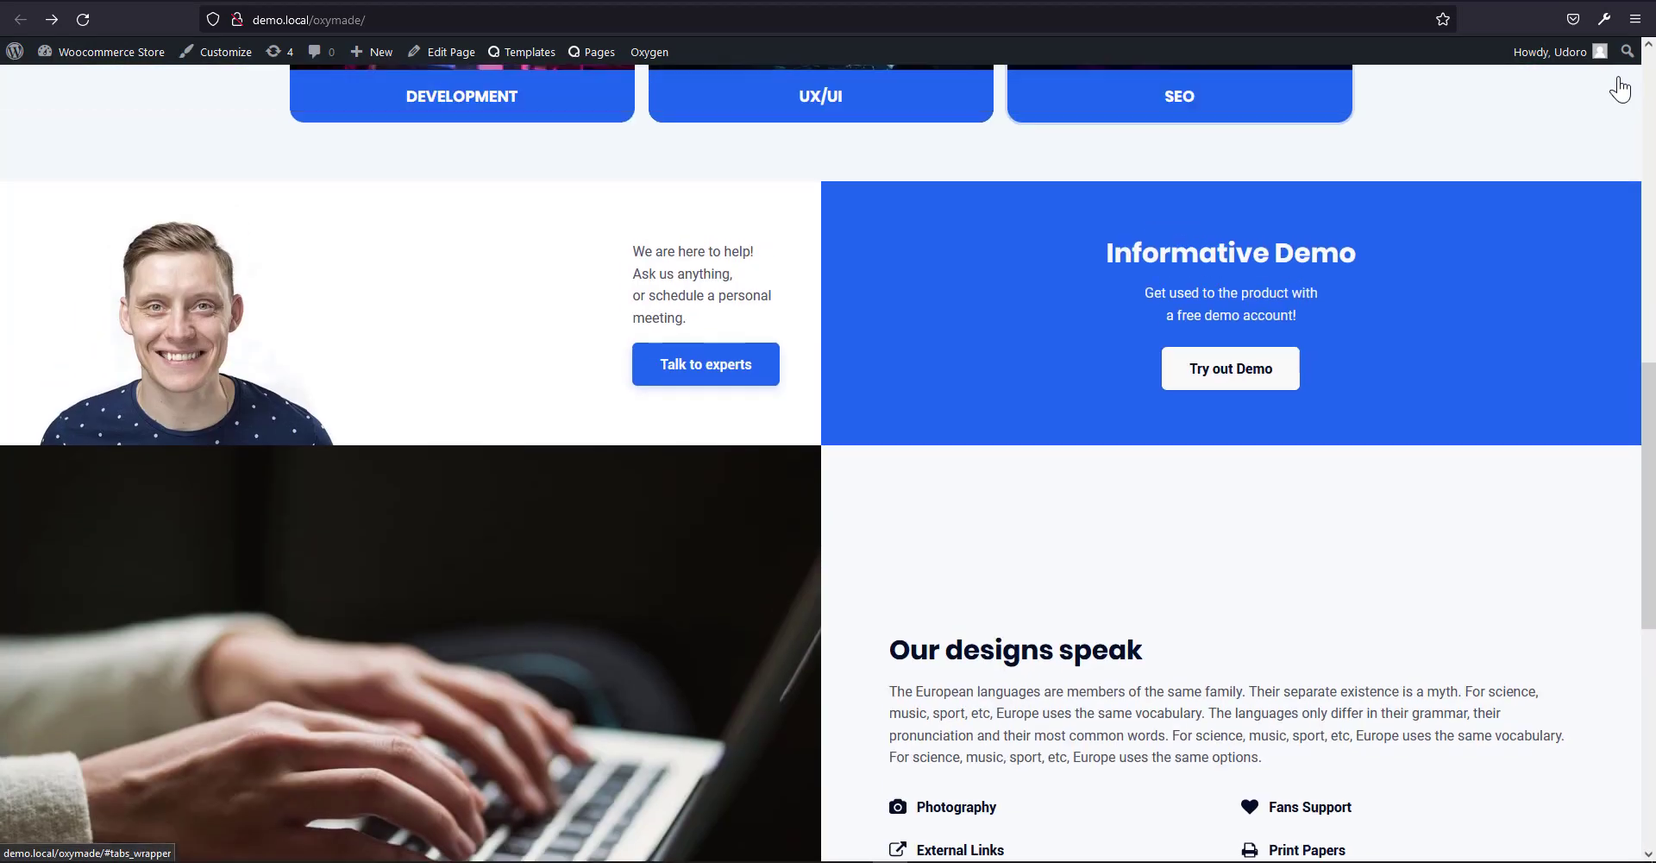
Open the browser developer tools and preview the tab cards in responsive mode at the 375 × 667 iPhone 6/7/8 size.
key("F12")
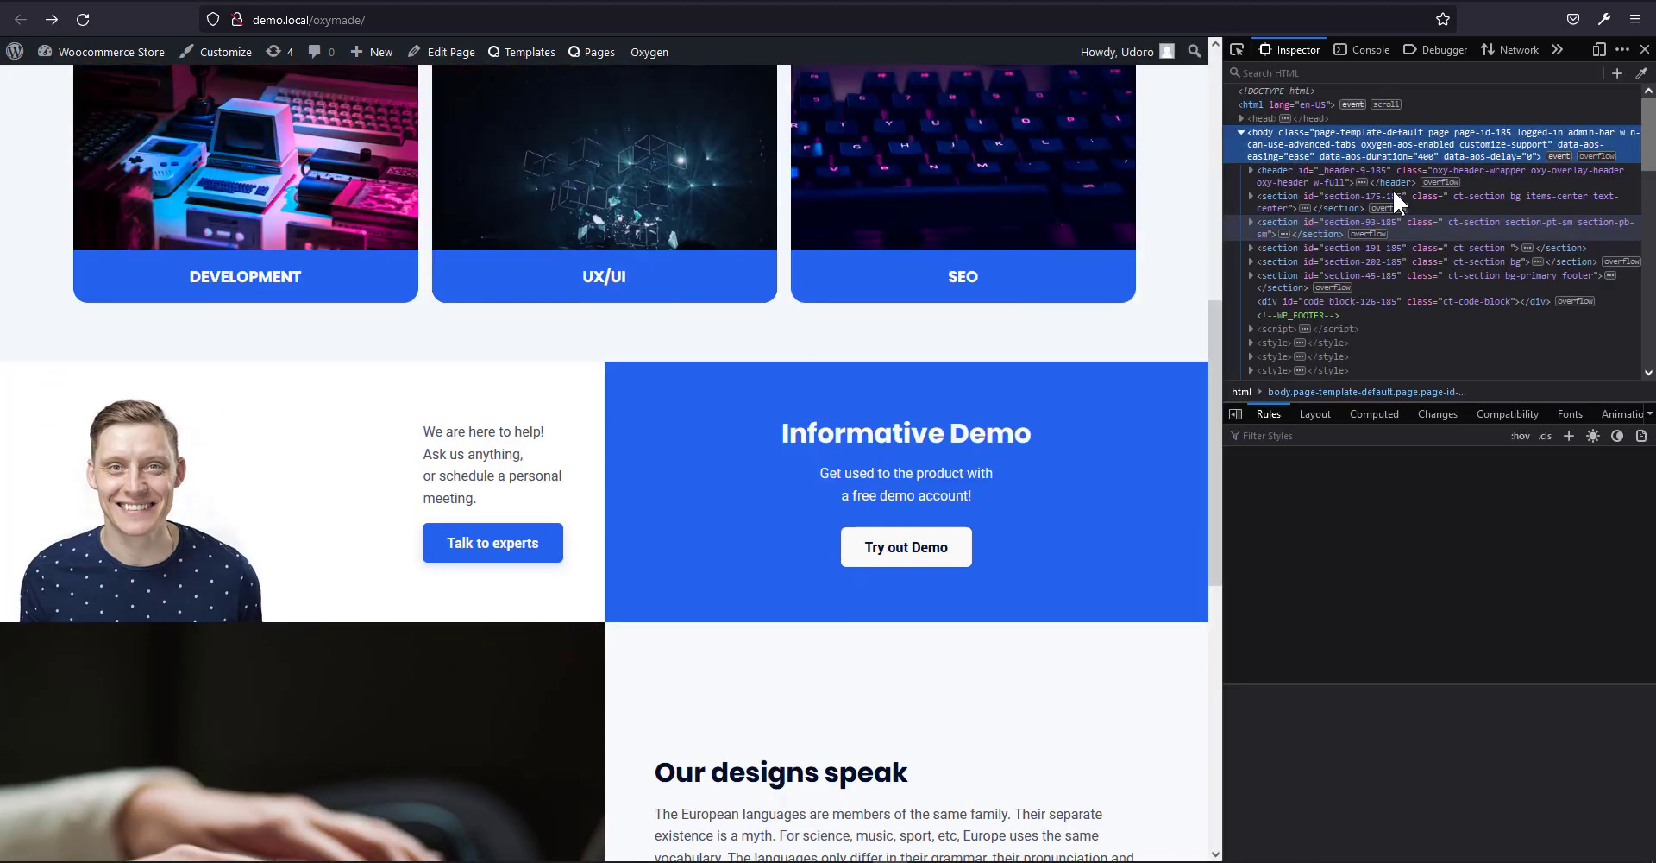
left_click(1598, 50)
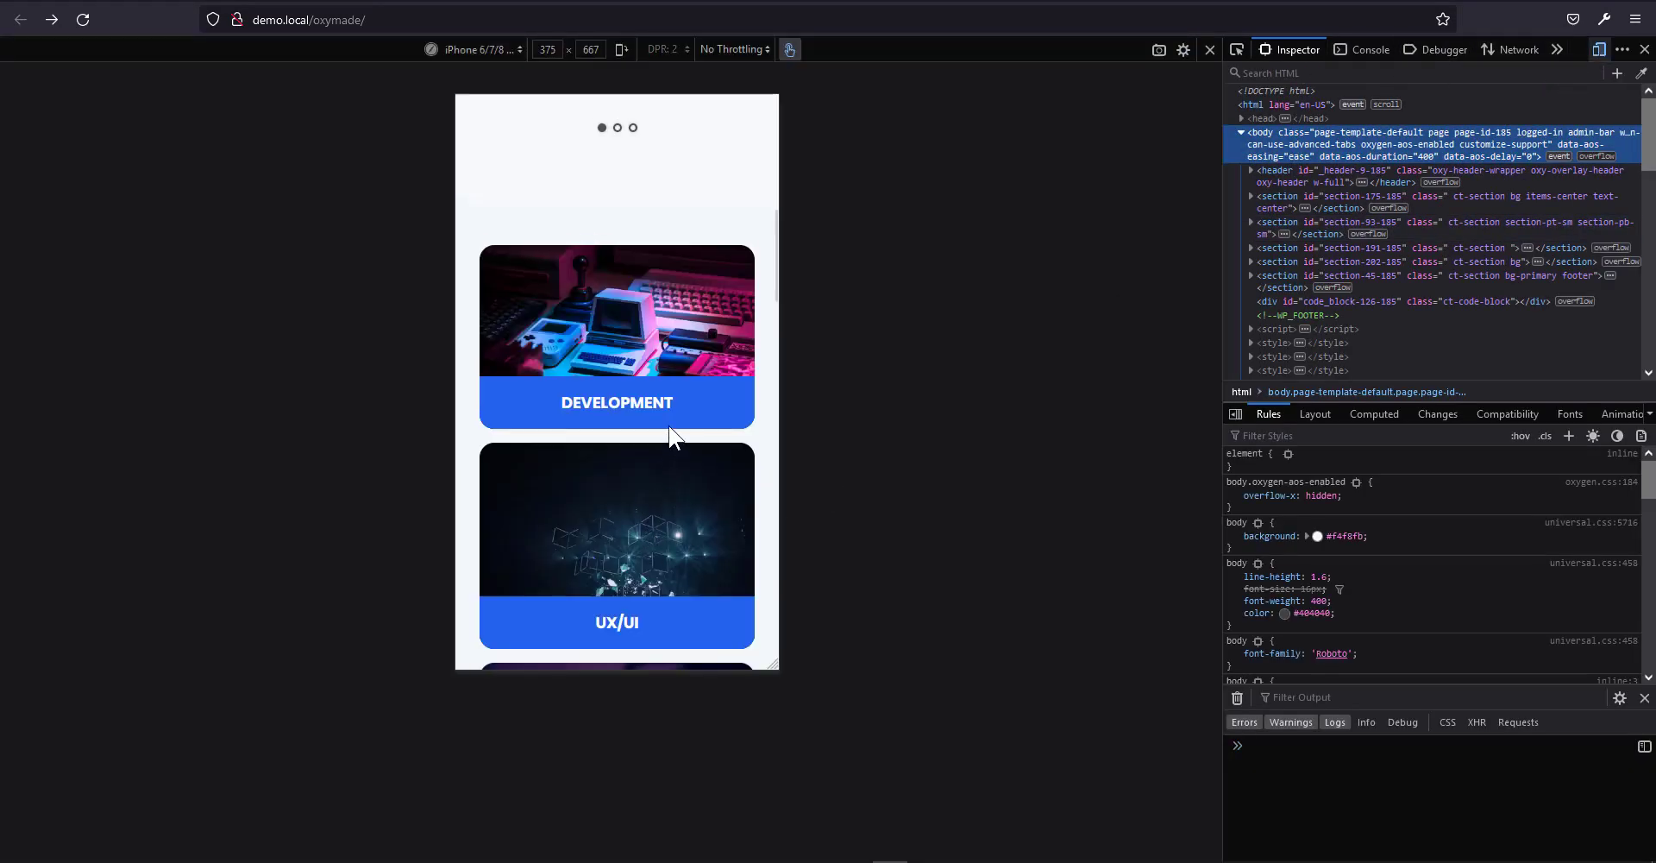
scroll(669, 436, "down", 10)
scroll(690, 531, "up", 6)
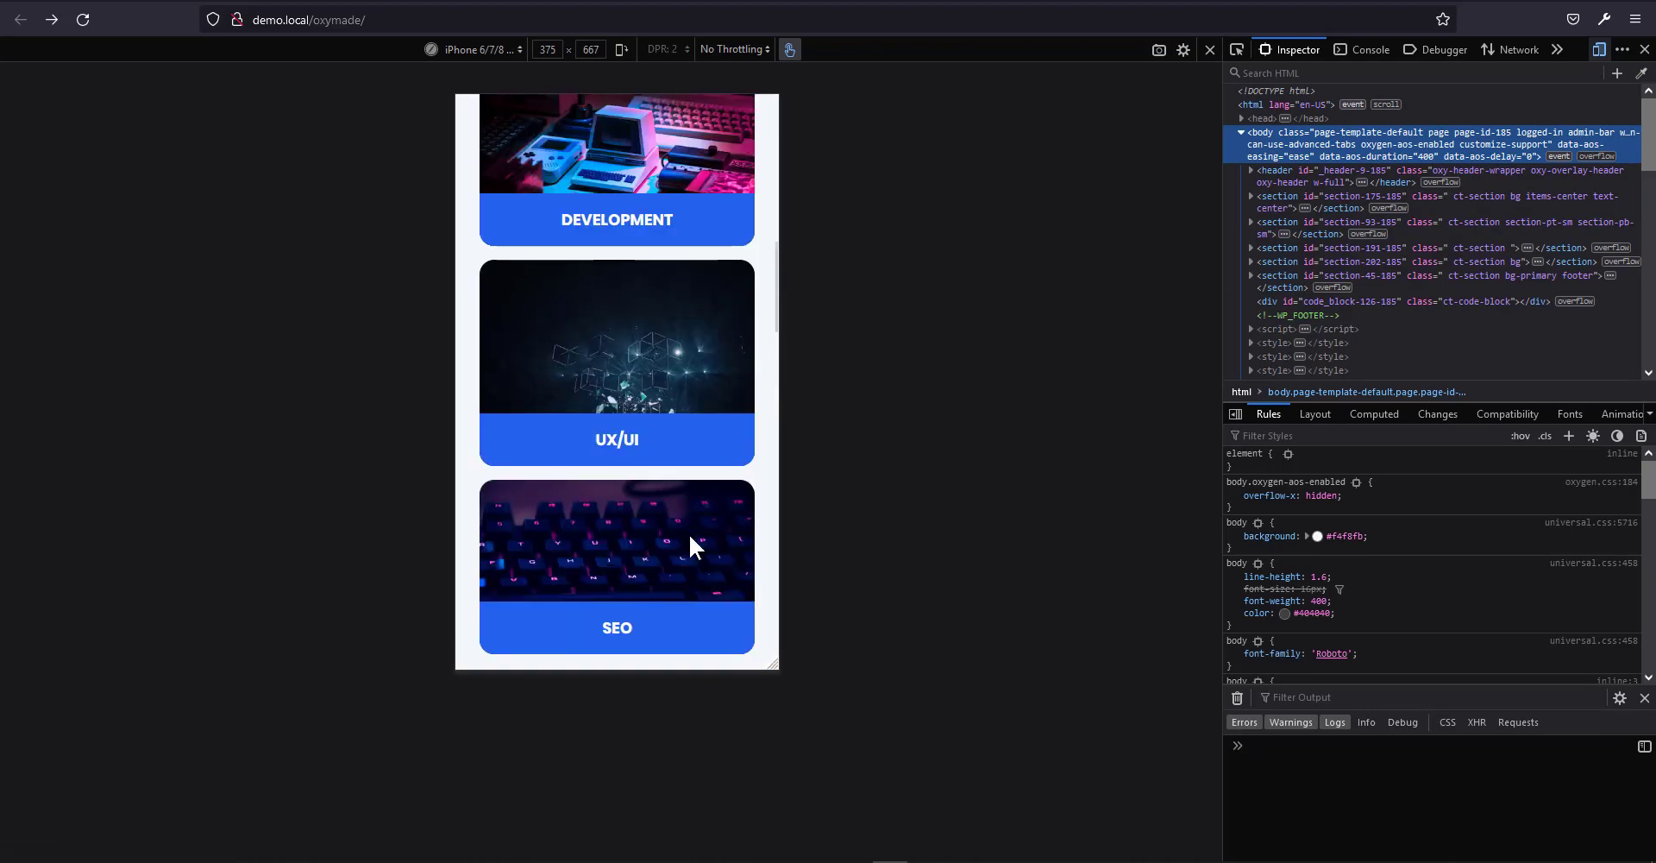
Open and close the Development and UX/UI tab contents in the mobile preview.
left_click(682, 259)
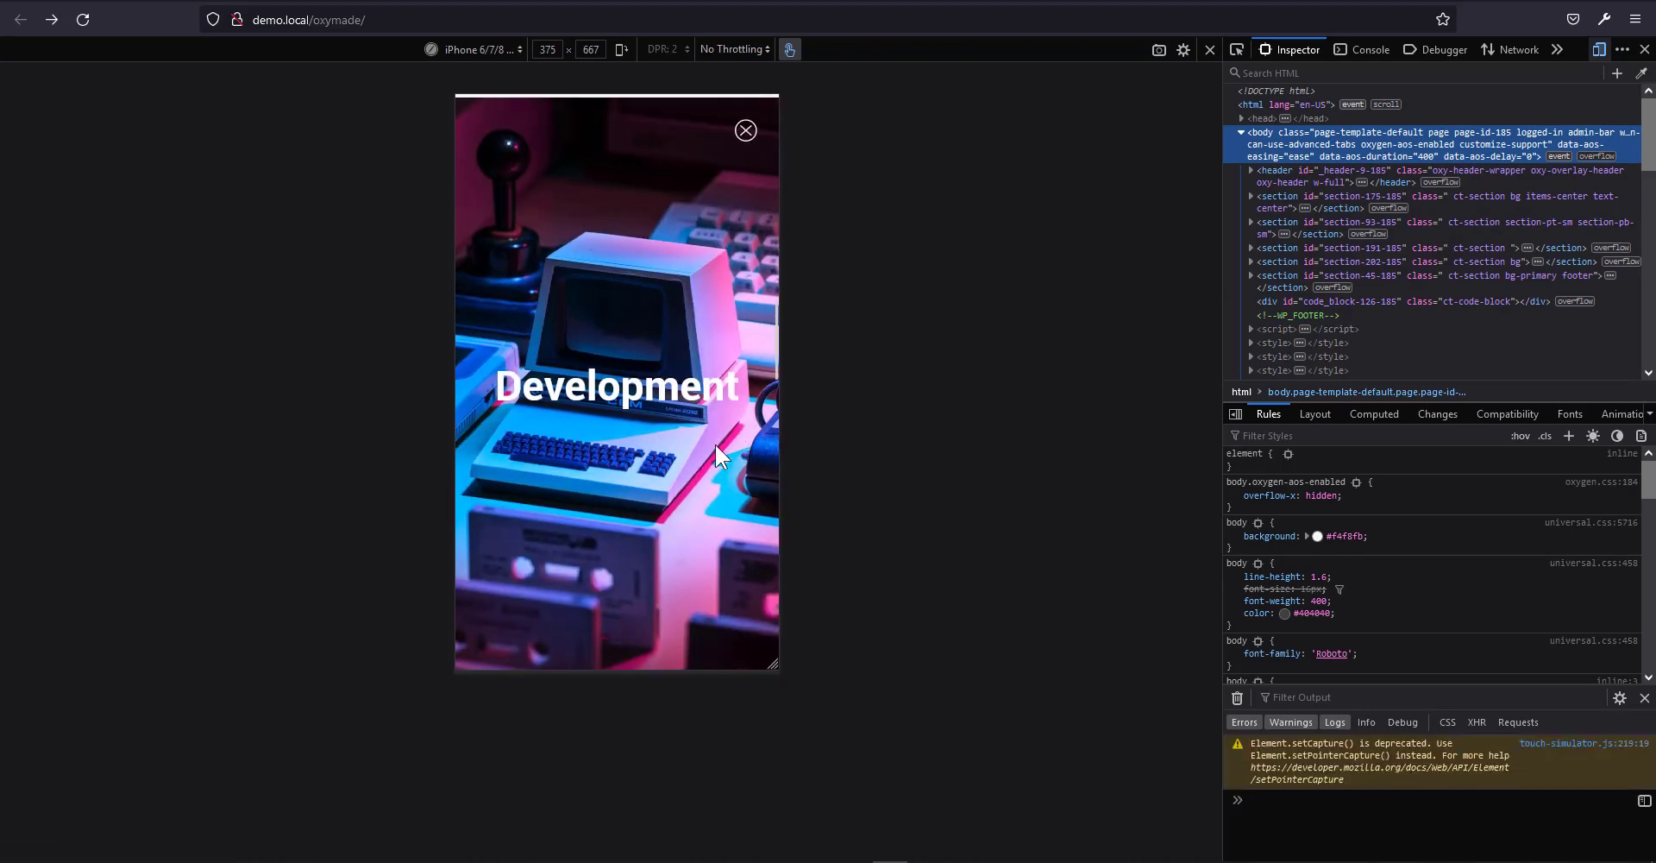
left_click(746, 131)
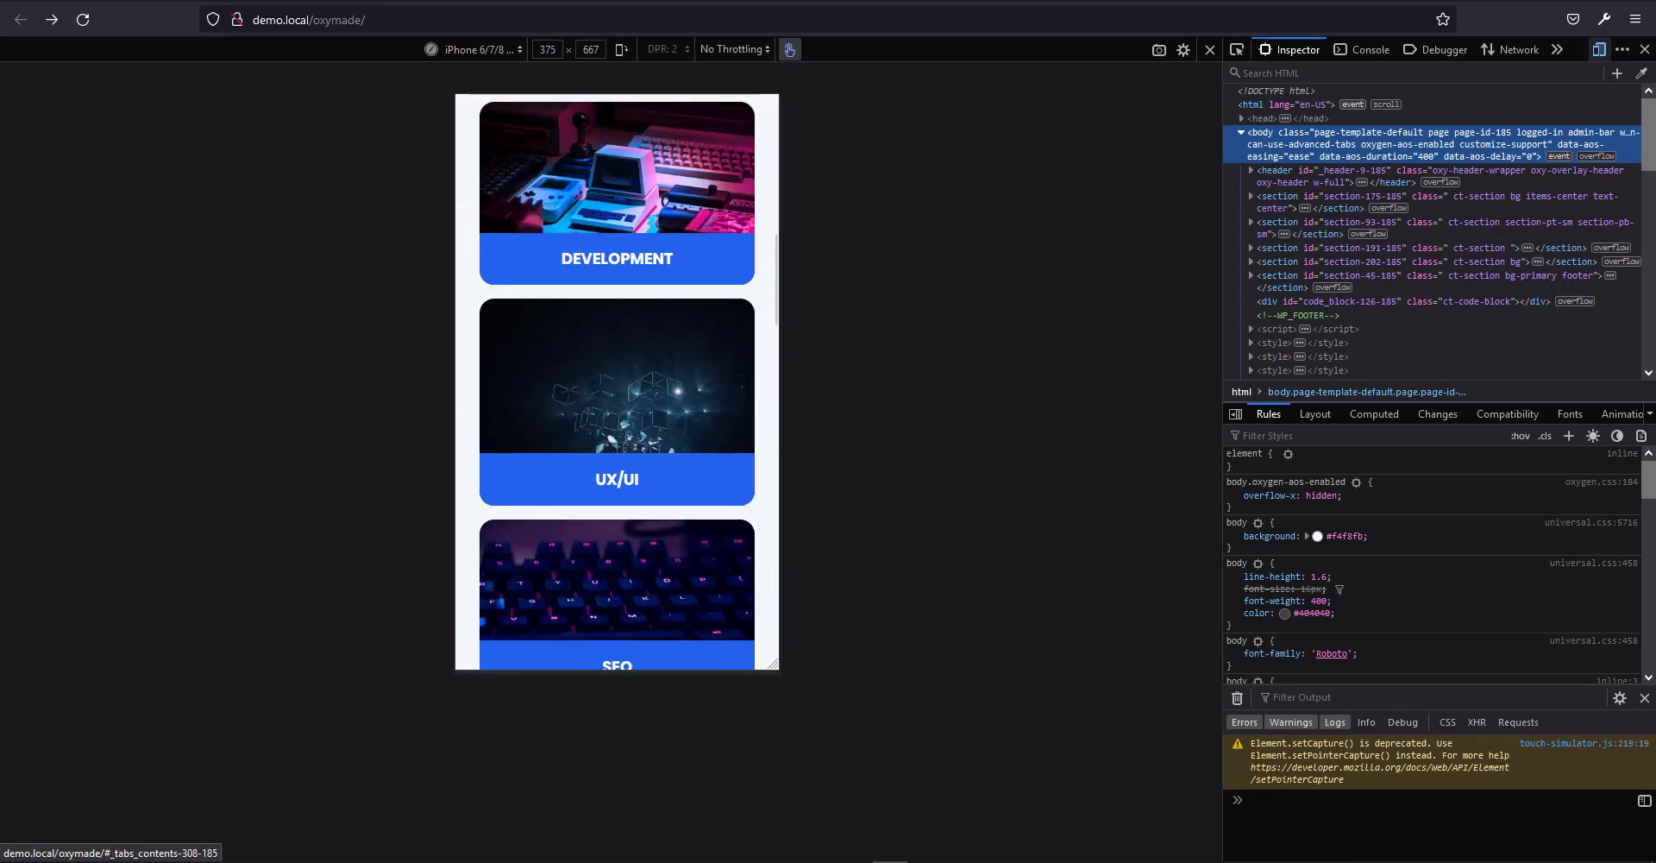
left_click(703, 366)
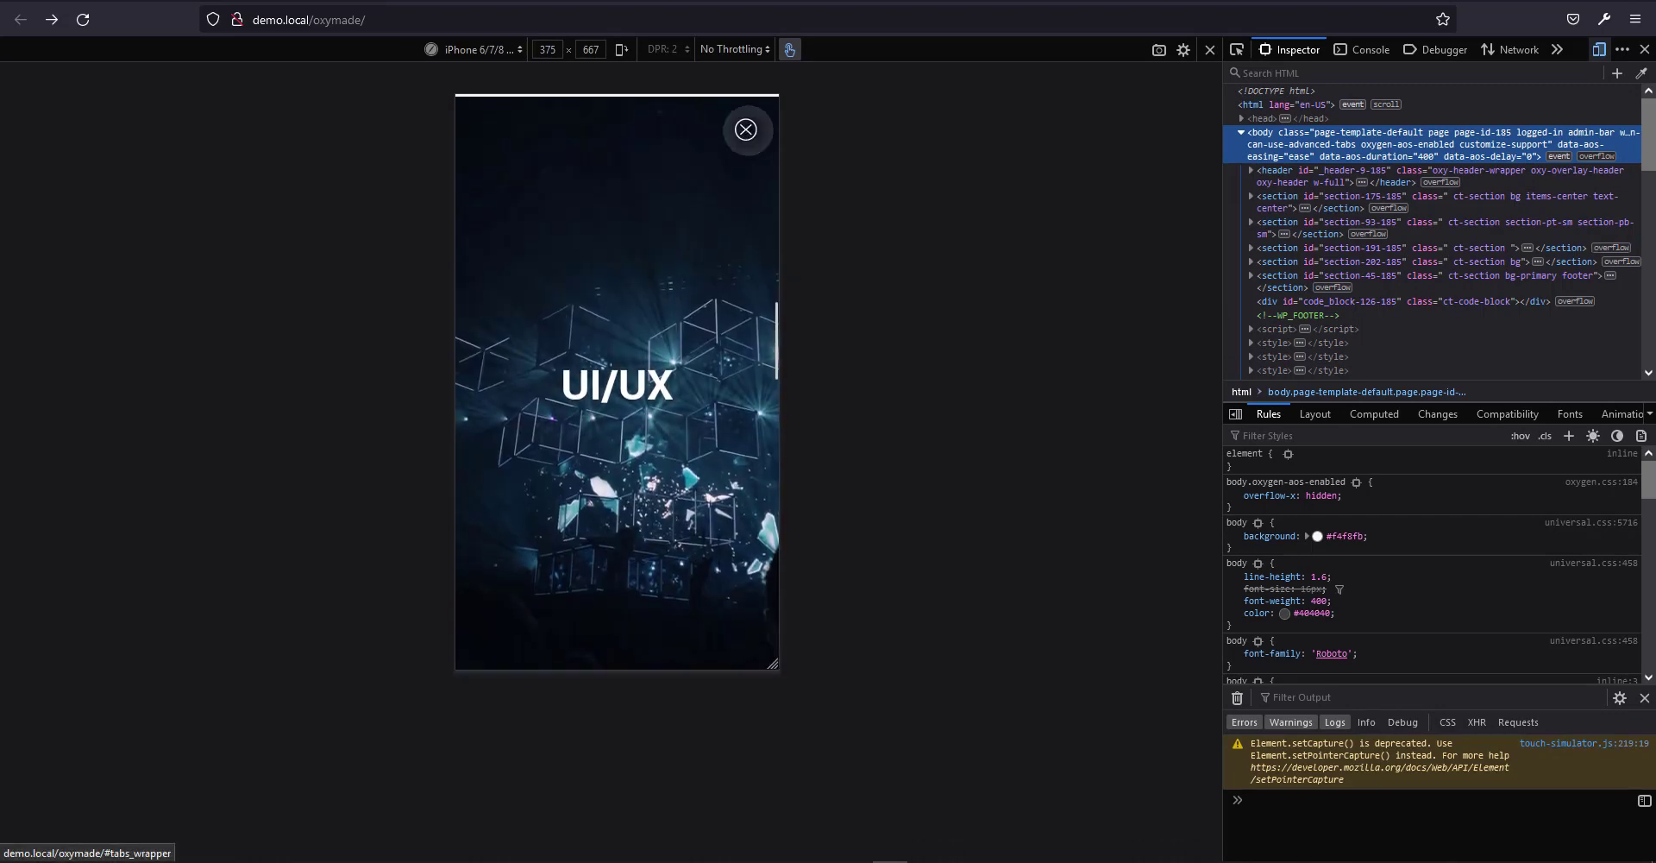
left_click(744, 131)
Open the SEO tab content in the mobile preview, look through the page around it and close it.
left_click(686, 607)
scroll(701, 474, "down", 9)
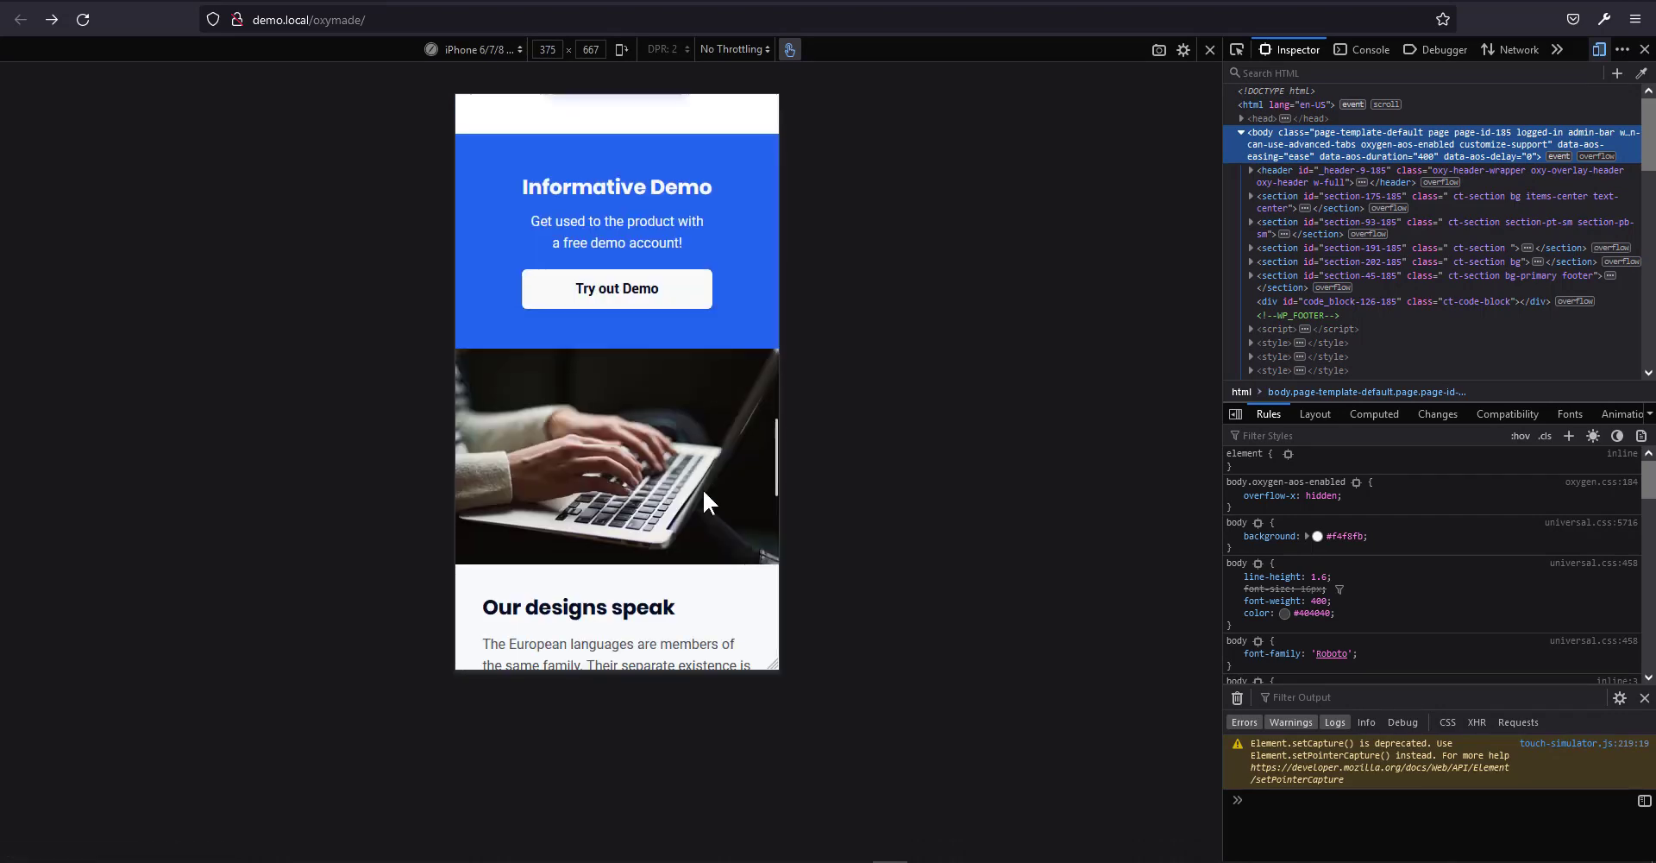
scroll(703, 493, "up", 6)
scroll(705, 504, "up", 6)
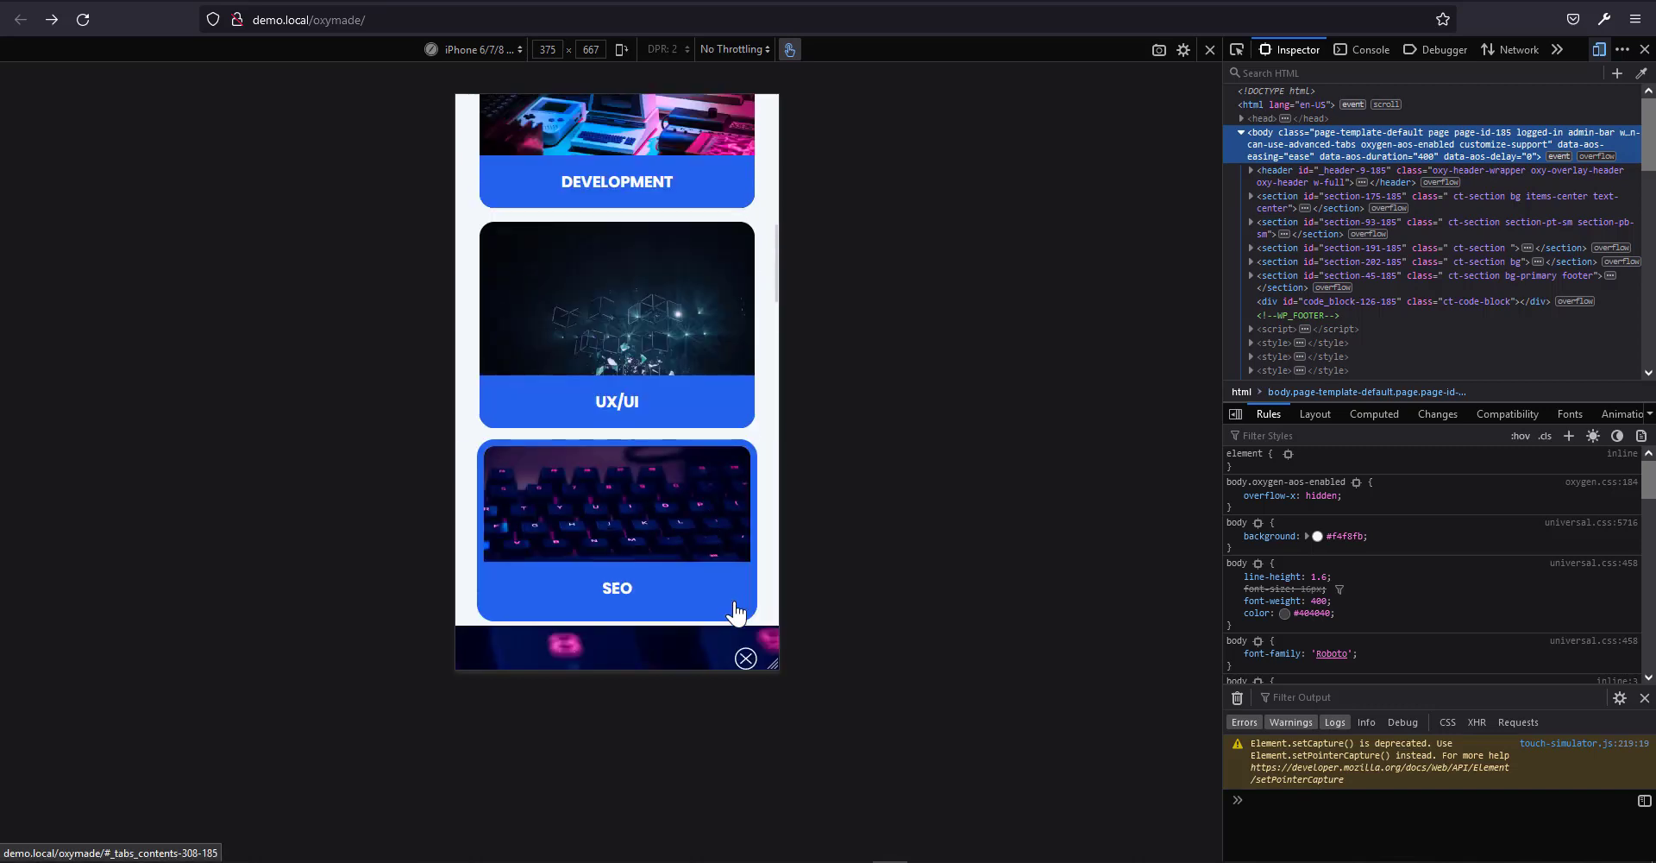
left_click(746, 659)
Reopen the SEO tab content in the mobile preview to check its position below the cards, and close it again.
scroll(702, 340, "down", 3)
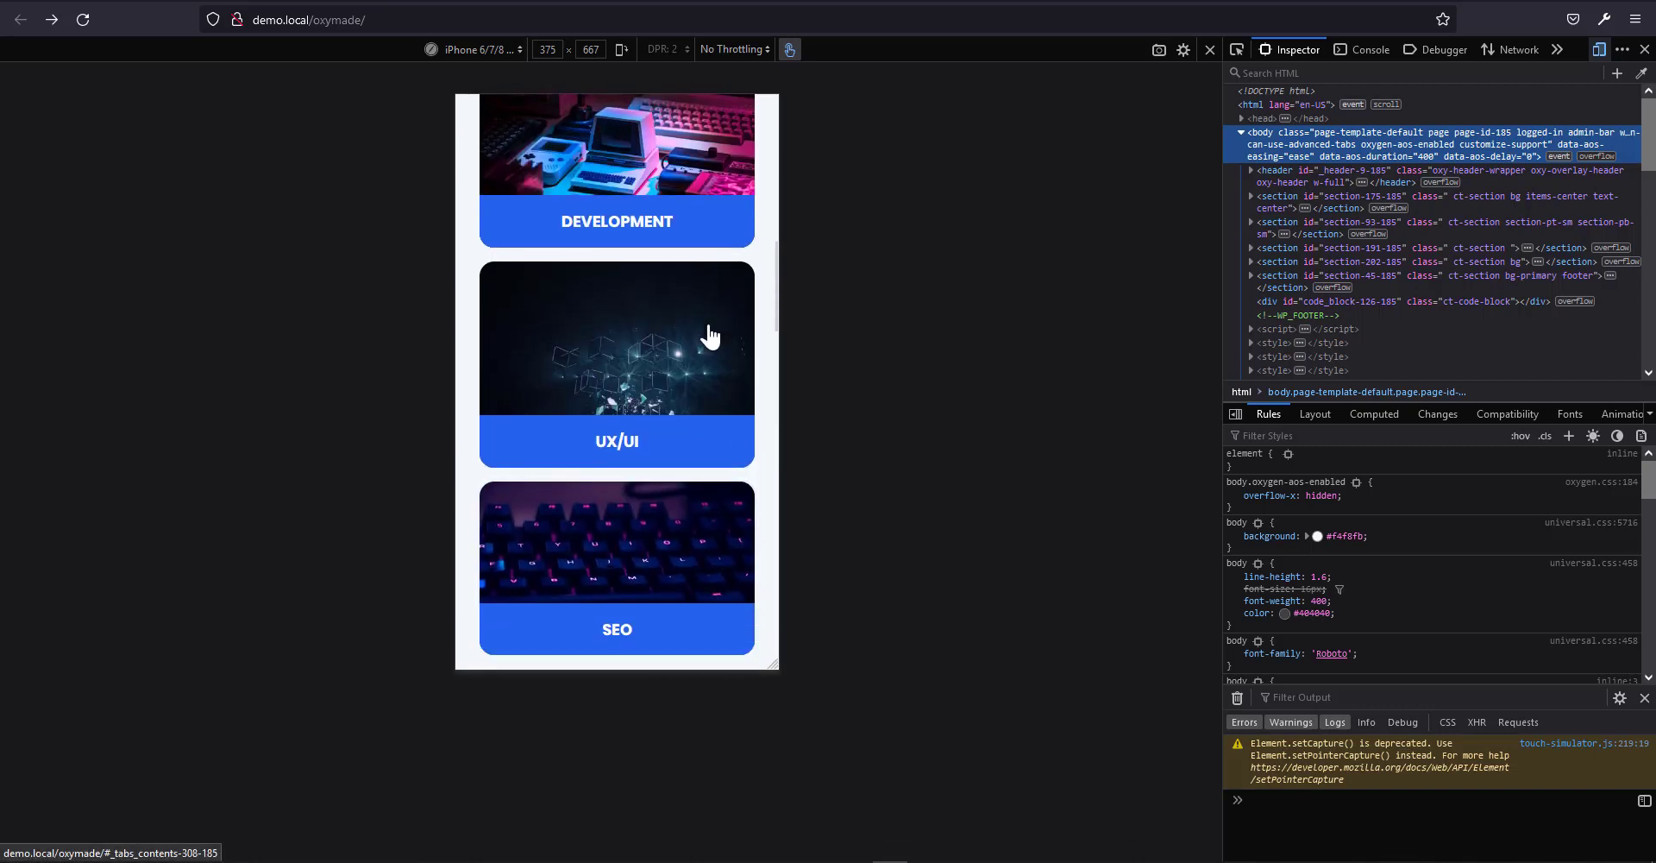
left_click(711, 349)
scroll(697, 442, "down", 5)
scroll(713, 271, "up", 3)
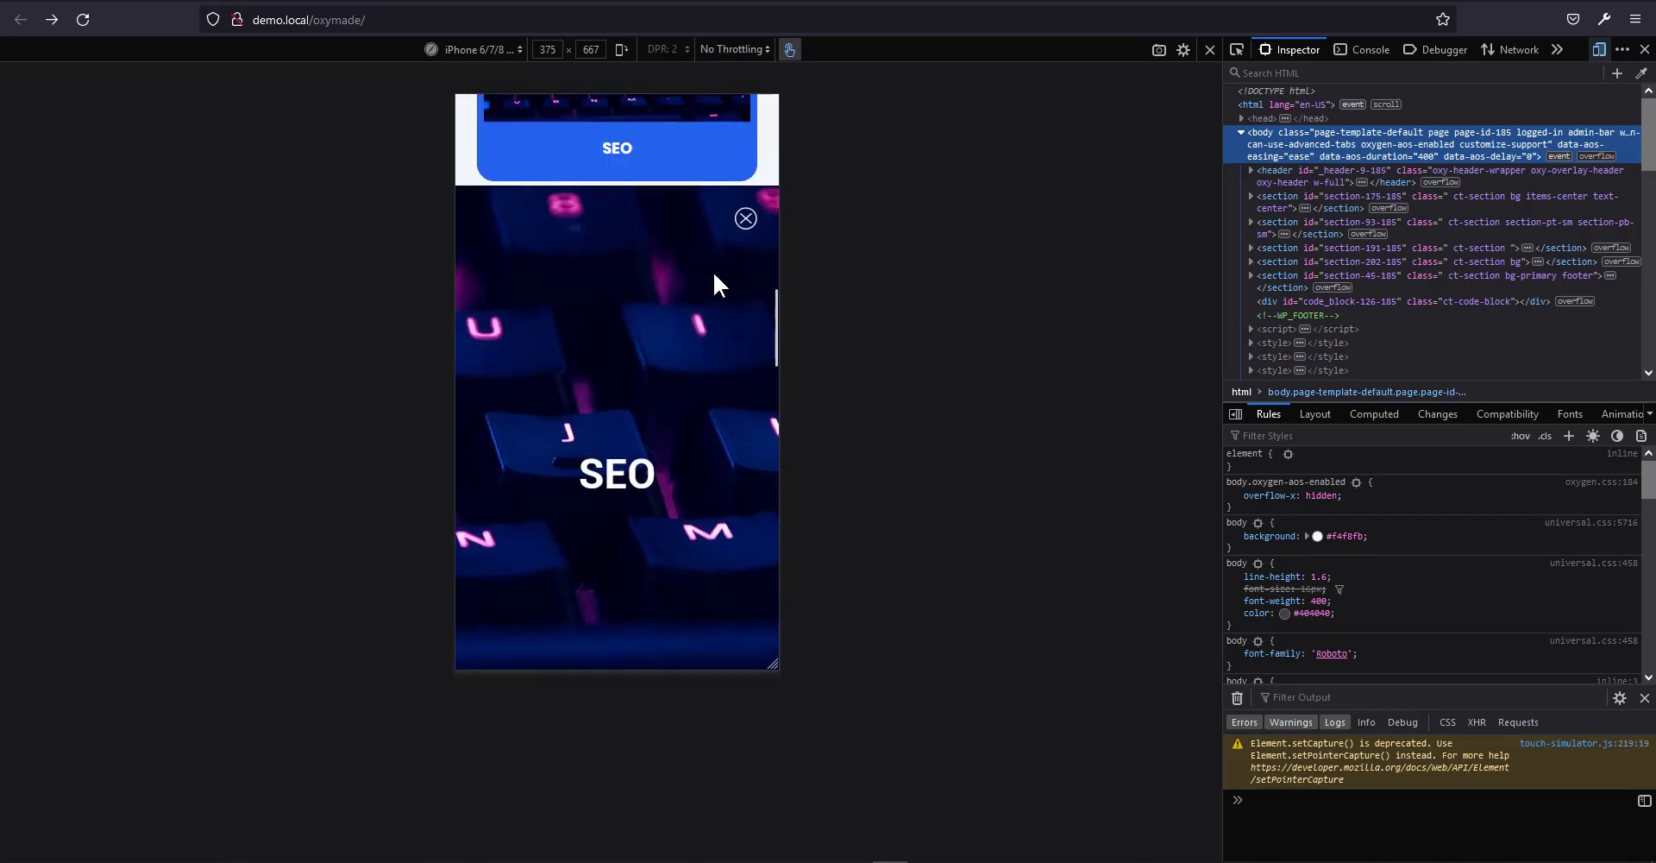
left_click(746, 221)
scroll(728, 339, "up", 1)
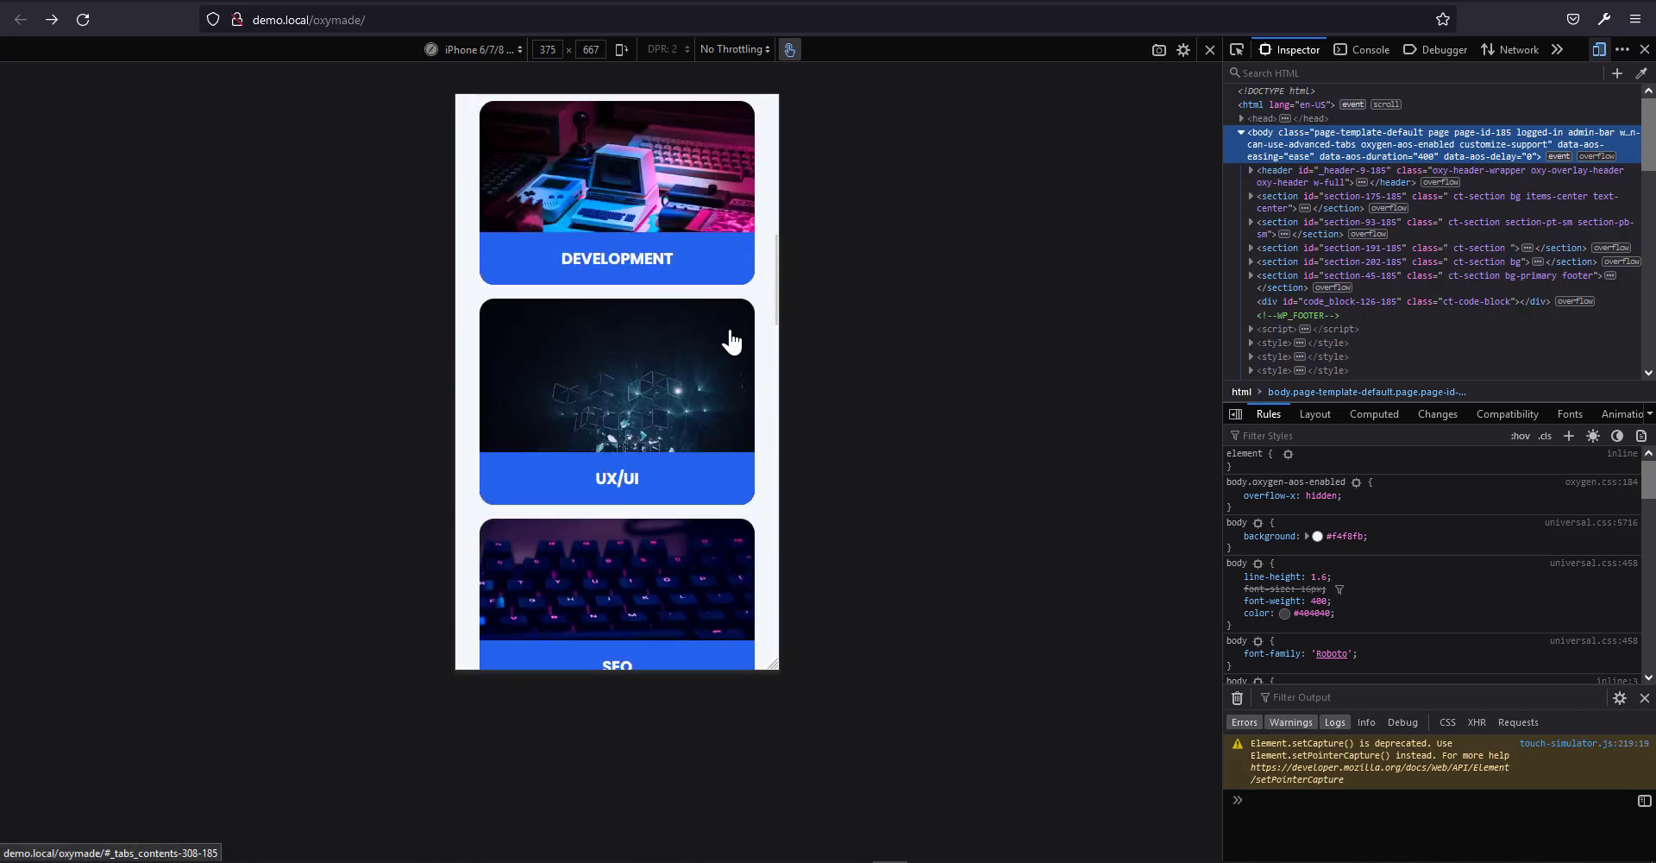
Leave the responsive preview and close the developer tools.
left_click(1599, 49)
left_click(1644, 49)
scroll(1246, 431, "up", 4)
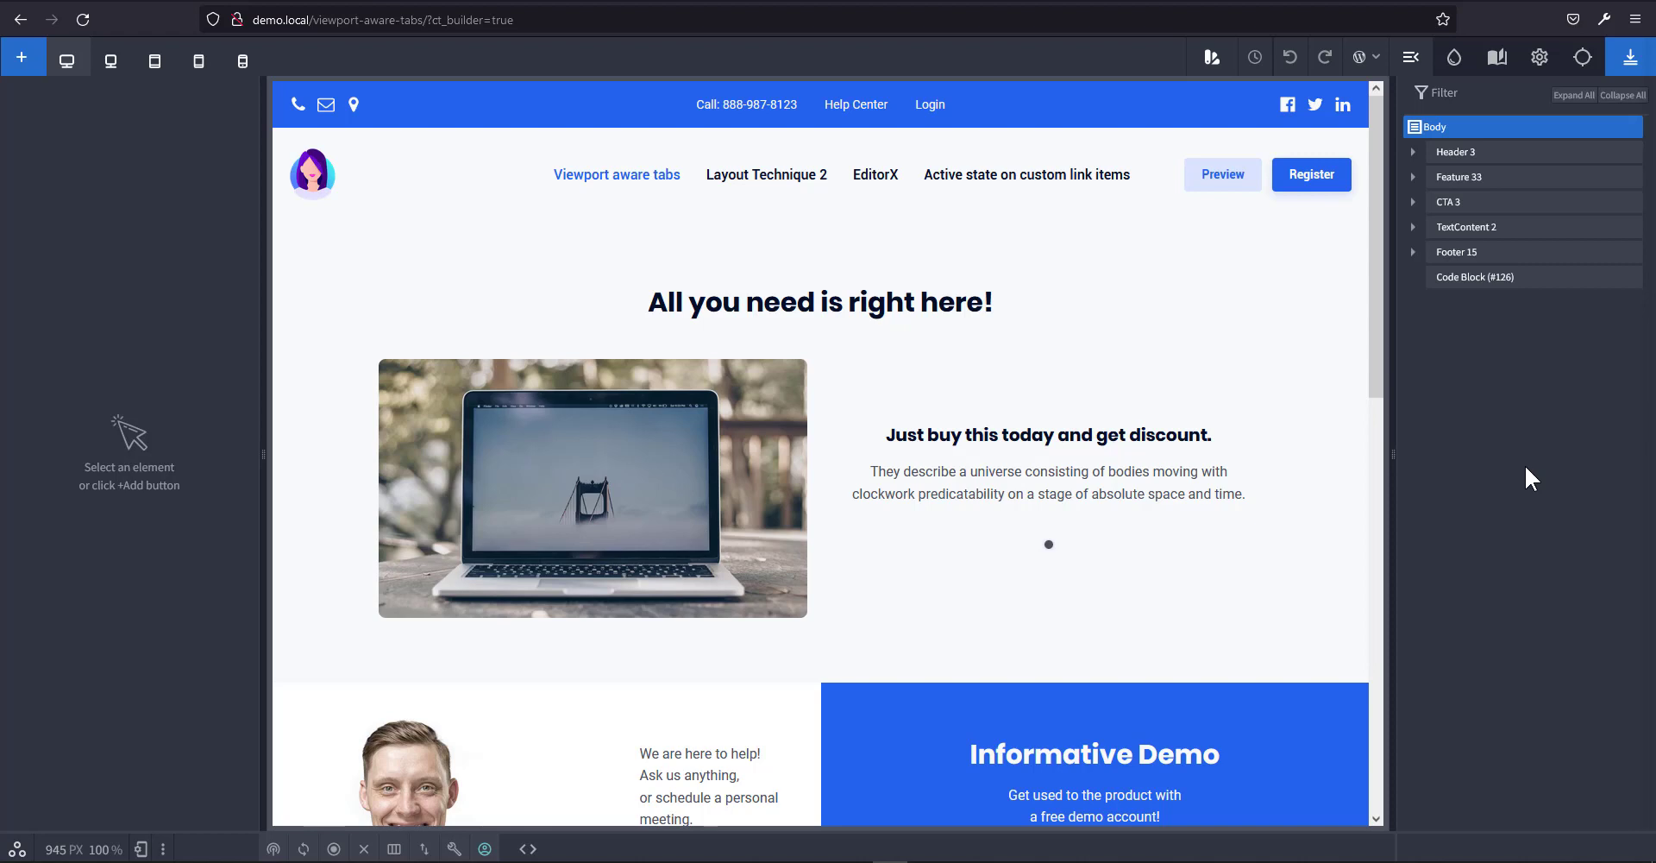
Add a new section directly after the Feature 33 section, above CTA 3.
scroll(1234, 433, "down", 1)
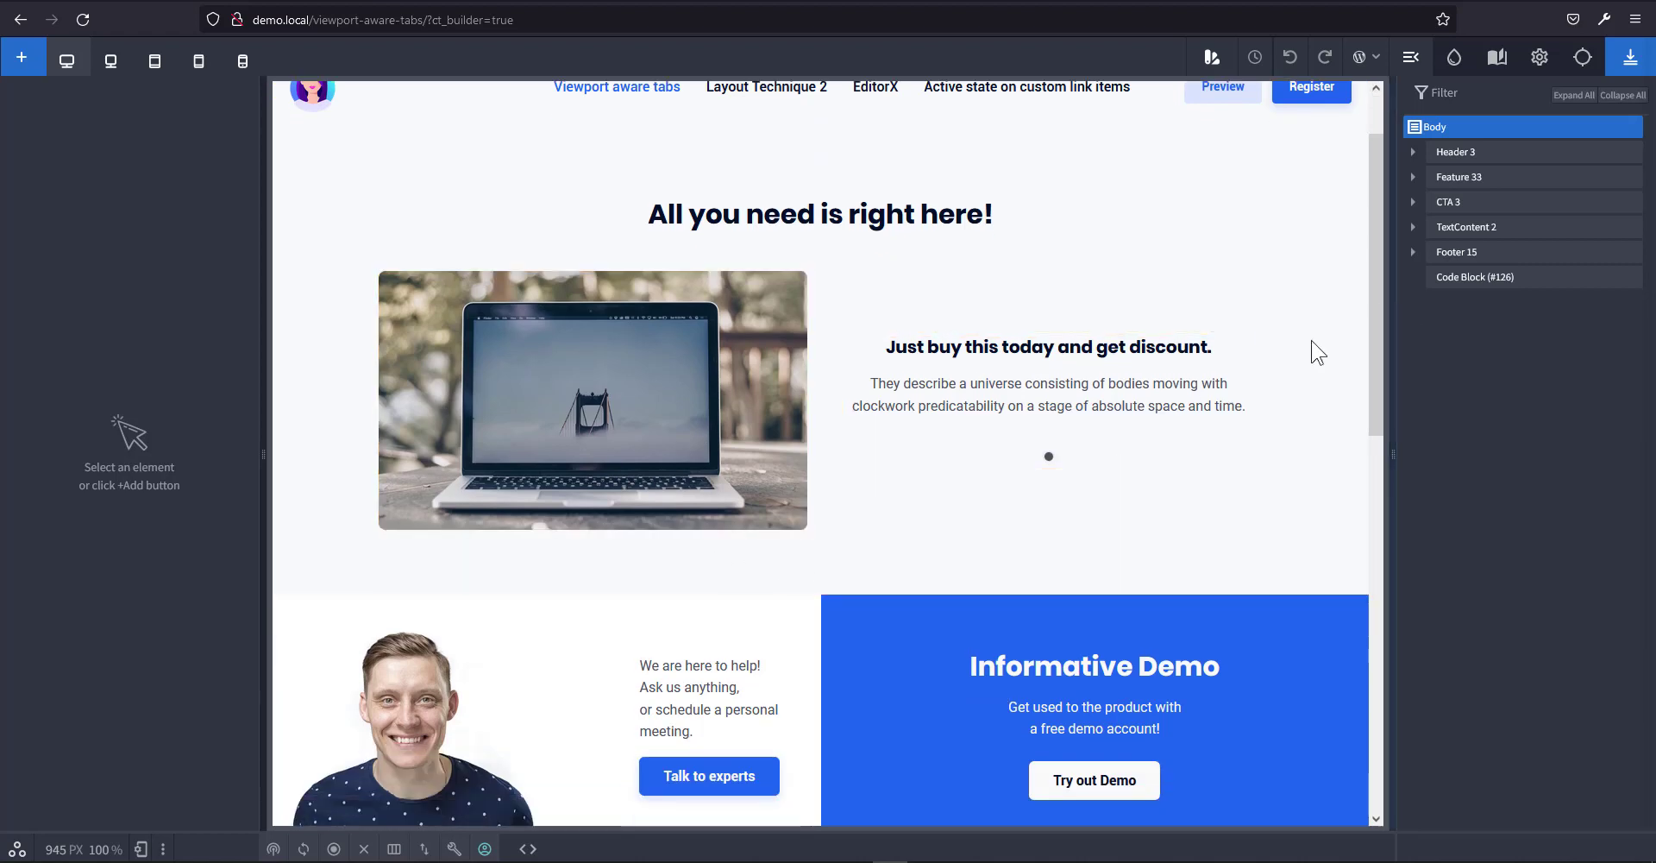
left_click(820, 573)
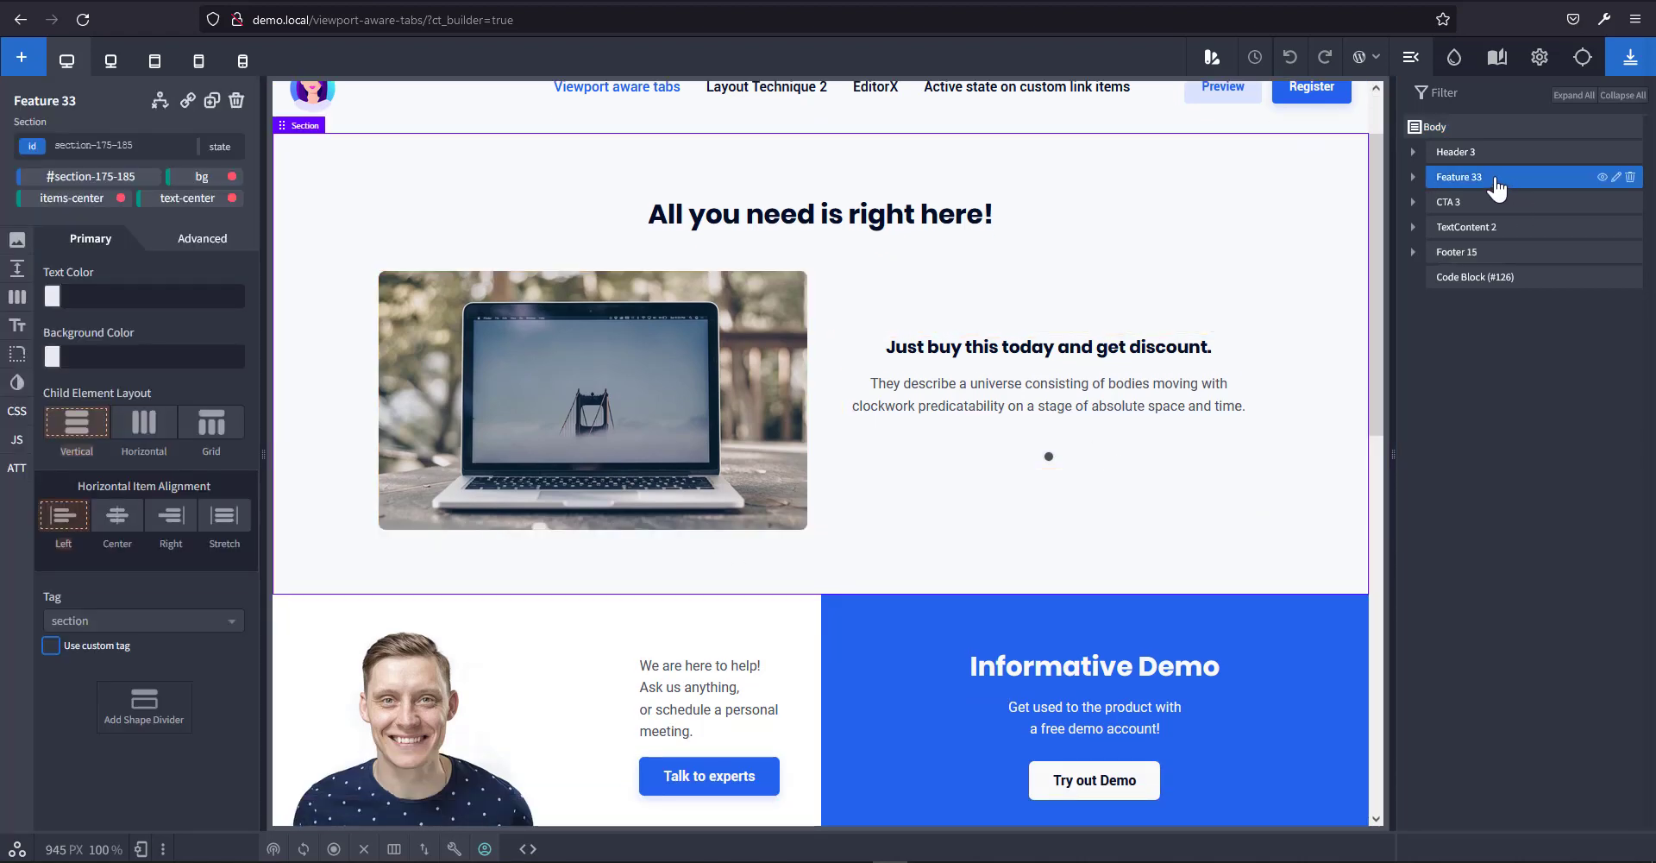
left_click(1480, 207)
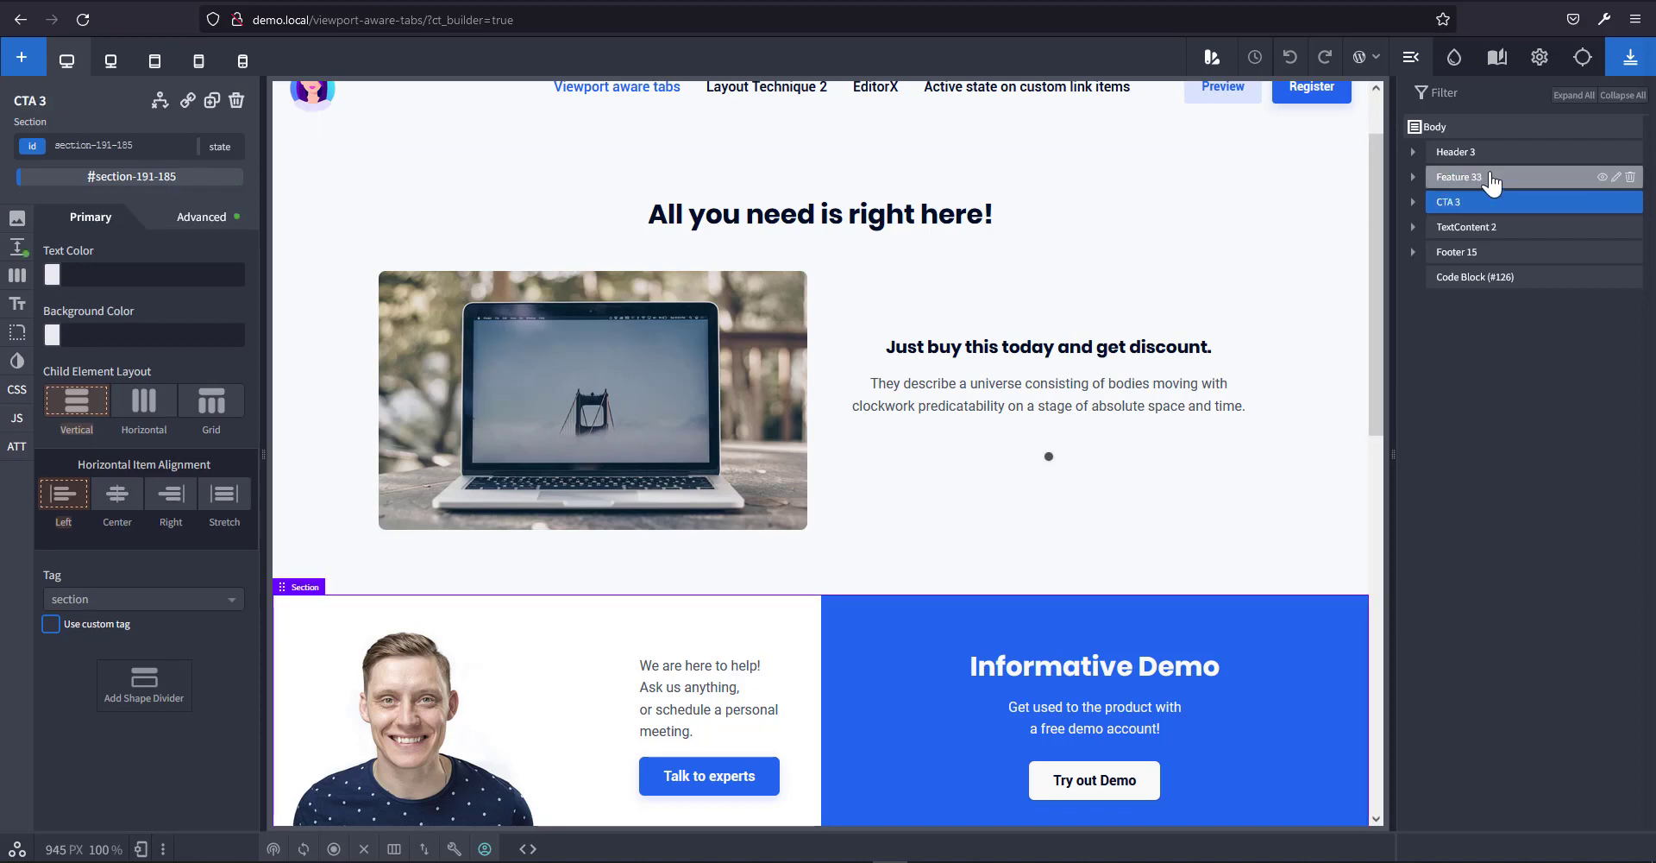
left_click(1491, 178)
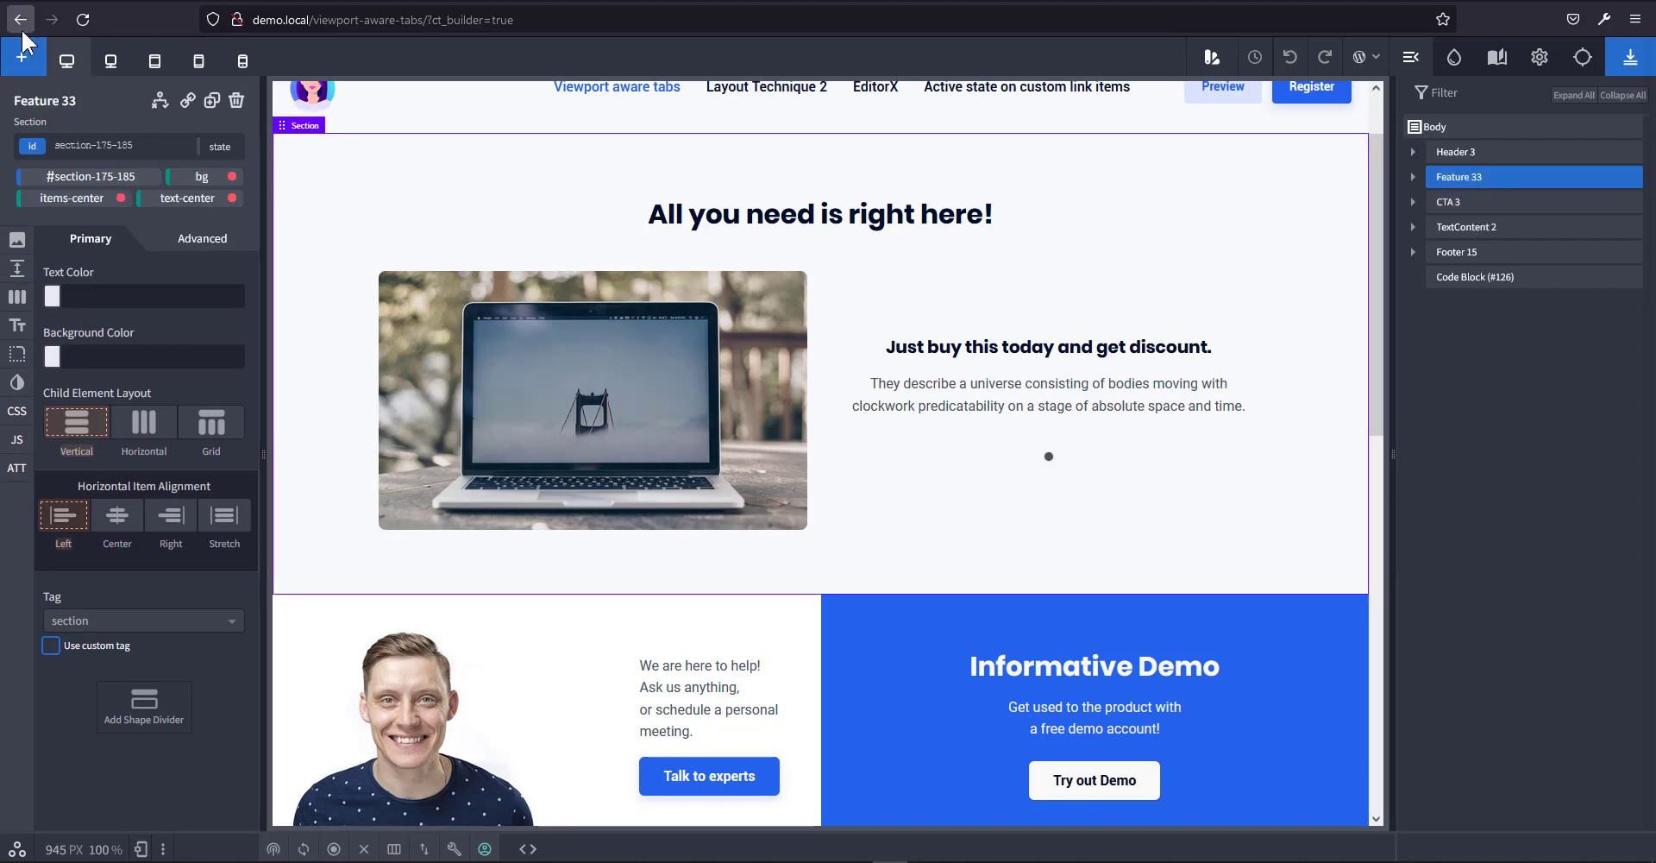
left_click(21, 57)
left_click(38, 226)
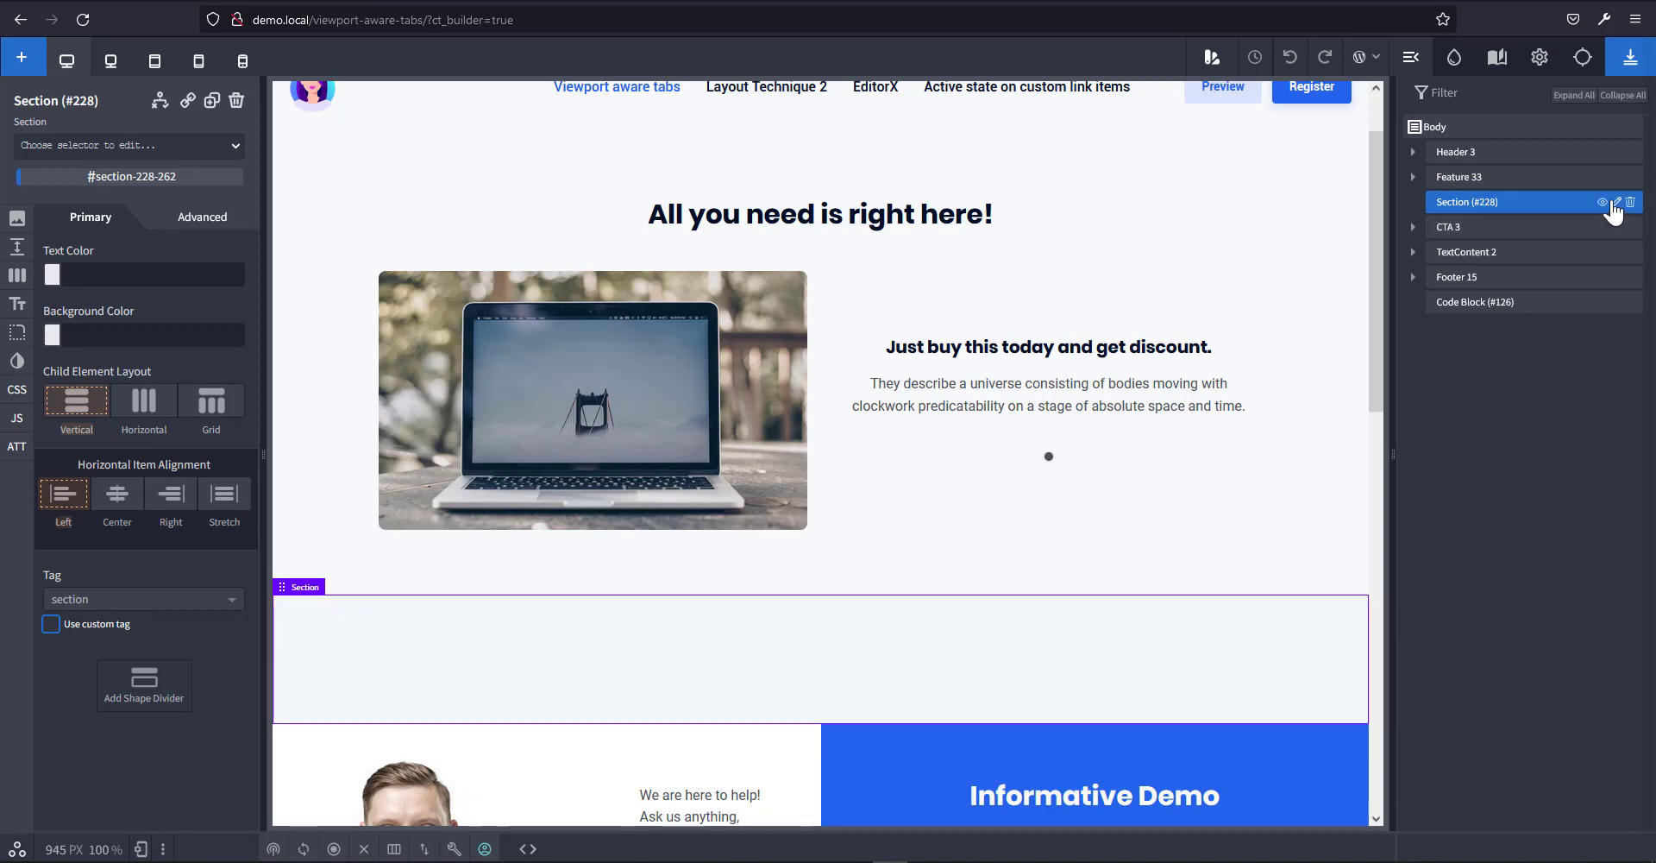
Rename the new section as TABS.
left_click(1618, 203)
left_click(1551, 312)
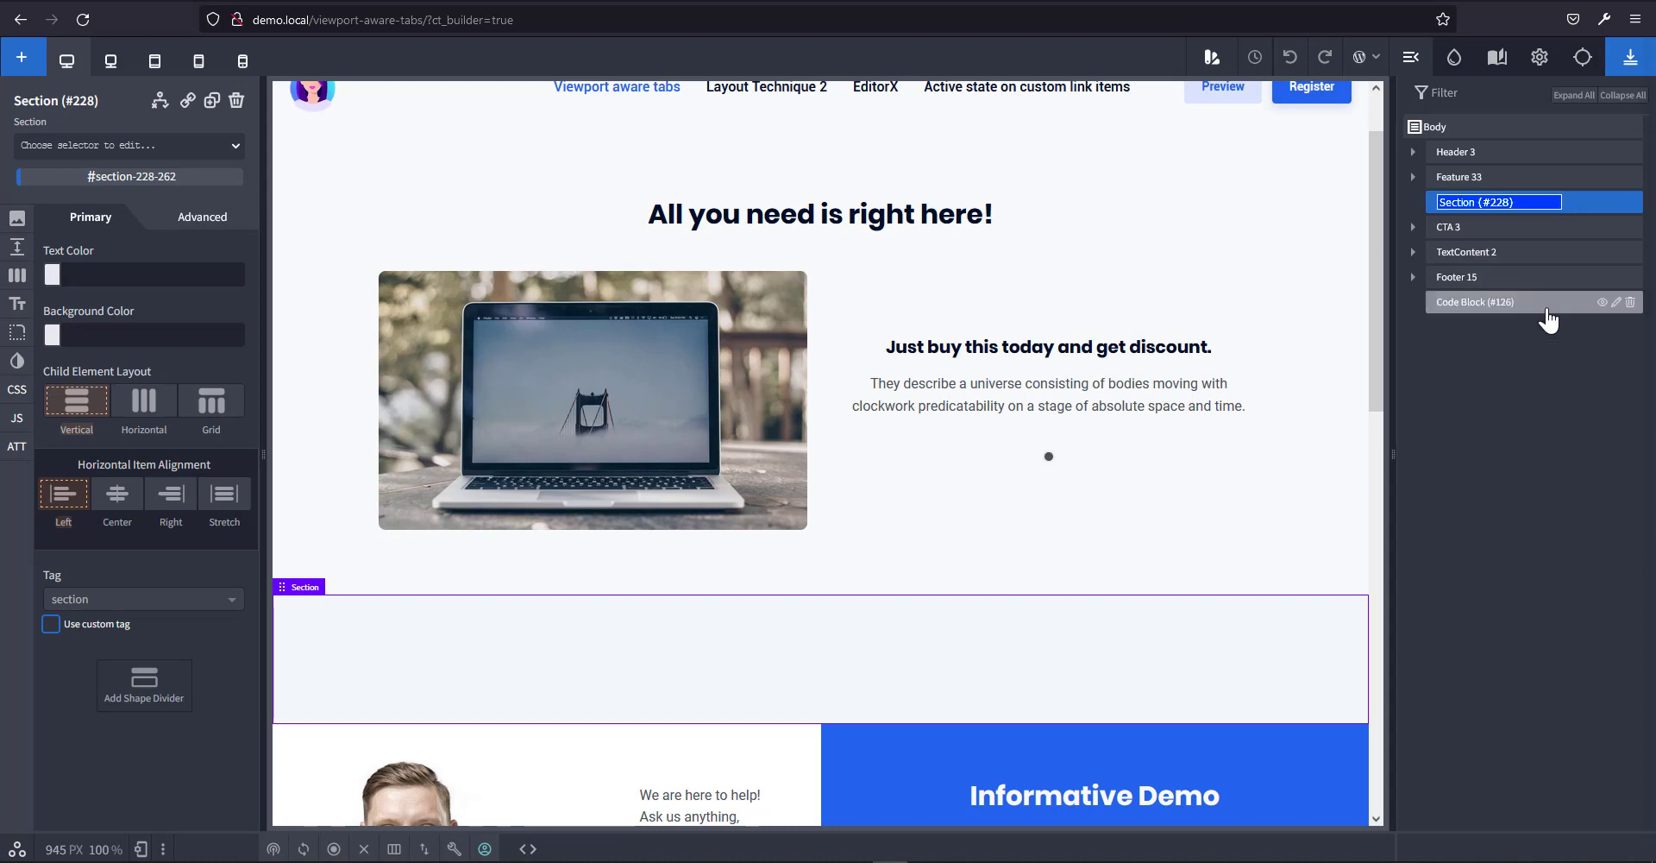
triple_click(1514, 202)
type("T")
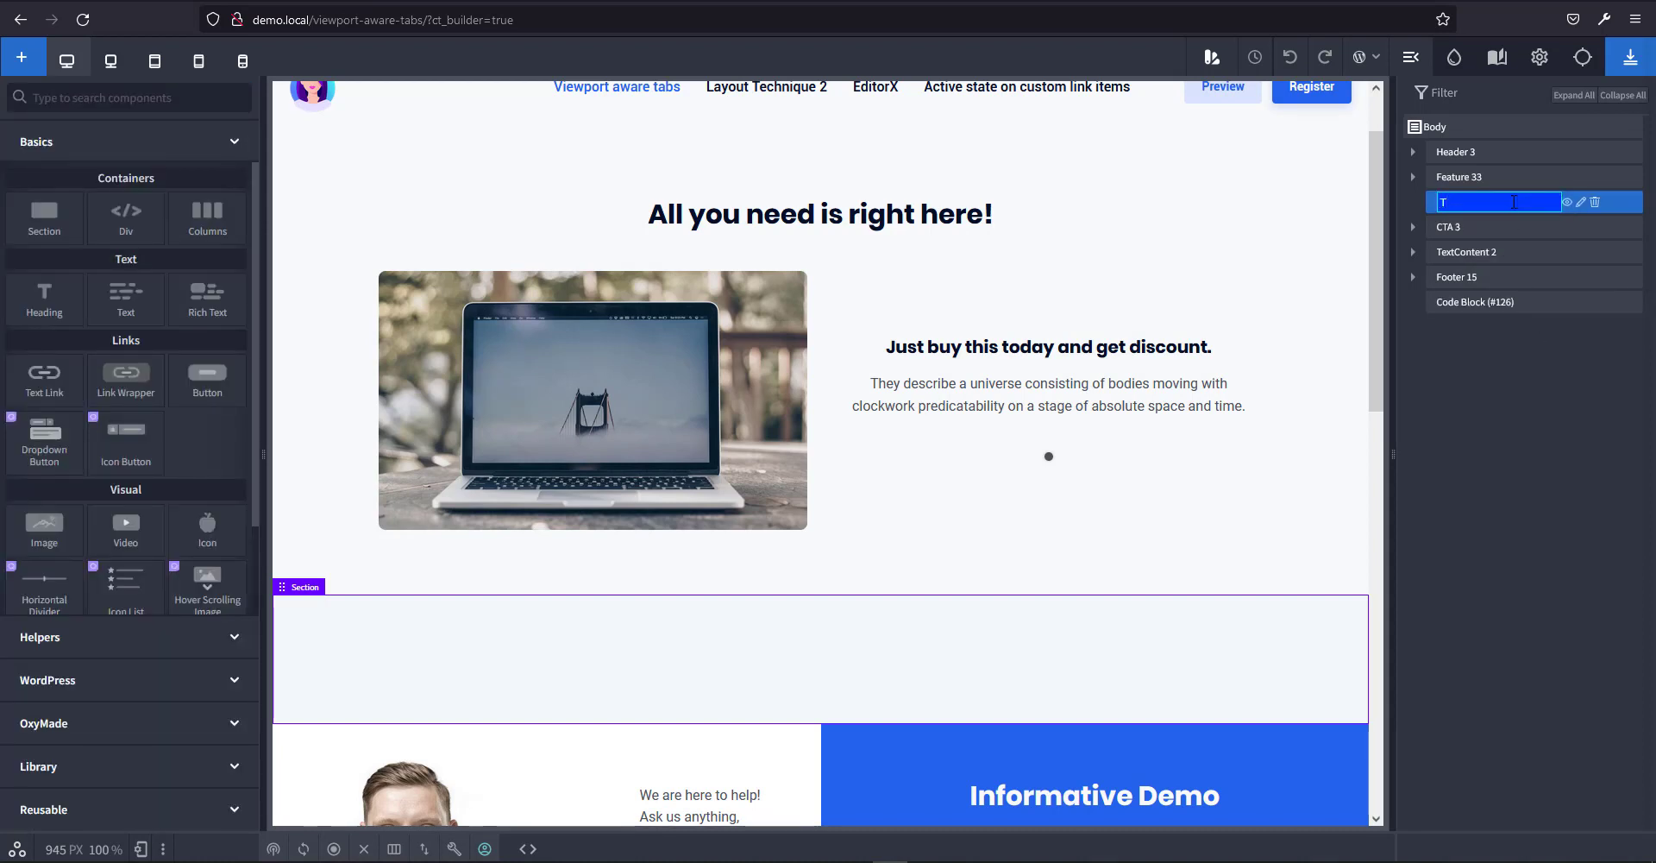
type("ABS")
key("Return")
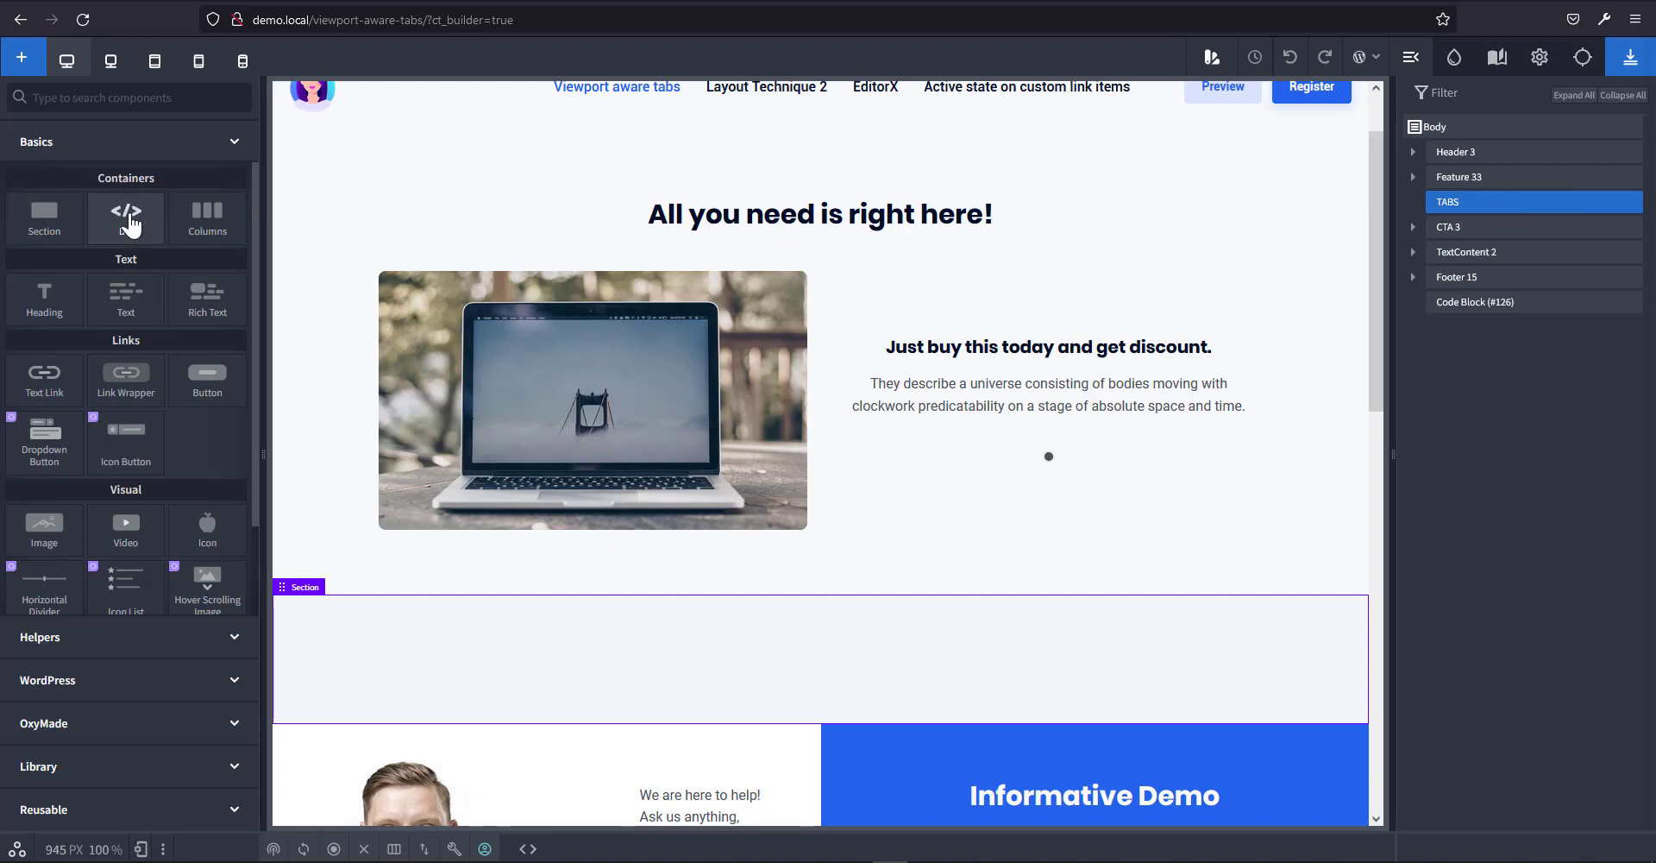
Add a div inside the TABS section and set the section's horizontal item alignment to Center.
left_click(126, 216)
left_click(1412, 202)
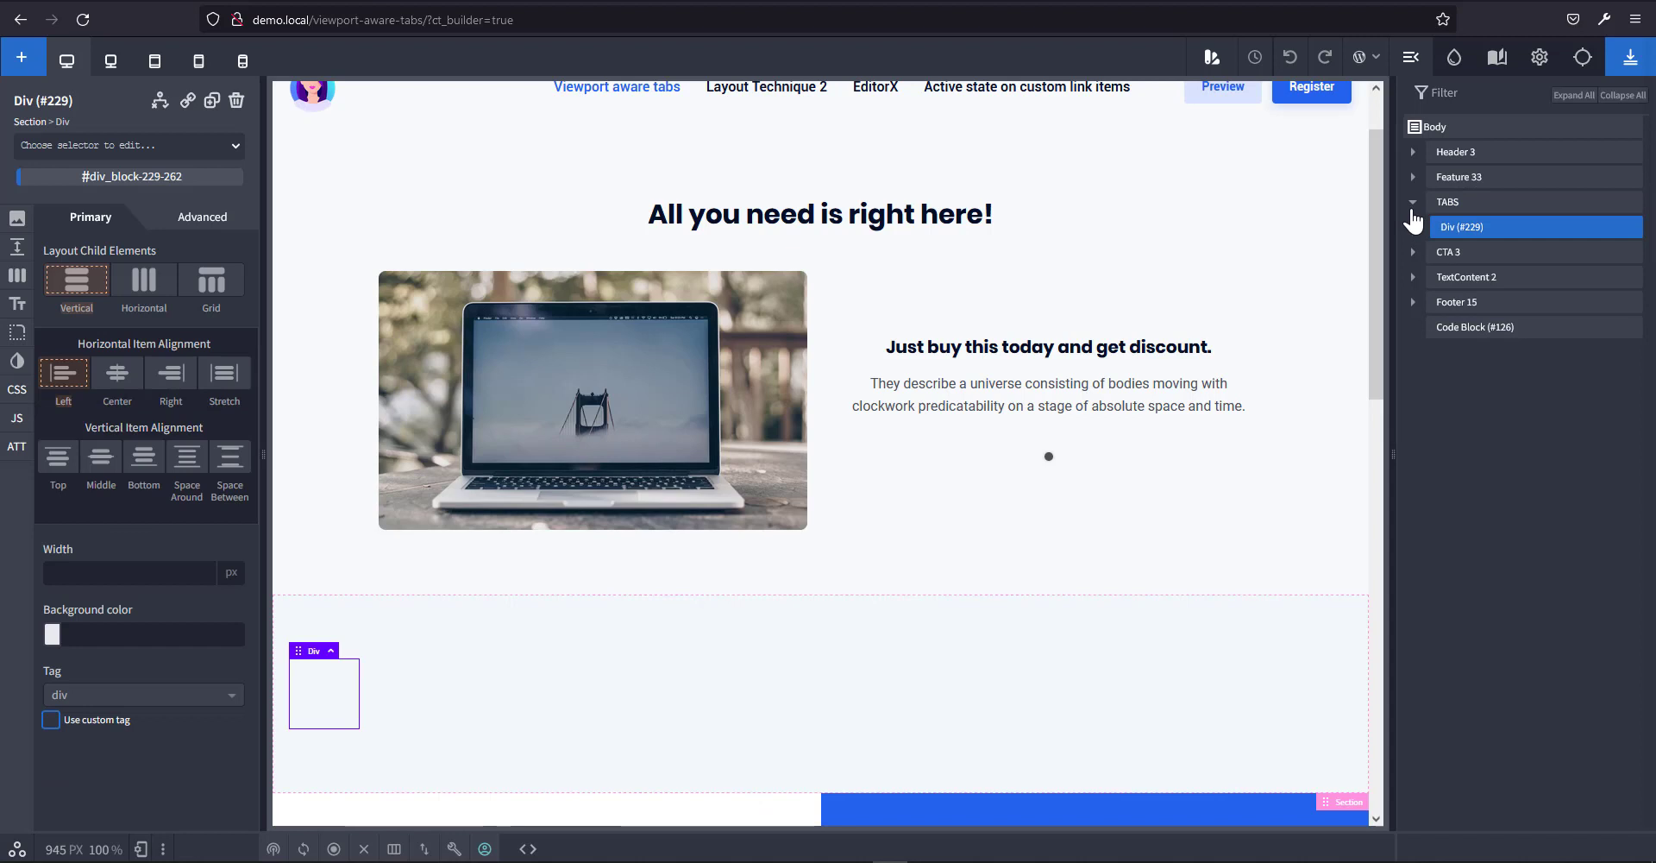
left_click(1475, 205)
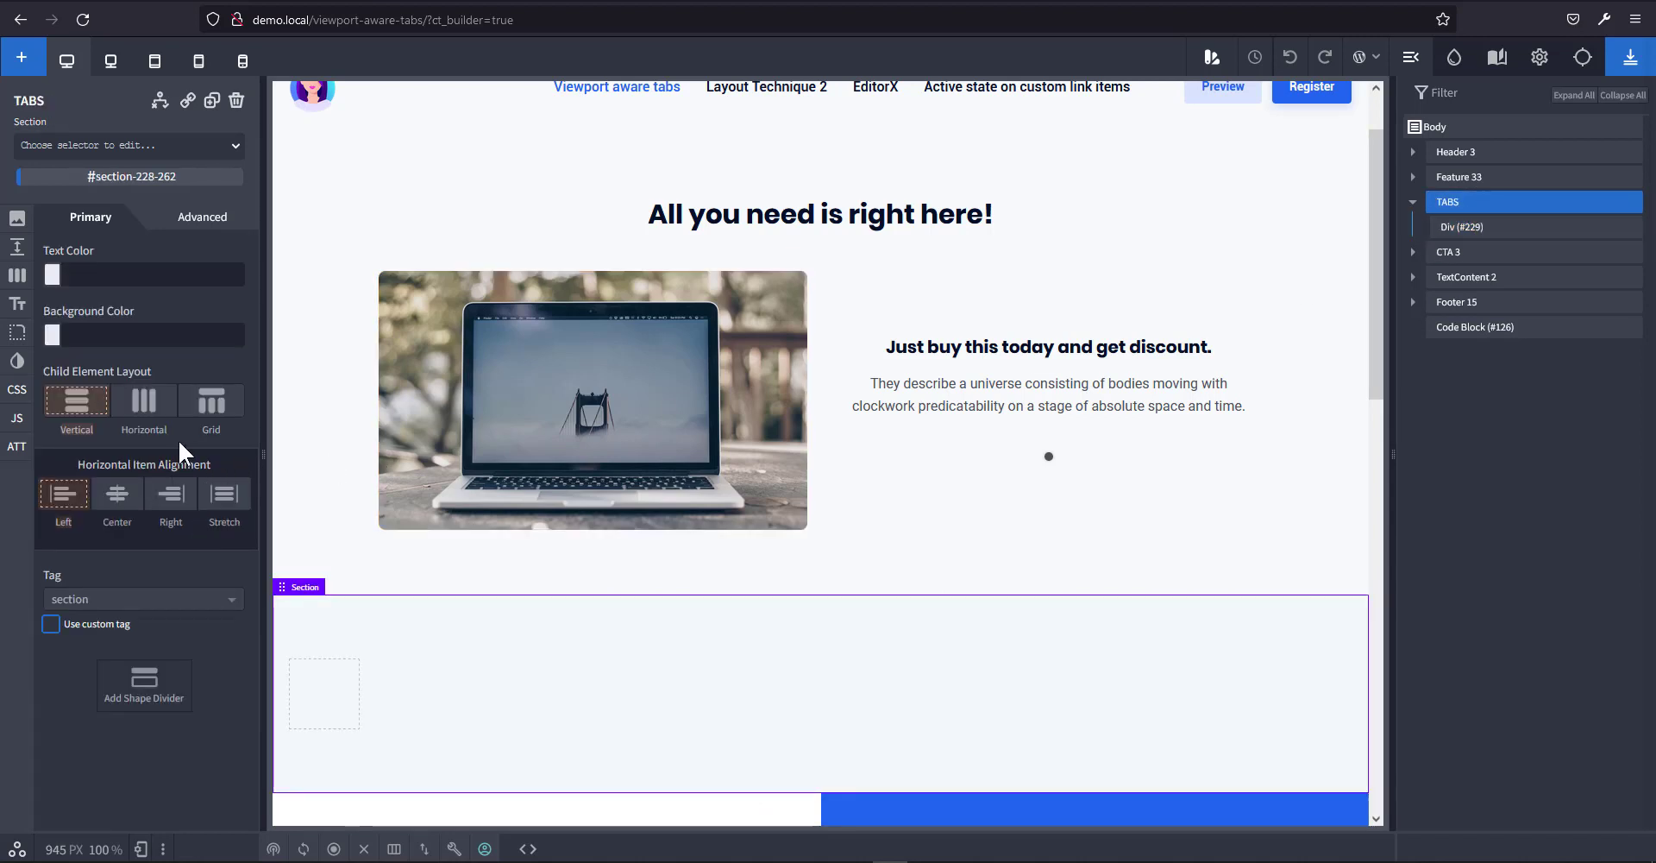
left_click(121, 500)
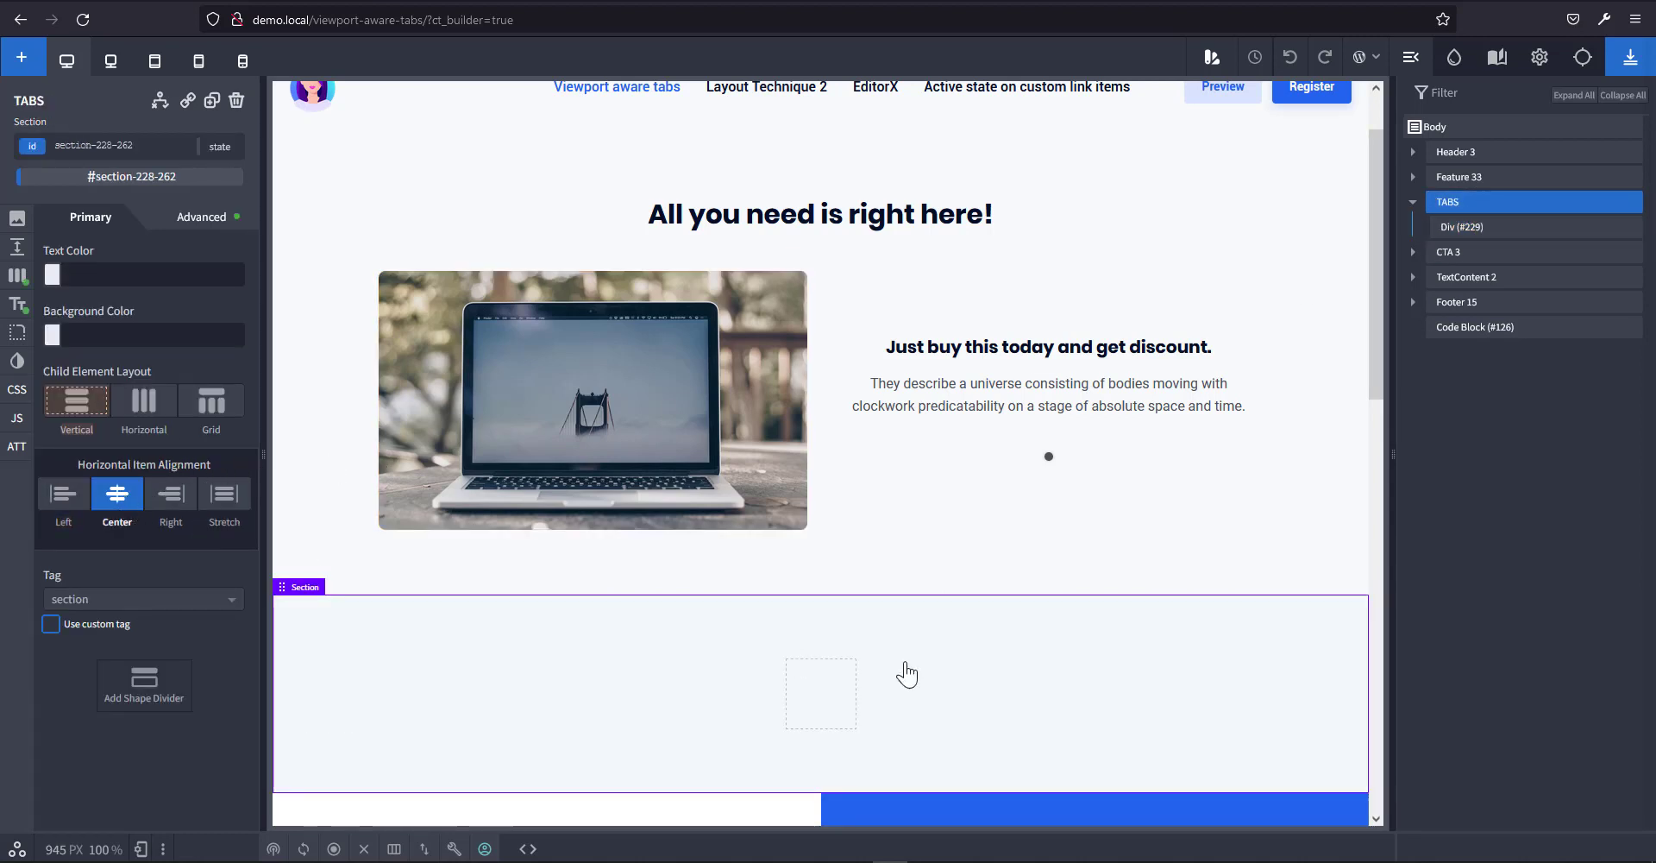
Add a Tabs component inside the div in the TABS section, expand the div in the structure and select it.
left_click(835, 703)
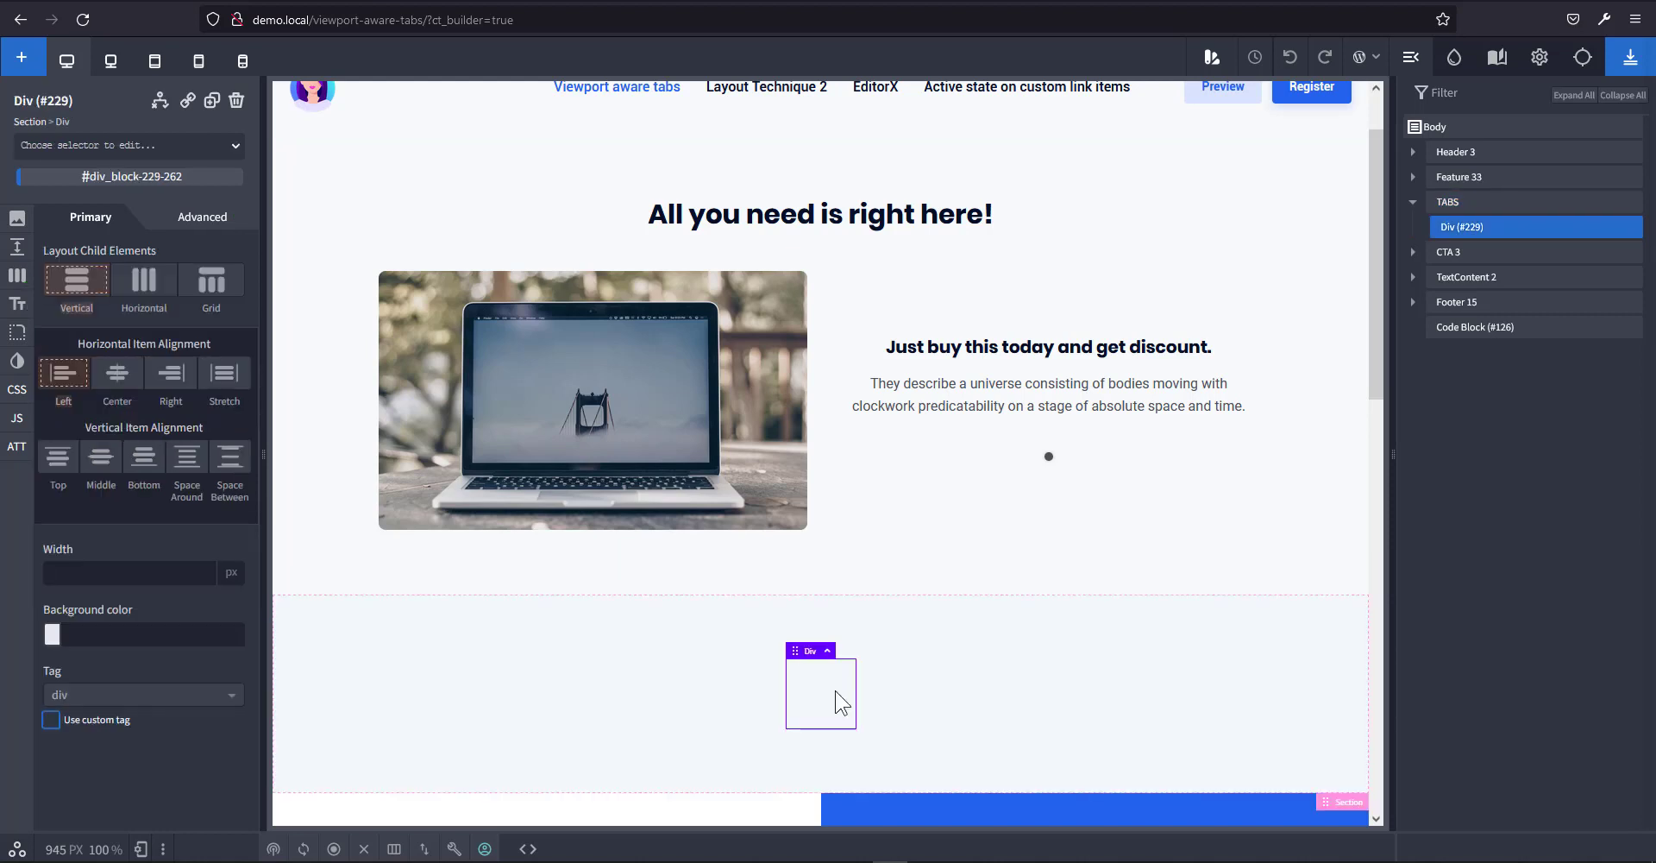
left_click(22, 62)
type("tab")
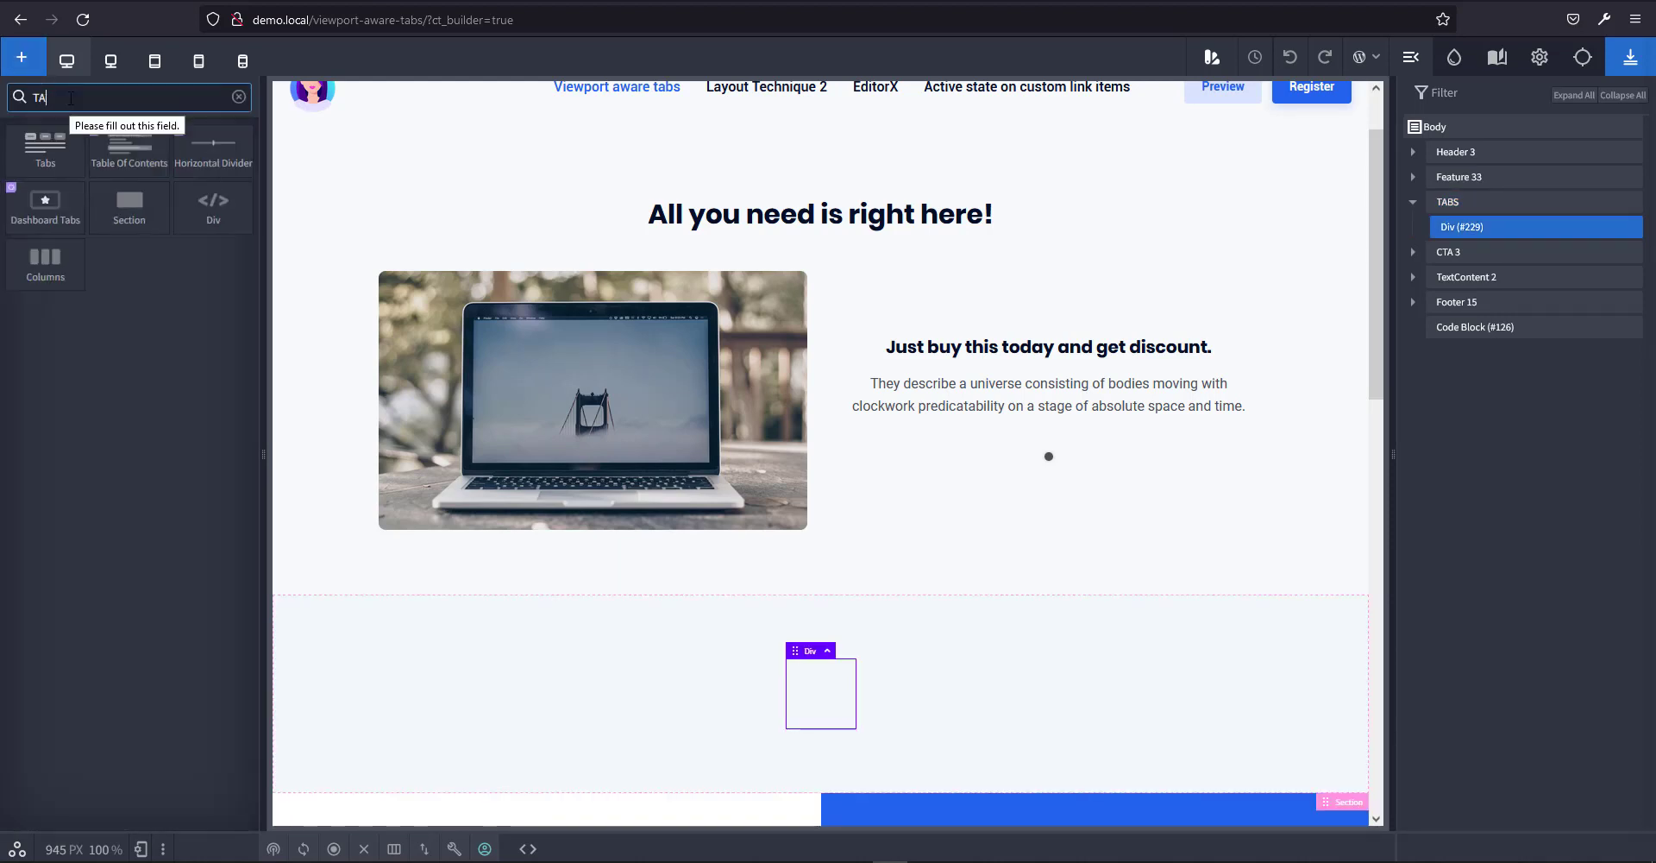
left_click(44, 153)
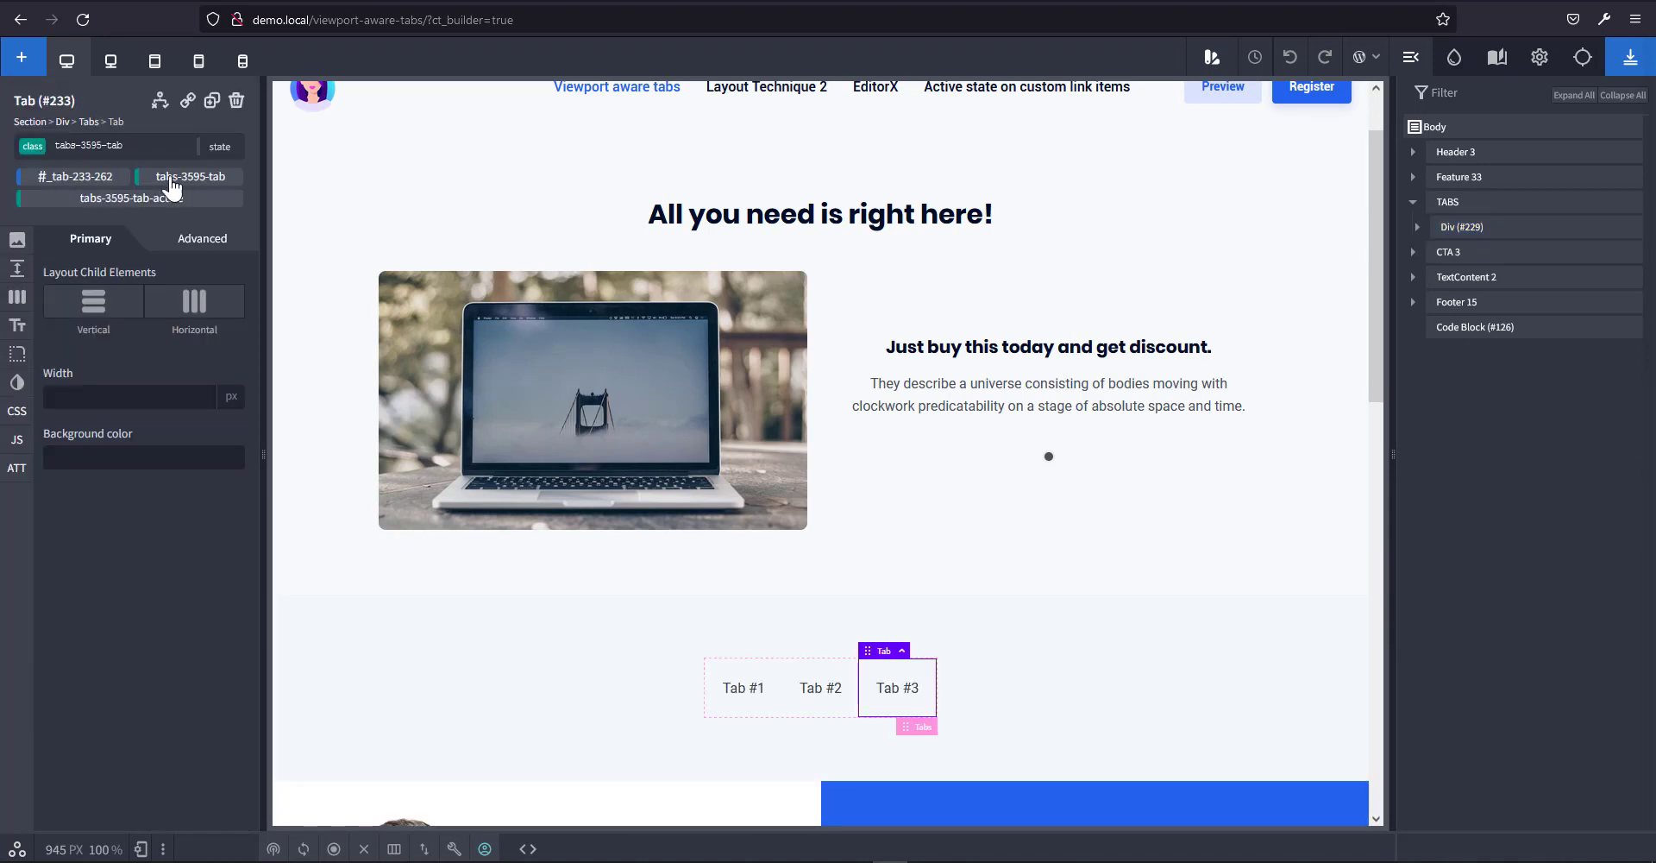
left_click(1420, 229)
left_click(1461, 231)
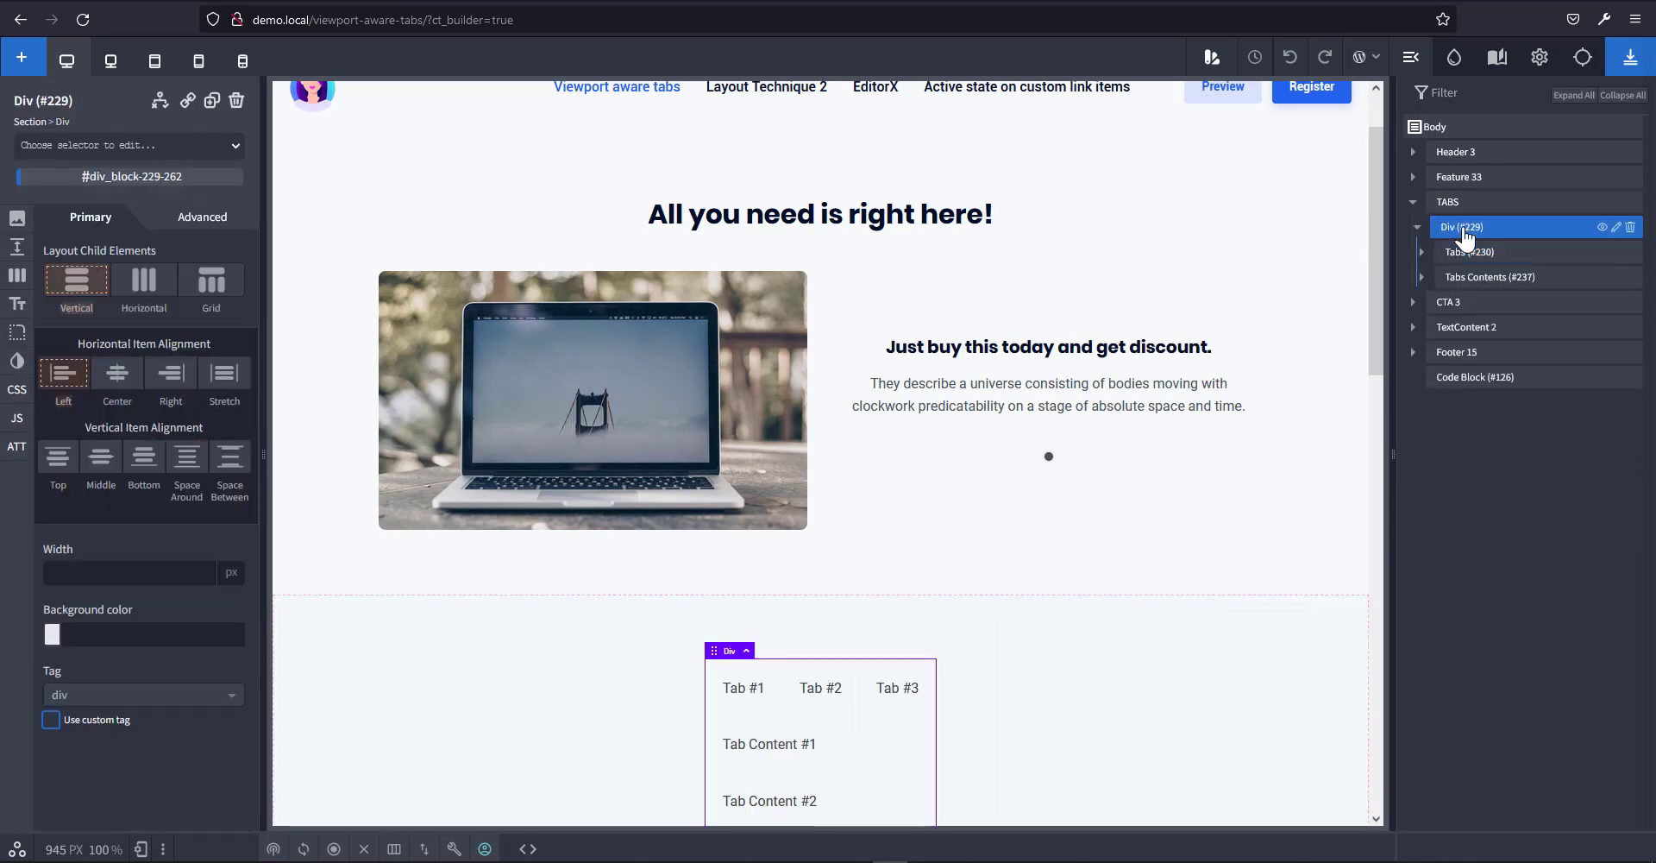
Rename the div inside the TABS section as Tabs wrapper and set its horizontal item alignment to Center.
left_click(1615, 230)
left_click(1539, 320)
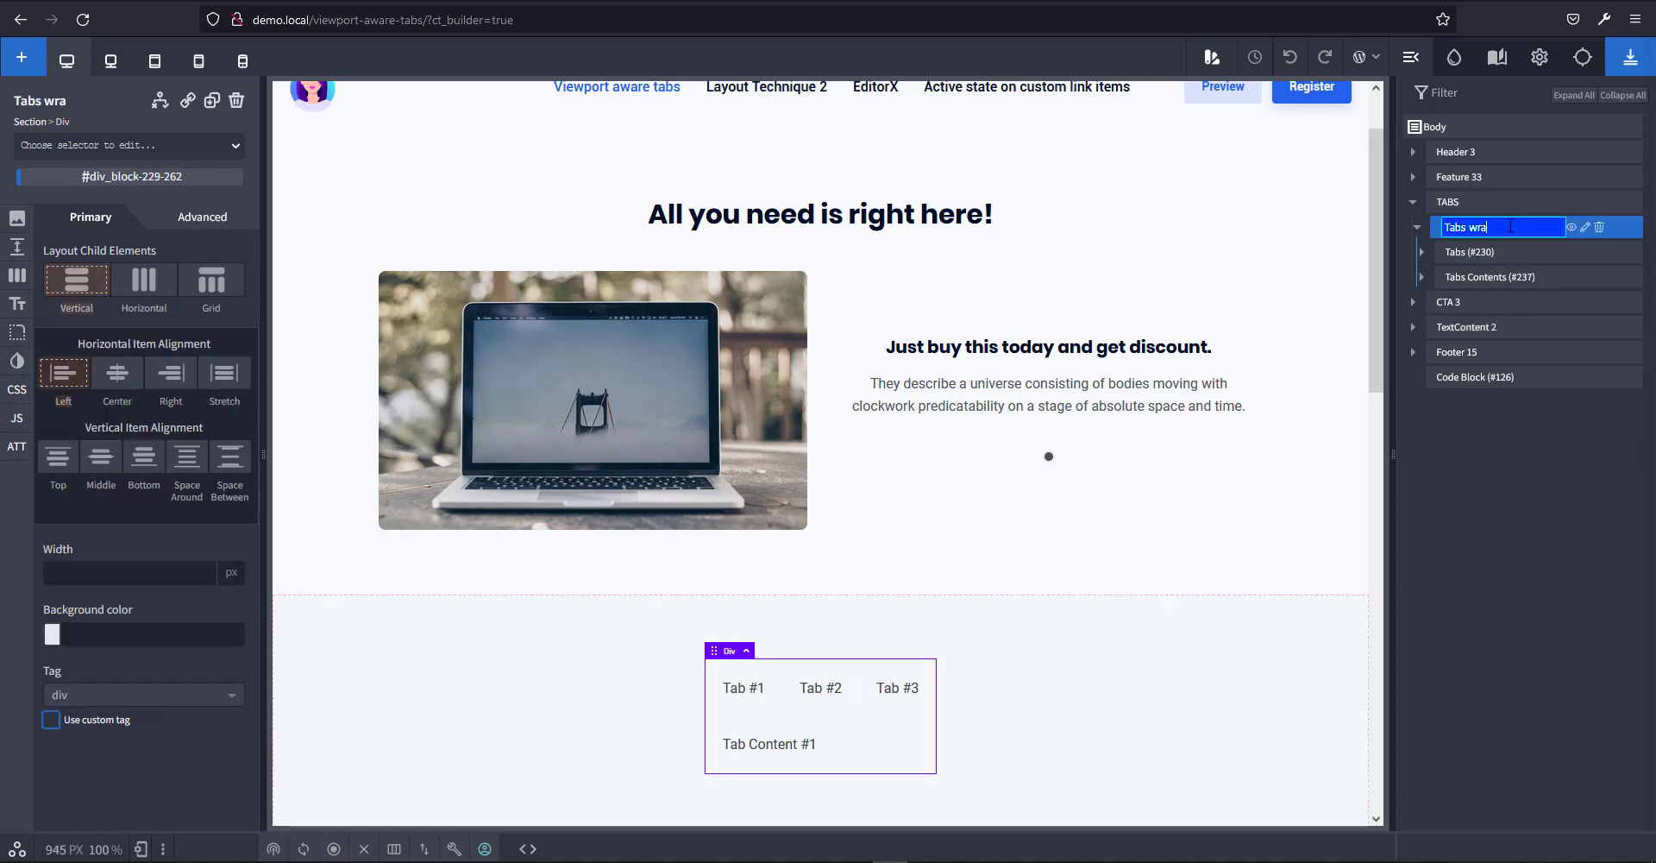
type("Tabs wrapper")
key("Return")
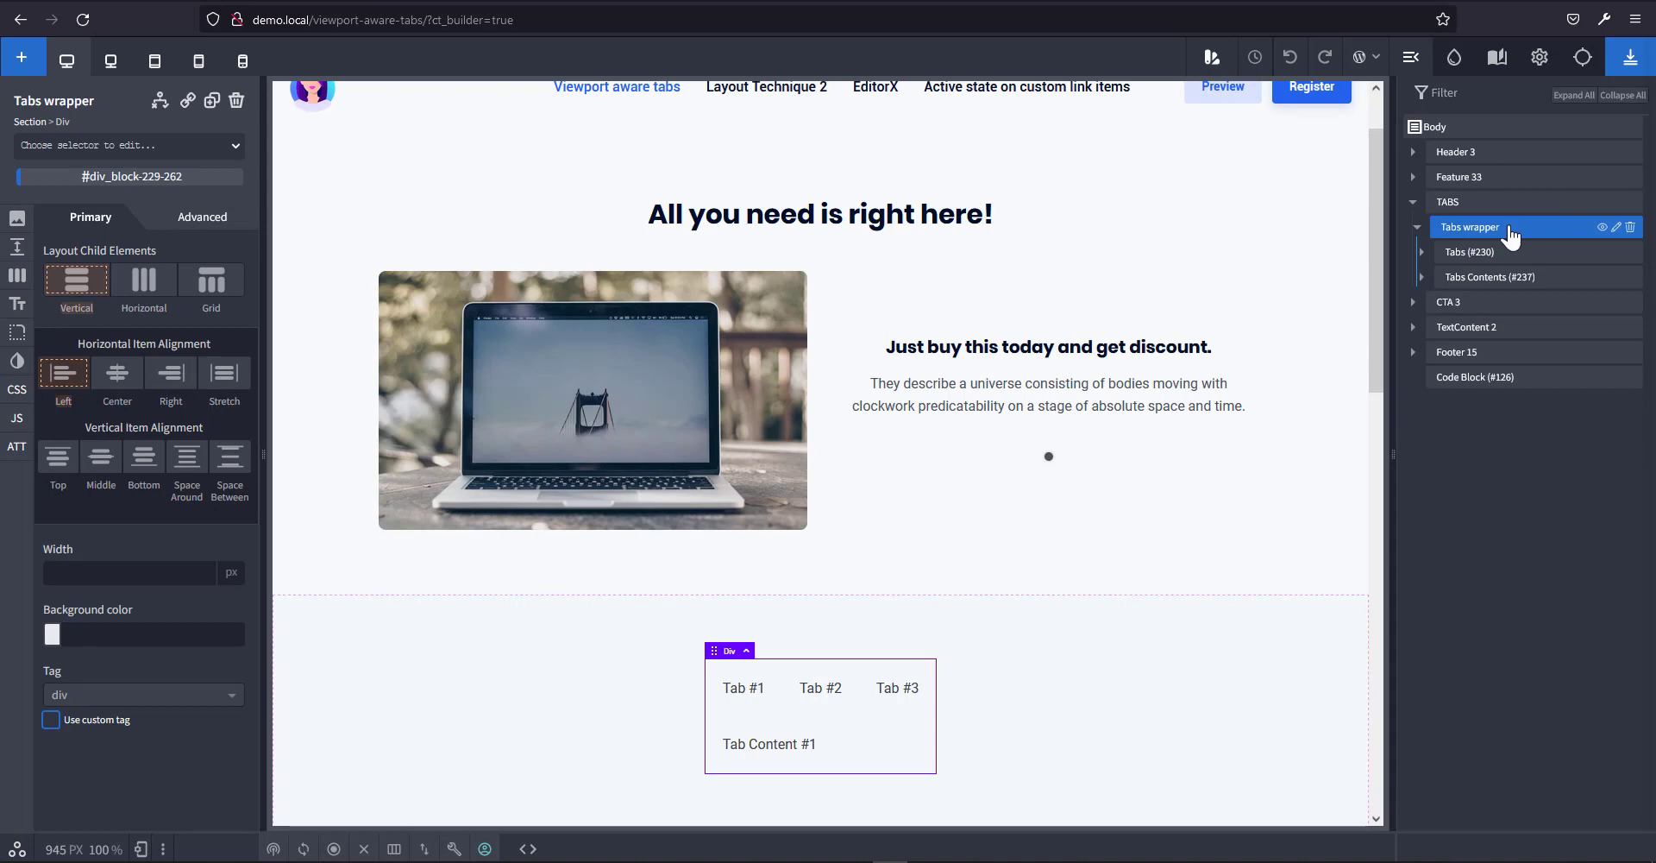
left_click(116, 374)
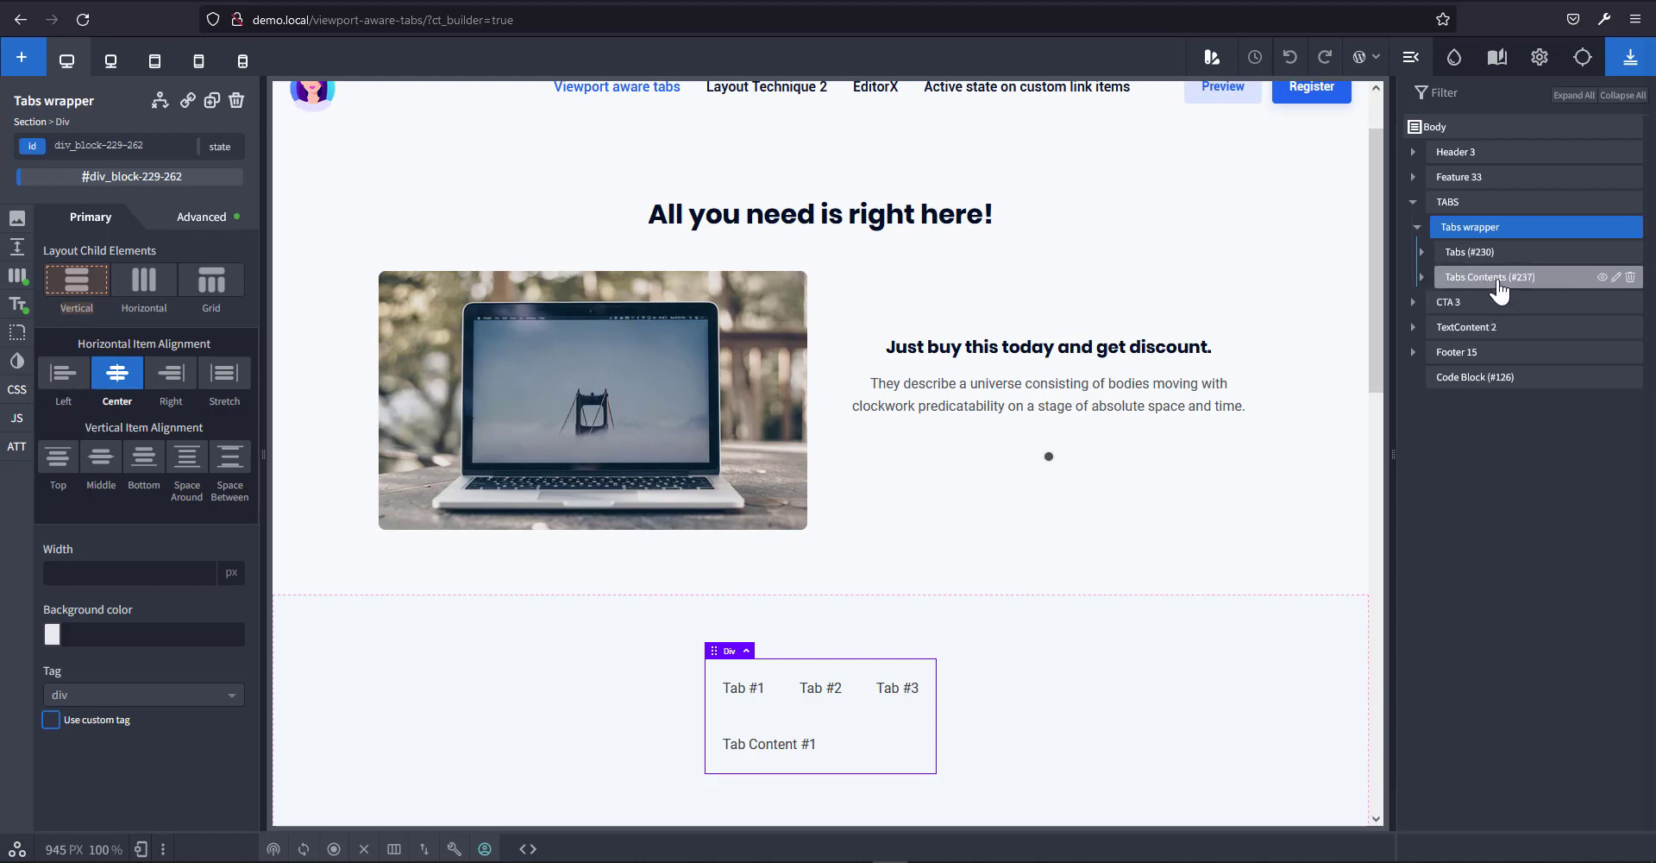
Delete the third tab from the Tabs element and the third tab content from Tabs Contents.
left_click(1480, 255)
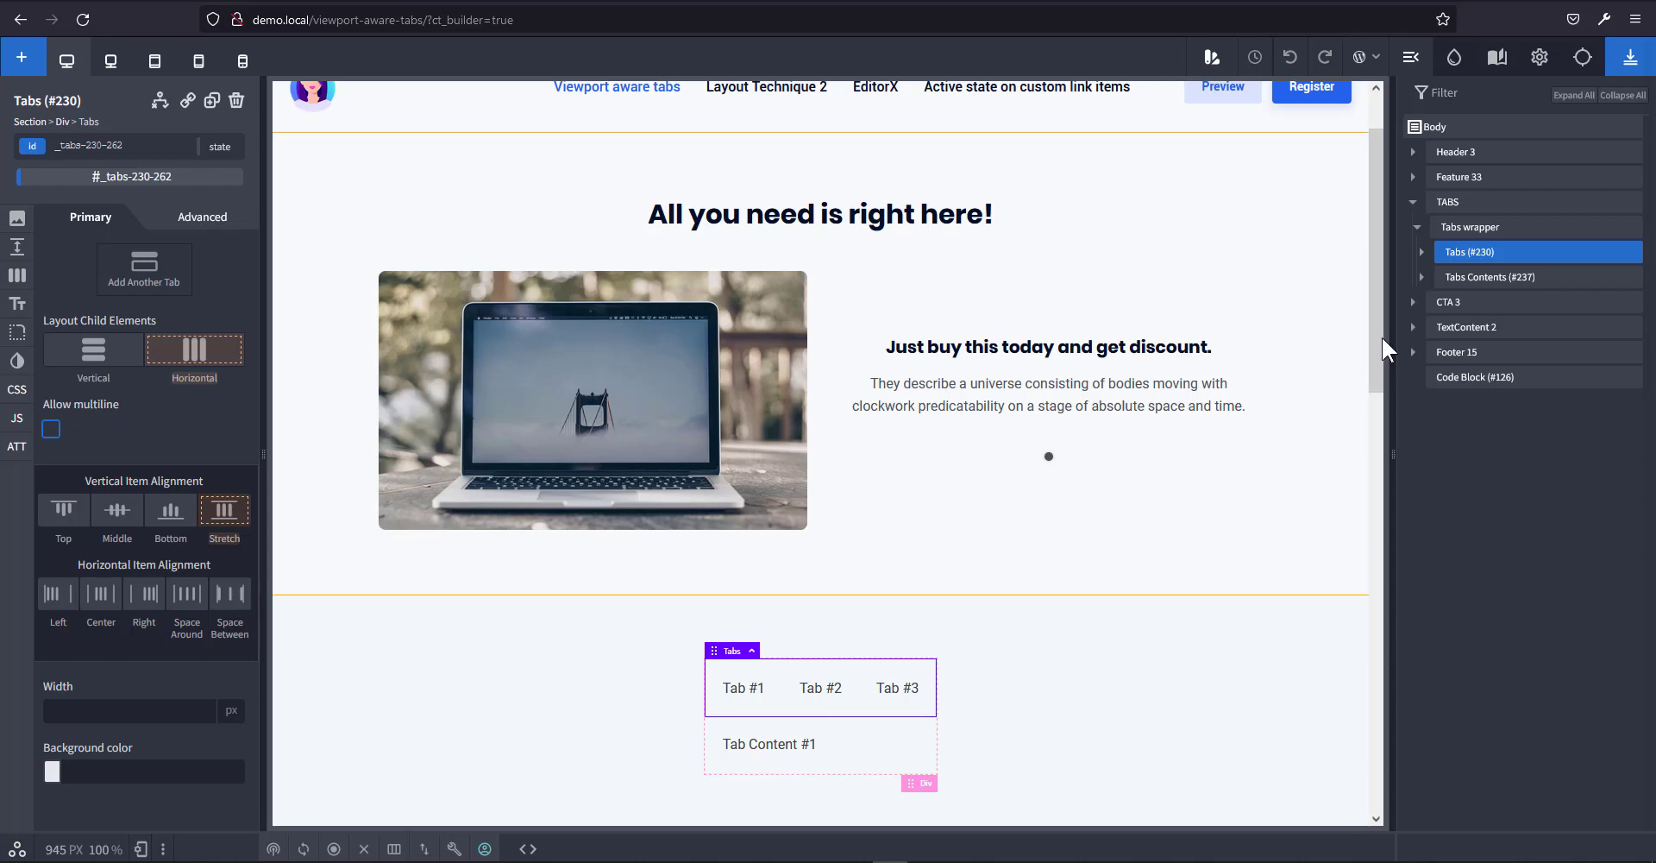
left_click(1422, 252)
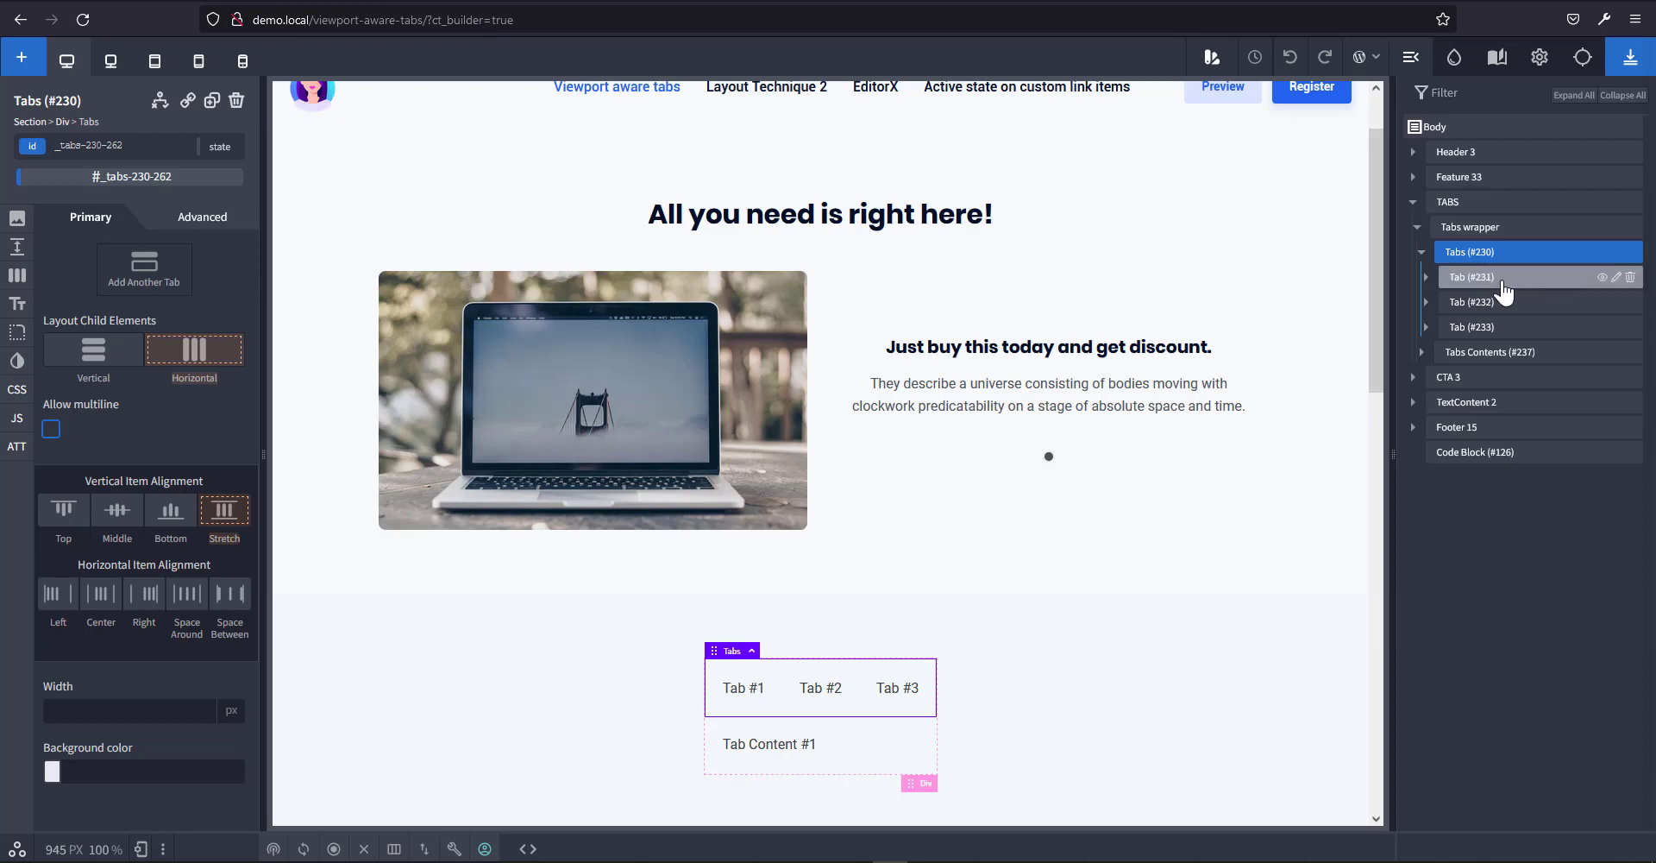
left_click(1509, 333)
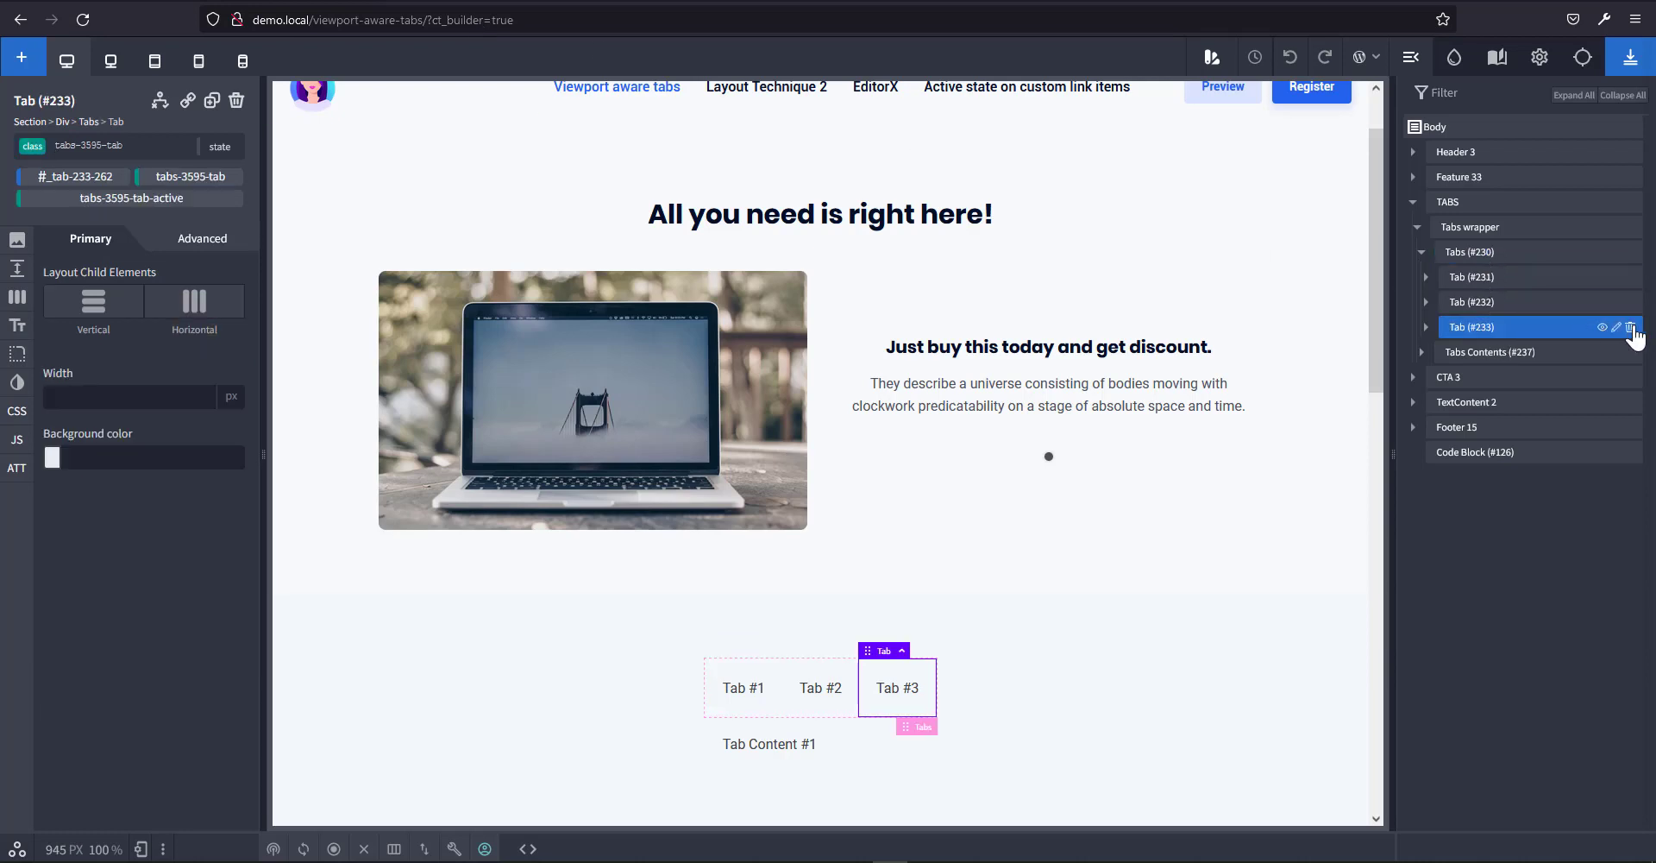
left_click(1631, 327)
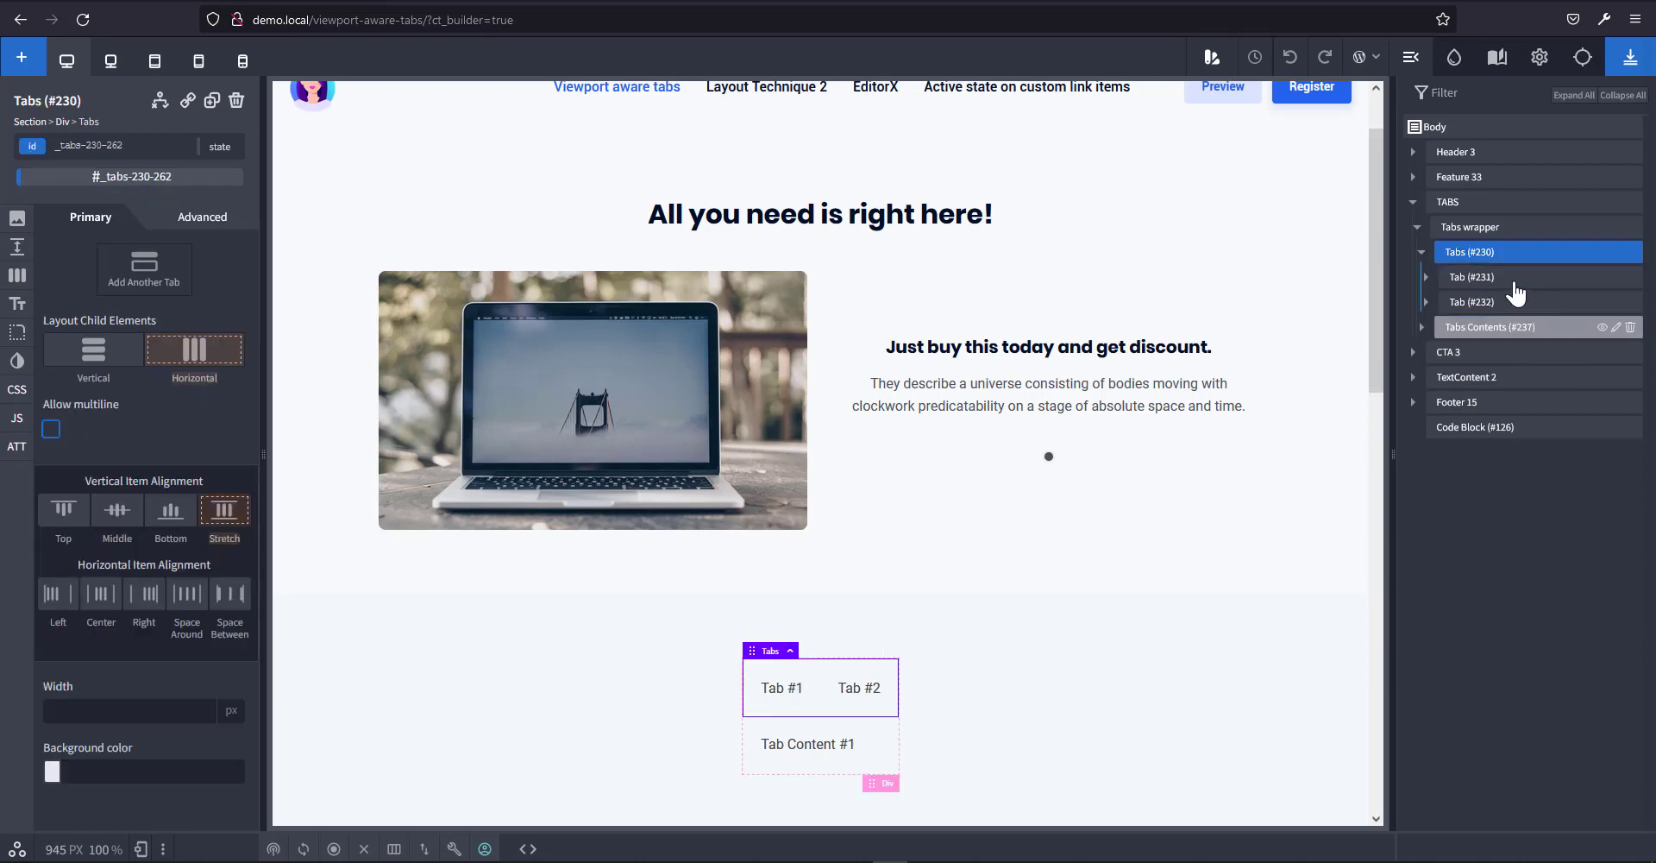
left_click(1421, 328)
left_click(1500, 333)
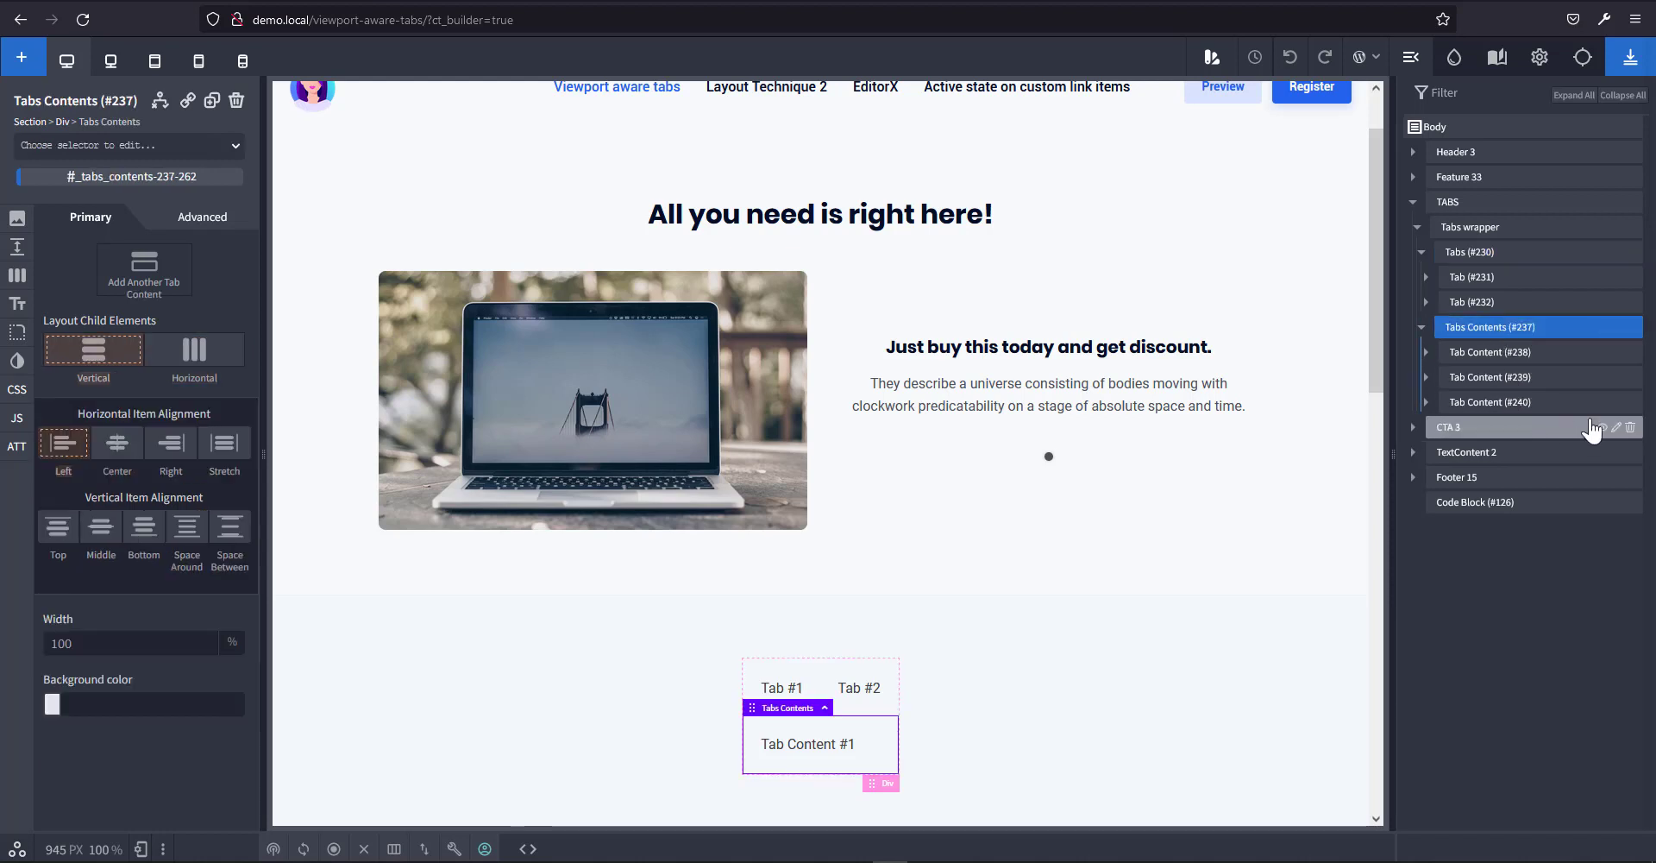
left_click(1631, 402)
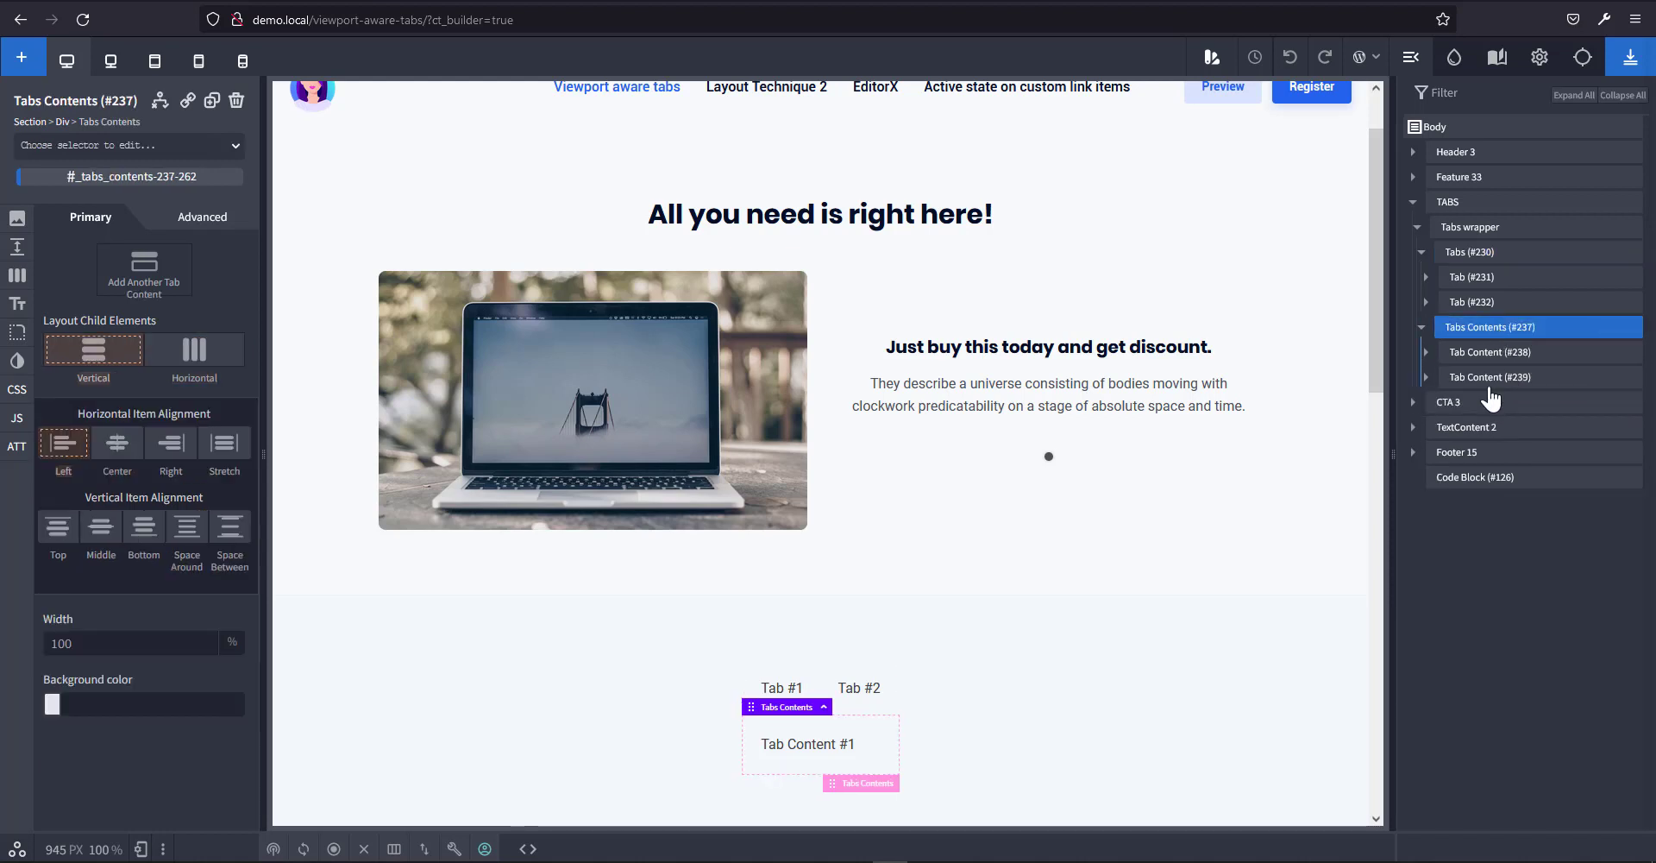
Hide the first tab by setting the display of its ID selector to none.
left_click(1490, 283)
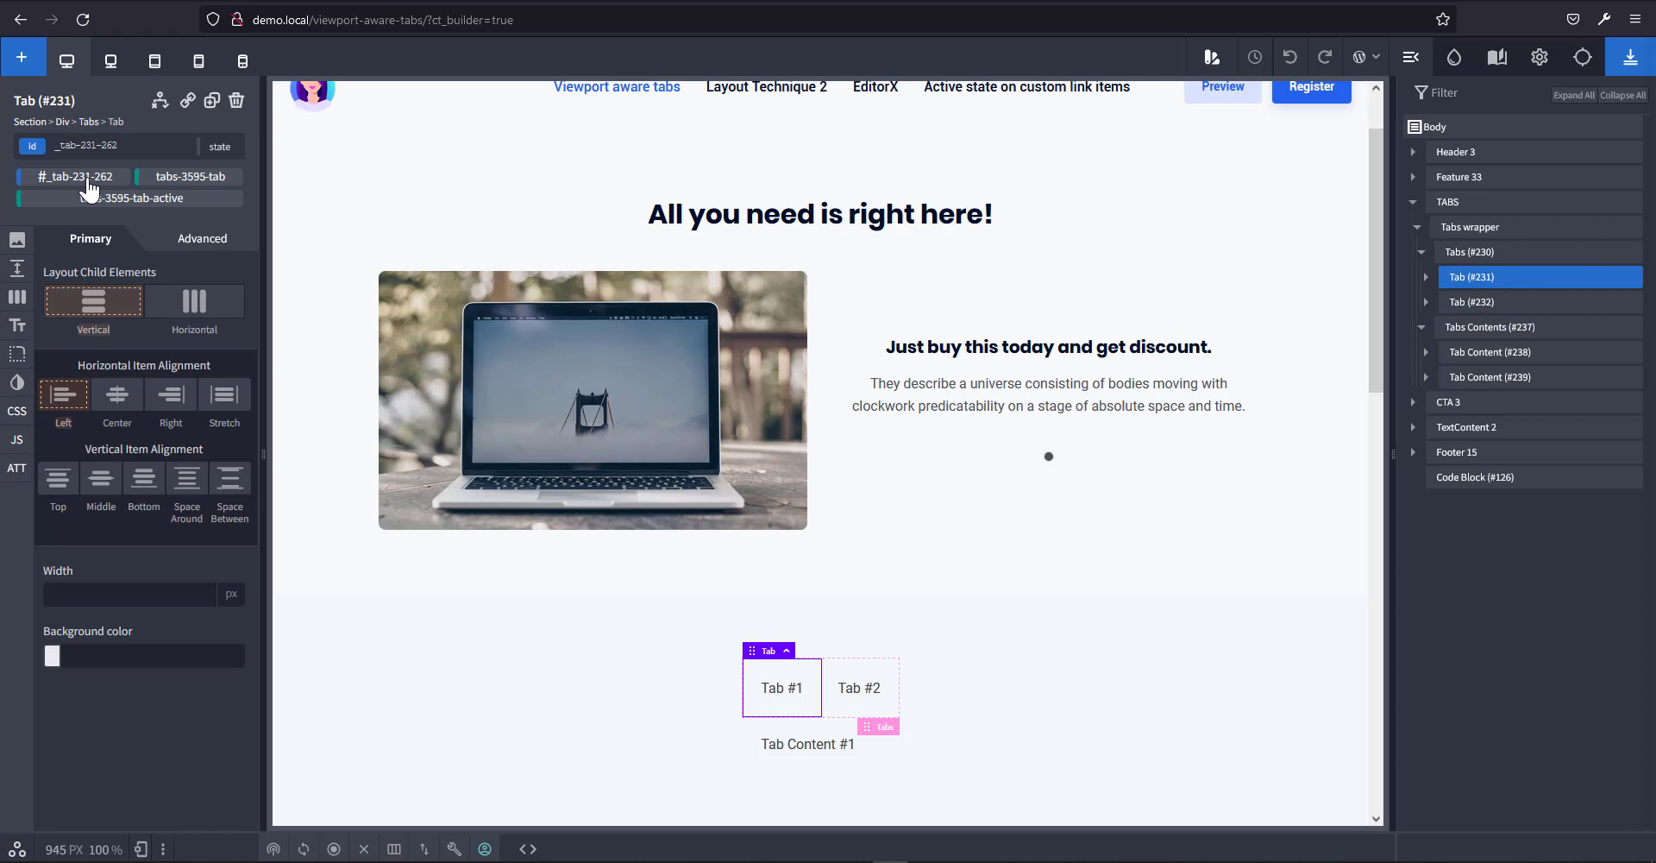
left_click(19, 299)
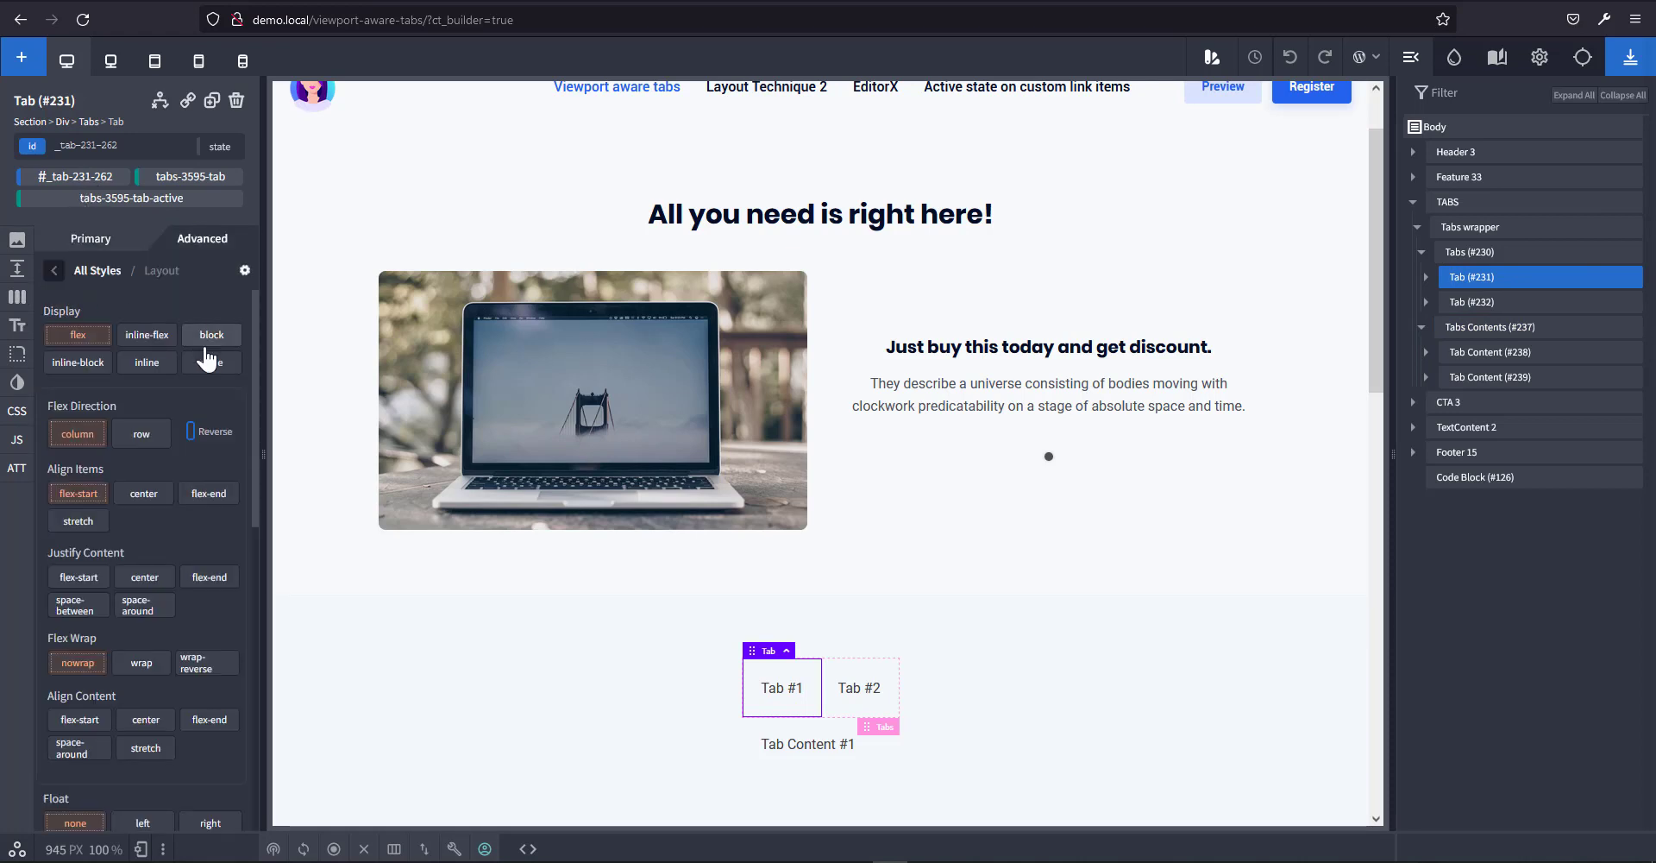
left_click(212, 363)
scroll(806, 716, "down", 2)
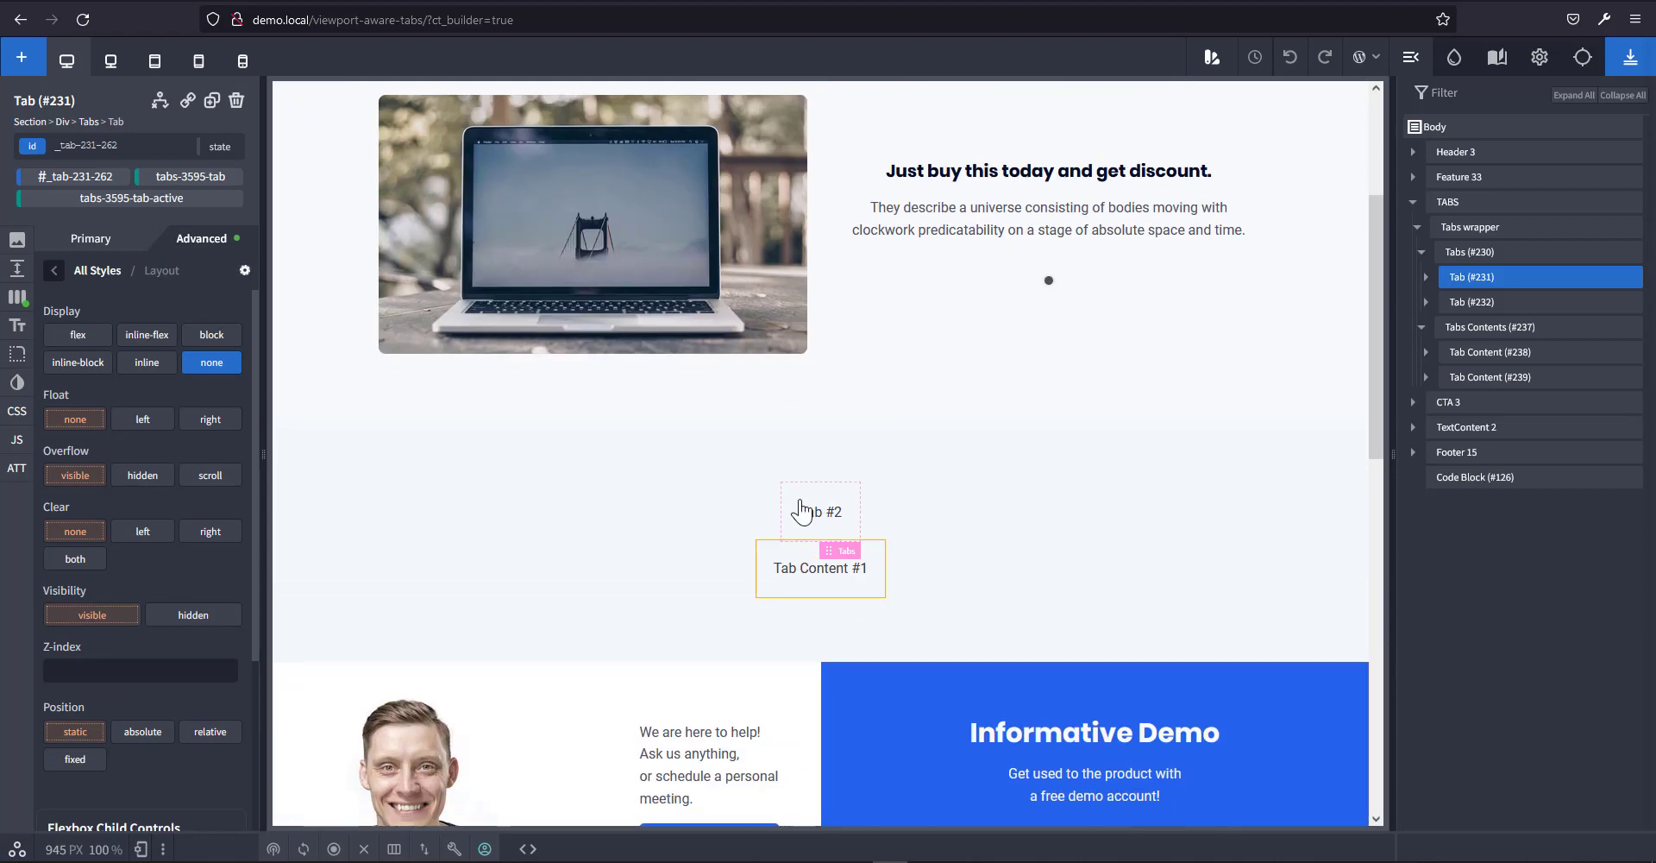
Switch the first tab content to its ID selector and set its display to none.
left_click(1492, 353)
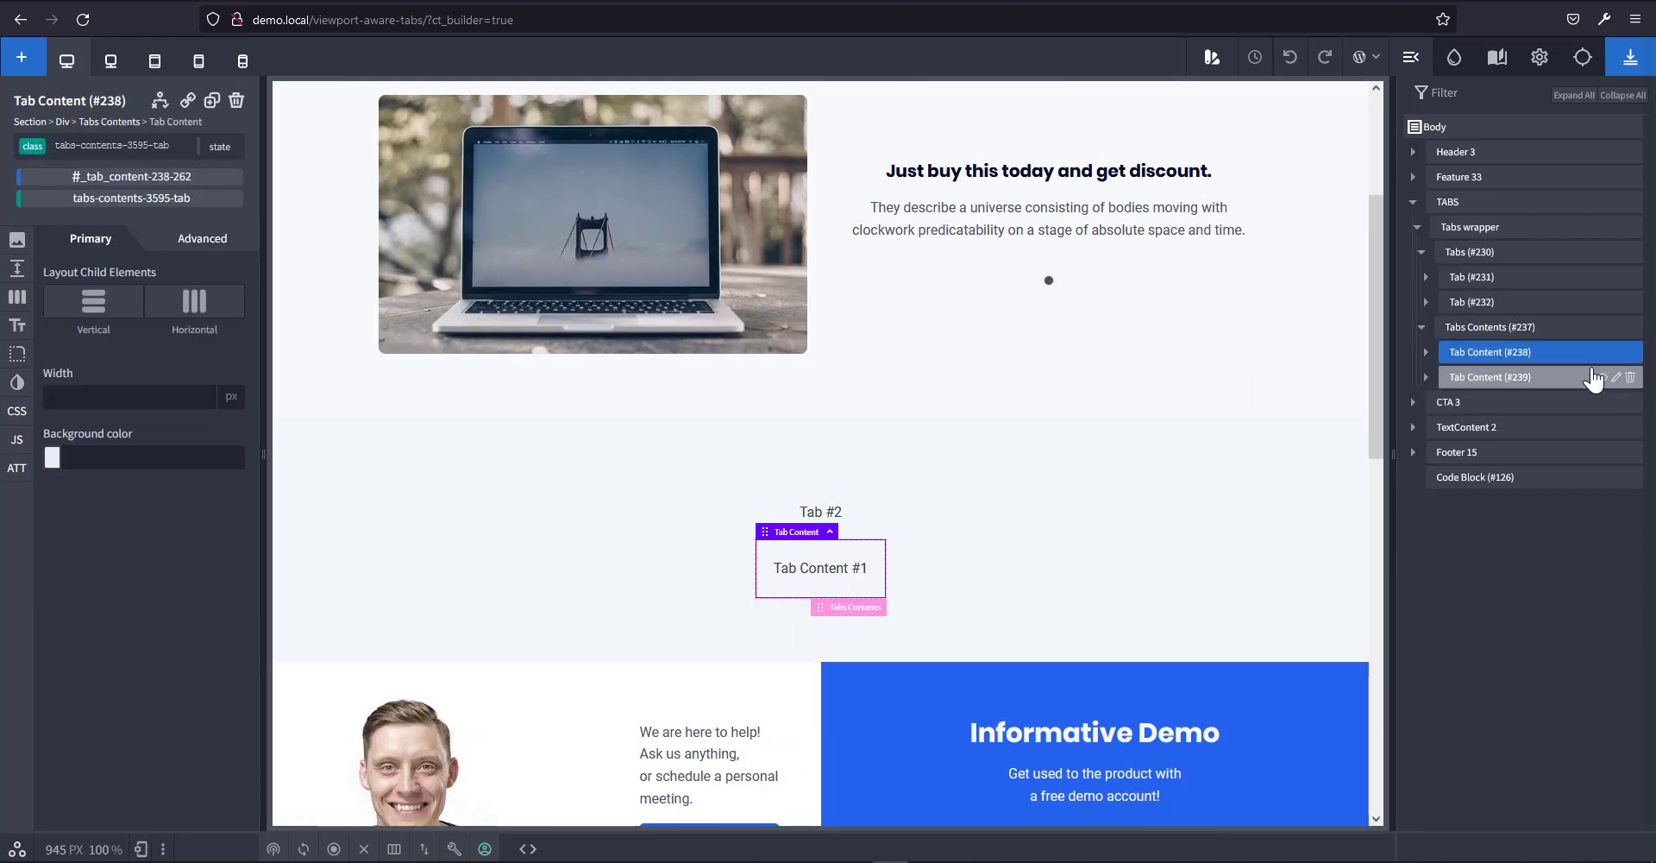
left_click(156, 177)
left_click(16, 296)
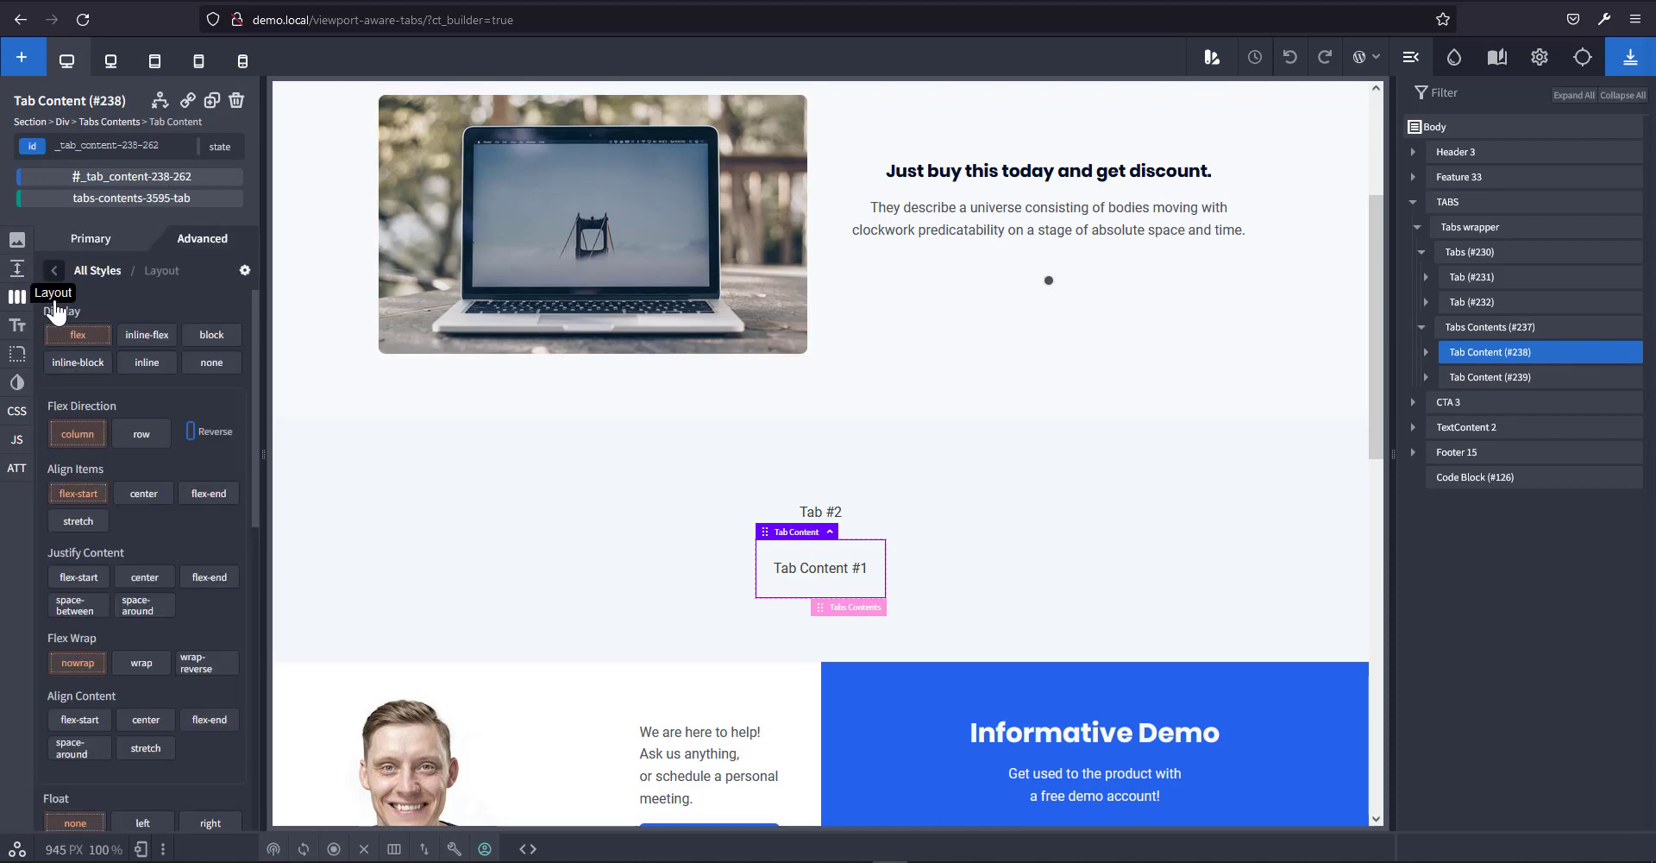
left_click(226, 359)
left_click(197, 243)
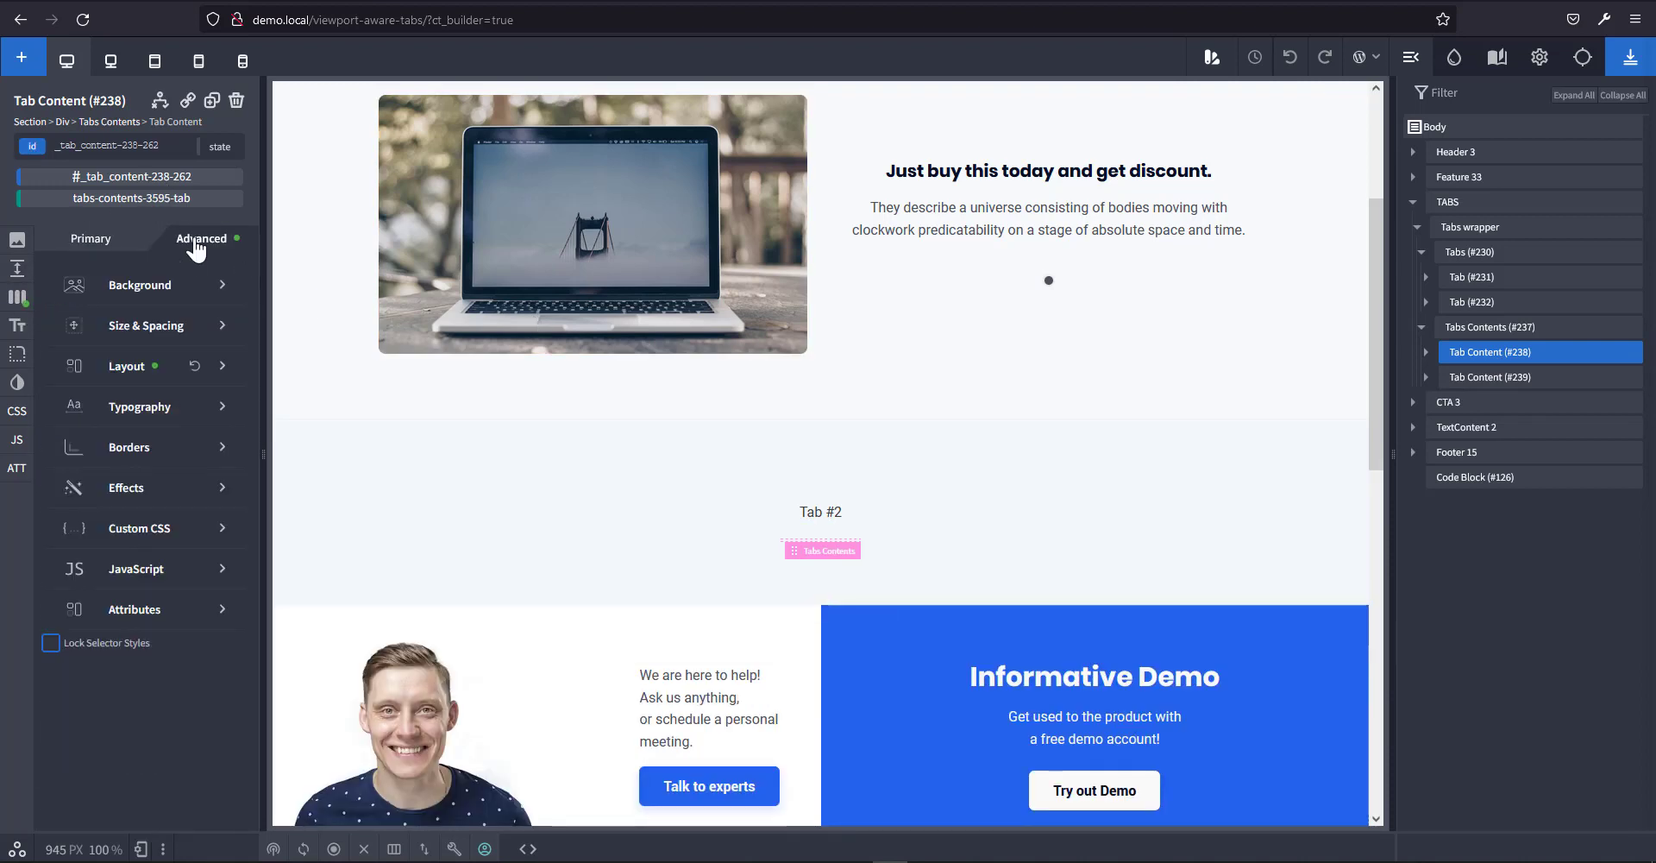
left_click(135, 367)
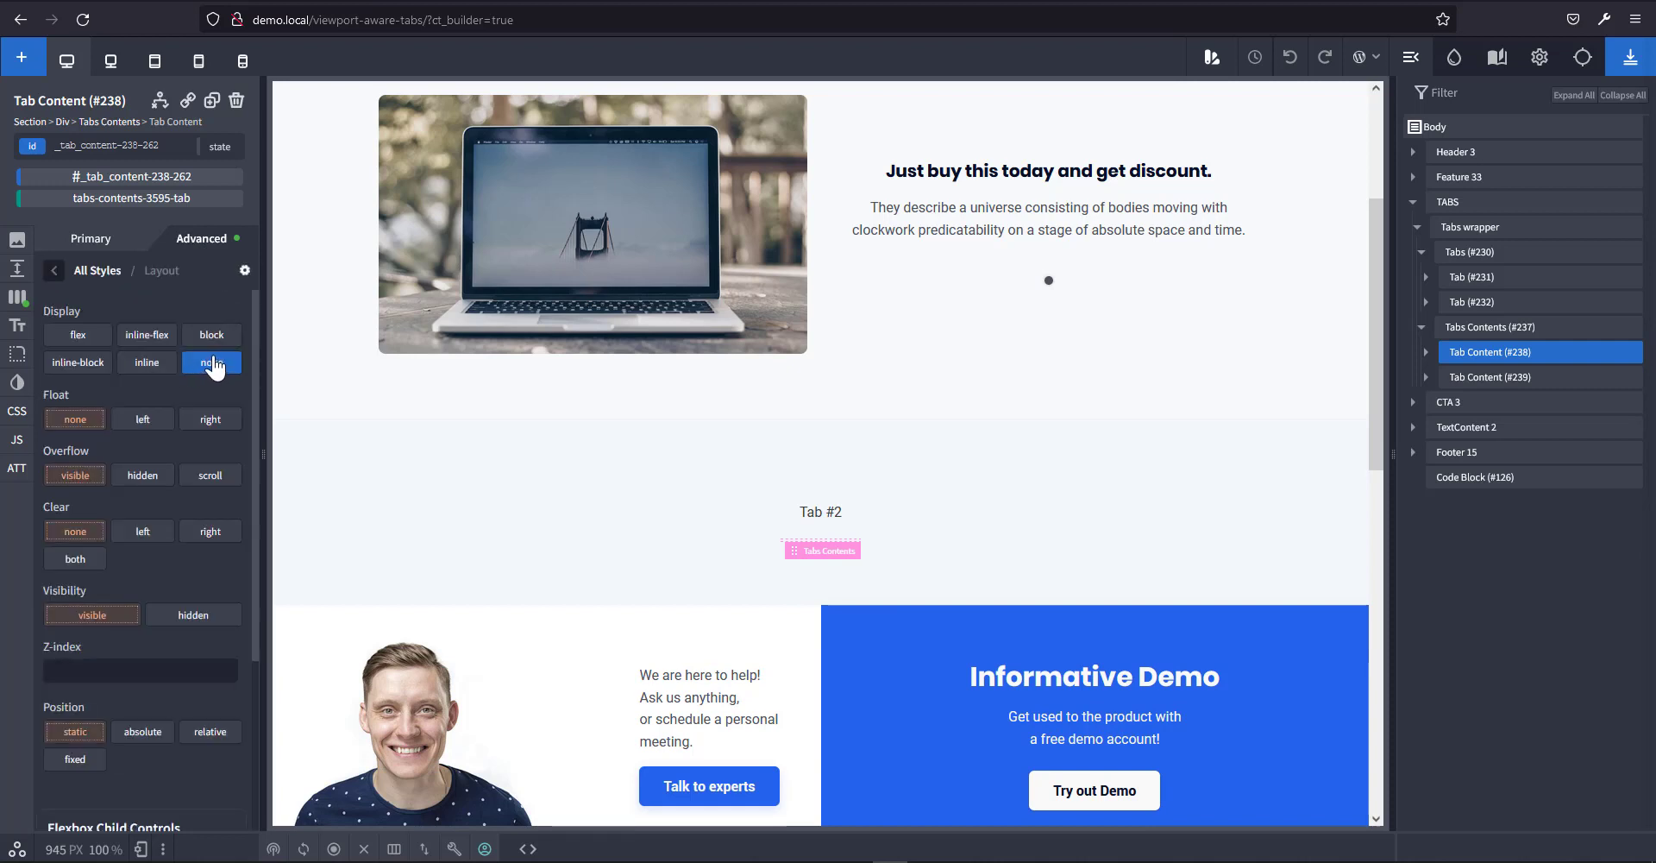
Open Tab #2's content in the builder, save the page, and test Tab #2 on the front-end page before returning to the builder.
left_click(845, 535)
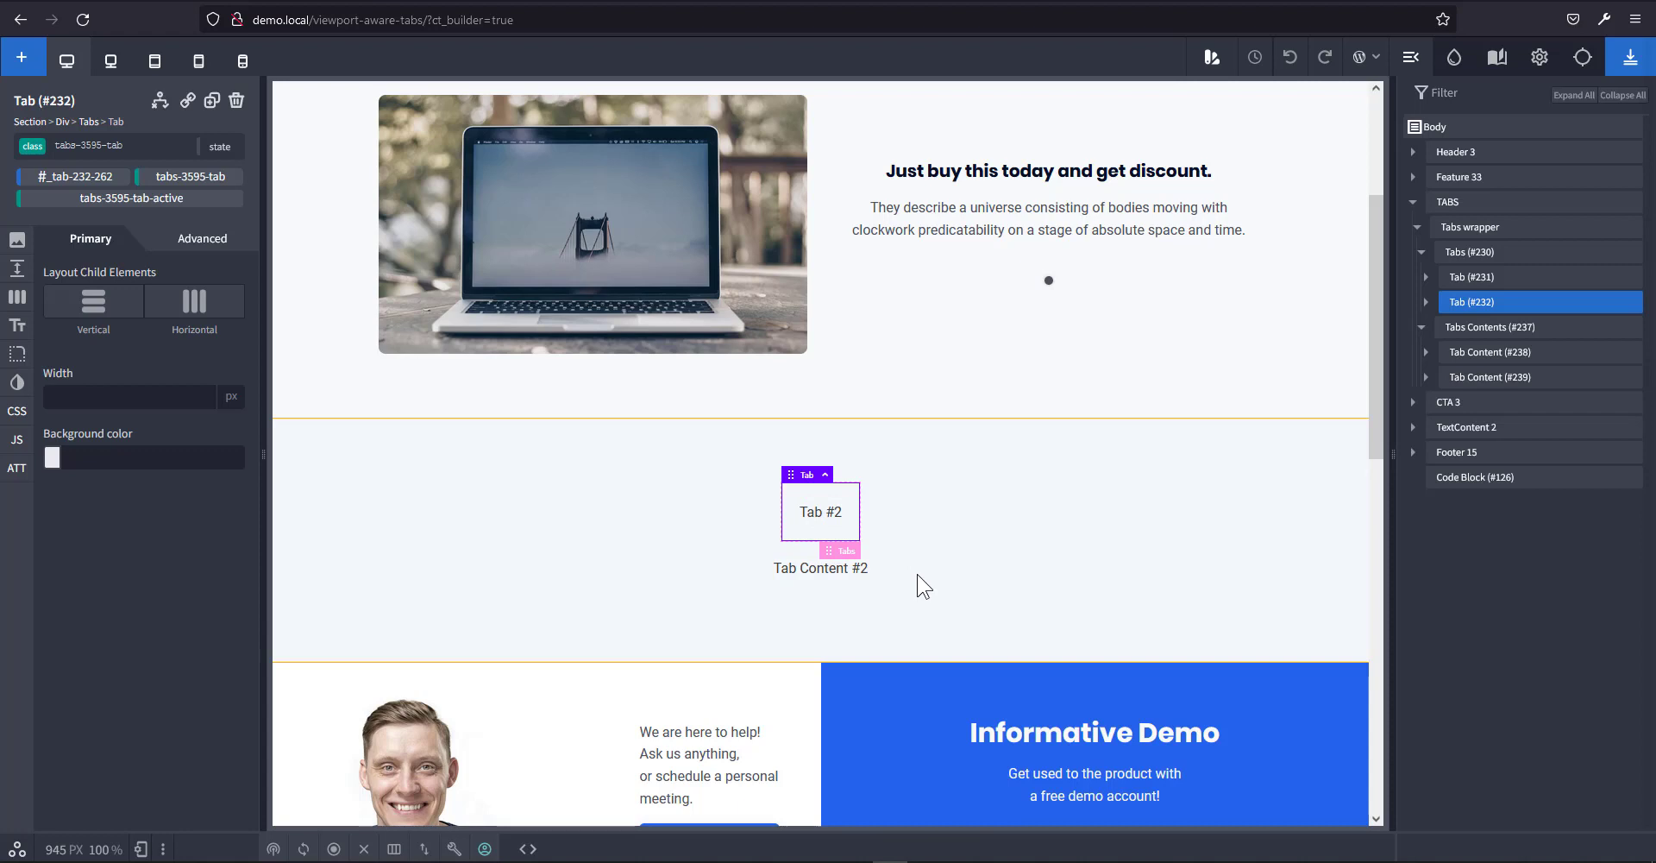
left_click(1621, 73)
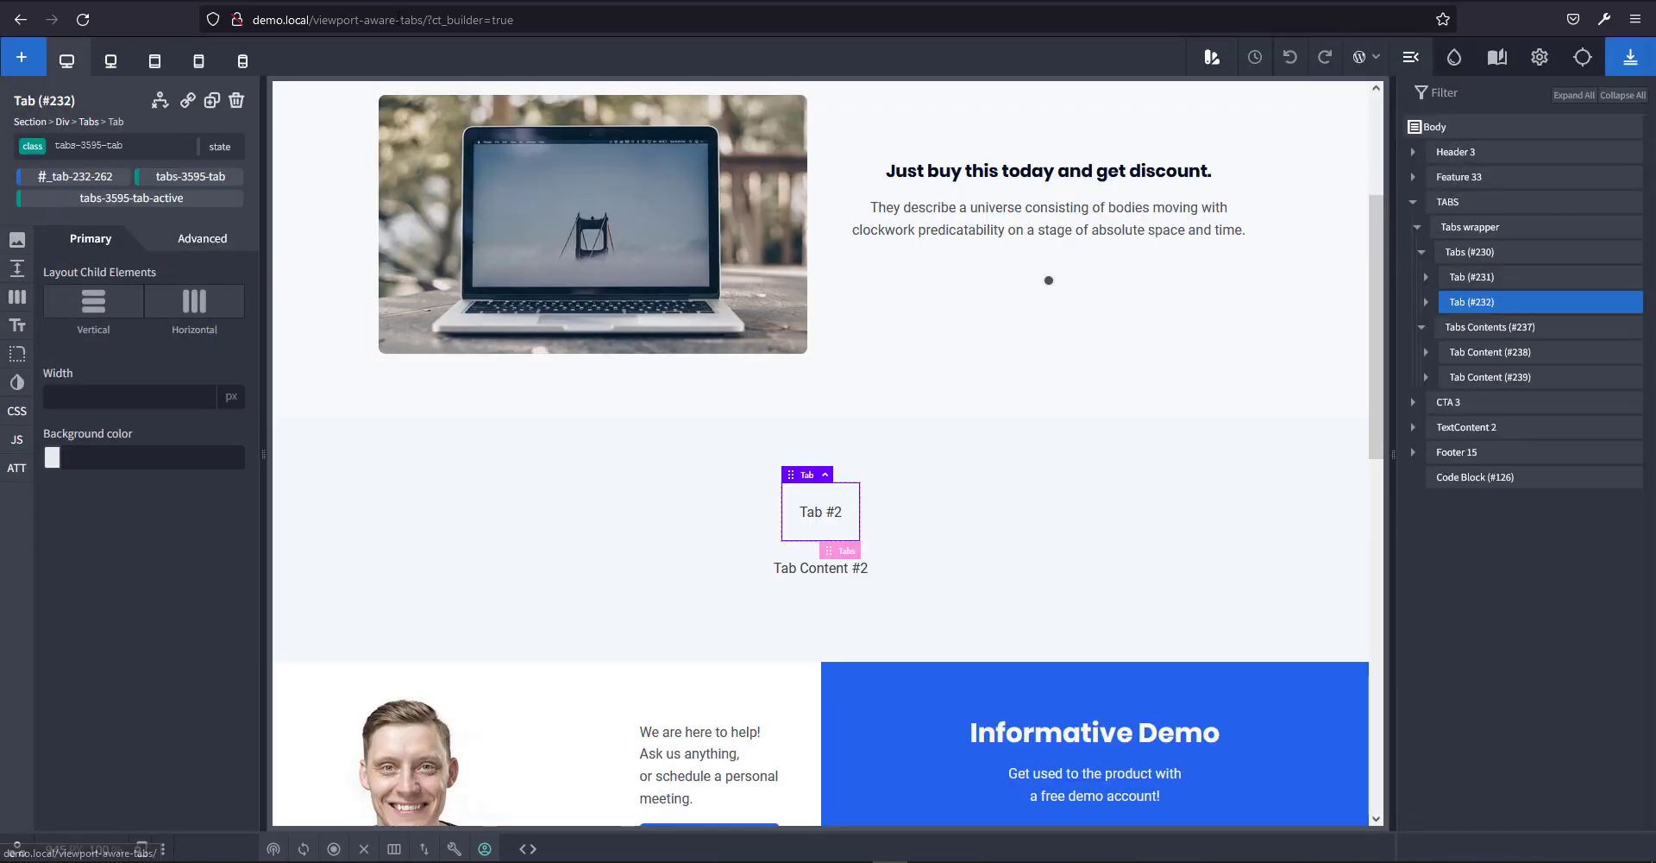
scroll(1035, 367, "down", 4)
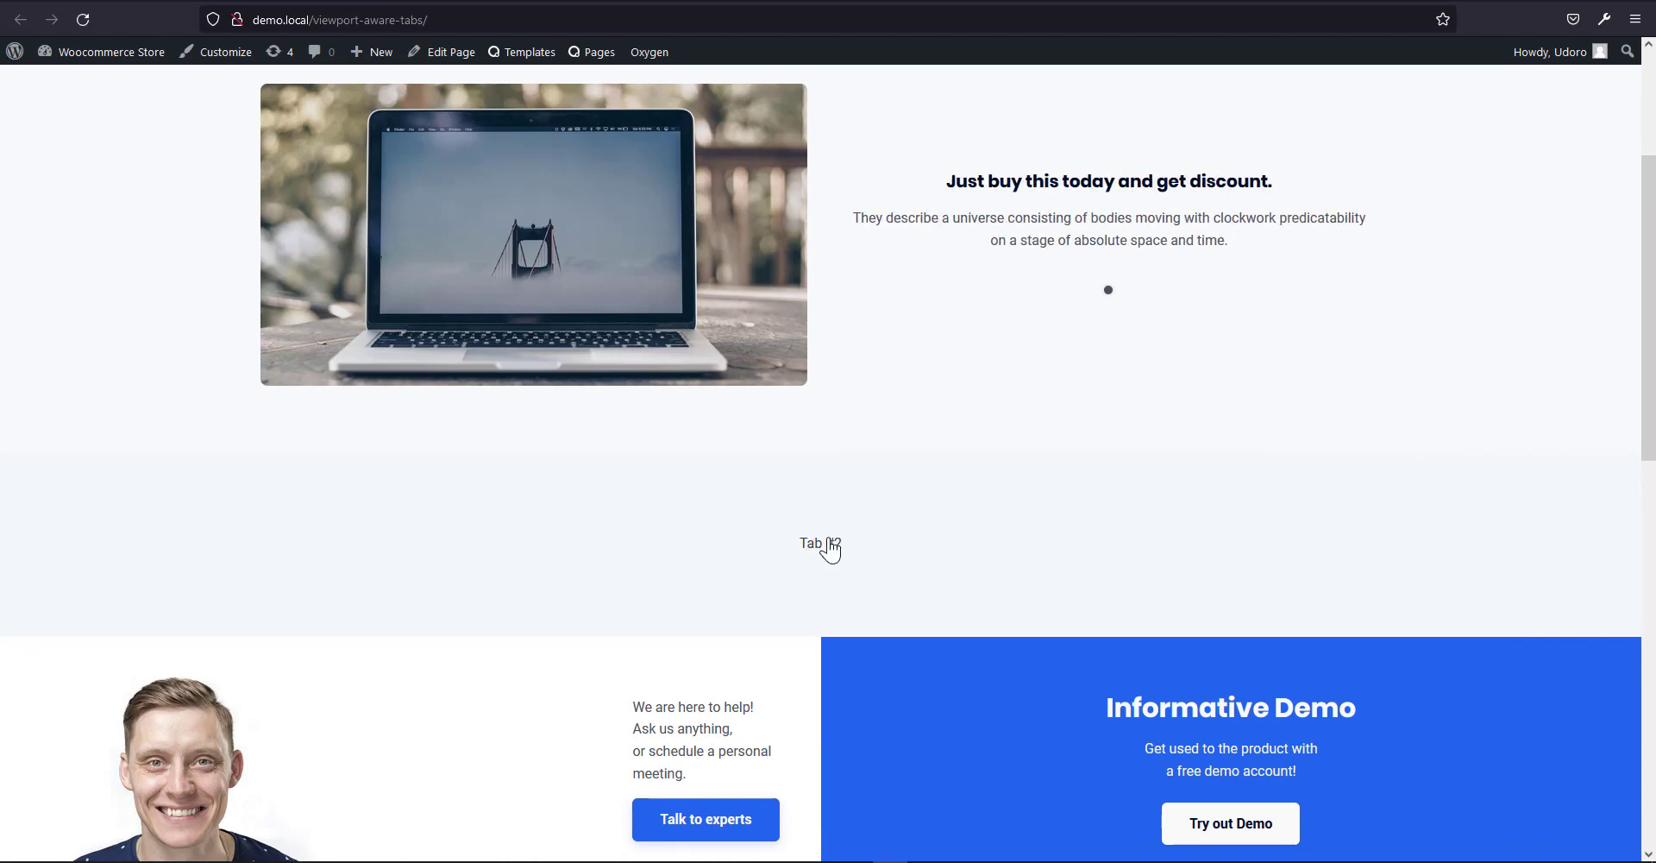
left_click(830, 547)
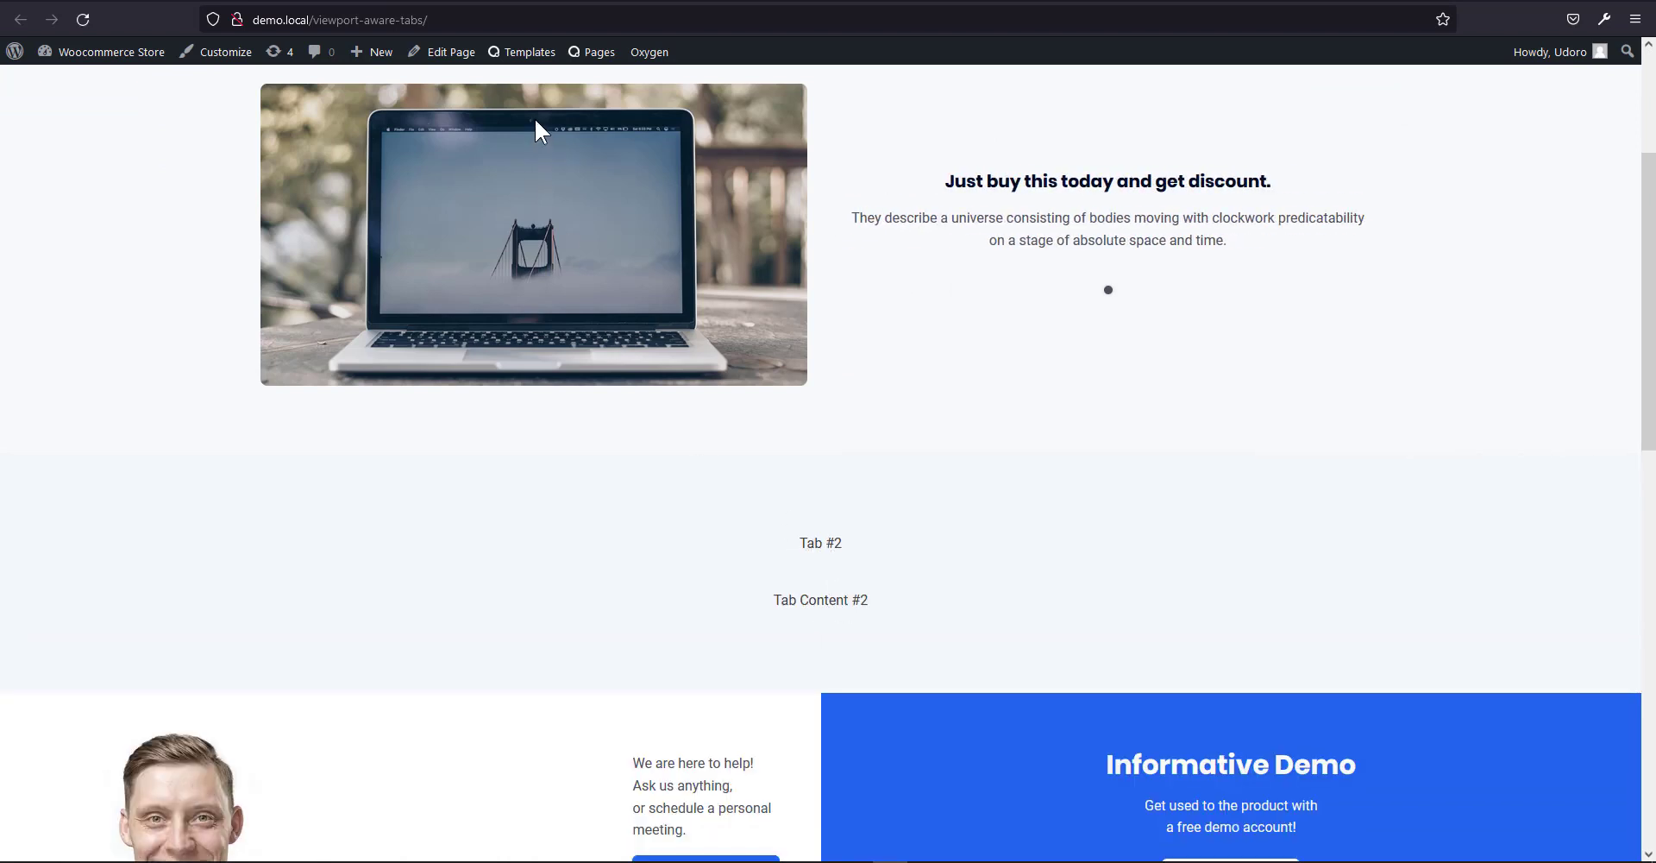
left_click(396, 2)
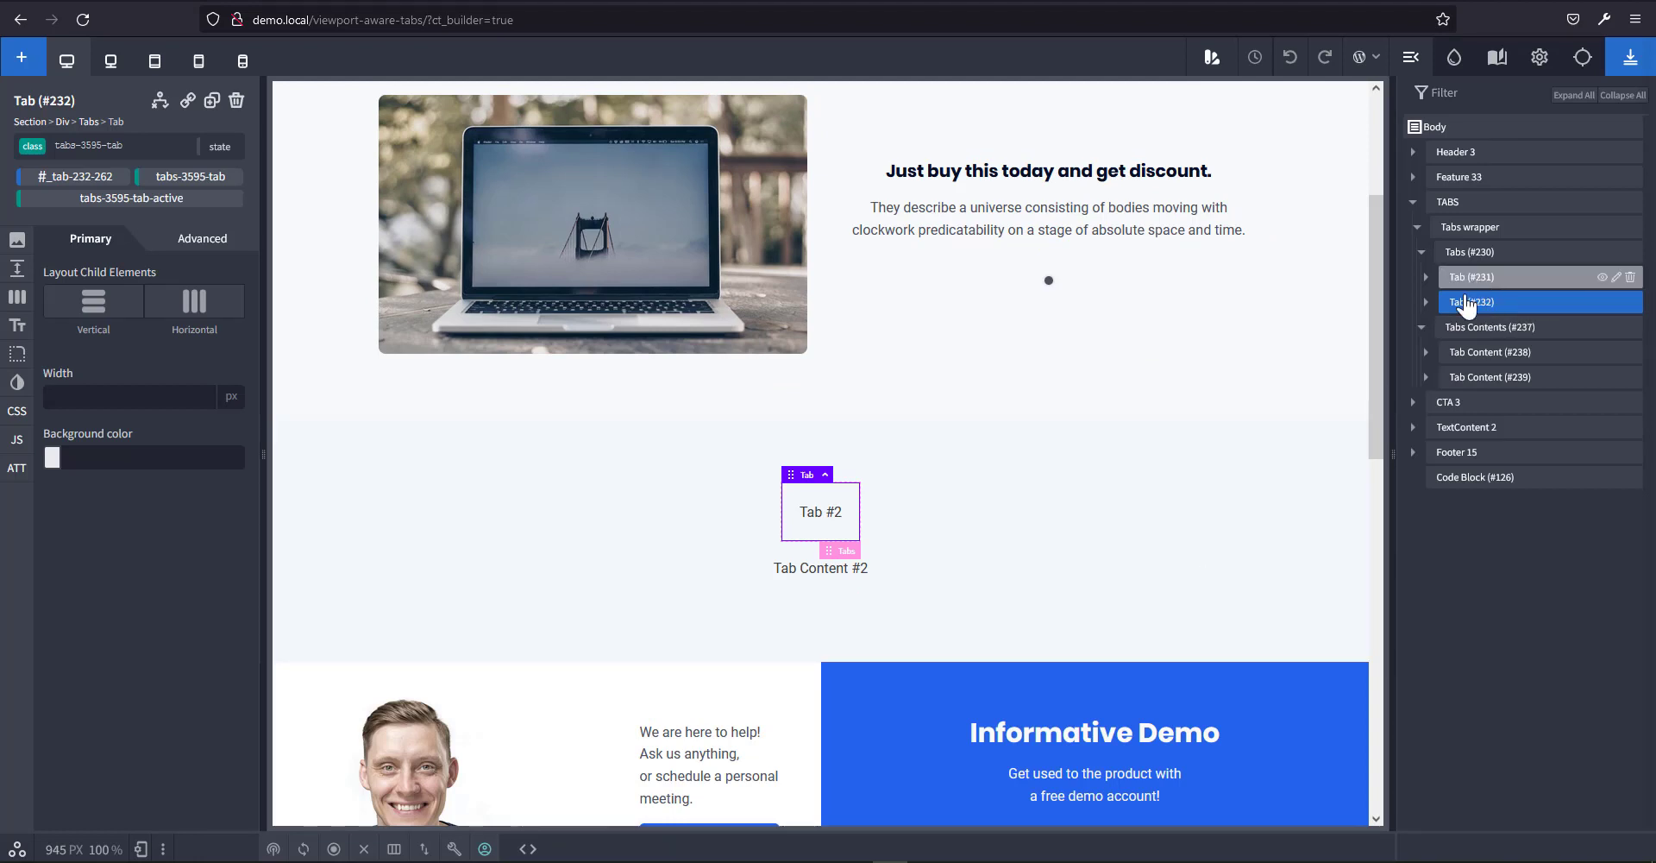
Add the class tab_text to the Tab #2 text element.
left_click(830, 521)
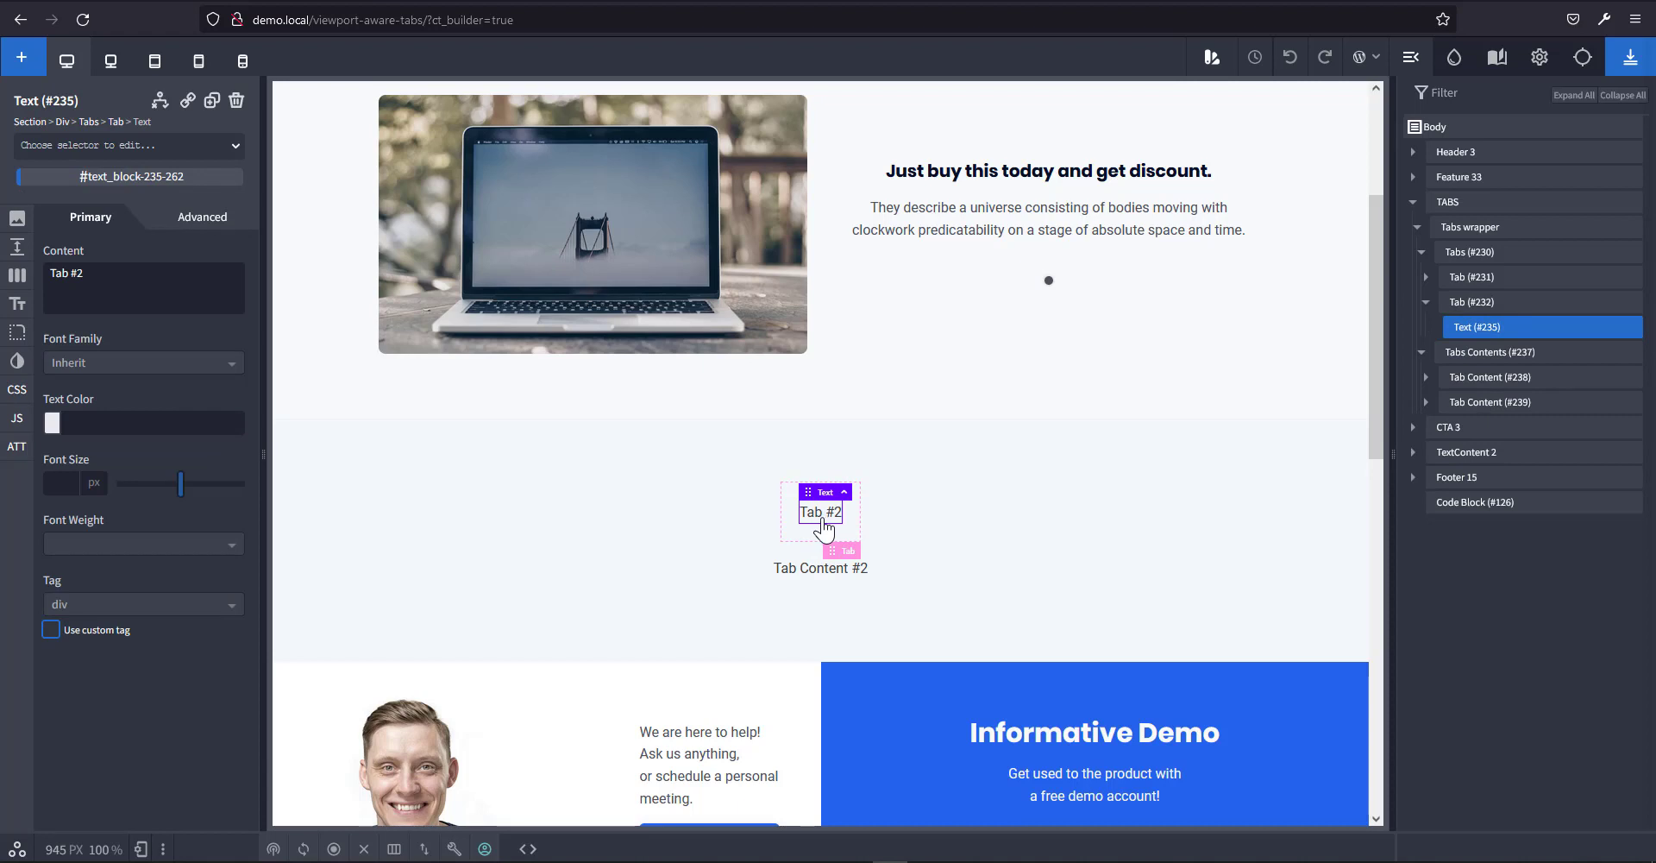
left_click(122, 147)
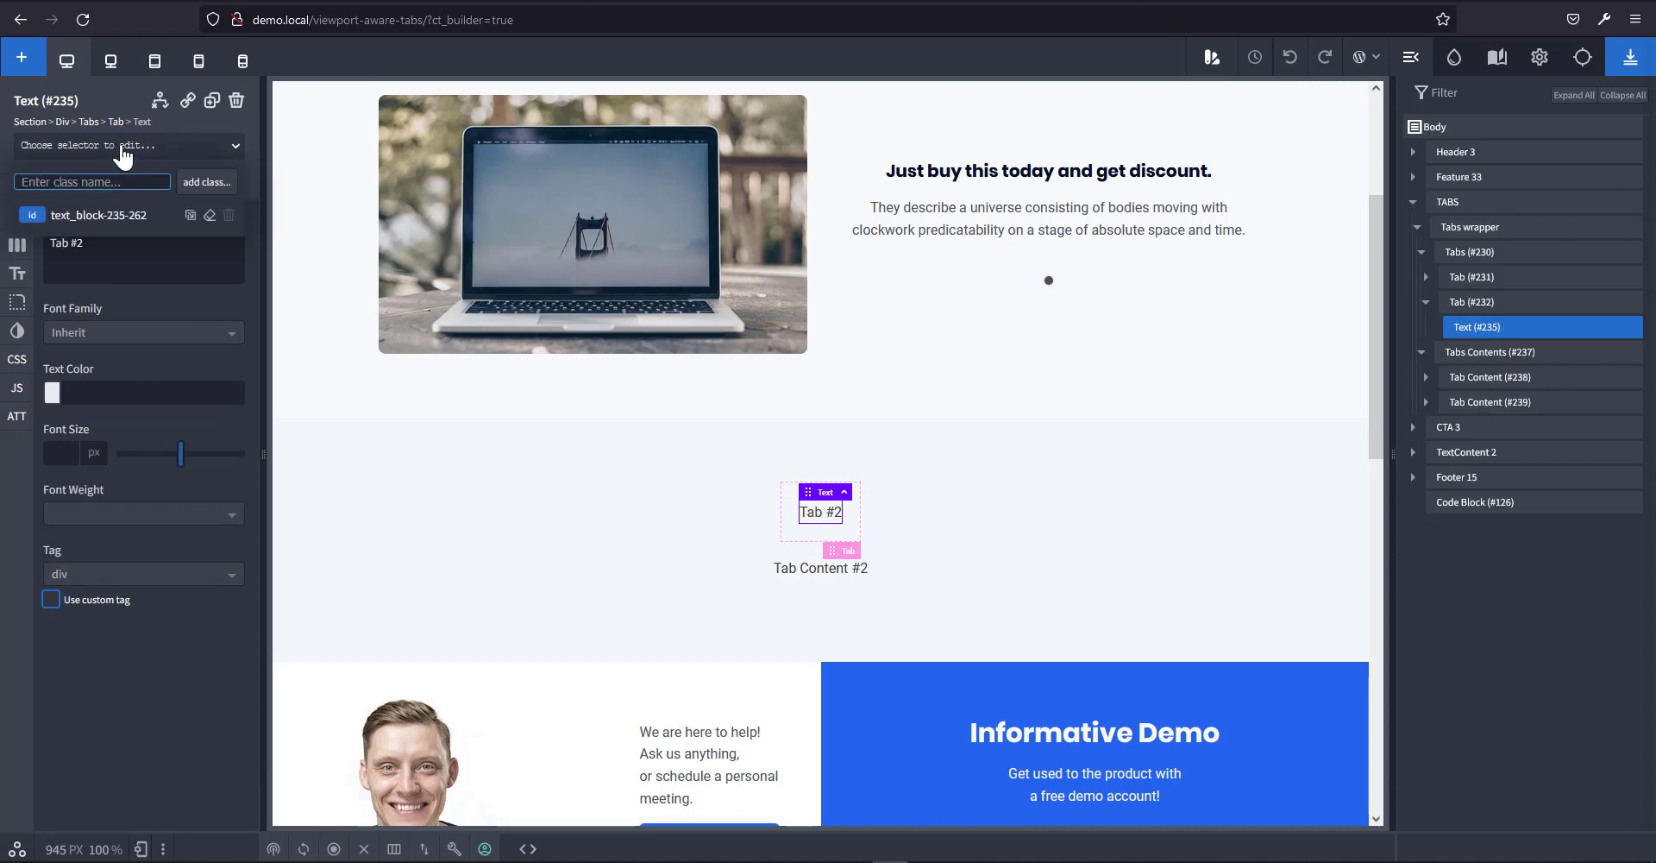
type("tab")
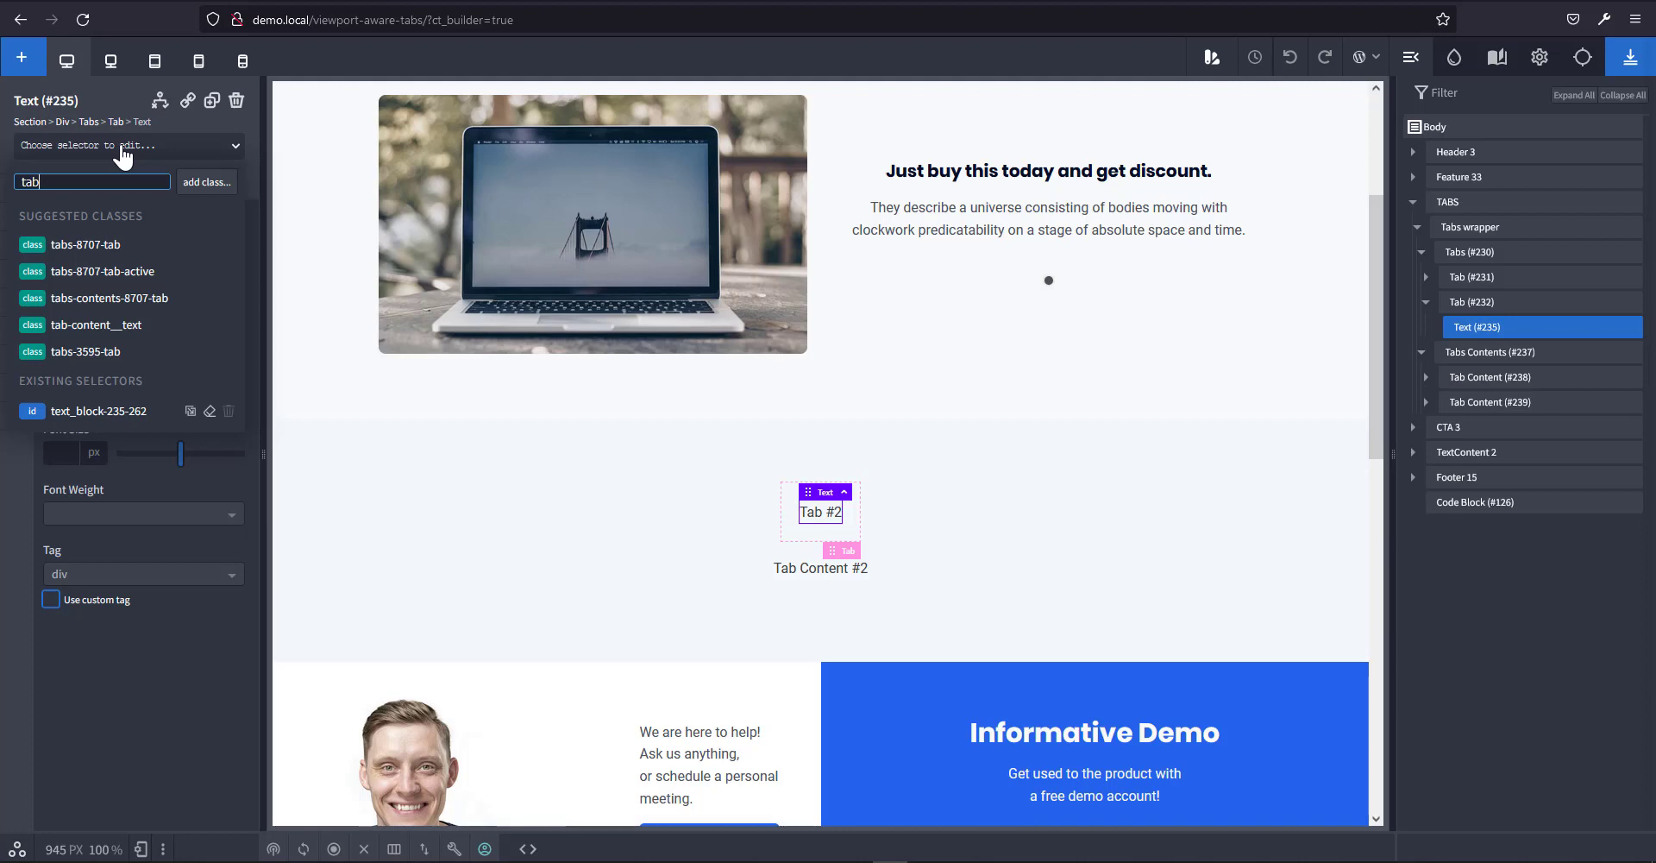
type("_text")
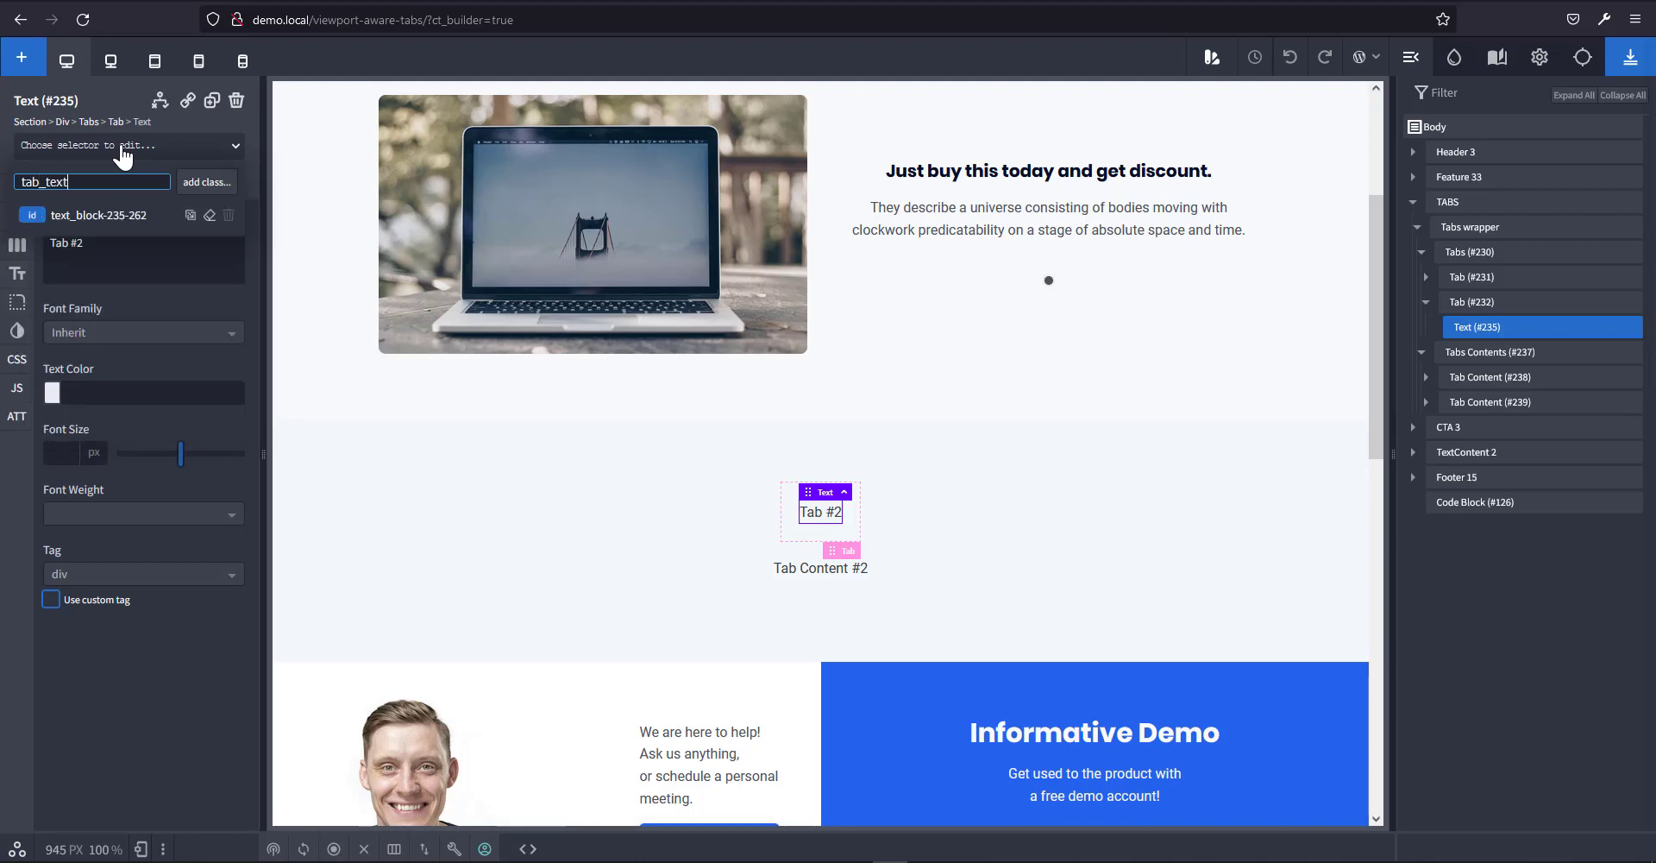
key("Return")
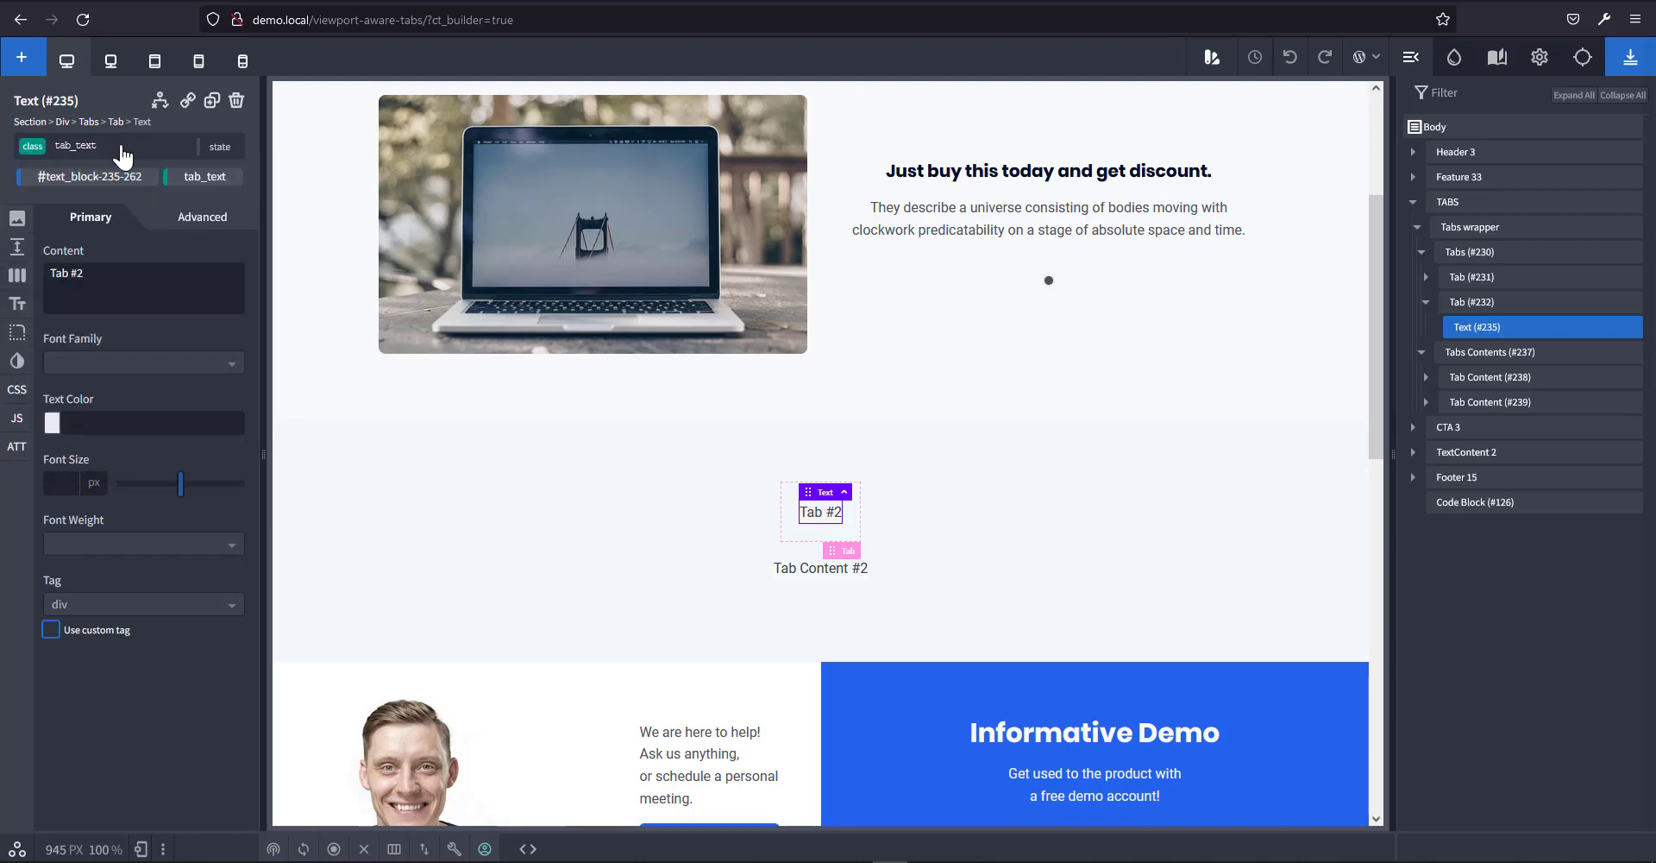
Wrap the Tab #2 text in a div and give that div the class tab__text-wrapper.
left_click(1616, 328)
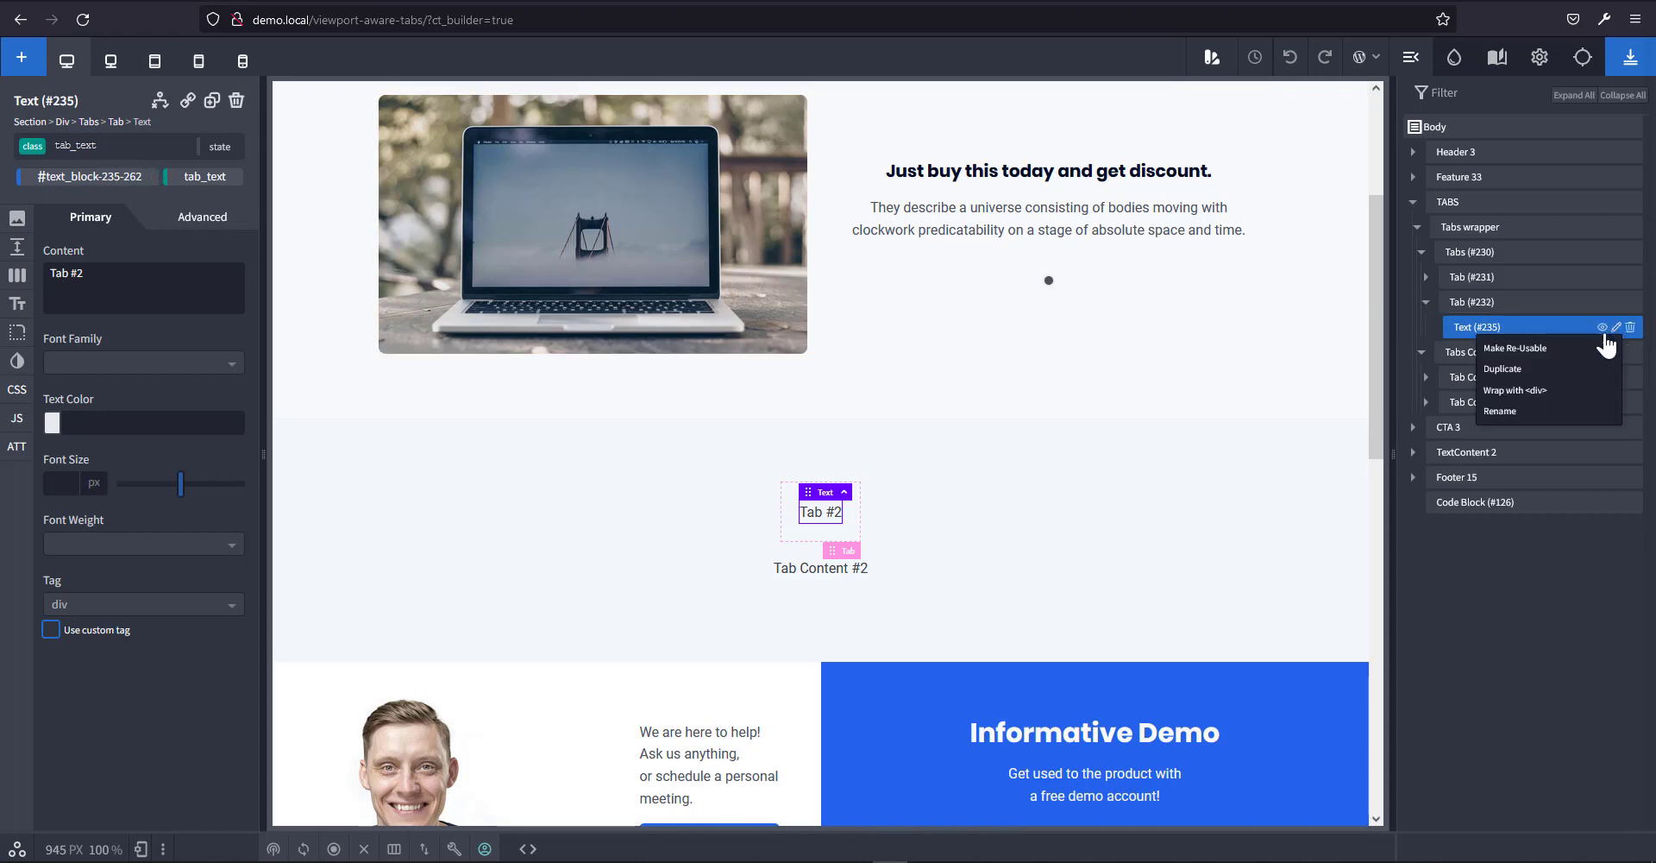
left_click(1557, 390)
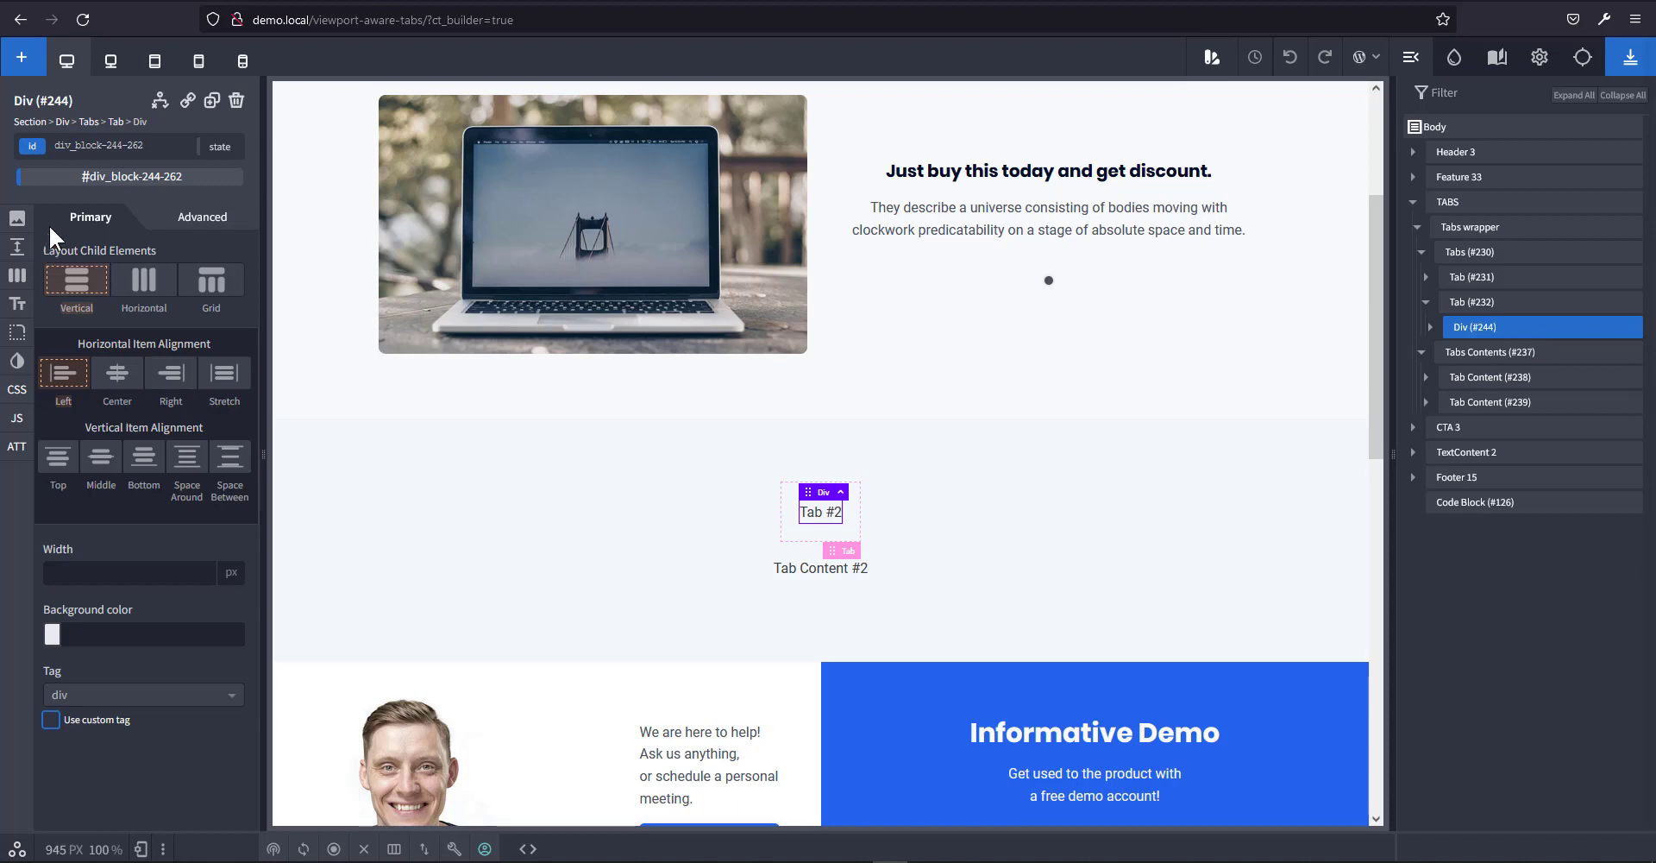
left_click(123, 144)
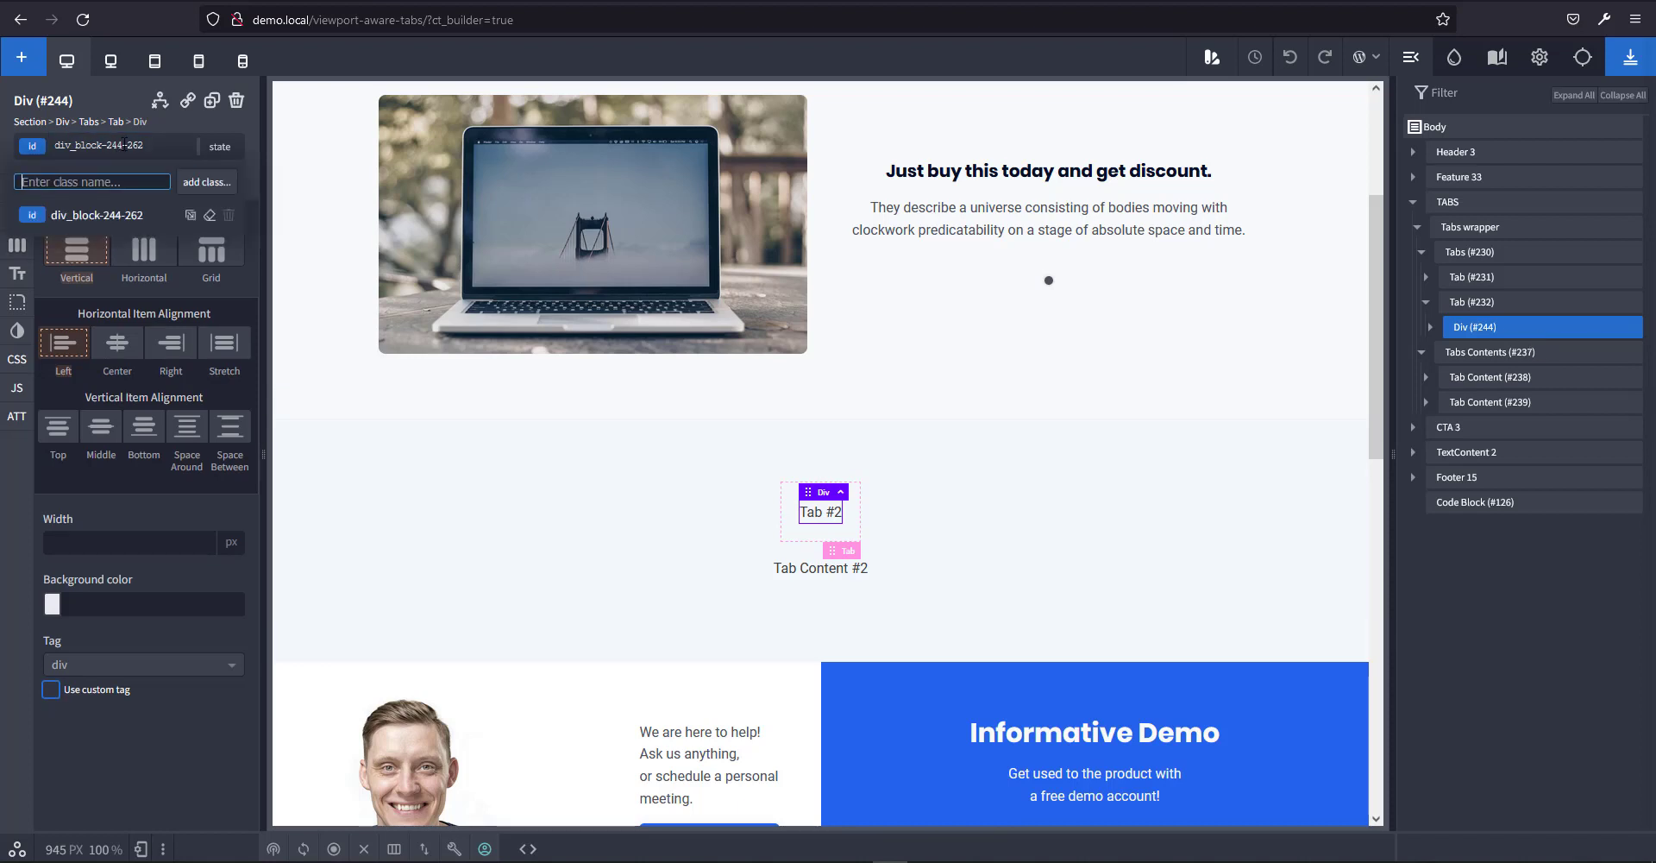
type("ta")
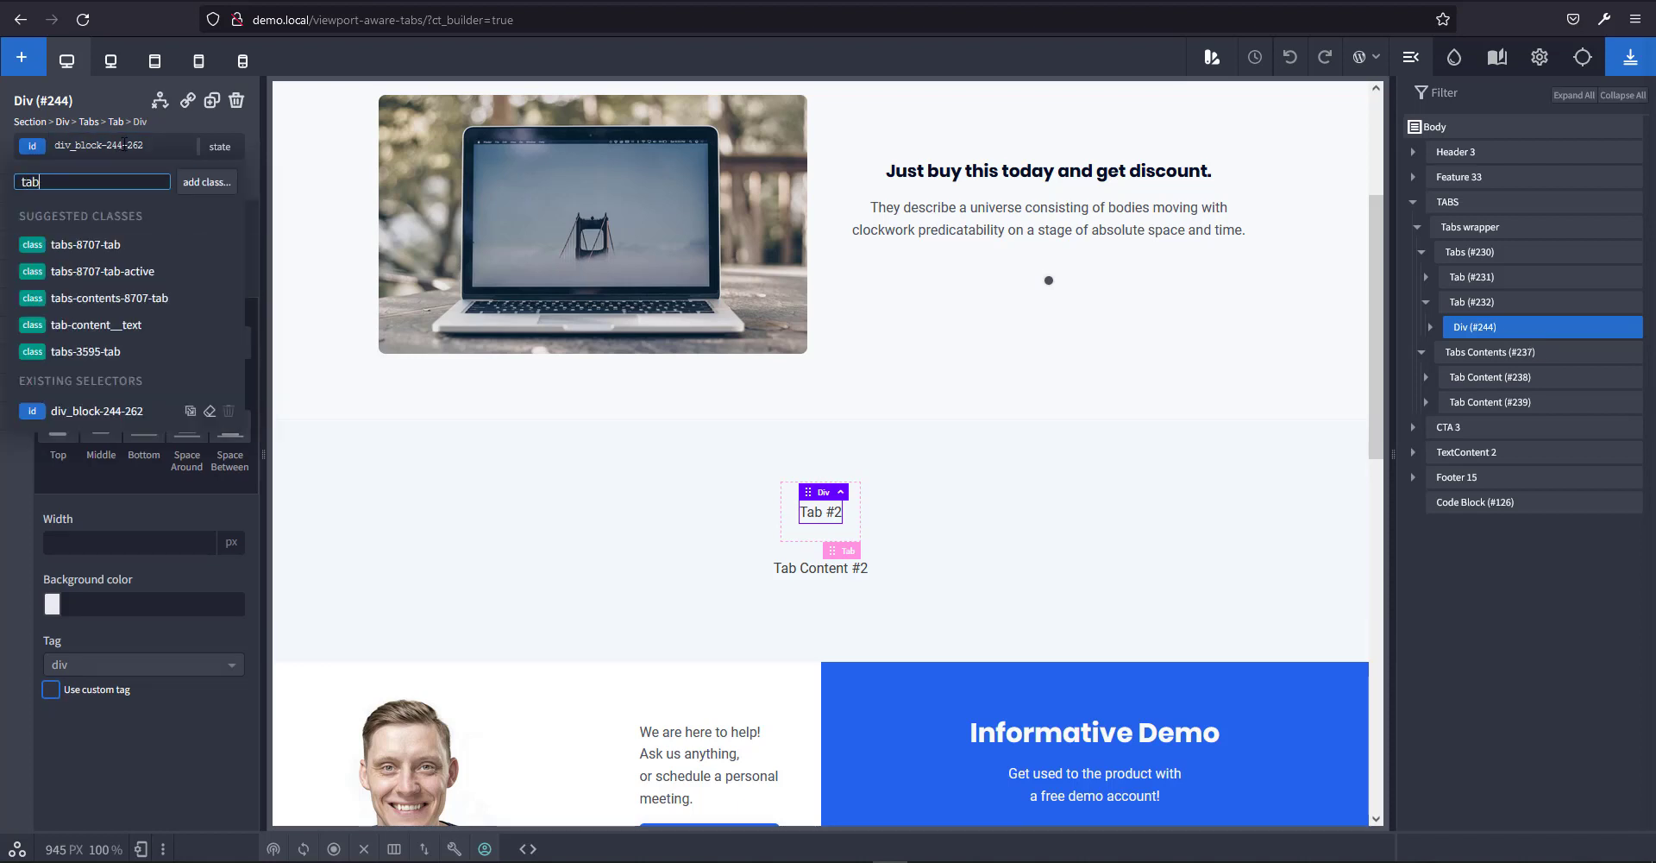
type("b__text-wrapper")
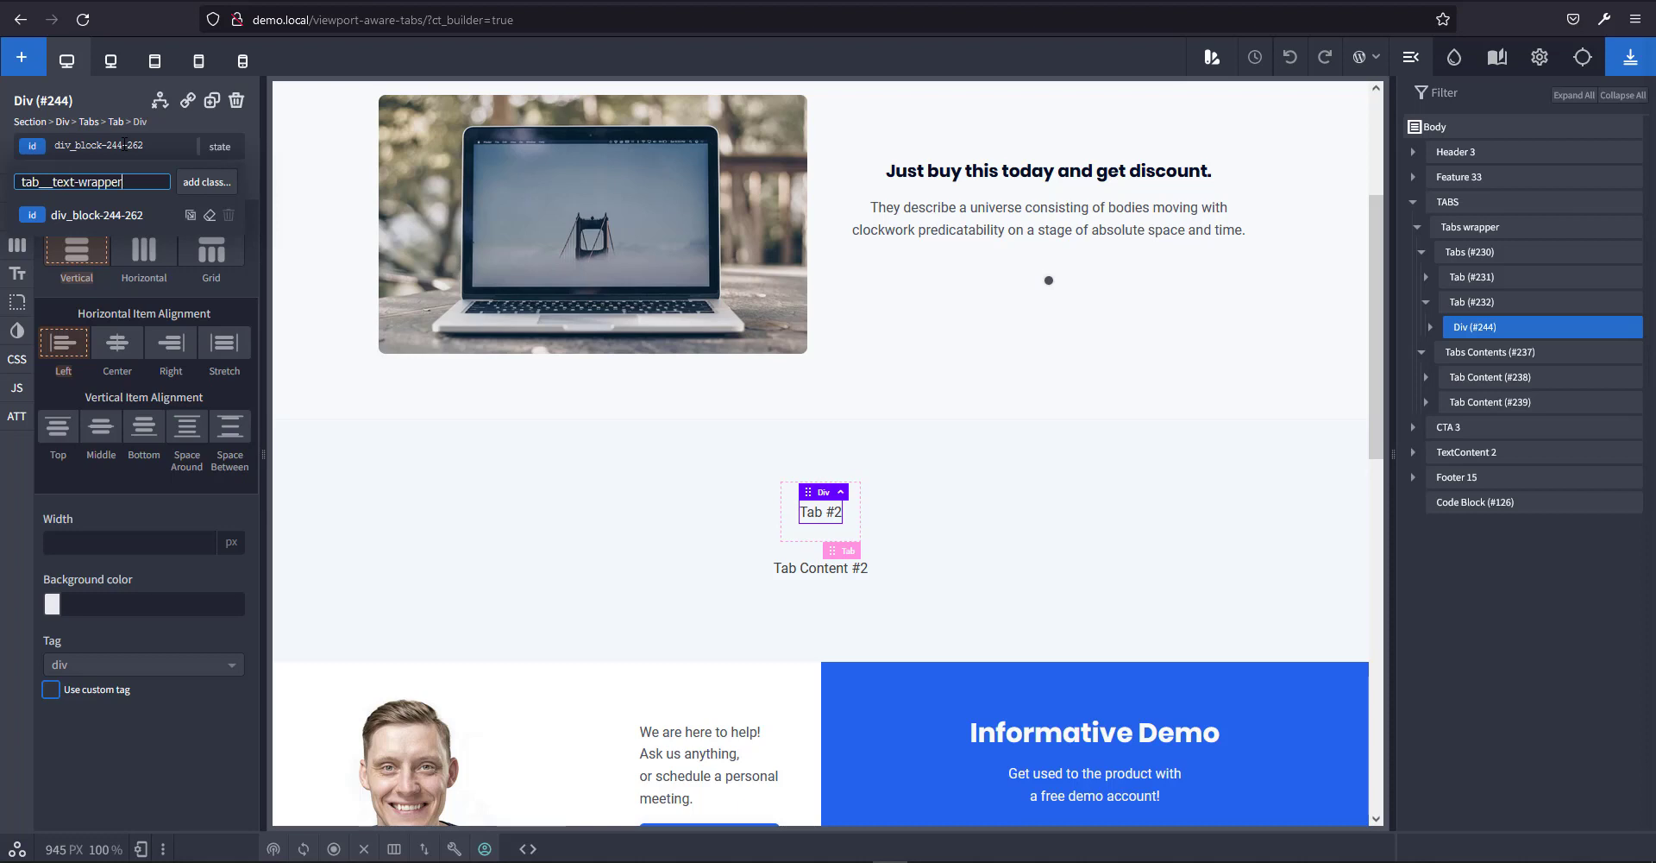
key("Return")
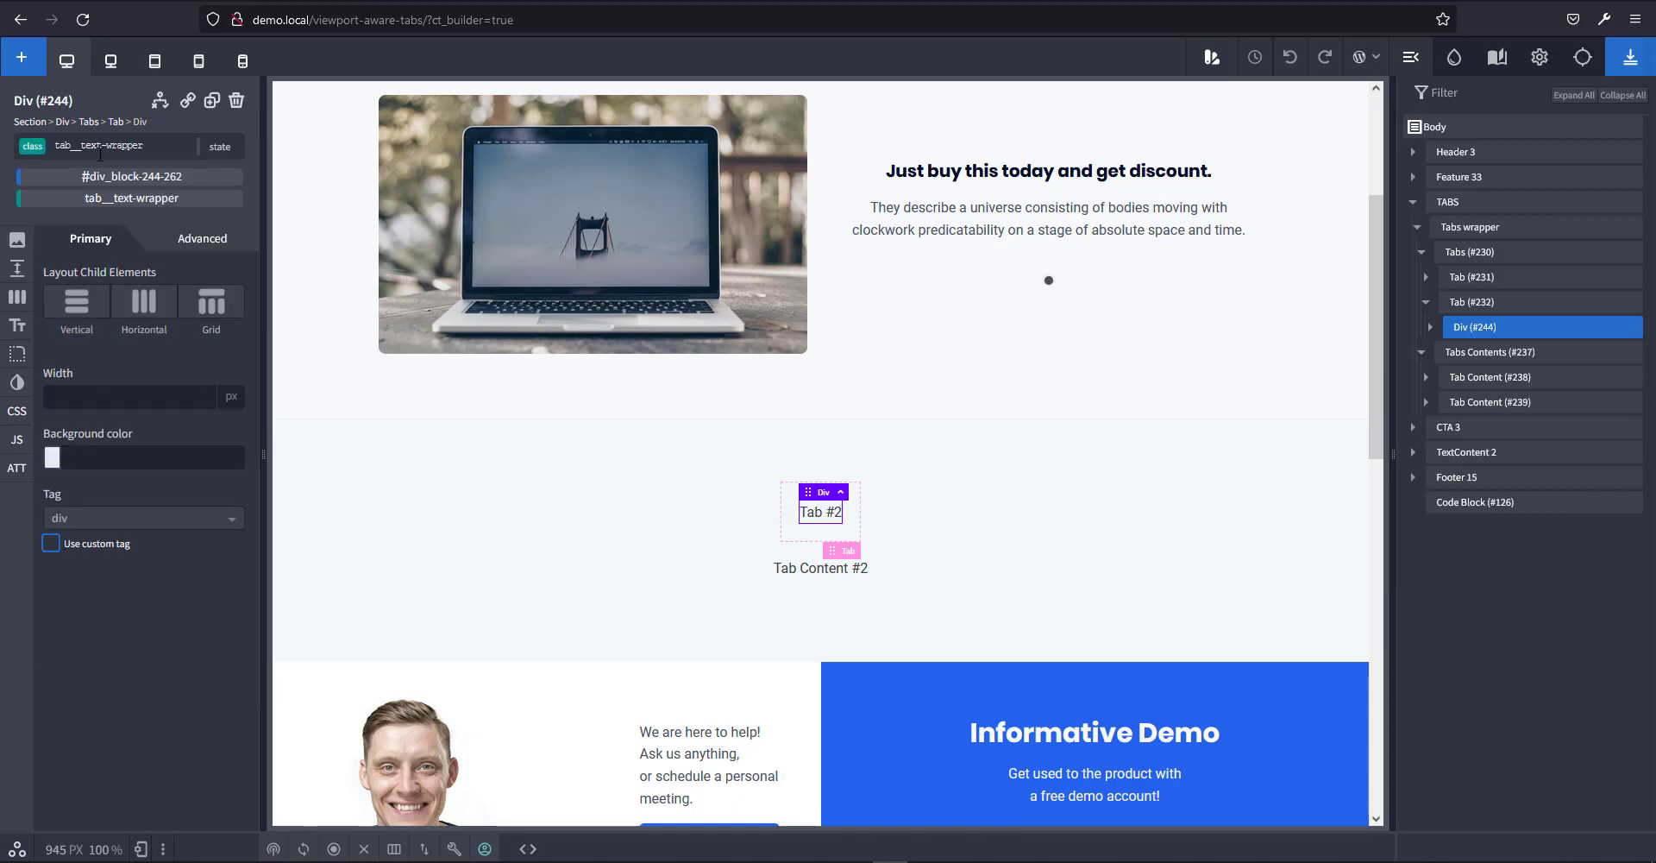
Add an Image element inside the second tab, after the text wrapper div.
left_click(1477, 303)
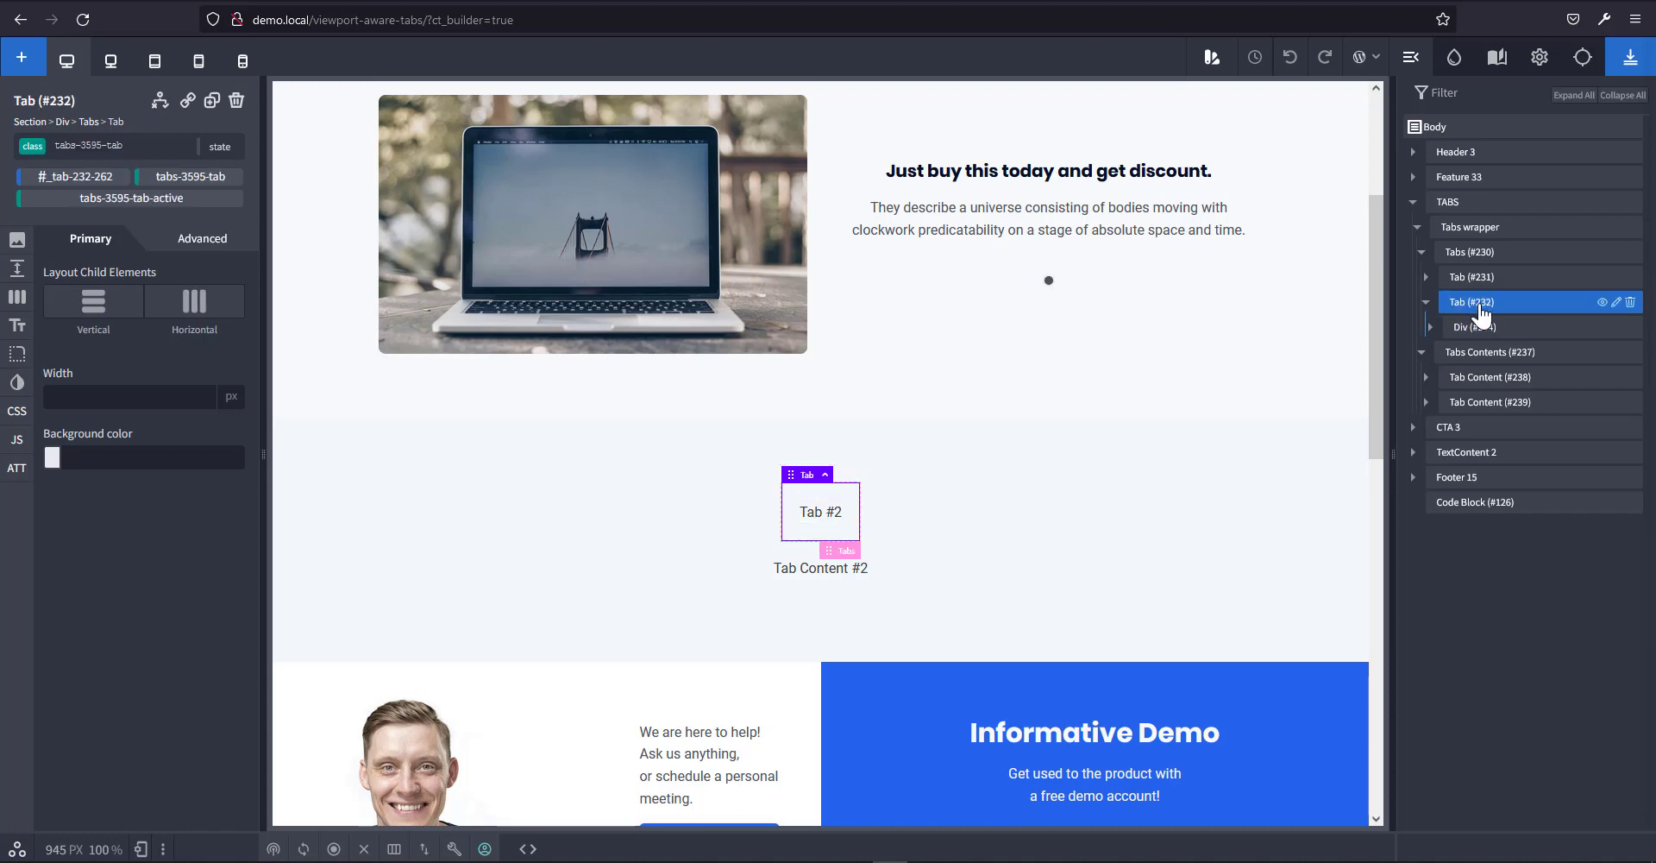
left_click(21, 61)
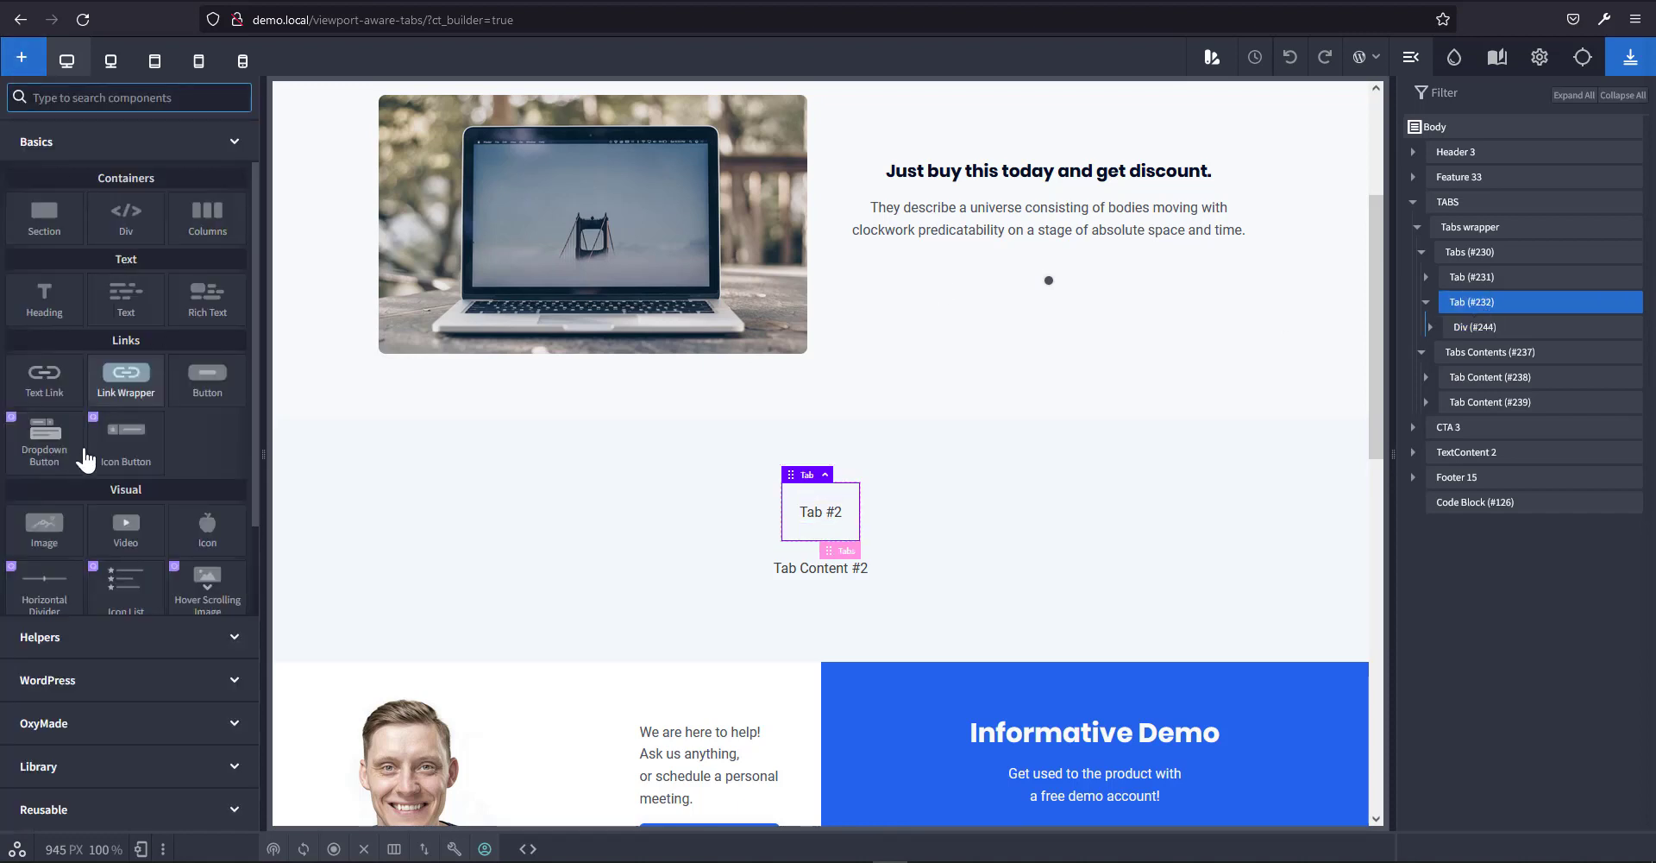
left_click(44, 526)
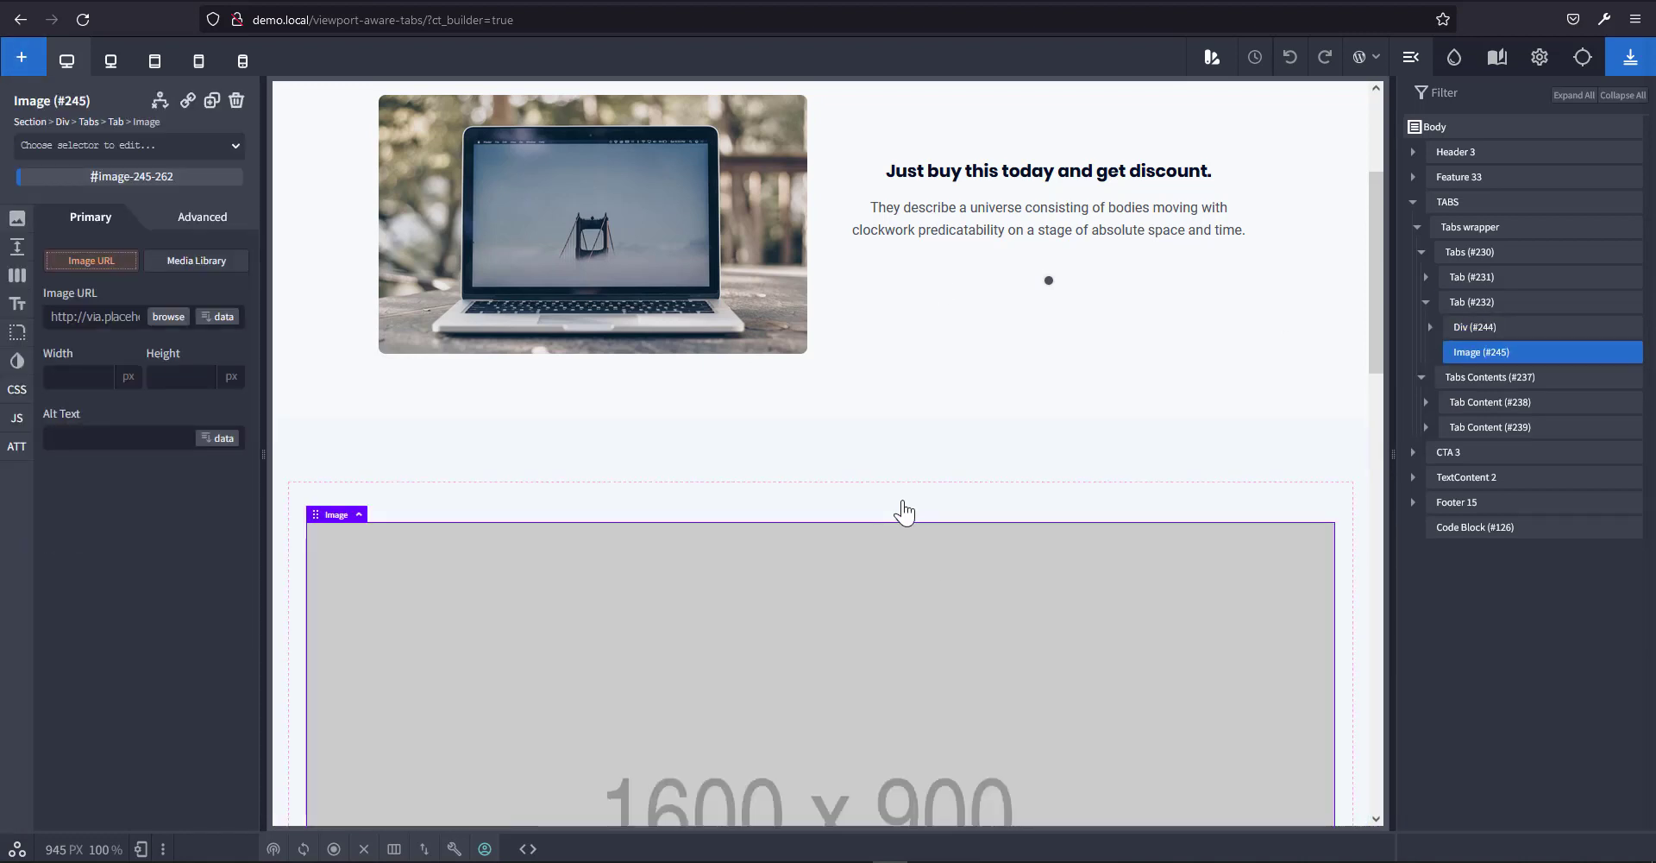
Set the placeholder image's width to 400 px and move it above the text wrapper div inside the second tab.
scroll(899, 511, "down", 3)
left_click(99, 378)
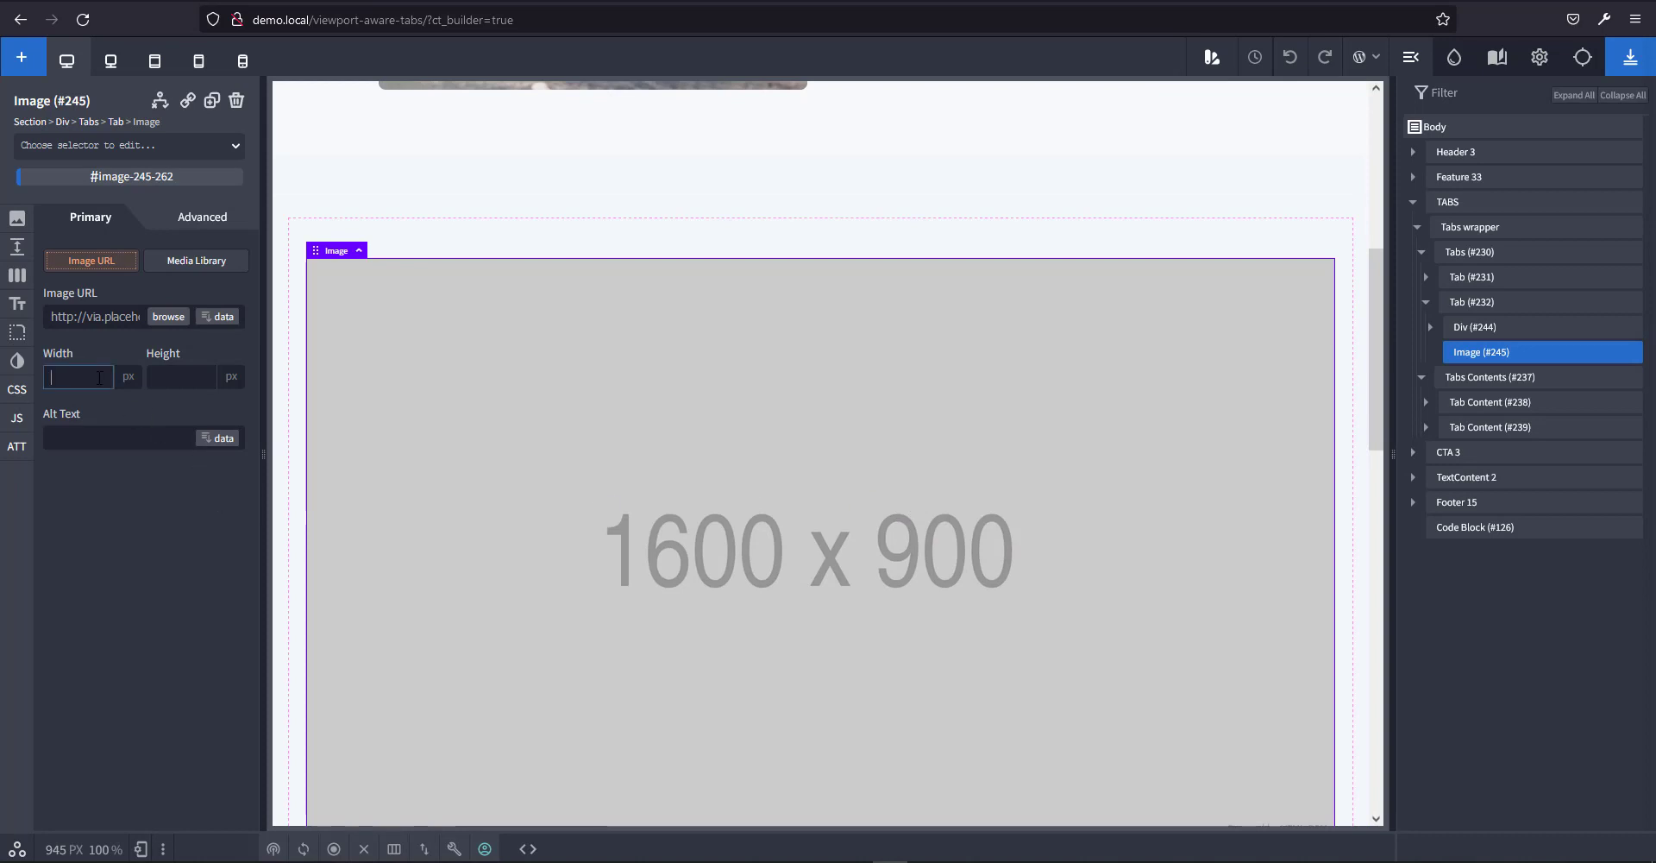
type("400")
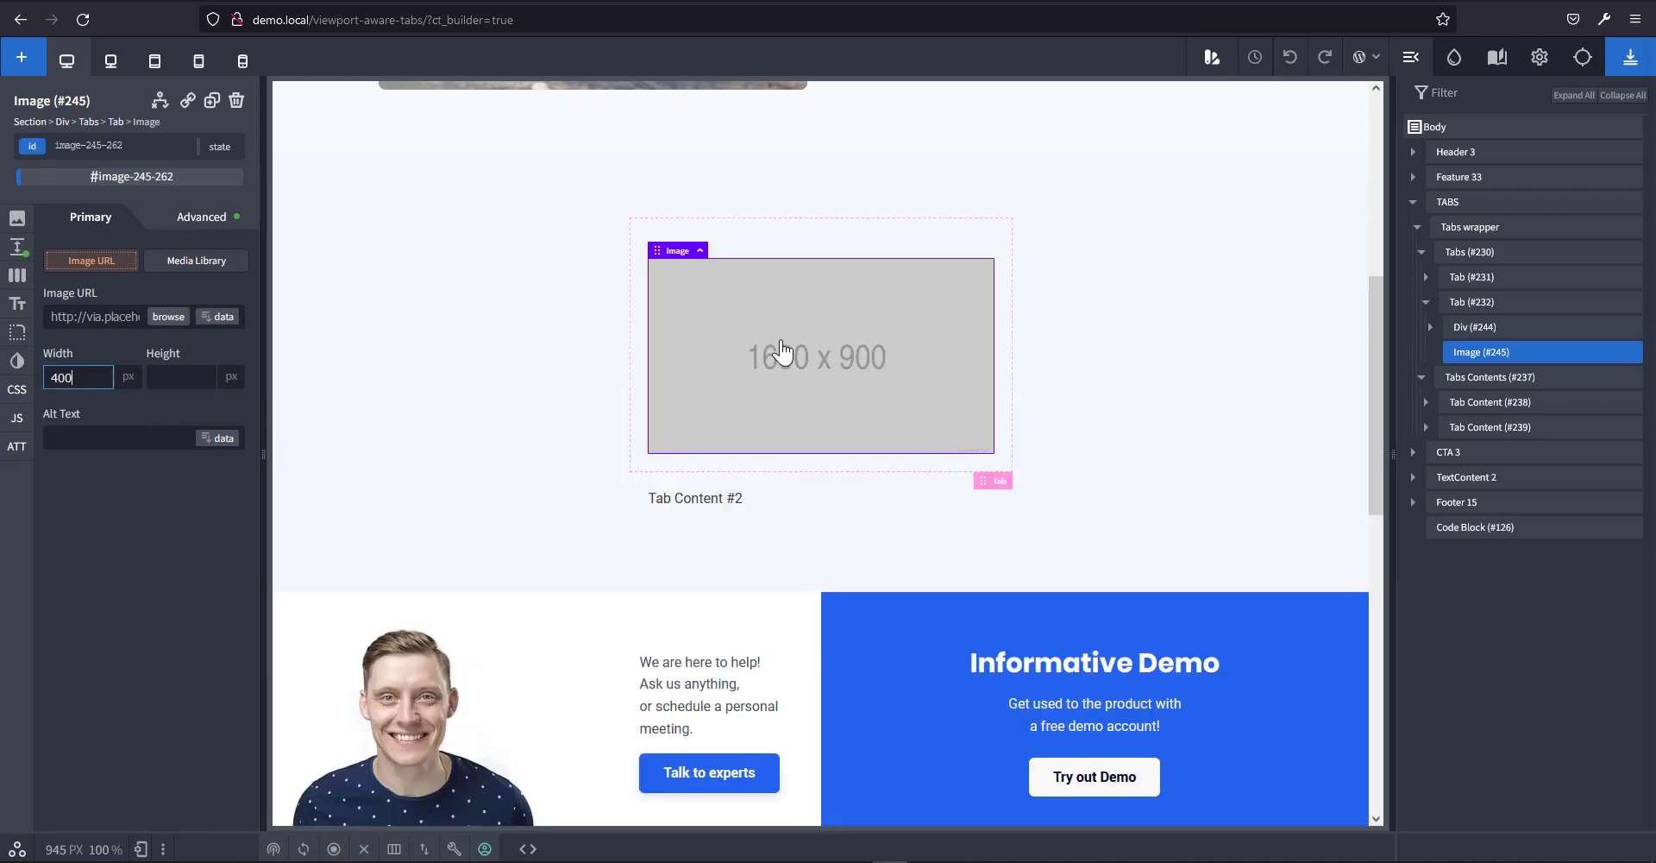
left_click(1475, 305)
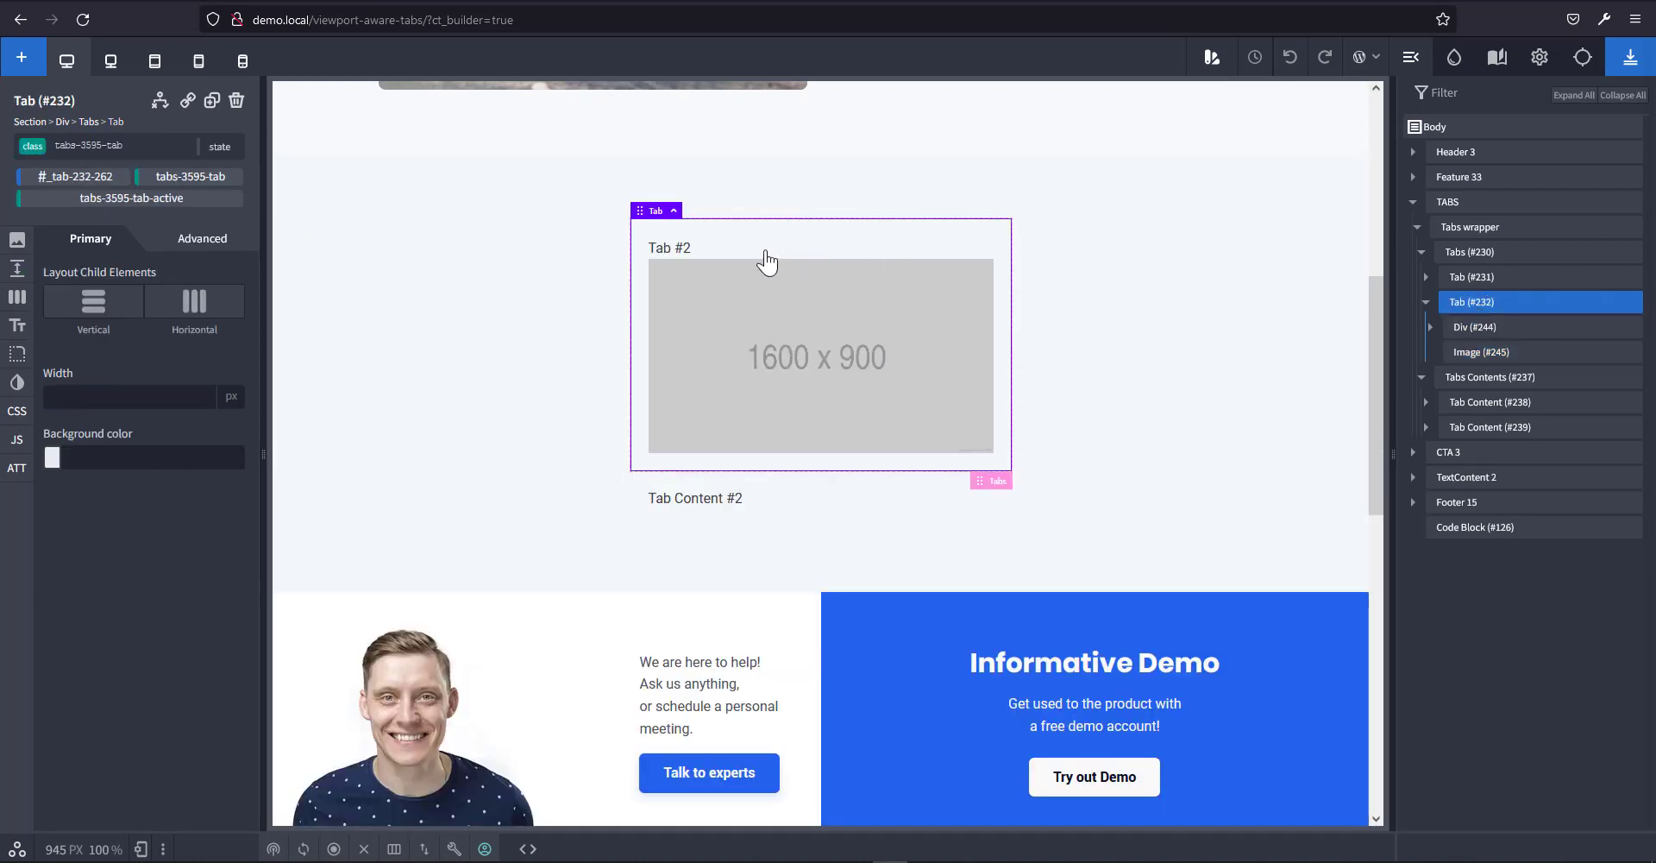
left_click(1488, 356)
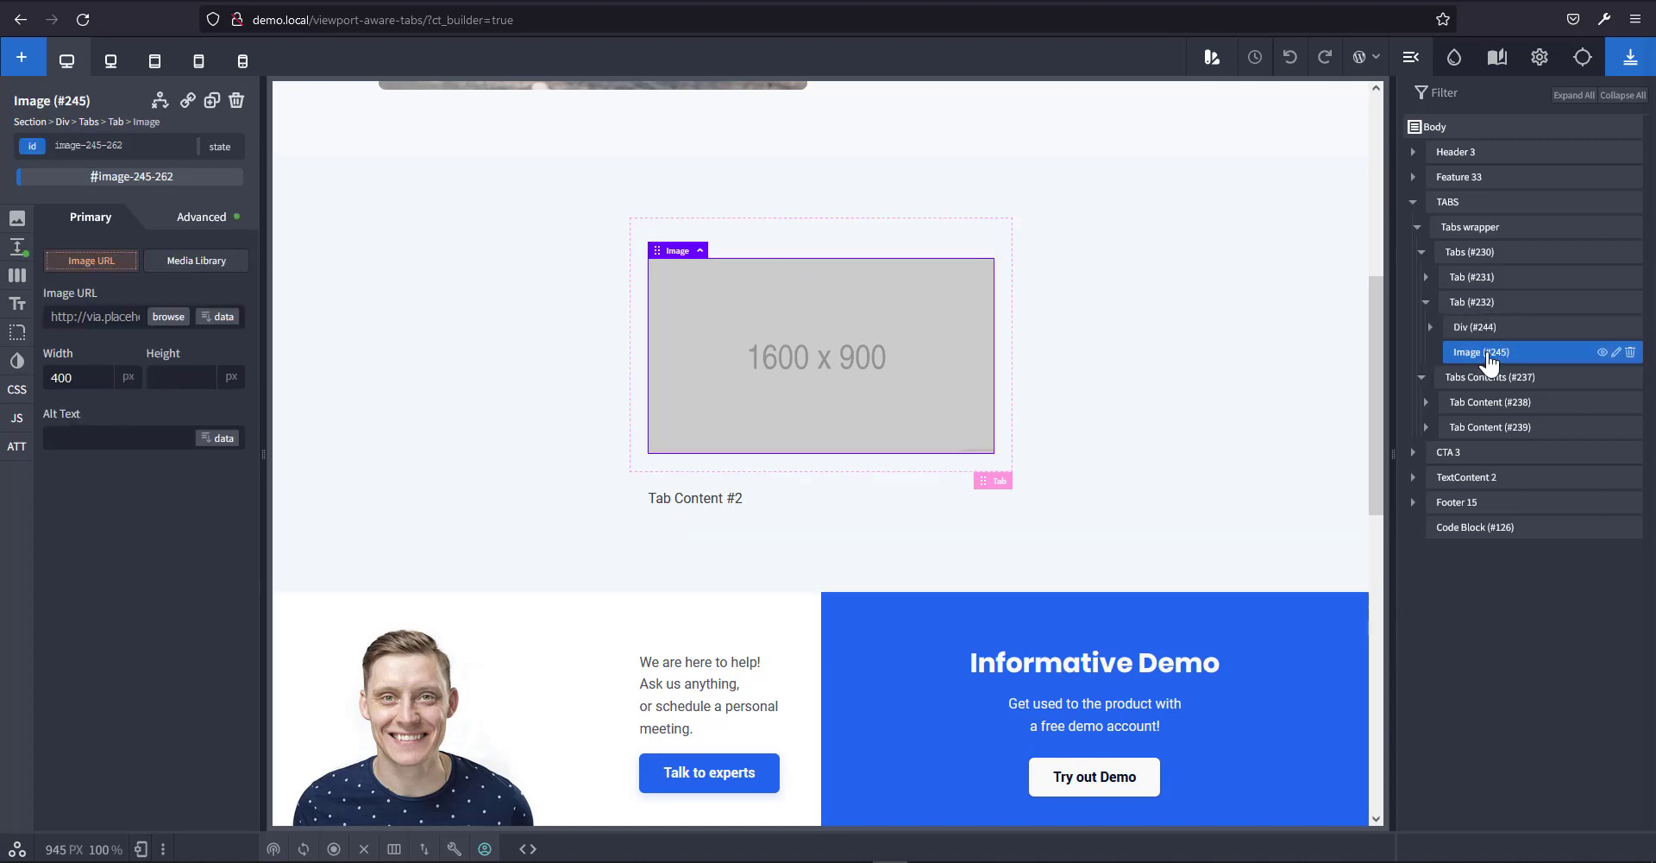
left_click_drag(1490, 355, 1494, 322)
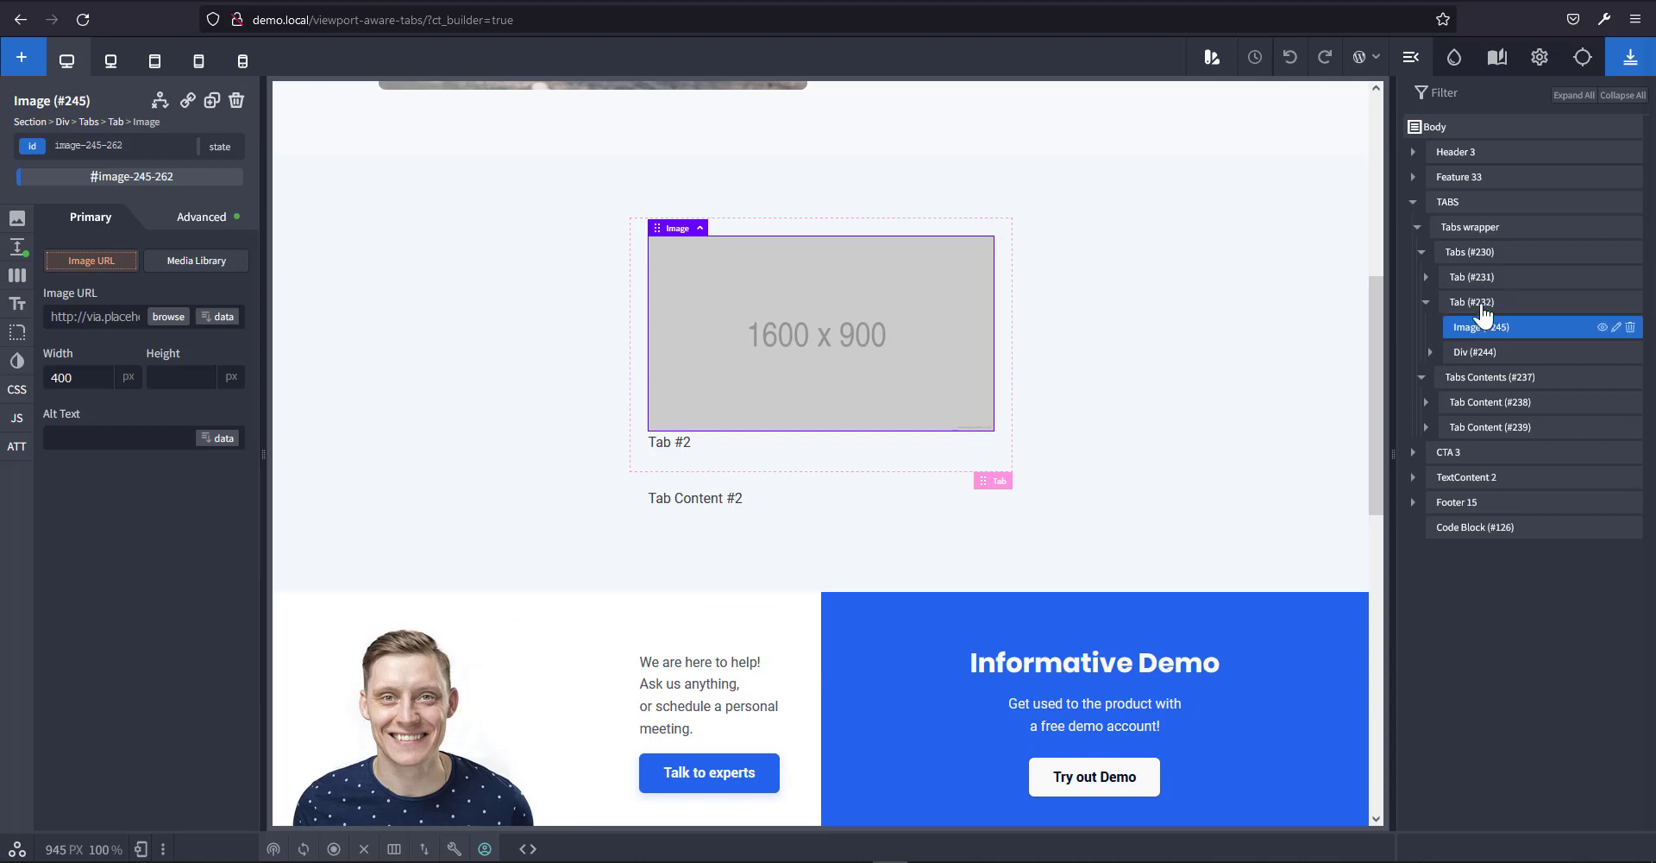
Lay out the second tab's child elements vertically with centered horizontal alignment on the tab class.
left_click(1479, 305)
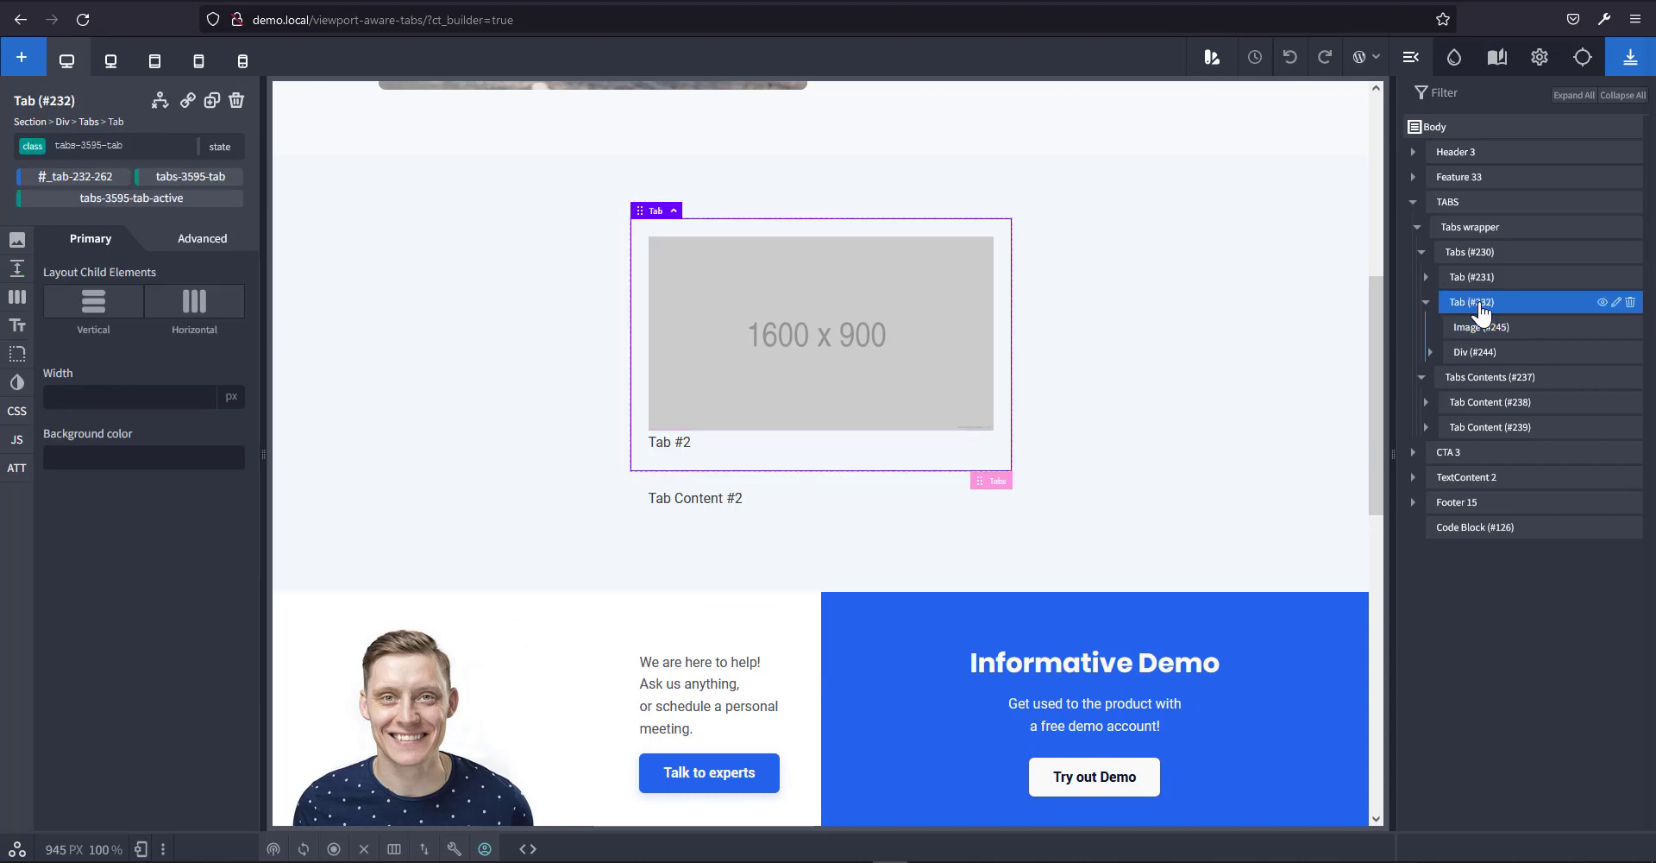
left_click(100, 310)
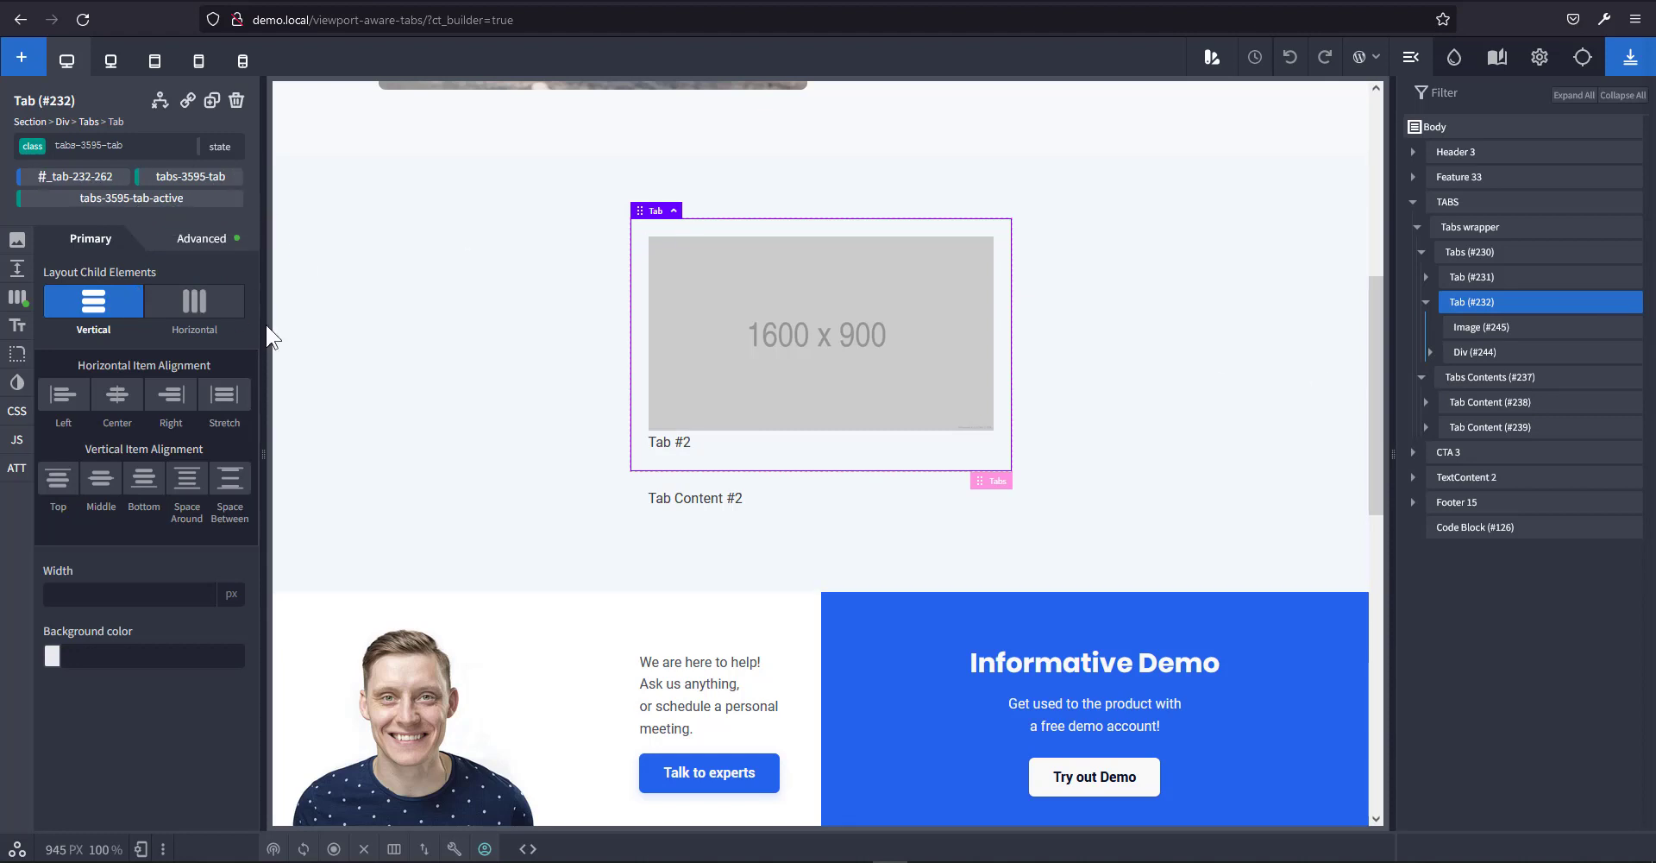
left_click(117, 398)
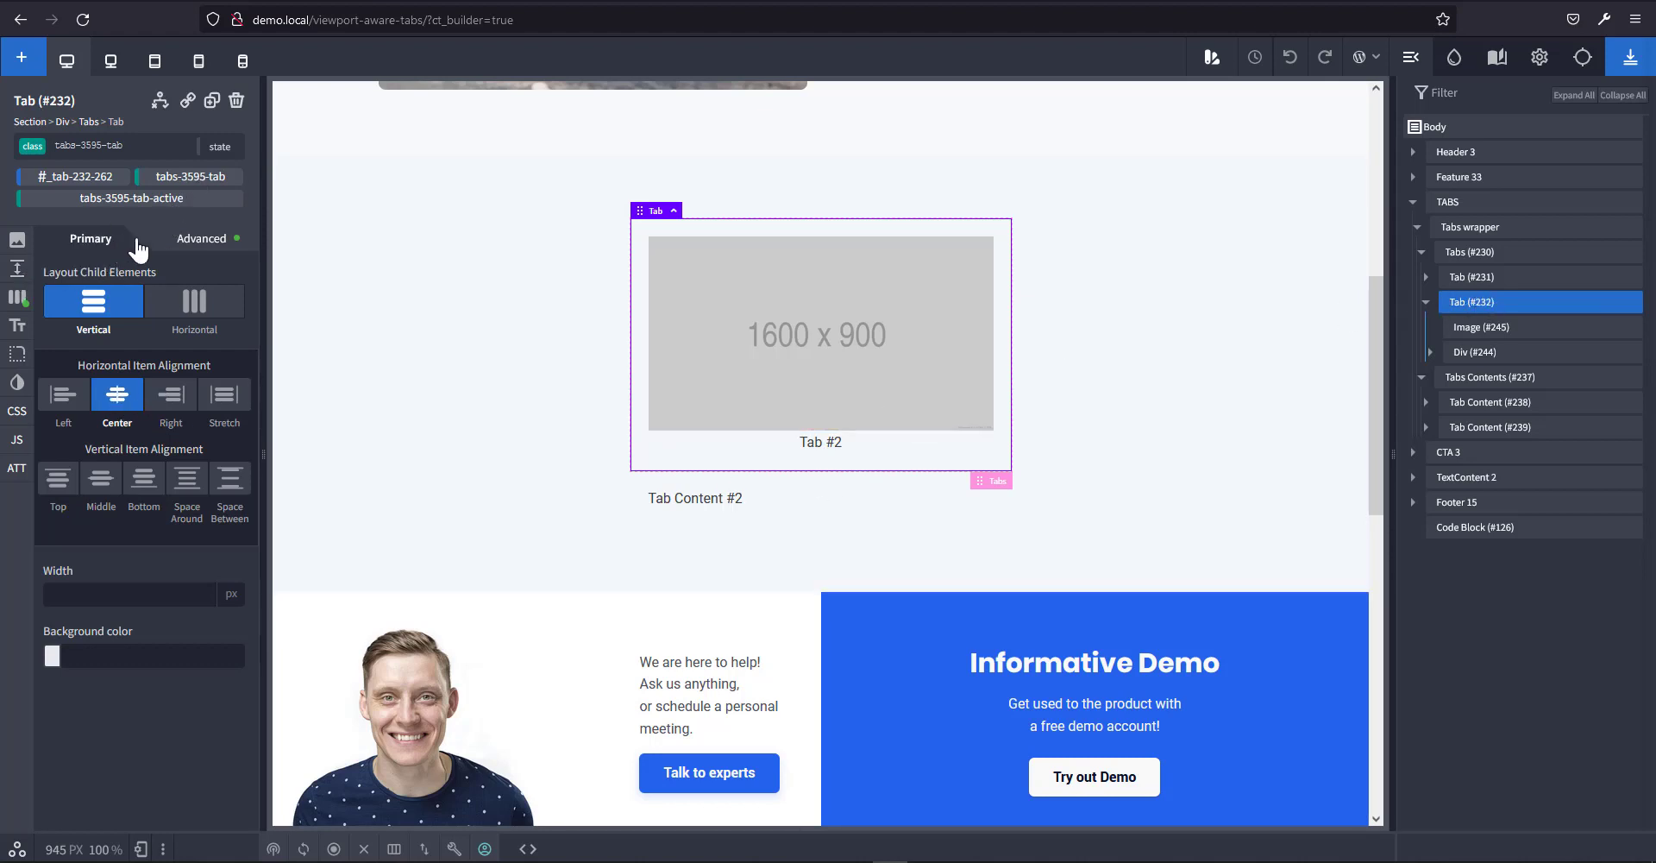
Set the tab's padding to 0 px on all four sides.
left_click(181, 248)
left_click(162, 322)
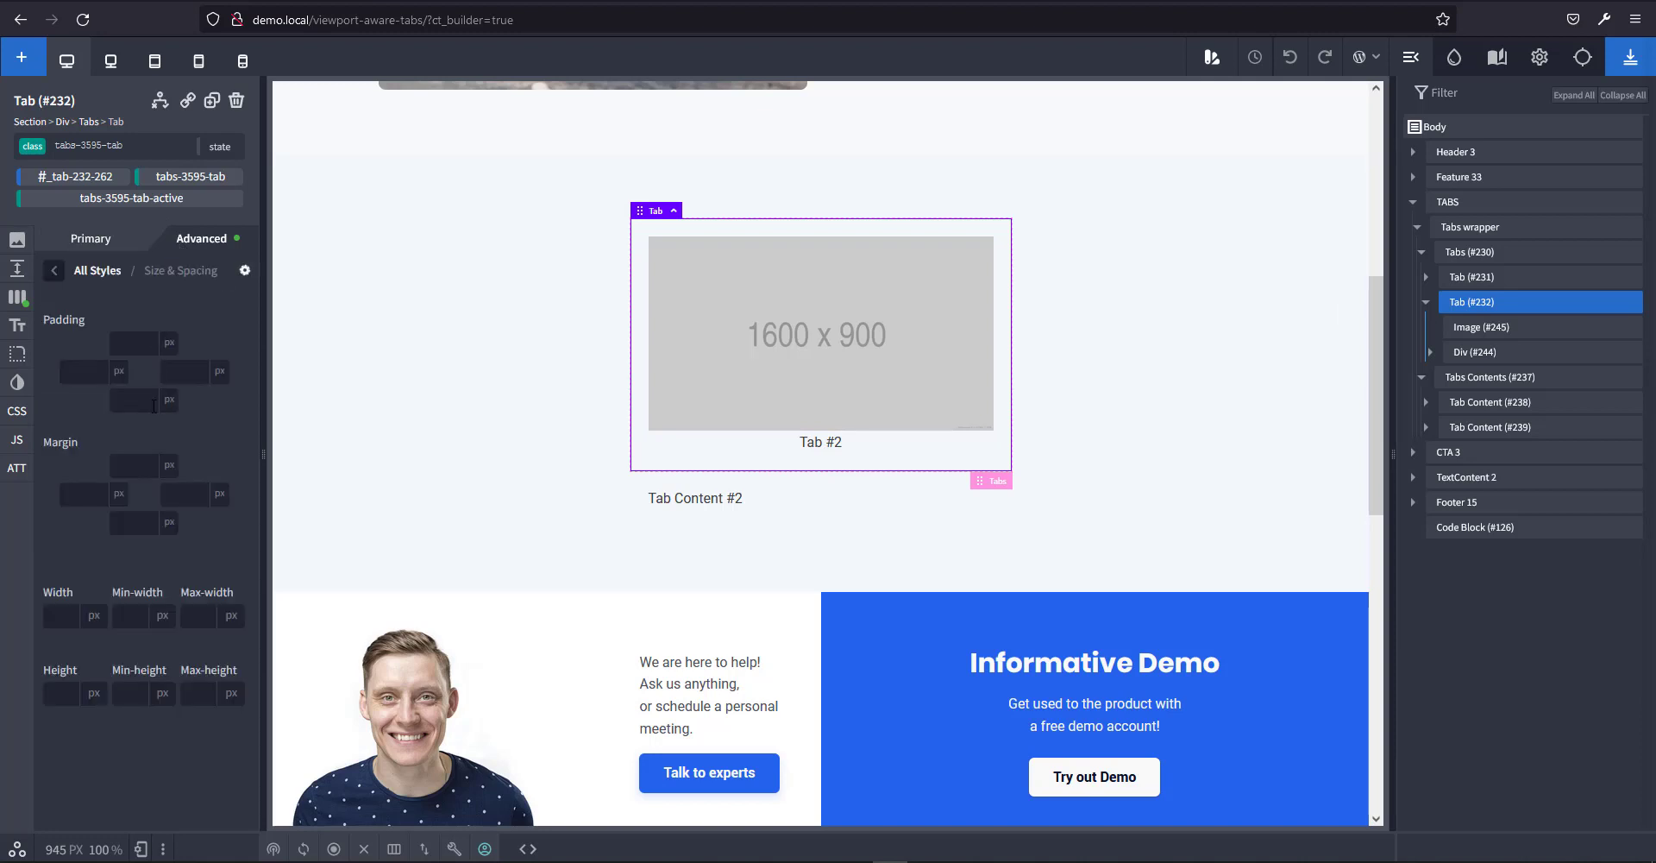
left_click(134, 343)
type("0")
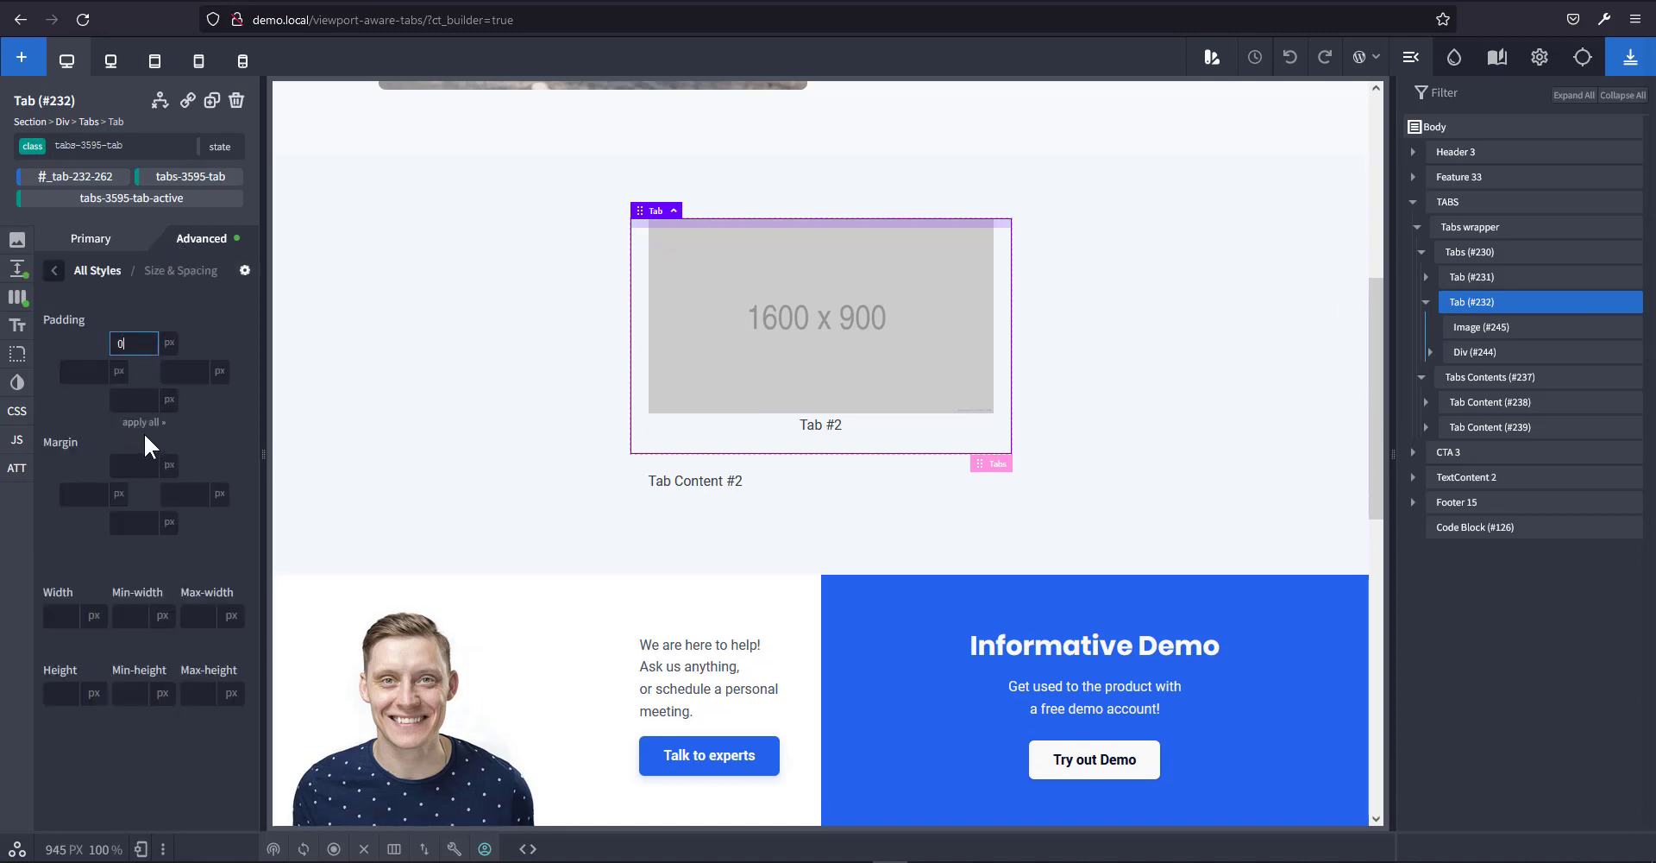
left_click(143, 423)
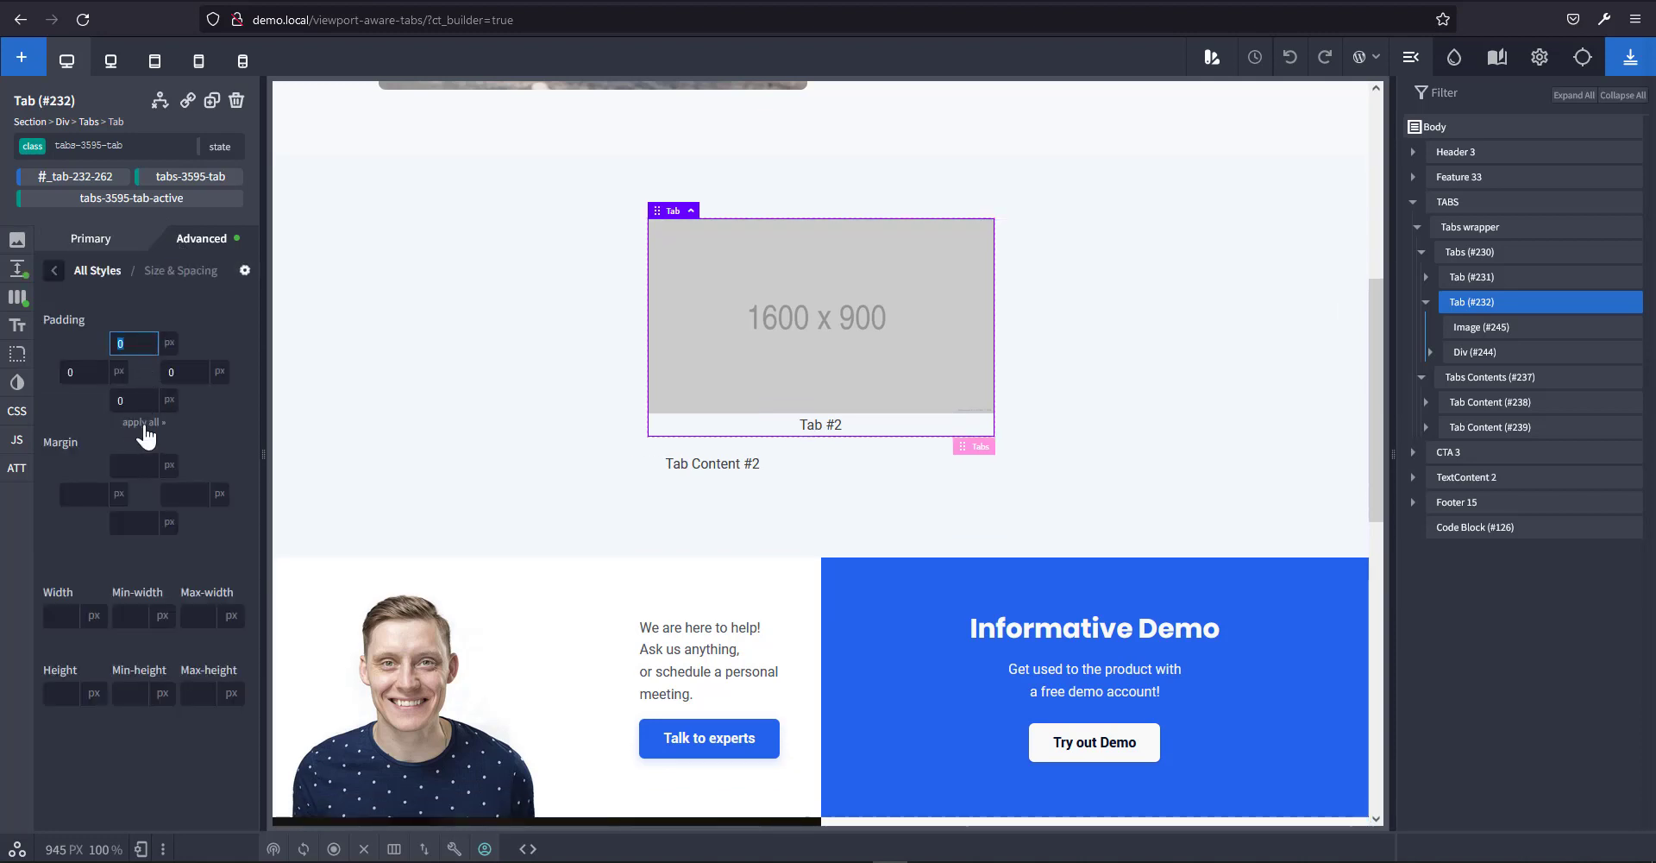
Give the tab__text-wrapper div a width of 100% and the primary global color as its background.
left_click(1489, 354)
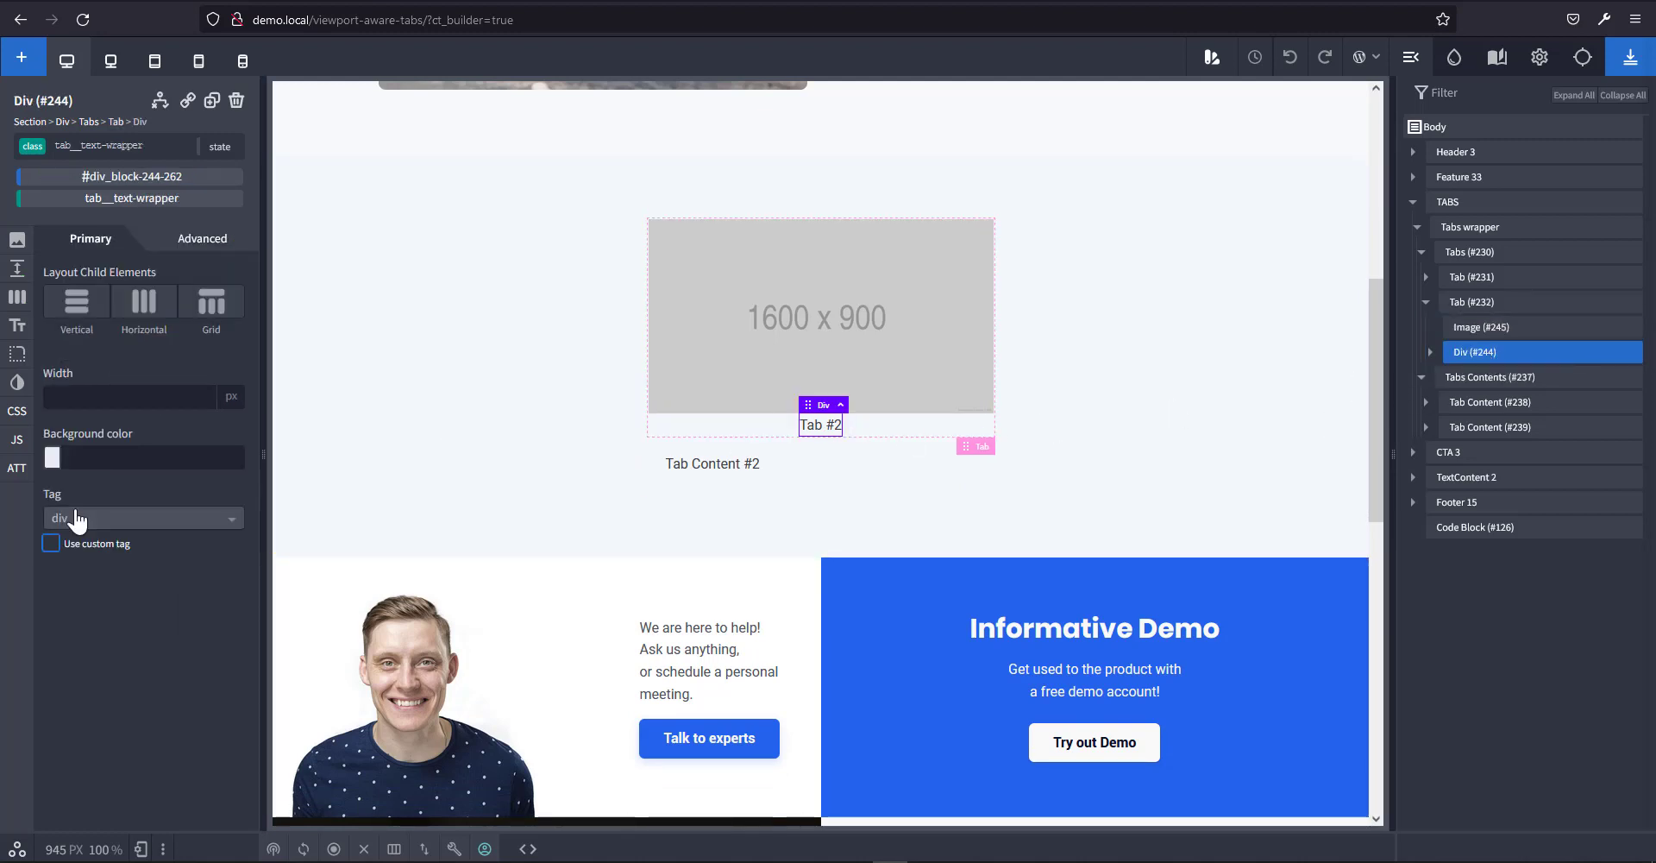
left_click(231, 397)
left_click(233, 406)
left_click(169, 401)
type("100")
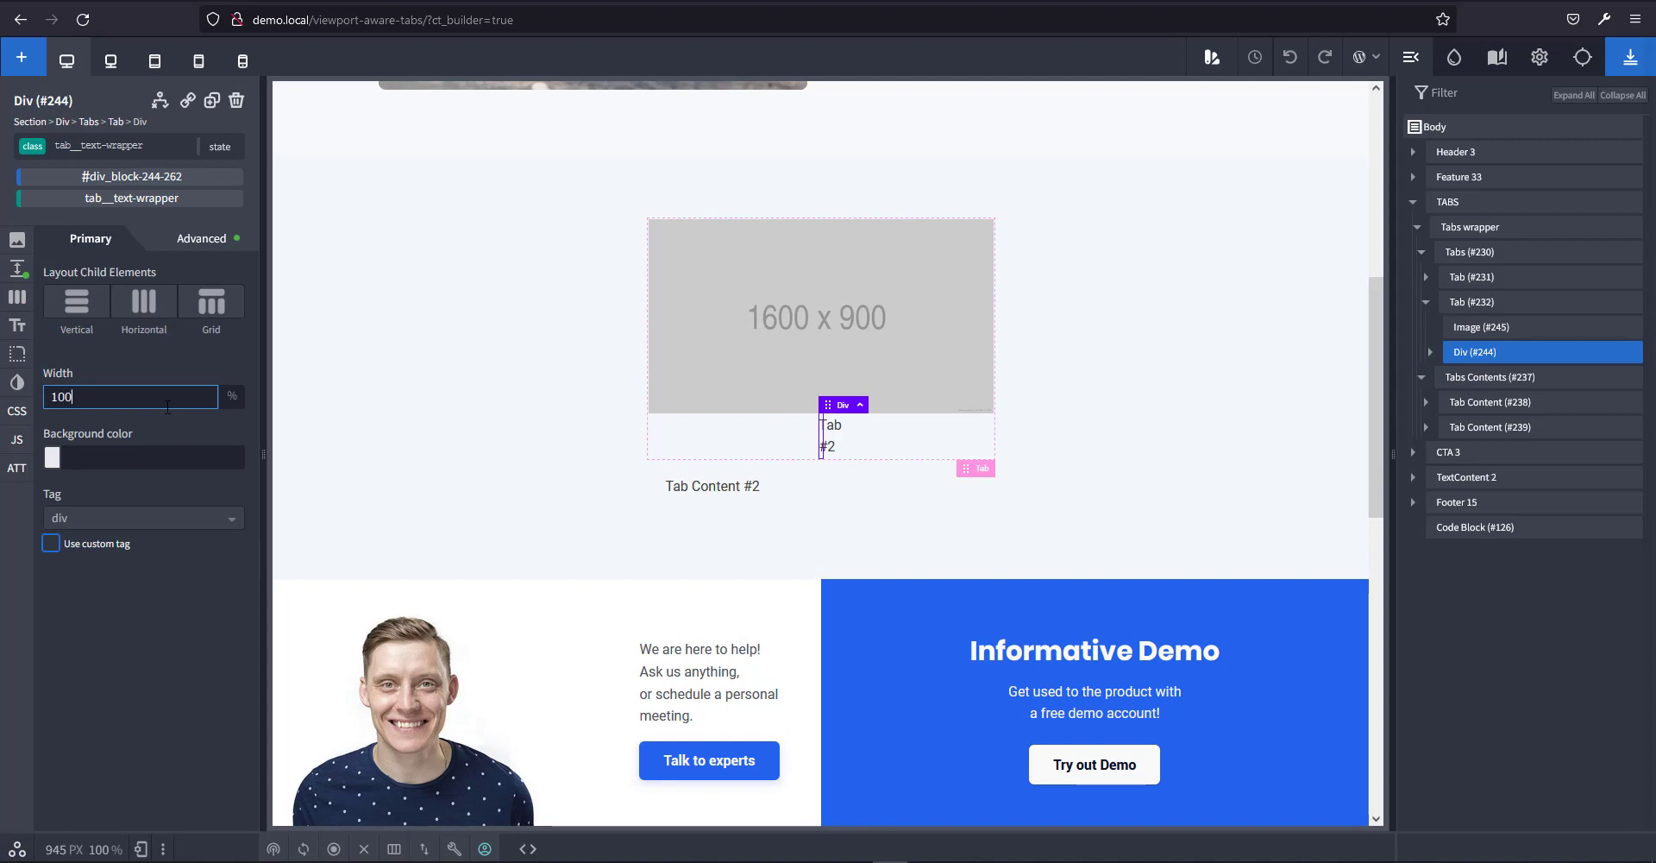
left_click(52, 458)
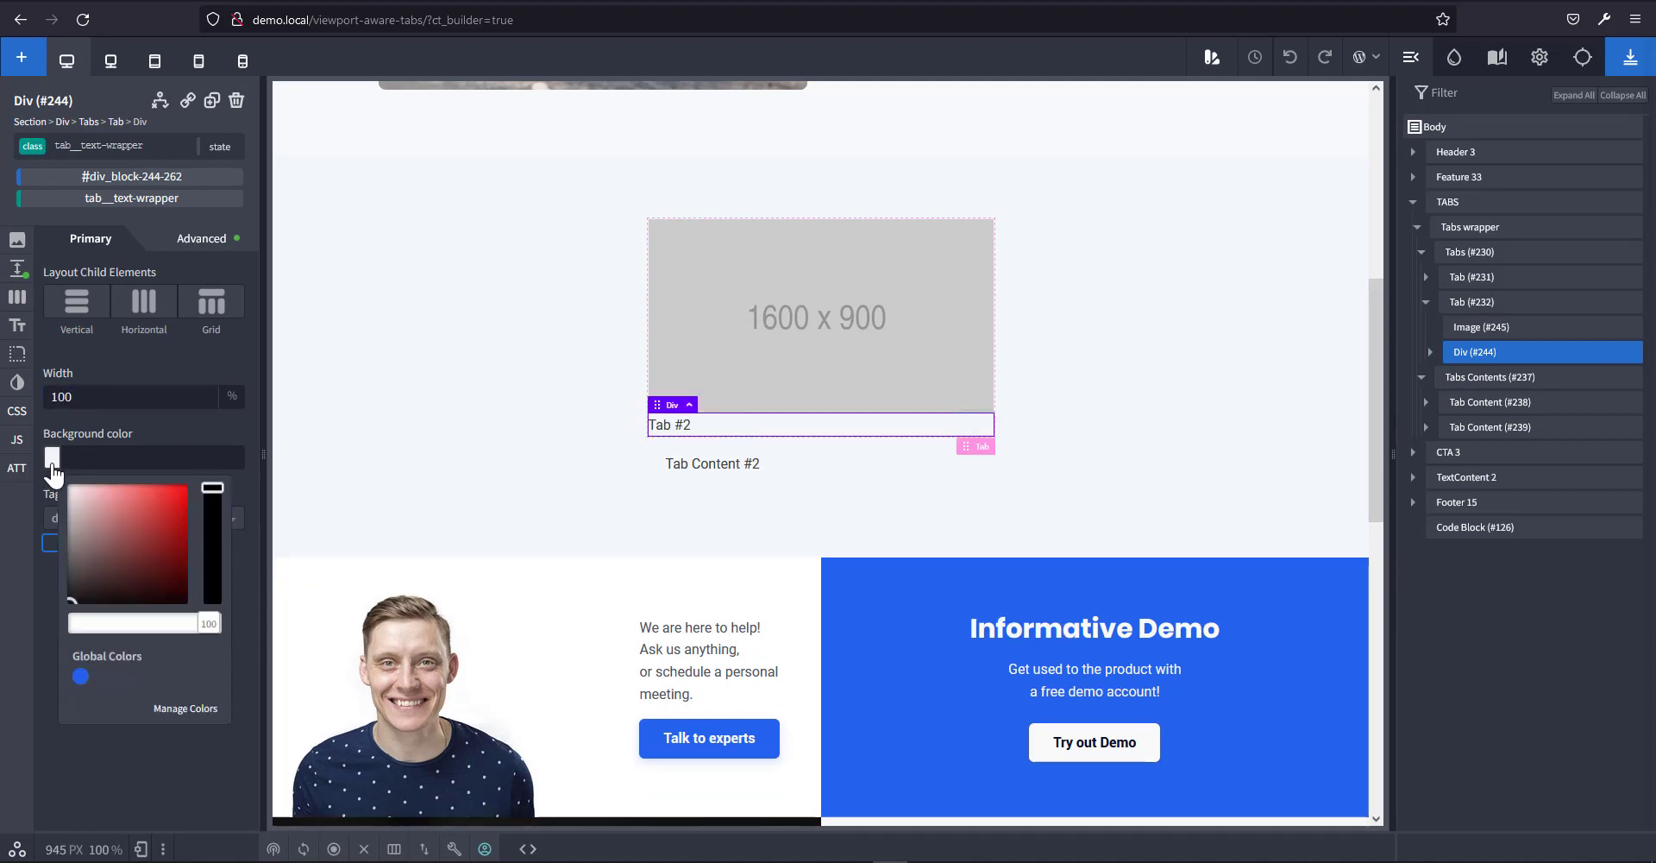
left_click(80, 676)
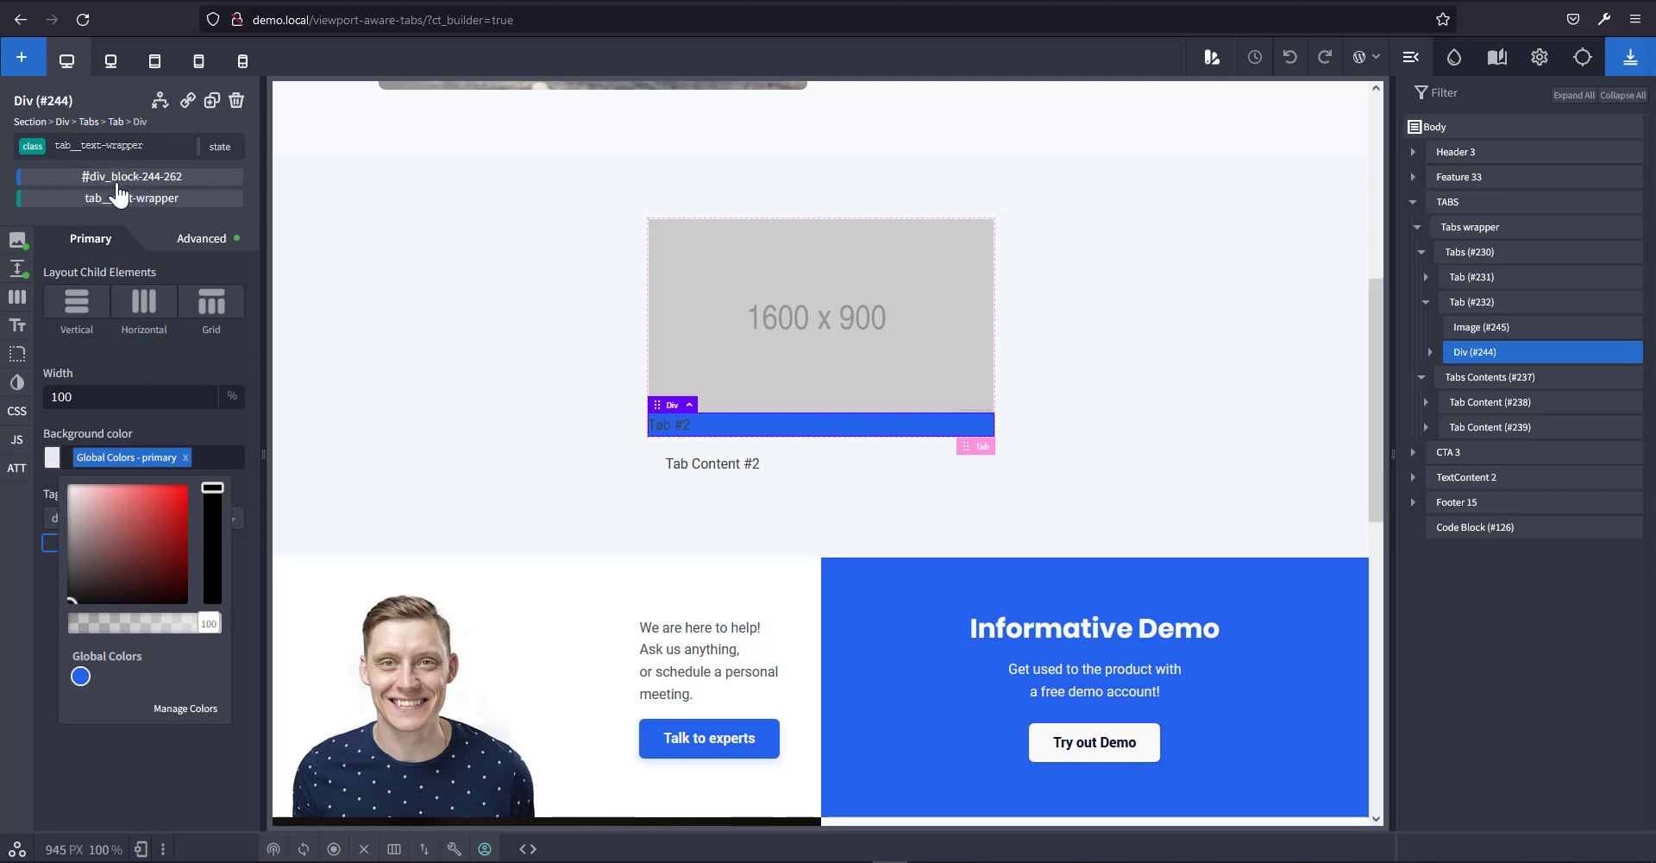
Set the text color of the Tab #2 text inside the wrapper div to white (#ffffff).
left_click(1430, 352)
left_click(1502, 382)
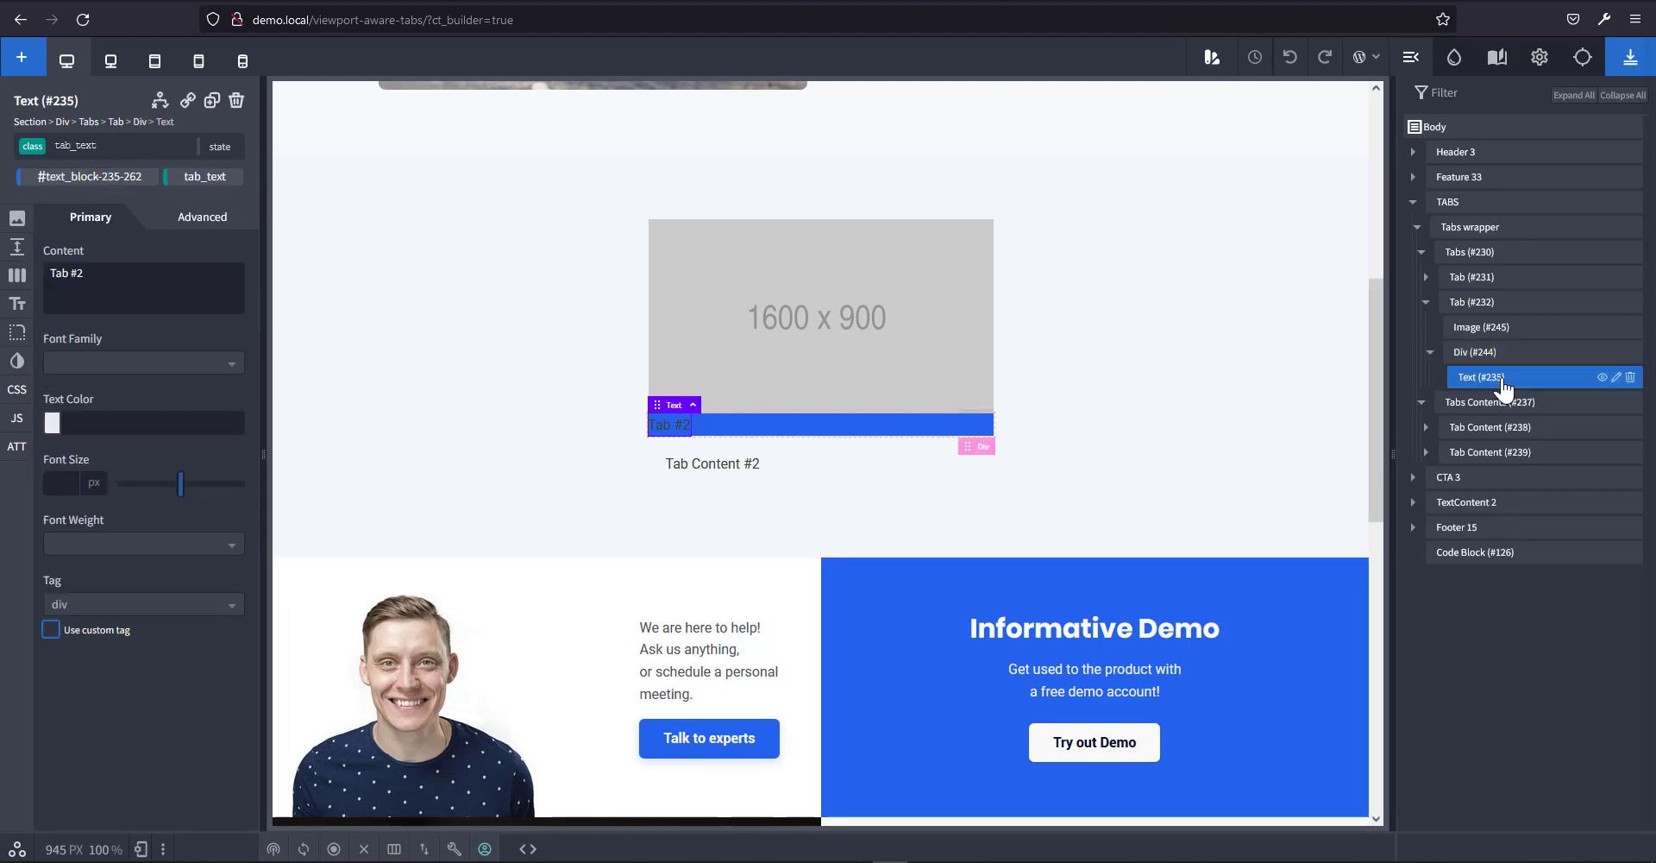
left_click(53, 422)
left_click_drag(91, 496, 22, 433)
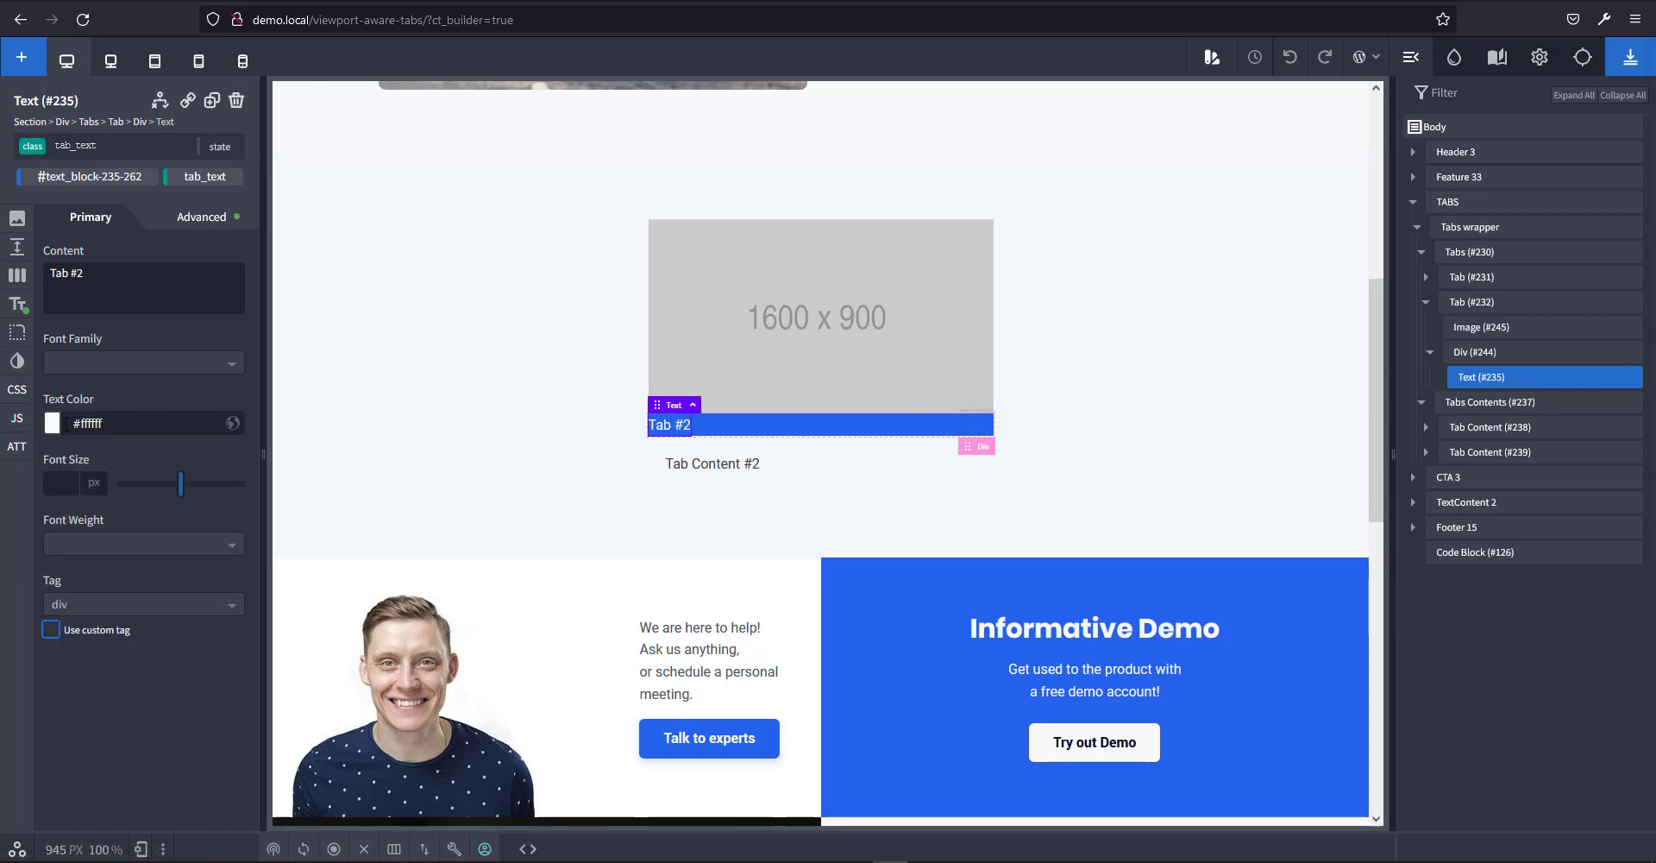
Set the Tab #2 text's font family to Display (Poppins) and its font weight to 600.
left_click(163, 363)
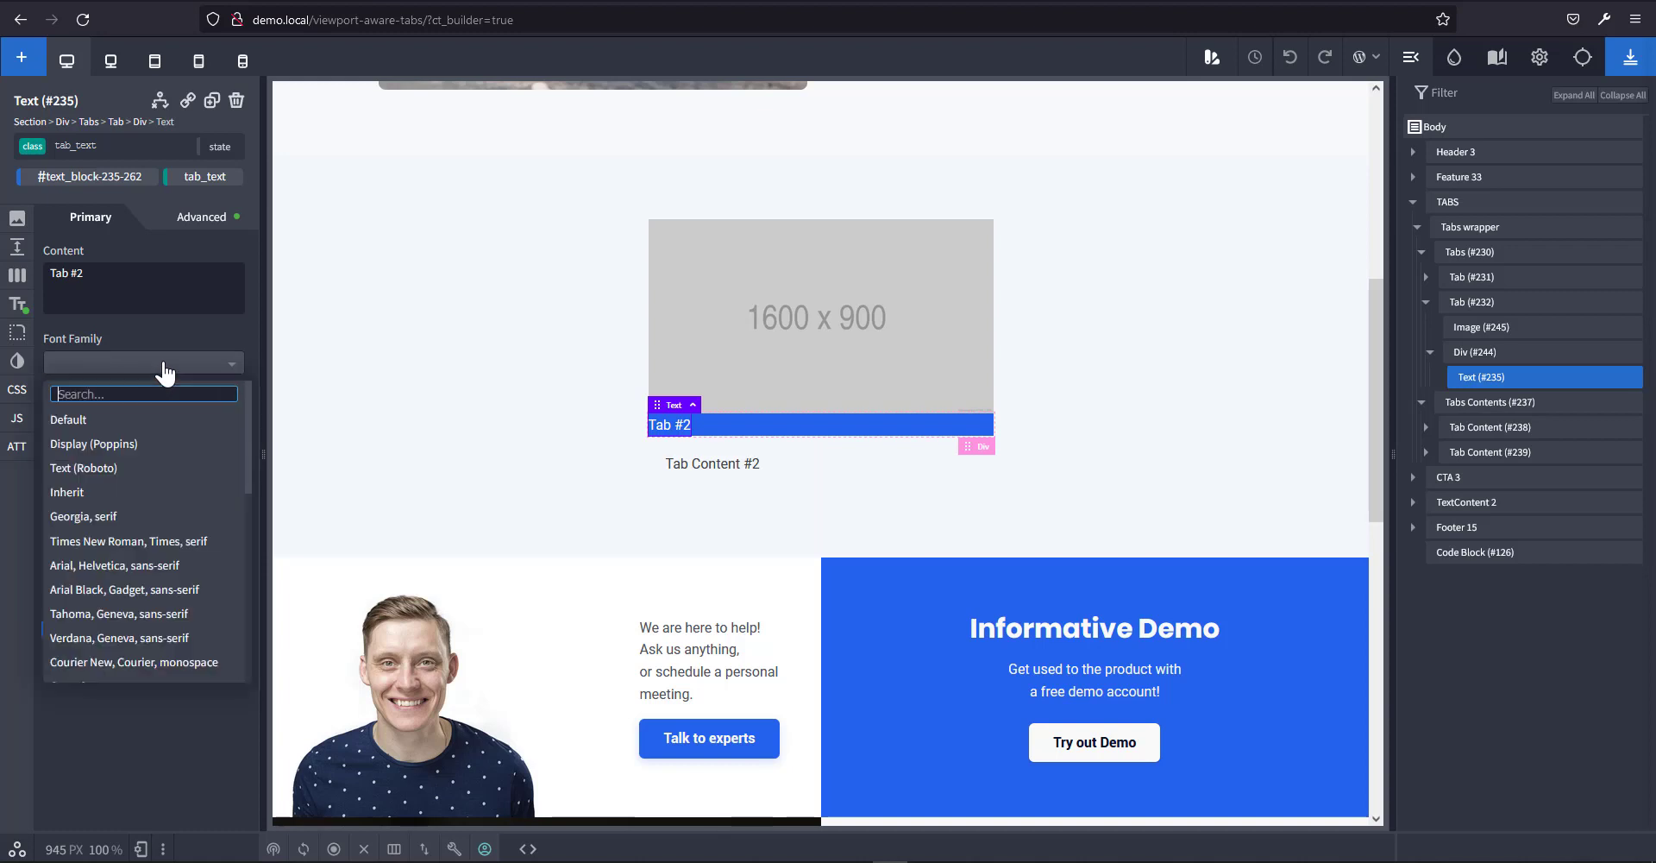
type("pop")
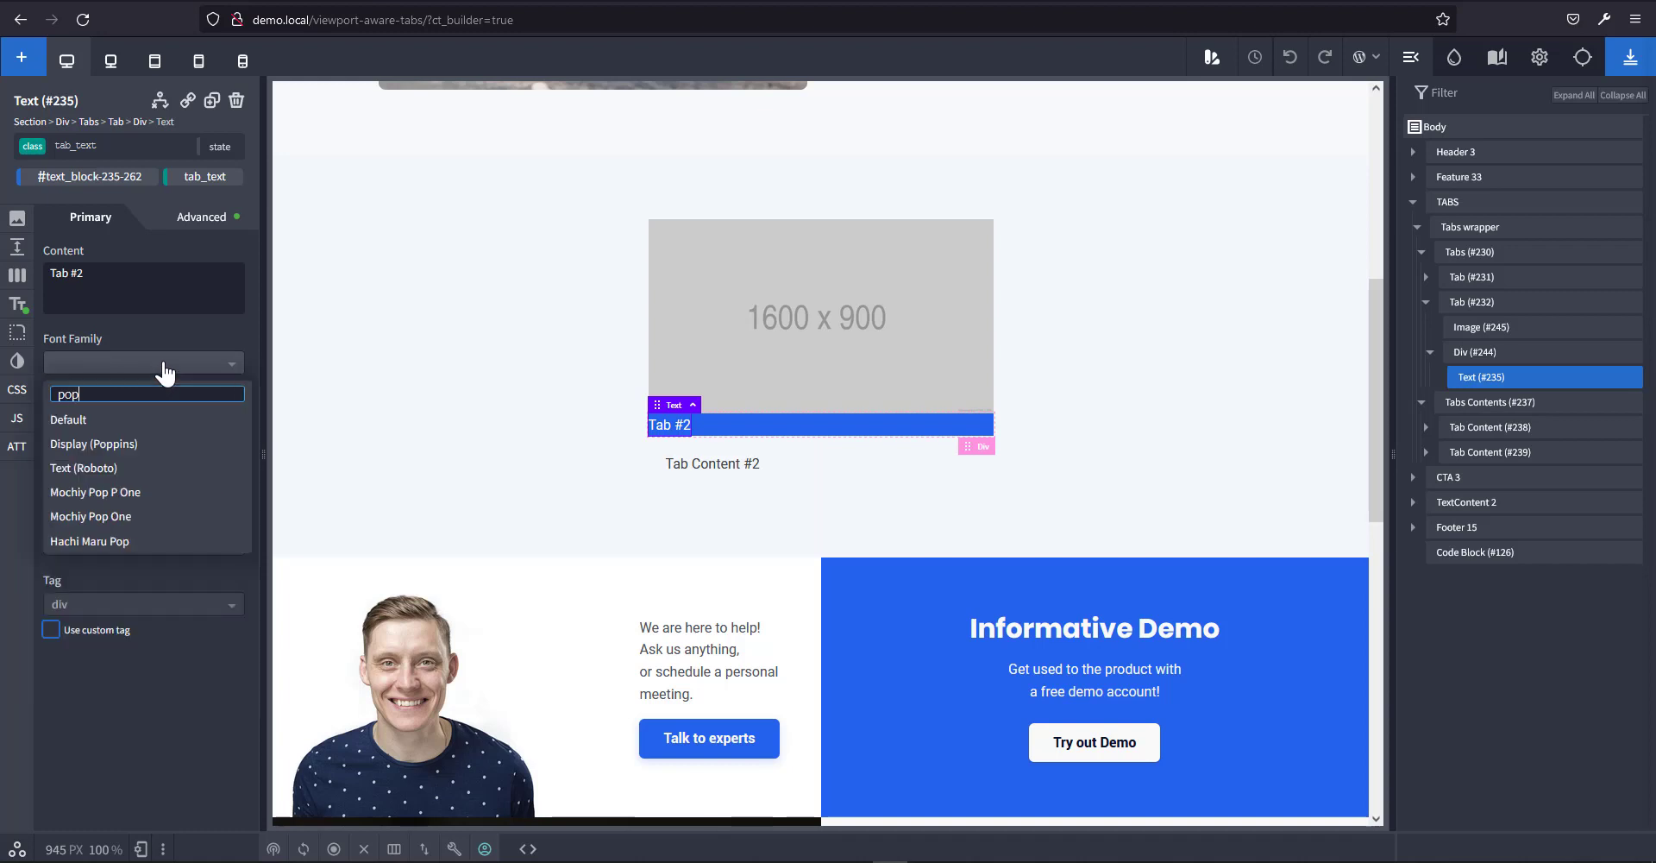
left_click(116, 443)
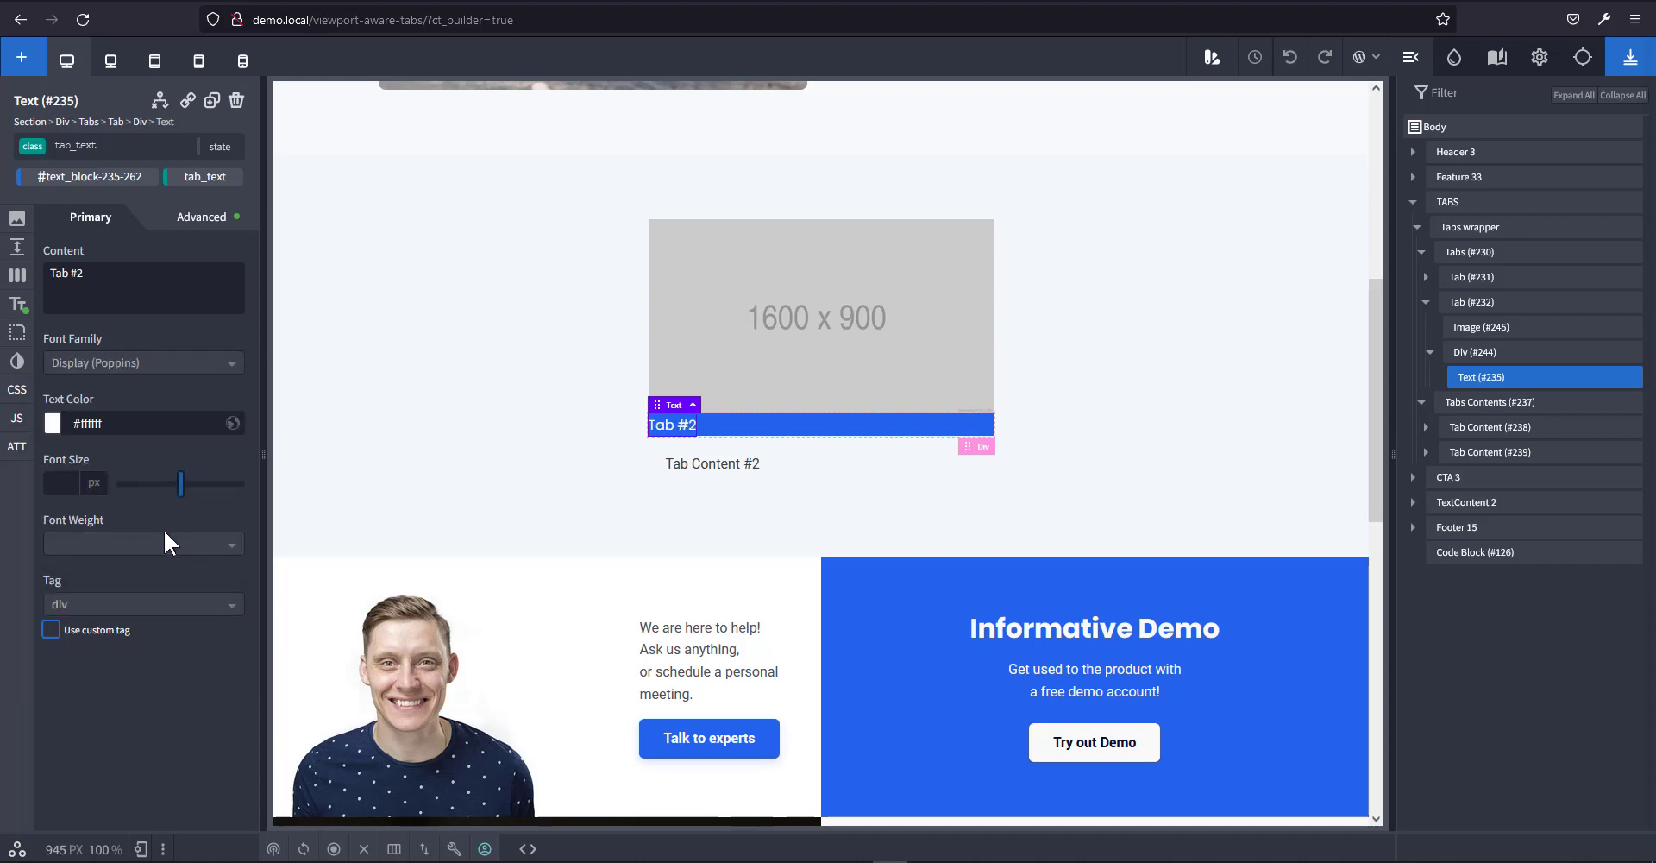
left_click(140, 559)
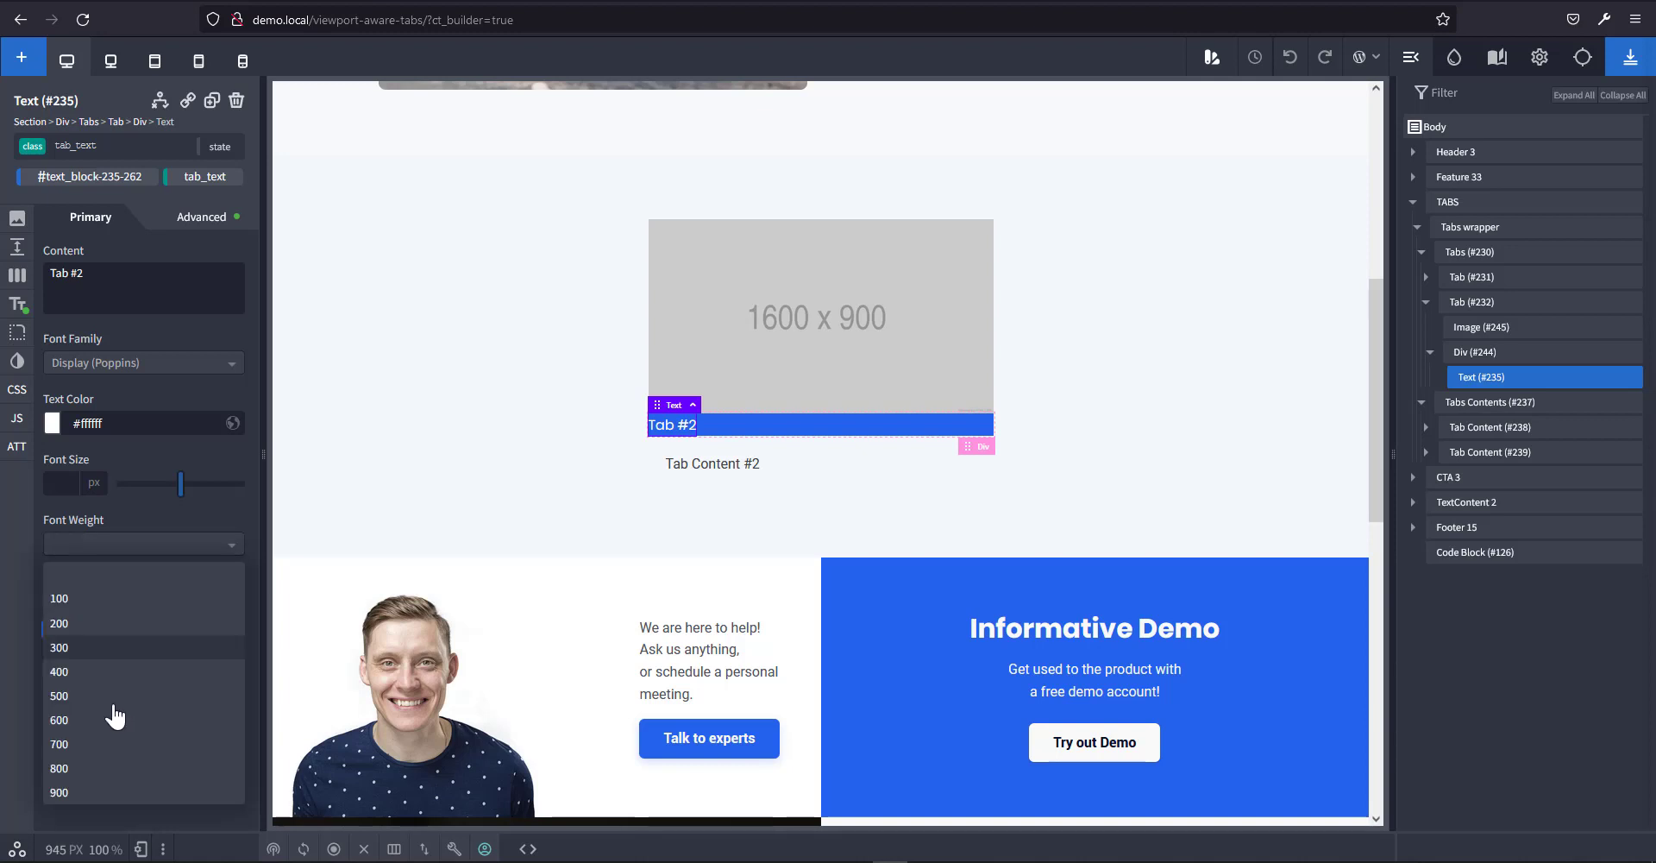
left_click(116, 717)
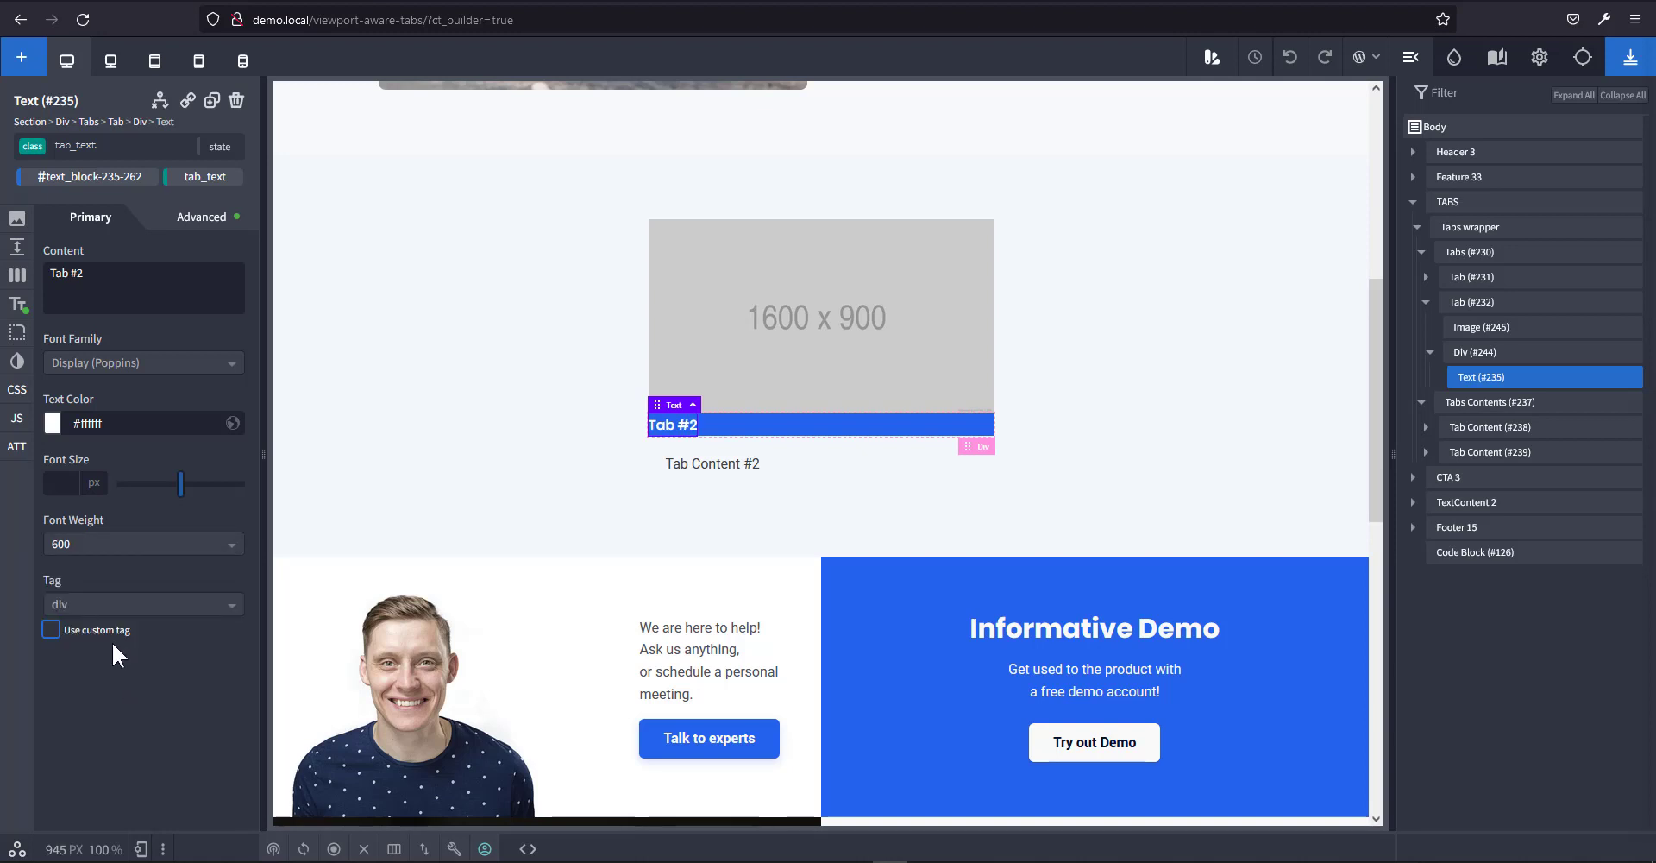
Apply the uppercase text transform to the Tab #2 text.
left_click(16, 303)
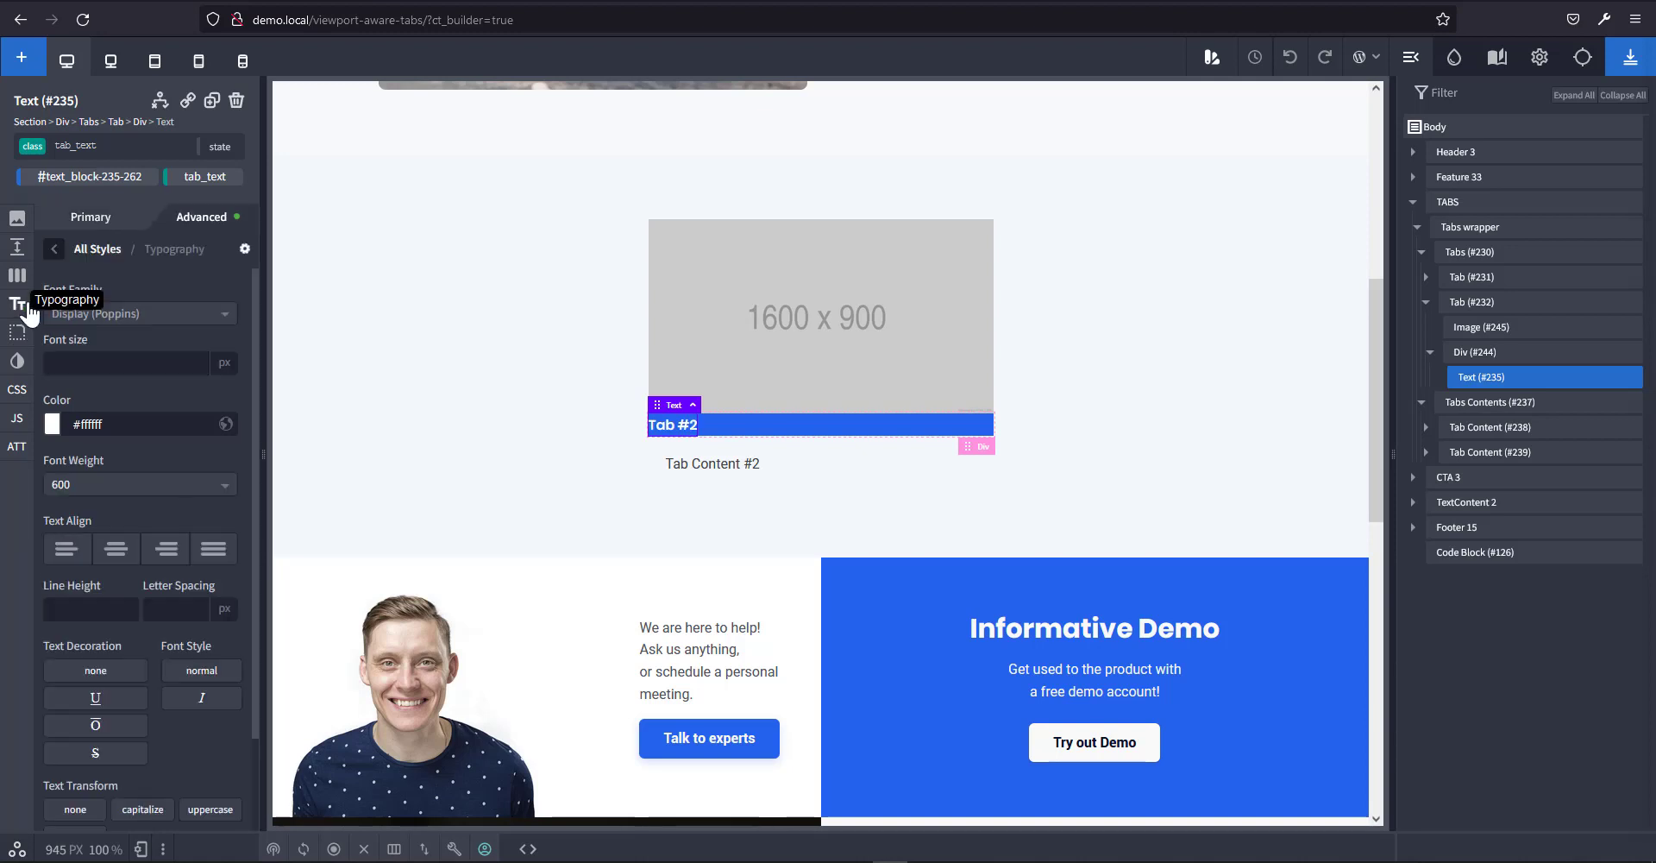
scroll(207, 682, "down", 2)
left_click(211, 709)
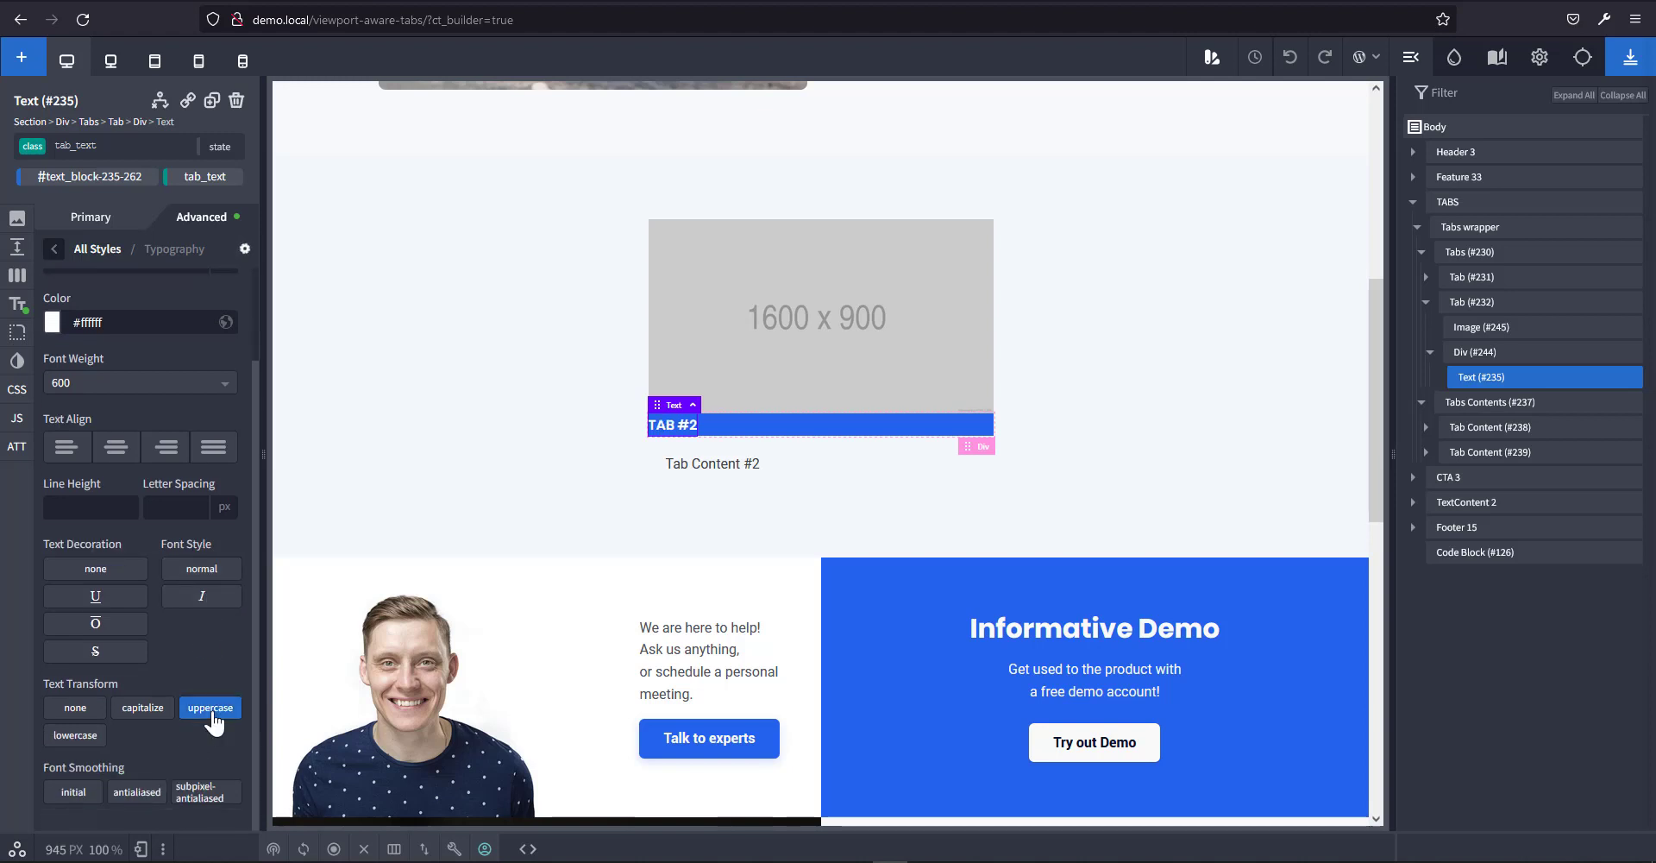
Center the Tab #2 text within its wrapper by setting its left and right margins to auto.
left_click(1501, 362)
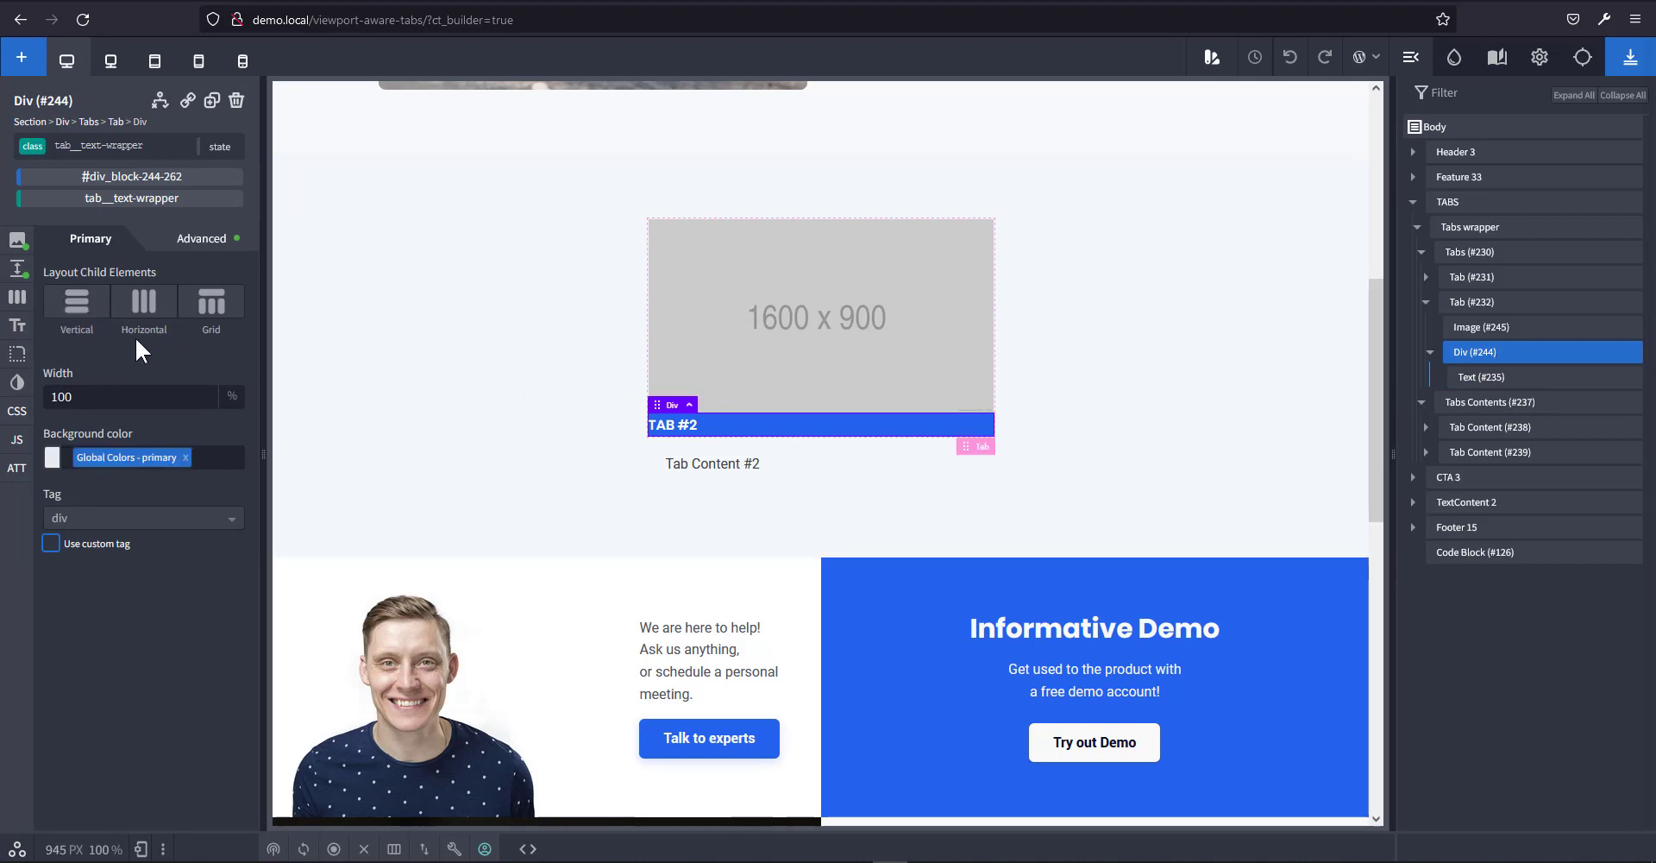
left_click(1486, 382)
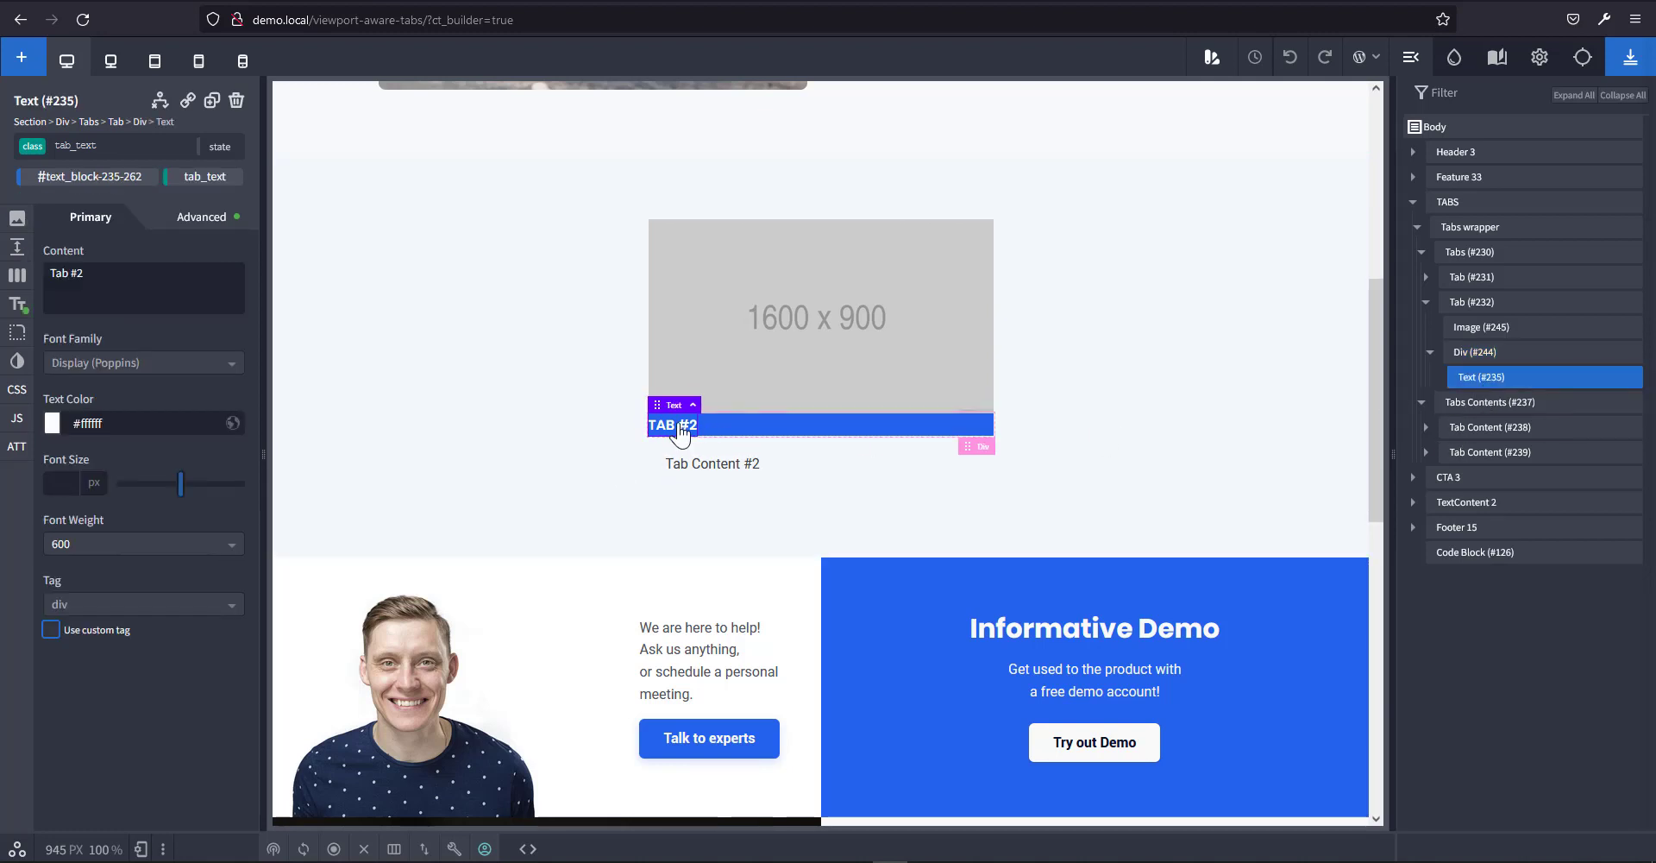
left_click(19, 285)
left_click(17, 246)
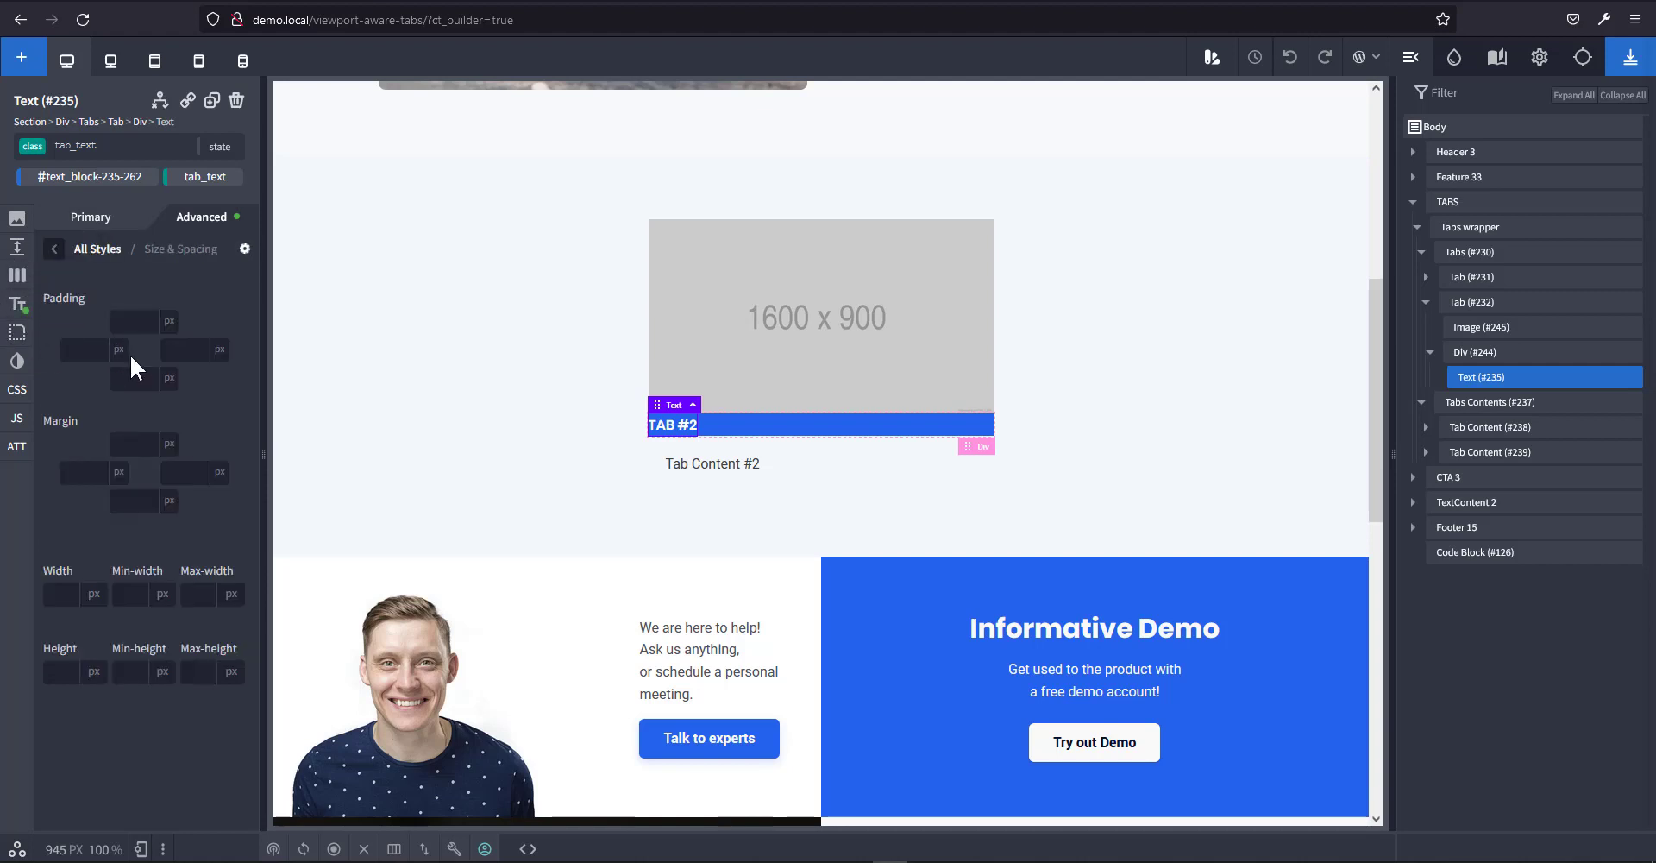
left_click(119, 472)
left_click(131, 520)
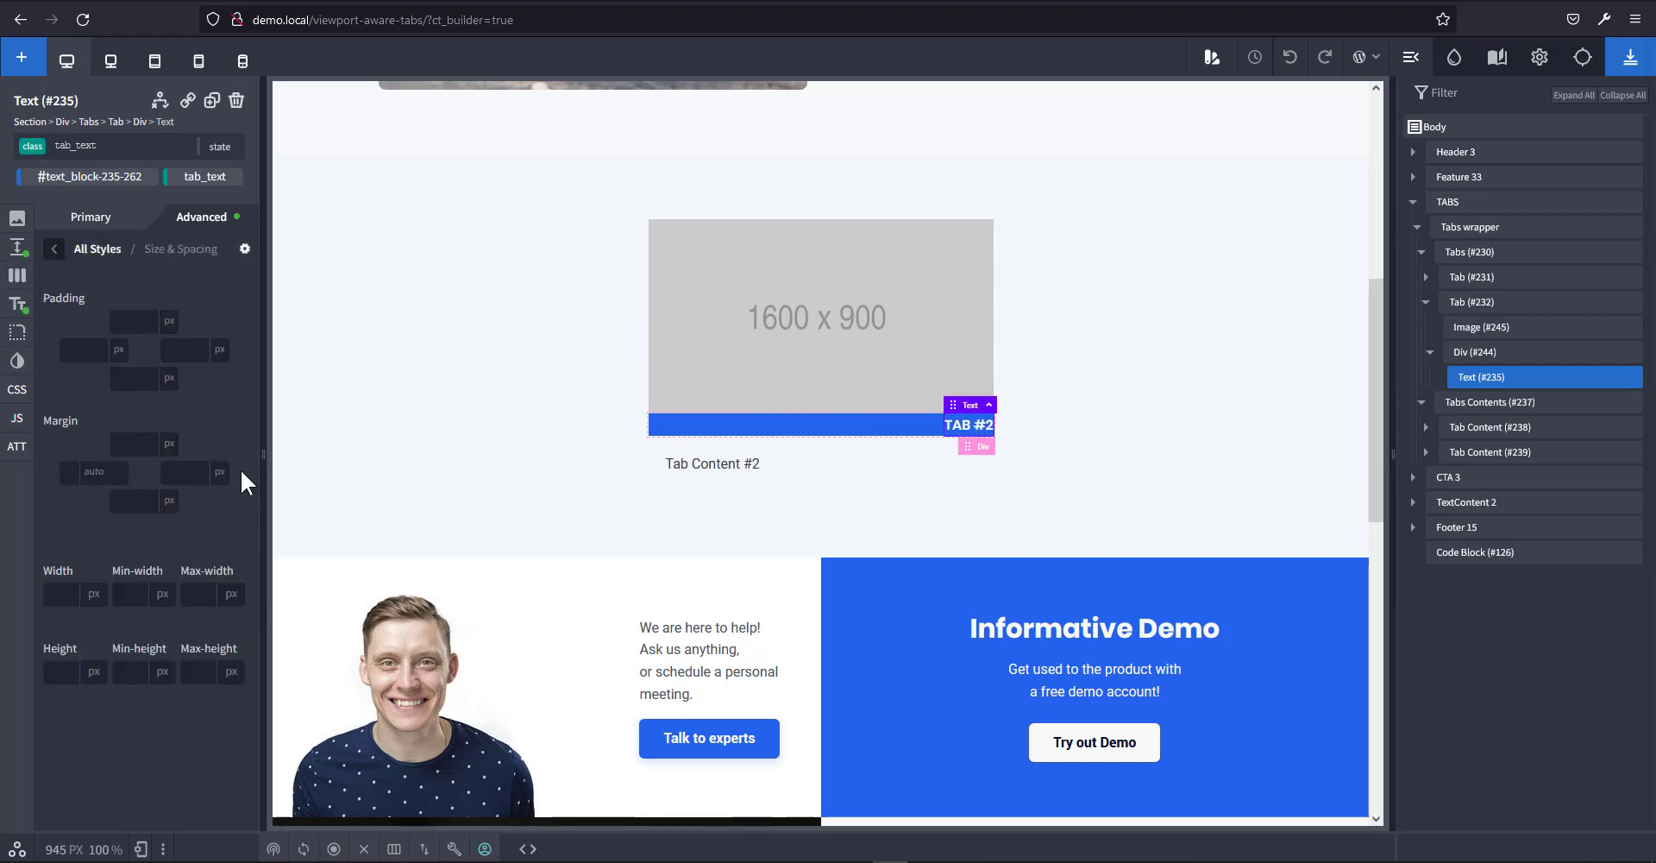
left_click(219, 472)
left_click(224, 520)
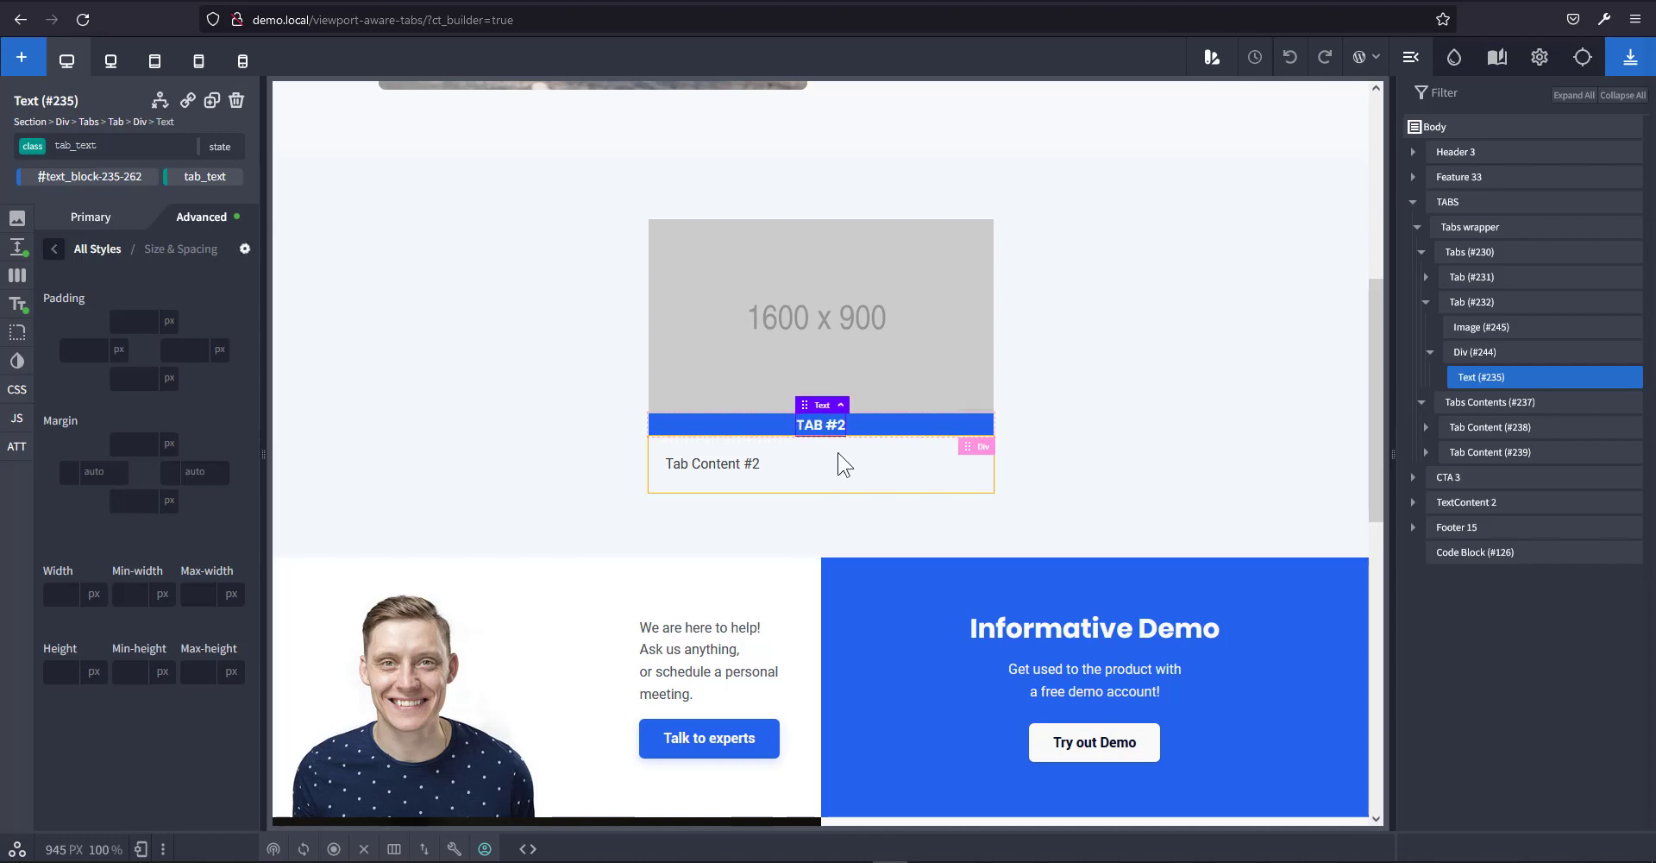
Replace the Tab #2 text with "development" and set its letter spacing to 1 px.
double_click(825, 427)
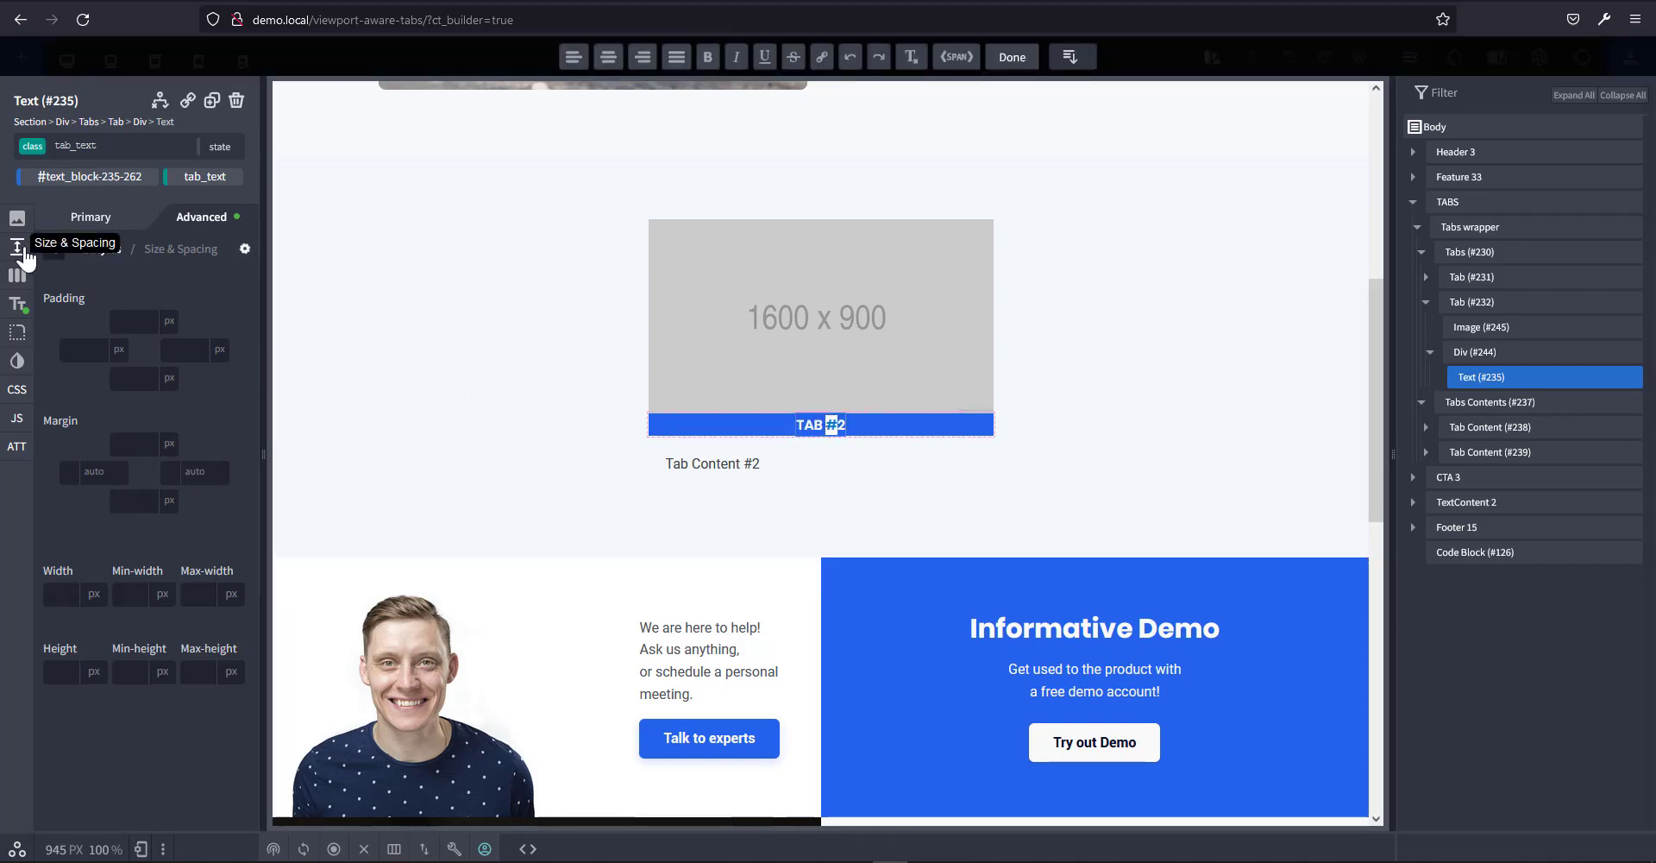
left_click(93, 219)
left_click(130, 295)
key("ctrl+a")
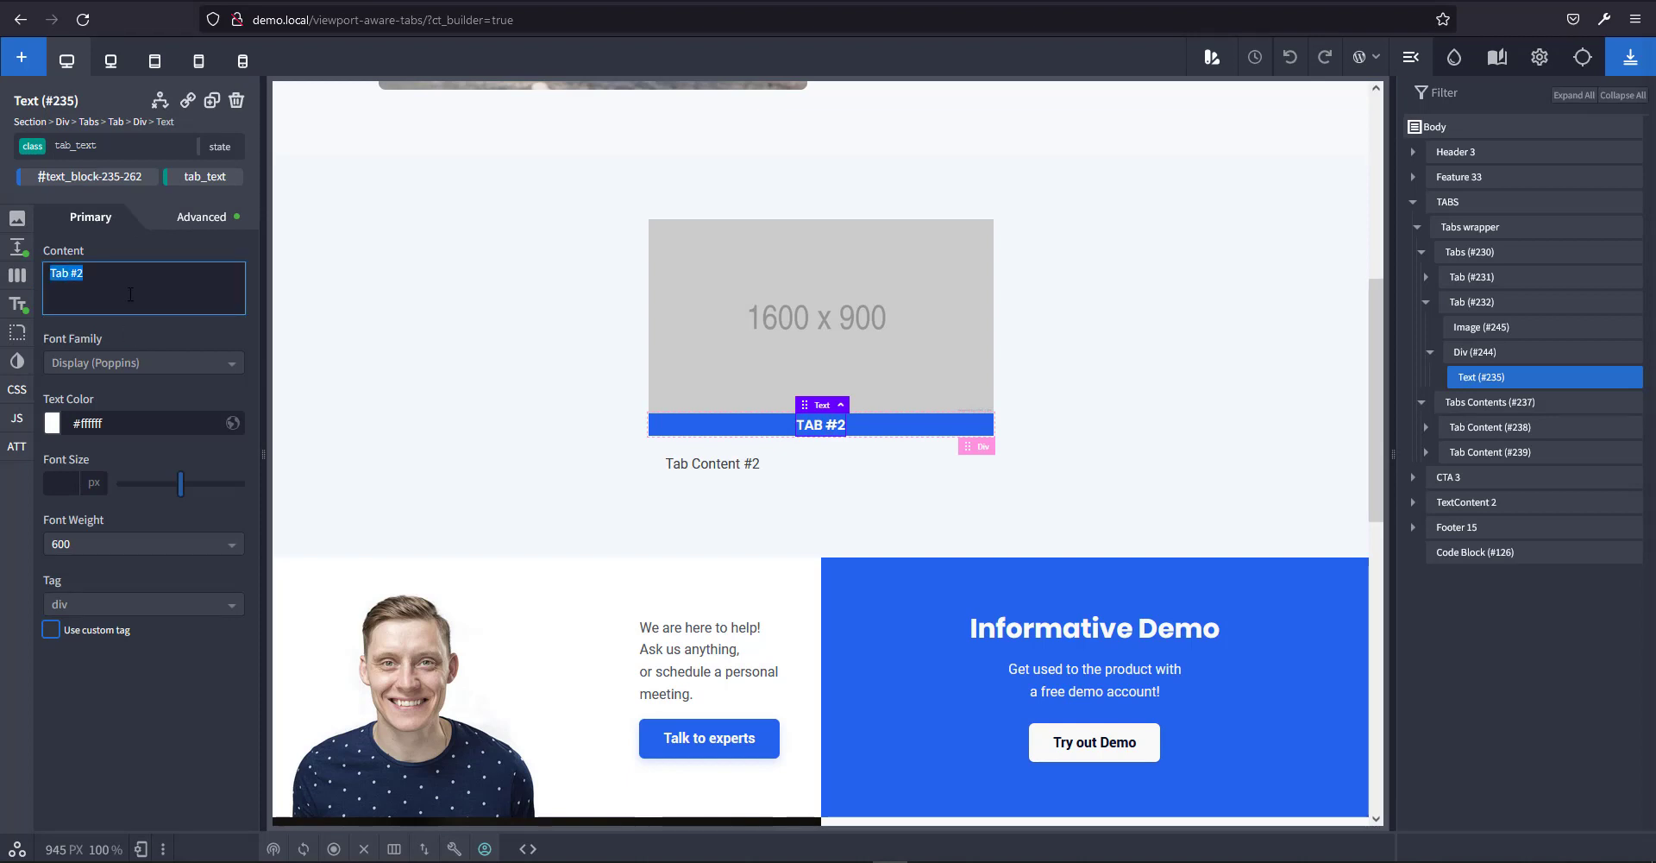
type("d")
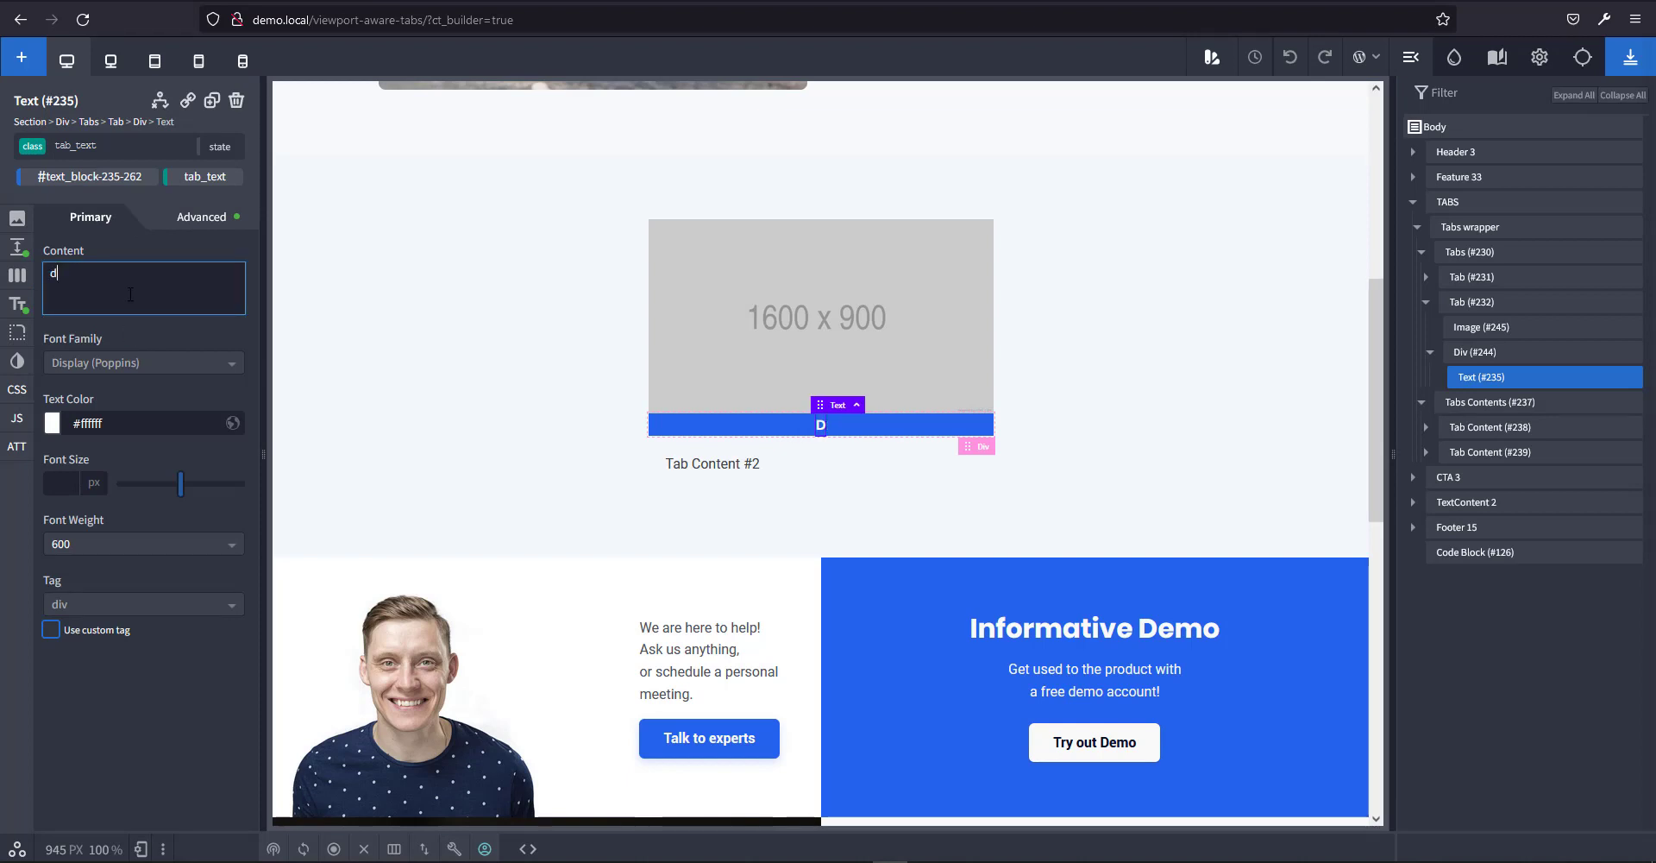
type("evelopoment")
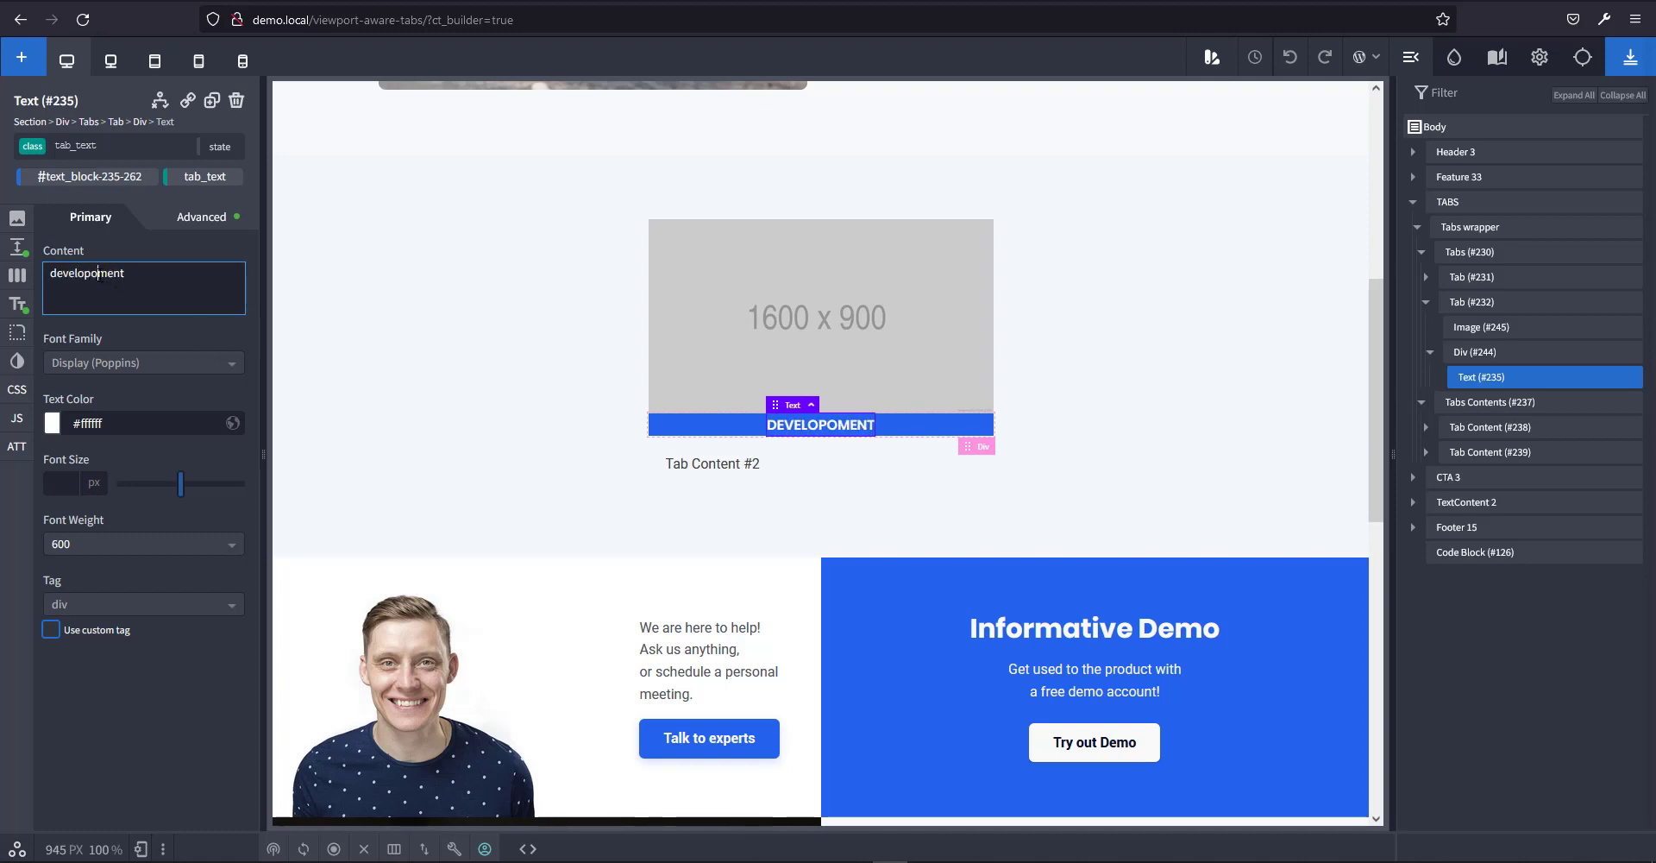
left_click(99, 275)
key("BackSpace")
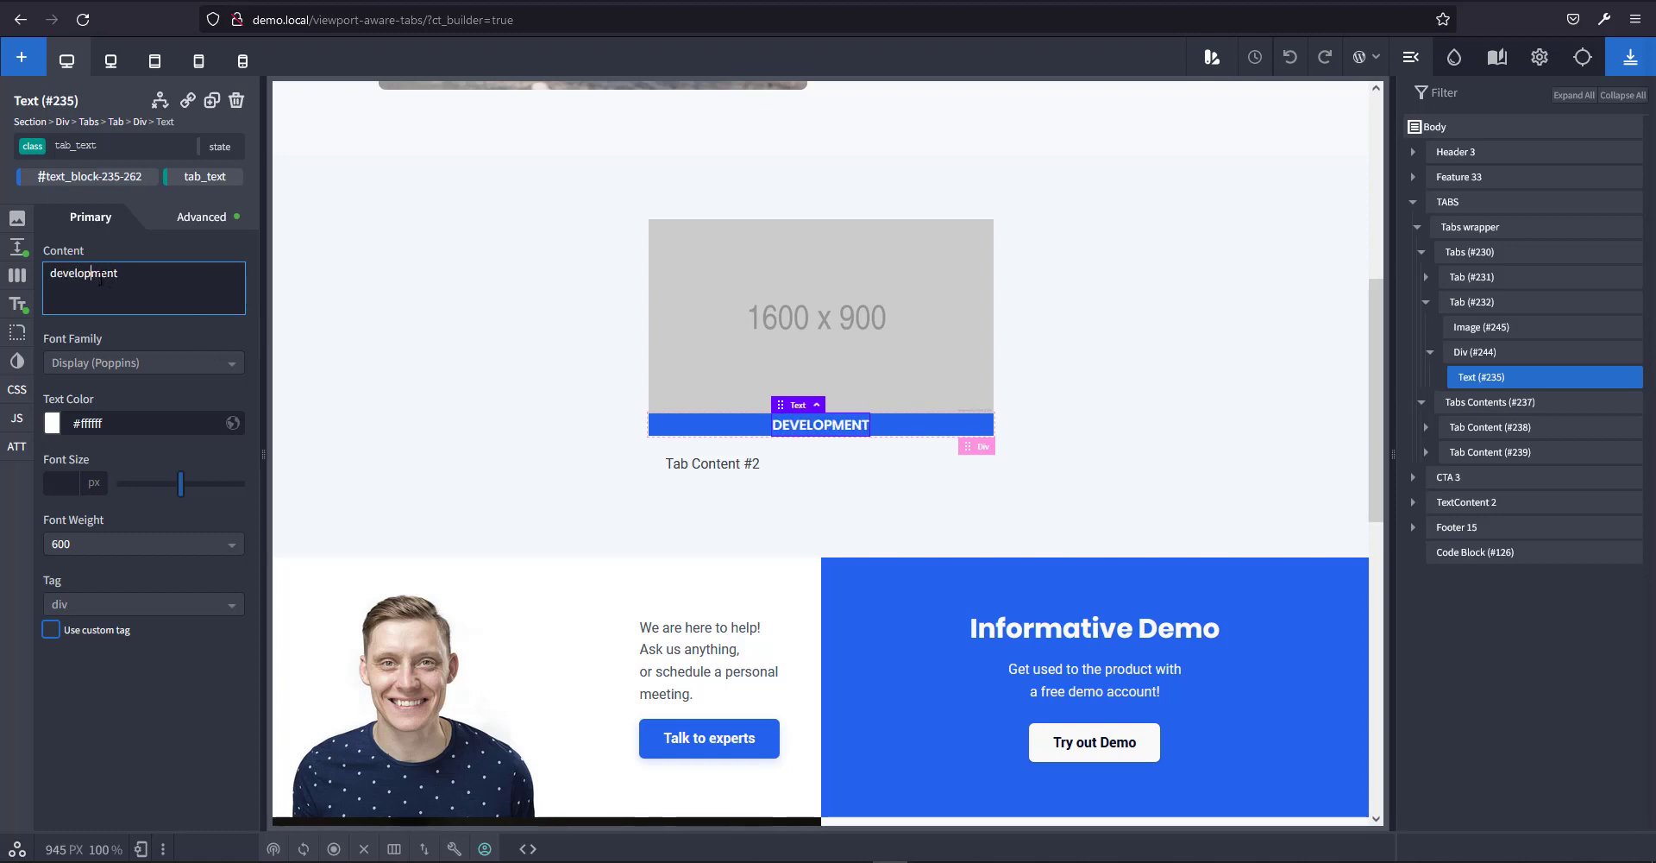
left_click(28, 305)
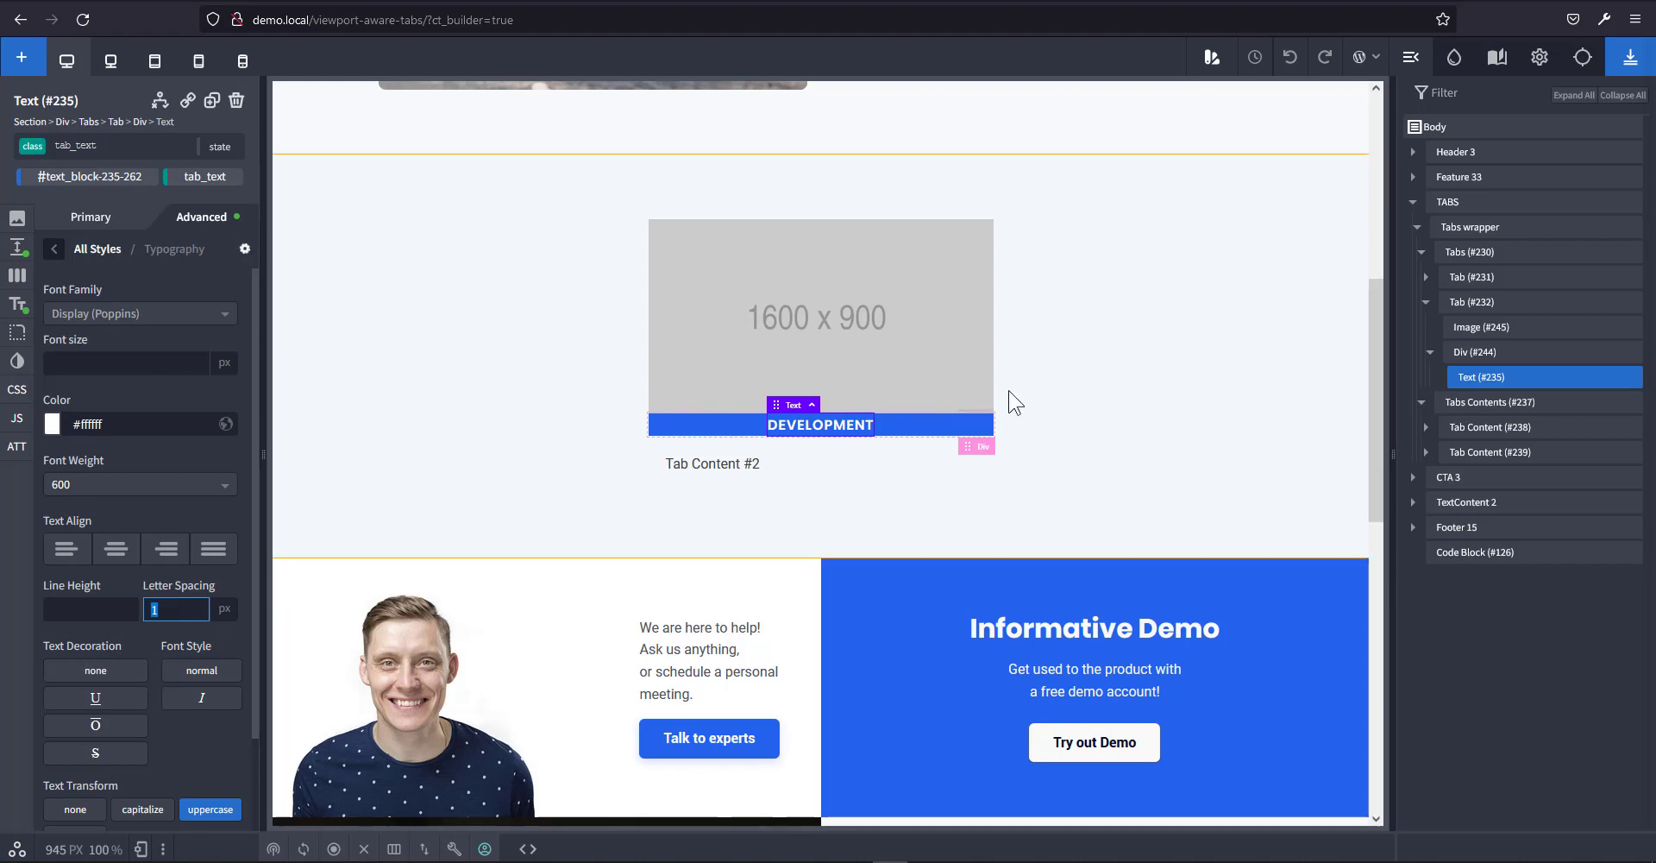
Set the padding of the tab__text-wrapper label div to 8 px on all sides.
left_click(973, 431)
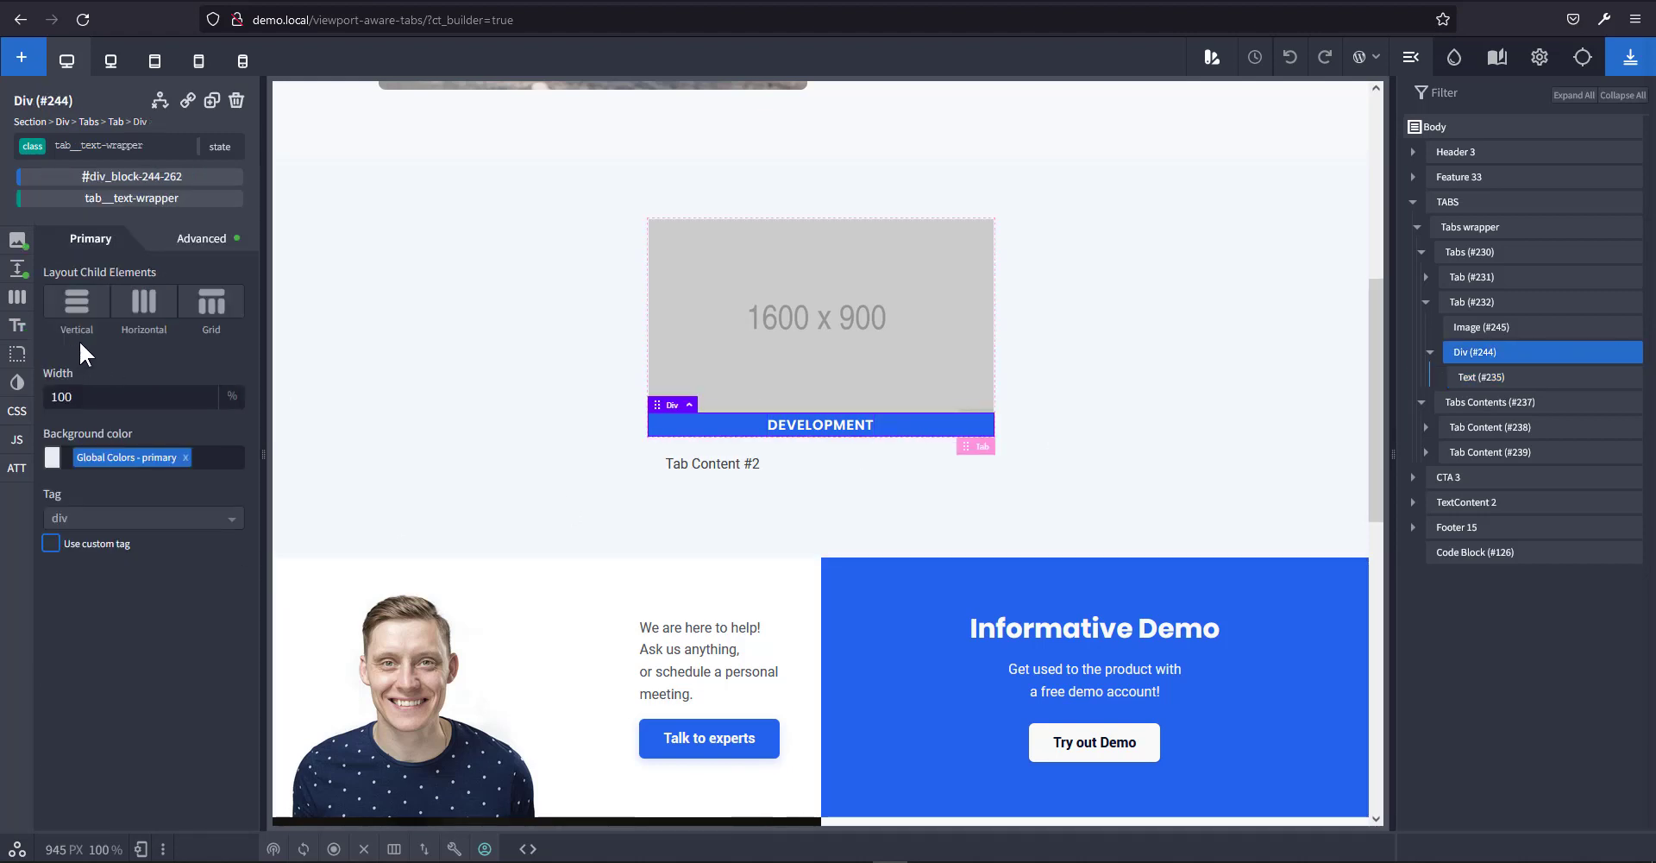
left_click(17, 269)
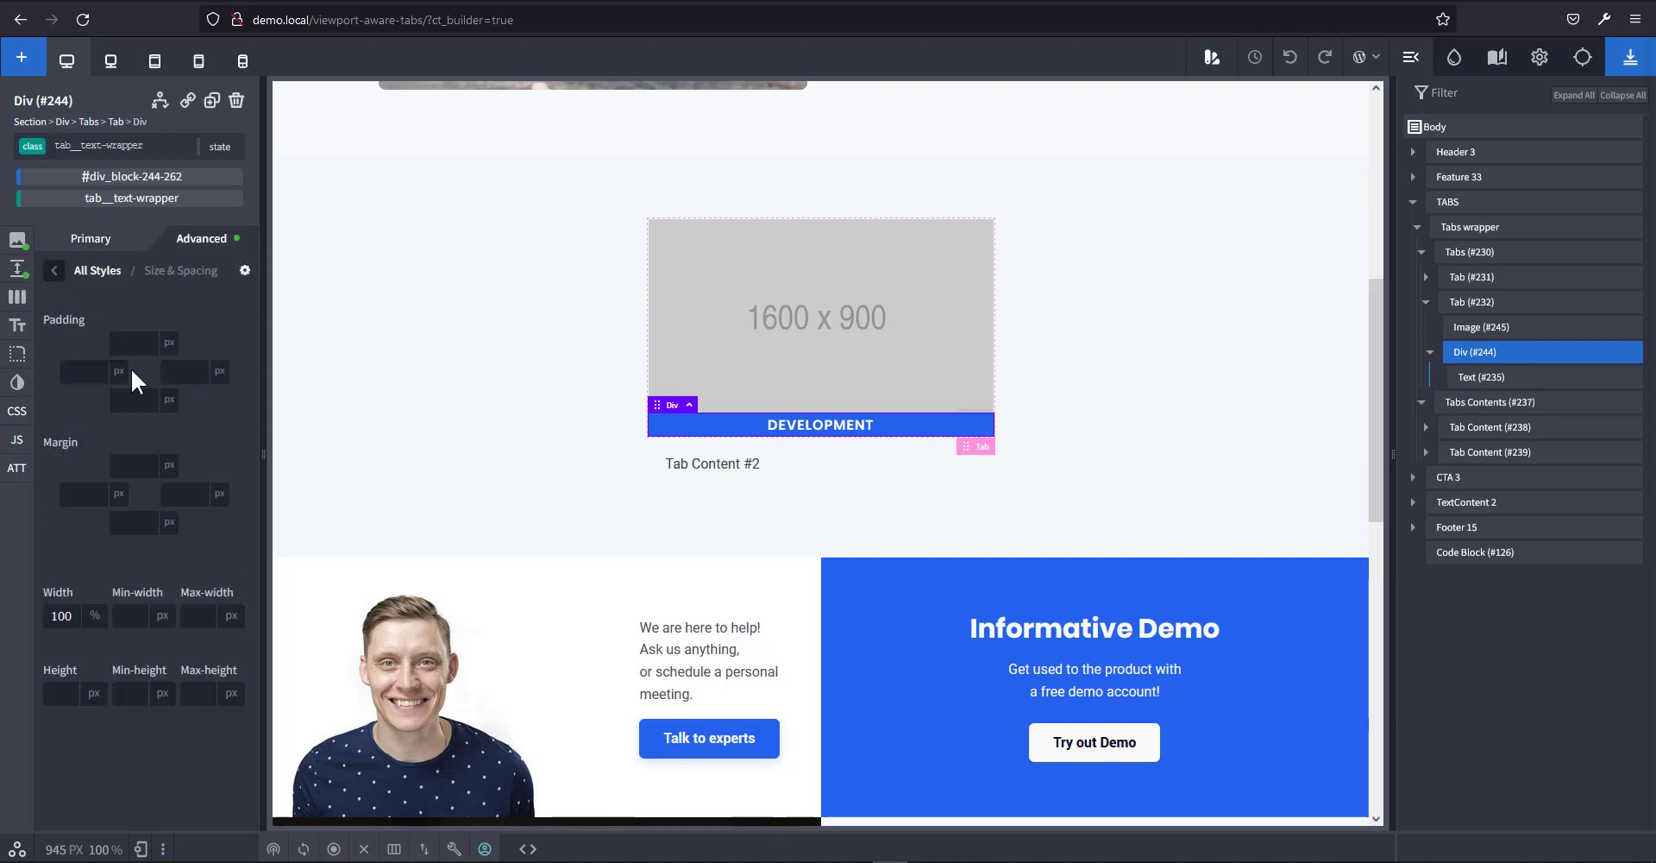
left_click(136, 344)
type("8")
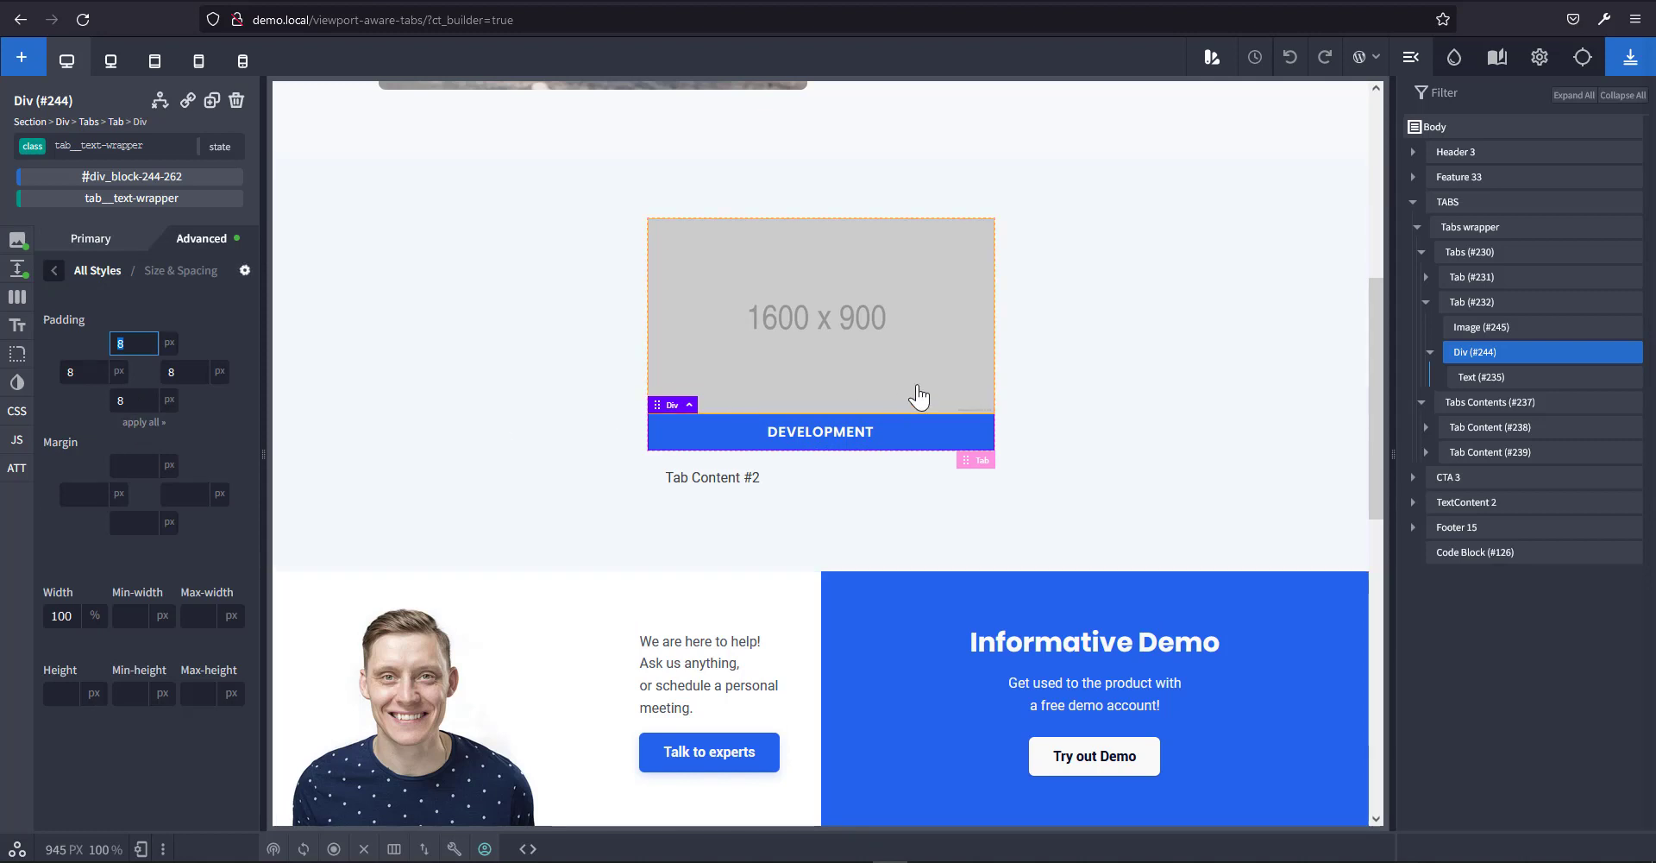
Replace the tab card's placeholder image with the neon-lit retro computers photo from the media library.
left_click(903, 360)
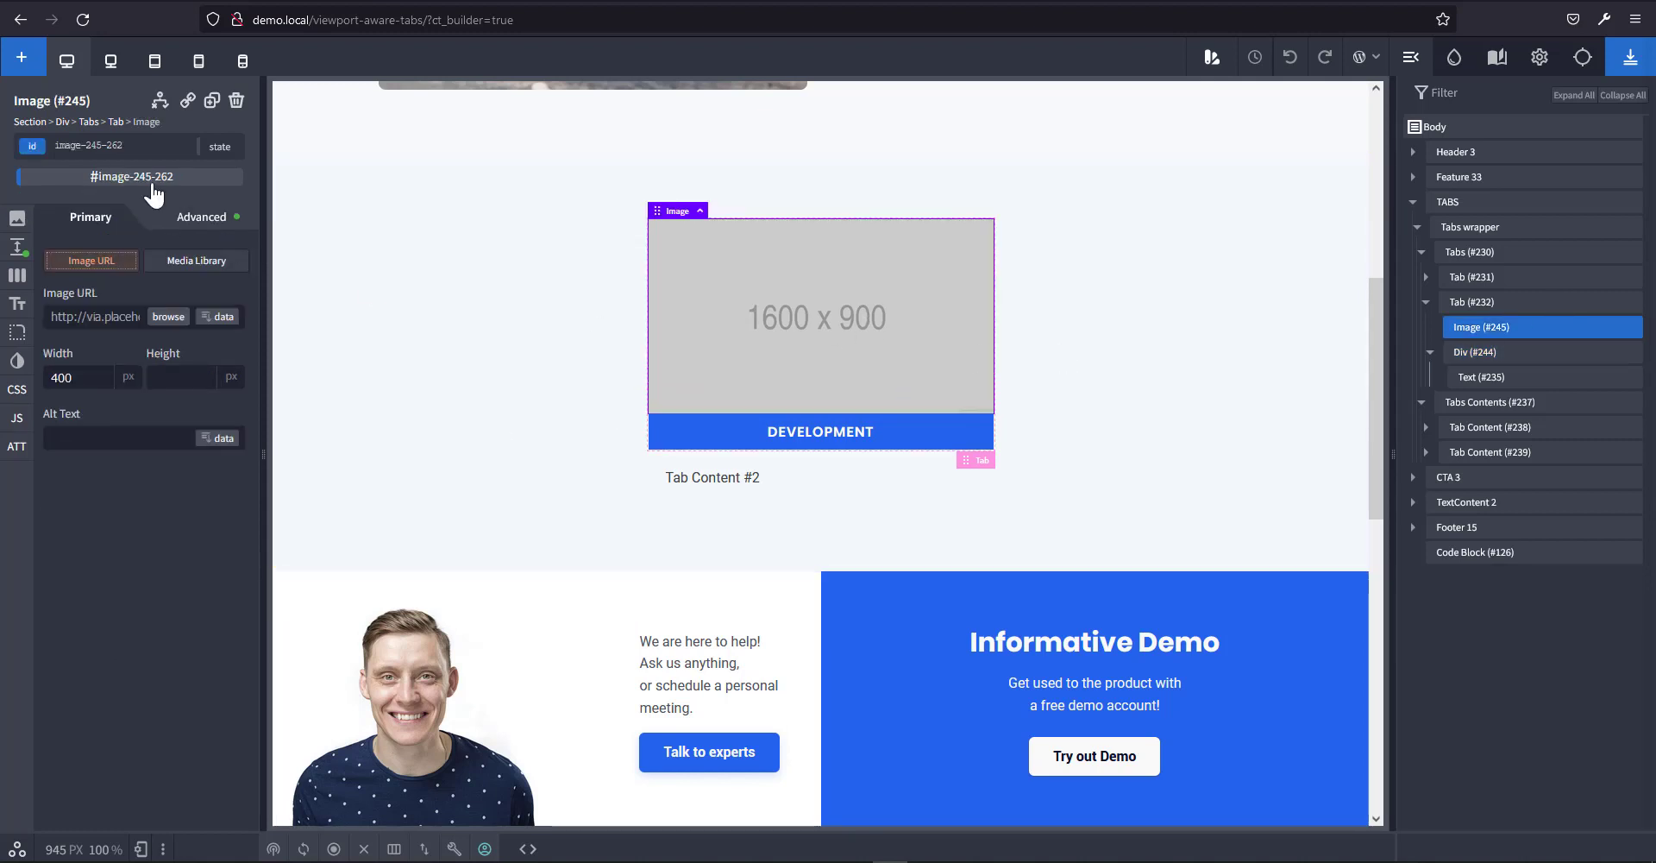
left_click(158, 318)
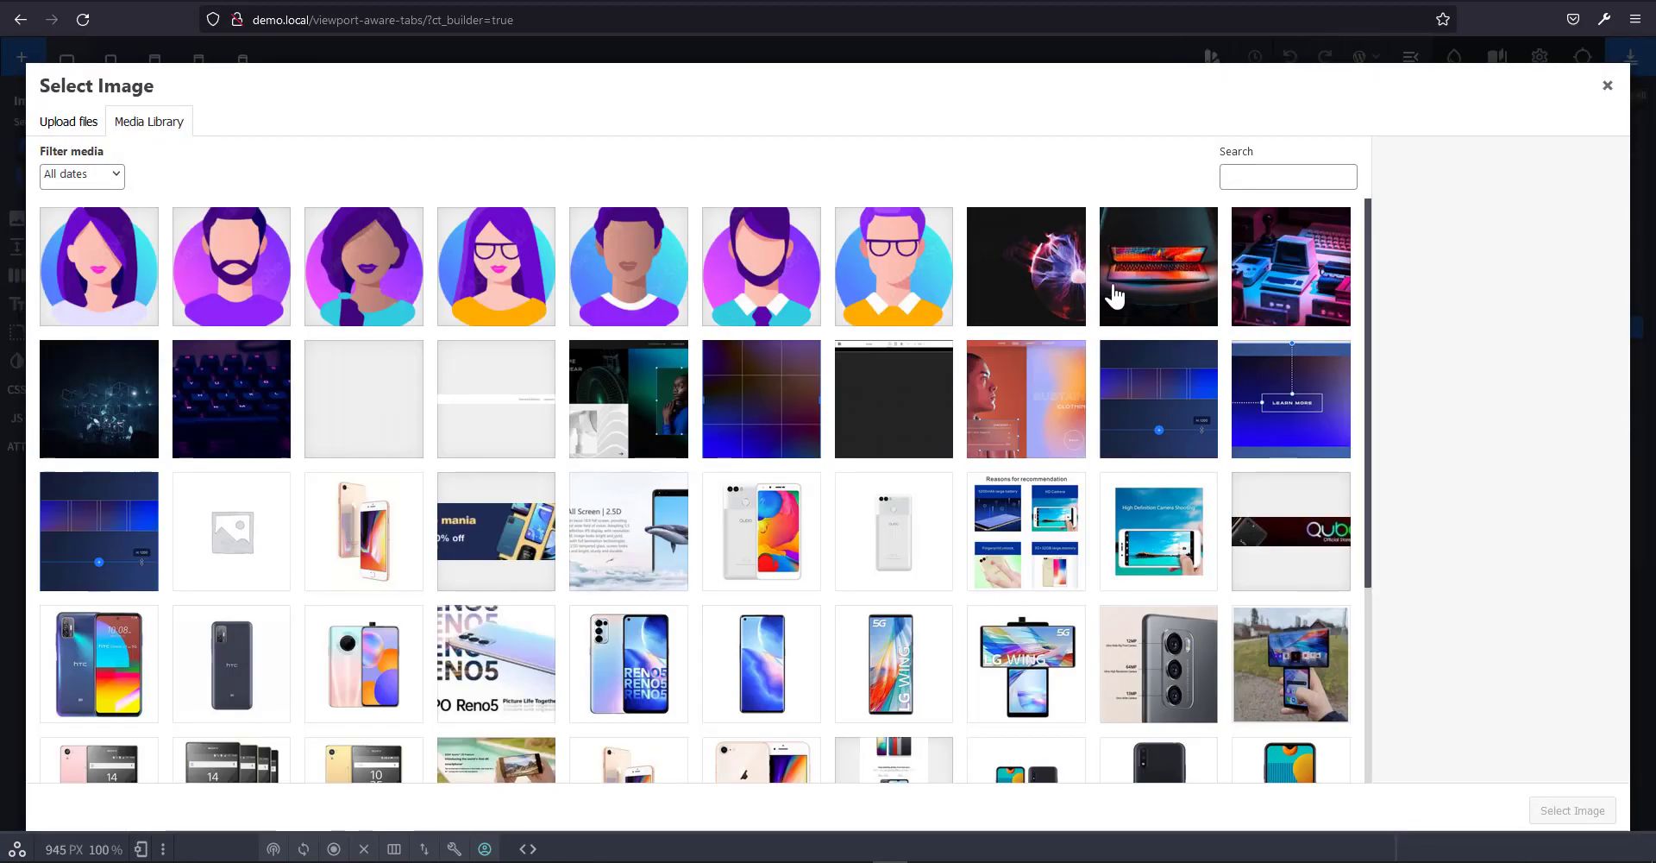
left_click(1203, 280)
left_click(1281, 291)
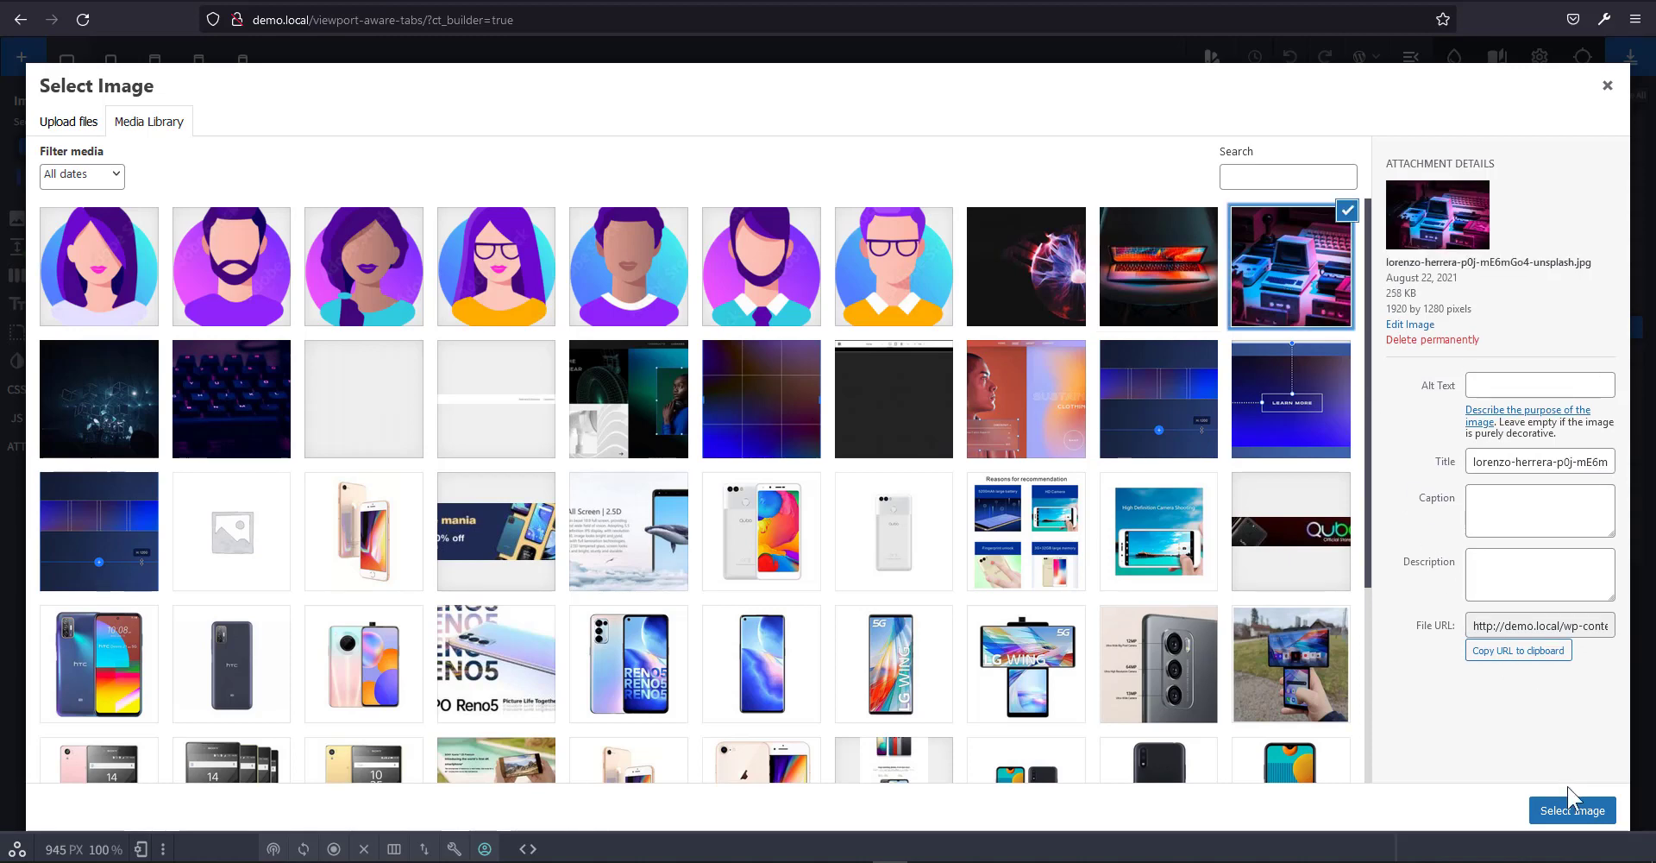
left_click(1572, 815)
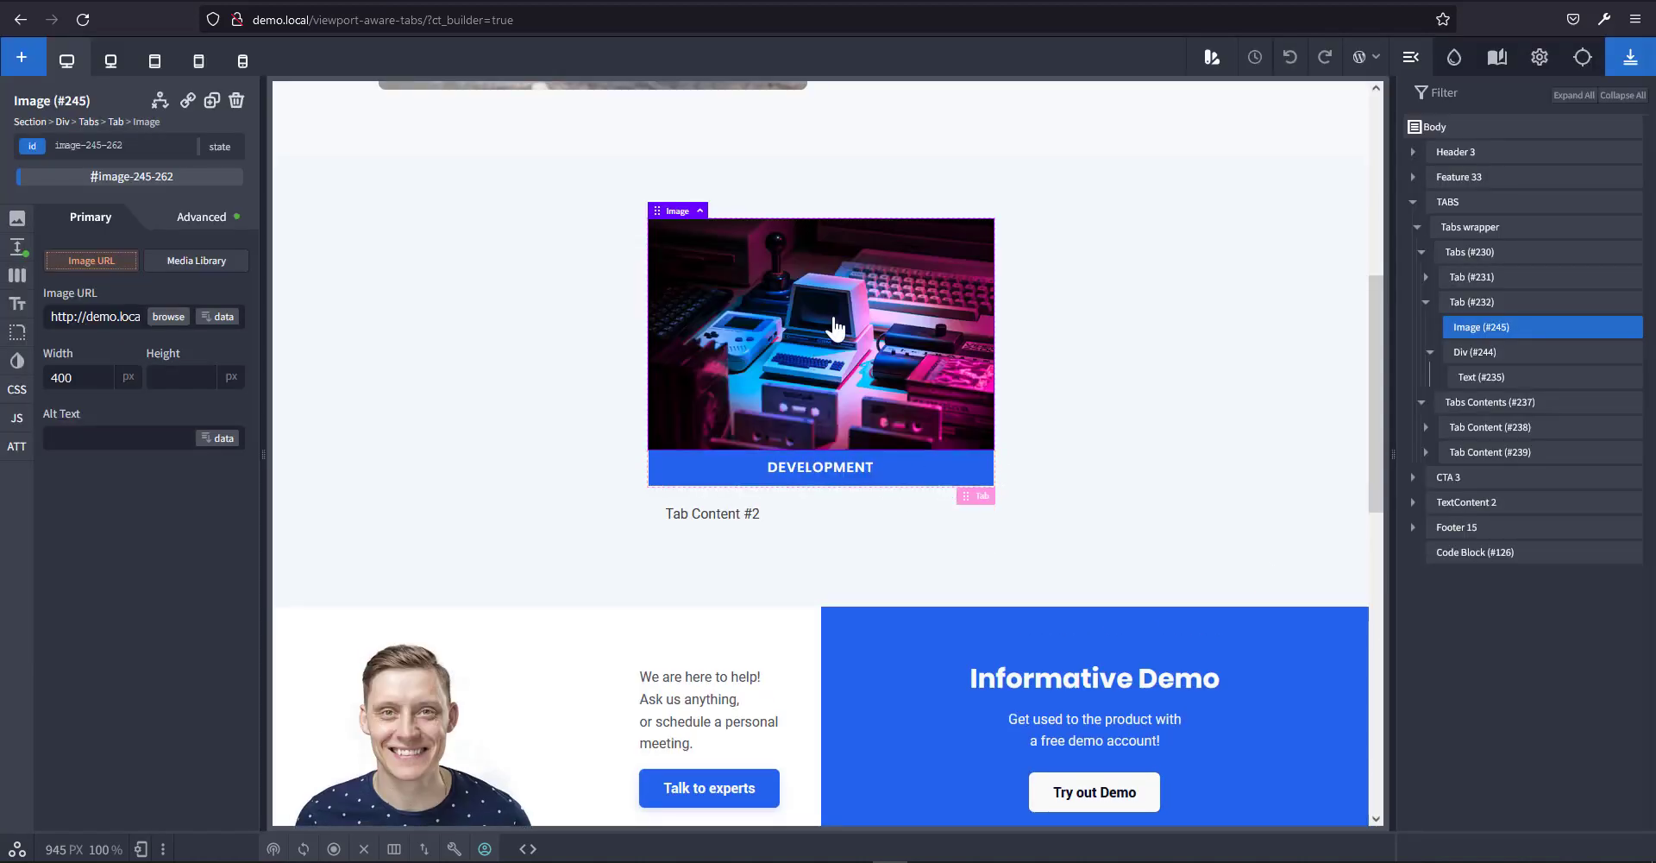
Give the tabs-3595-tab class of the Development tab a 20 px border radius.
left_click(1488, 307)
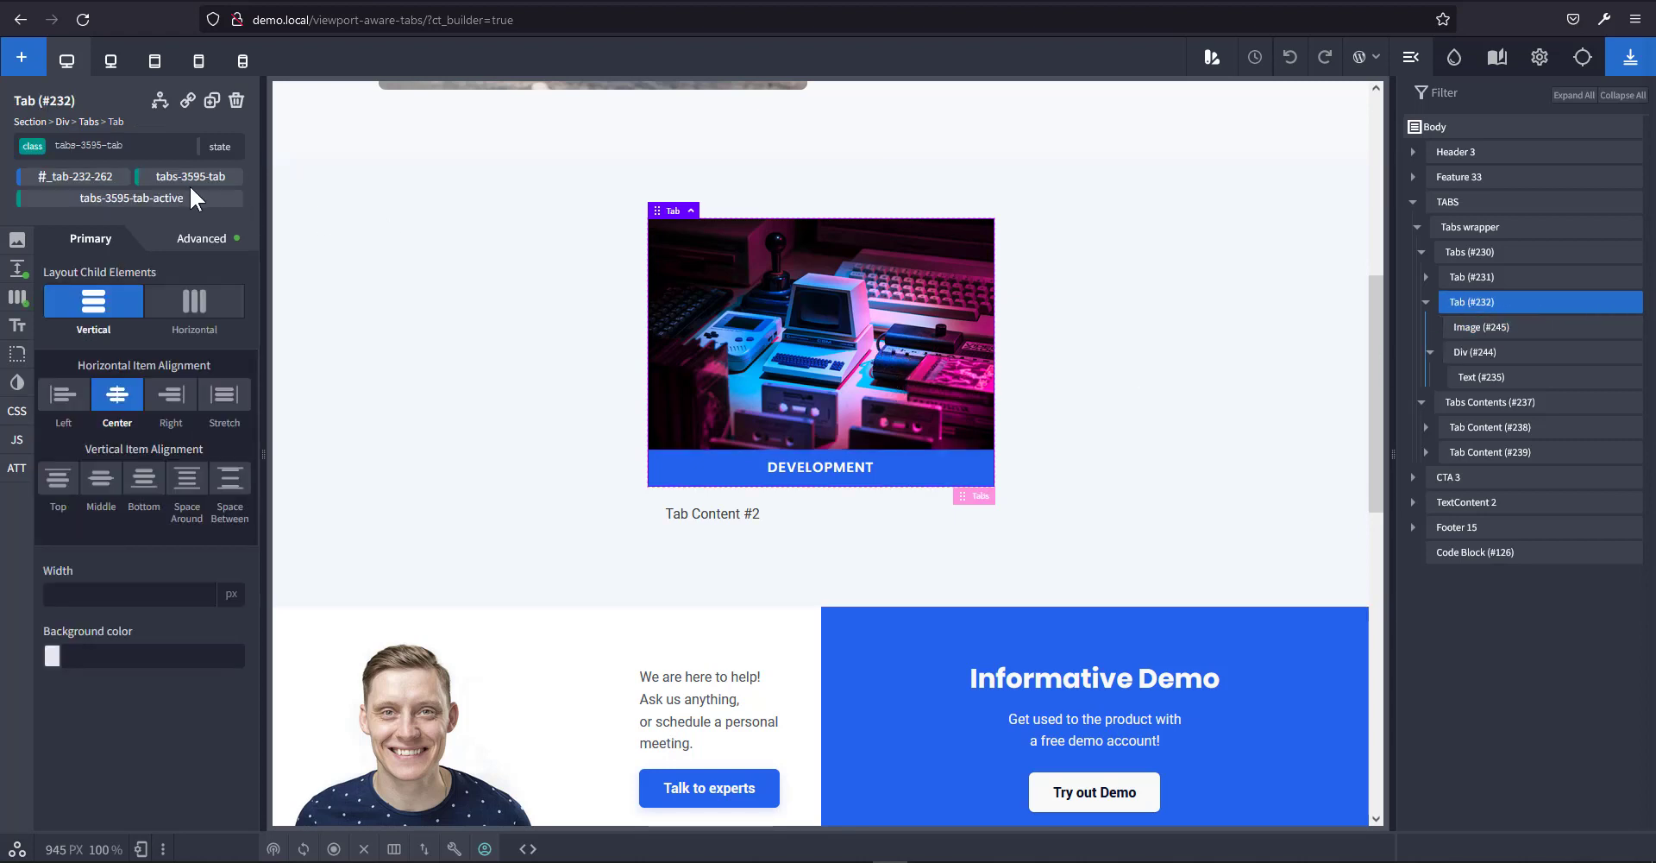
left_click(16, 354)
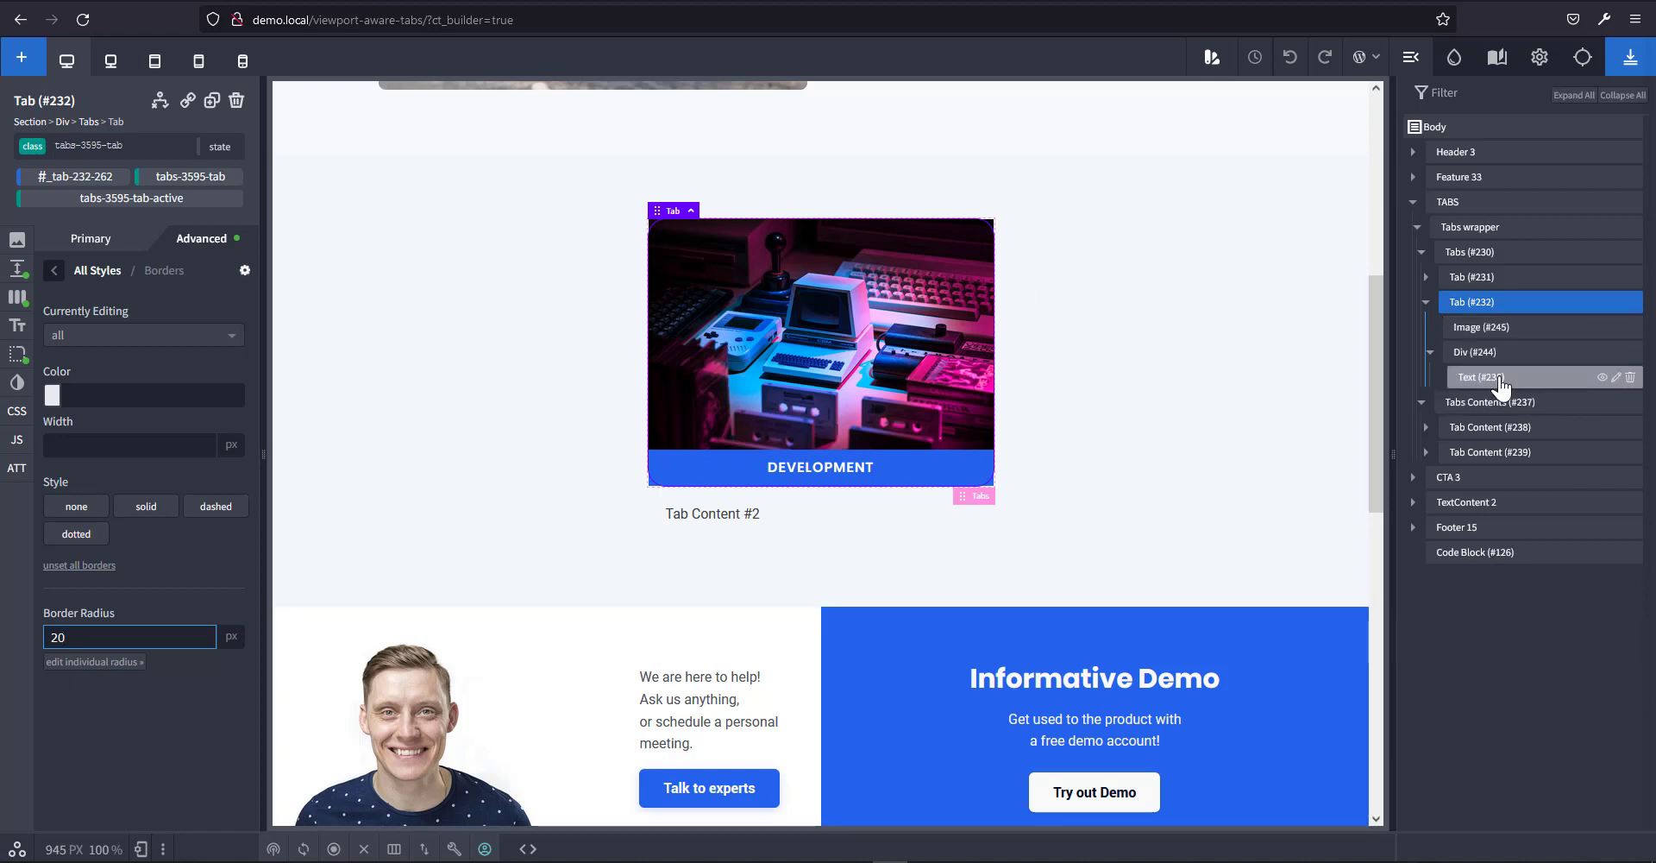
Set the overflow of the tabs-3595-tab class to hidden and save the page.
left_click(17, 297)
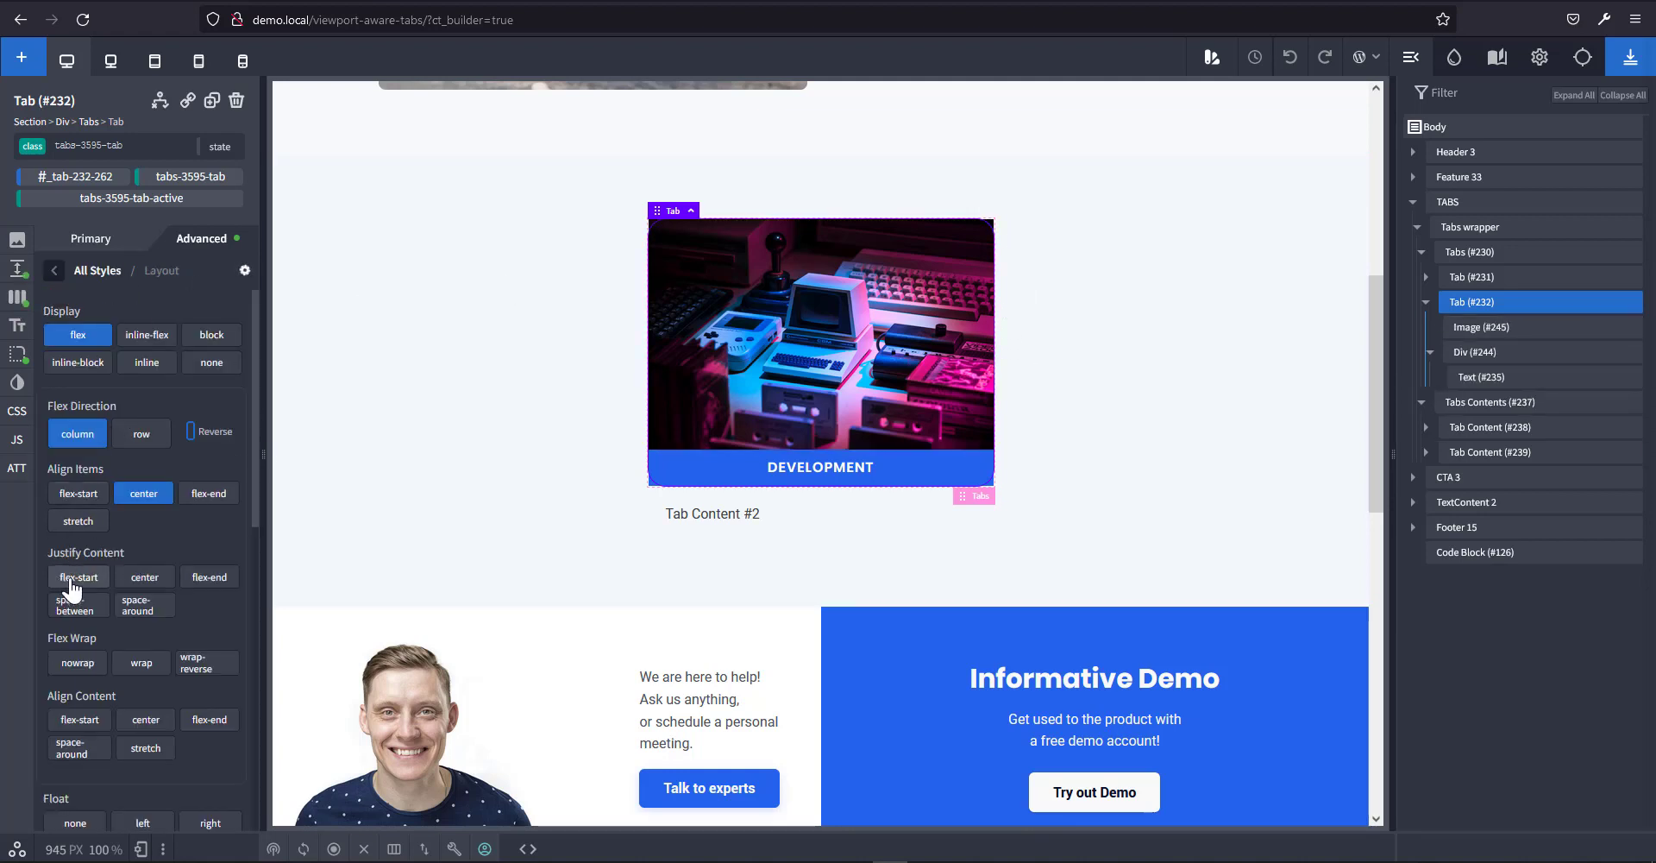
scroll(107, 630, "down", 3)
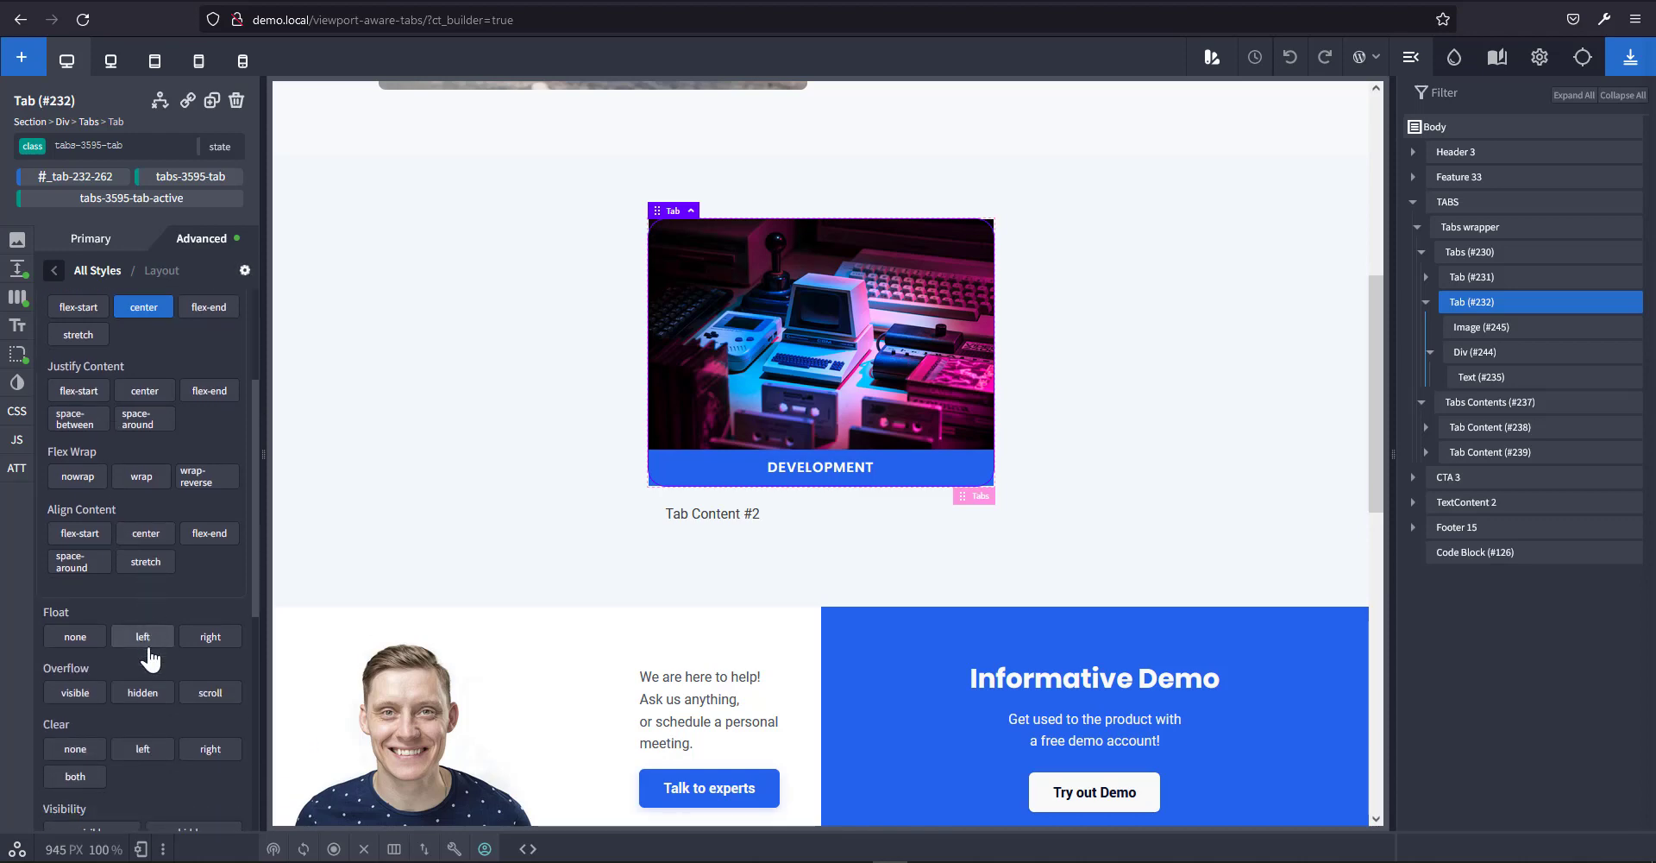
left_click(145, 695)
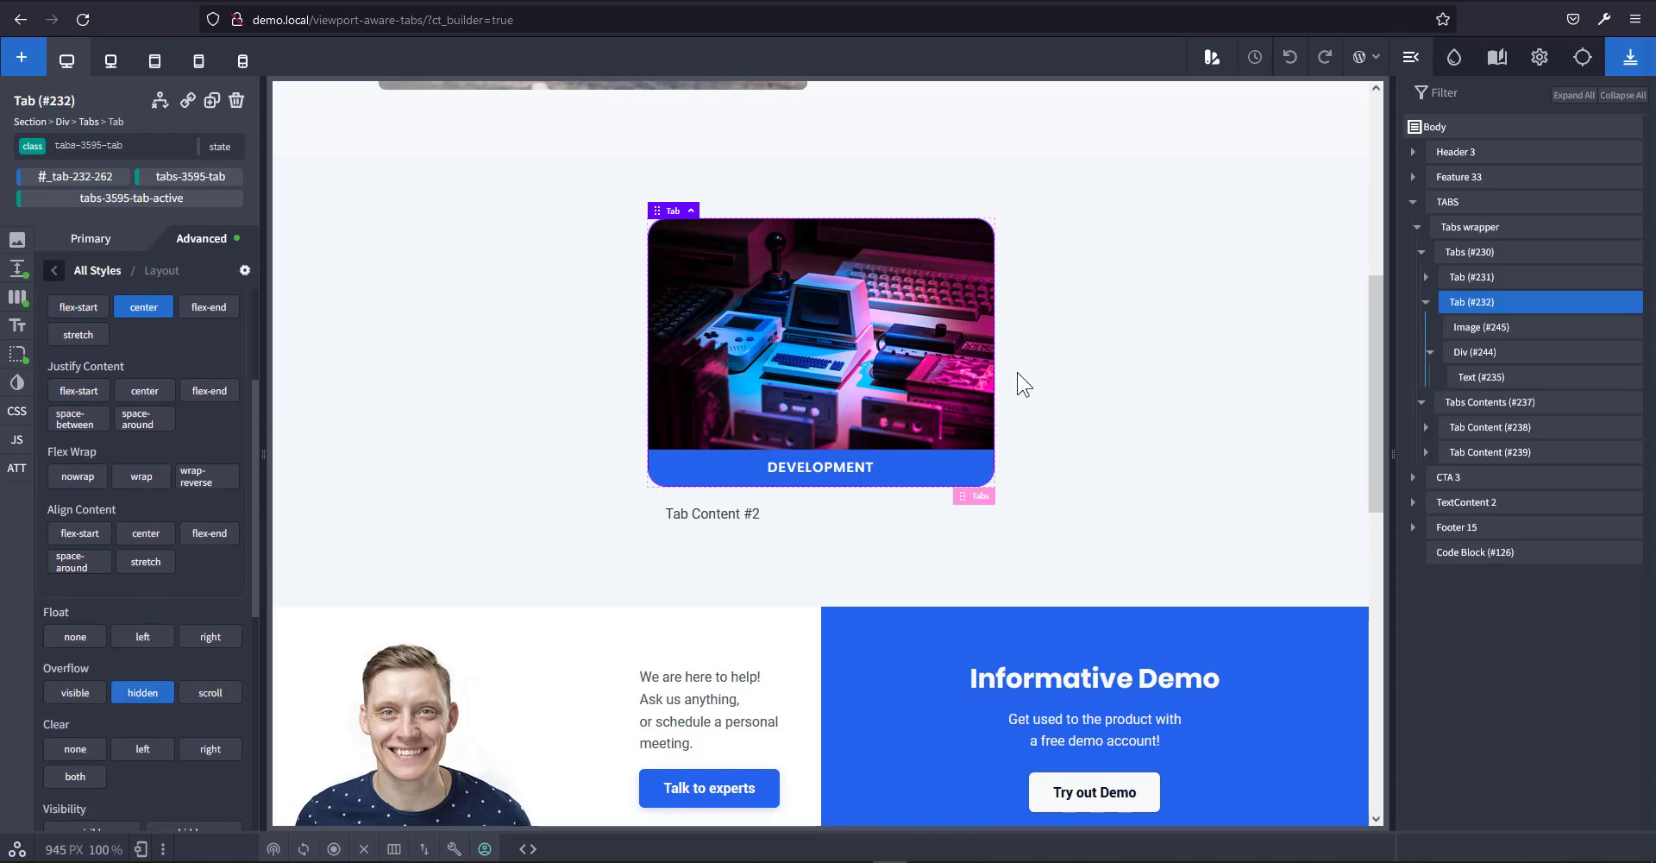
left_click(1631, 62)
Add a scale transform to the tab class's hover state with Scale X and Scale Y at 1.1.
left_click(219, 148)
left_click(167, 205)
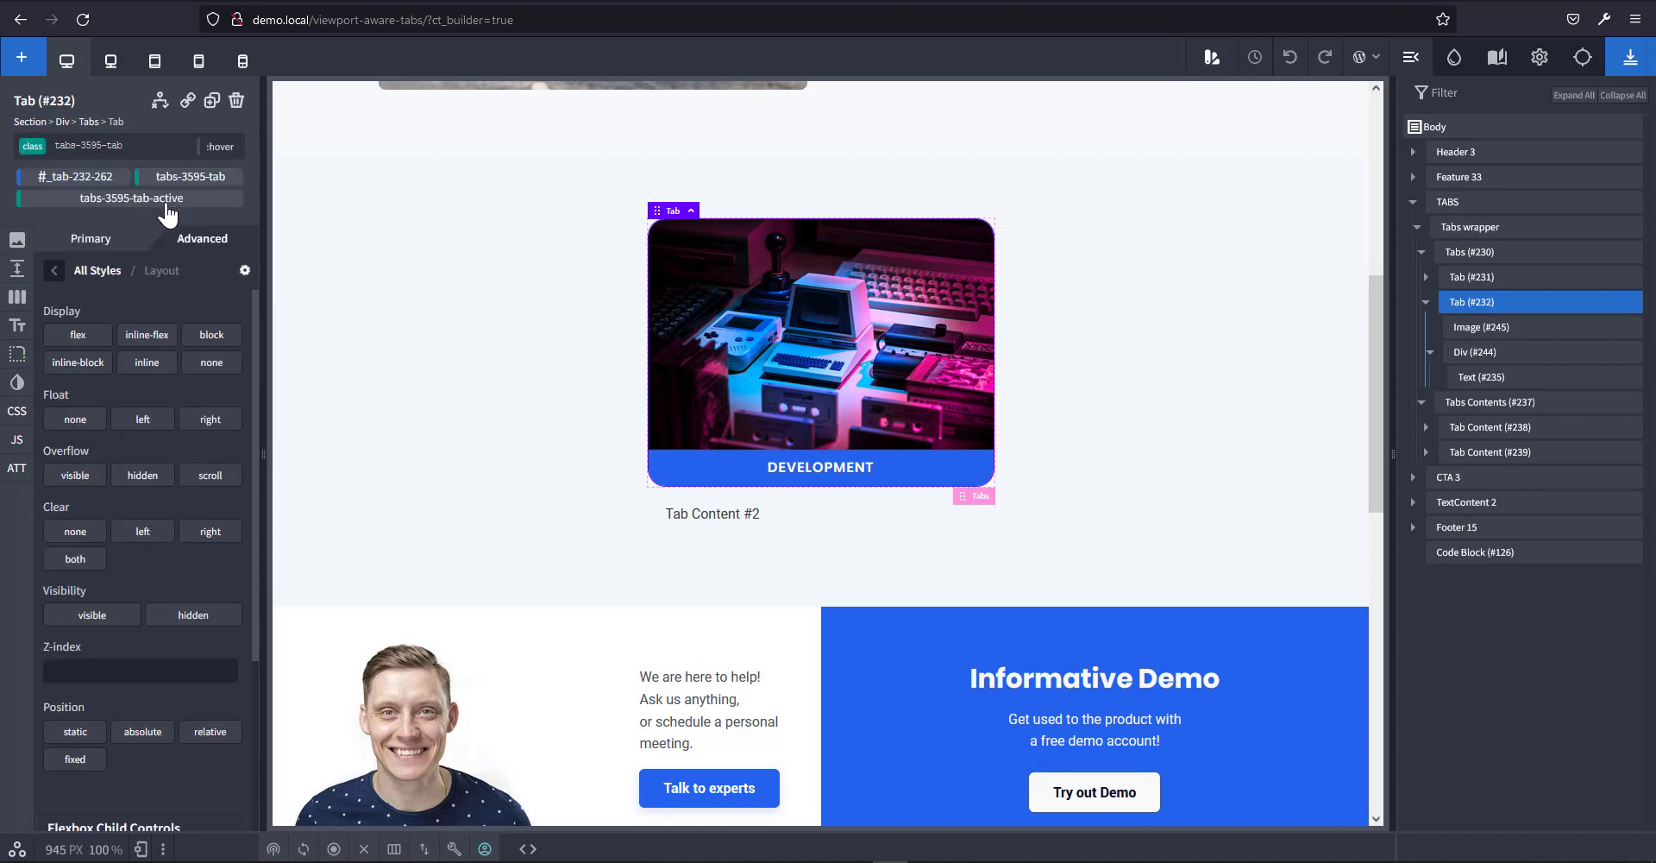
left_click(194, 238)
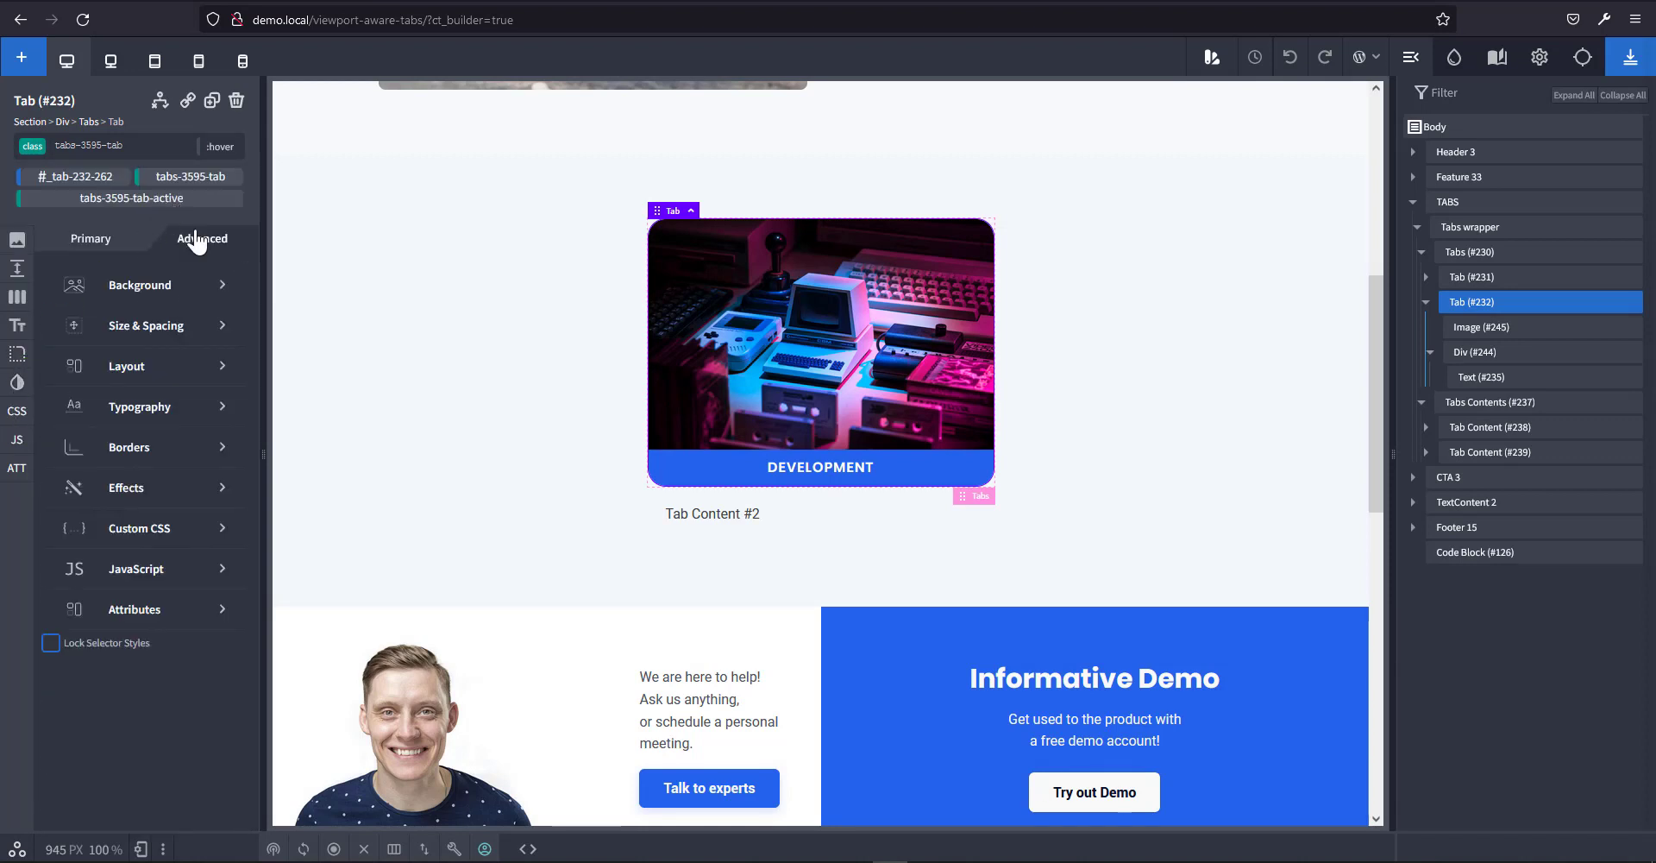
left_click(159, 493)
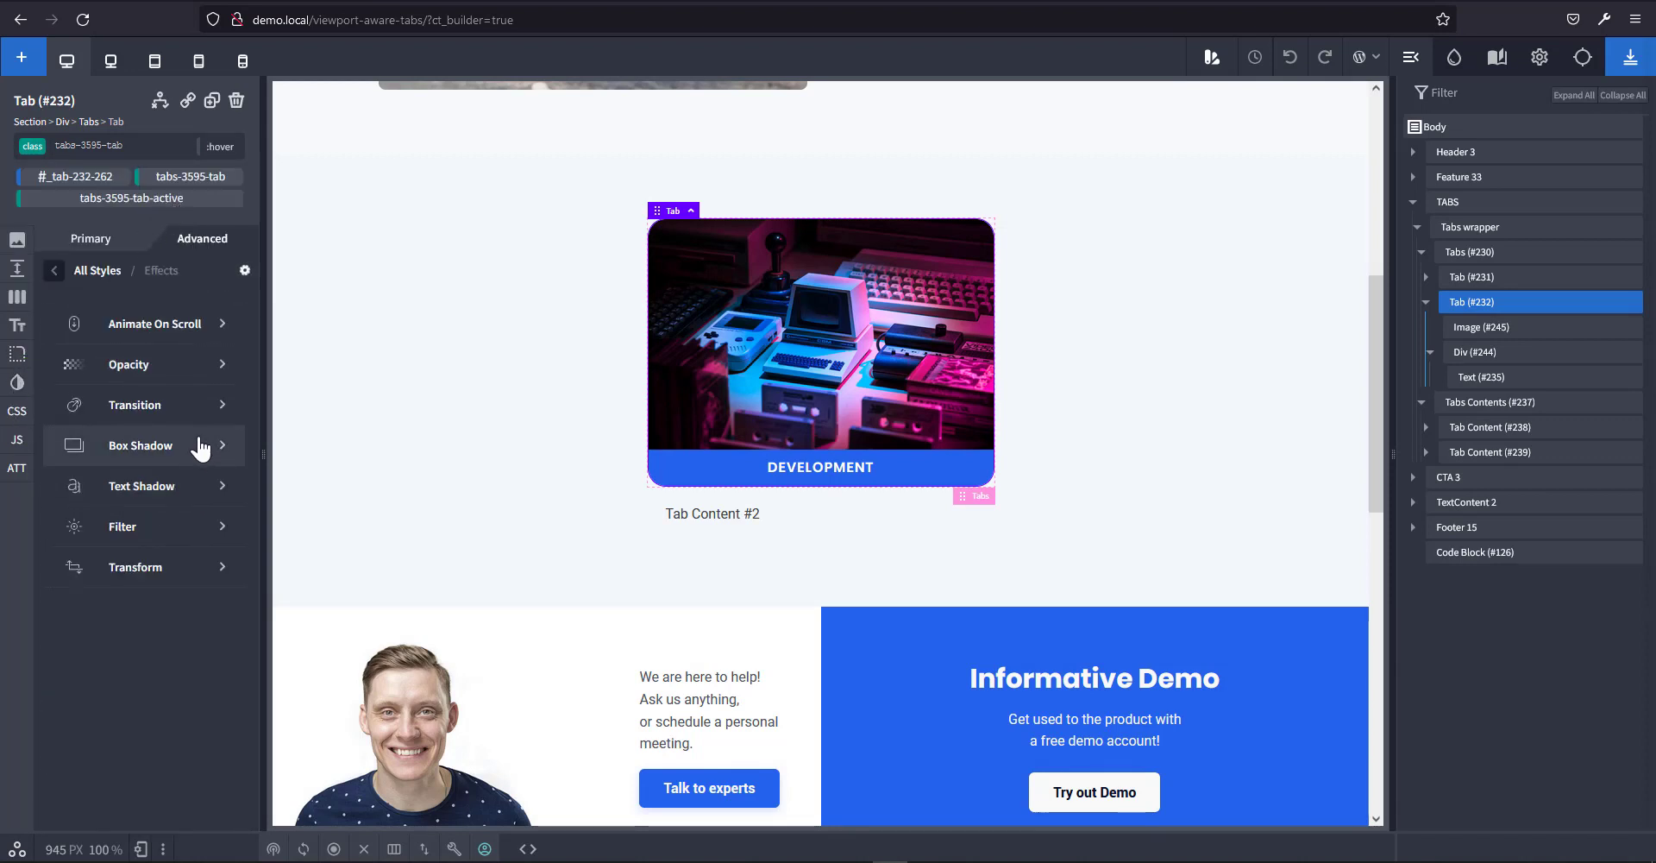
left_click(163, 567)
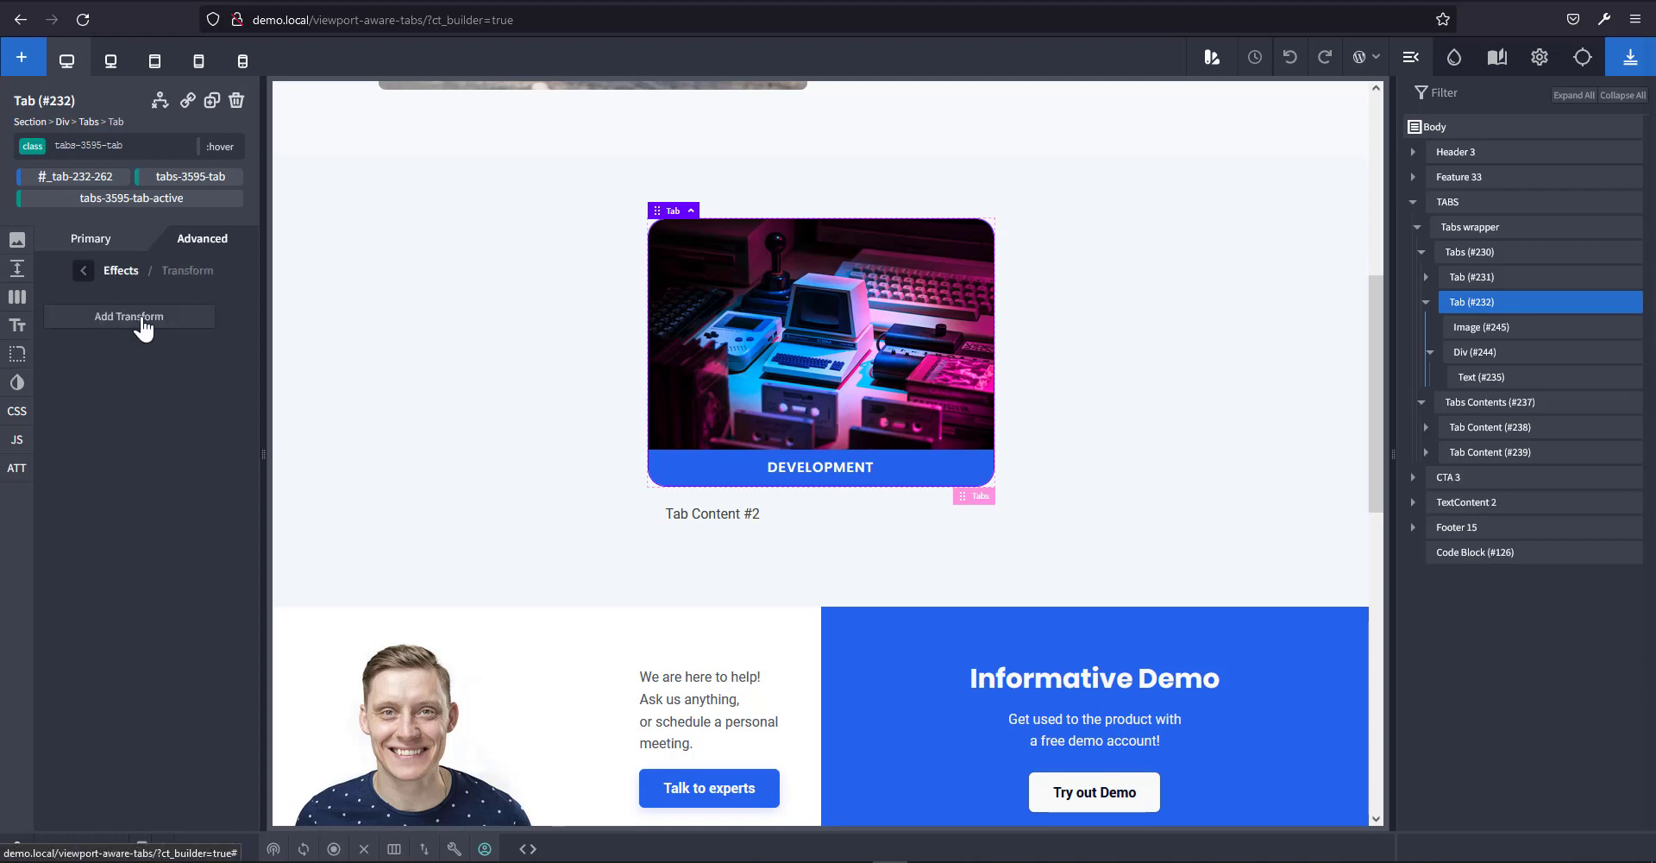
left_click(142, 320)
left_click(134, 388)
left_click(105, 590)
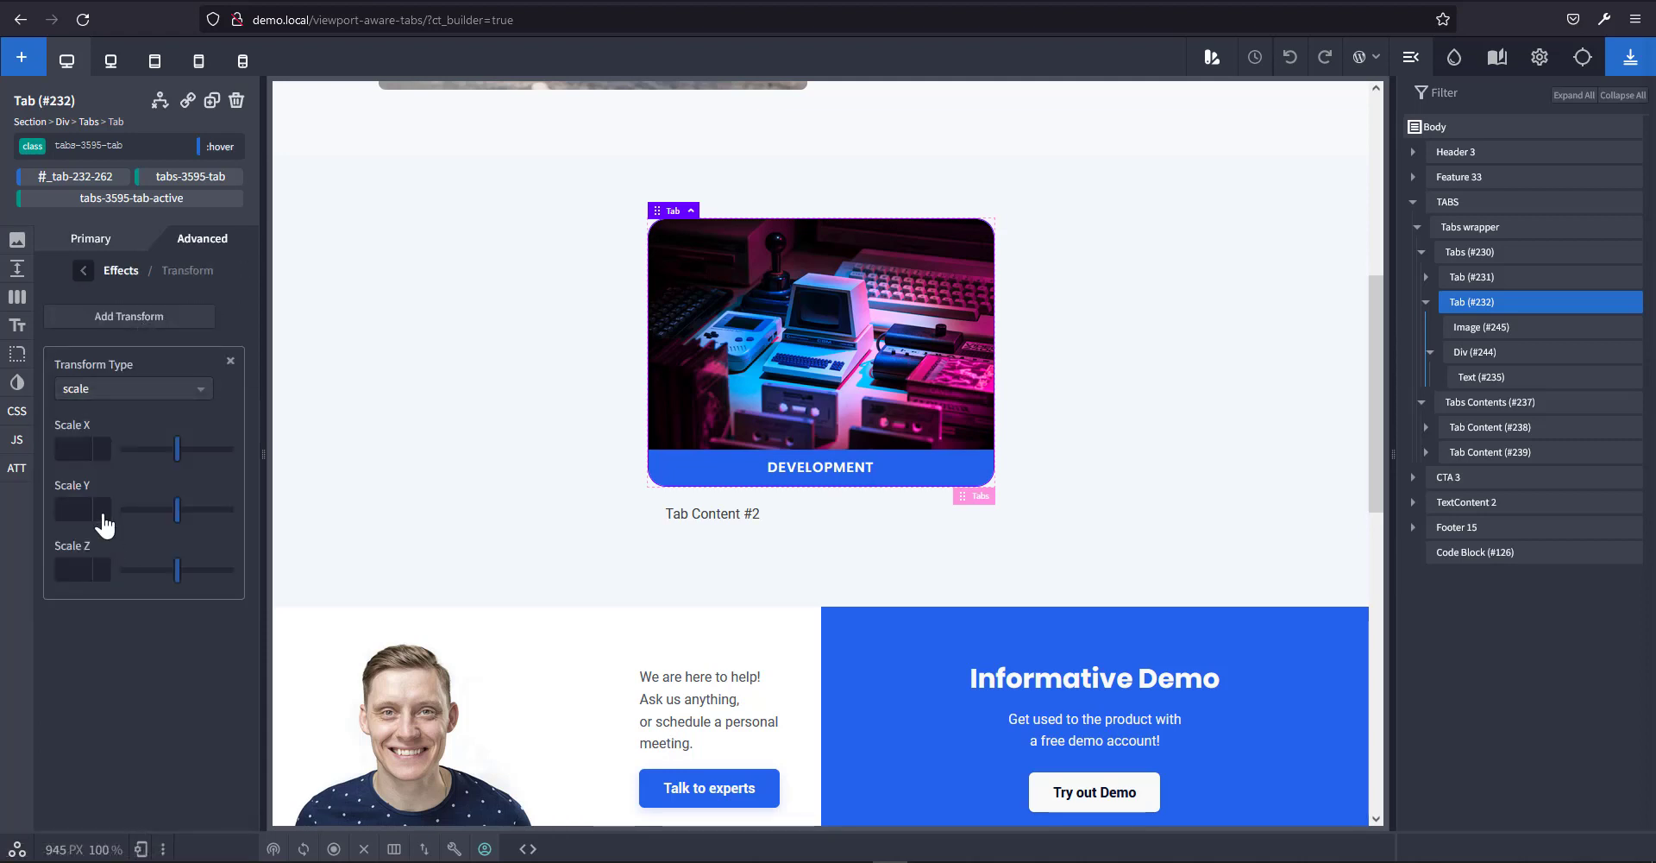
left_click(77, 449)
type("1.1")
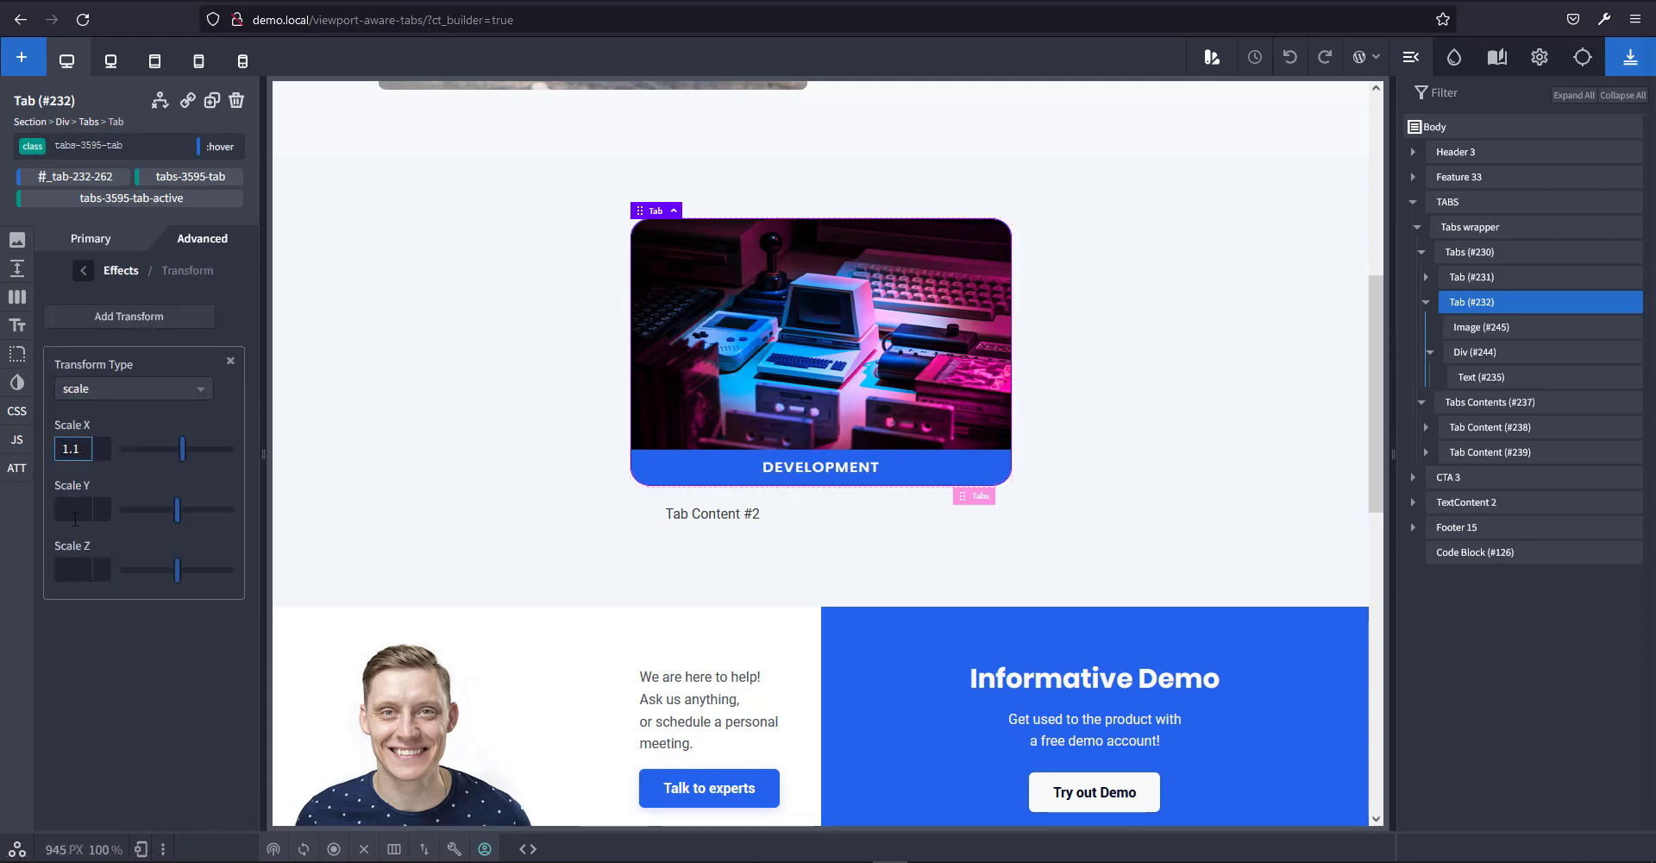
left_click(74, 509)
type("1.1")
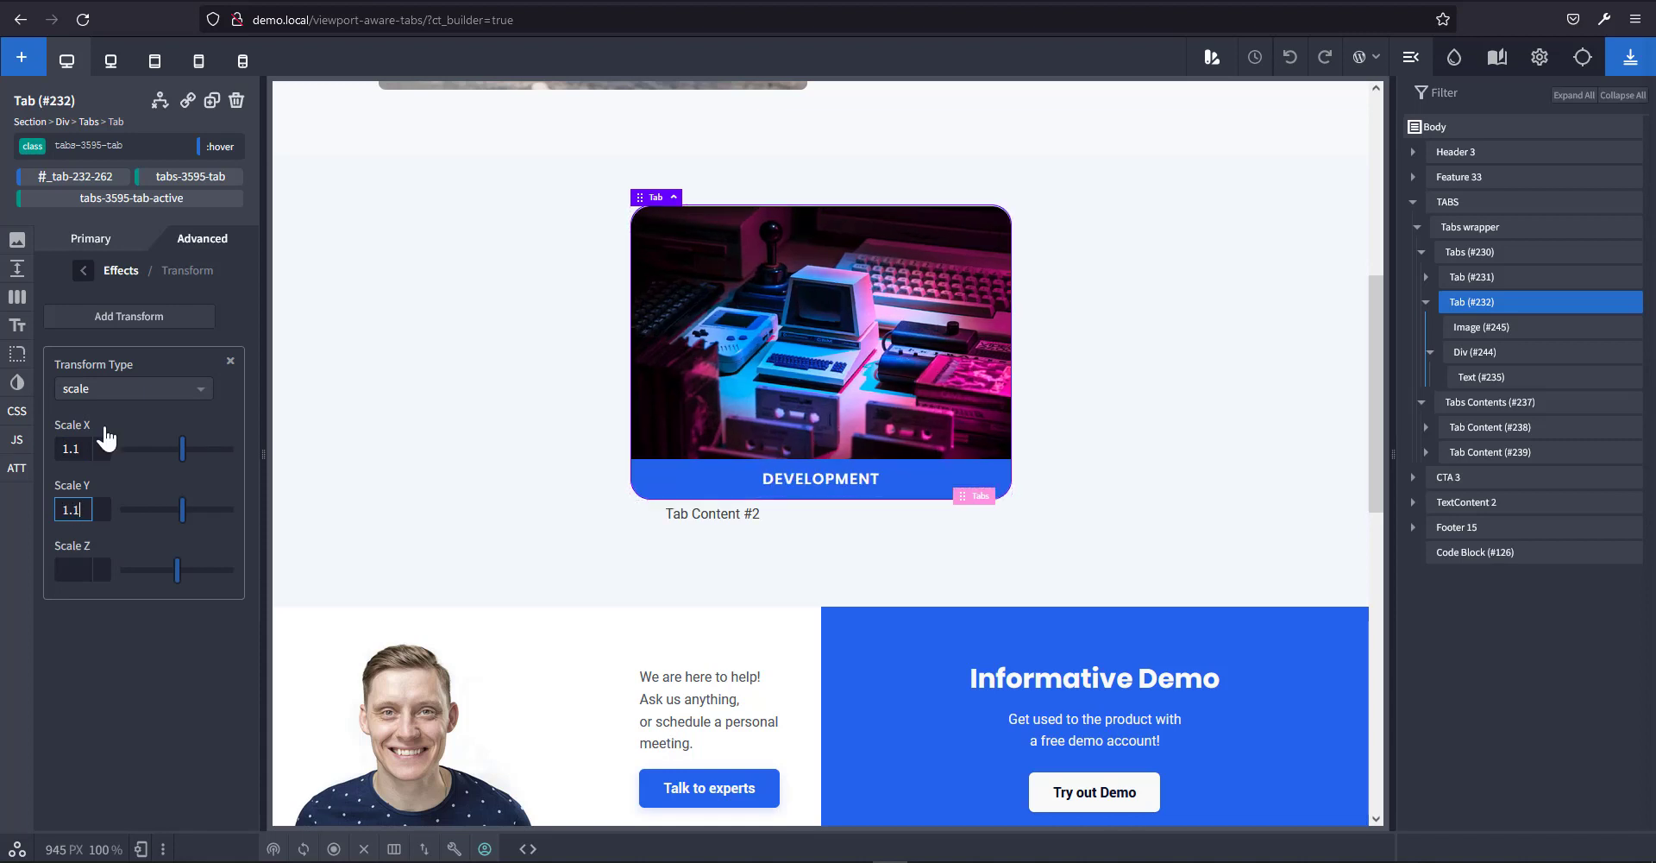
Return the tab class to its original state and set its transition duration to .3 seconds.
left_click(220, 147)
left_click(187, 182)
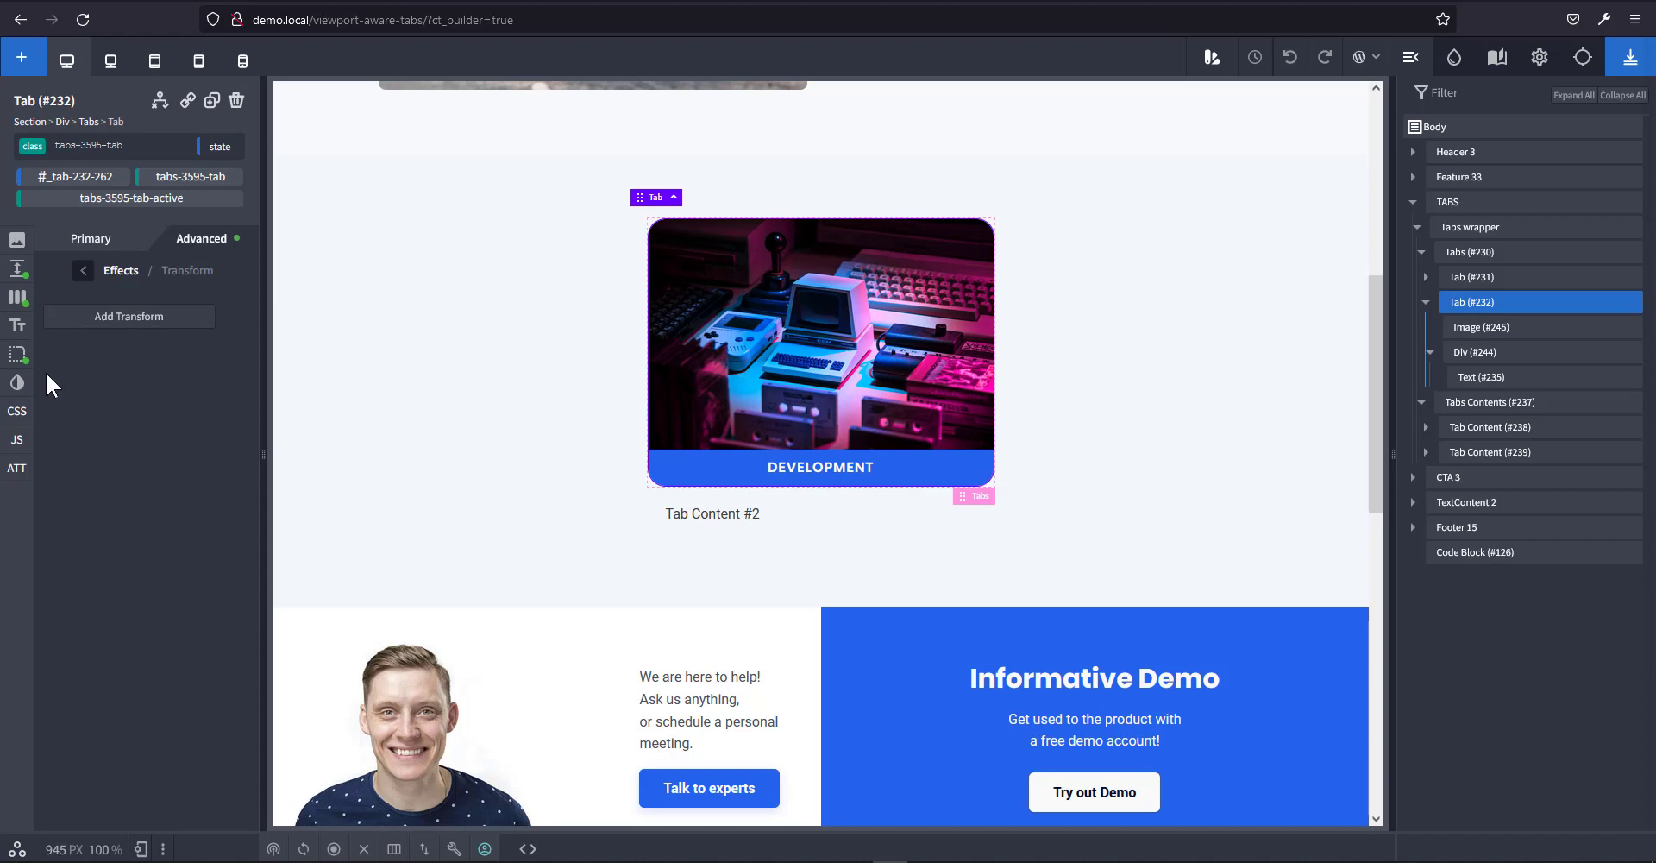
left_click(15, 392)
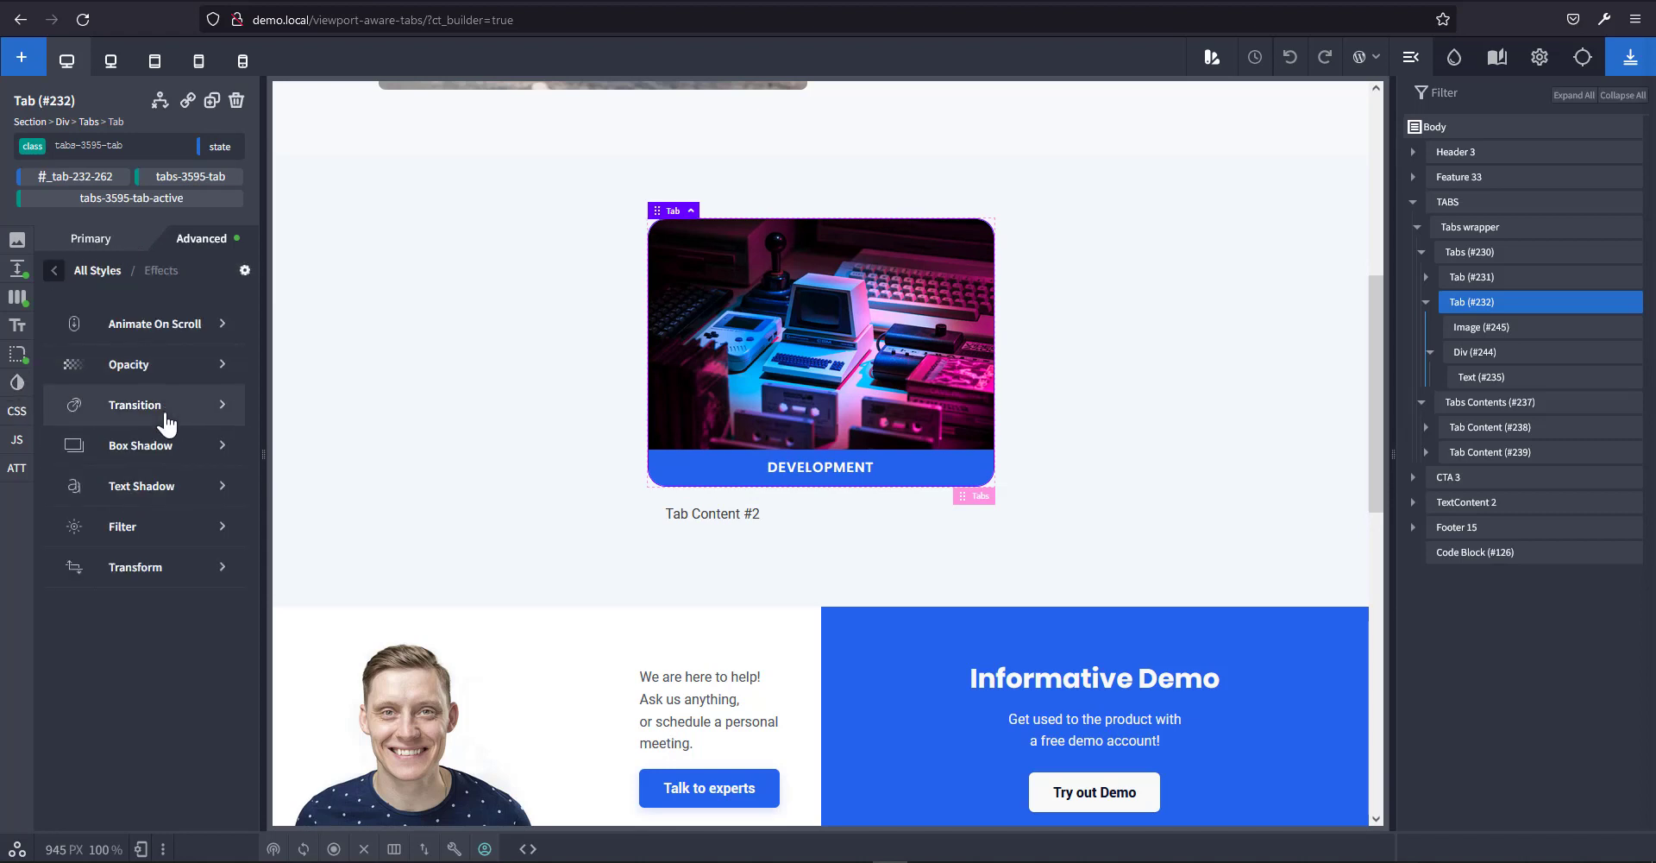
left_click(164, 410)
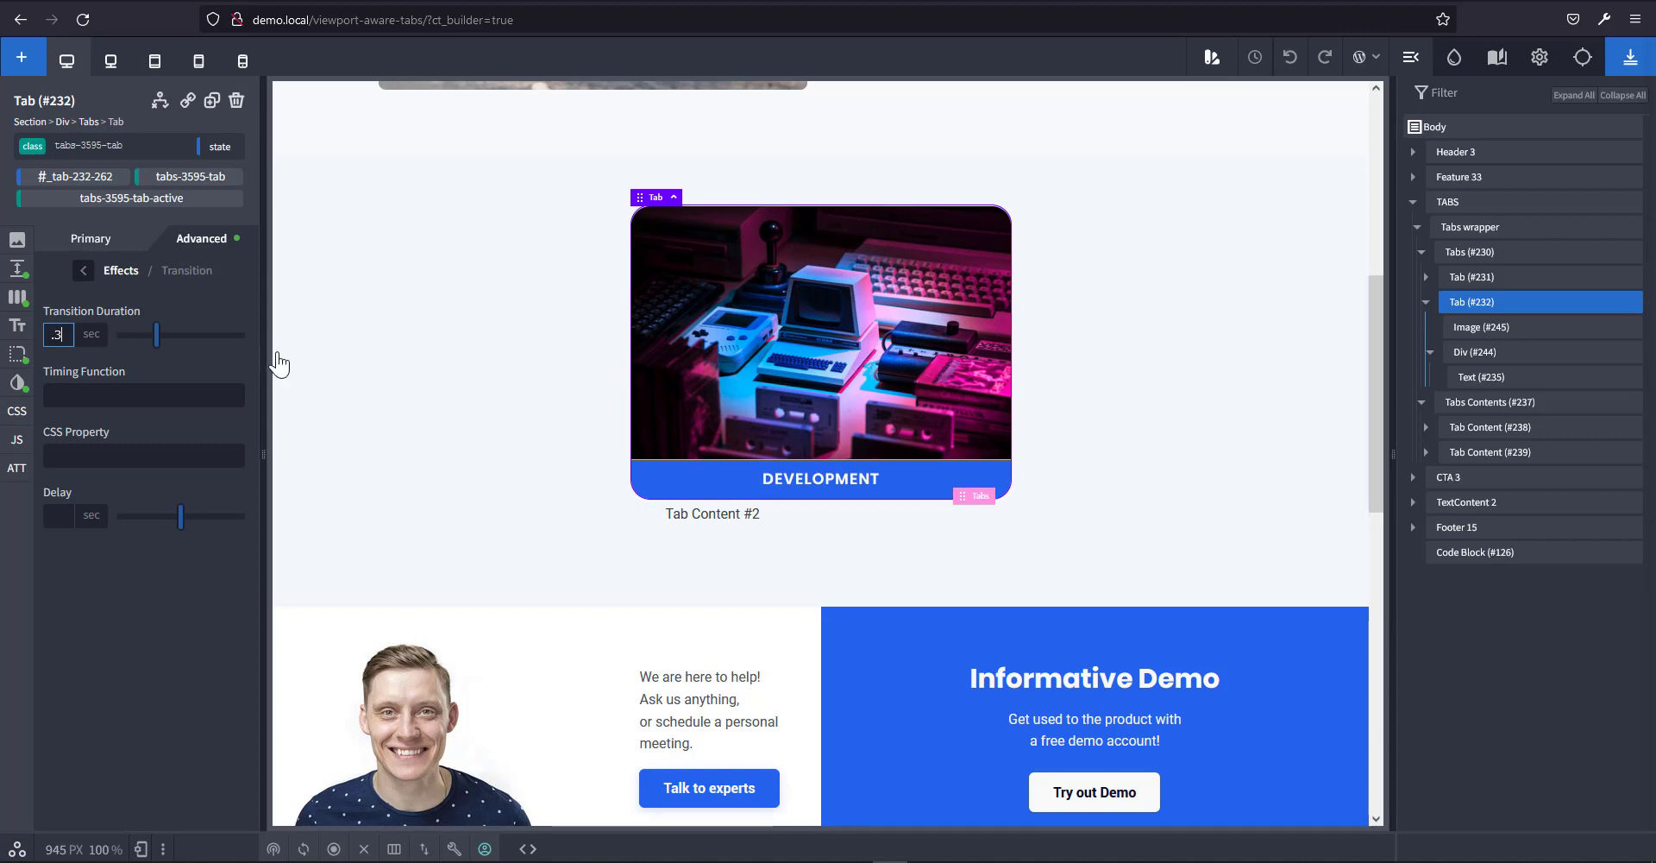
left_click(216, 155)
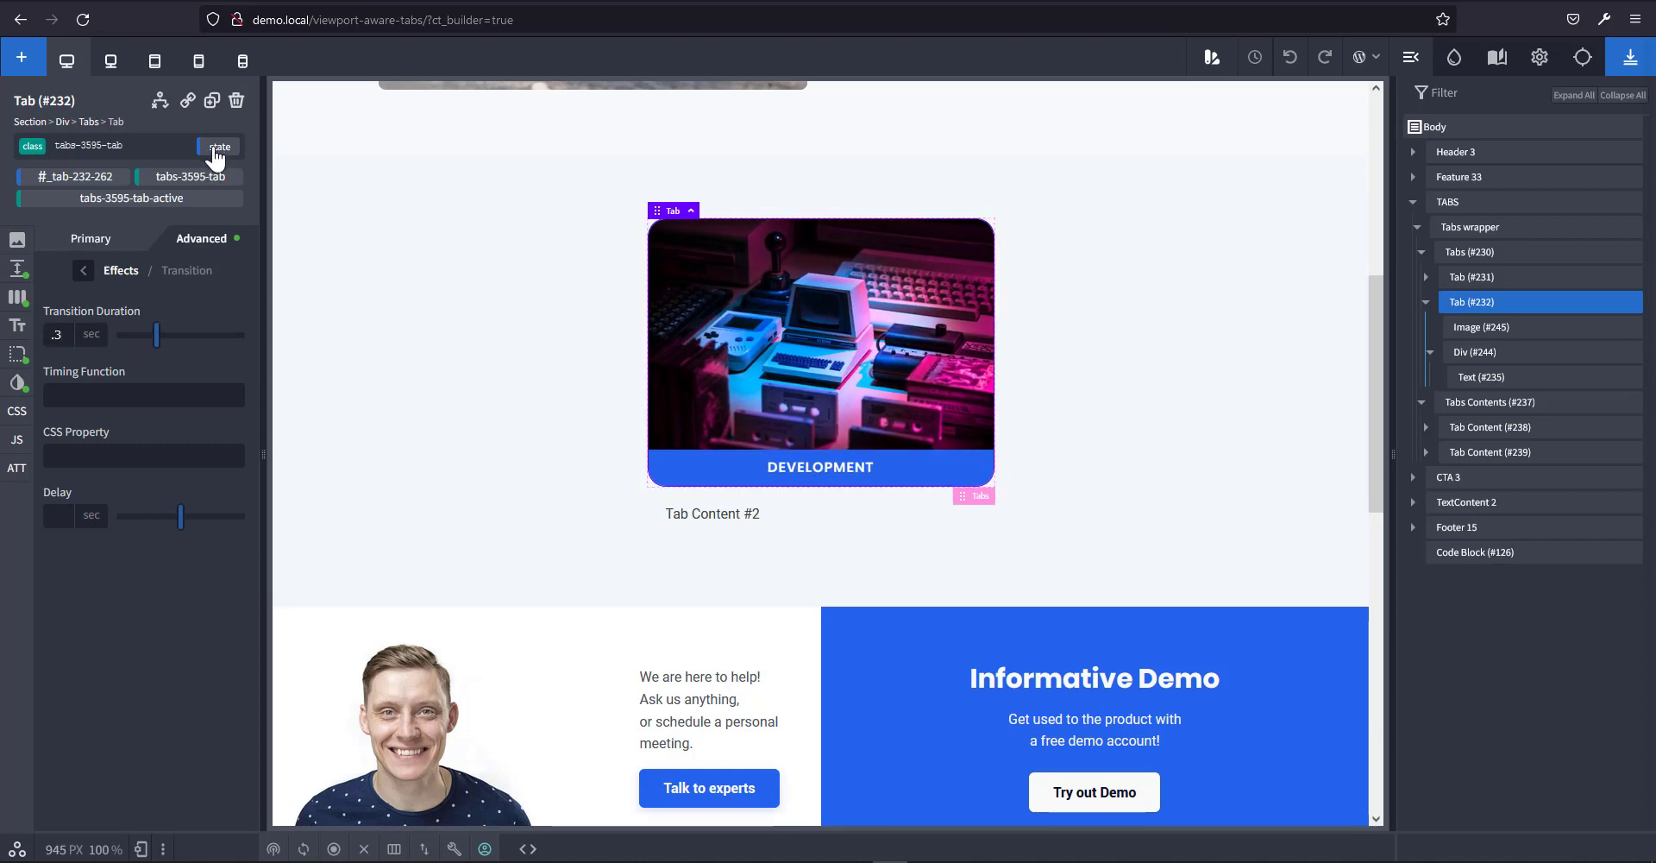
left_click(243, 507)
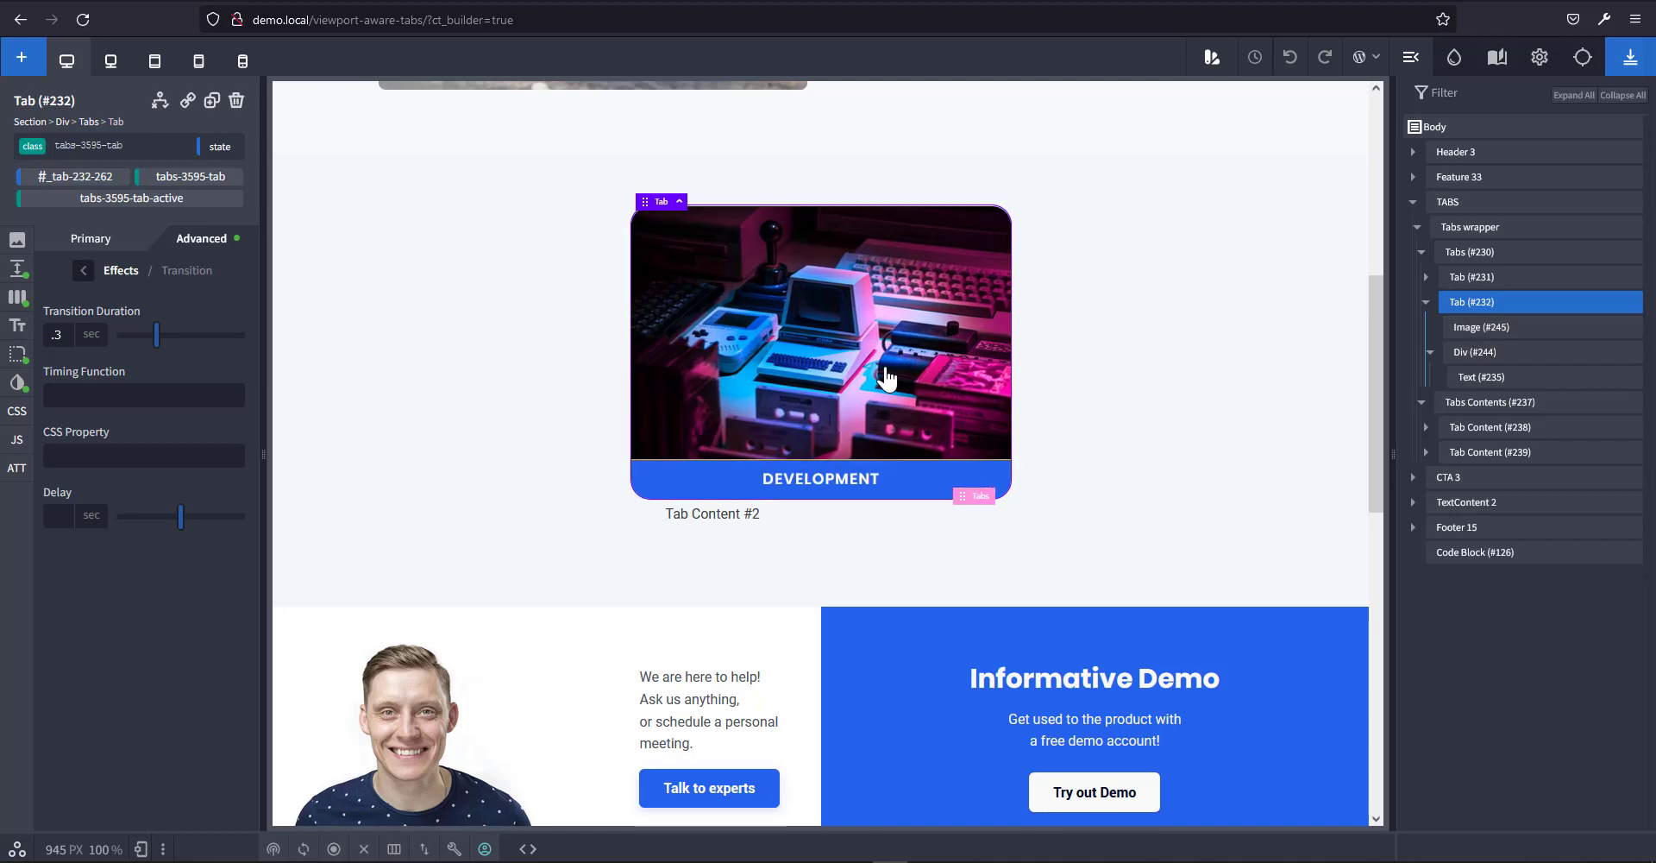
Add a custom state named "hover img" to the tab class.
left_click(221, 148)
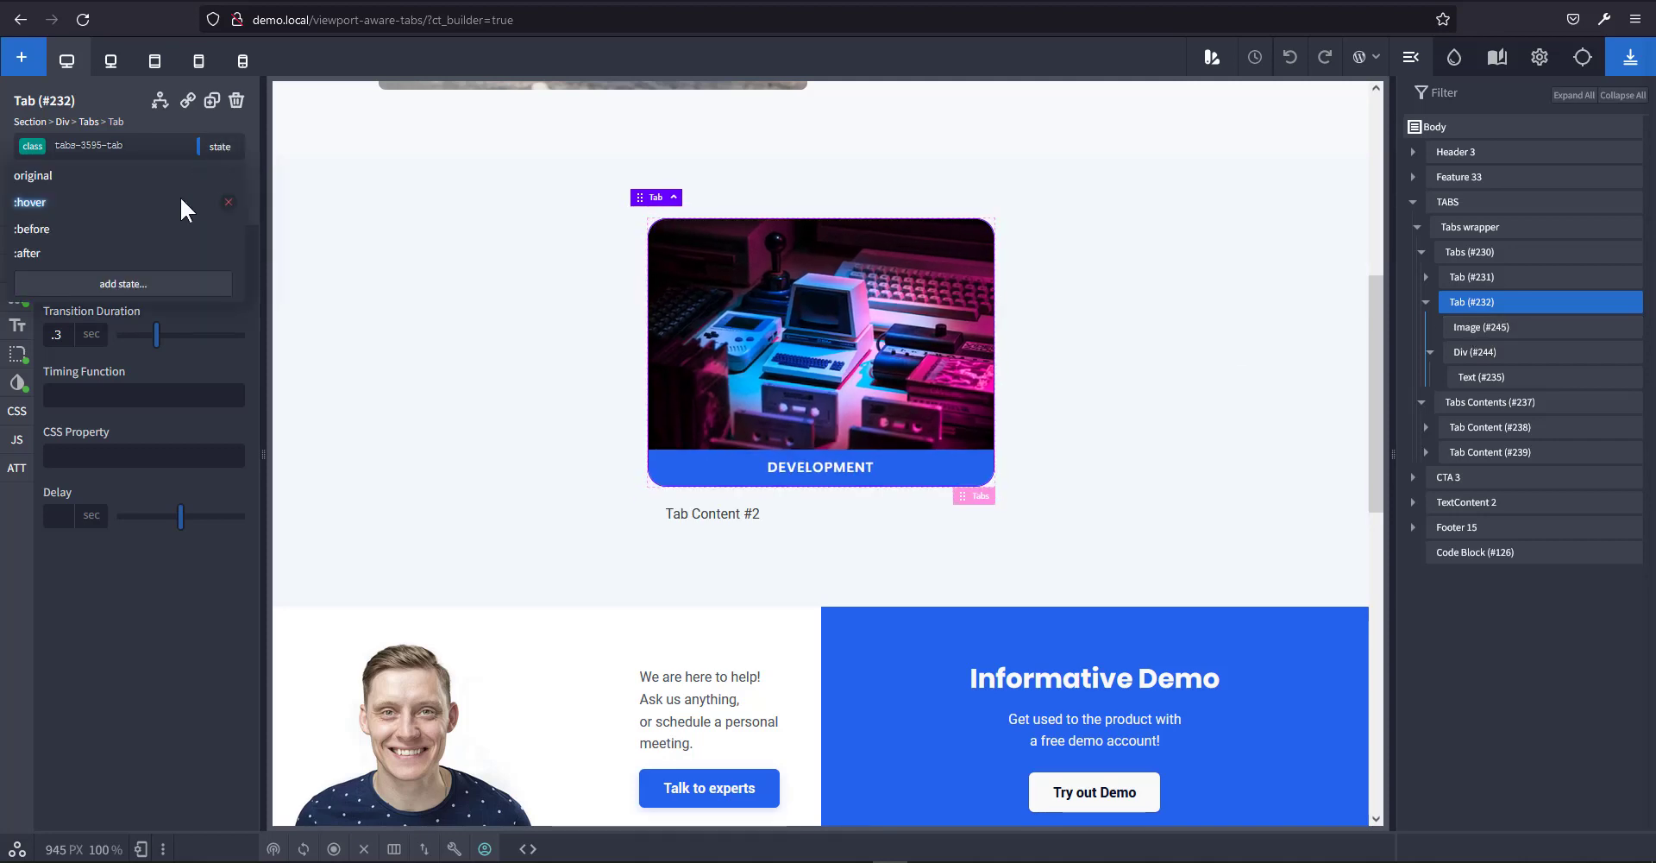
left_click(166, 284)
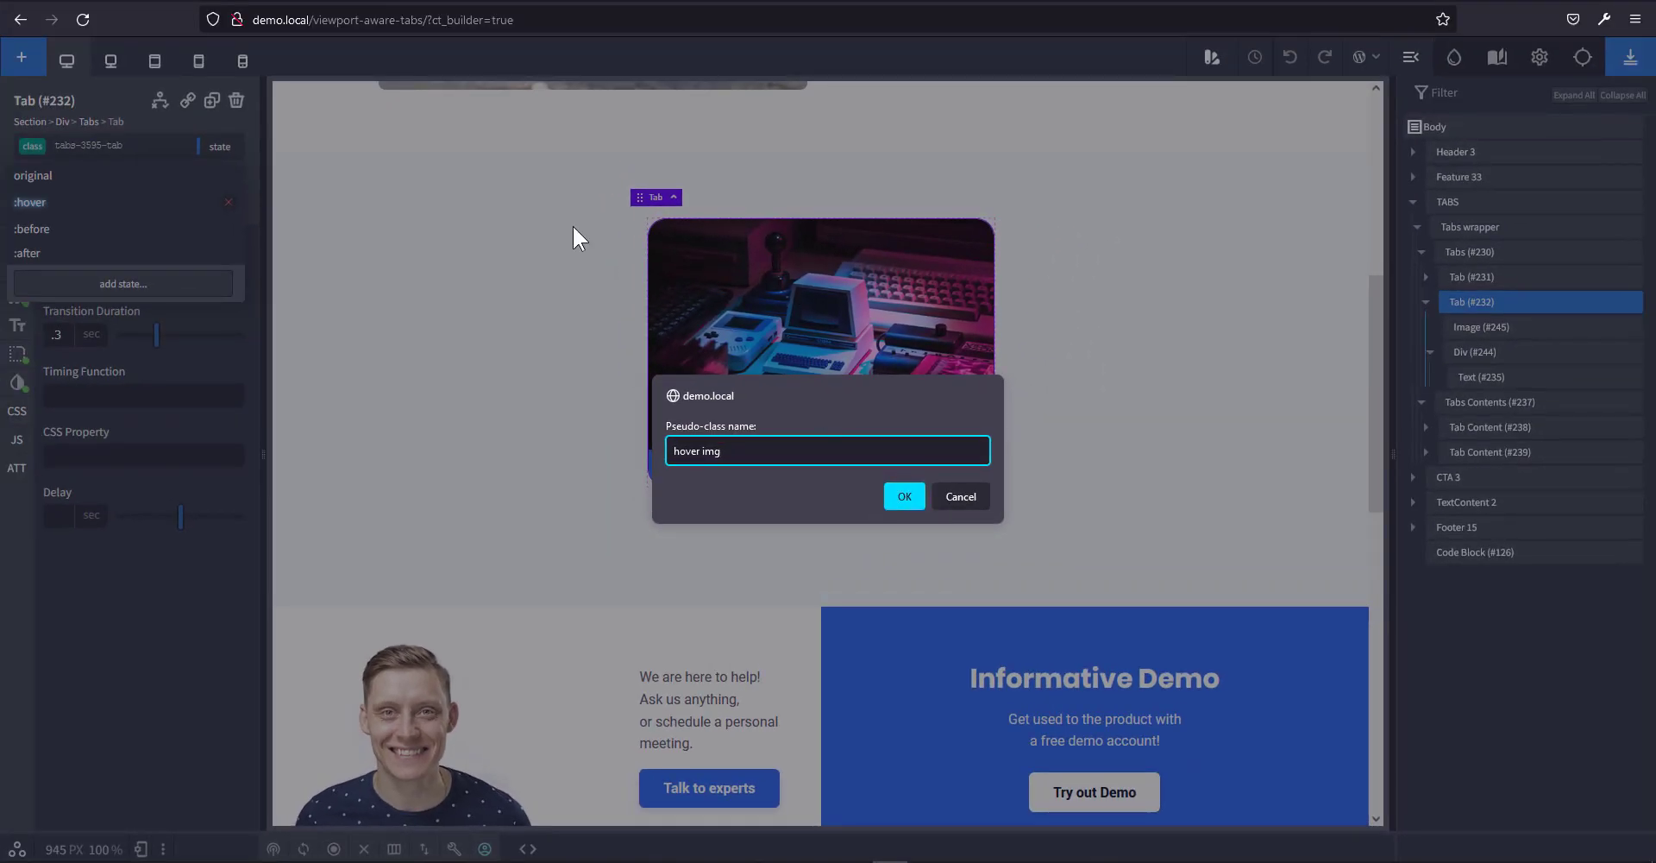
left_click(905, 498)
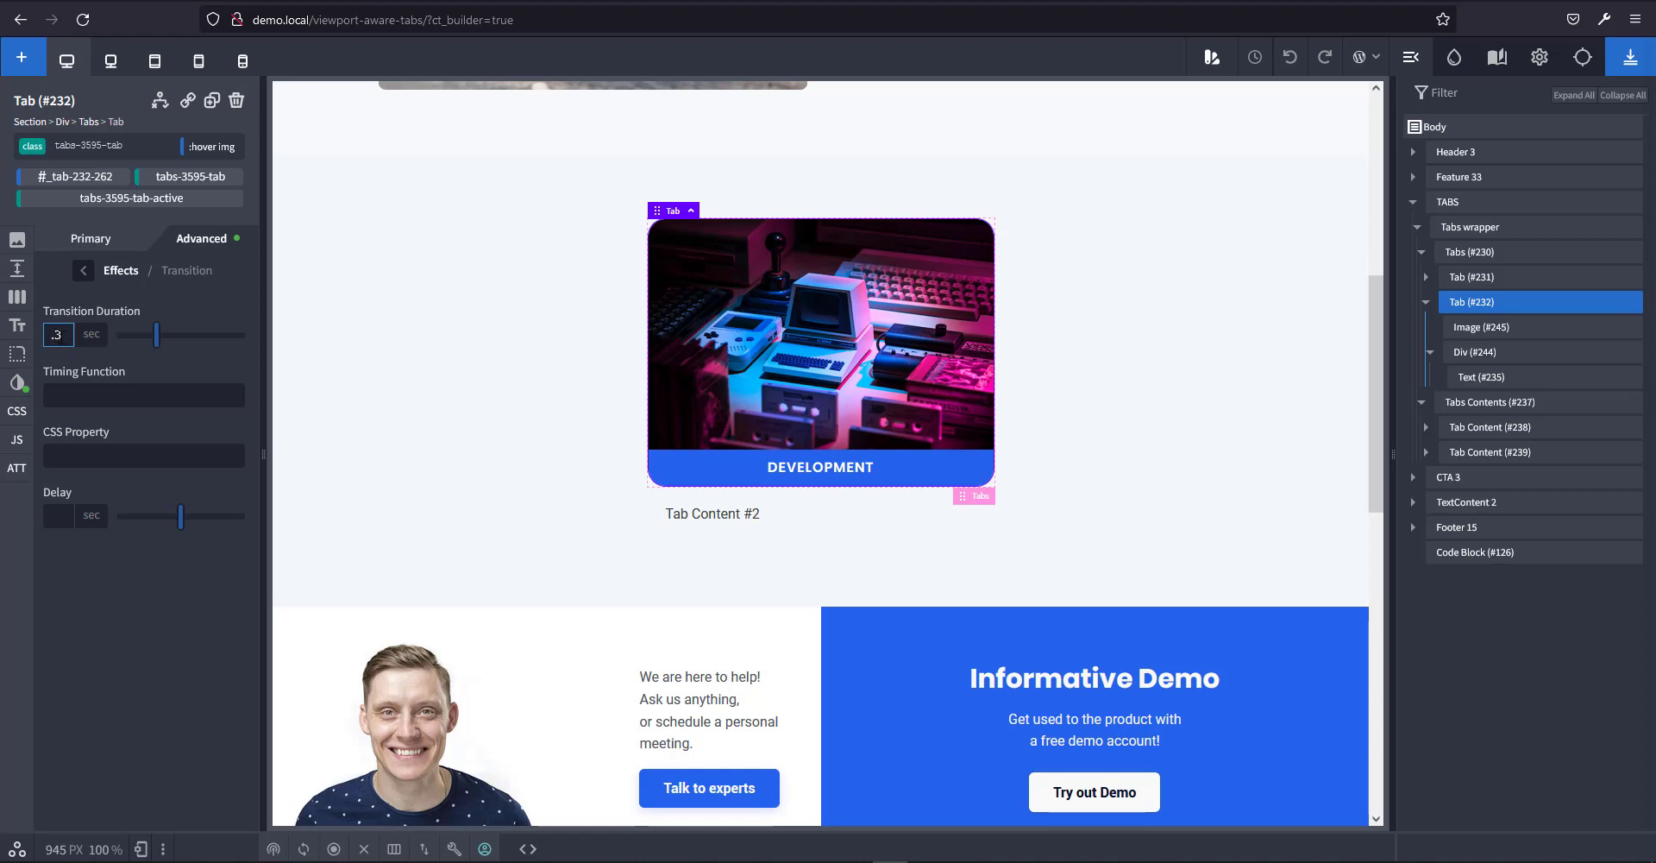
Add a scale transform to the "hover img" state with Scale X and Scale Y at 1.1.
left_click(18, 390)
left_click(110, 565)
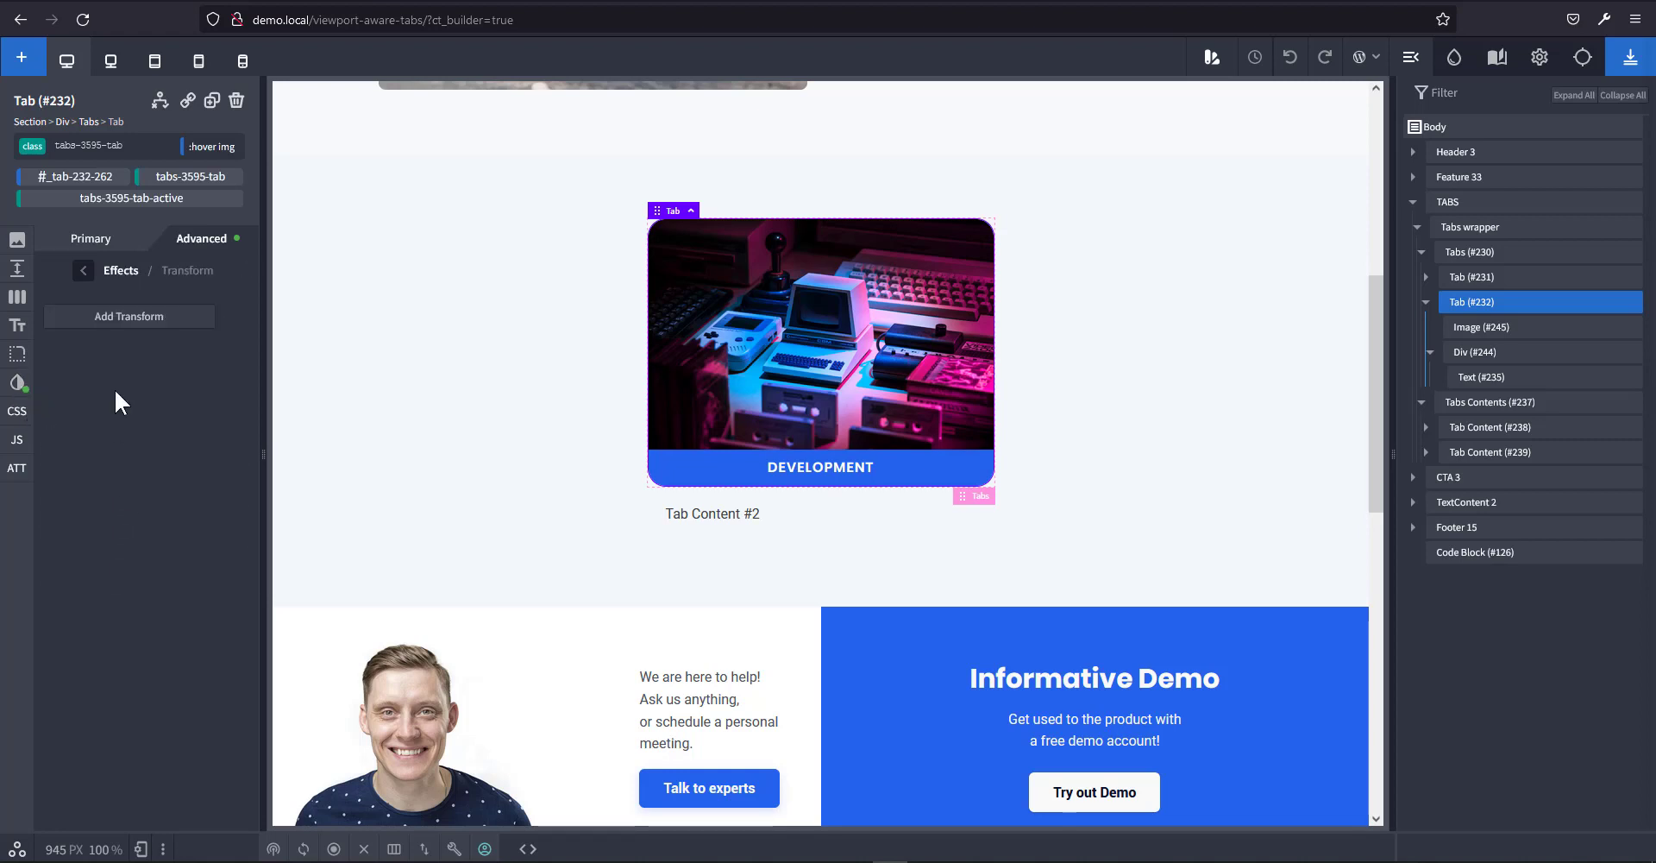
left_click(129, 316)
left_click(115, 391)
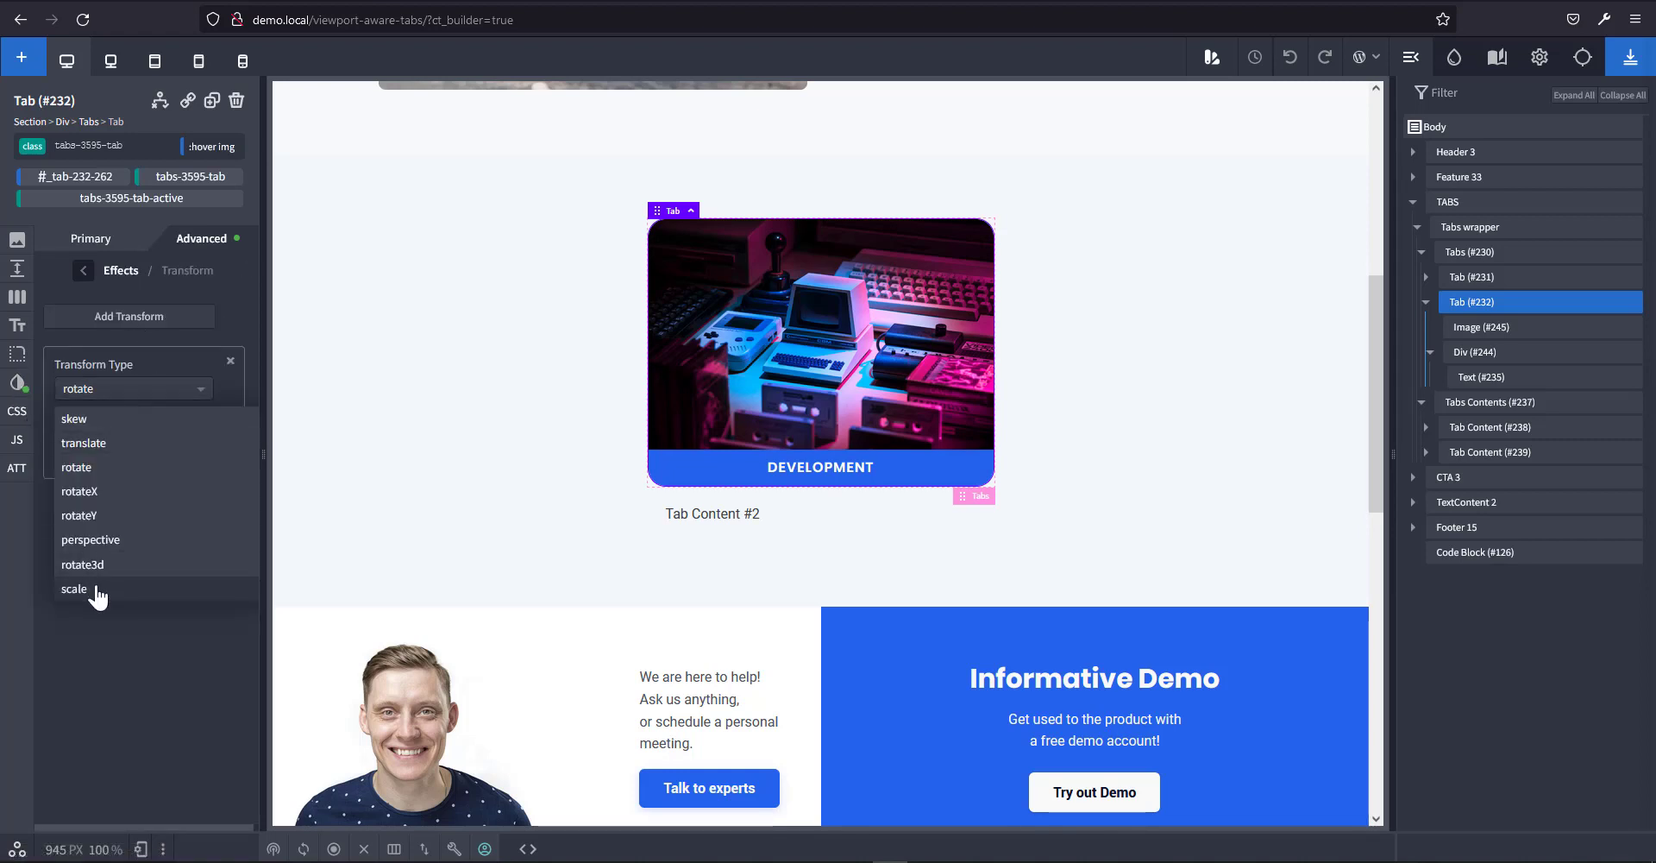
left_click(101, 586)
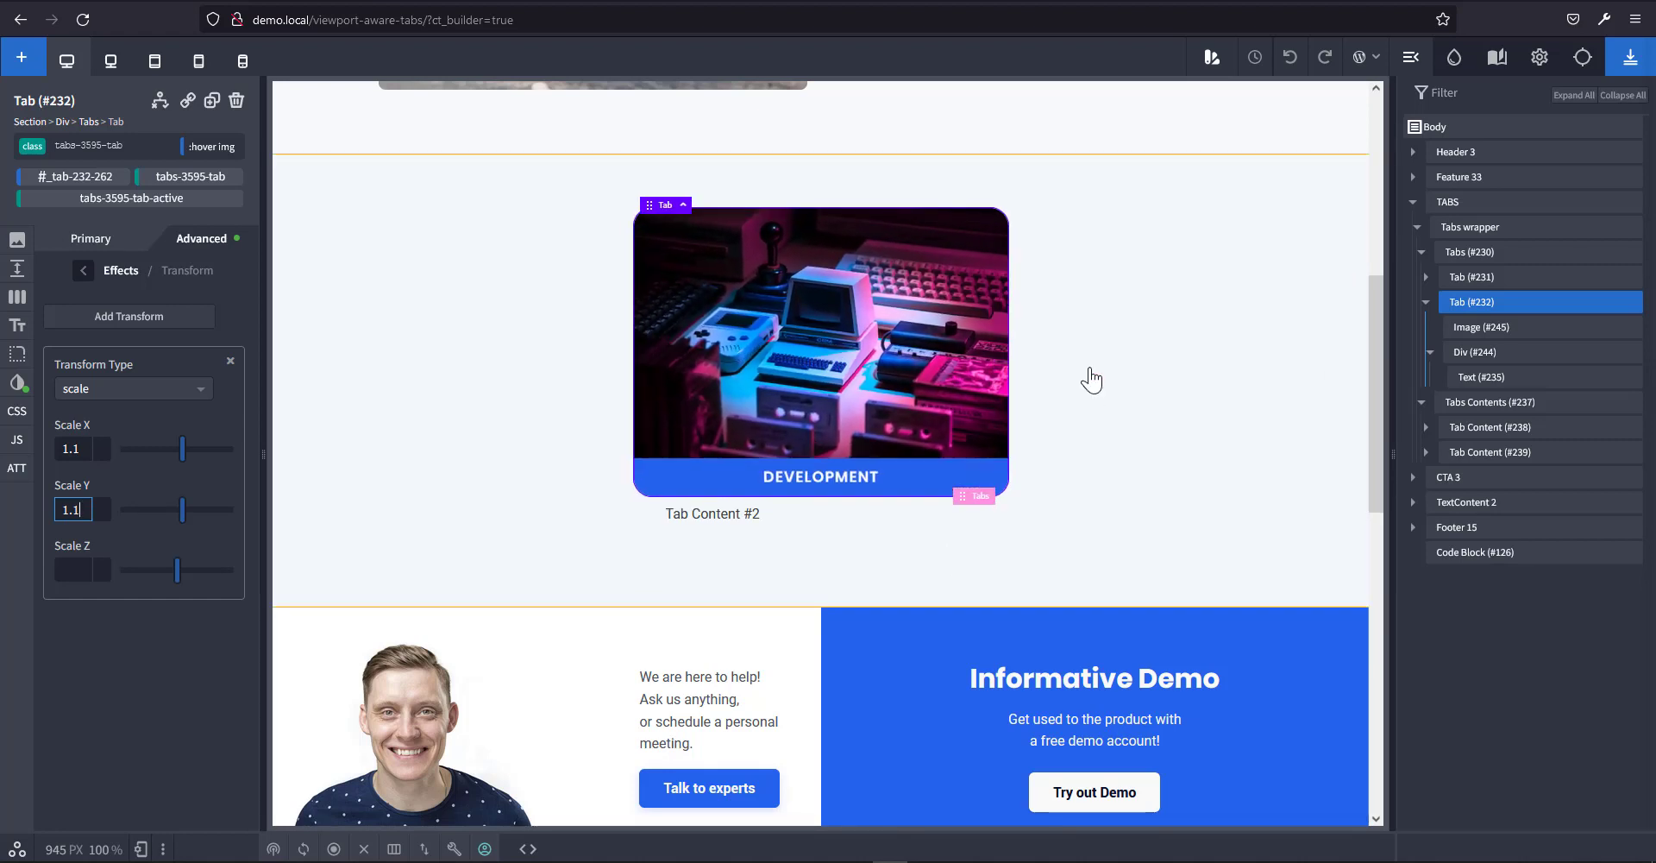
Set the transition duration of the tab card's image to 1 second.
left_click(1500, 333)
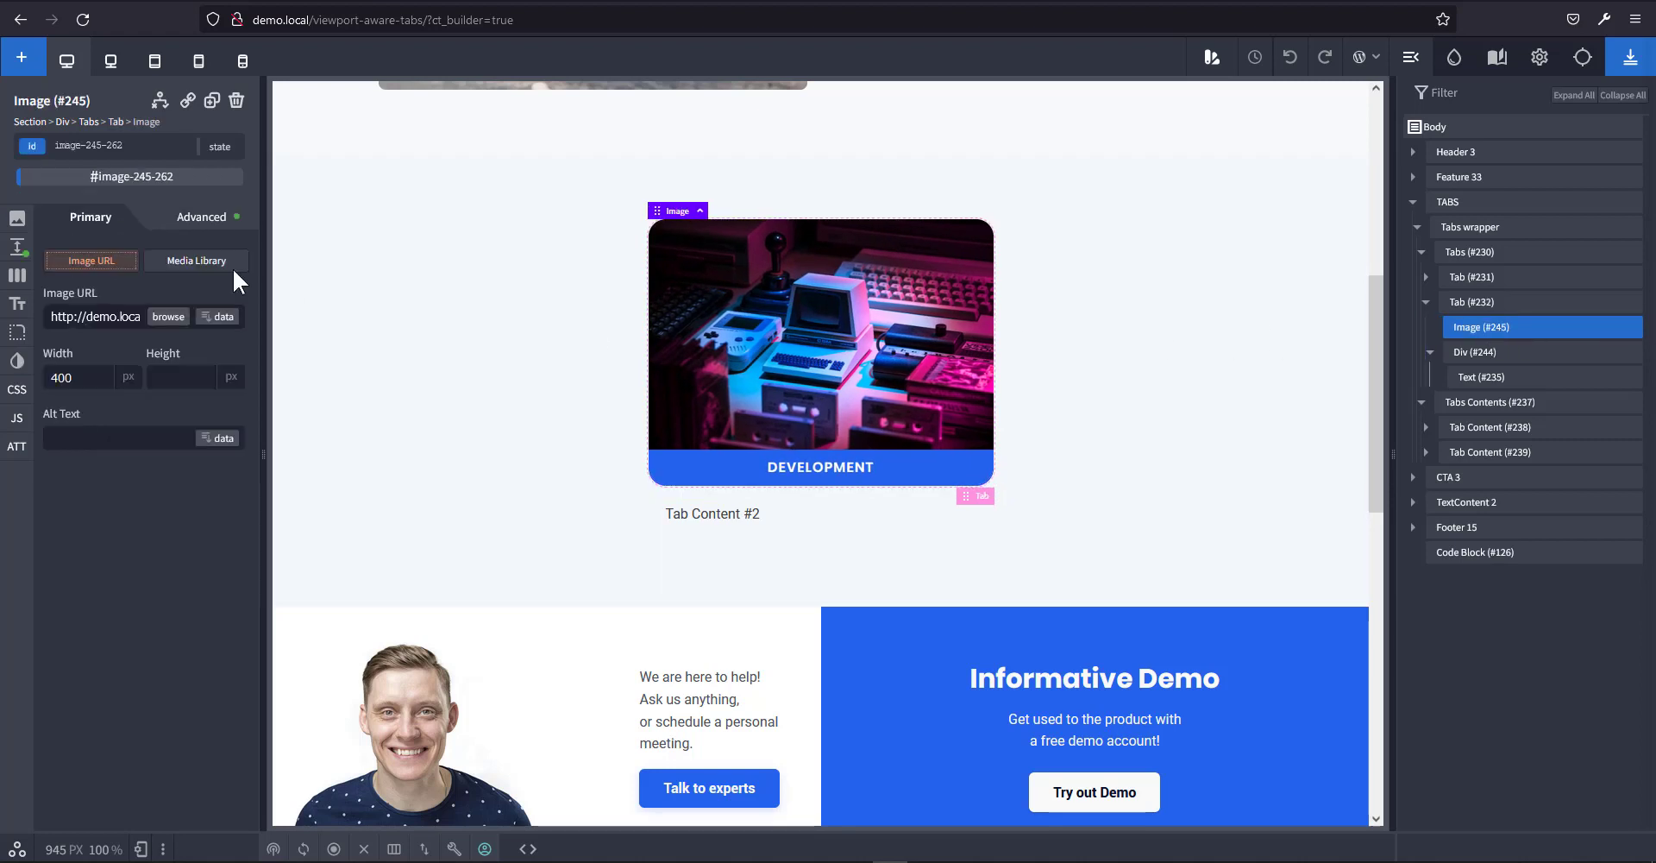
left_click(18, 361)
left_click(153, 395)
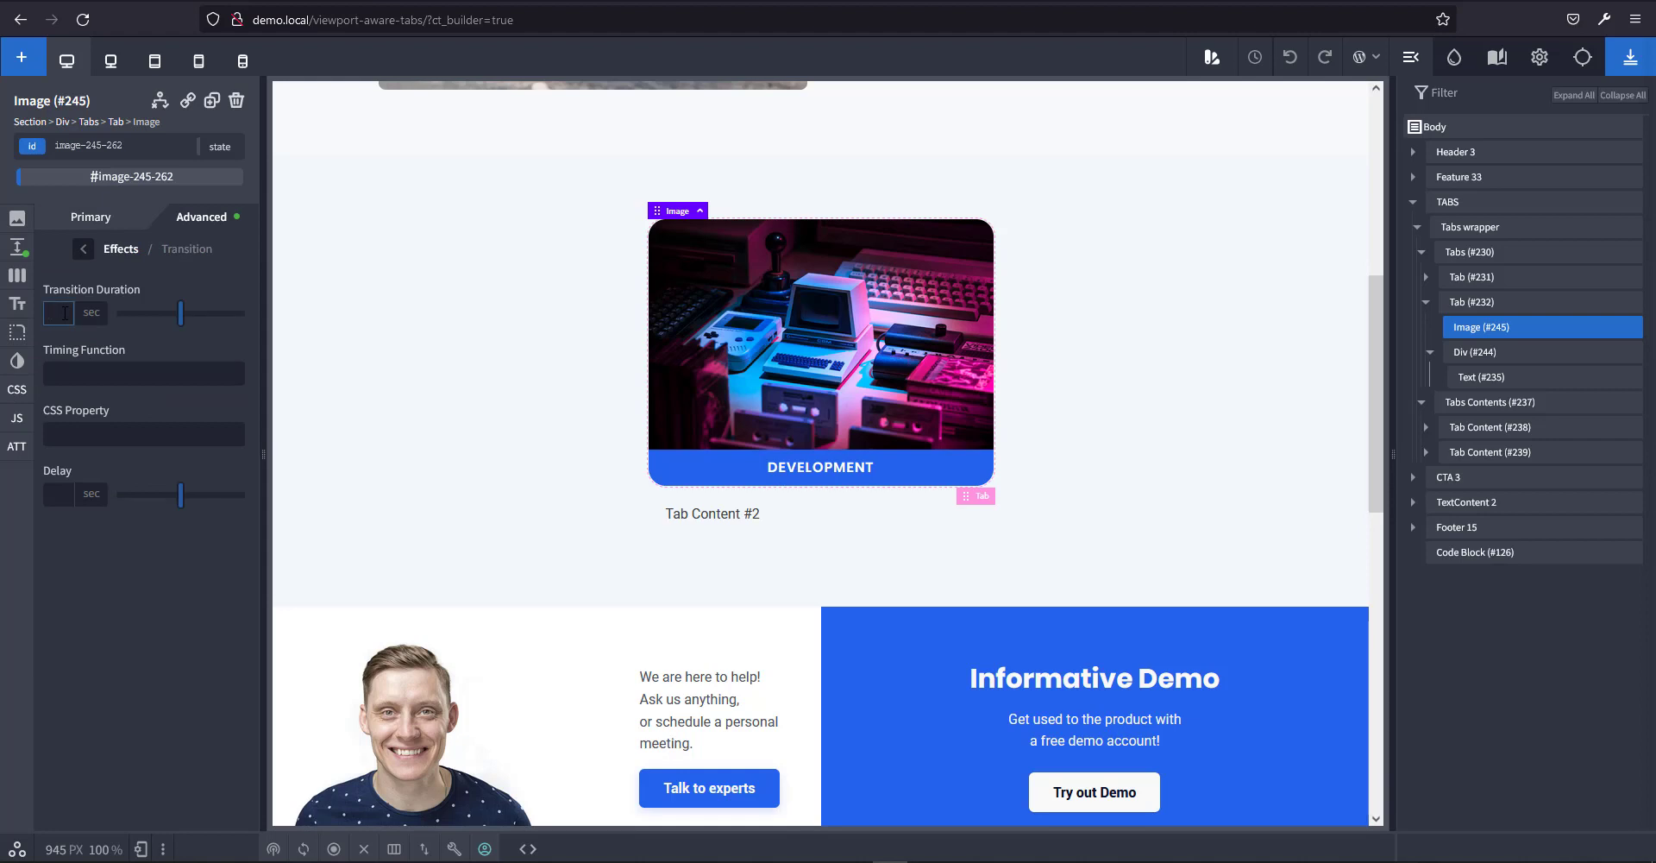
type(".3")
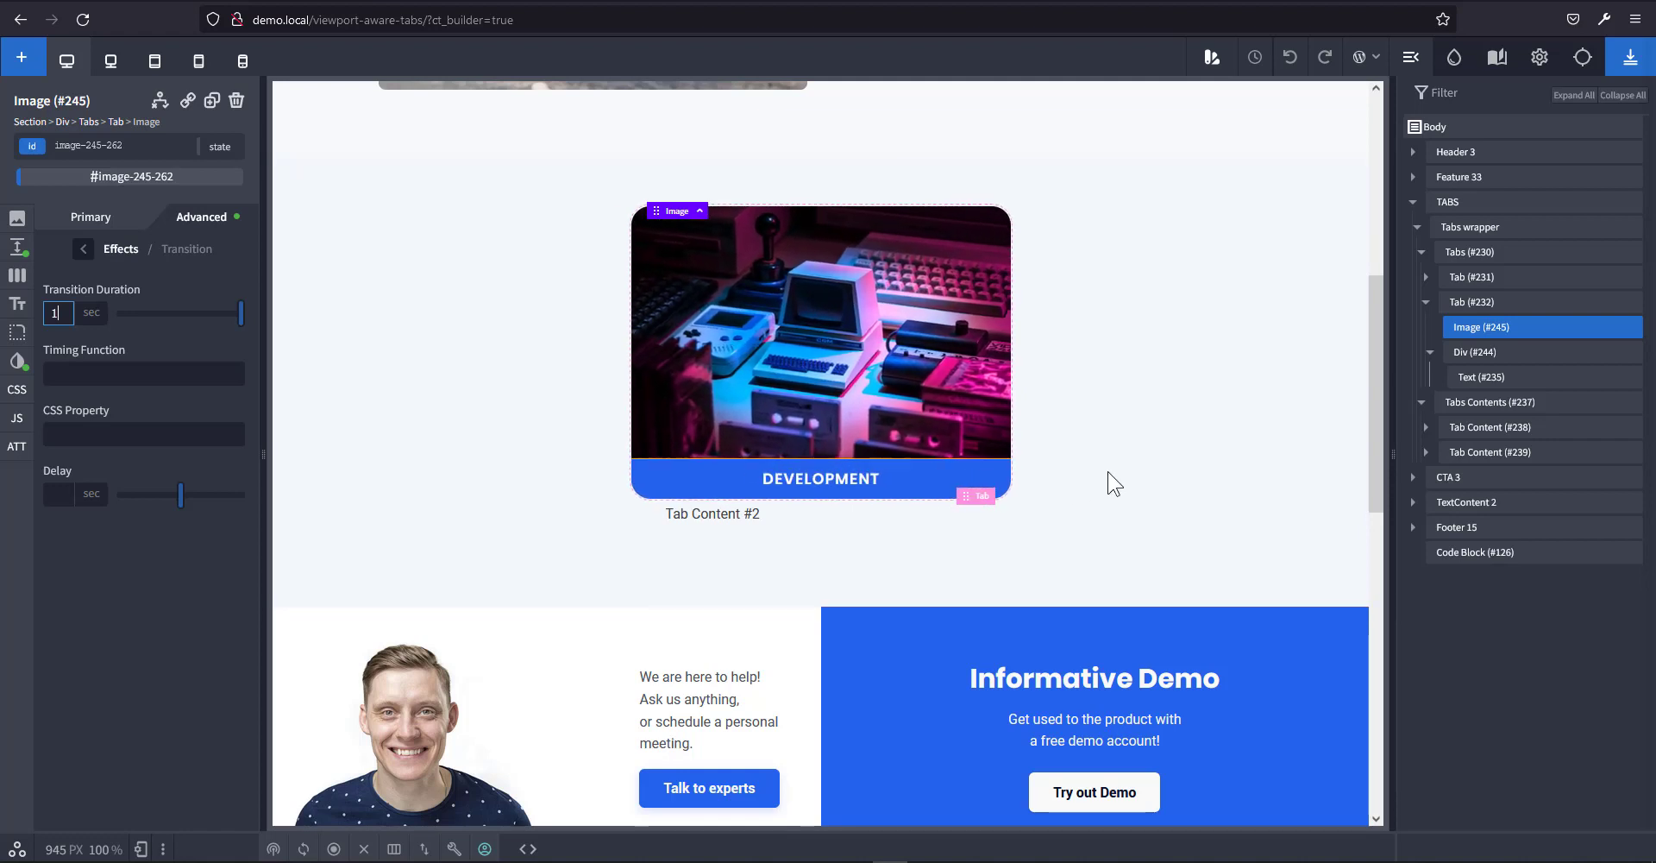
Add a custom state named "hover .tab_text" to the tab class and set its letter spacing to 4 px.
left_click(857, 477)
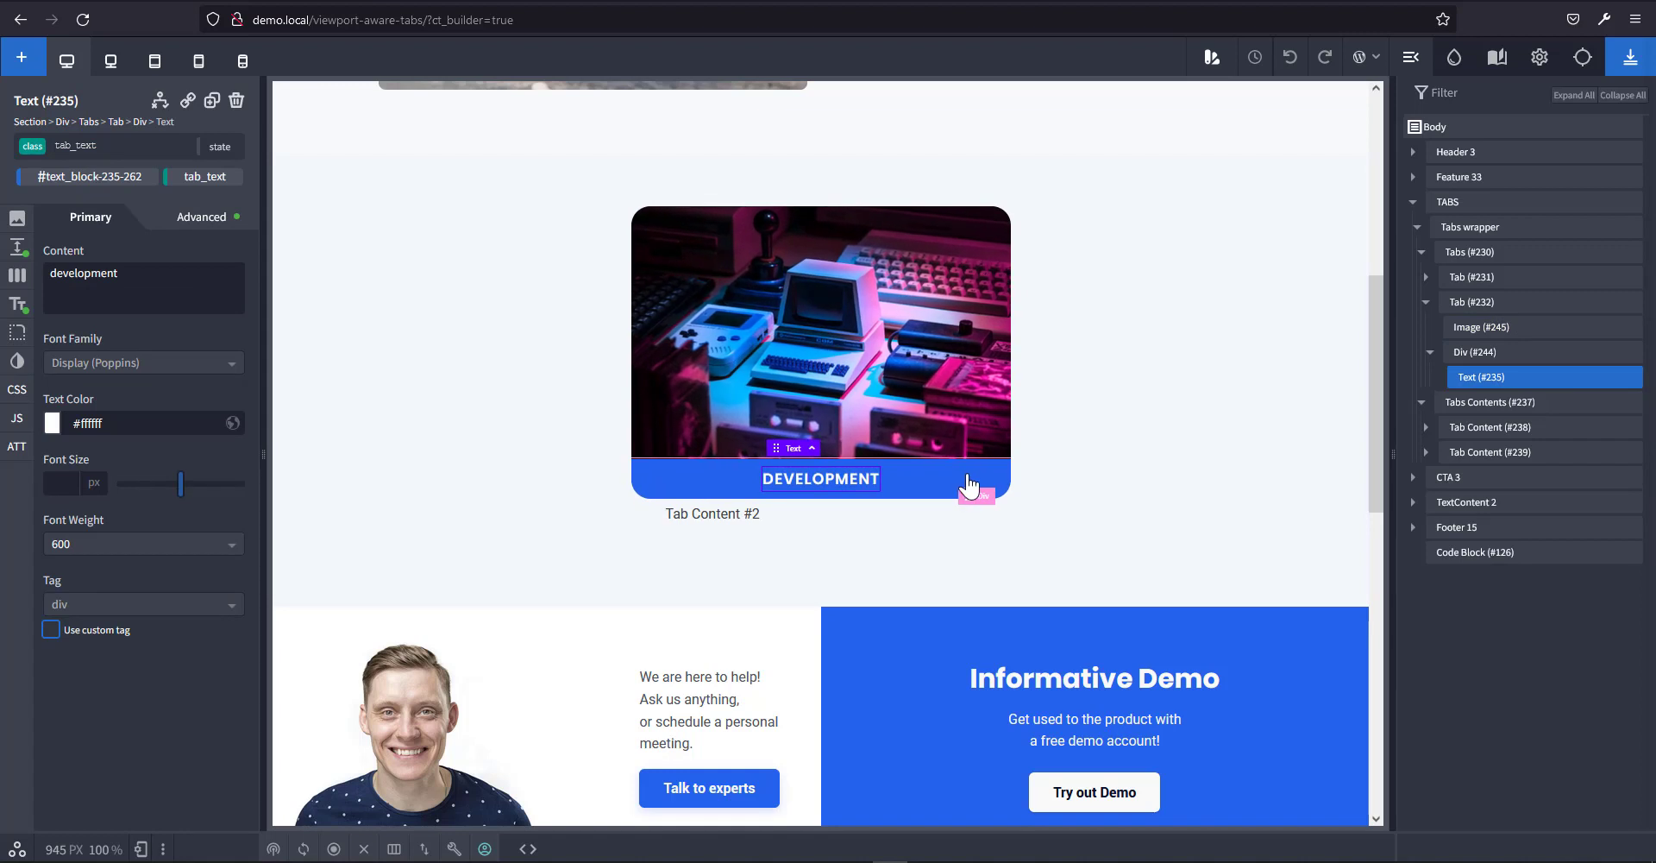
left_click(968, 484)
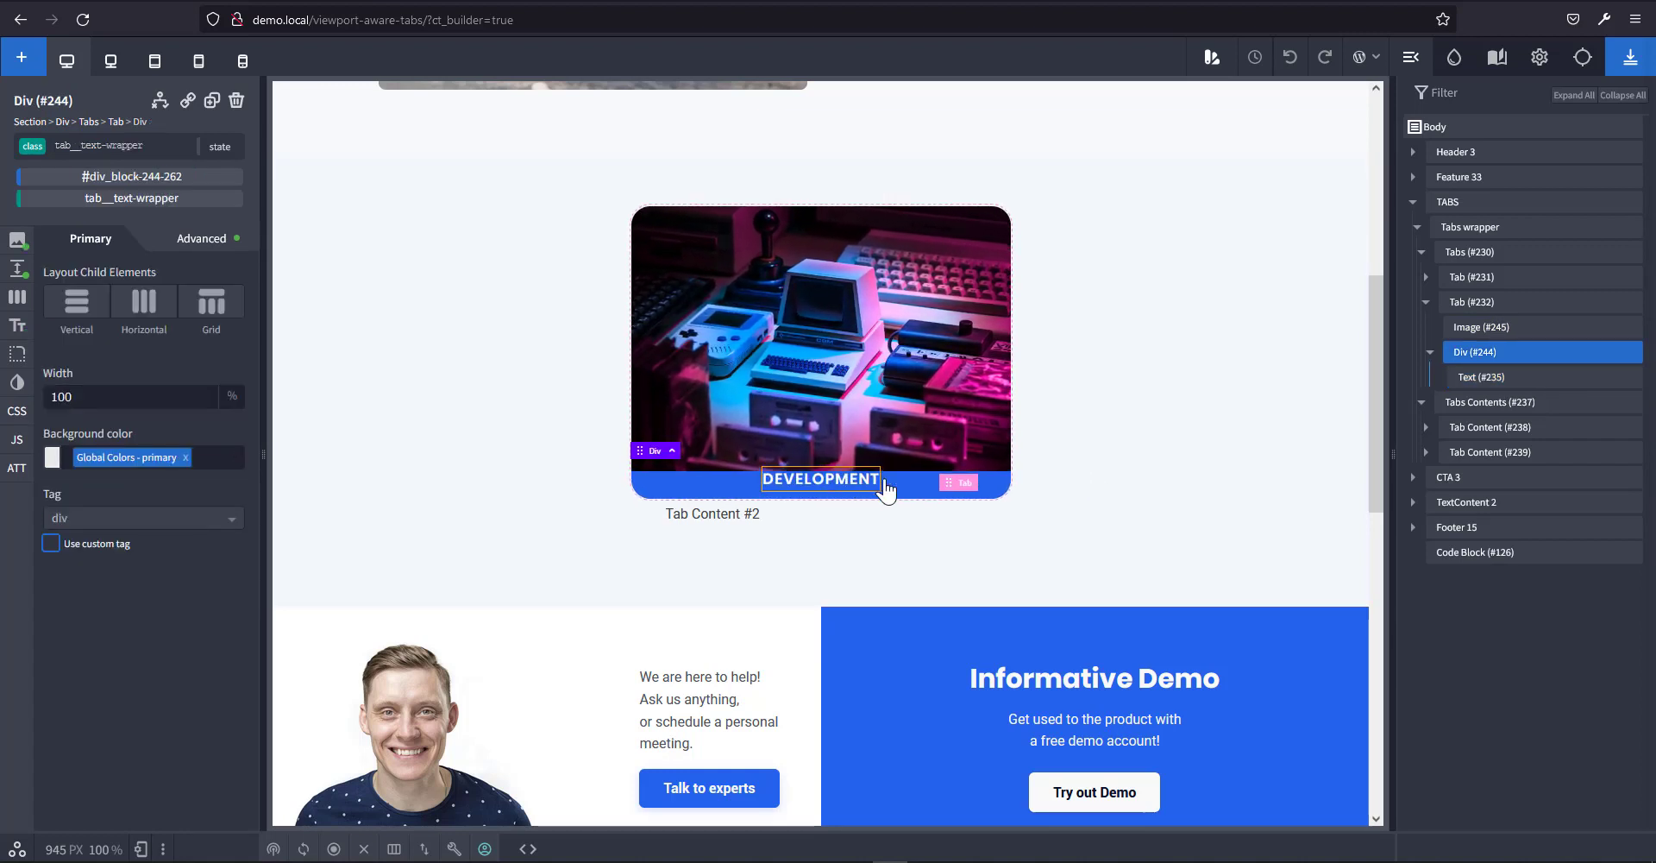
left_click(1506, 304)
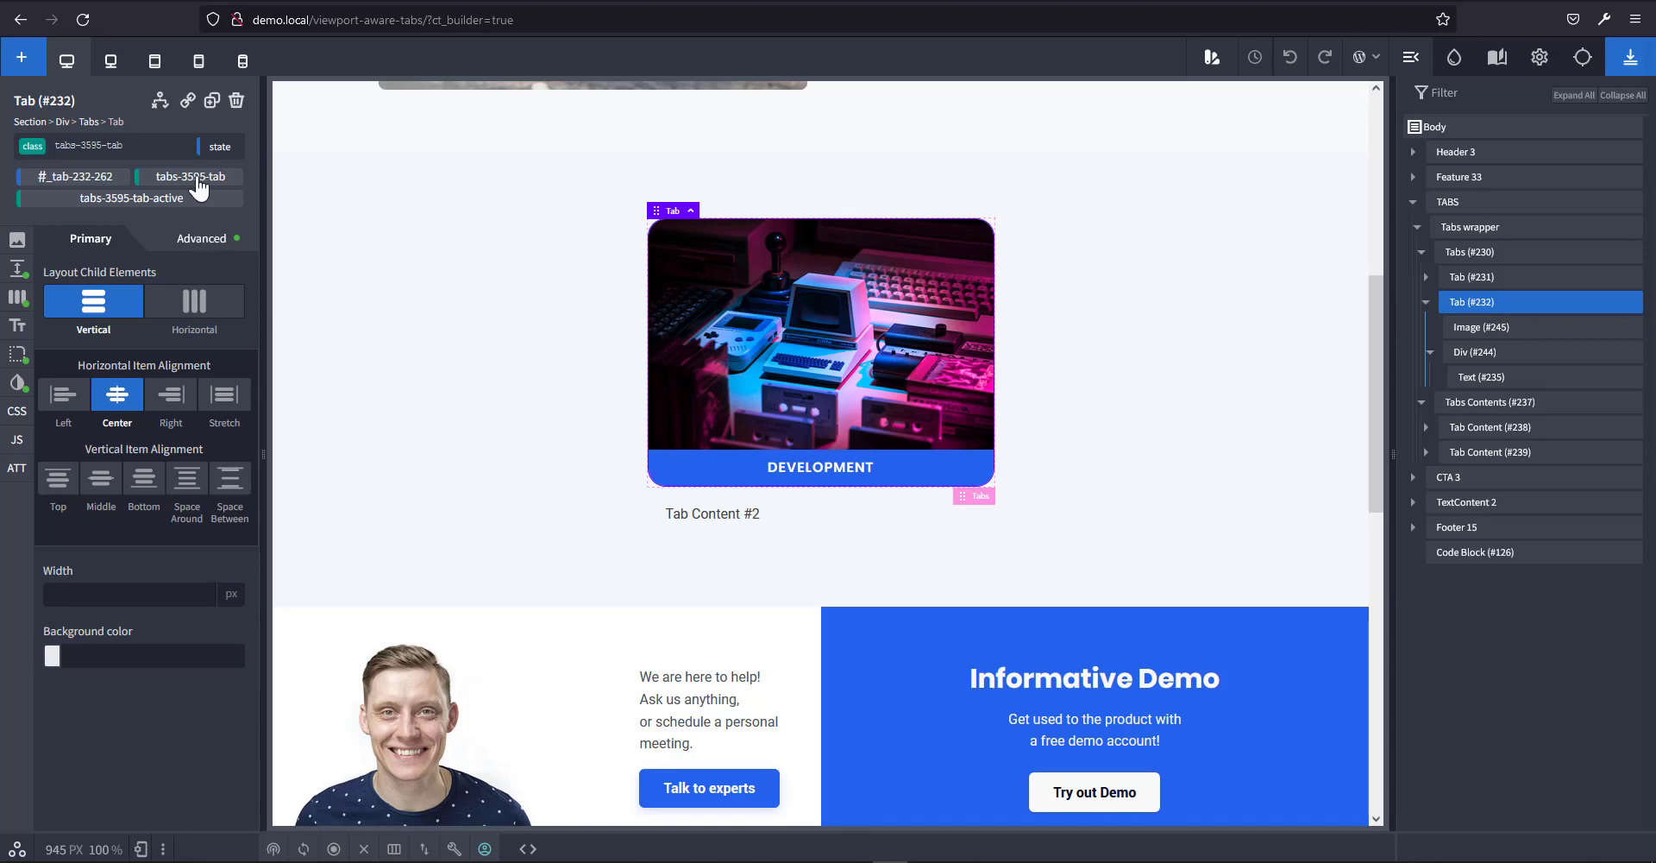
left_click(220, 148)
left_click(138, 316)
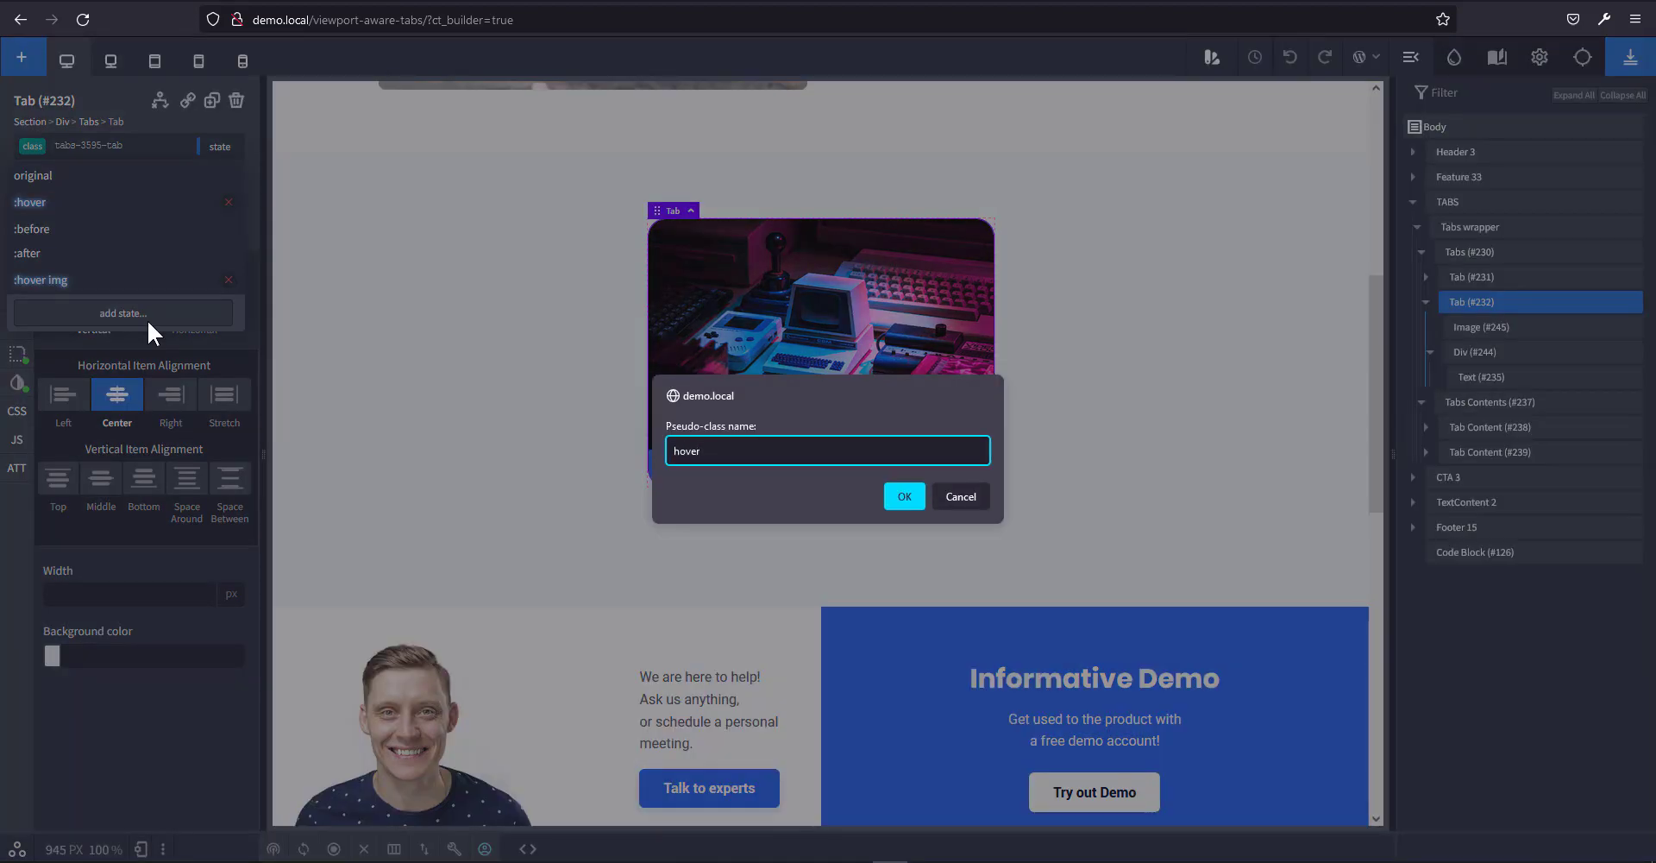
type("hover .tab_text")
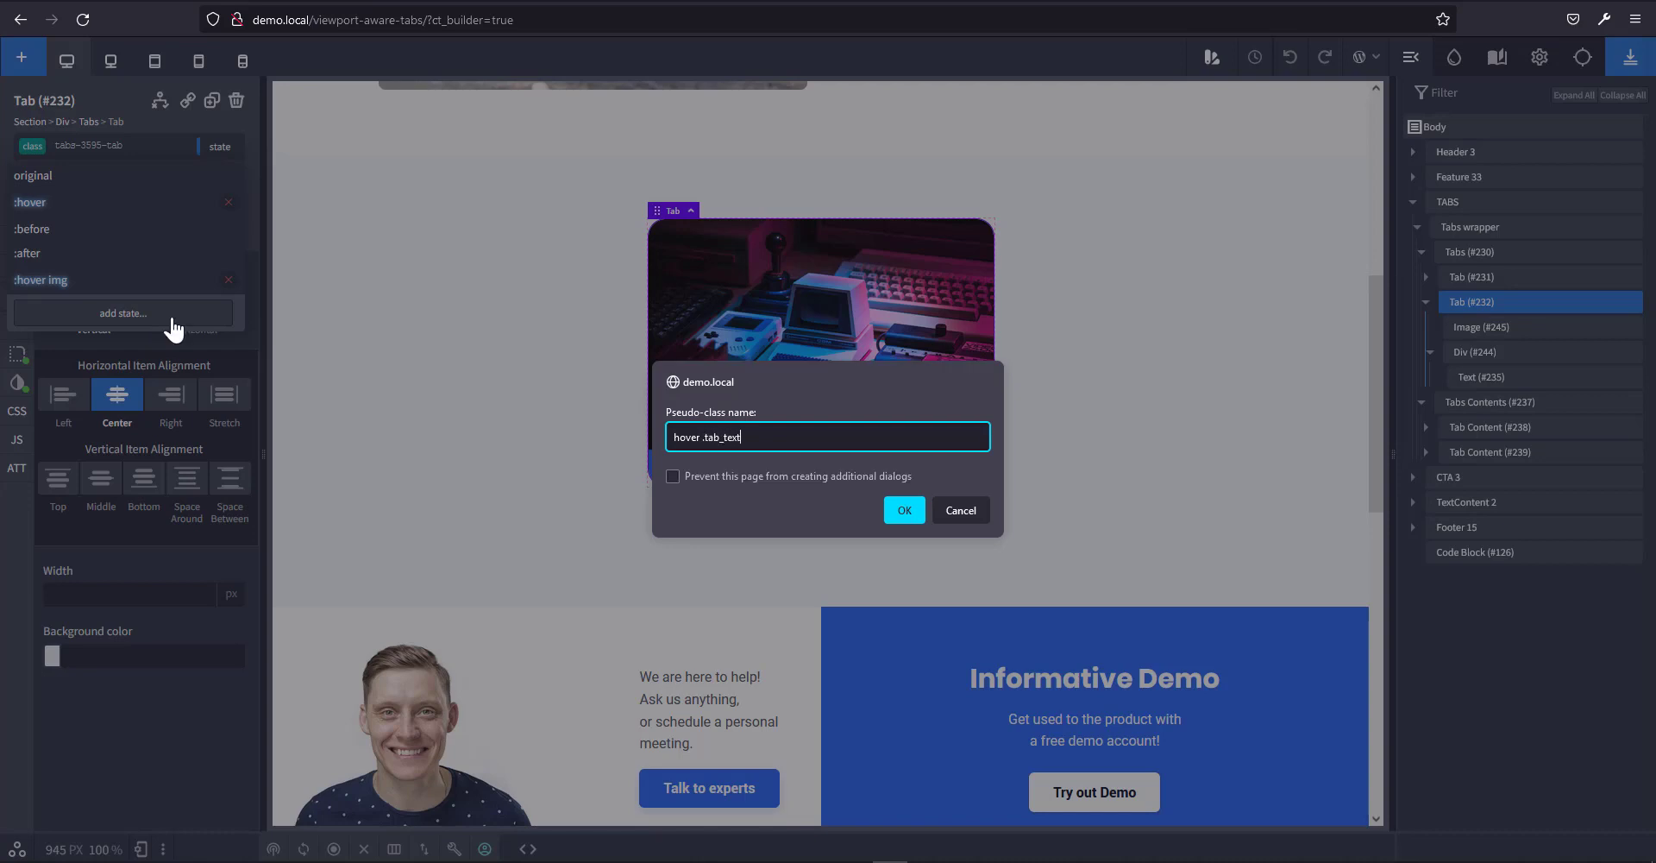
key("Return")
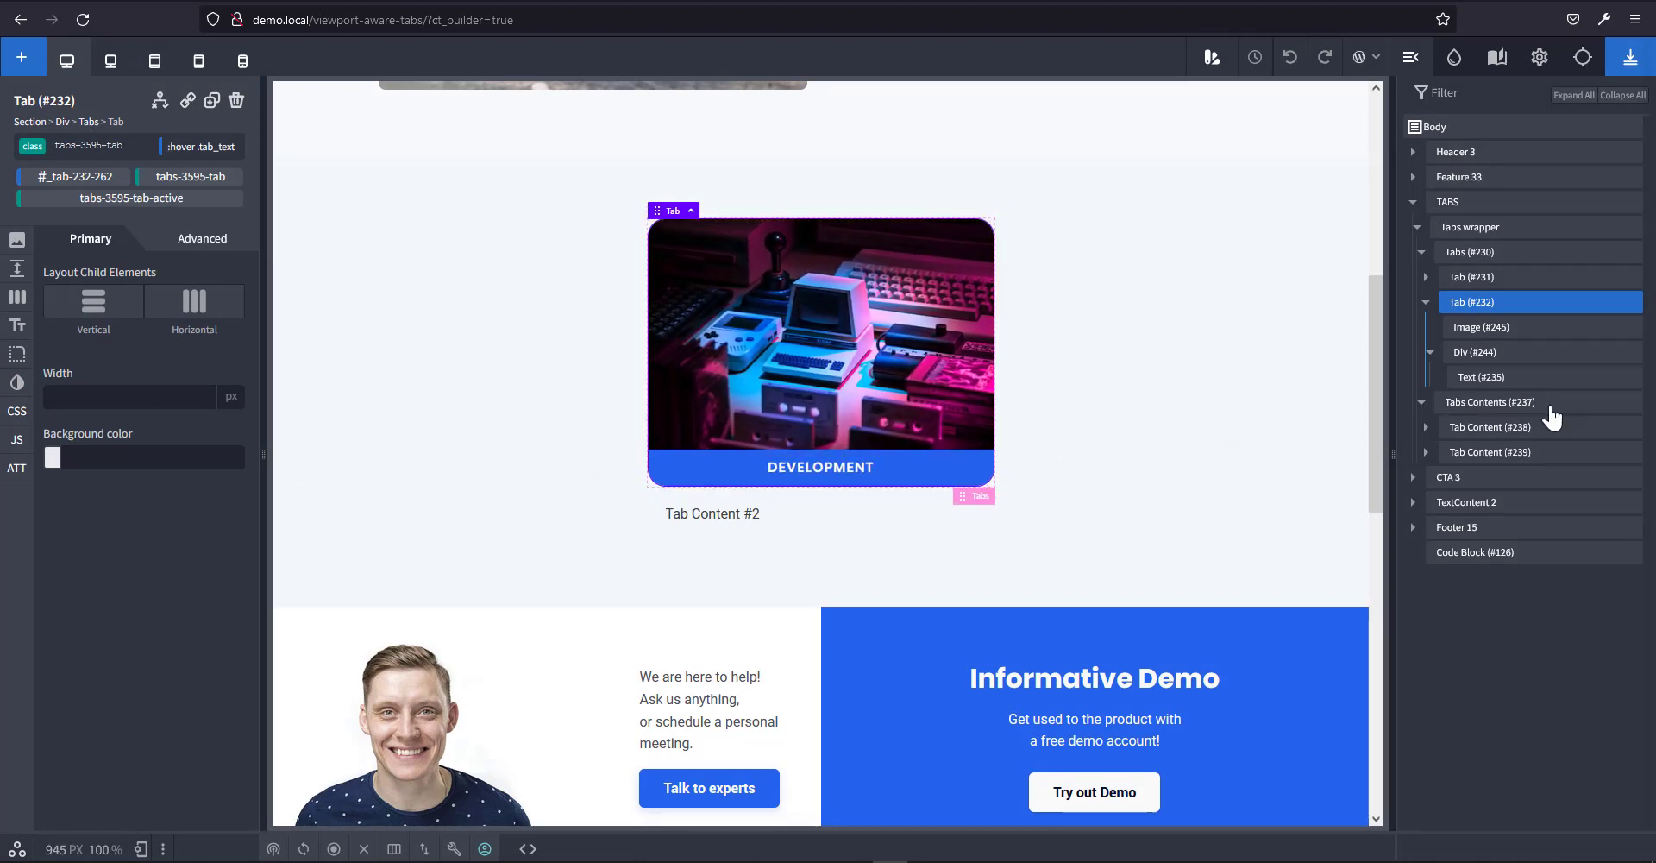
left_click(17, 326)
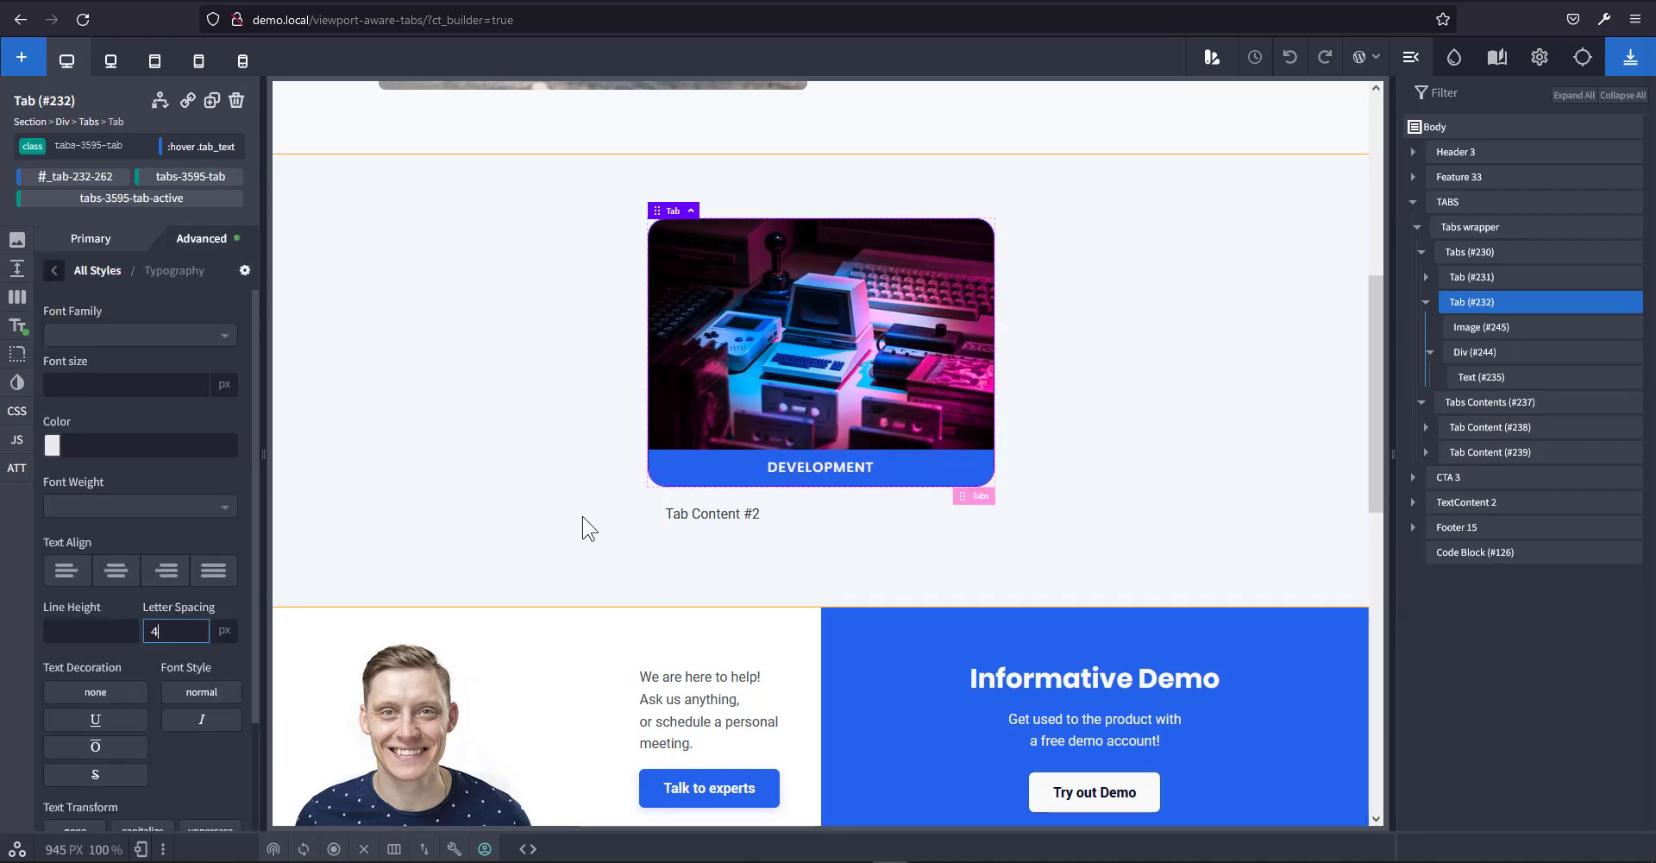
Set the tab text class's transition duration to .4 seconds, save, and check the tab section on the live page.
left_click(1481, 377)
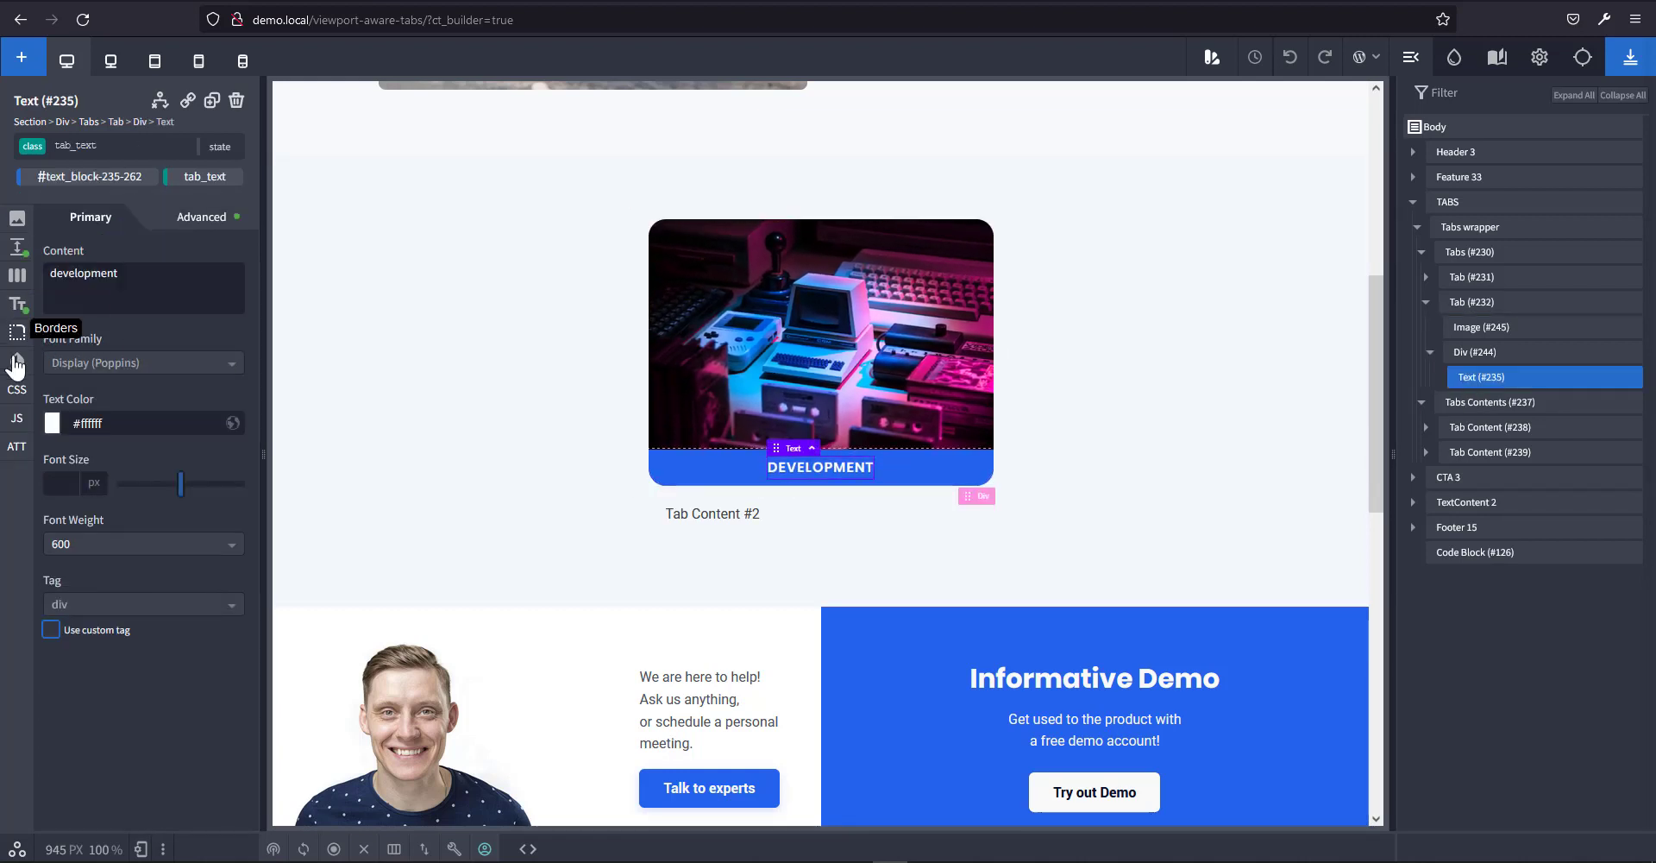
left_click(17, 360)
left_click(181, 390)
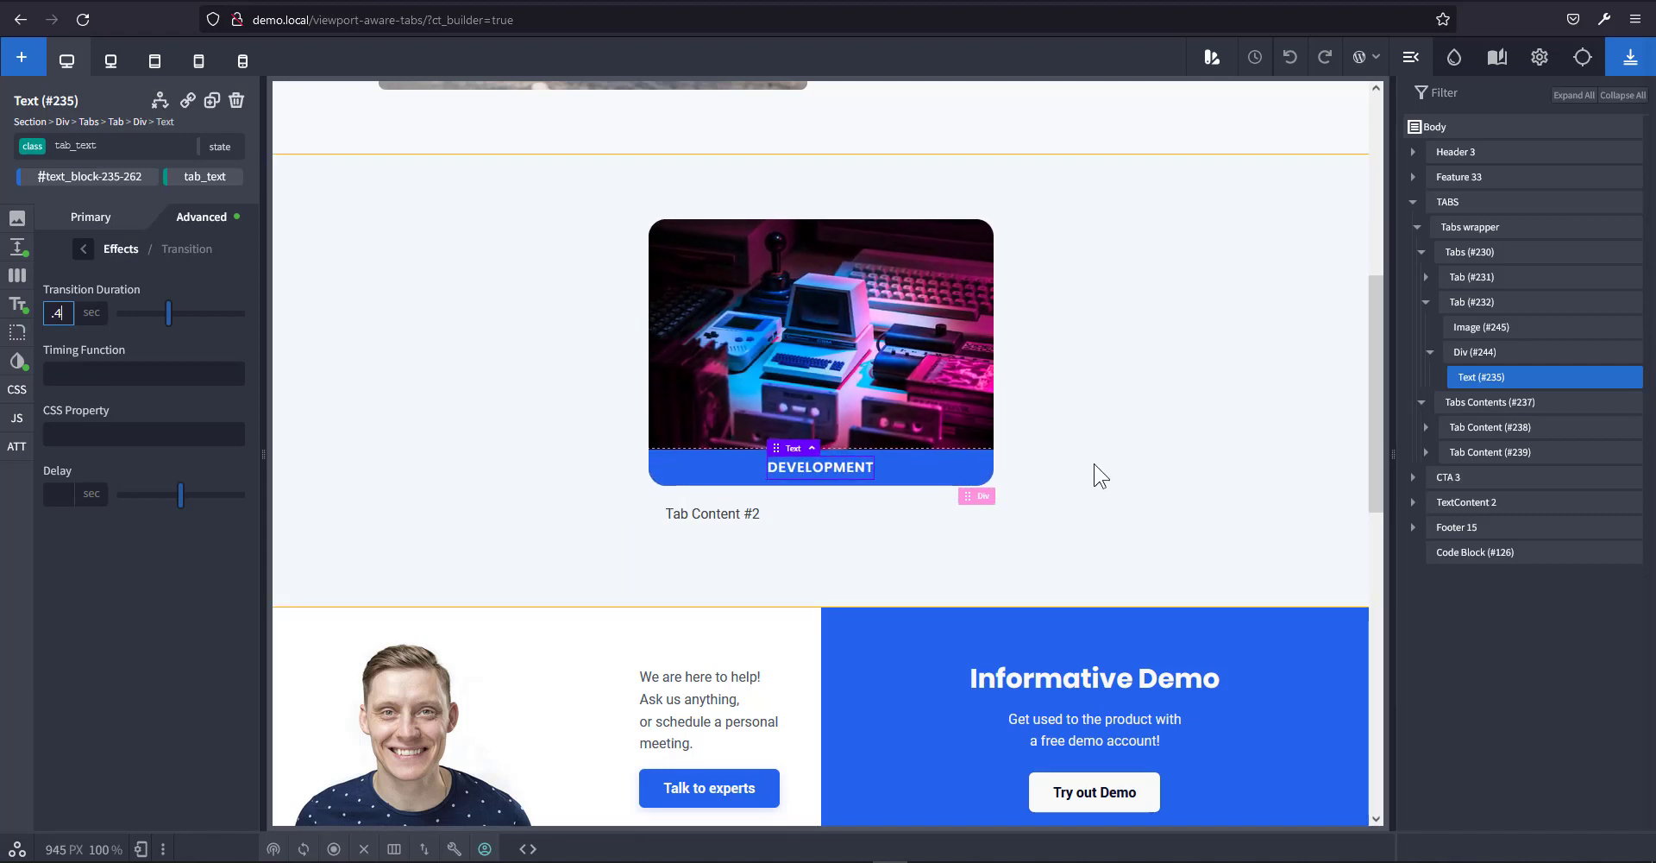
left_click(1630, 61)
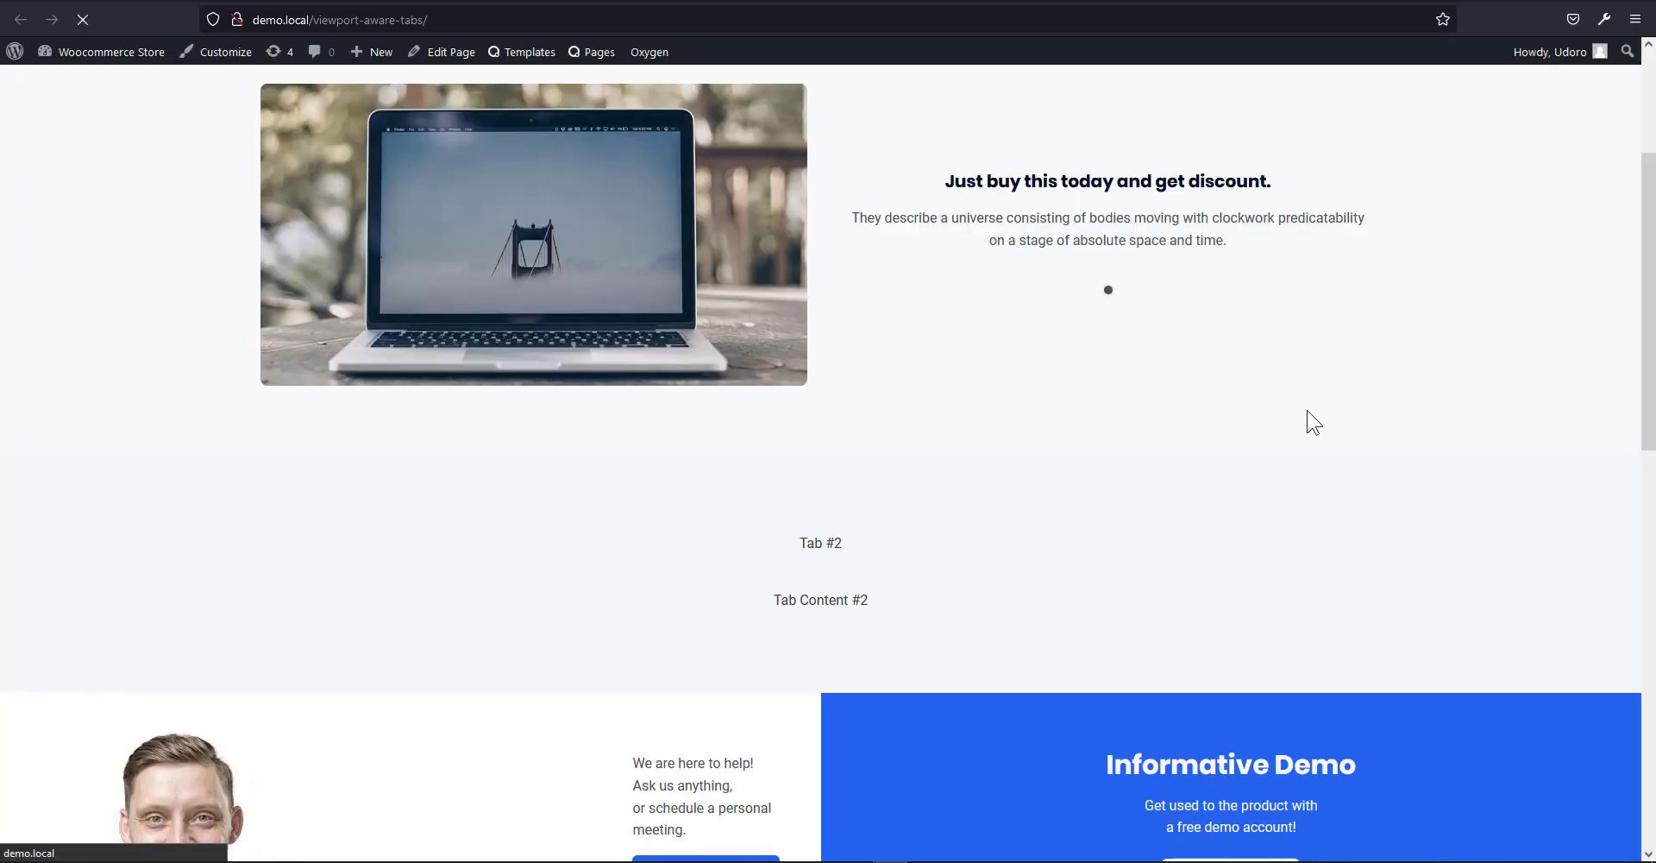
scroll(1275, 403, "down", 3)
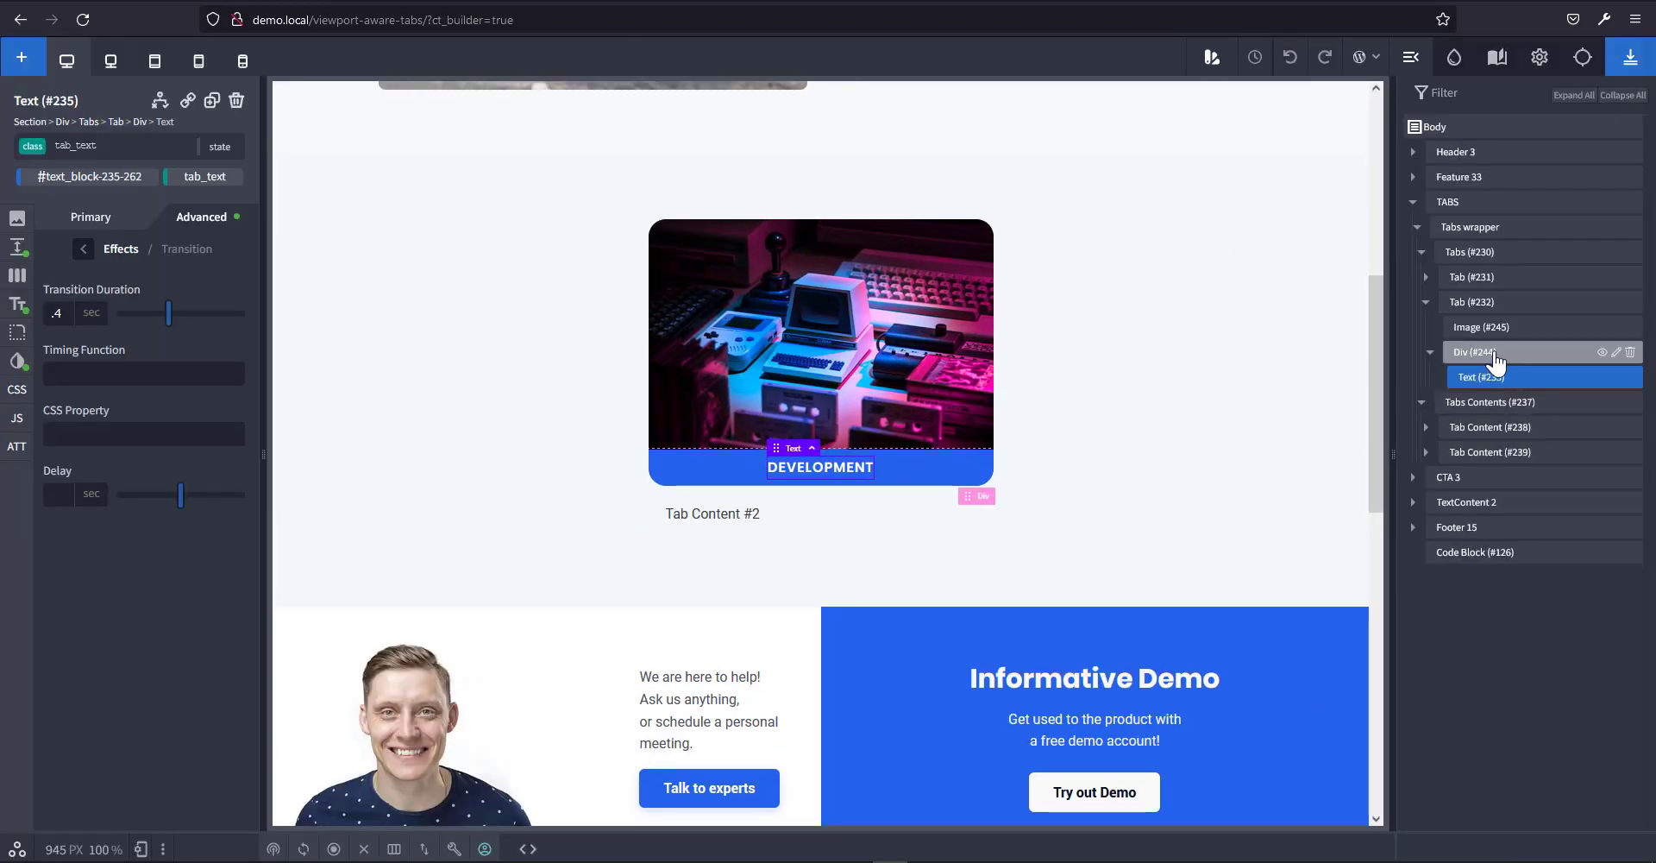
left_click(1469, 362)
left_click_drag(1469, 362, 1477, 328)
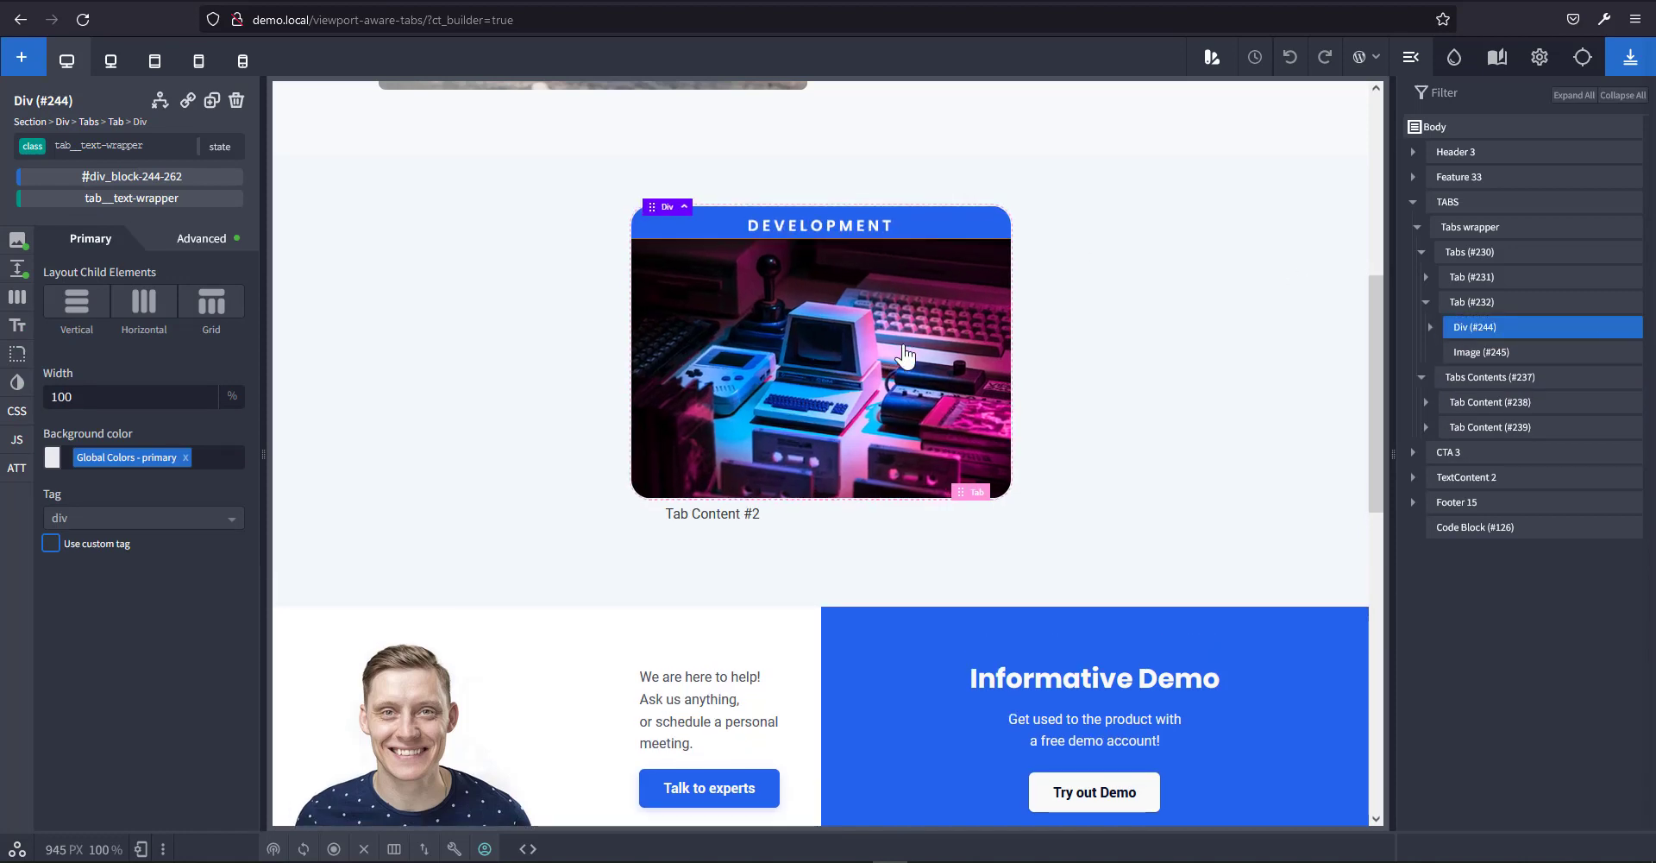
key("ctrl+z")
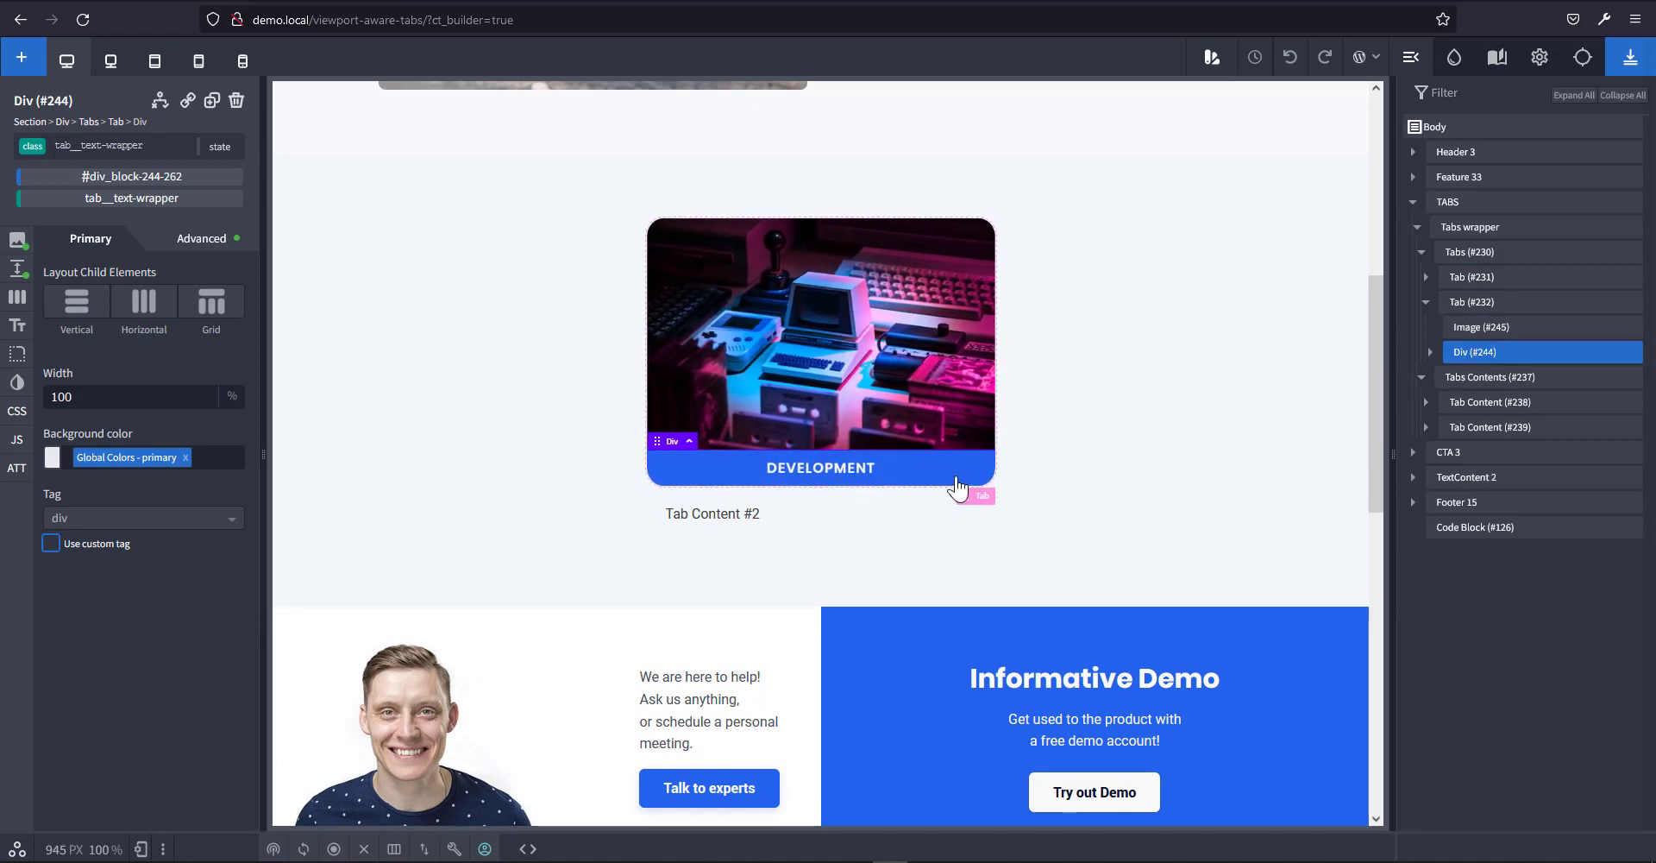
Set the position of the tab class to relative.
left_click(1475, 303)
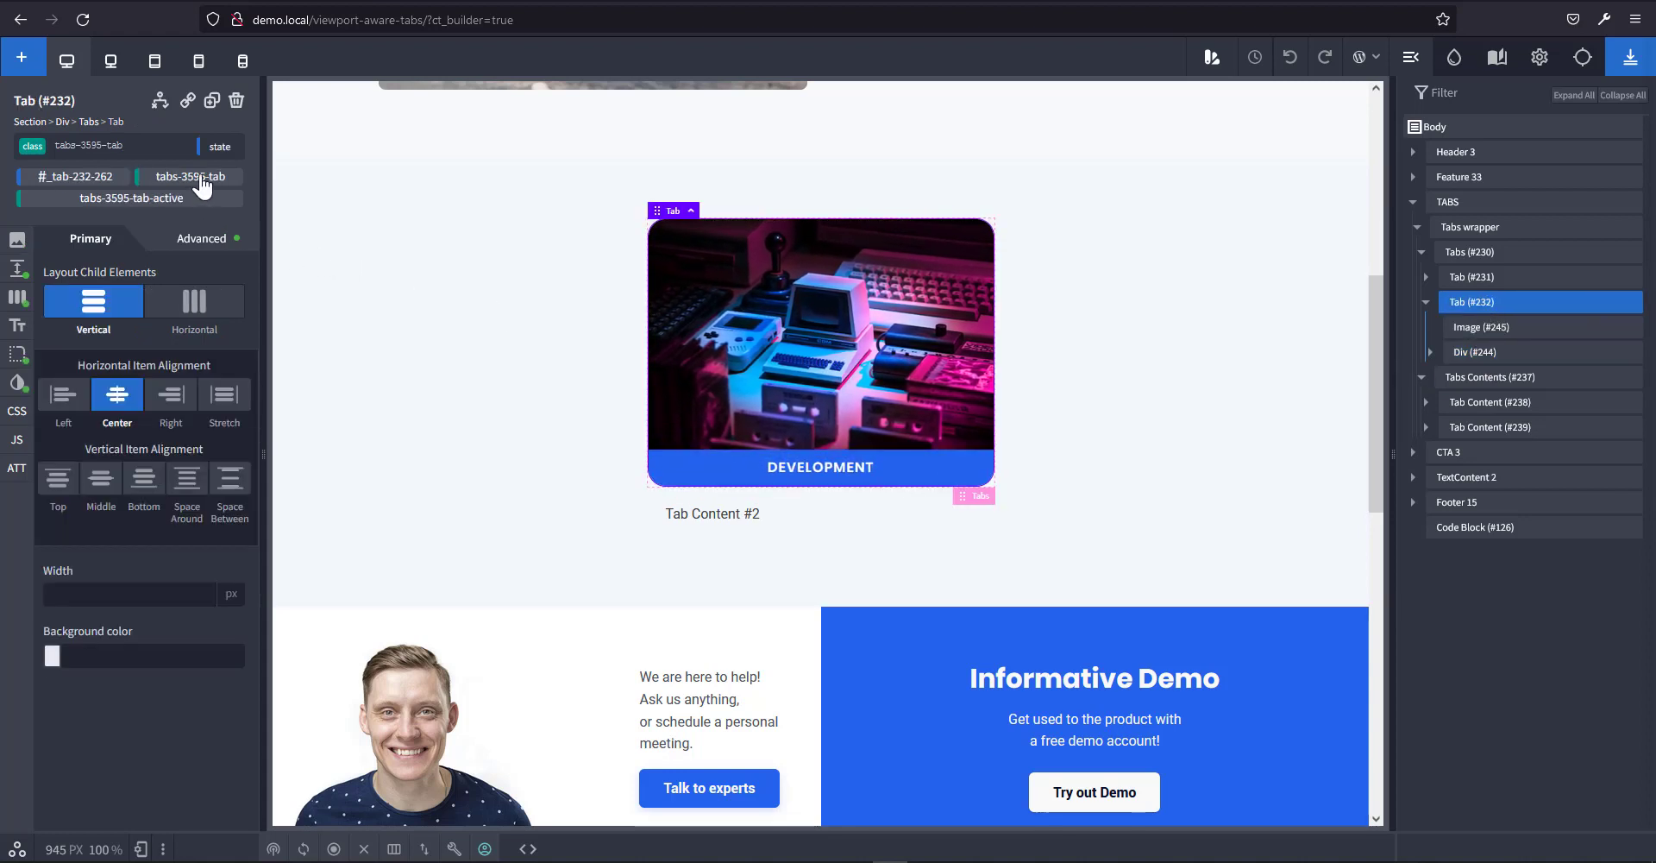
left_click(19, 302)
scroll(221, 578, "down", 5)
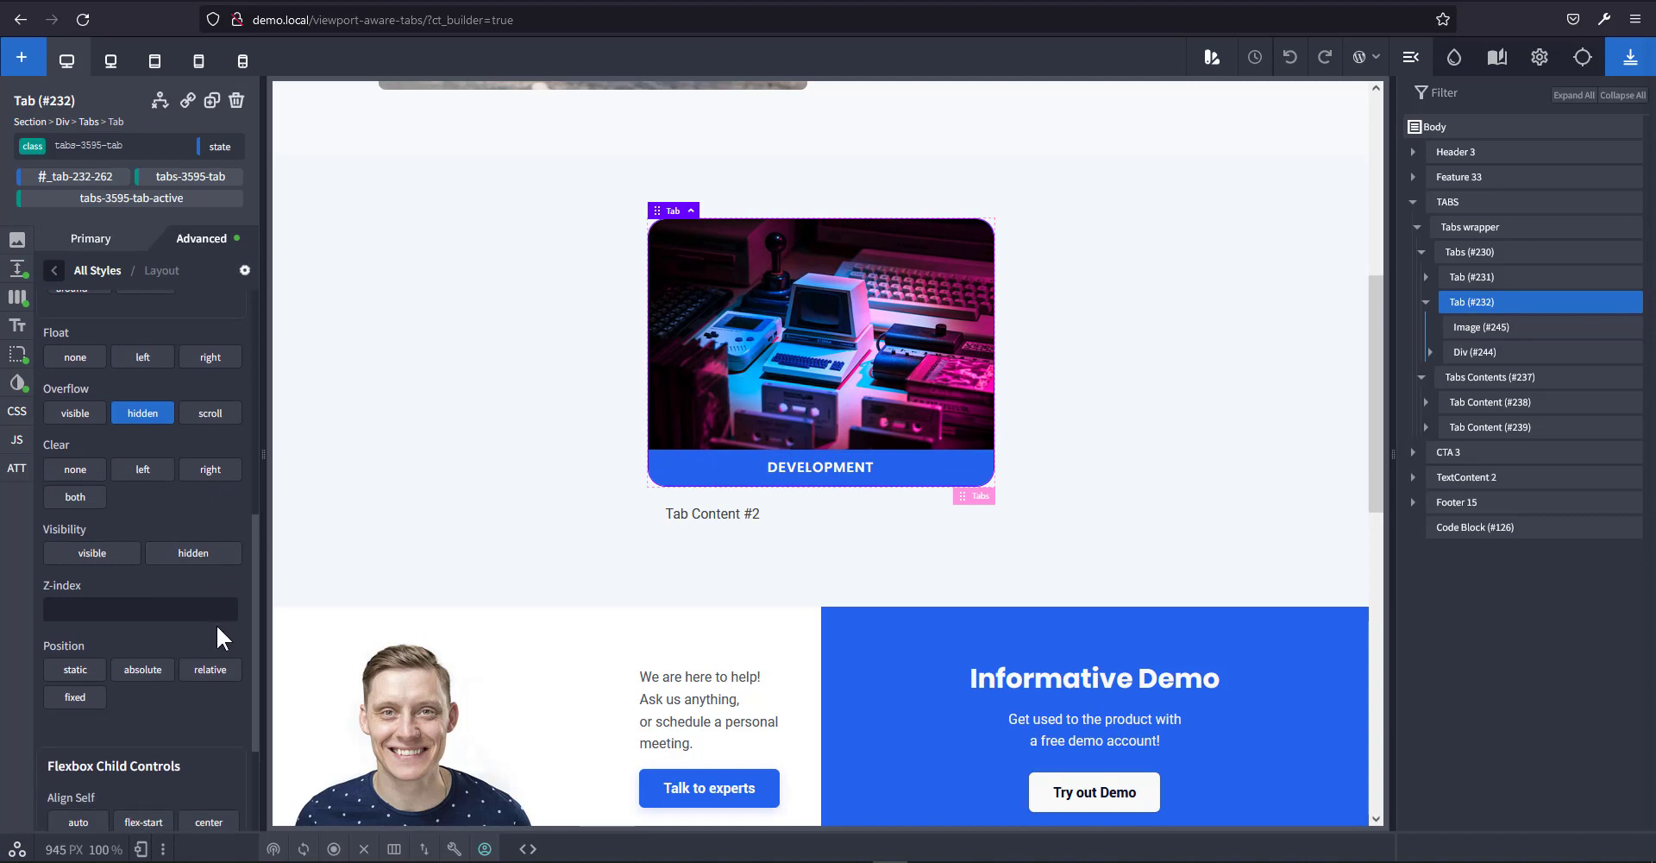
left_click(210, 671)
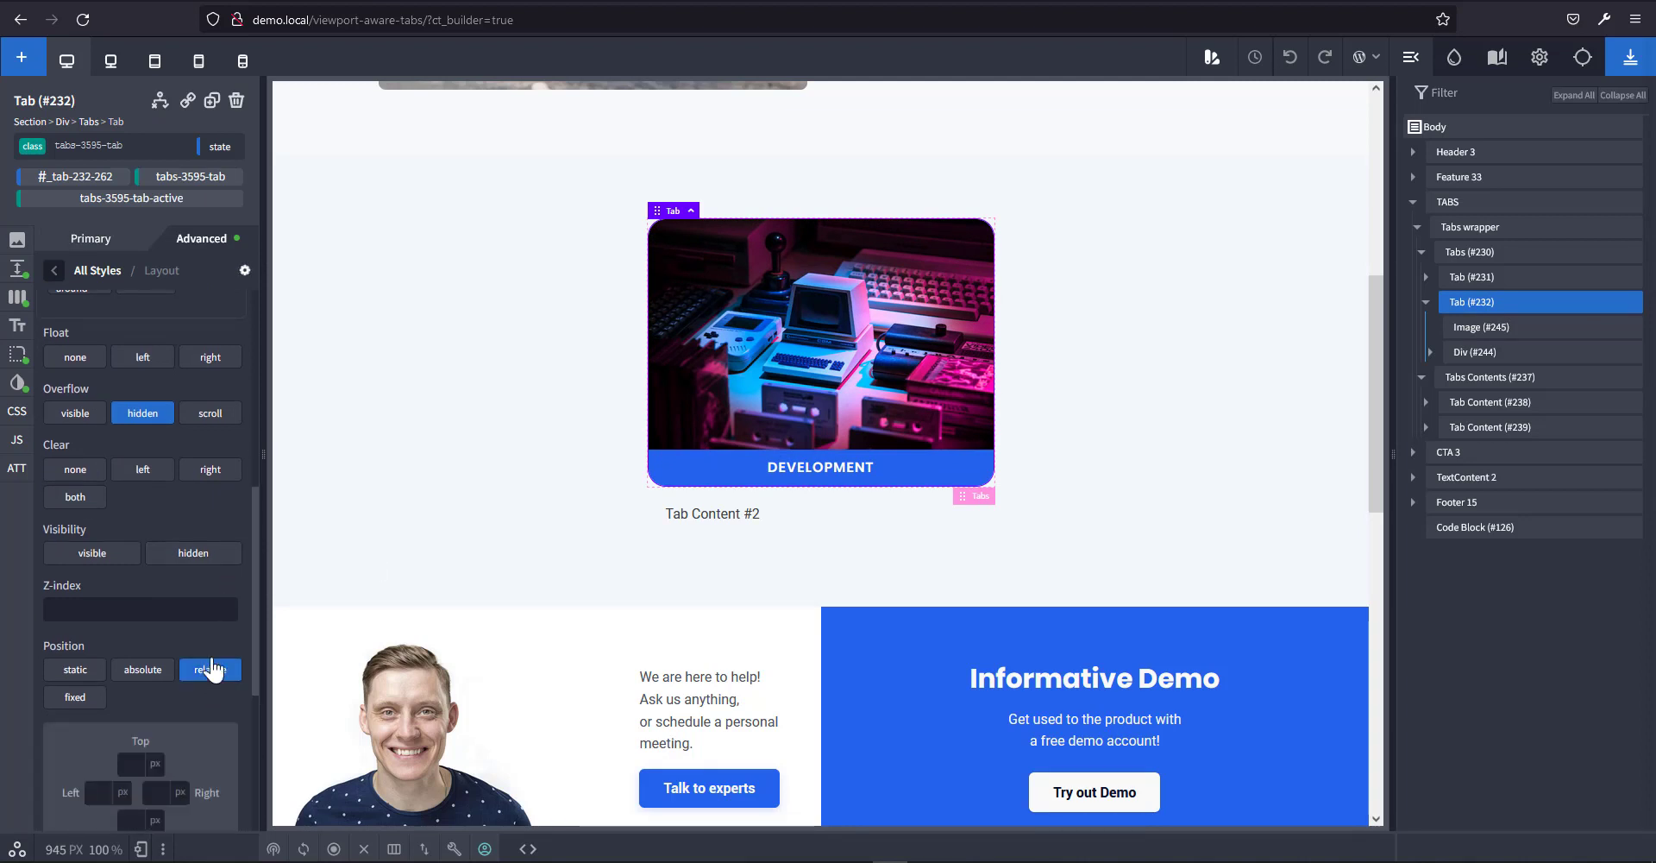
Position the tab's text wrapper absolutely with bottom, right and left offsets of 0 px, and save the page.
left_click(1498, 354)
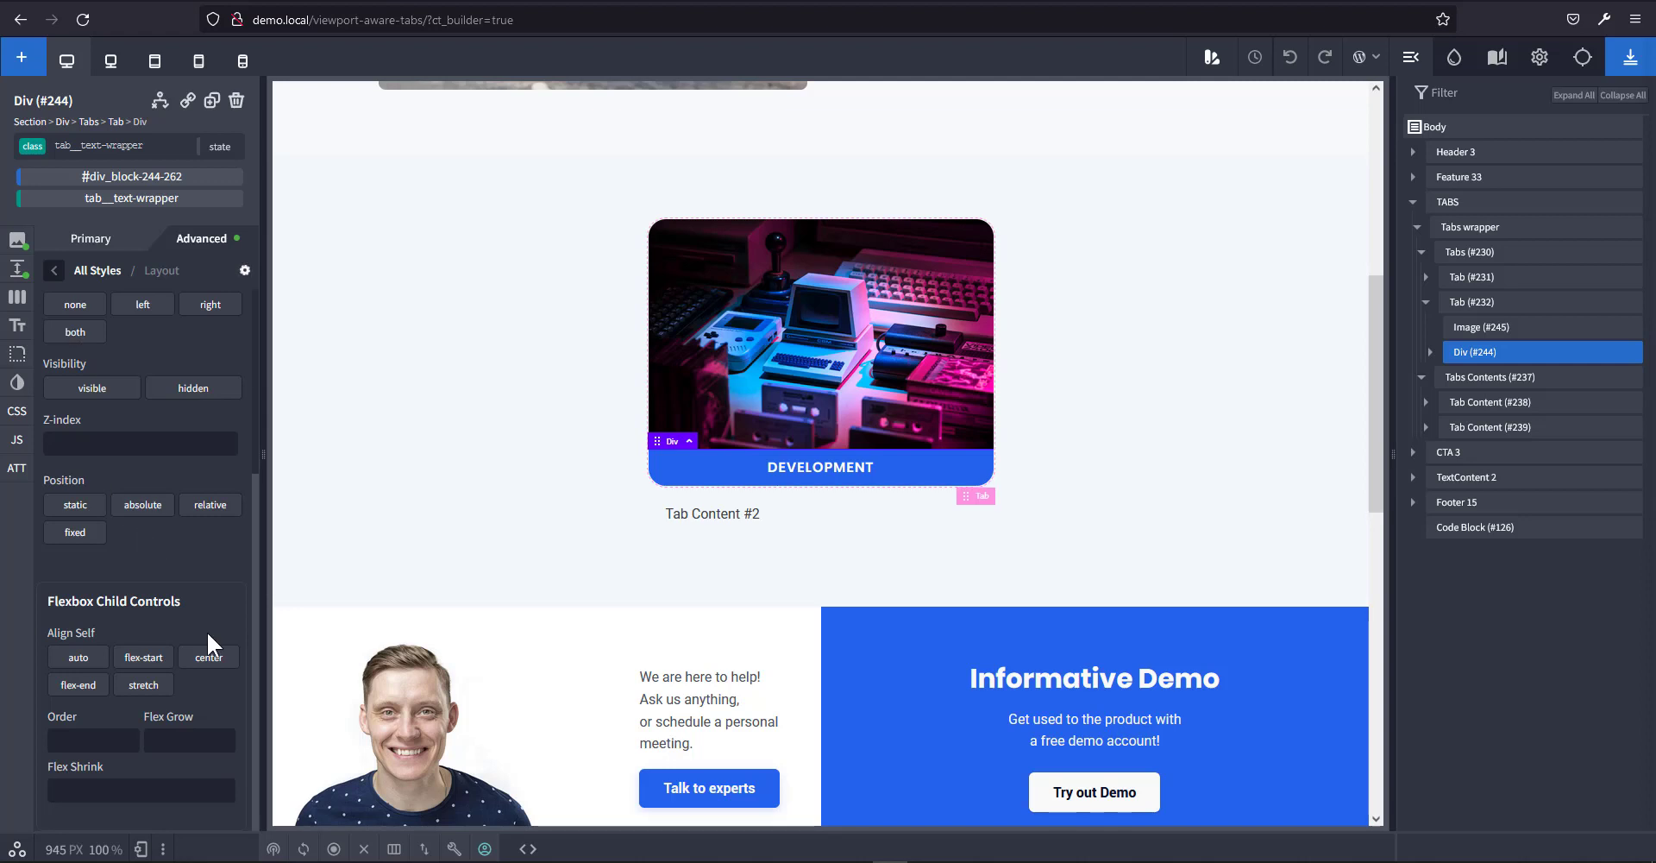
left_click(143, 505)
left_click(129, 658)
type("0")
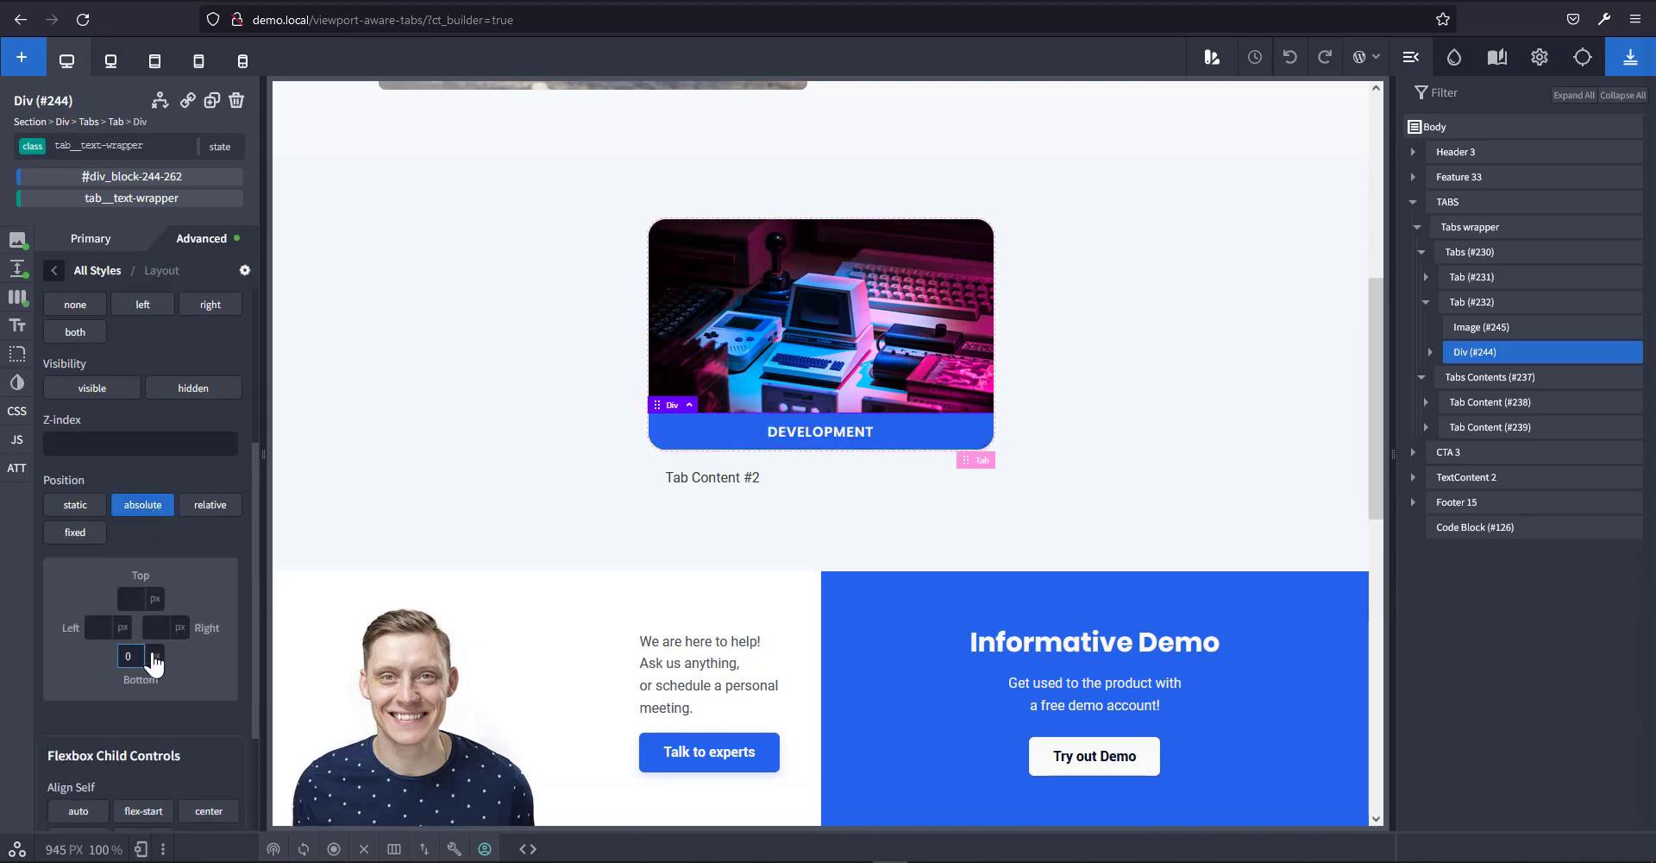
type("0")
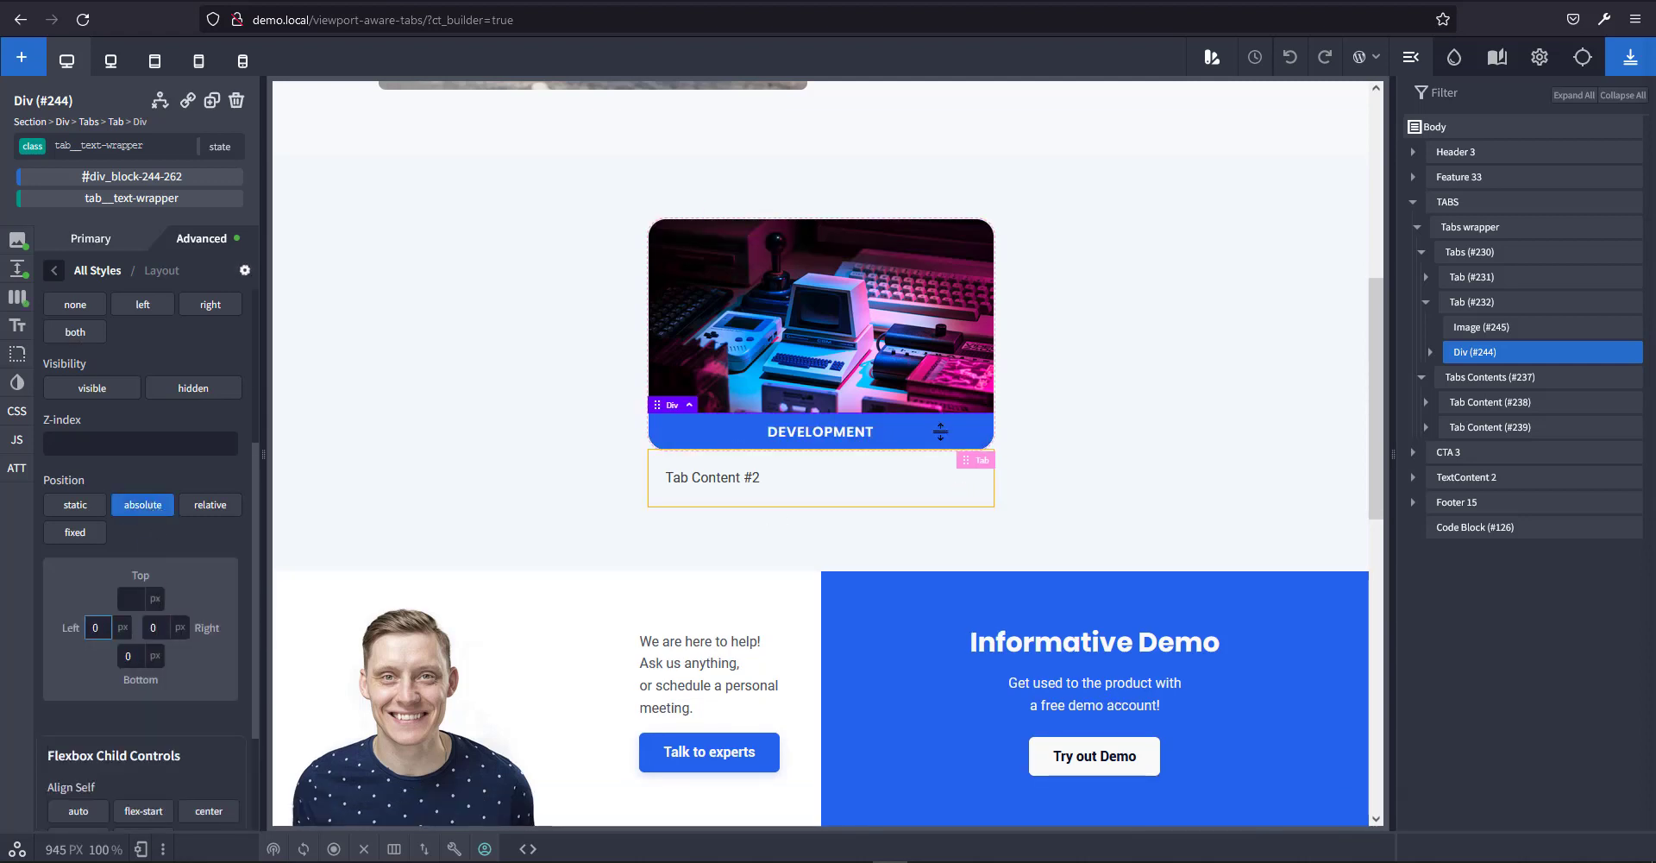
left_click(1623, 65)
Set the Tabs Contents element's width to 100 vw and its horizontal item alignment to center.
left_click(1483, 386)
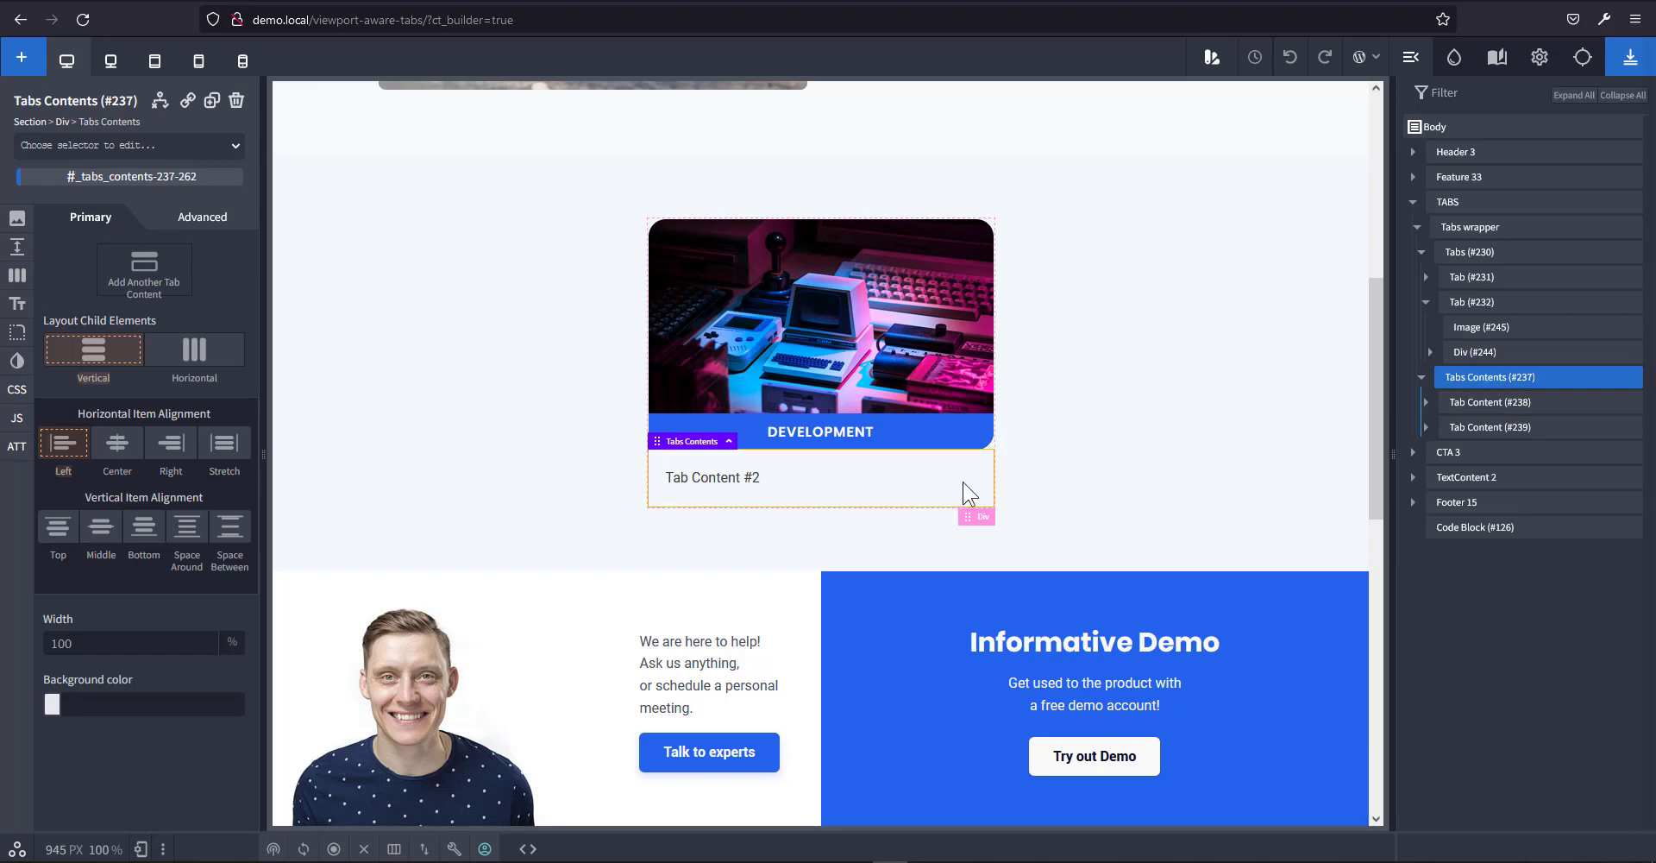
left_click(231, 642)
left_click(237, 704)
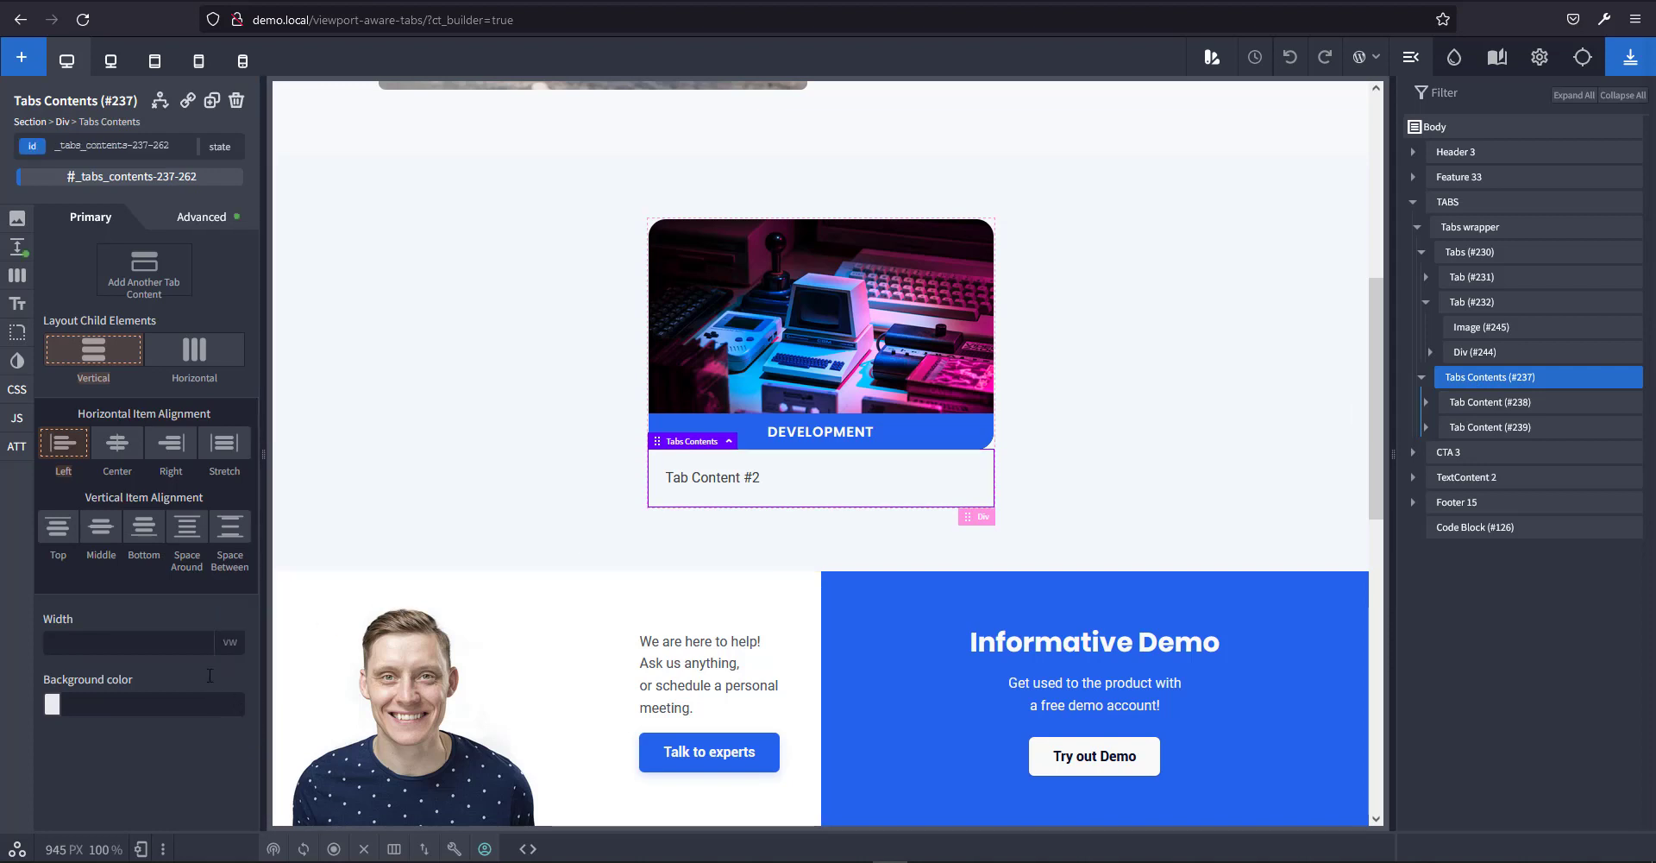
left_click(166, 643)
type("100")
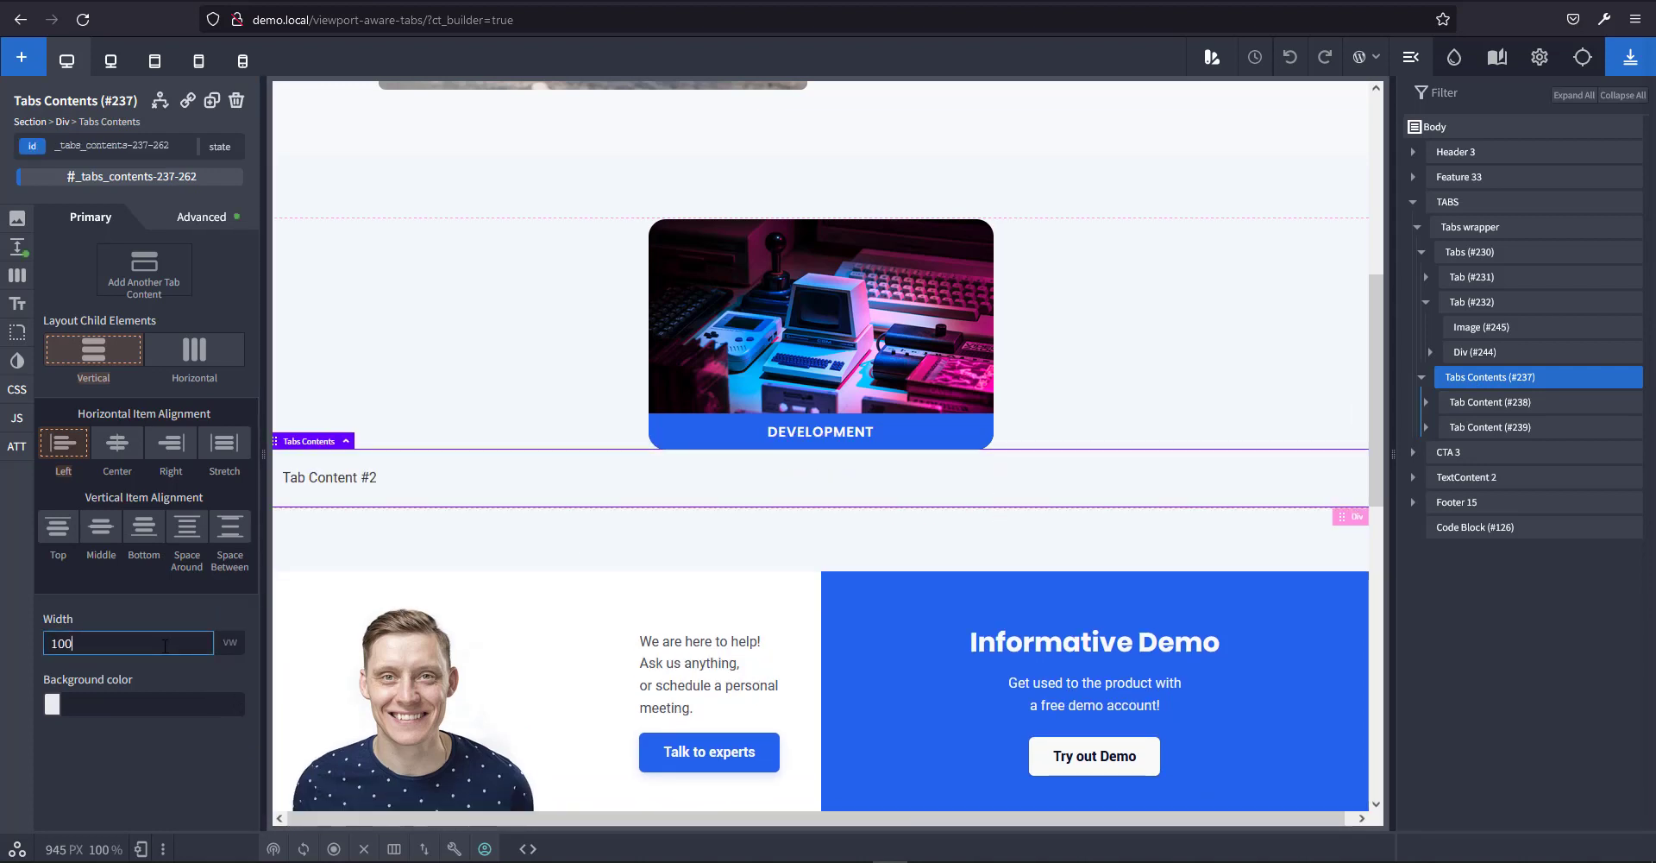
left_click(1468, 382)
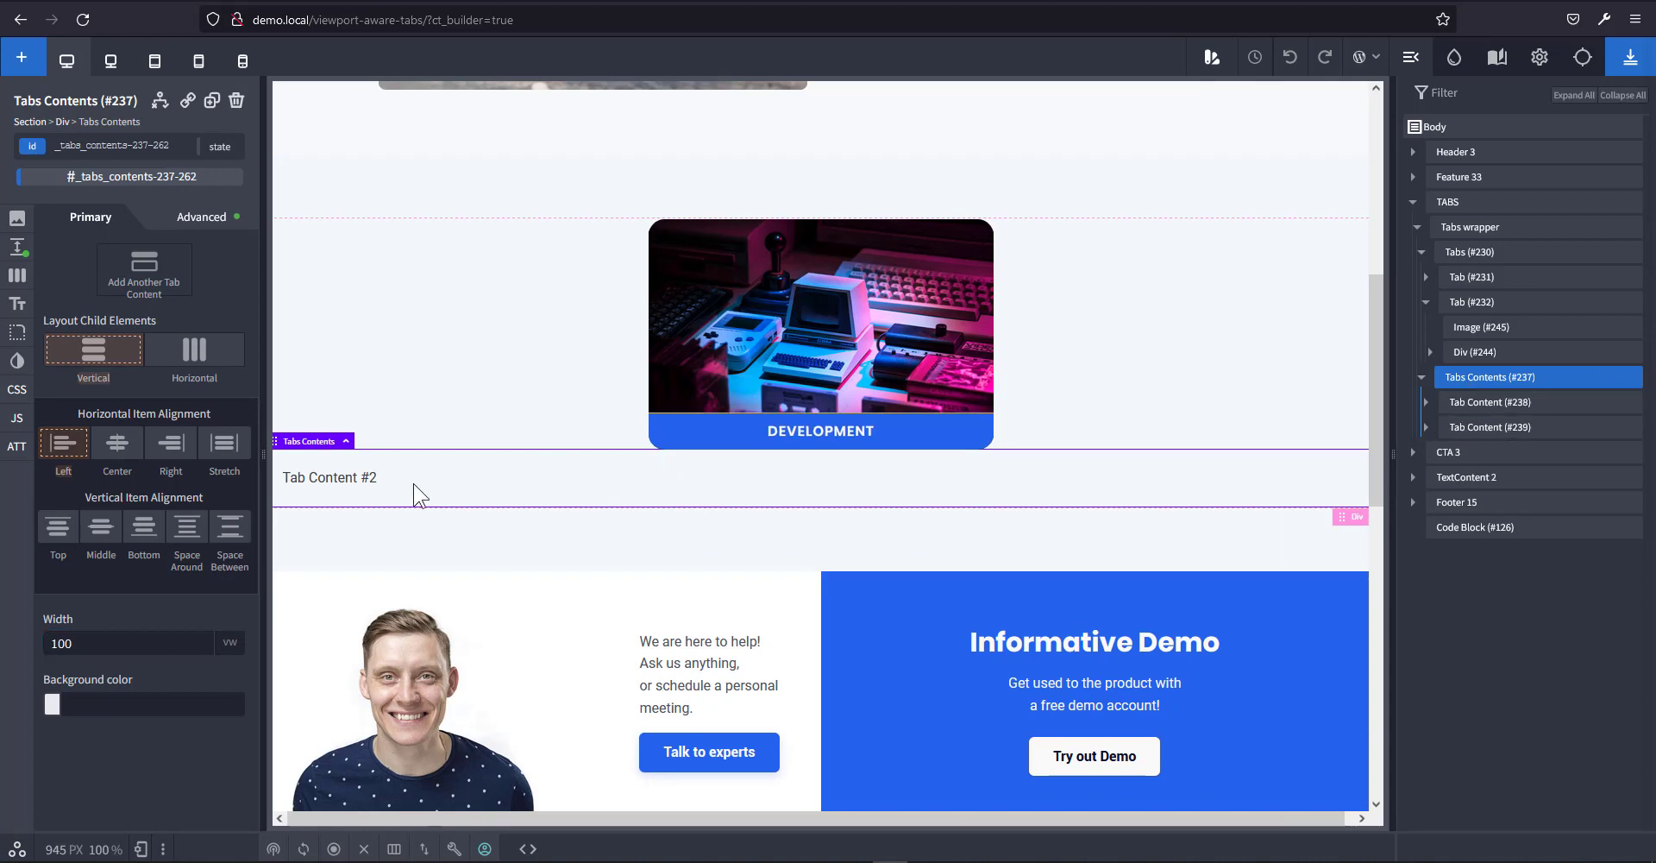
left_click(119, 451)
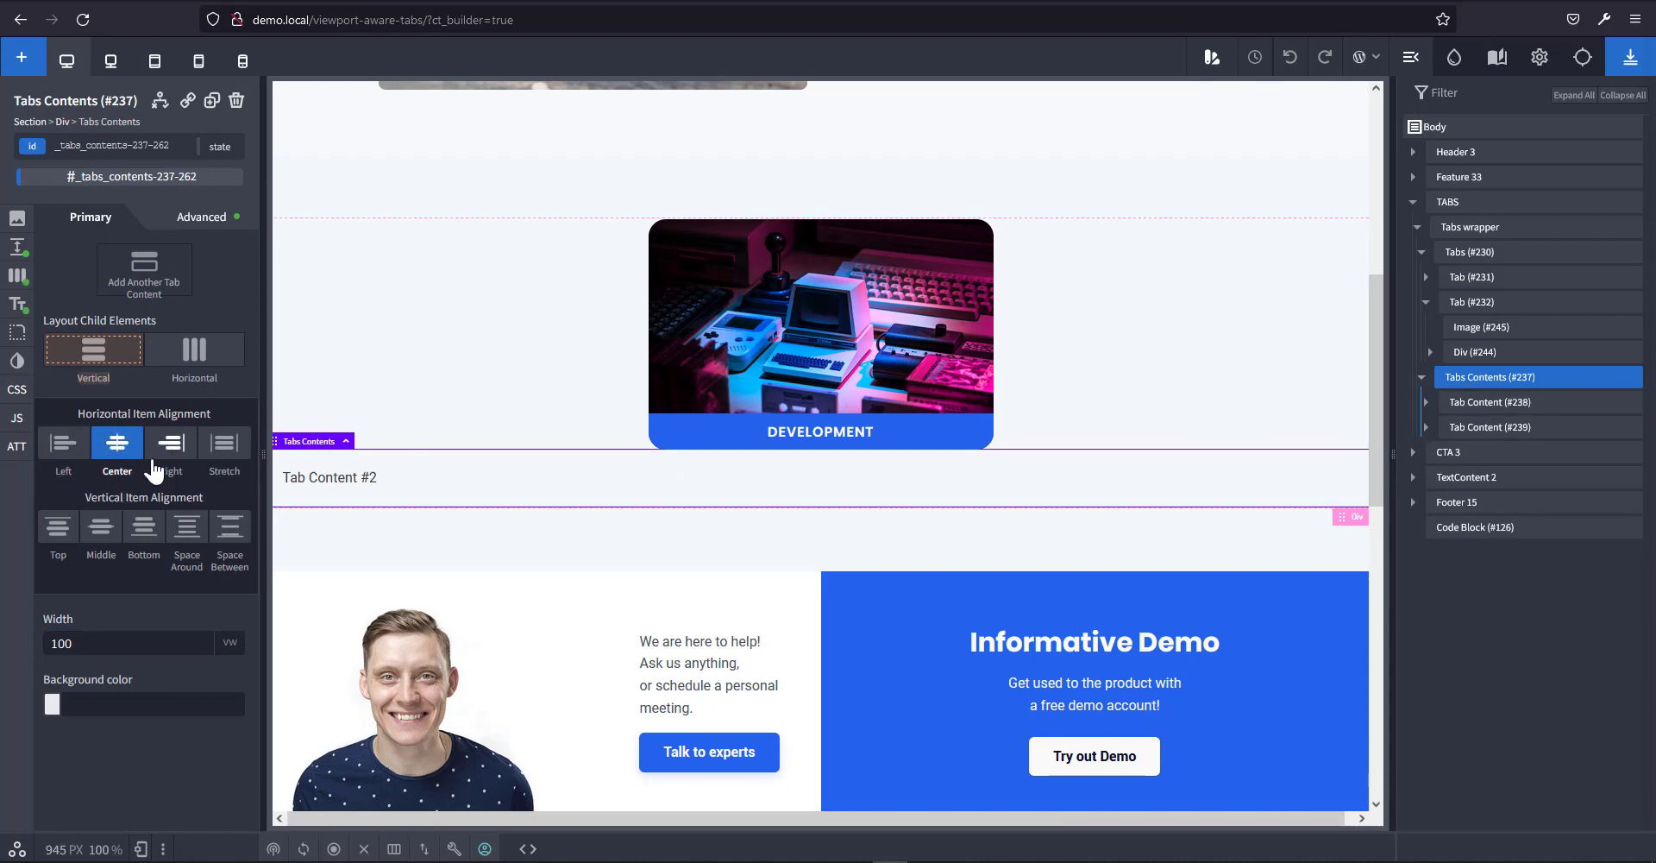
Lay out the tab content class's child elements vertically and center them horizontally.
left_click(1487, 427)
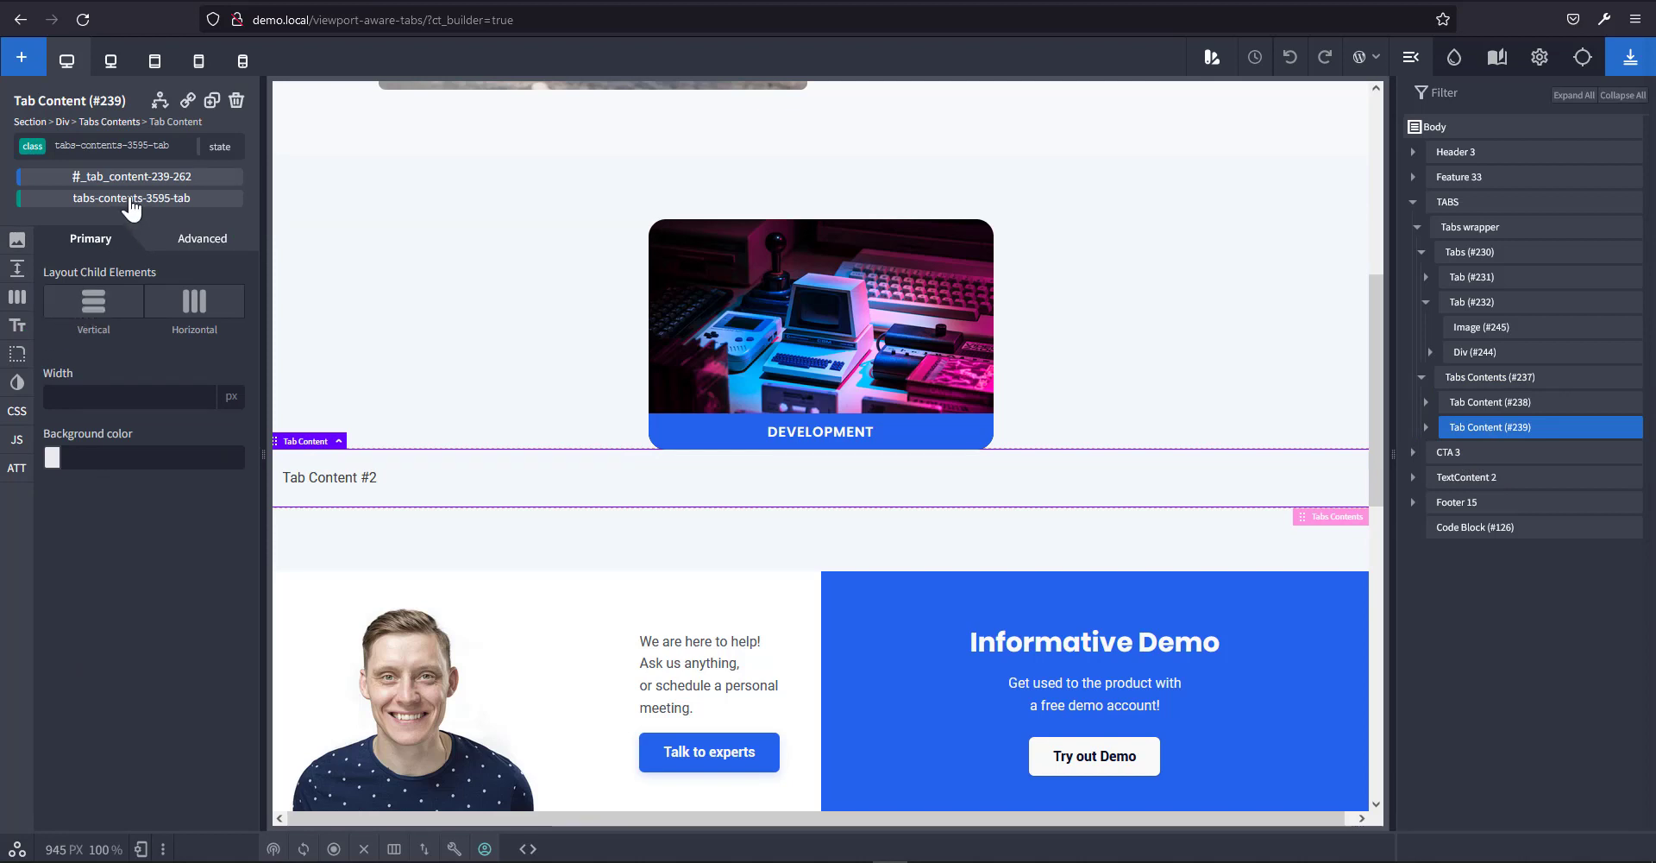
left_click(99, 297)
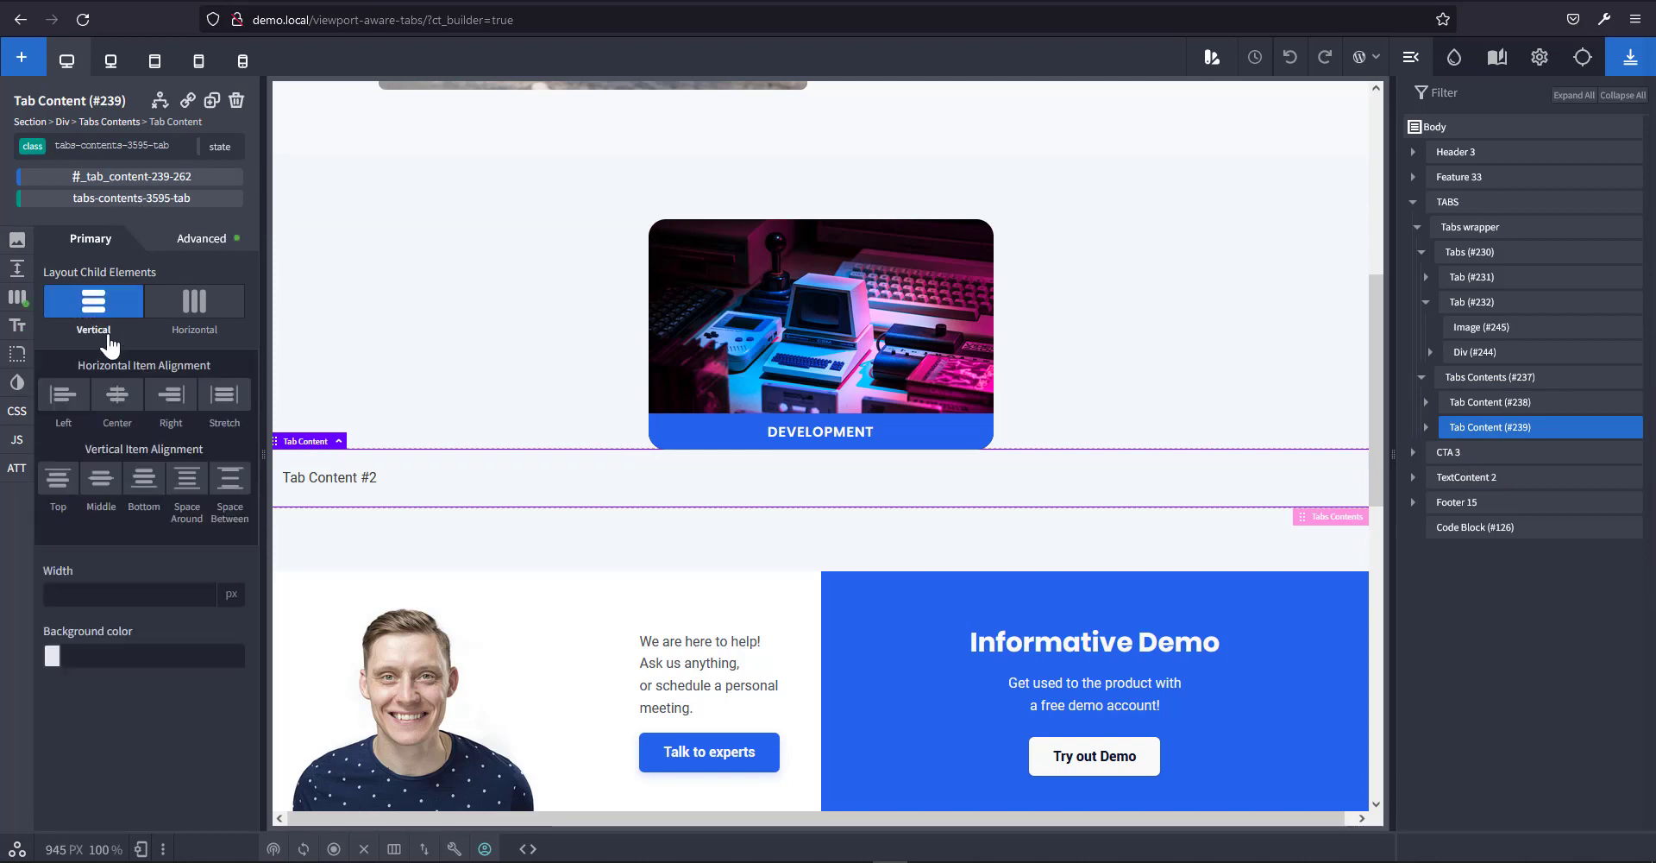
left_click(121, 415)
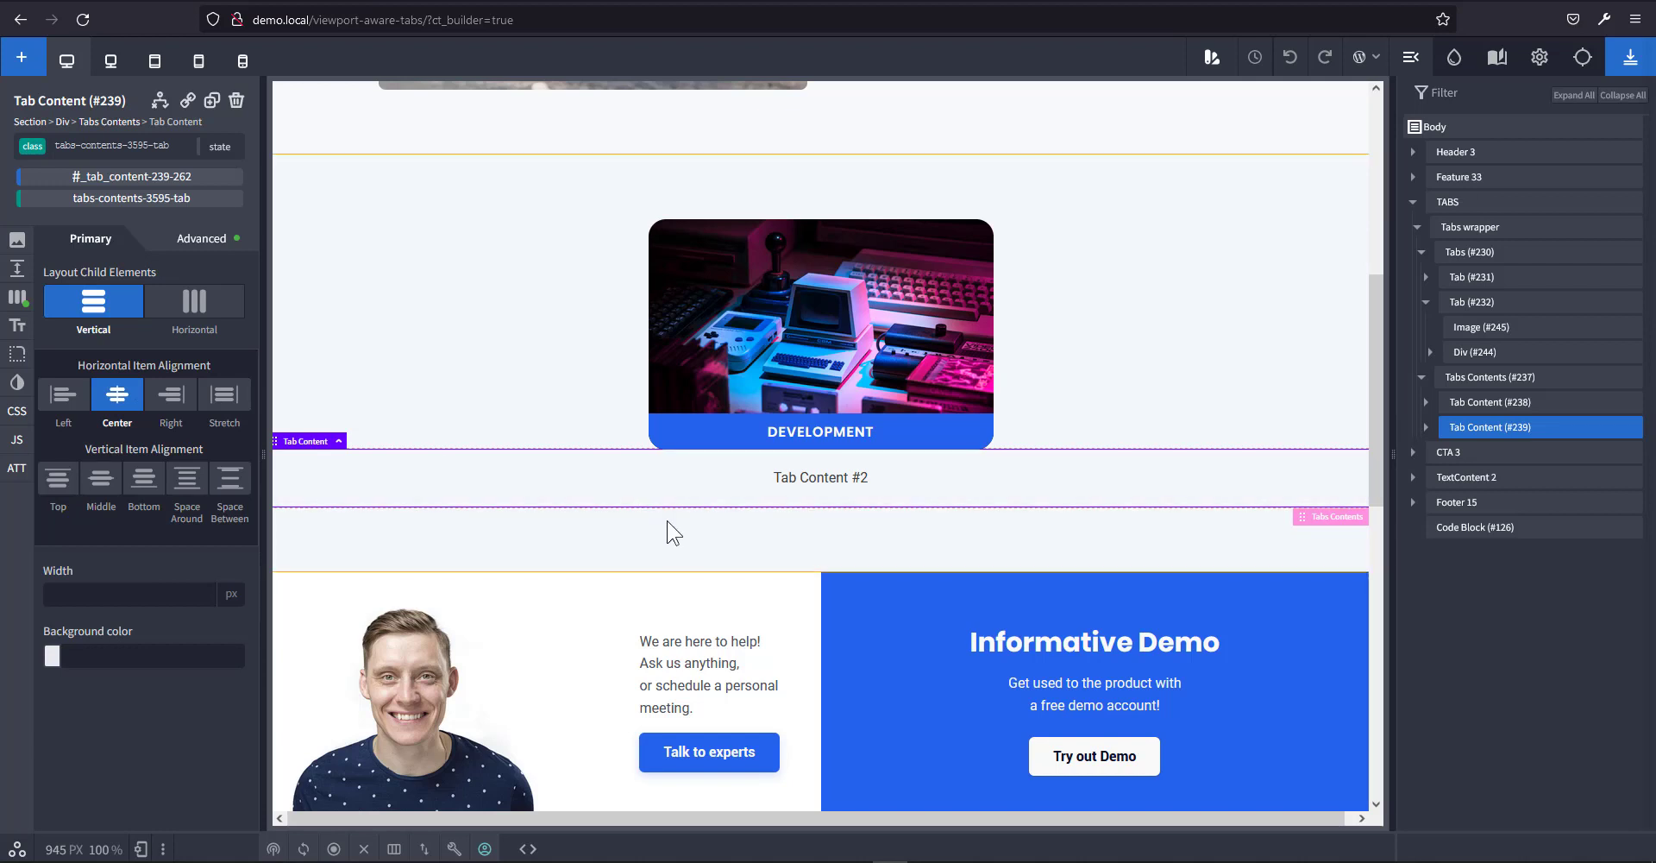
Give the tab content class a minimum height of 100 vh and align its items vertically to the middle.
left_click(16, 268)
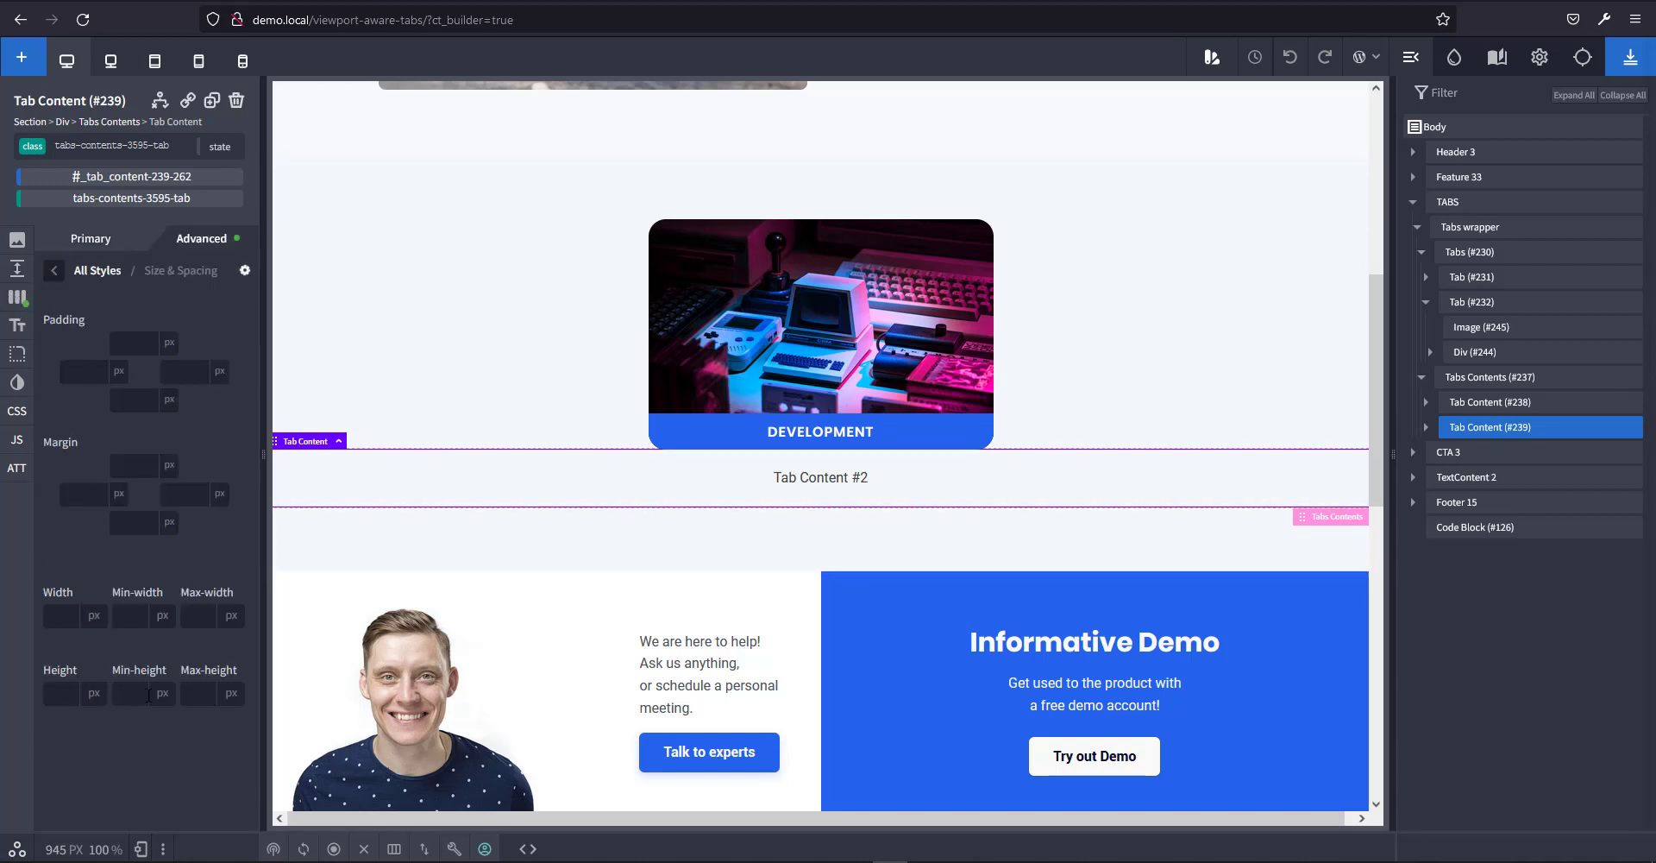
mouse_move(167, 695)
left_click(183, 750)
left_click(129, 695)
type("100")
scroll(785, 483, "down", 4)
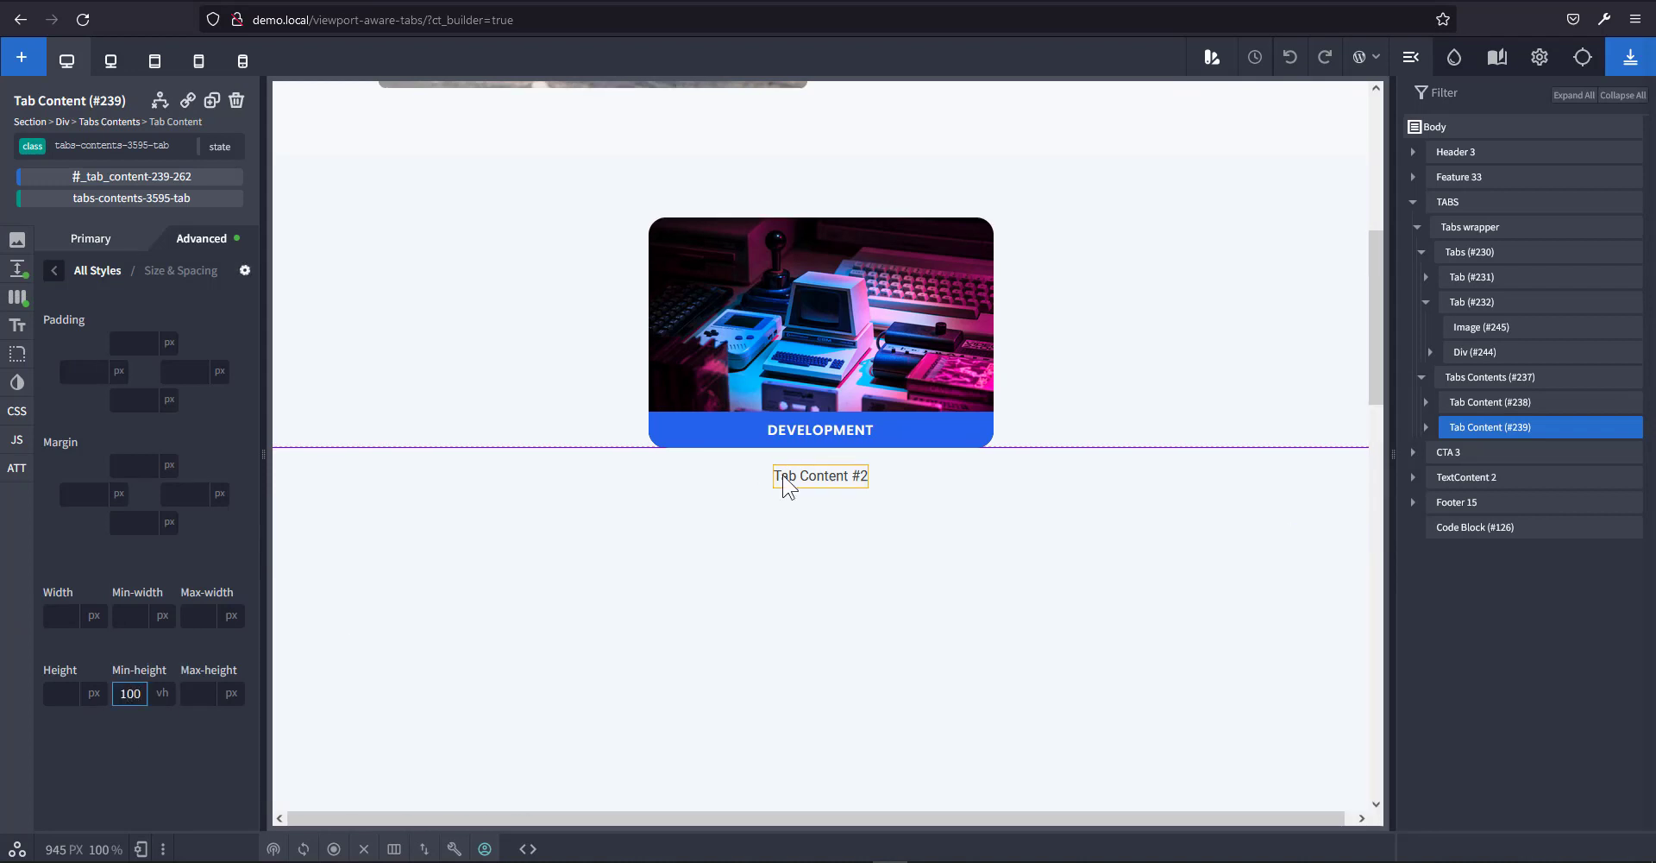
scroll(986, 490, "down", 1)
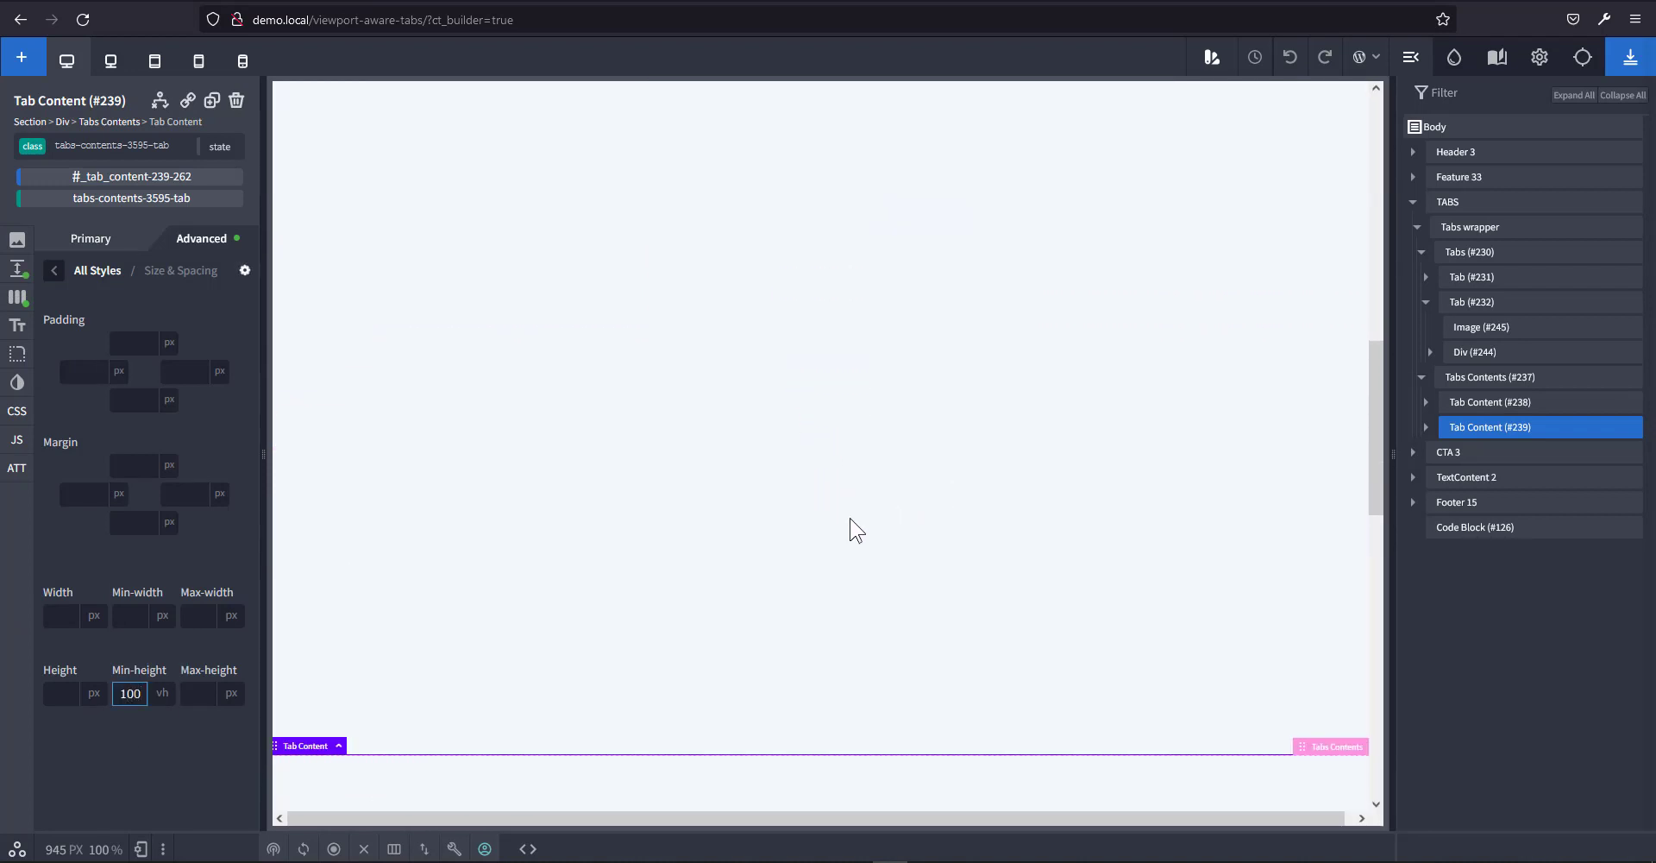
scroll(851, 529, "up", 2)
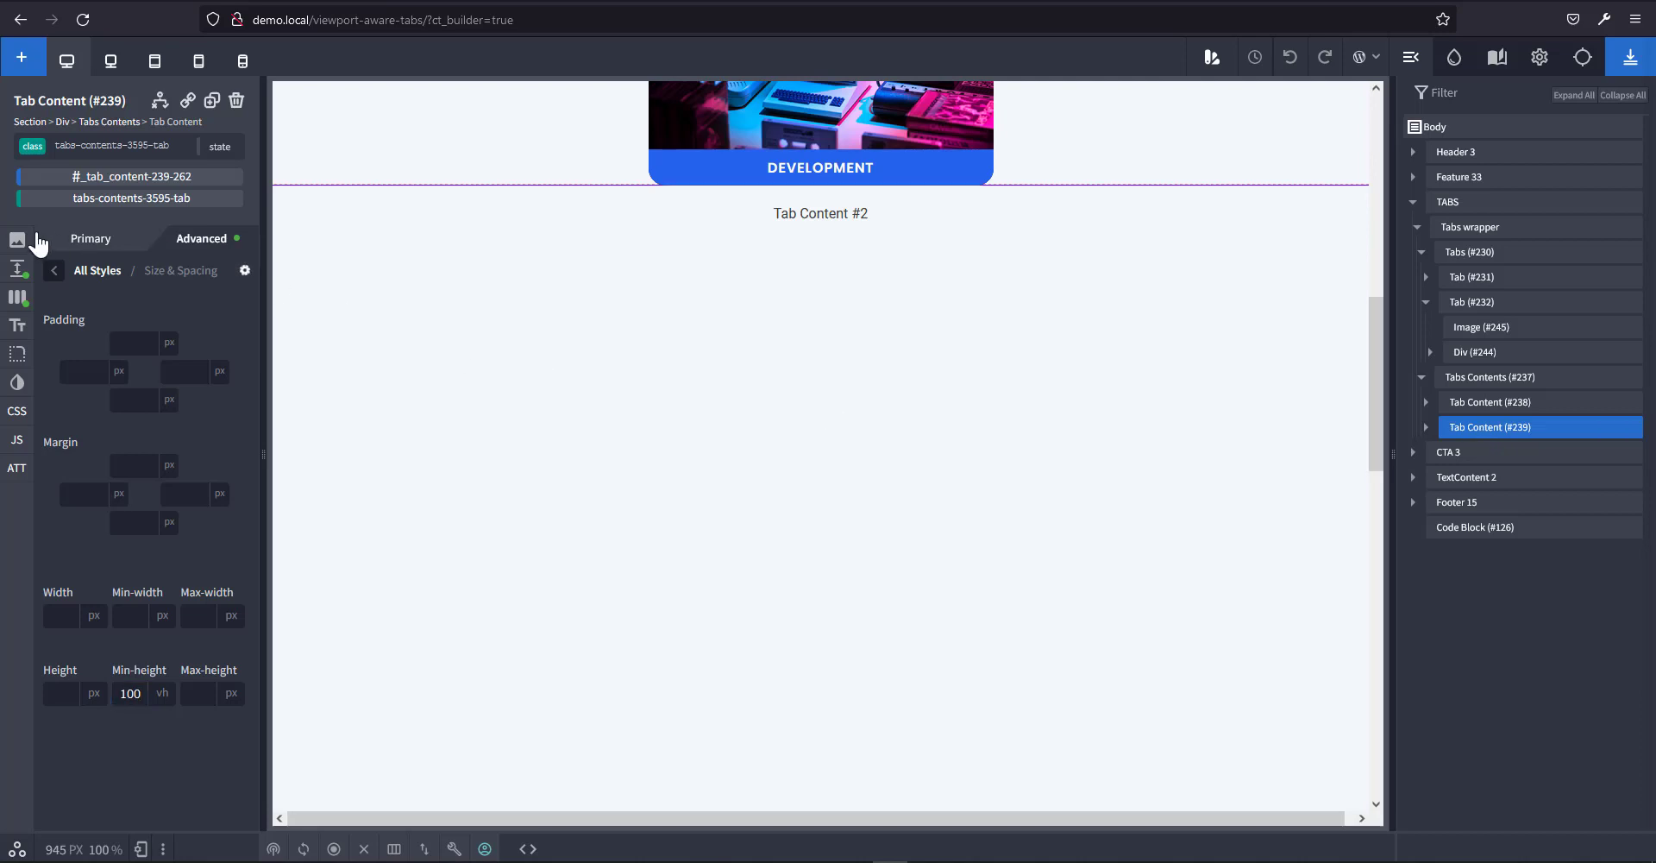
left_click(115, 242)
left_click(101, 483)
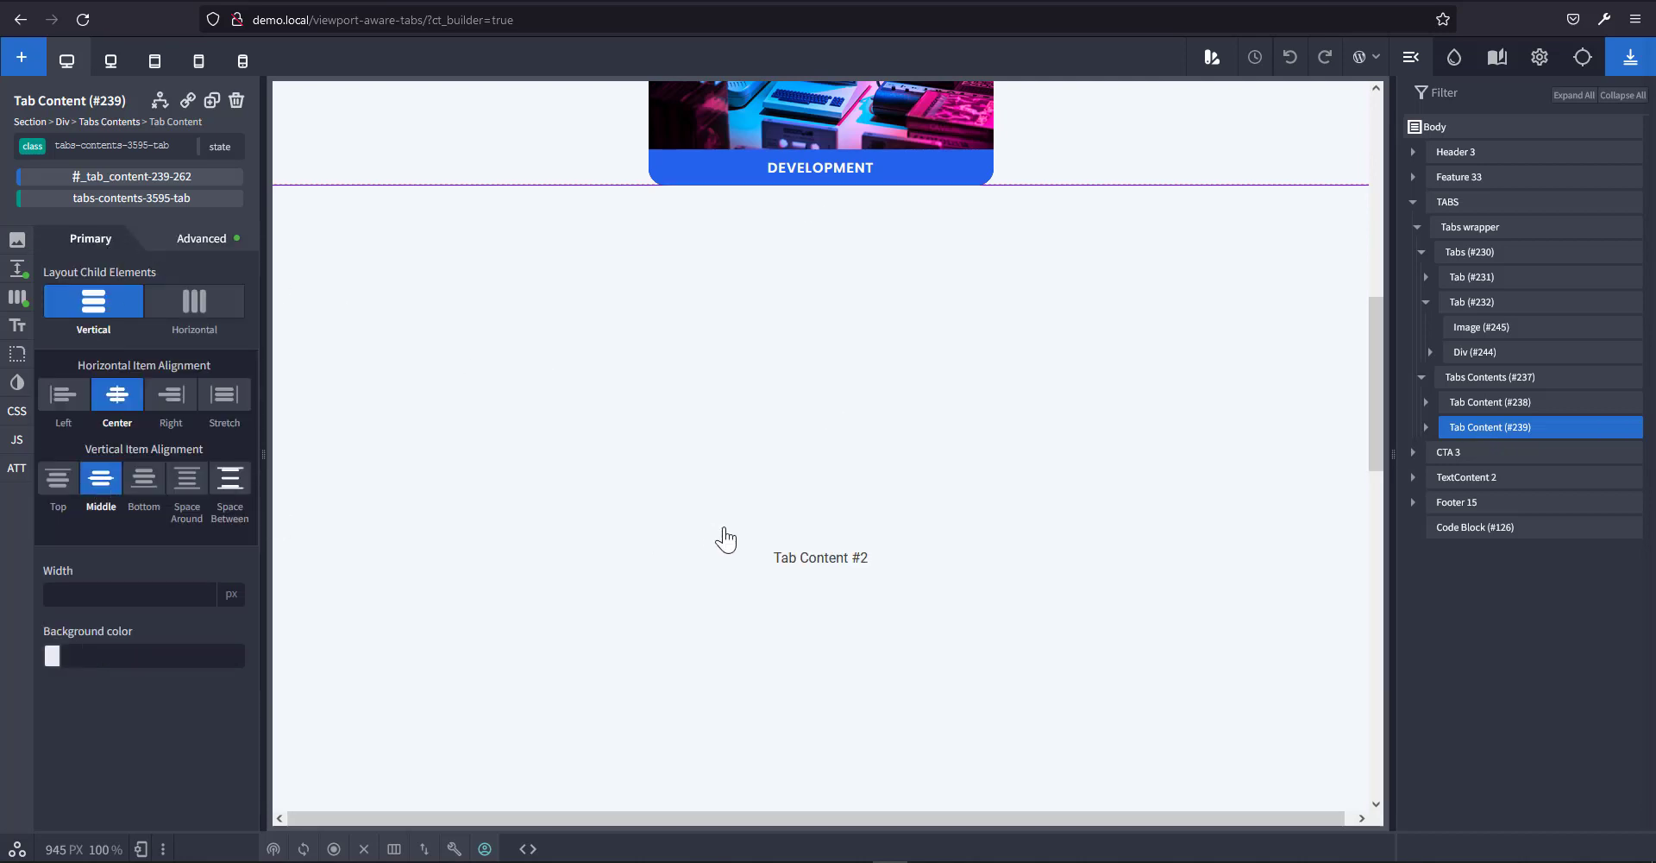
Apply the existing tab-content__text class to the "Tab Content #2" text element.
left_click(833, 560)
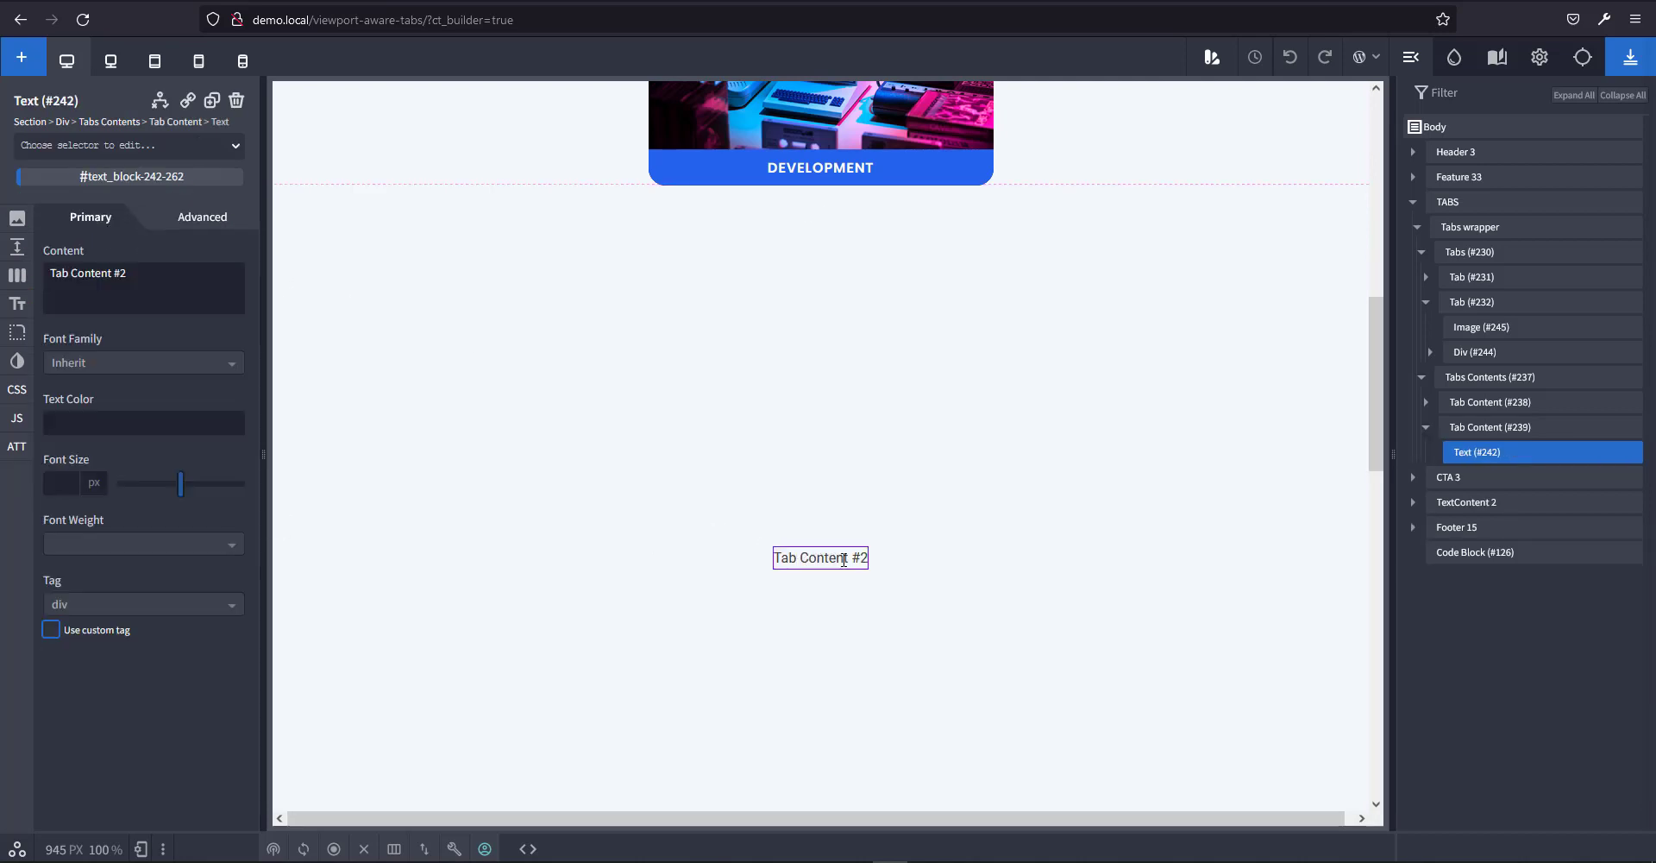
left_click(193, 274)
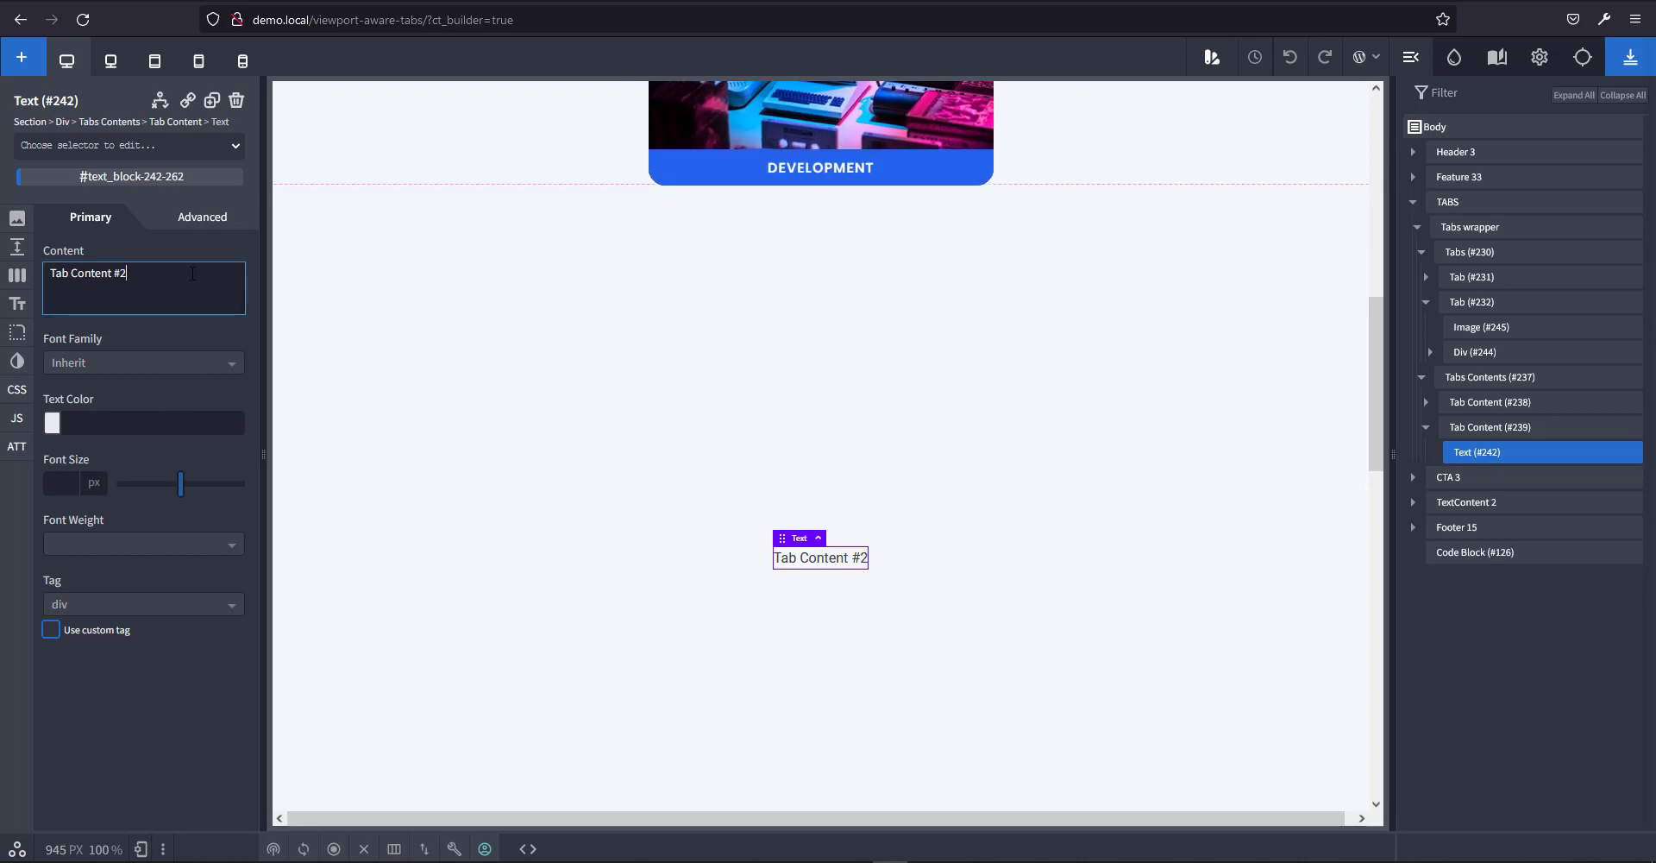
key("ctrl+a")
left_click(128, 146)
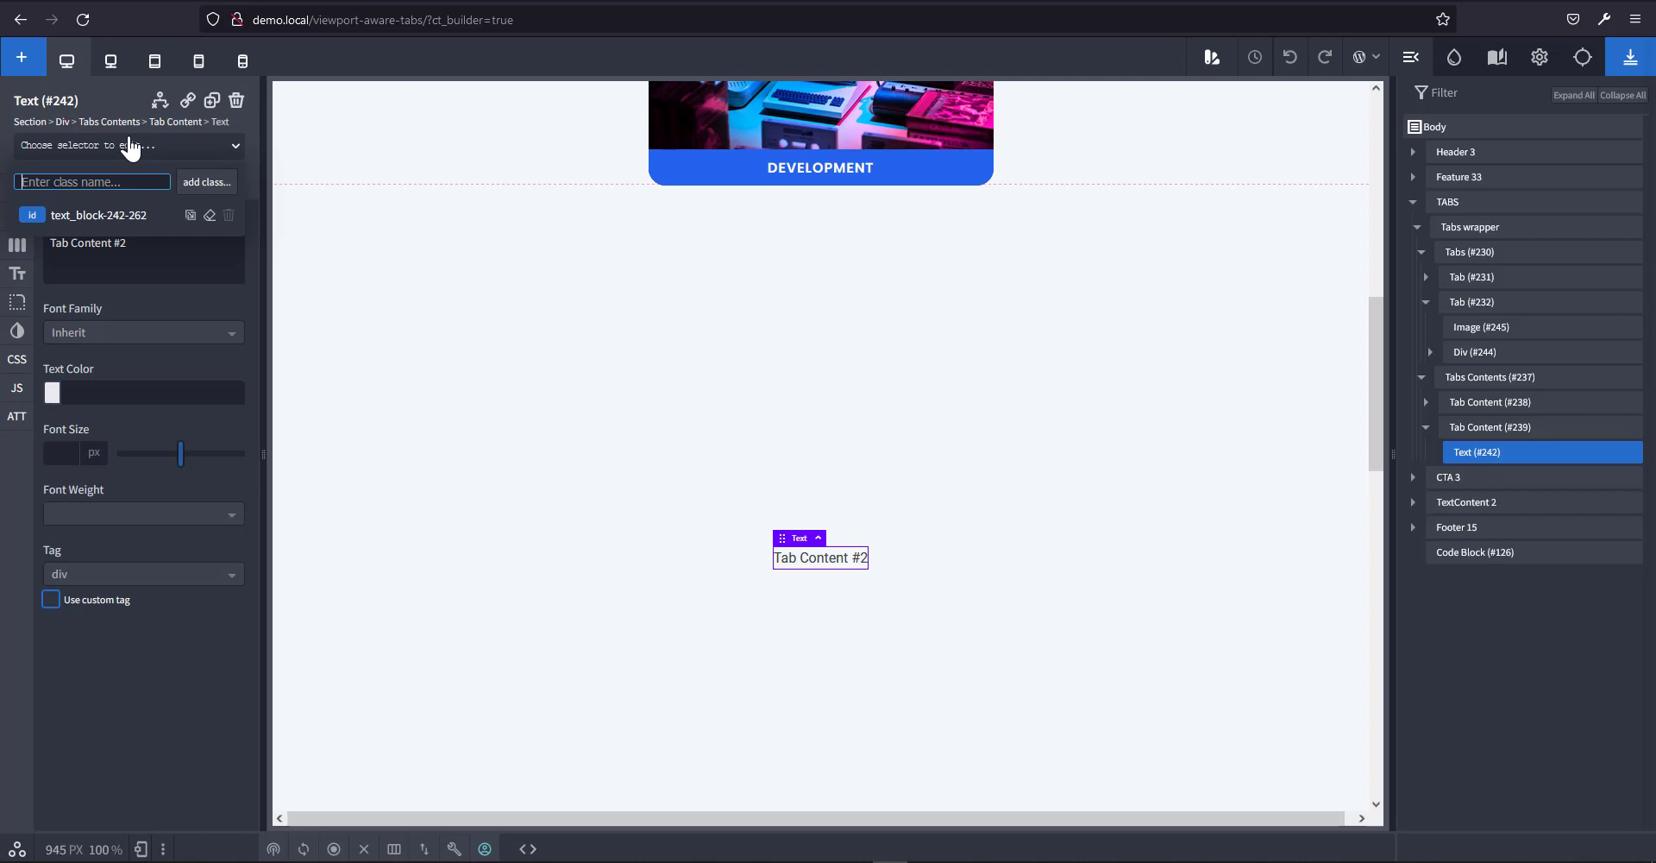
type("tab")
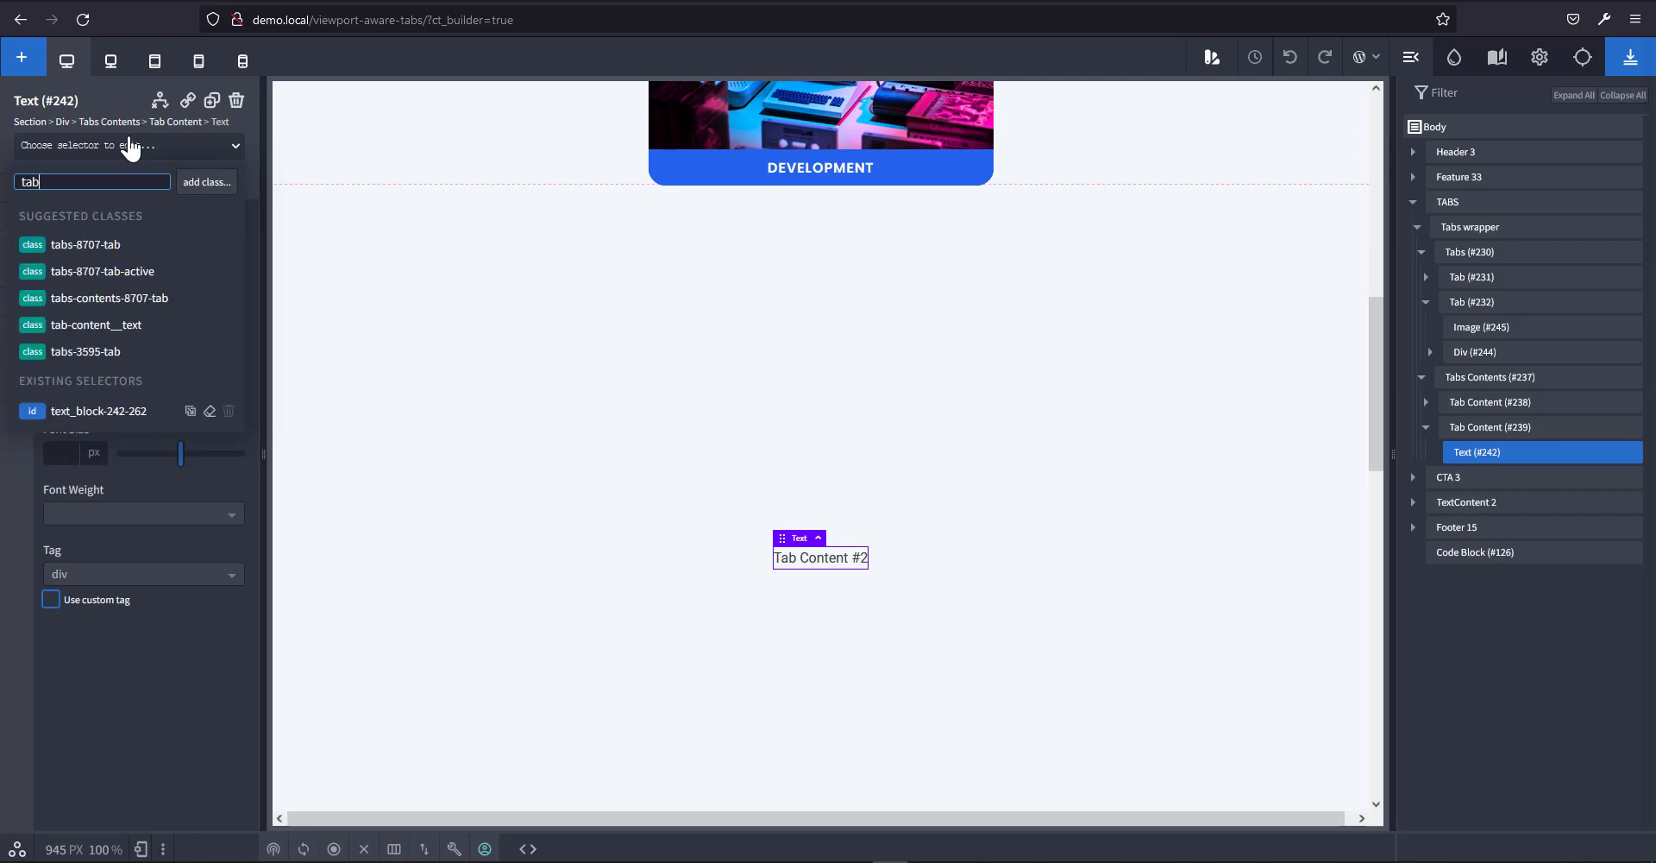
type("-content")
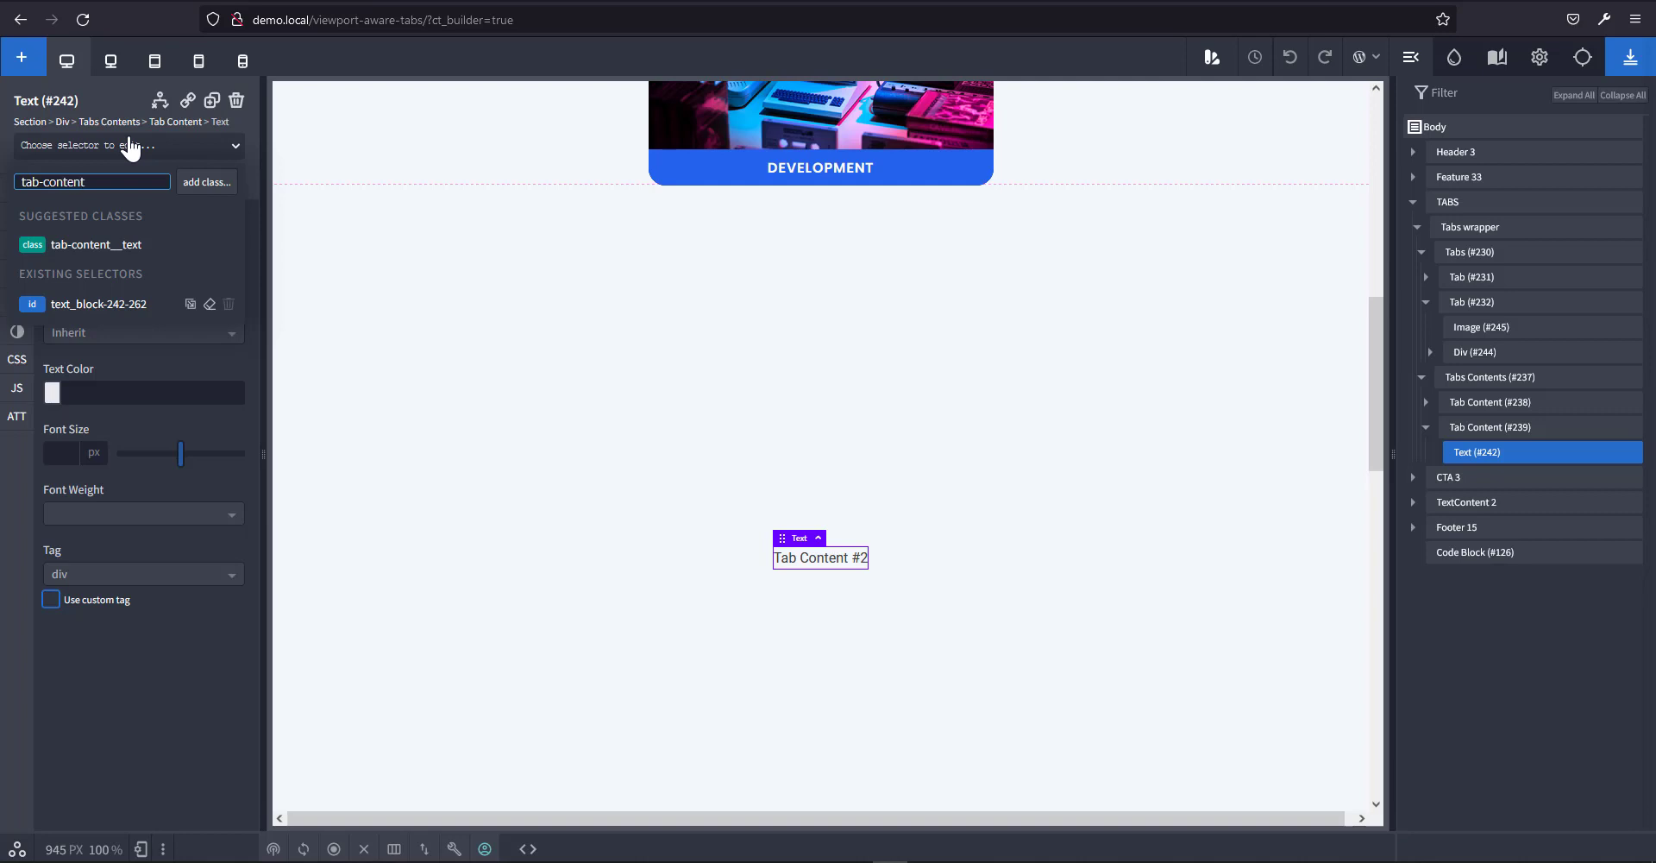
left_click(123, 246)
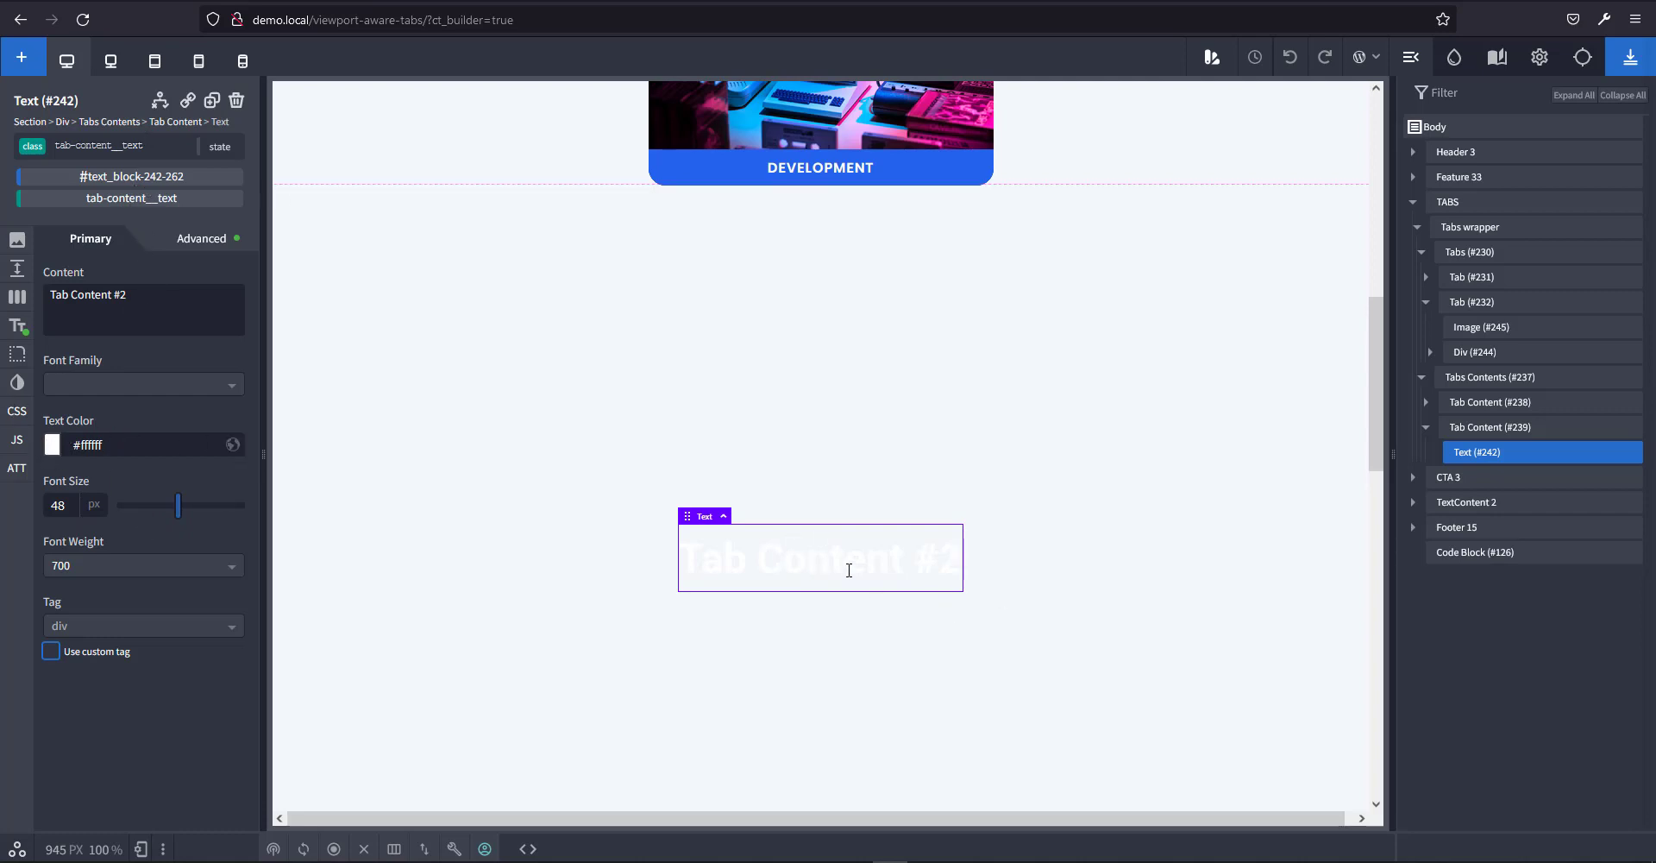
Set the retro computer picture from the media library as the second tab content's background image, using its ID selector.
left_click(1500, 429)
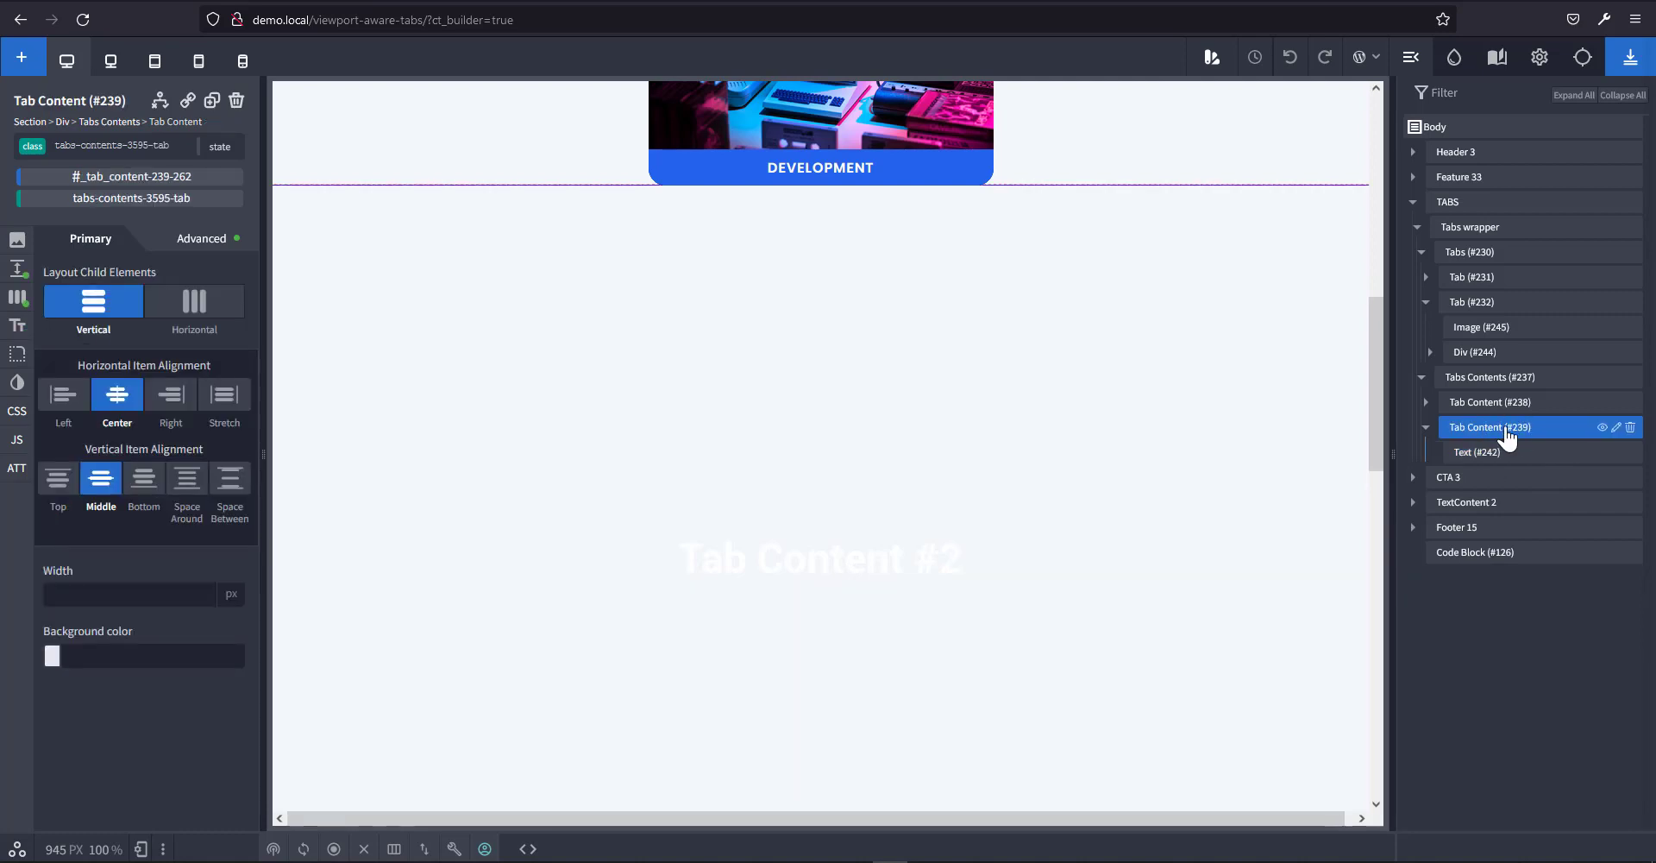
left_click(138, 184)
left_click(195, 242)
scroll(873, 473, "up", 3)
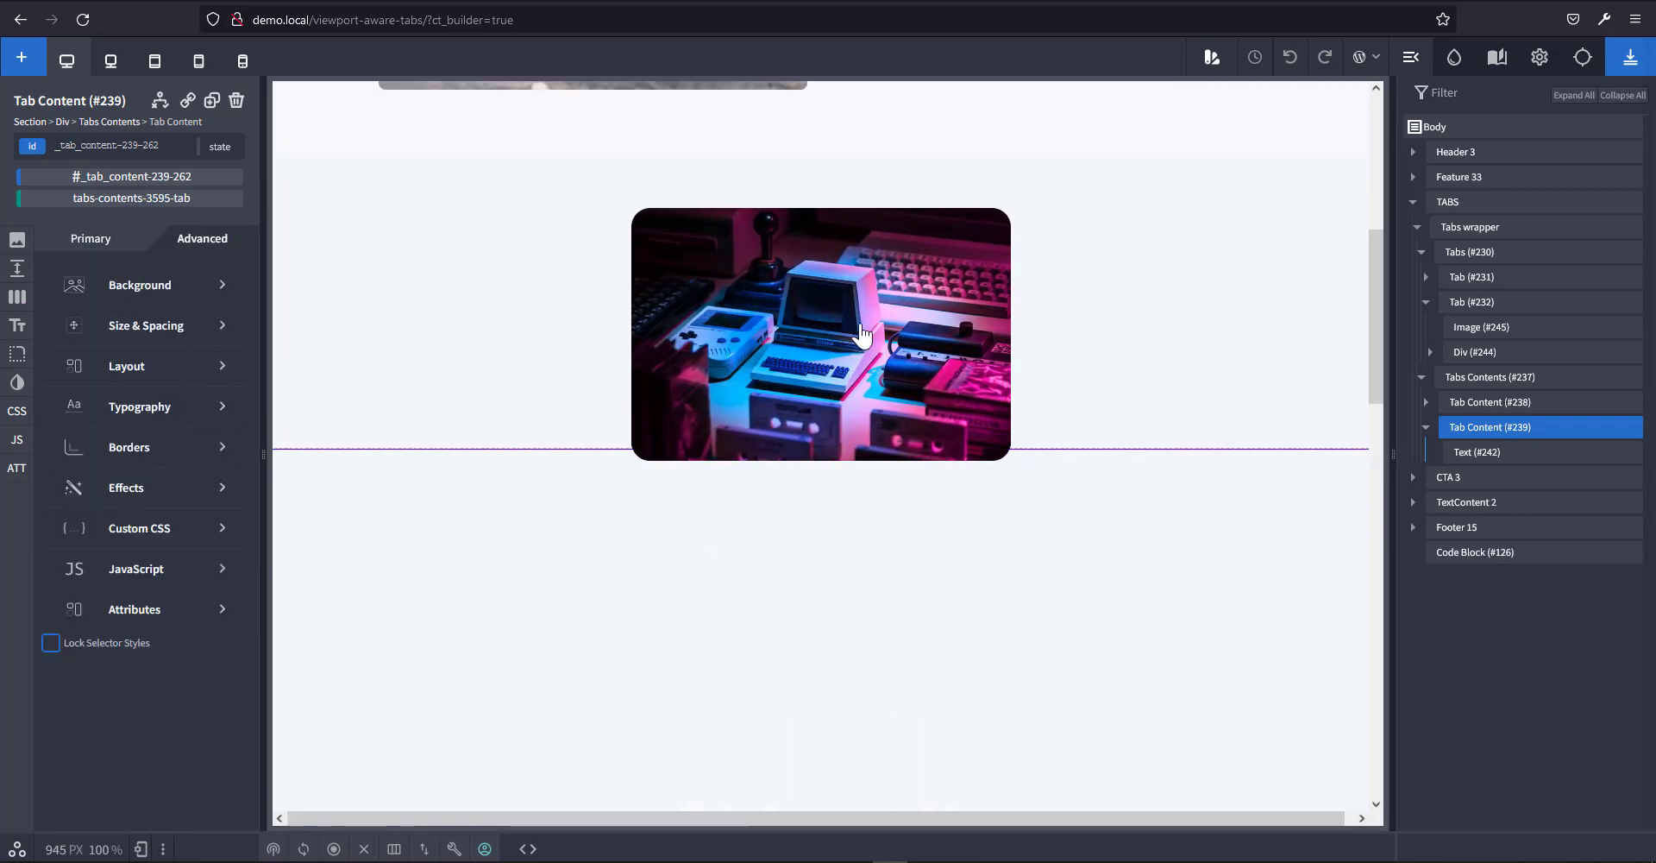
left_click(162, 293)
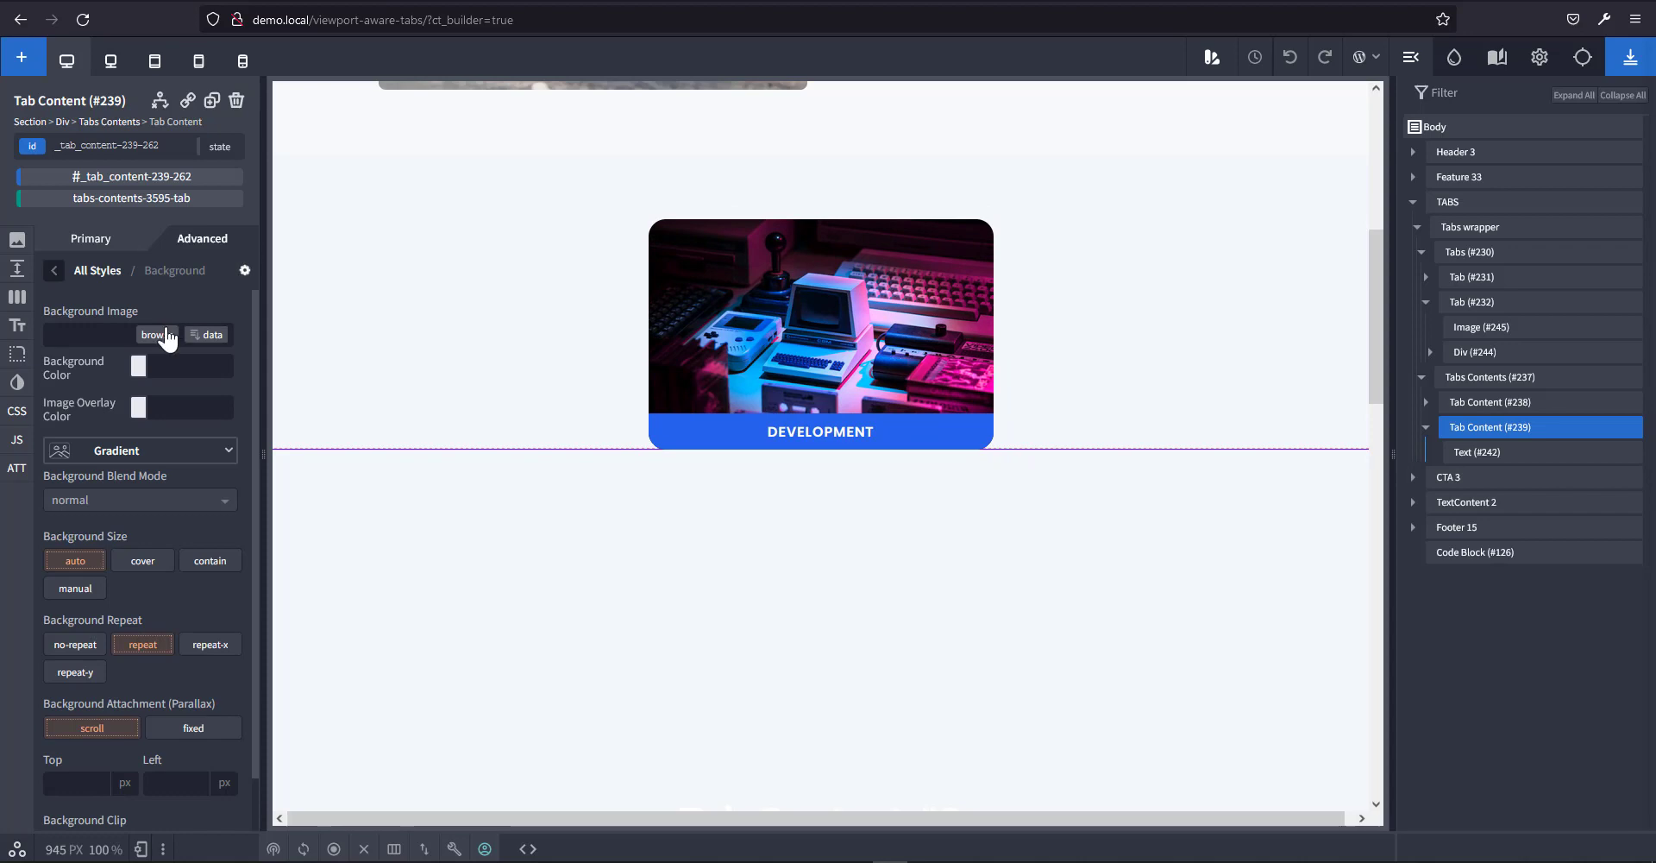
left_click(157, 334)
left_click(1285, 267)
left_click(1565, 815)
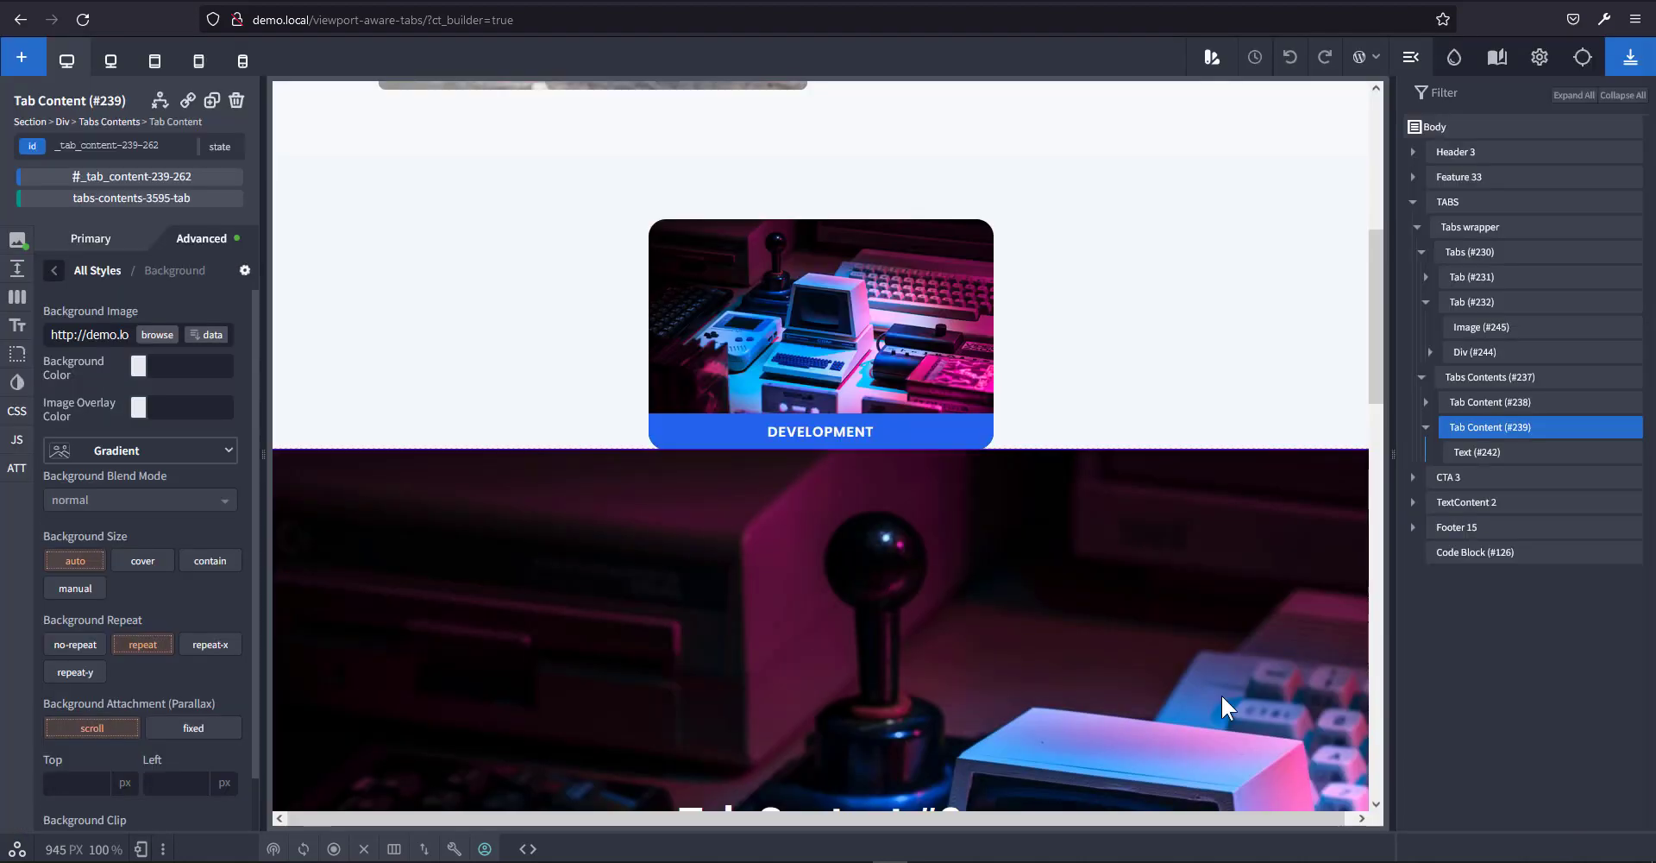
Set the second tab content's background to cover and no-repeat, with top and left positions of 50%.
scroll(1072, 528, "down", 4)
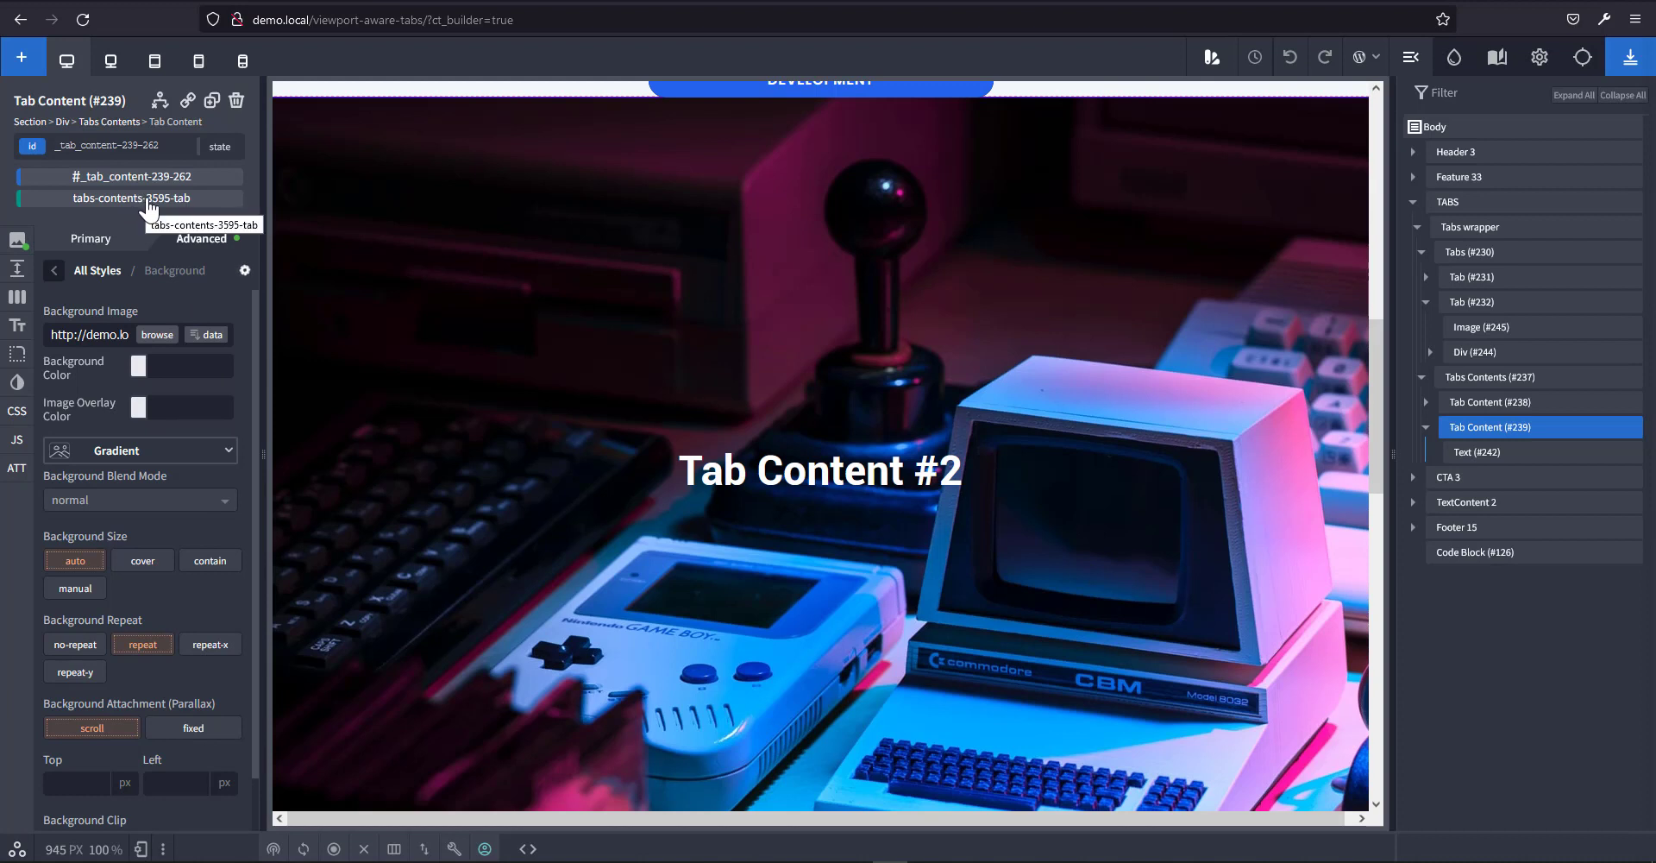
scroll(146, 678, "down", 2)
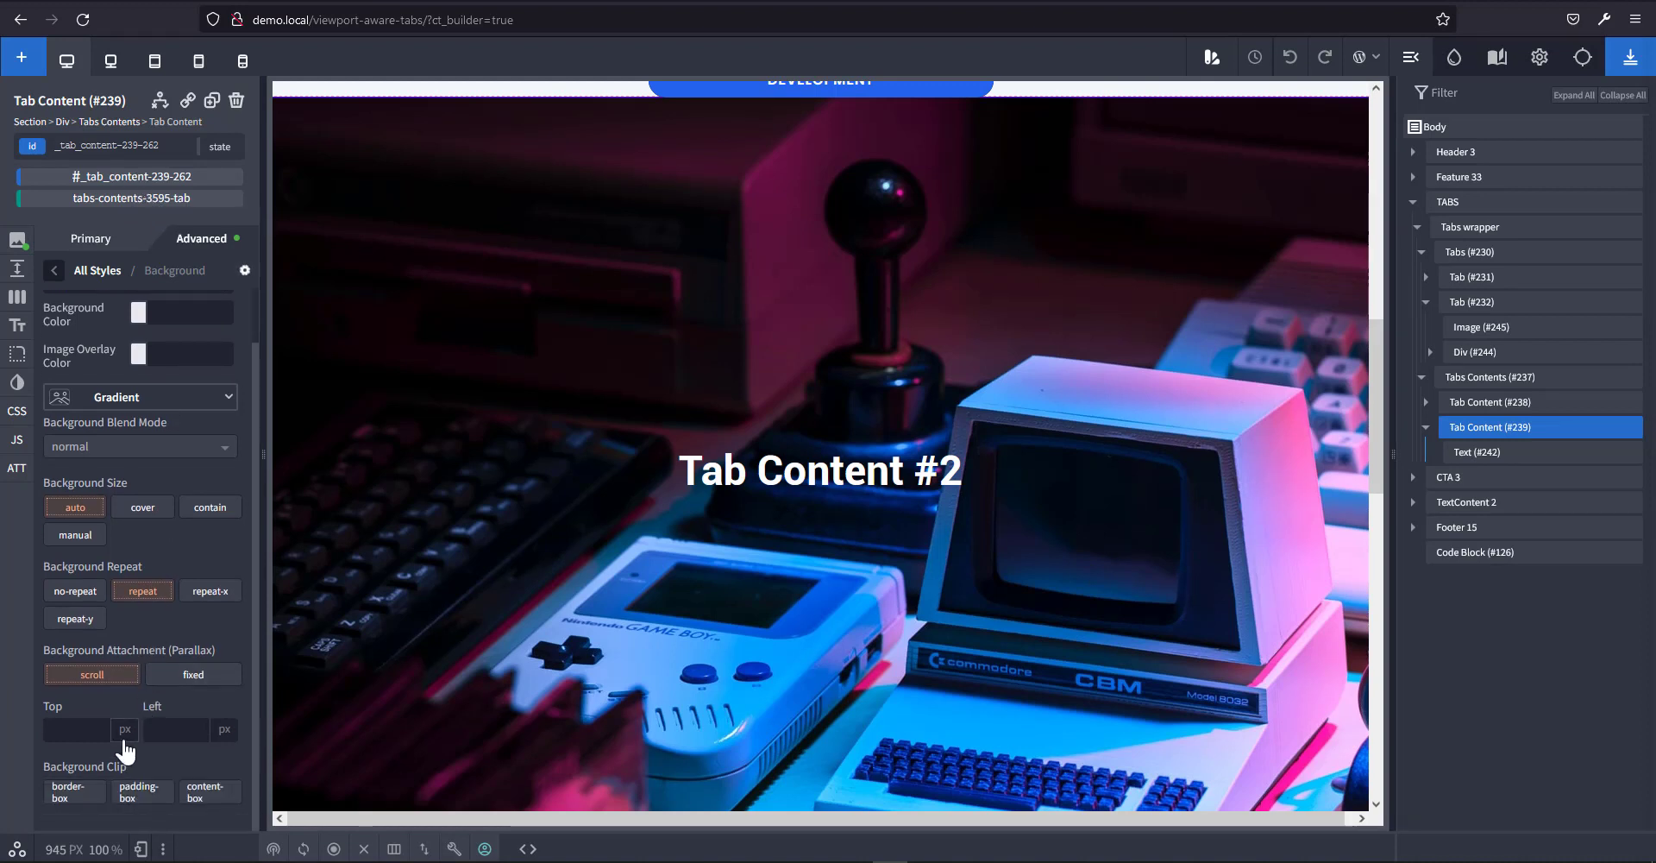
left_click(132, 726)
left_click(148, 508)
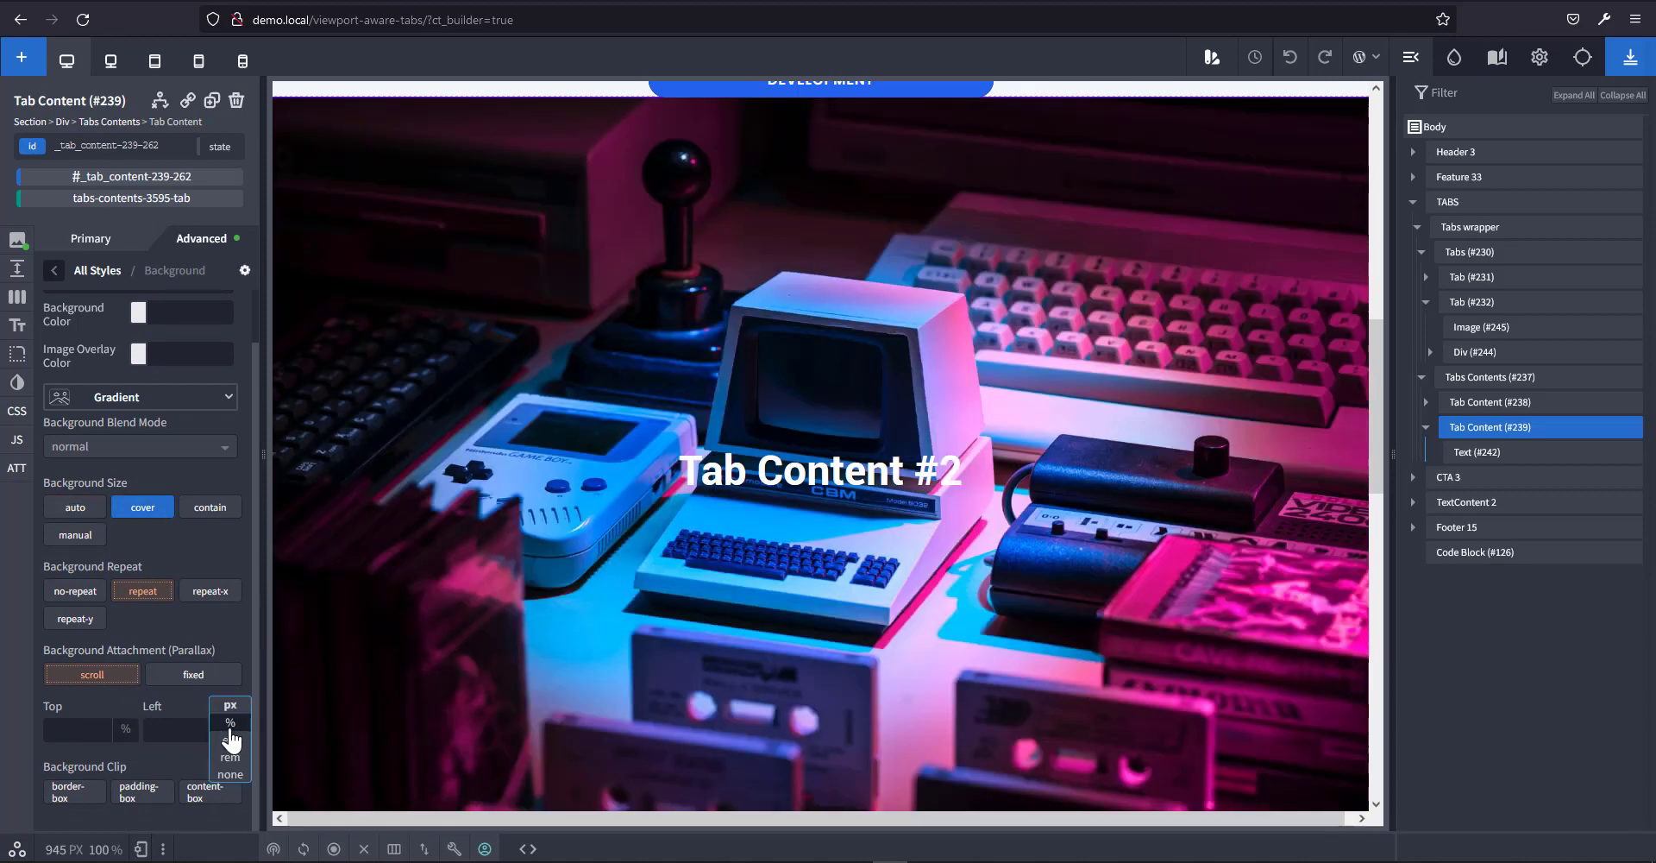
left_click(230, 719)
type("50")
left_click(85, 732)
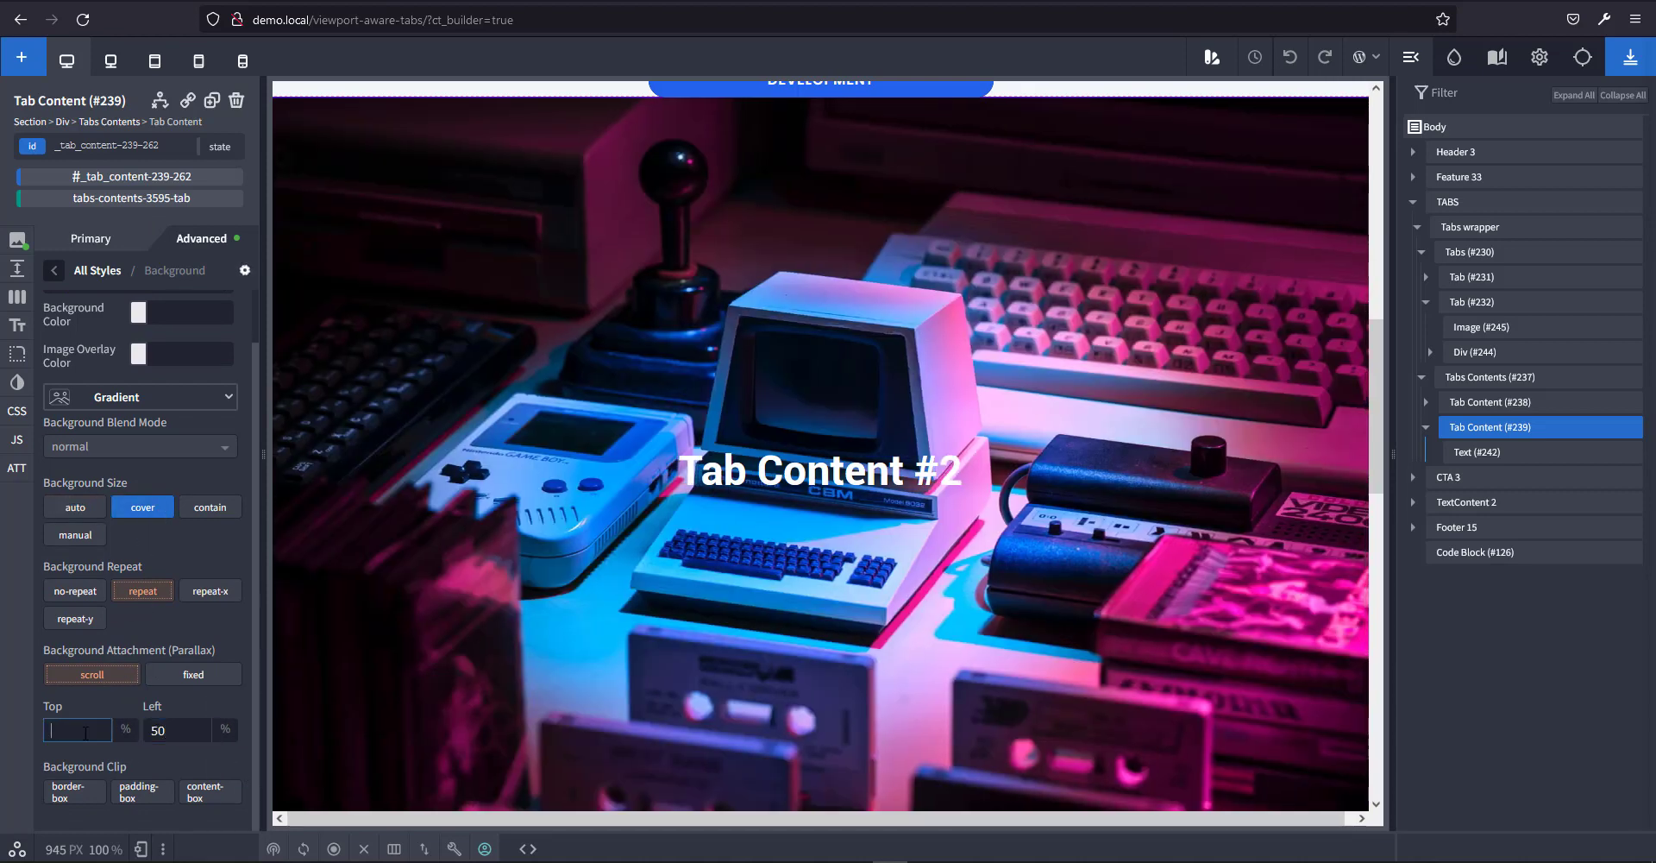
left_click(75, 591)
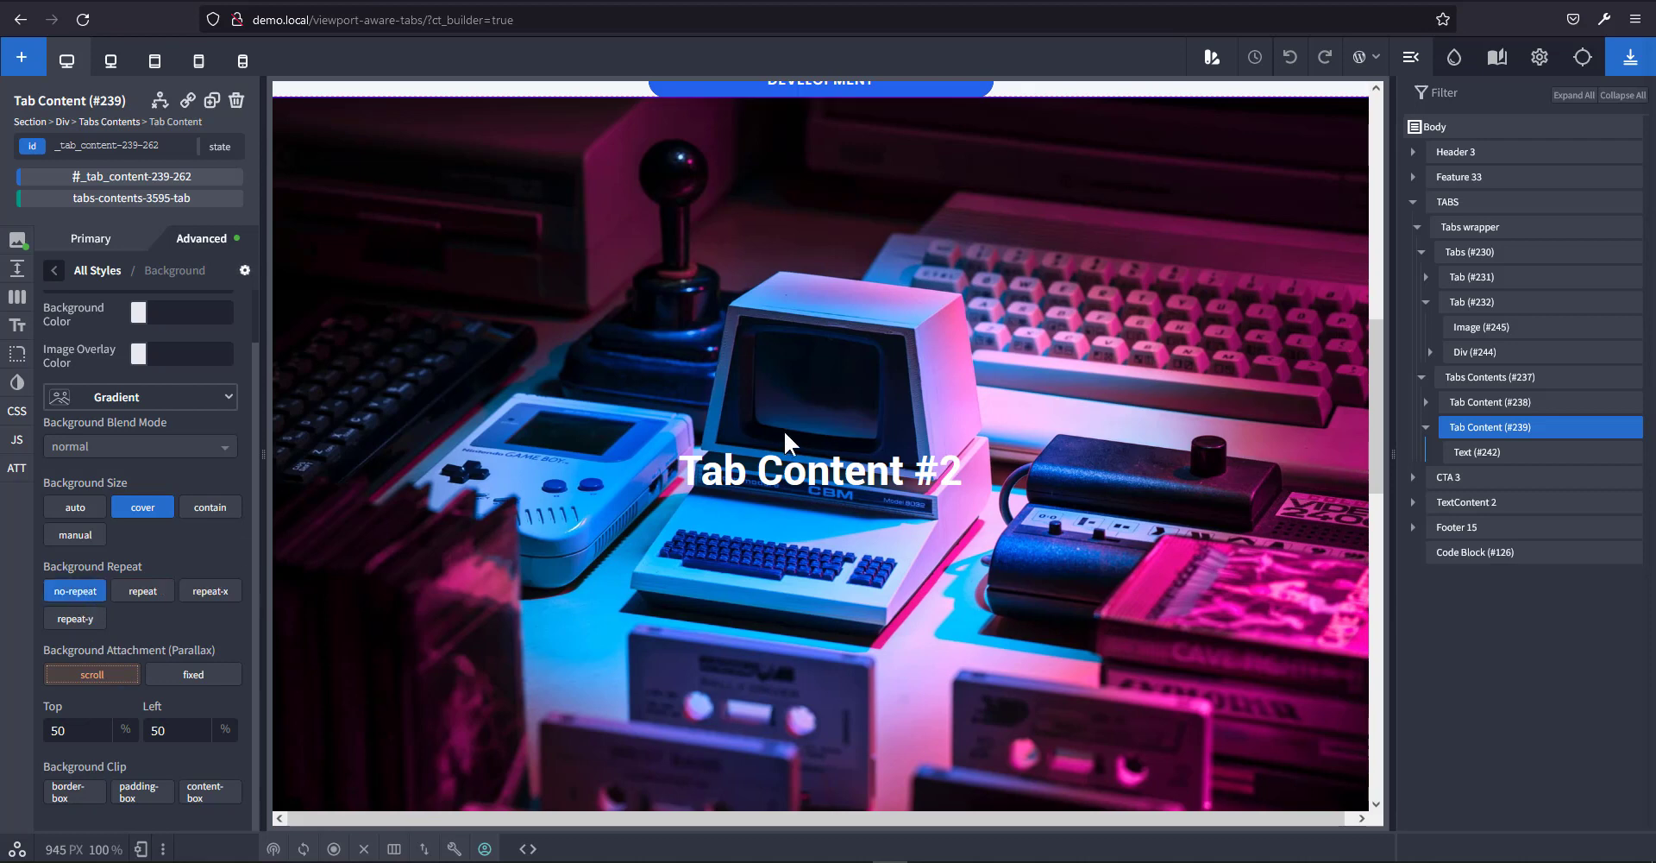
Add a black image overlay at 45% opacity to the second tab content's background, and save the page.
scroll(872, 538, "down", 2)
scroll(911, 458, "up", 2)
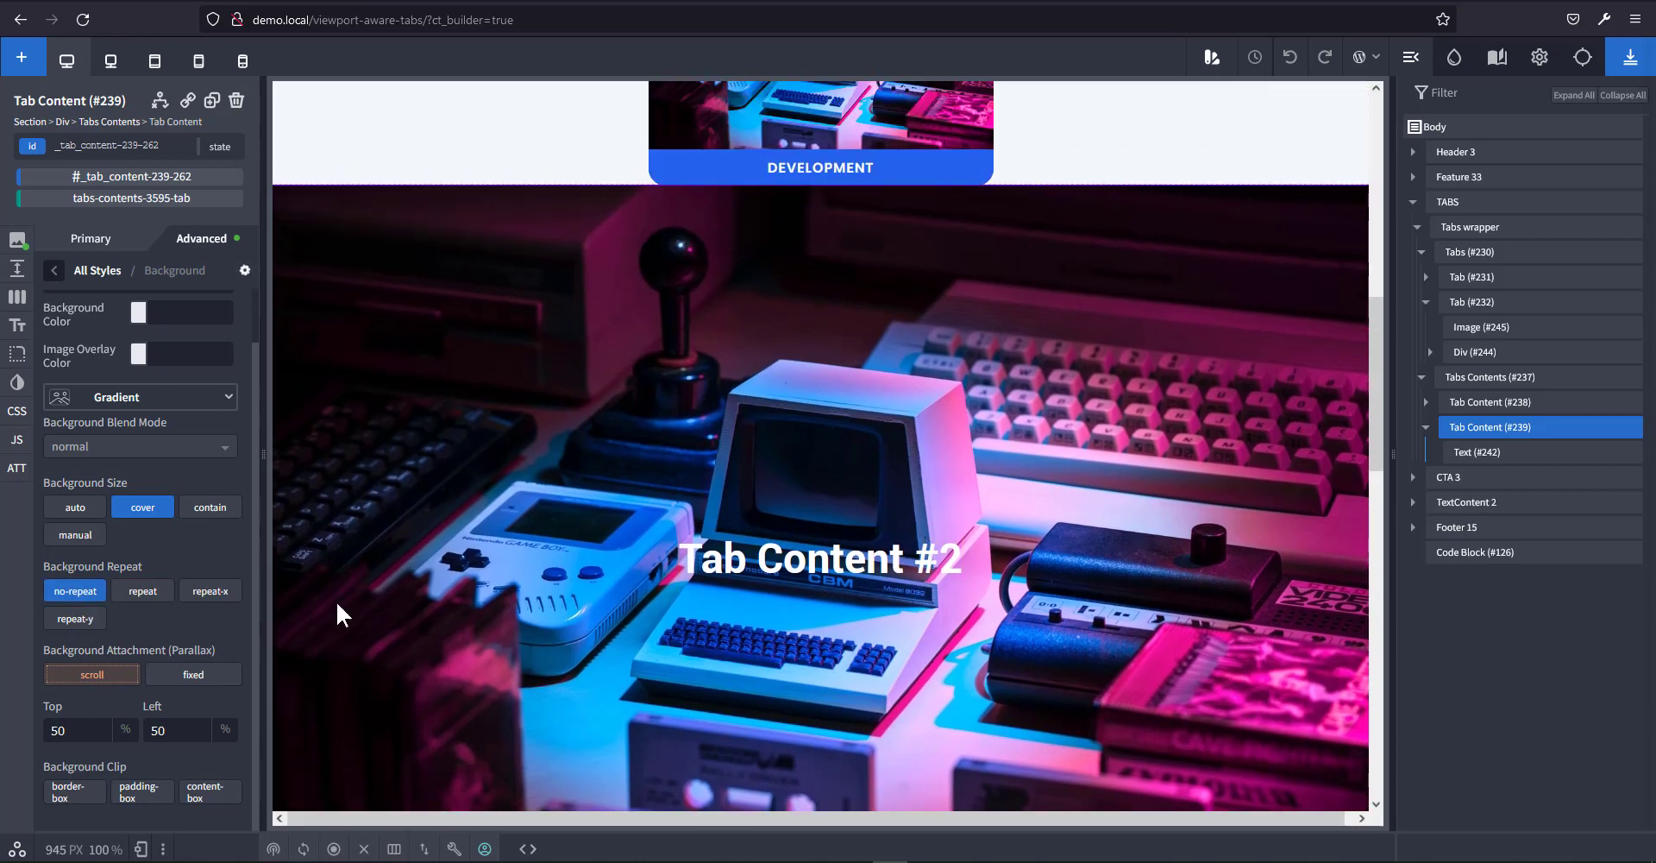
left_click(138, 353)
left_click(186, 519)
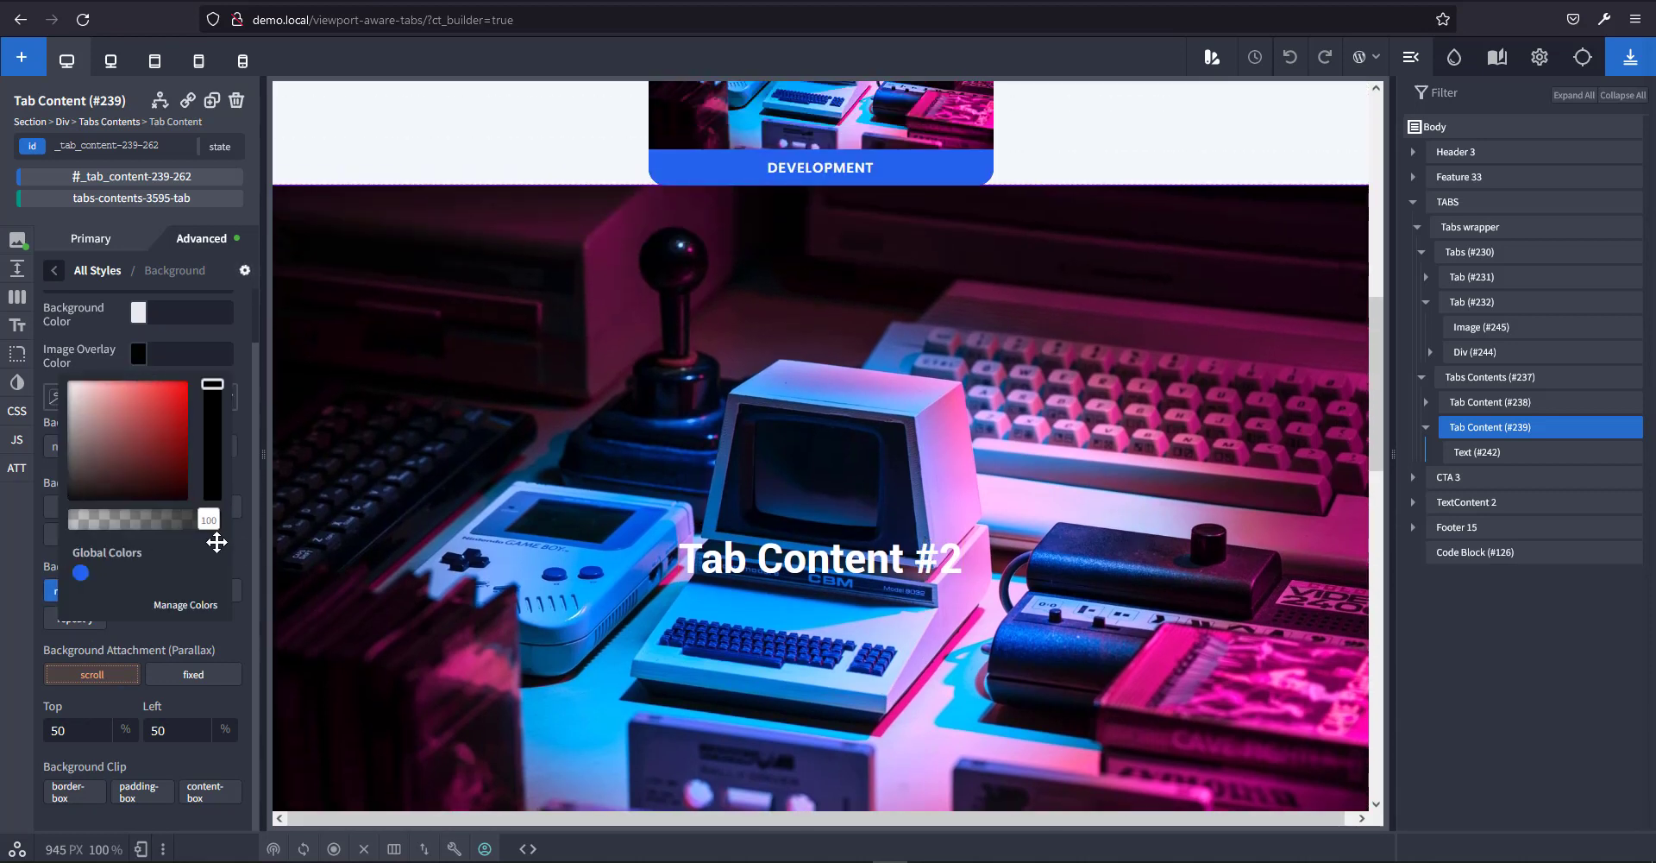
left_click_drag(176, 518, 136, 517)
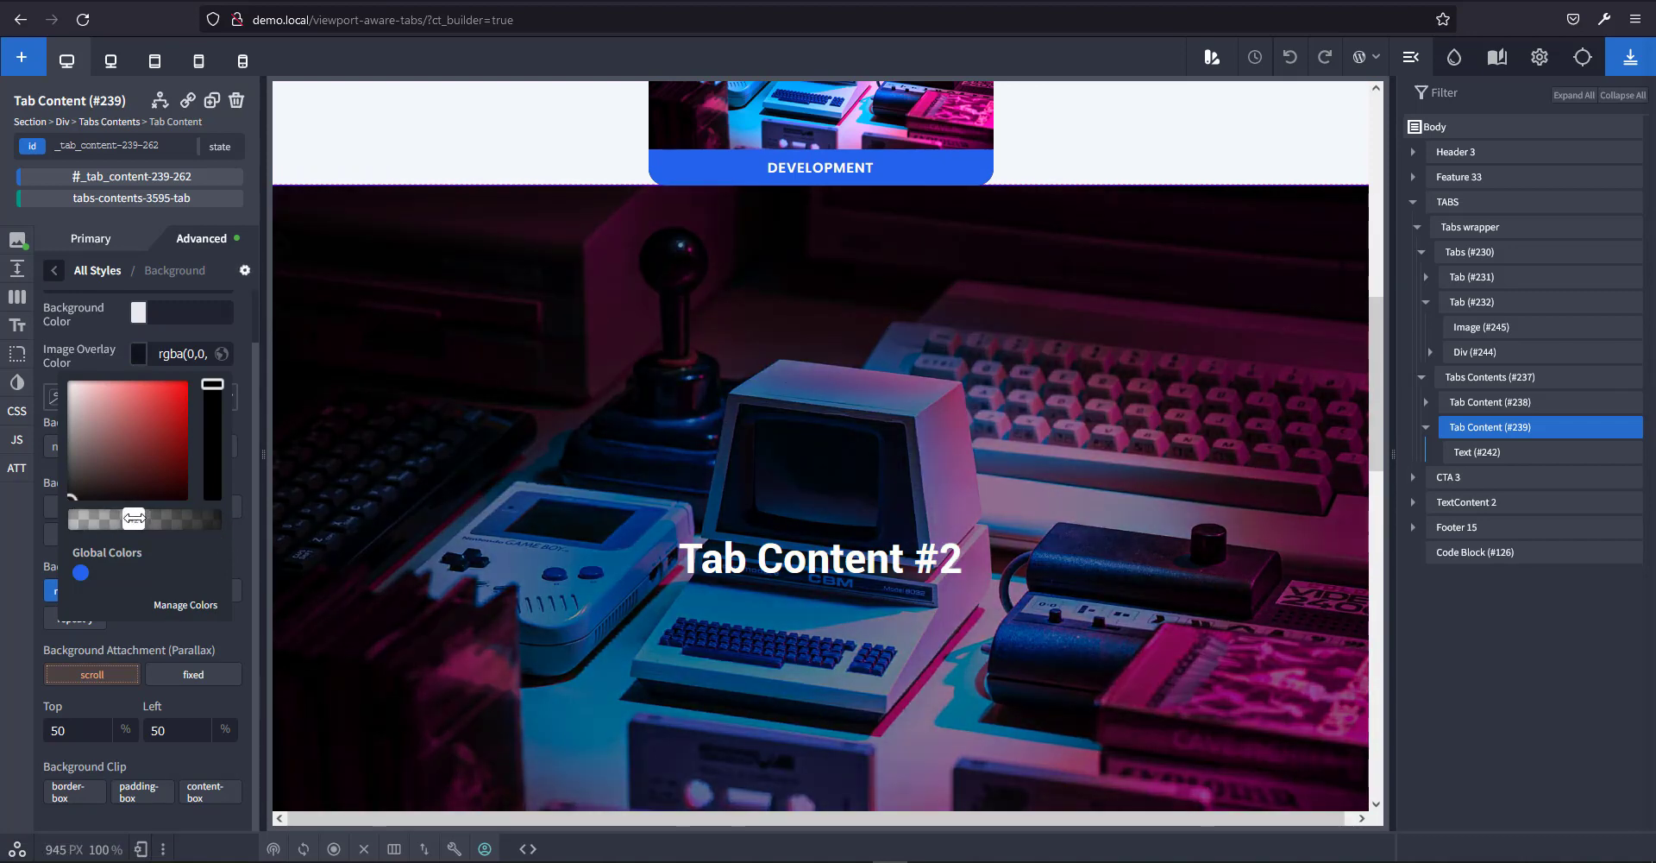
scroll(987, 604, "down", 3)
scroll(1104, 612, "up", 3)
scroll(1137, 541, "down", 3)
scroll(1167, 556, "up", 1)
scroll(1169, 557, "up", 2)
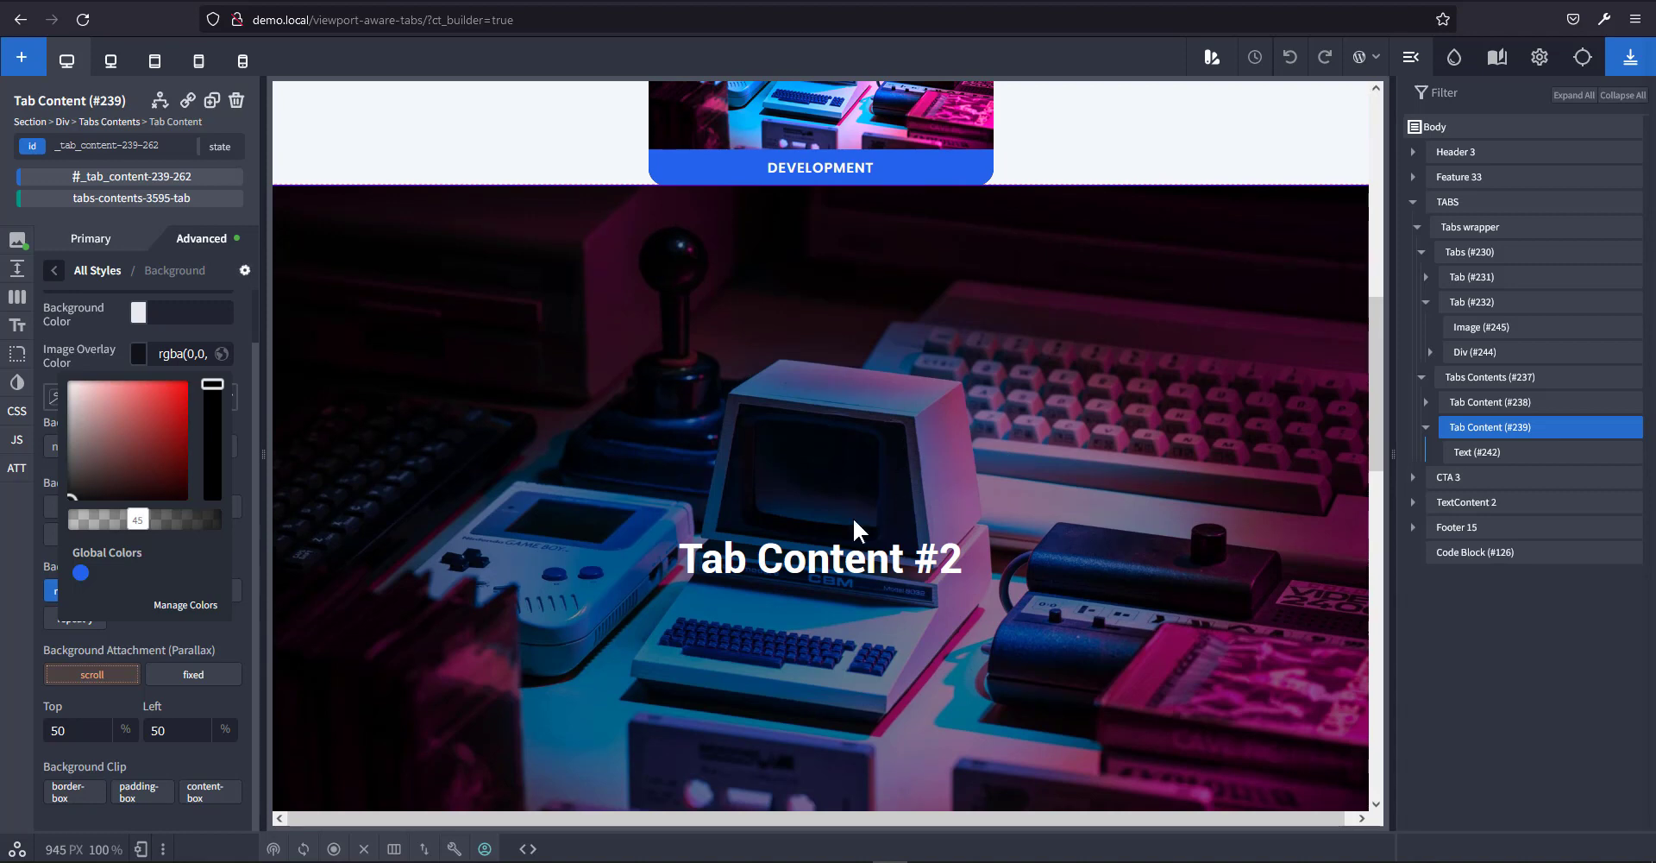
left_click(1626, 63)
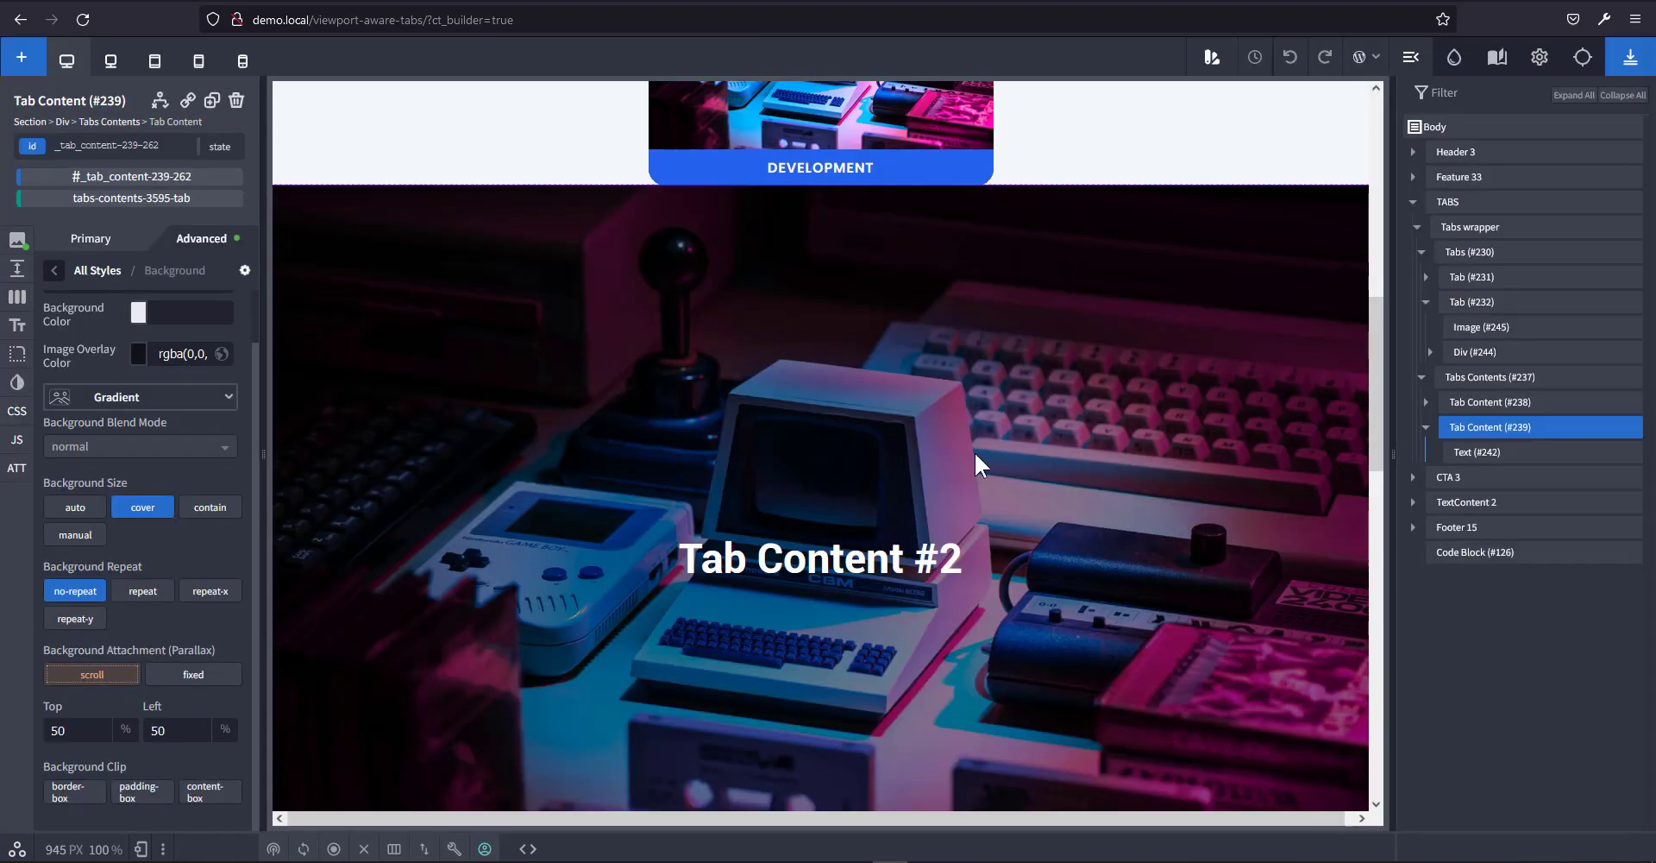
Reload the live page, open the Development tab, and examine its full-screen content.
key("ctrl+Tab")
key("ctrl+r")
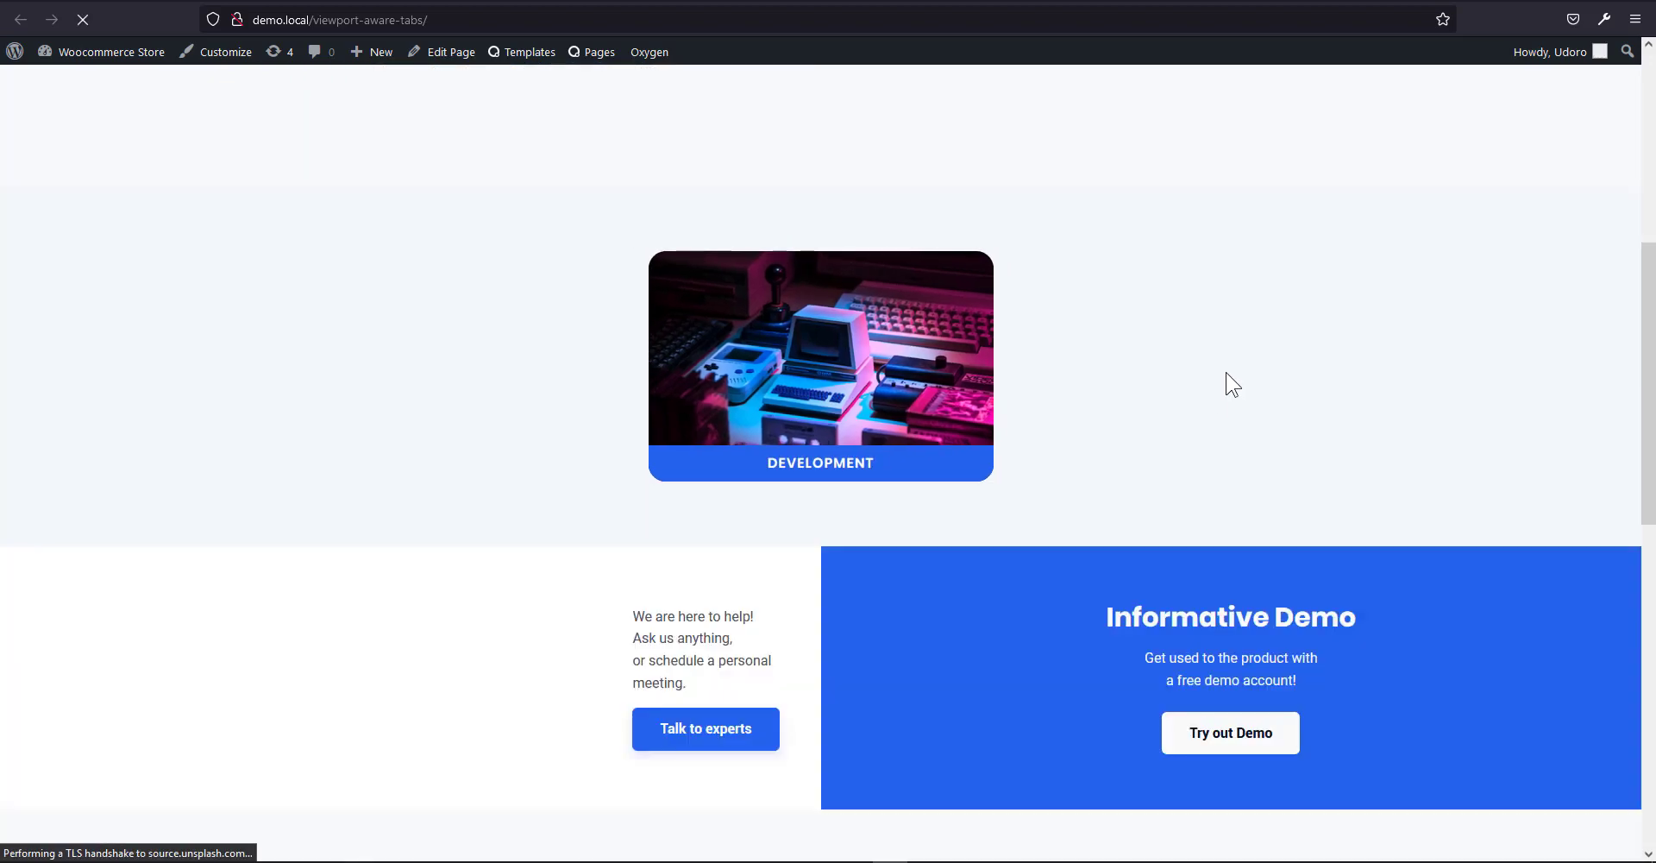
left_click(845, 382)
scroll(857, 393, "down", 3)
scroll(961, 540, "down", 4)
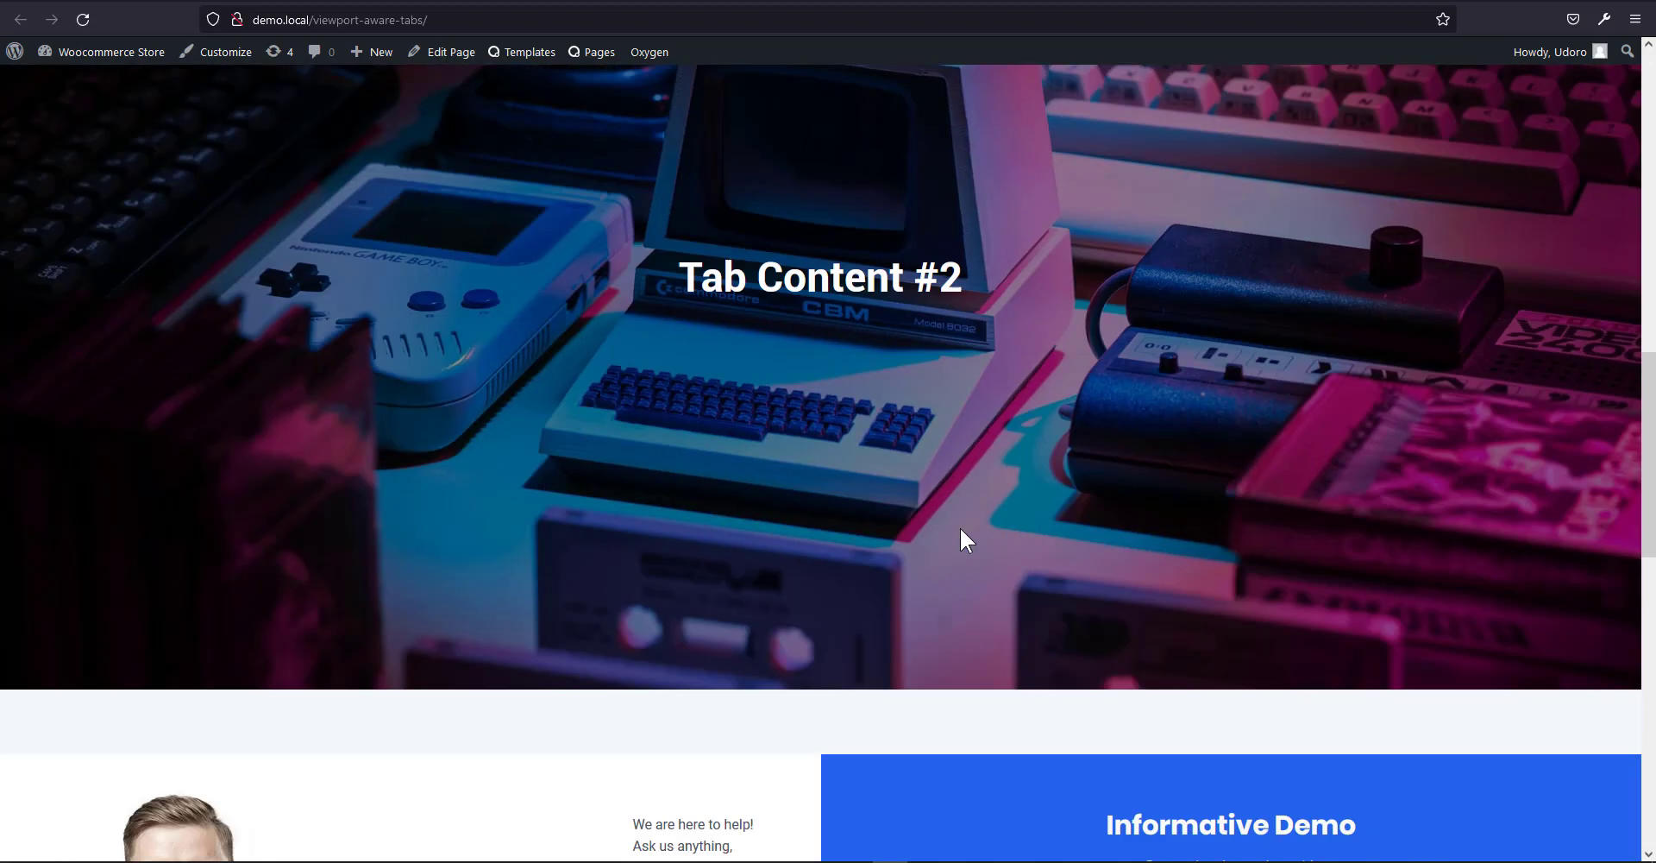
scroll(961, 540, "up", 6)
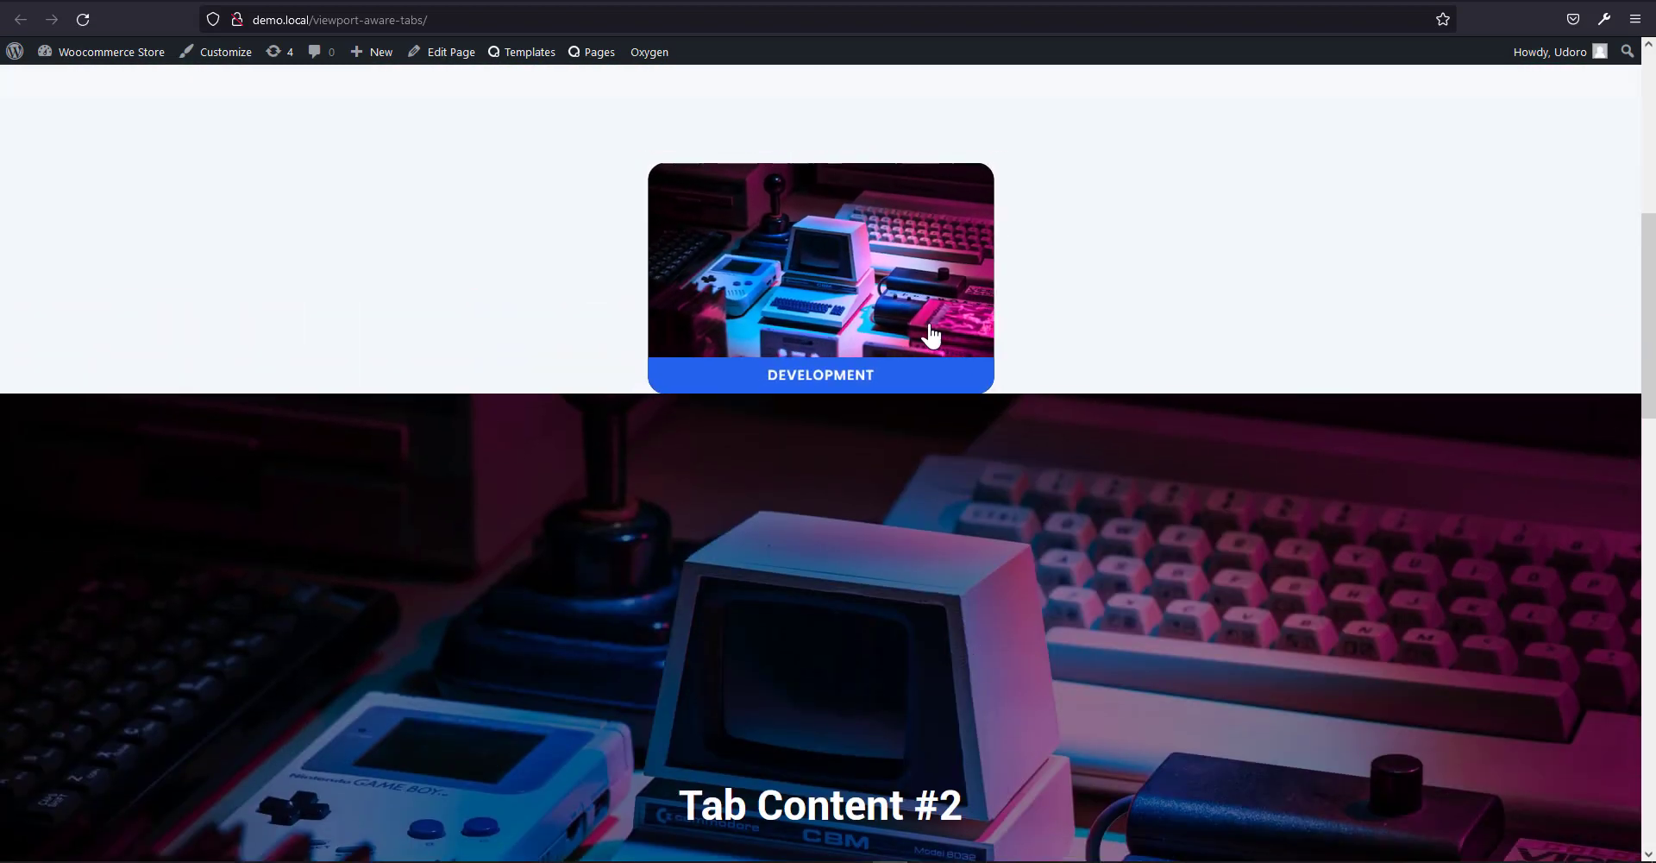
scroll(1216, 401, "down", 4)
scroll(1285, 410, "up", 3)
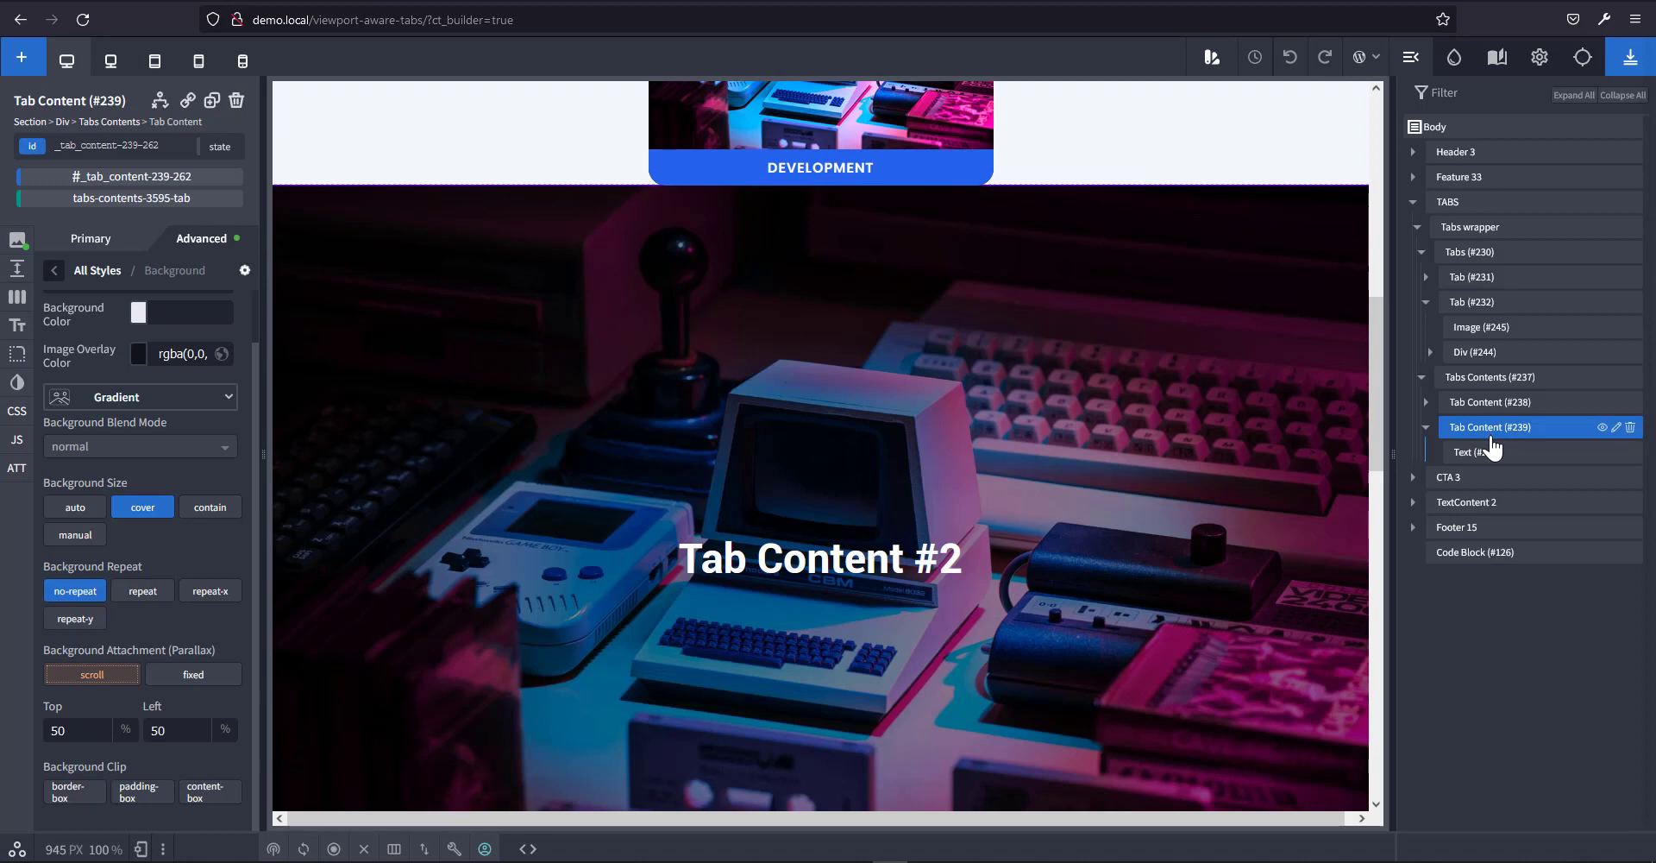
Add an Icon element below the text in the second tab content, using the cross-circle icon from the Linearicons set.
left_click(26, 60)
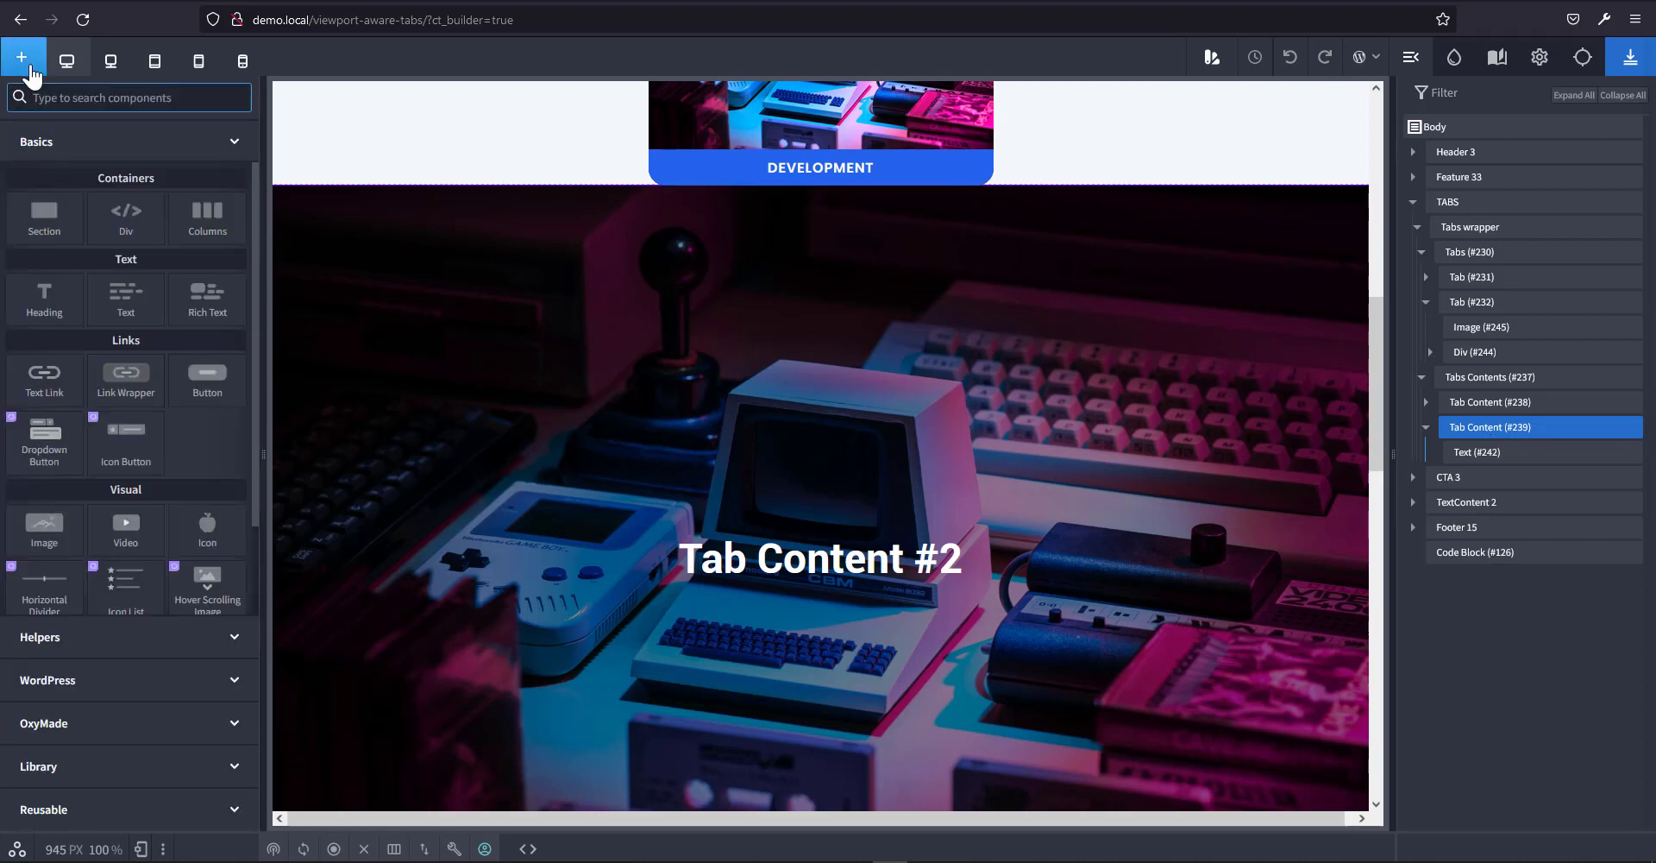
type("ic")
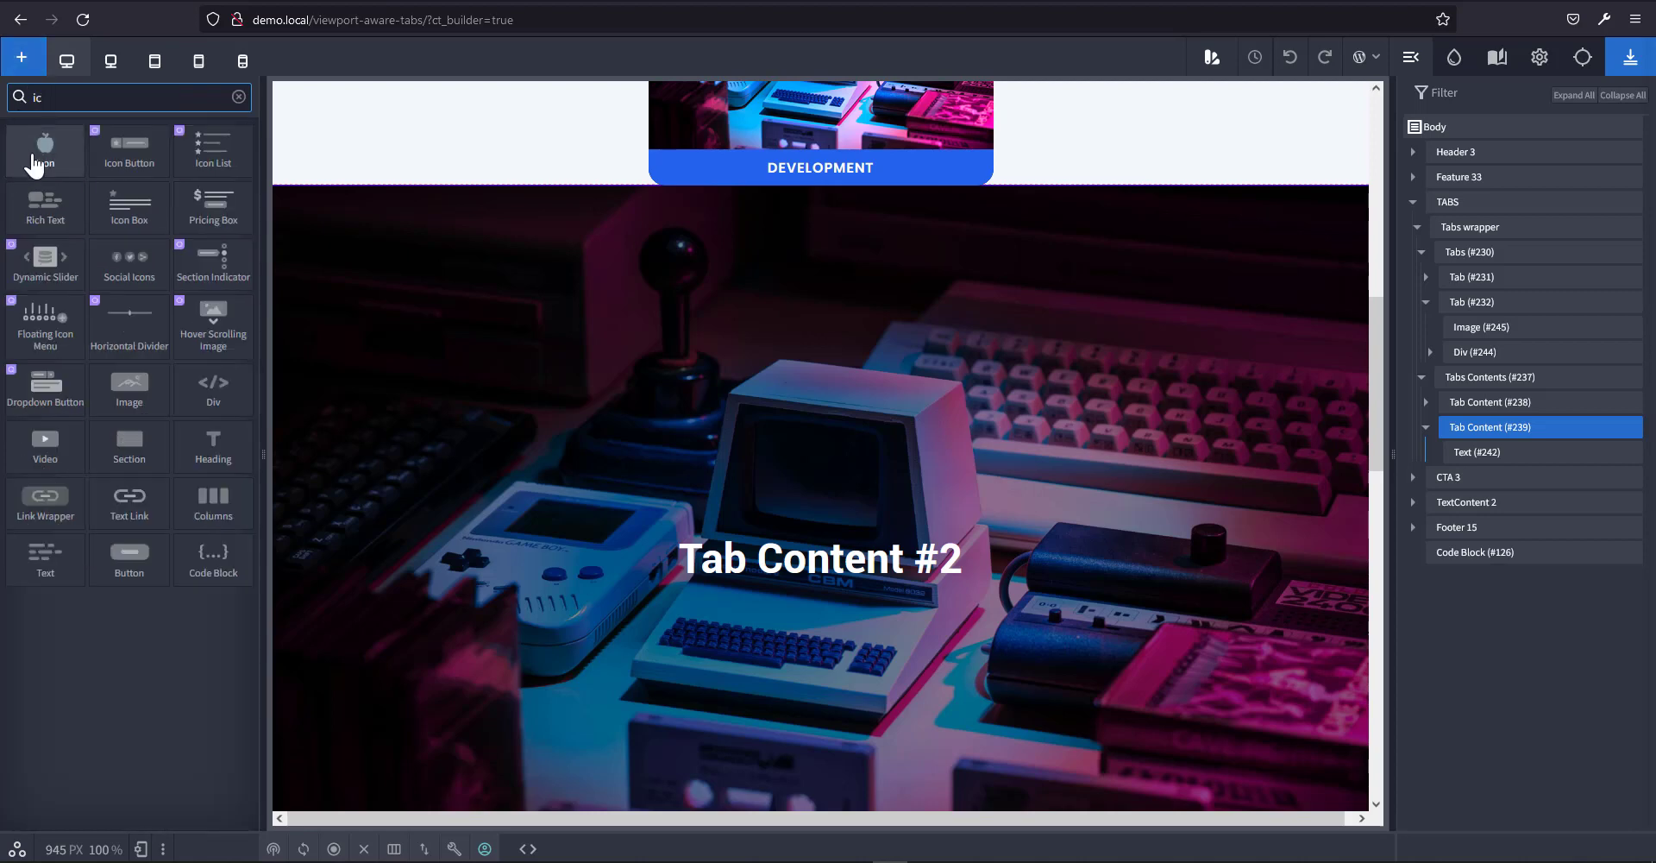
left_click(34, 164)
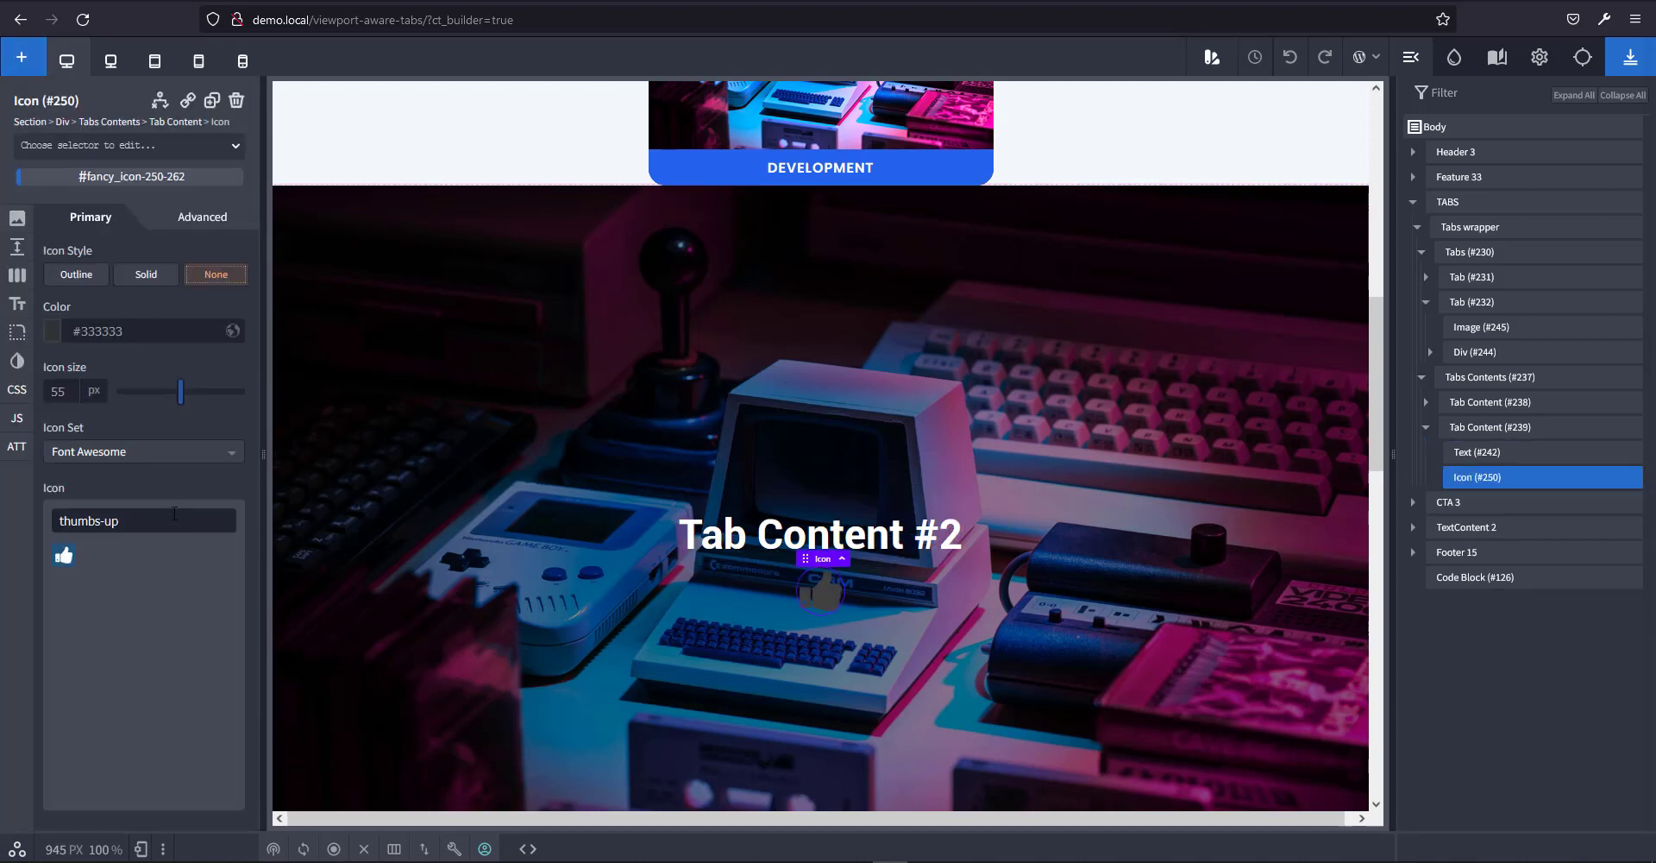
left_click(163, 453)
left_click(142, 515)
left_click(144, 525)
type("cross")
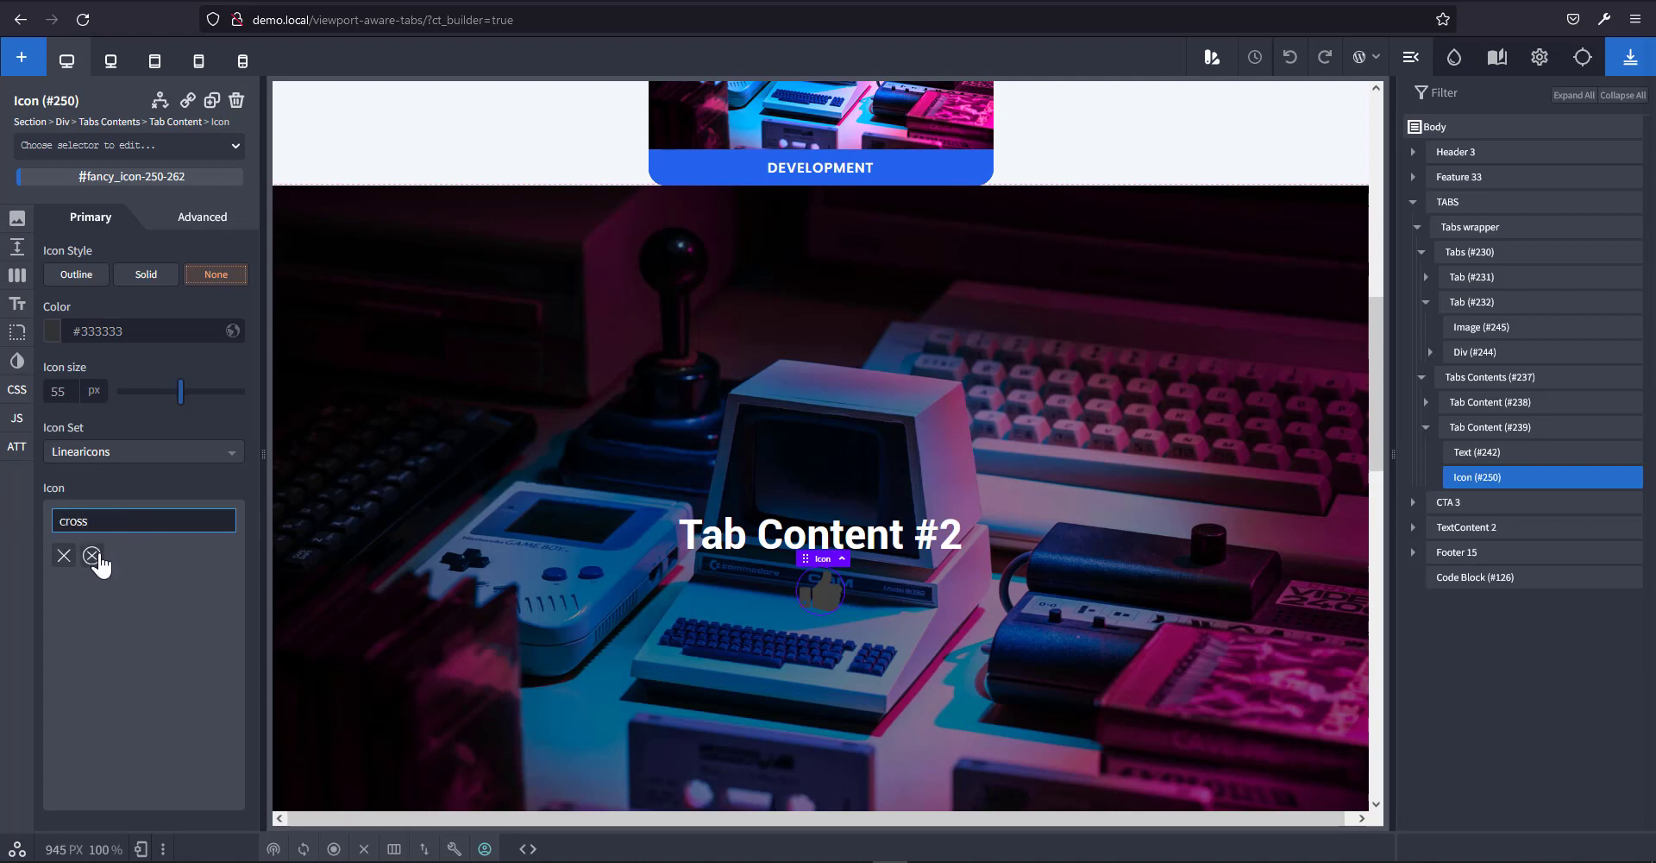
left_click(100, 559)
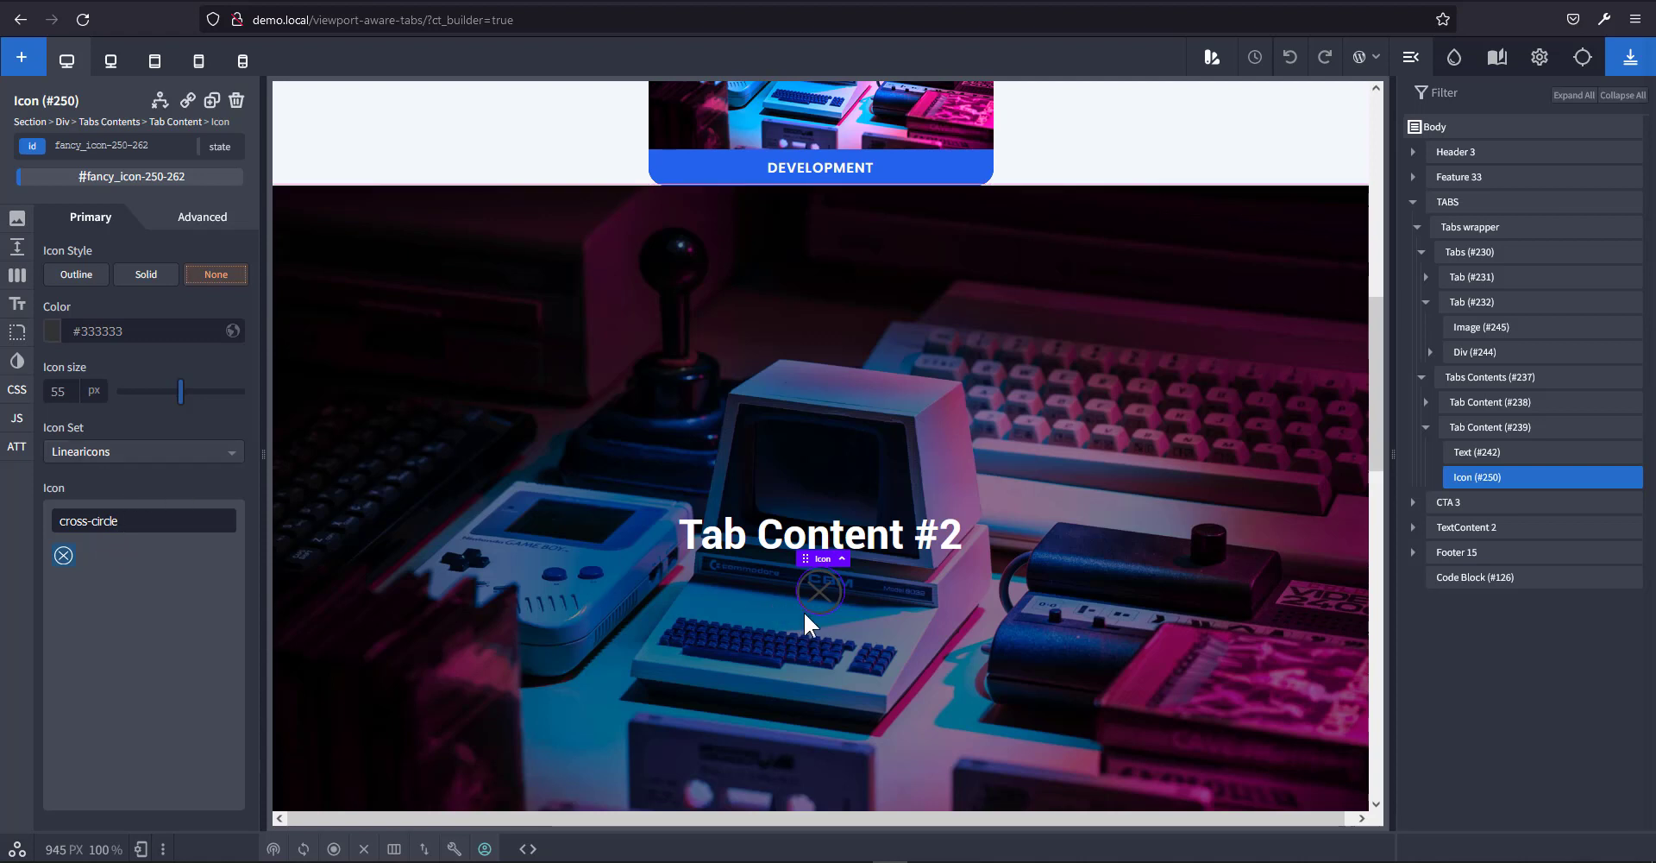
Give the icon a new close-tab-content class, and set that class's color to #ffffff and icon size to 28 px.
left_click(131, 142)
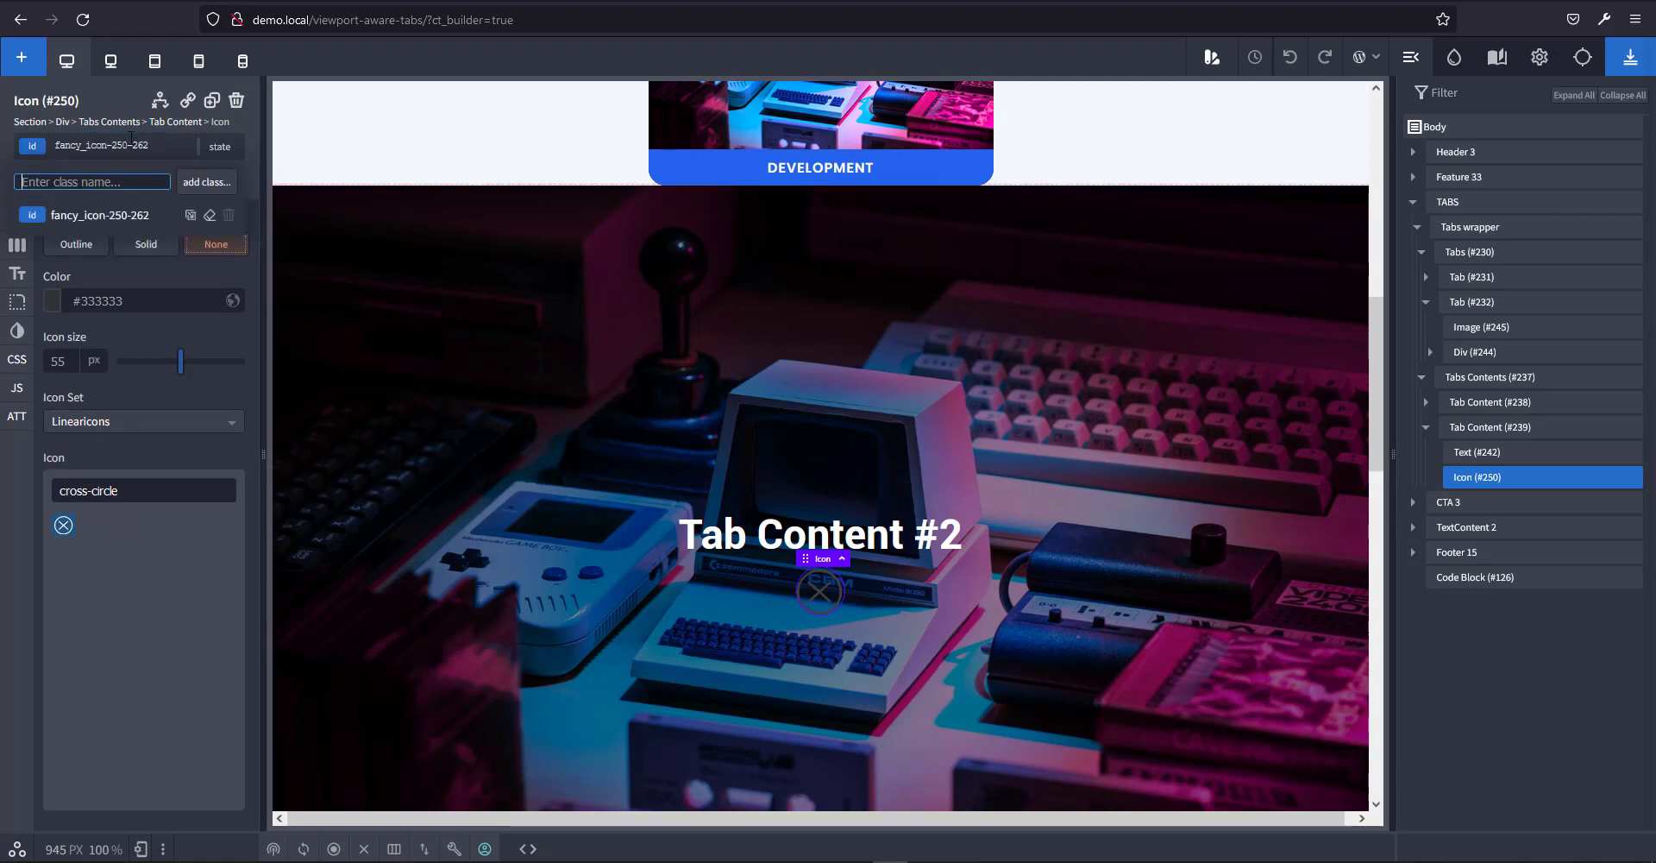
type("close")
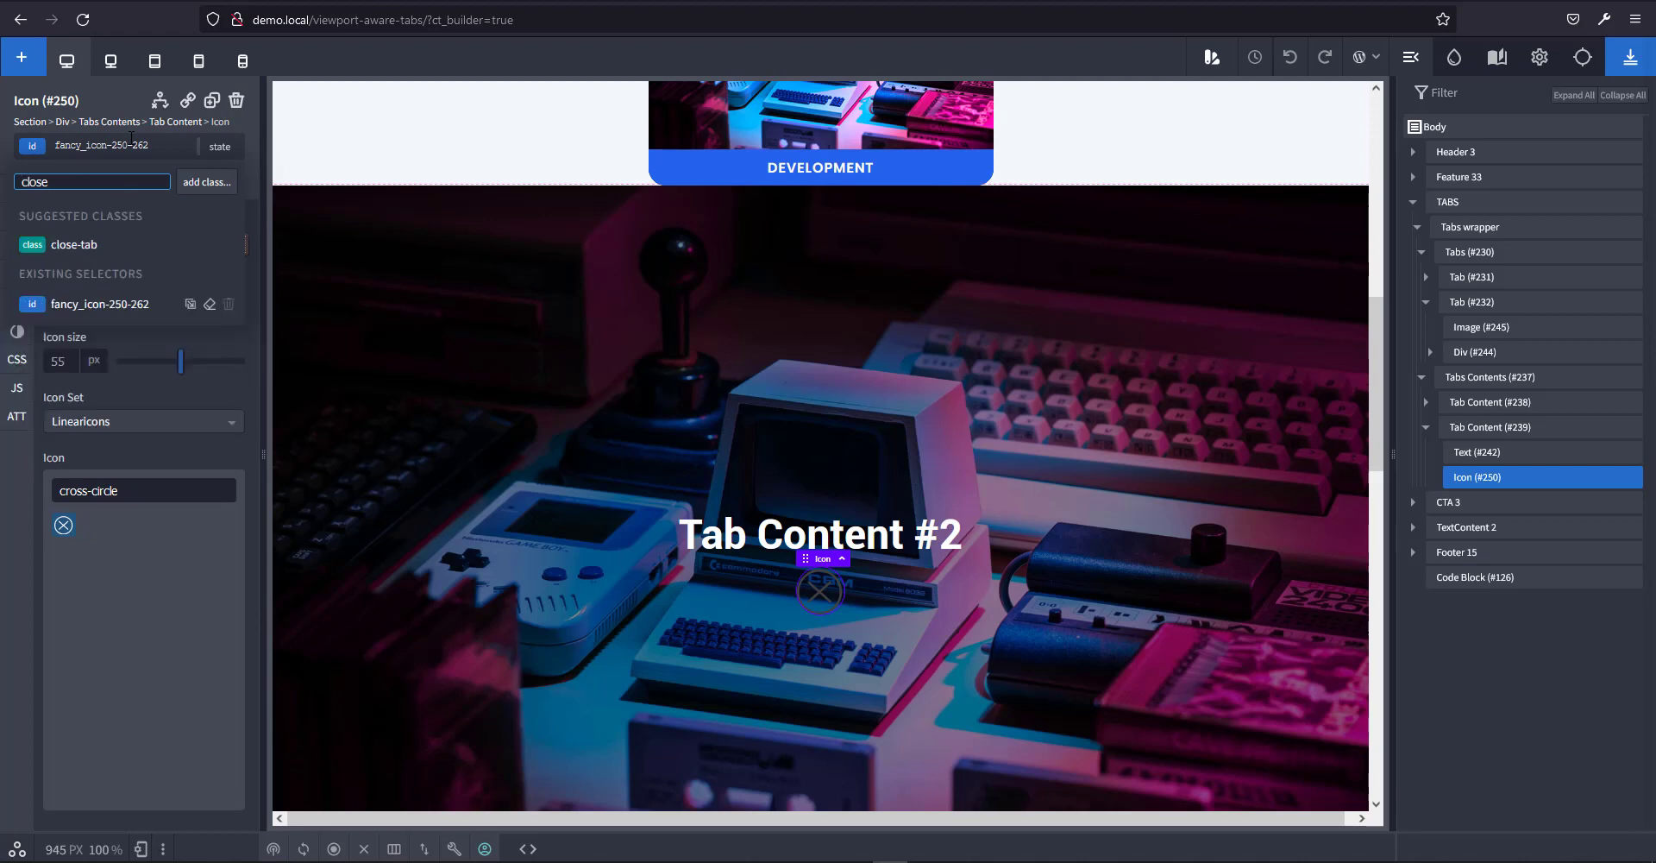
type("-tab-content")
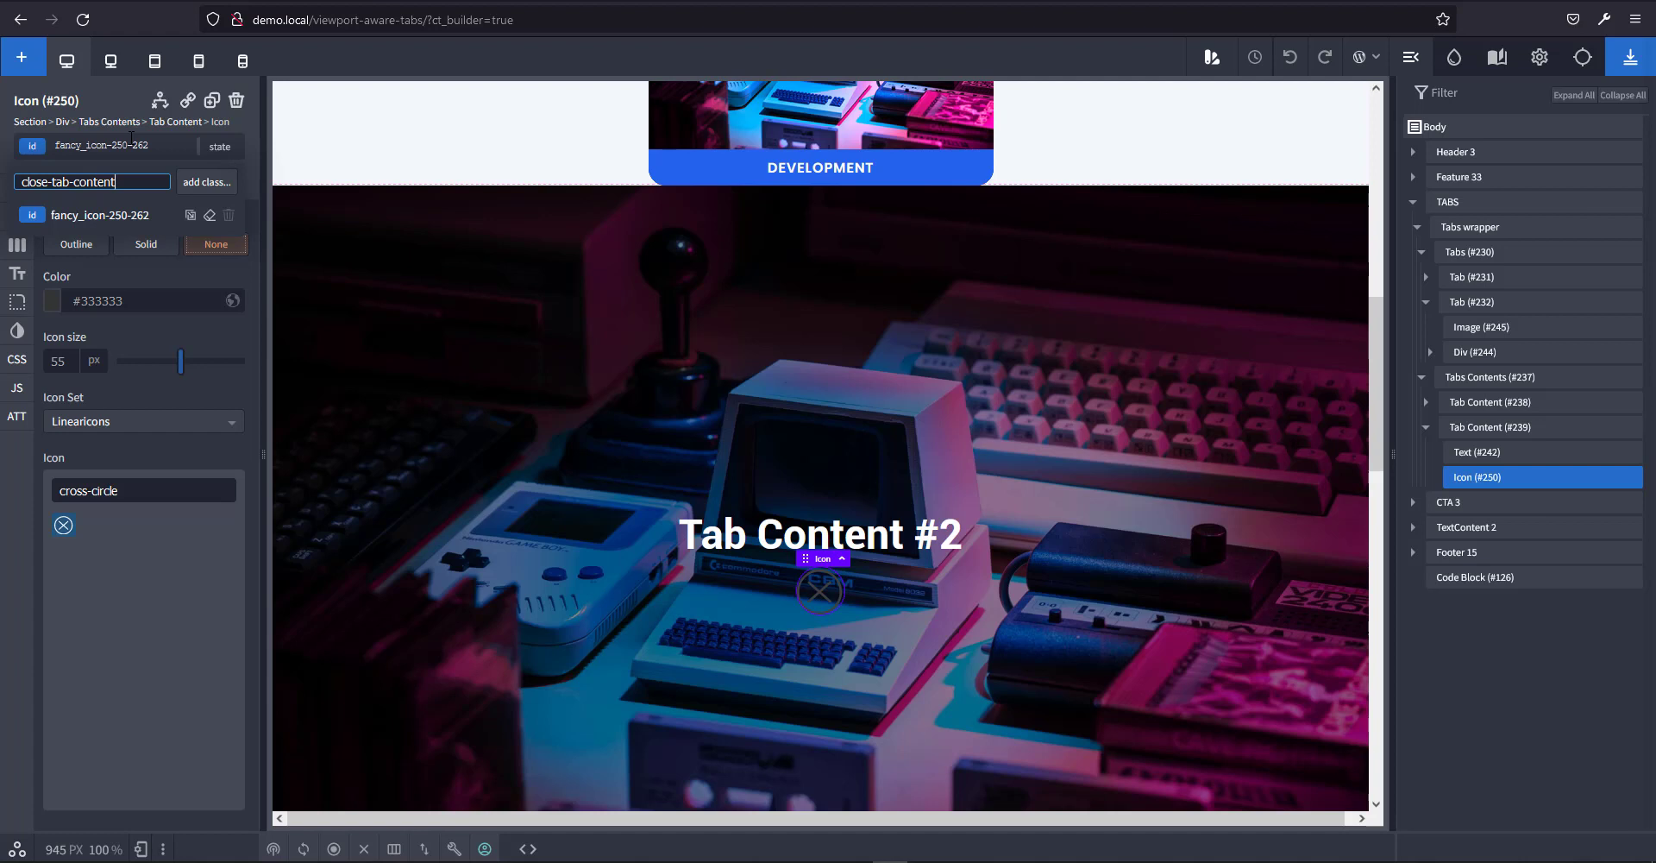
key("Return")
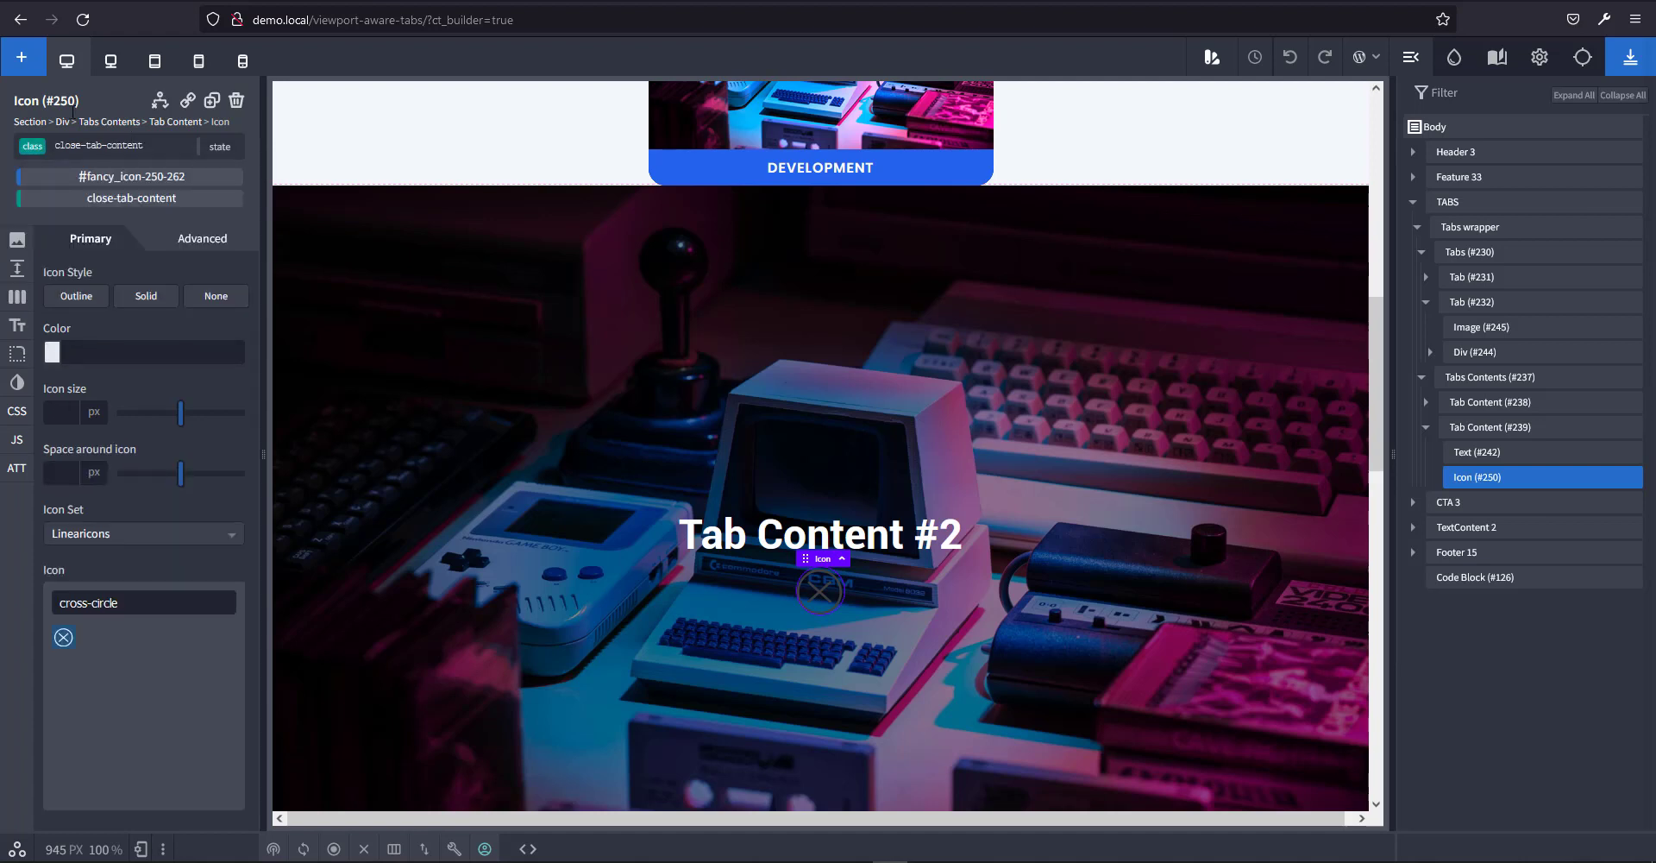
left_click(53, 356)
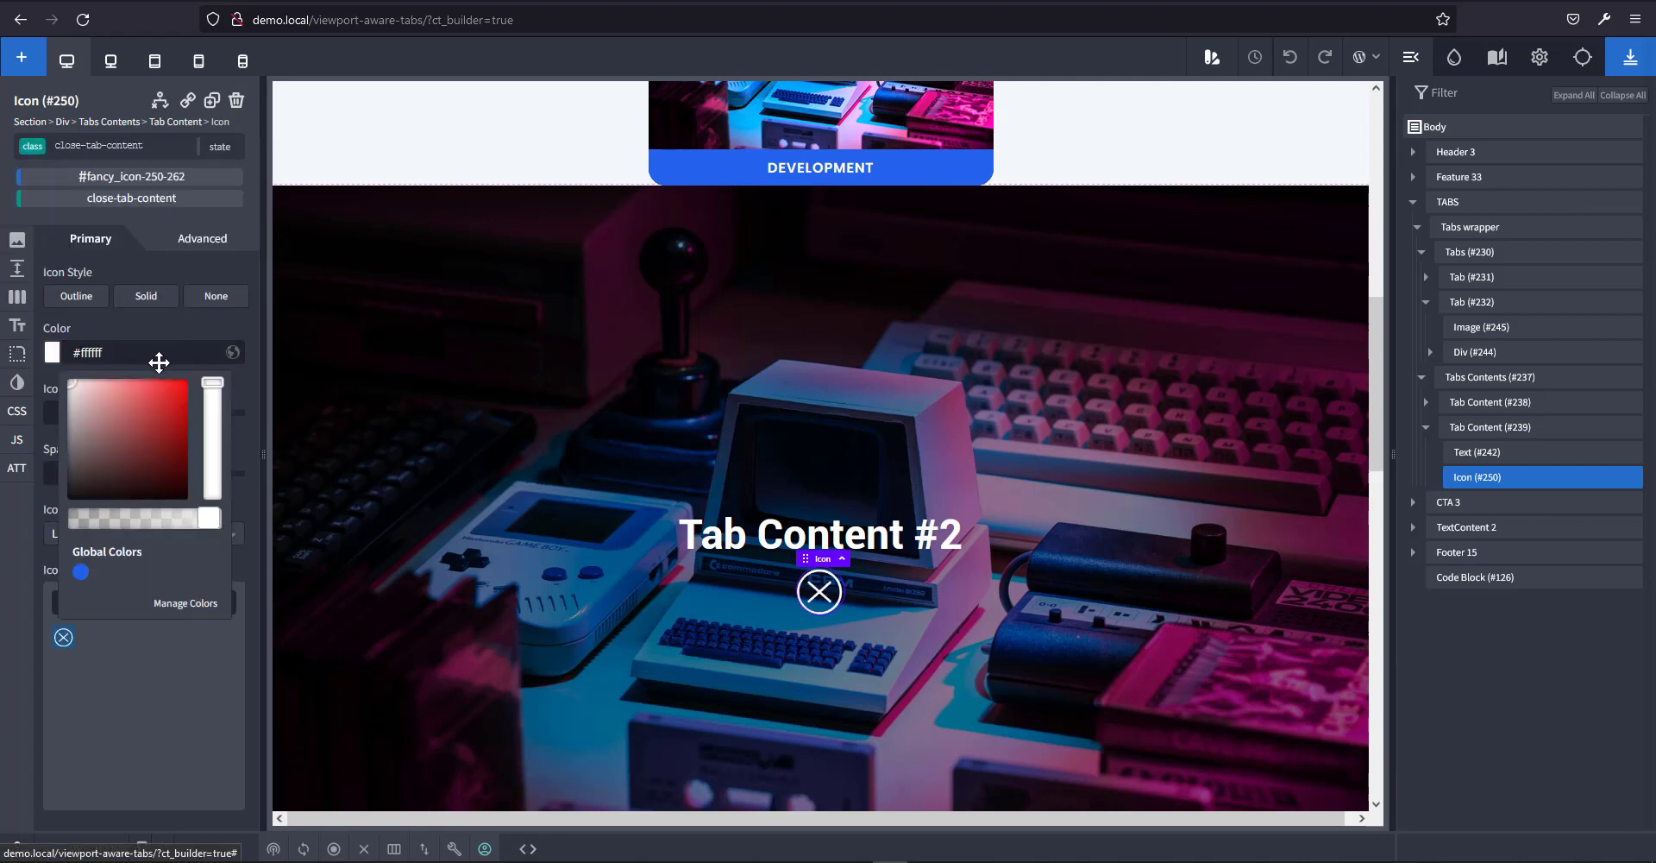
left_click_drag(174, 418, 147, 429)
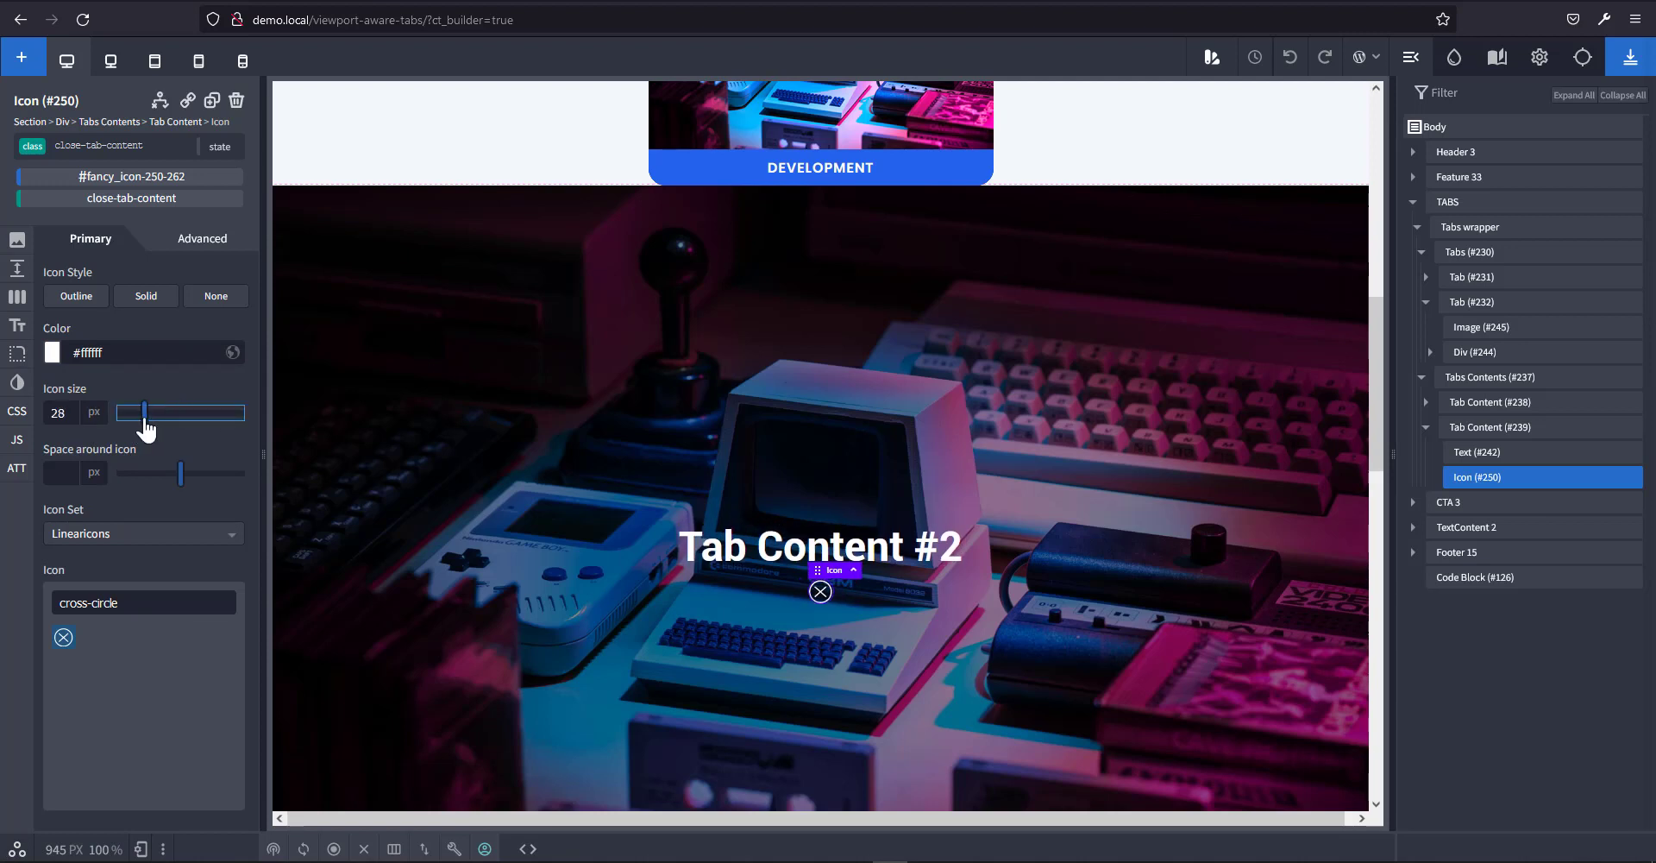
Set the hover-state color of the close-tab-content class to #ffffff.
left_click(225, 152)
left_click(155, 200)
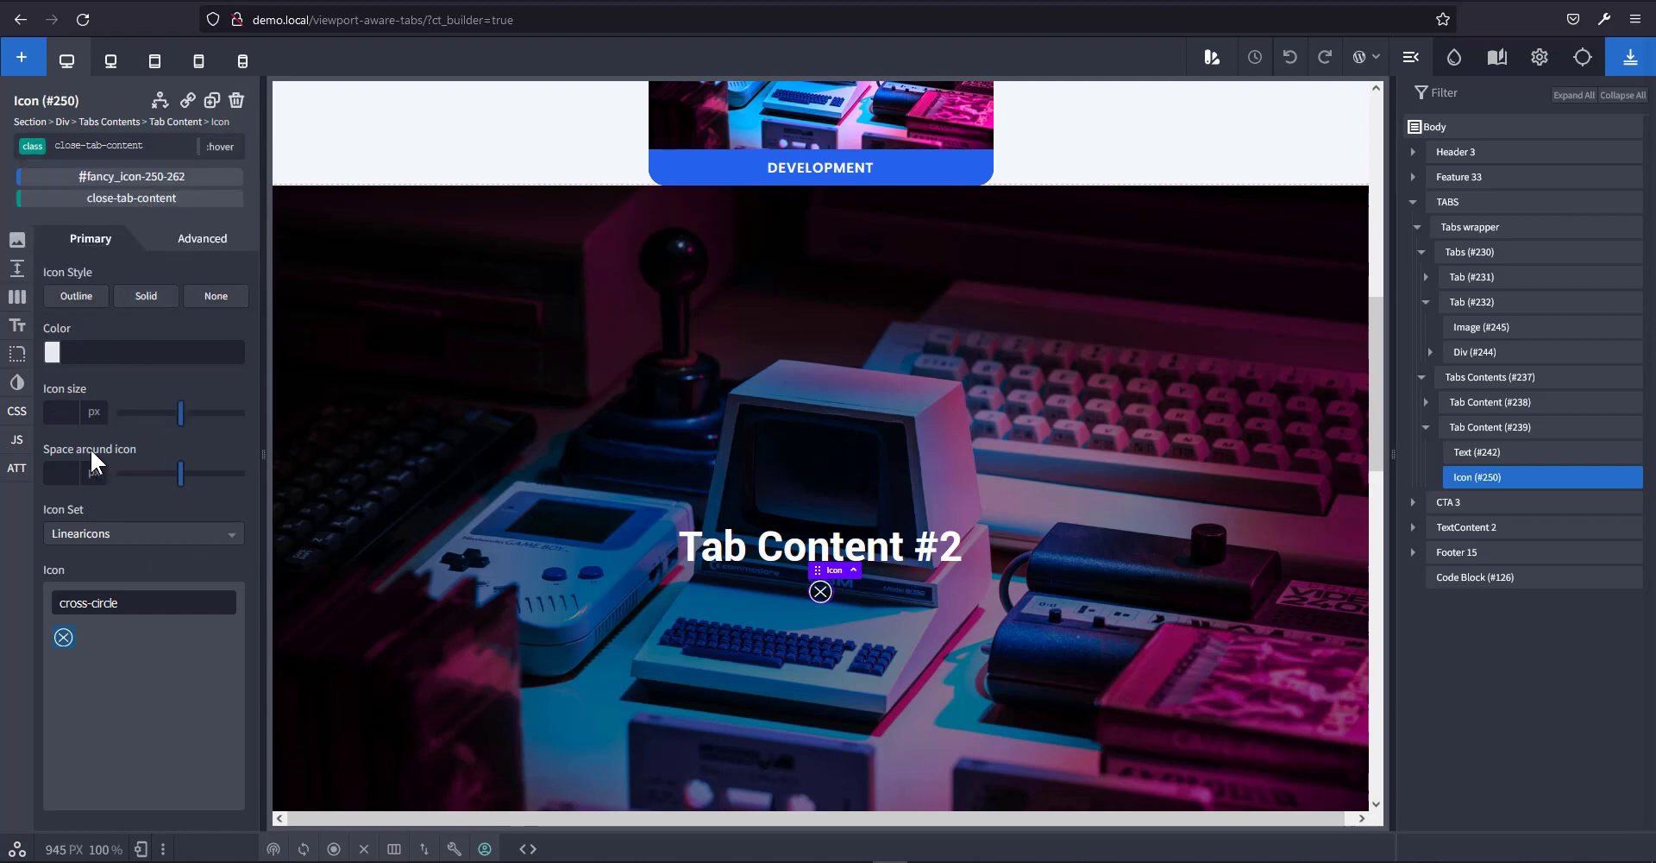
left_click(54, 352)
left_click_drag(88, 413, 29, 338)
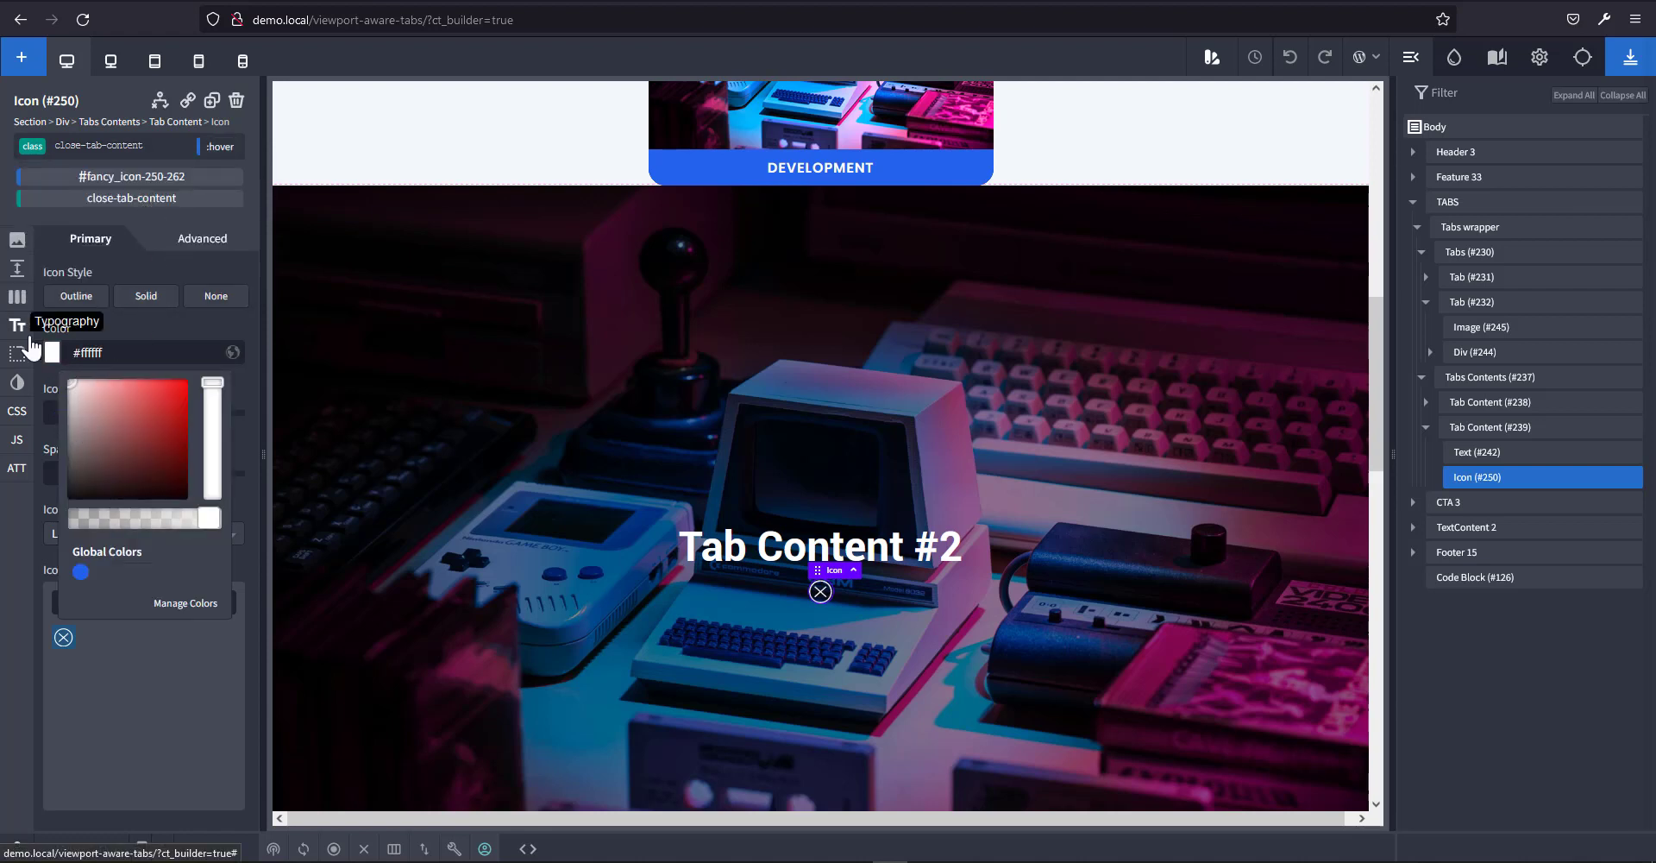
left_click(186, 507)
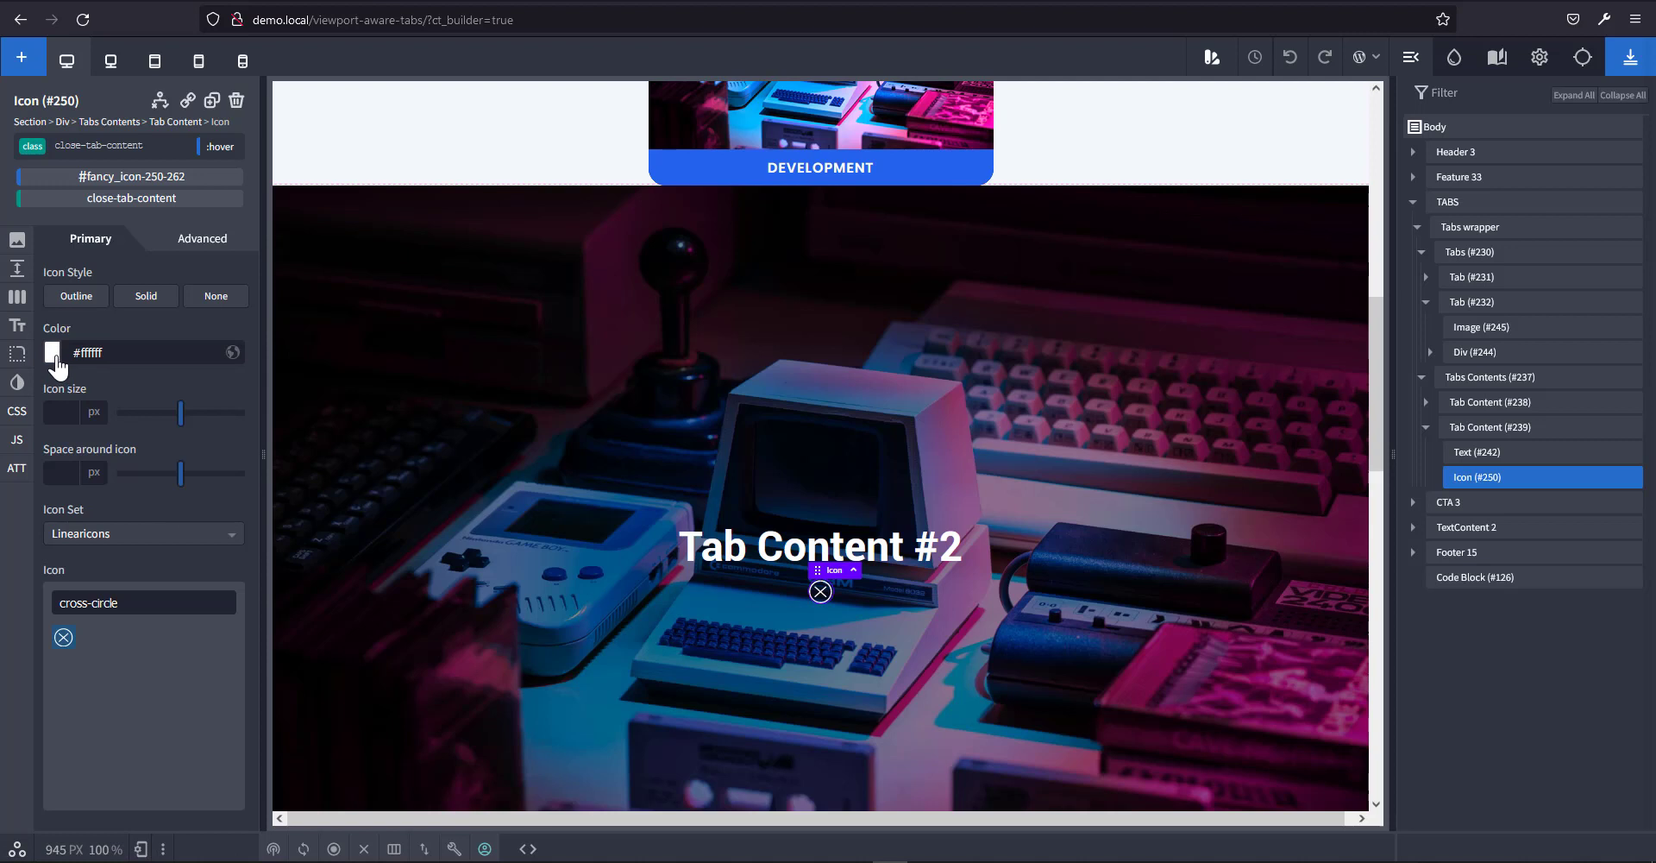
Return the close-tab-content class to its original state and set its icon color to rgba(255,255,255,0.61).
left_click(220, 146)
left_click(178, 175)
left_click(53, 352)
left_click_drag(211, 519, 159, 517)
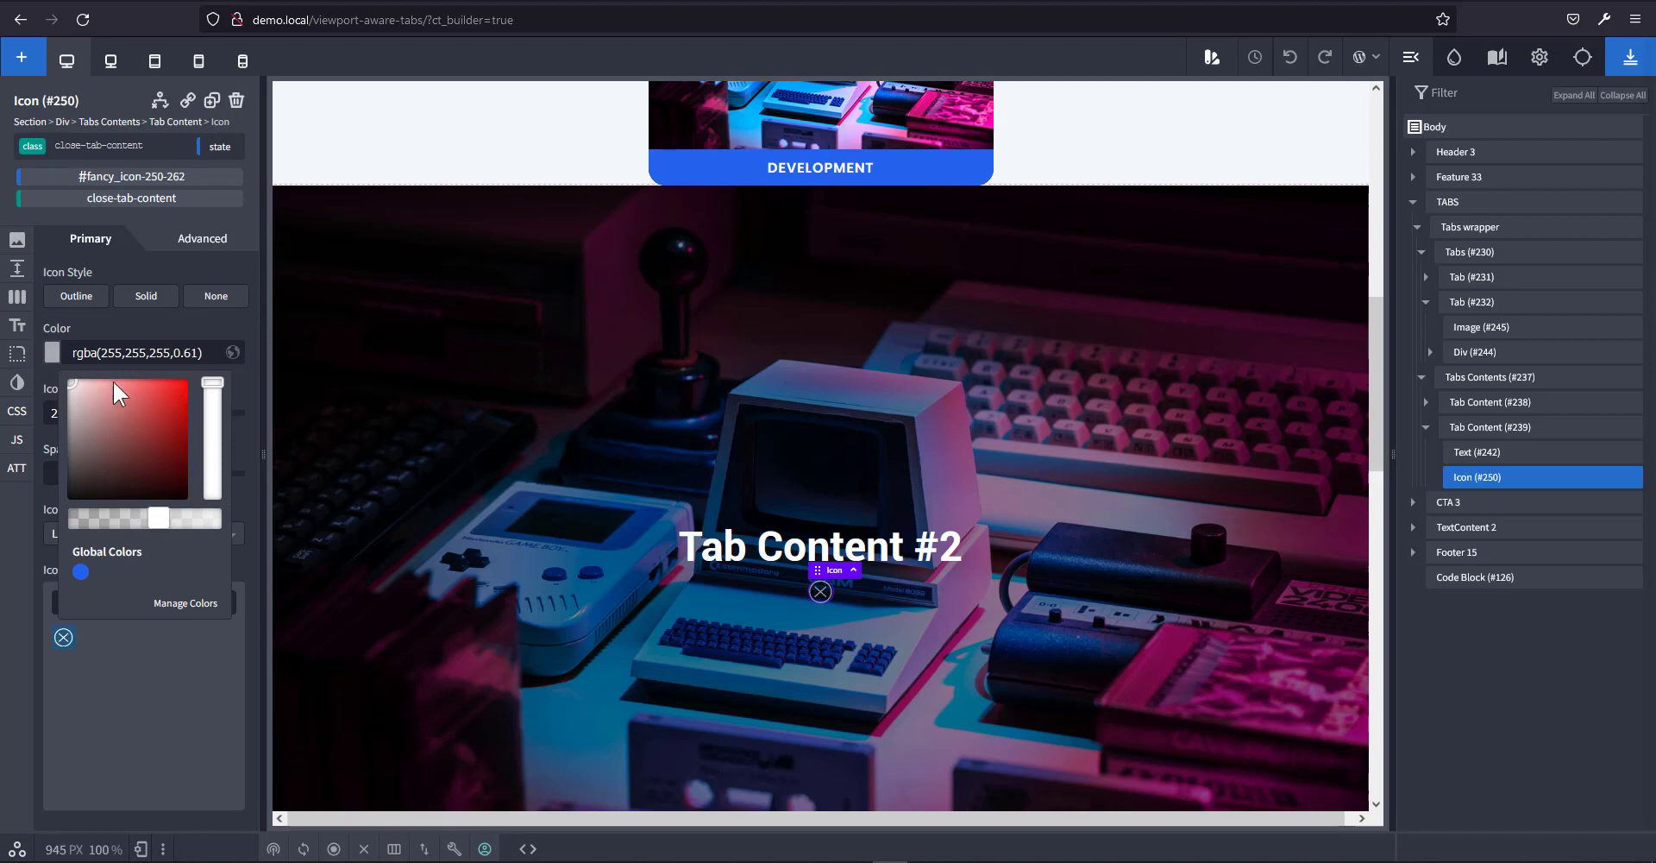
left_click(220, 146)
left_click(181, 173)
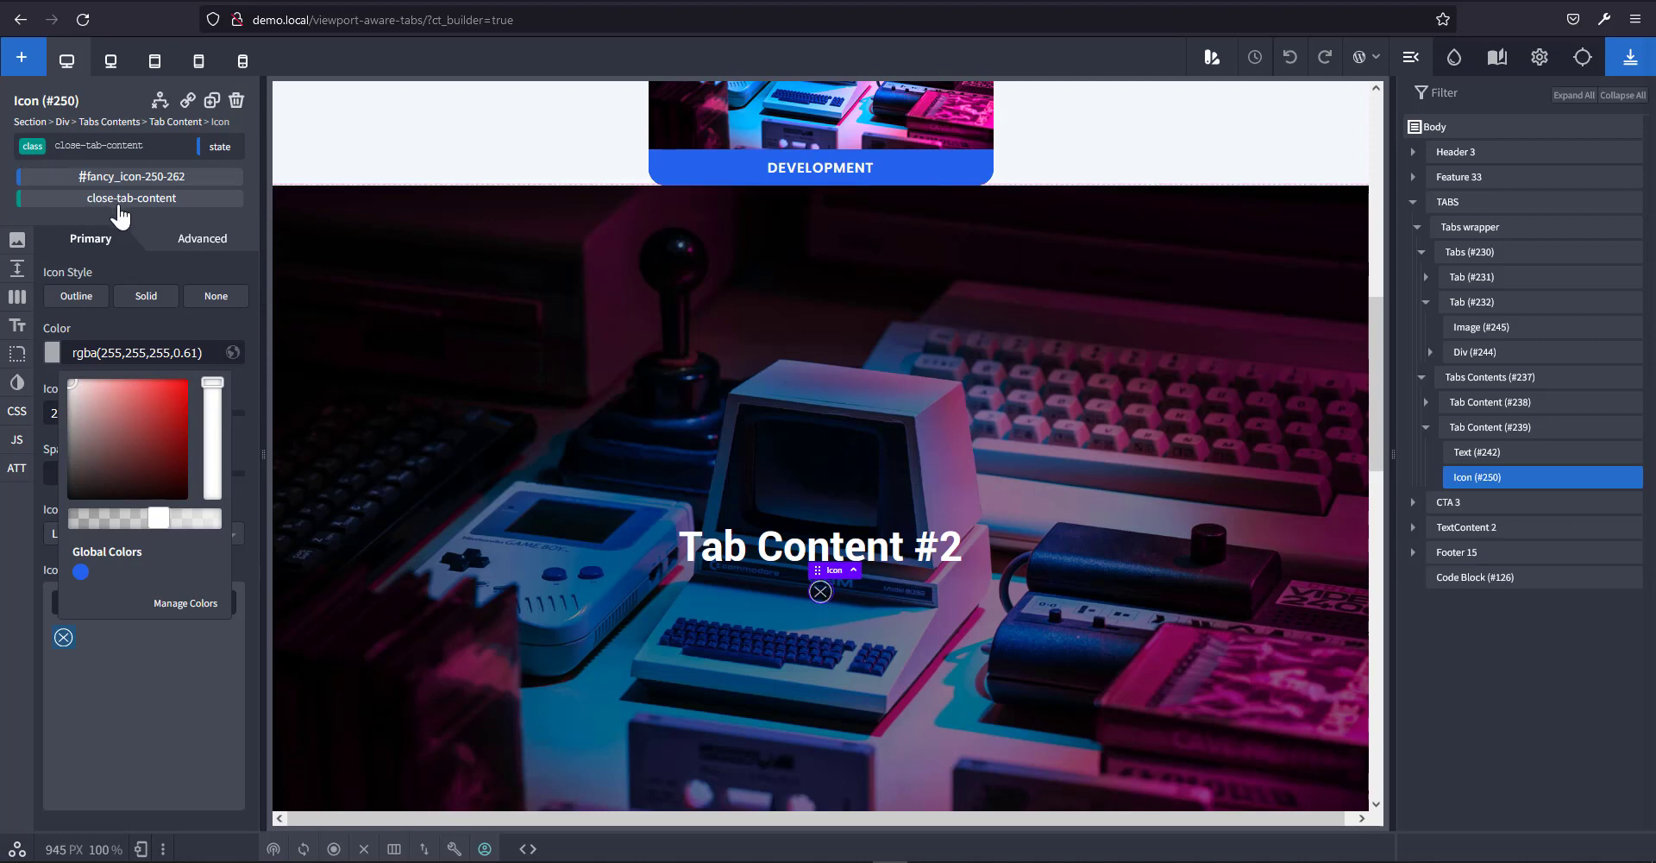
Add the custom CSS "cursor: pointer;" to the close-tab-content class.
left_click(17, 411)
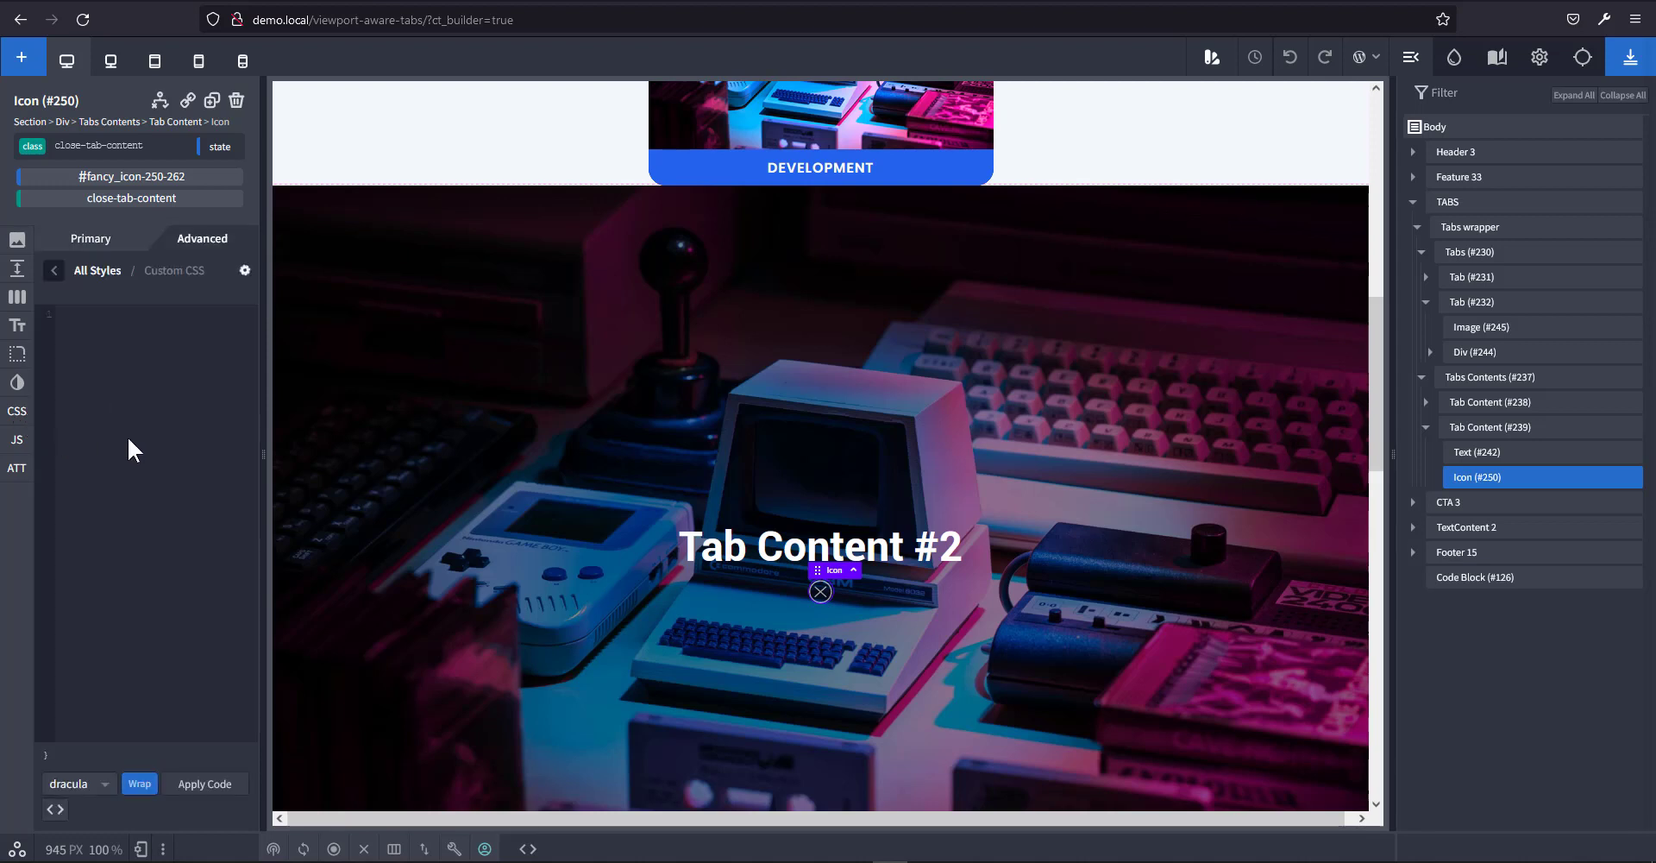
type("cursor: ")
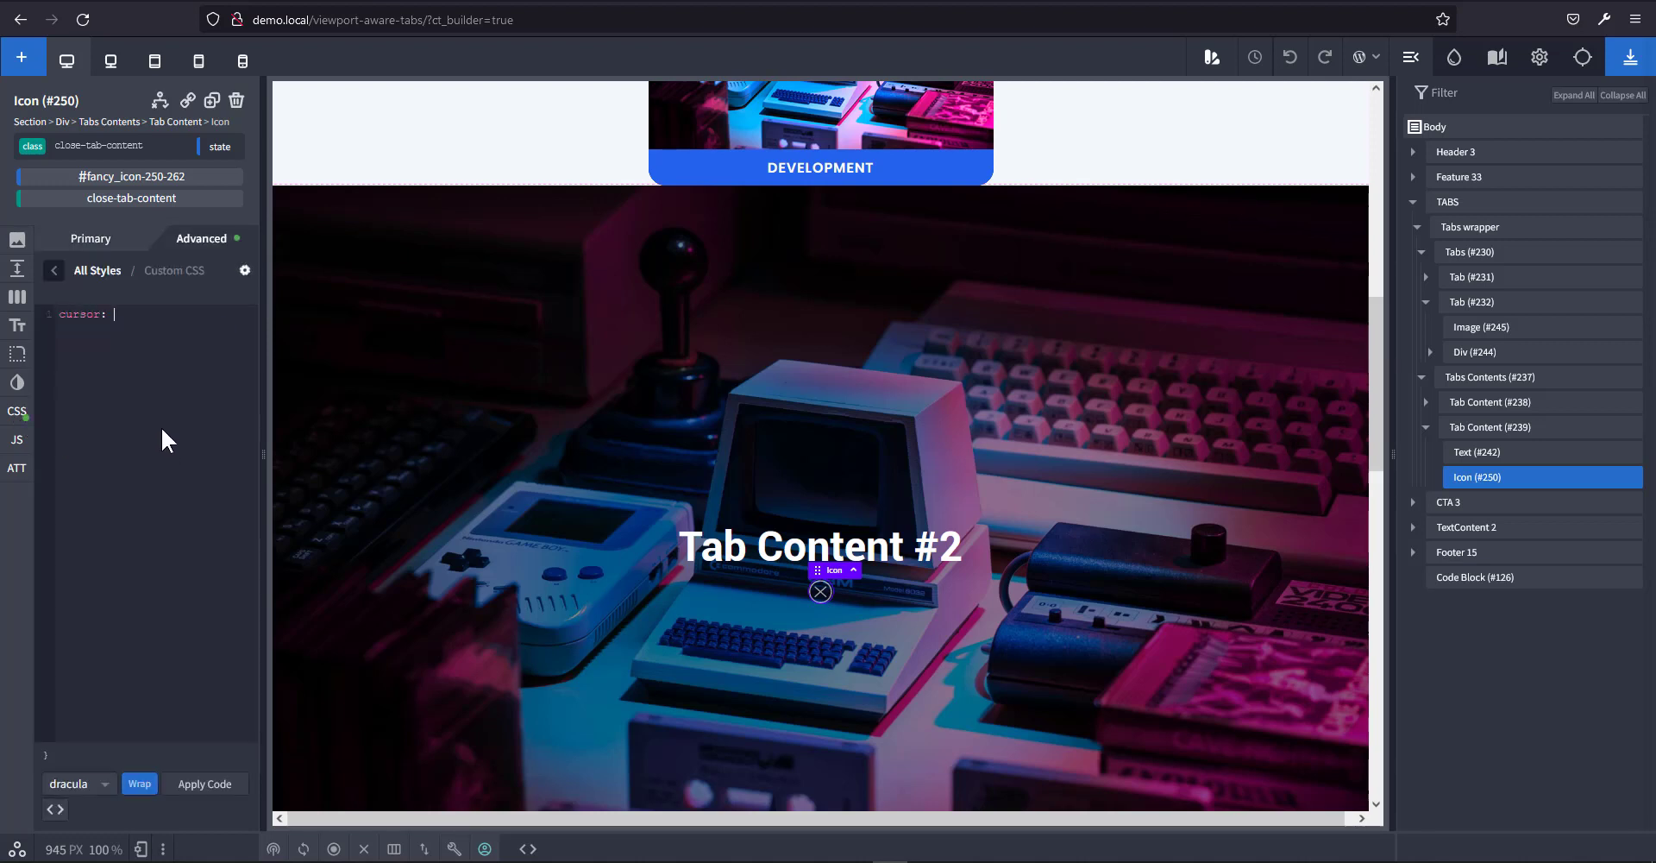
type("pointer;")
Wrap the icon in the second tab content with a div and rename that div as close.
scroll(855, 623, "down", 3)
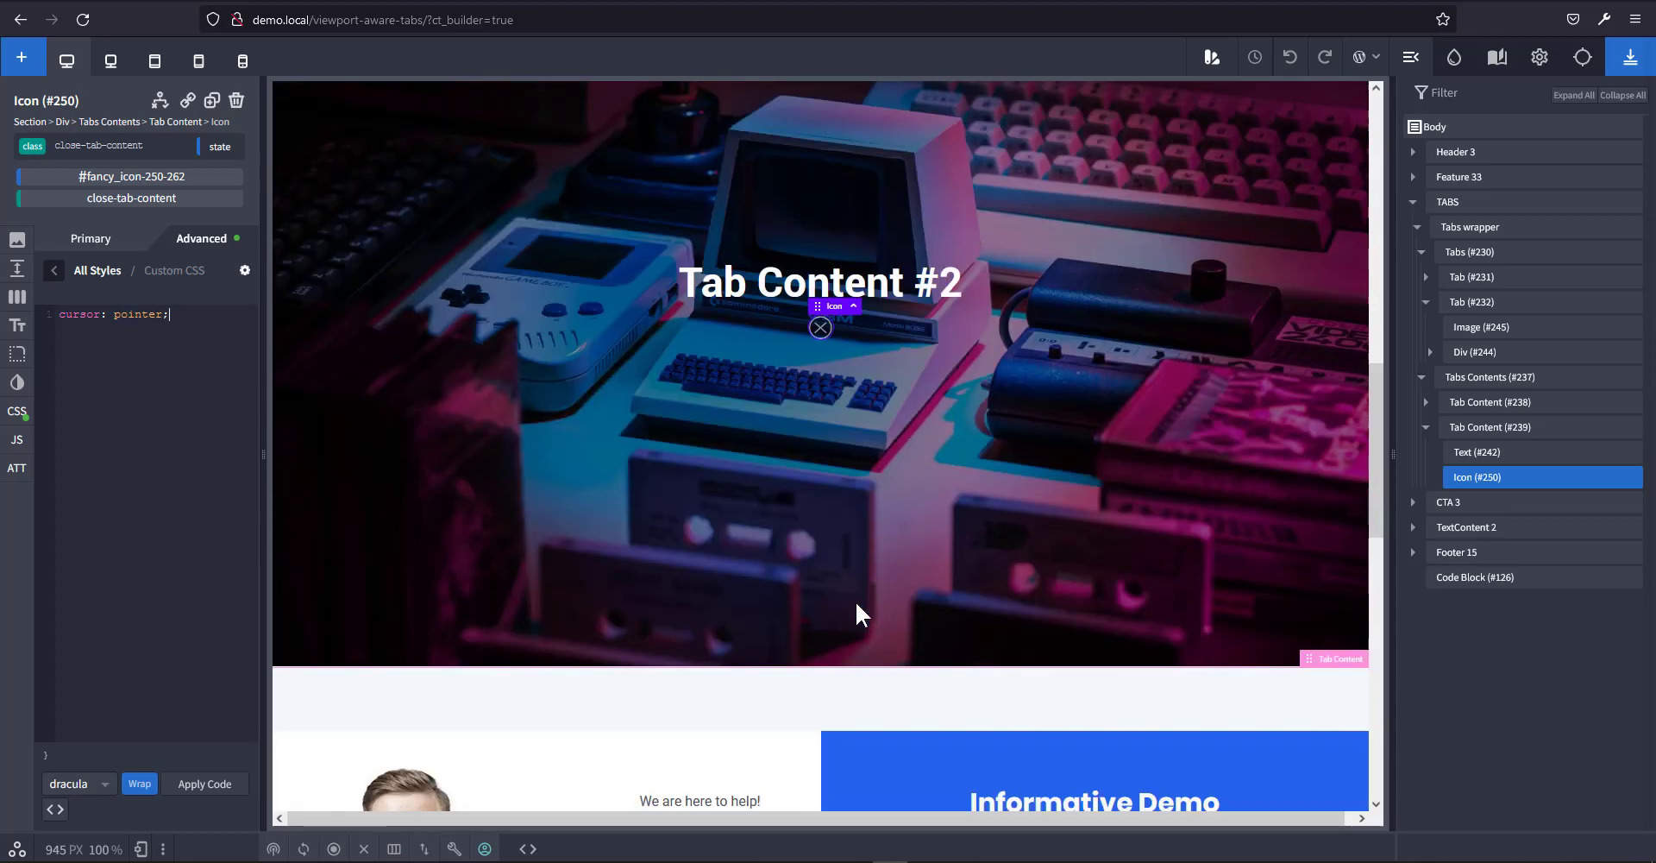
mouse_move(1571, 481)
left_click(1615, 478)
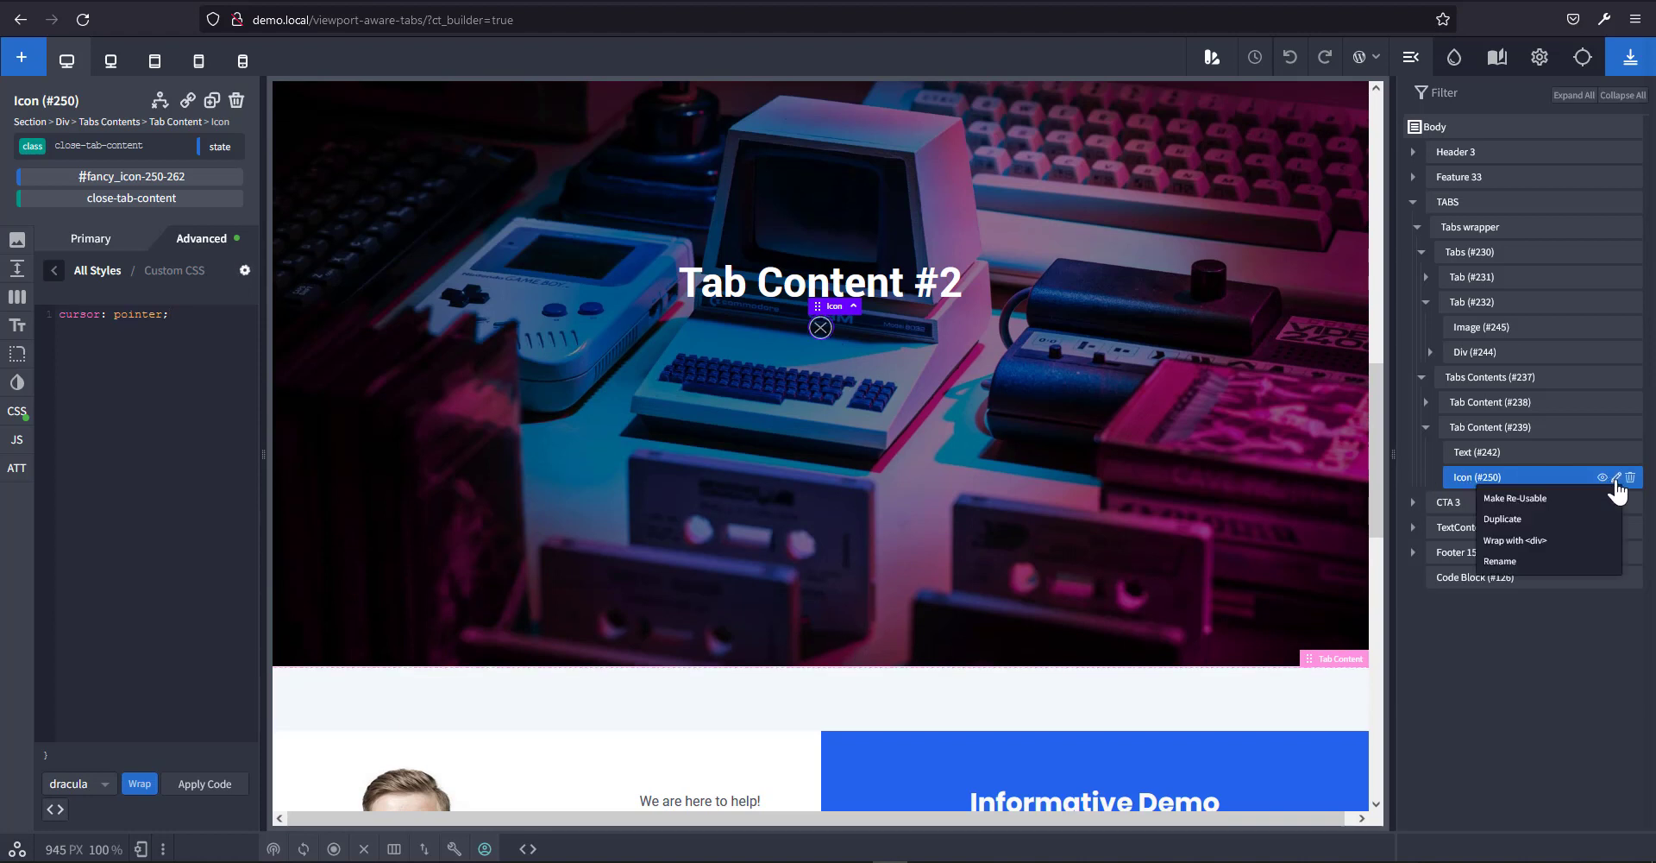
left_click(1554, 543)
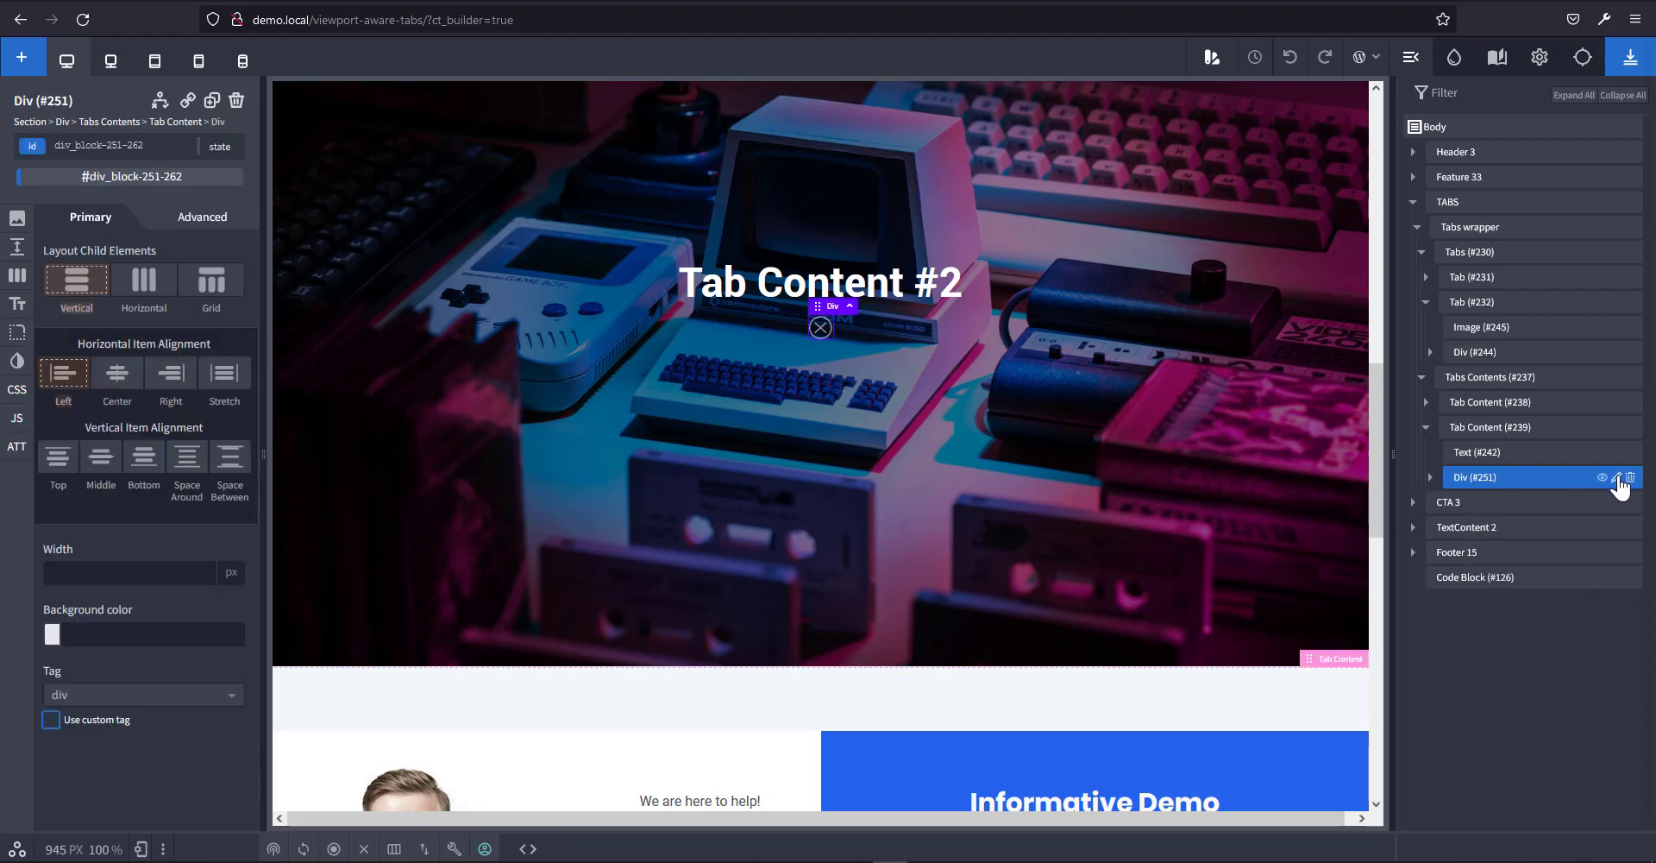
left_click(1616, 477)
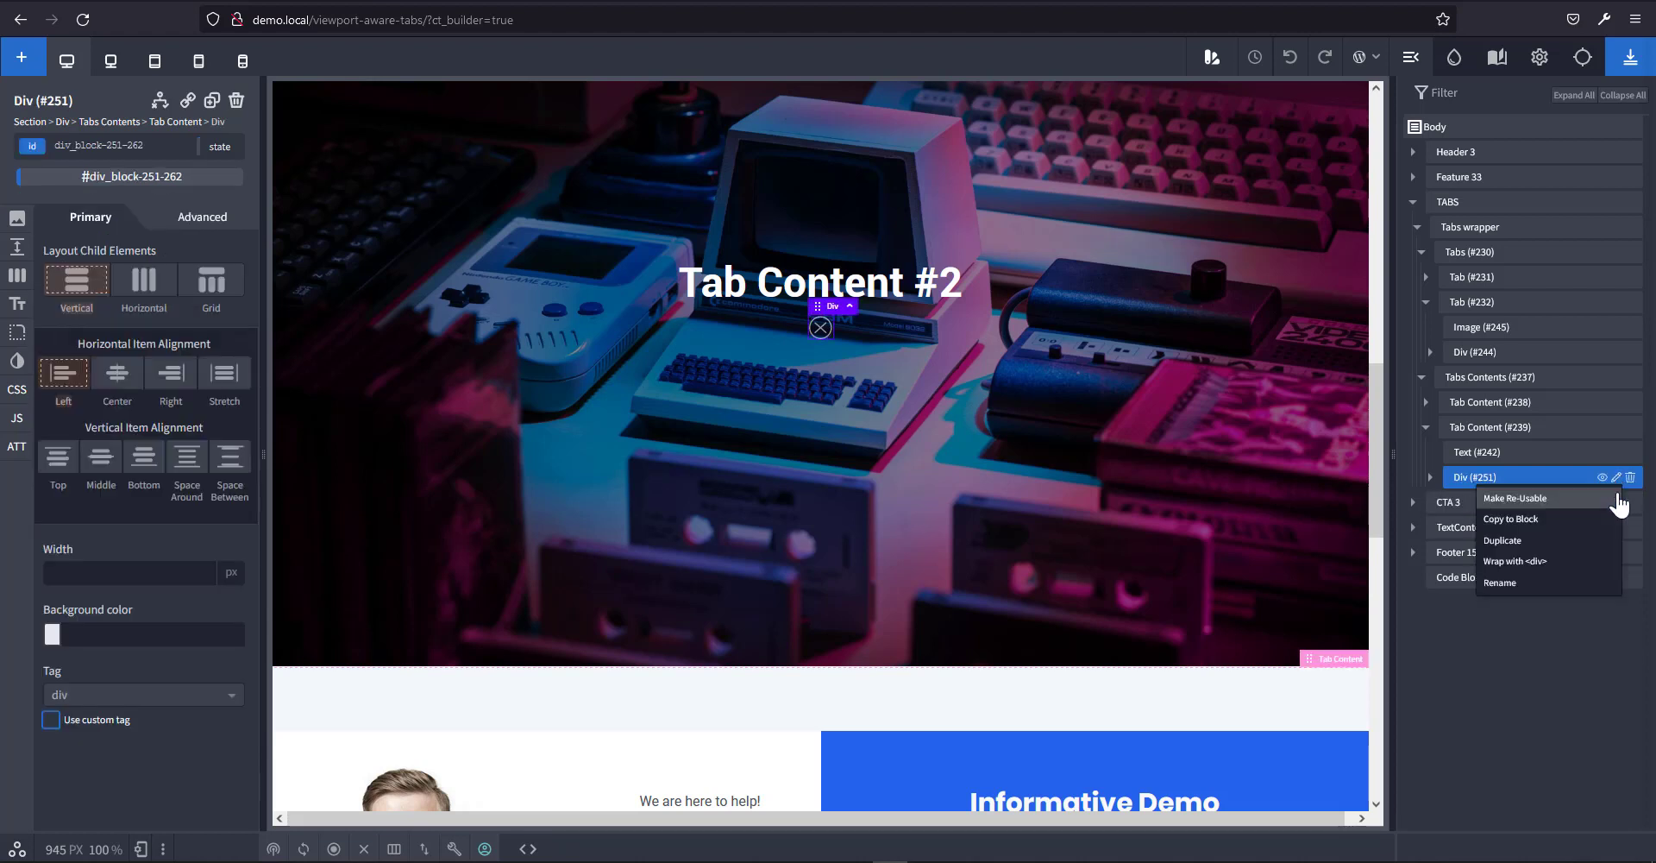
left_click(1556, 583)
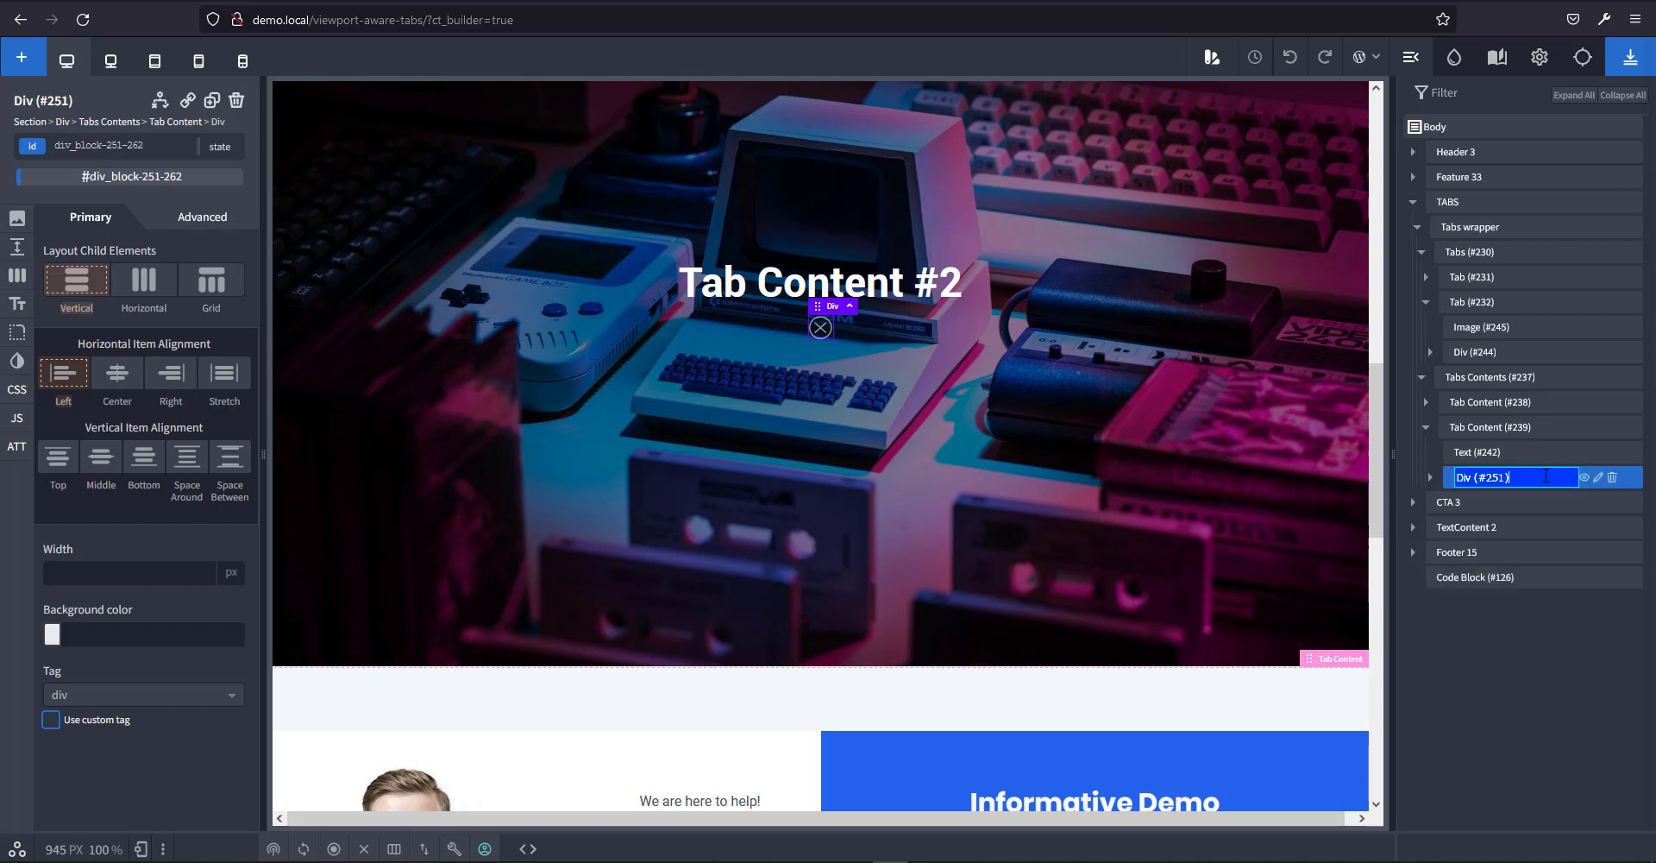
key("ctrl+a")
type("clos")
key("Return")
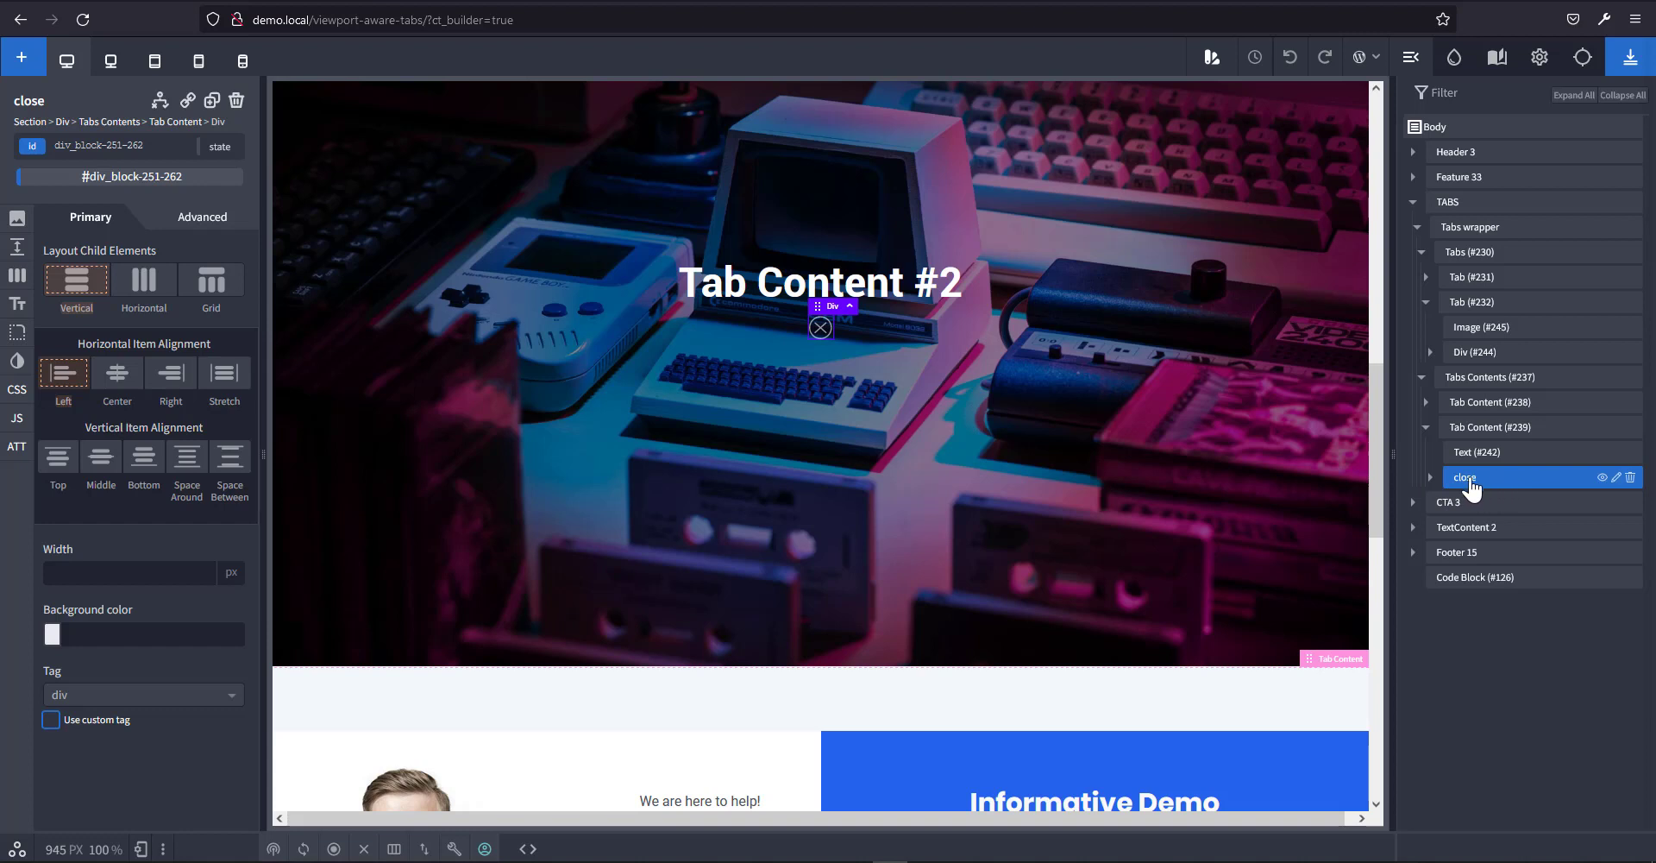
Add a Text element below the icon inside the close div, with the content "close".
left_click(1430, 480)
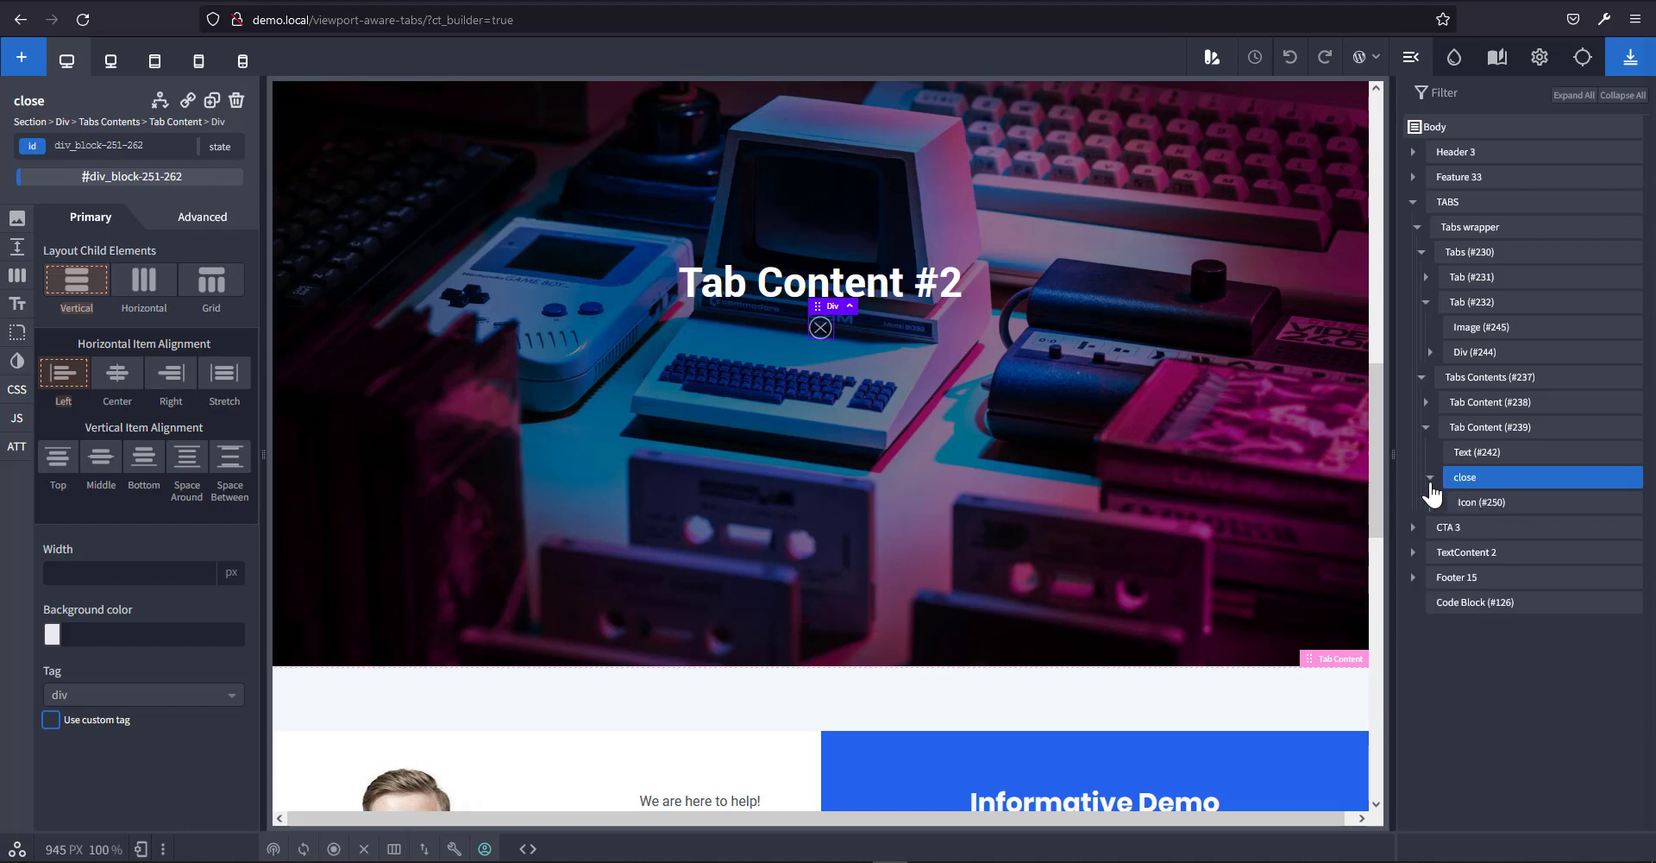
left_click(1467, 527)
left_click(102, 298)
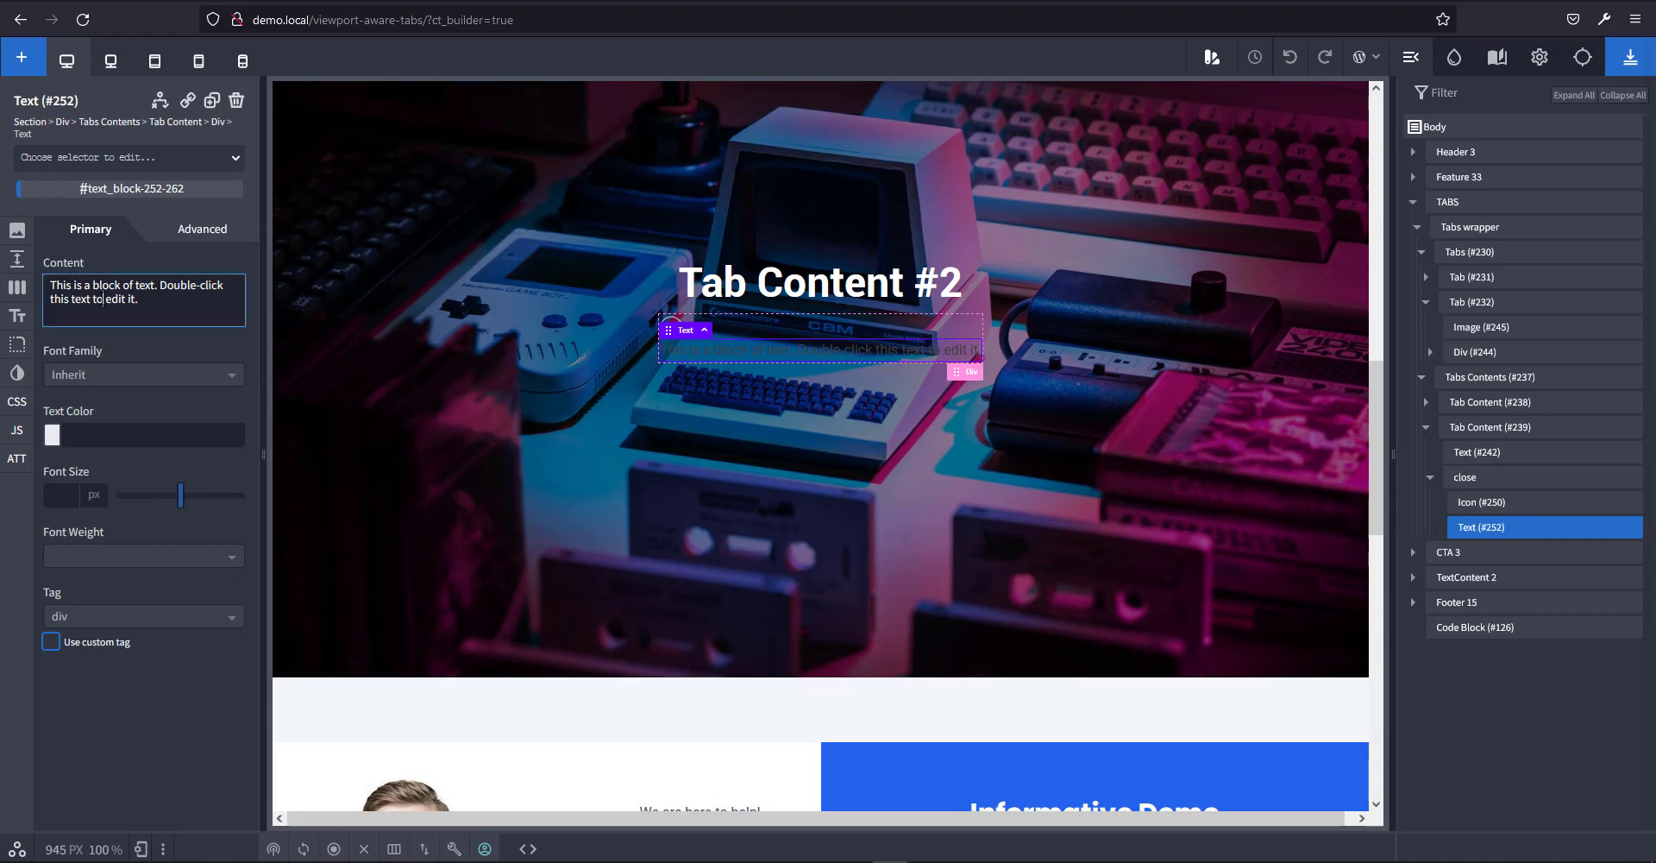
key("ctrl+a")
type("close")
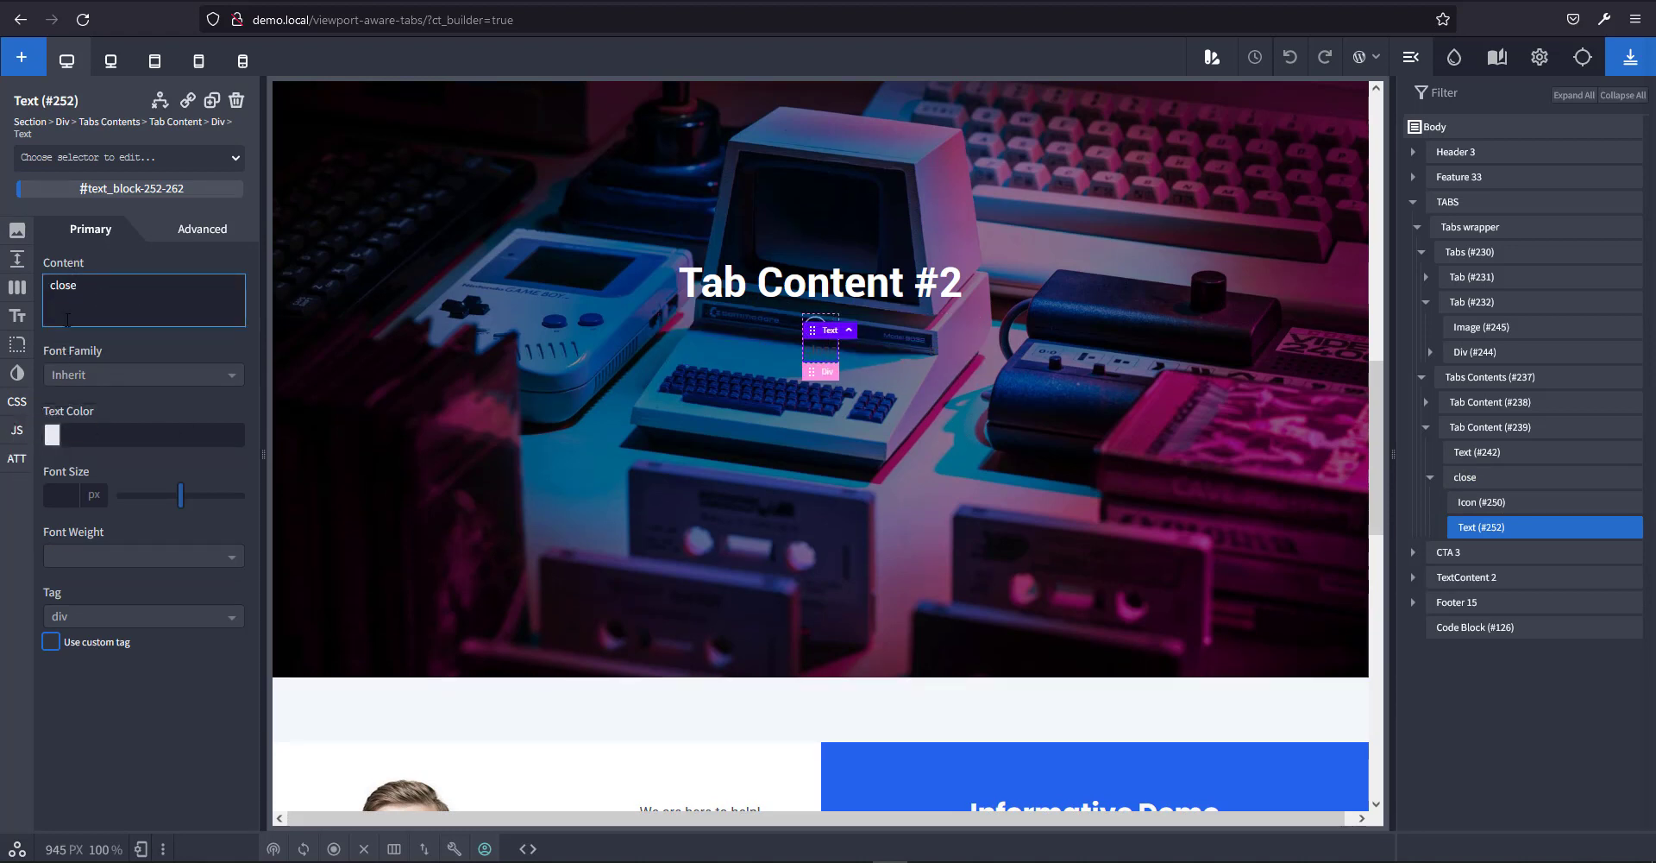
Make the close text uppercase and set its color to #ffffff.
left_click(17, 316)
scroll(226, 690, "down", 3)
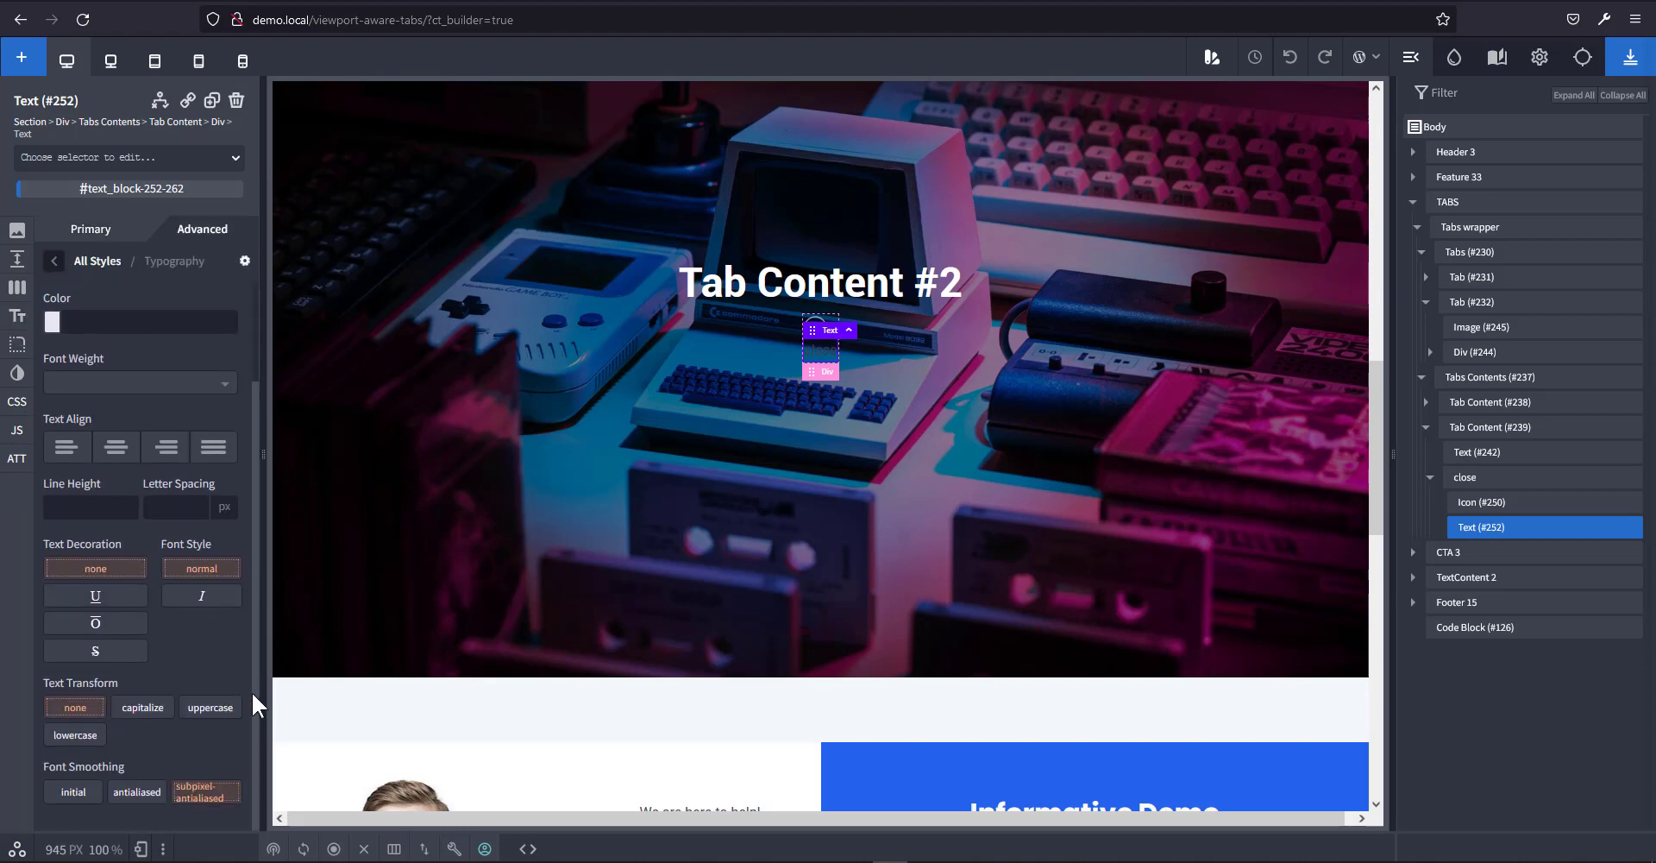
left_click(207, 707)
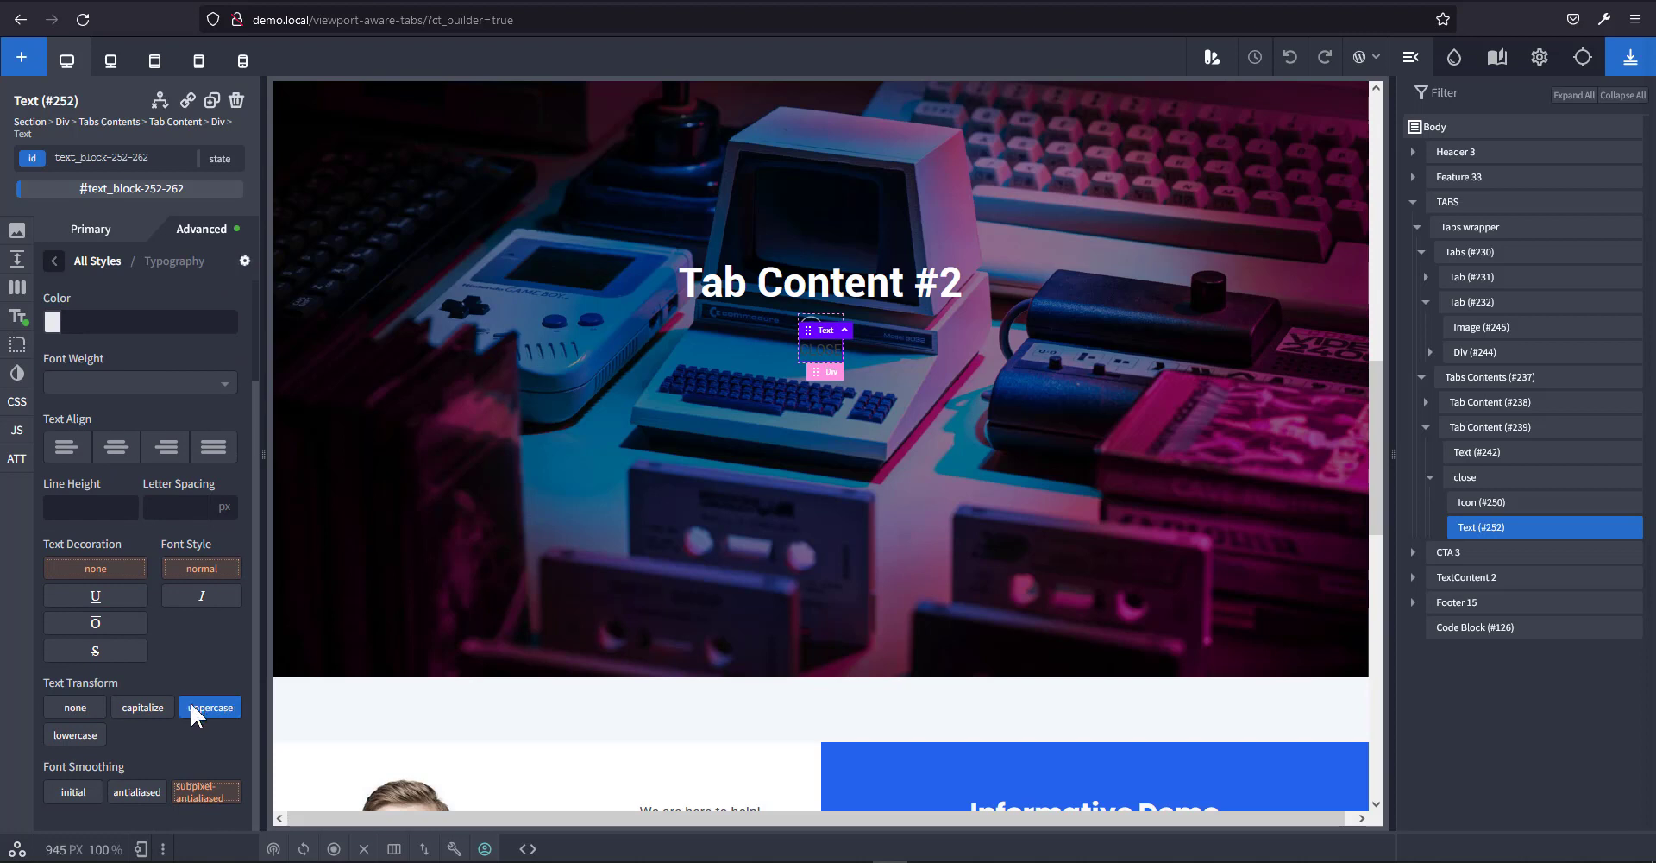
left_click(52, 322)
left_click_drag(82, 368, 33, 318)
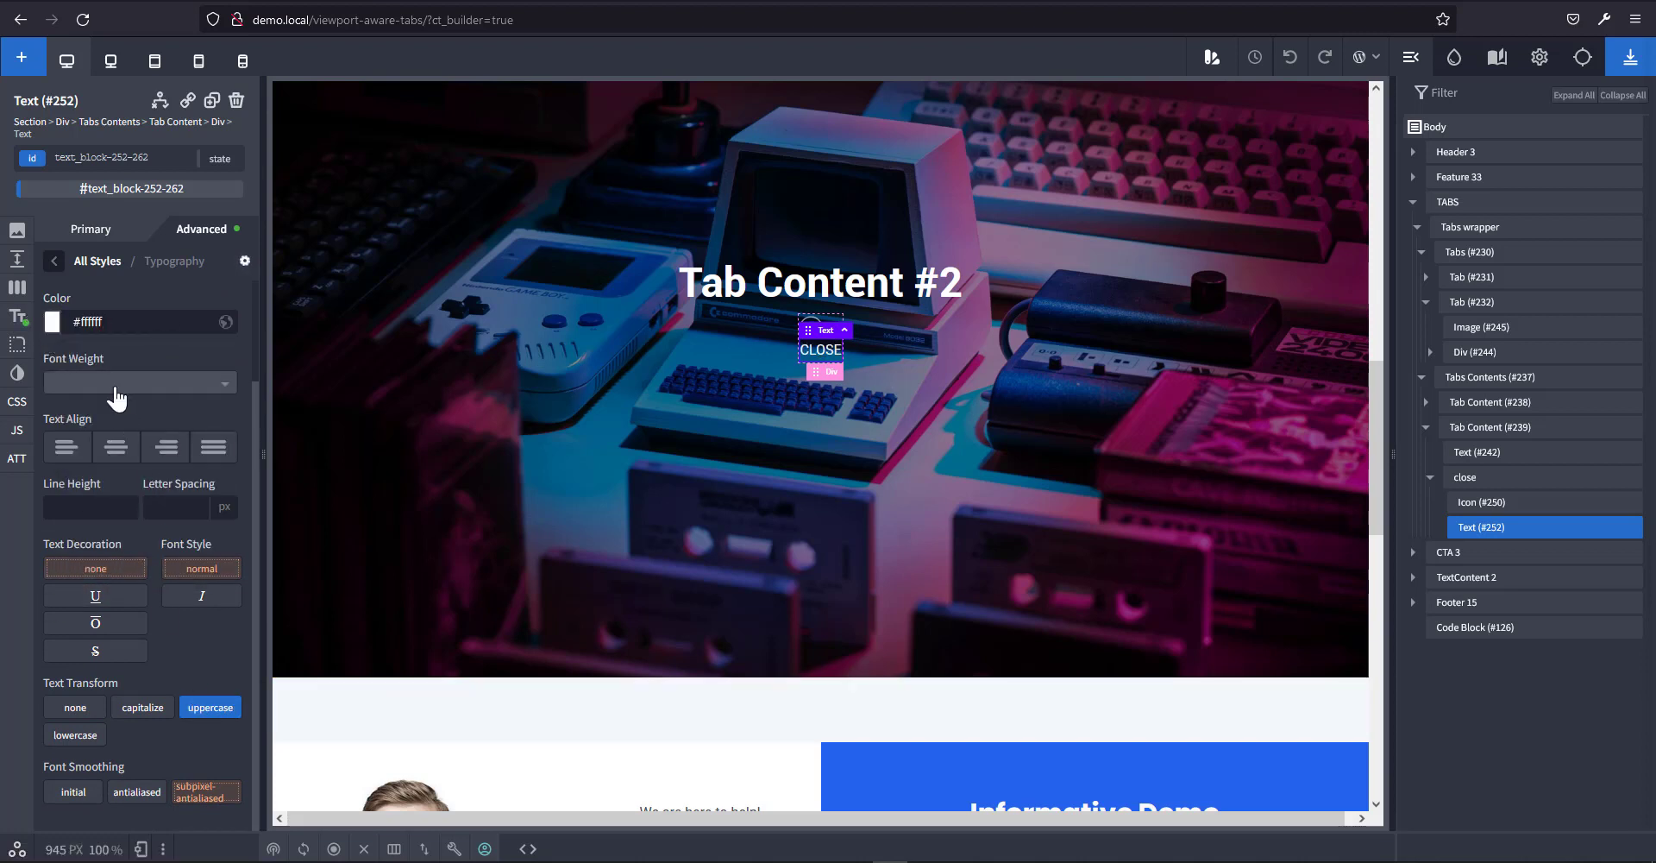
Set the close text's letter spacing to 2 px and its font size to 10 px.
type("10")
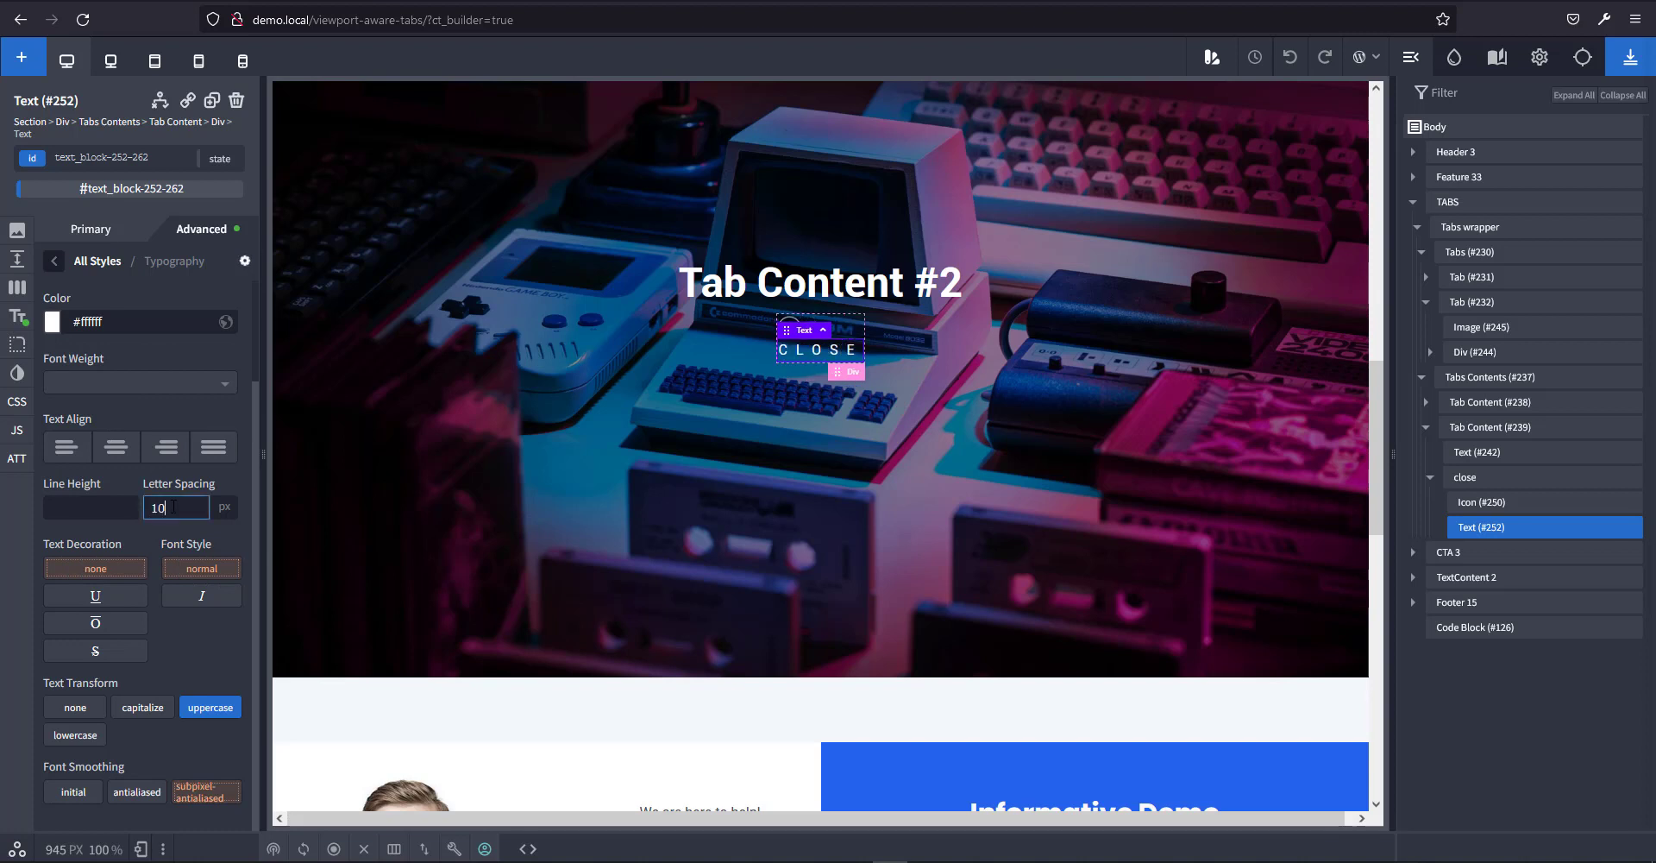
type("2")
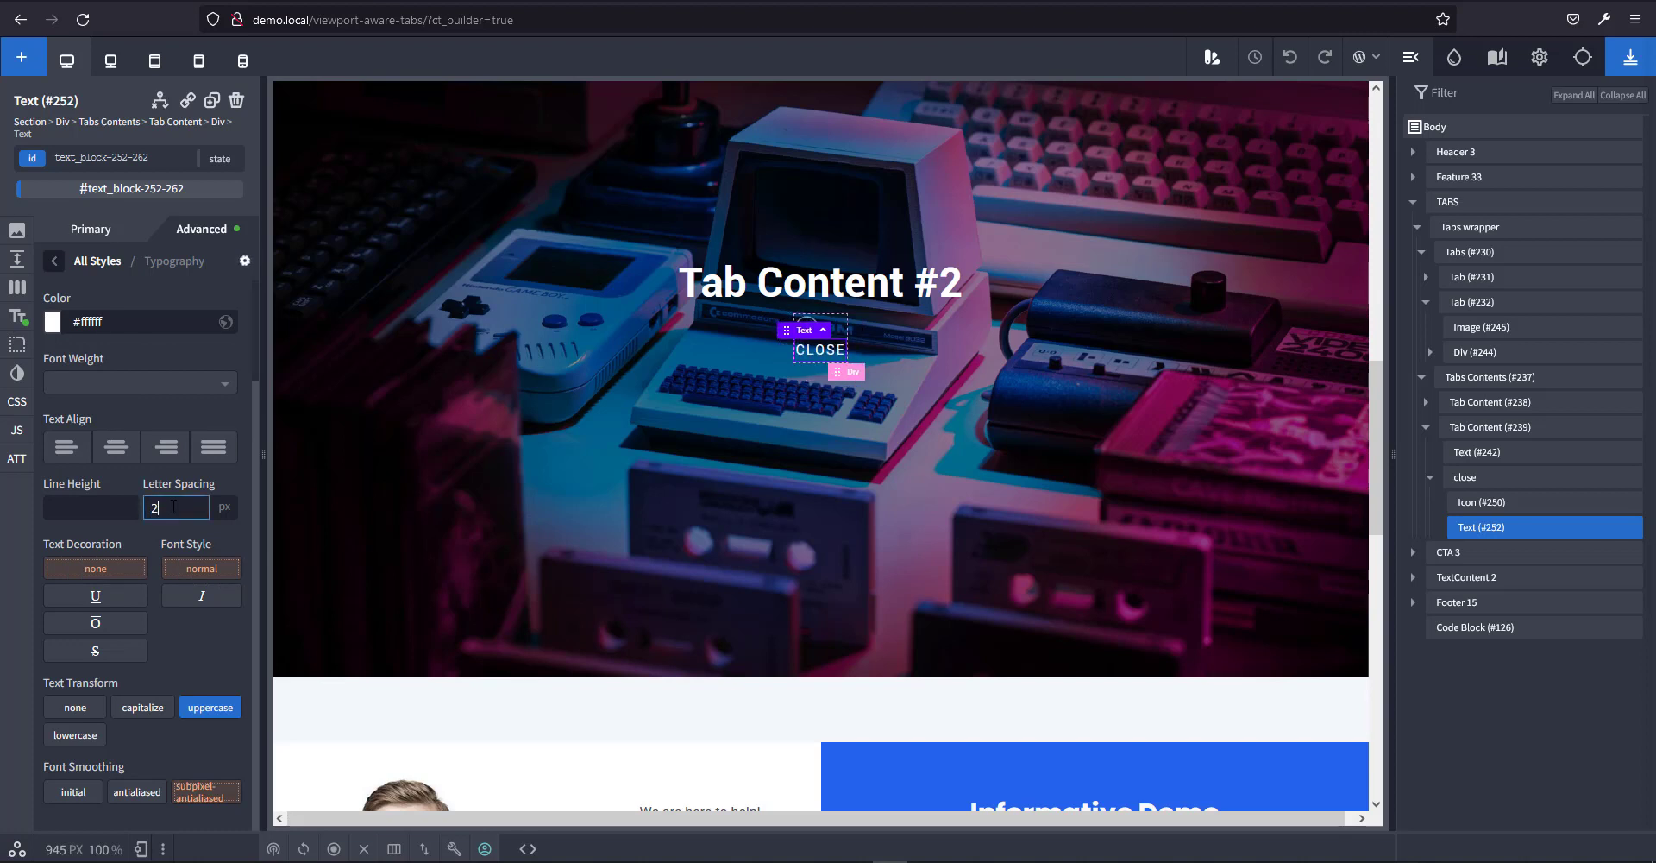
scroll(109, 303, "up", 2)
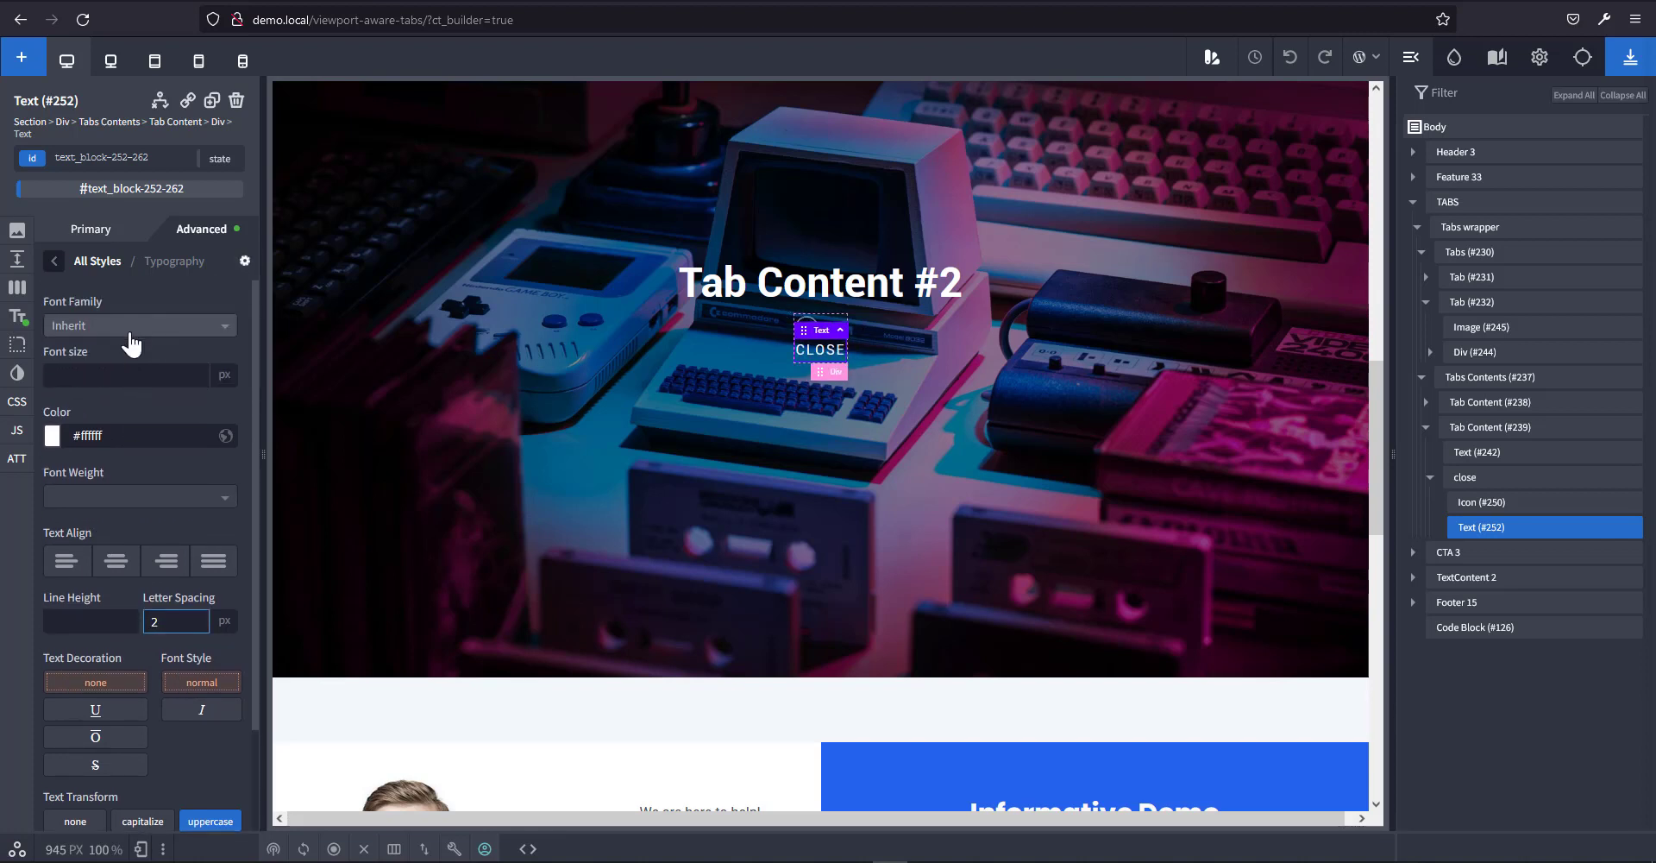
left_click(99, 373)
type("10")
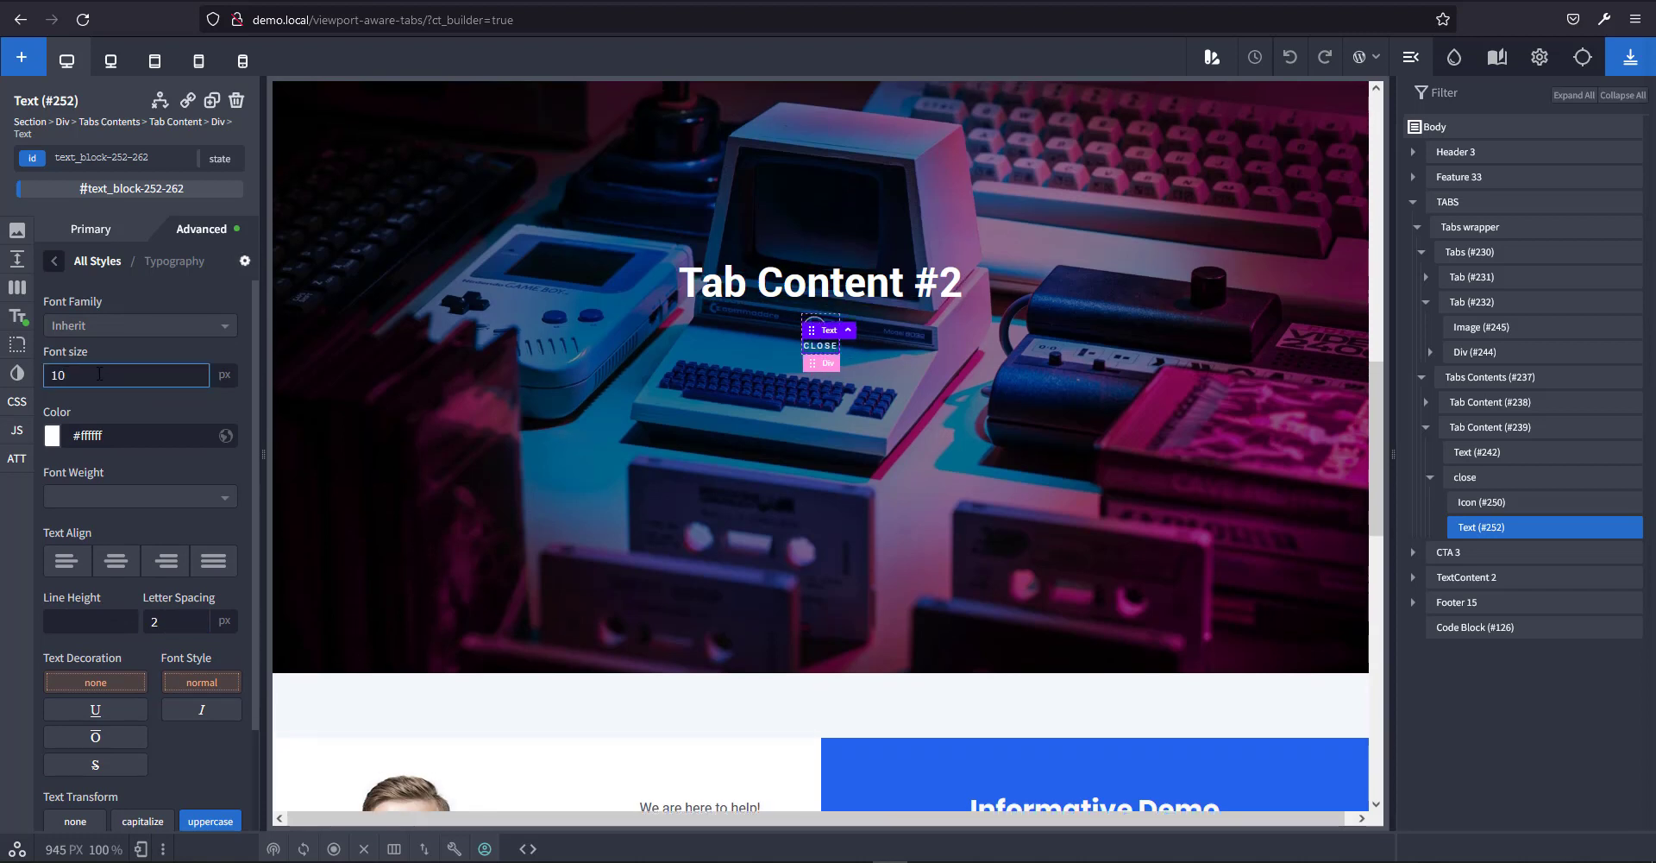
Center the close div's items horizontally and give its text an 8 px top margin.
left_click(1479, 477)
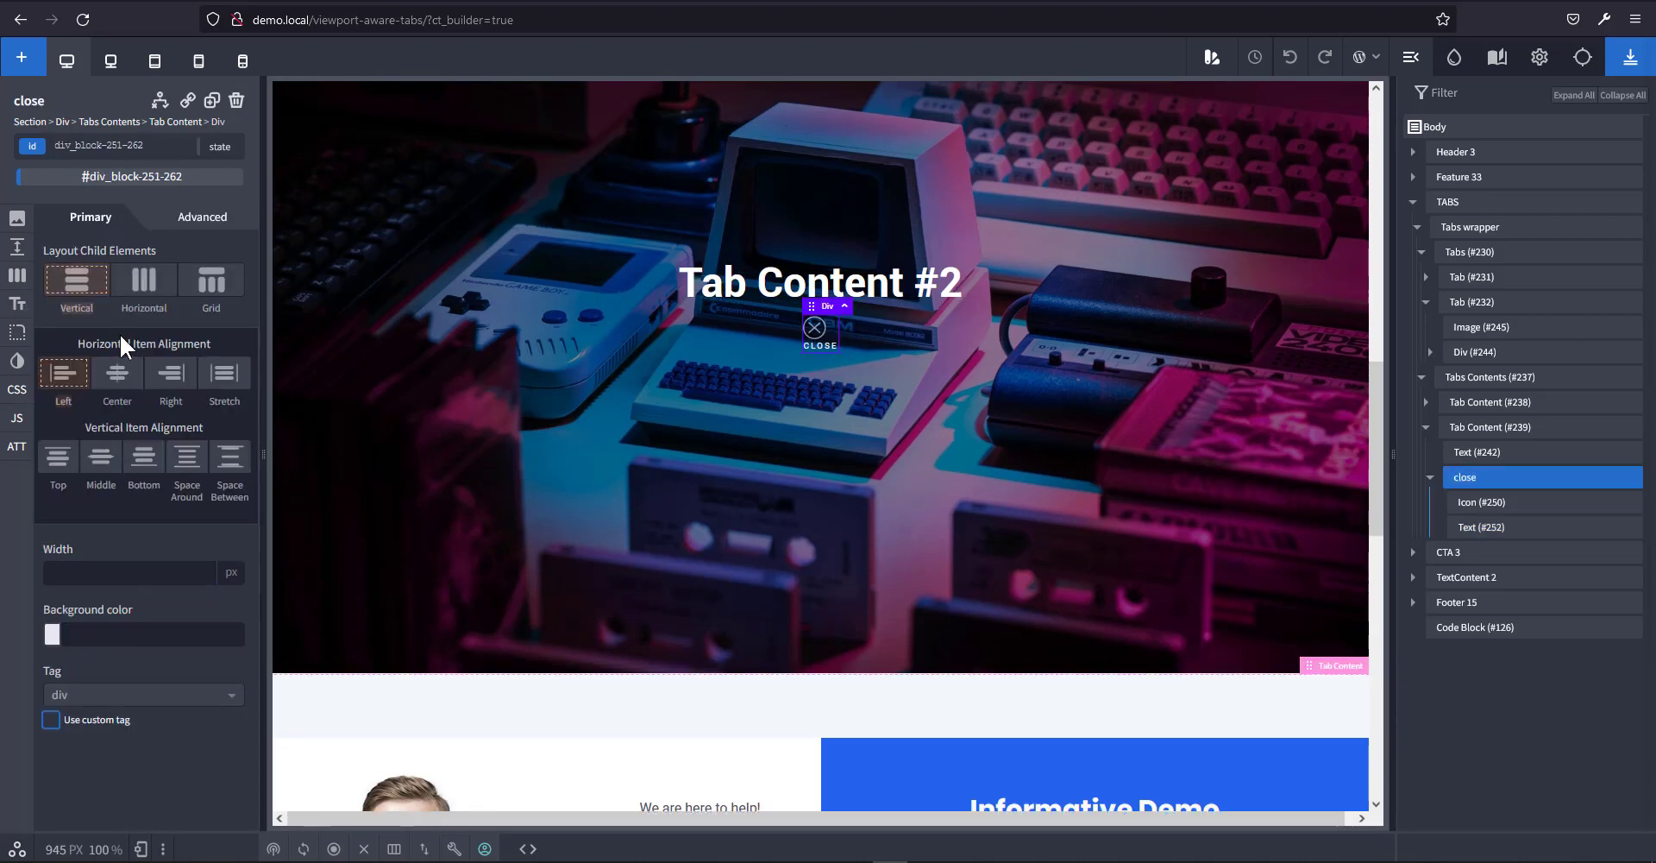
left_click(118, 372)
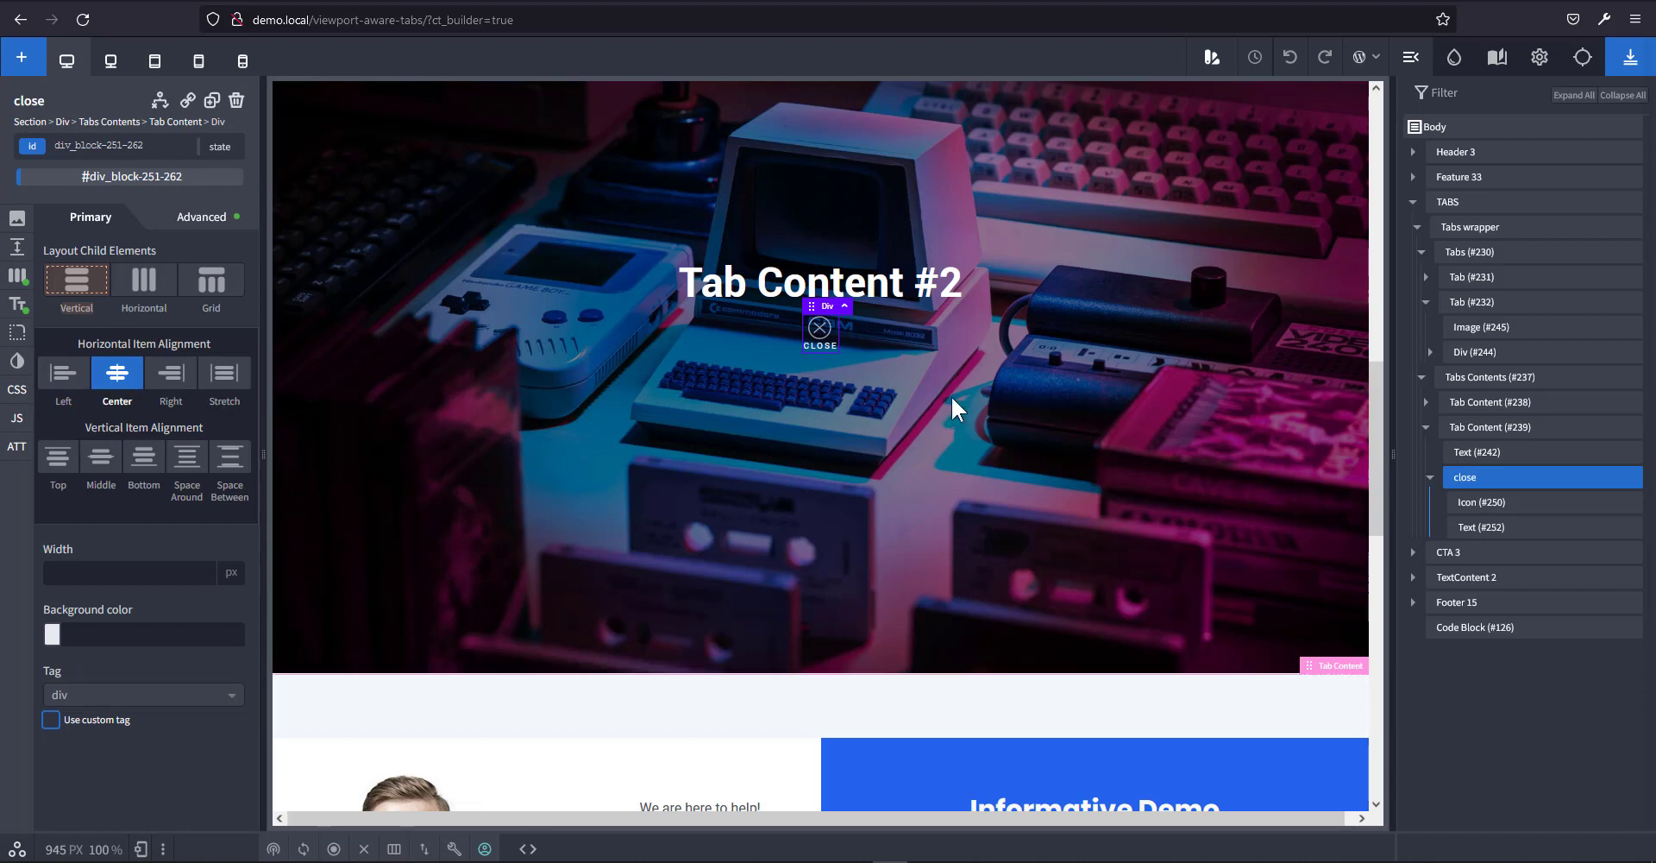
left_click(1481, 527)
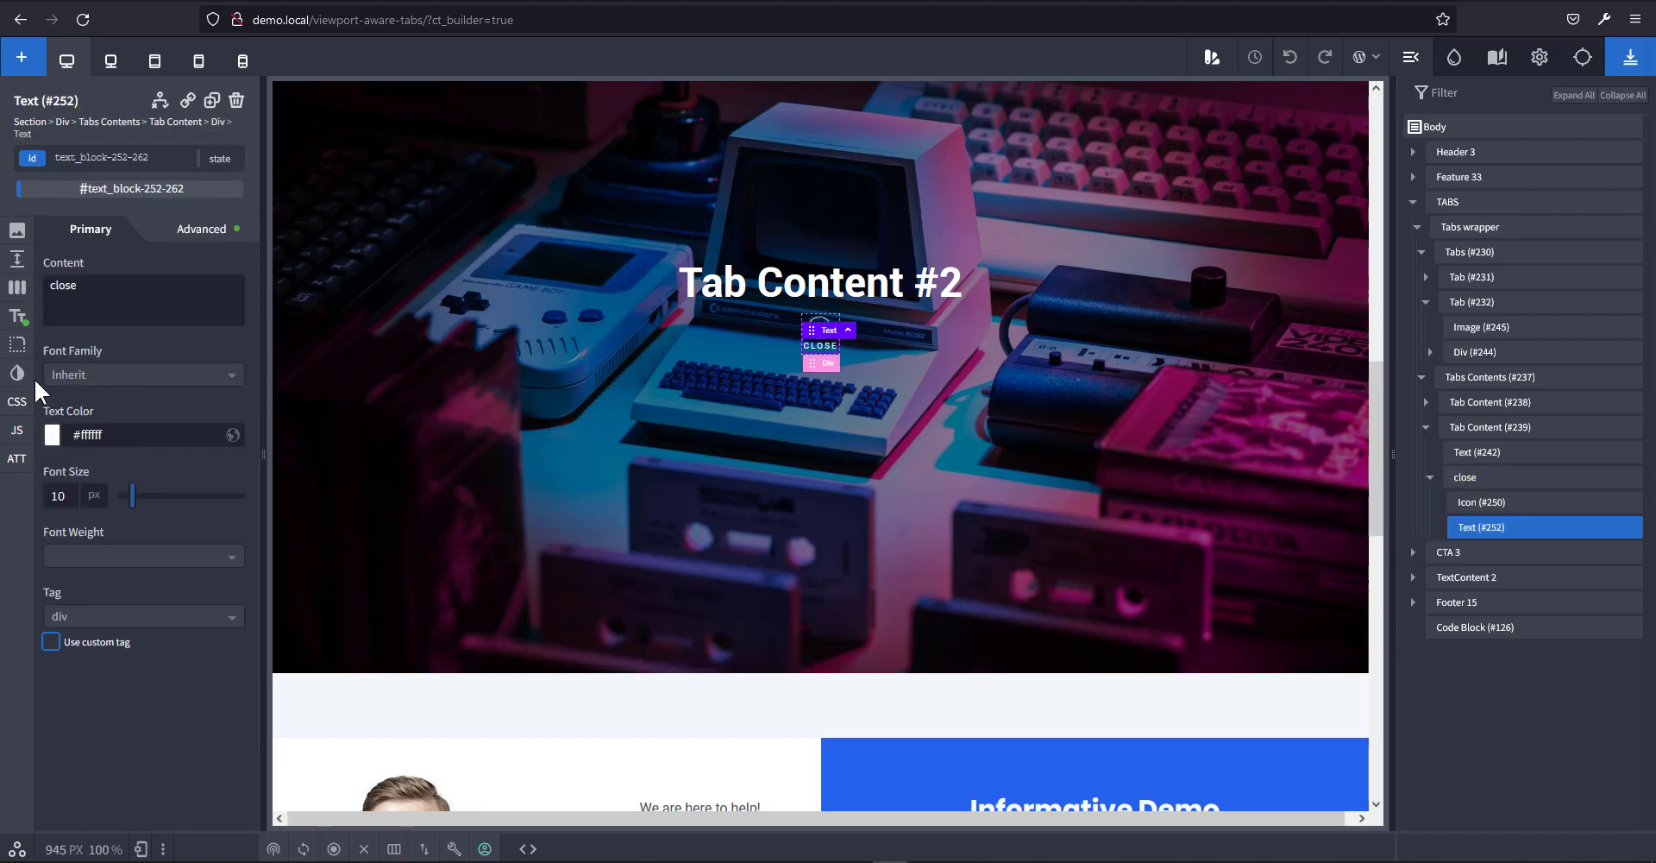
left_click(17, 259)
left_click(135, 457)
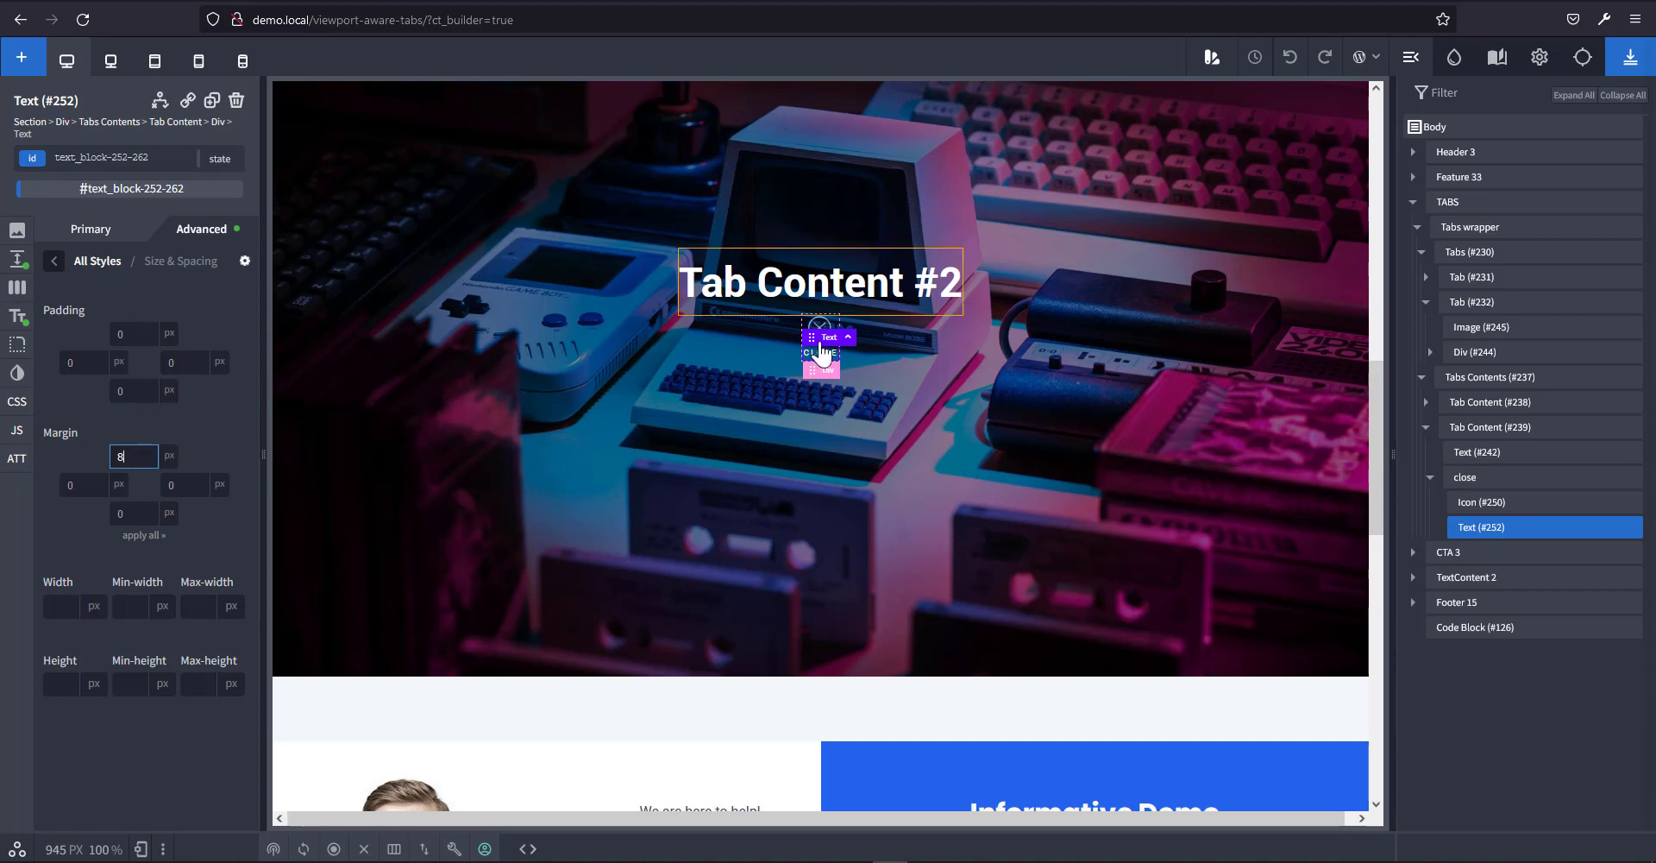
left_click(1523, 504)
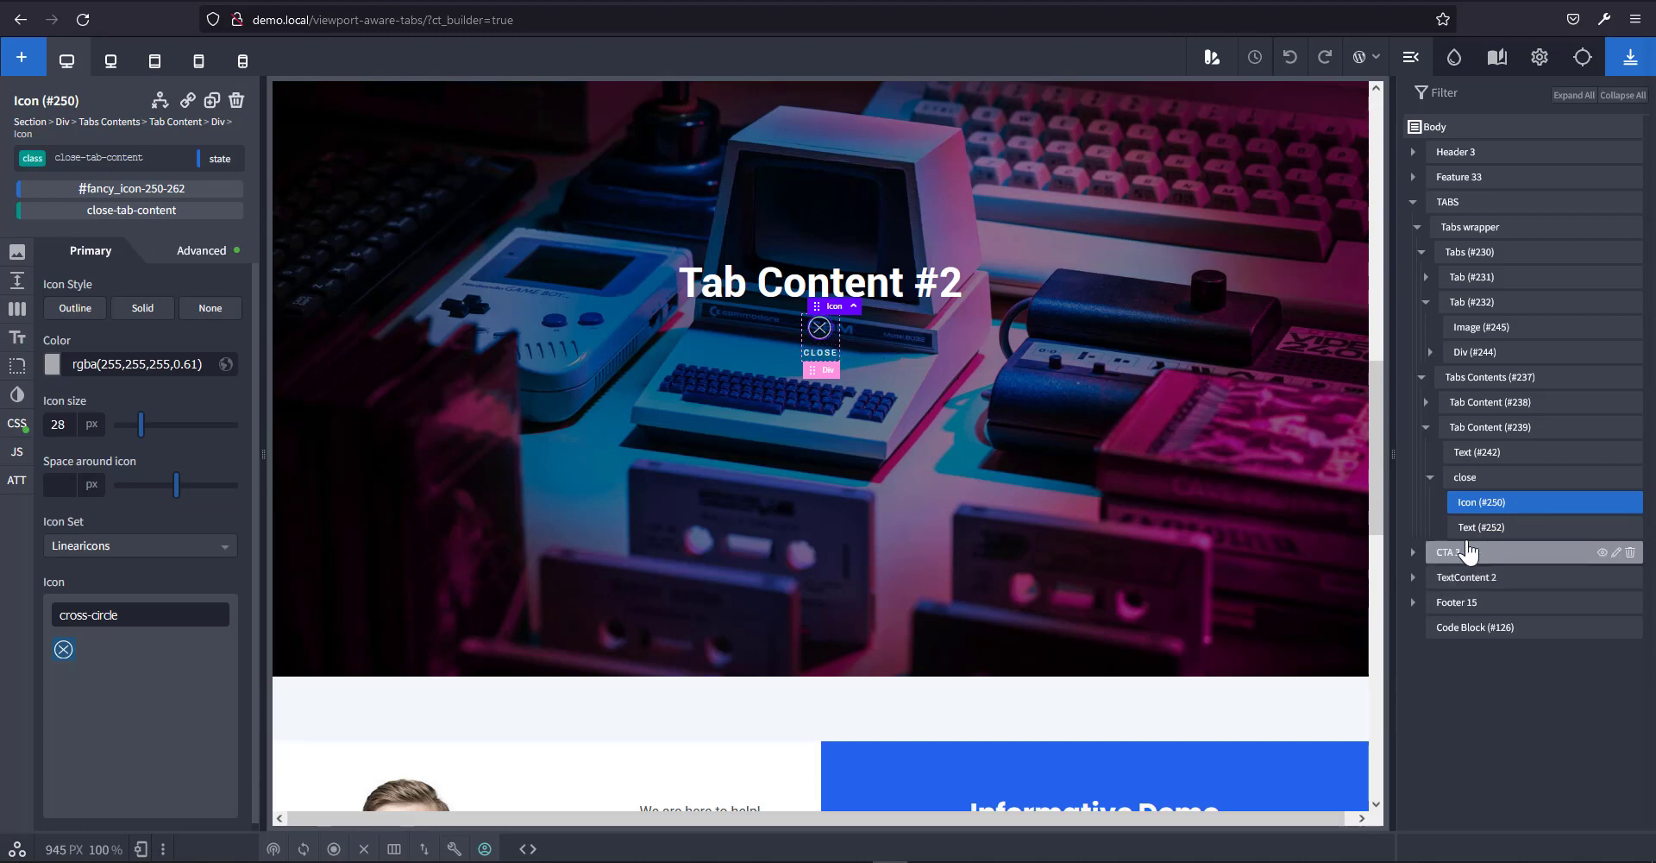
left_click(1485, 480)
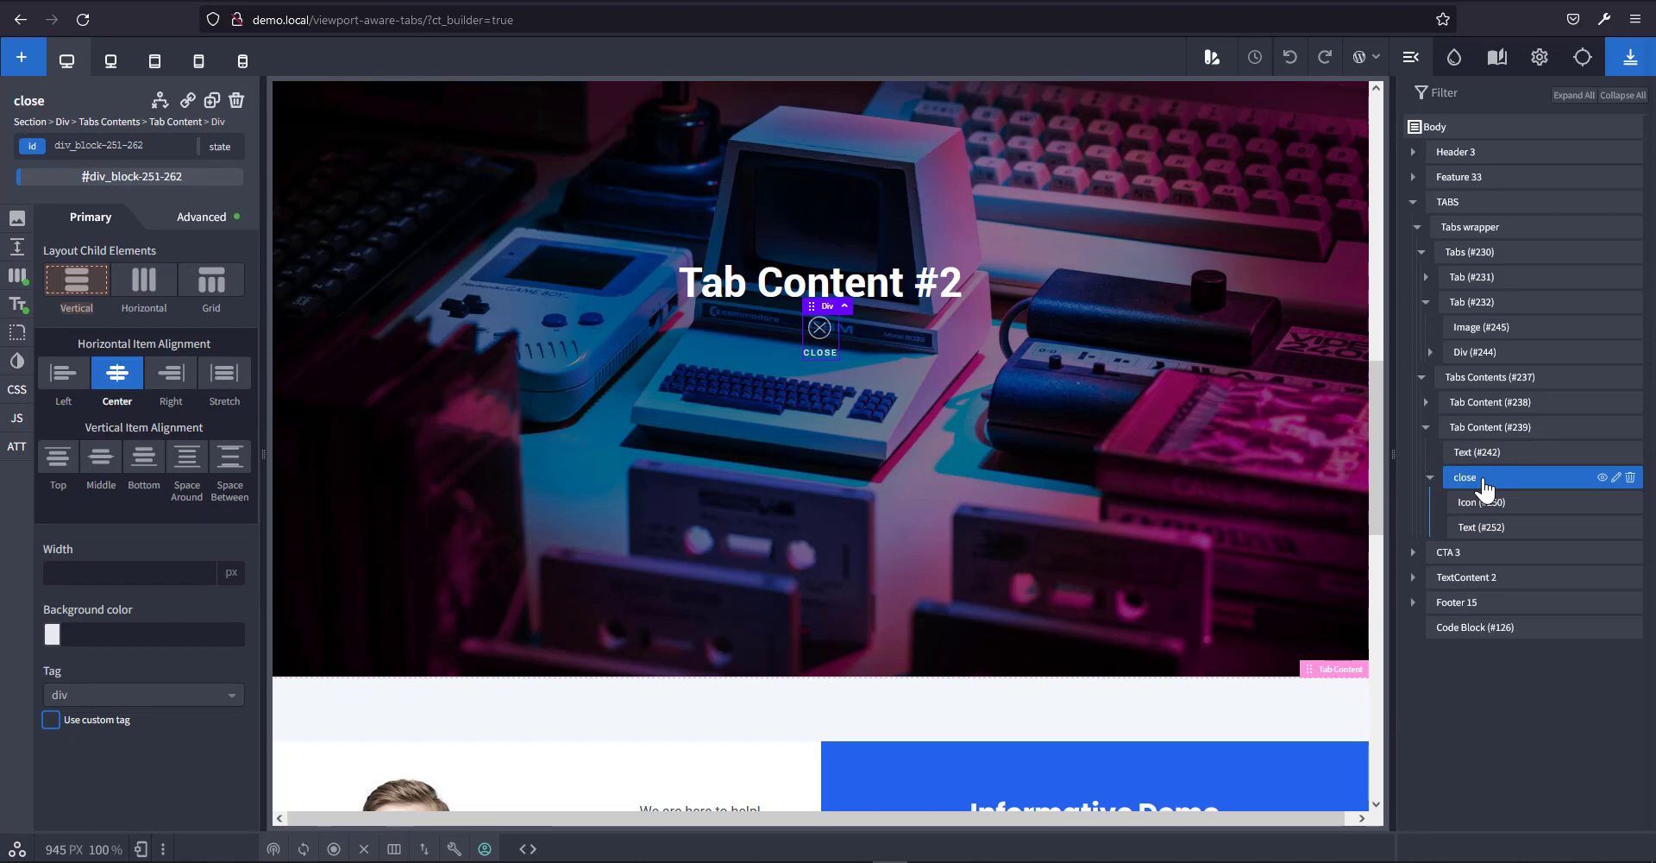
Set the position of the second tab content's class to relative.
left_click(1494, 431)
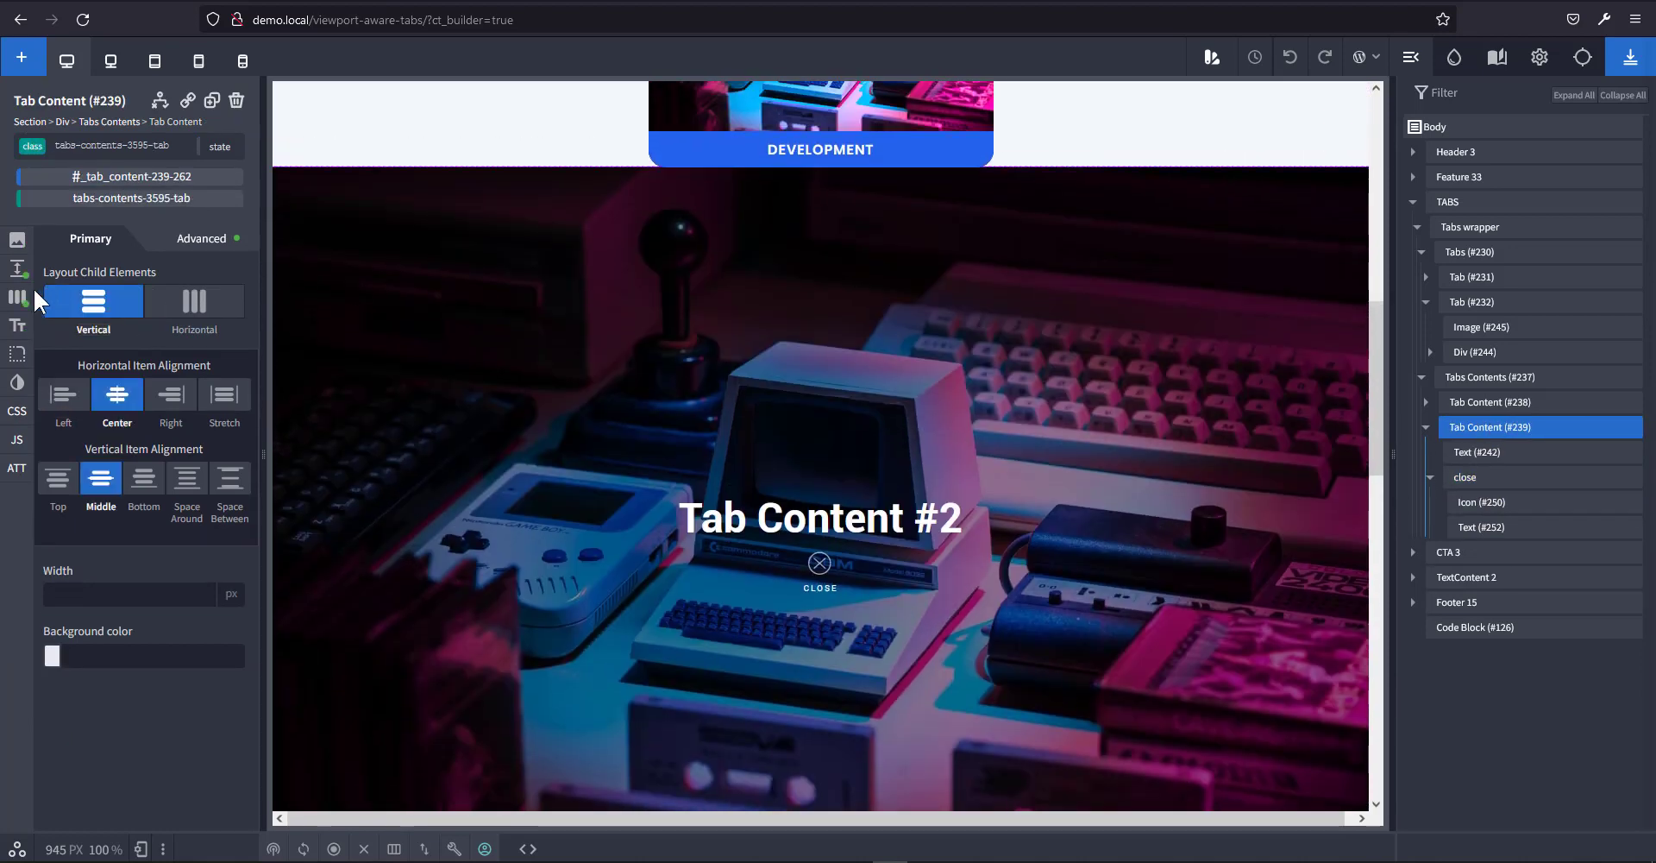
left_click(10, 302)
scroll(229, 628, "down", 5)
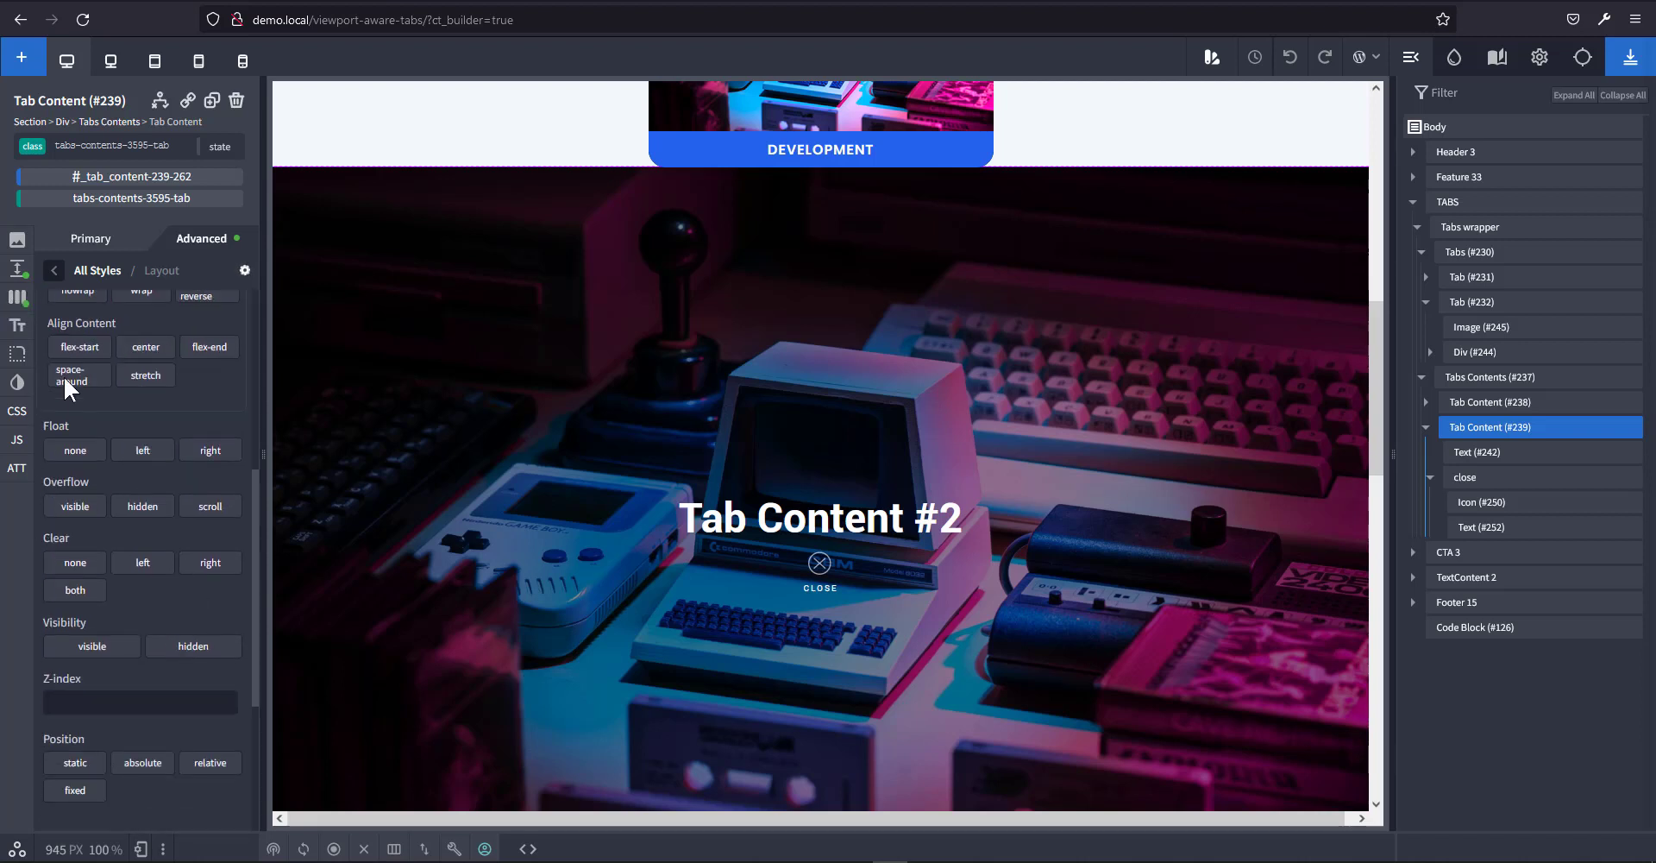
scroll(195, 573, "down", 2)
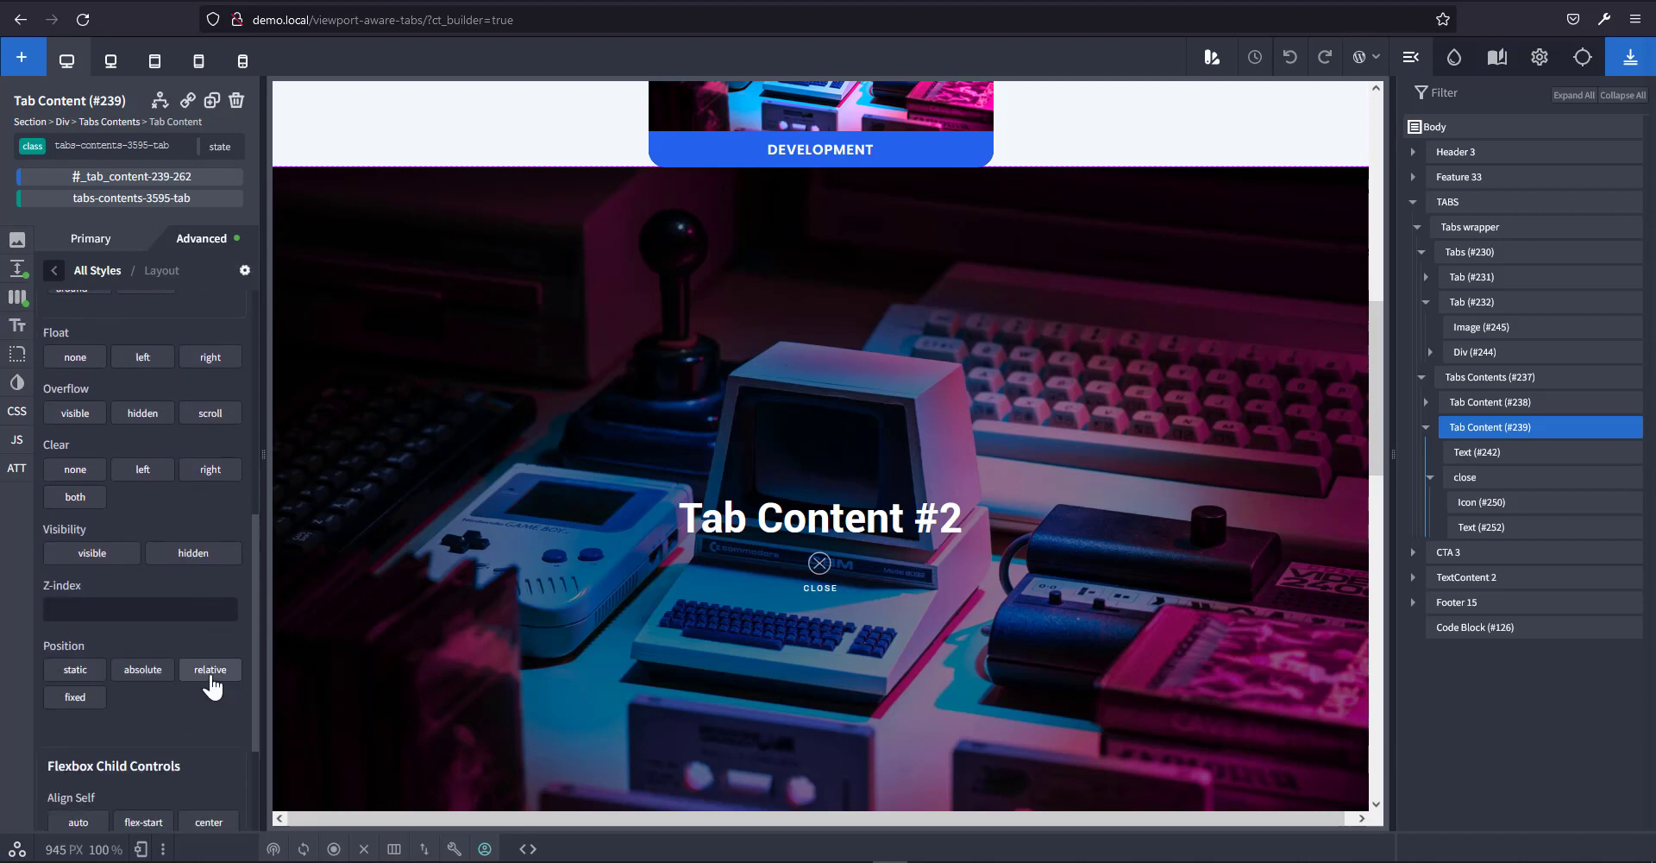
left_click(211, 676)
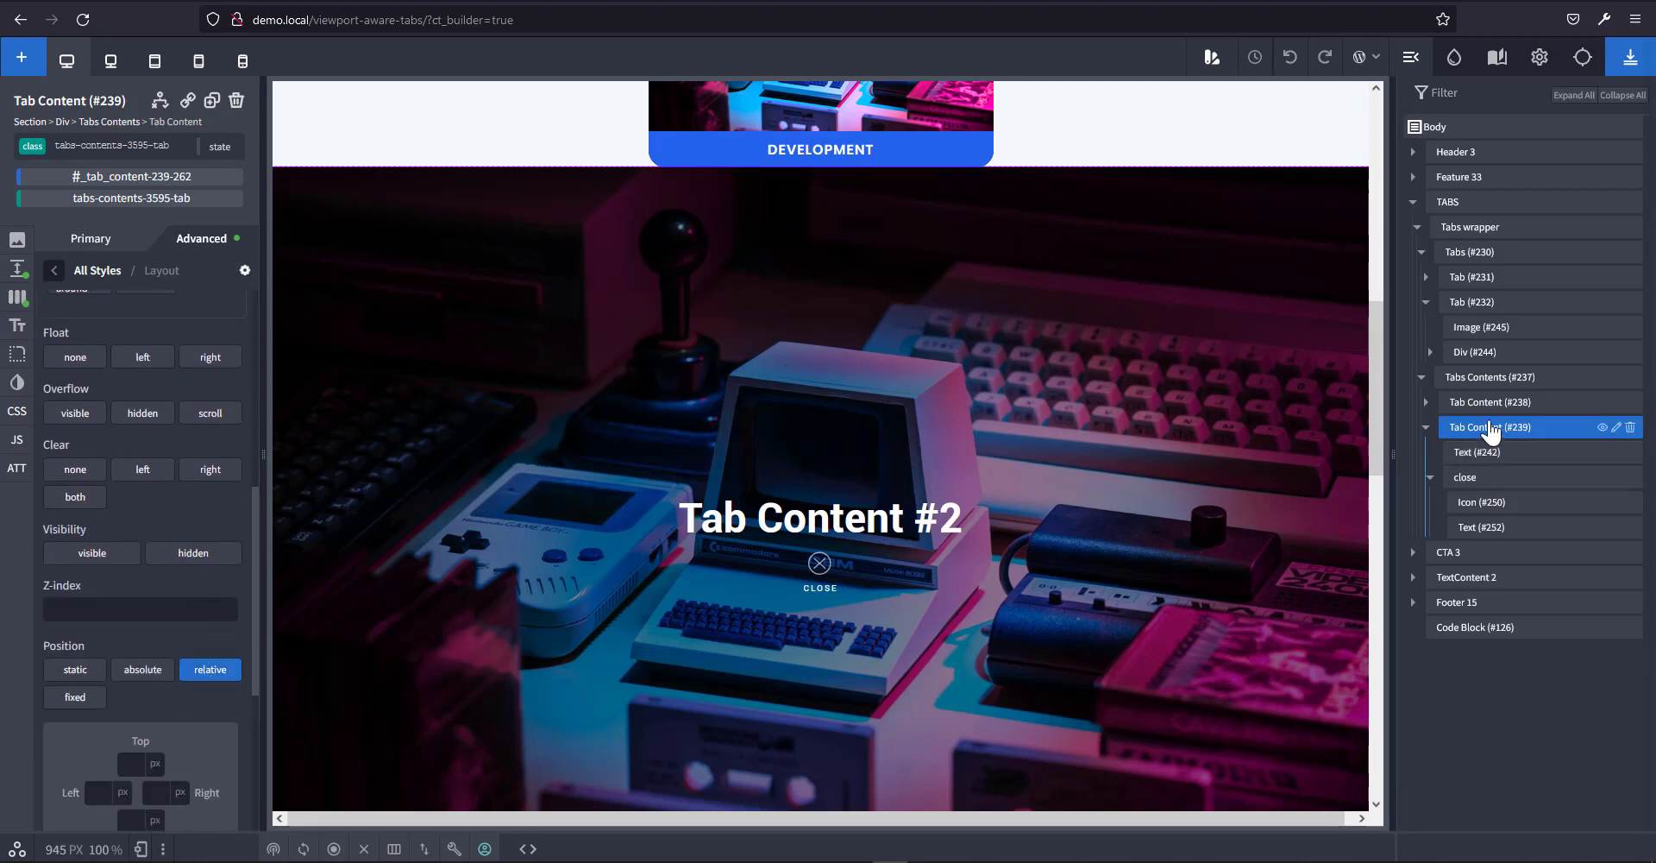
Position the second tab content's close div absolutely, with a bottom offset of 24 px.
left_click(1471, 478)
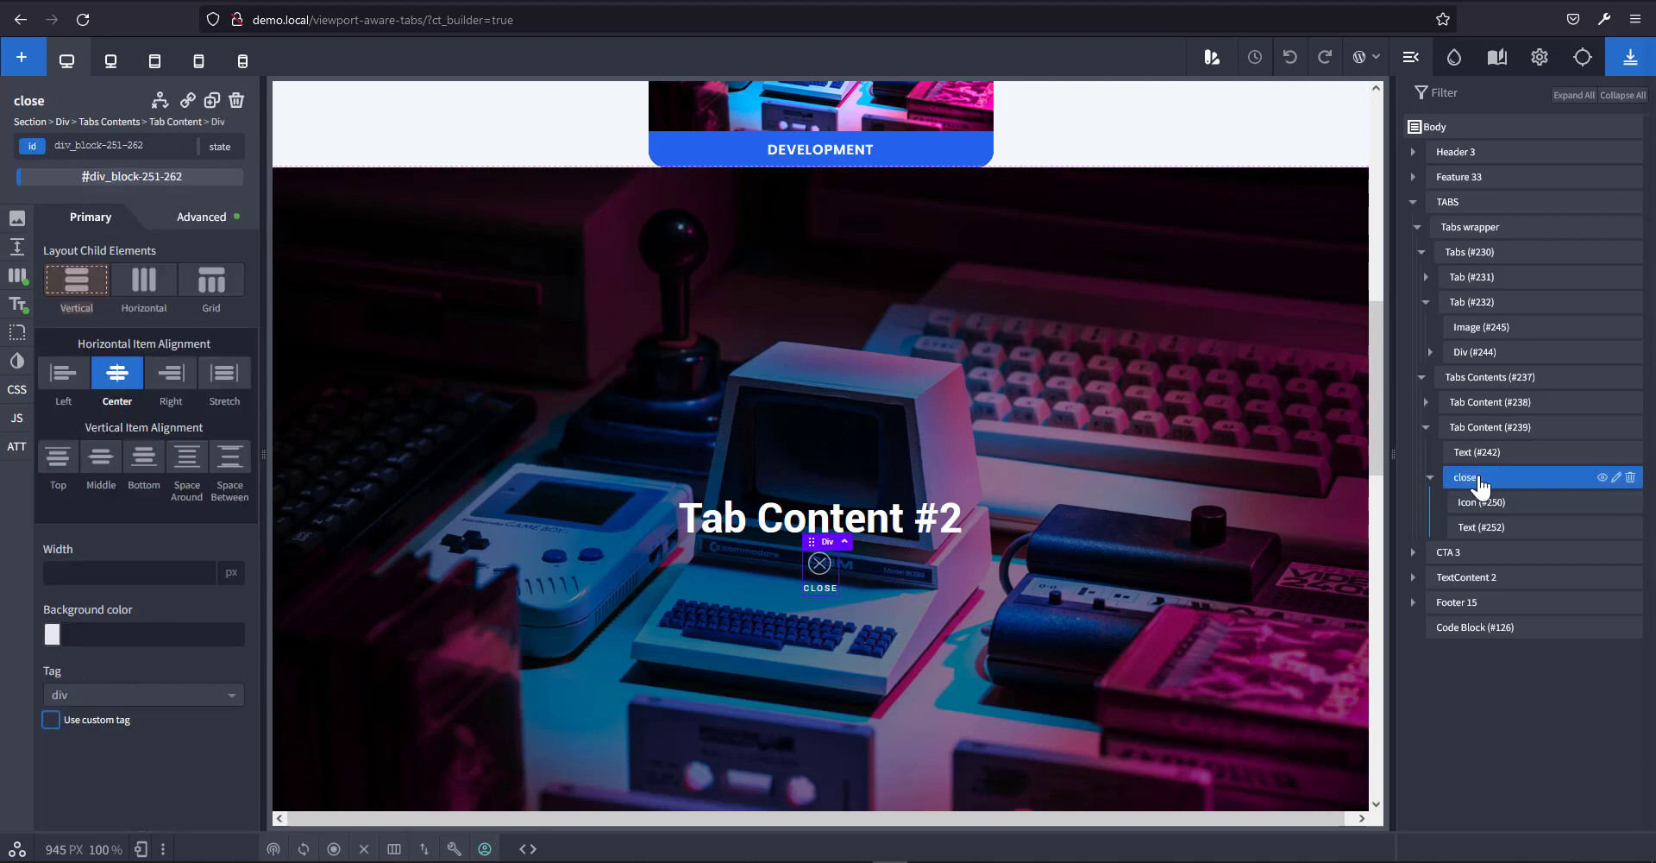
left_click(17, 281)
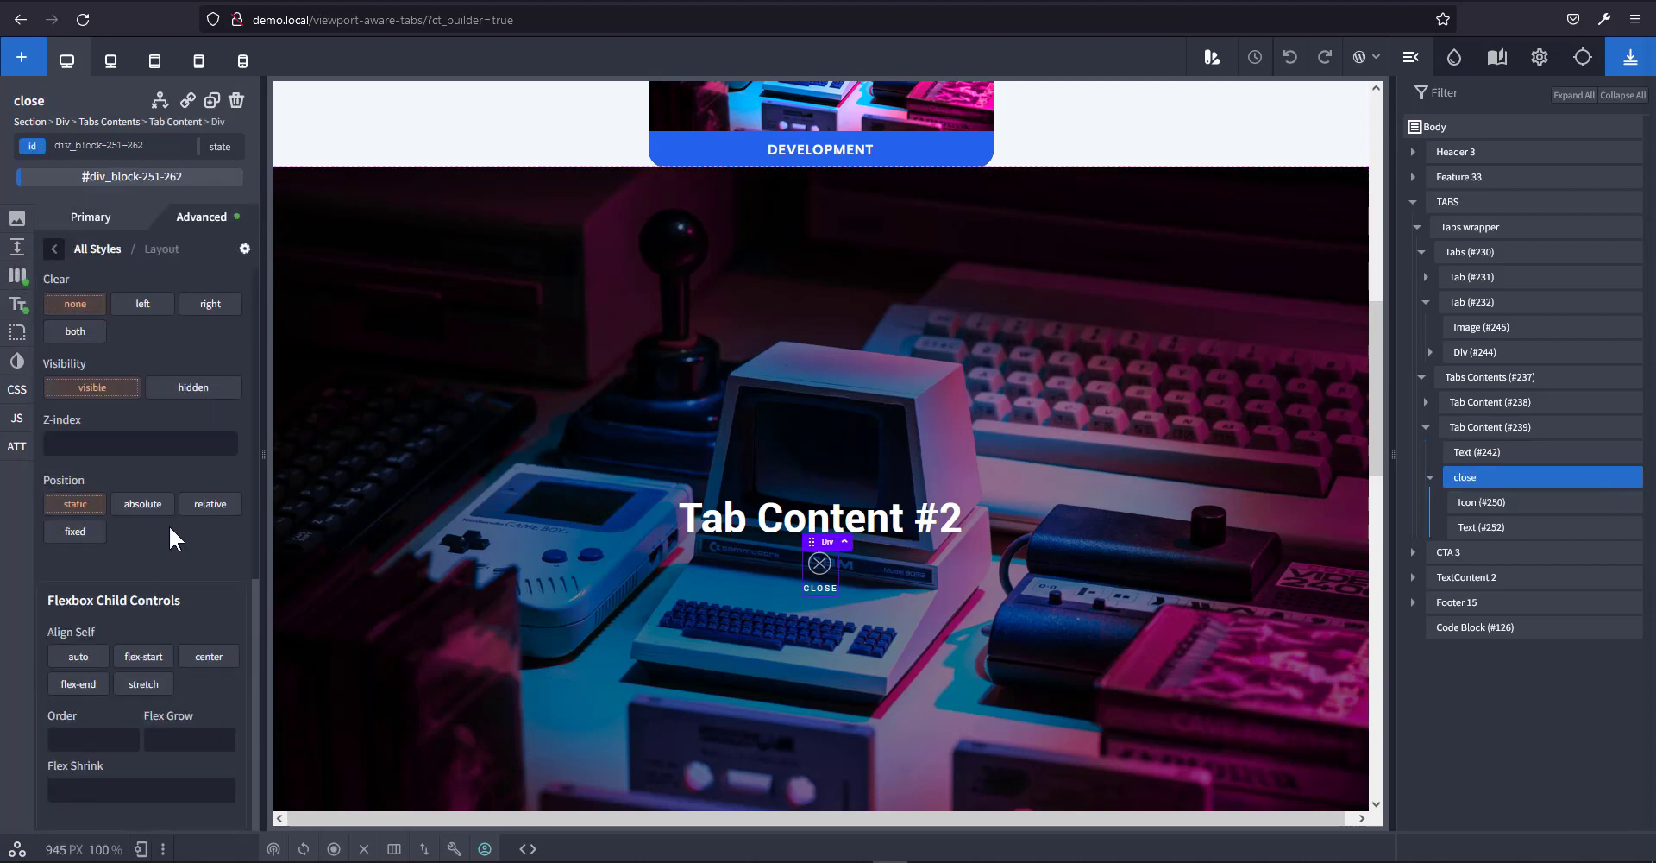
left_click(145, 509)
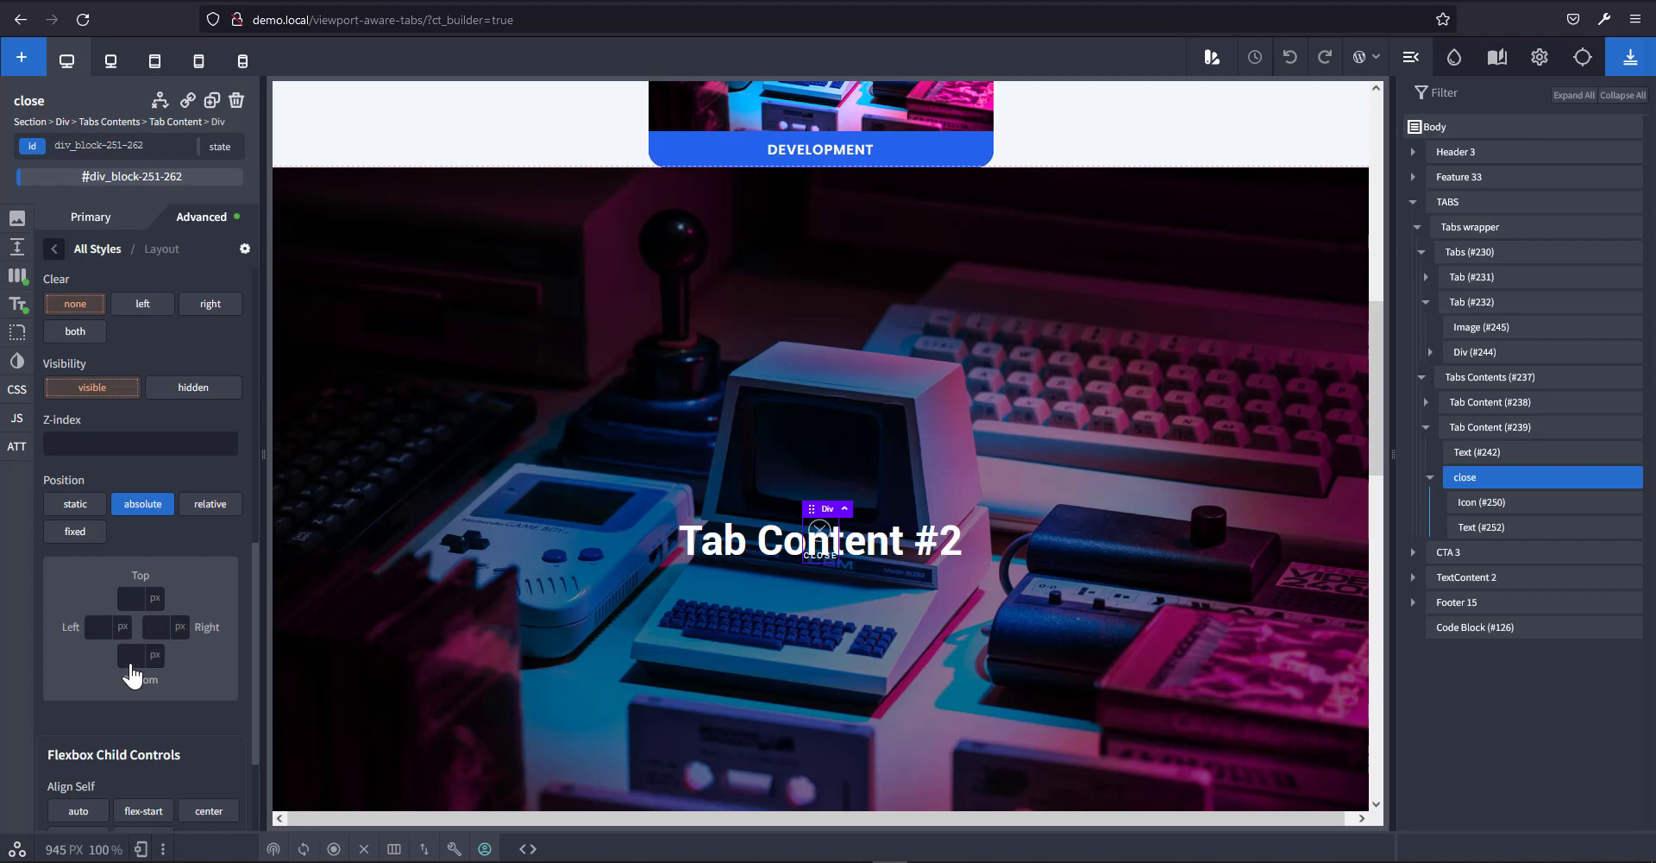
left_click(131, 658)
type("24")
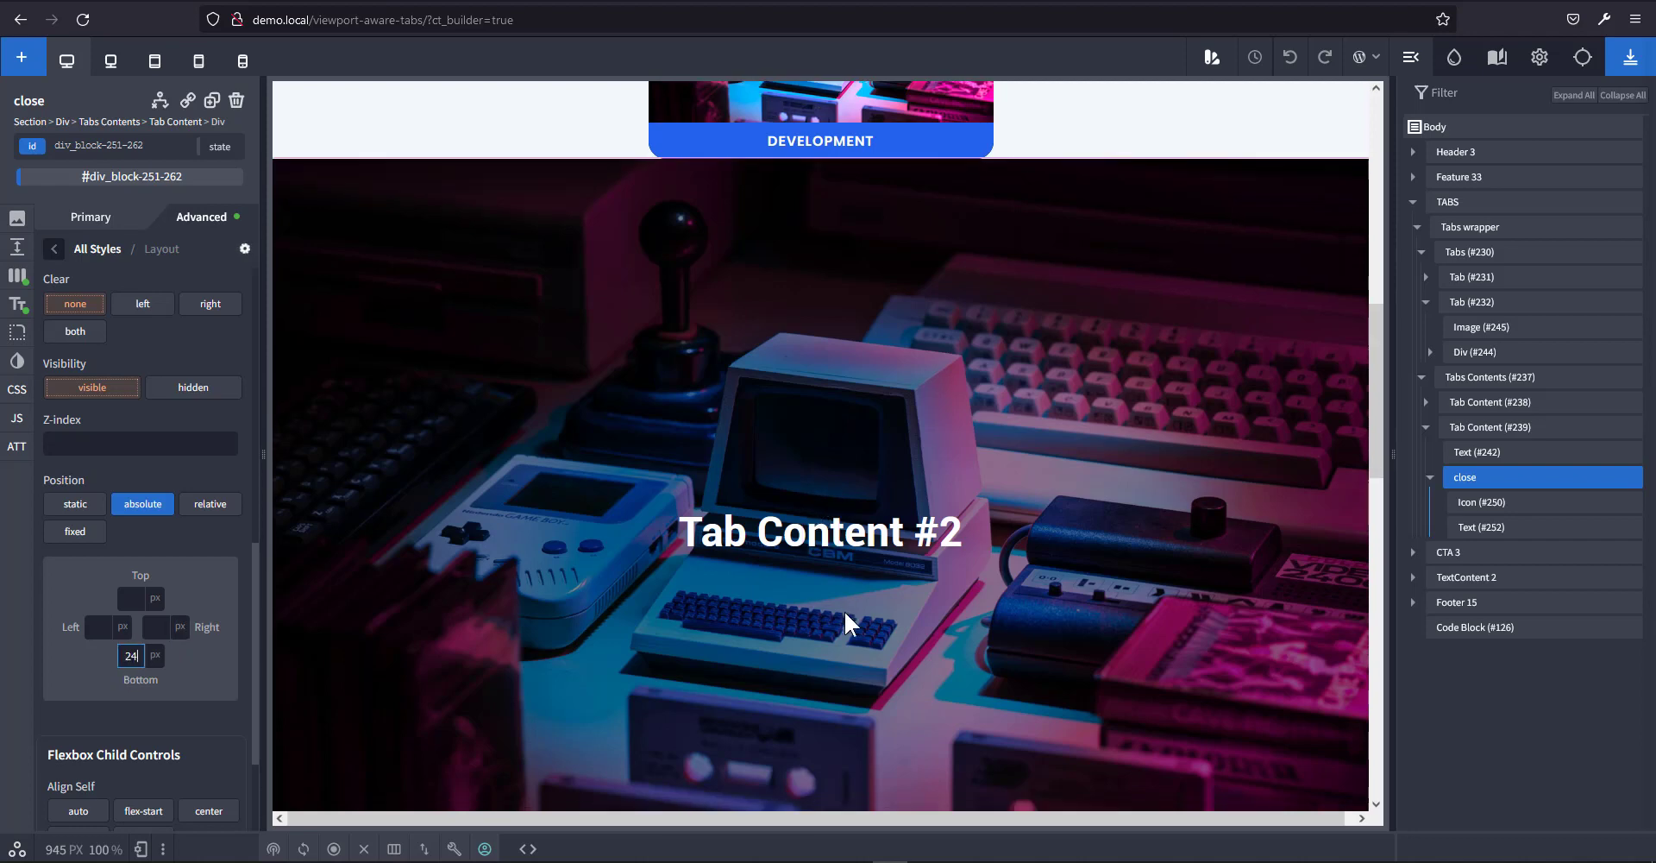
scroll(841, 603, "down", 4)
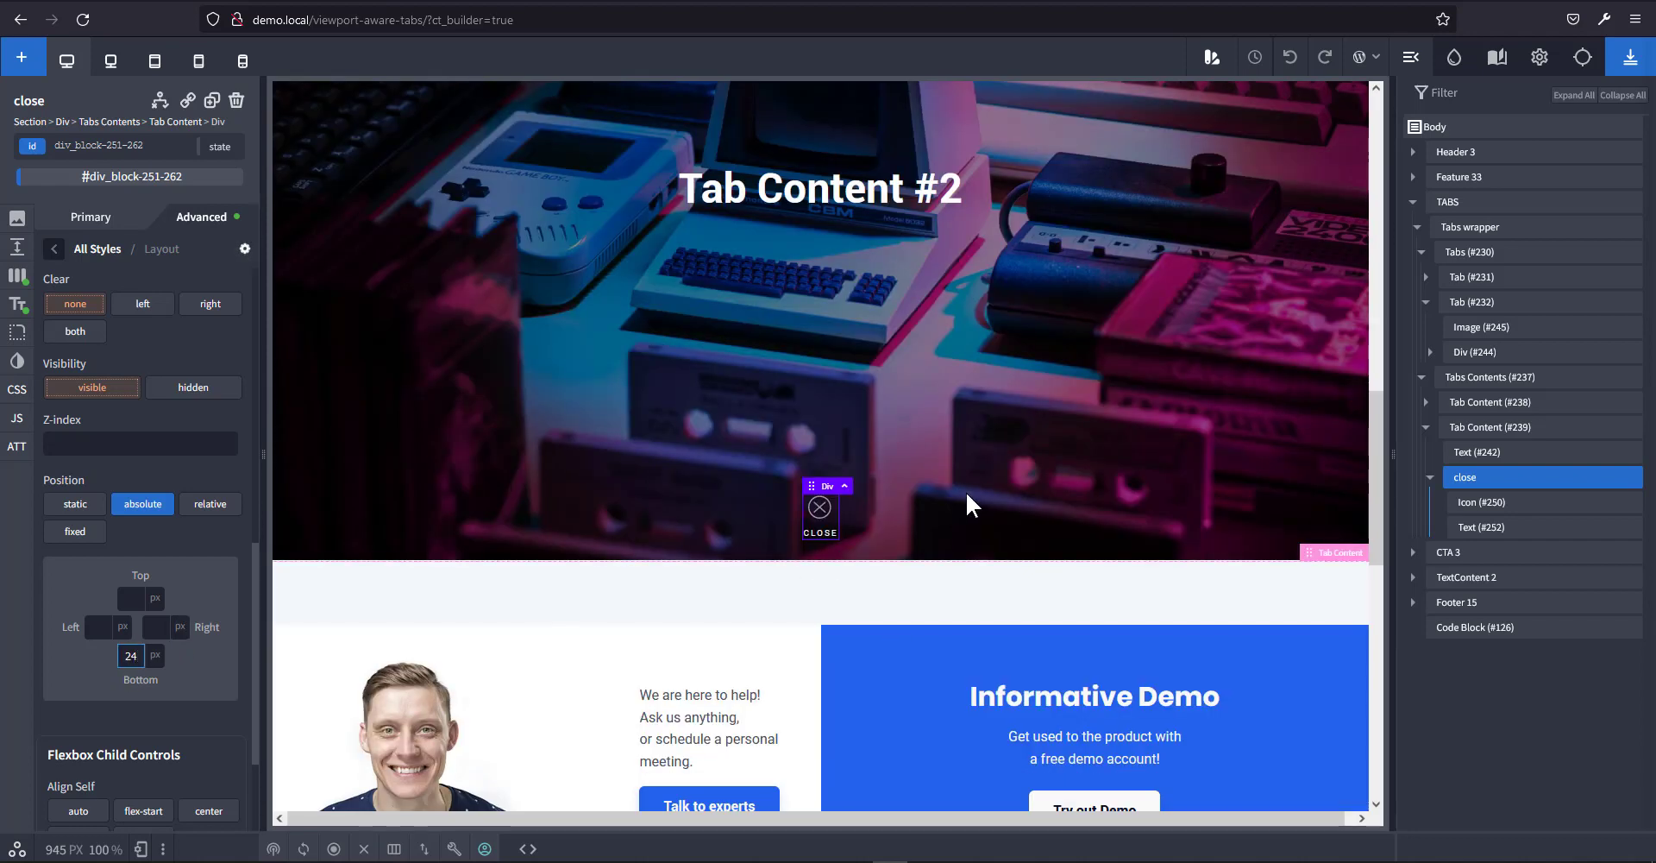
Set the close div's left and right offsets to 25% each.
left_click(121, 634)
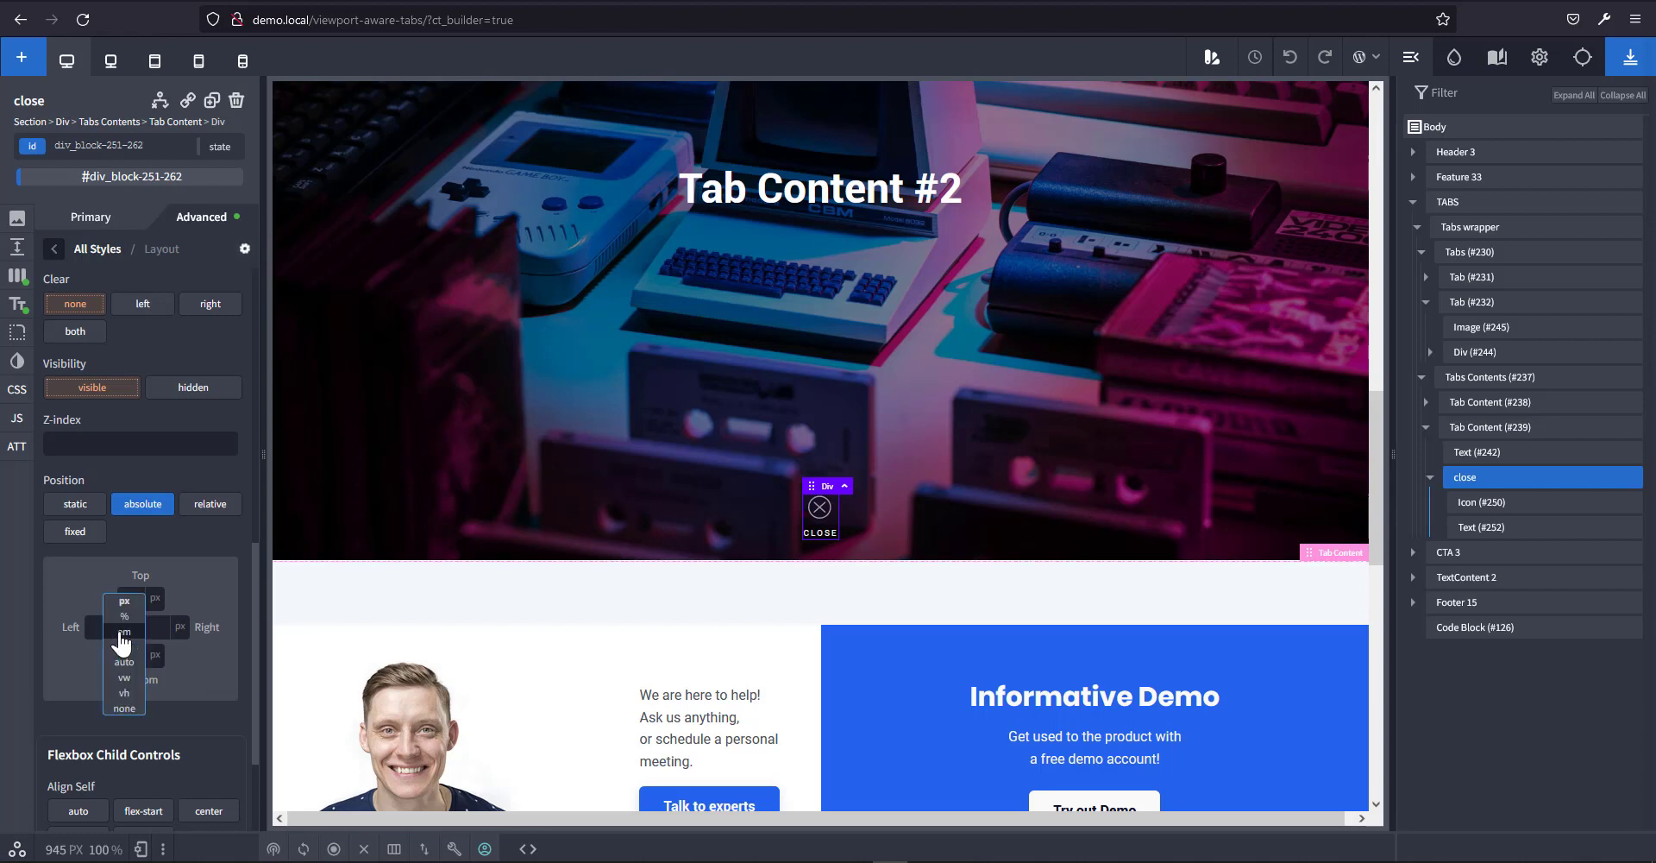
left_click(125, 617)
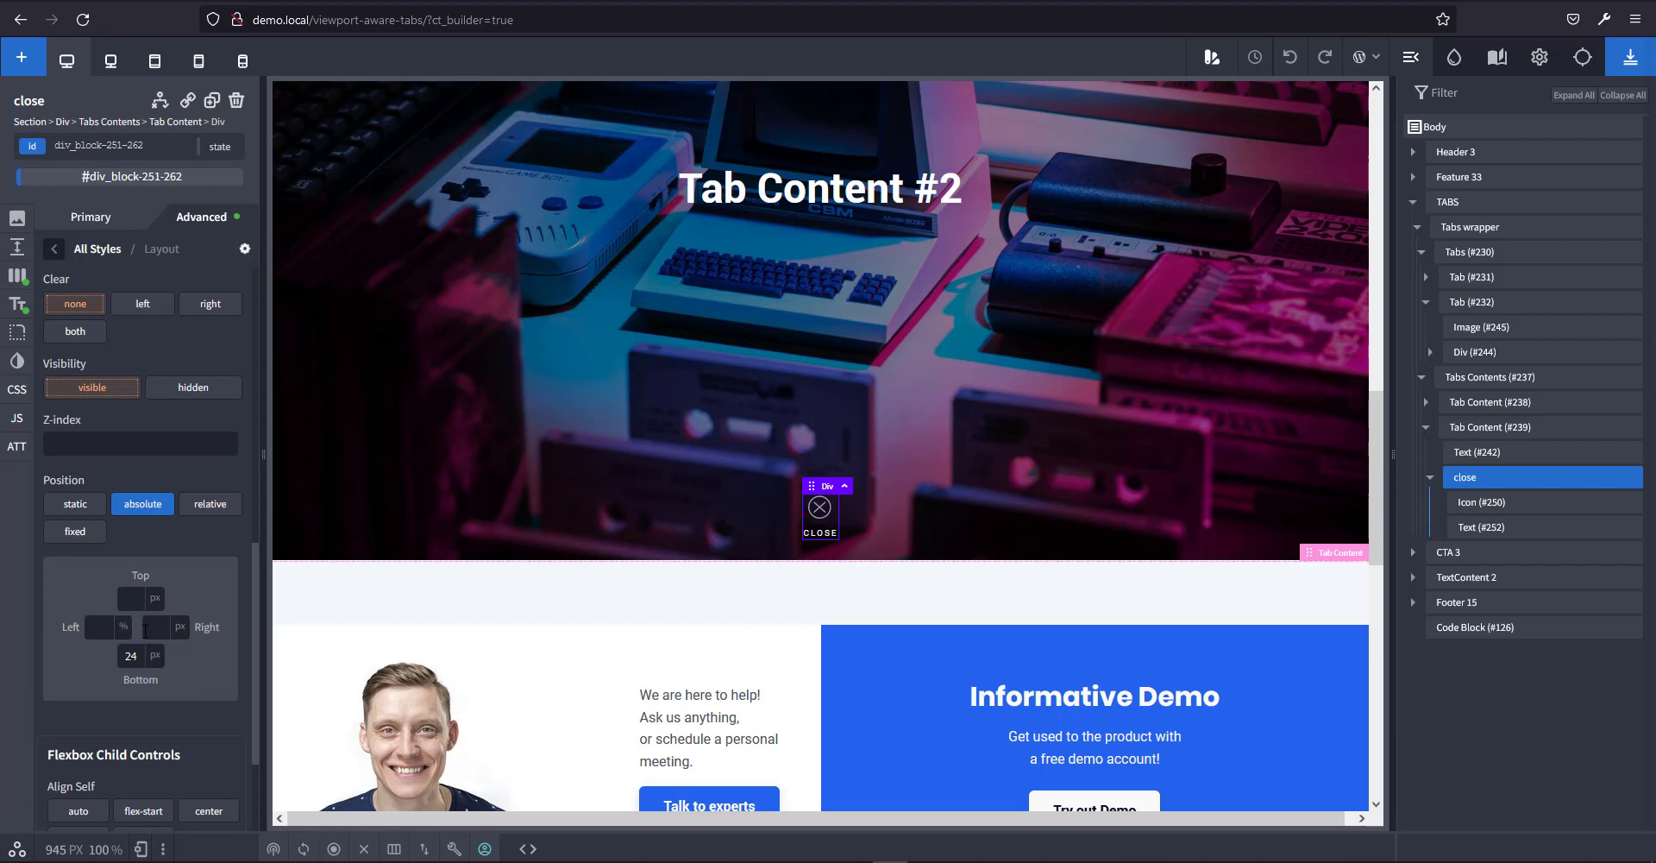
left_click(96, 629)
type("25")
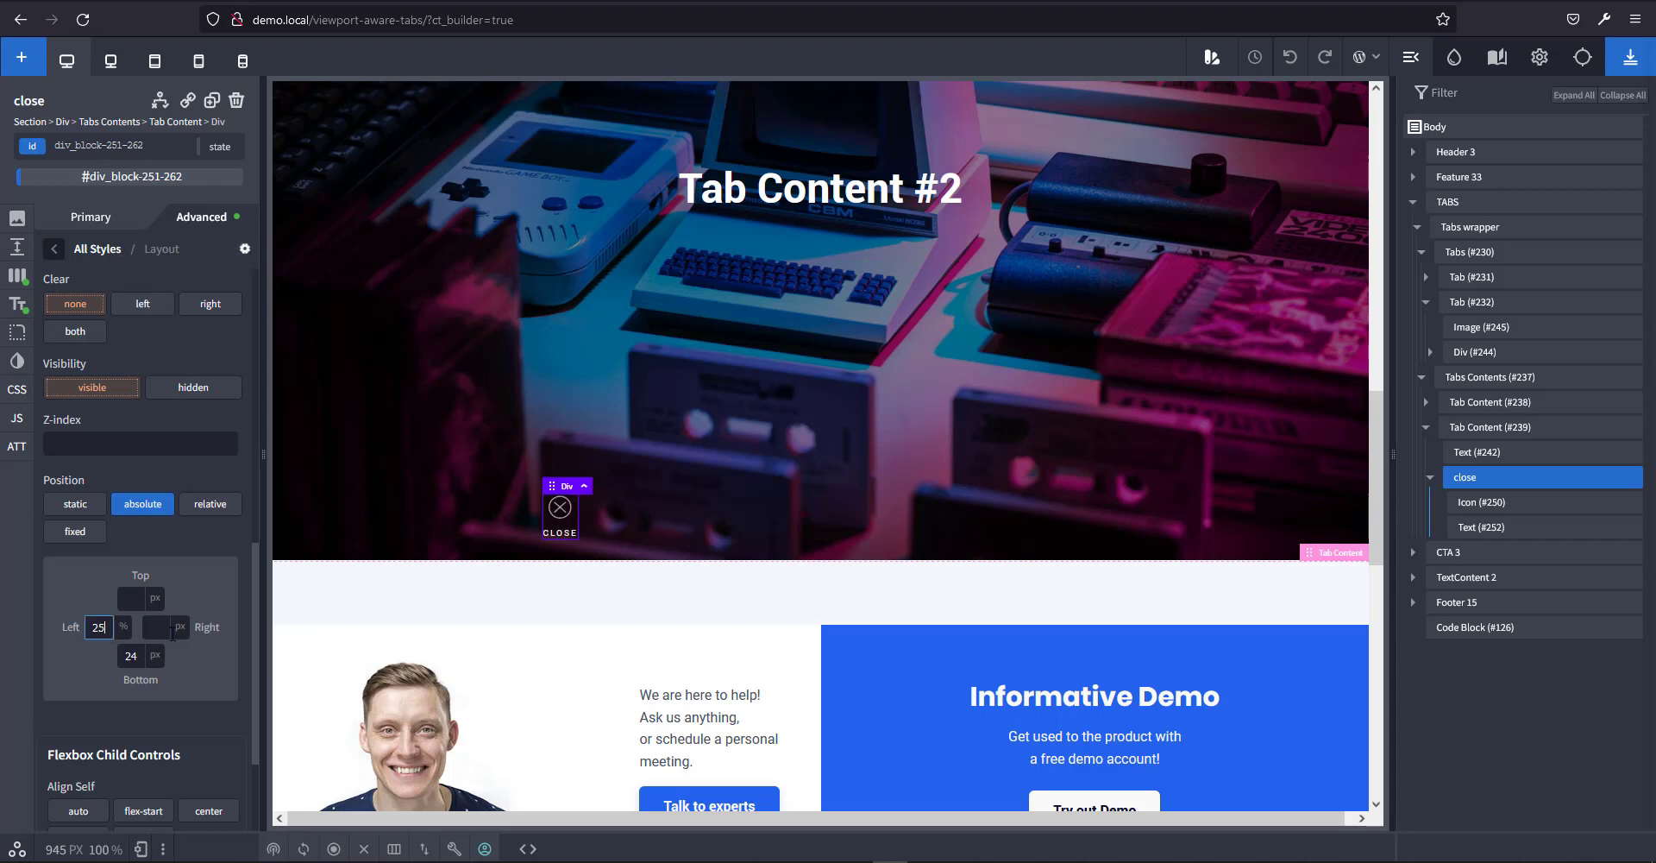
left_click(180, 627)
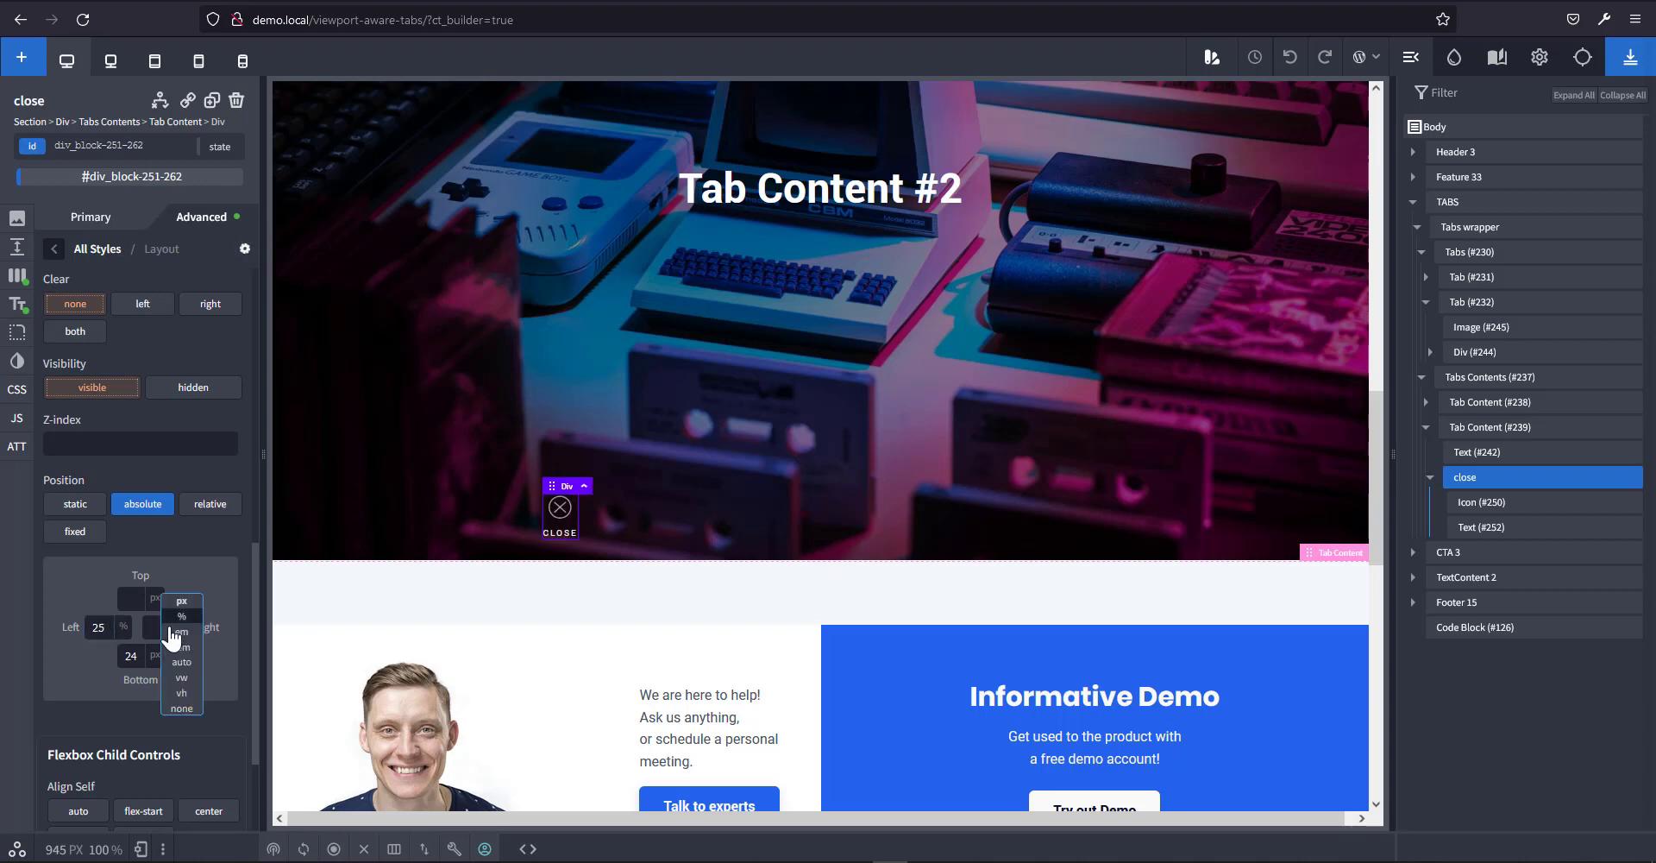
left_click(178, 616)
left_click(162, 635)
type("25")
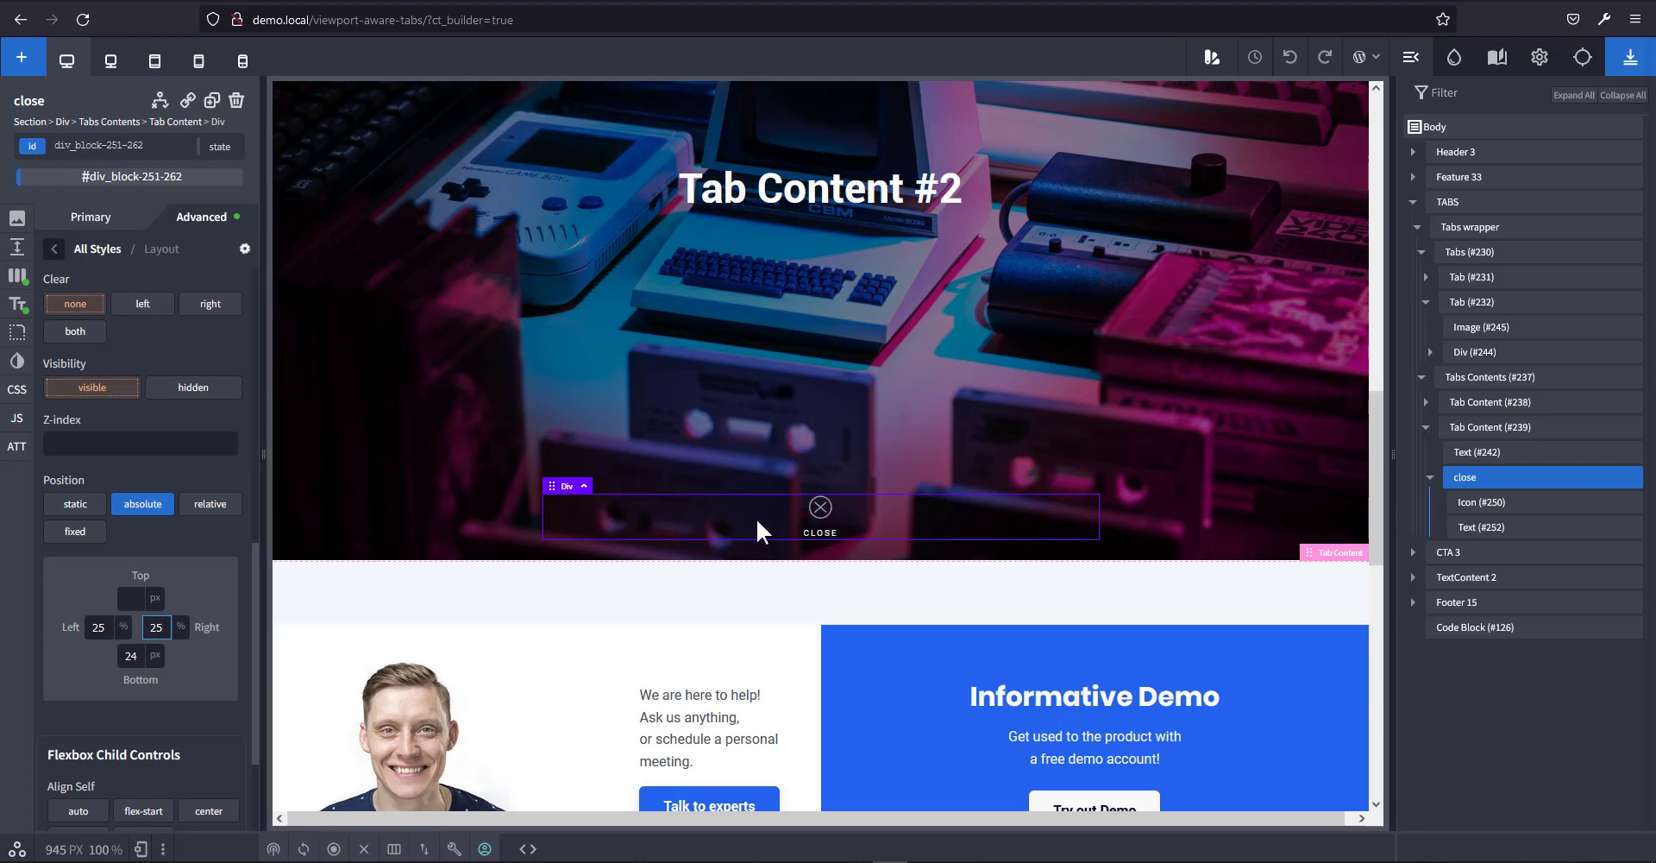
Check the close div's placement on desktop and at the 480 px and 360 px breakpoints, ending on the desktop view.
scroll(777, 552, "down", 2)
scroll(863, 518, "up", 2)
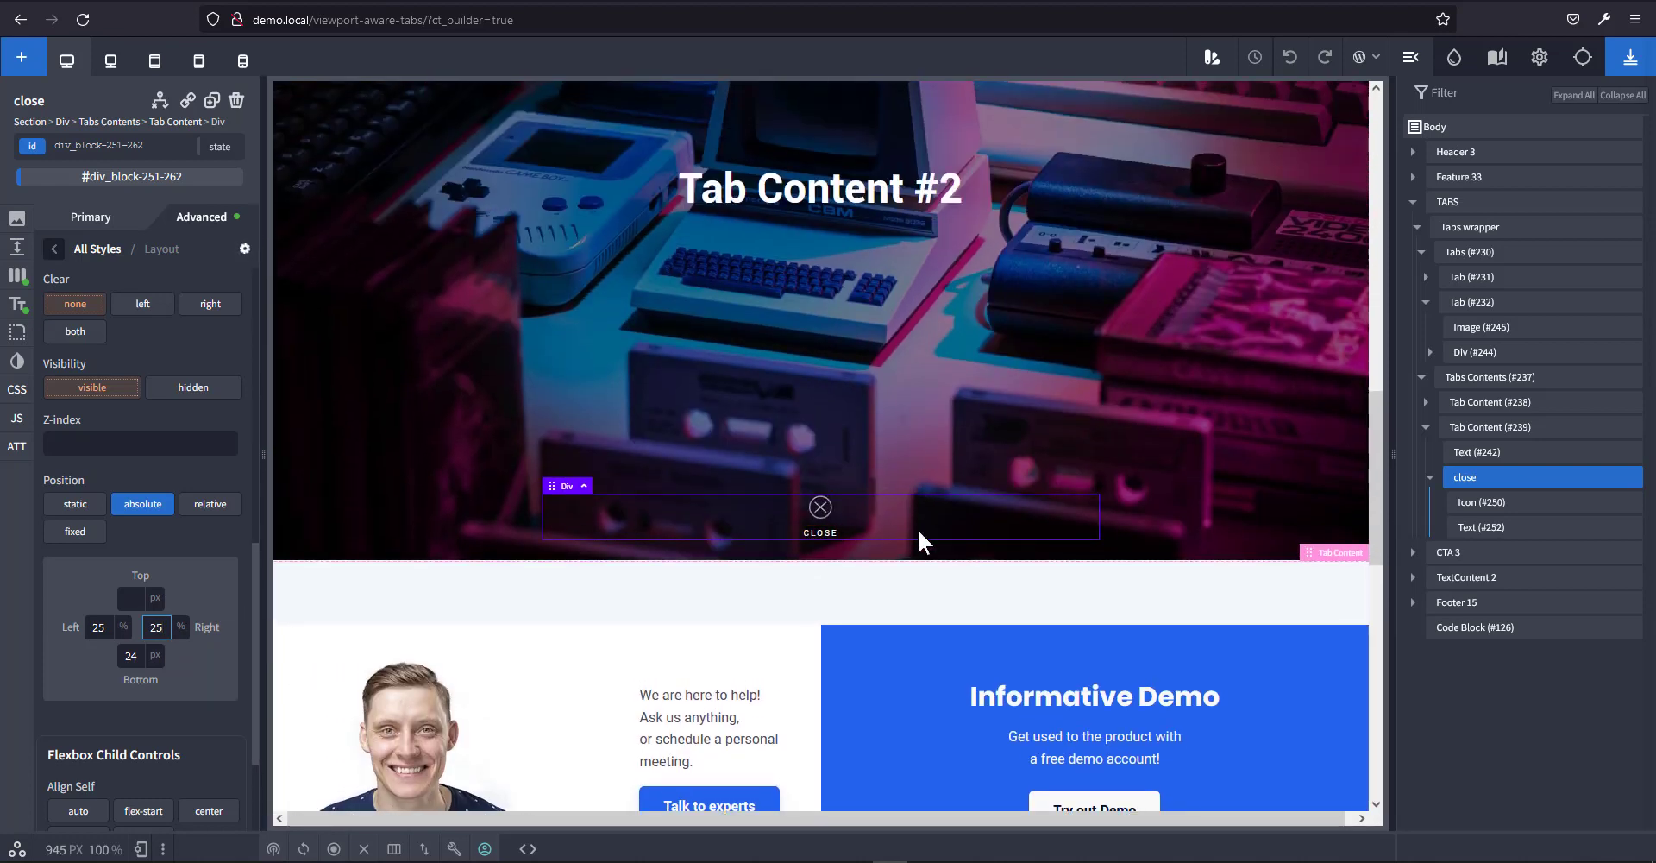
scroll(825, 529, "down", 2)
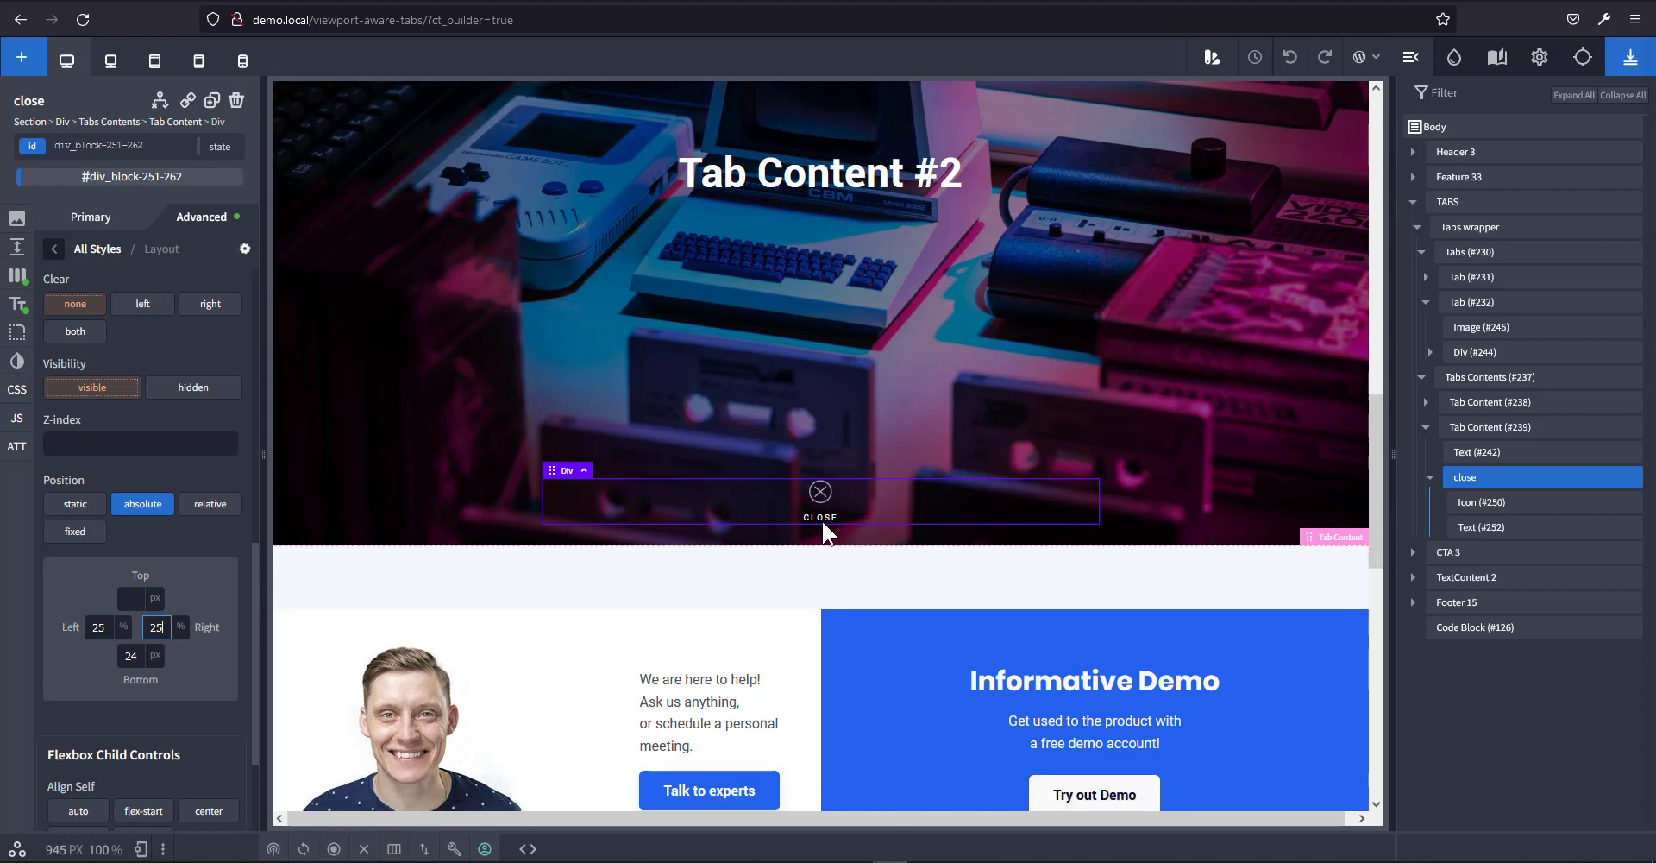
scroll(892, 524, "up", 2)
left_click(198, 60)
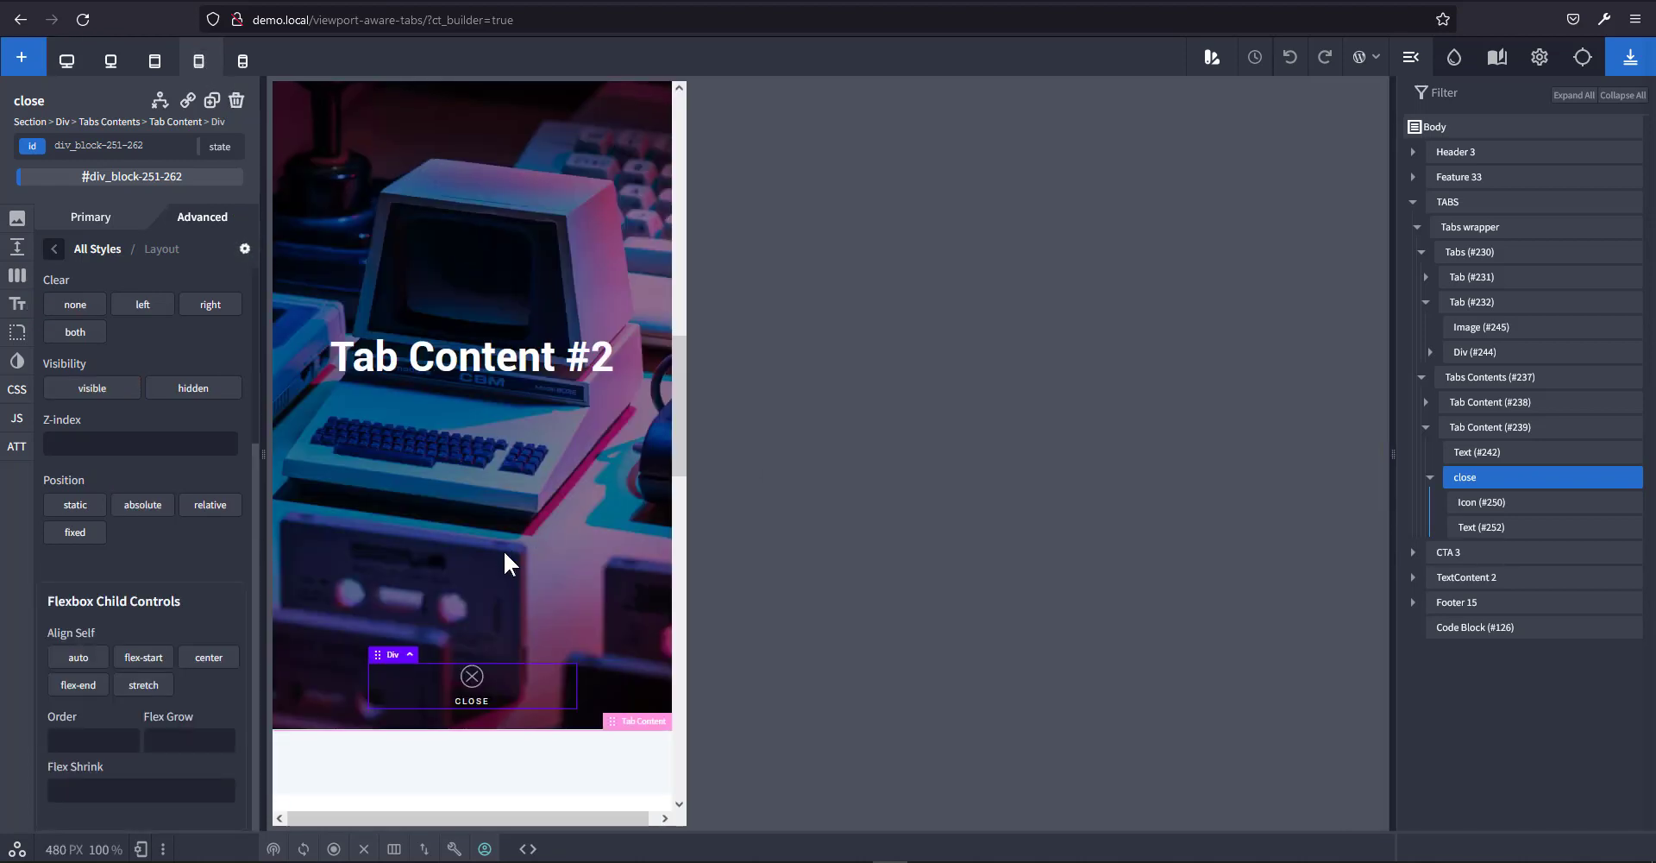
left_click(242, 60)
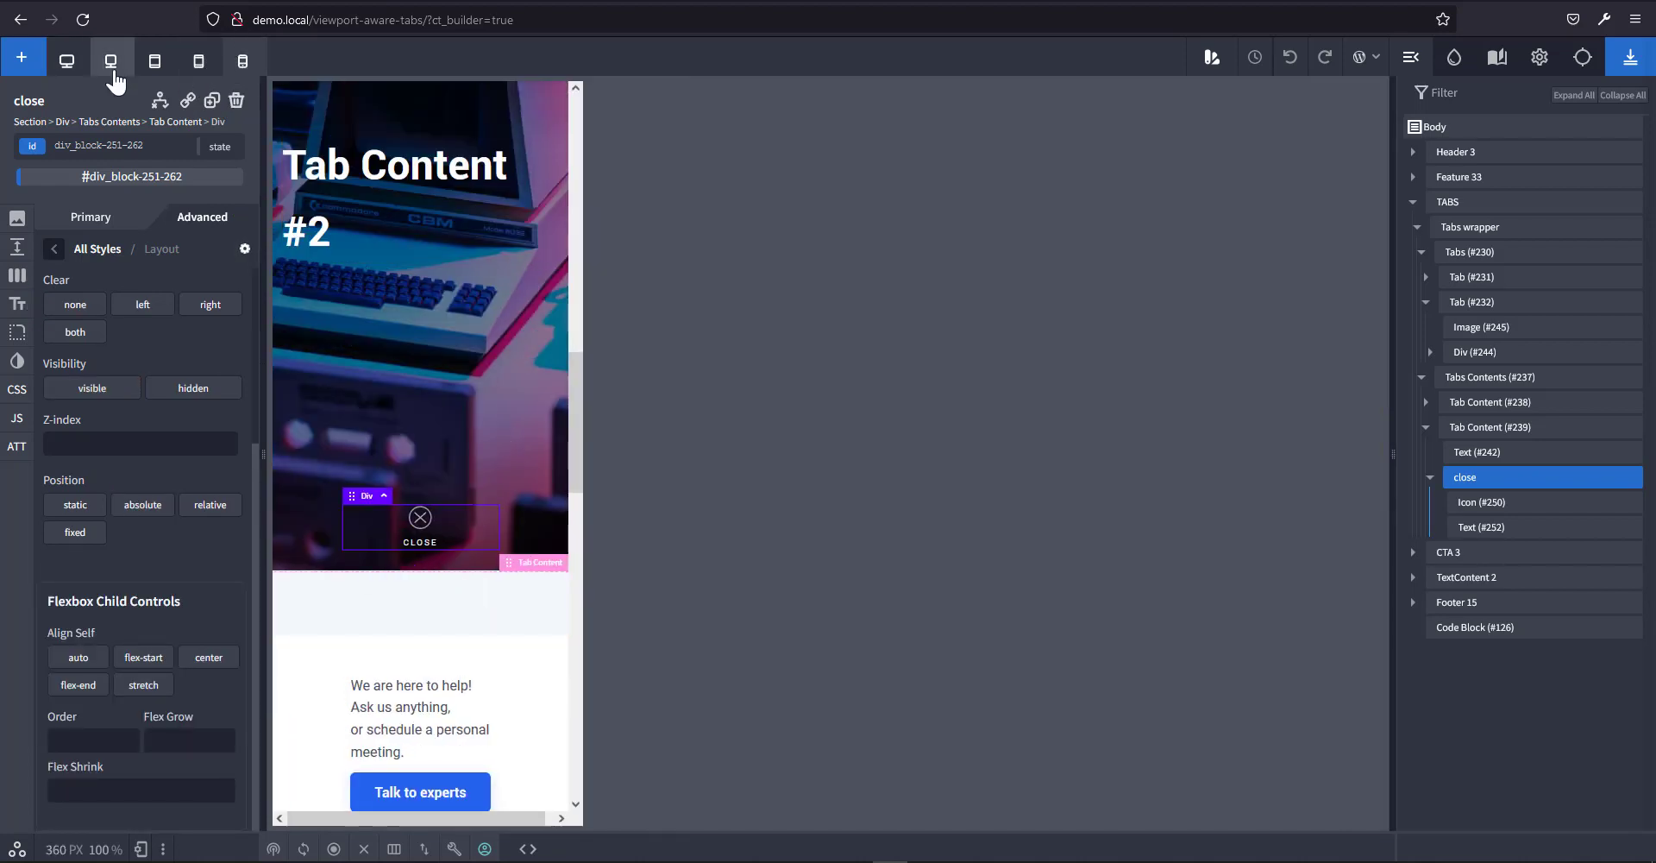
left_click(76, 61)
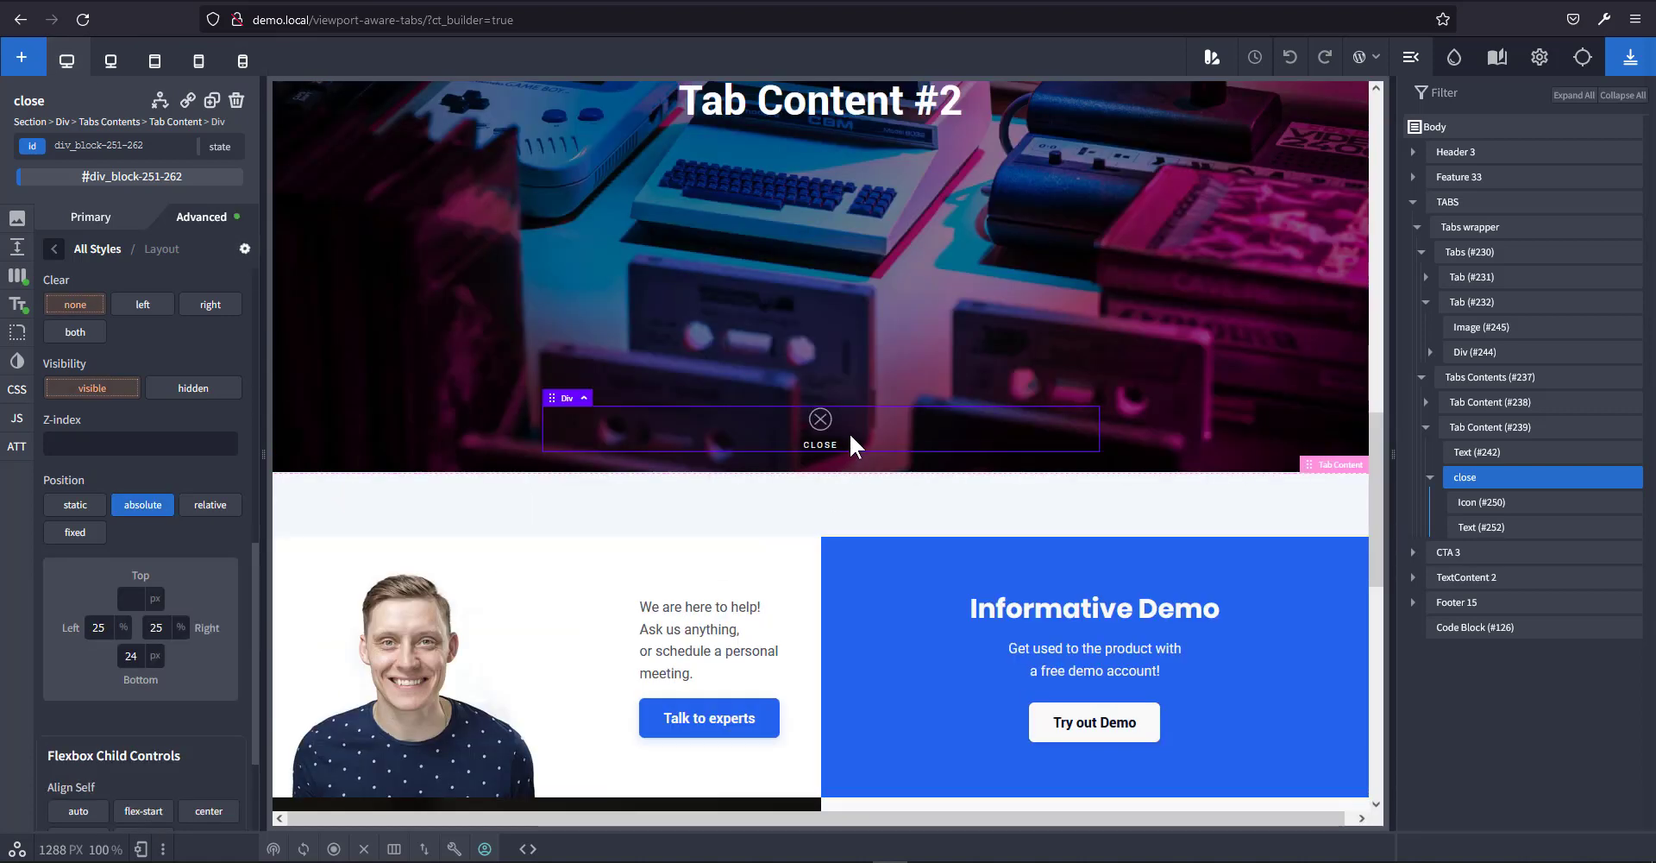
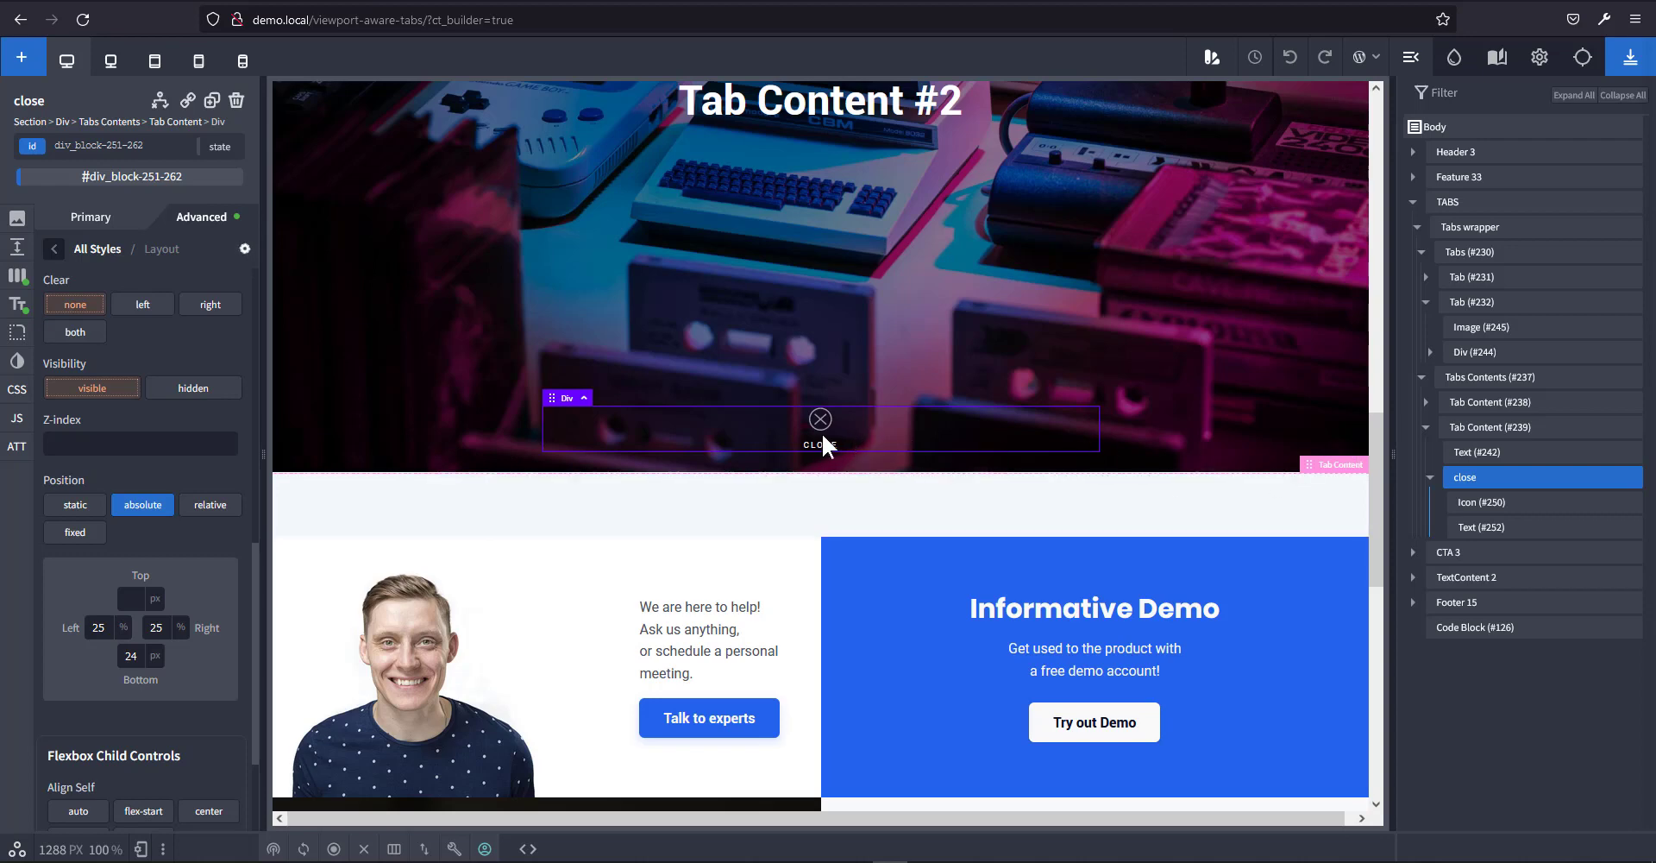
Look over the second tab card and its full-screen content, including the close icon, on desktop.
scroll(1084, 572, "up", 3)
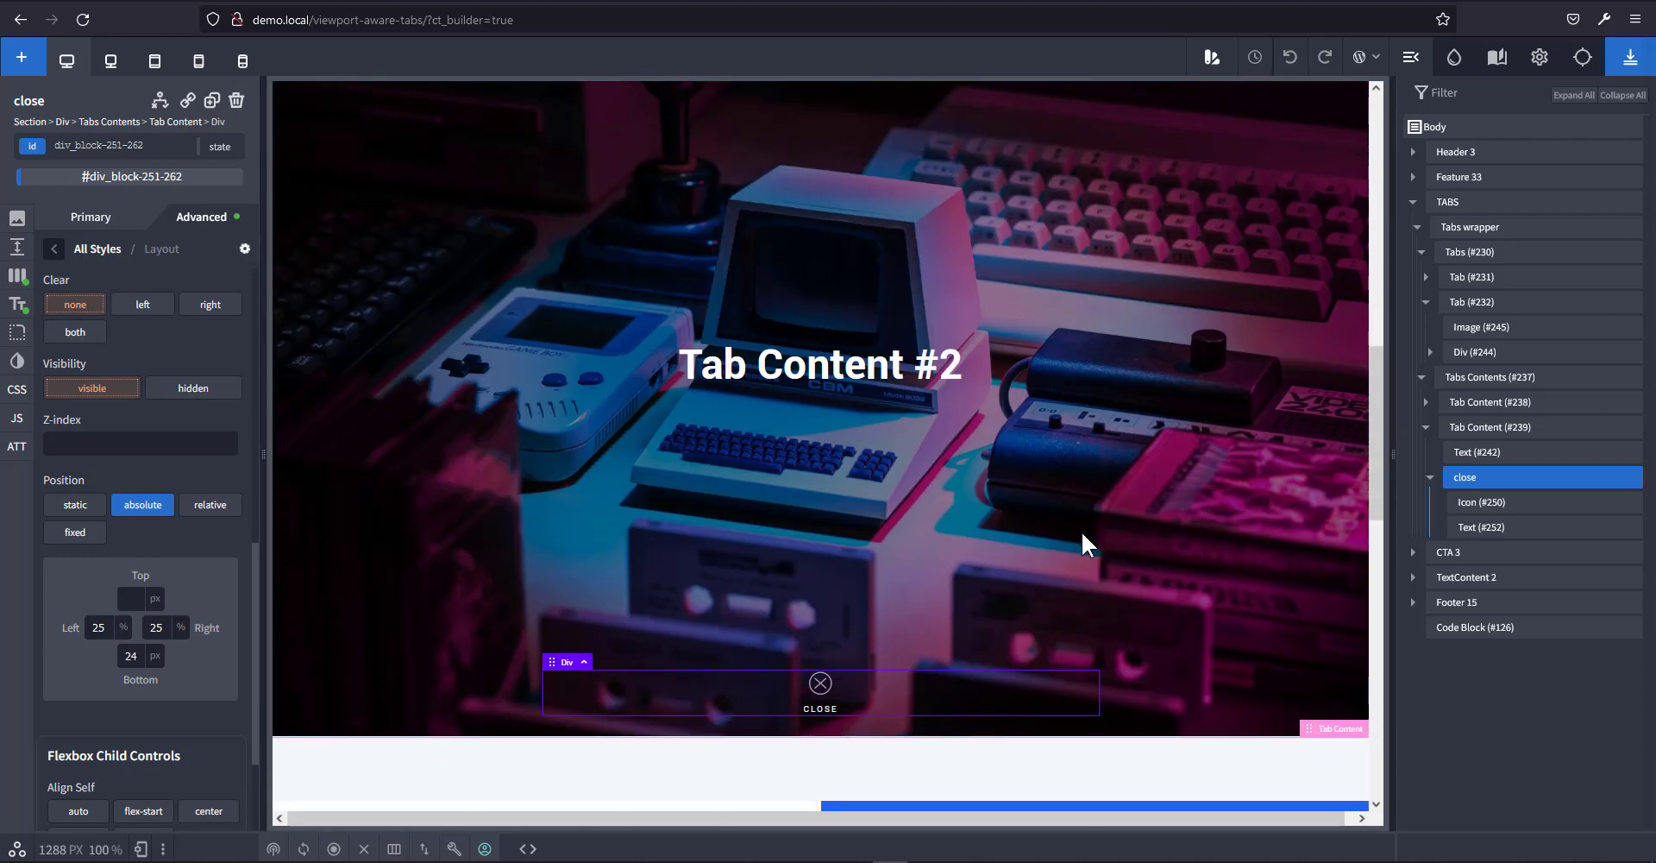
scroll(944, 505, "up", 1)
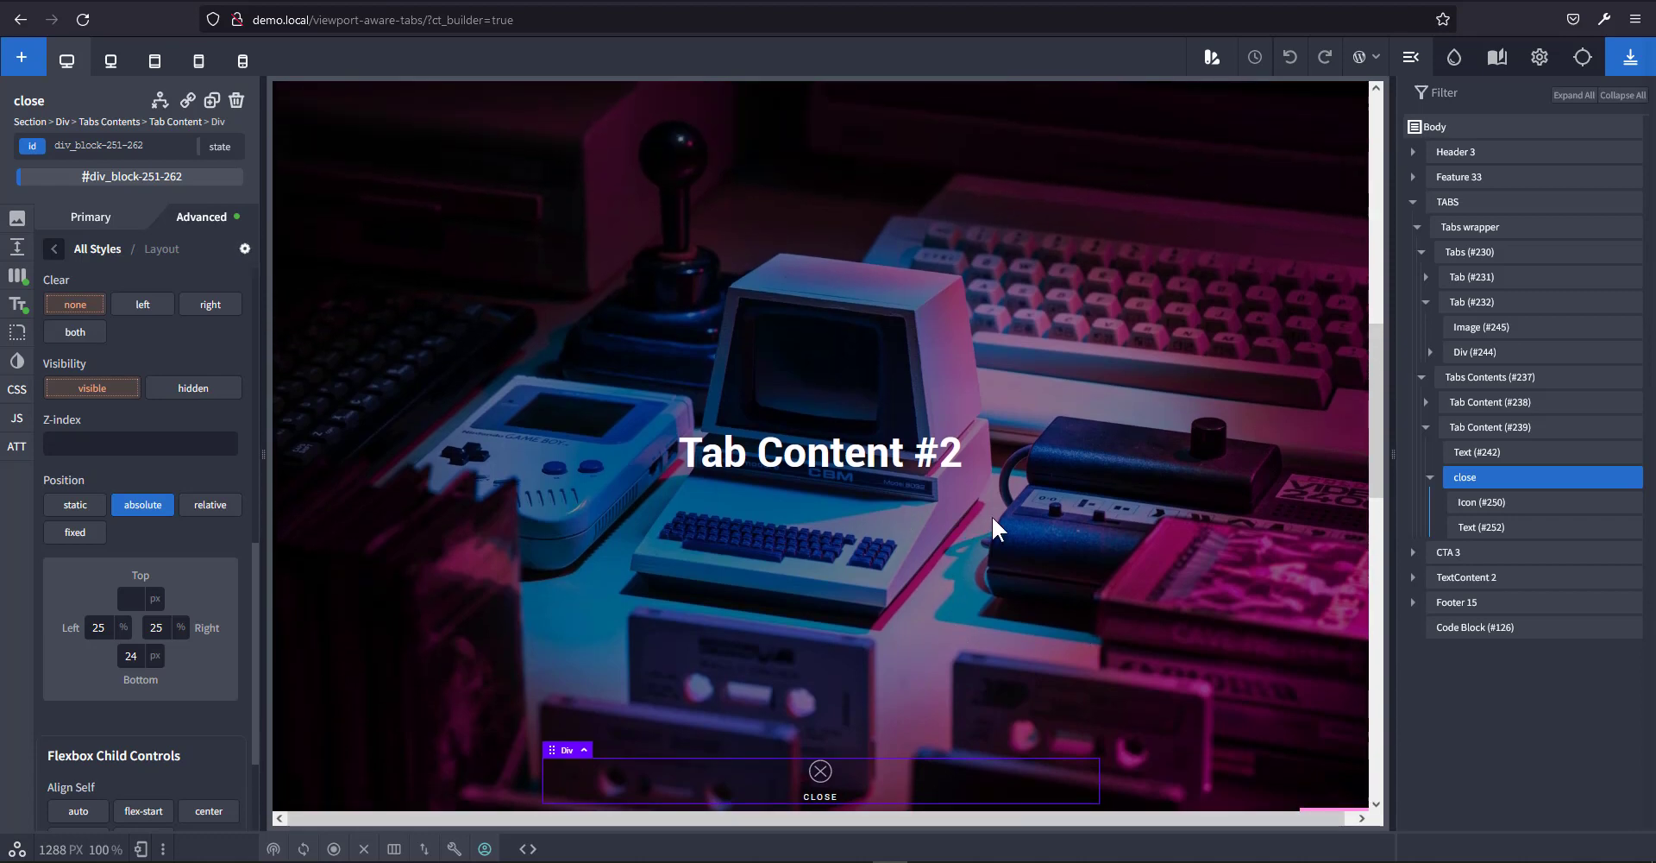
scroll(871, 626, "down", 2)
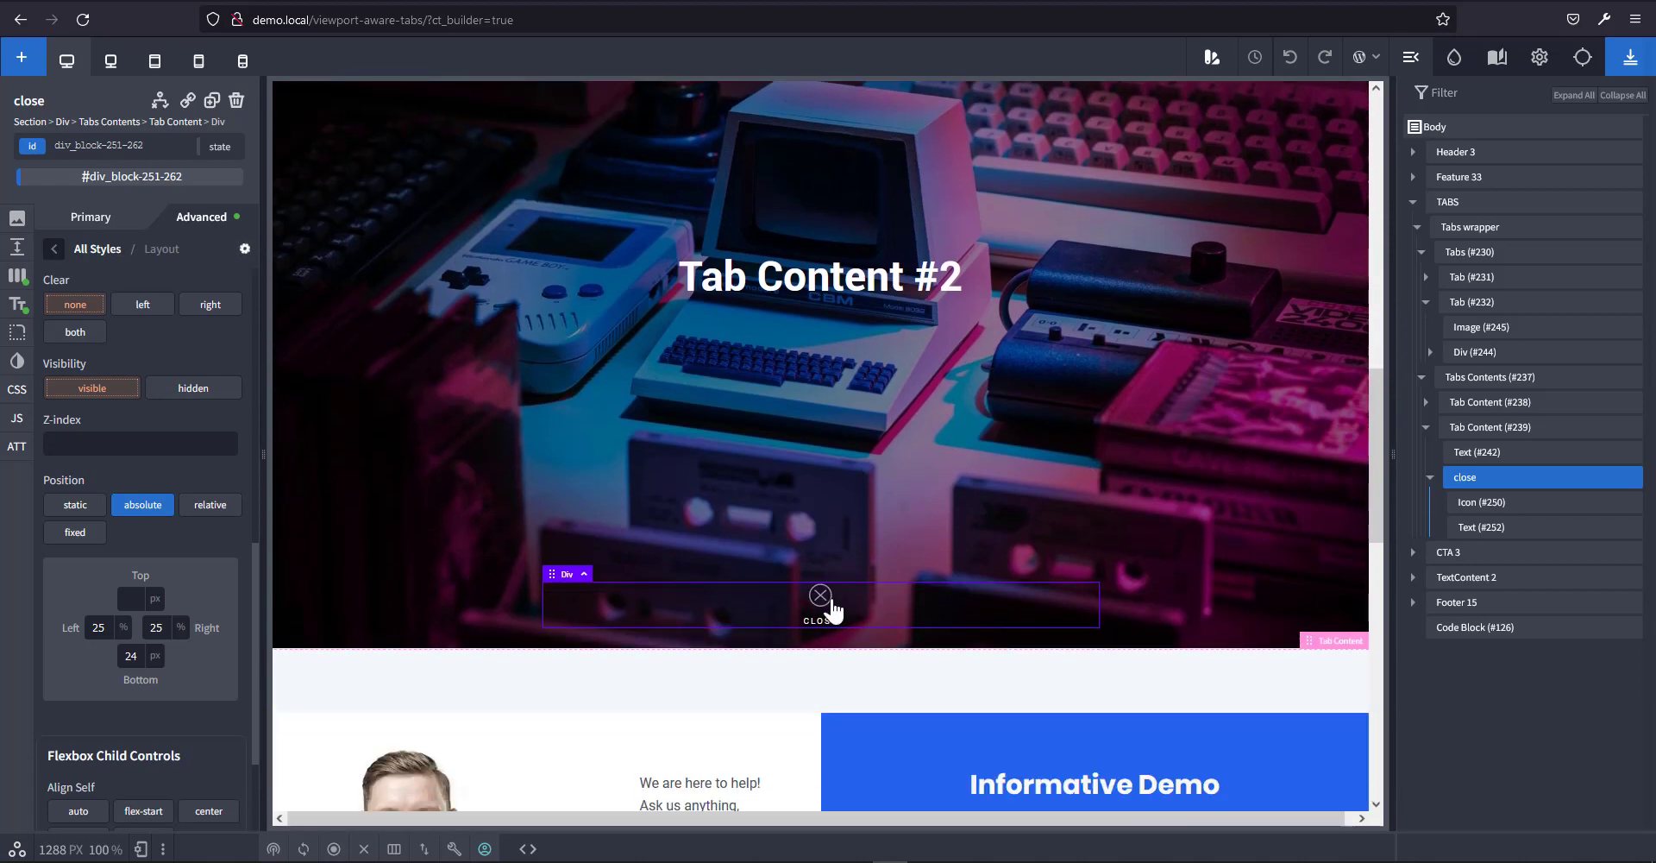
scroll(1002, 520, "up", 7)
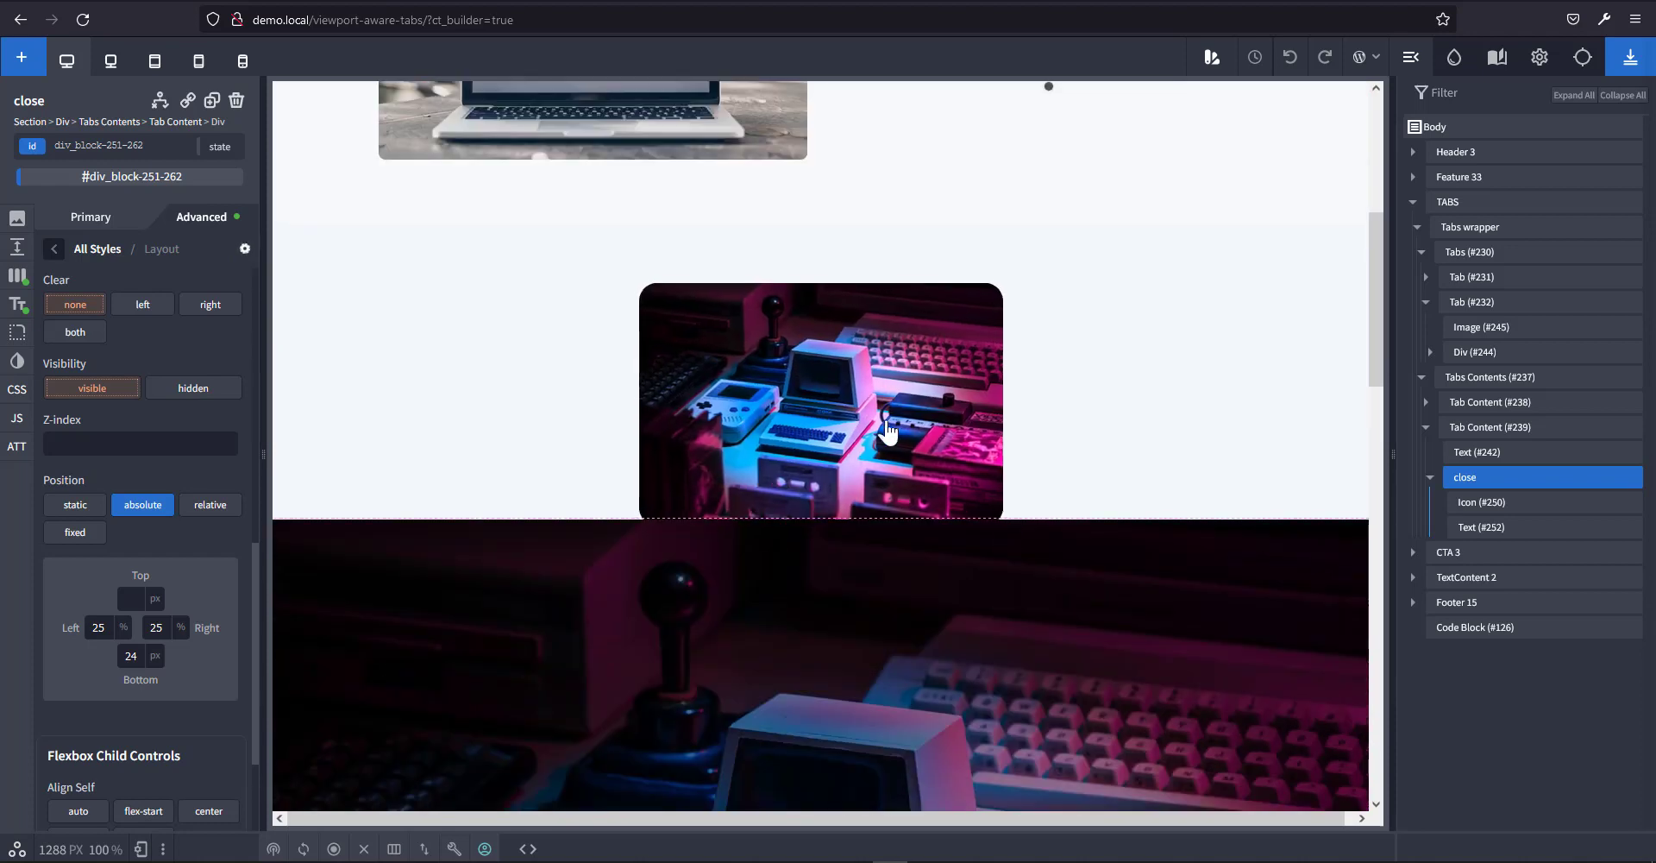
scroll(982, 678, "down", 4)
scroll(1024, 578, "down", 2)
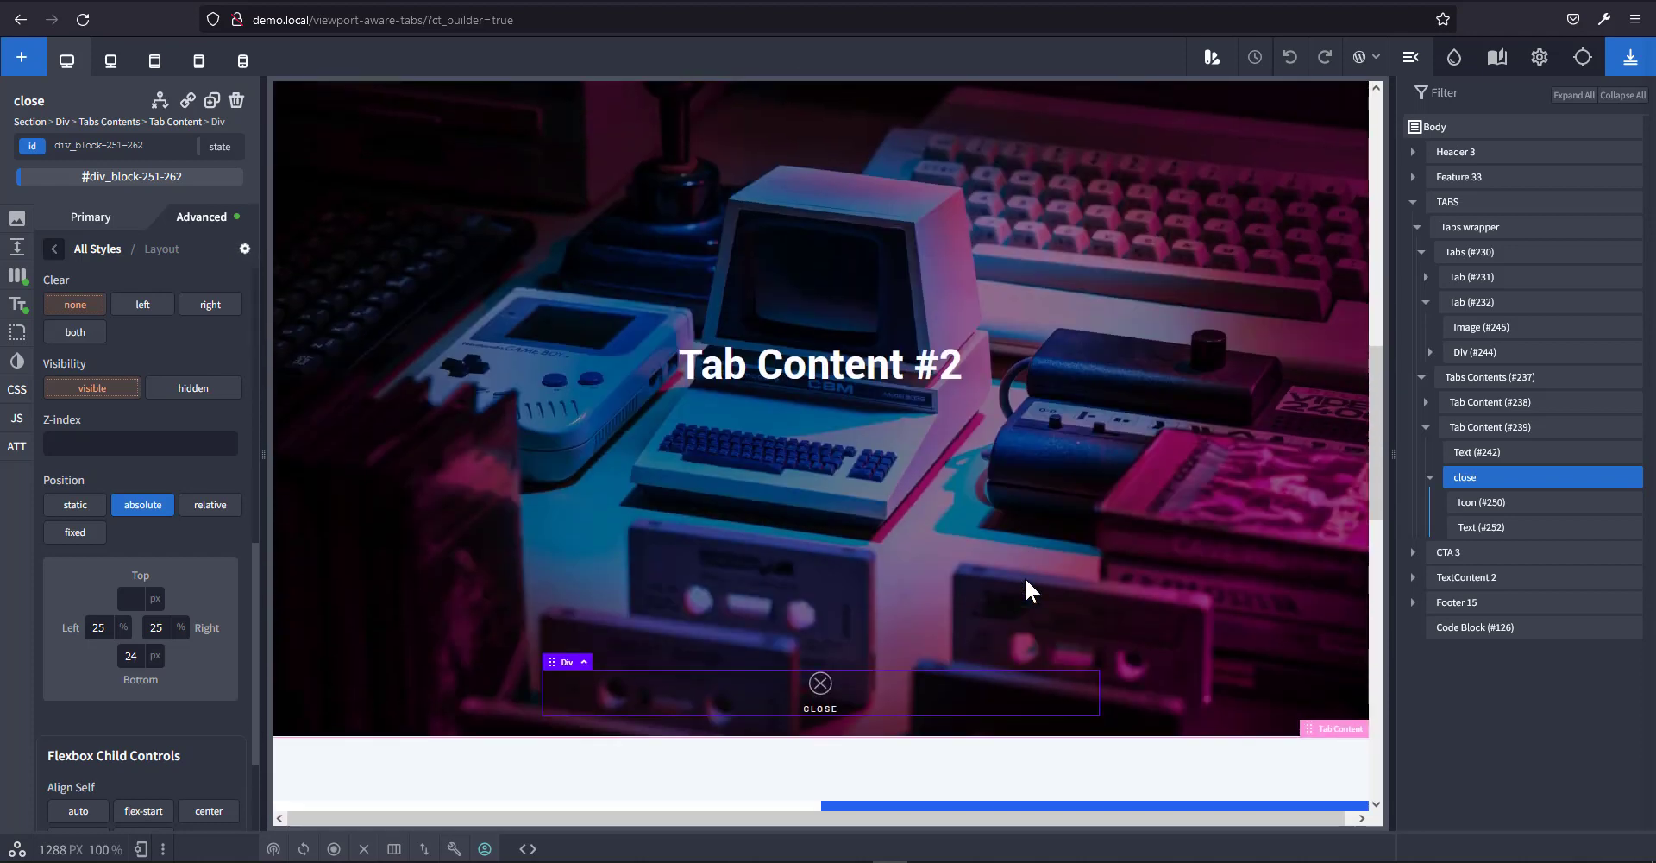
scroll(1023, 578, "up", 2)
scroll(1023, 576, "up", 1)
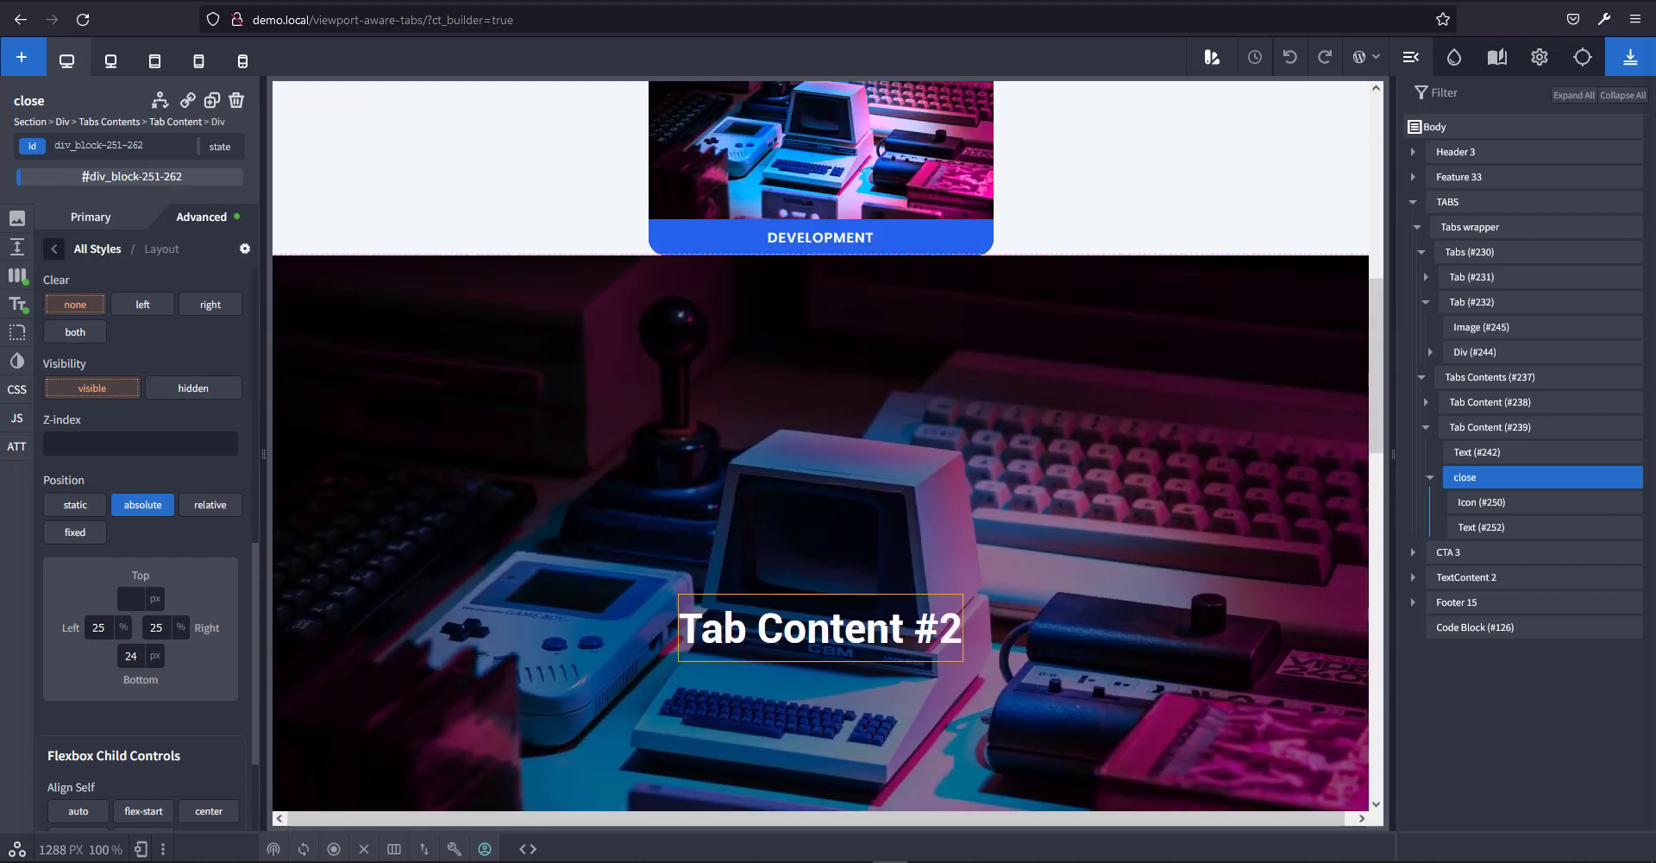
Replace the second tab content's heading text with "DEVELOPMENT".
left_click(914, 621)
left_click(187, 294)
key("ctrl+a")
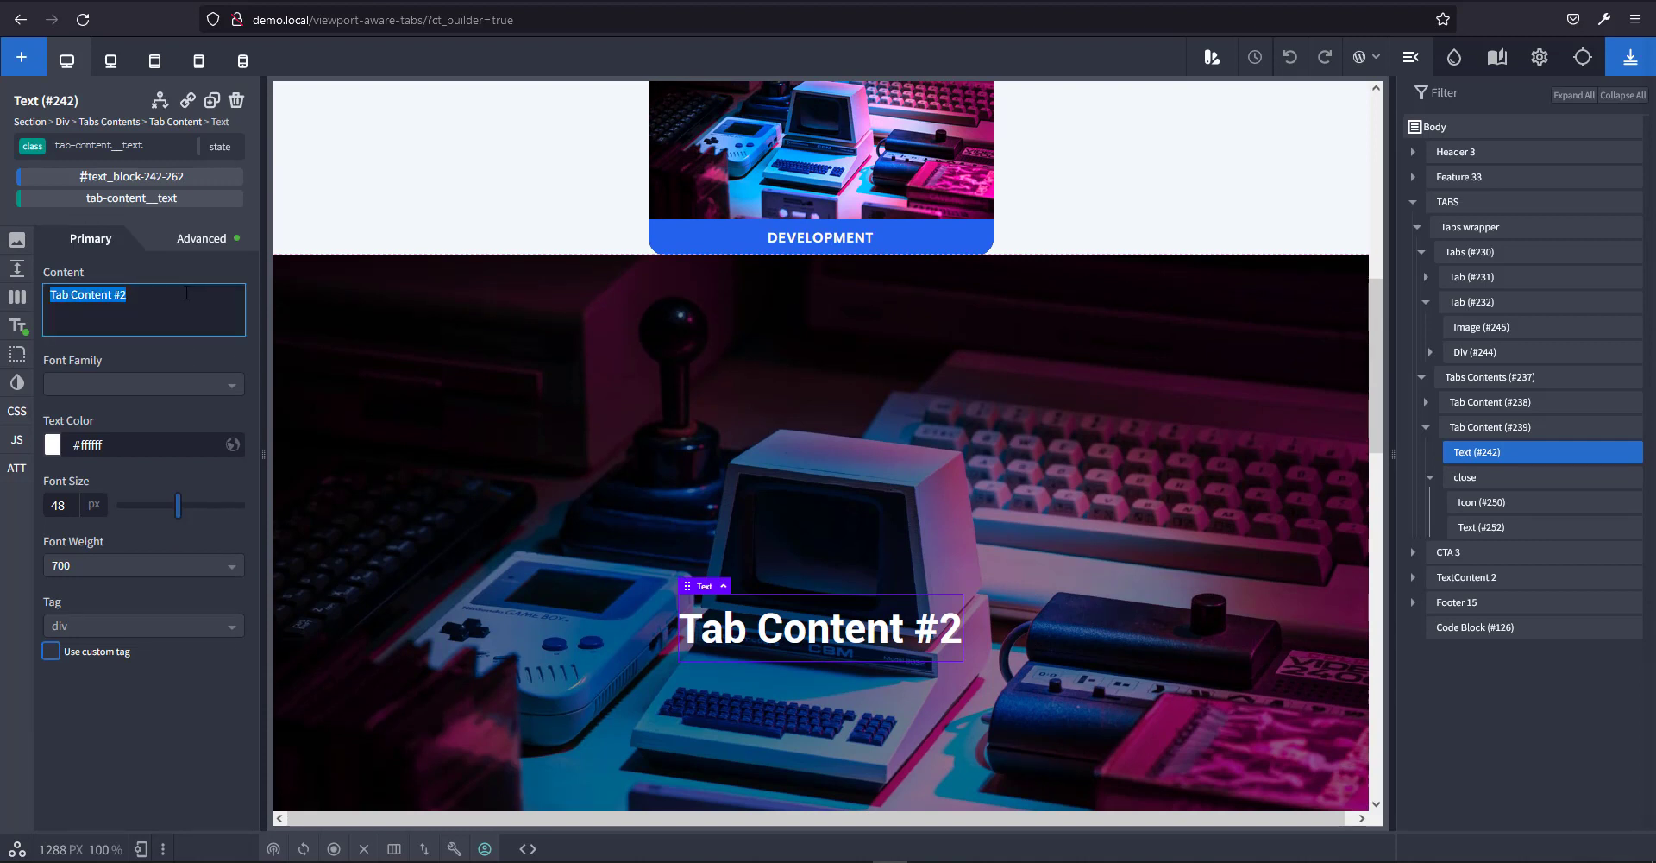
type("deve")
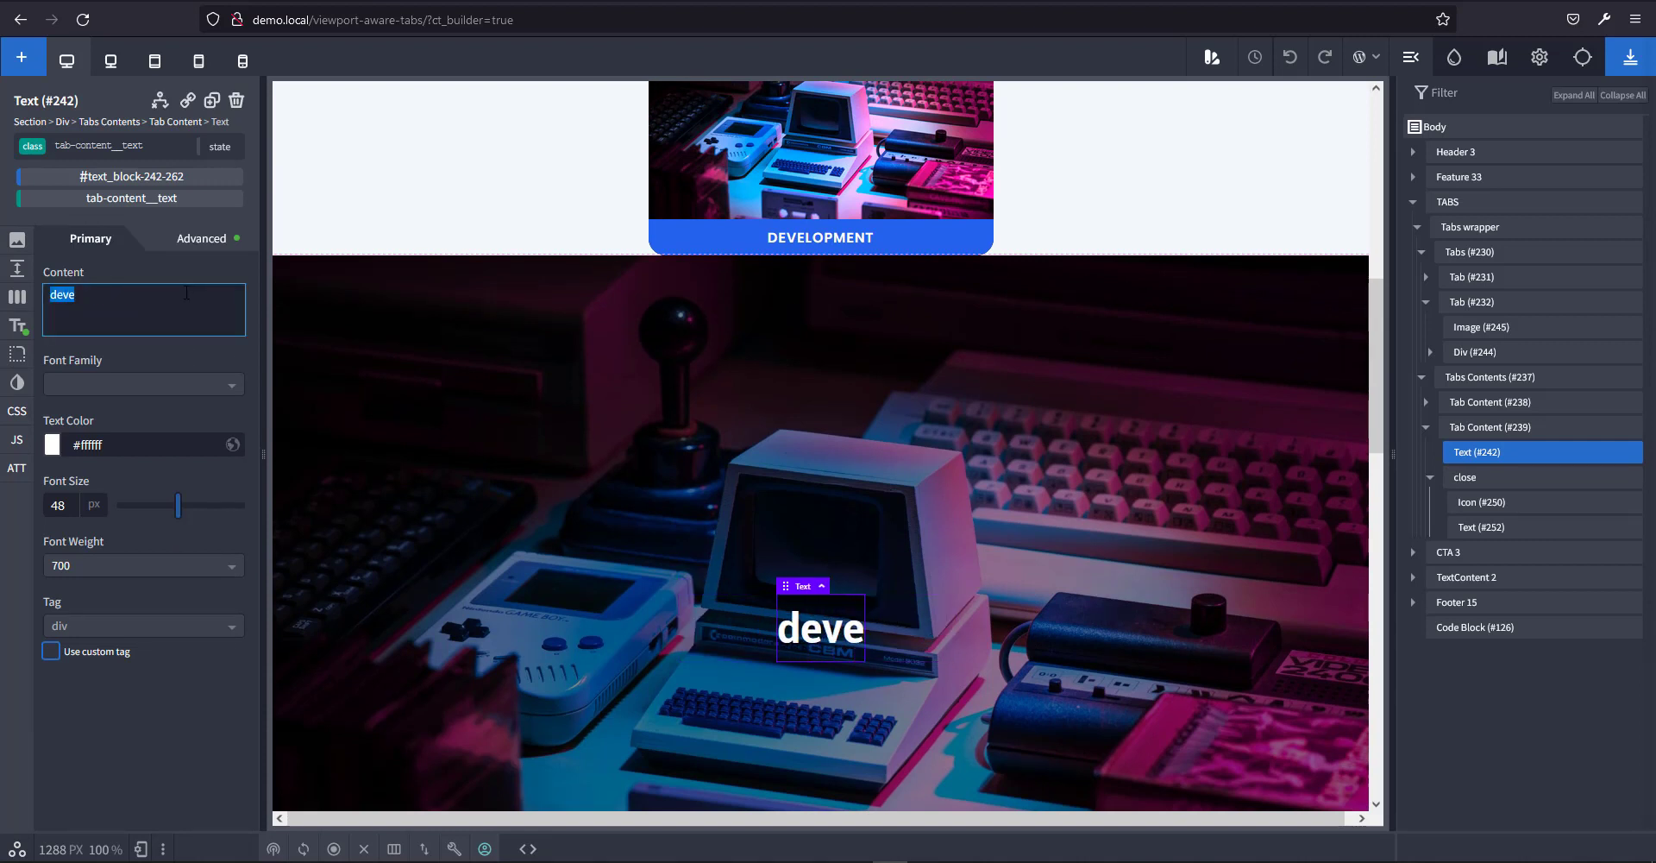
type("DEVELOPM")
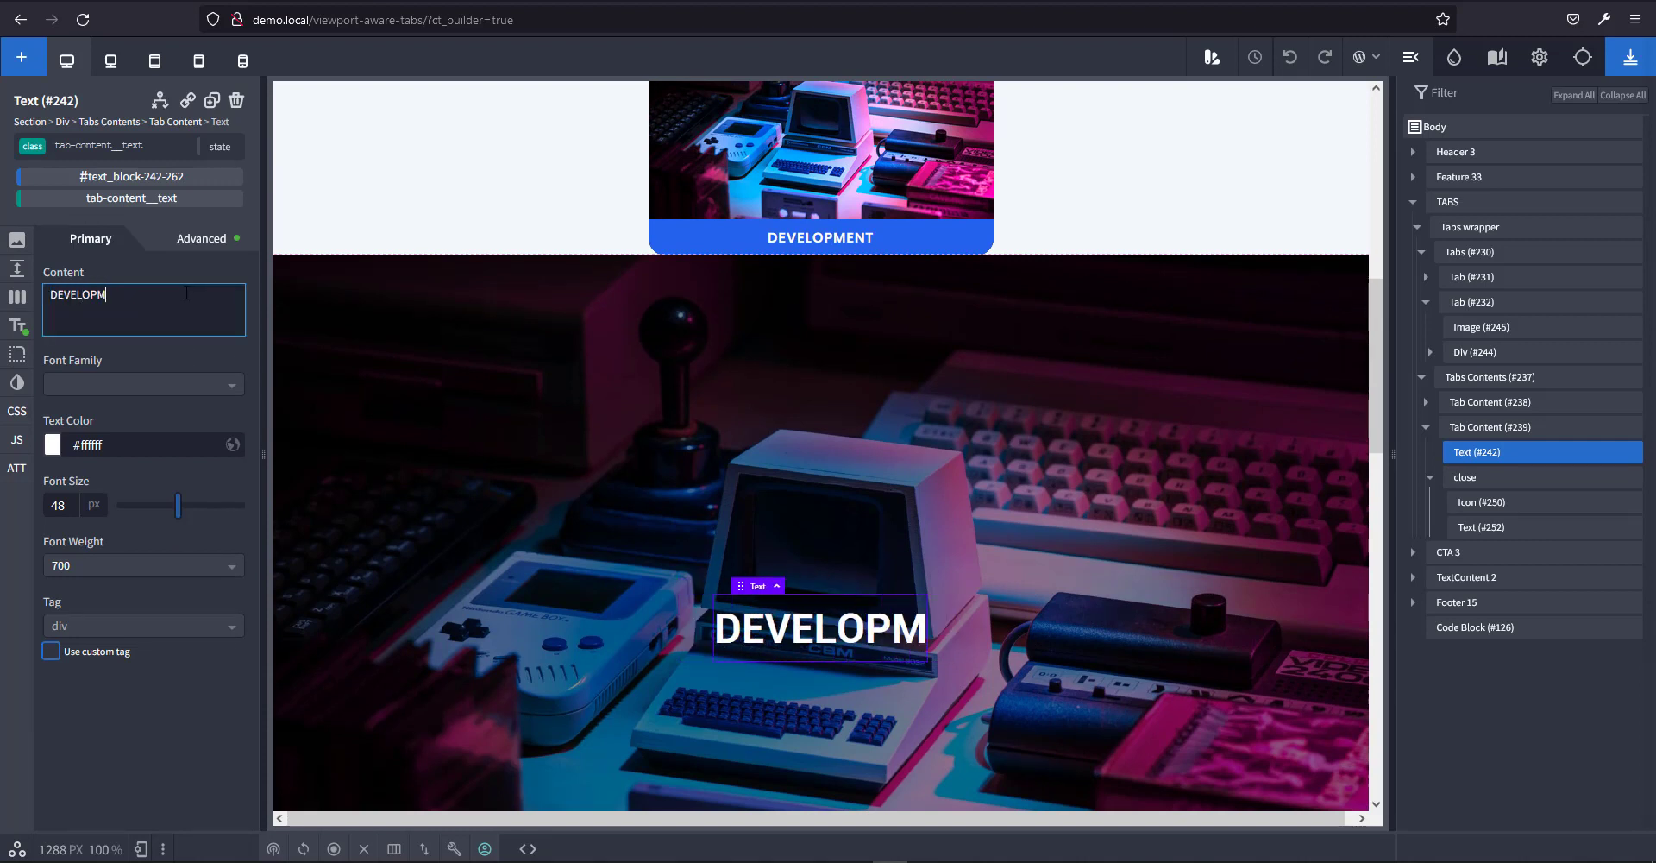
type("ENT")
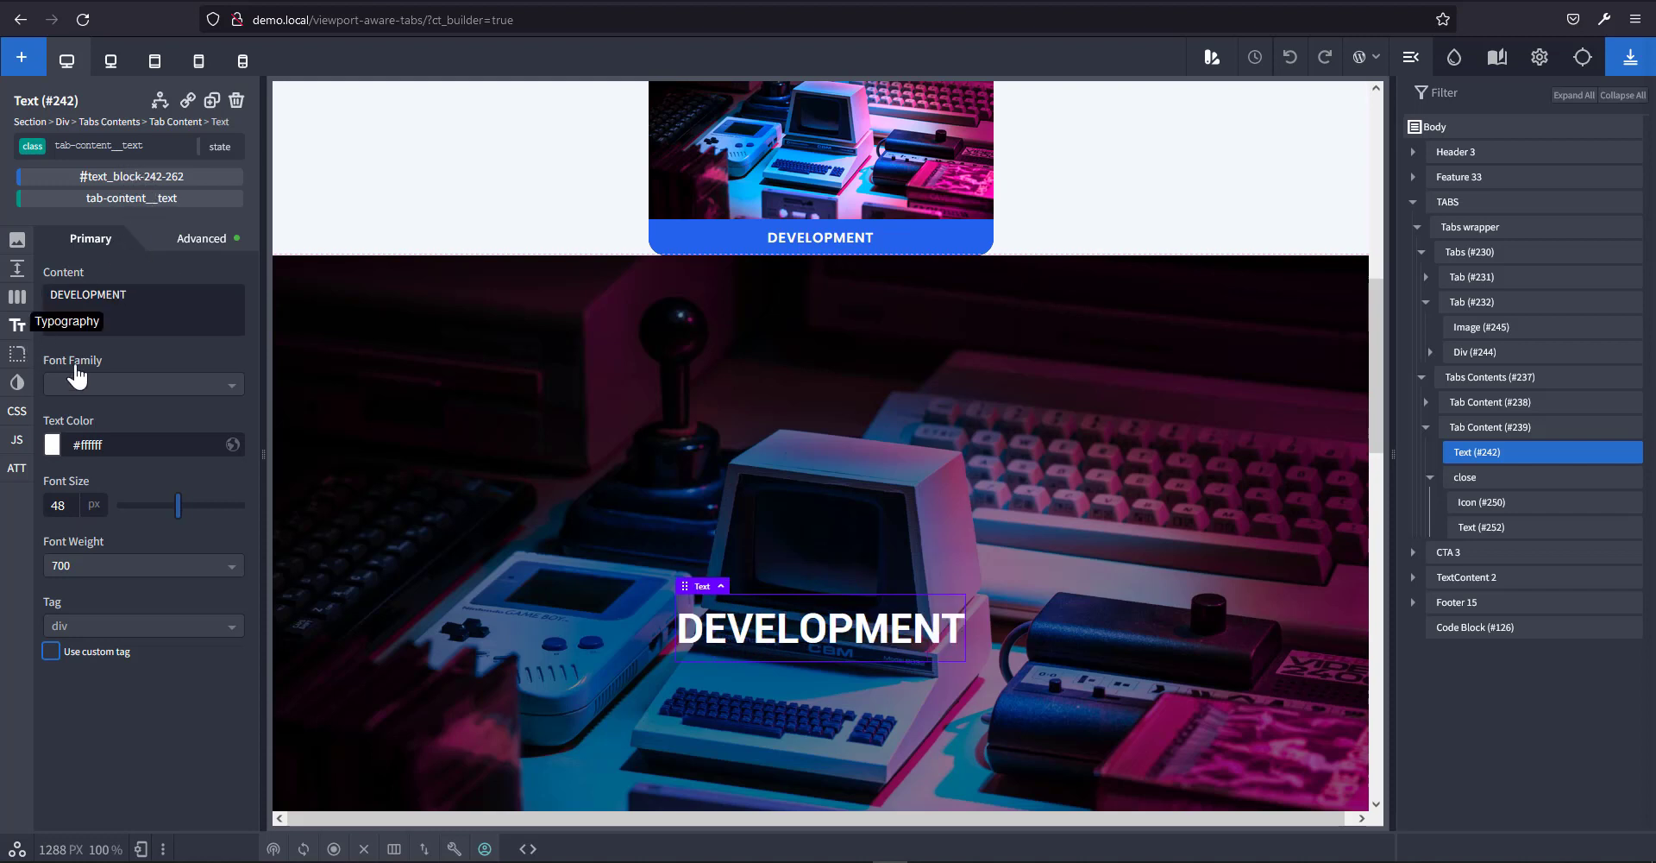
Apply the uppercase text transform and 2 px letter spacing to the tab-content__text class.
left_click(18, 325)
left_click(220, 711)
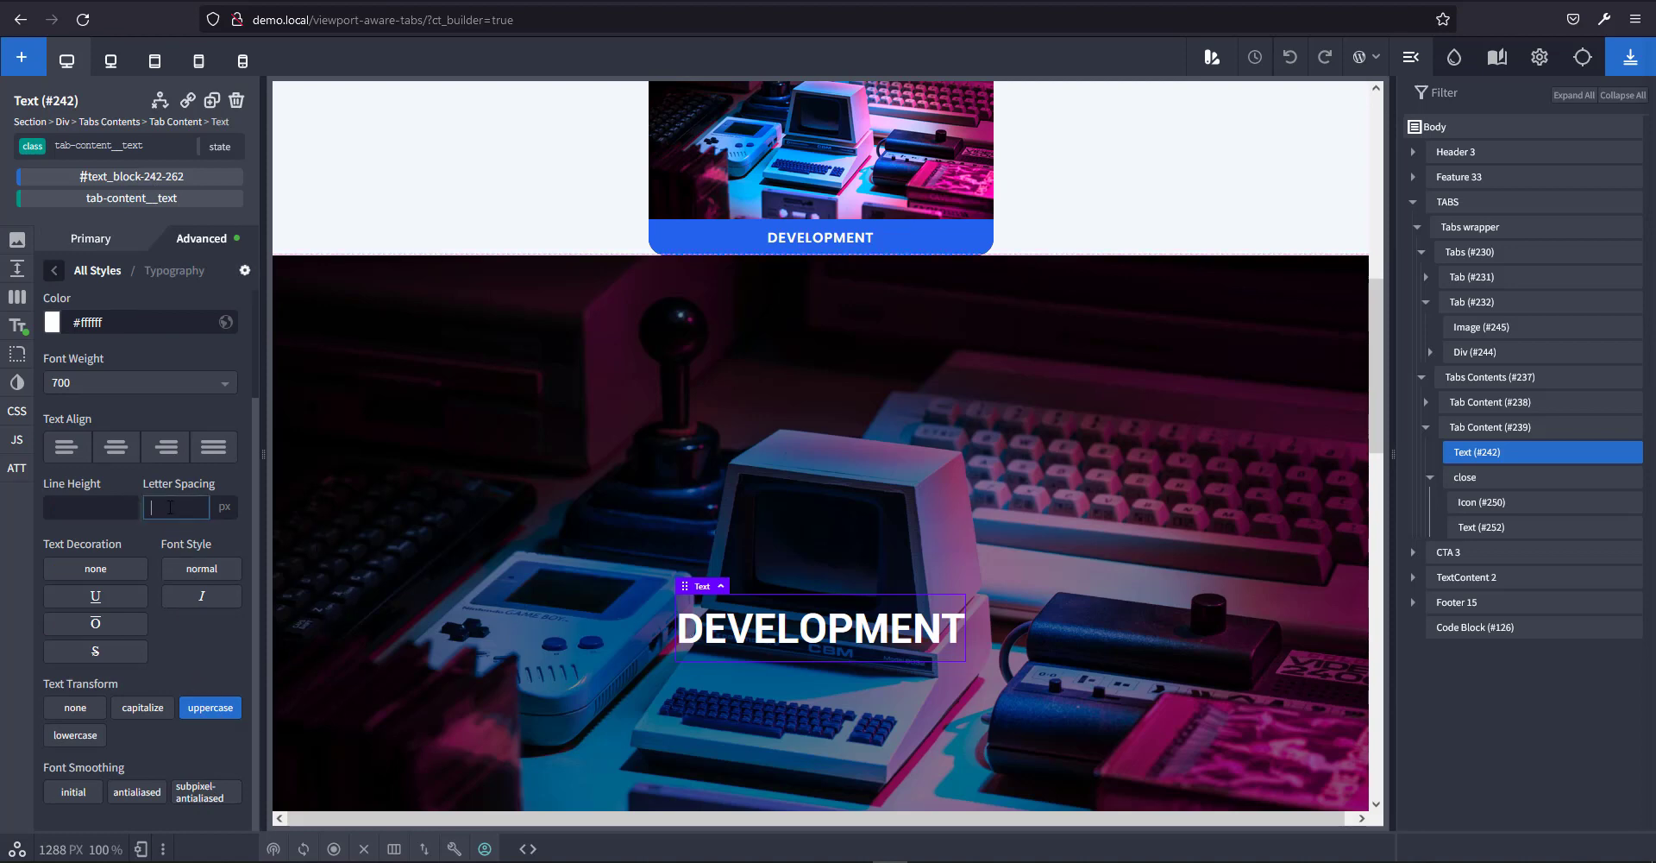
type("2")
scroll(972, 565, "down", 4)
scroll(967, 577, "up", 2)
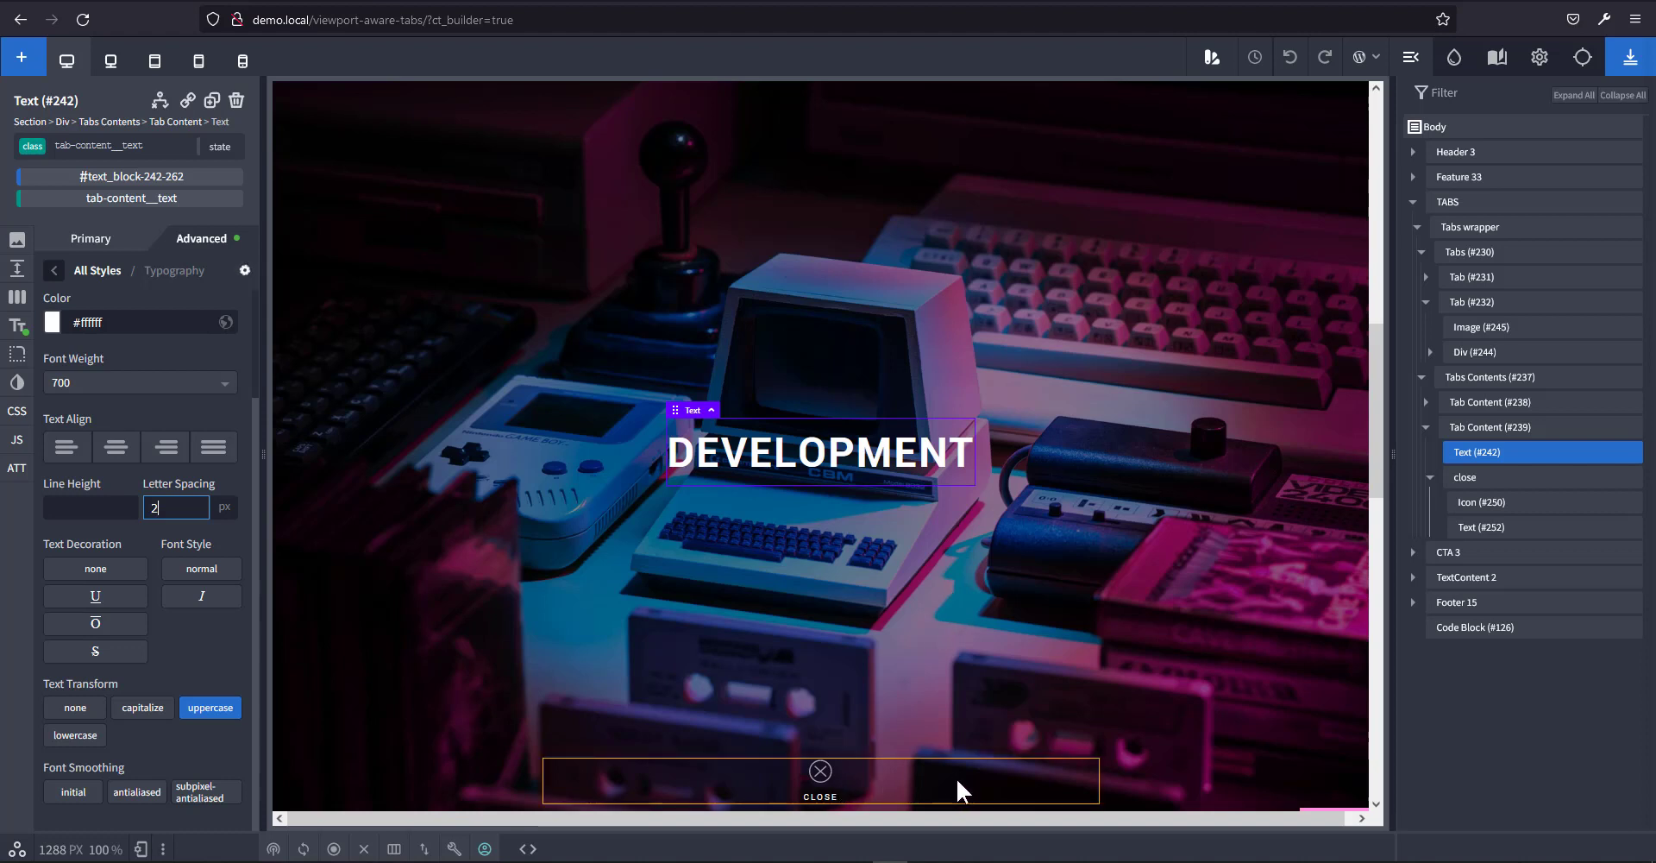
Wrap the second tab content's close icon in a link wrapper without assigning a URL, and expand the wrapper in the structure tree.
left_click(821, 771)
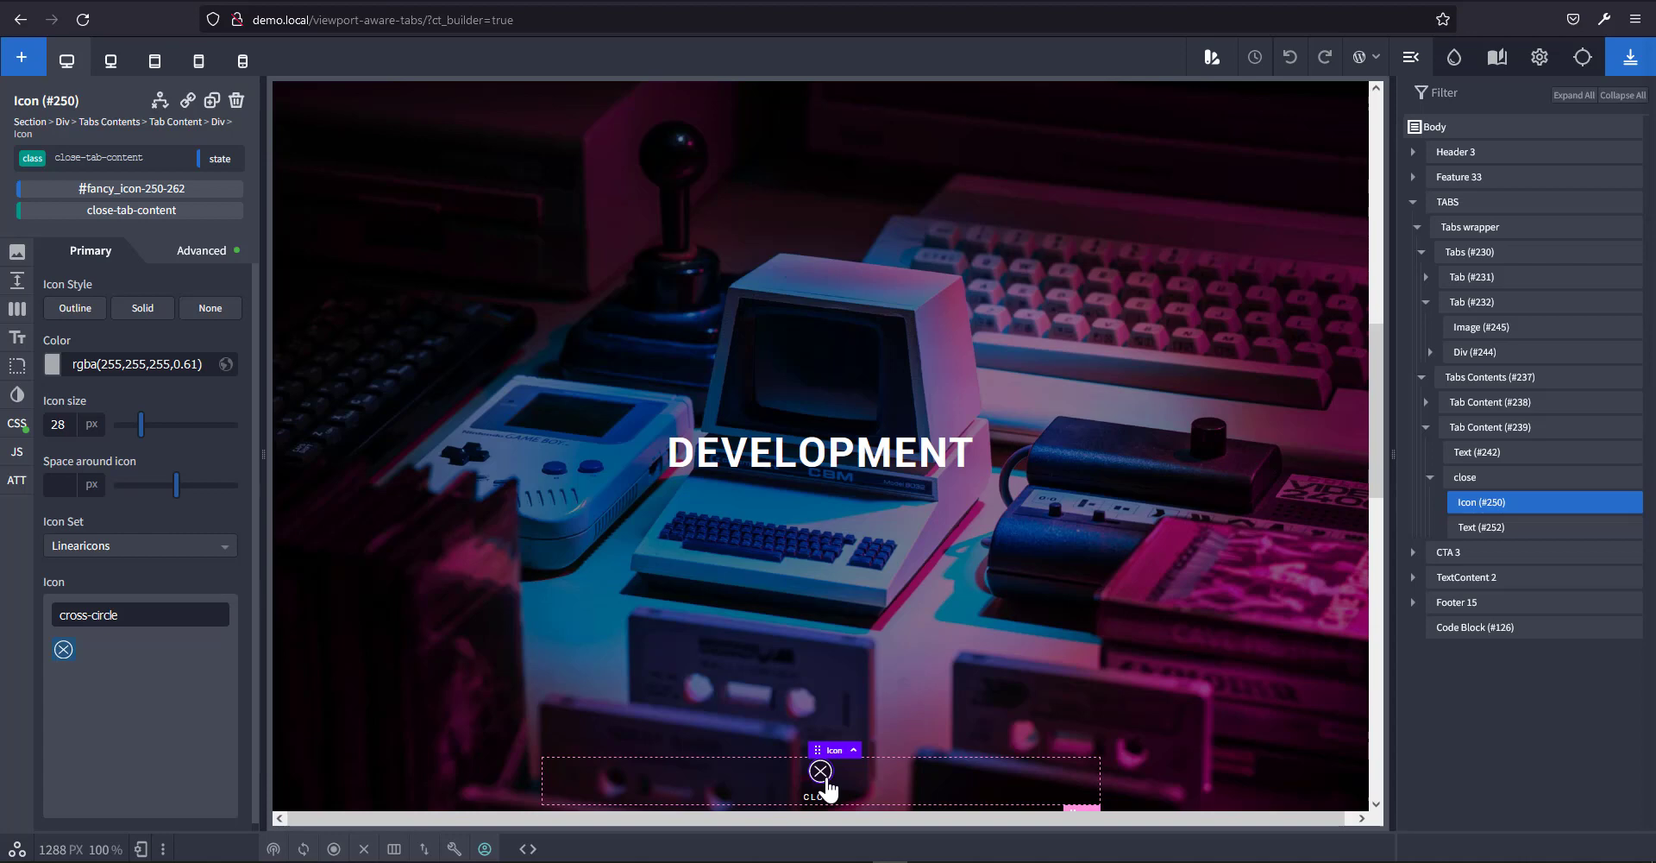
scroll(839, 537, "up", 6)
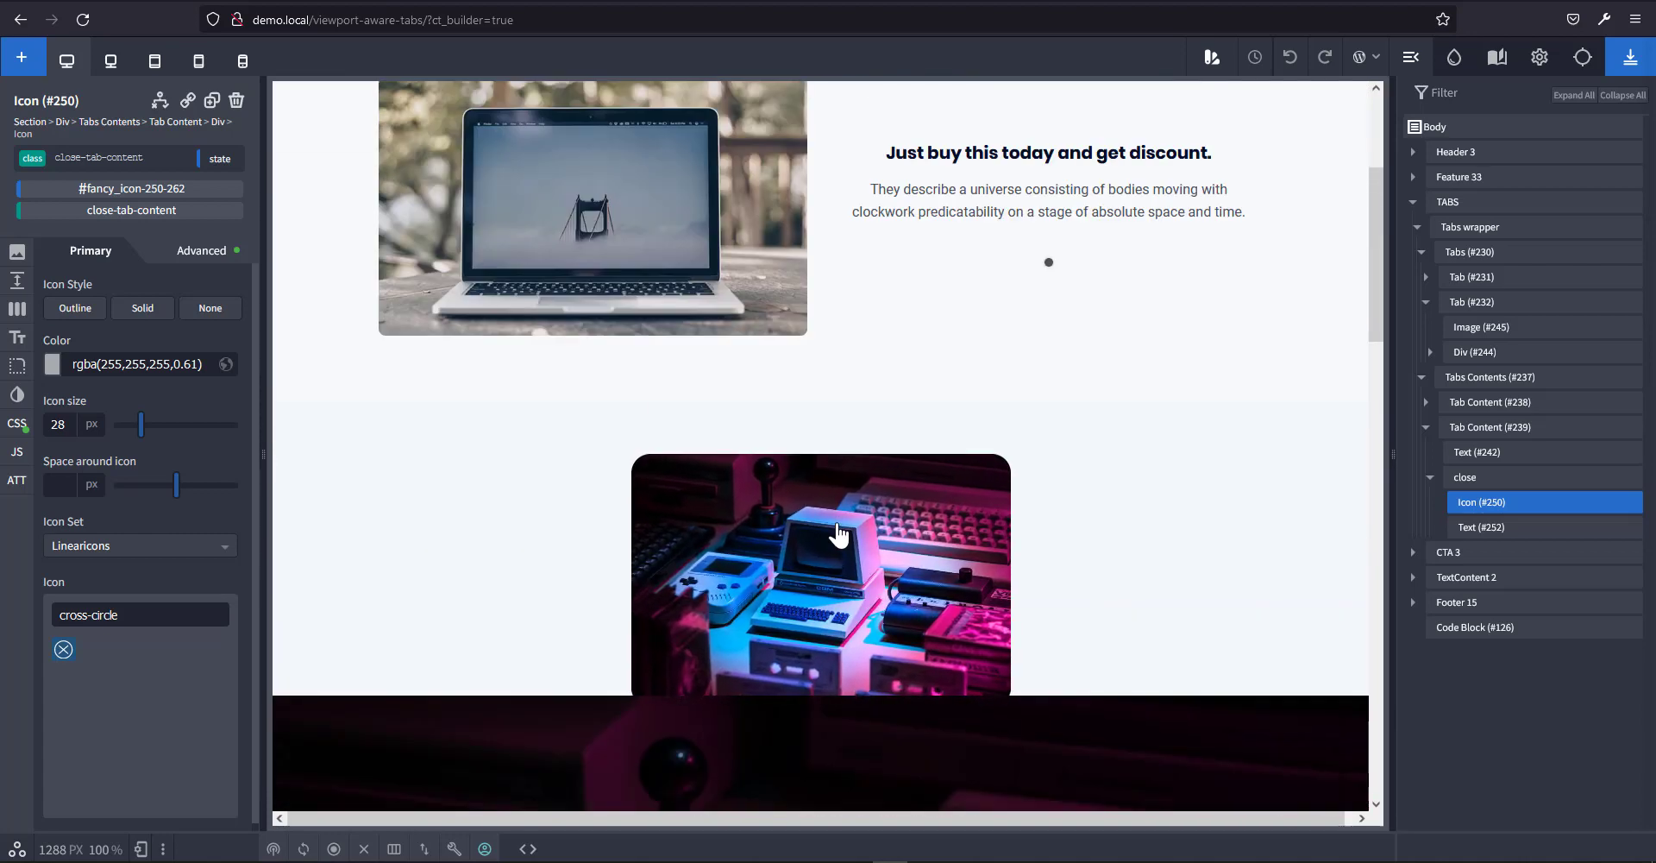
scroll(839, 536, "down", 5)
scroll(839, 536, "down", 2)
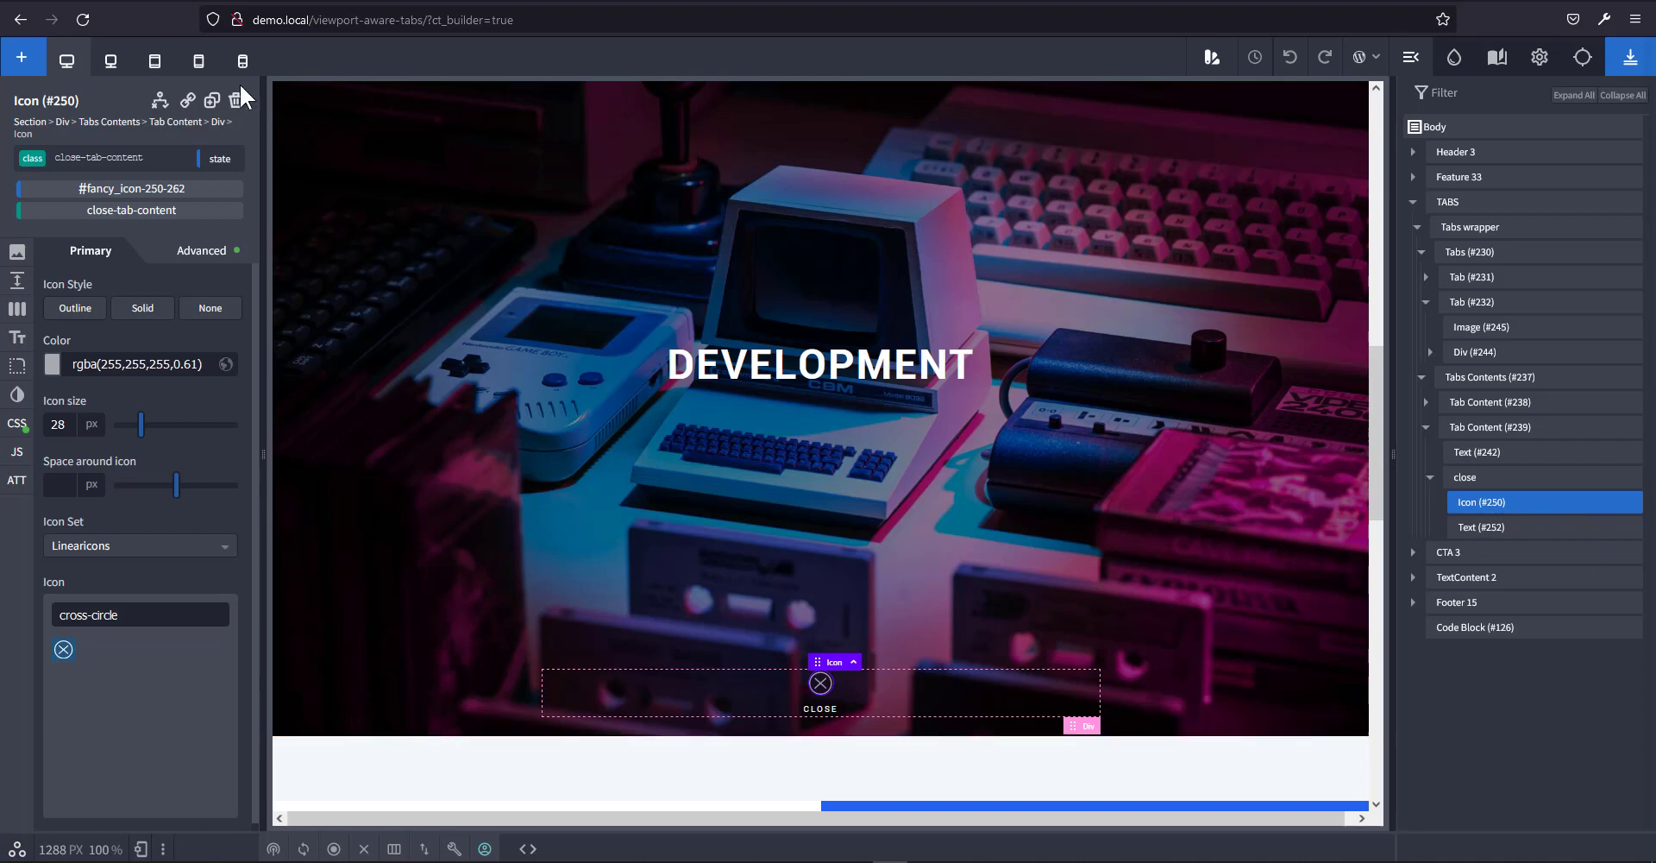
left_click(187, 102)
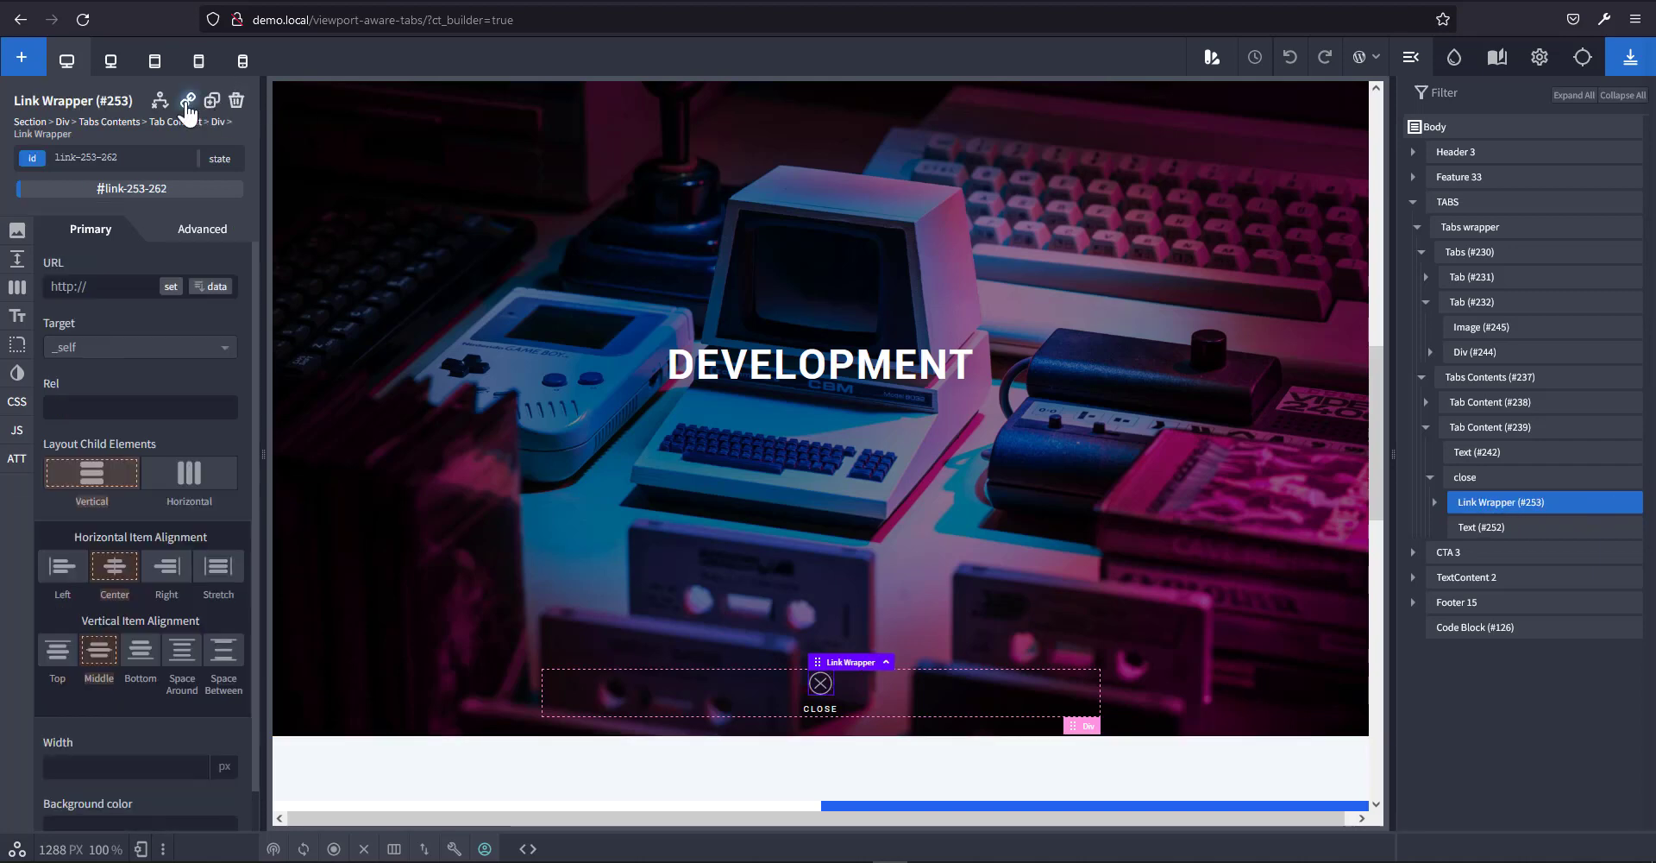
left_click(188, 102)
left_click(1027, 250)
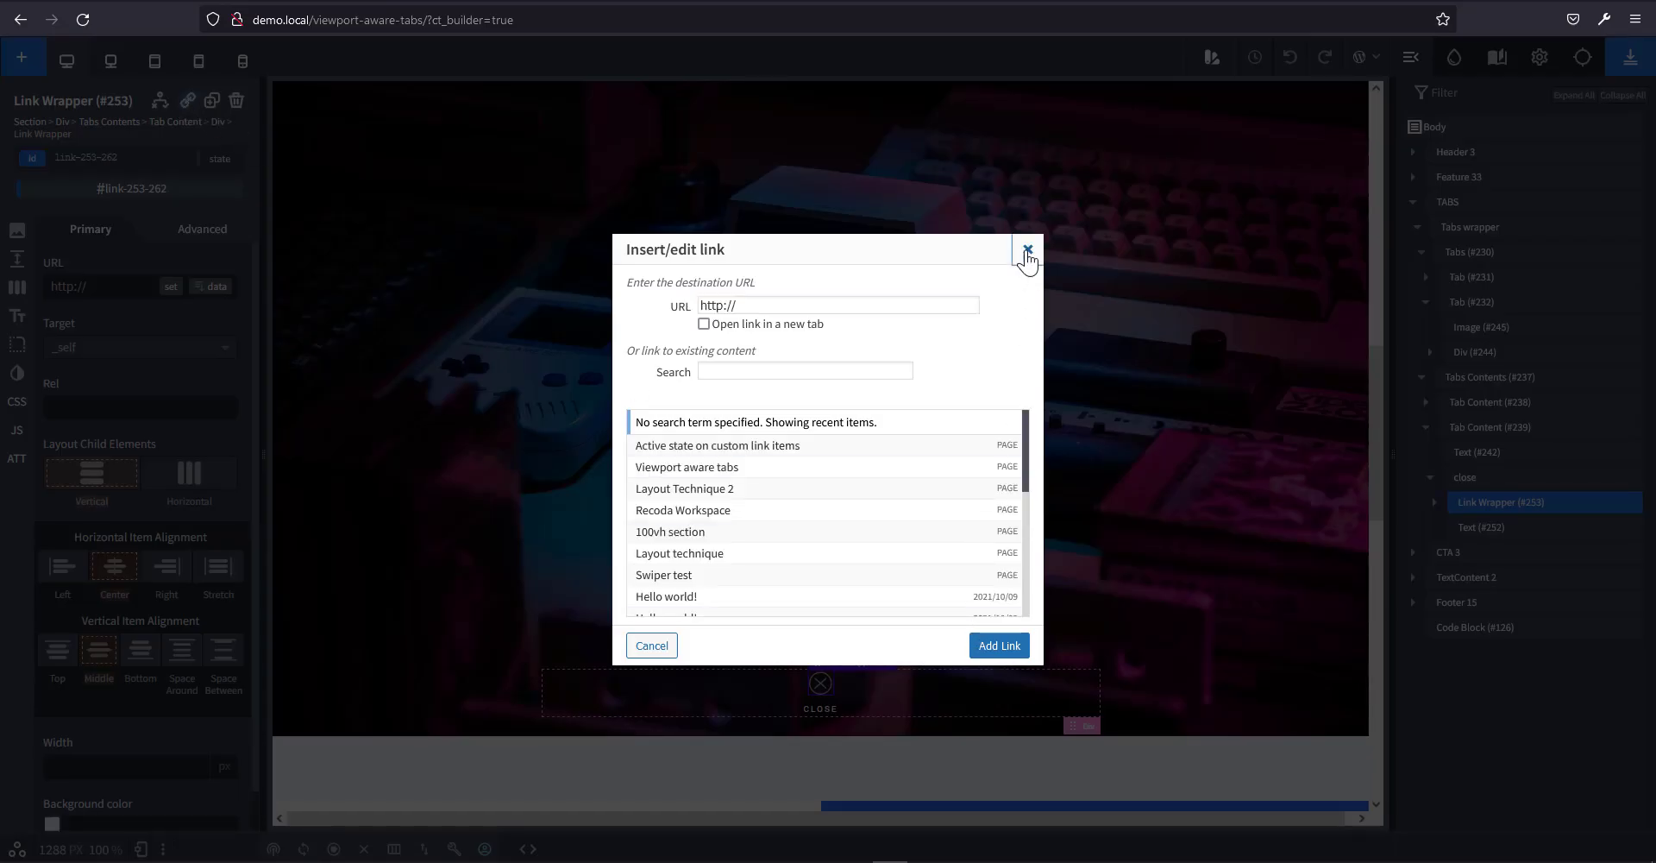
left_click(1434, 502)
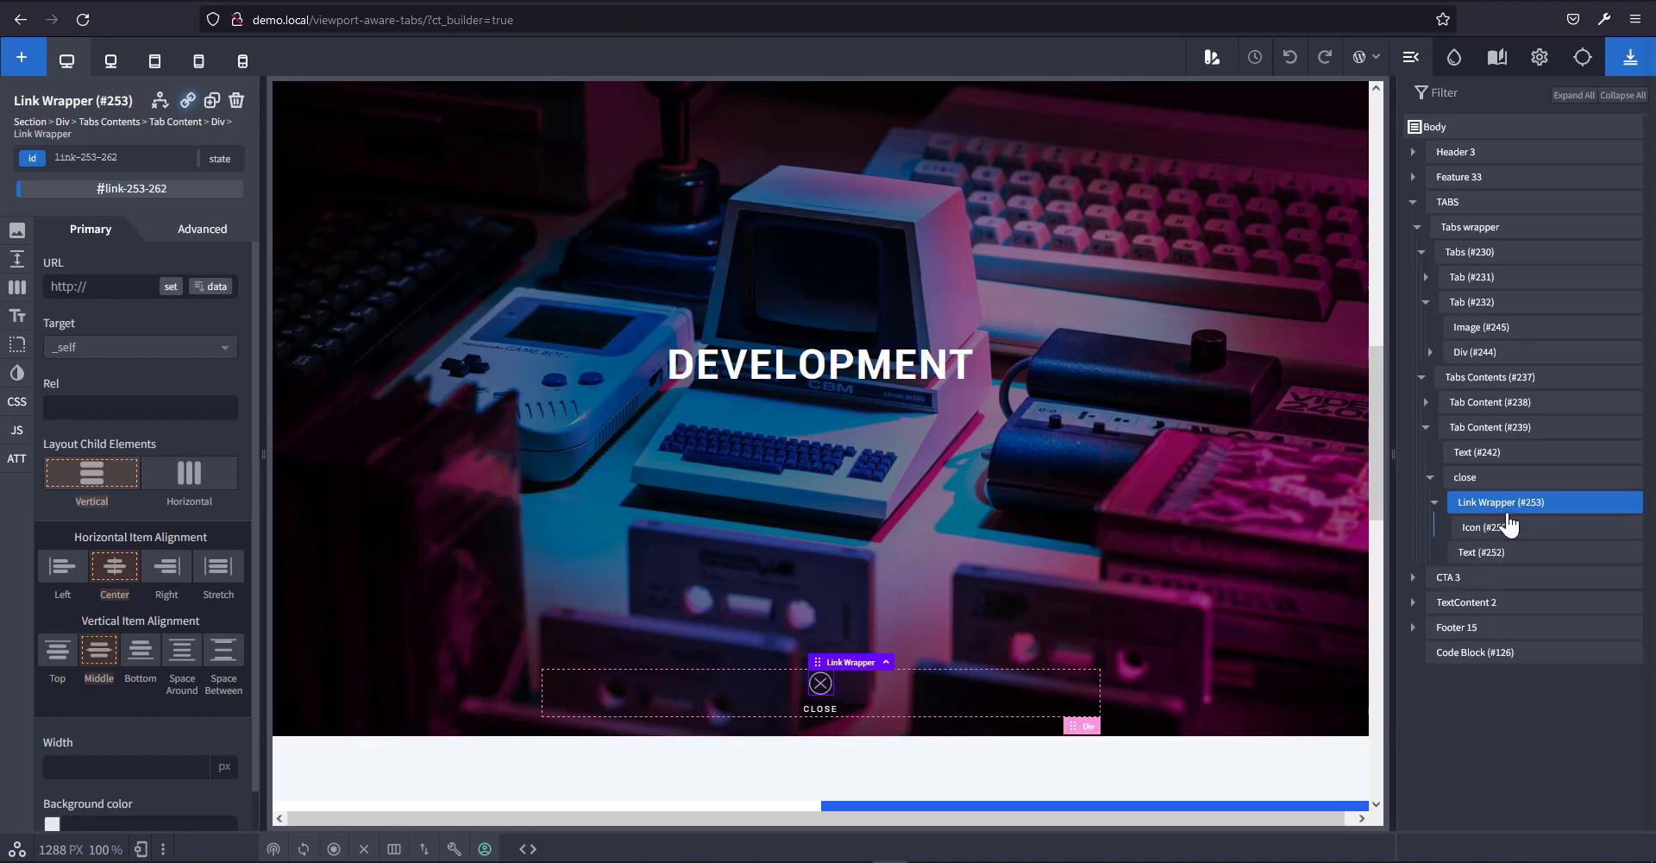
scroll(862, 759, "up", 1)
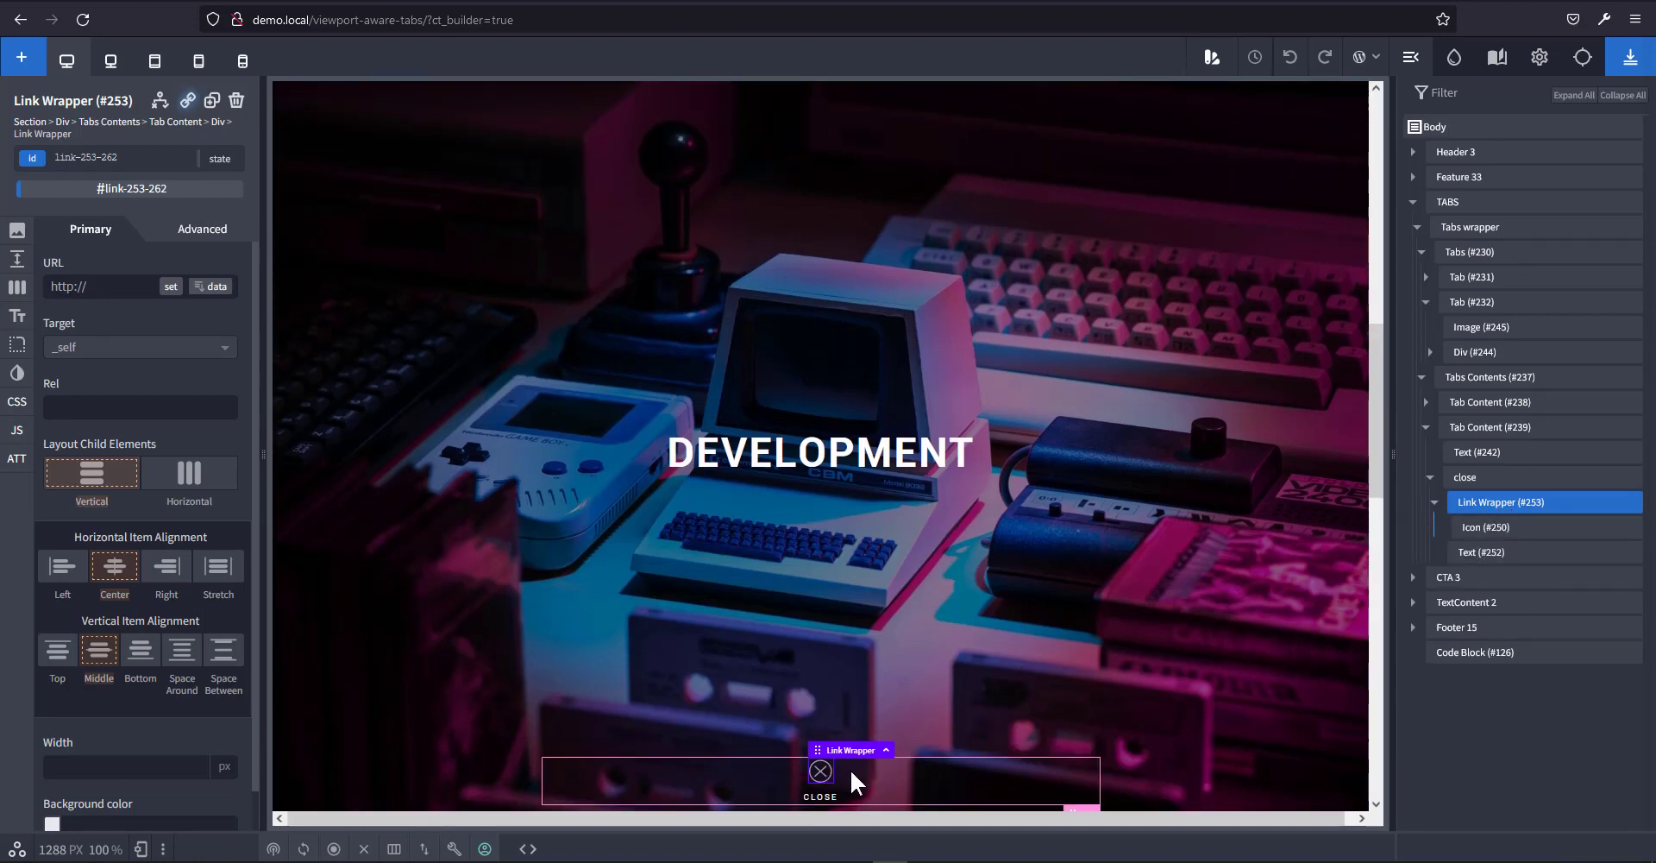
Set the top and bottom padding of the Tabs wrapper to 24 px.
scroll(981, 647, "up", 5)
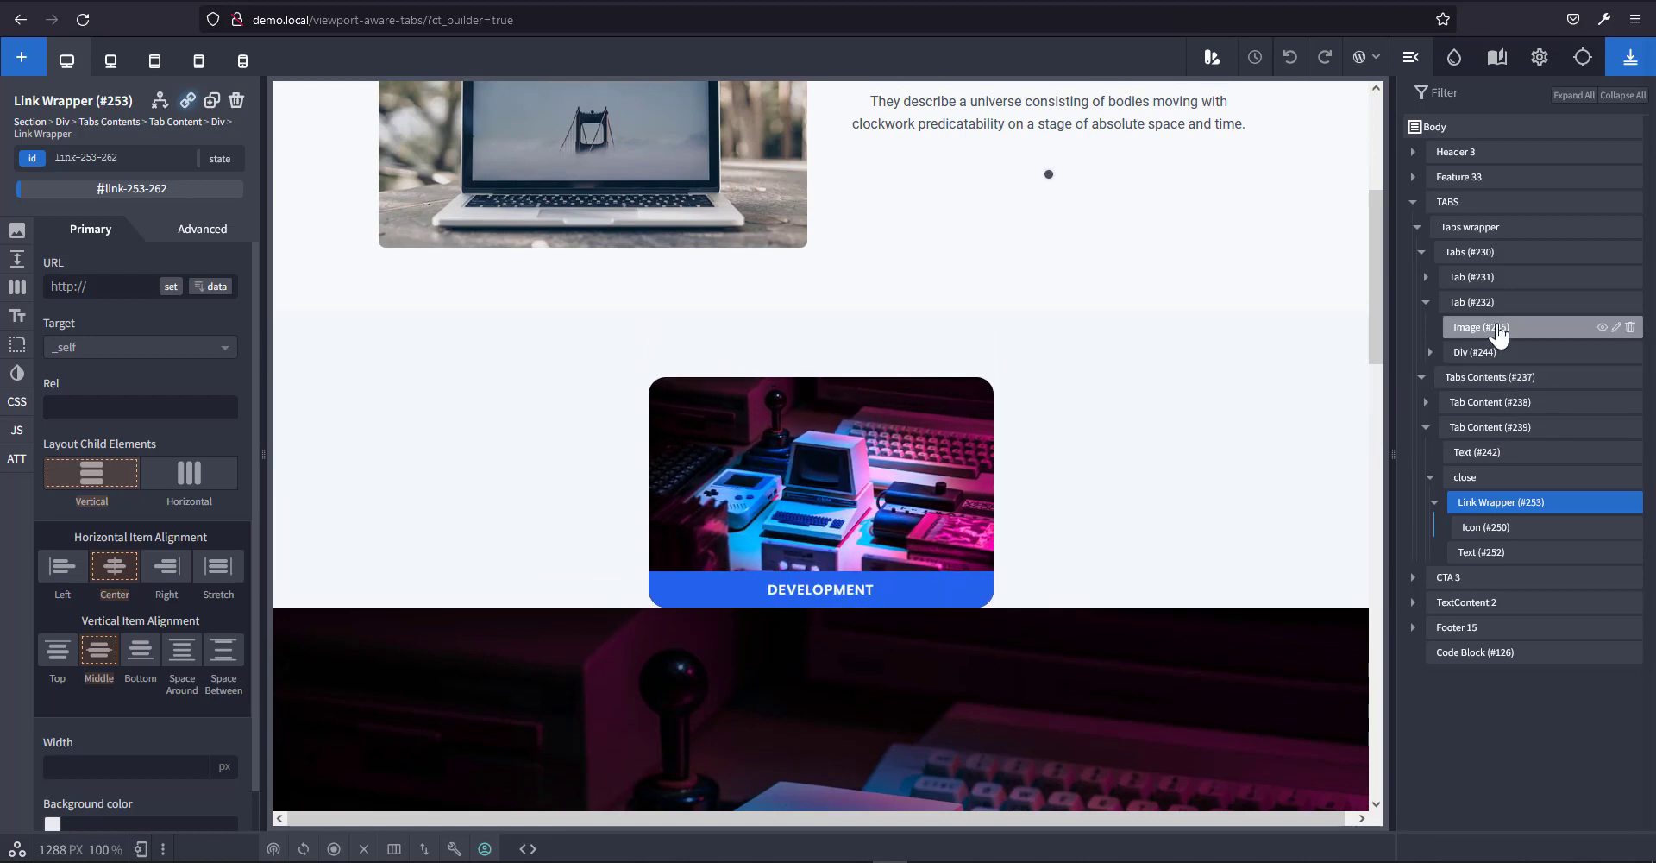
left_click(1492, 256)
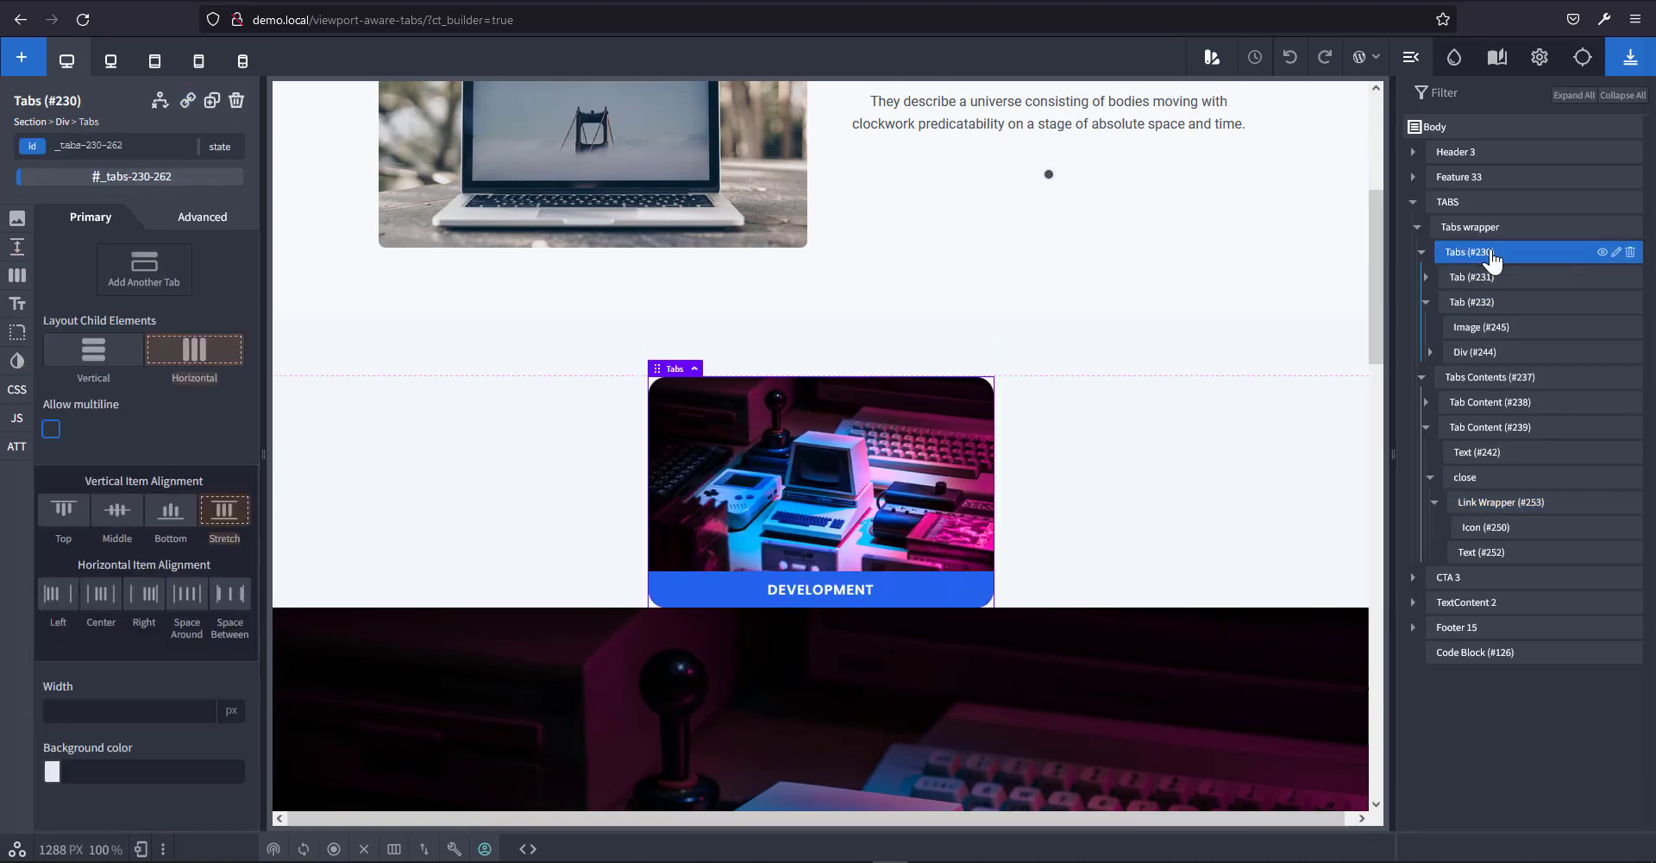
left_click(1487, 229)
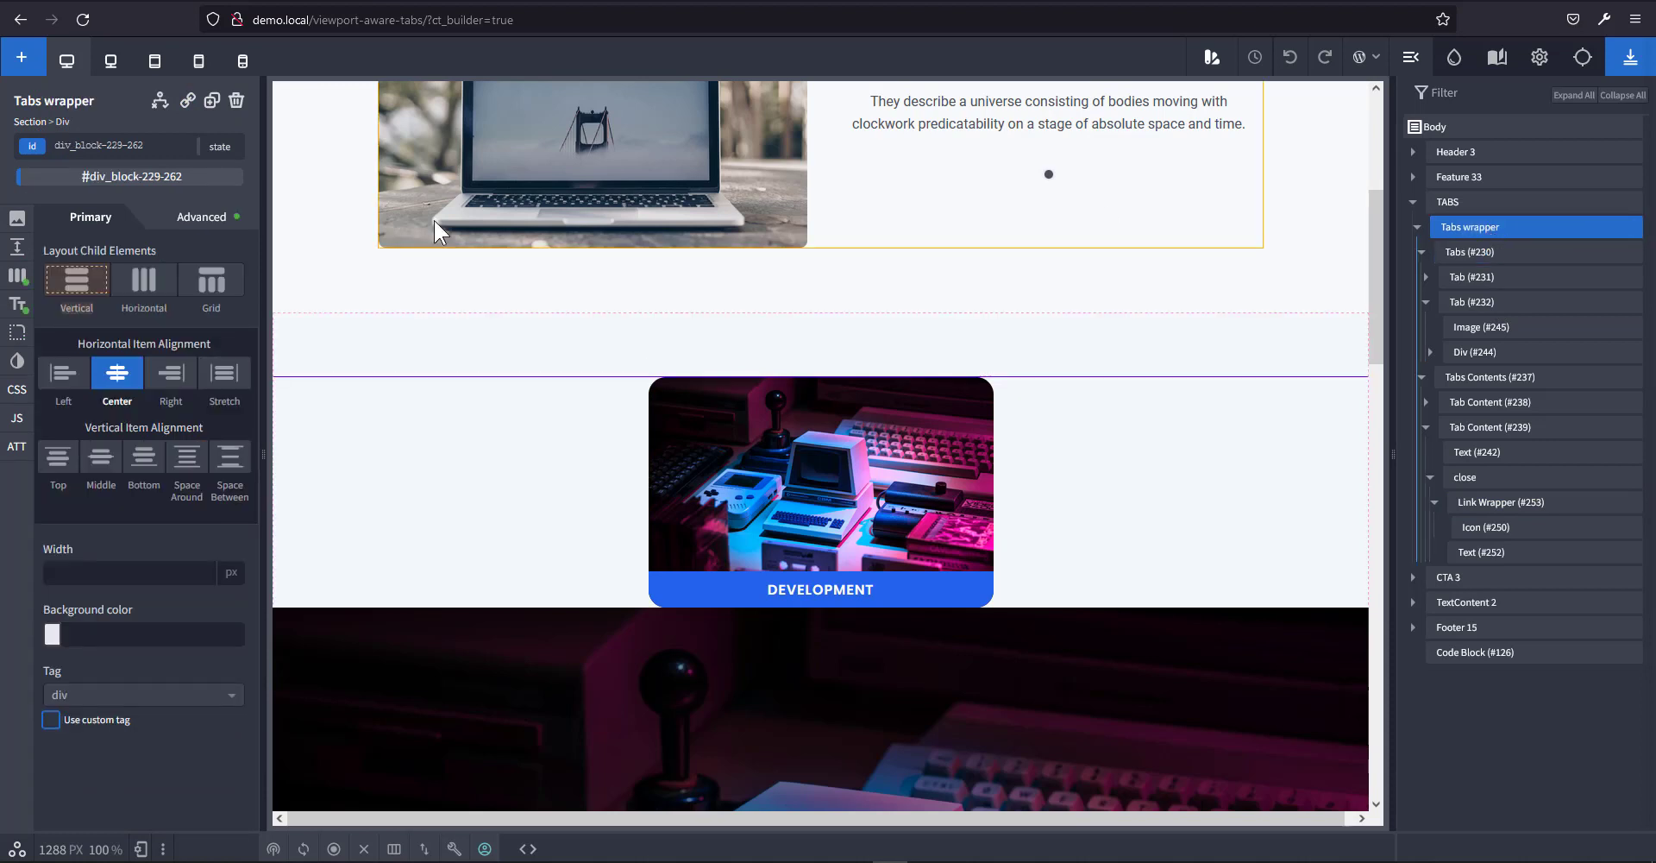
left_click(16, 250)
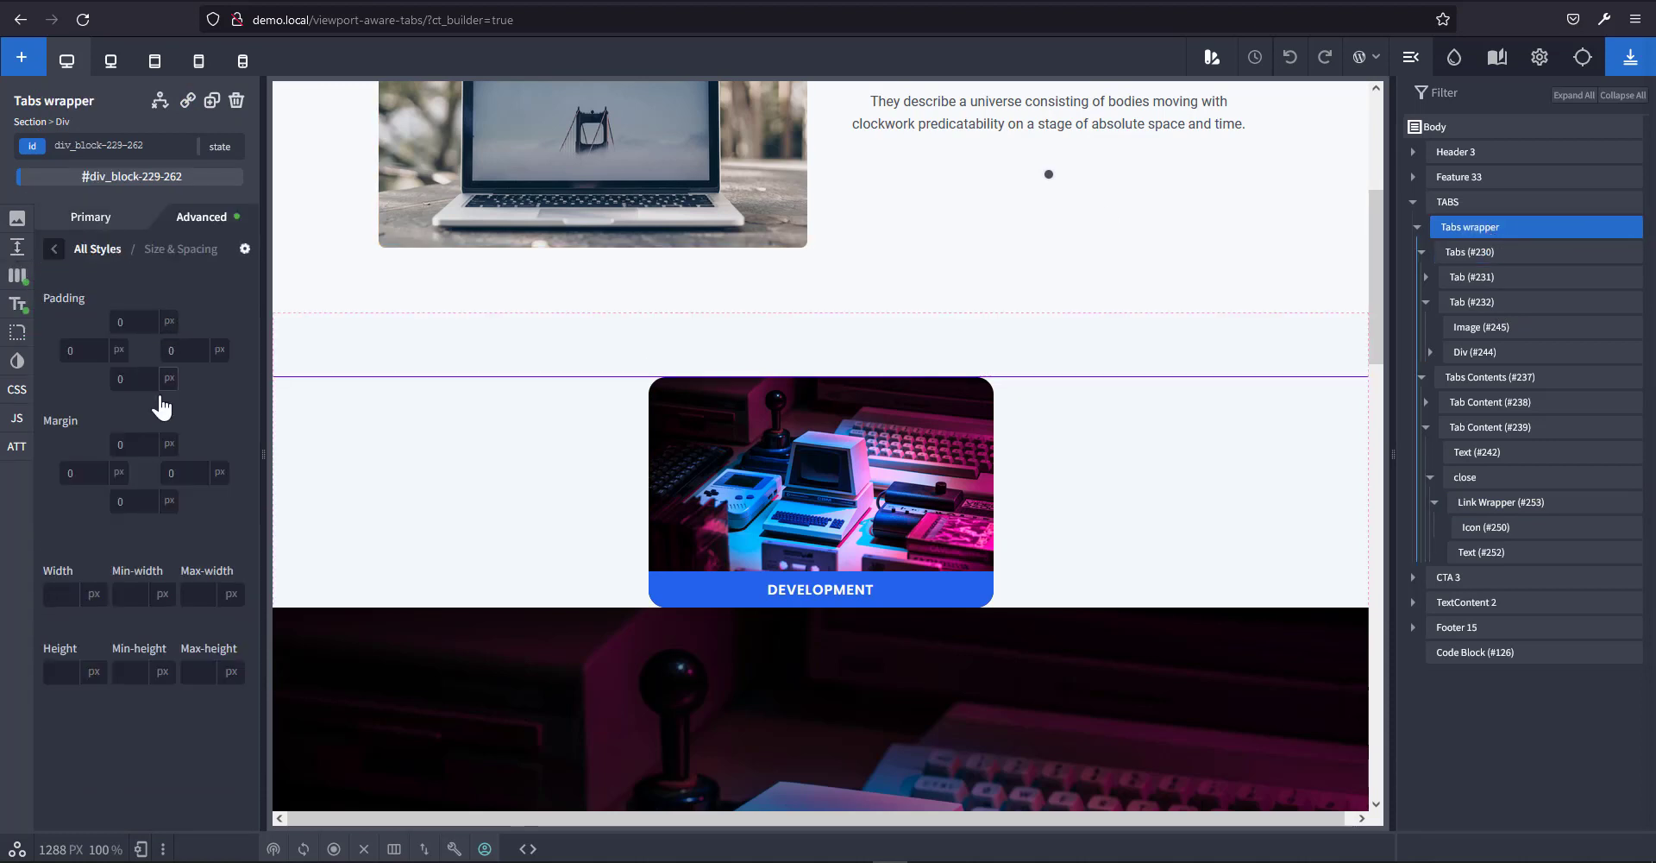
type("24")
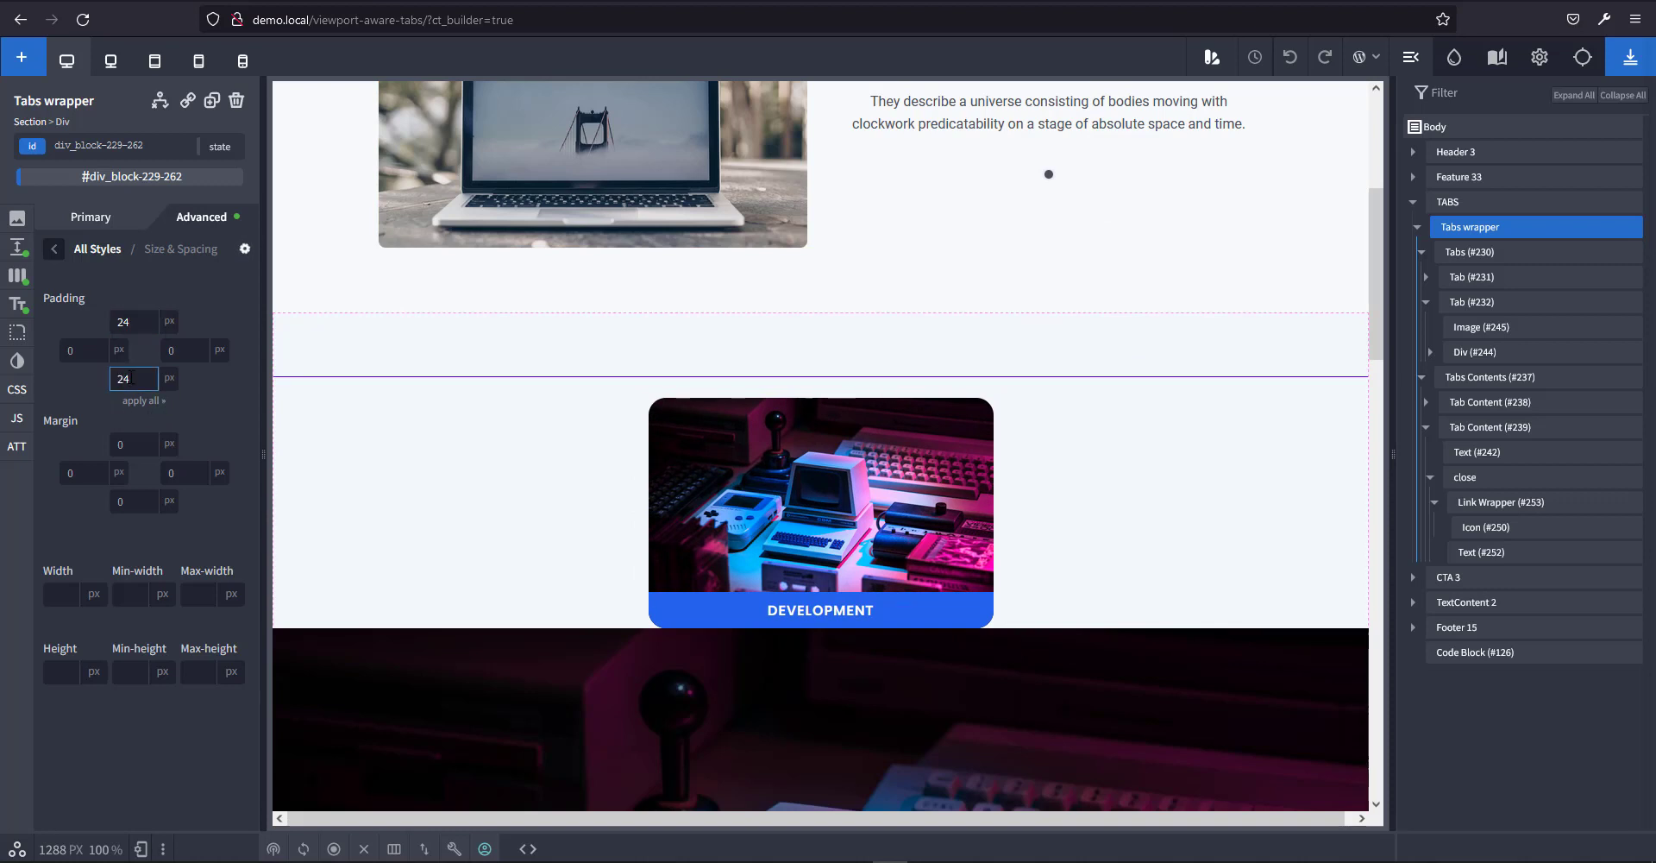
Look over the spacing around the second tab card and the full-screen content down to its close icon.
scroll(1096, 518, "down", 3)
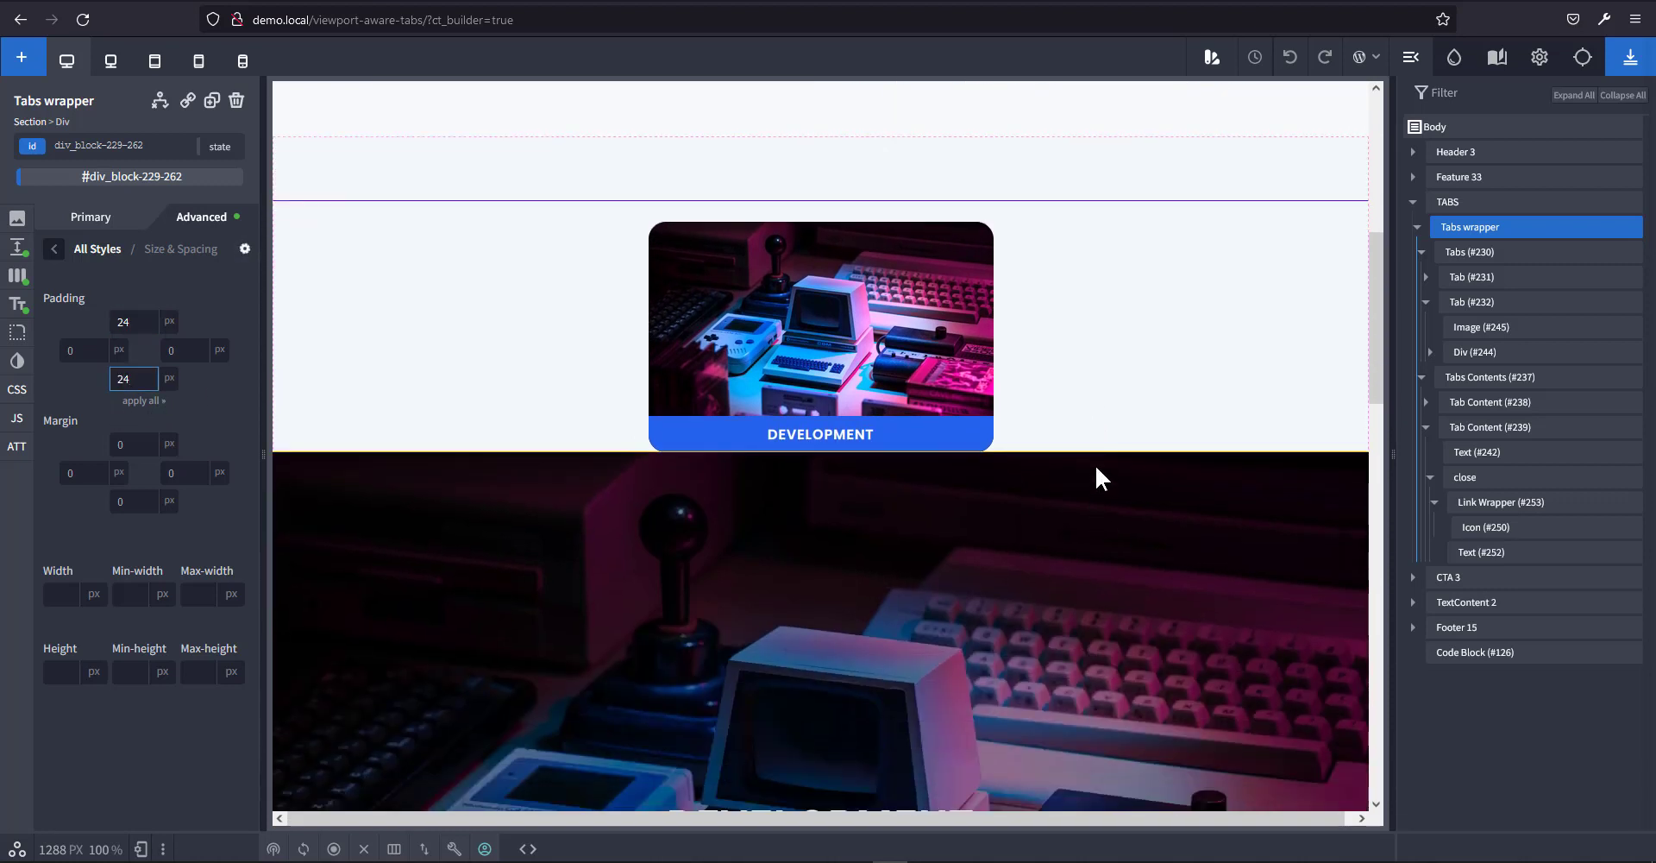
scroll(1096, 468, "up", 1)
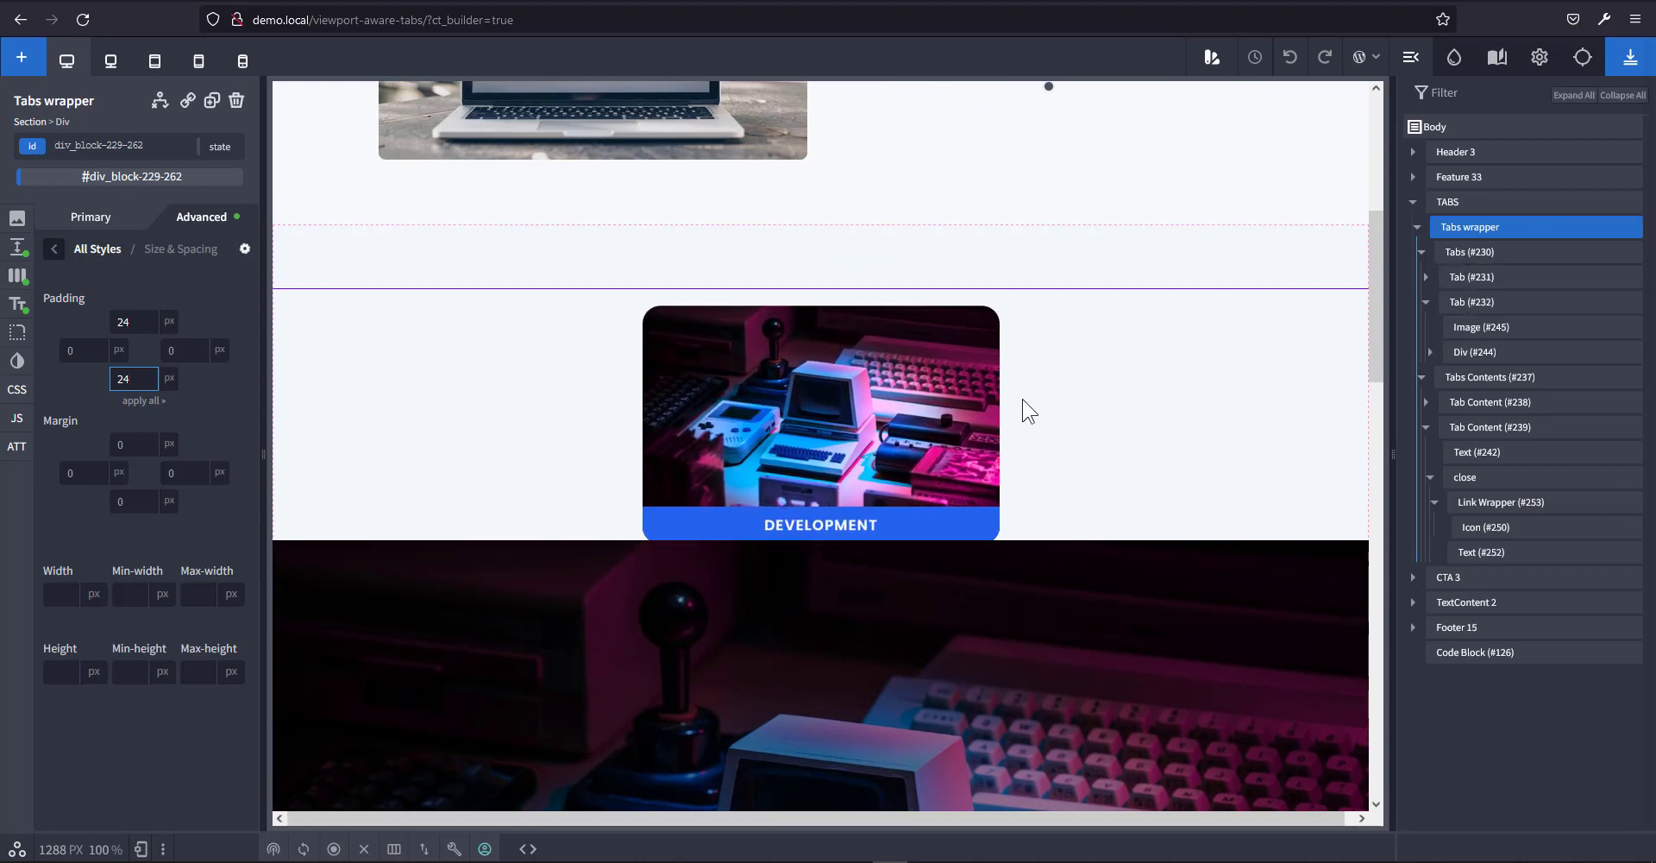
scroll(1024, 400, "down", 1)
scroll(1136, 412, "up", 2)
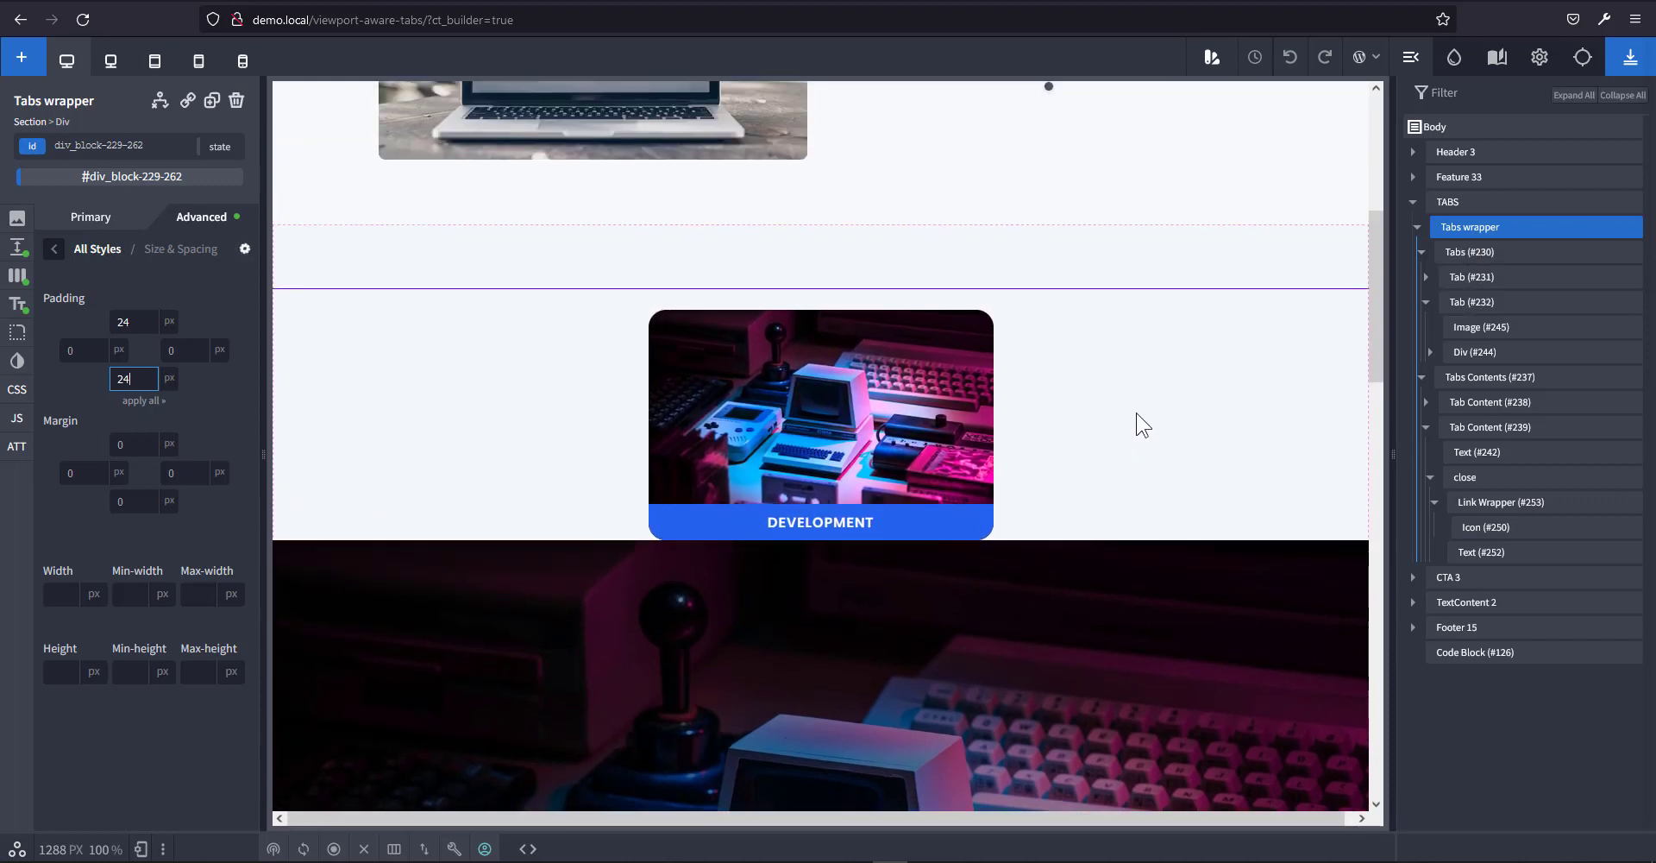
scroll(1137, 412, "down", 9)
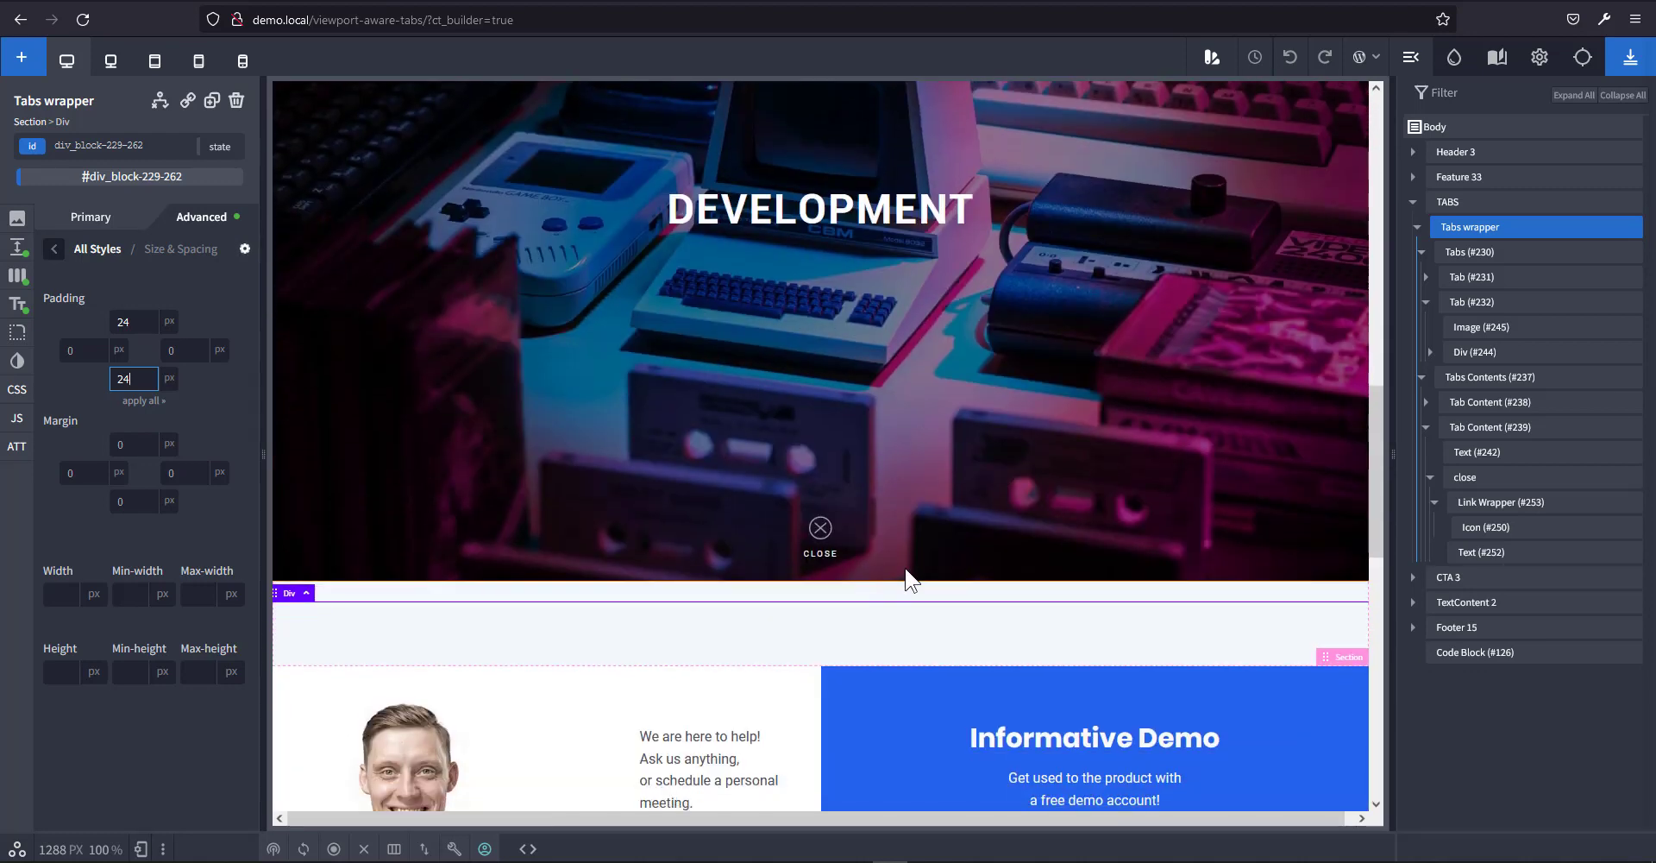
scroll(908, 567, "up", 3)
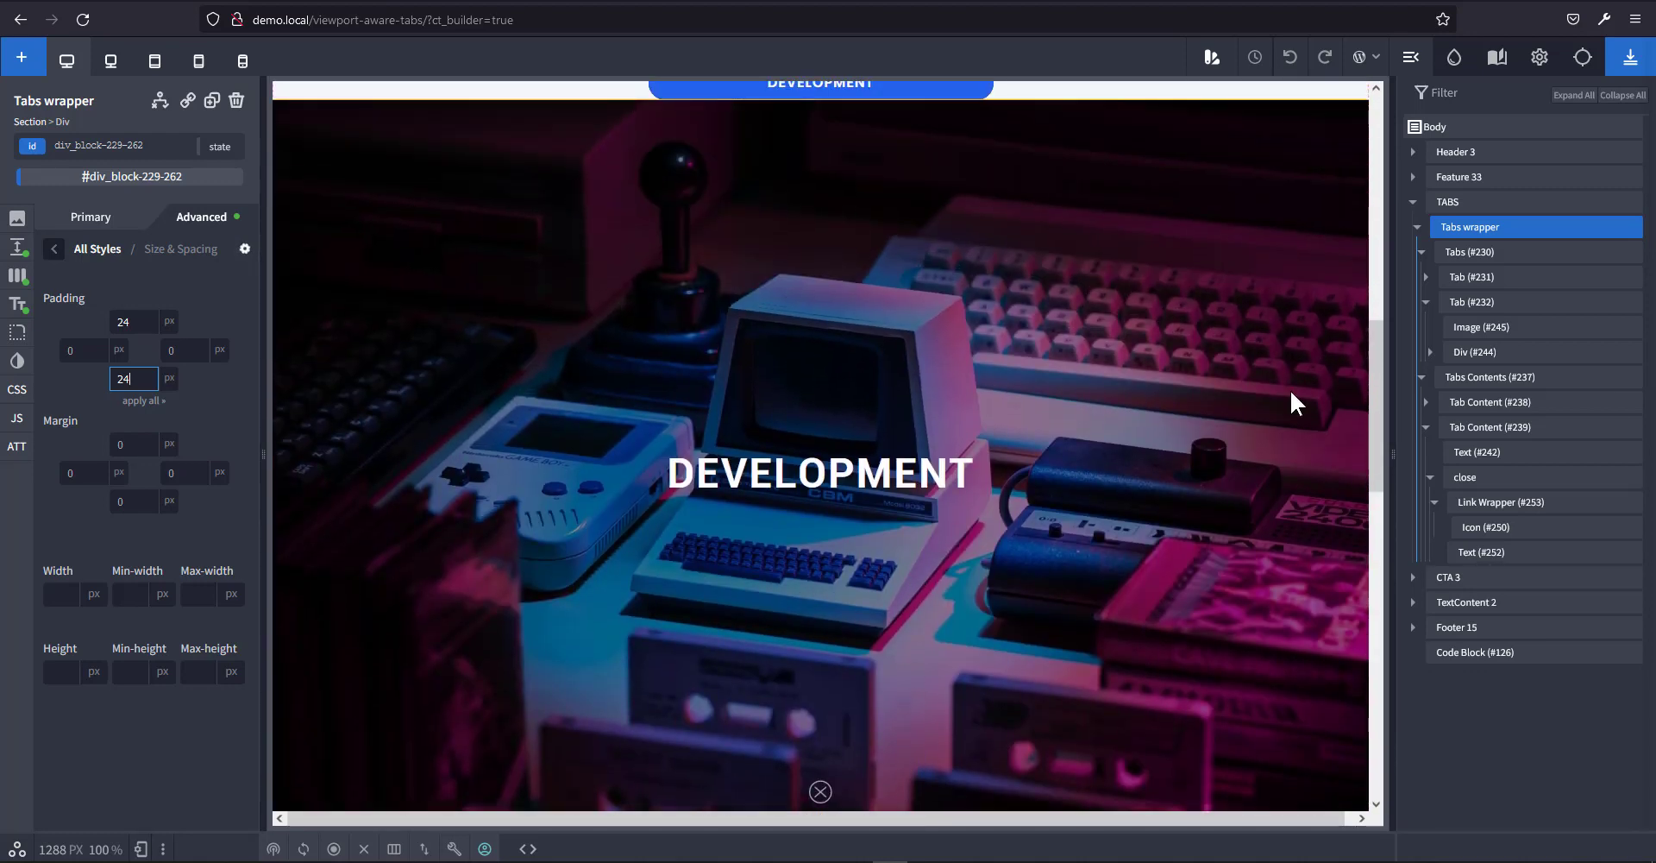
scroll(934, 587, "down", 2)
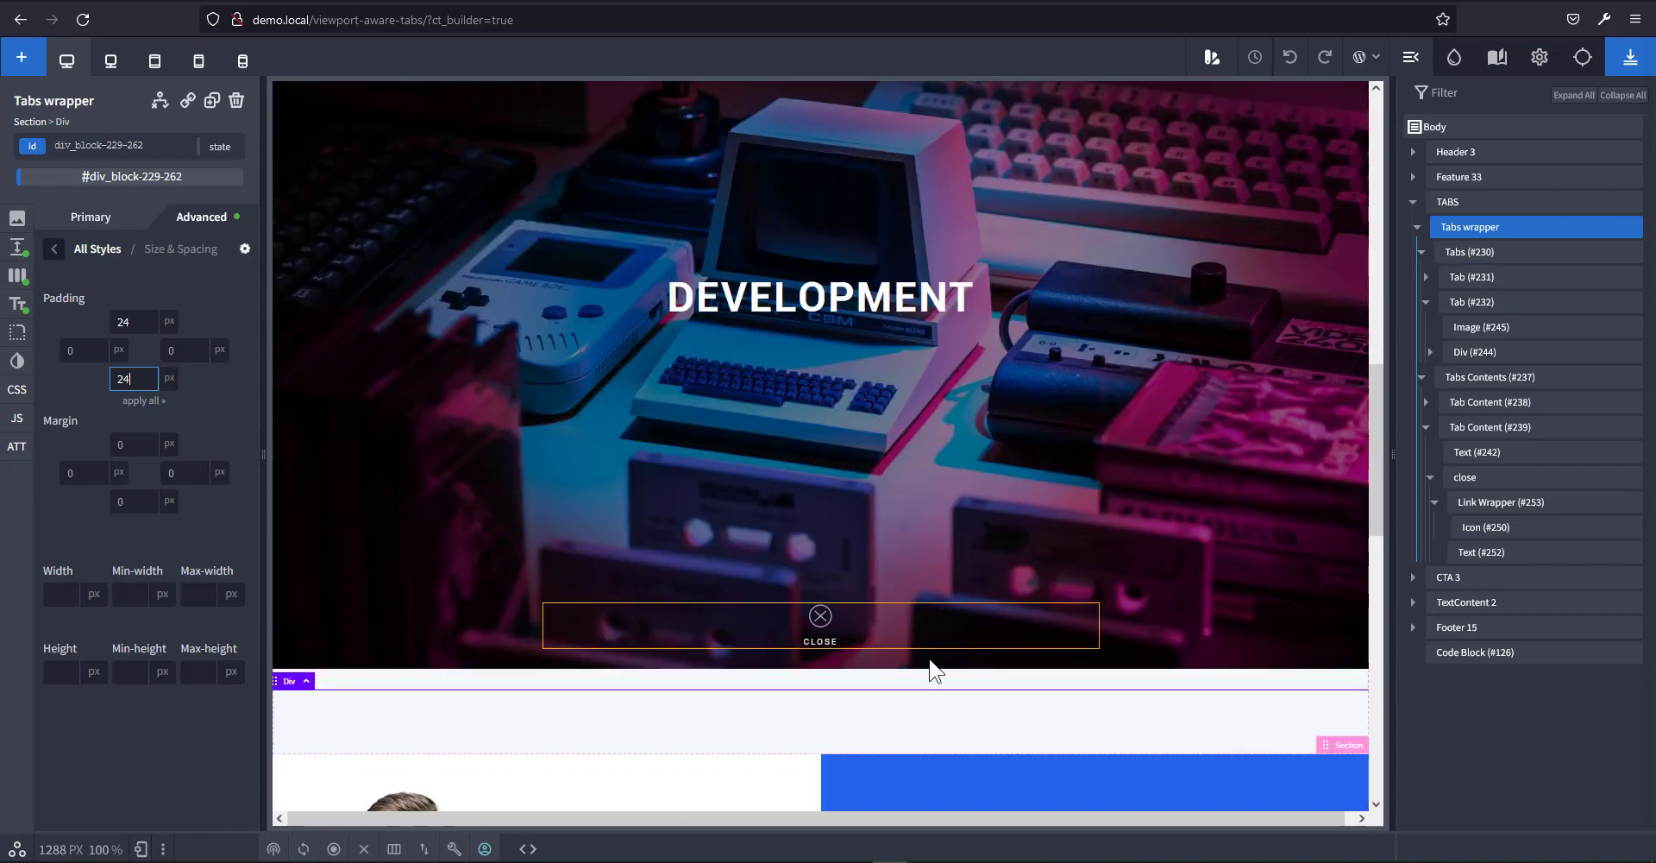
scroll(902, 703, "up", 3)
scroll(940, 570, "up", 4)
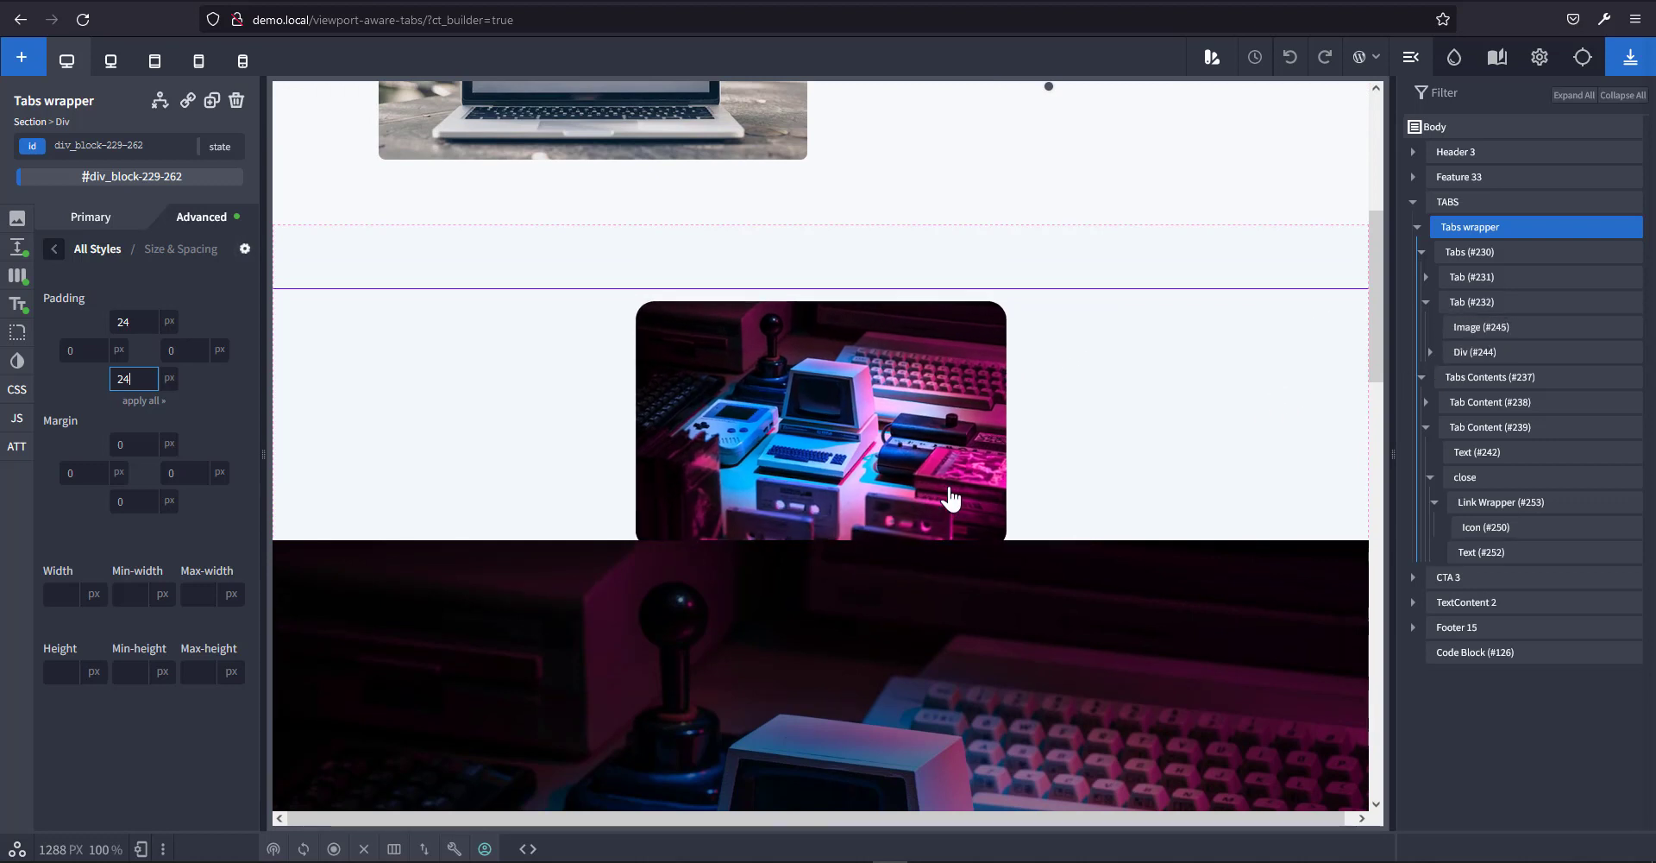
scroll(950, 492, "up", 1)
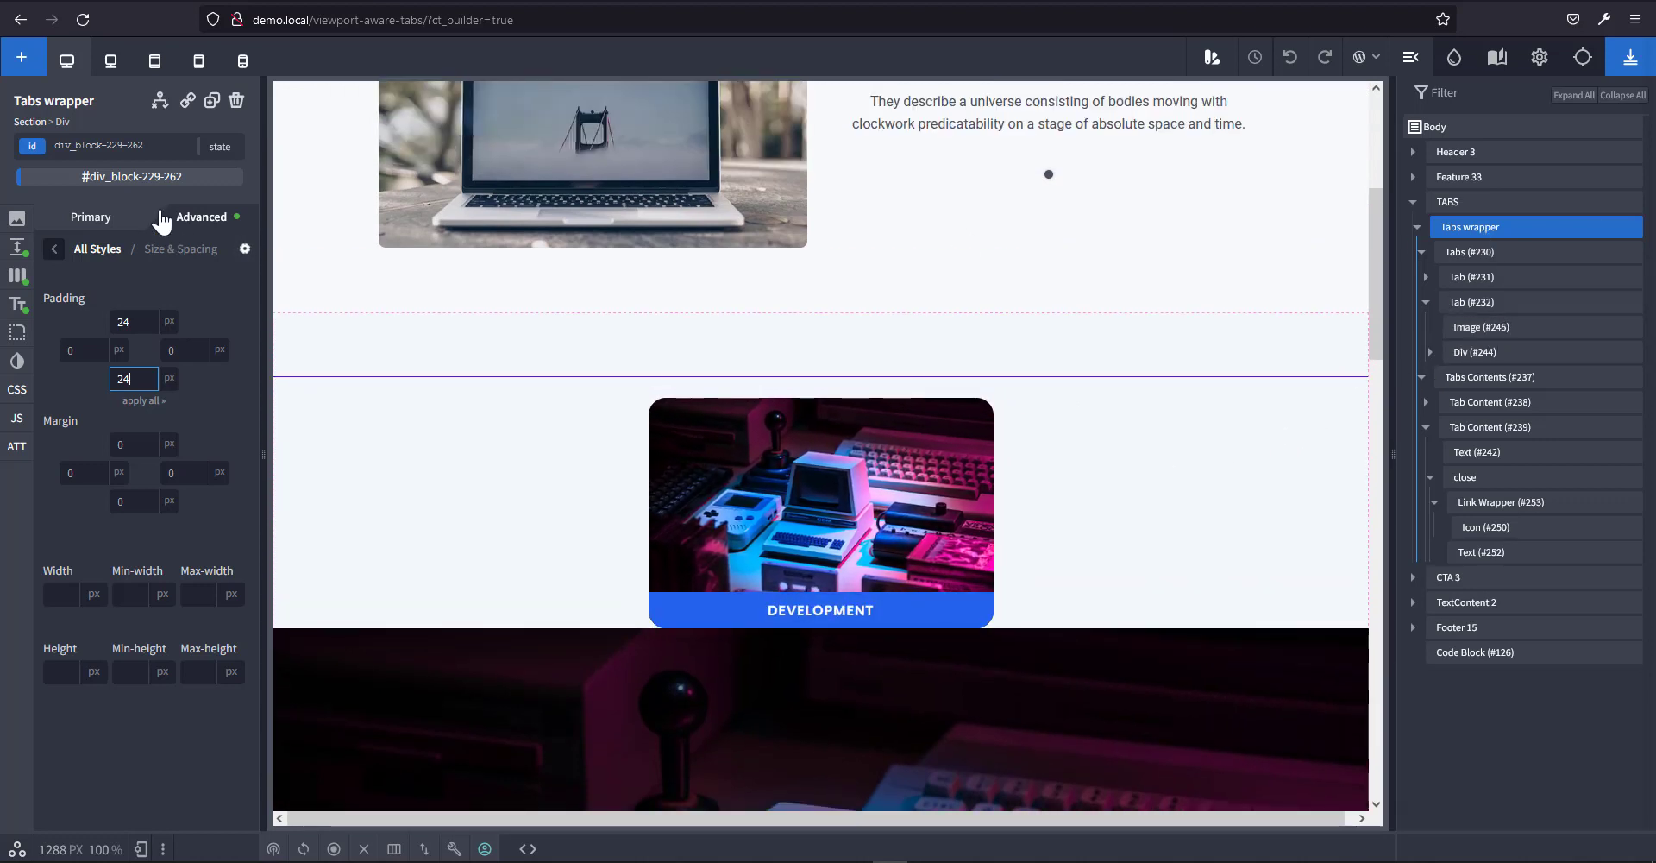
Rename the ID of the Tabs wrapper to tabs_wrapper.
left_click(157, 146)
left_click(157, 147)
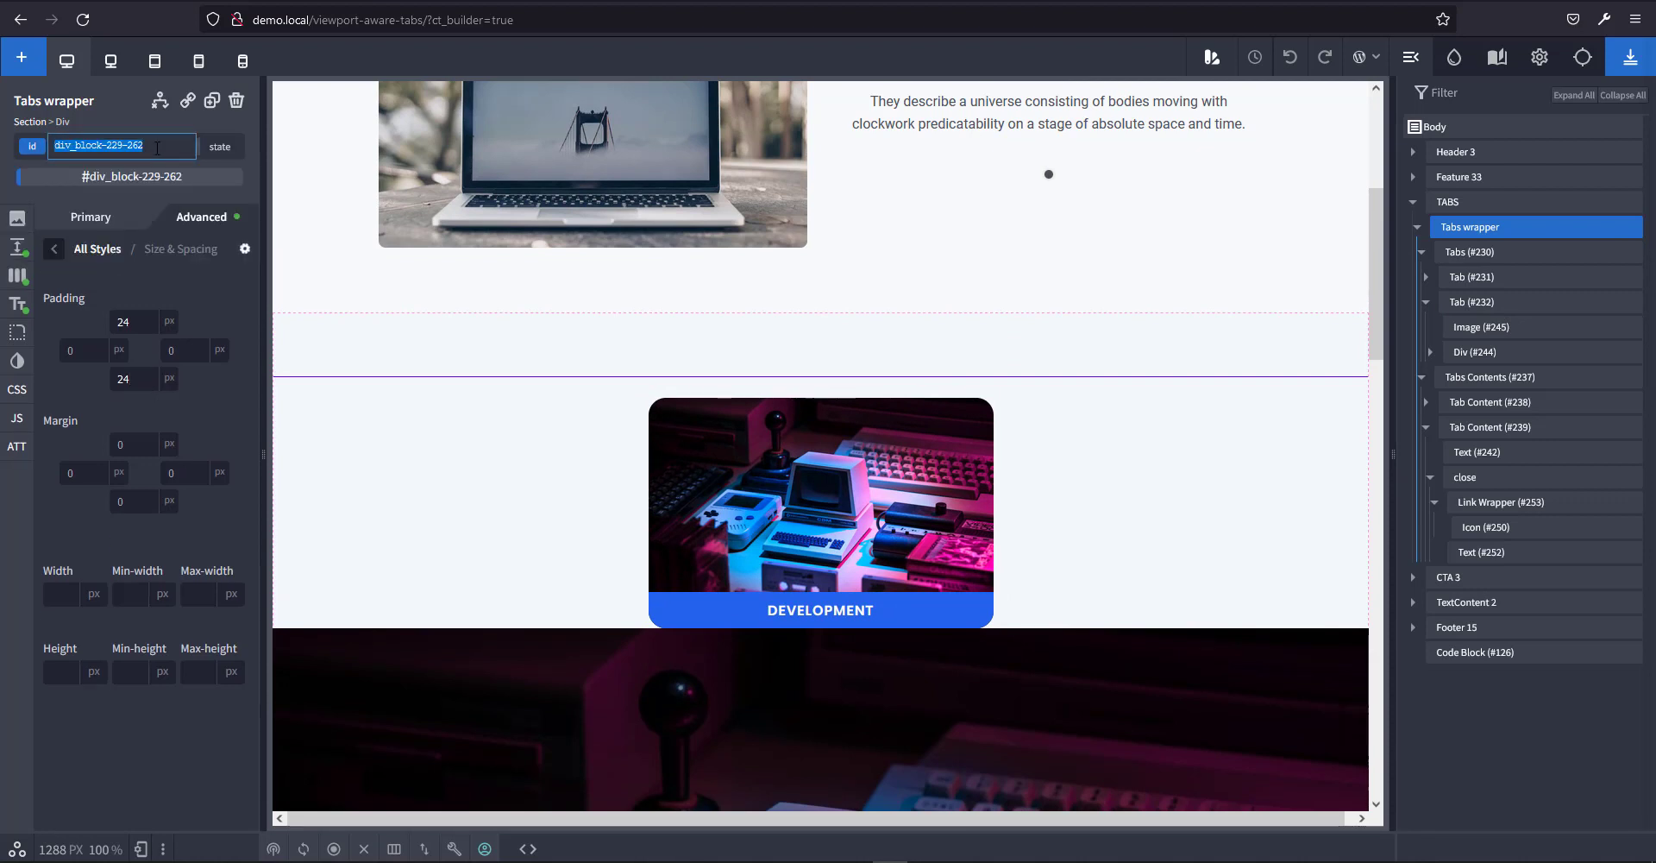
type("T")
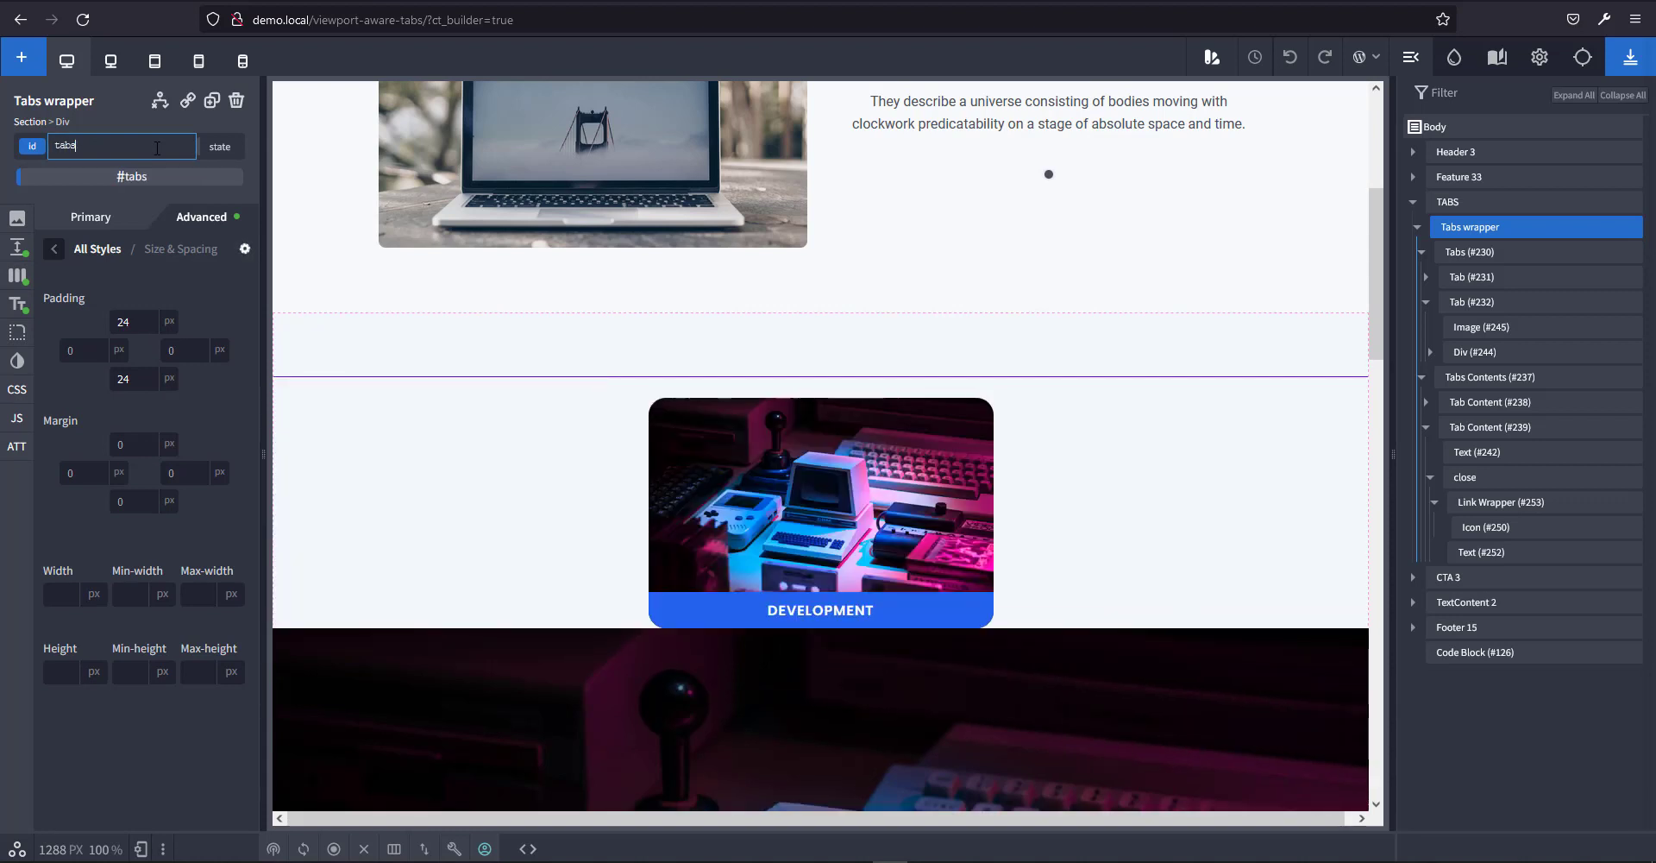
type("abs wr")
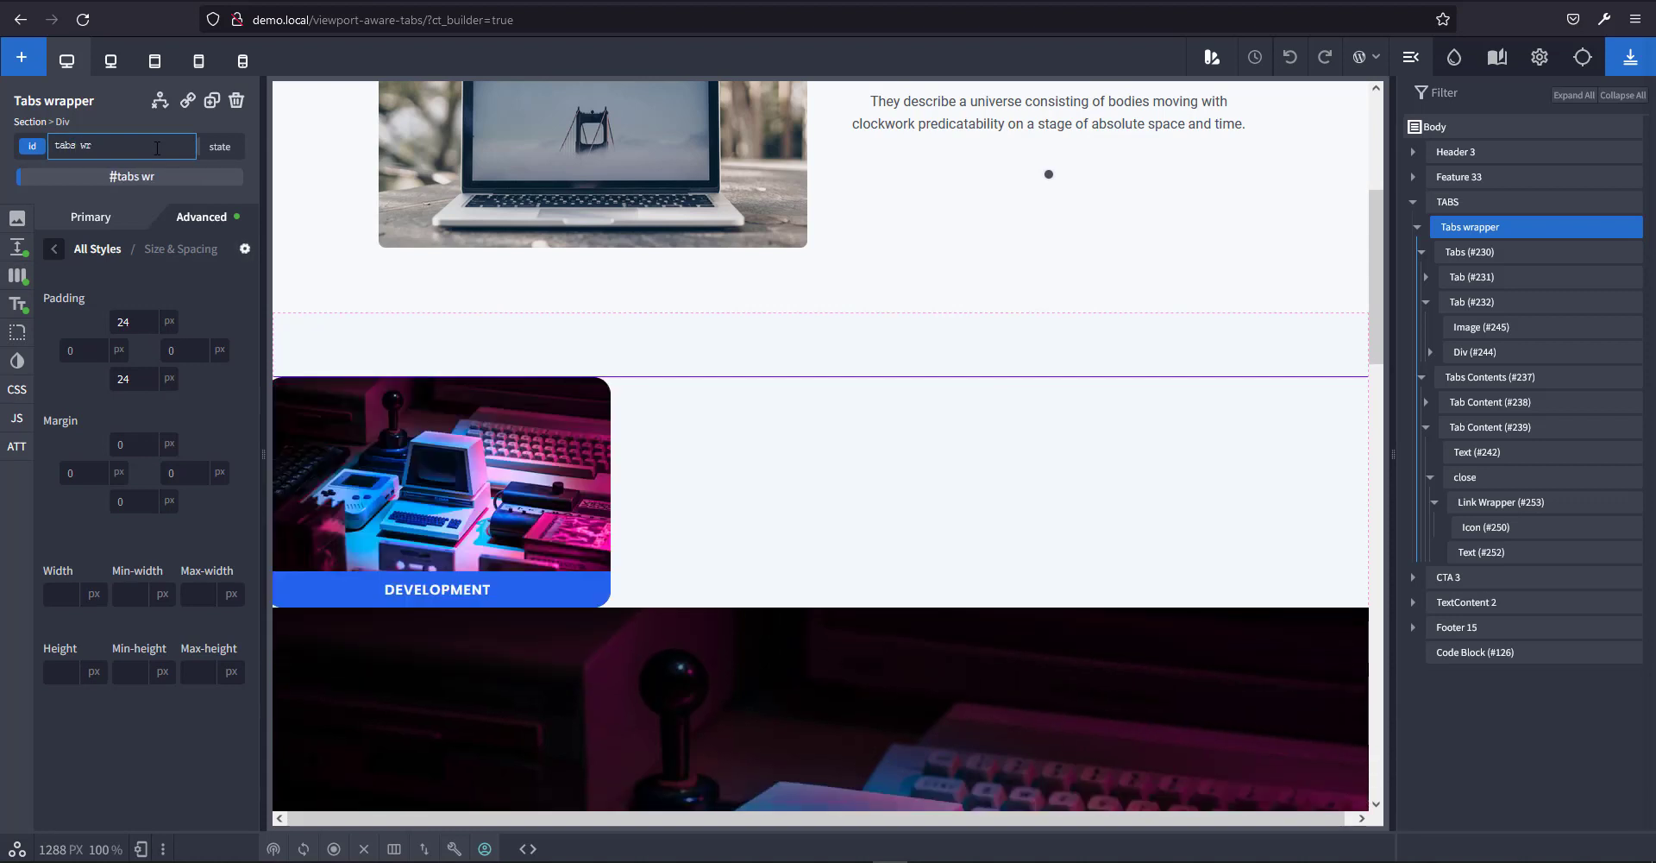
type("apper")
left_click(84, 149)
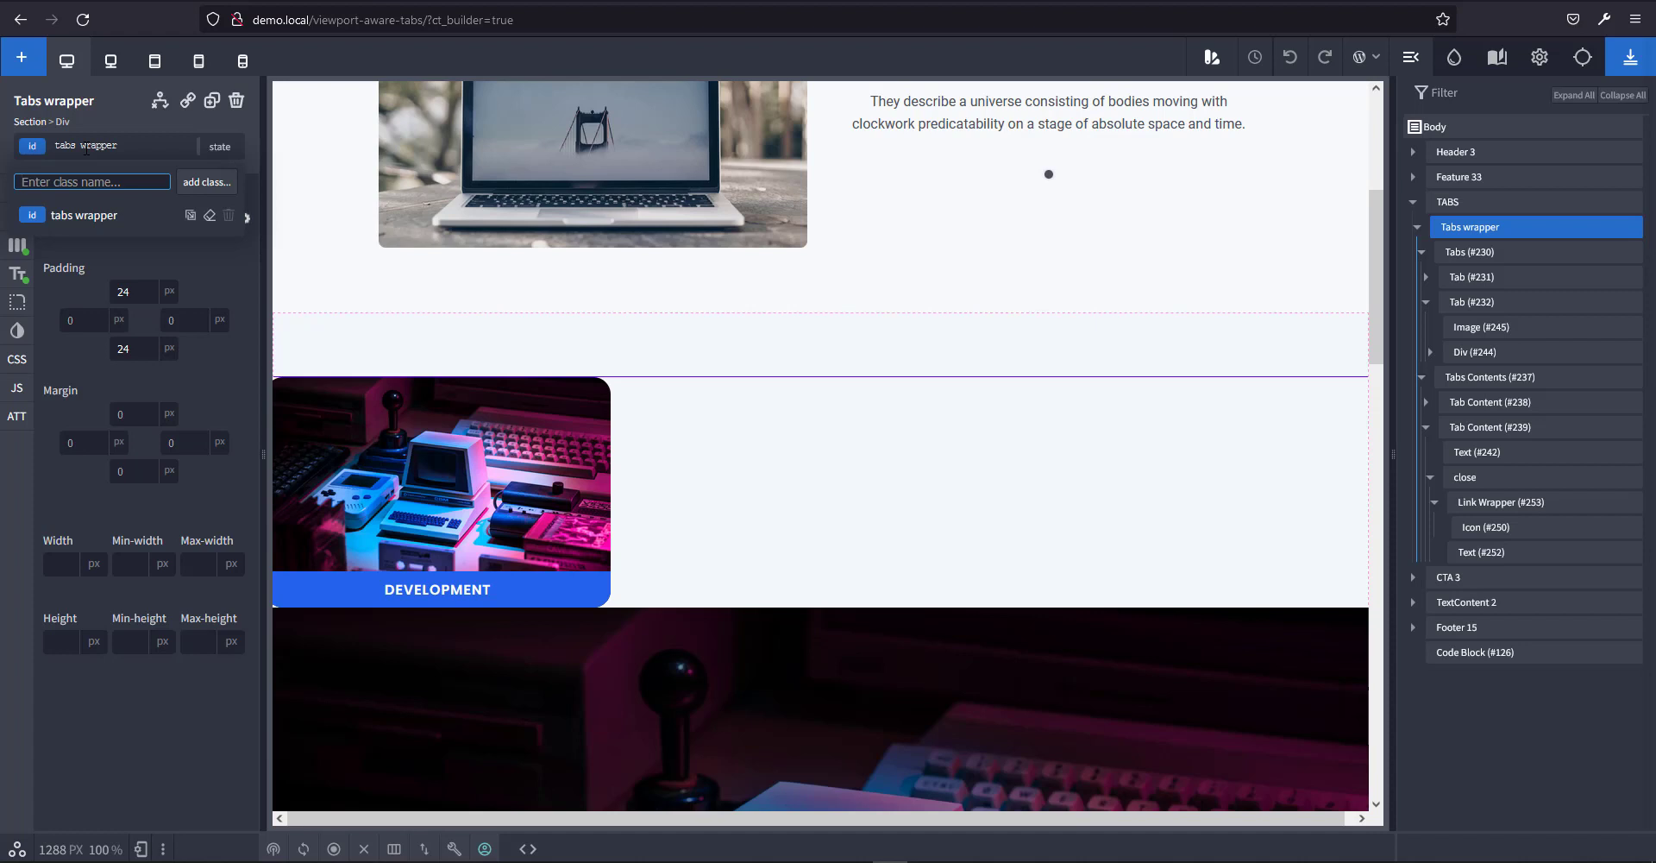
left_click(85, 147)
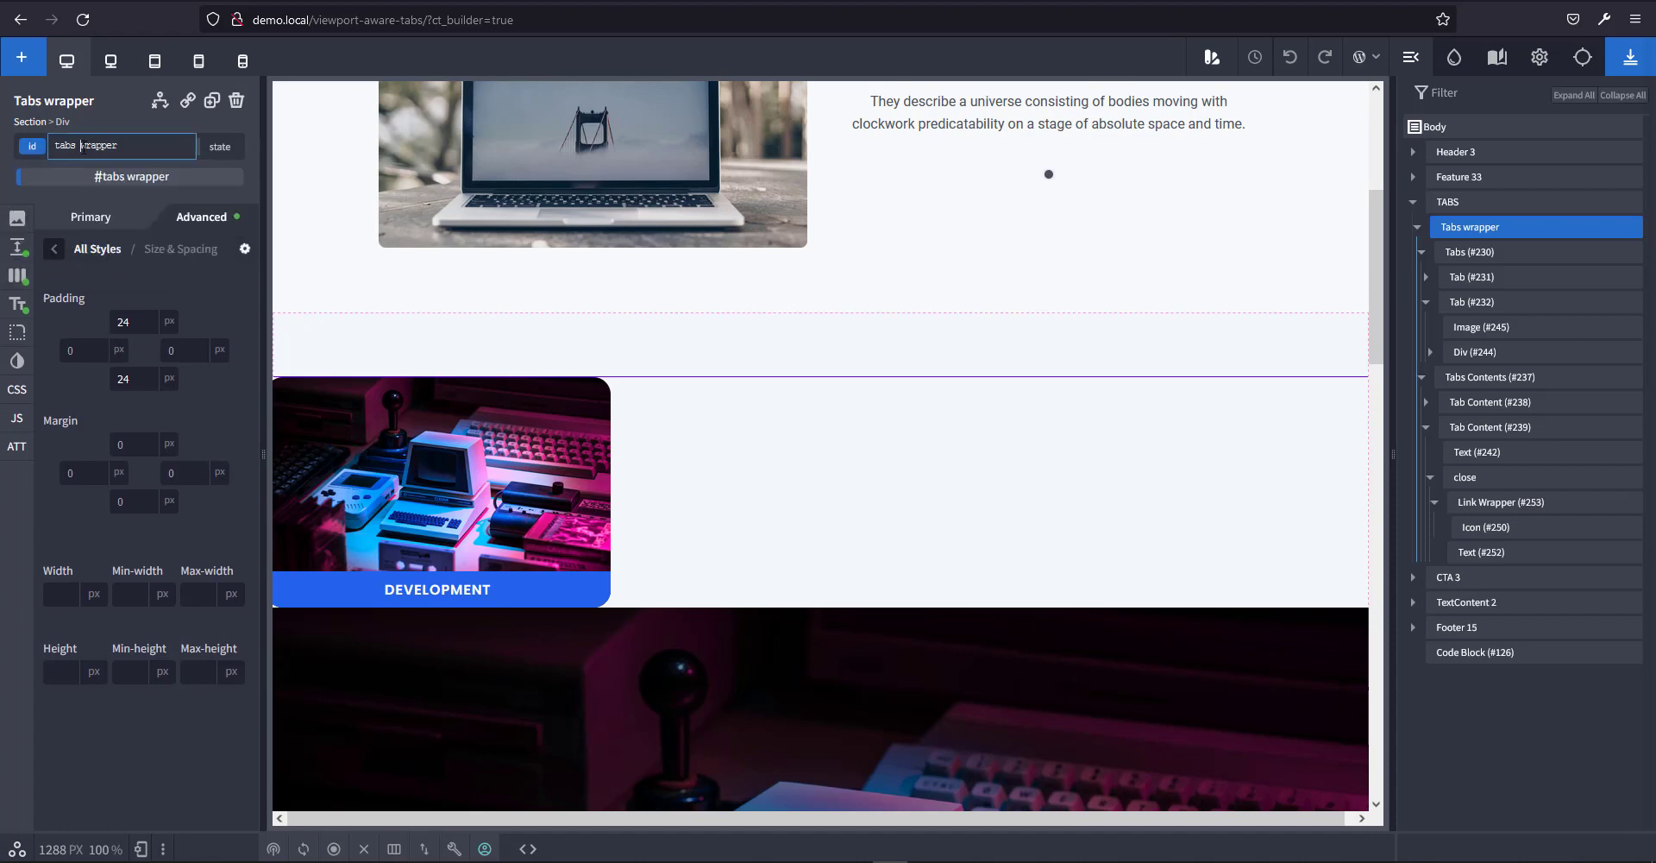
key("BackSpace")
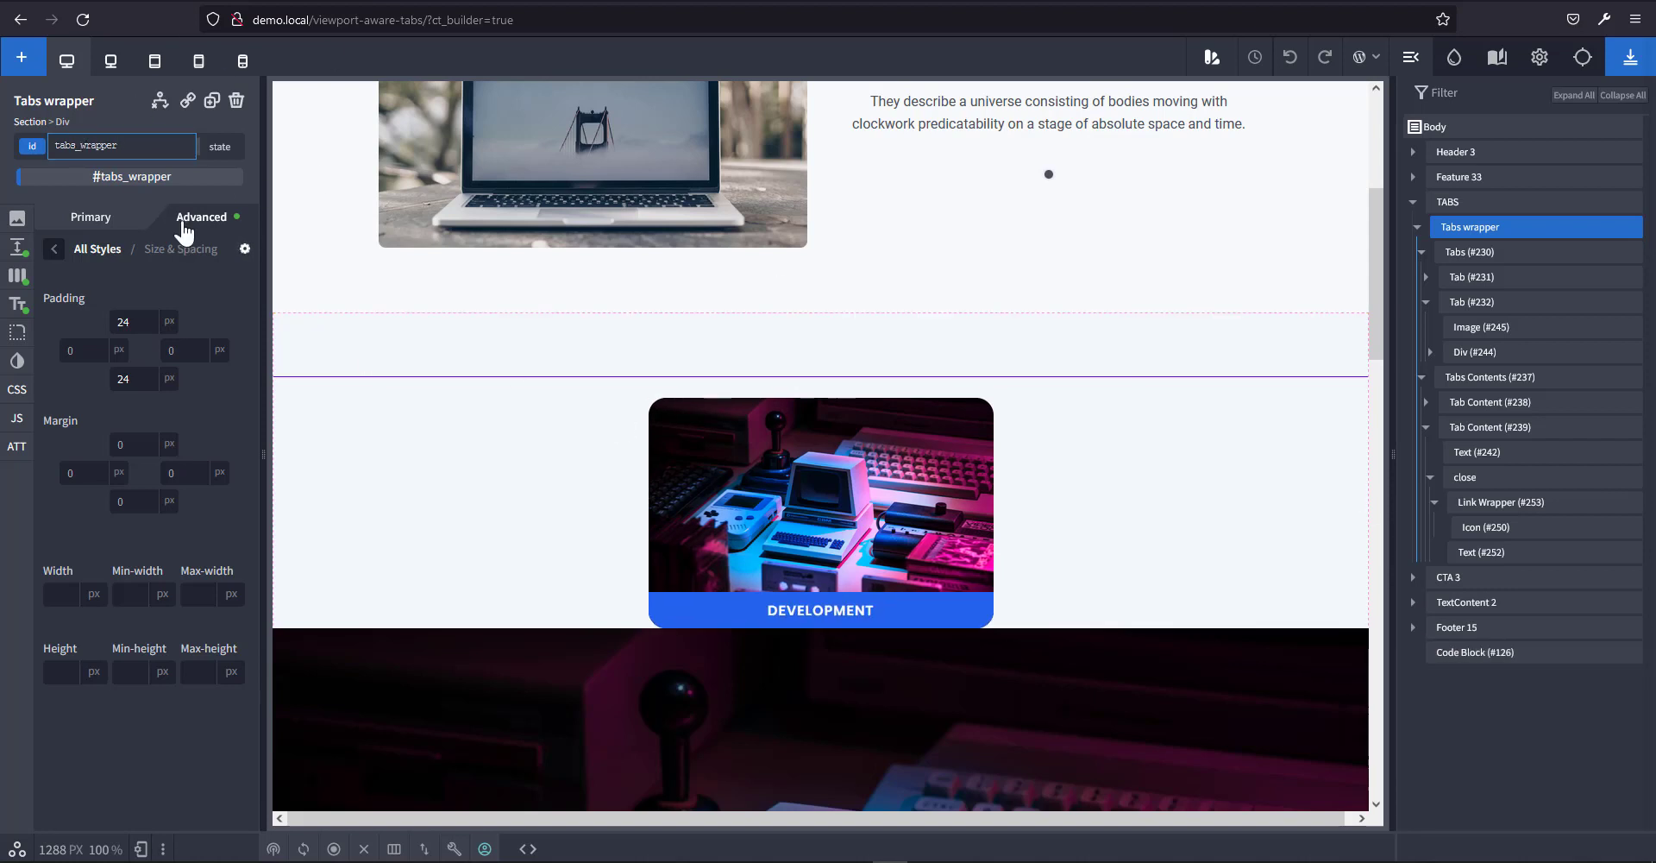
Set the URL of the close icon's link wrapper to #tabs_wrapper, reusing the Tabs wrapper's ID.
left_click(147, 176)
left_click(151, 147)
double_click(150, 147)
left_click(1510, 506)
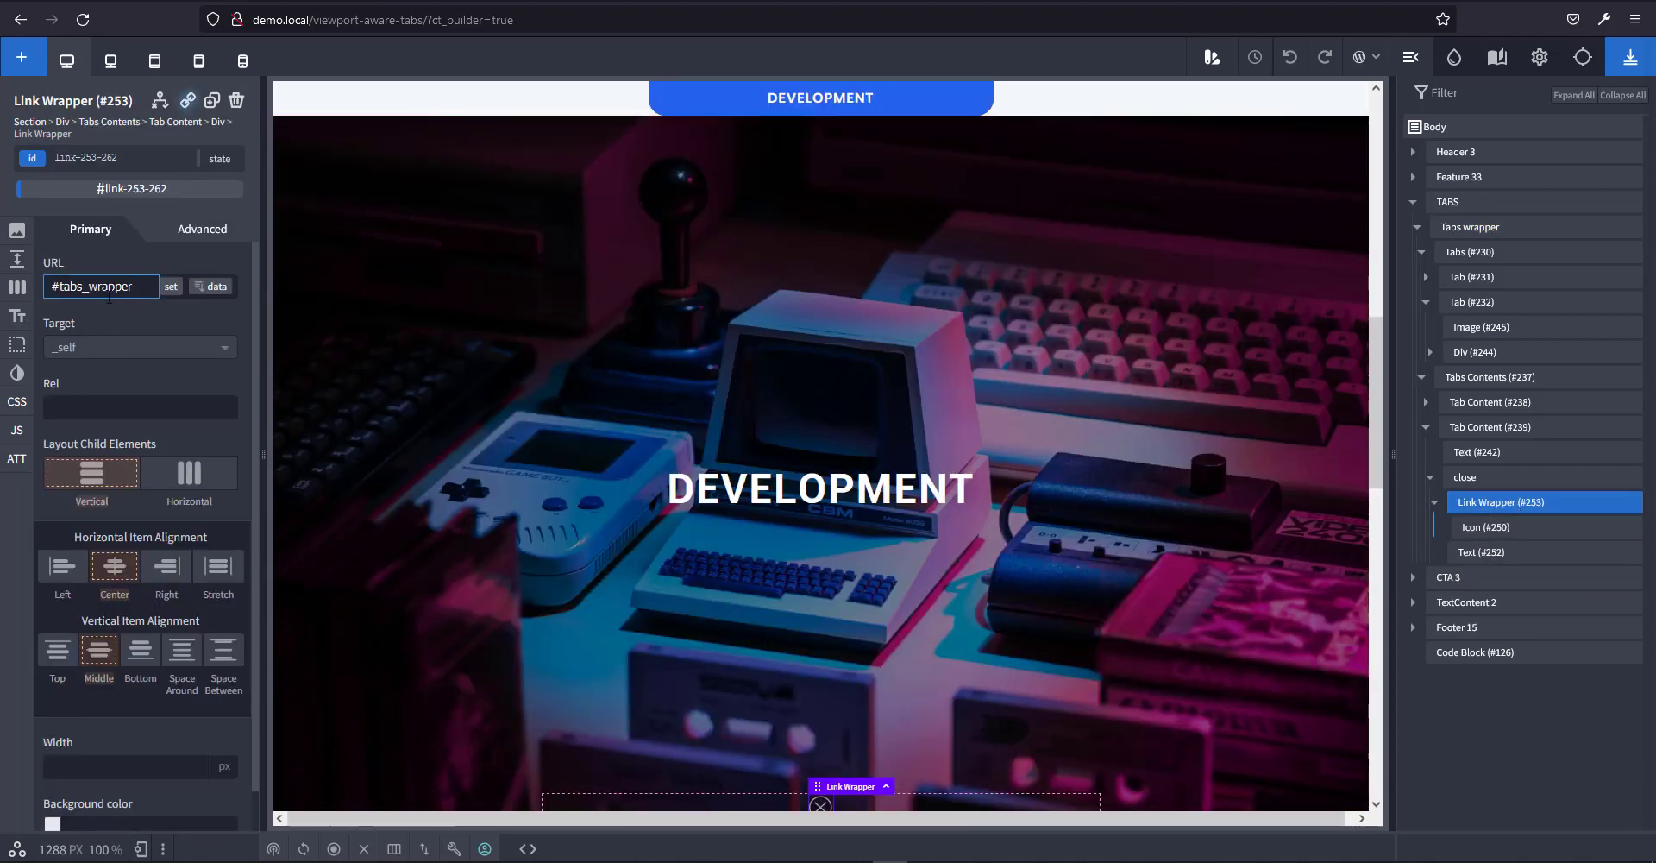
scroll(992, 768, "down", 2)
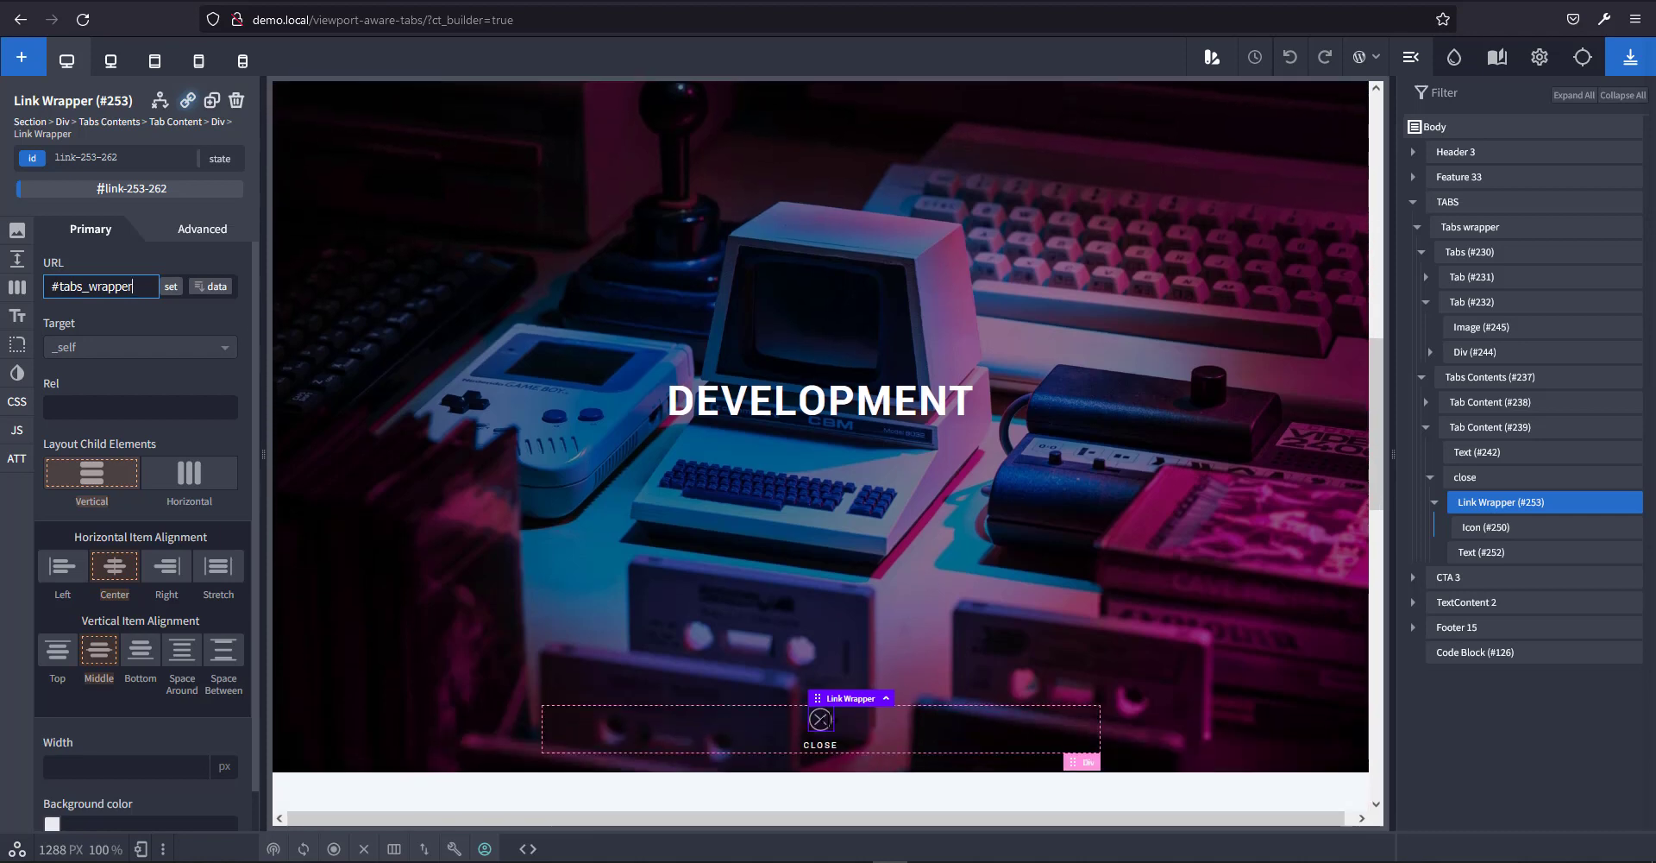
Examine the close icon, the tabs contents, and the second tab with its image to see how card and content should link.
left_click(820, 719)
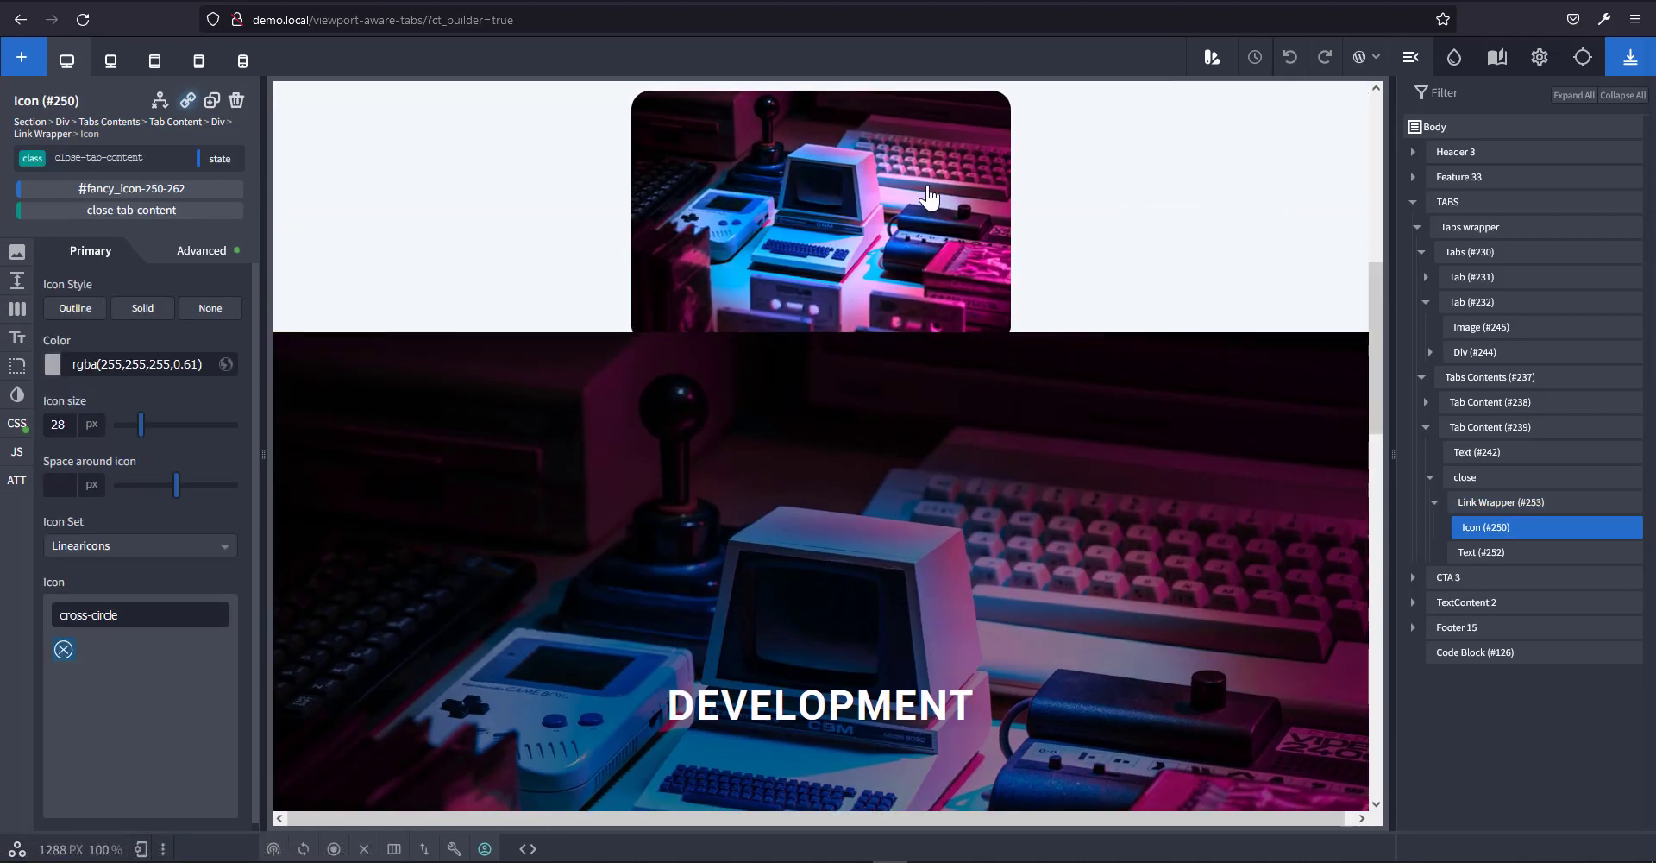
scroll(991, 679, "down", 5)
left_click(811, 593)
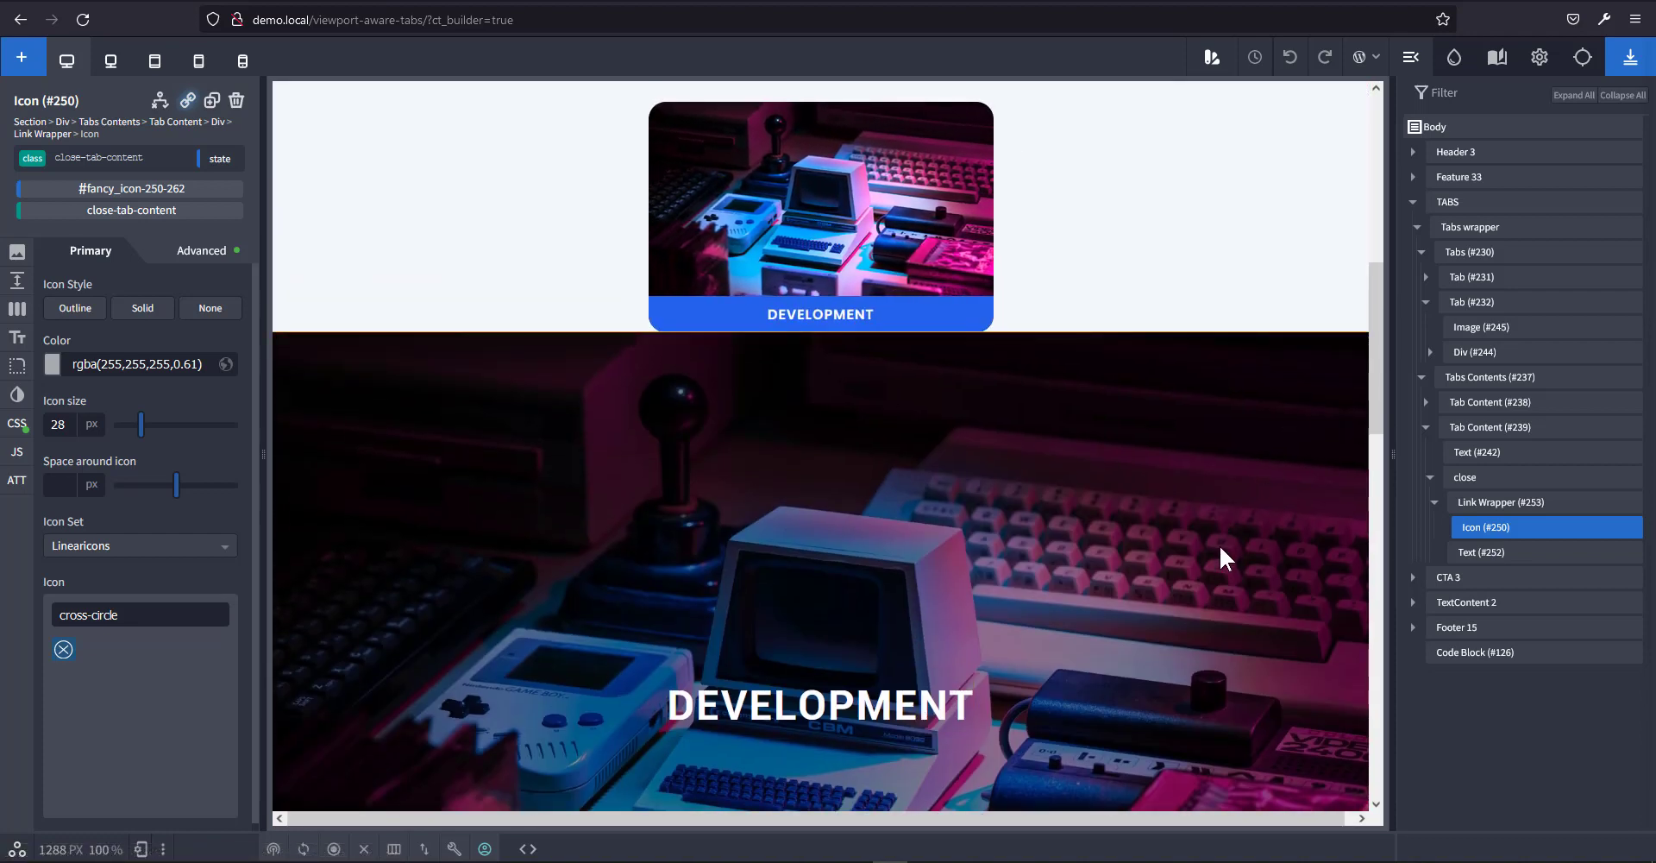
left_click(795, 244)
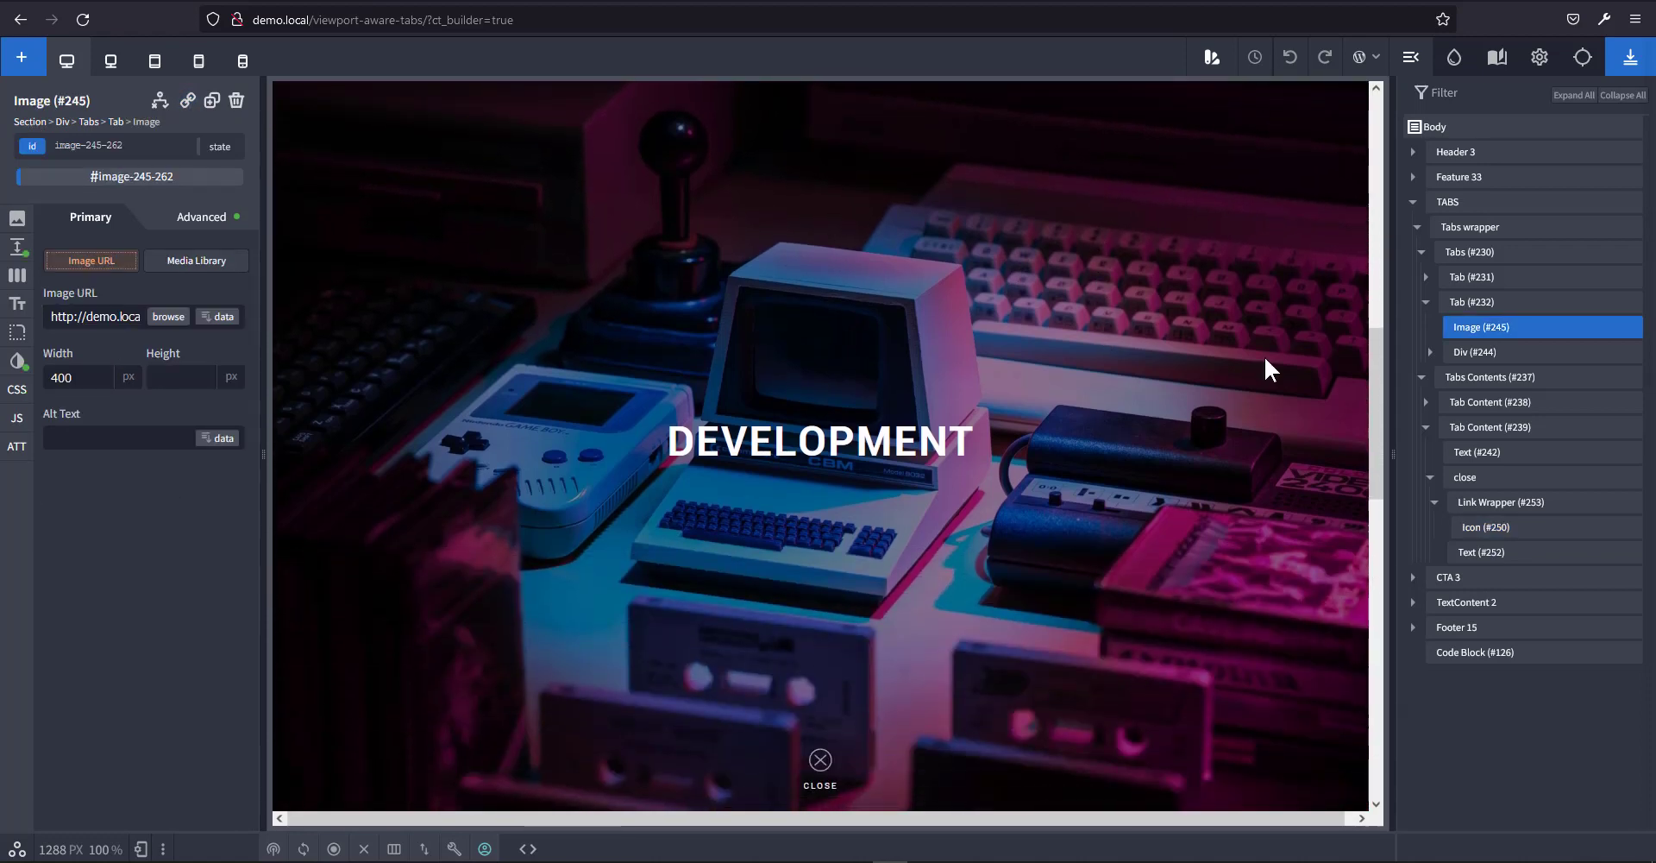
left_click(1466, 377)
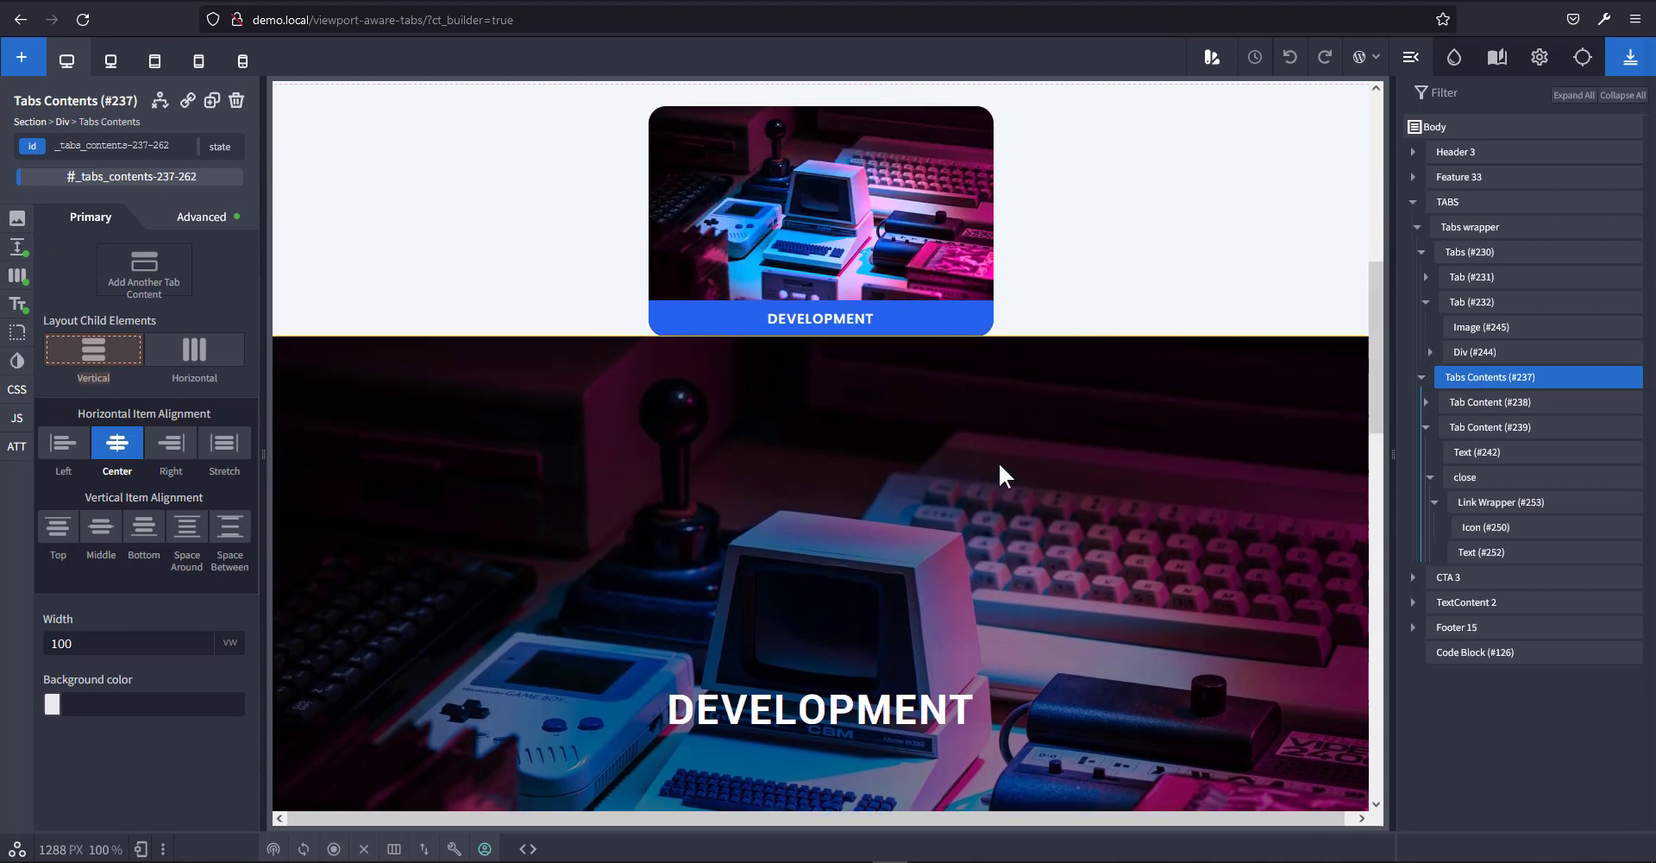
left_click(947, 336)
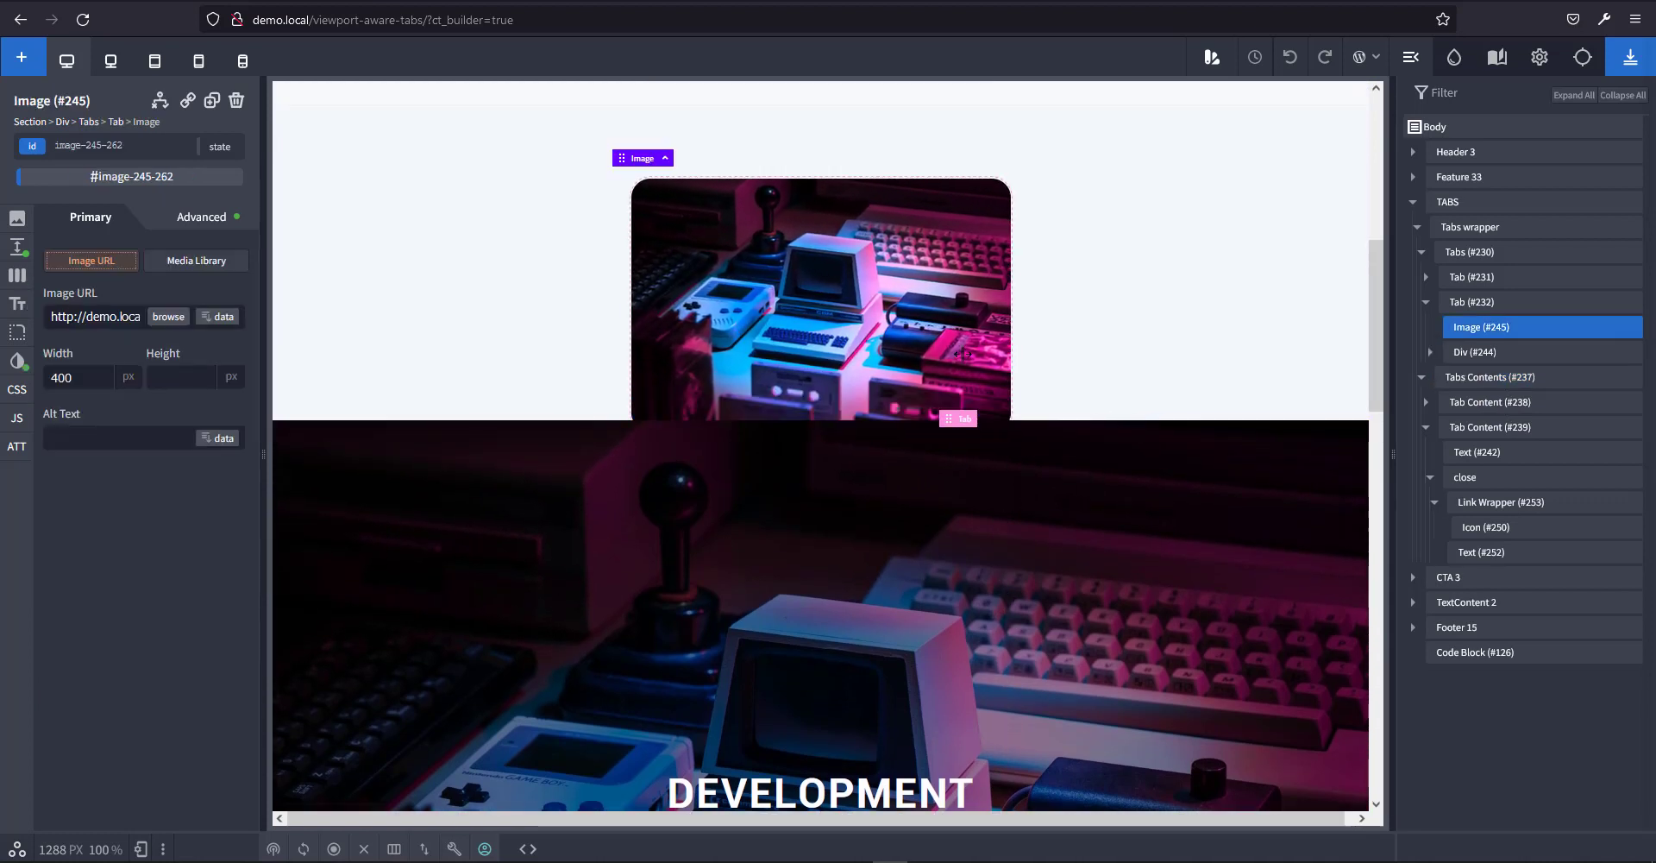
left_click(1488, 309)
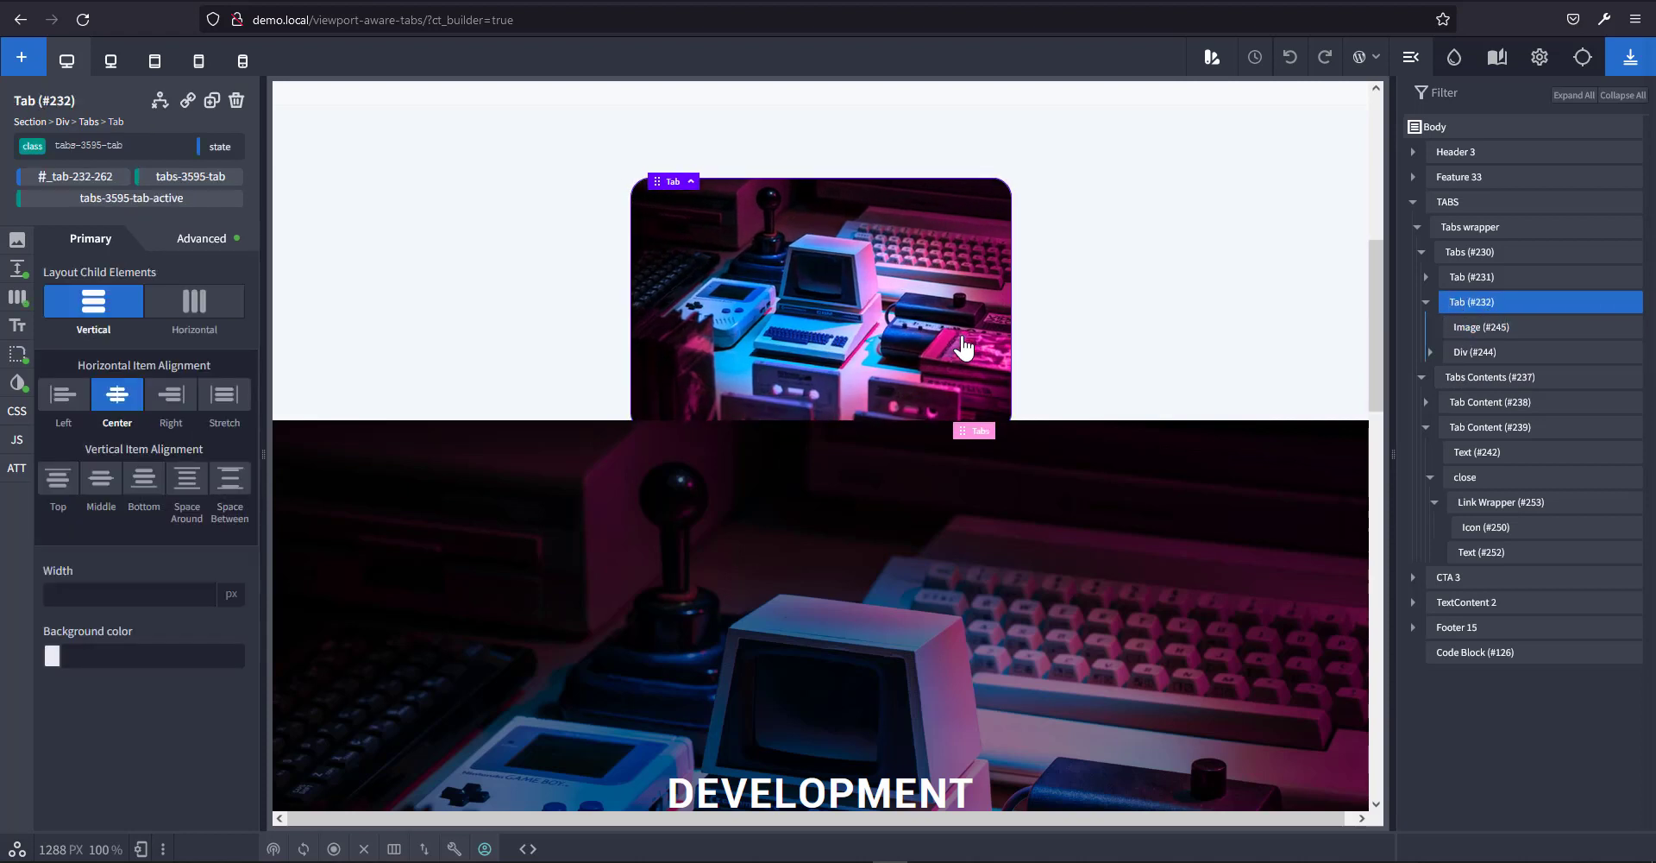
left_click(1474, 337)
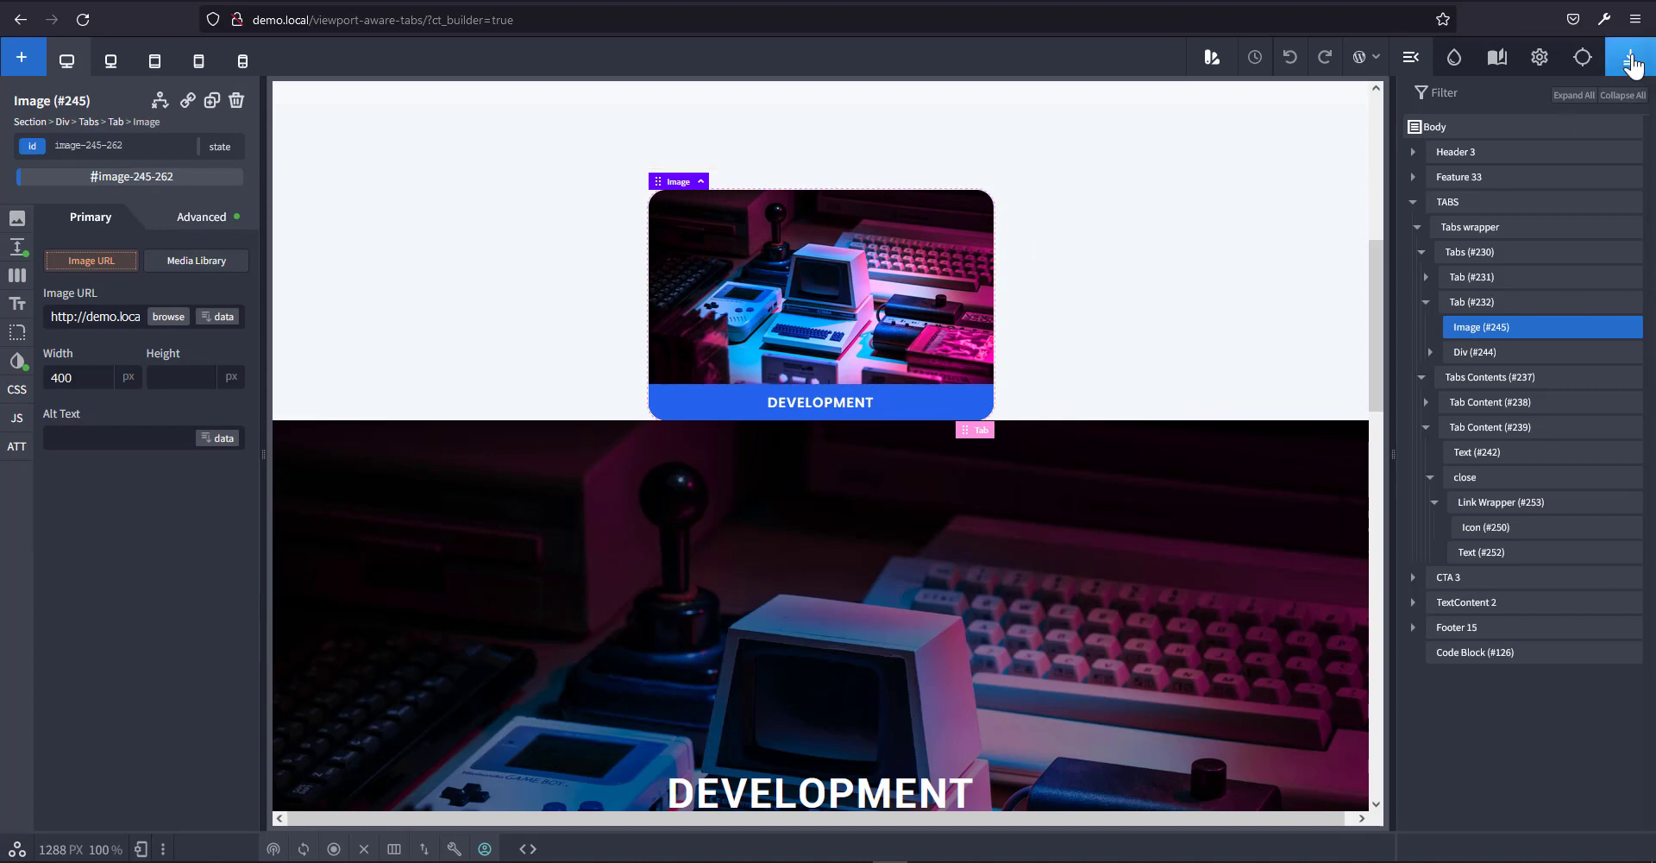
Save the page.
left_click(1633, 62)
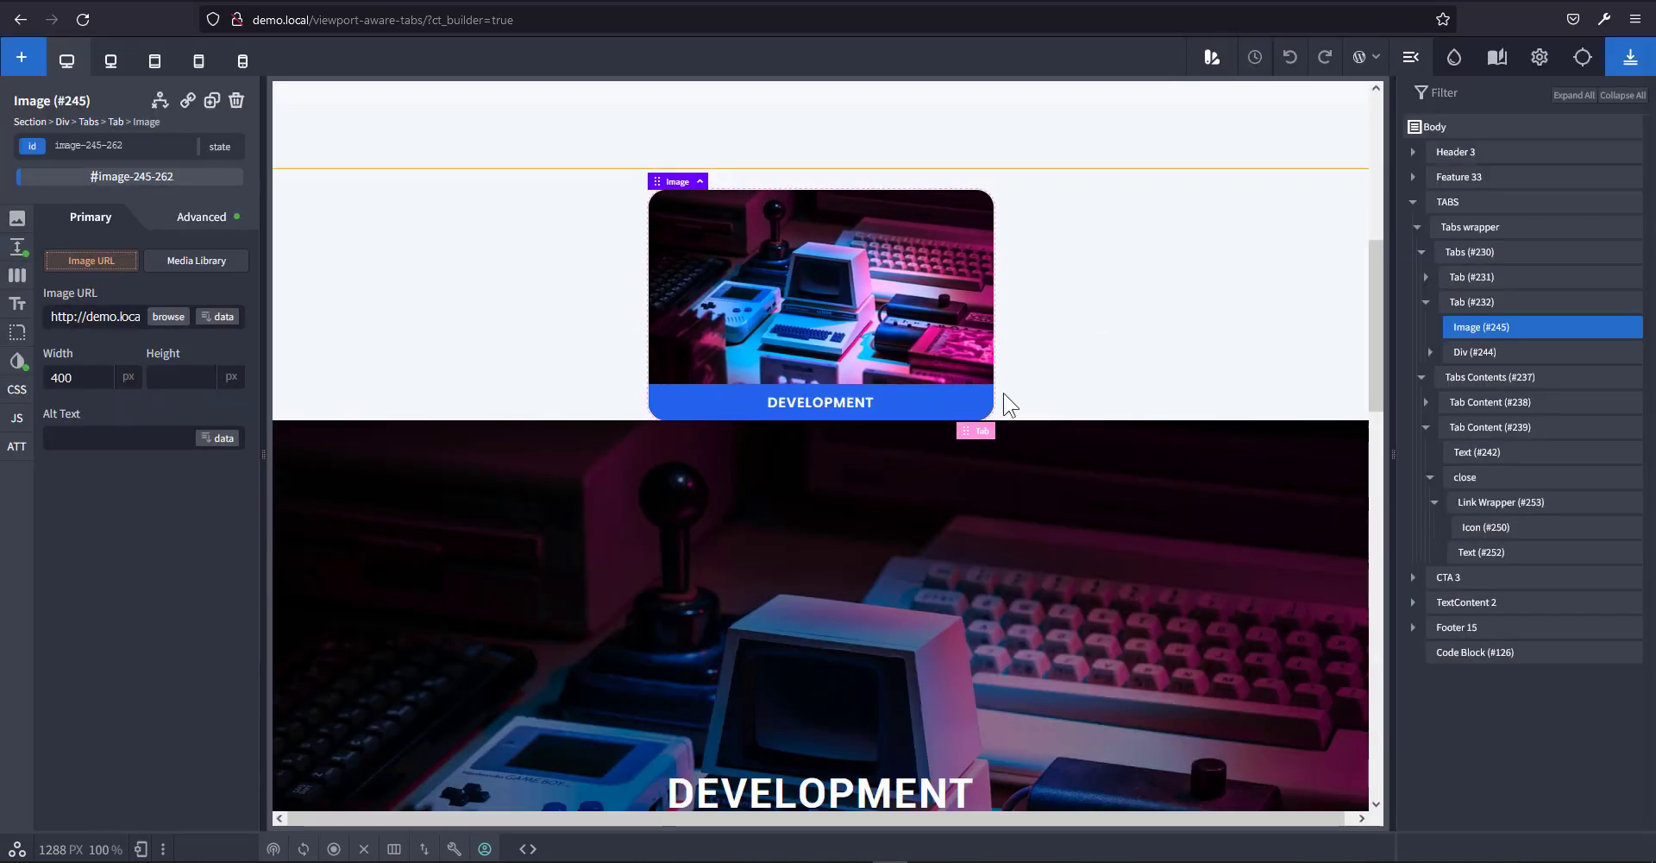
scroll(1025, 402, "down", 1)
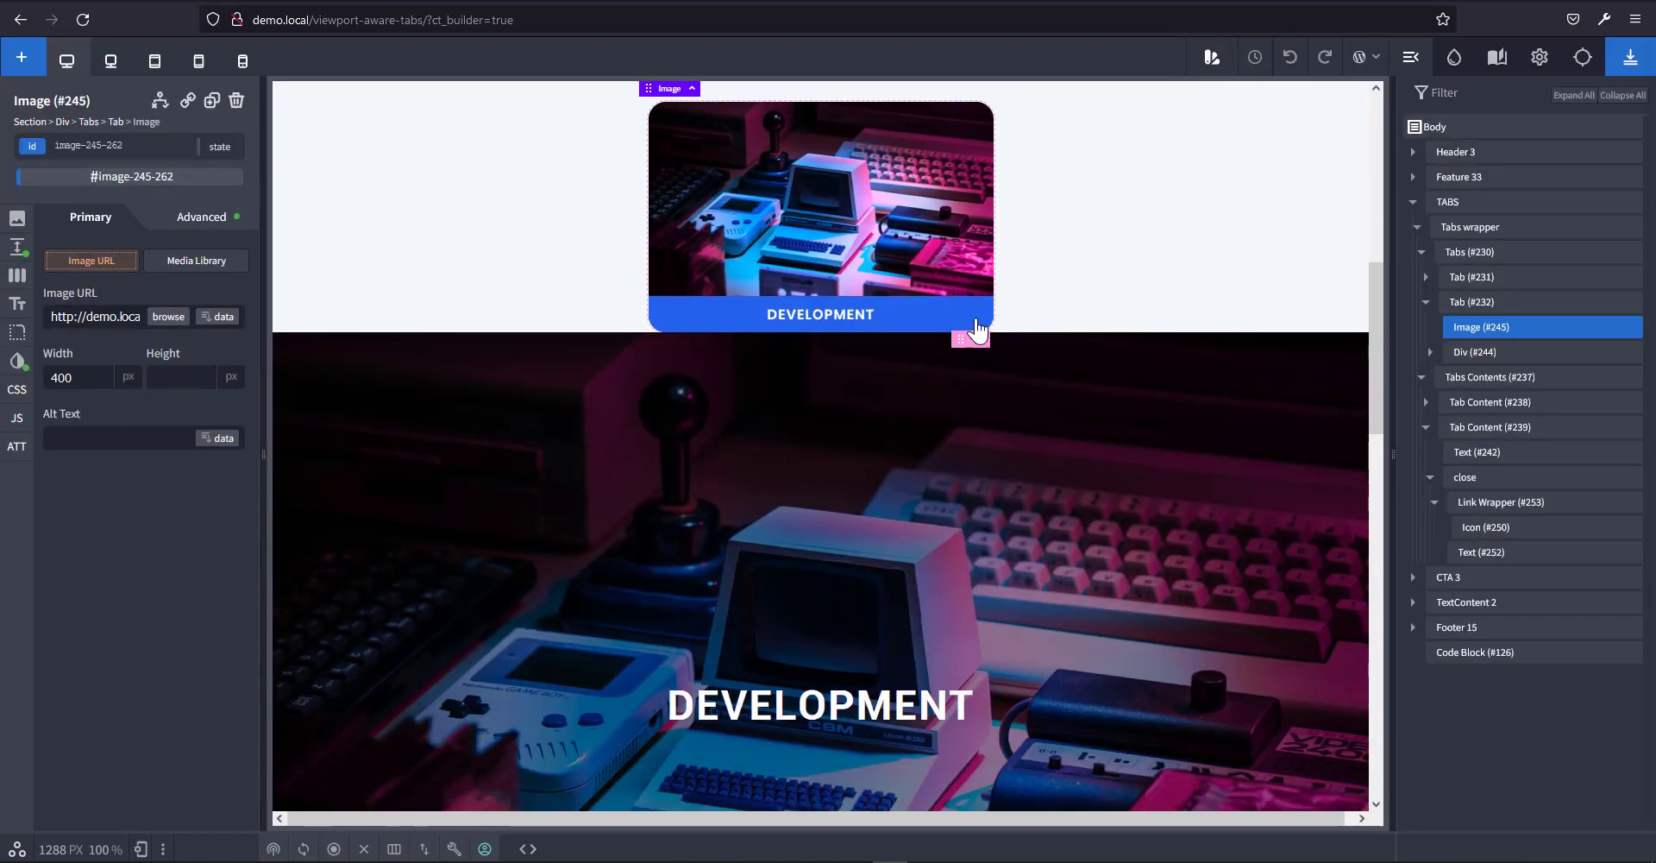
scroll(1064, 475, "up", 2)
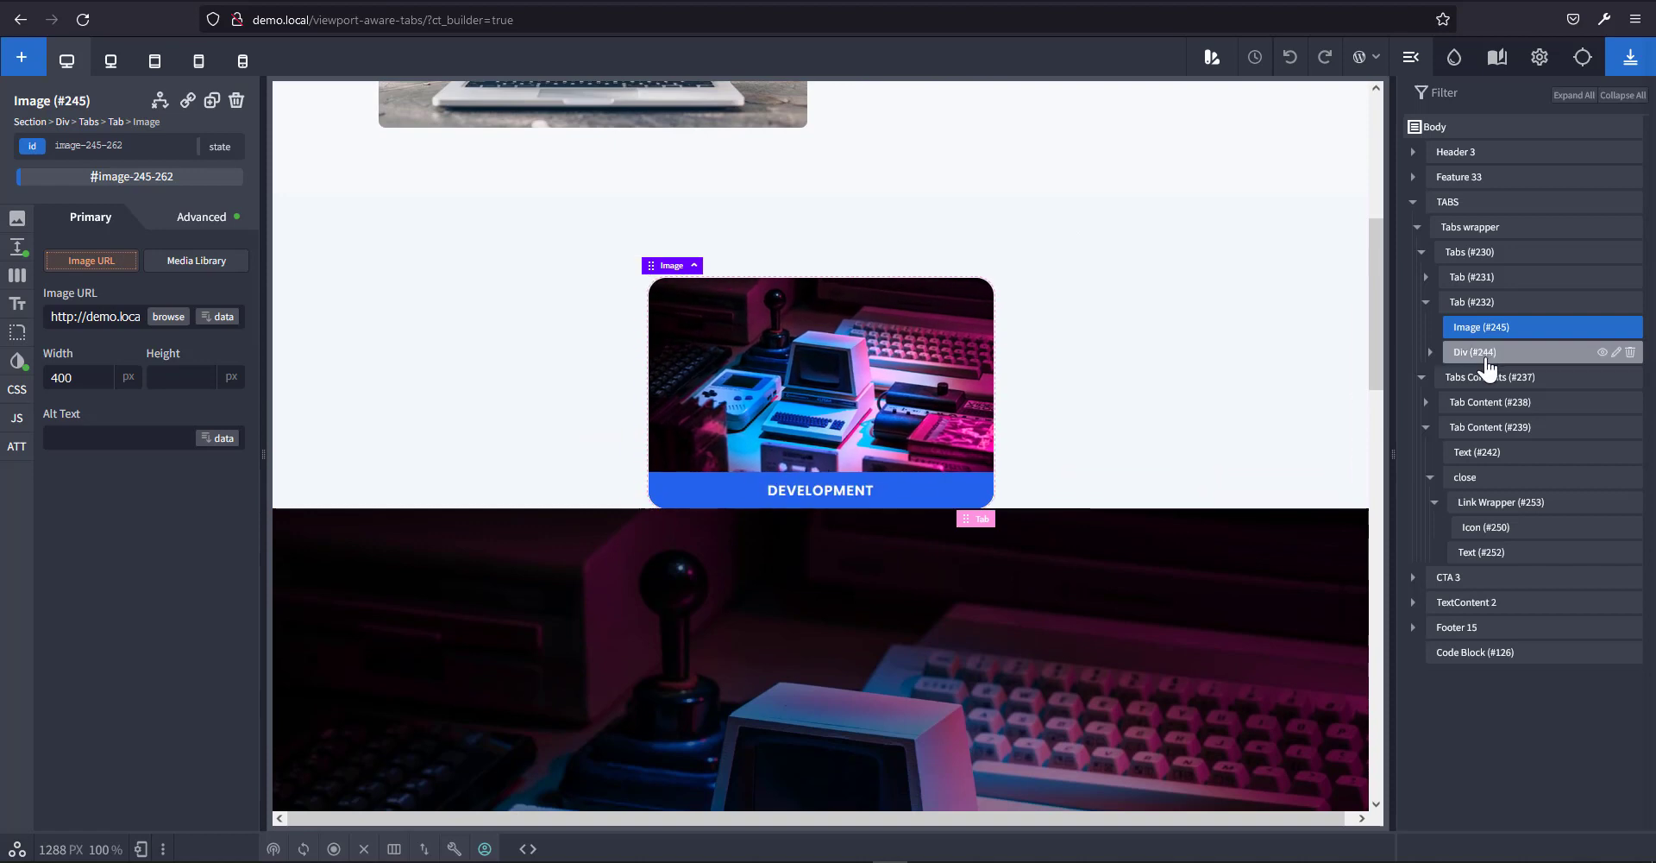
Wrap the second tab's image in a link wrapper, dismissing the link dialog without assigning a URL.
left_click(188, 100)
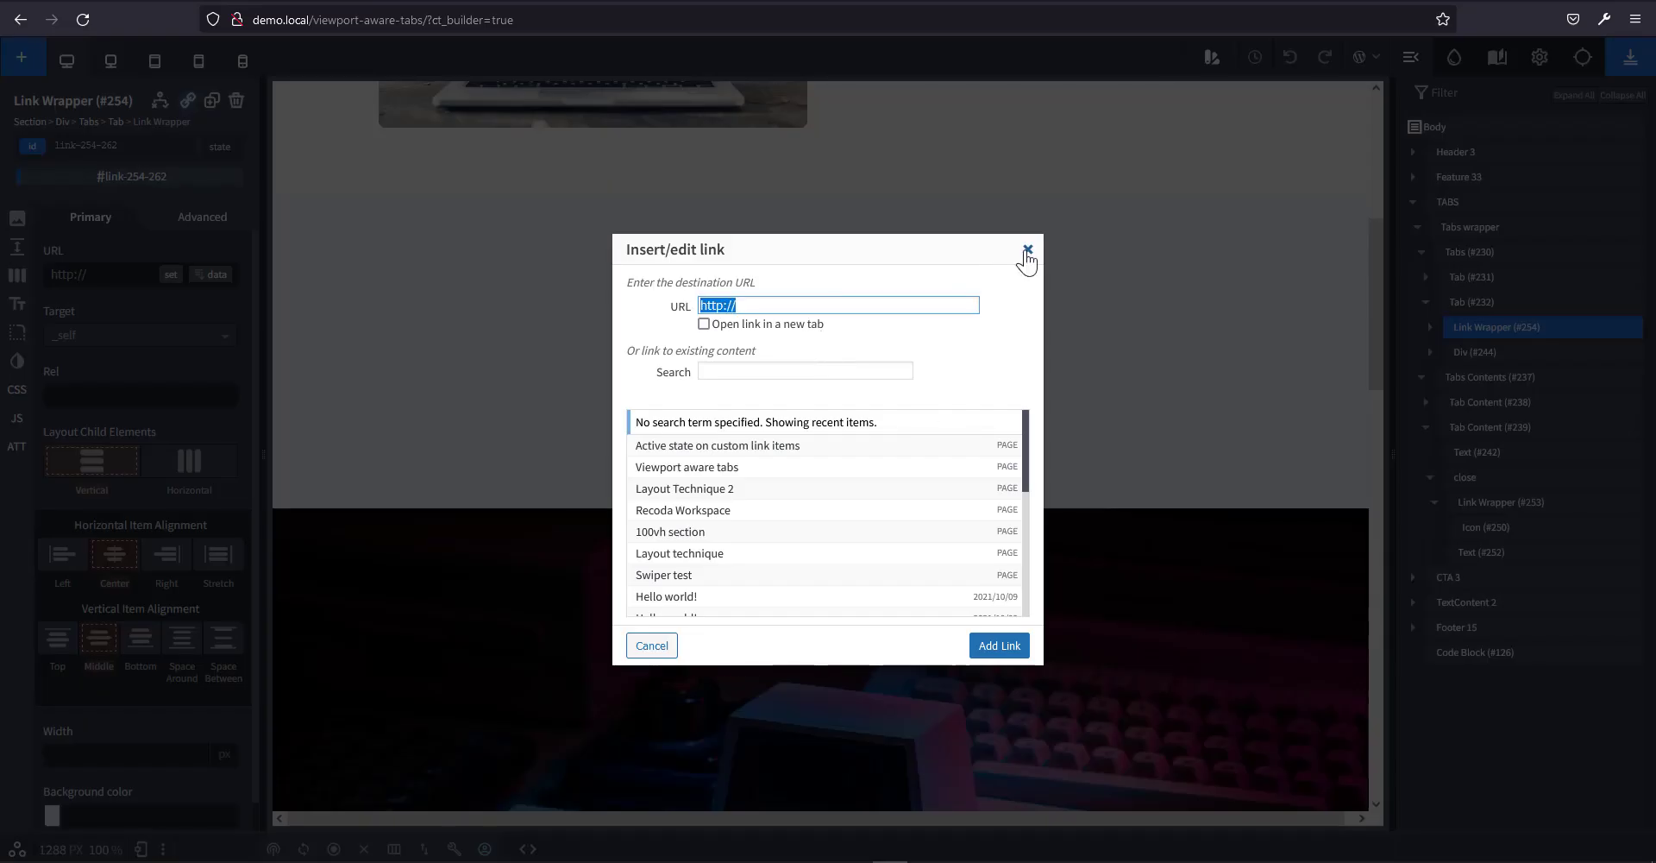
left_click(1027, 250)
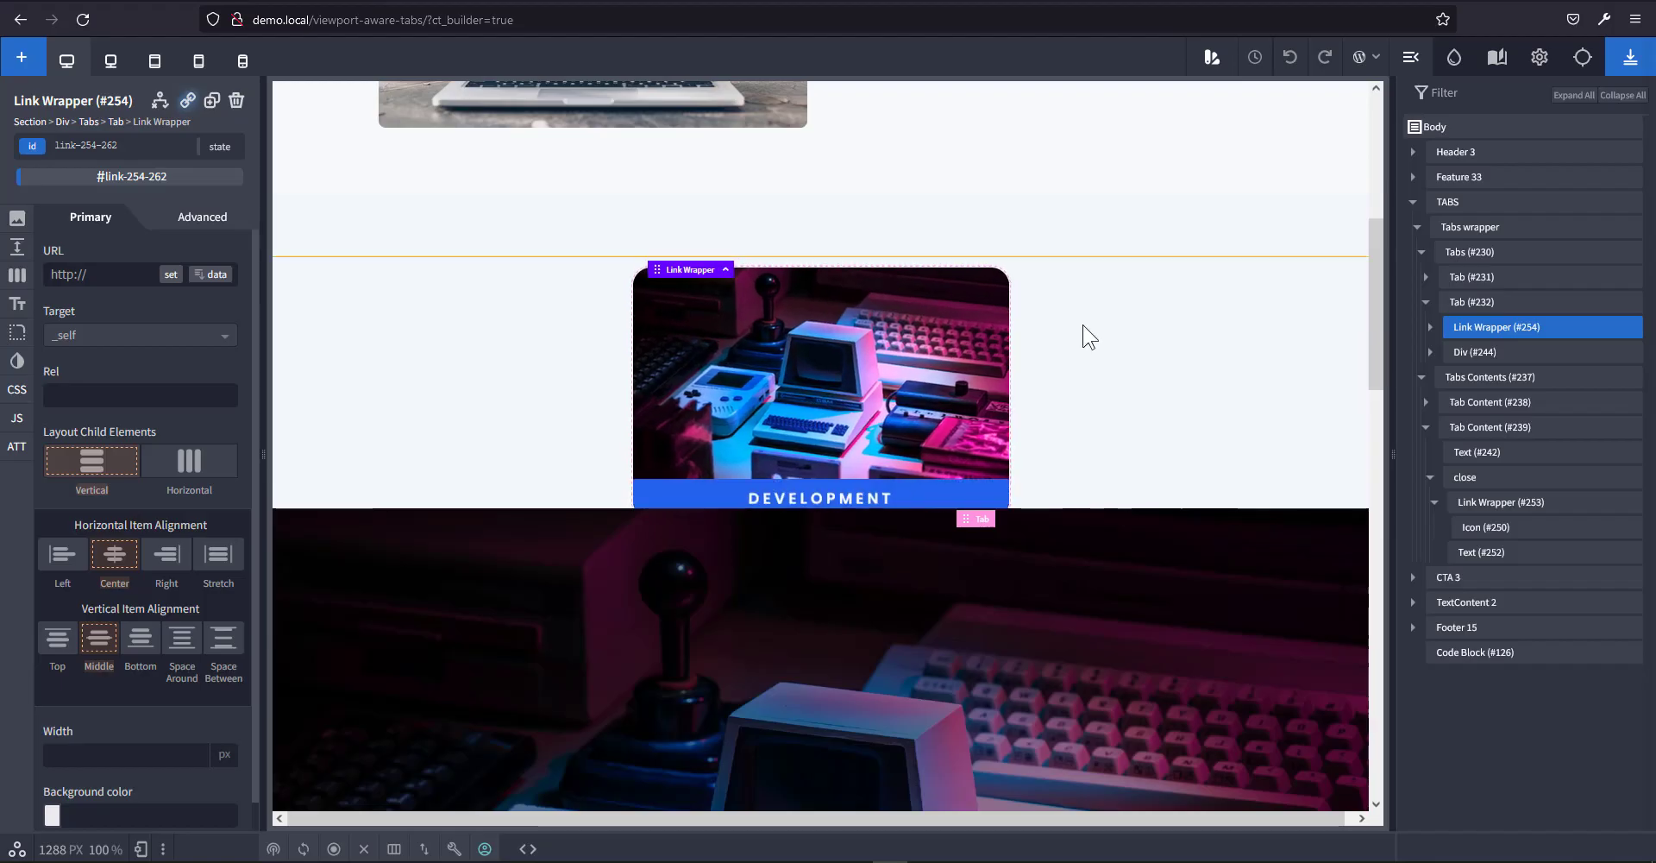
scroll(1084, 333, "down", 2)
scroll(892, 318, "up", 1)
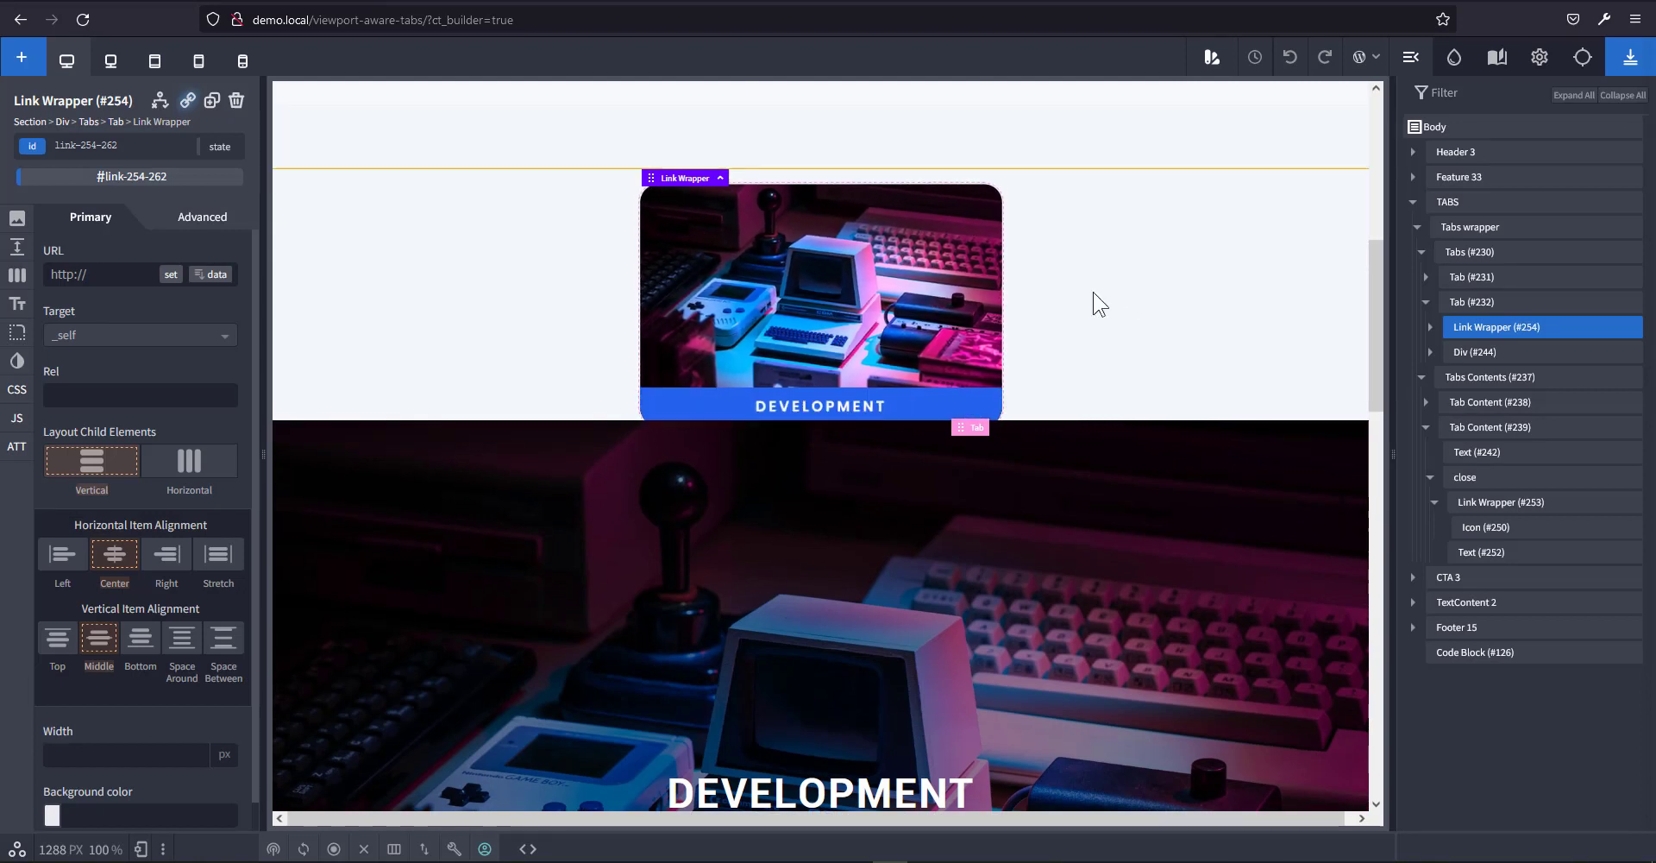
scroll(1042, 332, "down", 1)
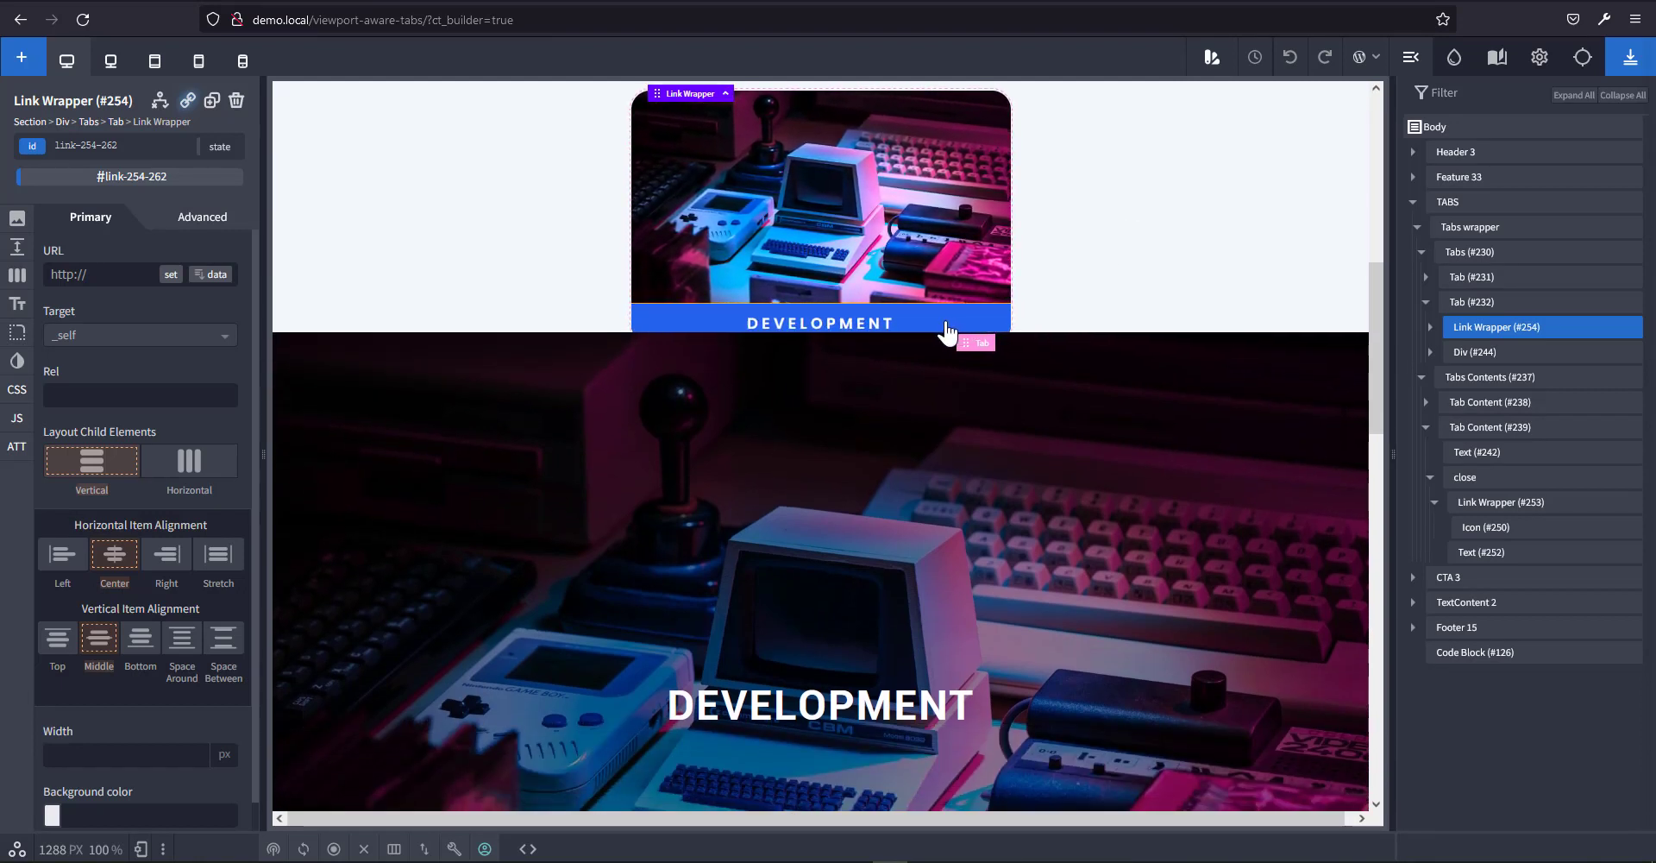
Undo the link wrapper around the second tab's image.
scroll(978, 324, "down", 1)
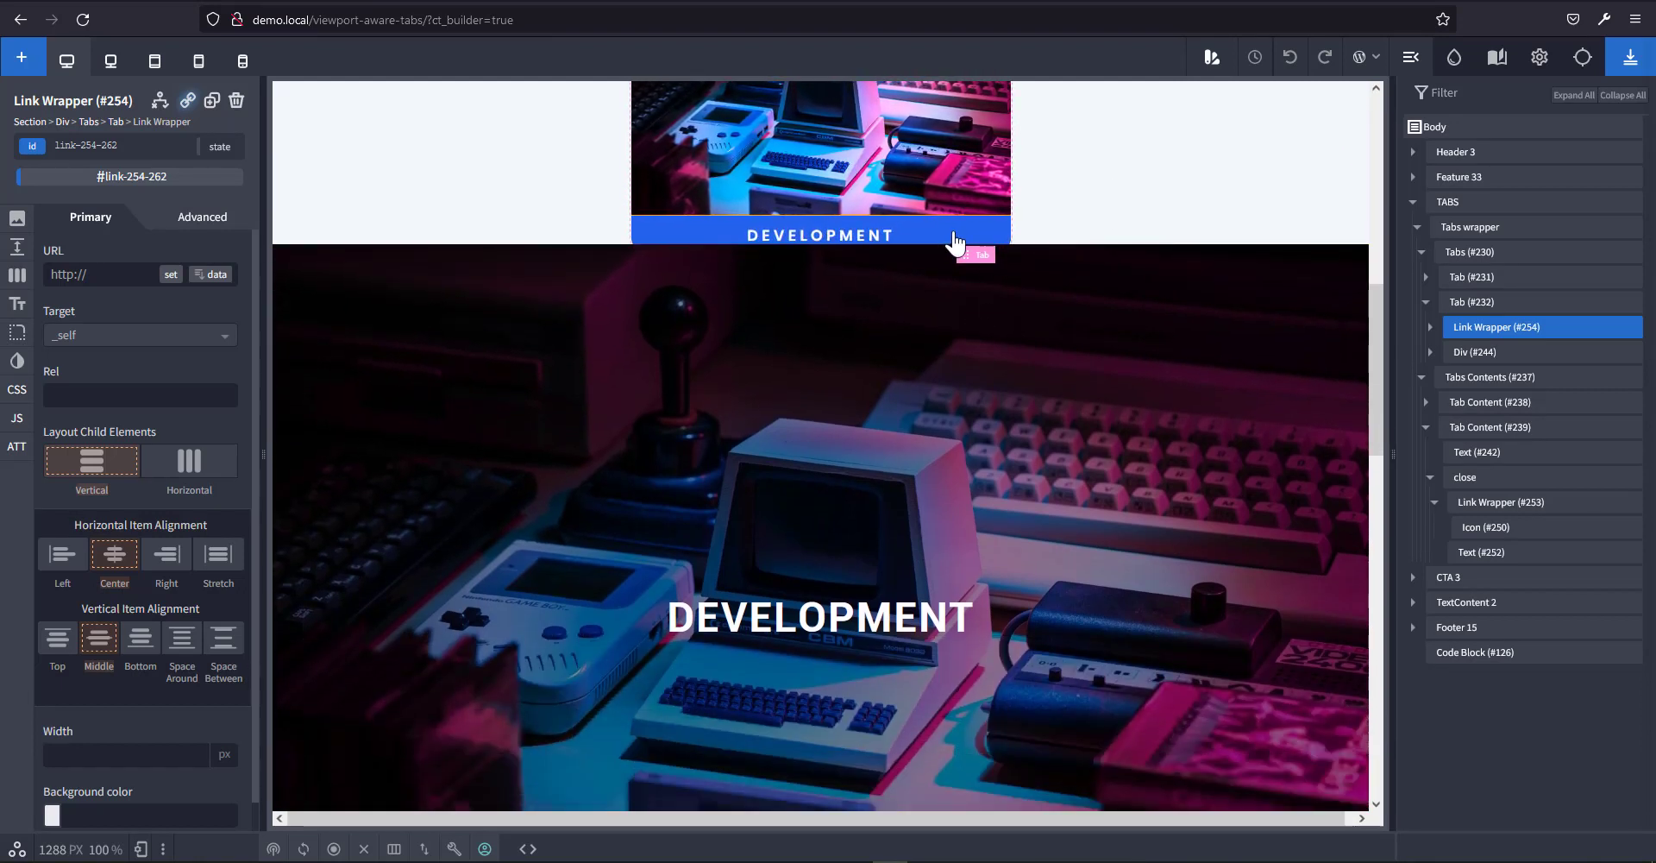
scroll(970, 256, "up", 3)
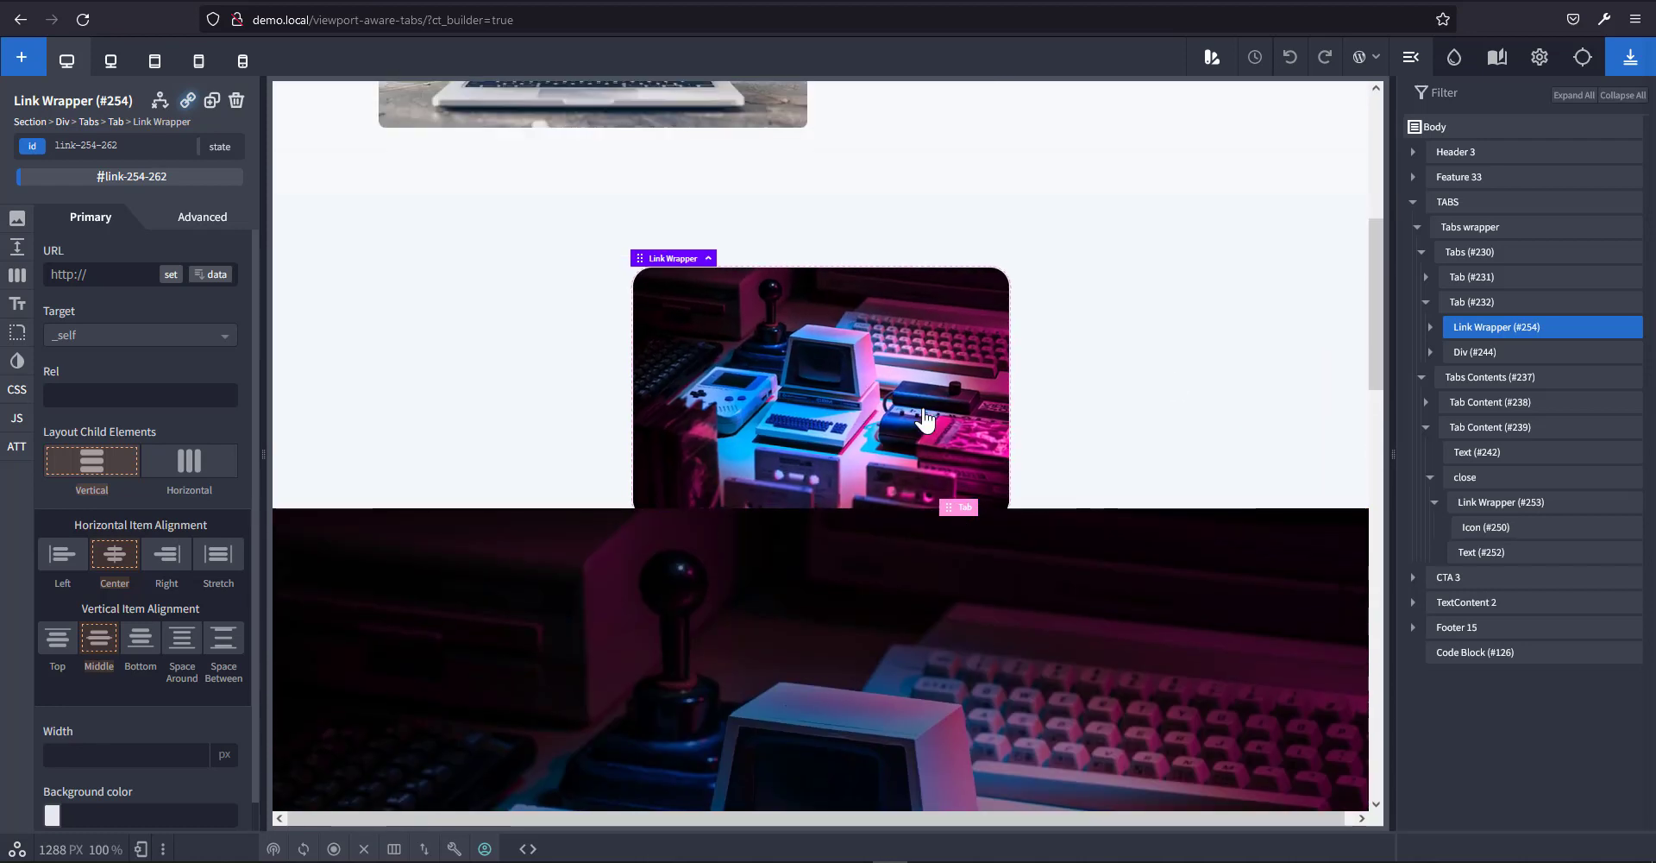
left_click(1291, 64)
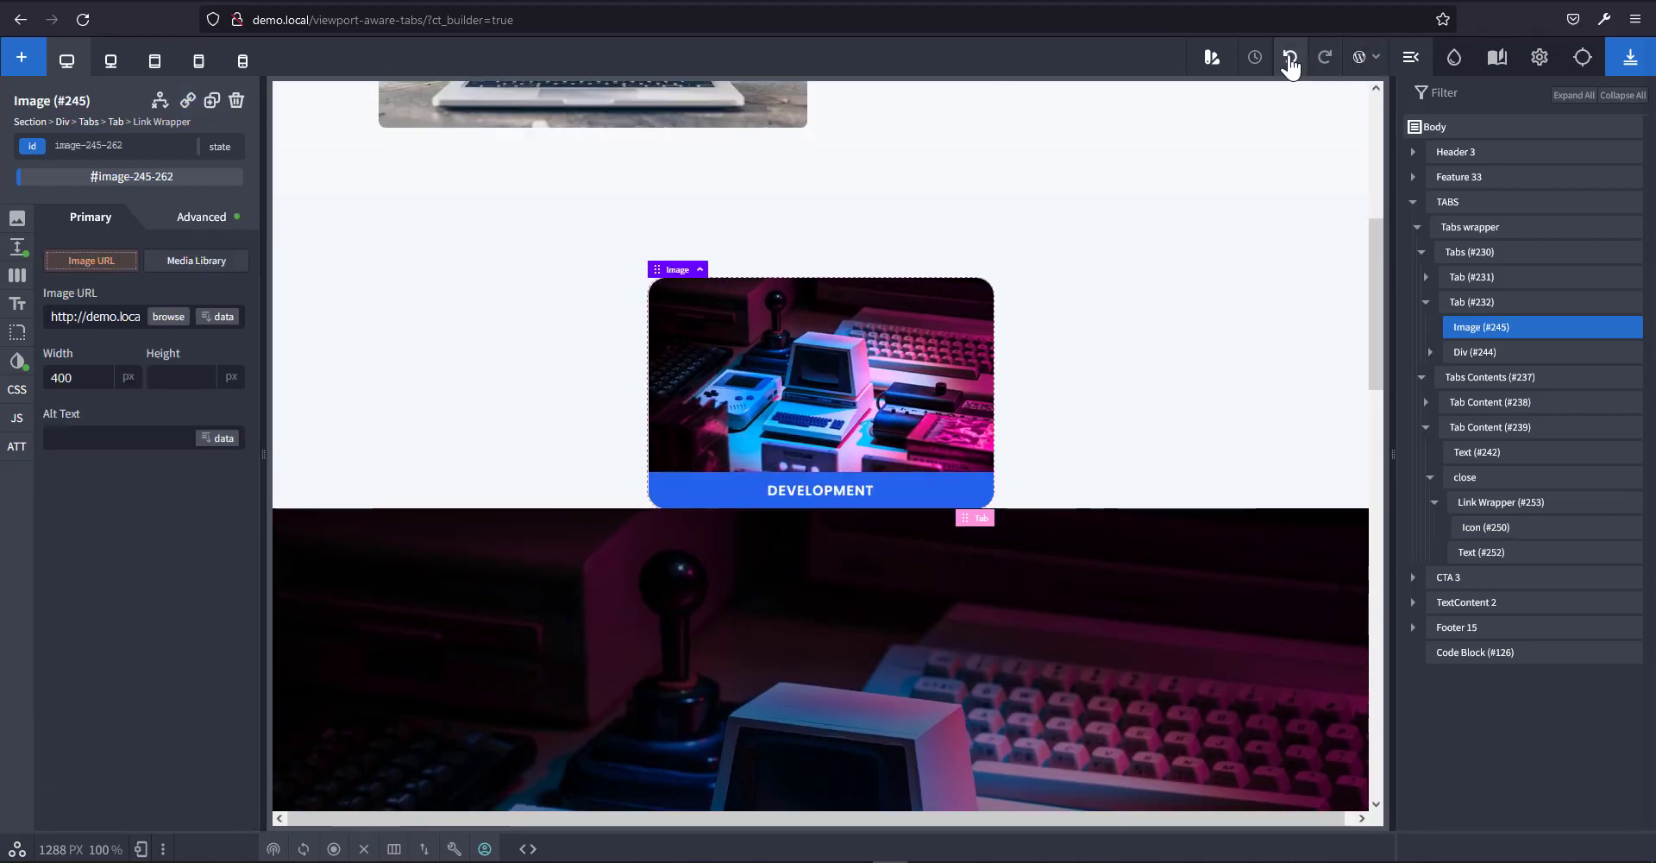
Wrap the entire second tab, including its image and title div, in a link wrapper.
left_click(1475, 305)
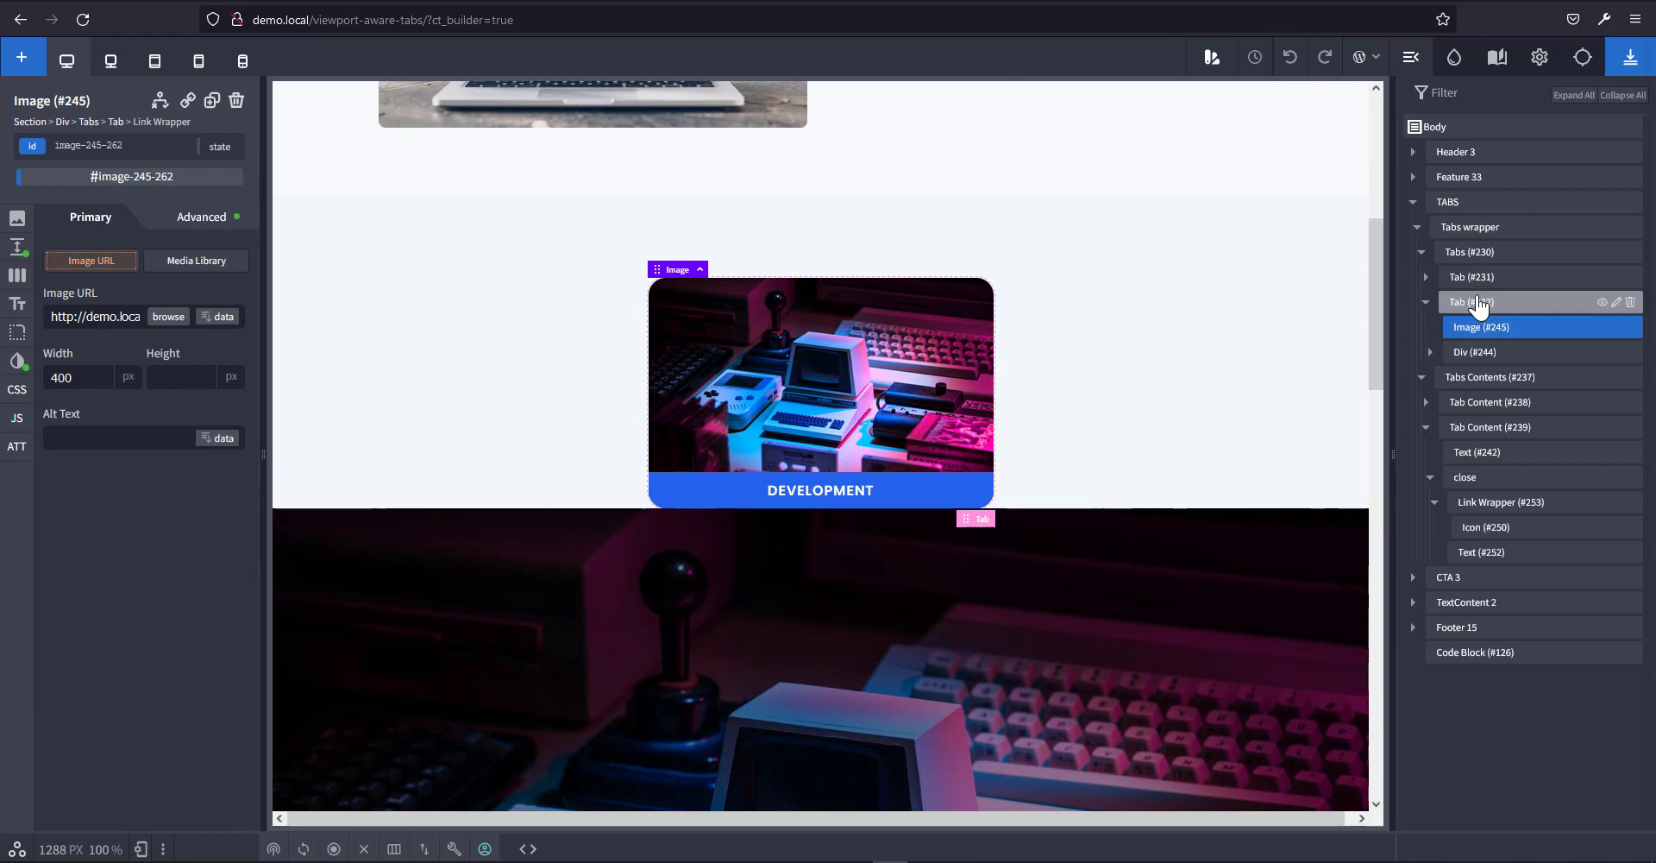
left_click(213, 106)
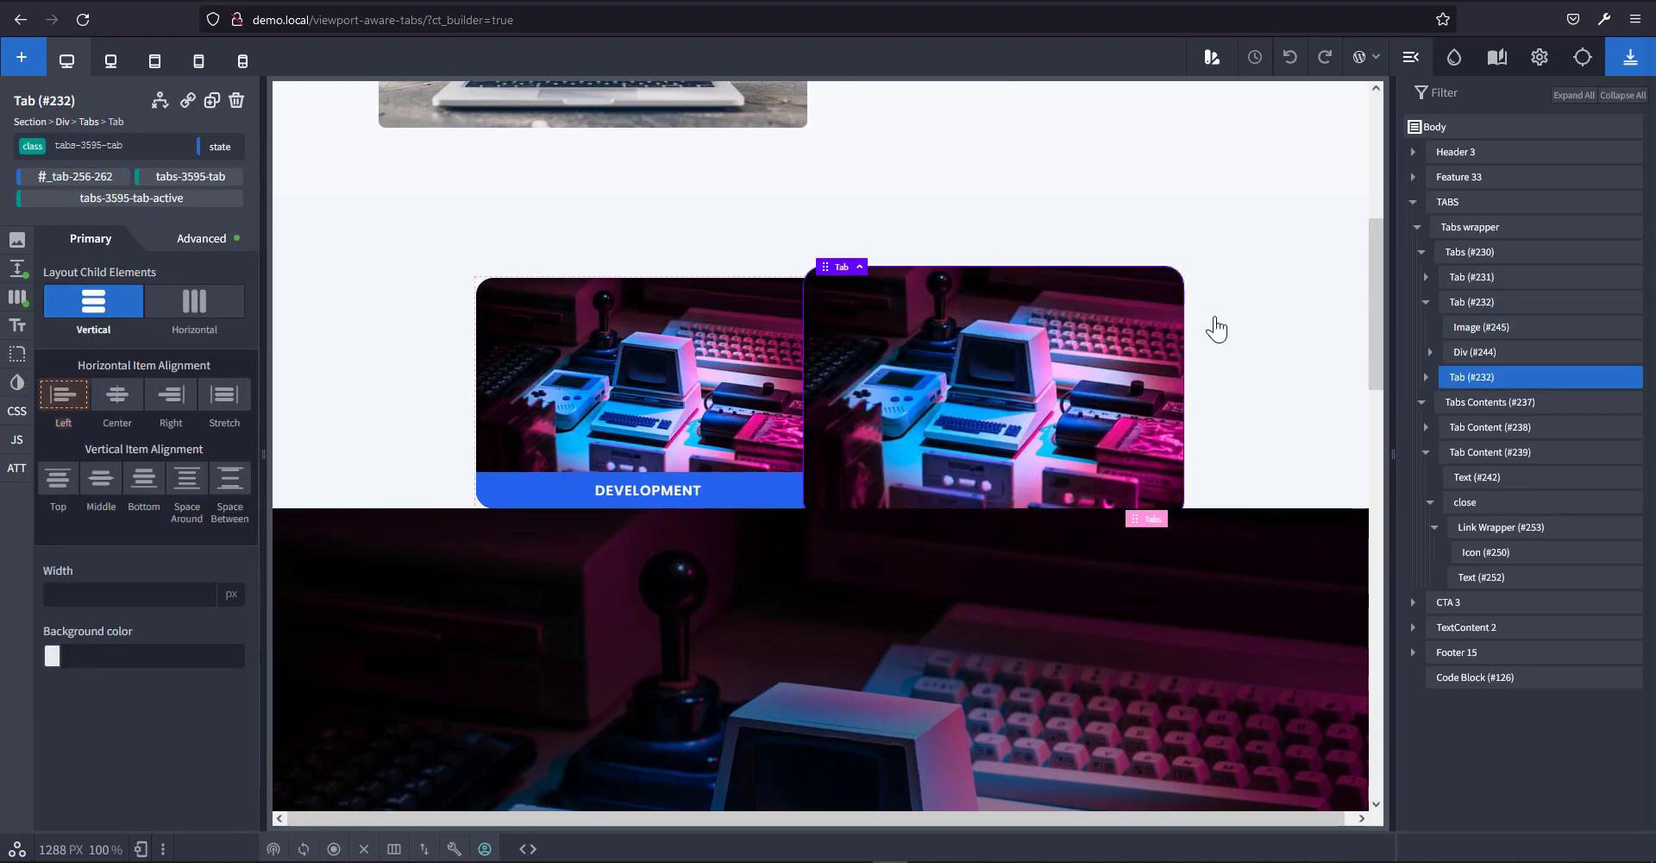
left_click(1300, 74)
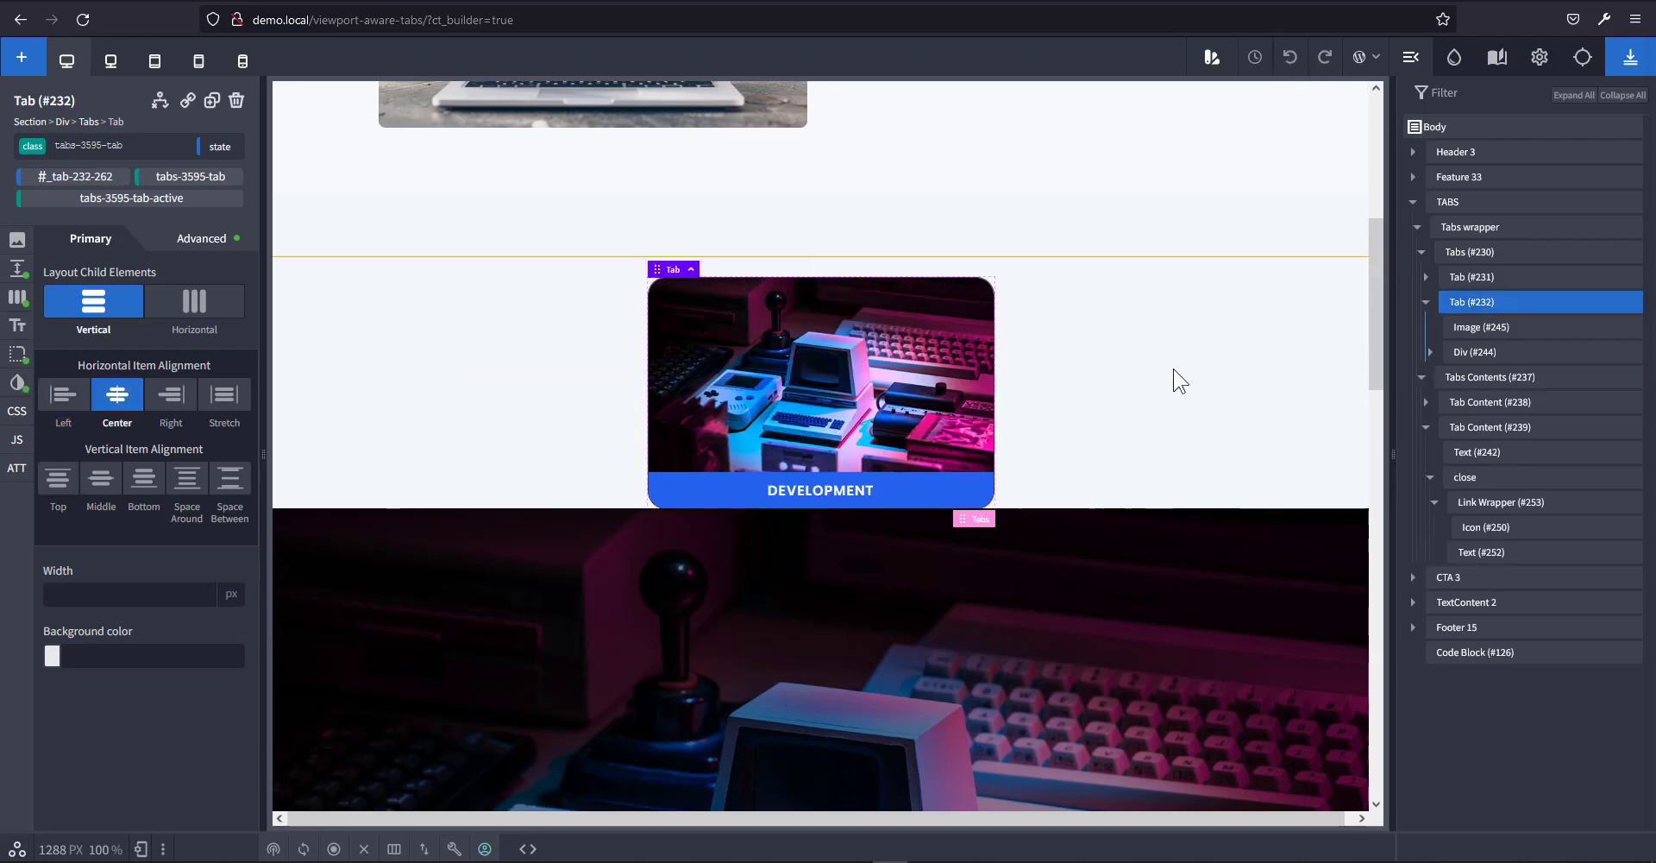
left_click(188, 102)
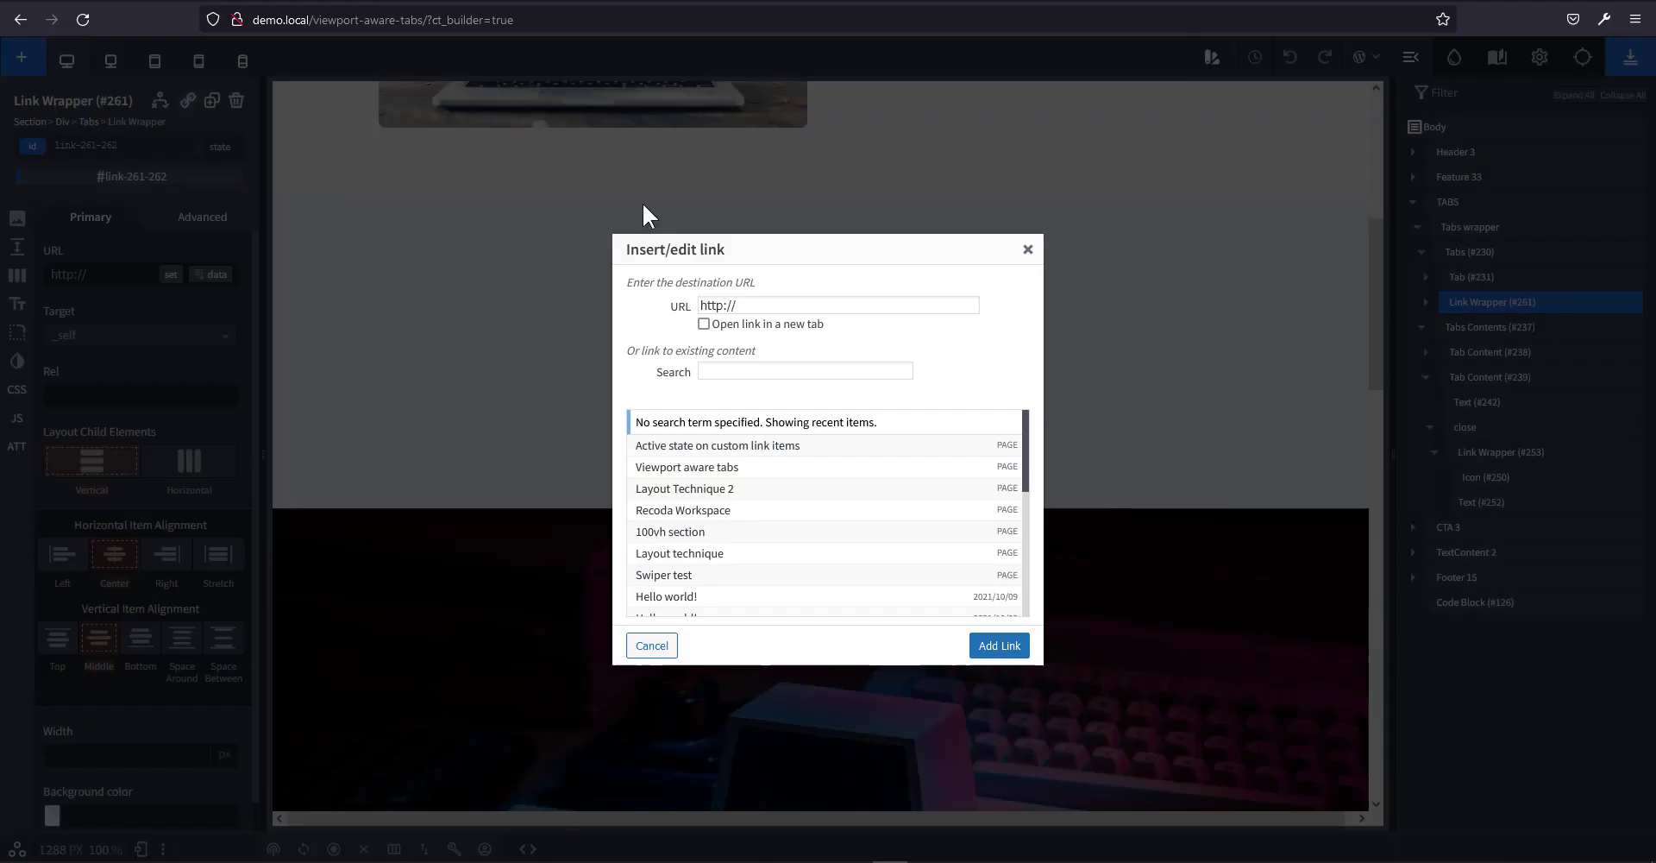
Close the Insert/edit link dialog without adding a link.
left_click(1028, 250)
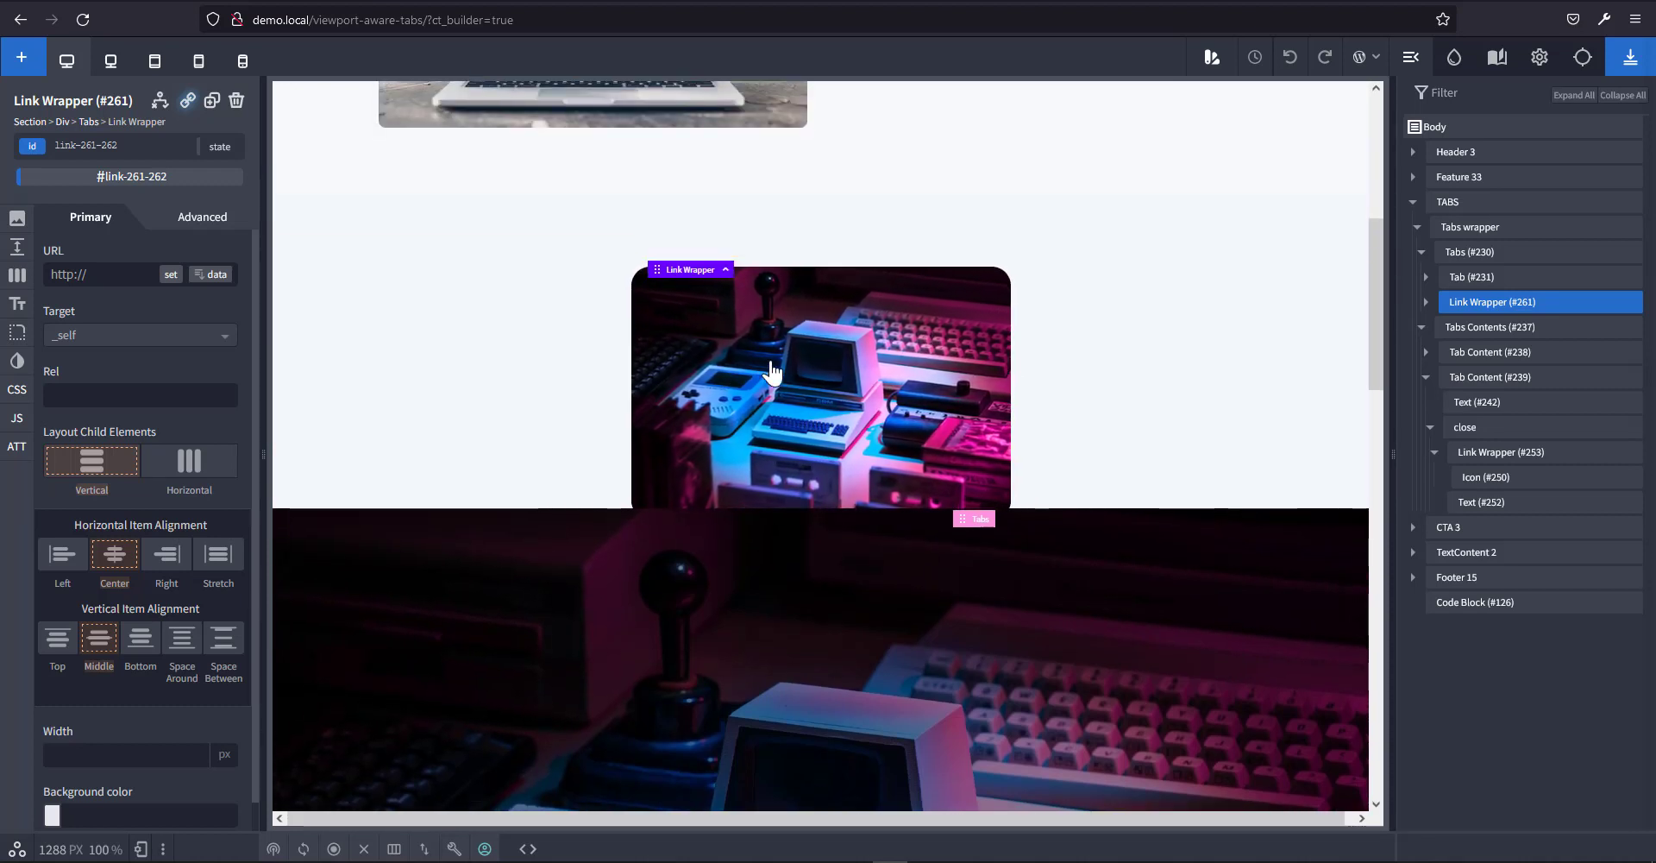
scroll(1175, 358, "up", 2)
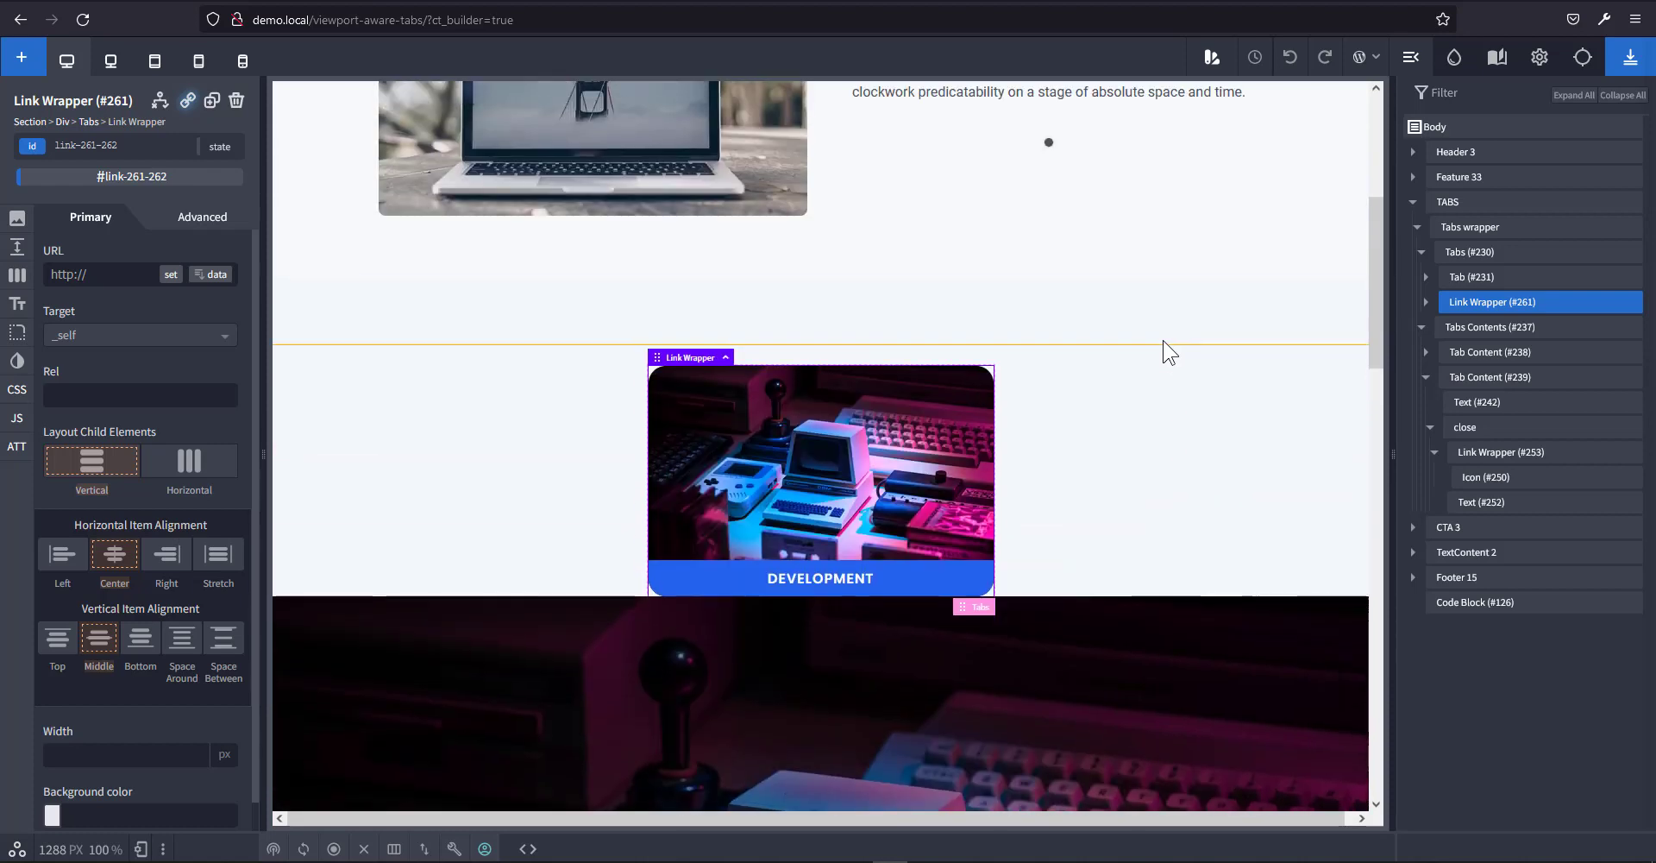
scroll(1128, 399, "down", 1)
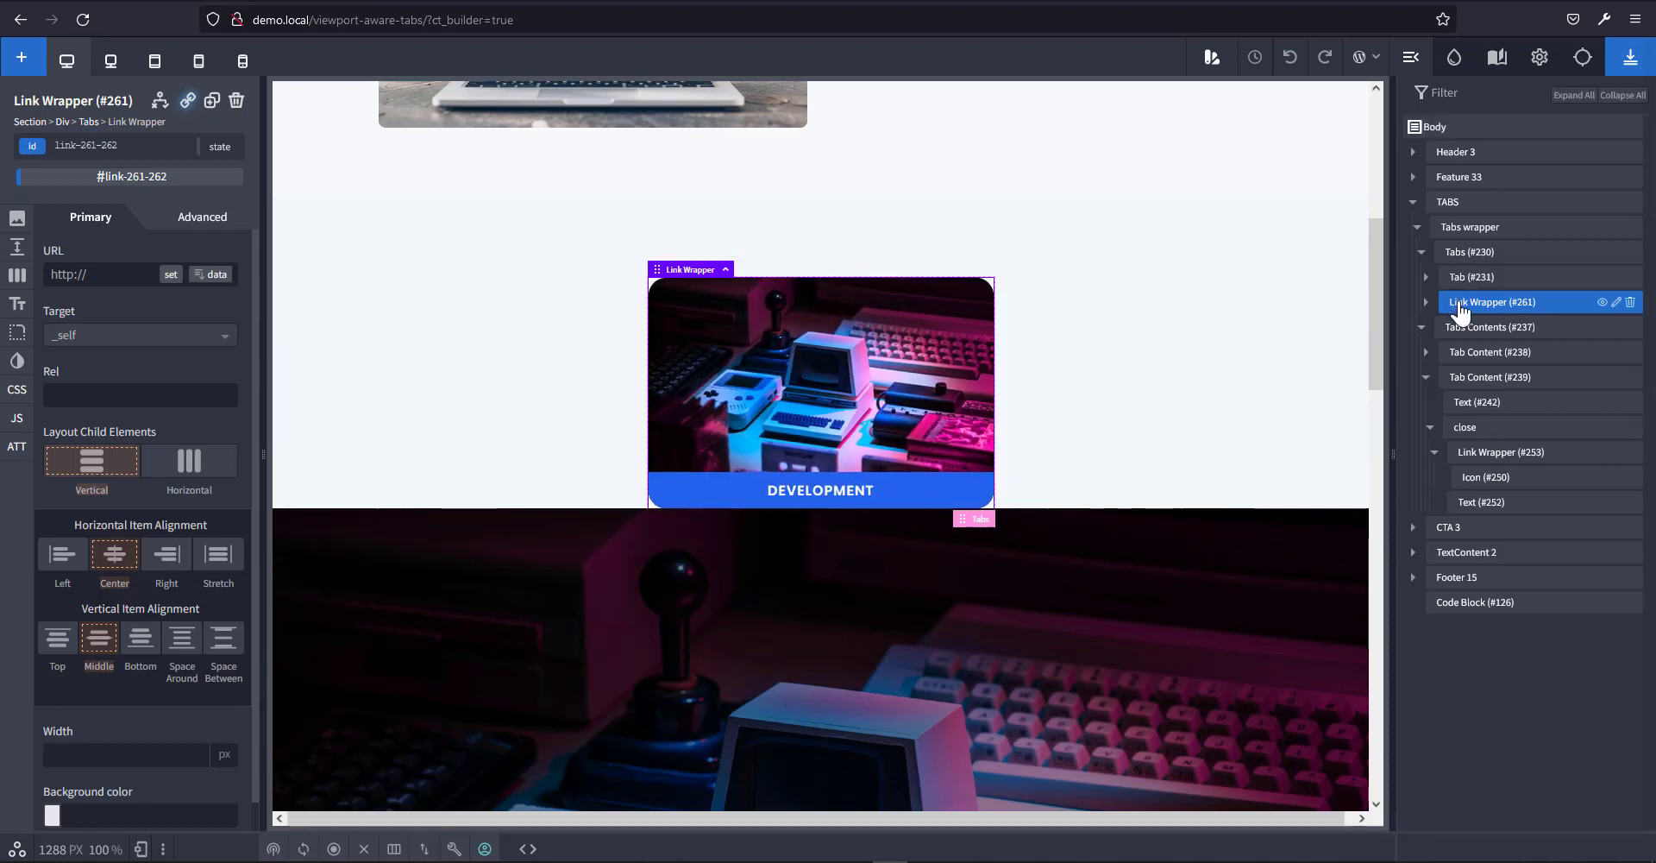
Set the ID of Tab Content (#239) to tab_contents and copy that ID.
left_click(1140, 573)
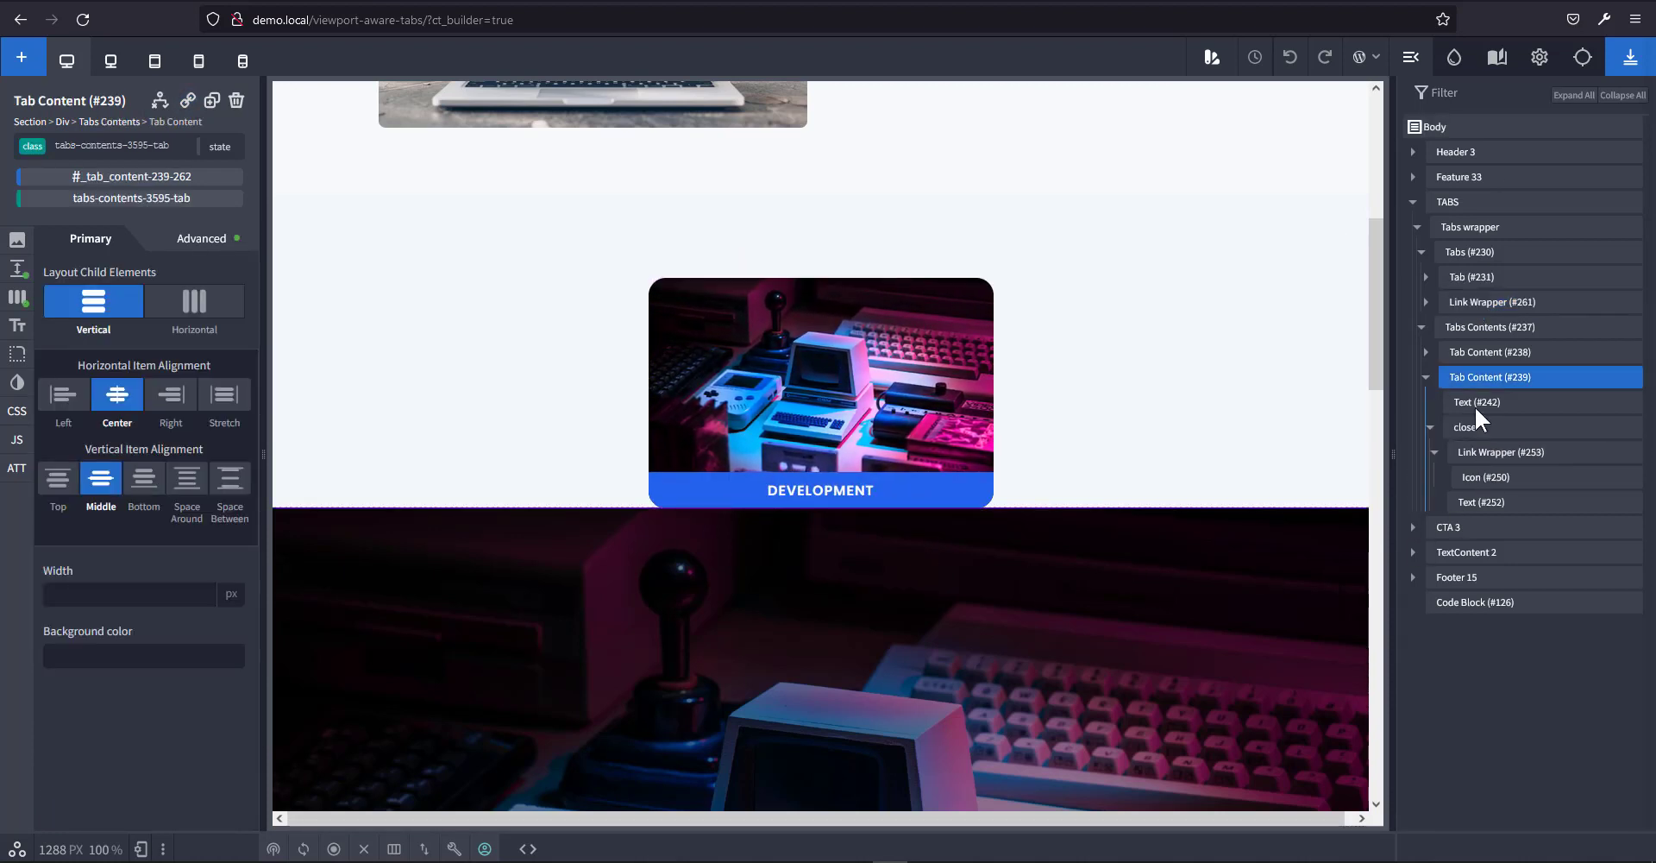
left_click(138, 176)
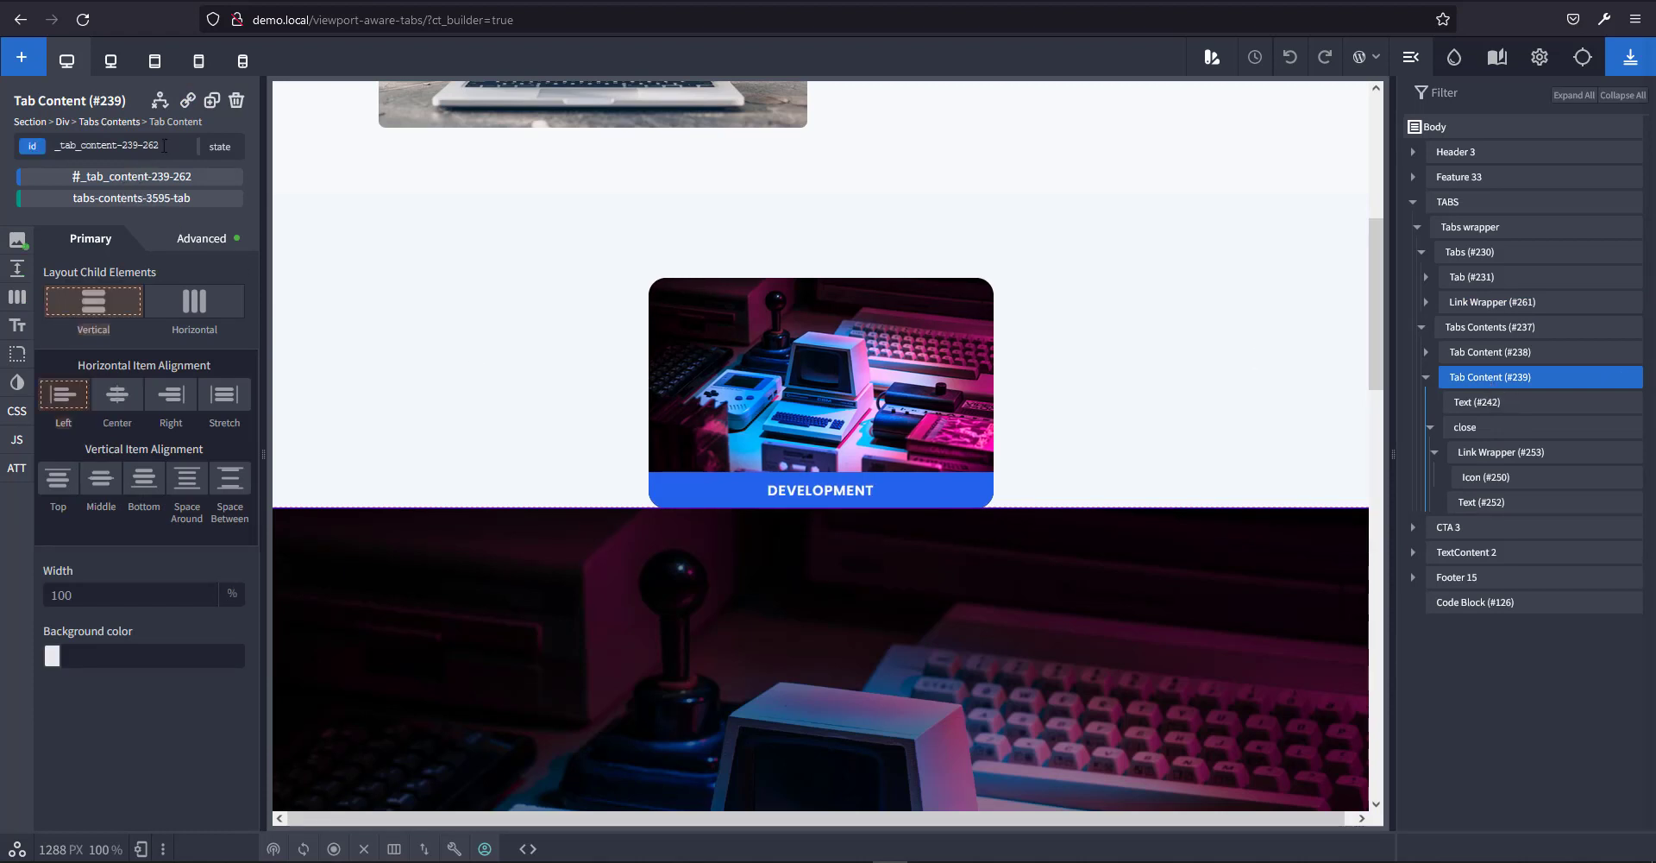
left_click(164, 145)
key("ctrl+a")
type("ta")
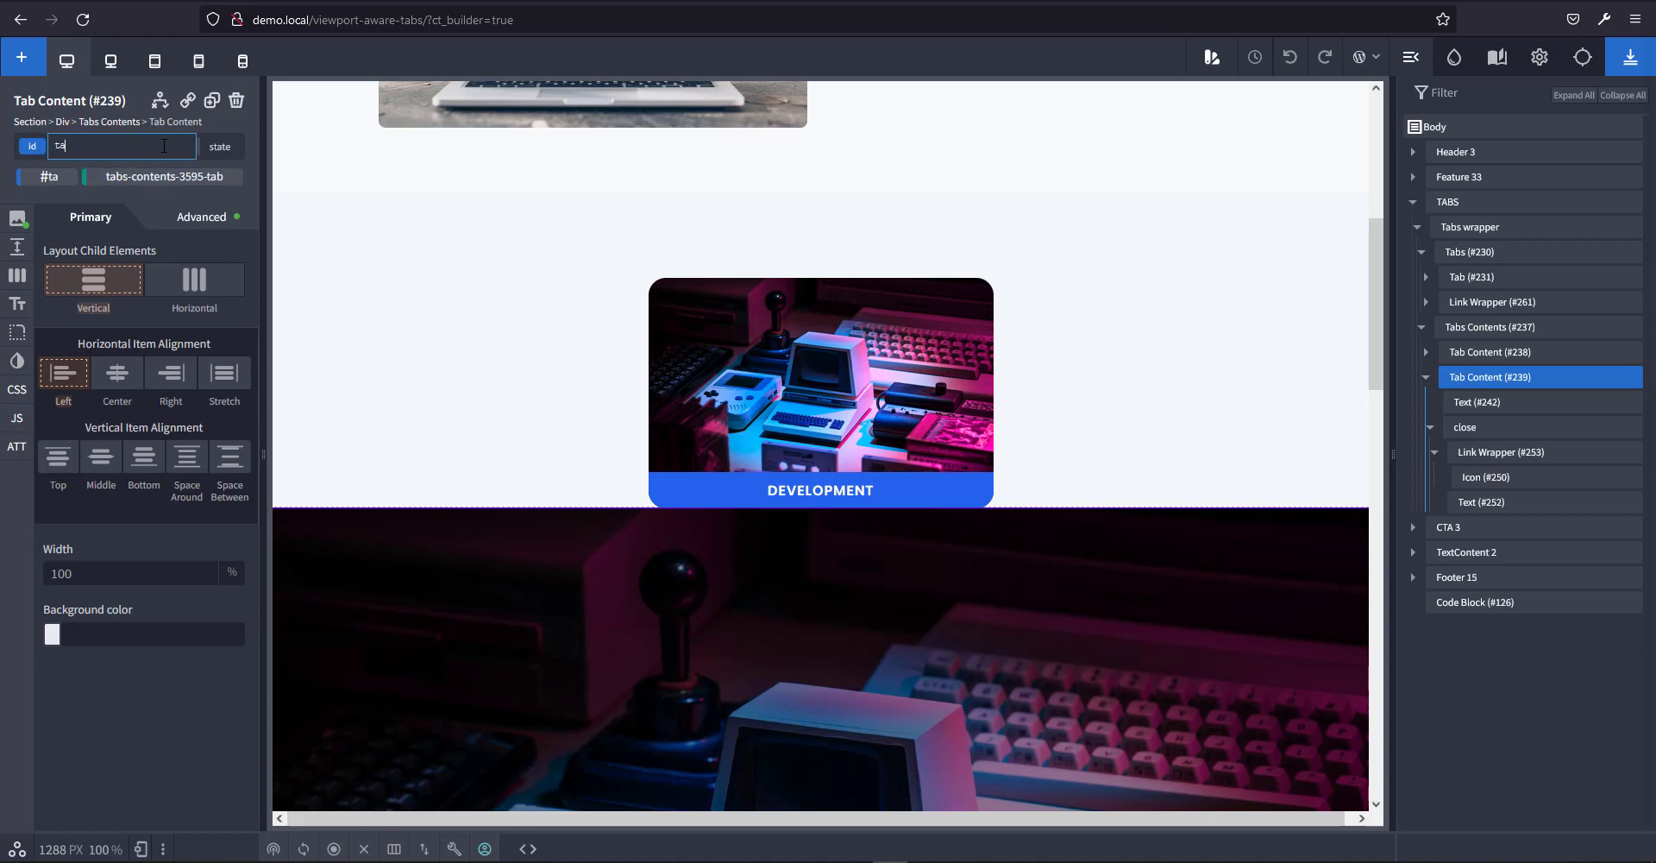
type("b_contes")
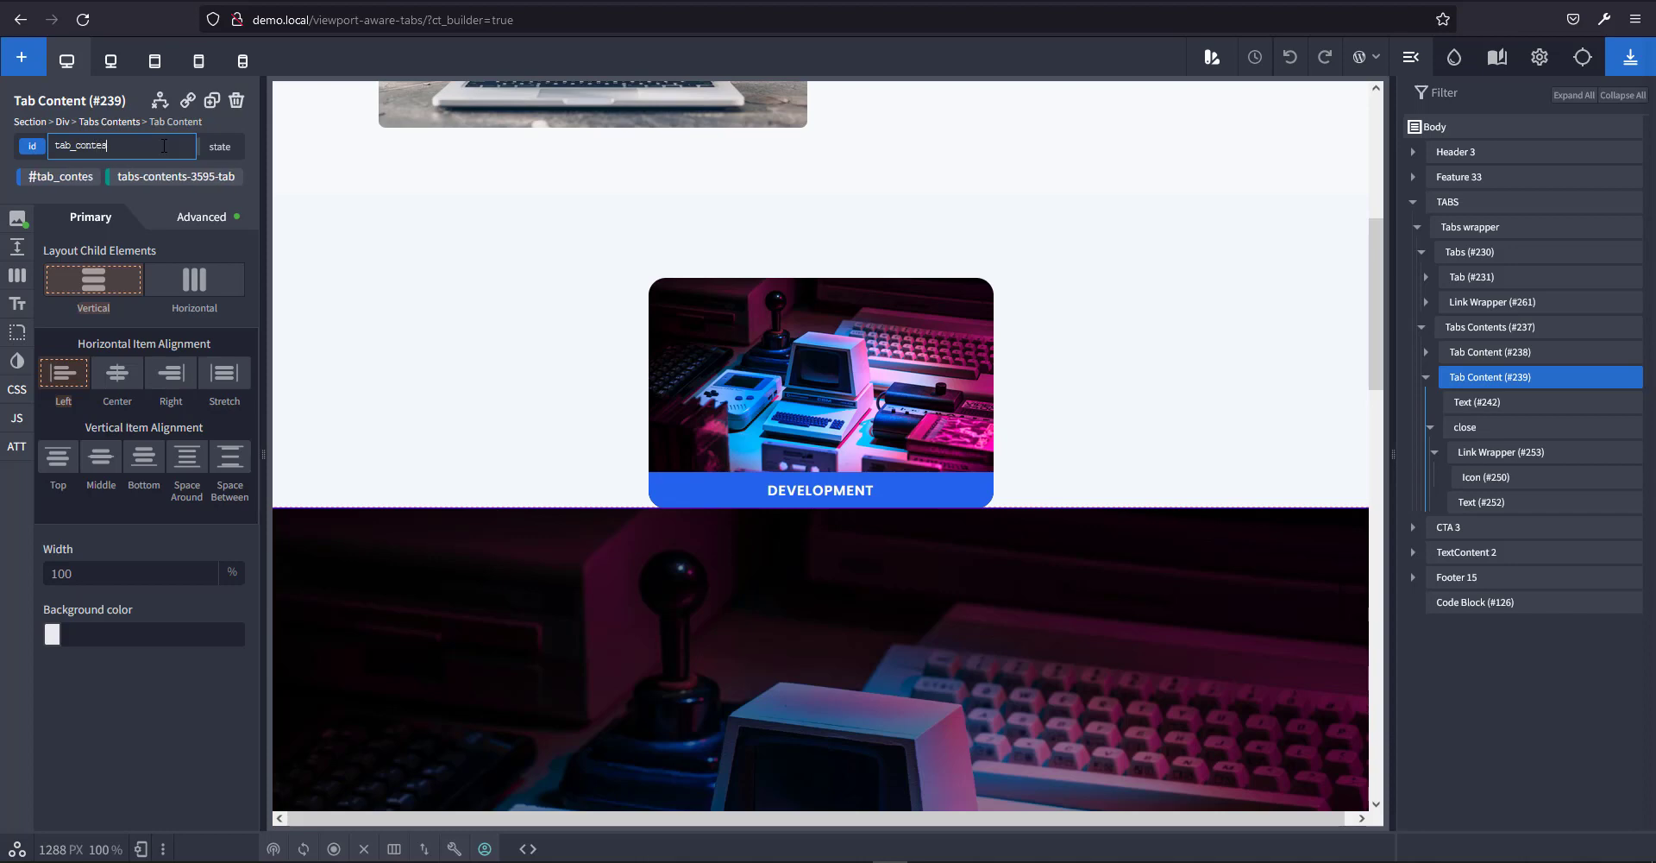
type("nt")
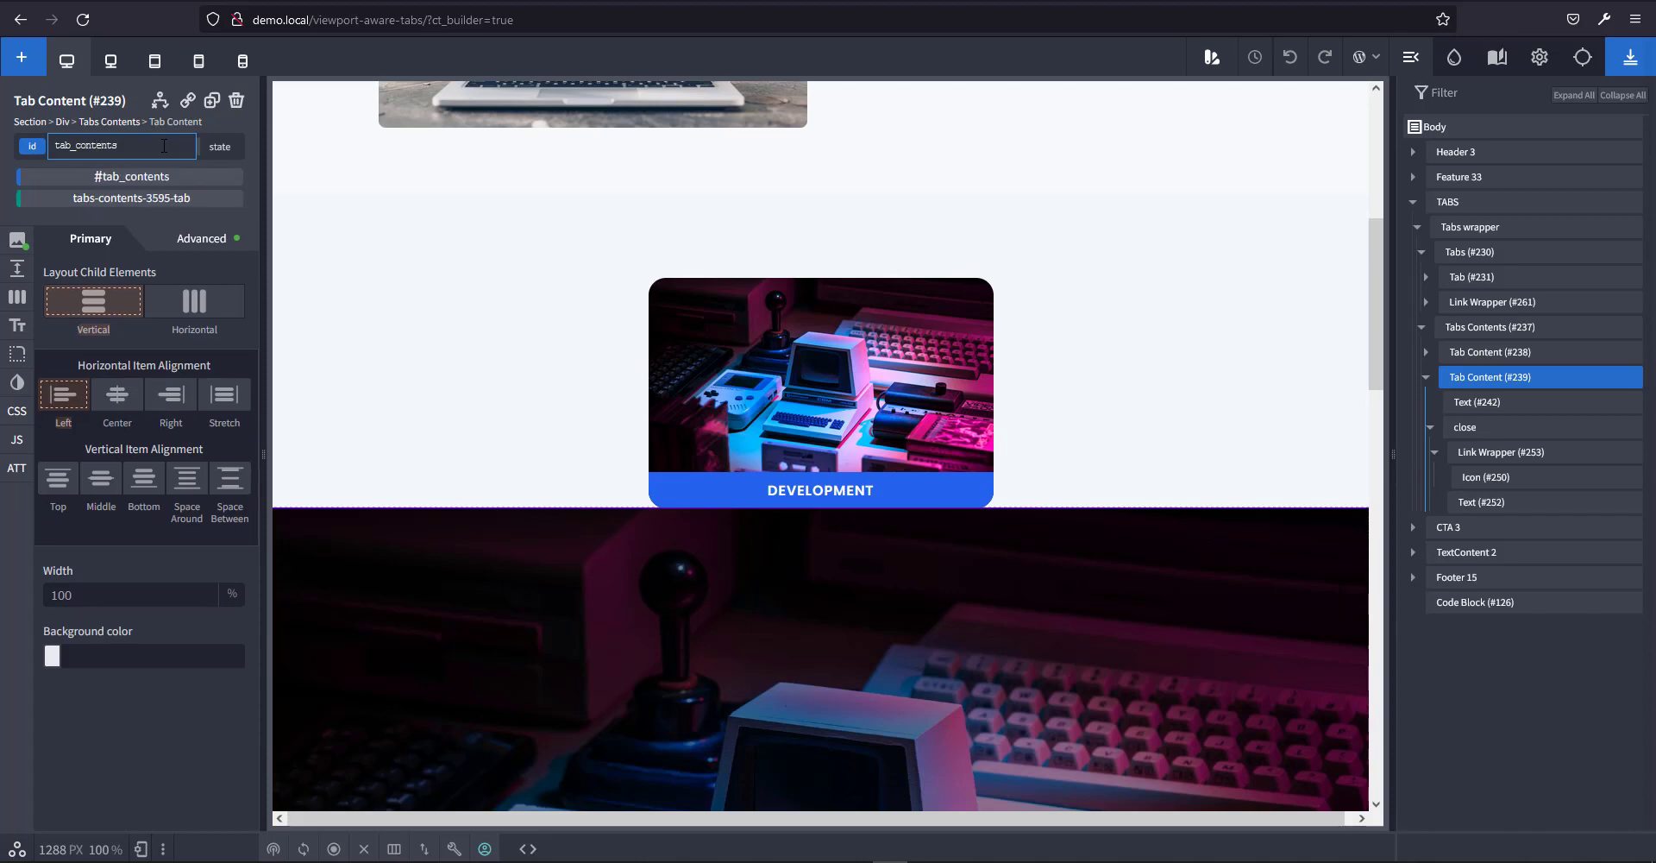
key("ctrl+a")
key("ctrl+c")
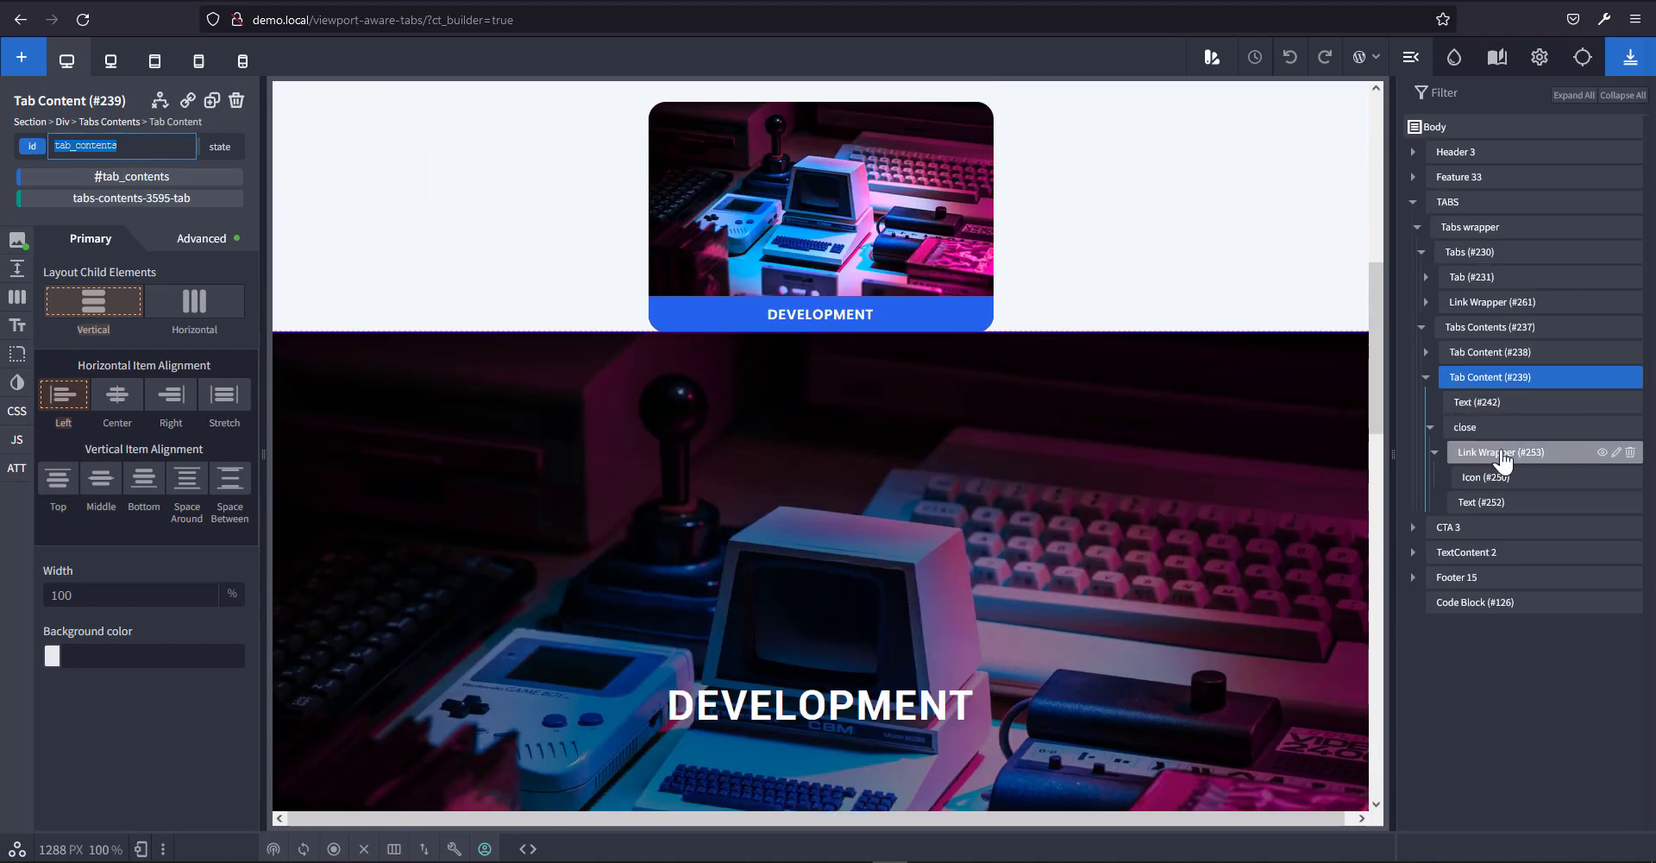
Set the URL of Link Wrapper (#261) around the Development tab to #tab_contents.
scroll(944, 402, "up", 1)
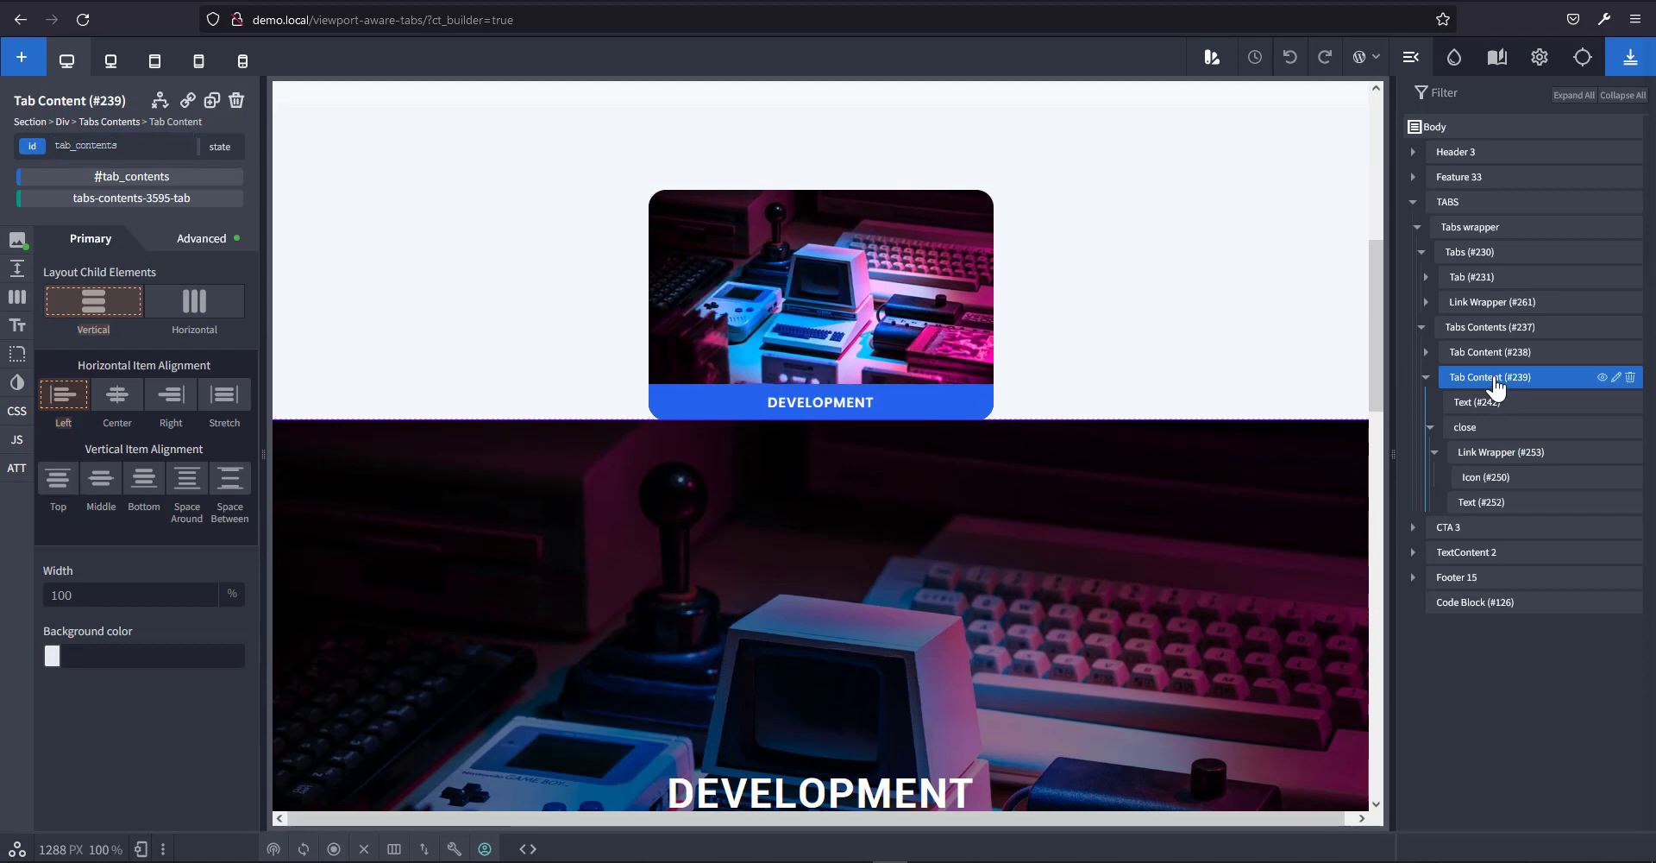
left_click(907, 321)
left_click(1506, 314)
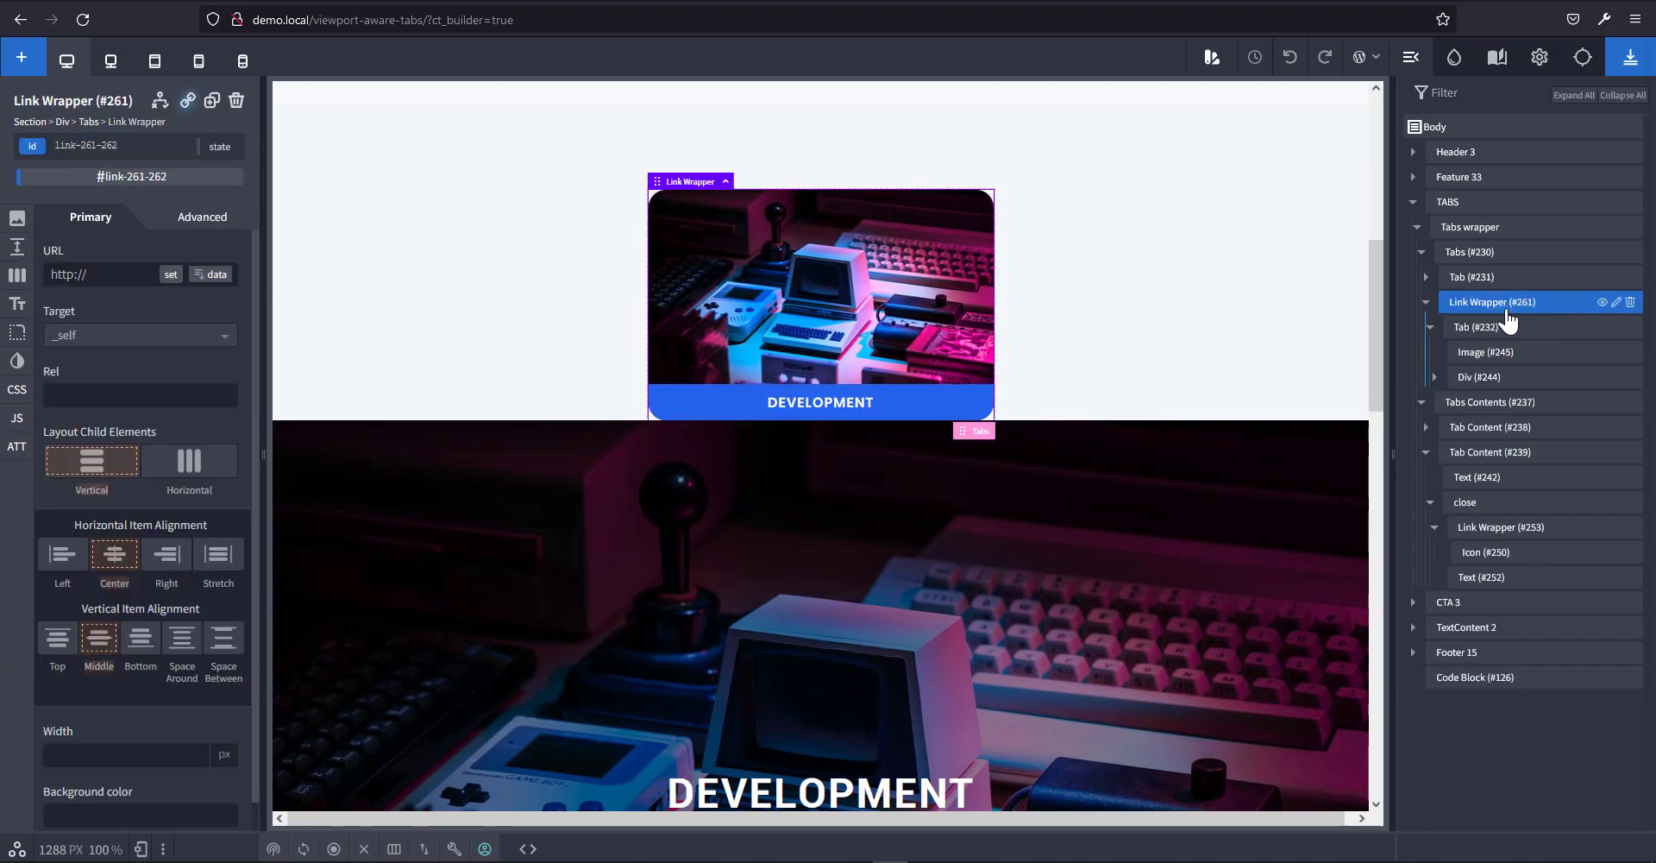
left_click(1430, 327)
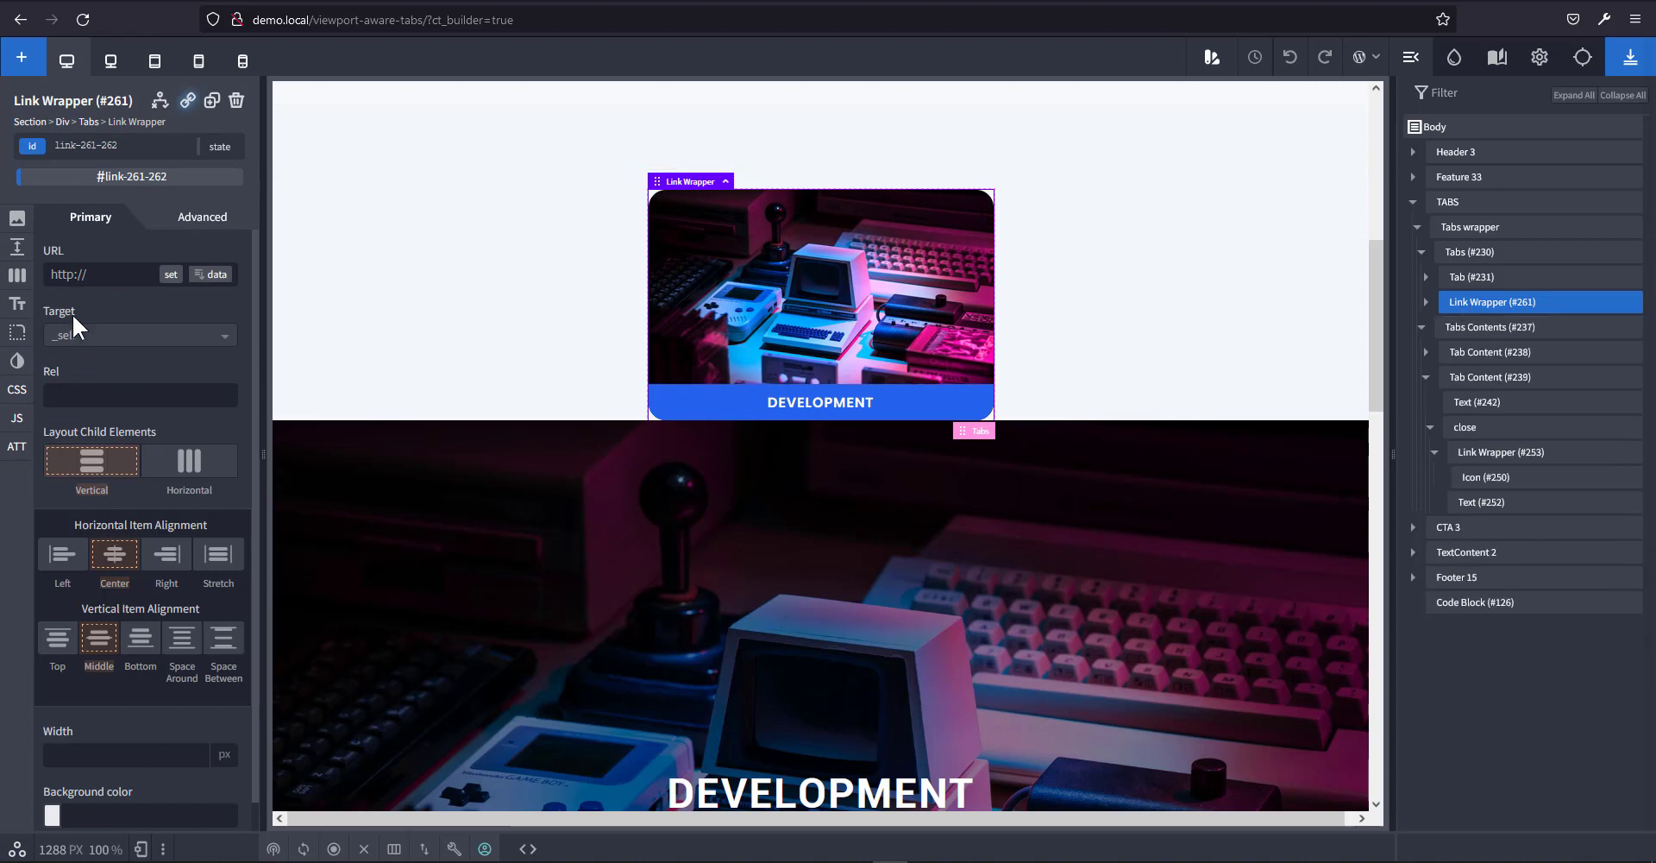
left_click(93, 275)
key("ctrl+v")
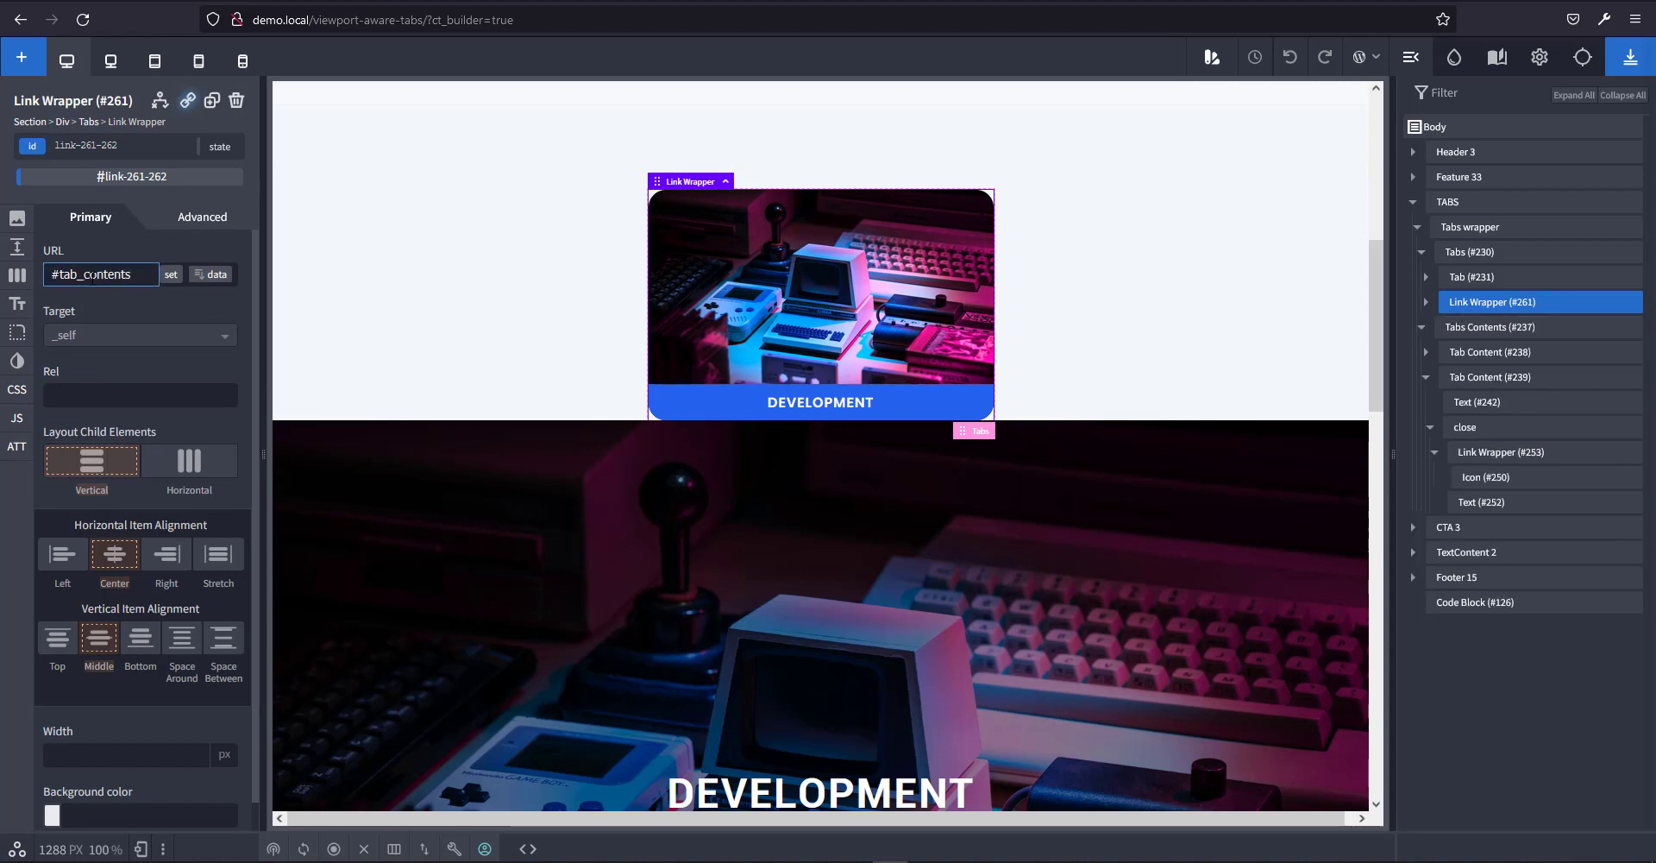
Save the page in the builder and reload its live front-end view.
left_click(837, 302)
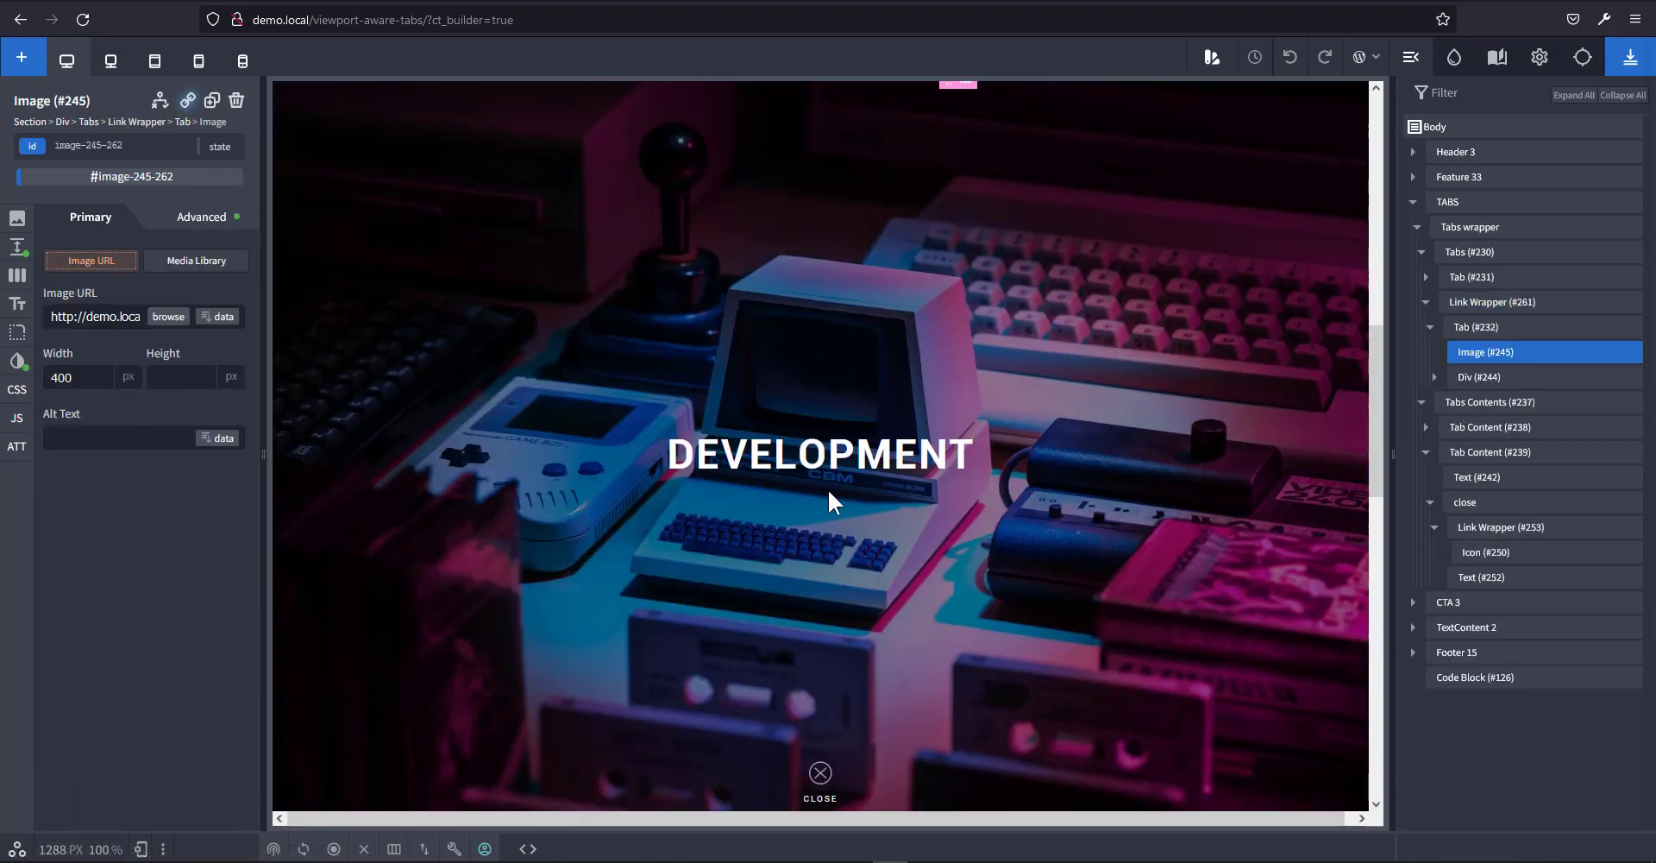
scroll(830, 484, "up", 4)
left_click(1630, 57)
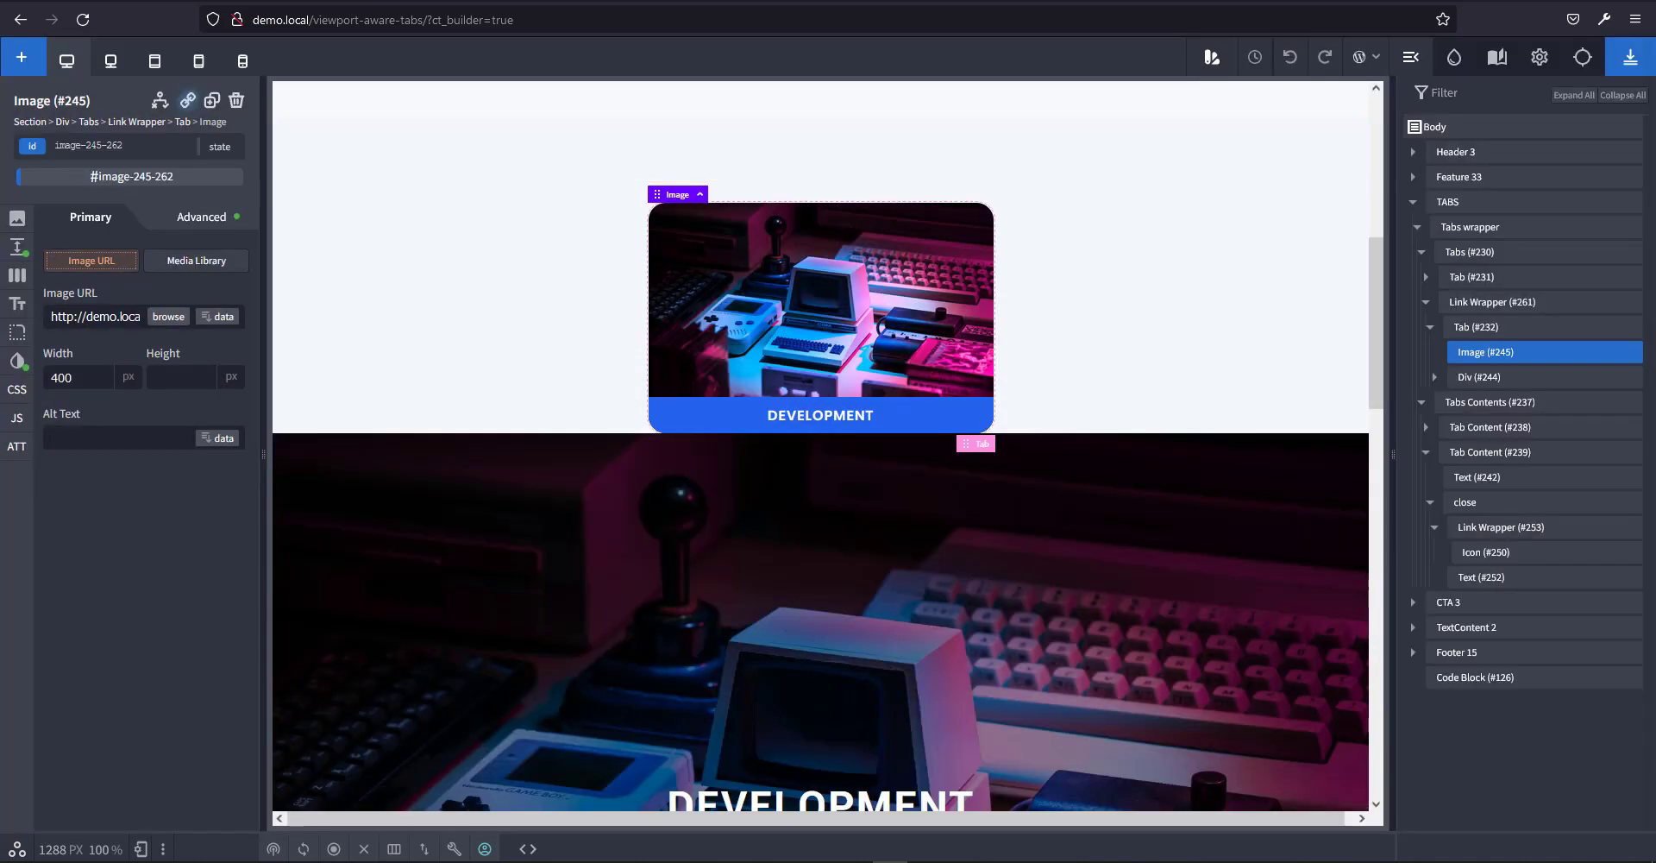
left_click(510, 2)
key("F5")
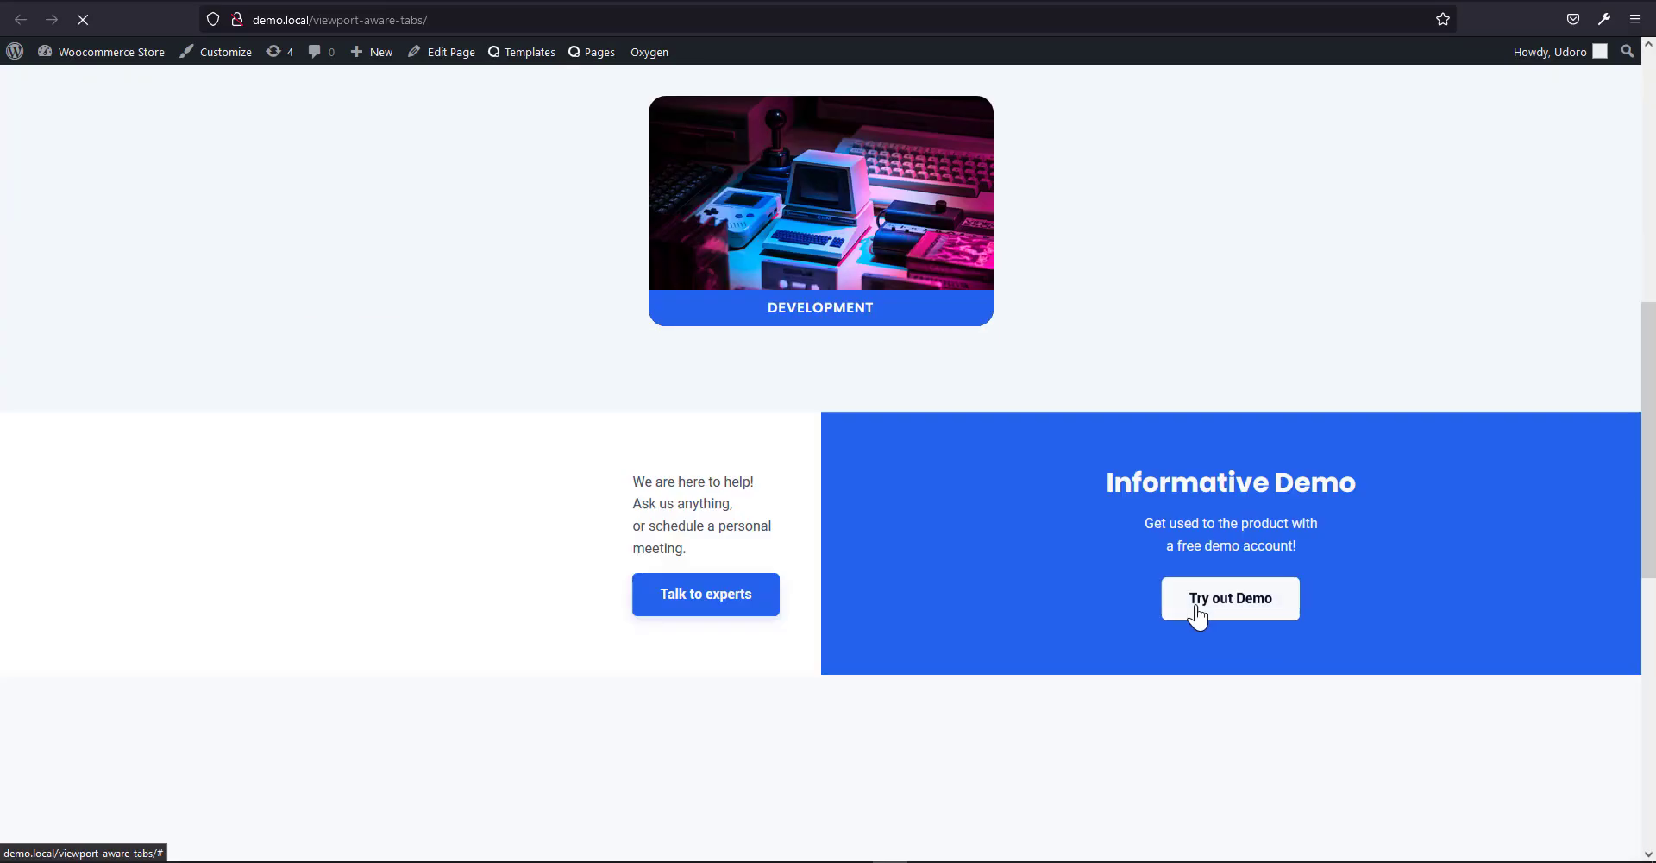
Examine the linked Development tab and its surrounding sections on the live page.
scroll(1194, 616, "up", 8)
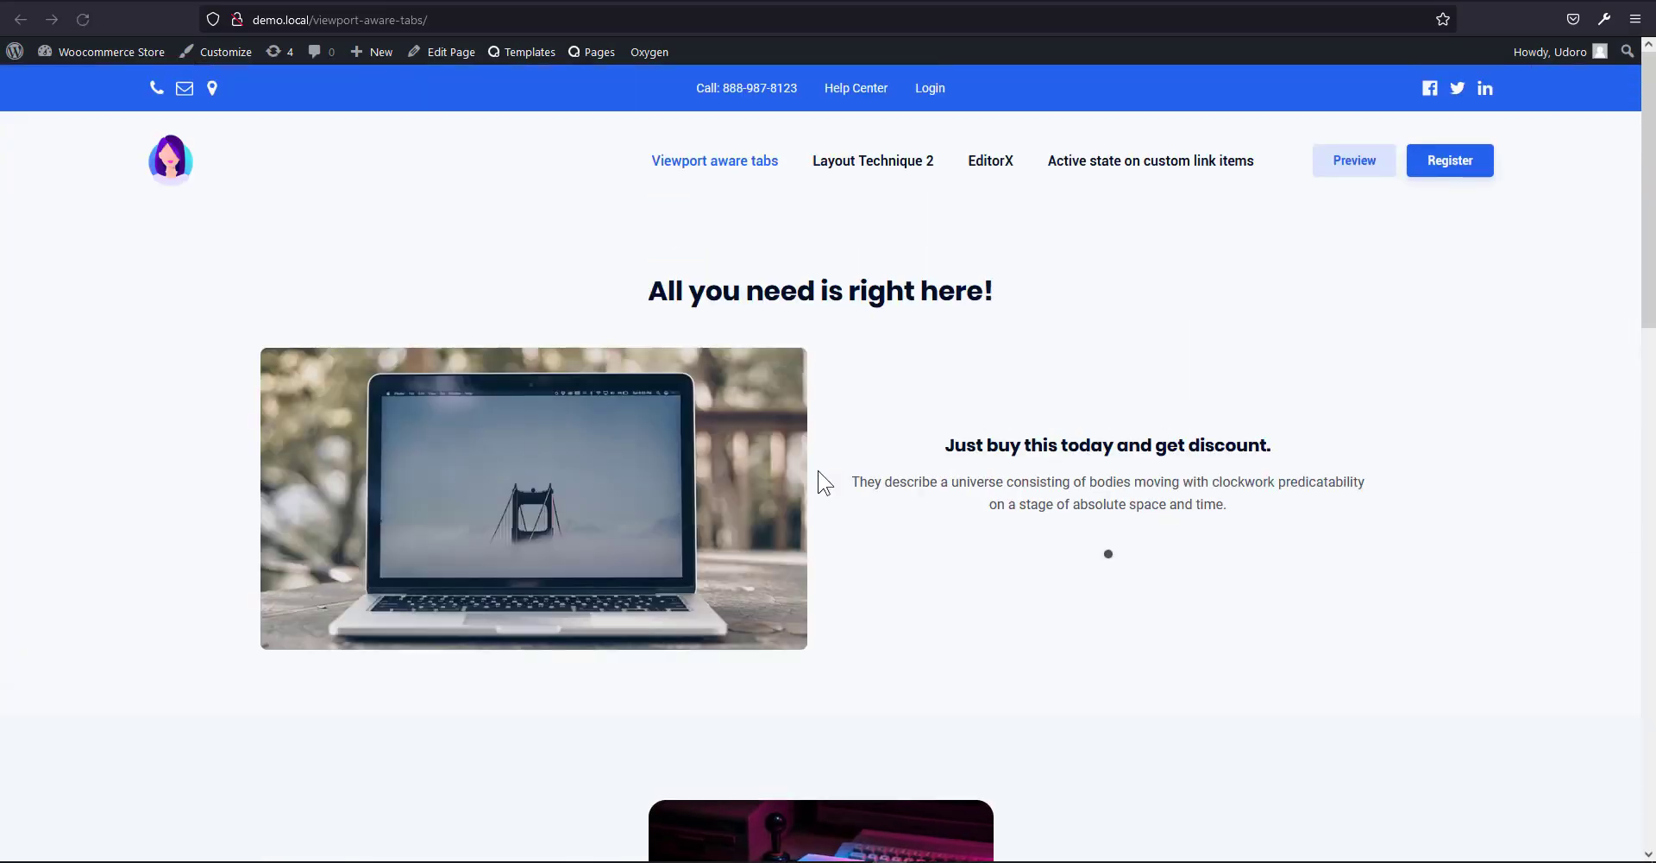
scroll(824, 483, "down", 4)
scroll(868, 518, "up", 4)
scroll(924, 580, "down", 6)
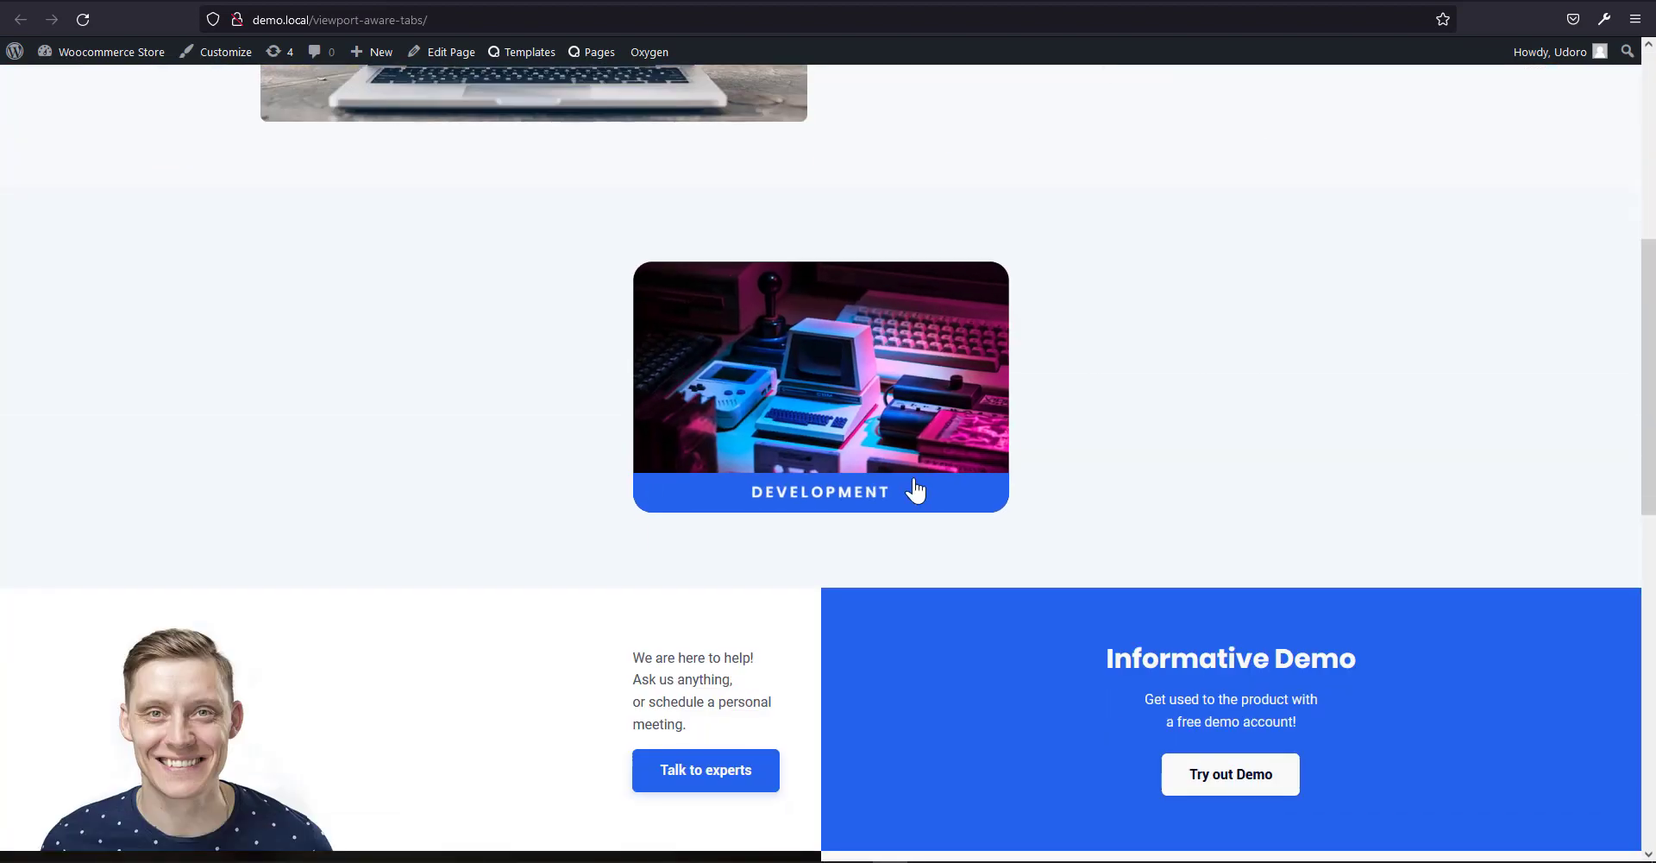
scroll(904, 466, "up", 5)
scroll(910, 471, "down", 4)
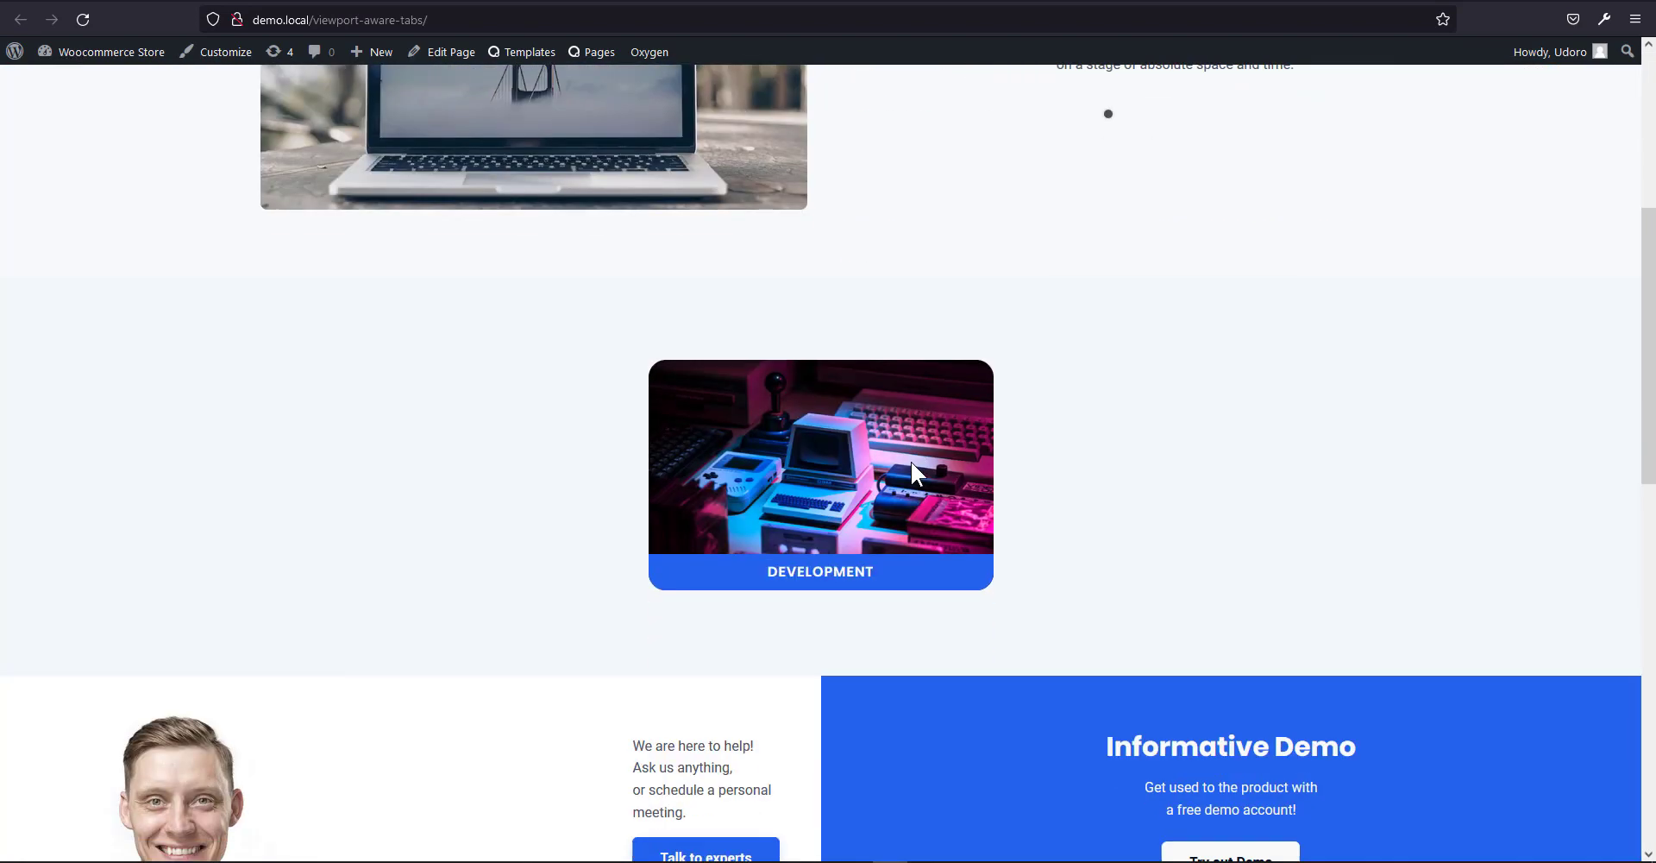
scroll(916, 475, "up", 5)
scroll(919, 473, "down", 8)
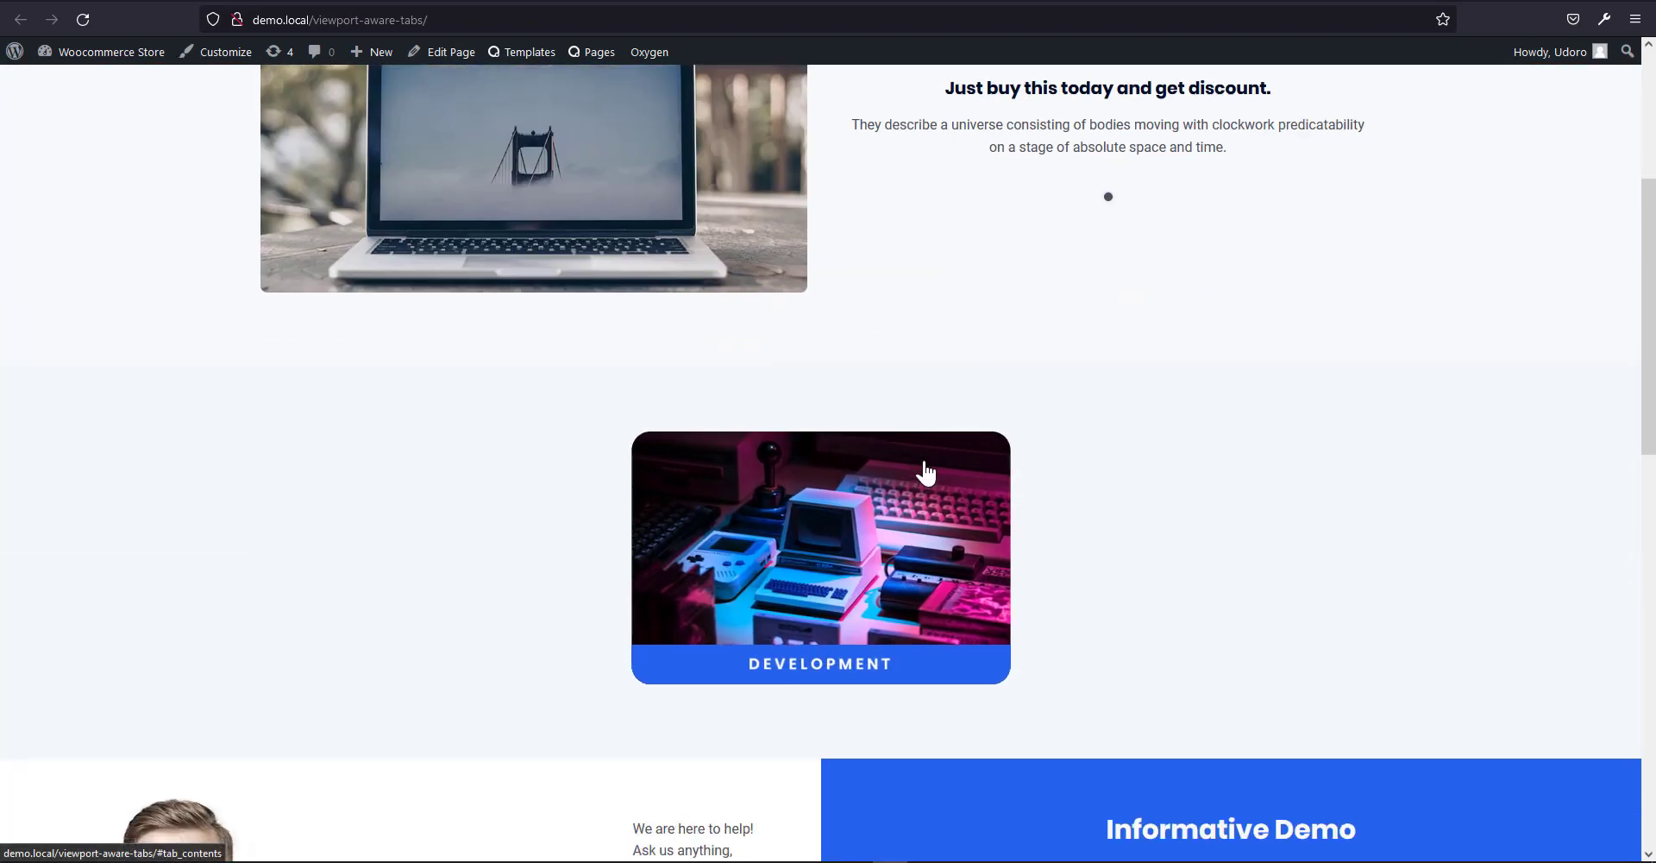
scroll(928, 426, "up", 8)
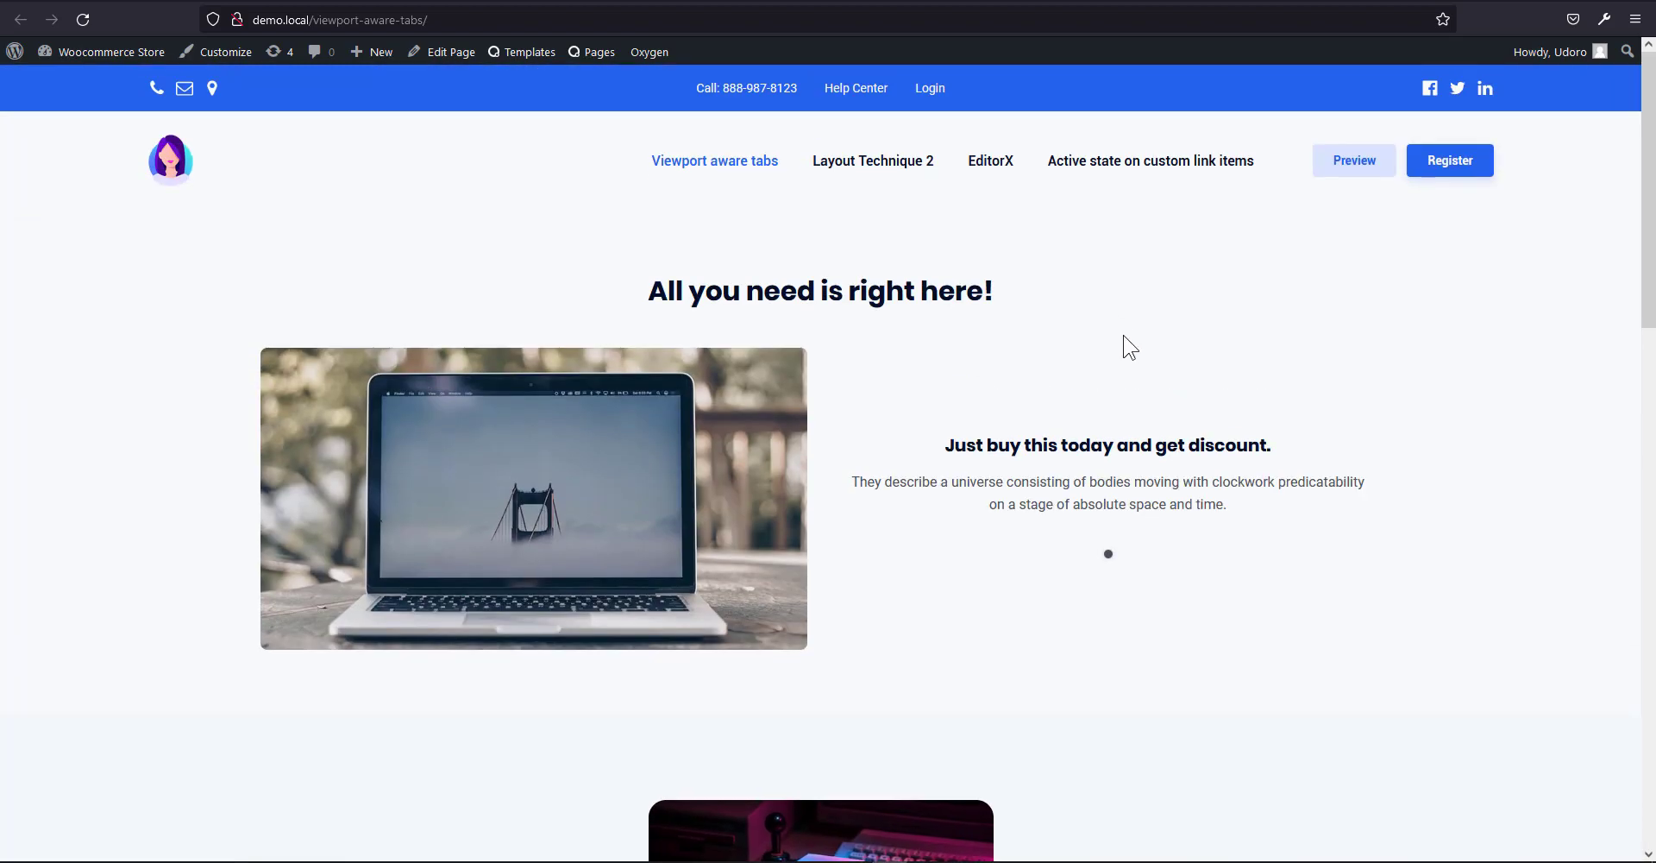
scroll(1128, 391, "down", 5)
scroll(943, 463, "up", 5)
scroll(1050, 458, "down", 5)
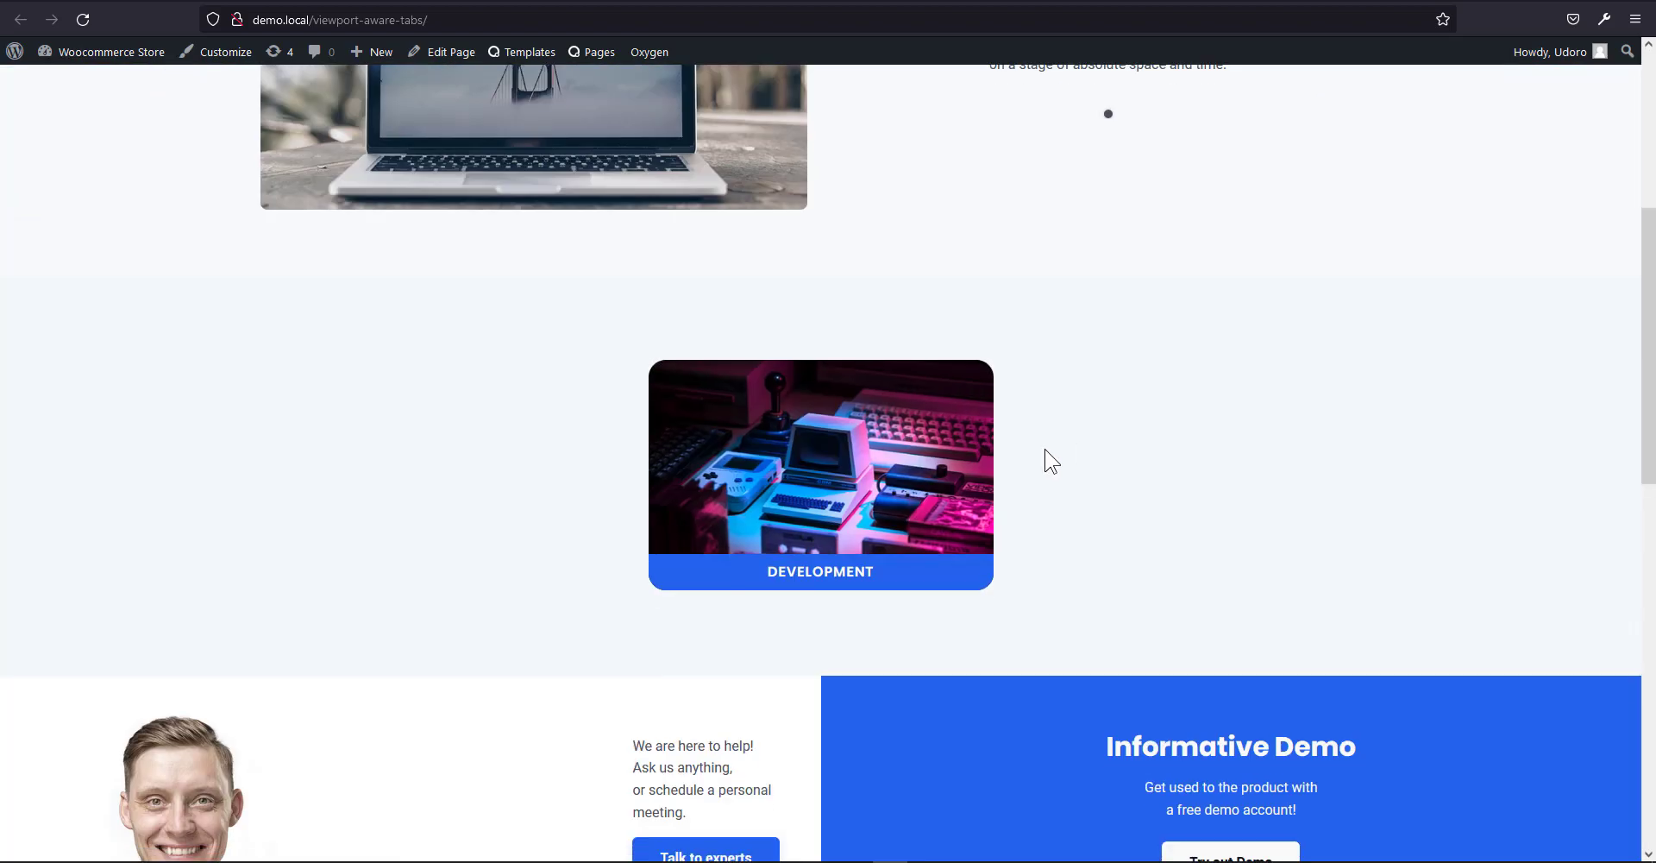
scroll(966, 475, "up", 3)
scroll(966, 474, "up", 2)
scroll(986, 451, "down", 6)
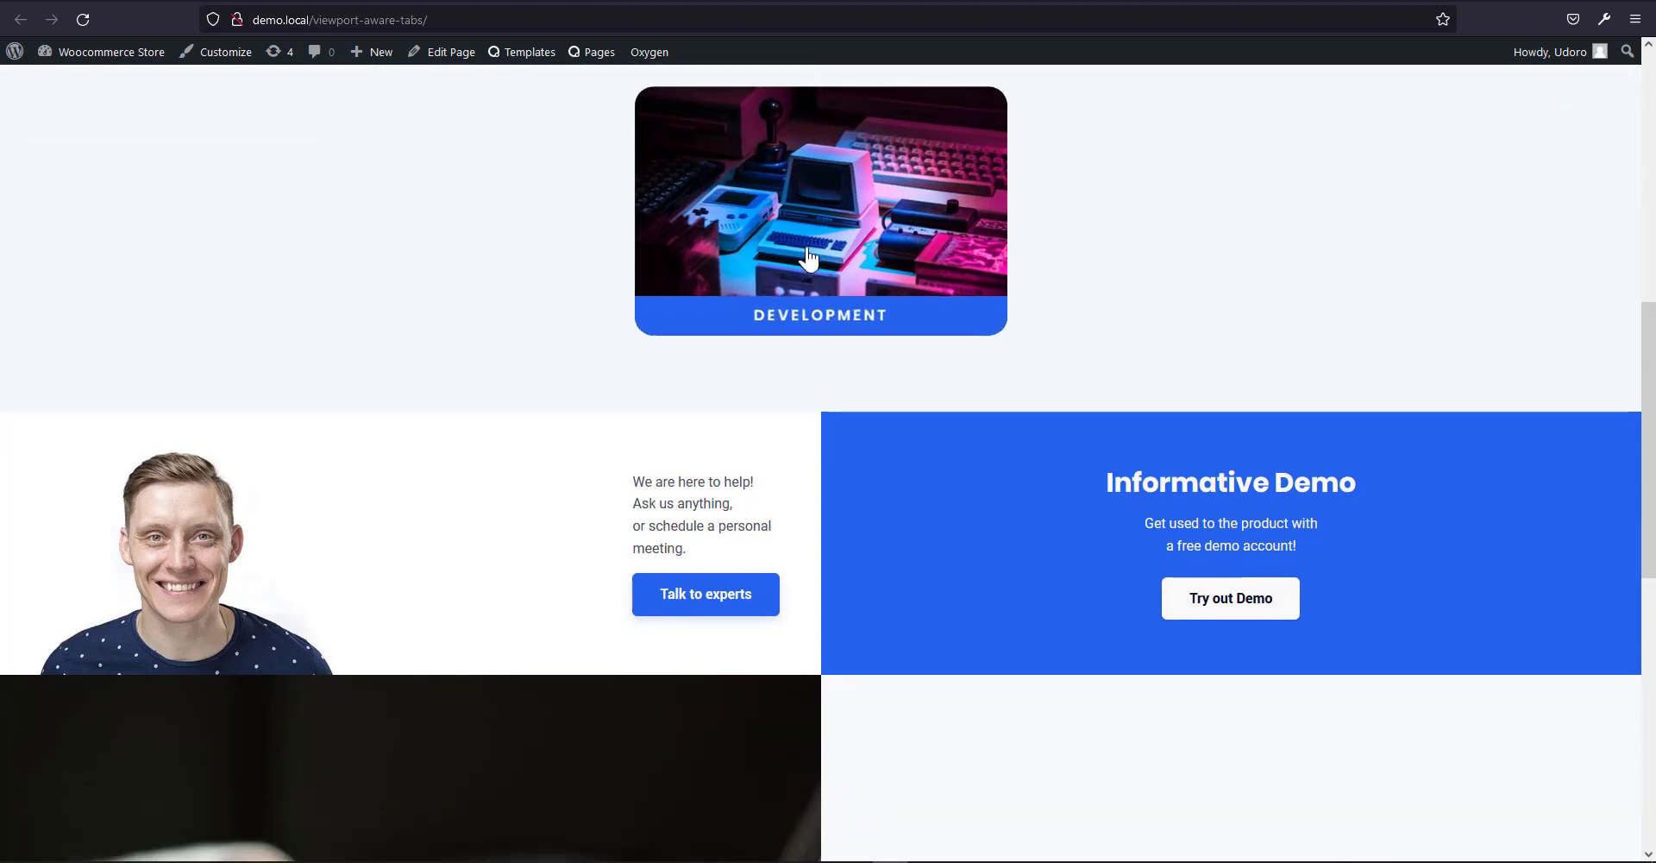
scroll(917, 305, "up", 6)
scroll(888, 506, "down", 4)
scroll(1053, 480, "up", 4)
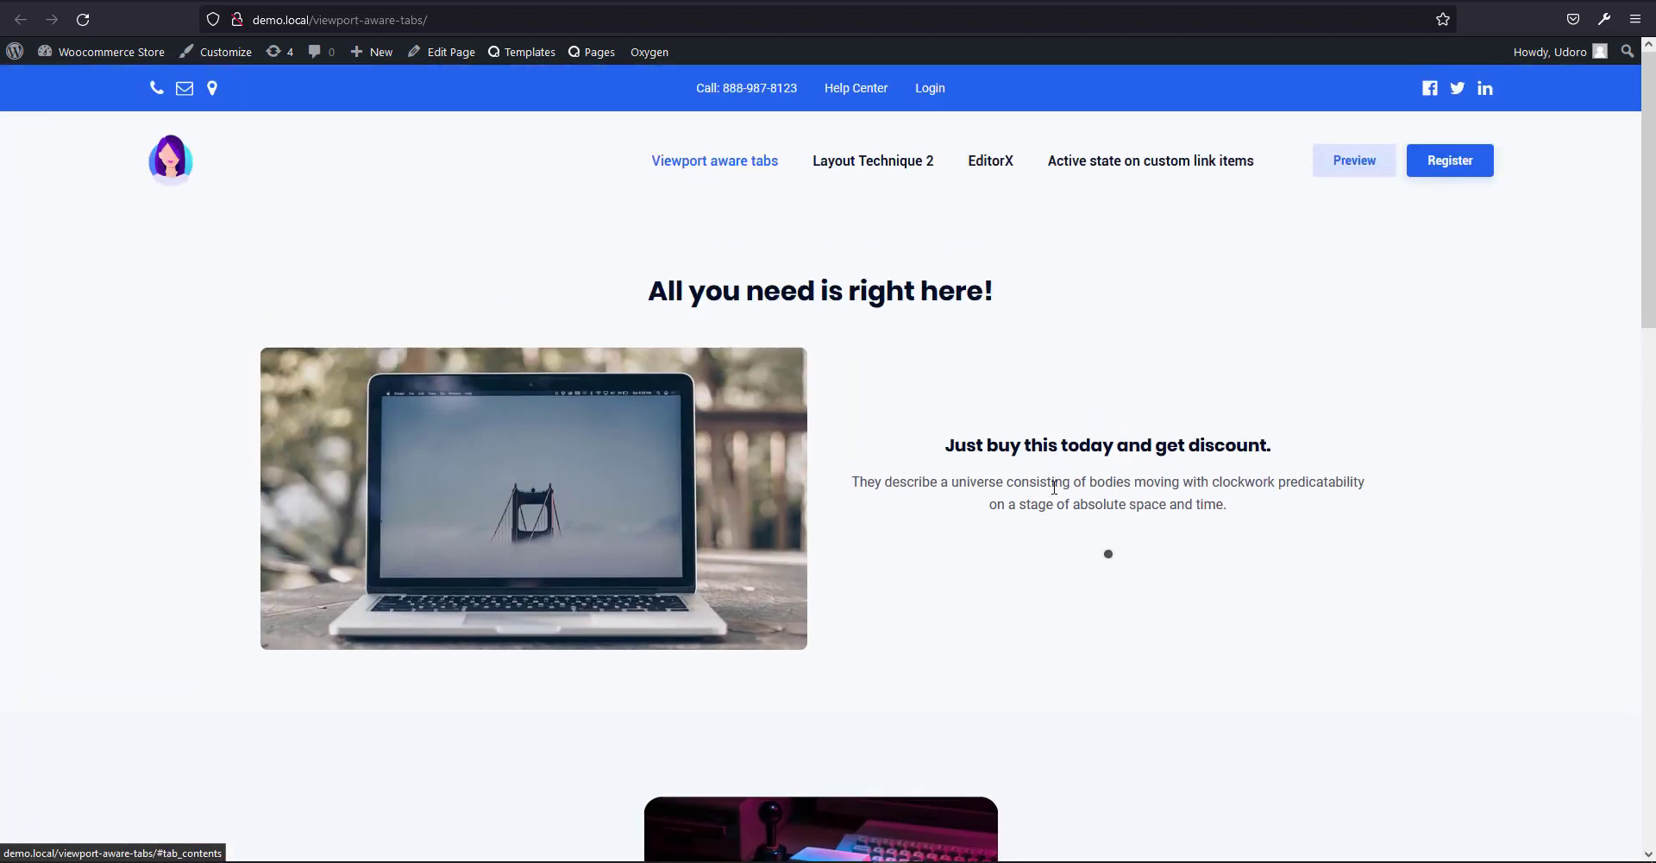
scroll(831, 487, "down", 5)
scroll(830, 487, "up", 5)
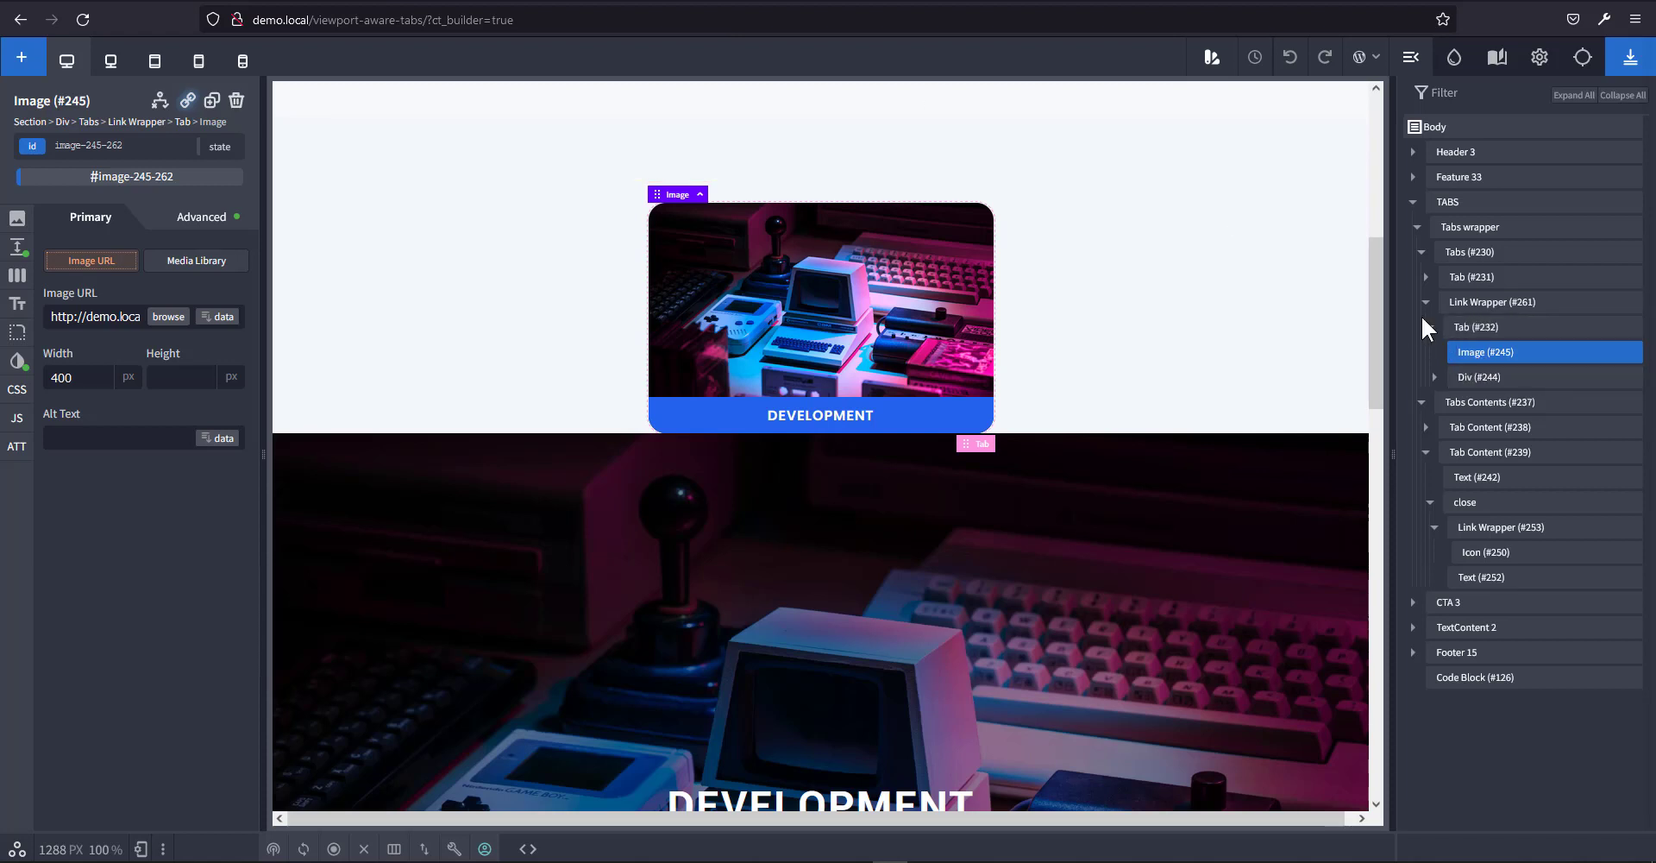
Move Tab (#232) out of Link Wrapper (#261) directly into Tabs (#230), and delete the emptied link wrapper.
left_click(1429, 328)
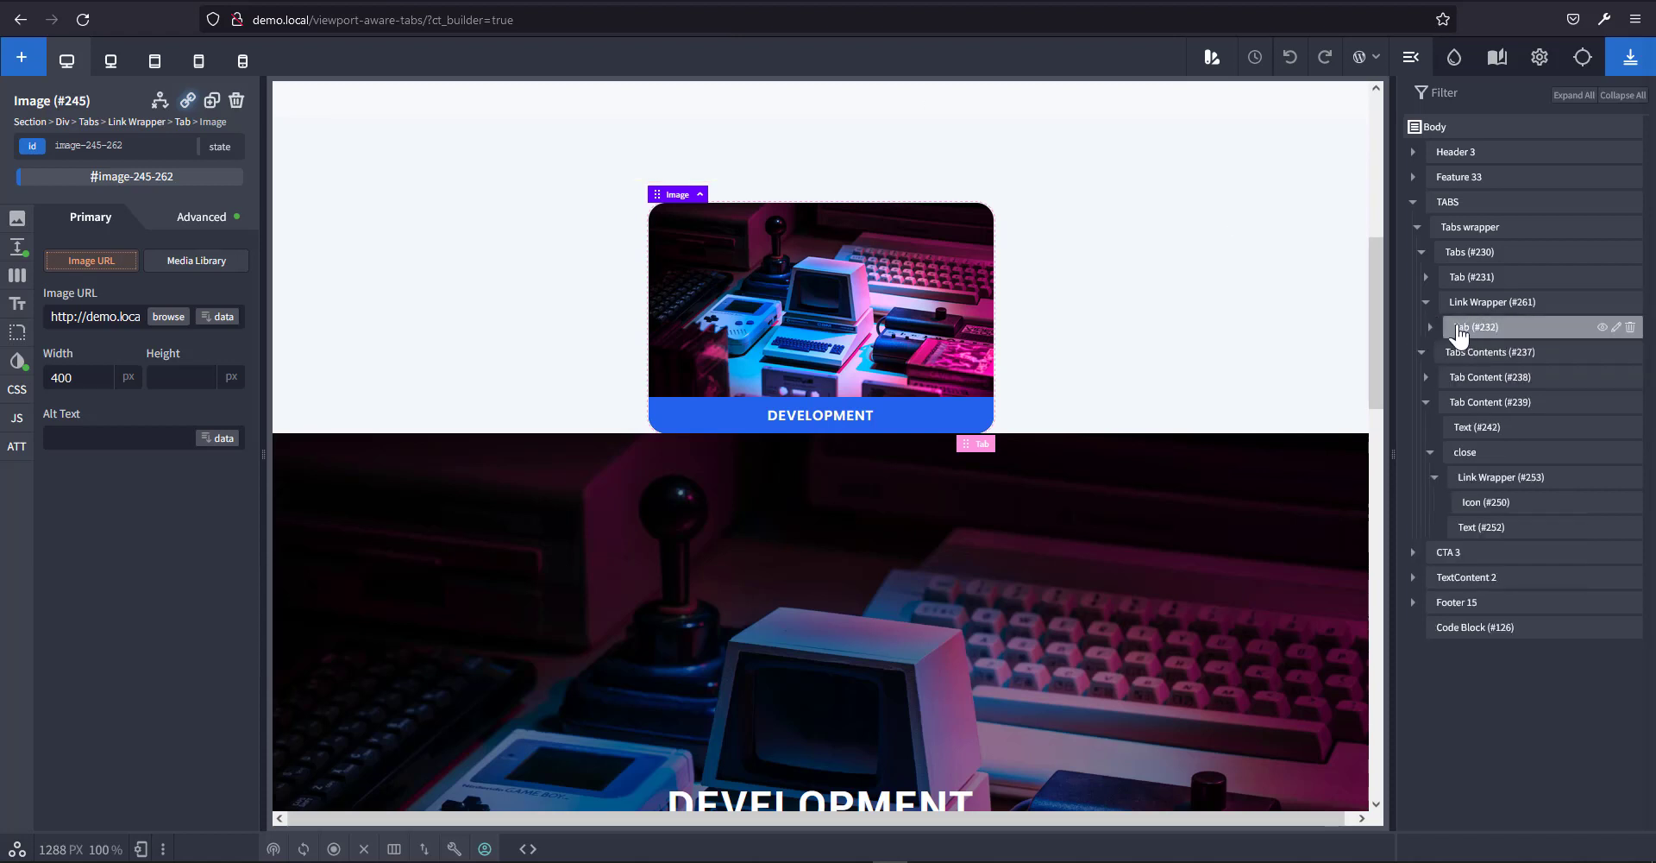
left_click_drag(1458, 331, 1458, 303)
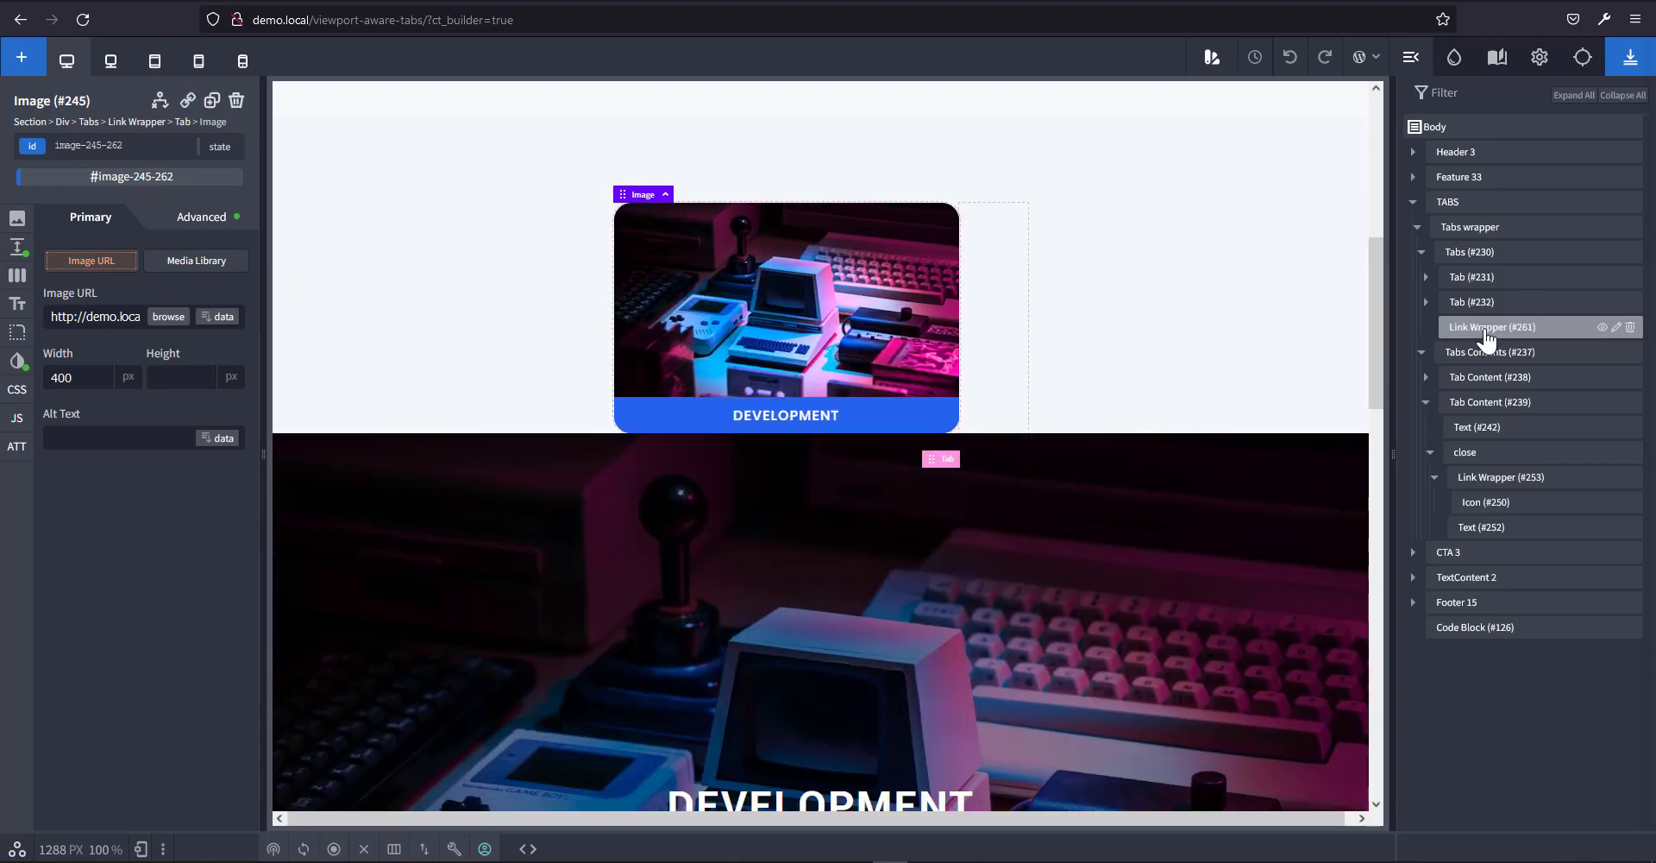
left_click(1484, 337)
left_click(1425, 302)
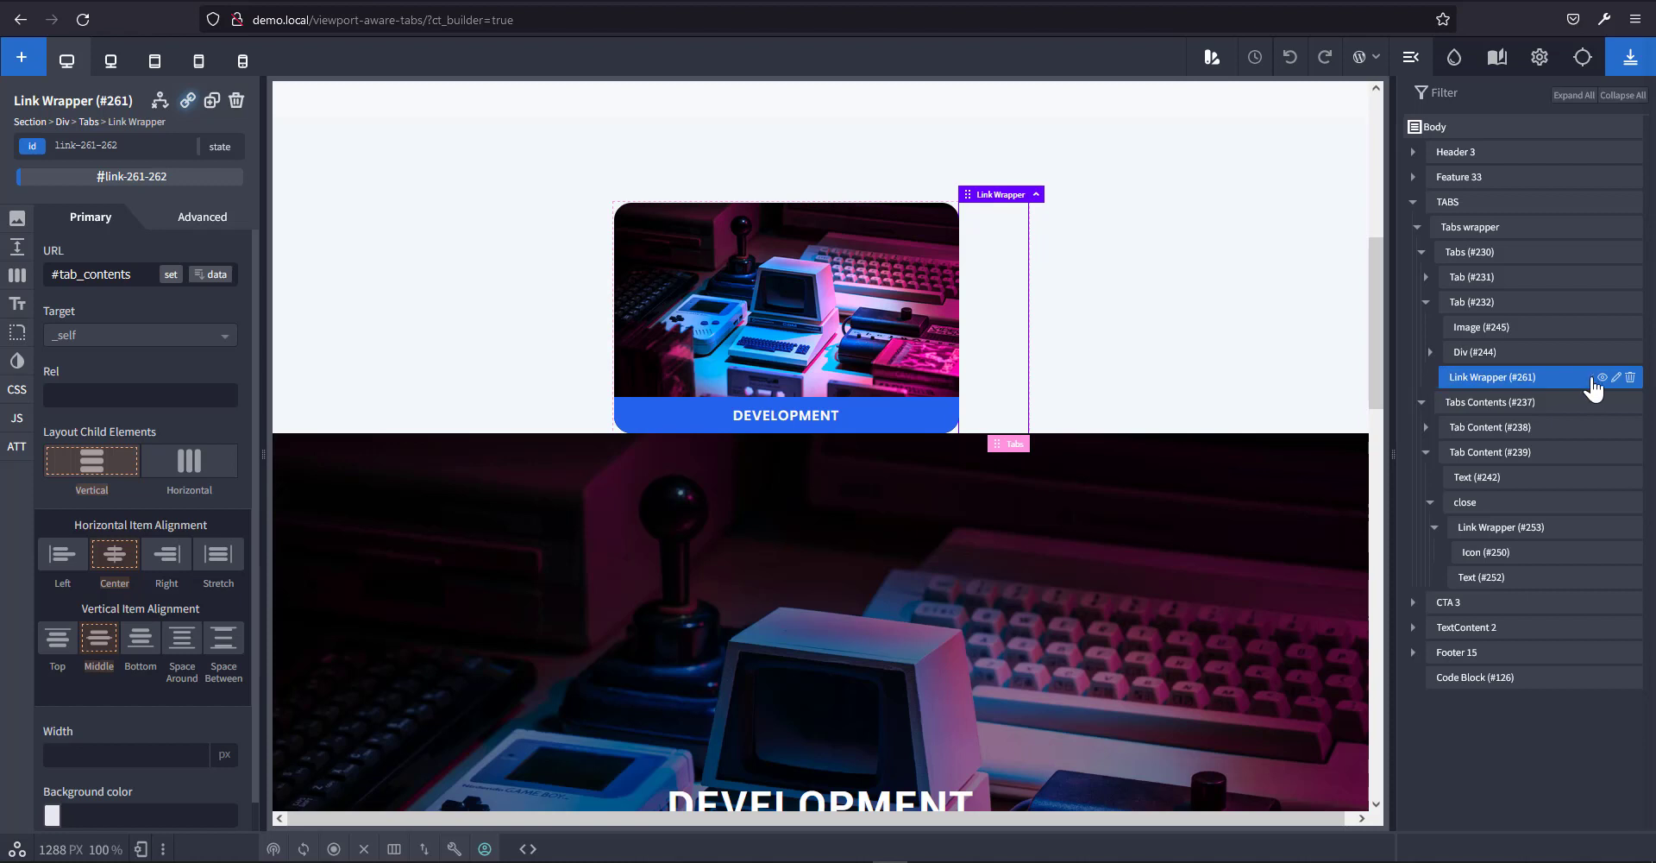
left_click(1630, 378)
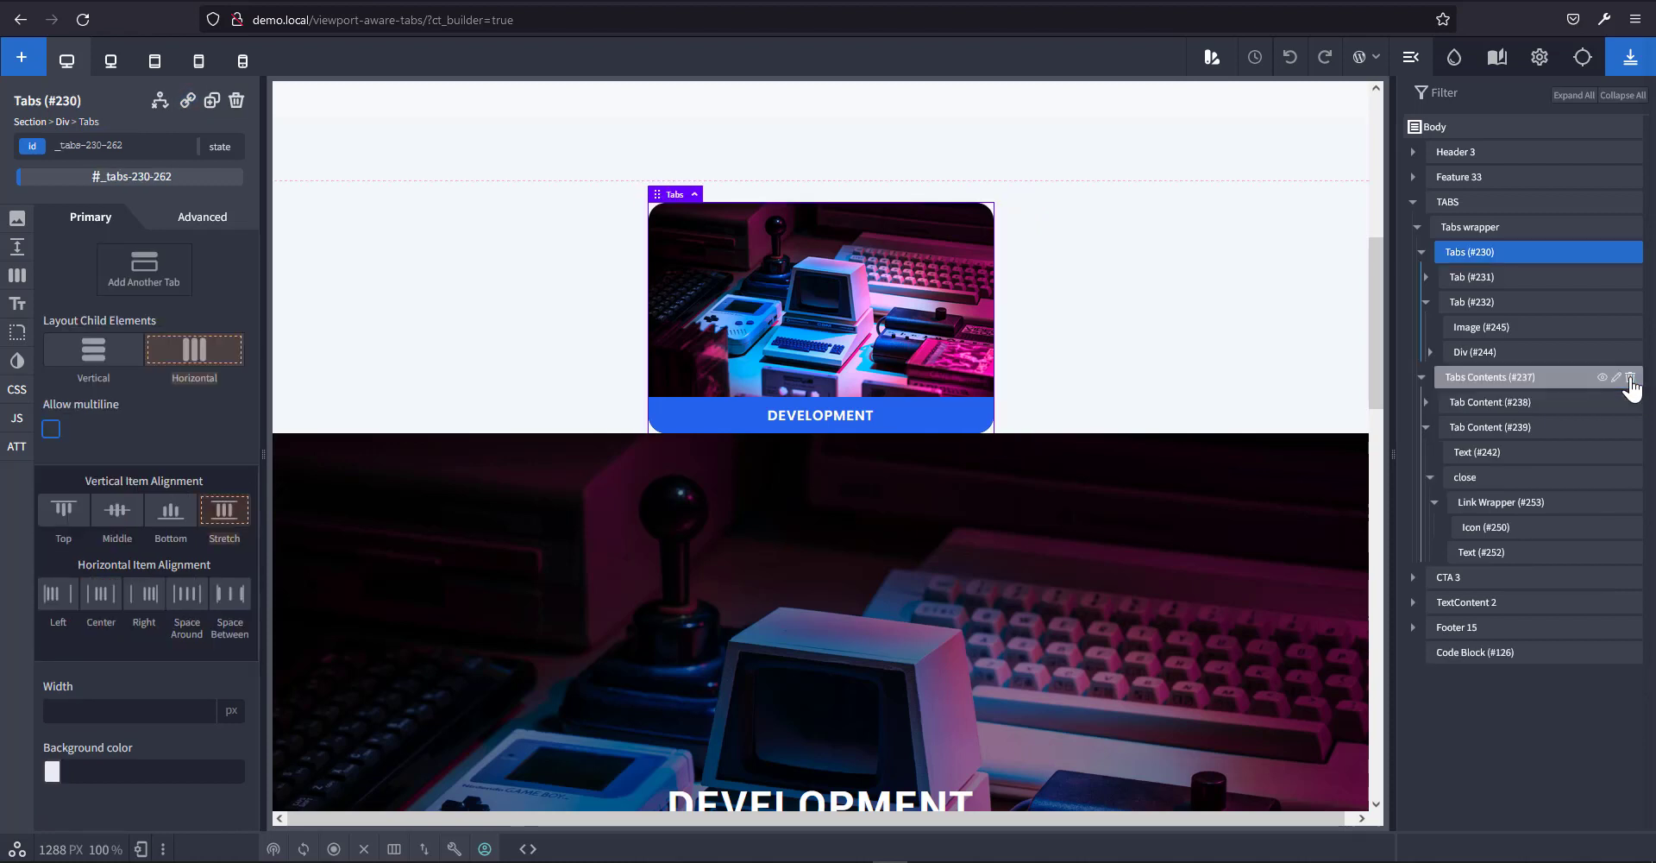
Add a div inside Tab (#232) and rename it "content anchor".
left_click(1477, 304)
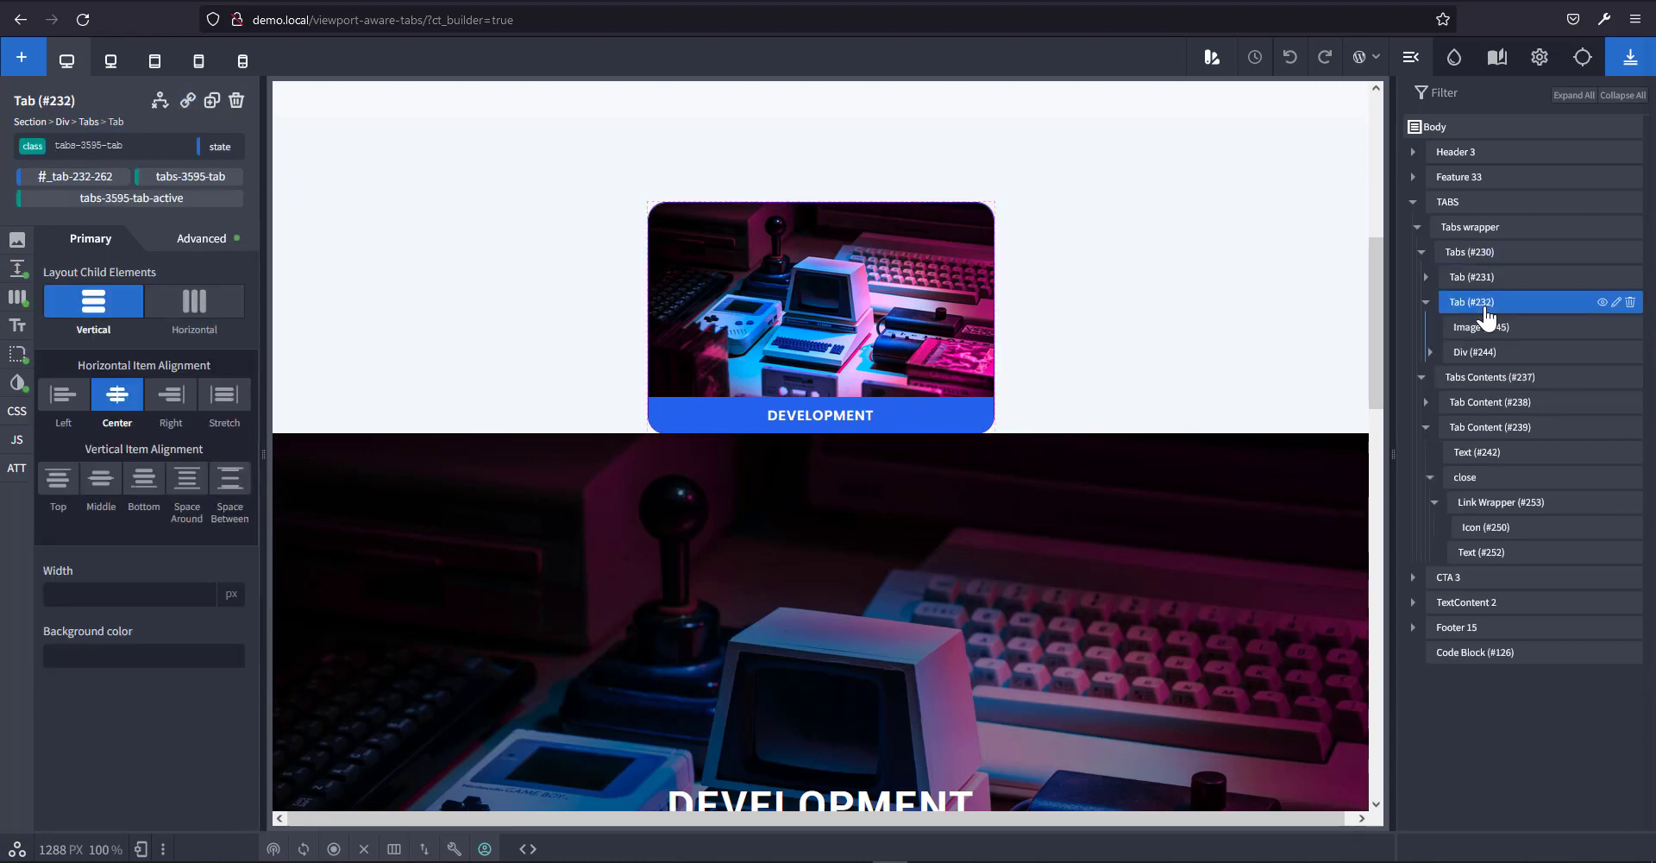
key("d")
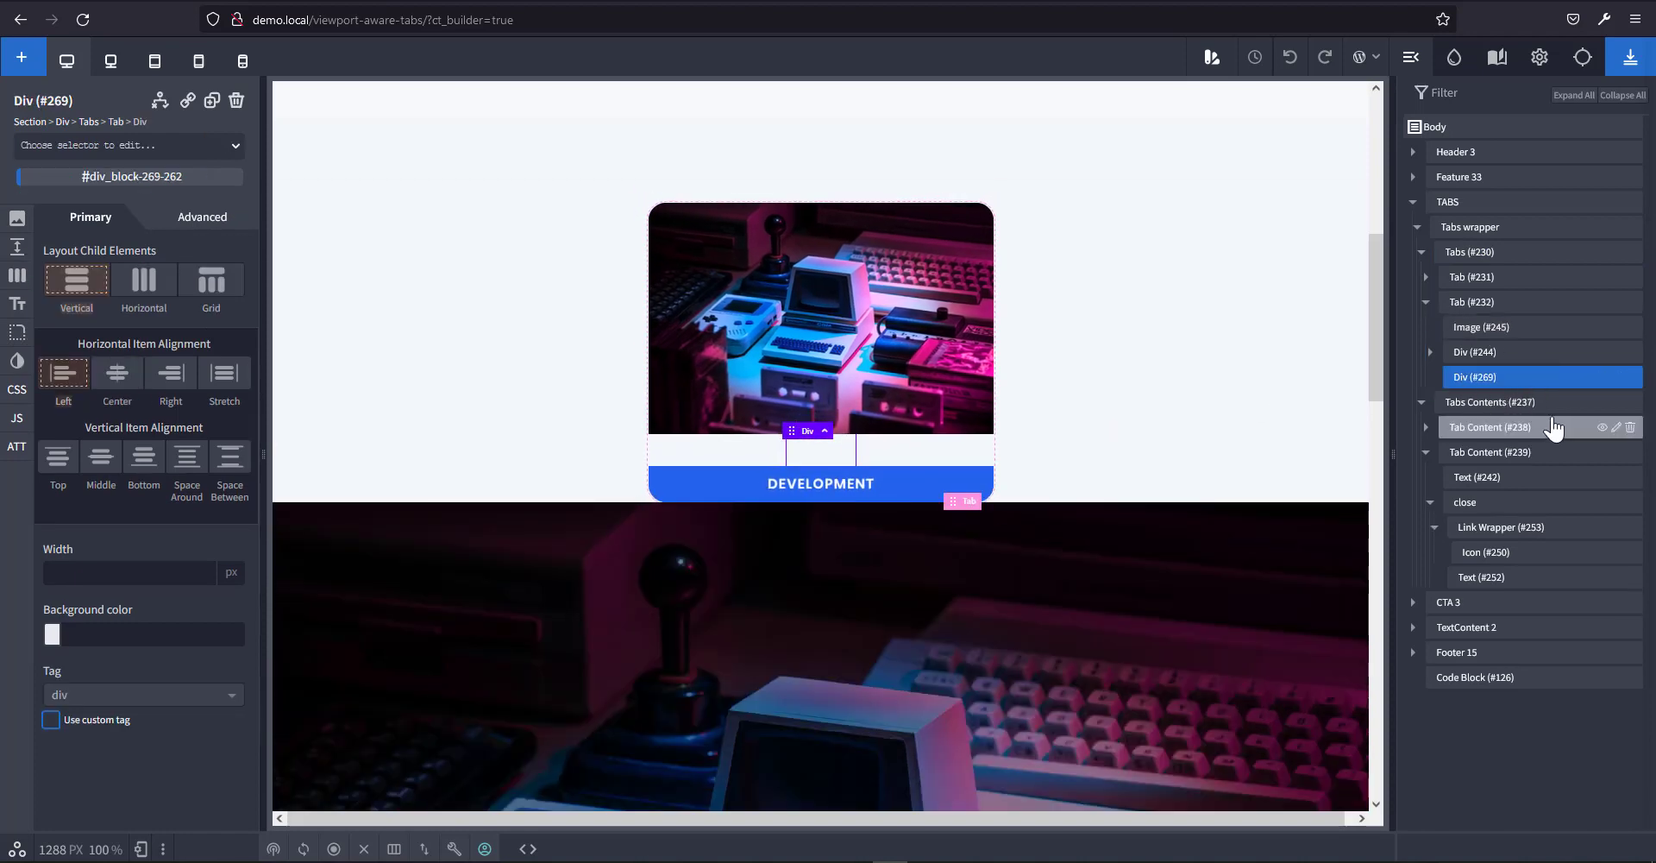
left_click(1615, 377)
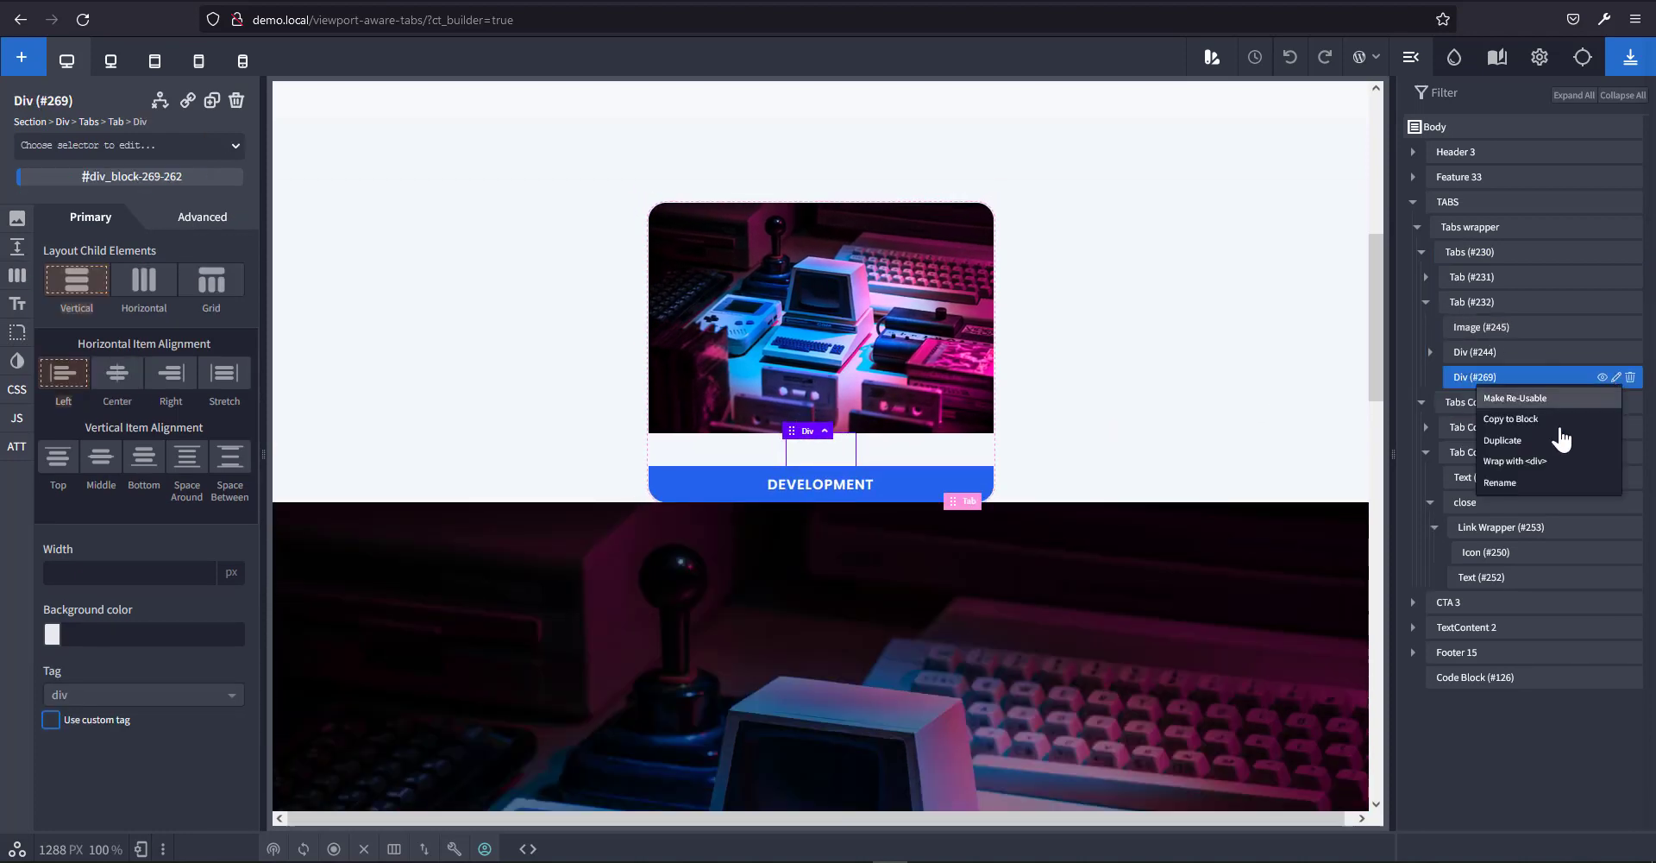
left_click(1528, 484)
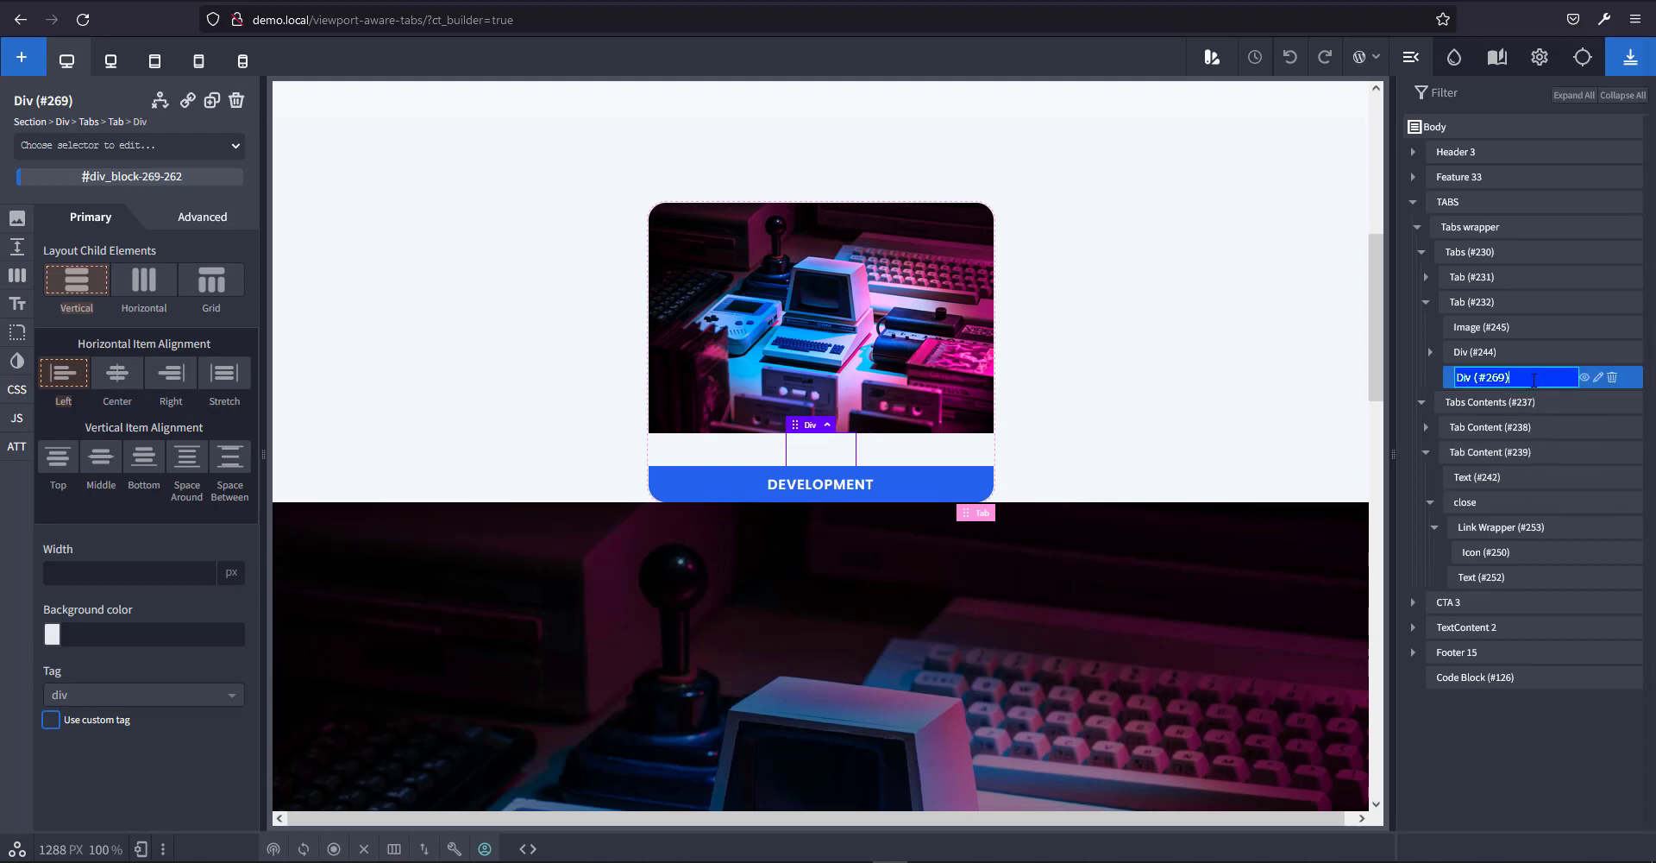
type("content anchor")
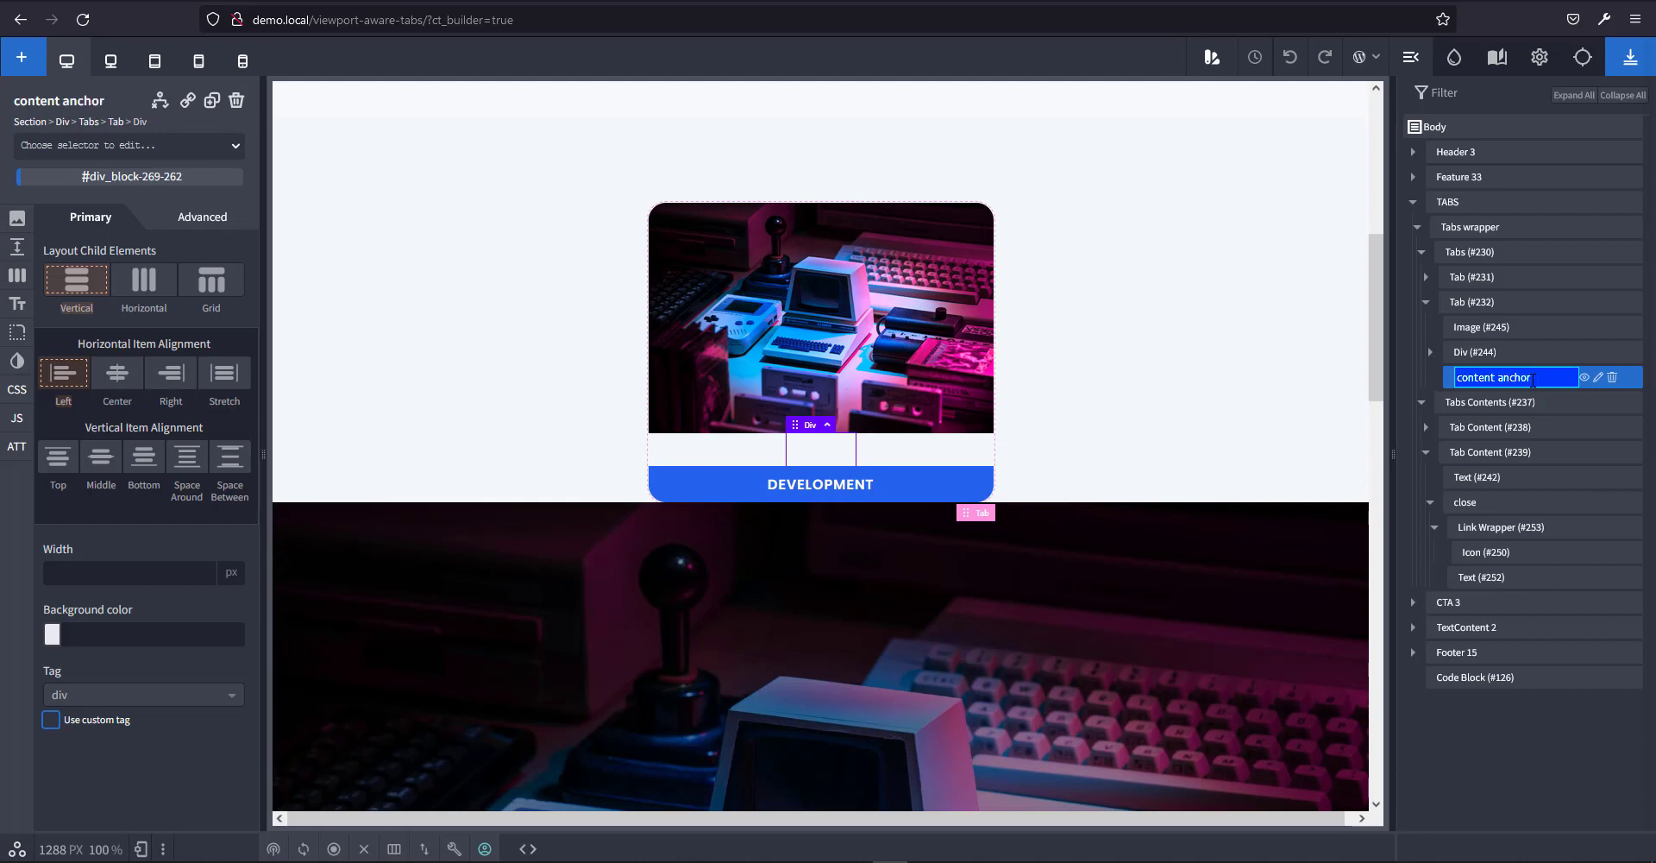
key("Return")
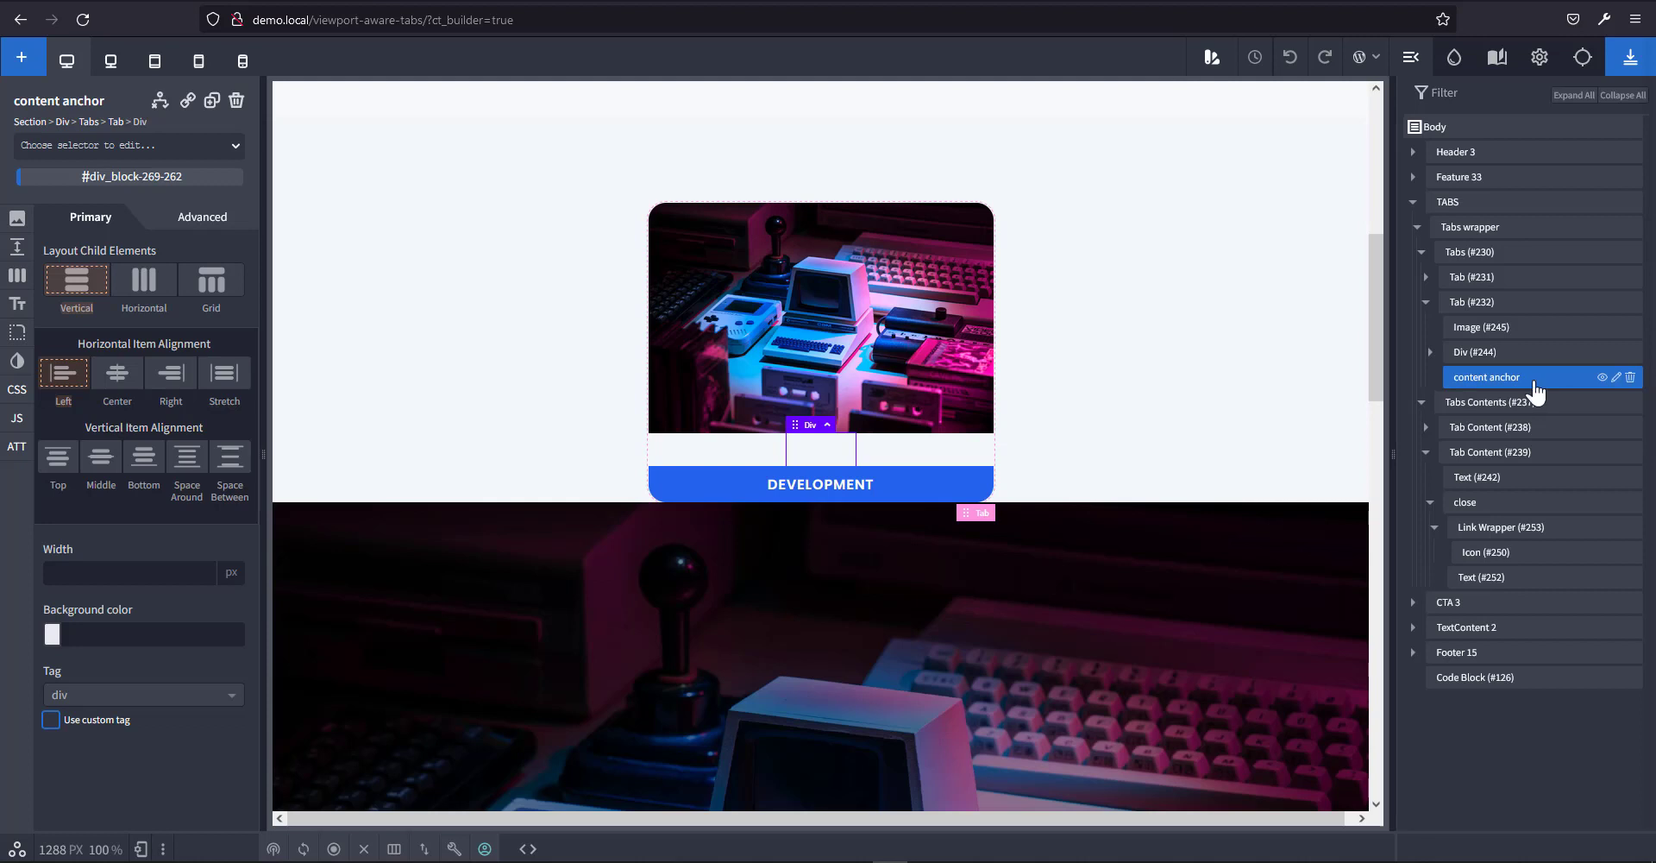
Add the class content-anchor to the content anchor div inside Tab (#232).
left_click(157, 176)
type("con")
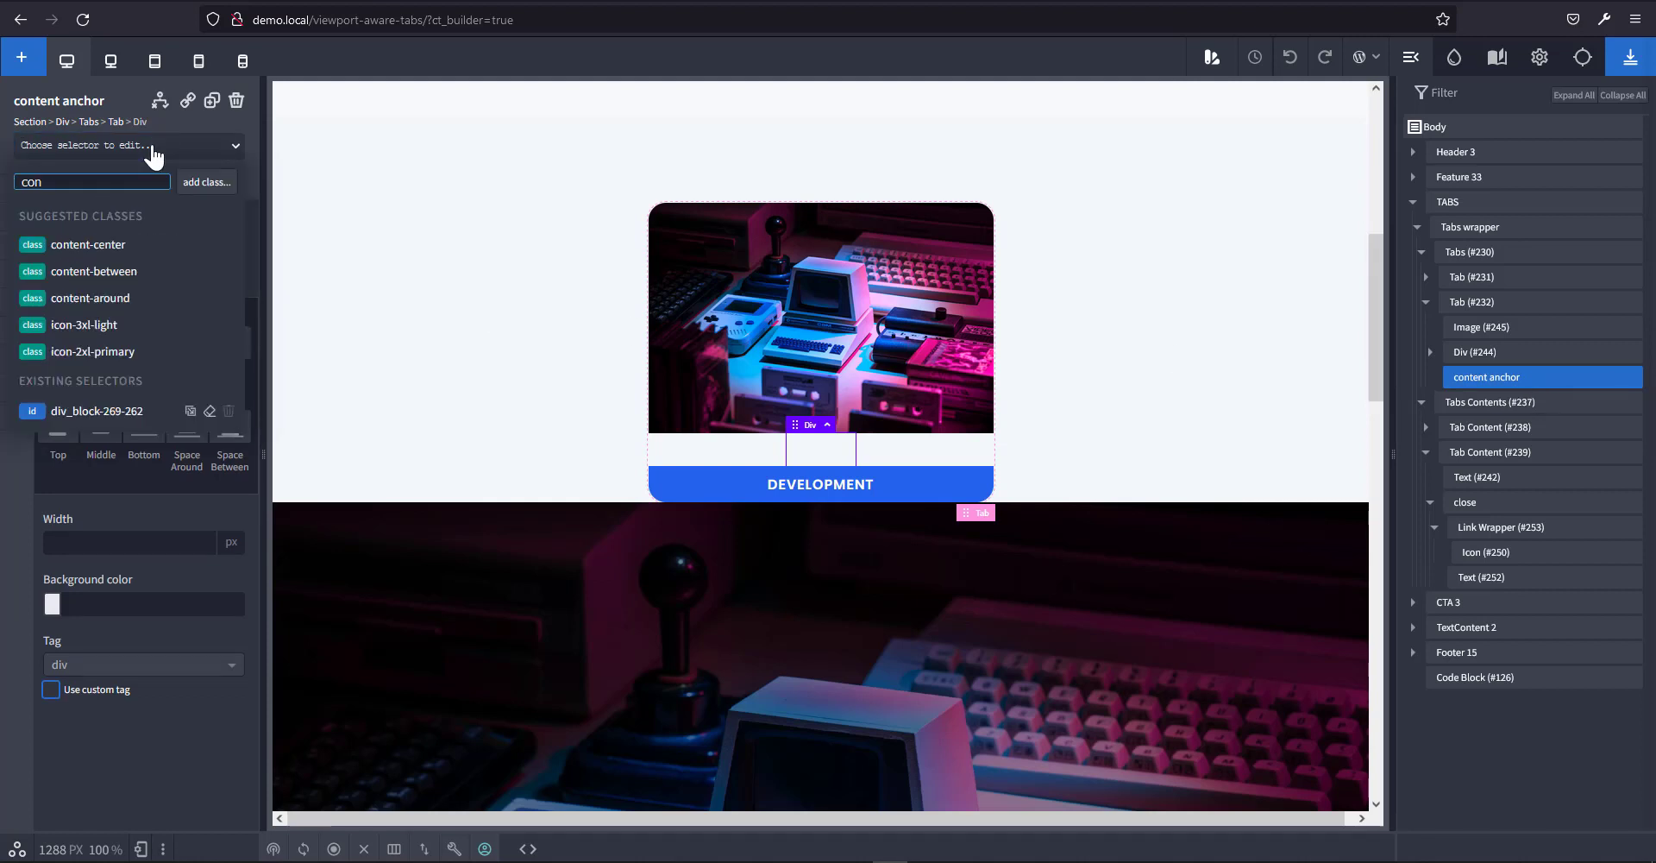
type("tent-")
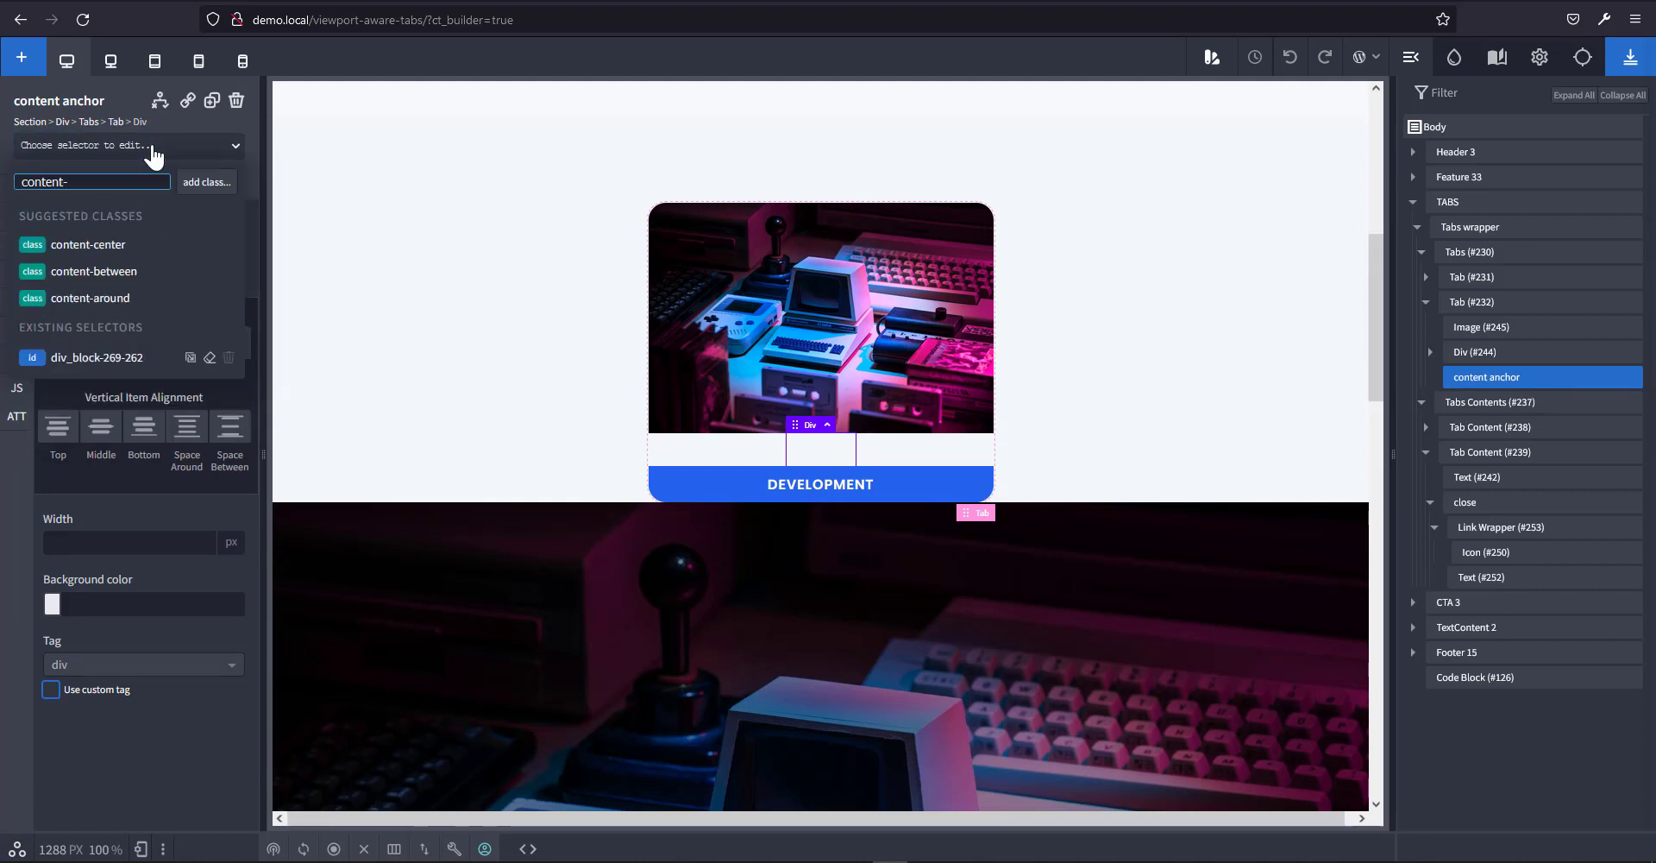
type("anchor")
key("Return")
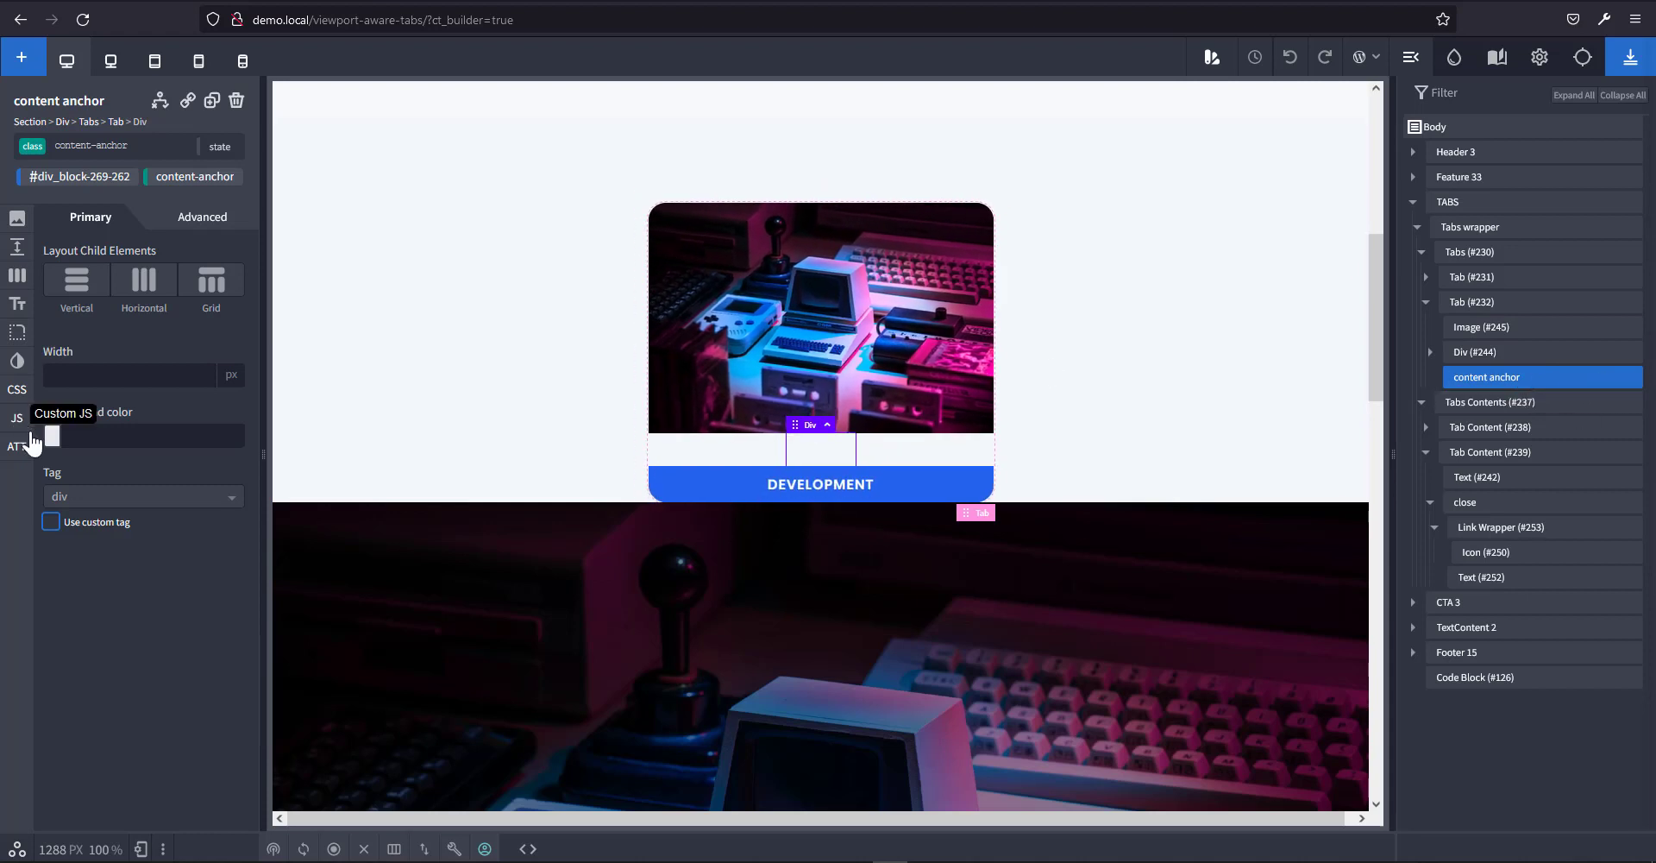
Position the content-anchor class absolutely, with top, right, bottom and left offsets of 0 px.
left_click(17, 274)
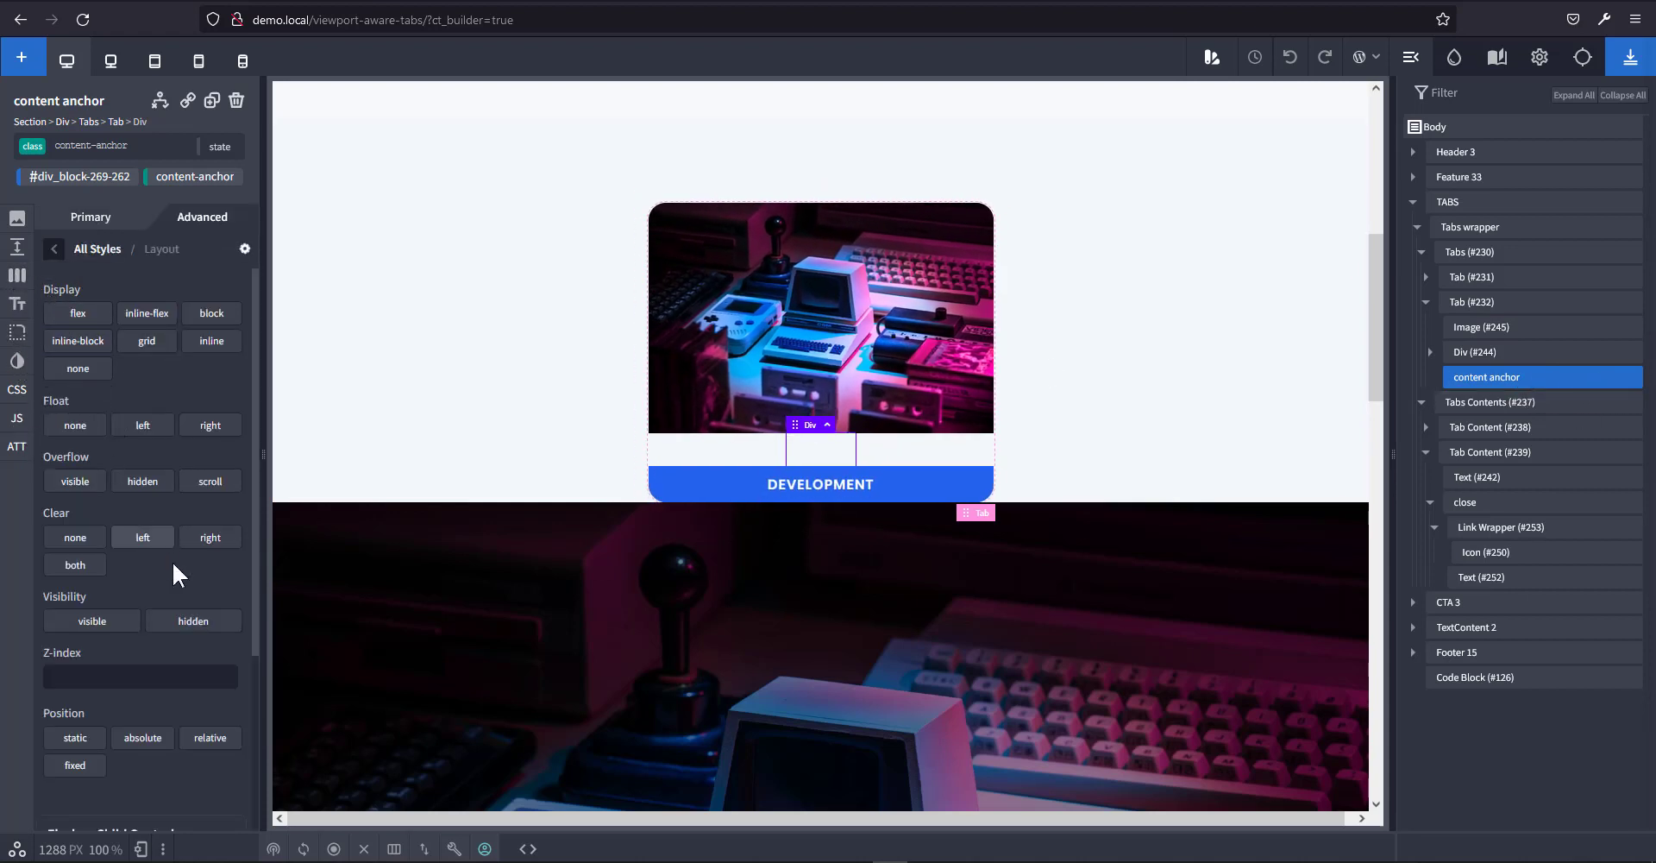
left_click(142, 737)
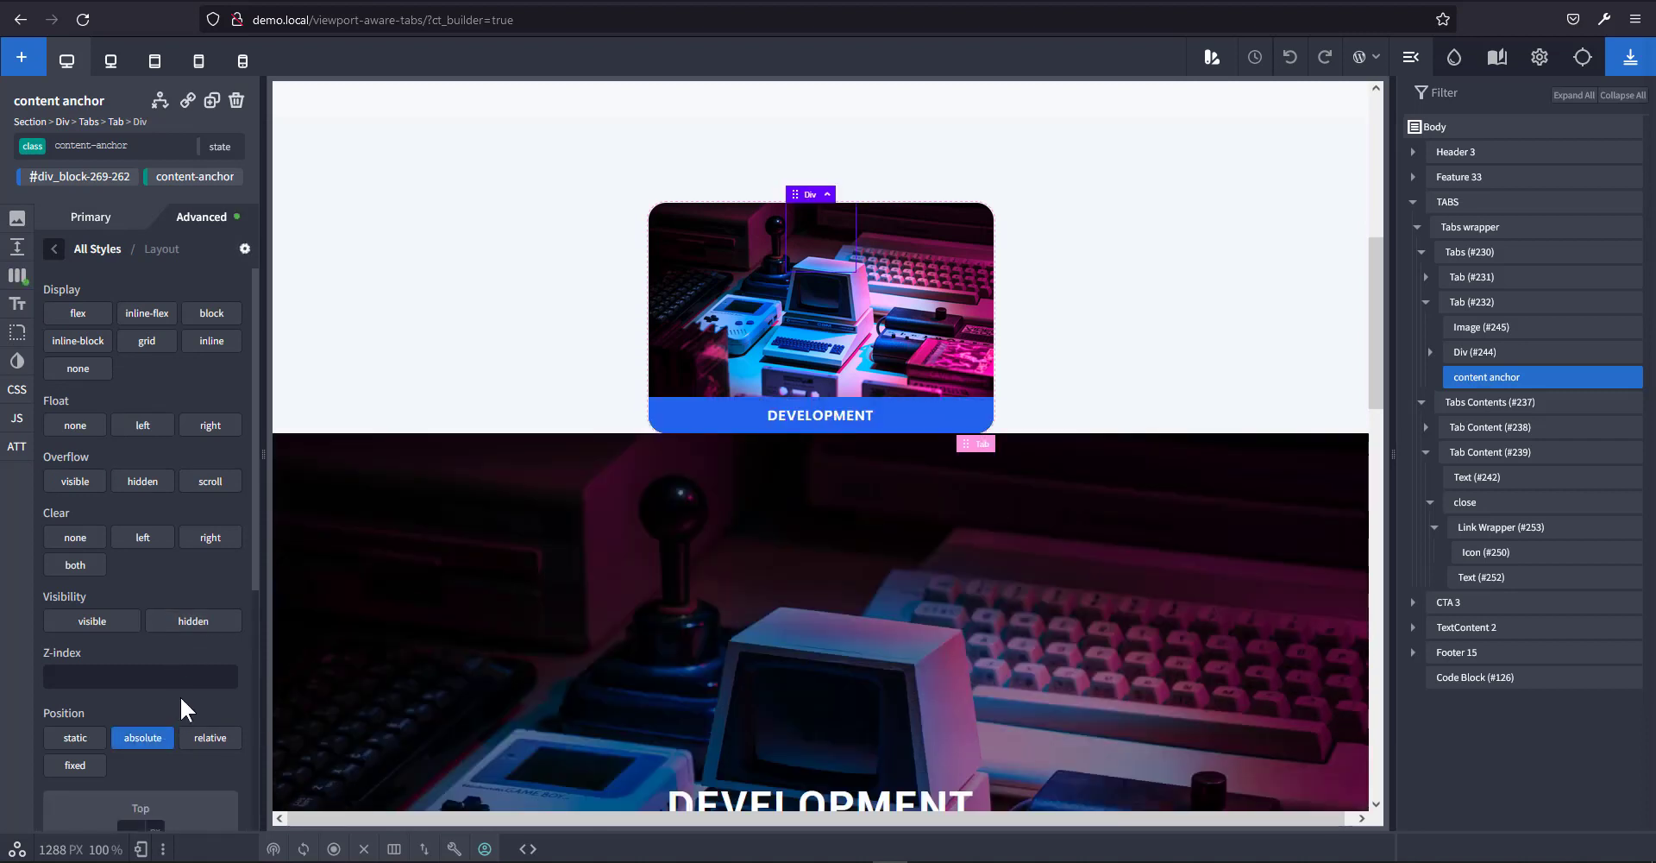
scroll(180, 696, "down", 1)
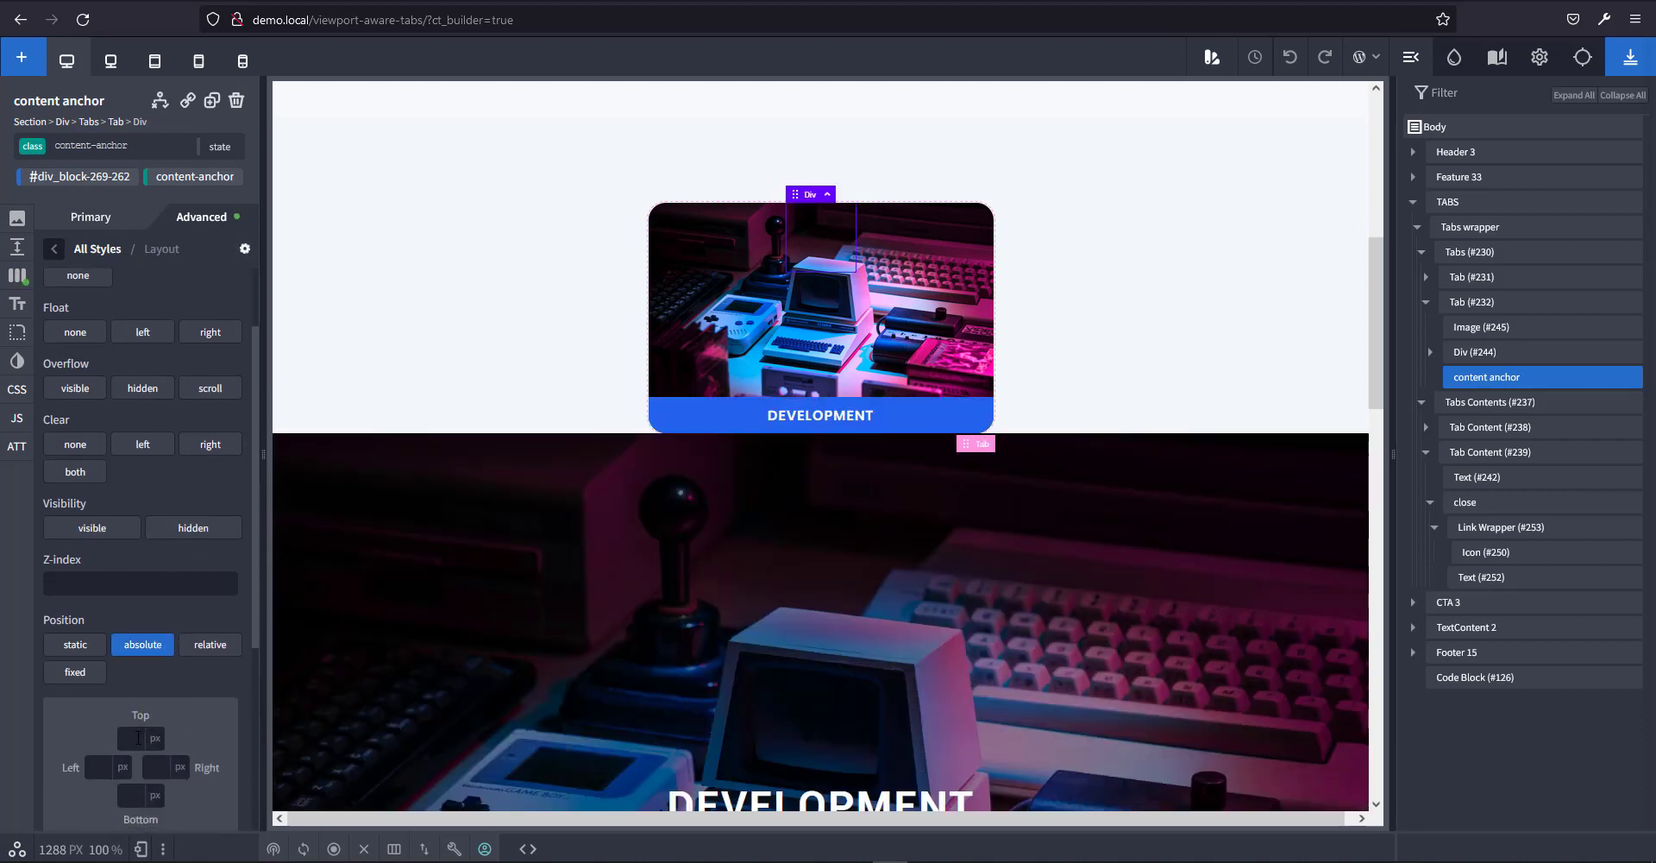
left_click(158, 767)
left_click(96, 767)
type("0")
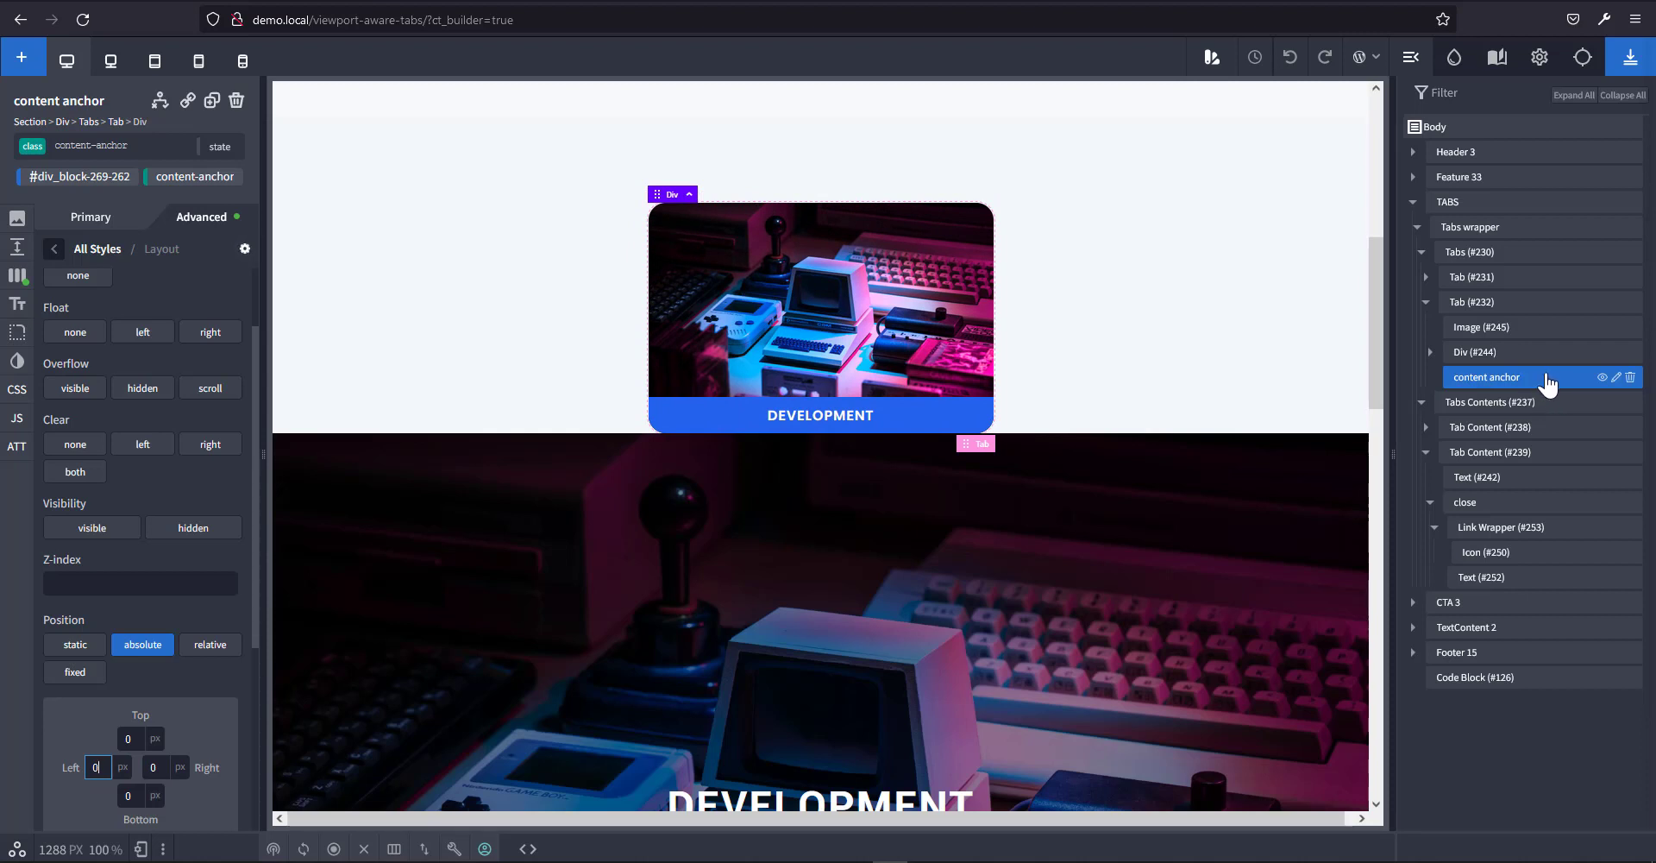
Turn the content anchor div into a link wrapper with the destination URL #tab-contents.
left_click(188, 101)
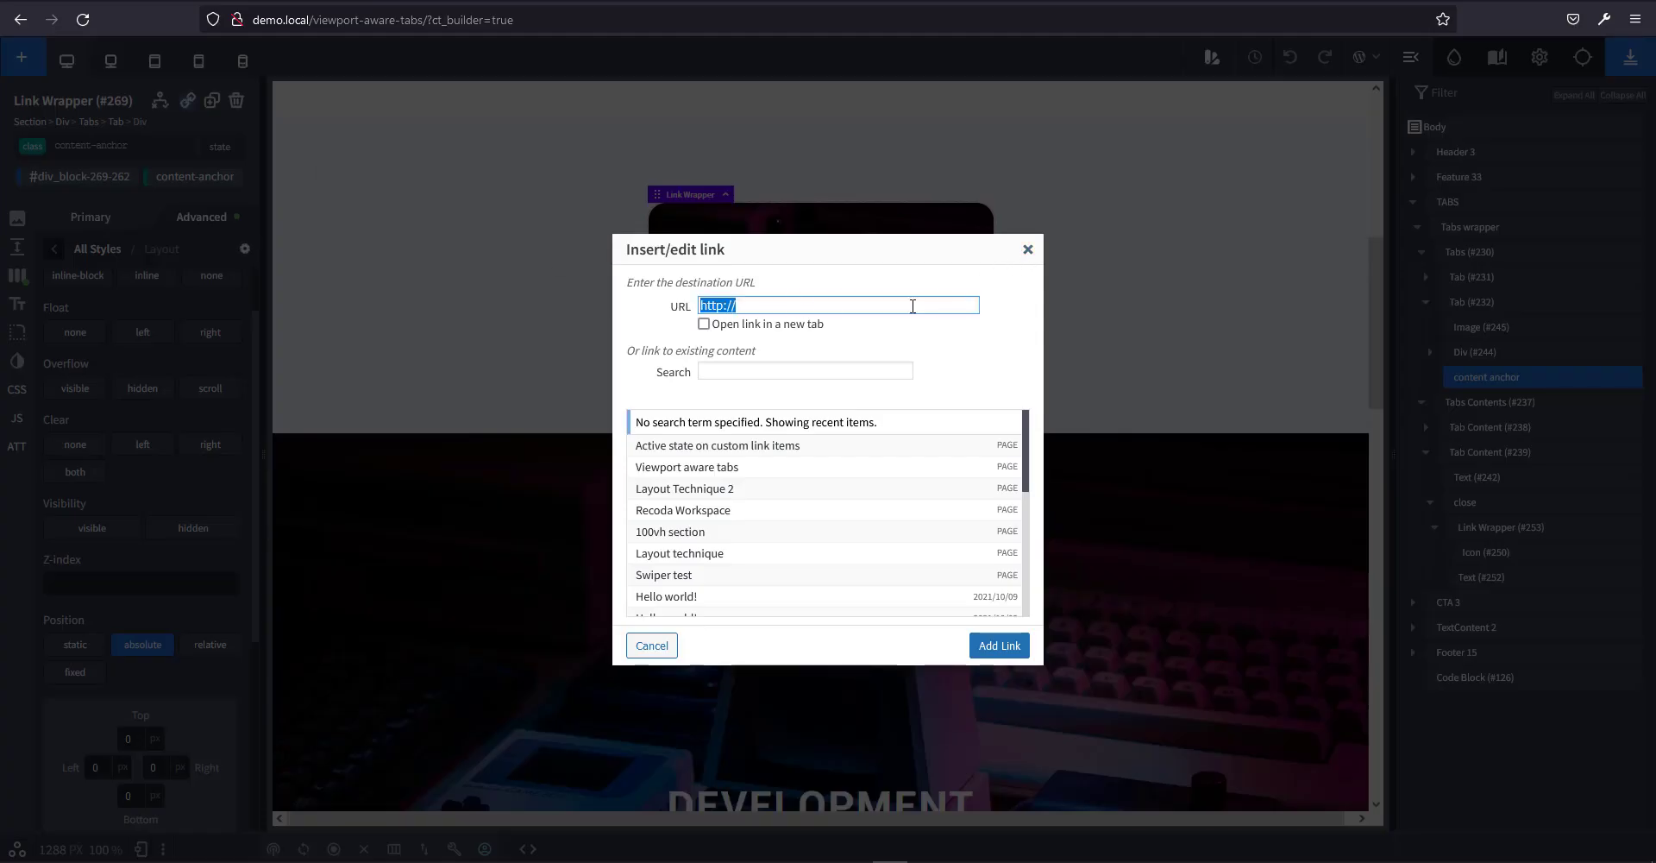
type("#")
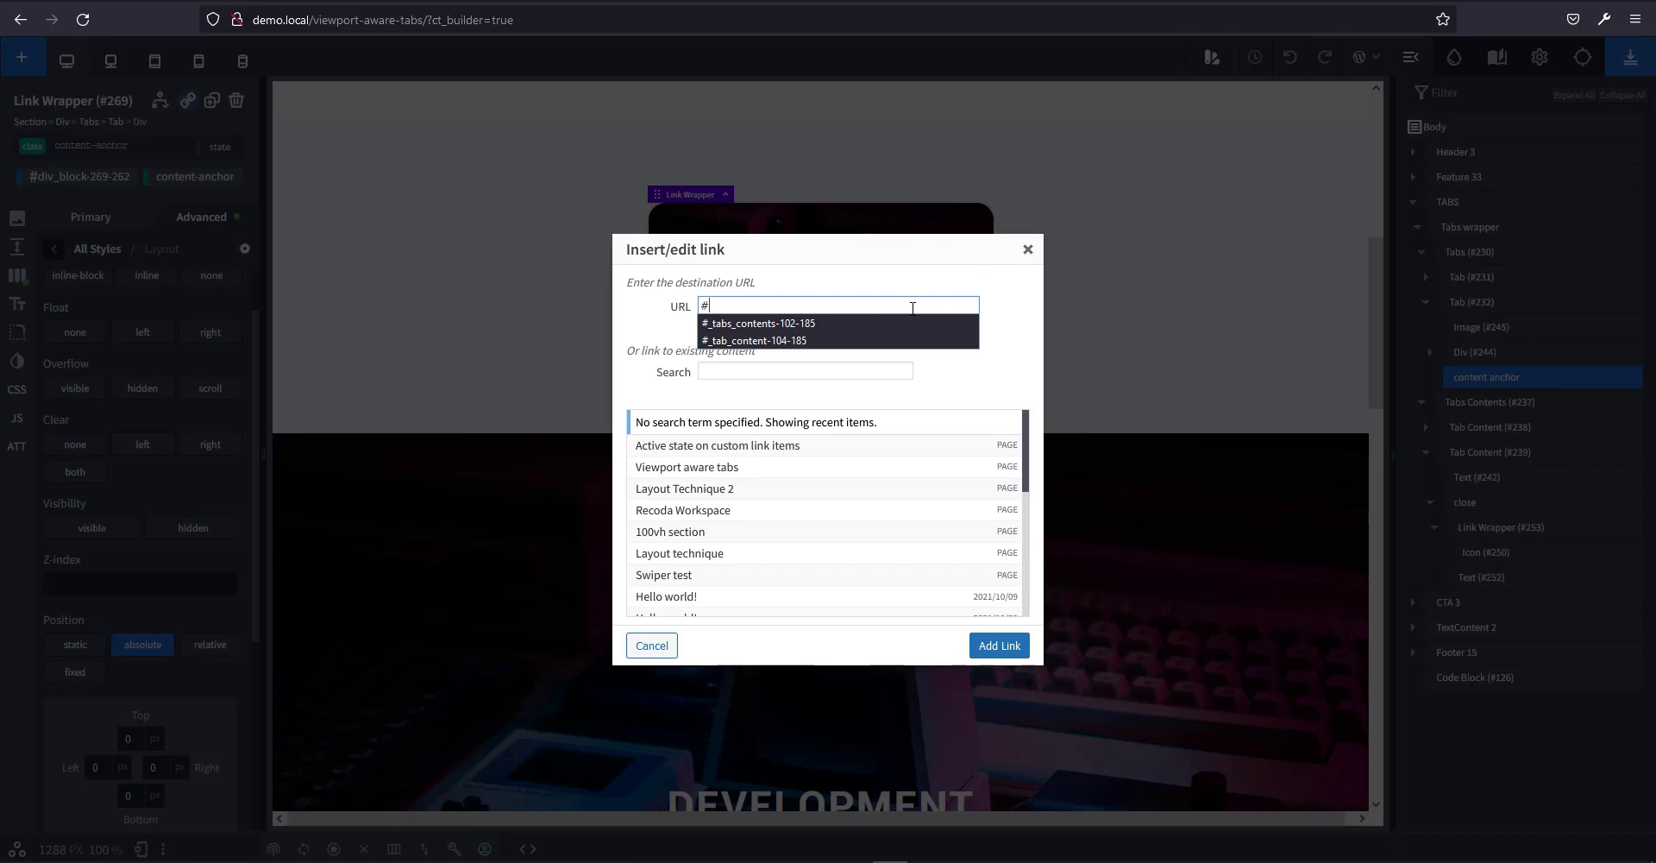
type("tab-contents")
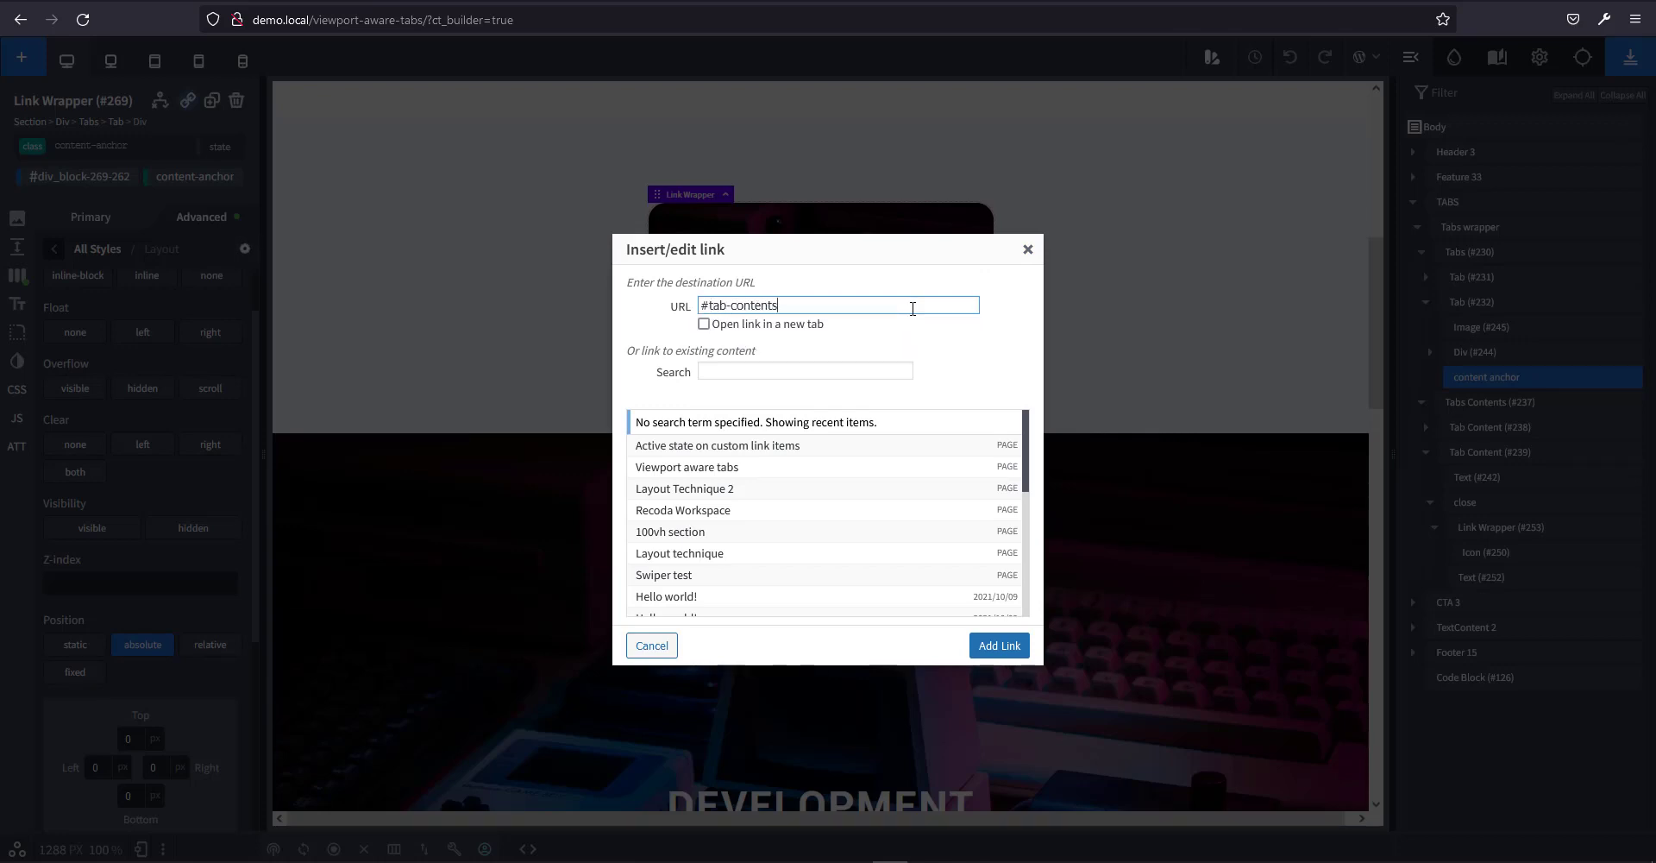
left_click(994, 646)
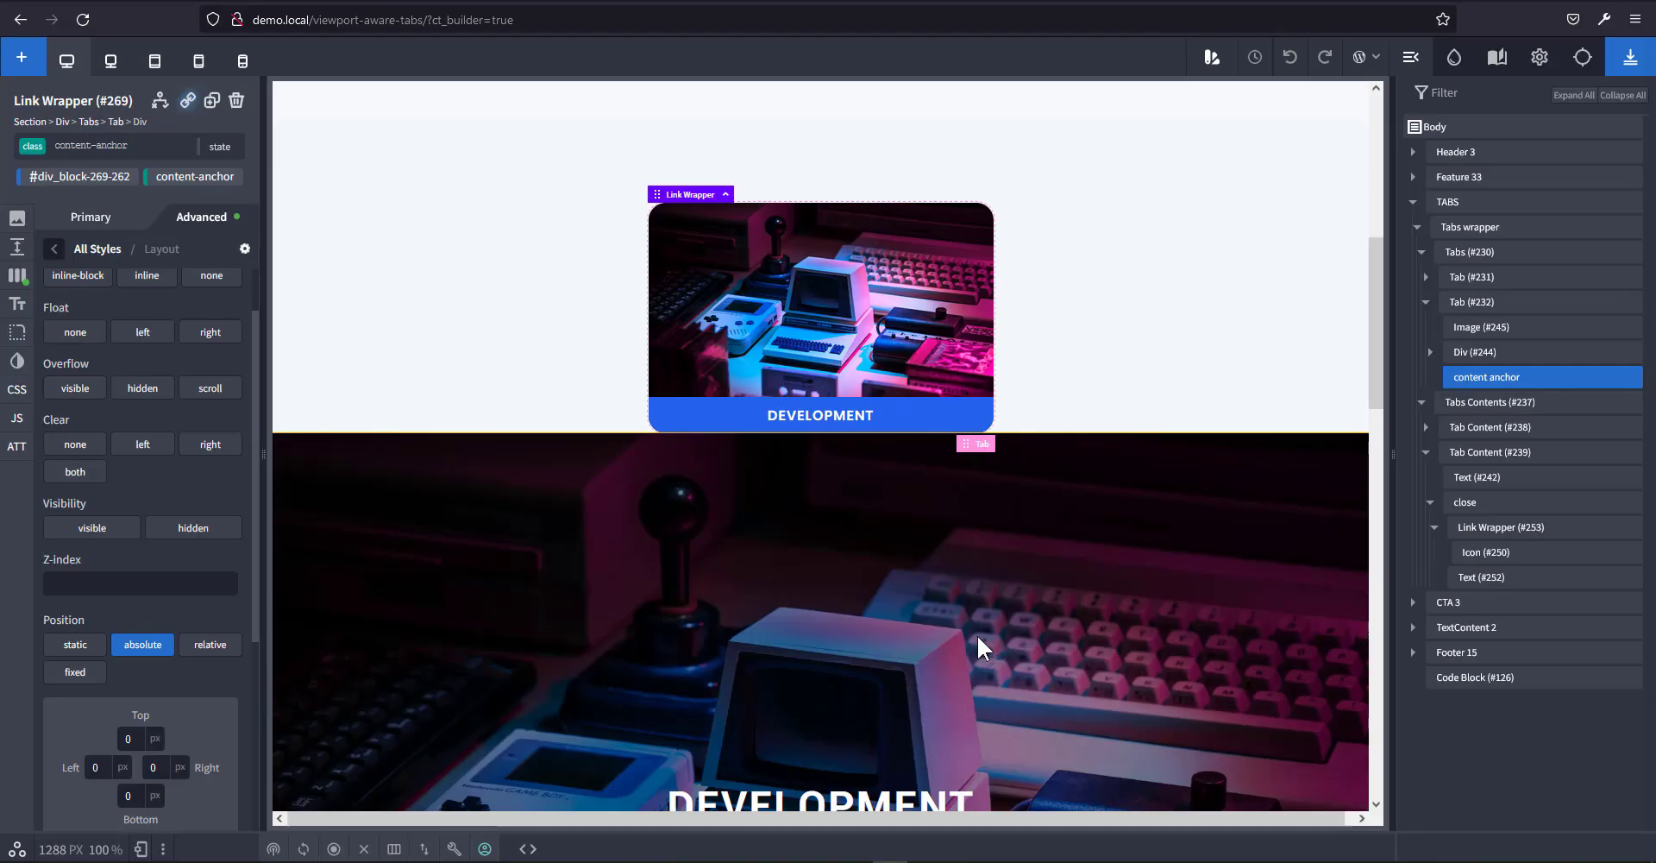
Examine the IDs and nesting of the TABS section, Tabs wrapper, Tabs Contents (#237) and its tab content elements.
left_click(1499, 402)
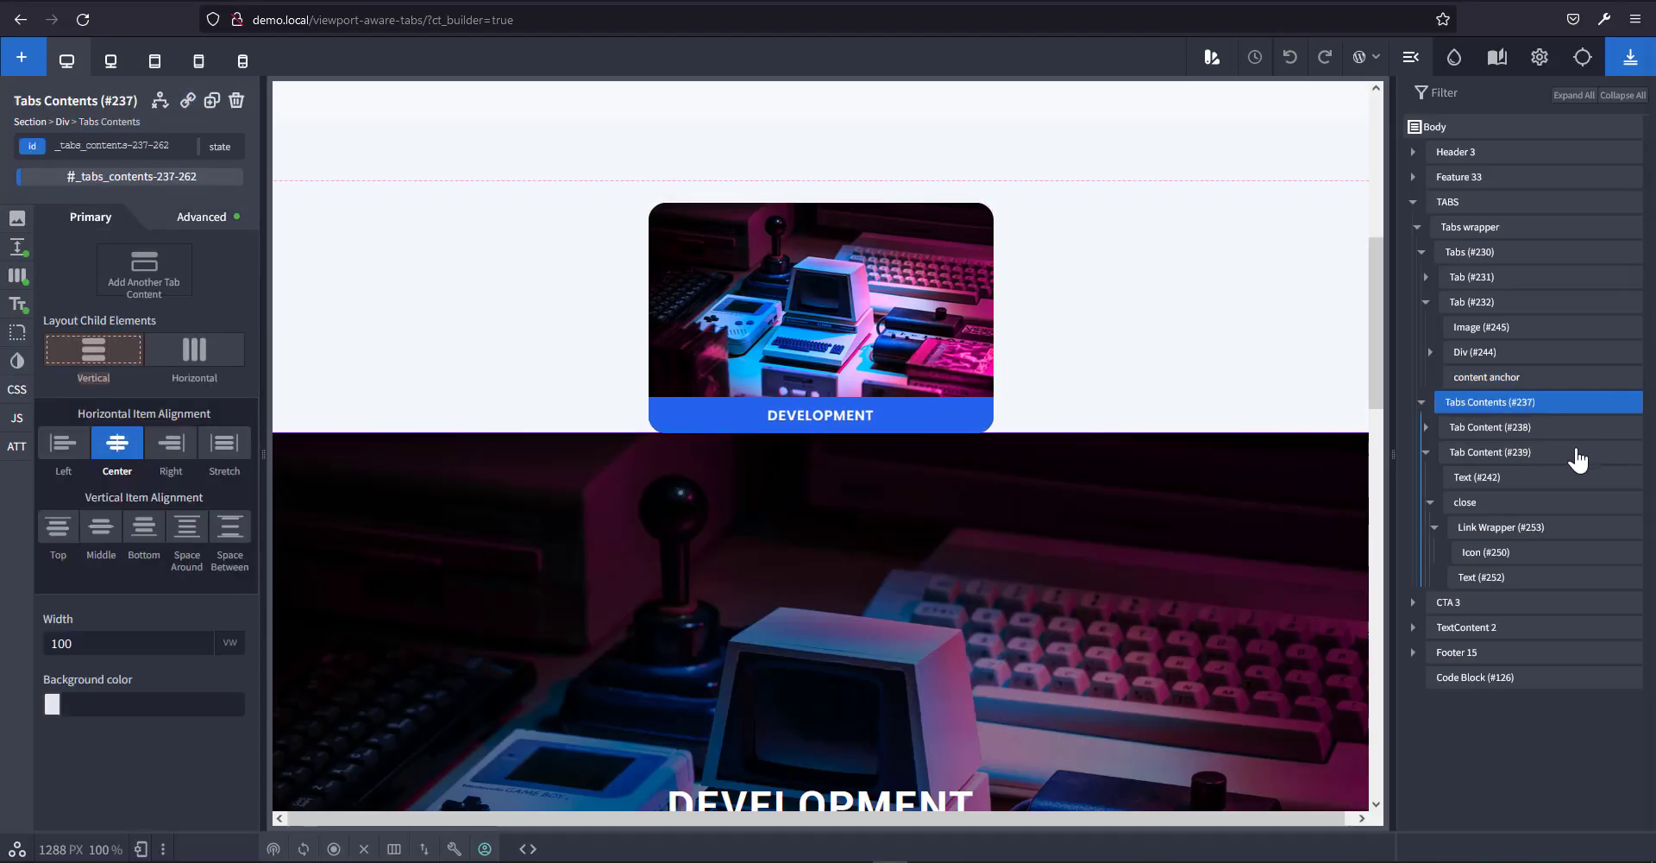
left_click(1426, 452)
left_click(1493, 429)
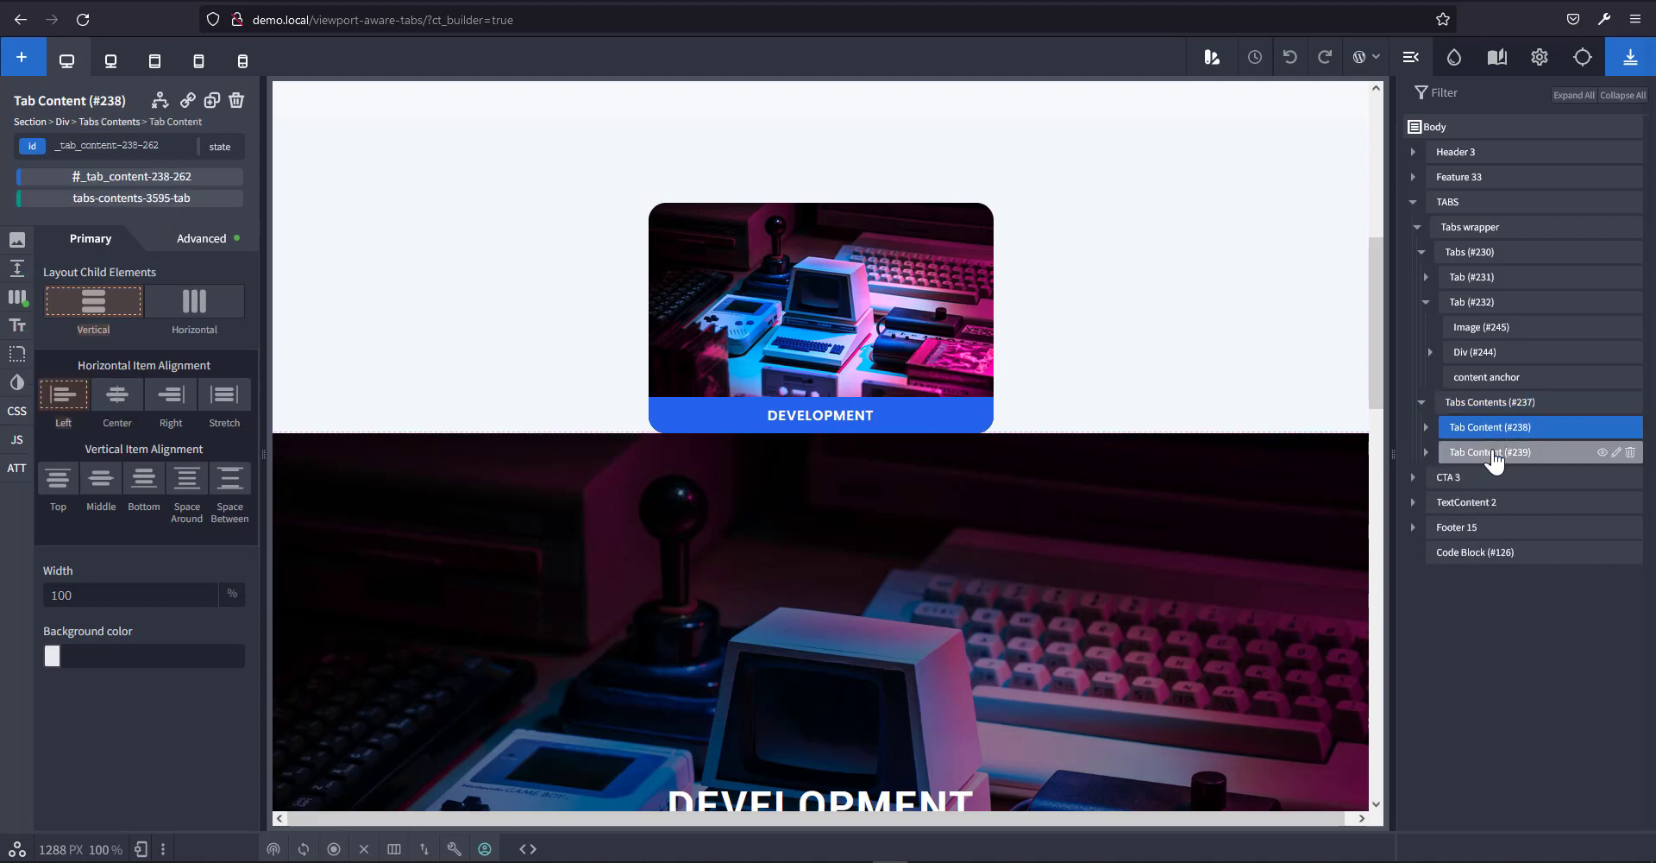
left_click(1490, 404)
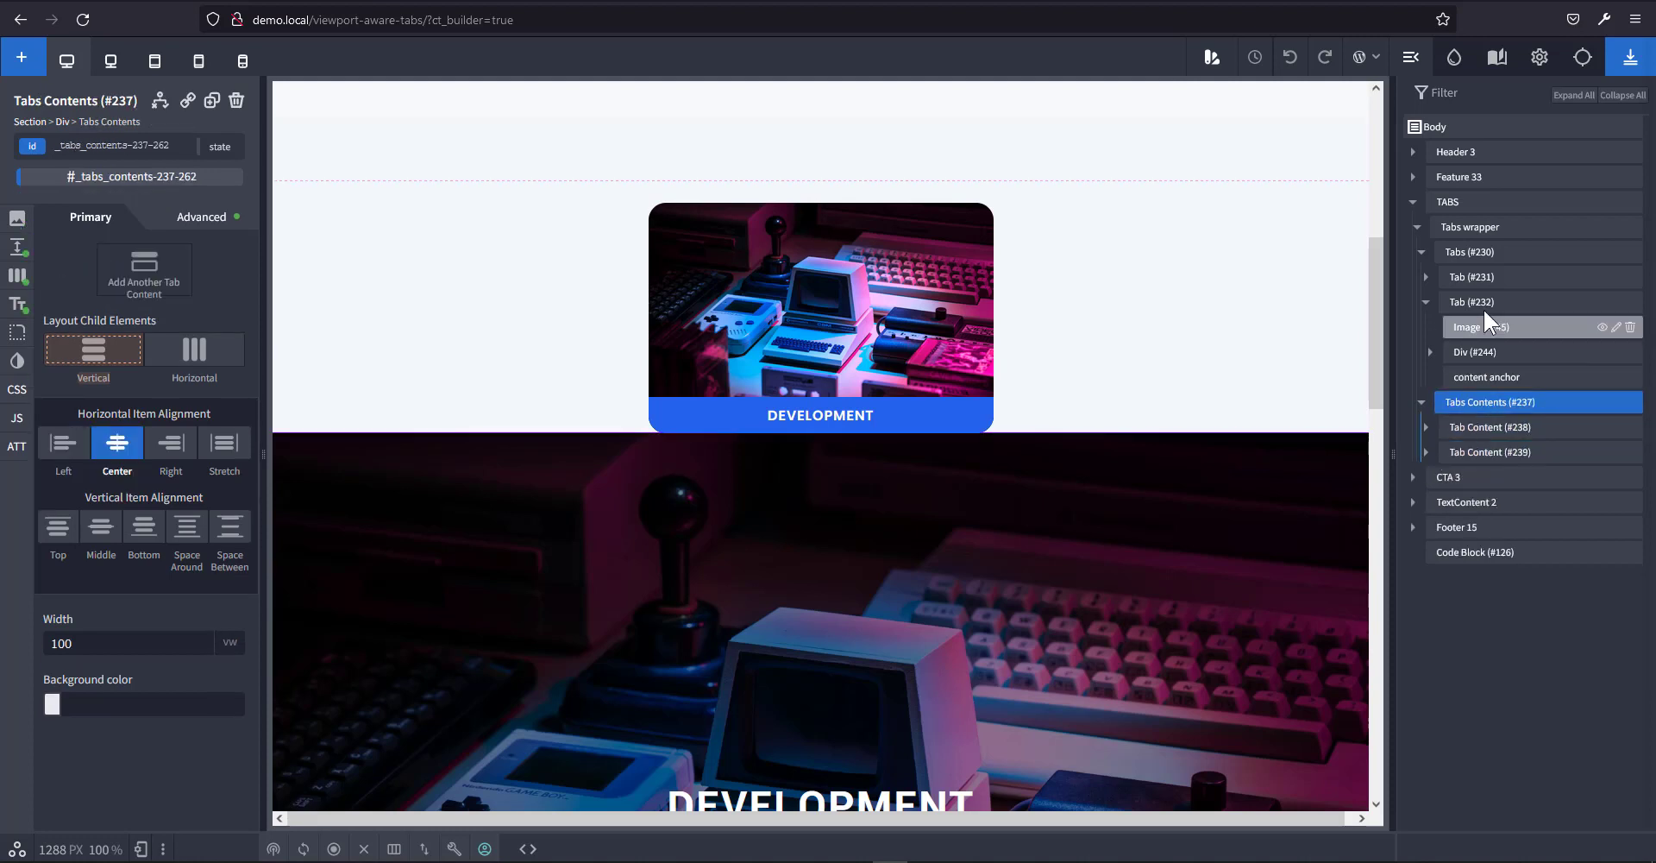
left_click(1471, 226)
left_click(1474, 204)
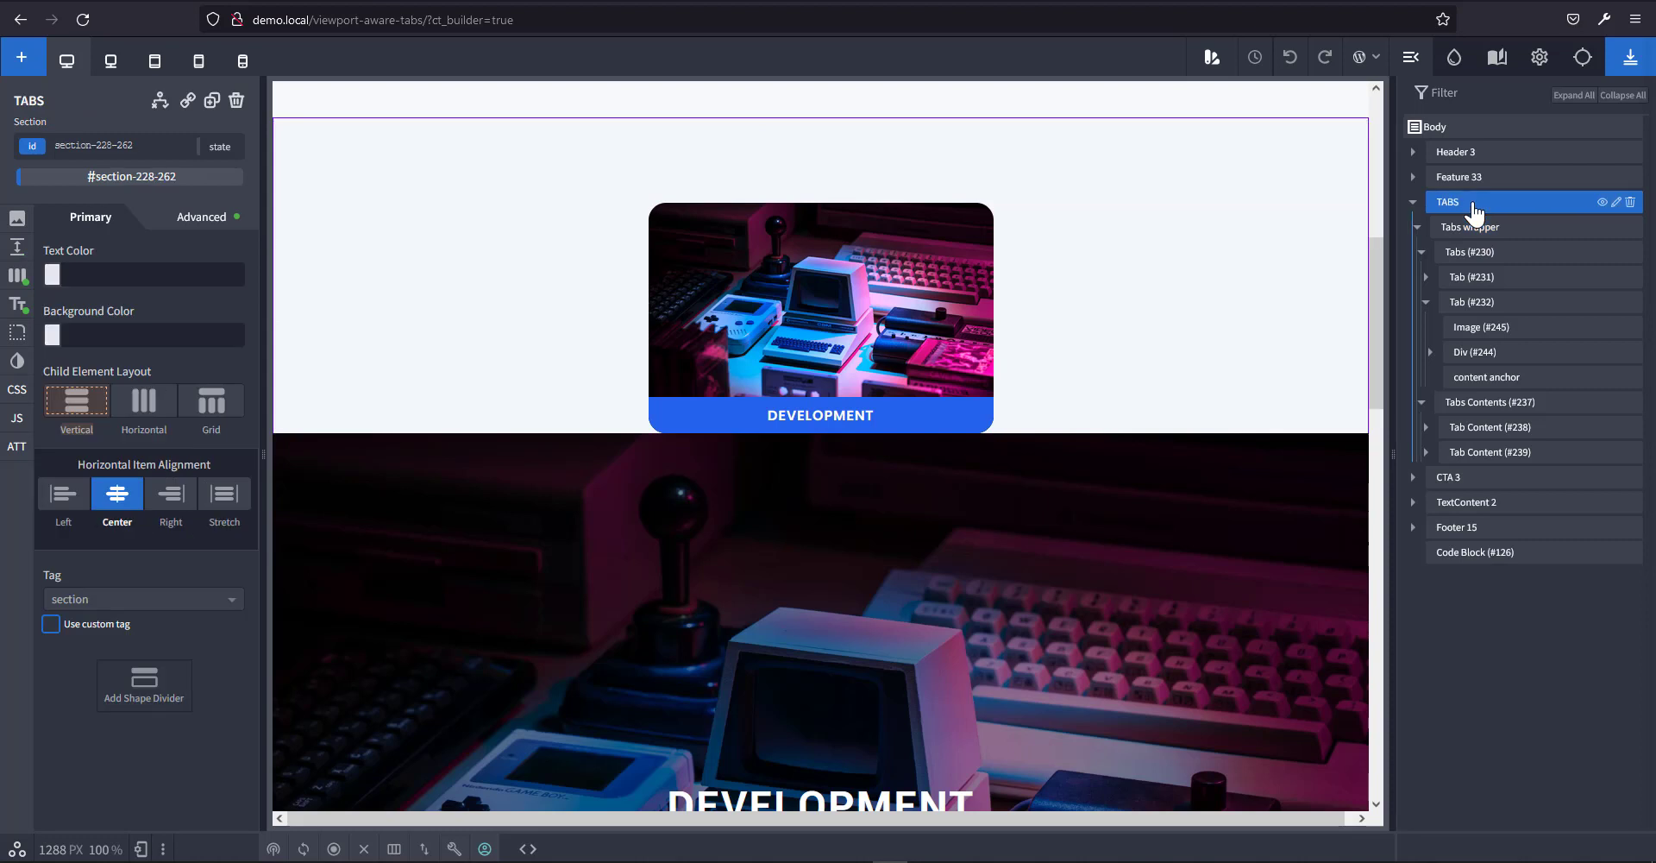
left_click(1478, 229)
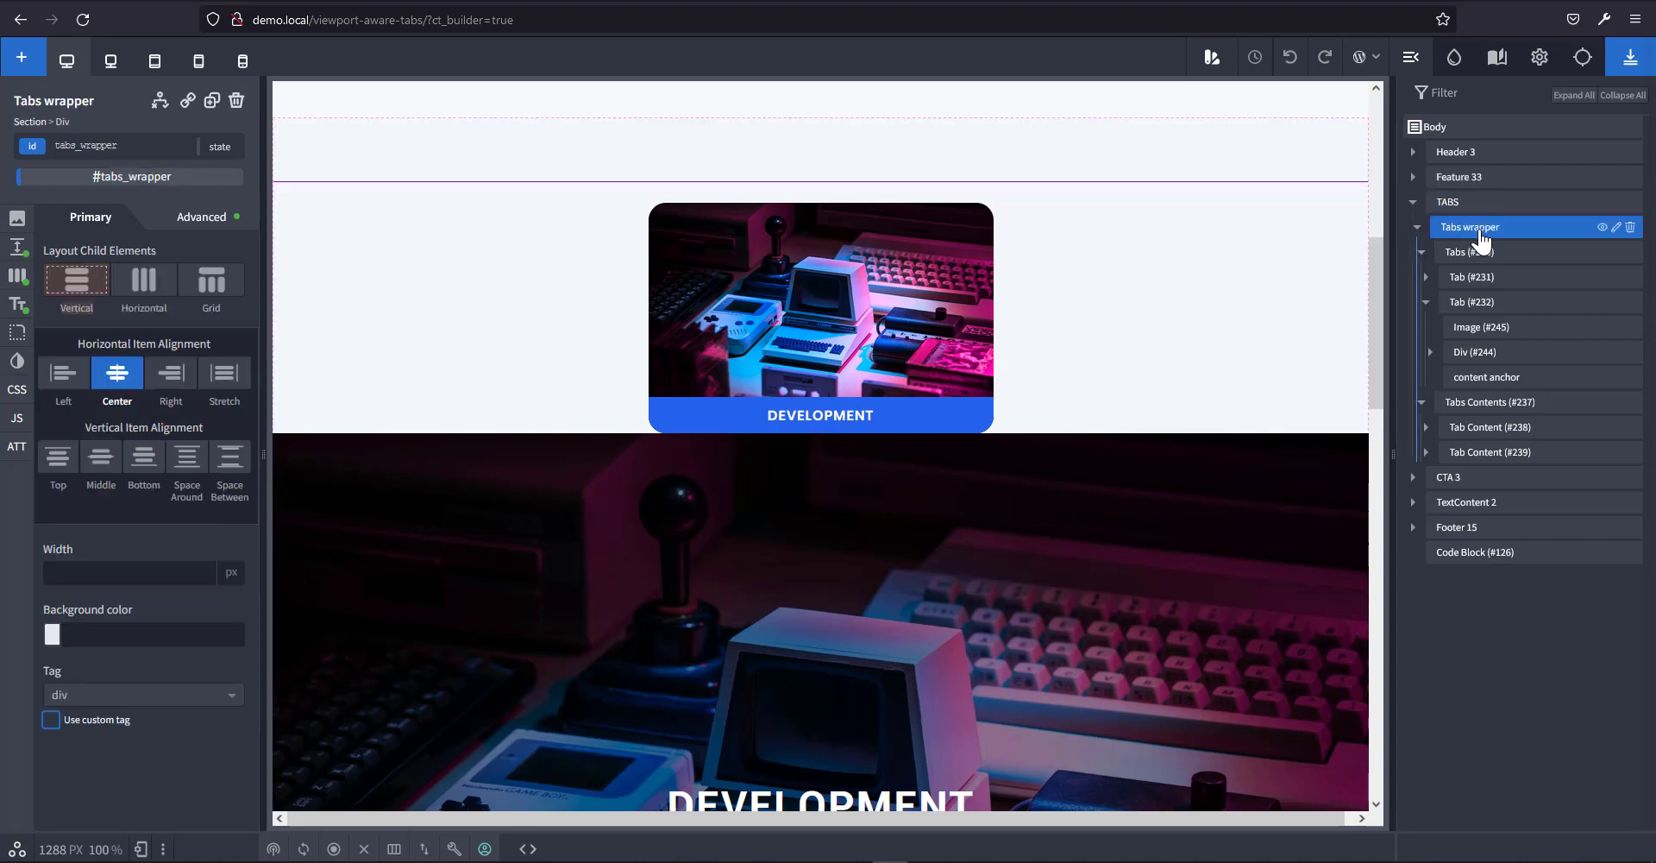
left_click(1422, 253)
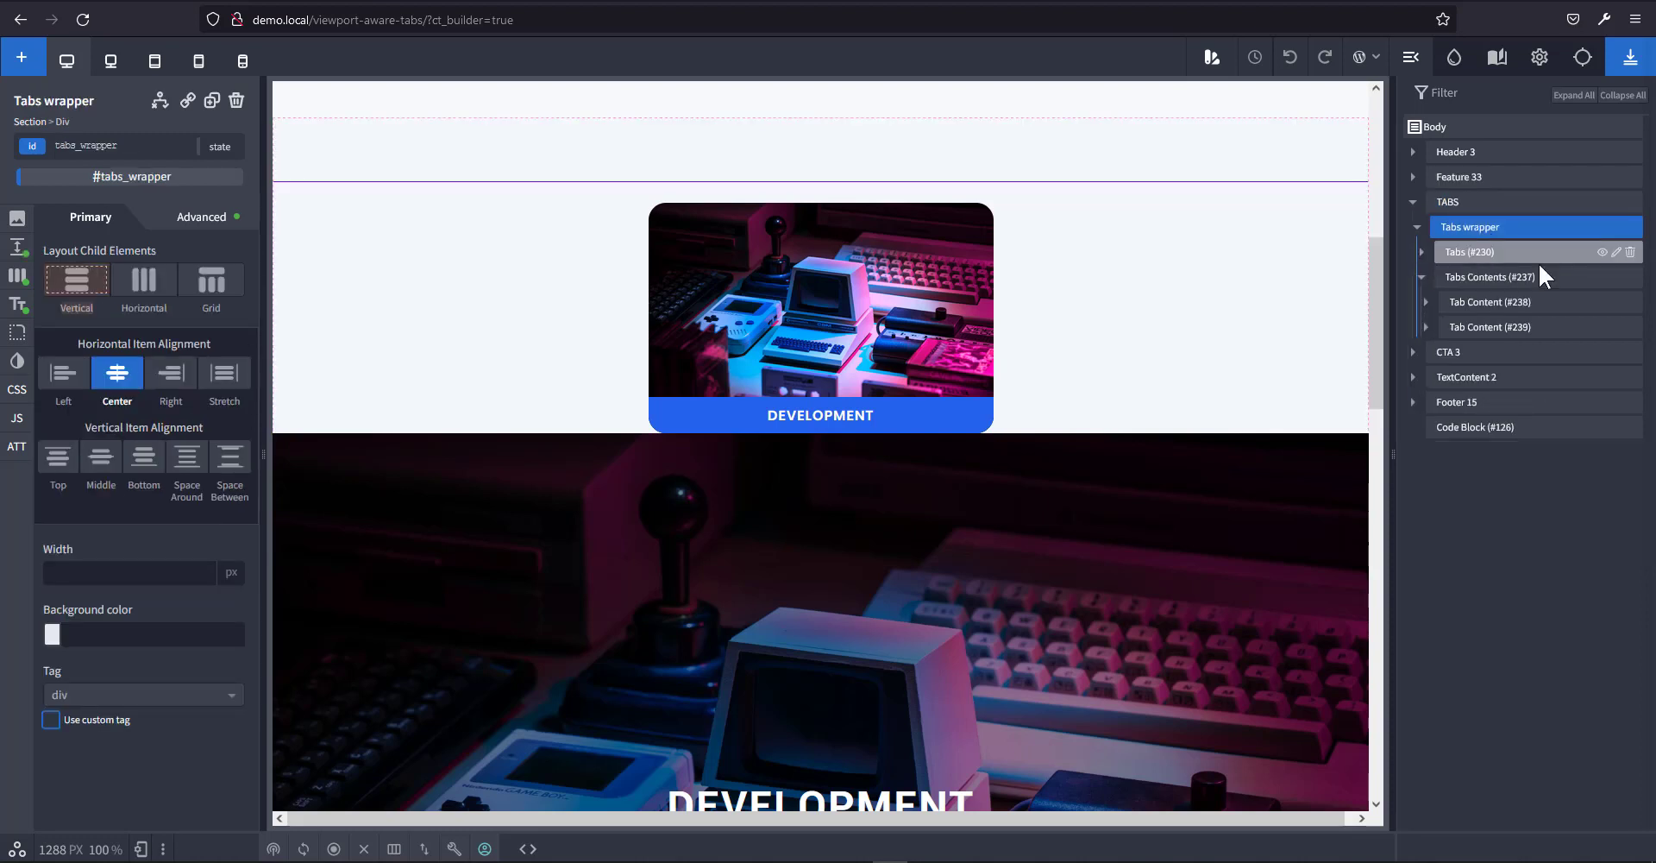
left_click(1496, 280)
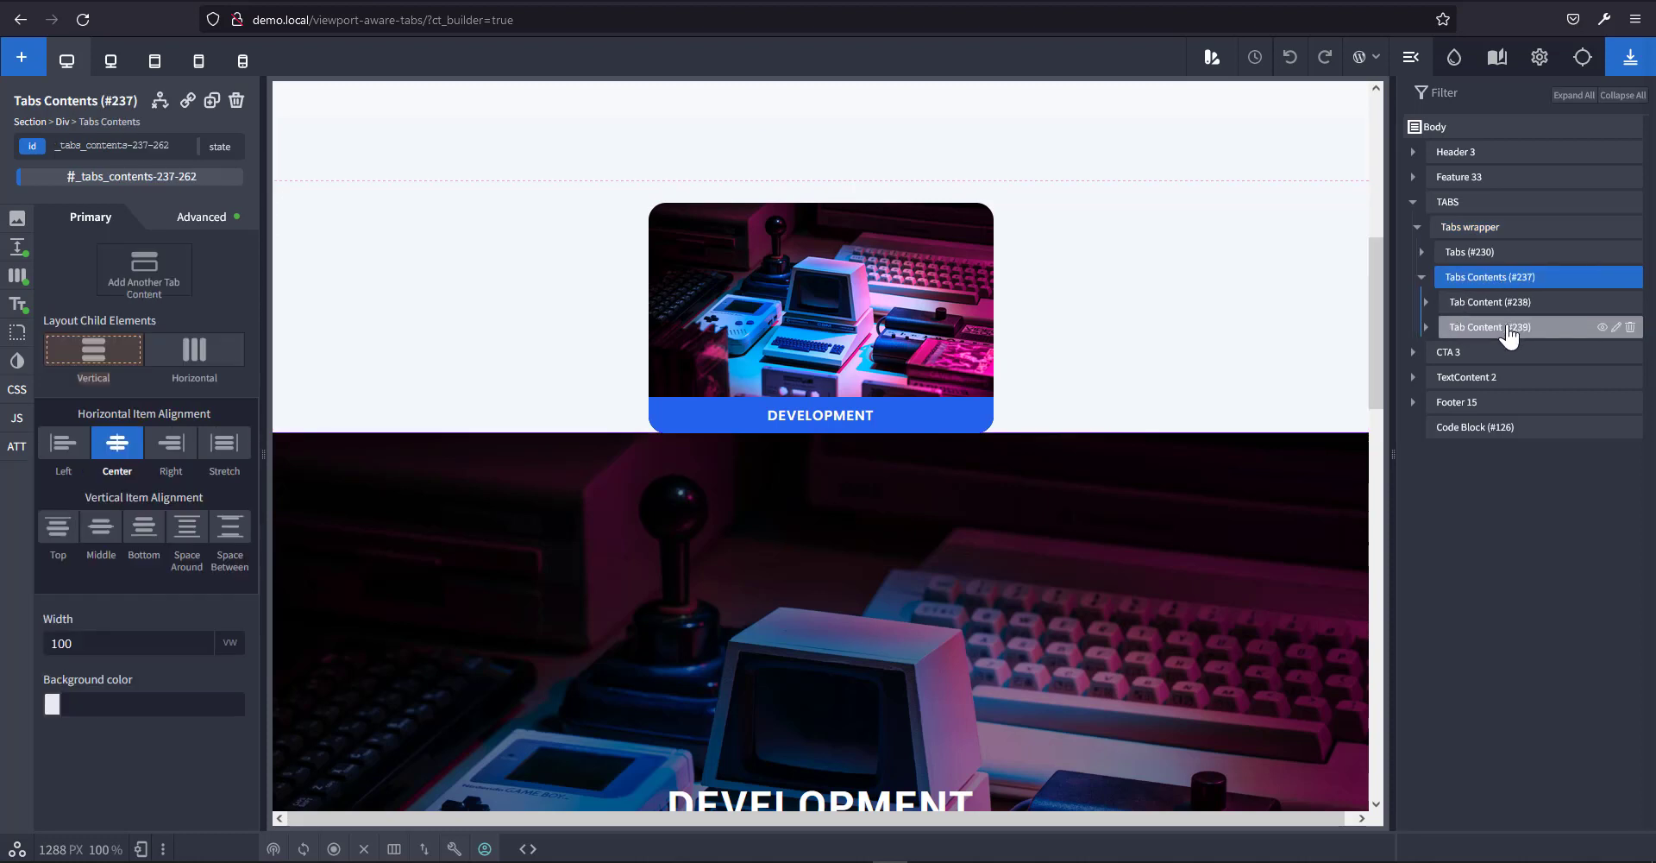
left_click(1497, 304)
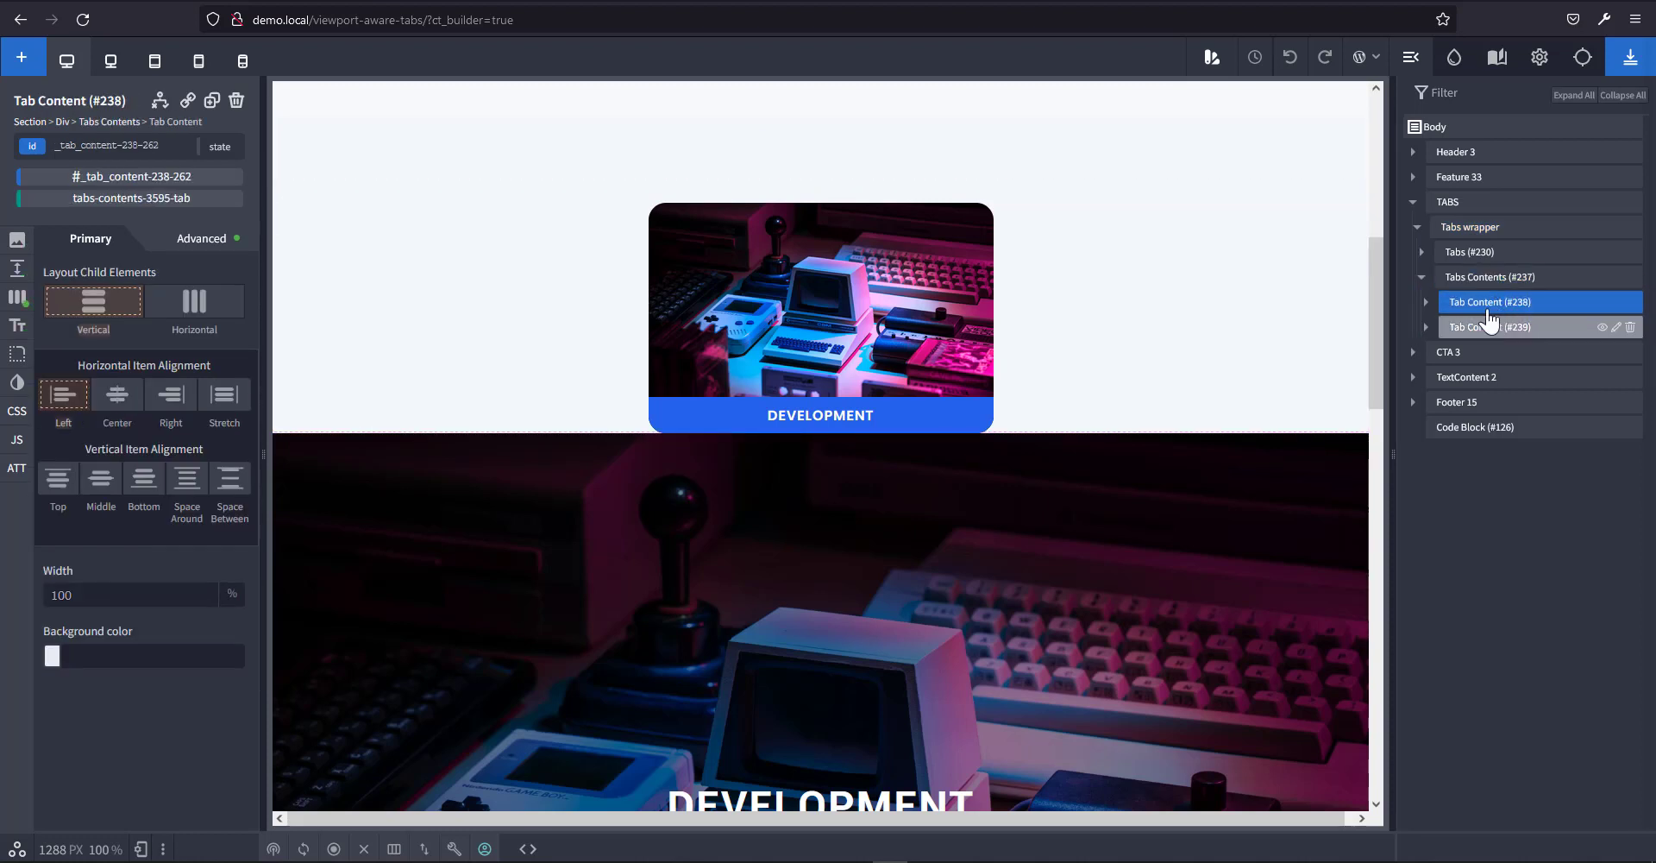
Shorten the ID of Tabs Contents (#237) to tabs_contents, removing the leading underscore and the numeric suffix.
left_click(1489, 277)
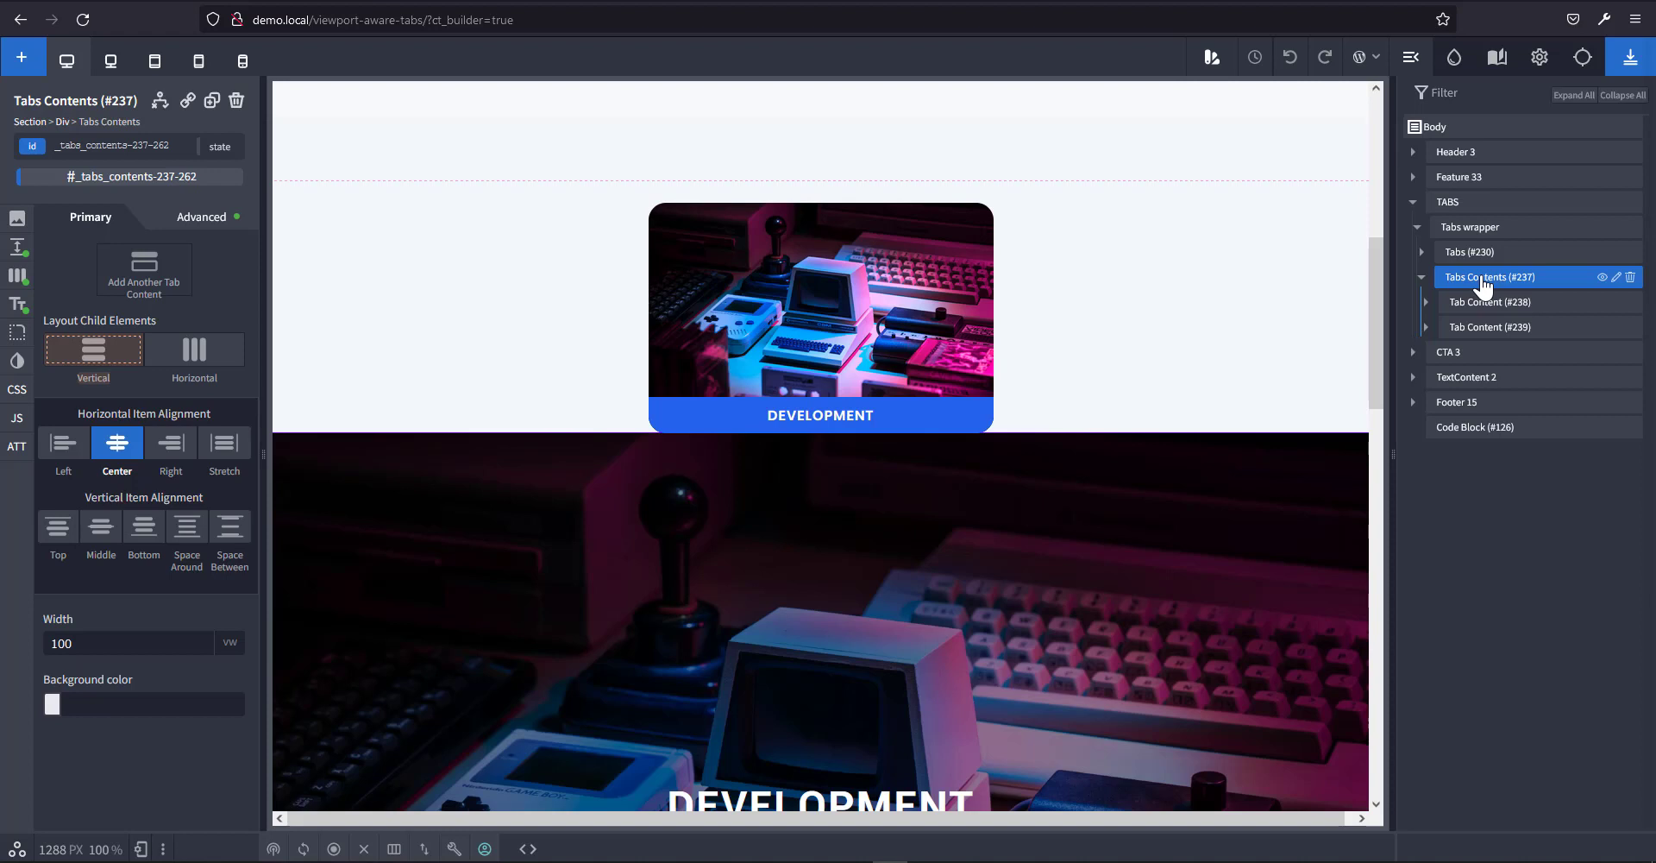
left_click(177, 146)
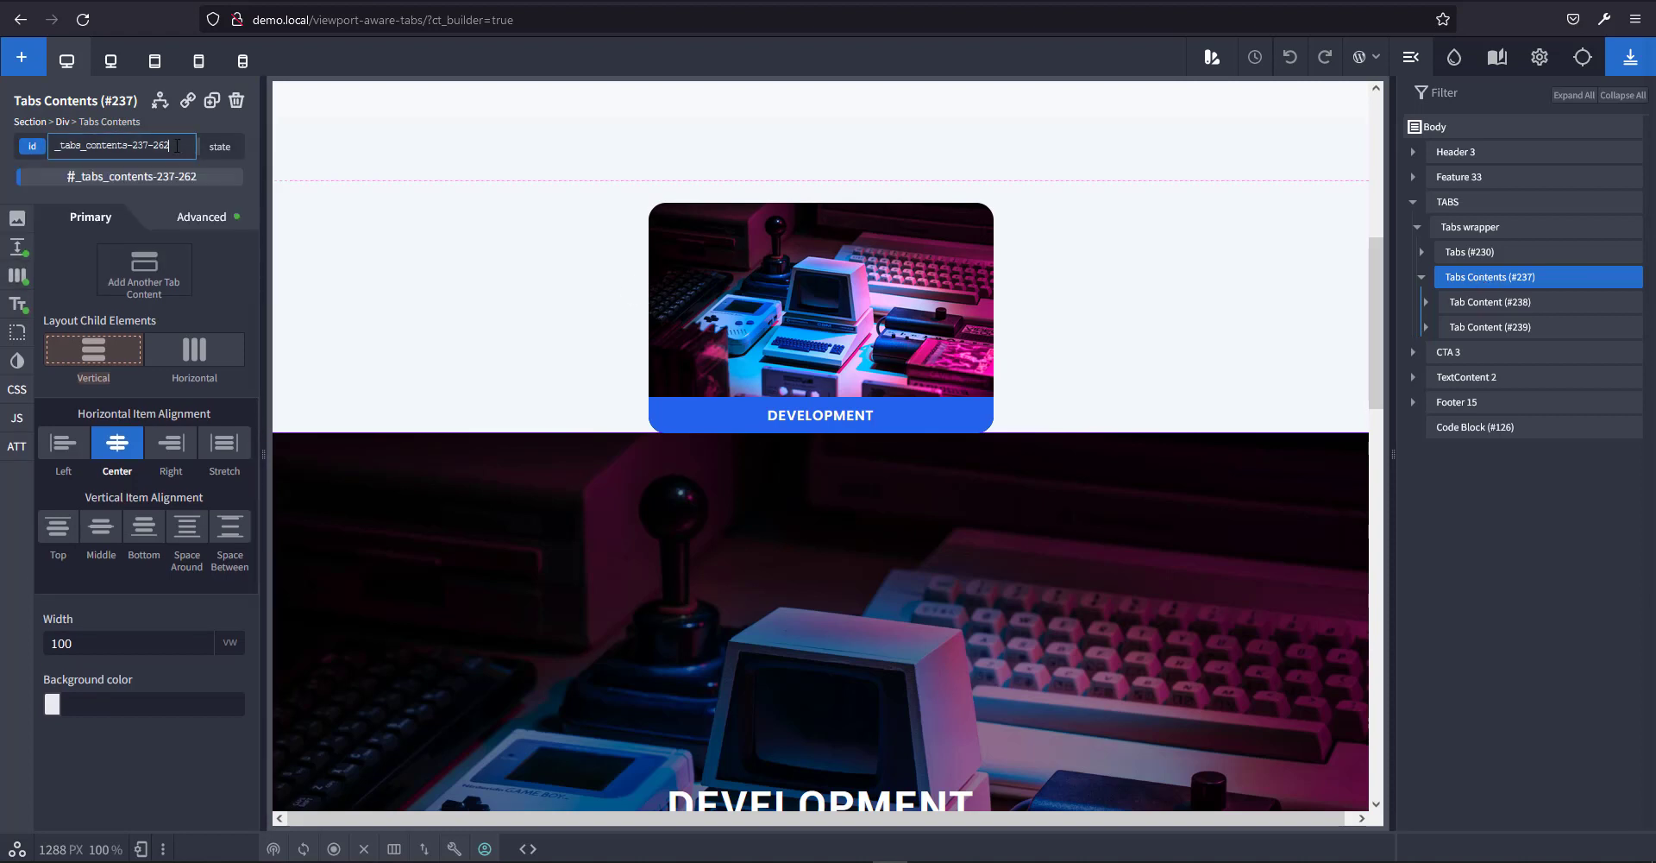
key("BackSpace")
key("BackSpace")
key("BackSpace")
key("BackSpace")
key("BackSpace")
key("BackSpace")
key("BackSpace")
key("BackSpace")
key("BackSpace")
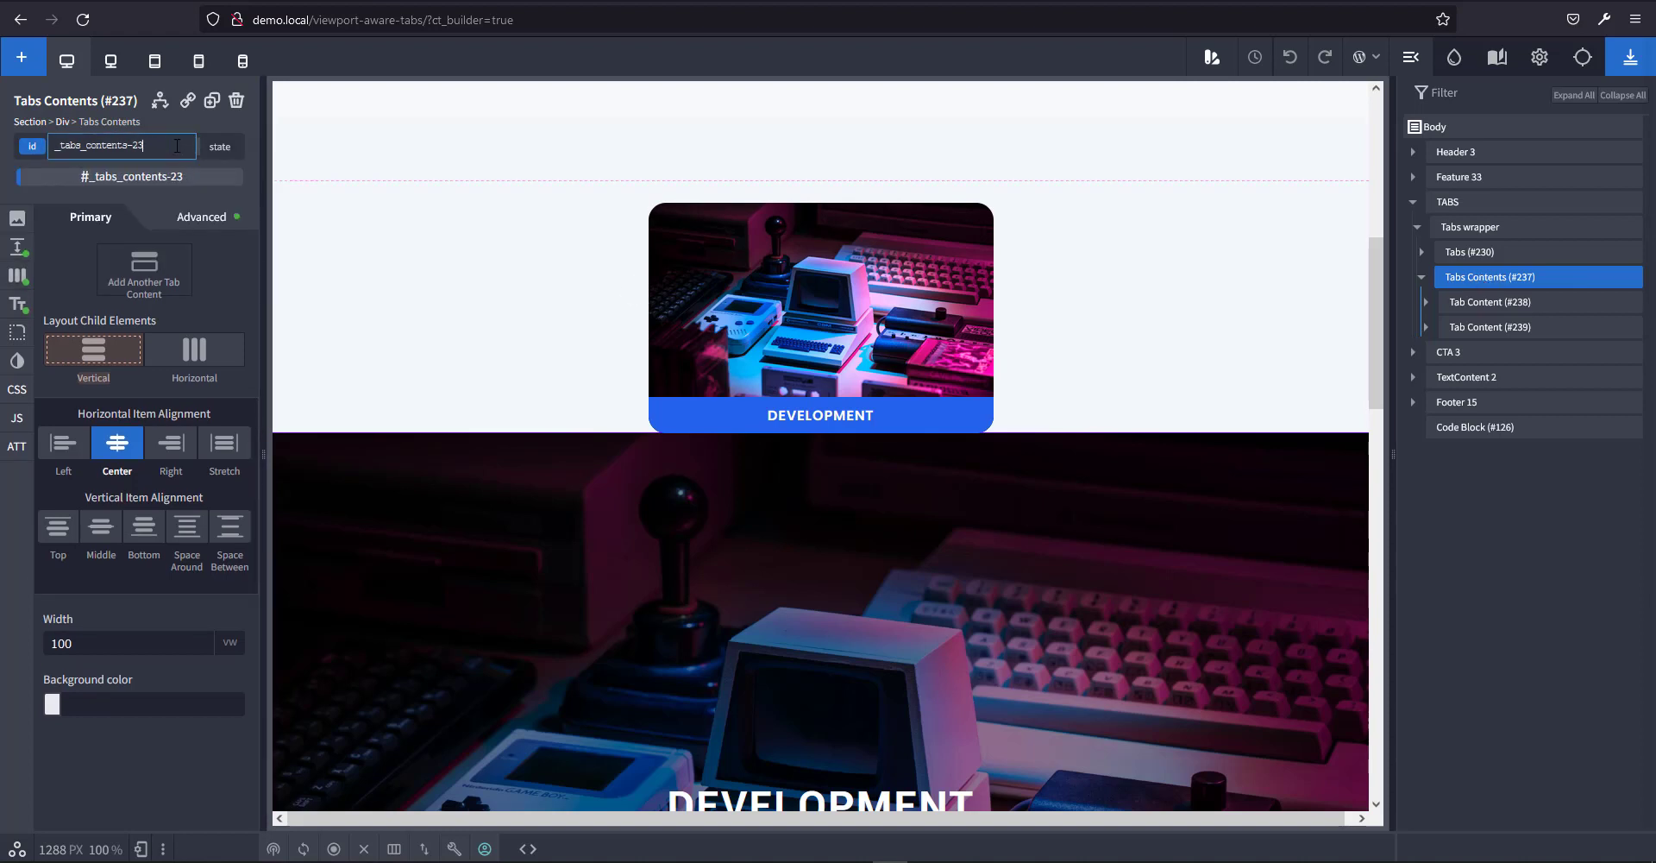
type("s")
key("Return")
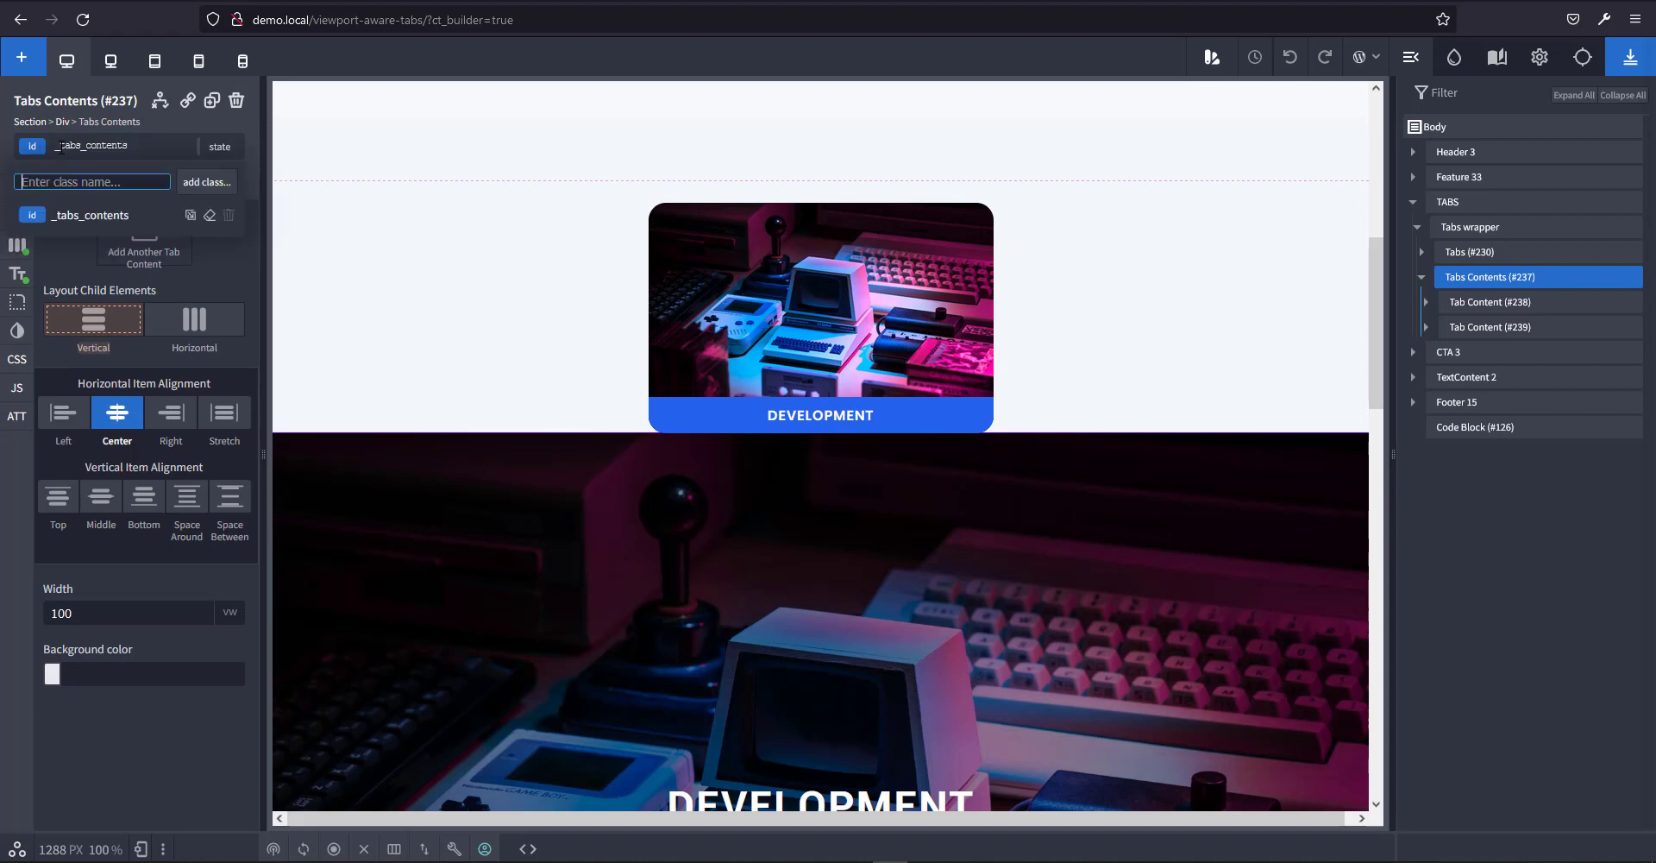
left_click(55, 145)
key("BackSpace")
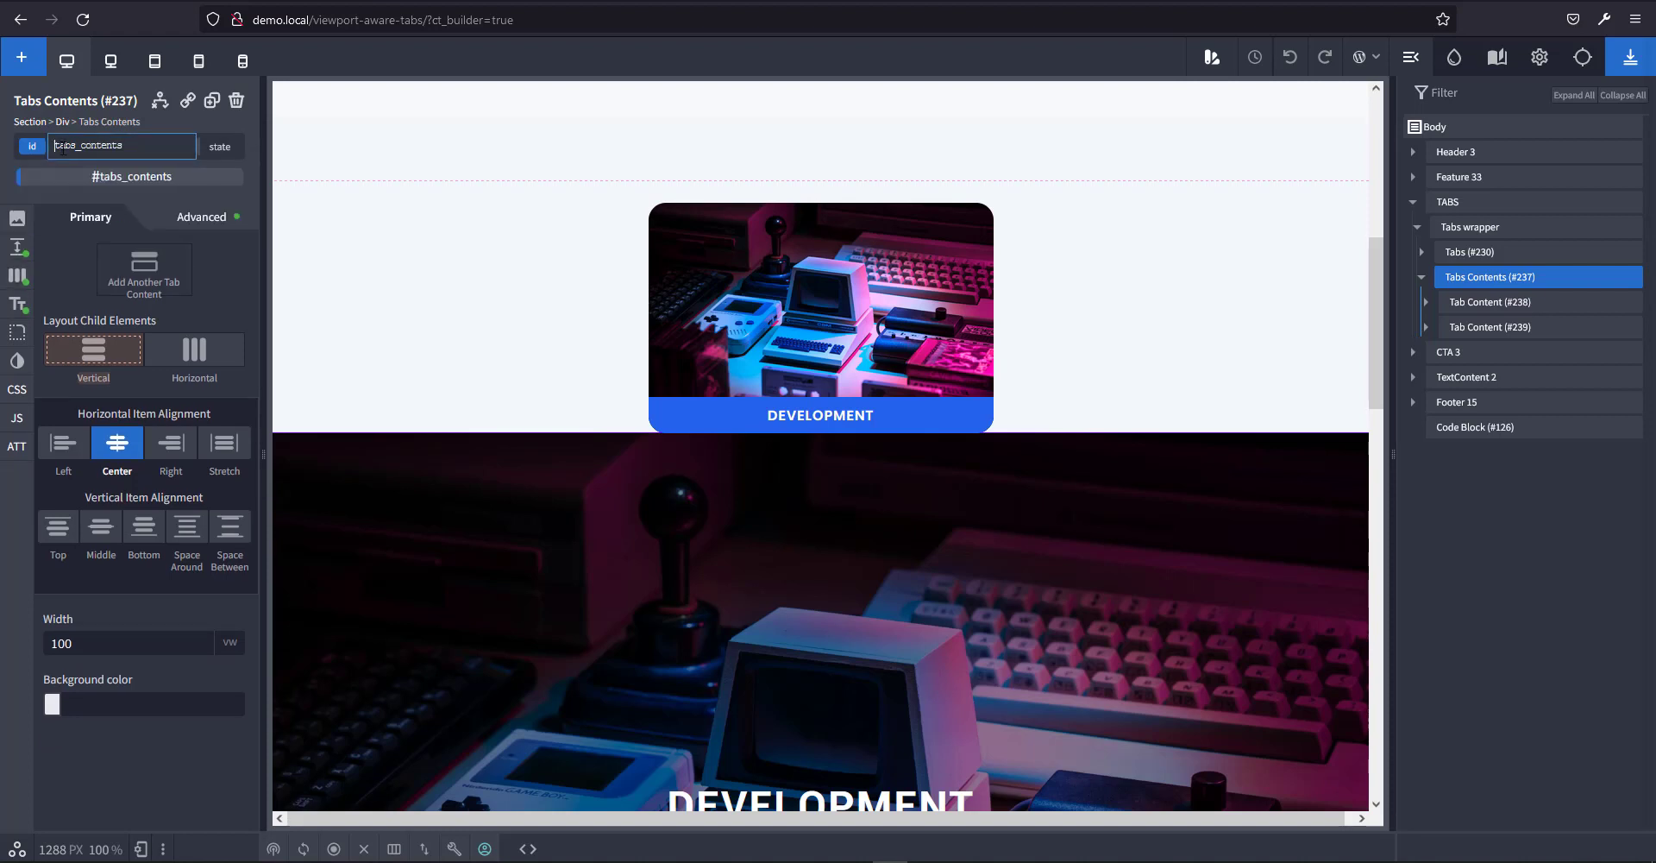
Change the content anchor link wrapper's URL to #tab_contents at the element's ID level.
left_click(899, 320)
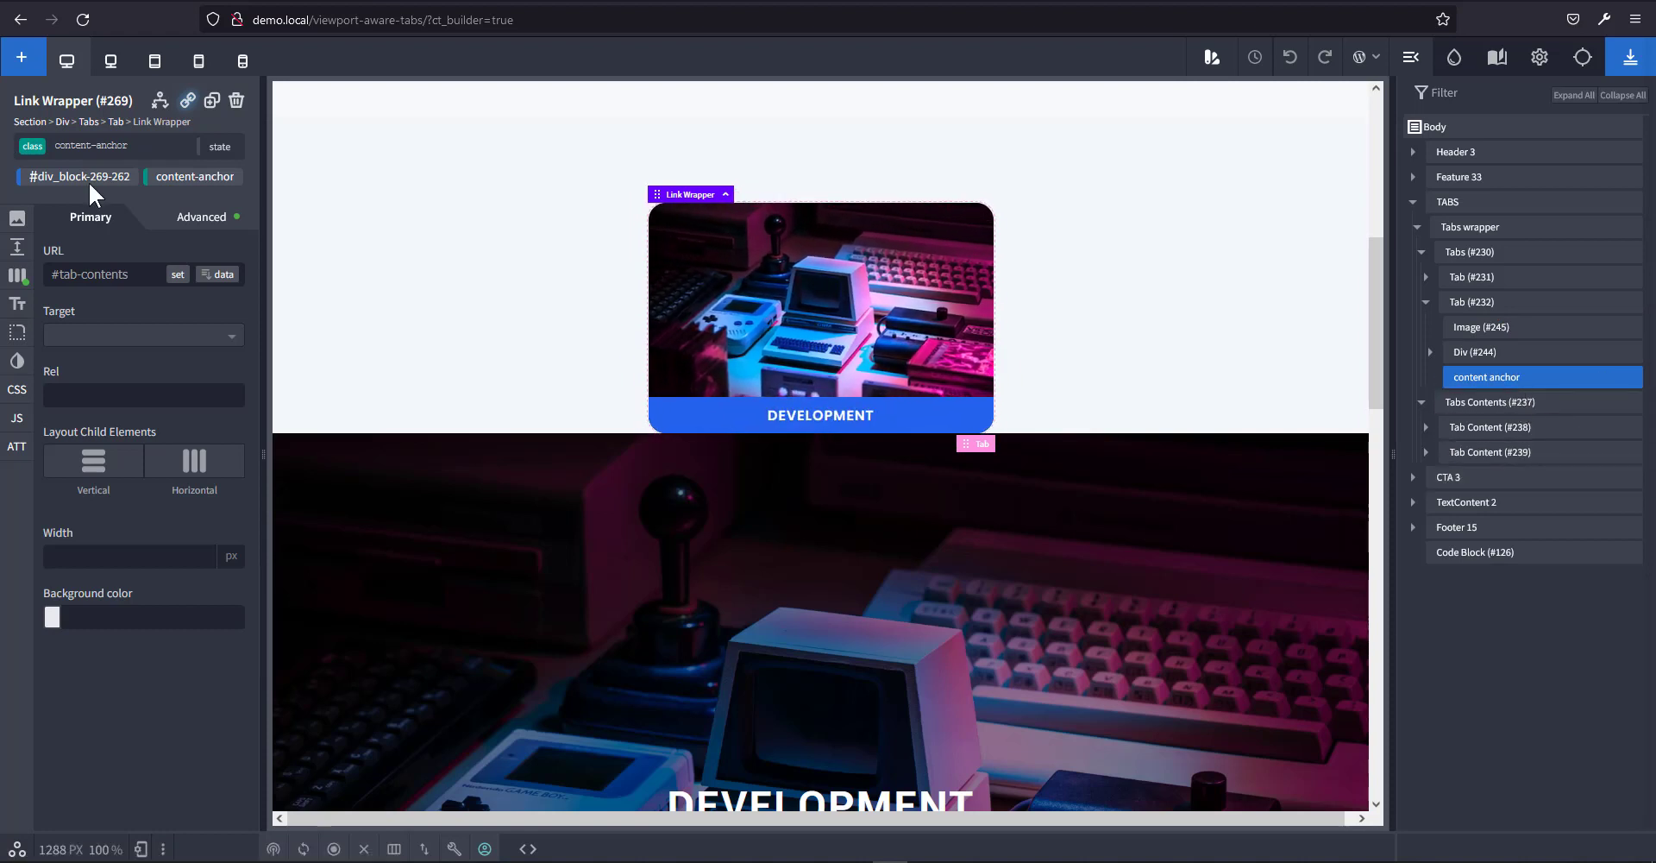
left_click(121, 177)
left_click(135, 277)
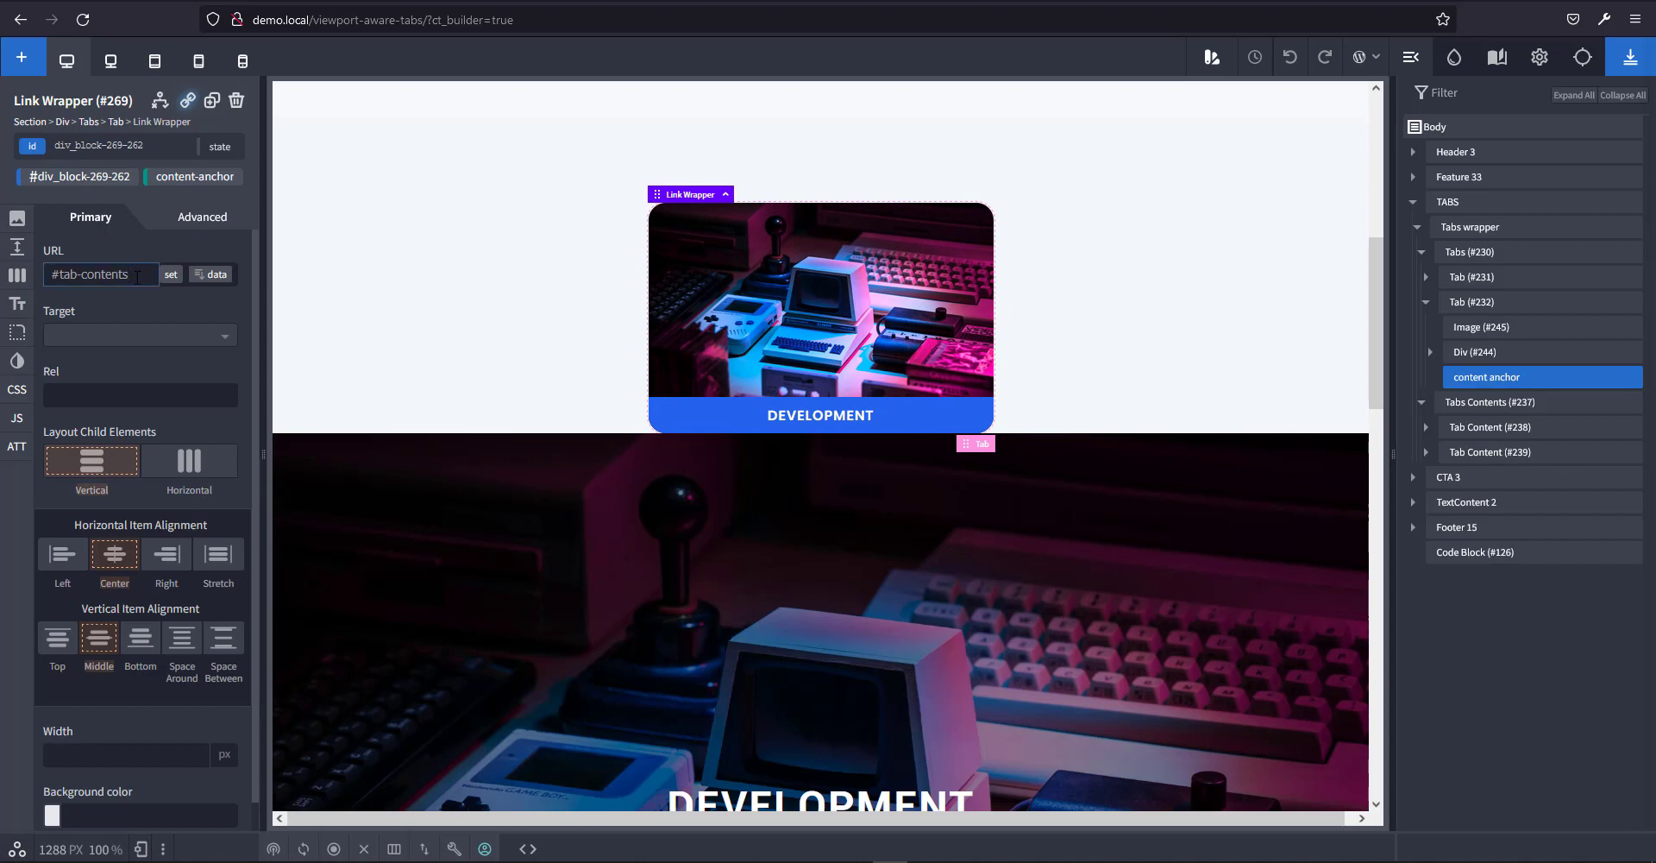
key("ctrl+a")
left_click(785, 306)
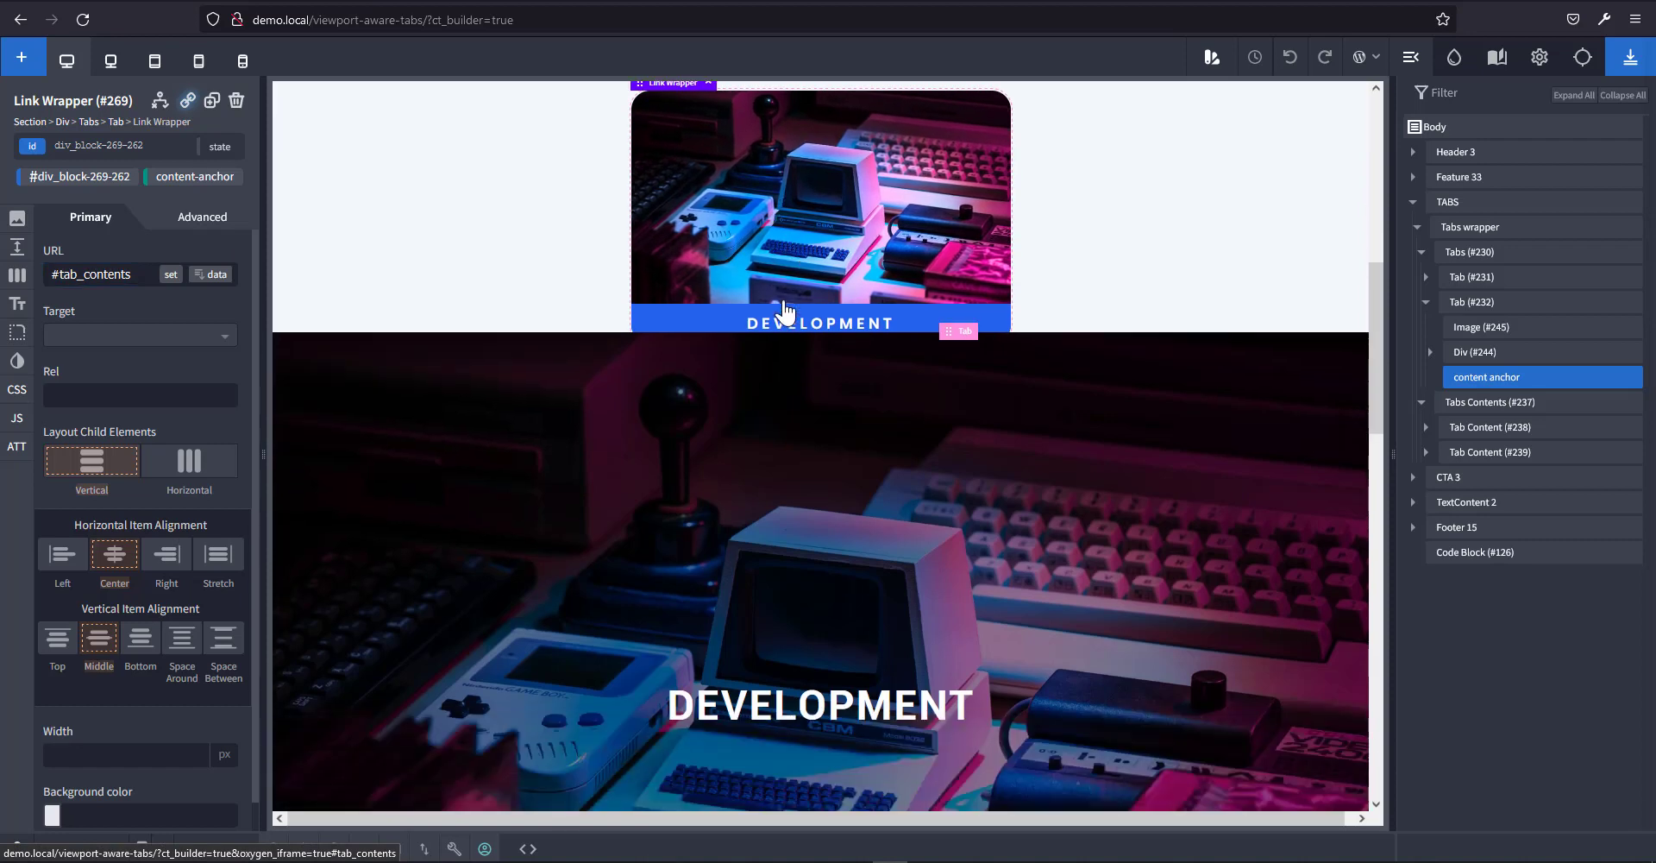
Try the Development tab's anchor link in the builder preview and save the page.
scroll(831, 482, "up", 7)
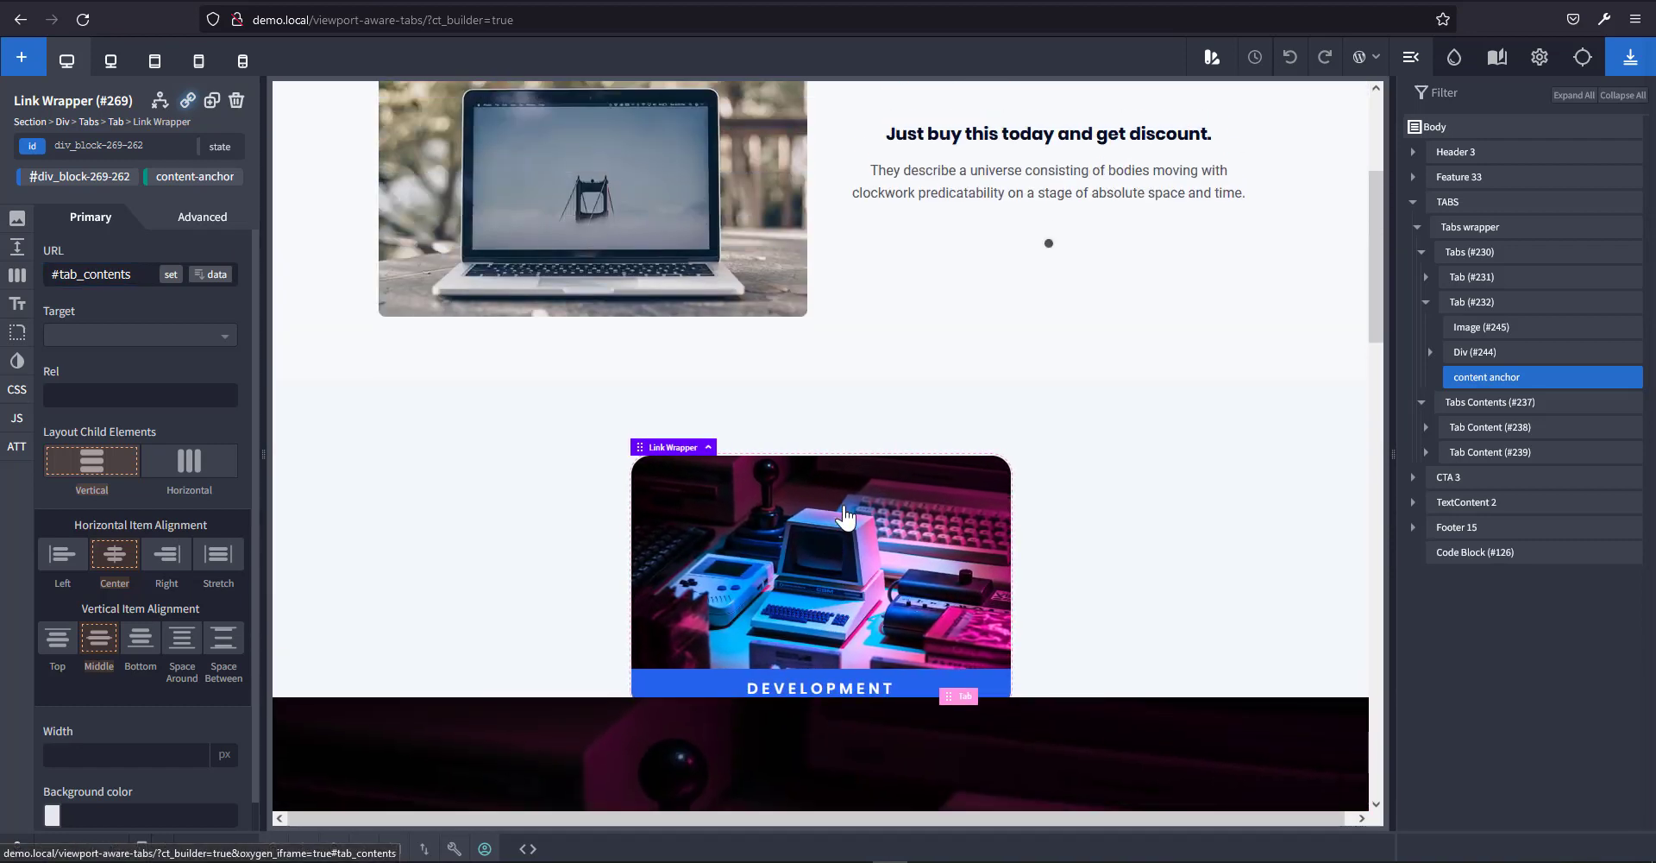
left_click(845, 511)
scroll(863, 545, "up", 4)
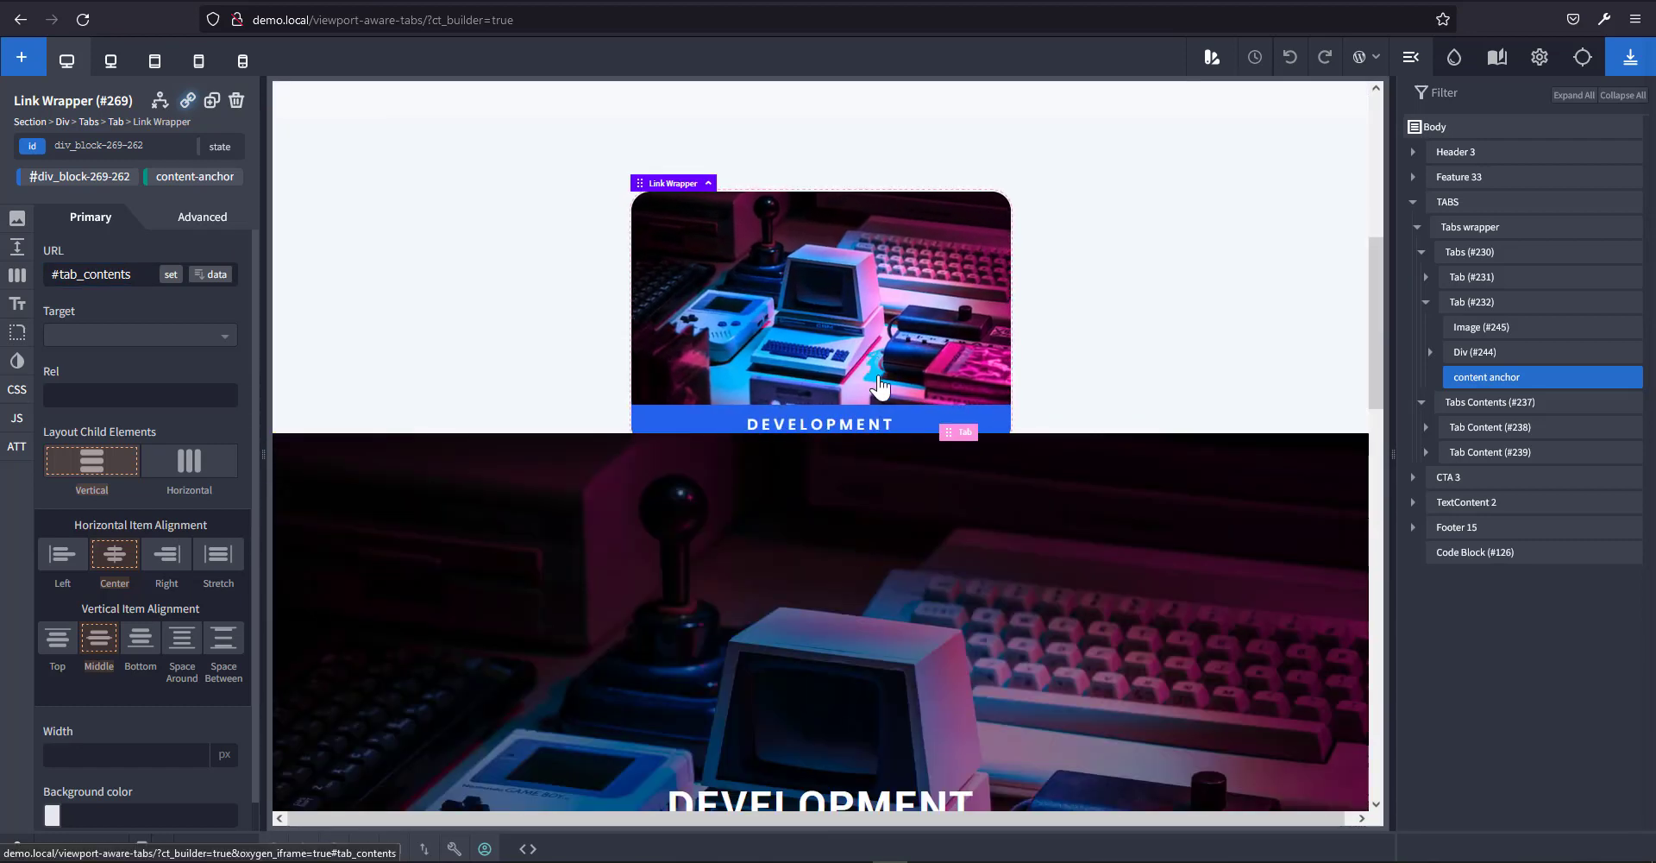
left_click(880, 390)
left_click(1630, 57)
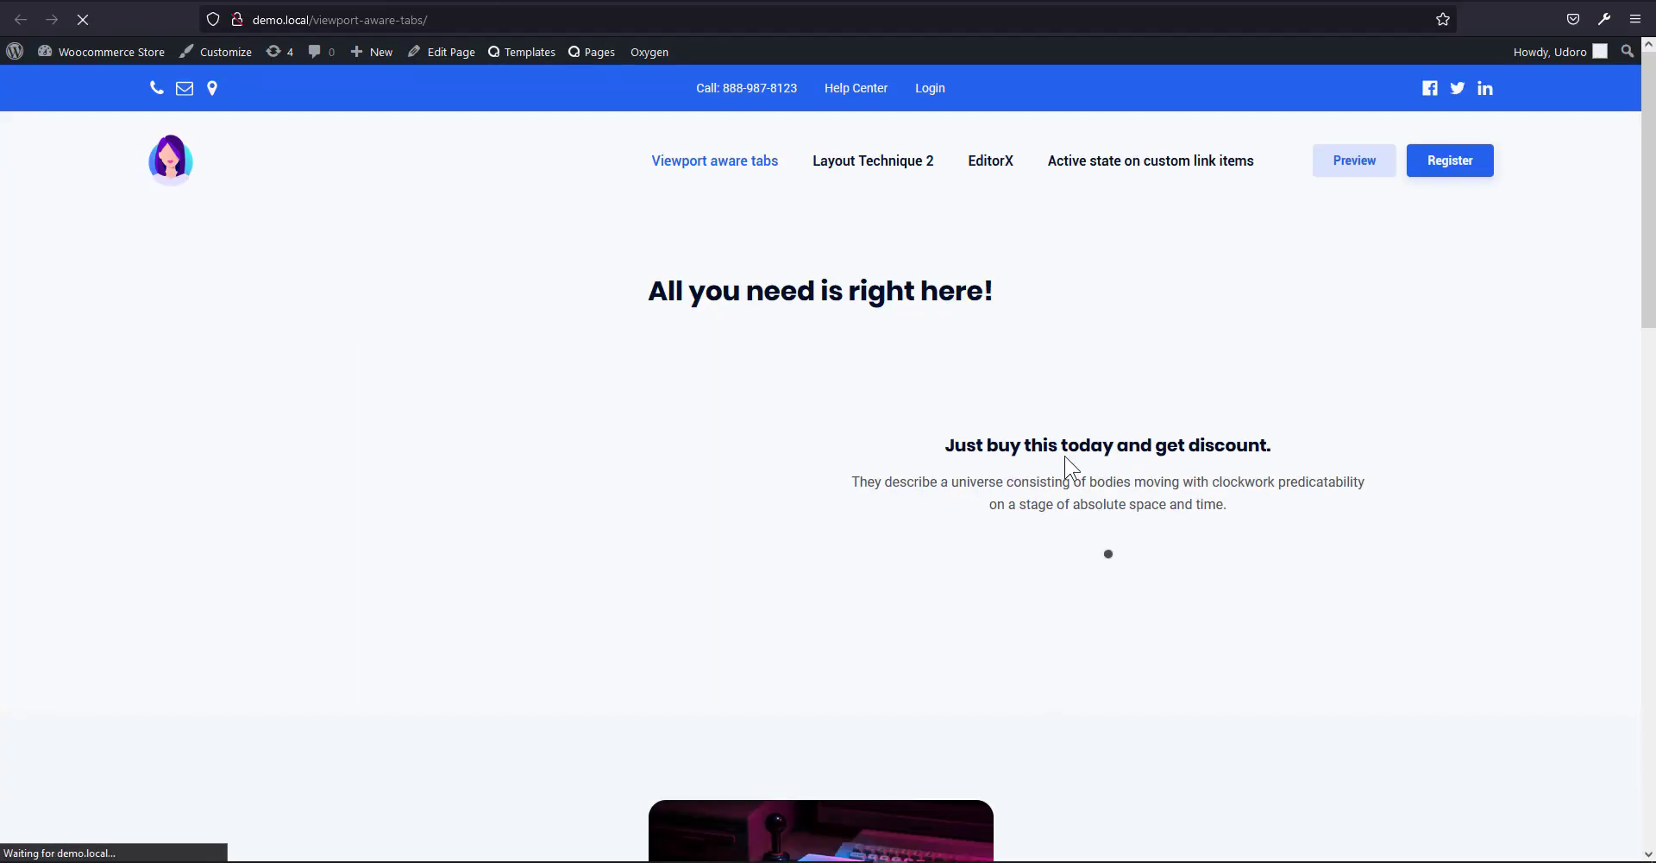
Test the Development tab's anchor link and the Close link of its content on the live page.
scroll(1035, 475, "down", 4)
left_click(823, 552)
scroll(932, 608, "up", 5)
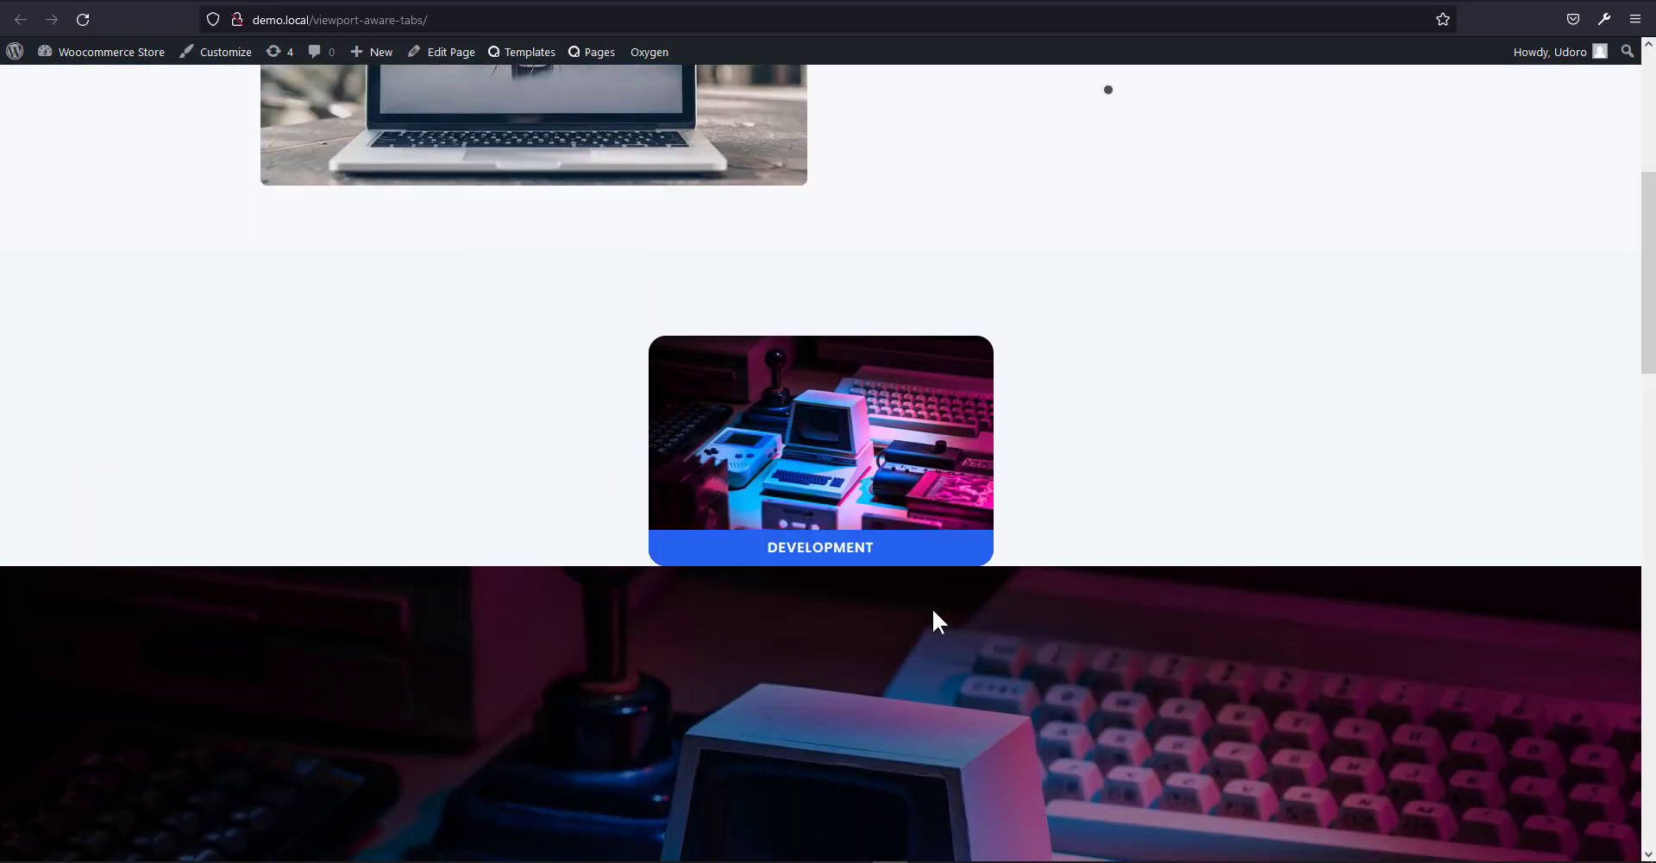
scroll(932, 607, "down", 5)
scroll(932, 607, "down", 4)
left_click(823, 552)
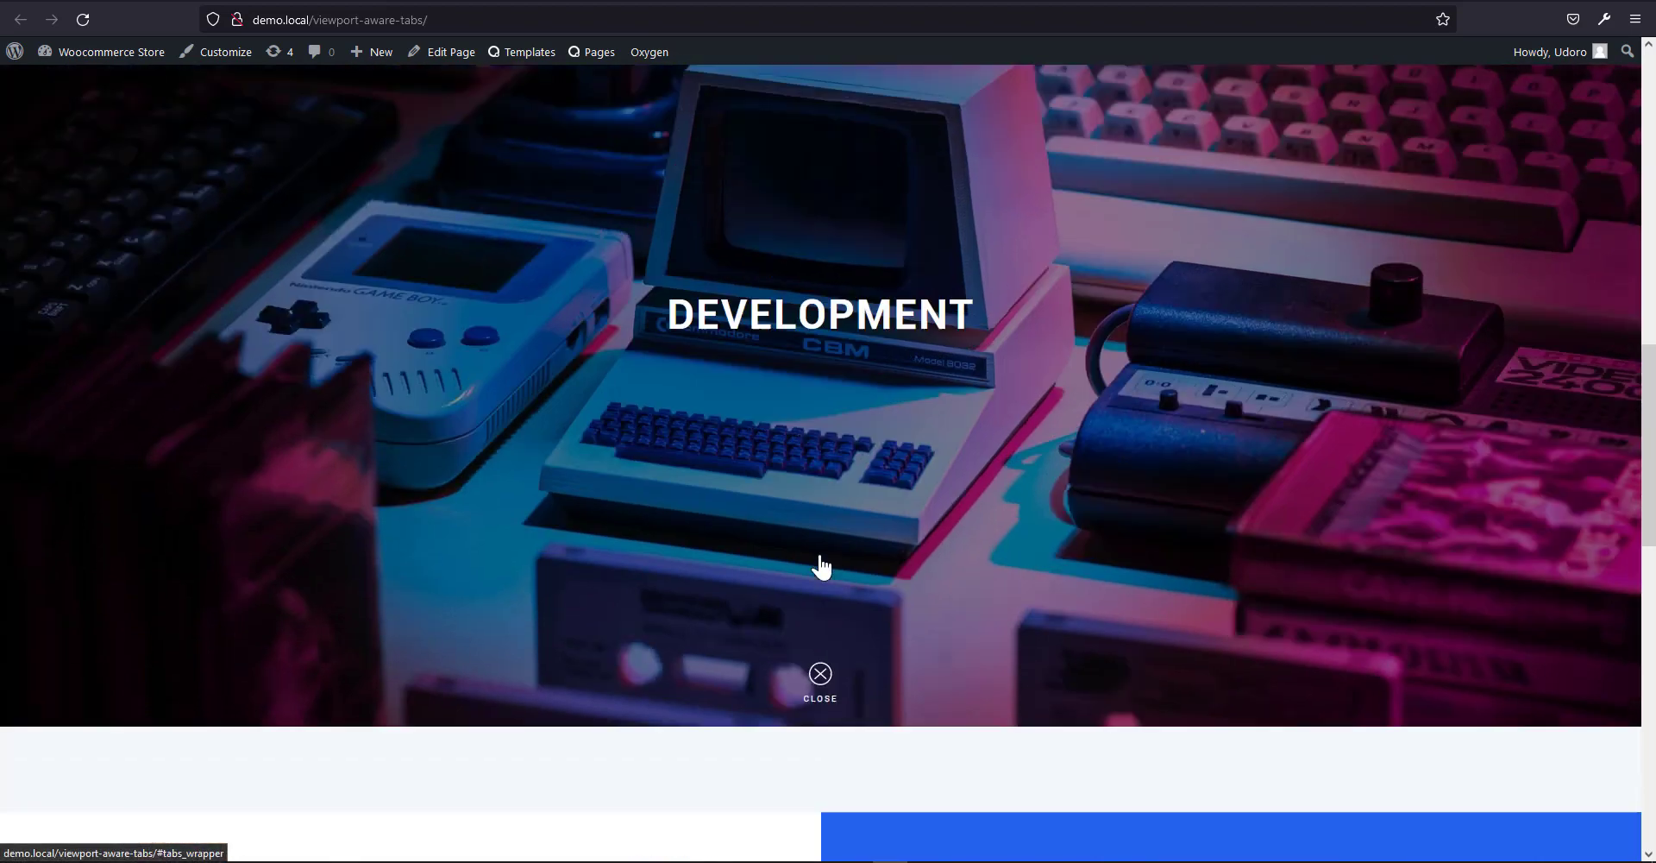
scroll(898, 526, "down", 5)
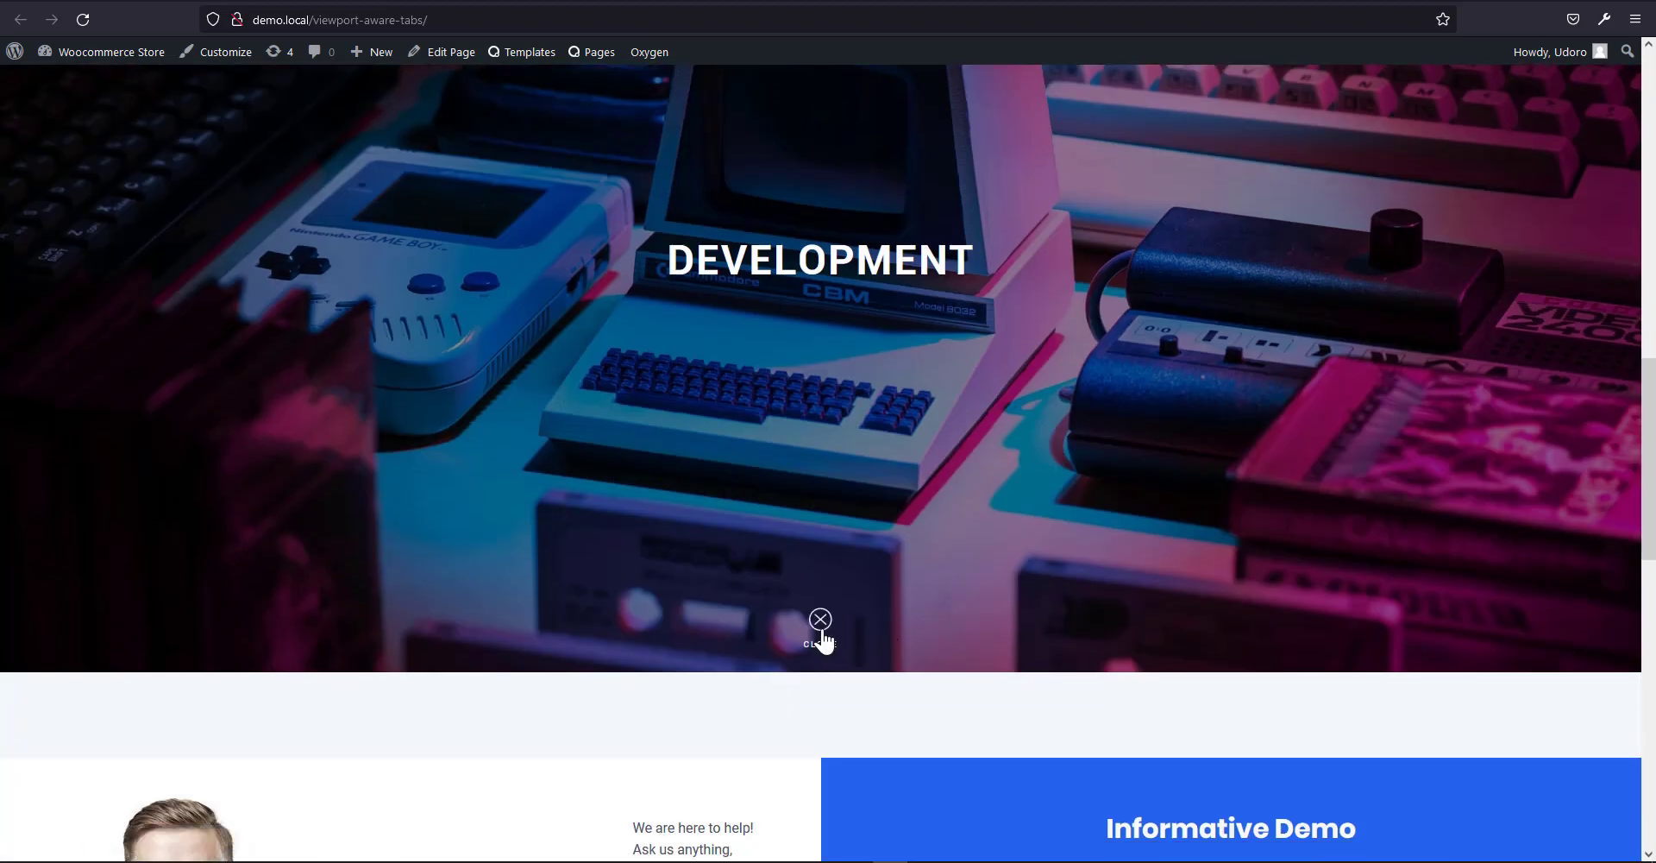
left_click(822, 628)
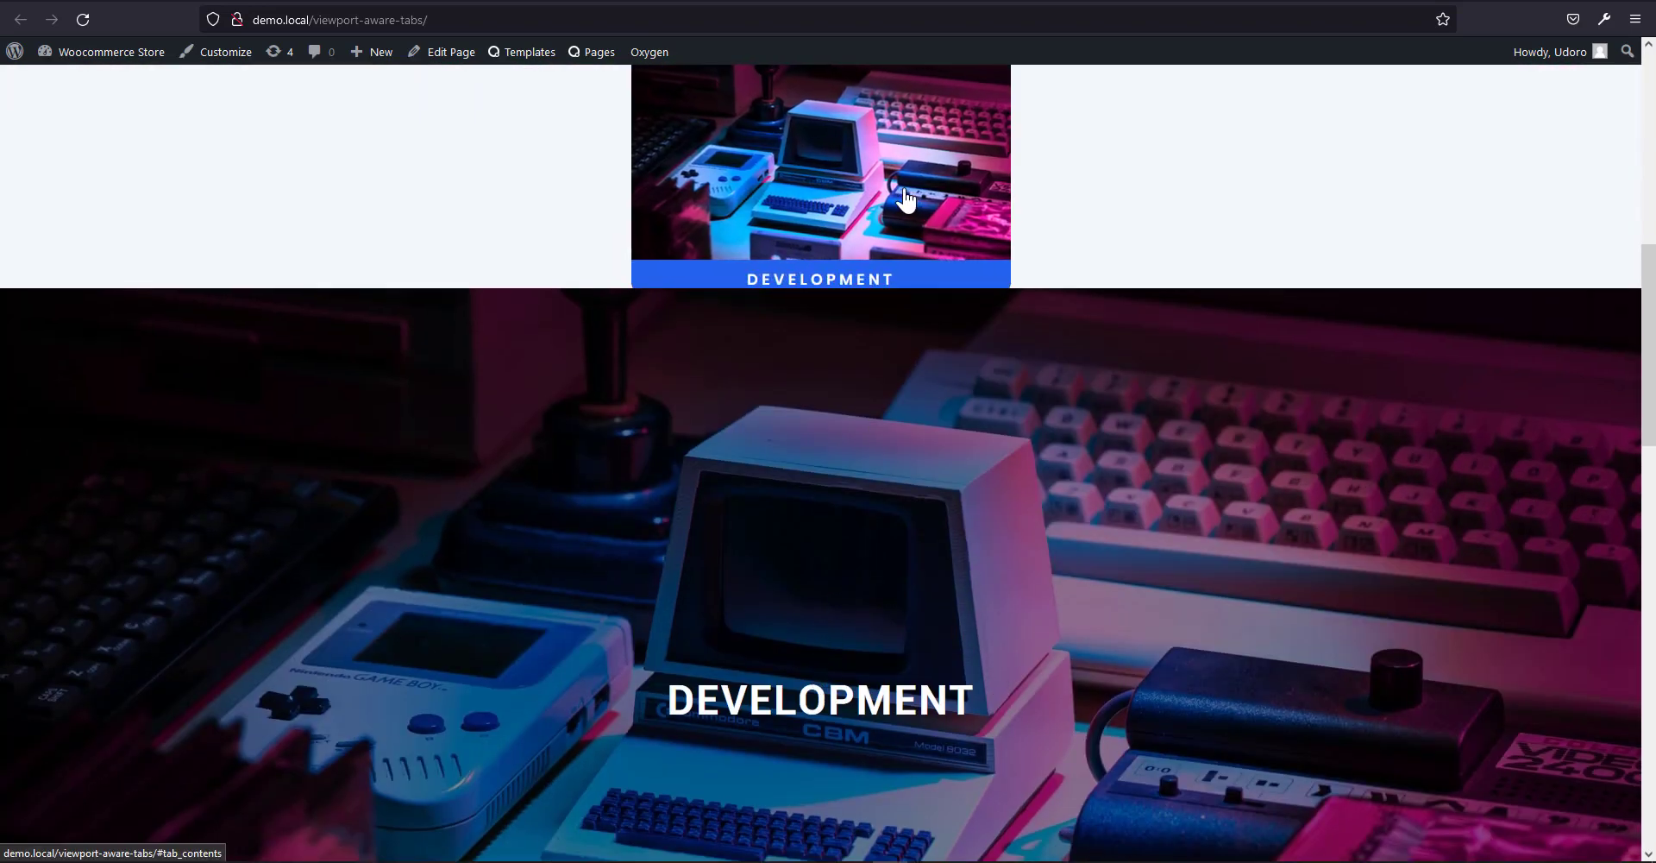
scroll(904, 199, "down", 3)
scroll(922, 505, "down", 4)
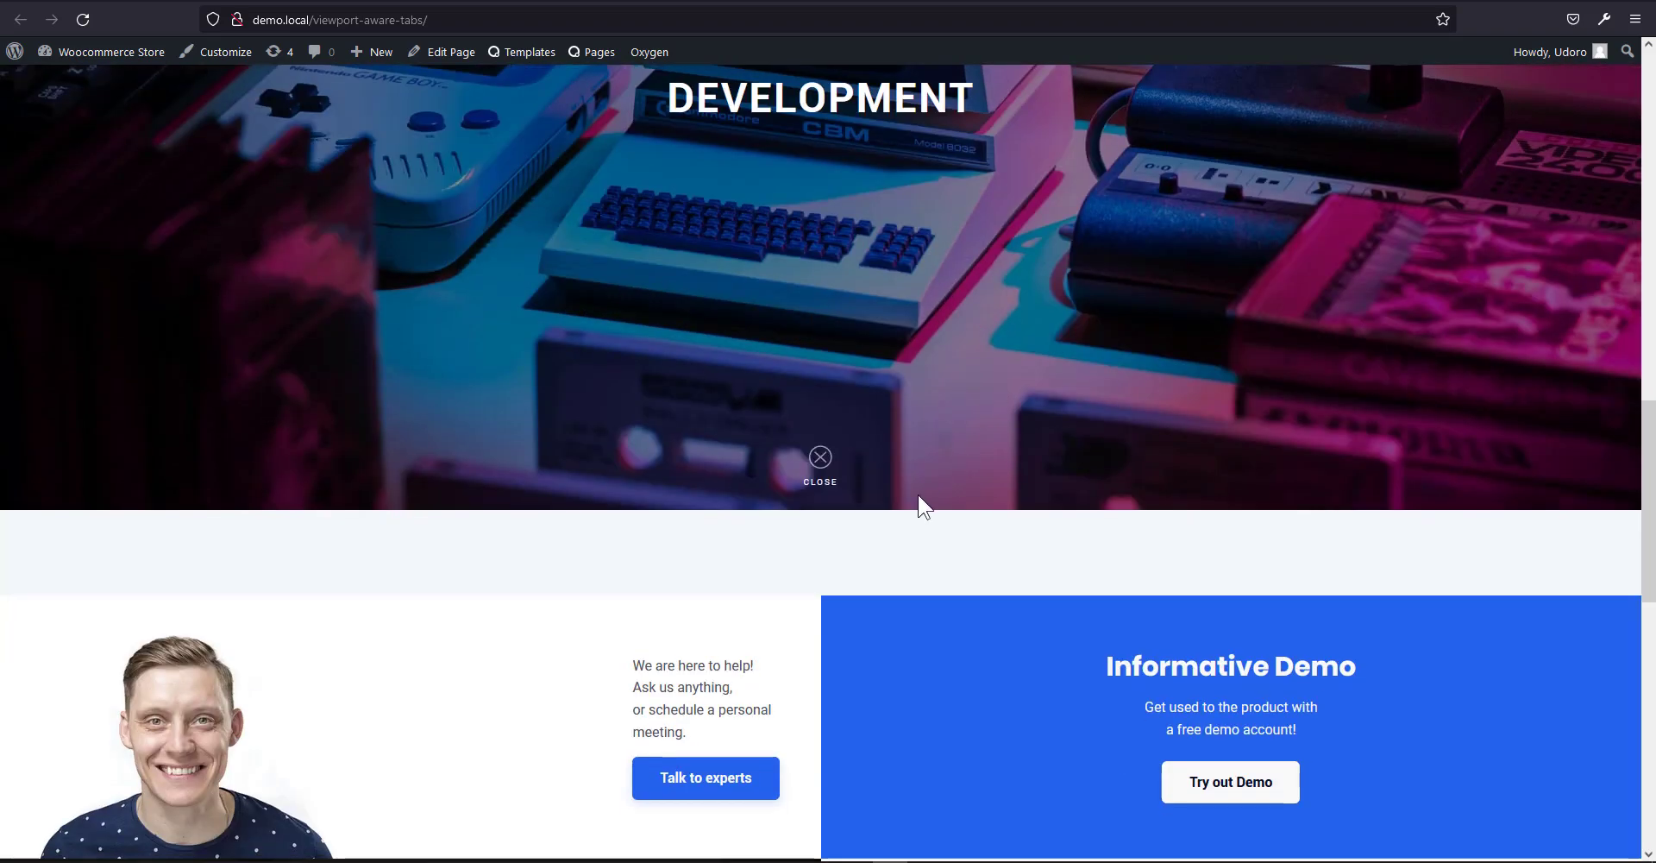
Retry the Development content's Close link and the tab's anchor link on the live page while checking the scroll position.
left_click(821, 457)
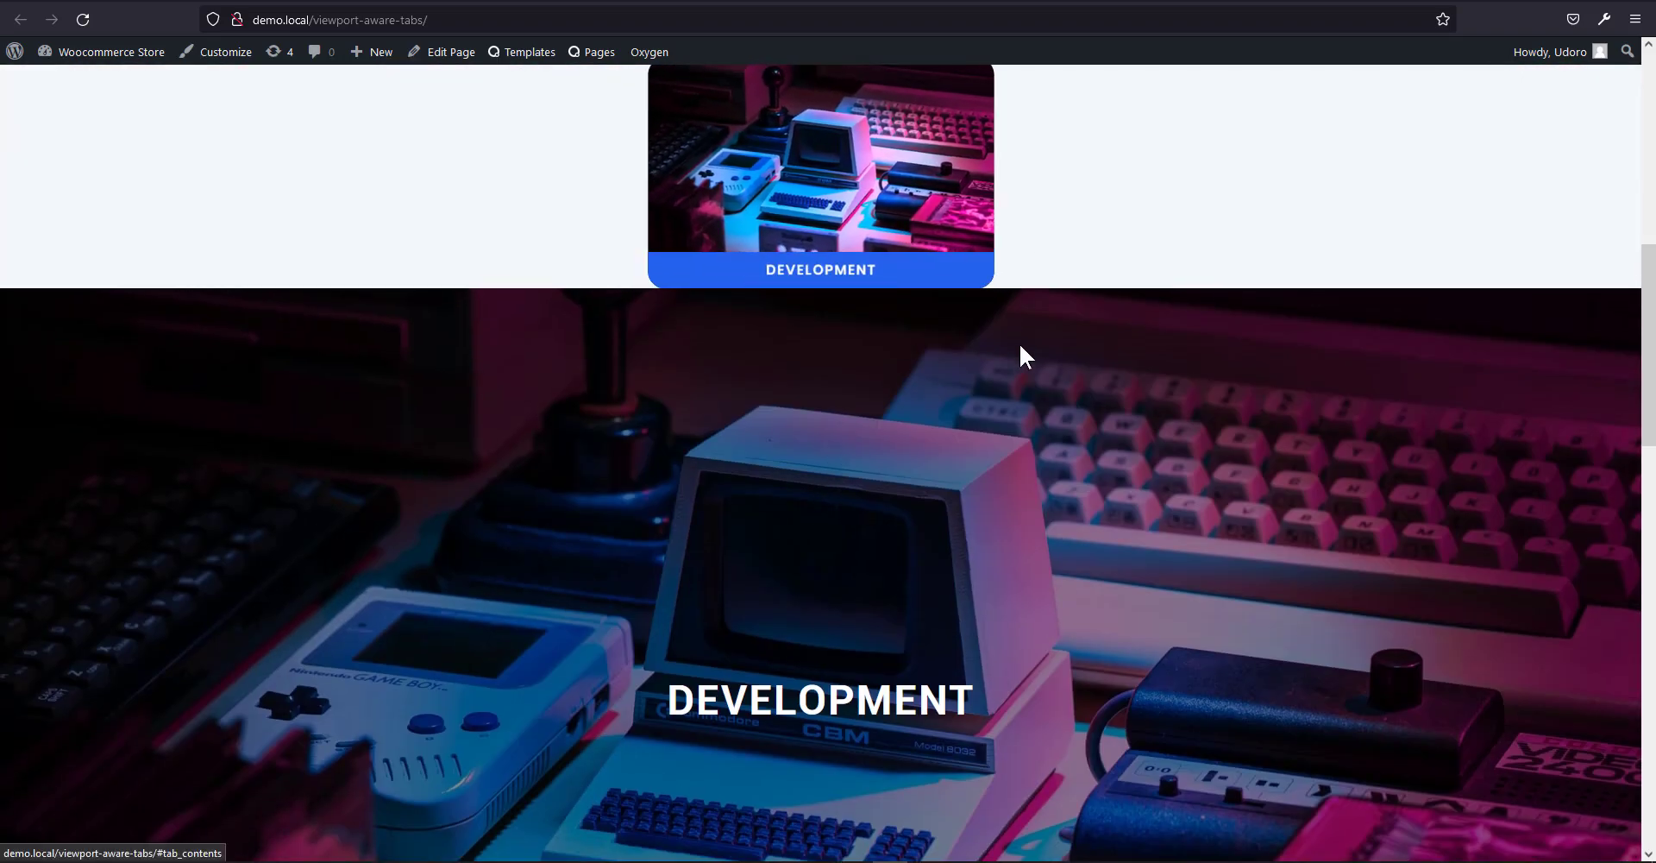
scroll(1053, 513, "down", 5)
scroll(1053, 510, "up", 4)
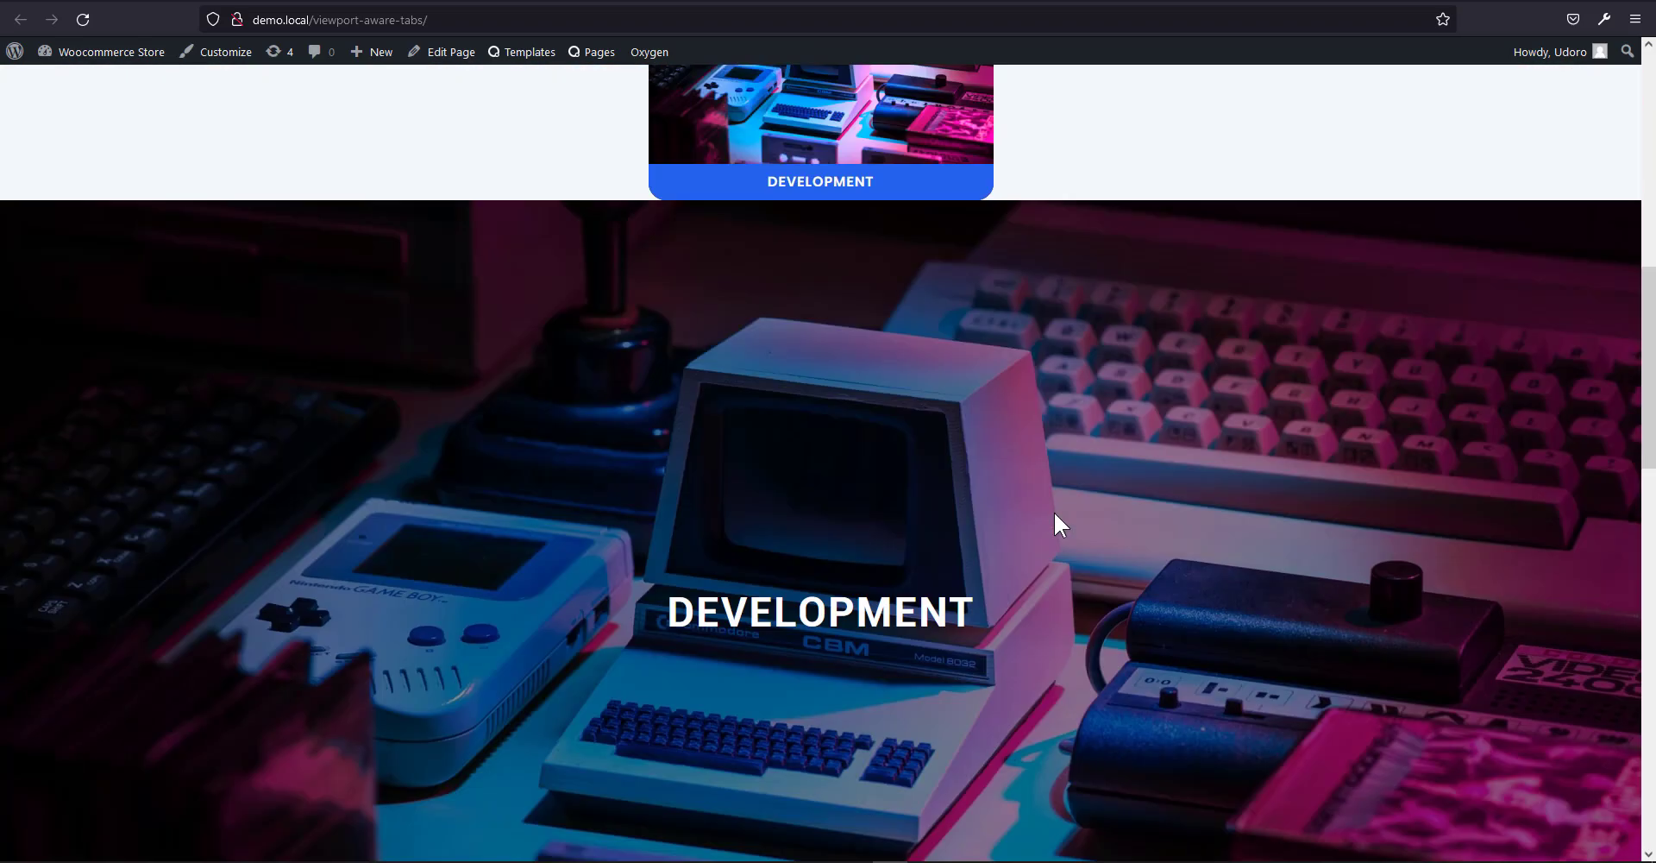
scroll(1054, 511, "down", 3)
scroll(988, 564, "up", 3)
scroll(988, 564, "up", 2)
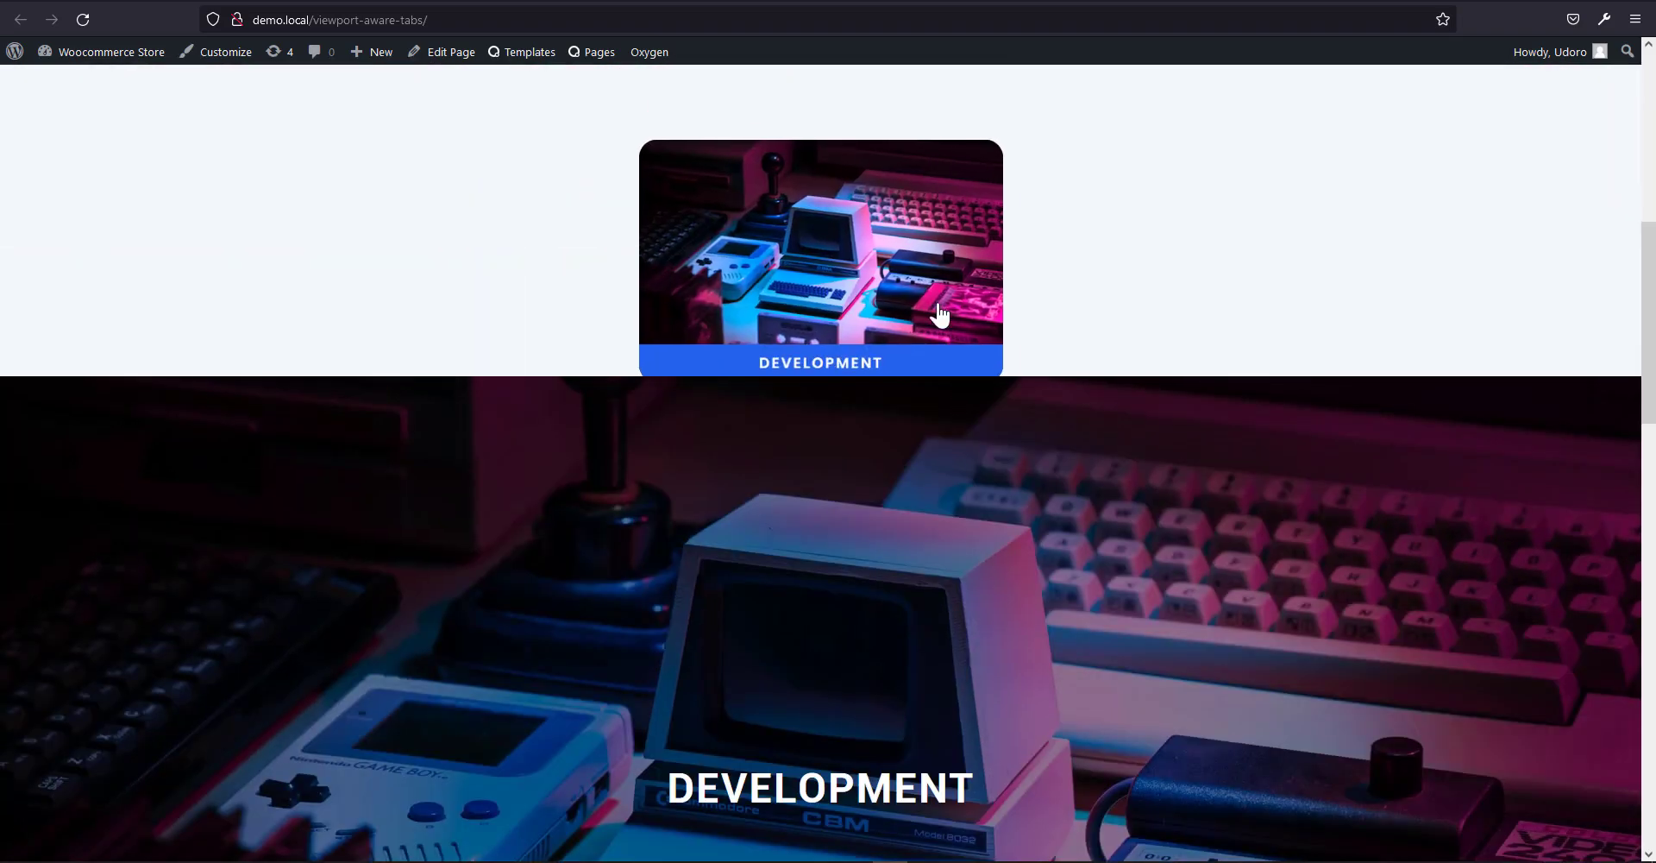
left_click(930, 289)
left_click(822, 815)
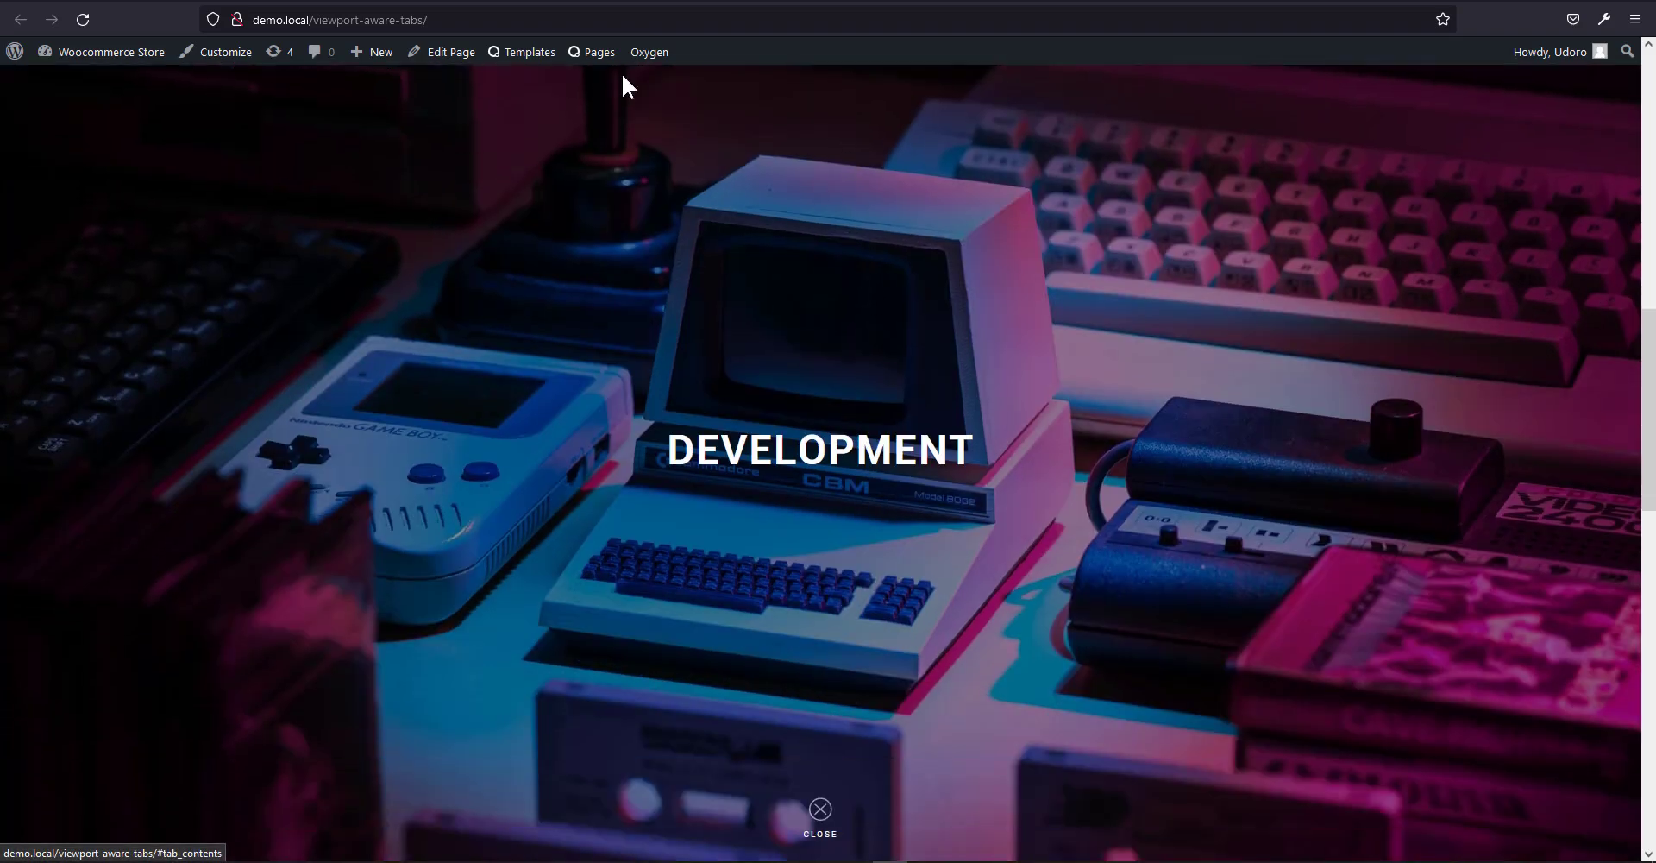
Return to the builder, open the JavaScript of Code Block (#126) and widen the code editor.
left_click(640, 54)
scroll(1047, 528, "down", 5)
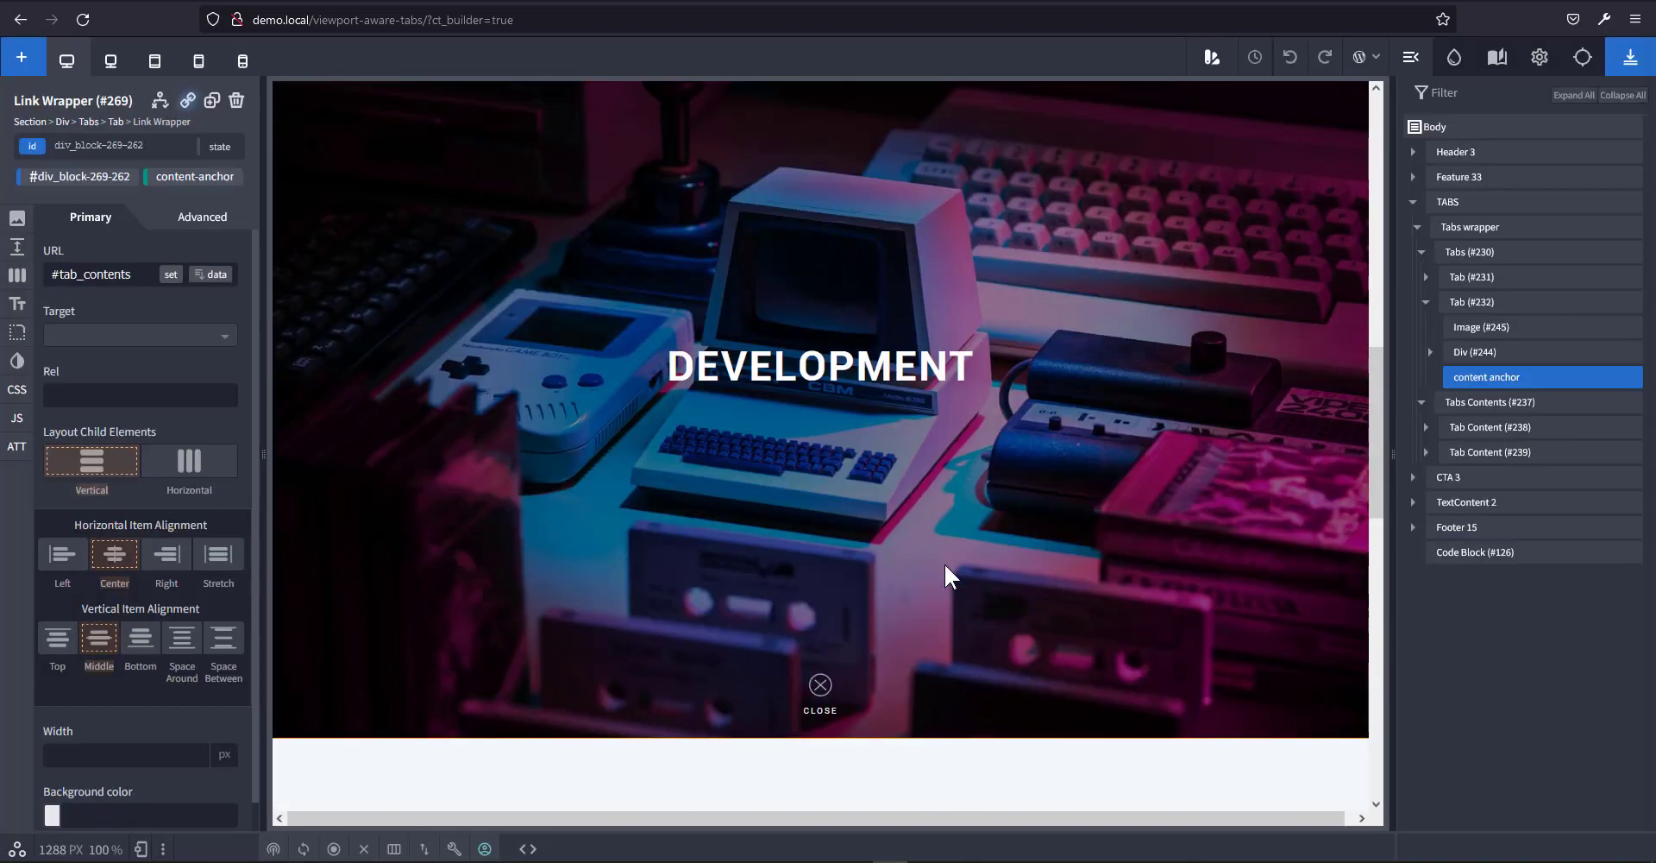
scroll(993, 575, "up", 2)
scroll(997, 572, "down", 1)
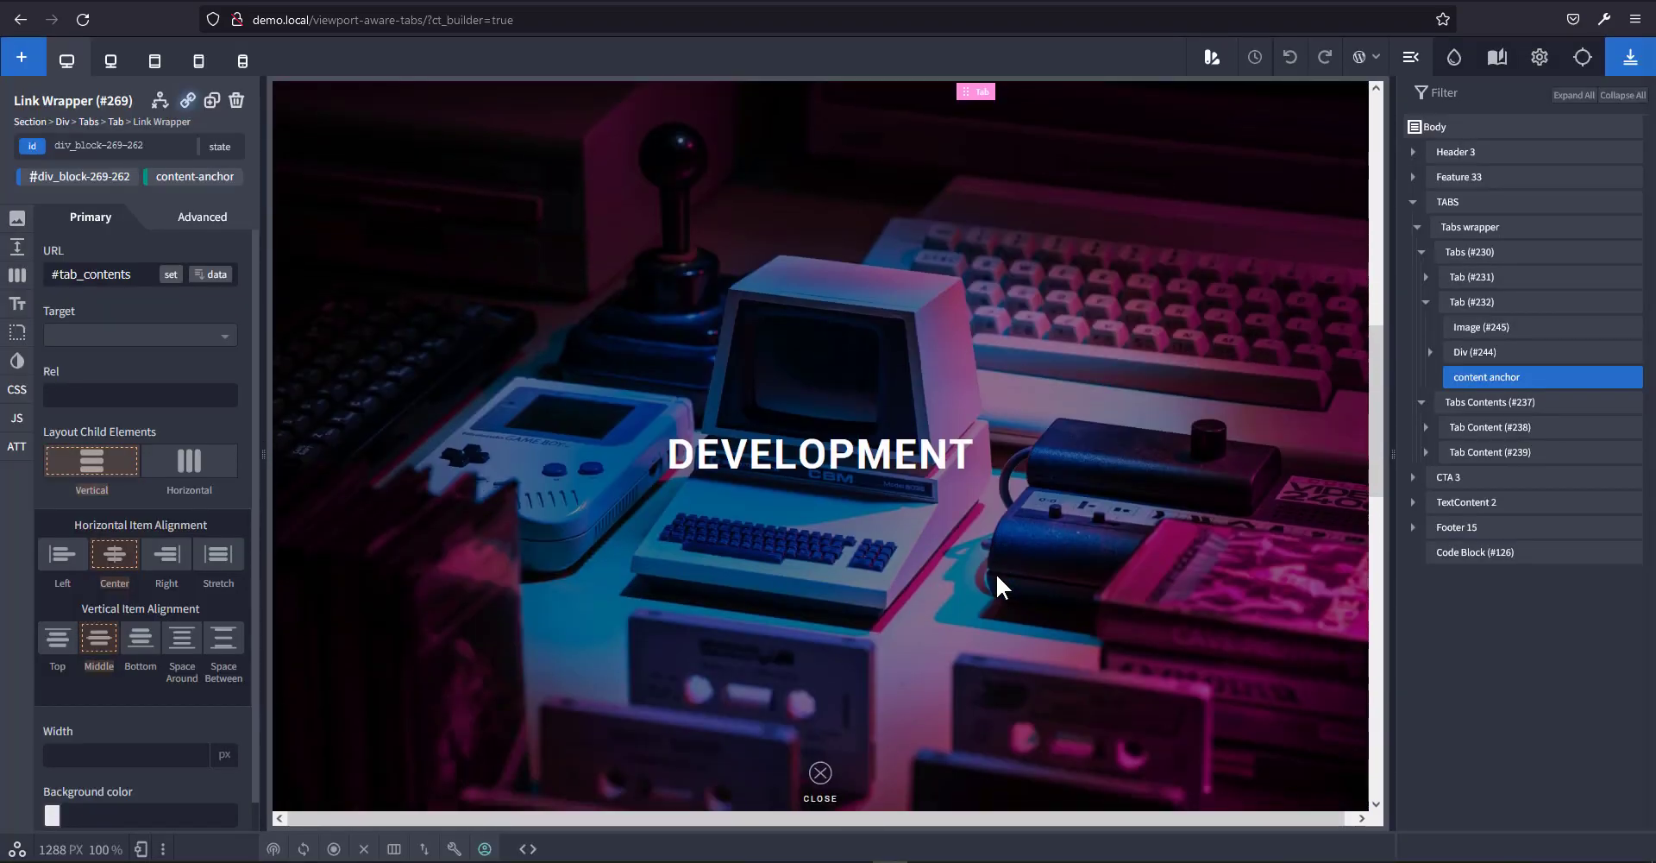
left_click(1455, 554)
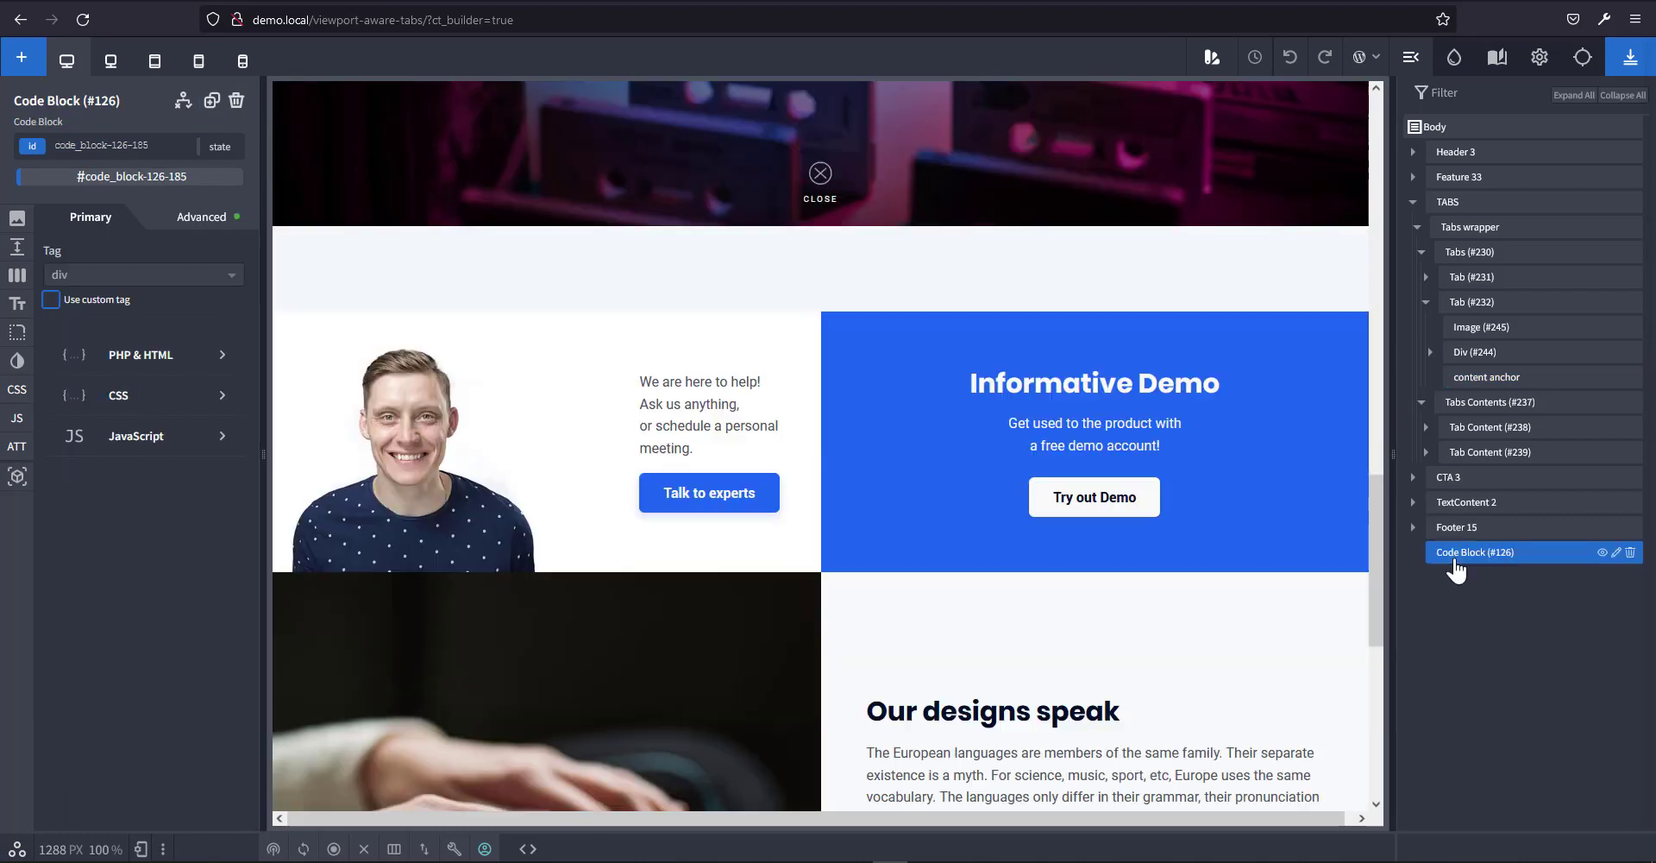
left_click(168, 436)
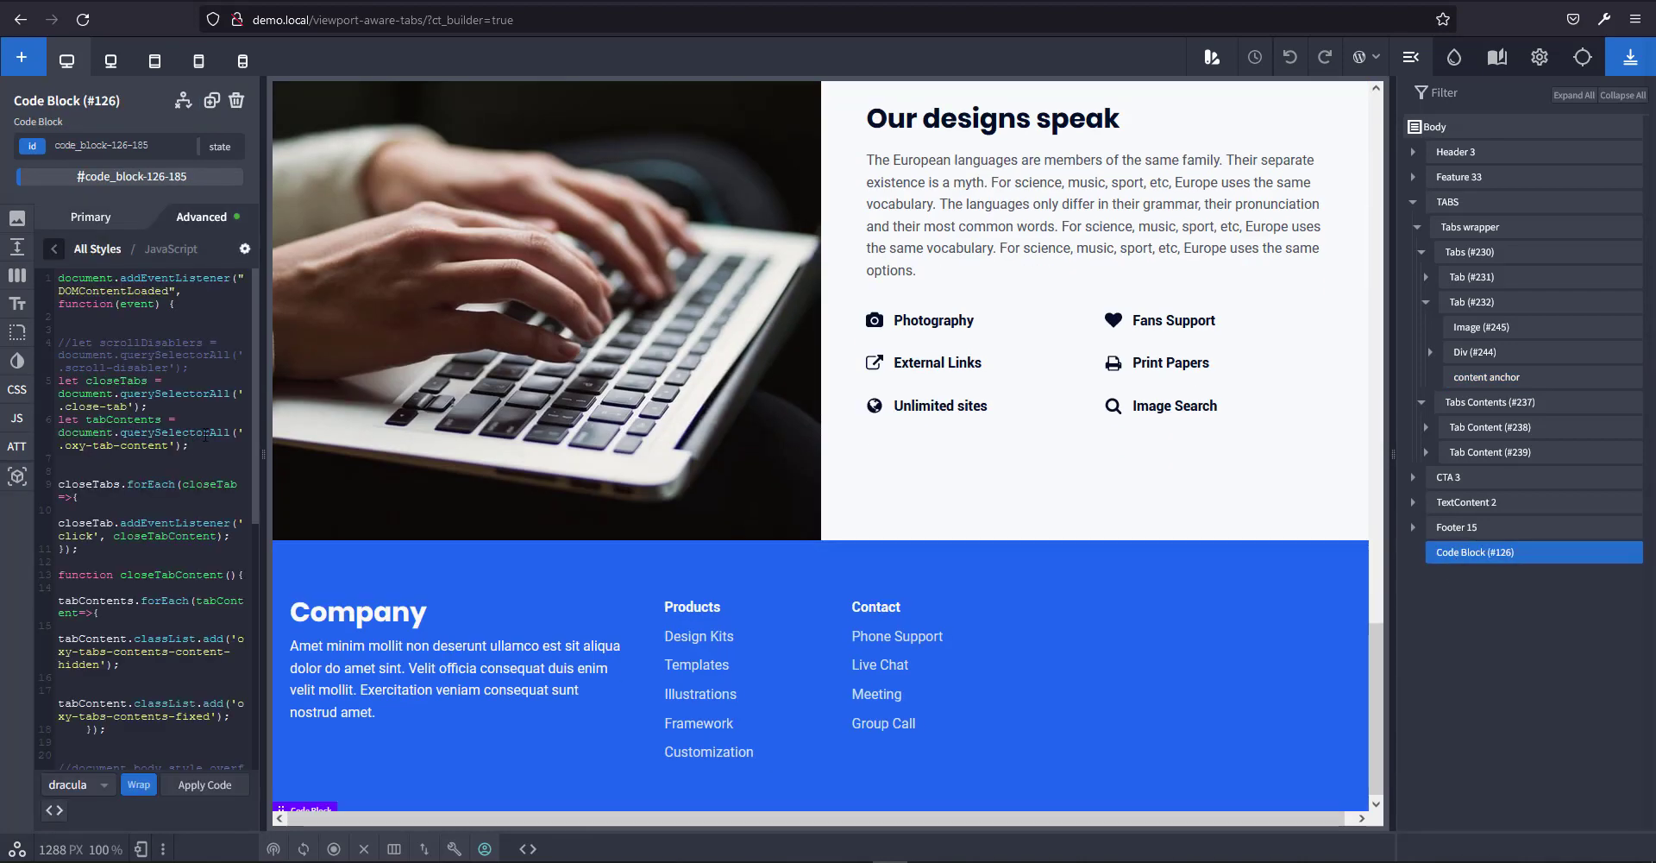
left_click_drag(263, 453, 467, 451)
Replace the code block's JavaScript with the DOMContentLoaded script that hides tab contents and deactivates tabs through closeTabContent, and save the page.
left_click(270, 558)
key("ctrl+a")
key("BackSpace")
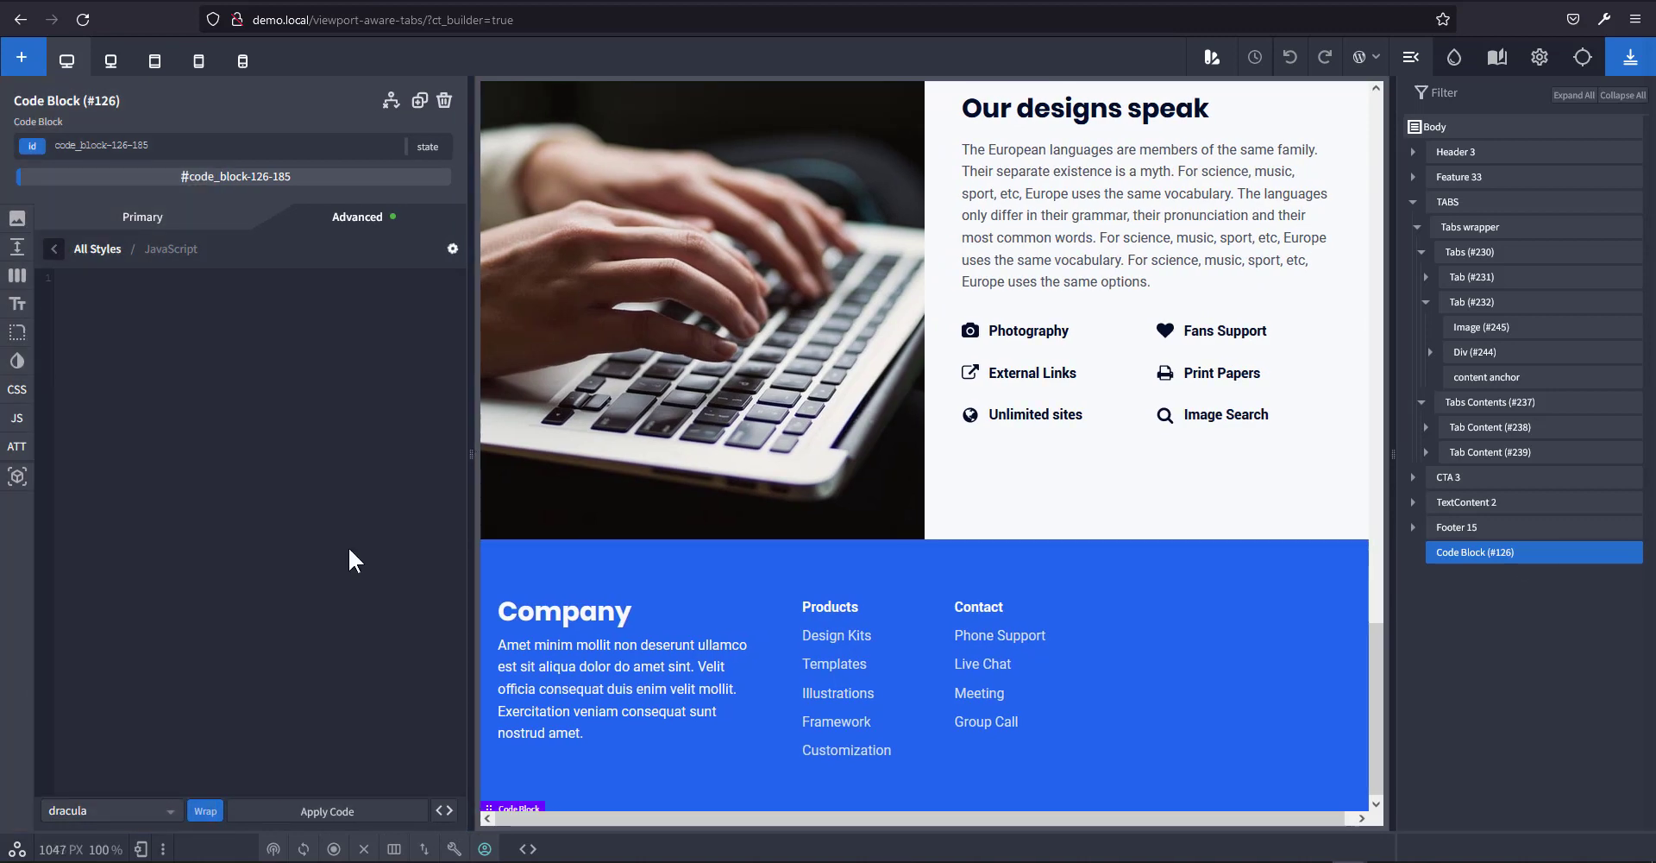
type("document.addEventListener(\"DOMContentLoaded\", function(event) {        let closeTabs = document.querySelectorAll('.close-tab');     let tabContents = document.querySelectorAll('.oxy-tab-content');     let tabs = document.querySelectorAll('.tabs-8707-tab');       closeTabs.forEach(closeTab =>{         closeTab.addEventListener('click', closeTabContent);     });      function closeTabContent(){         tabContents.forEach(tabContent=>{             tabContent.classList.add('oxy-tabs-contents-content-hidden');           });          tabs.forEach(tab=>{             tab.classList.remove('tabs-8707-tab-active');           });        };    });")
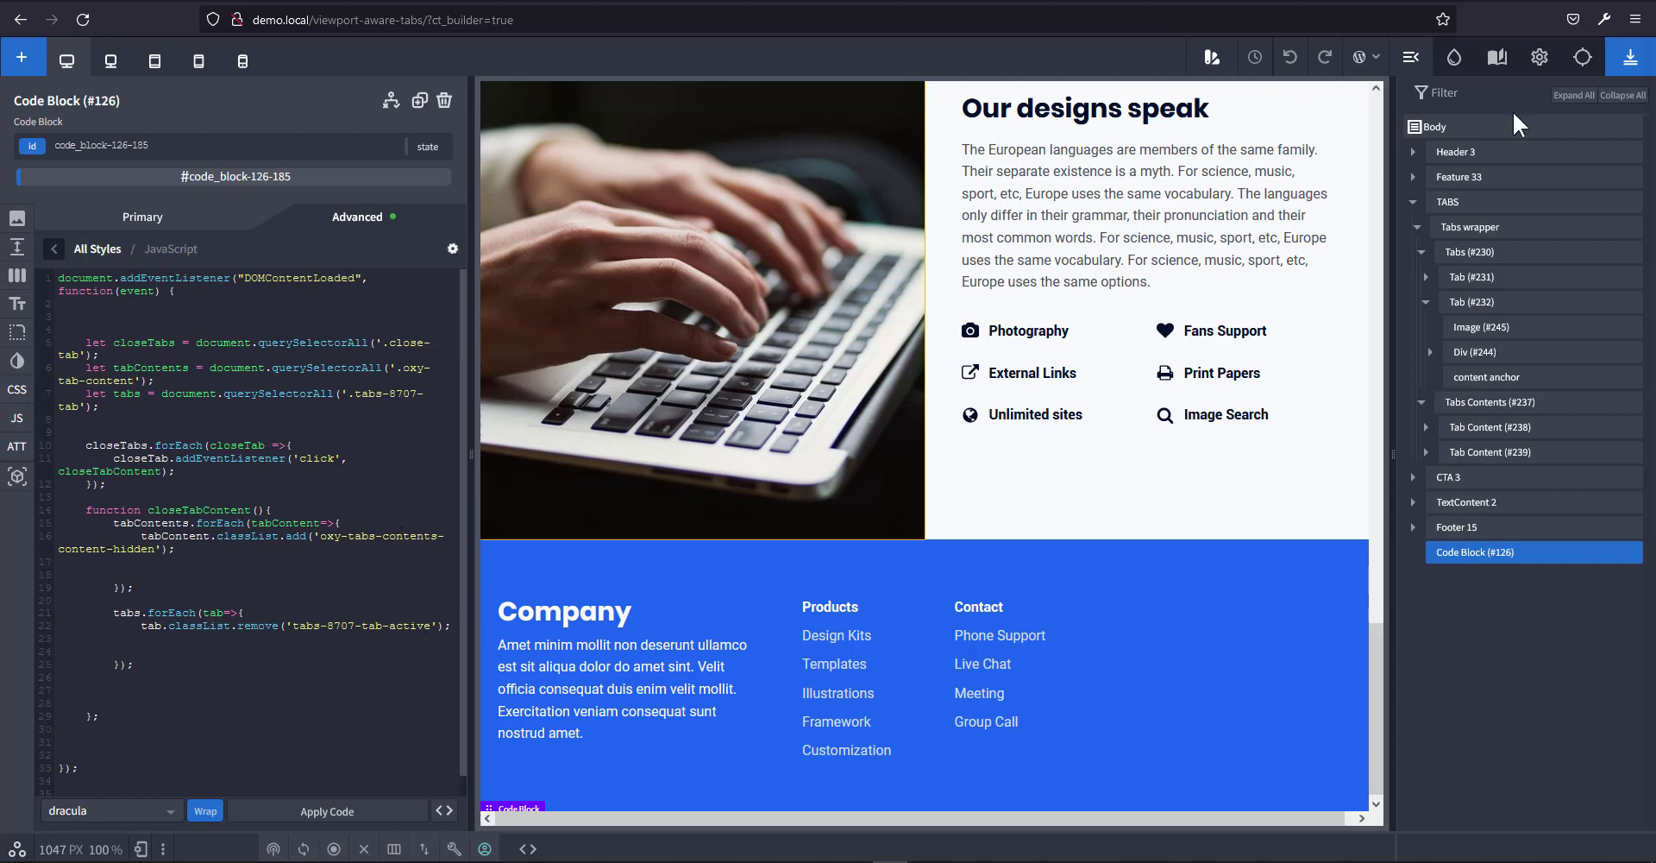
left_click(1623, 69)
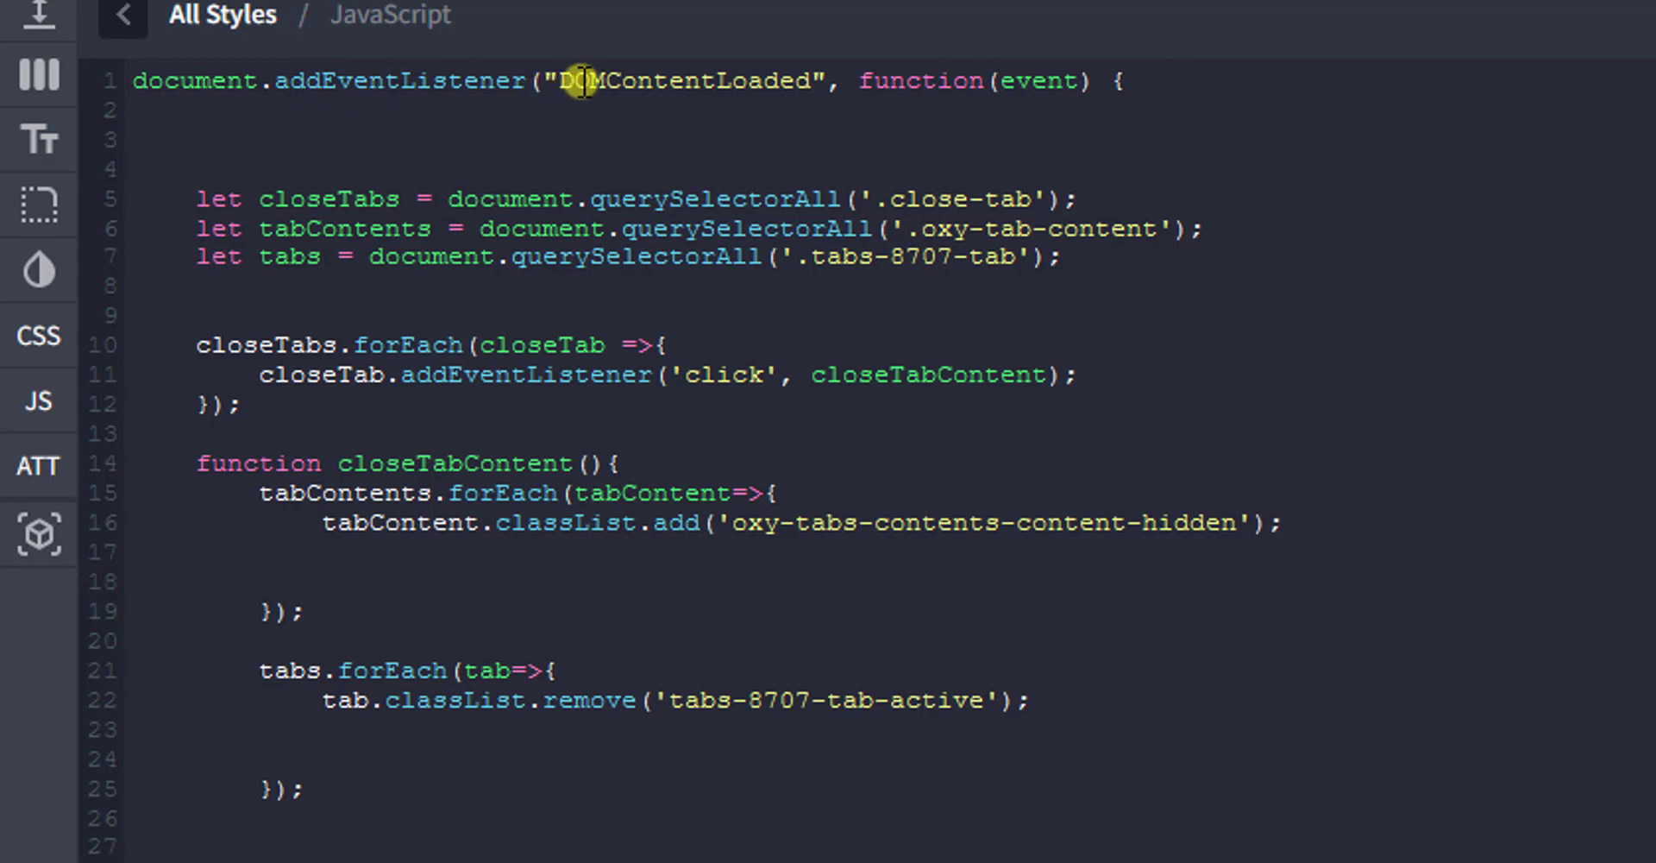
Change the closeTabs selector in the script to .close-tab-content and check the tabContents selector.
left_click_drag(537, 84, 1096, 86)
left_click(1305, 110)
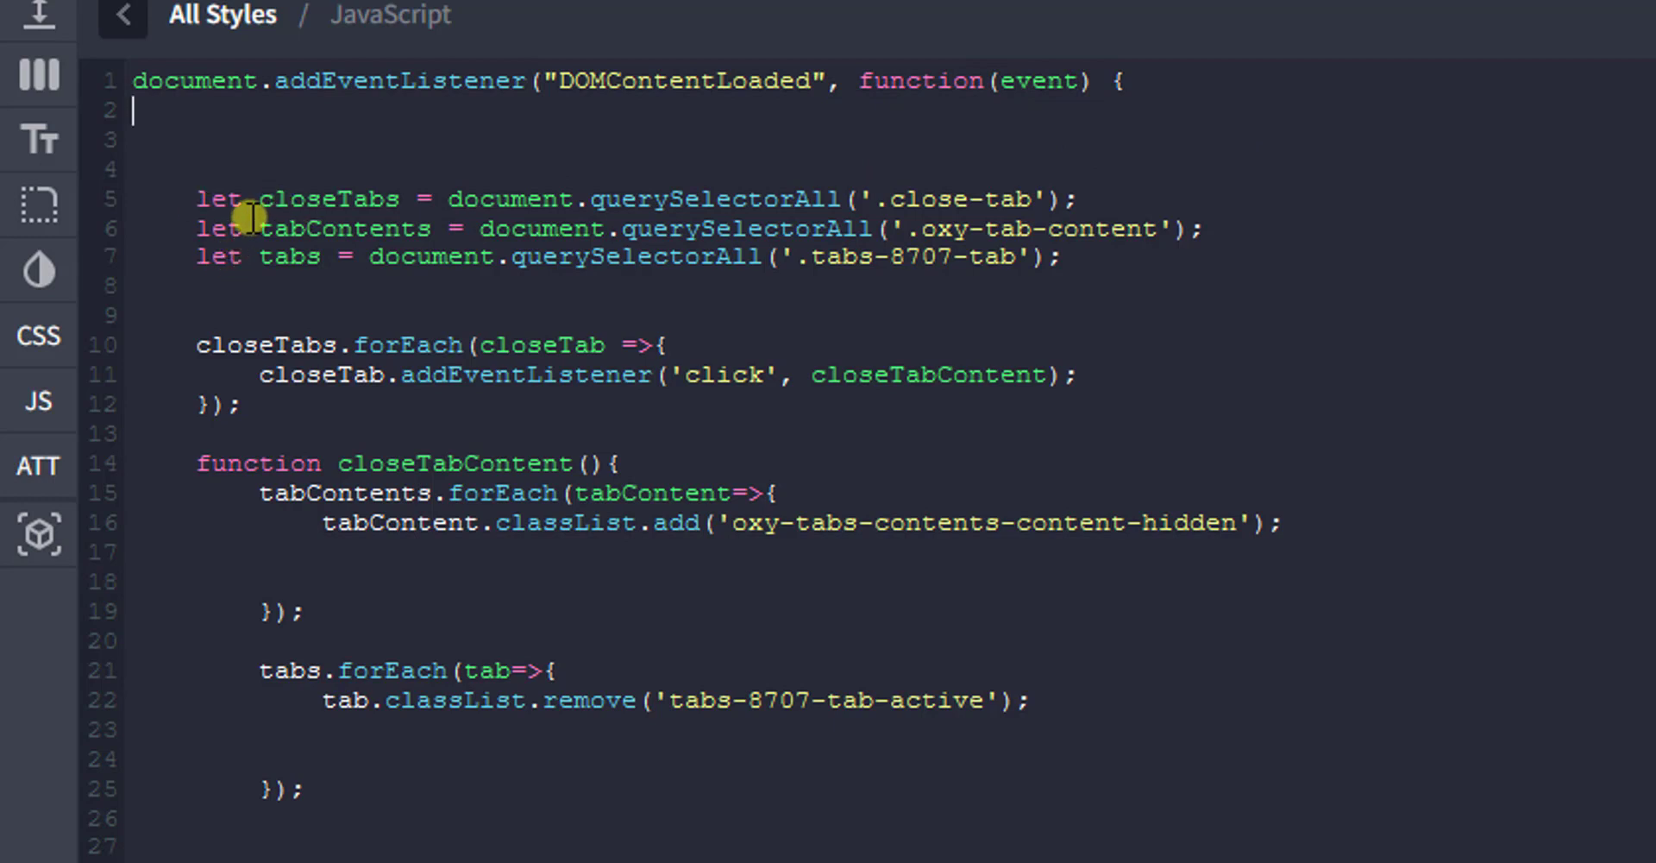
left_click(198, 207)
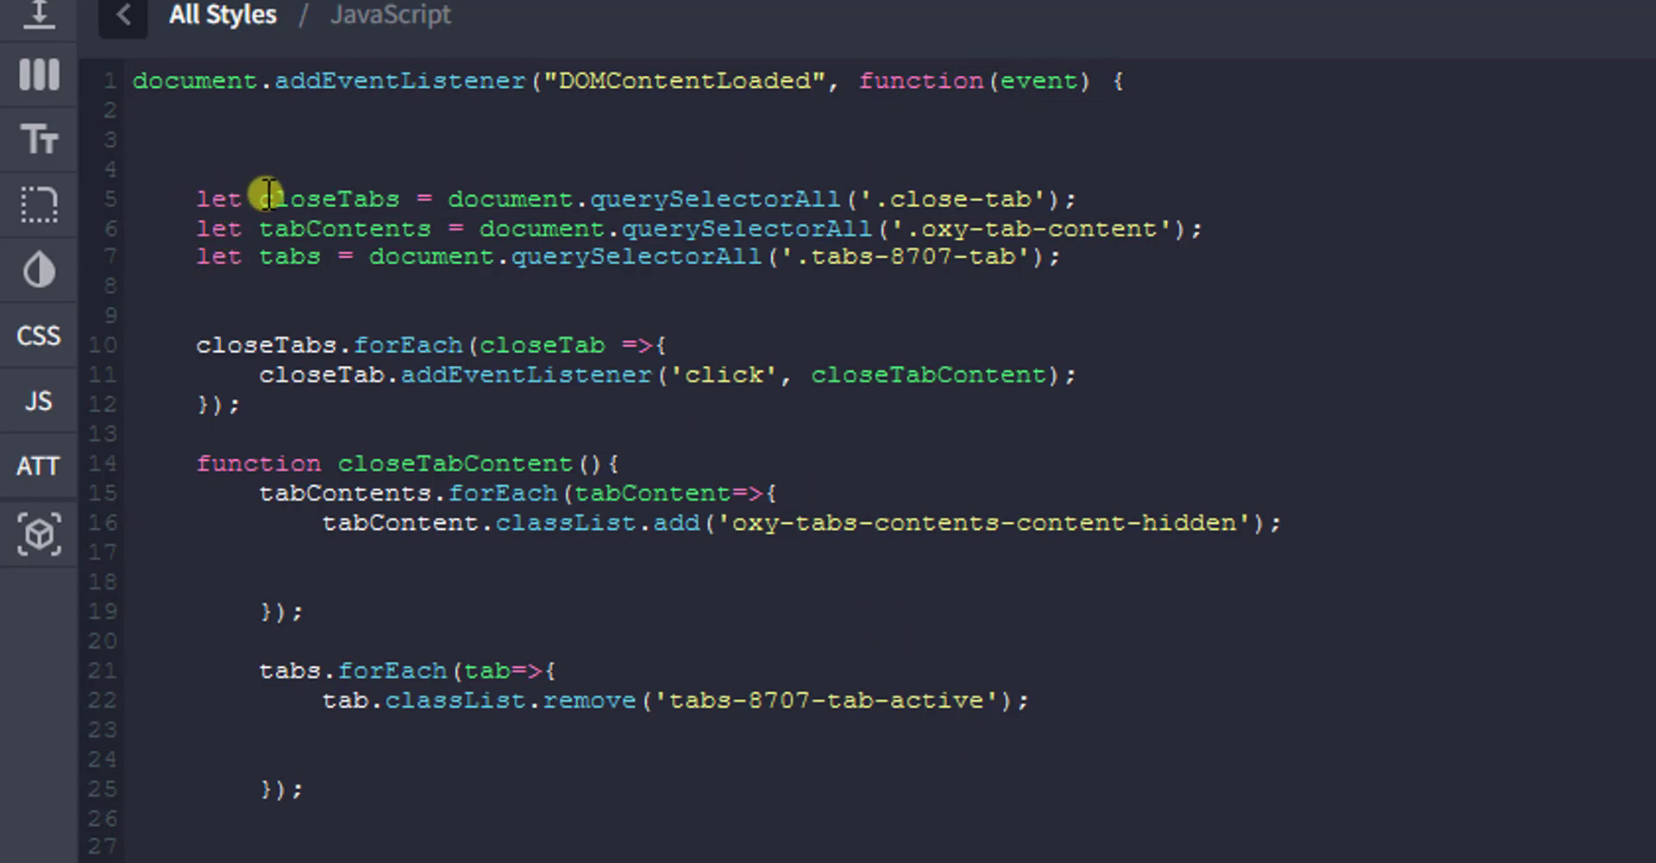
left_click_drag(263, 199, 382, 206)
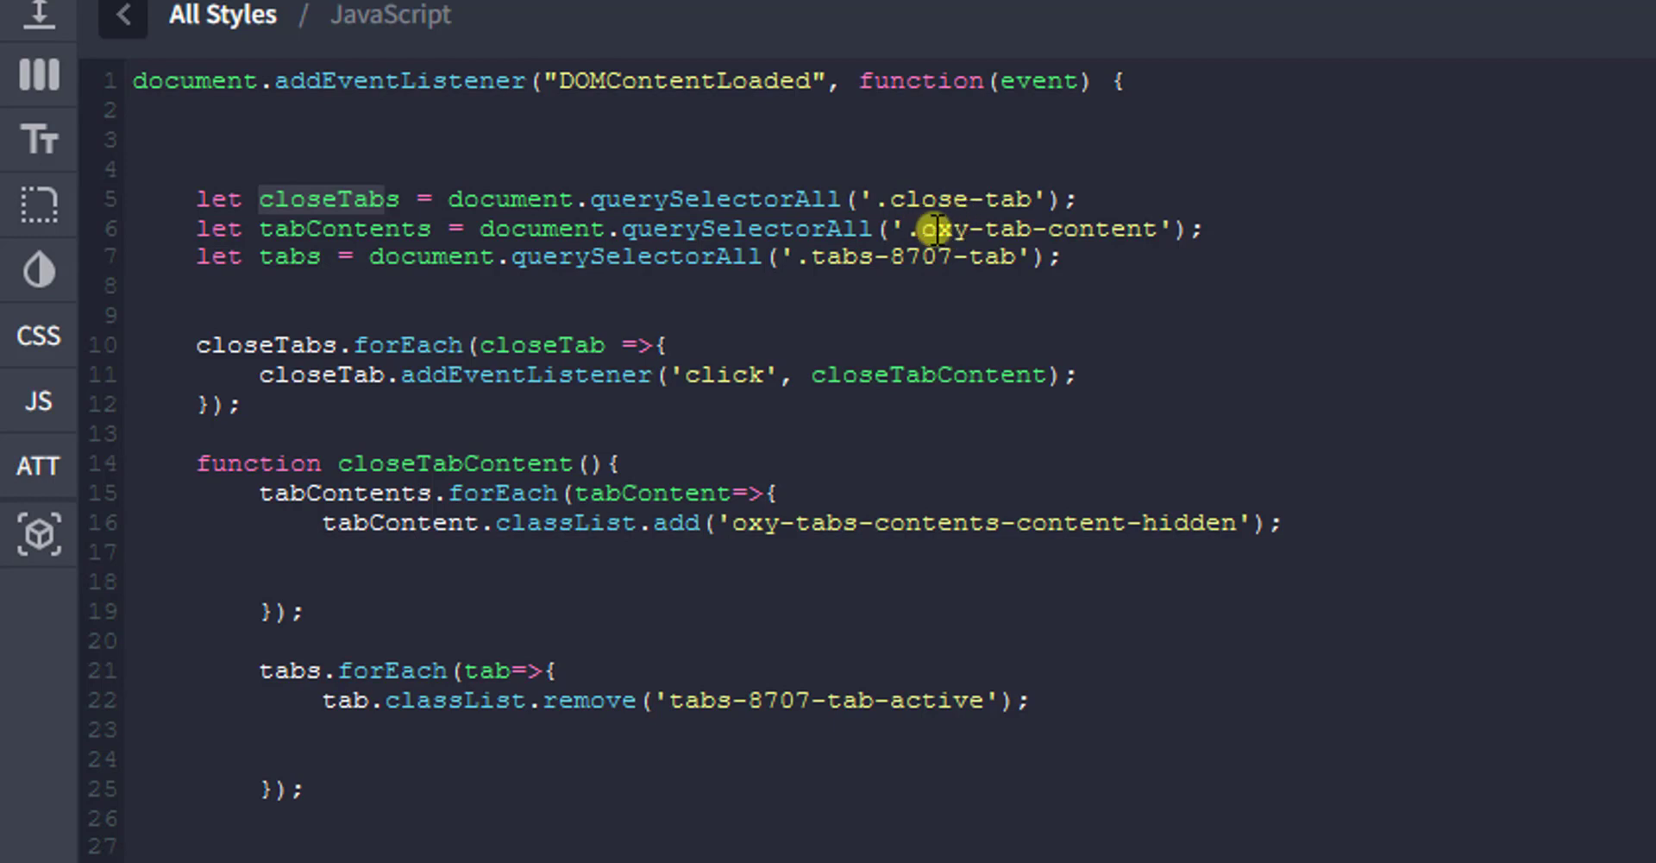
left_click(1031, 199)
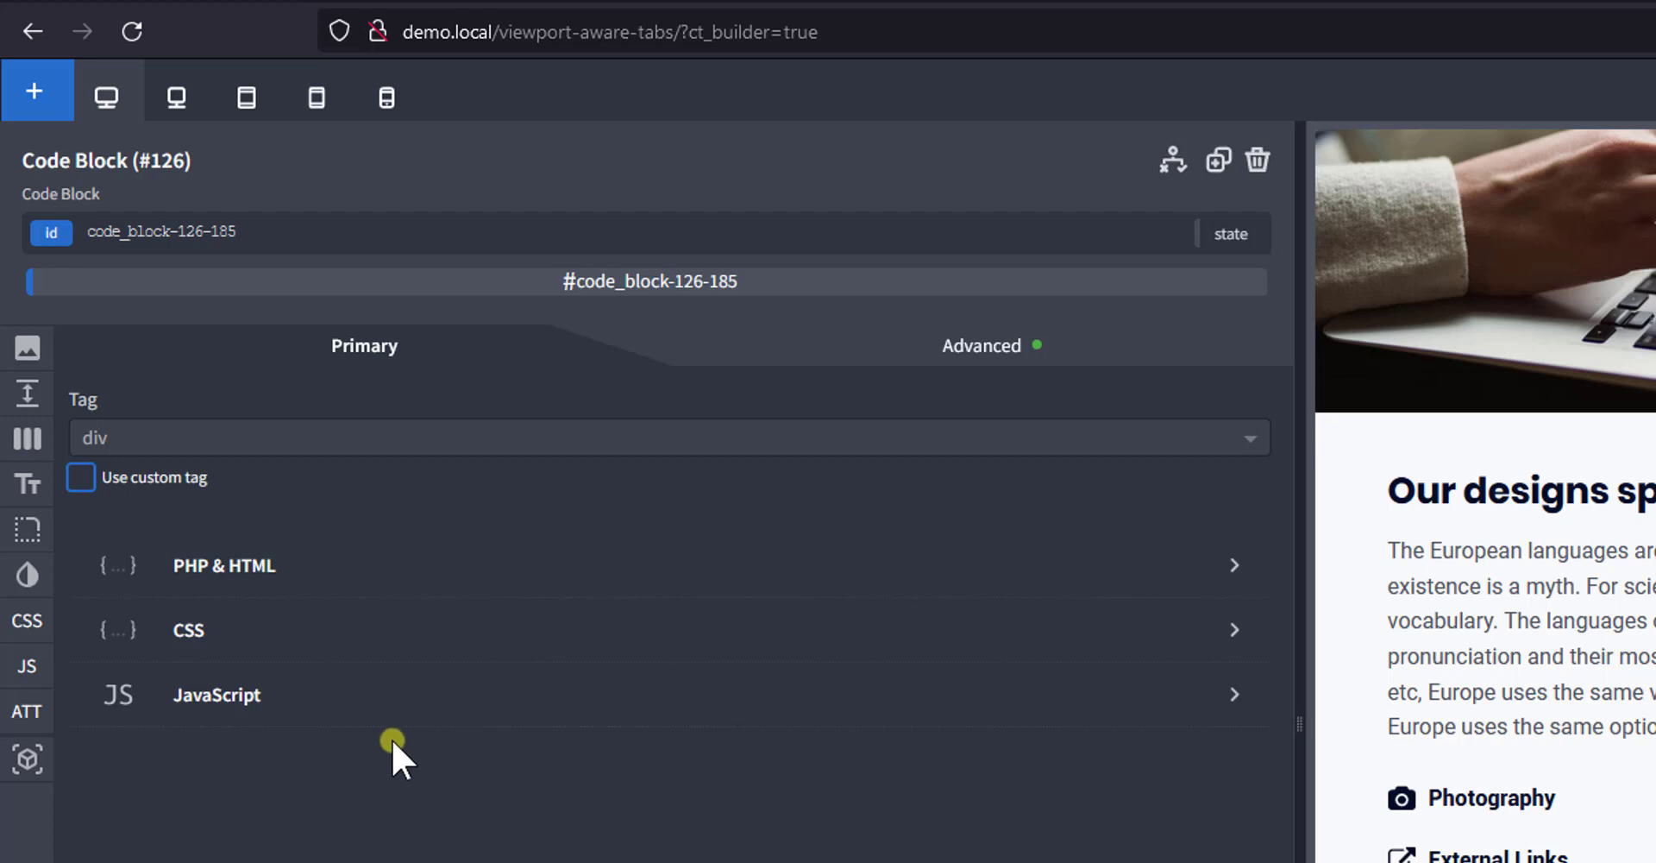
left_click(457, 695)
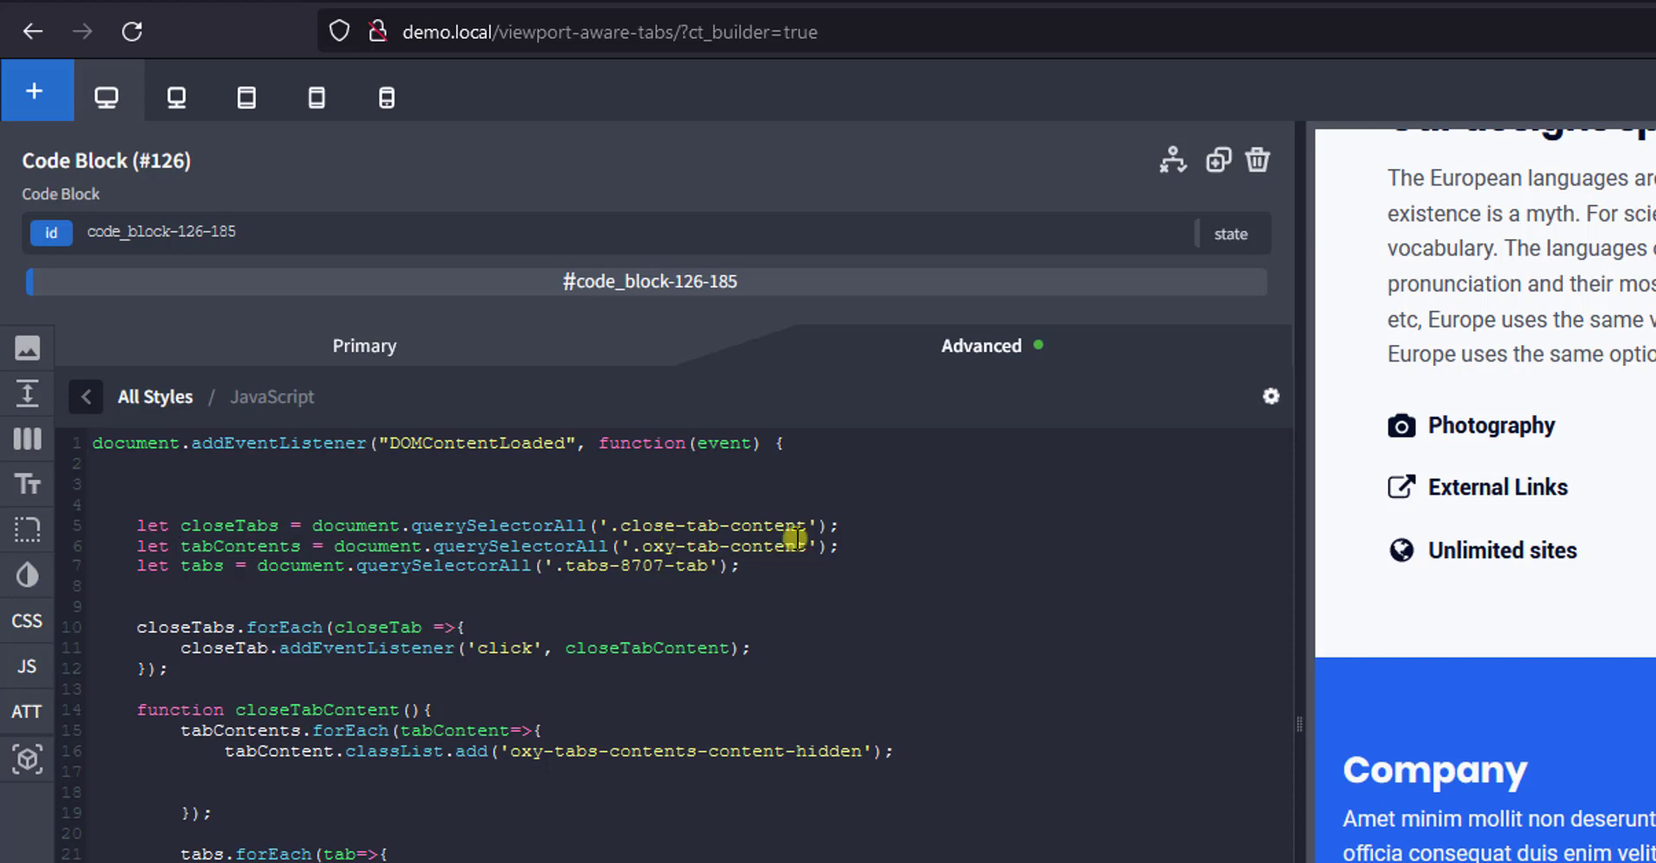
left_click_drag(803, 542, 625, 554)
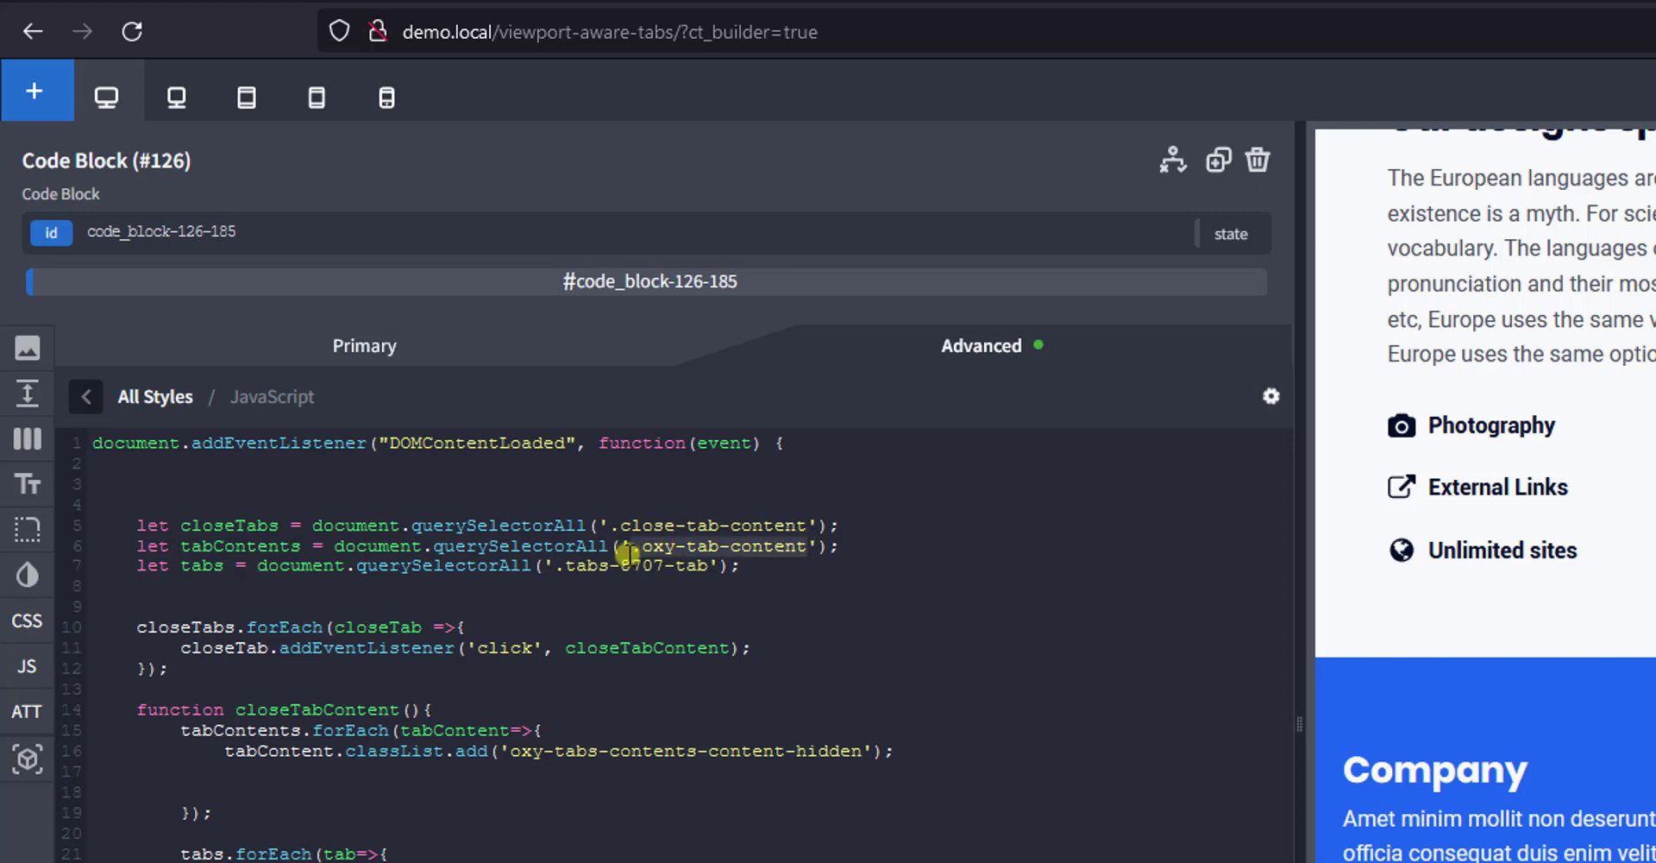
left_click(751, 552)
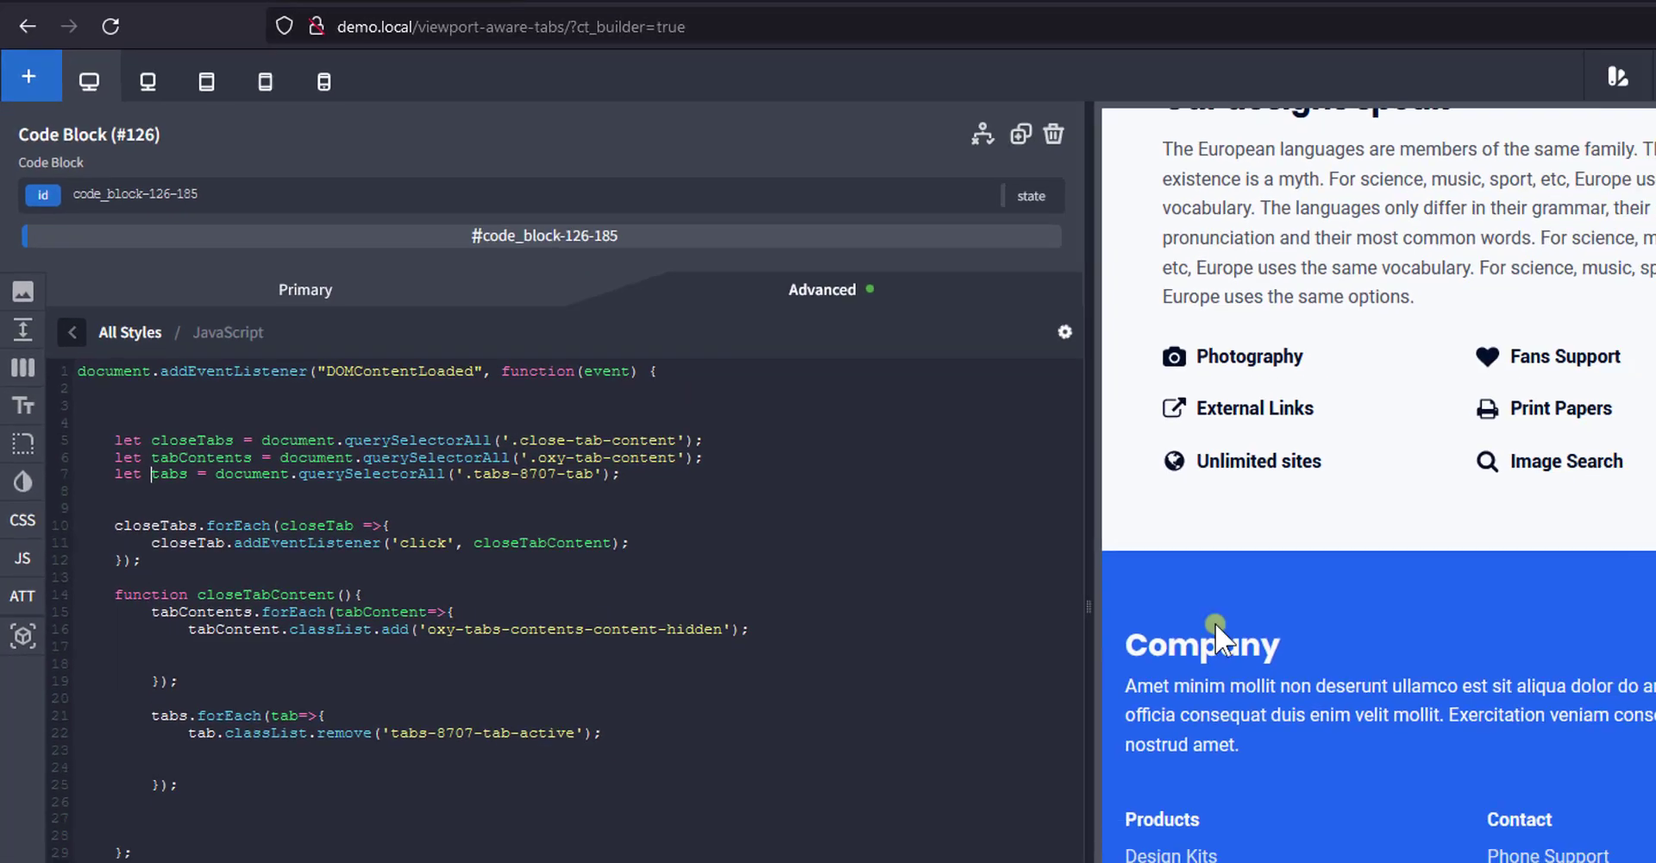
Select Tab (#231) in the structure and copy its class name tabs-3595-tab.
scroll(1482, 755, "up", 8)
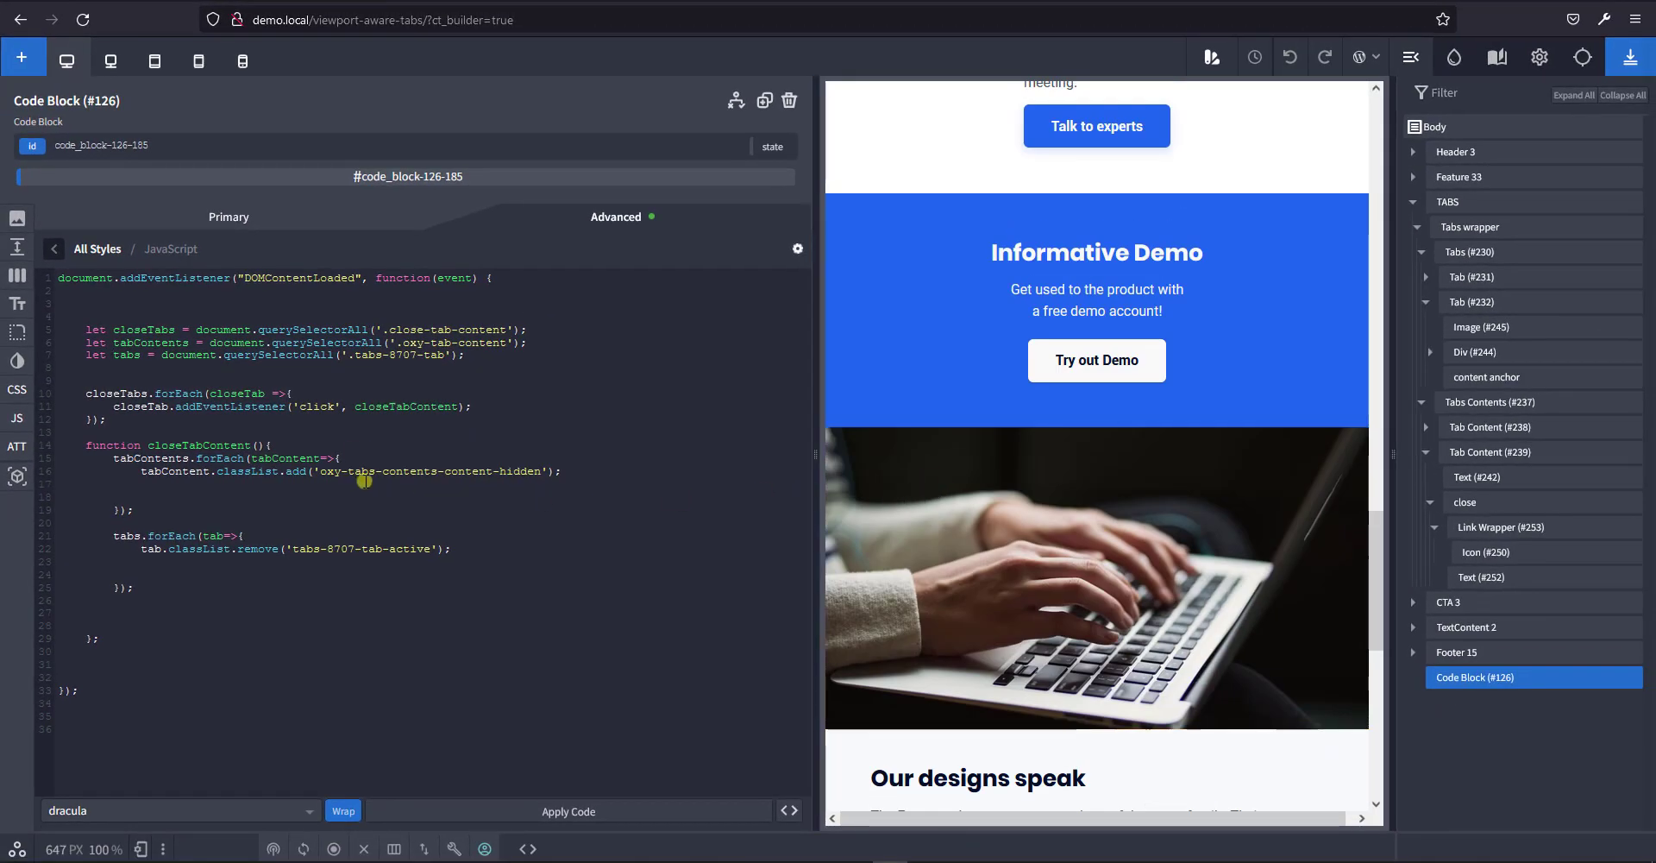
scroll(1061, 470, "up", 10)
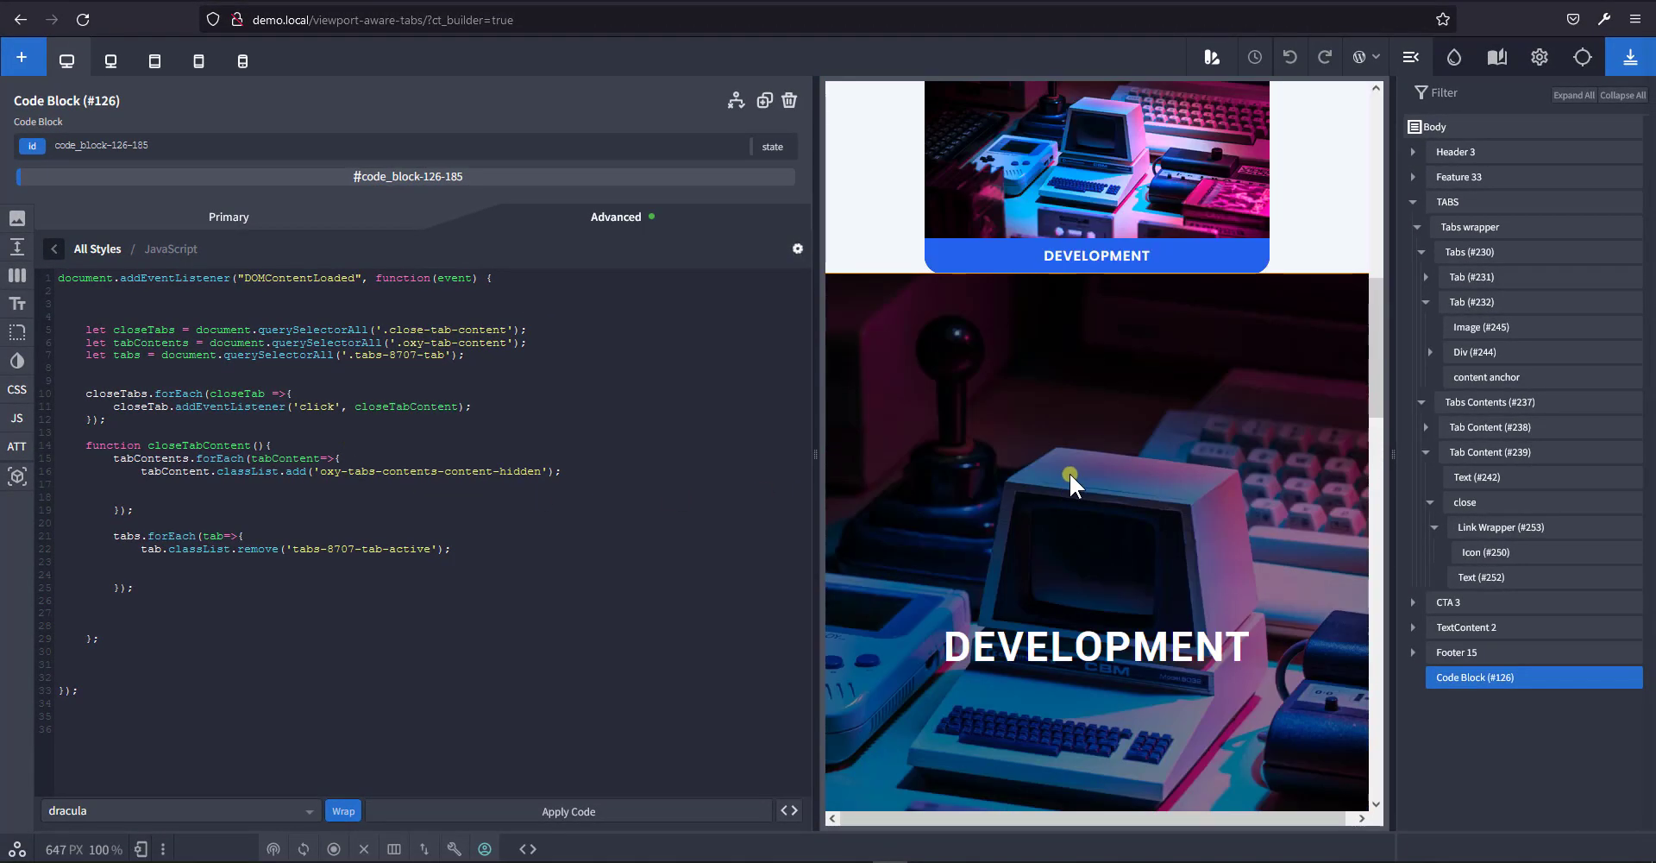
scroll(1068, 473, "up", 3)
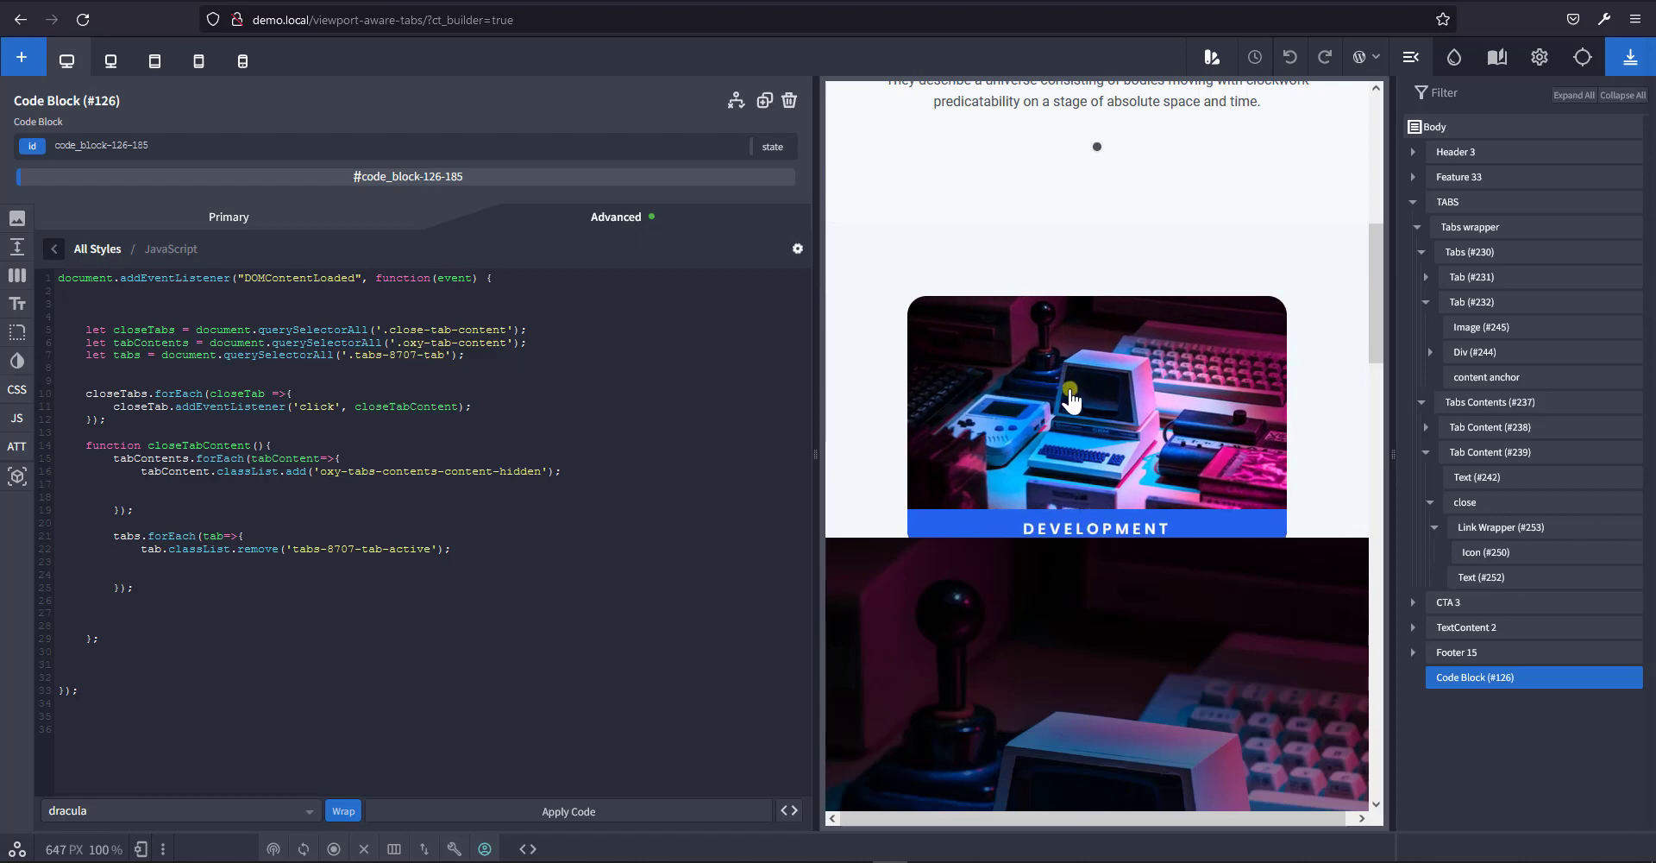
left_click(1089, 414)
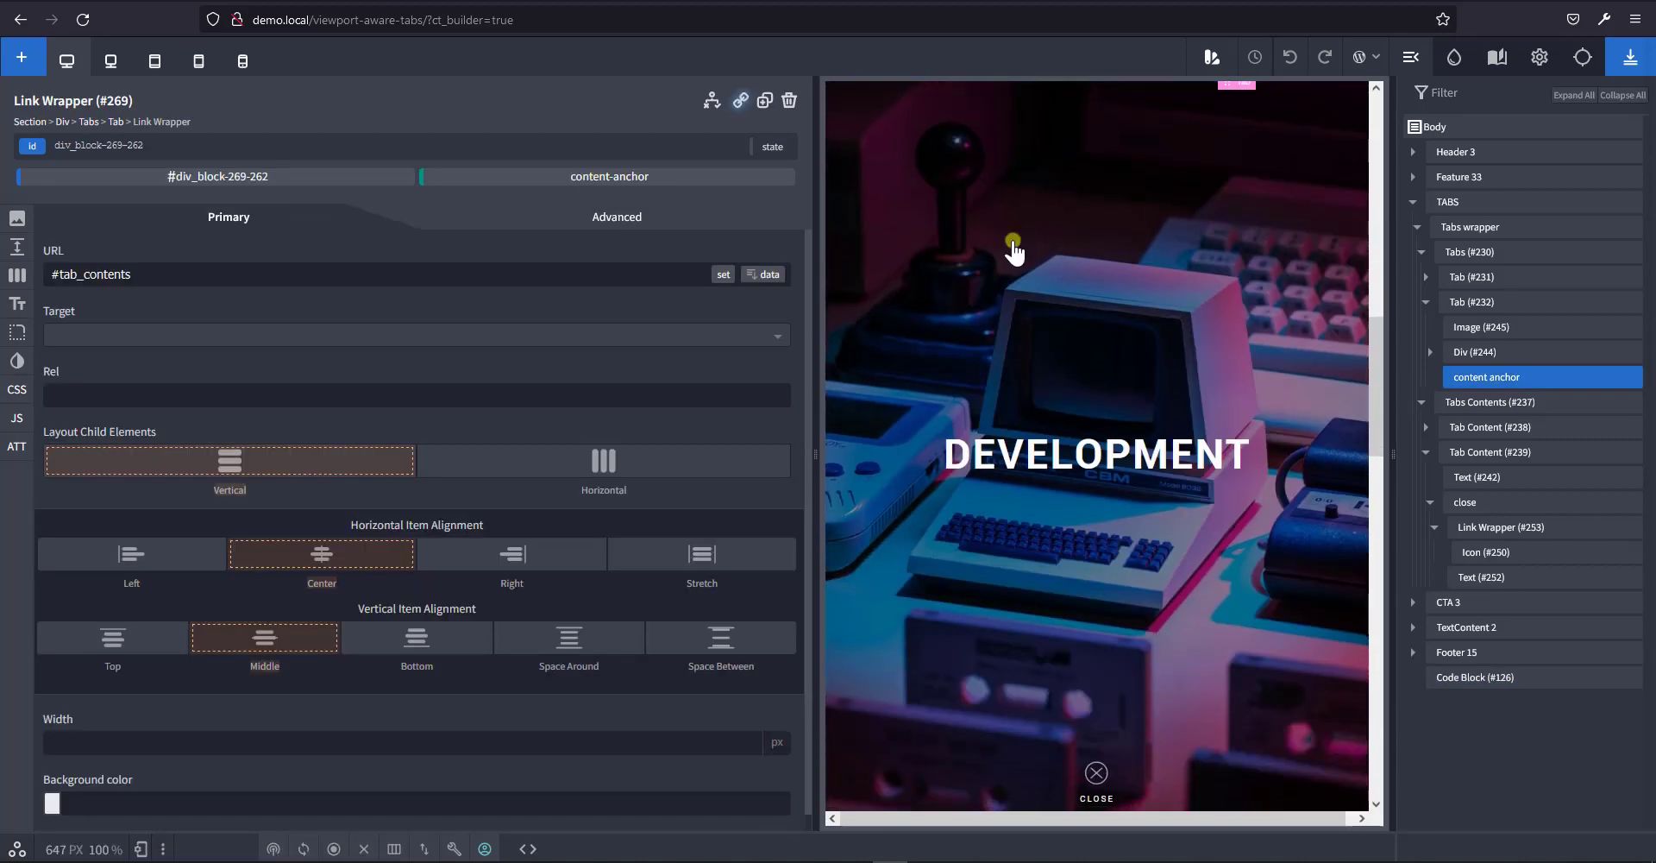
left_click(1490, 277)
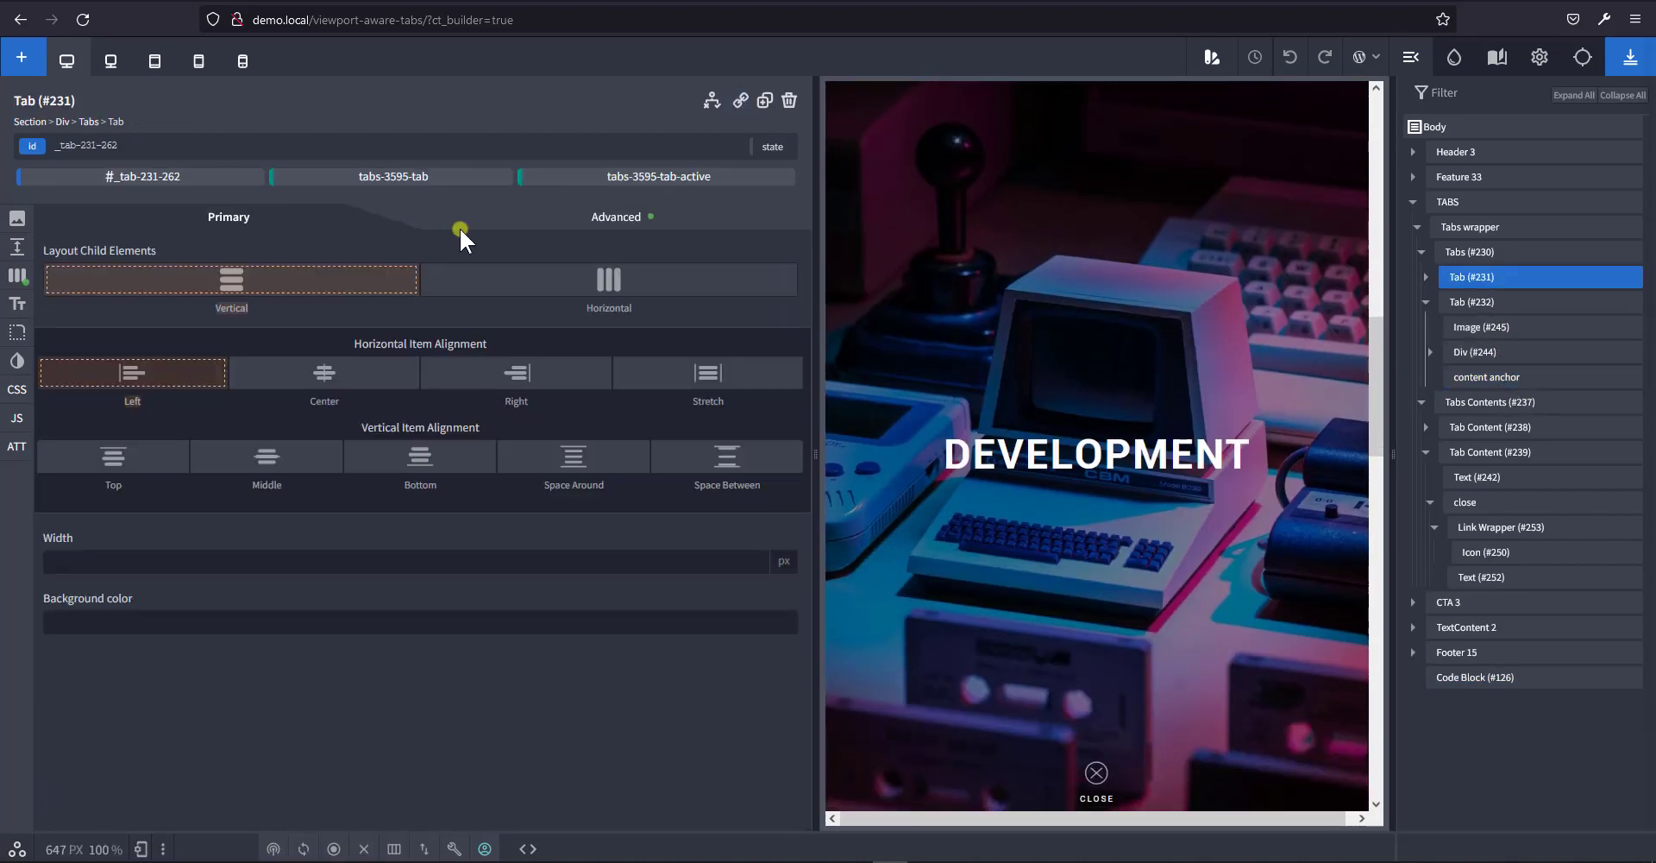
left_click(452, 181)
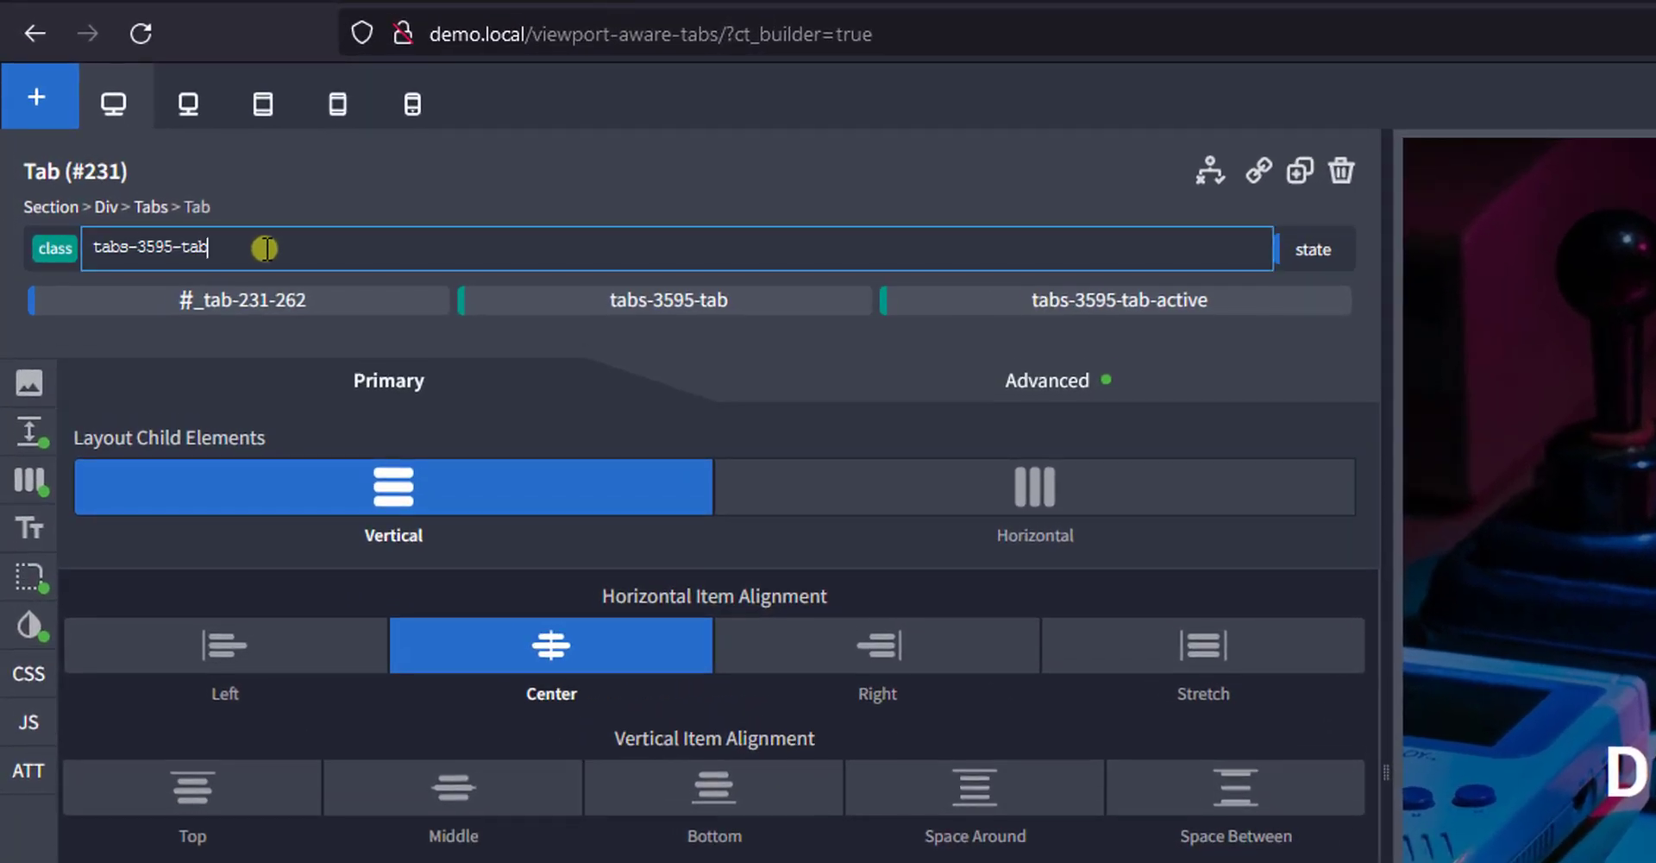
triple_click(155, 146)
key("ctrl+c")
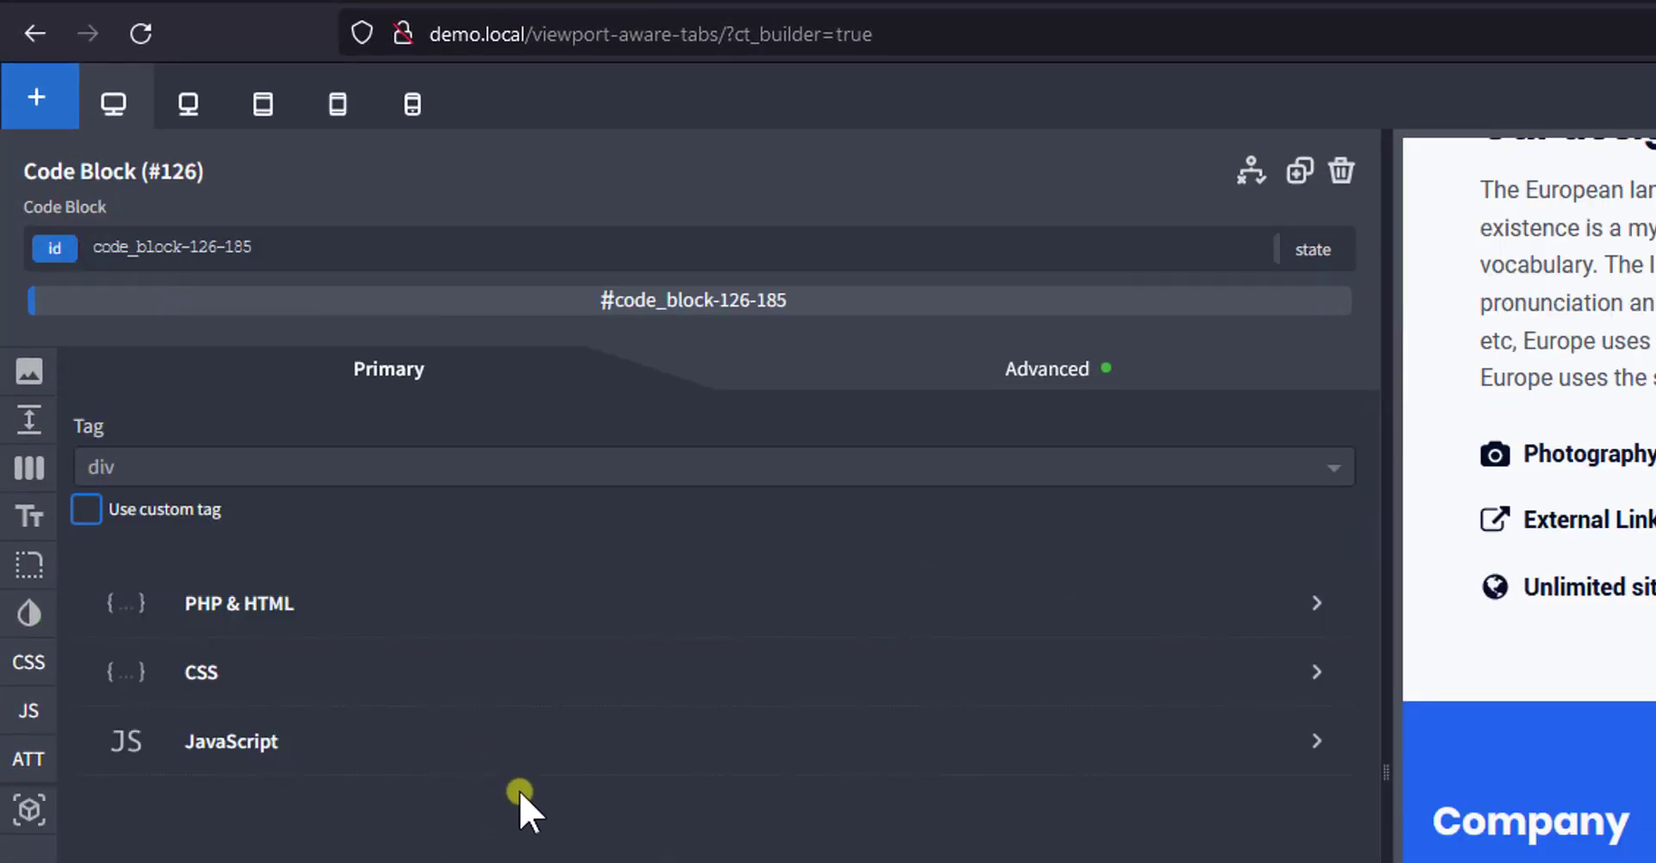
Set the tabs selector in the code block's JavaScript to .tabs-3595-tab and save the page.
left_click(472, 752)
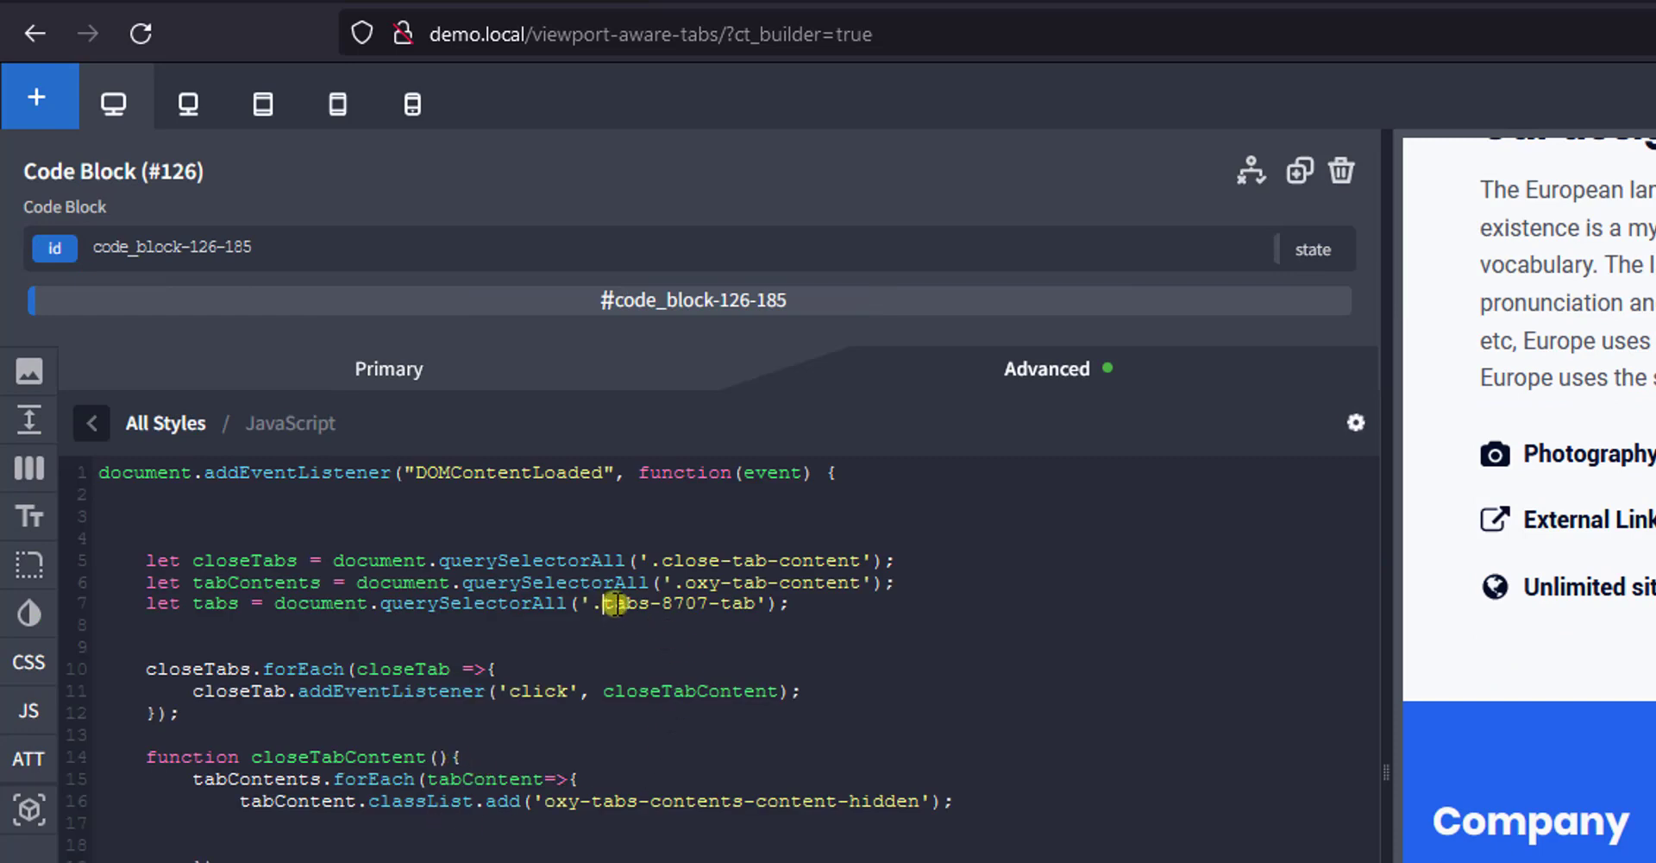
left_click_drag(608, 604, 756, 608)
key("ctrl+v")
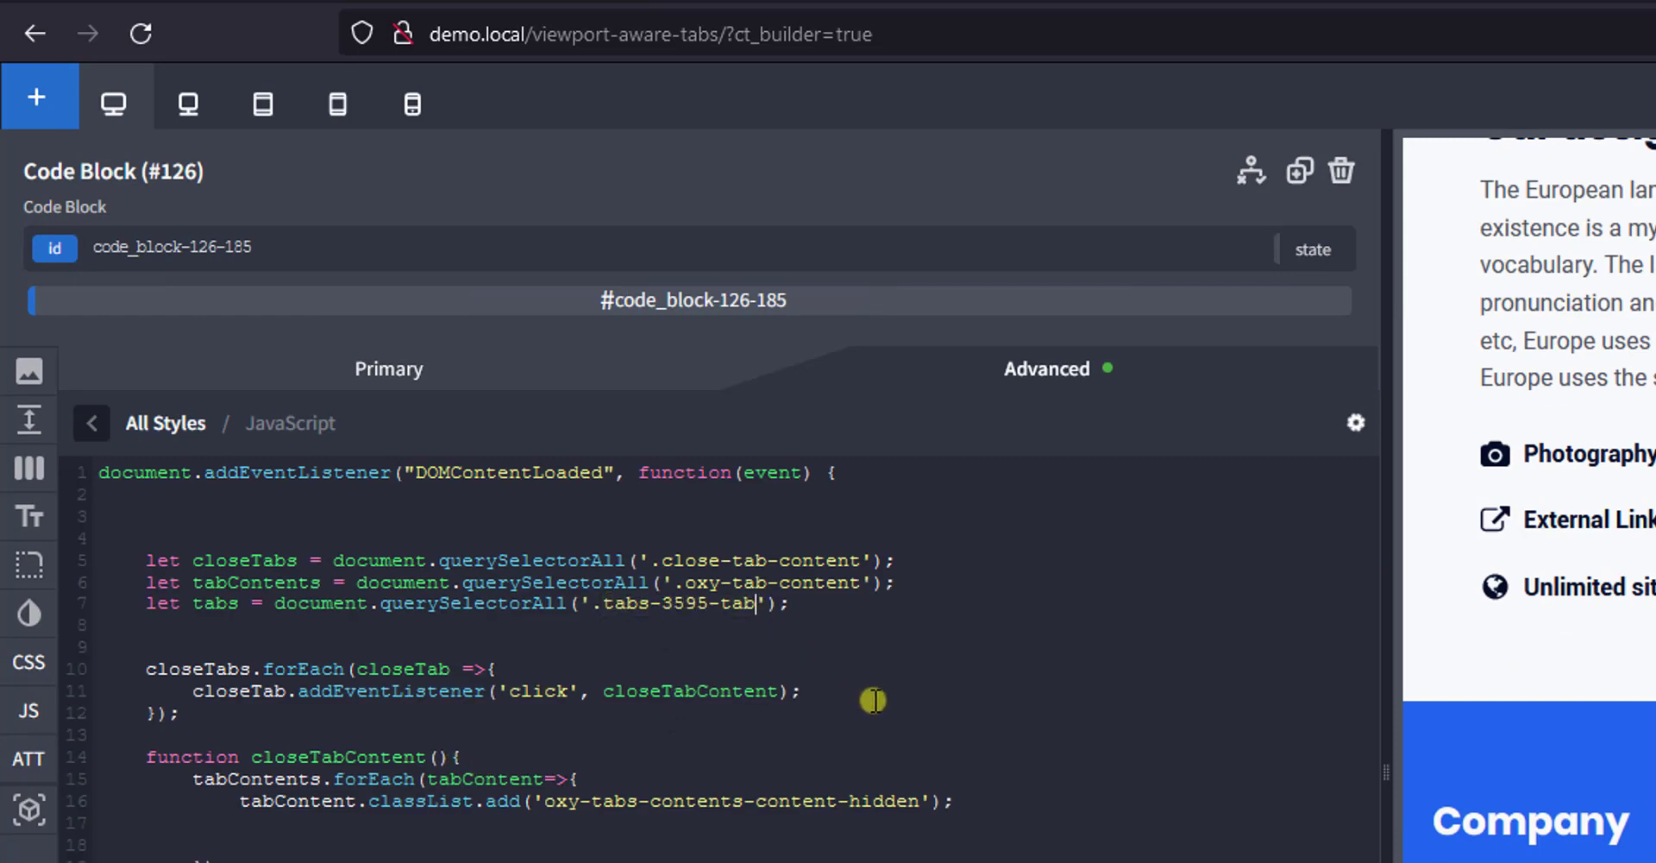
key("ctrl+s")
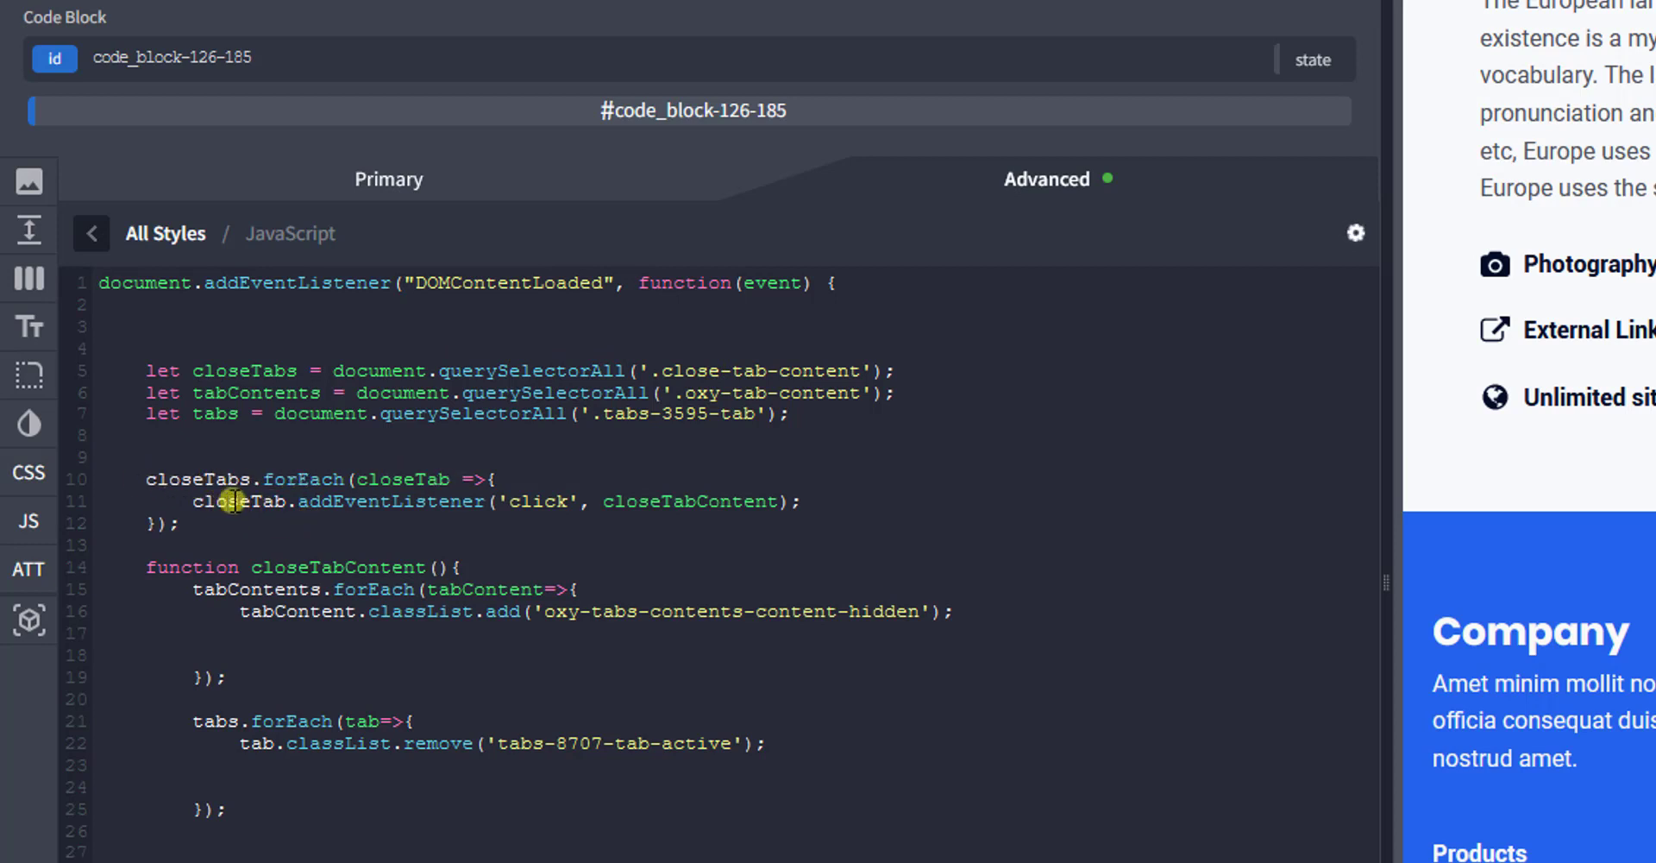
Examine the closeTabContent click handler, its function and the oxy-tabs-contents-content-hidden class it adds to each tab content.
double_click(605, 501)
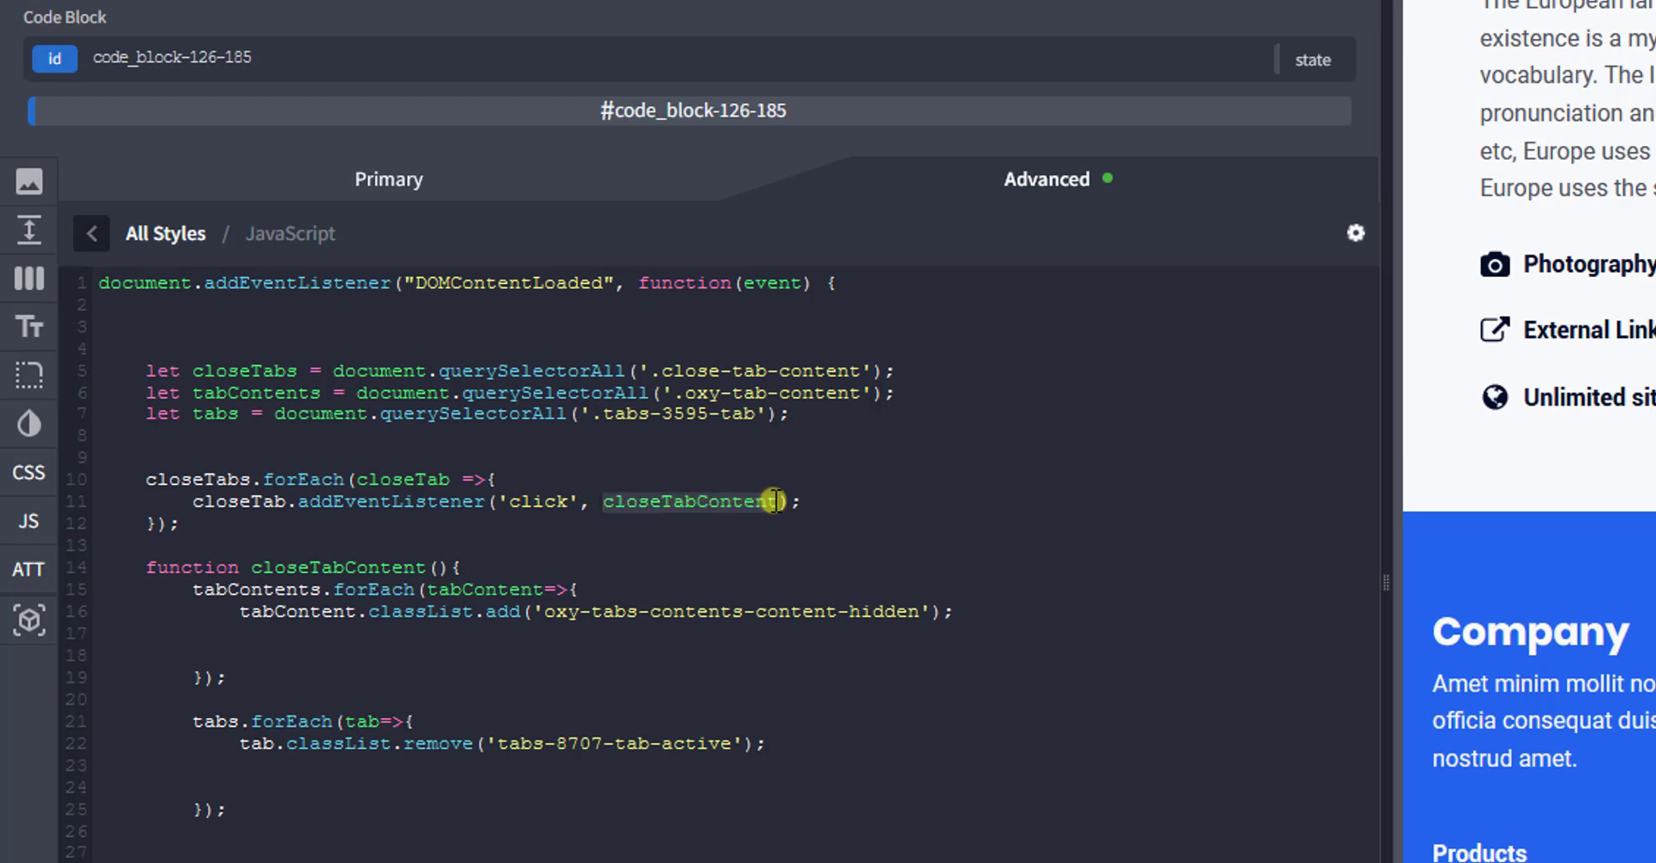
left_click_drag(146, 566, 464, 567)
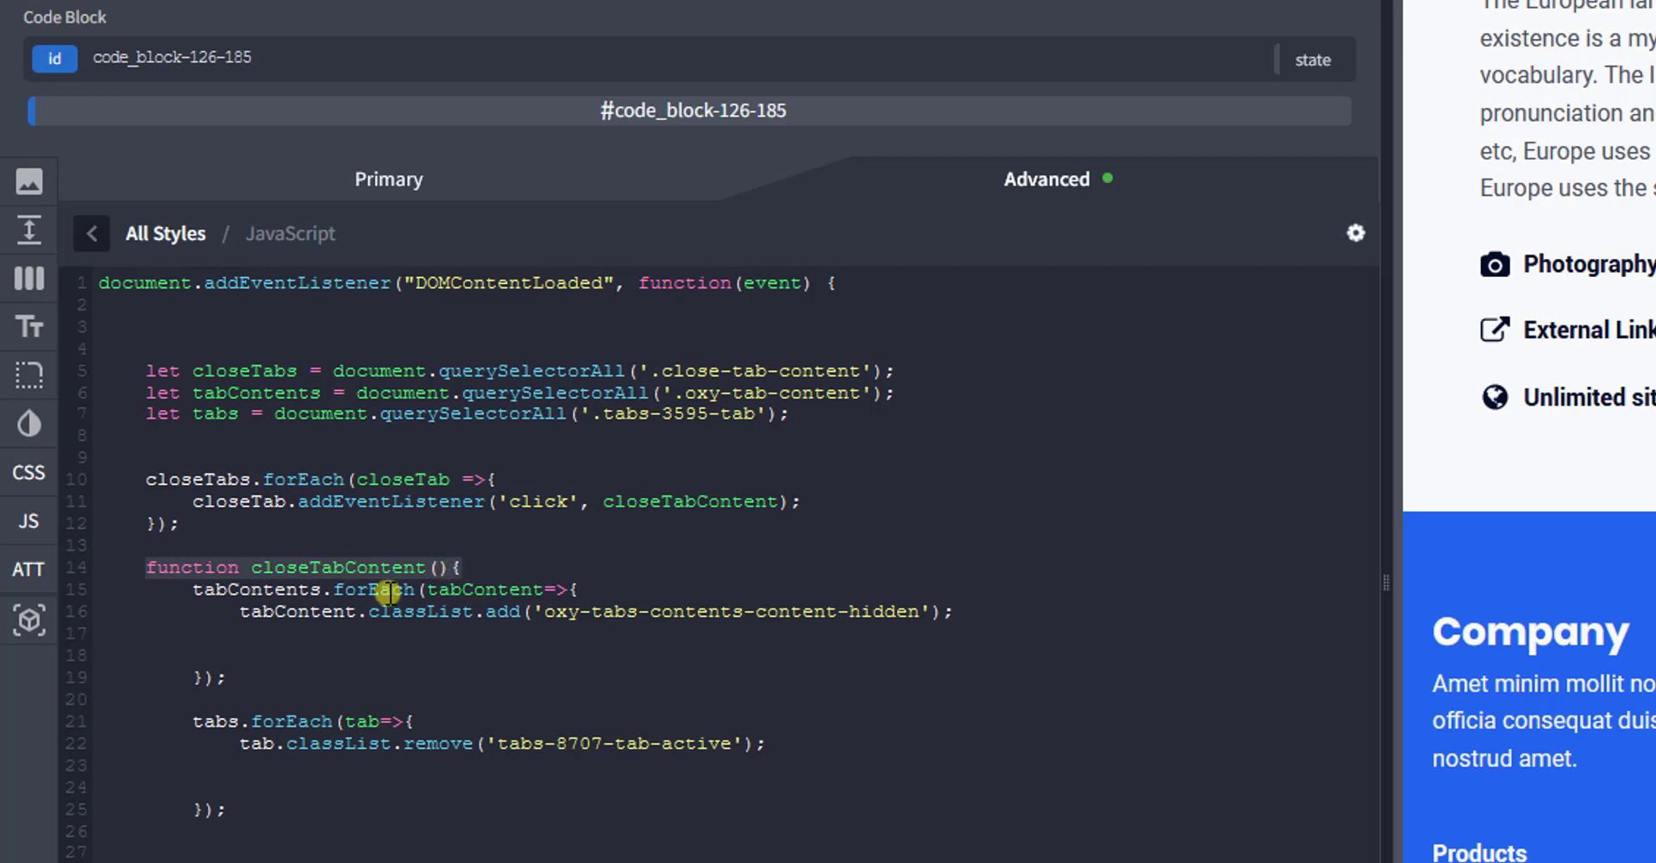
left_click(190, 596)
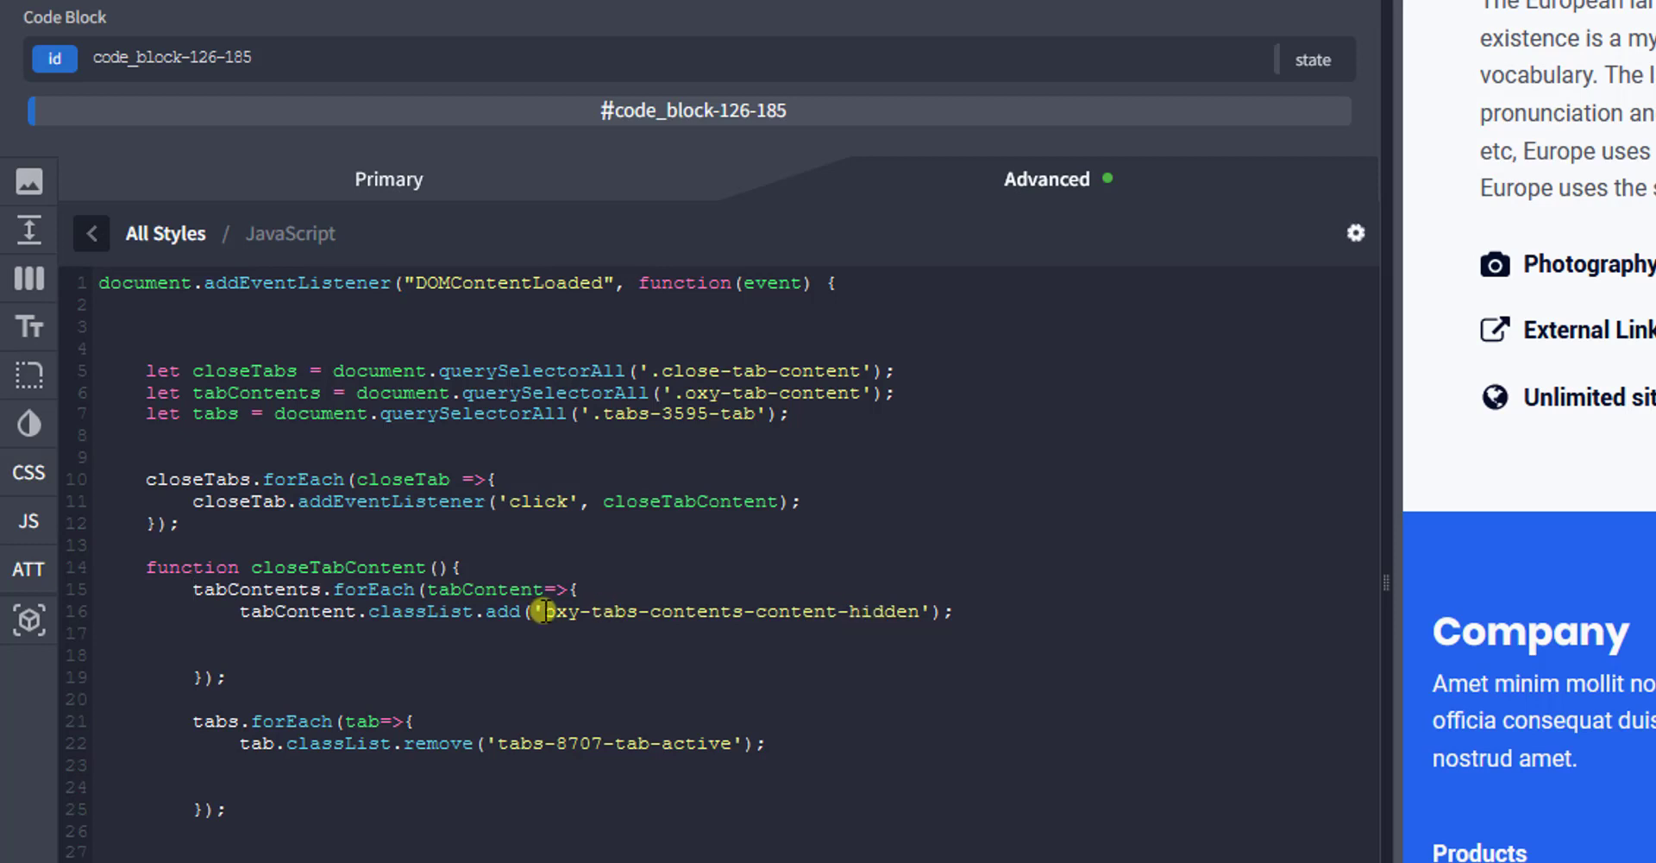
left_click_drag(543, 610, 918, 614)
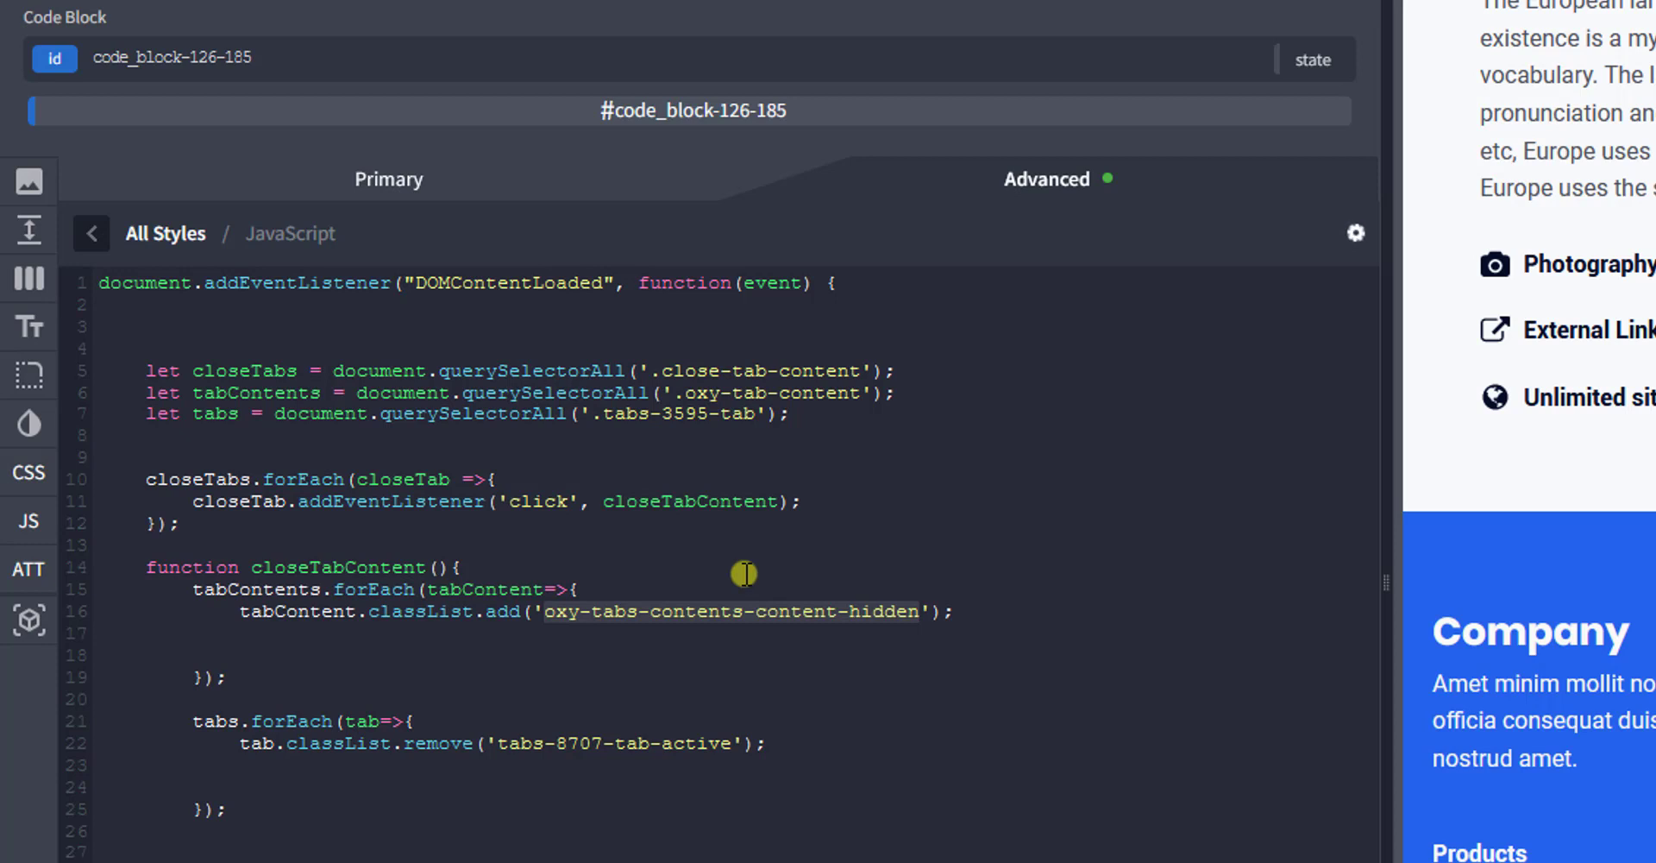
left_click(804, 578)
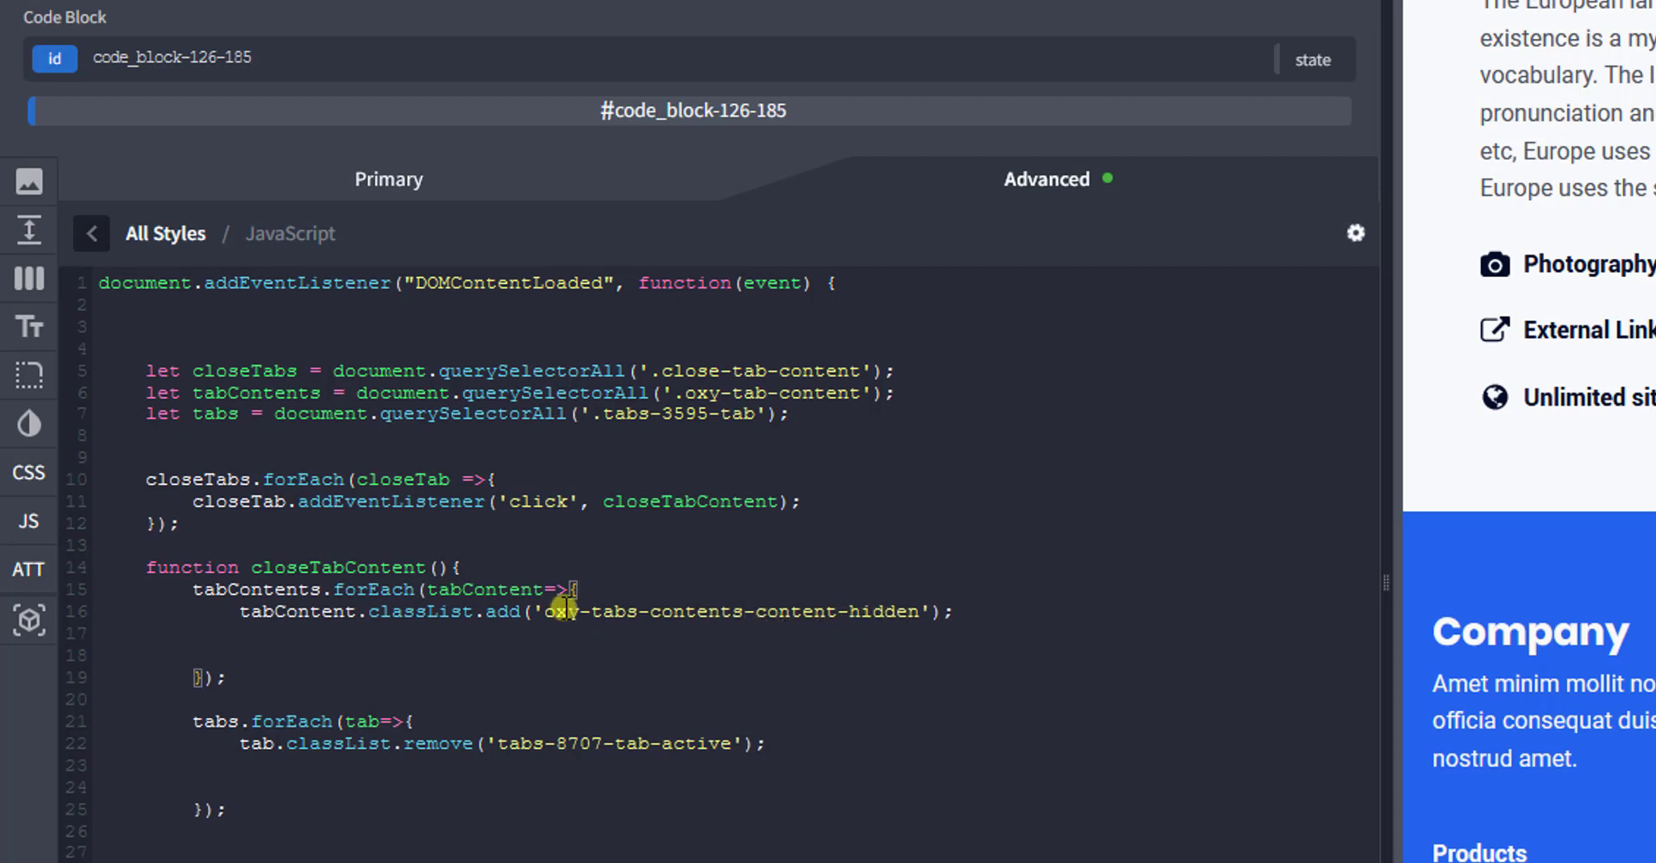
left_click_drag(546, 610, 910, 607)
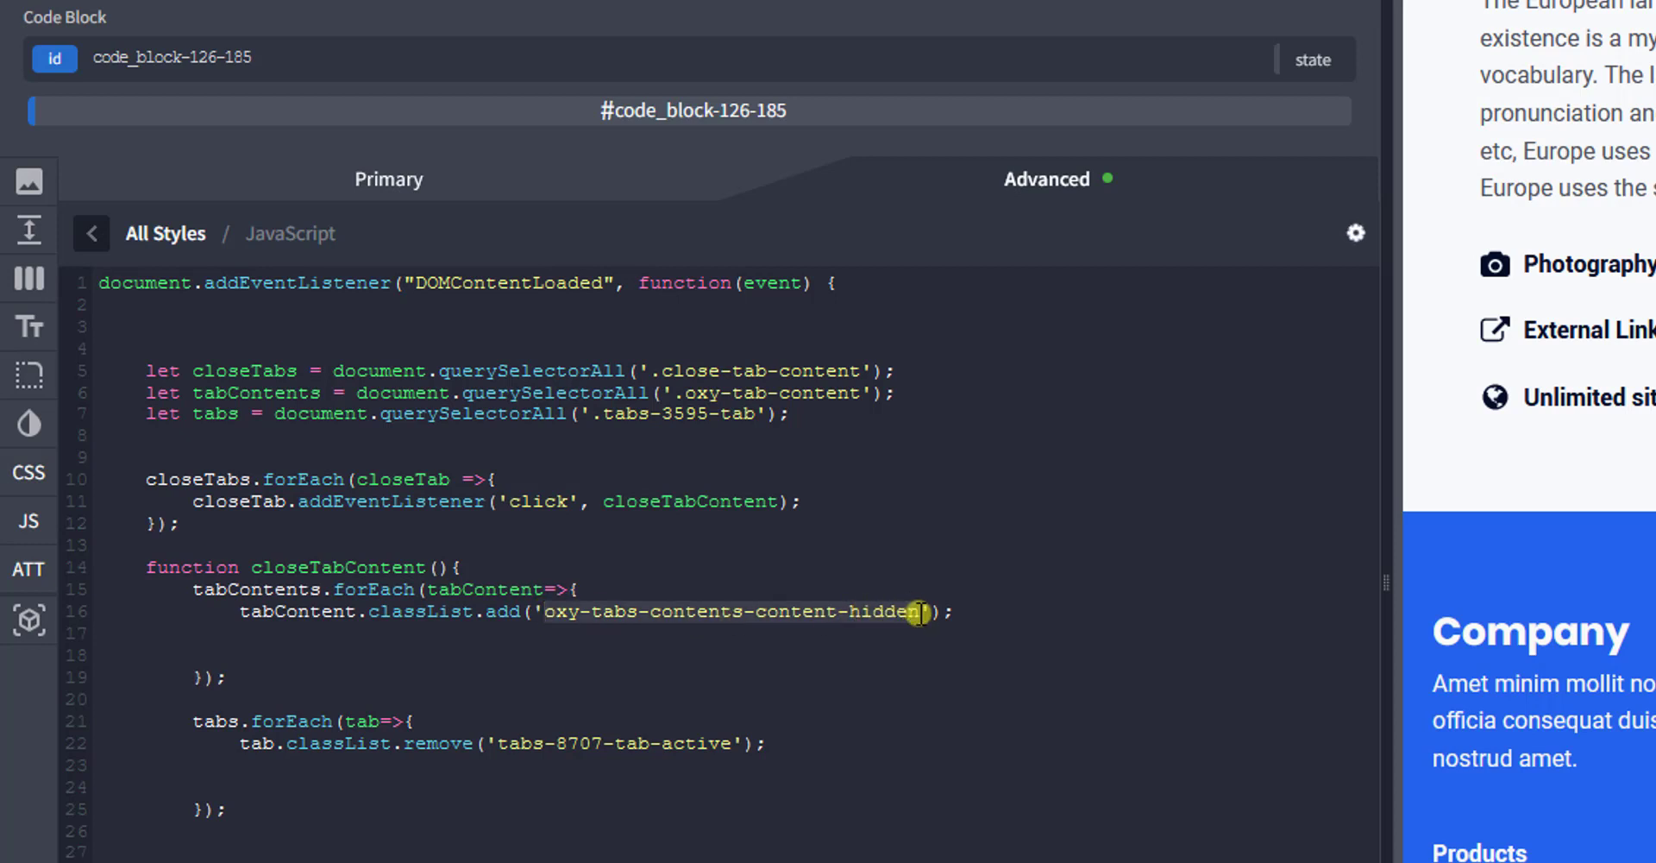
left_click(965, 608)
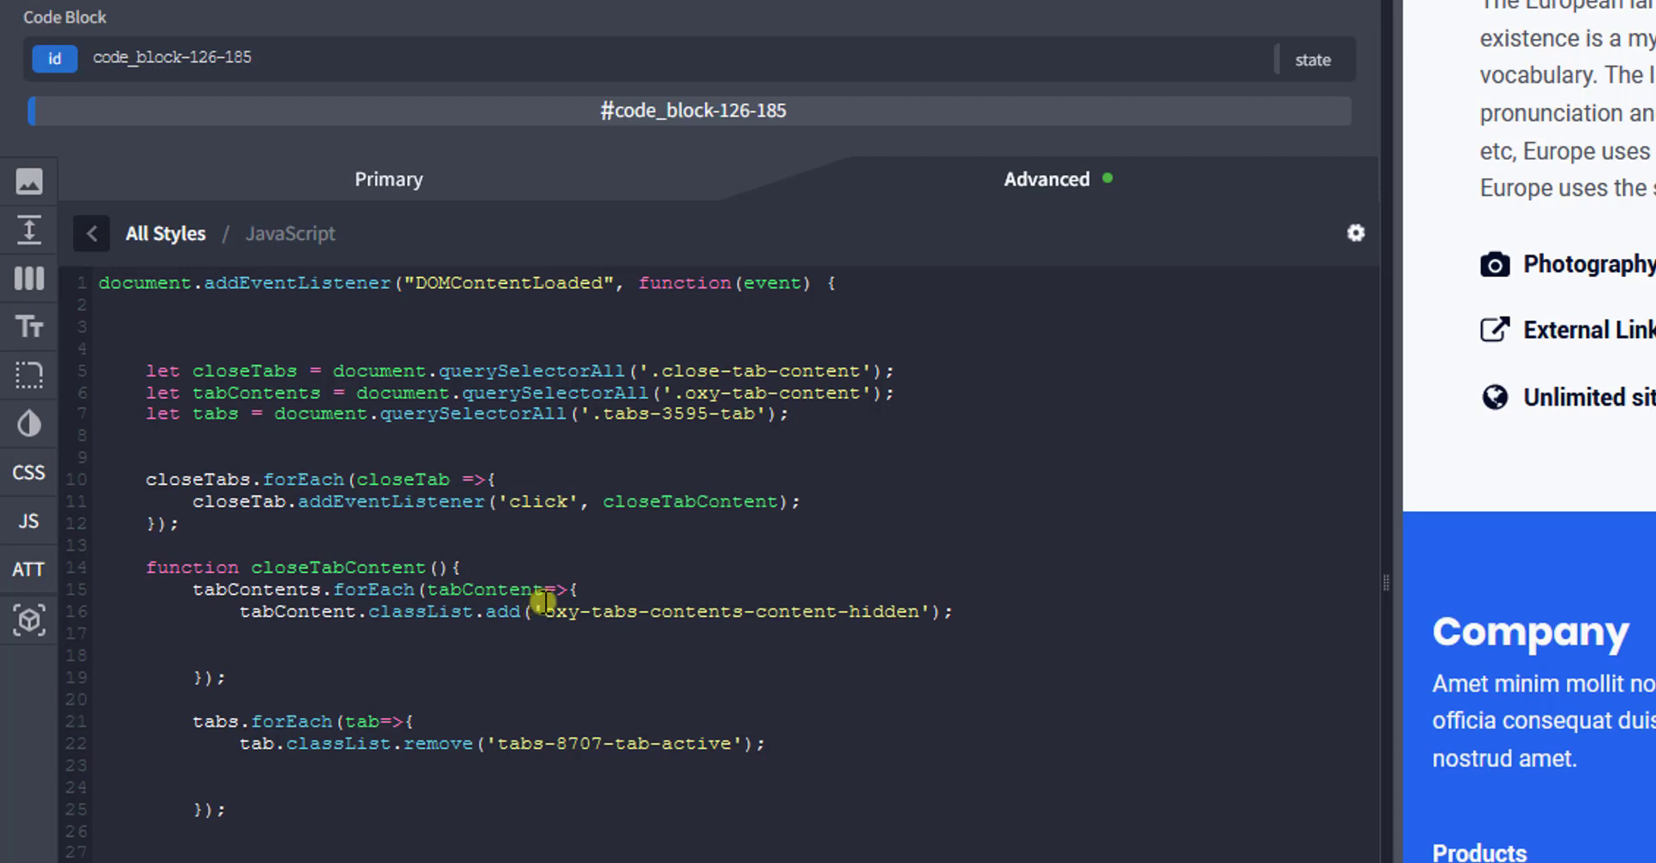
Review the oxy-tabs-contents-content-hidden class and the tabs.forEach block removing tabs-8707-tab-active in the script, and save the page.
left_click_drag(546, 608, 915, 611)
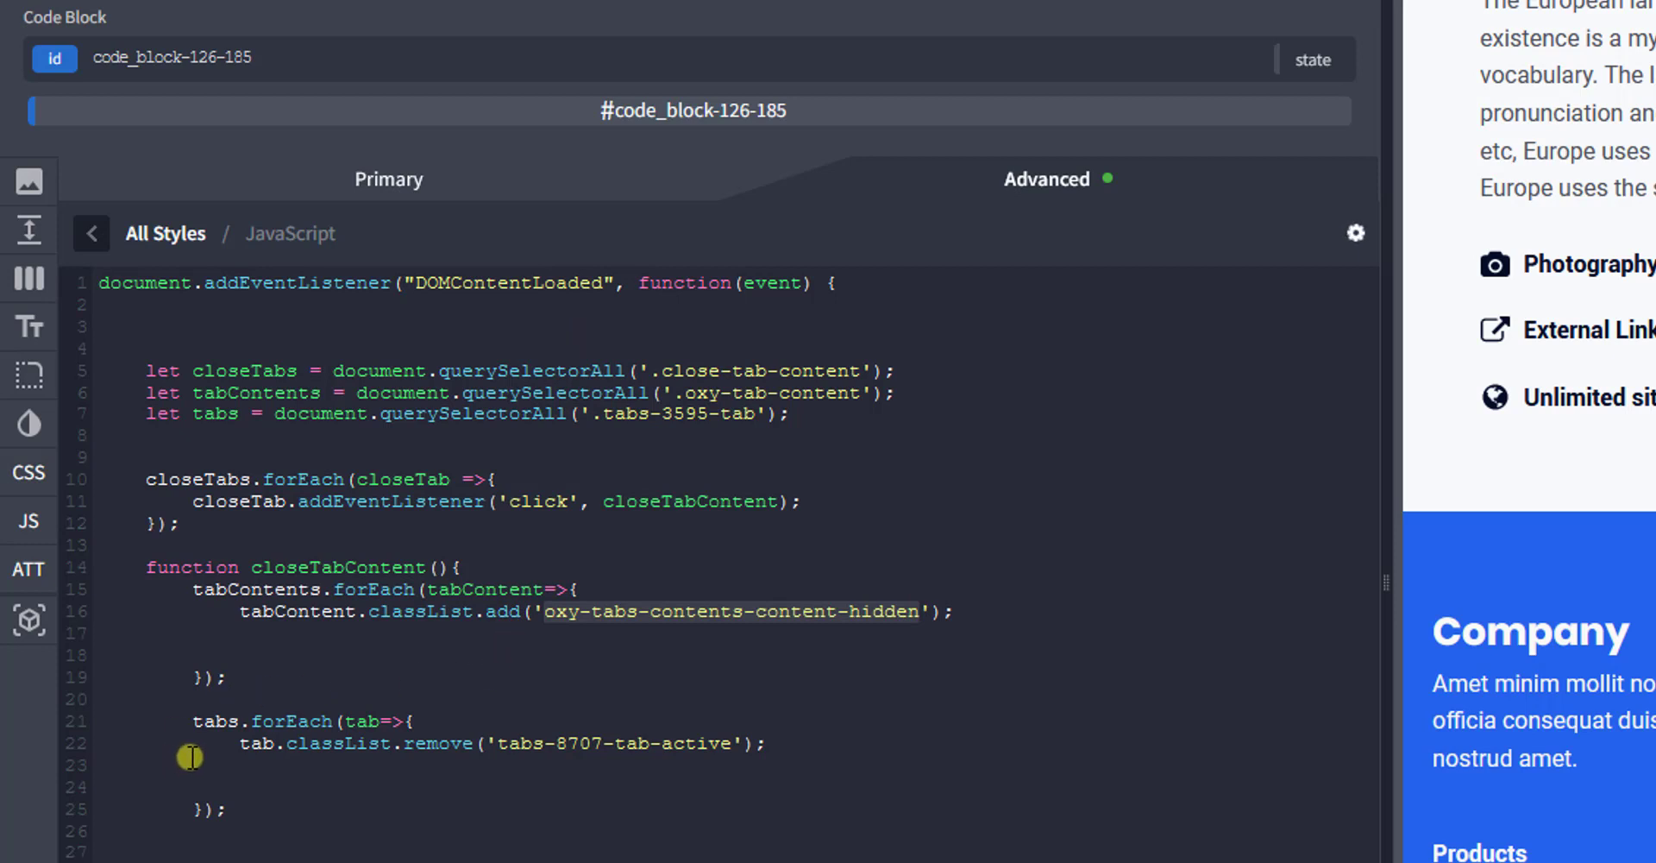
left_click(435, 675)
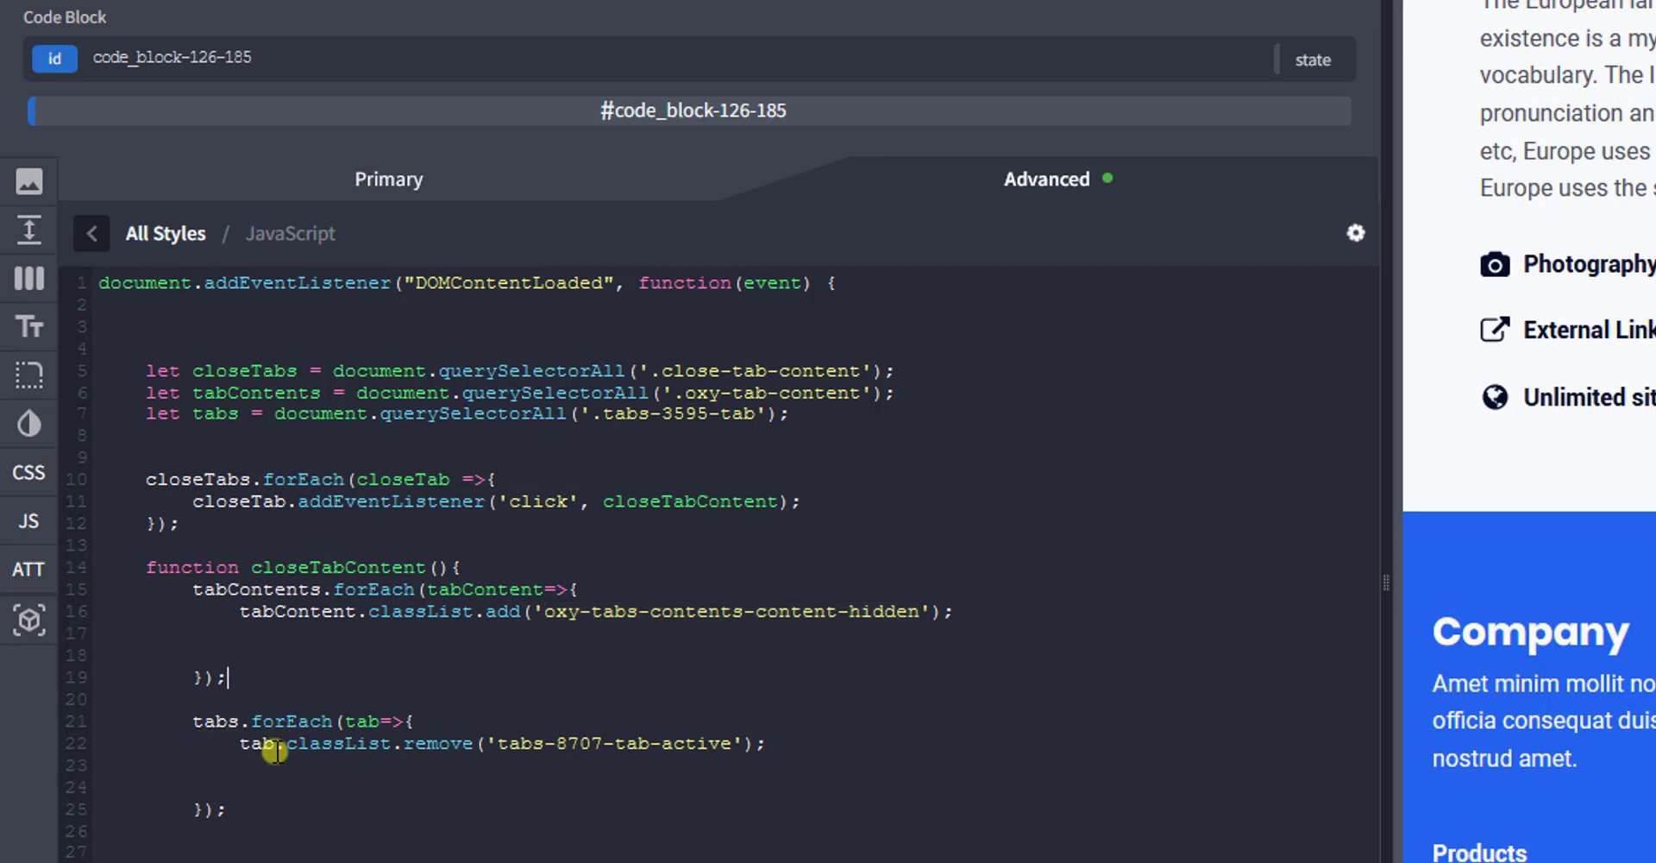
left_click_drag(192, 721, 783, 745)
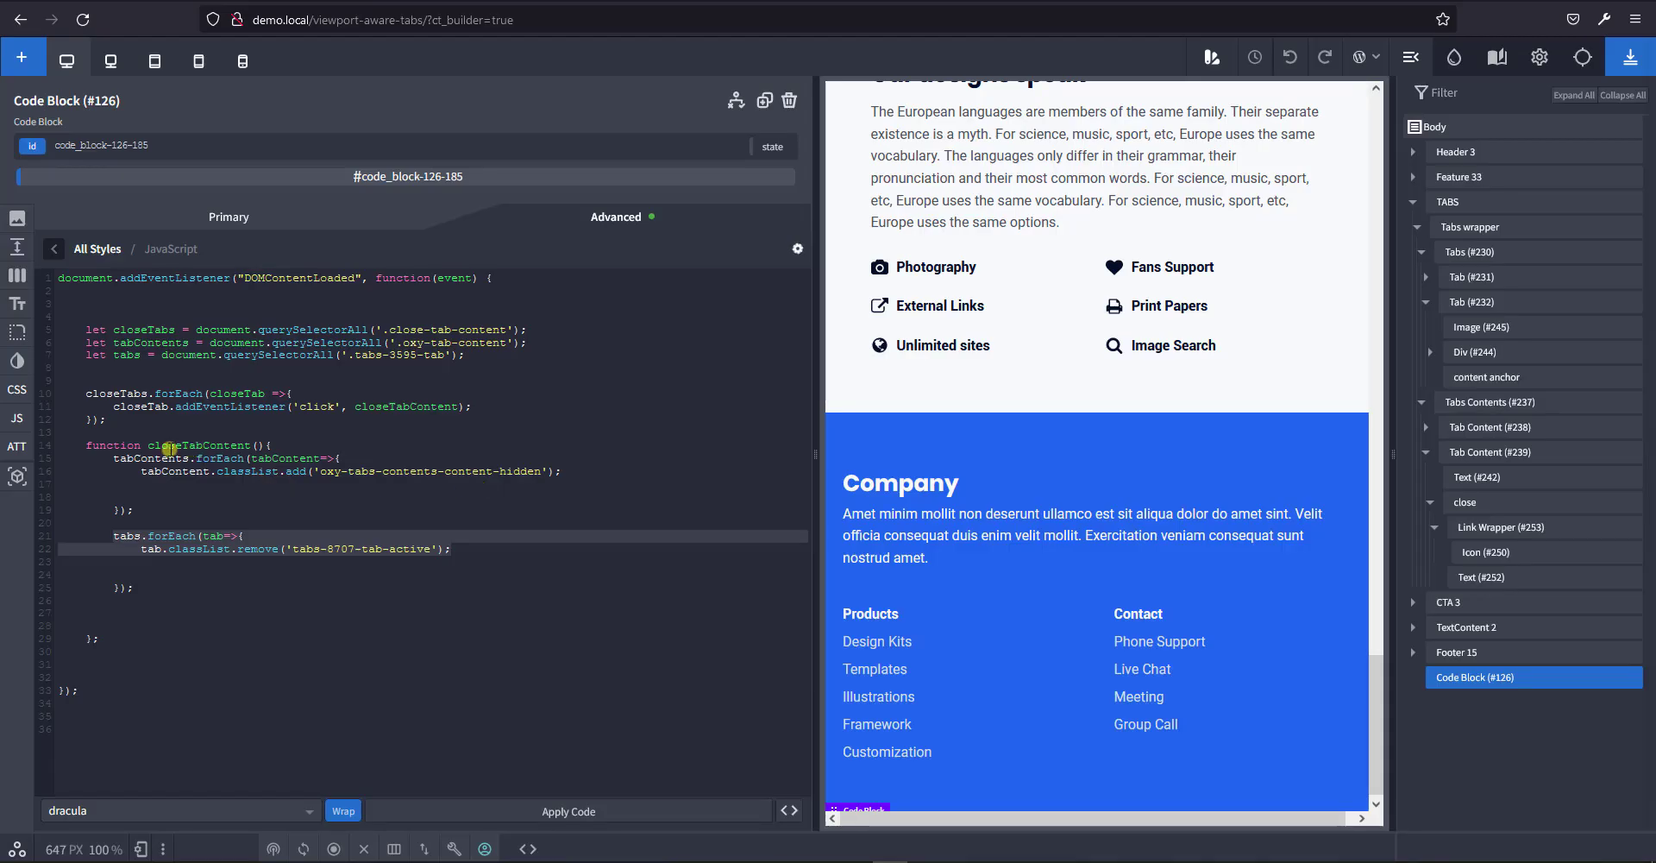
left_click(1631, 61)
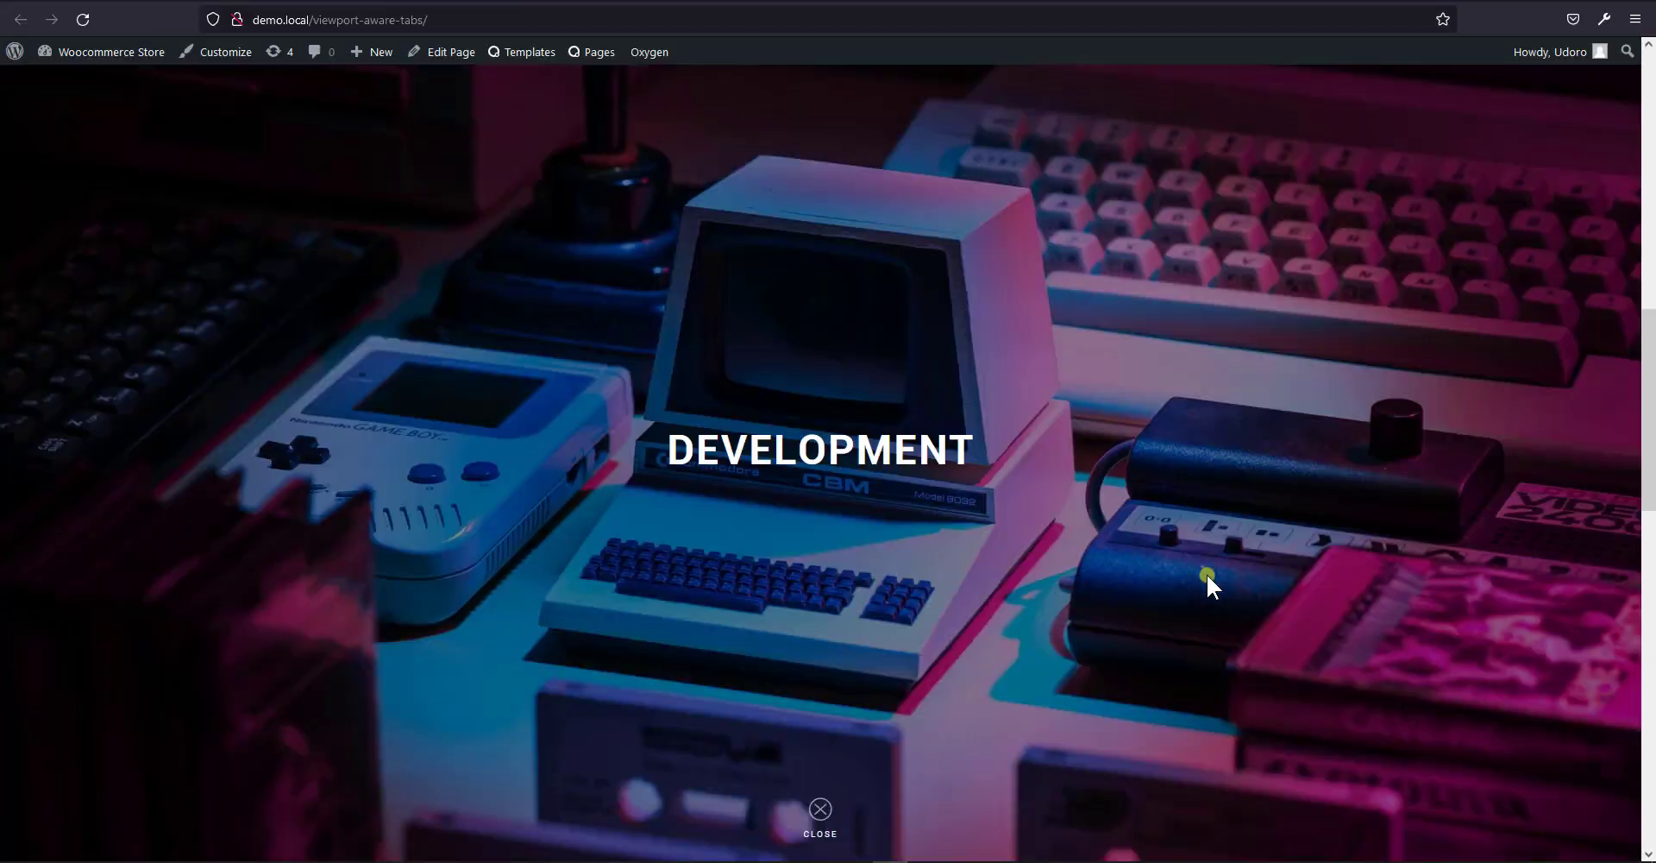
Reload the front-end page and test opening and closing the DEVELOPMENT tab's full-screen content twice.
key("F5")
scroll(1162, 655, "up", 5)
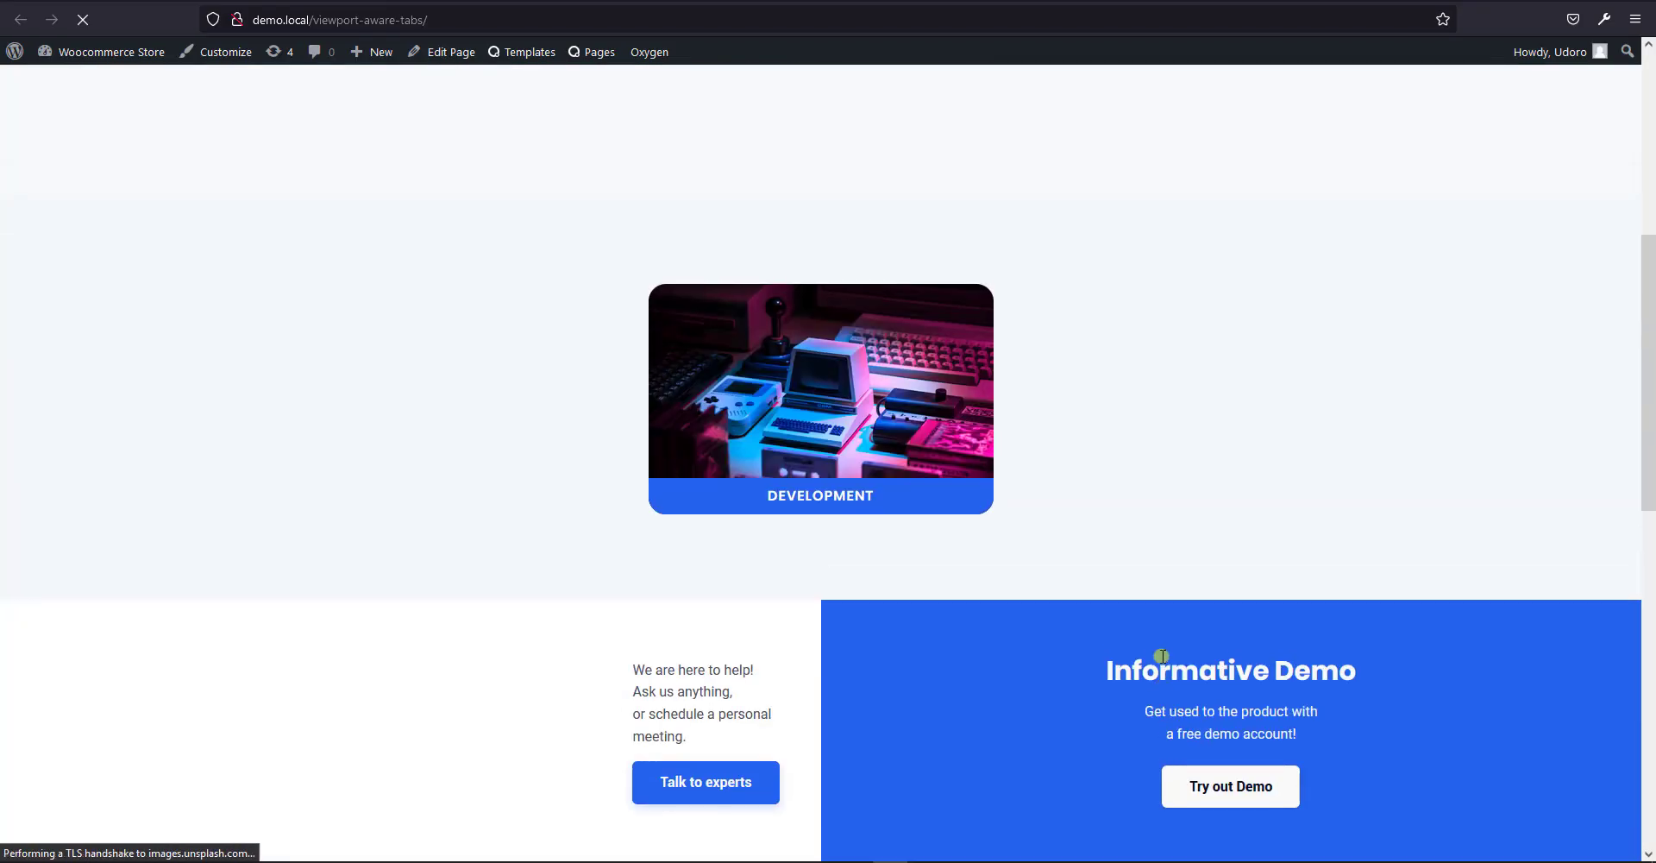
scroll(897, 639, "up", 3)
left_click(898, 635)
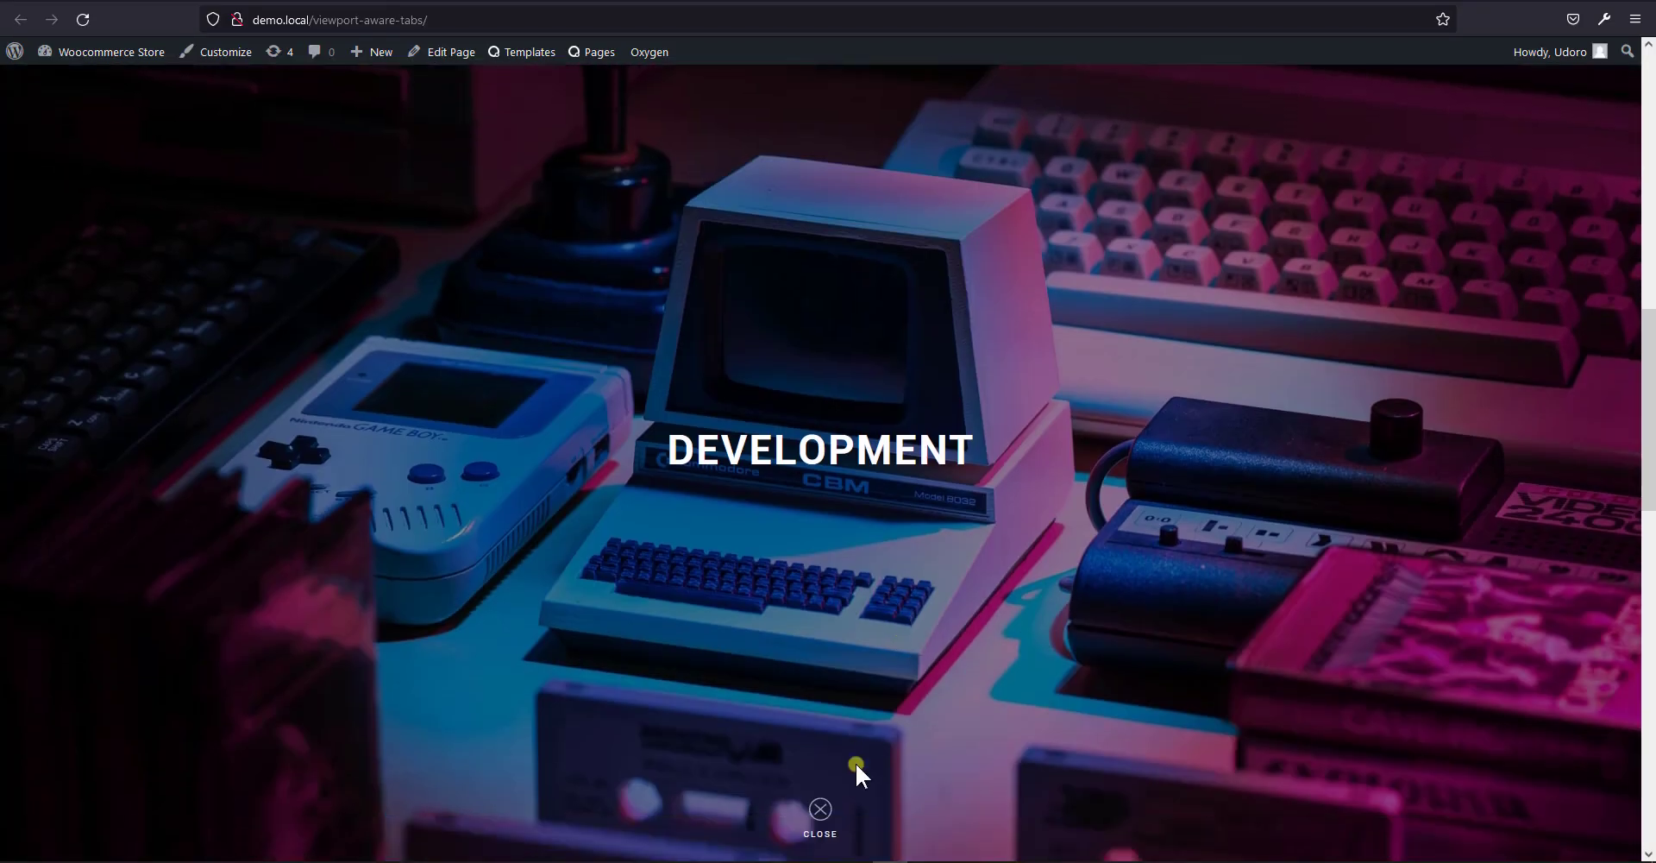
left_click(819, 812)
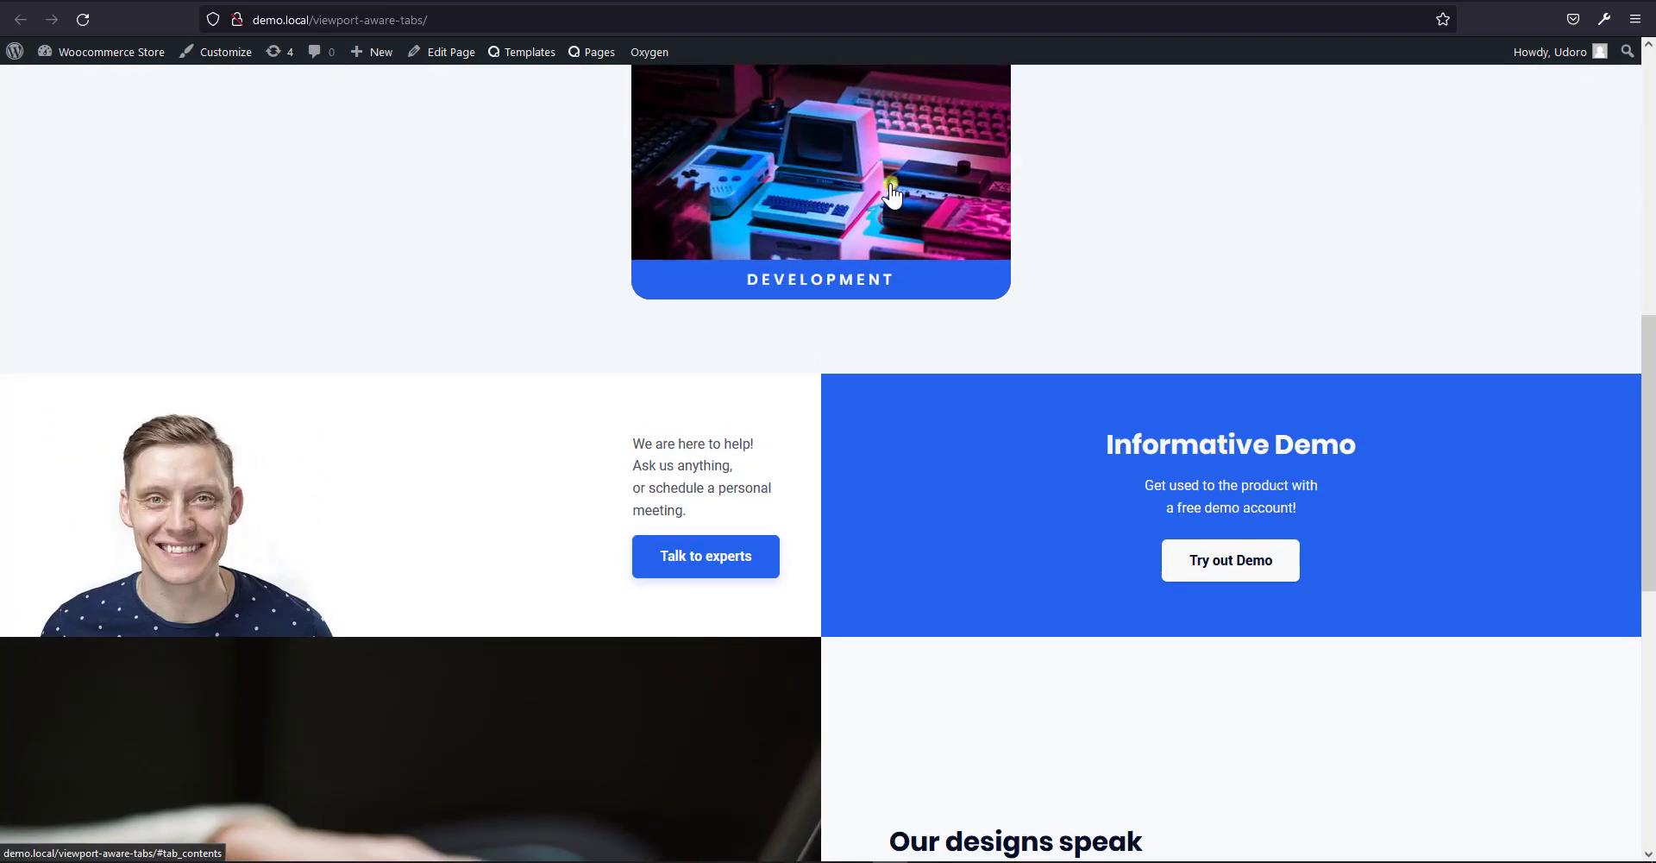
left_click(892, 195)
left_click(821, 816)
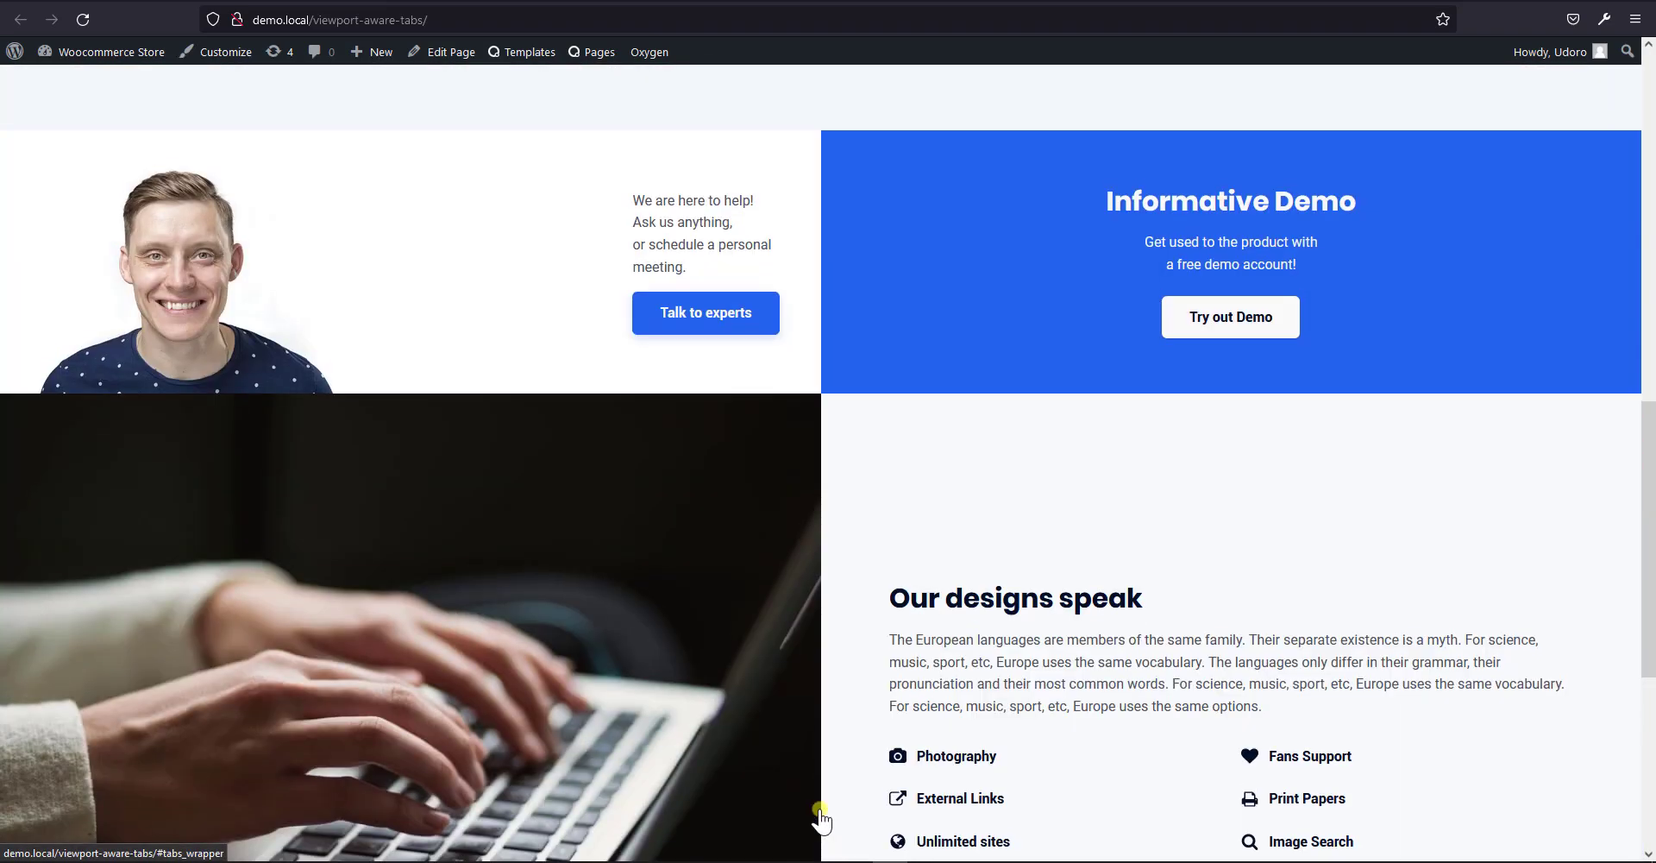
Test opening and closing the DEVELOPMENT tab once more and examine how the tab and its content sit on the page.
scroll(818, 814, "up", 3)
scroll(887, 340, "up", 2)
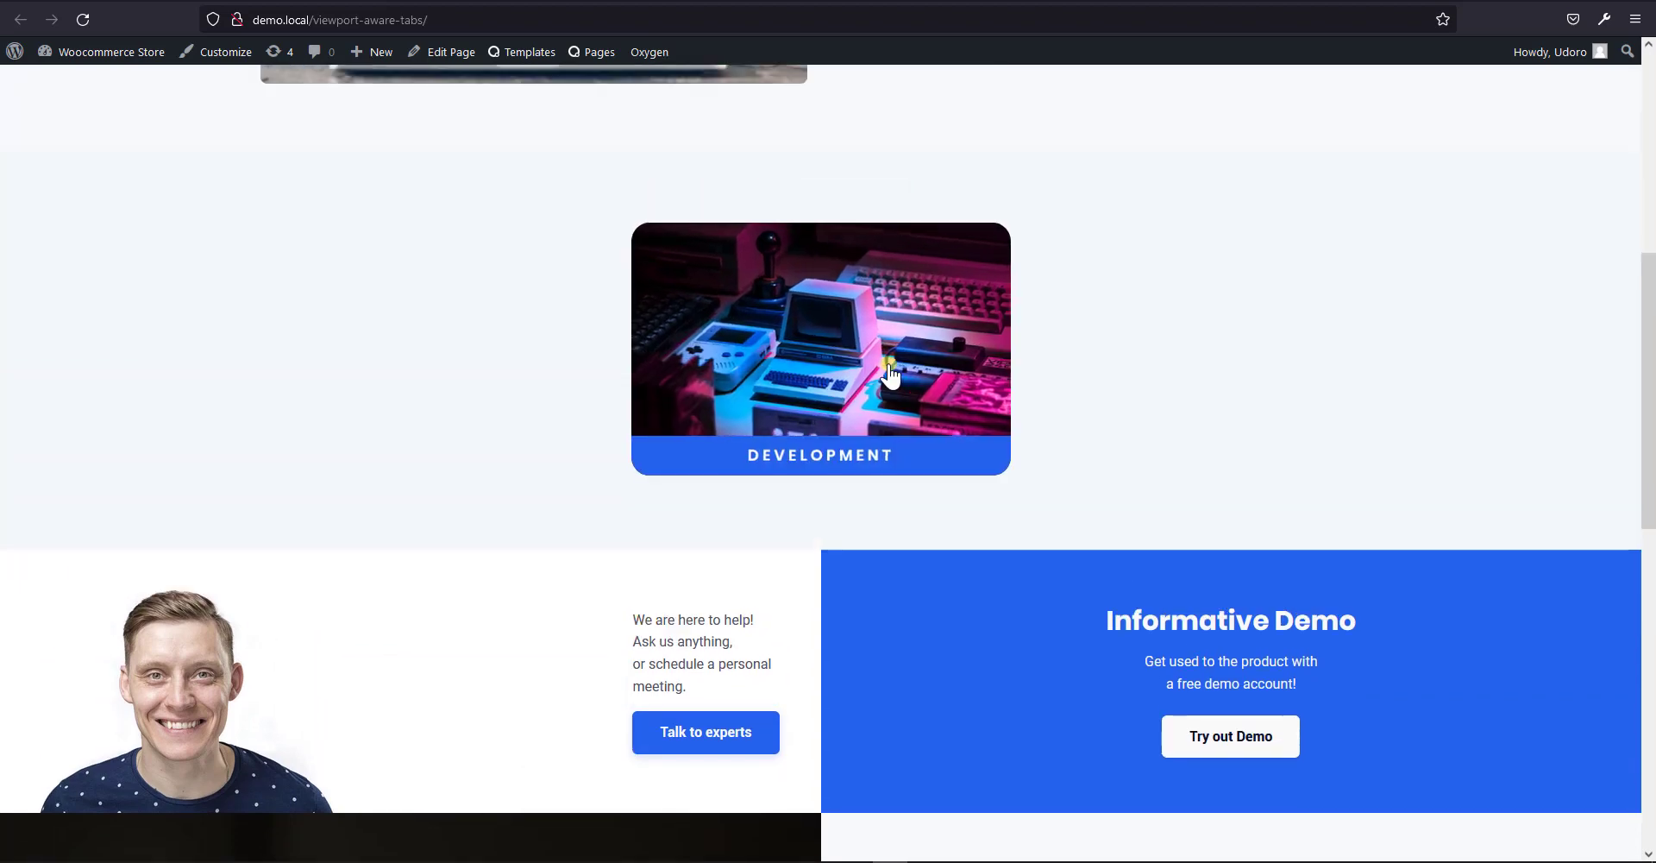
left_click(890, 375)
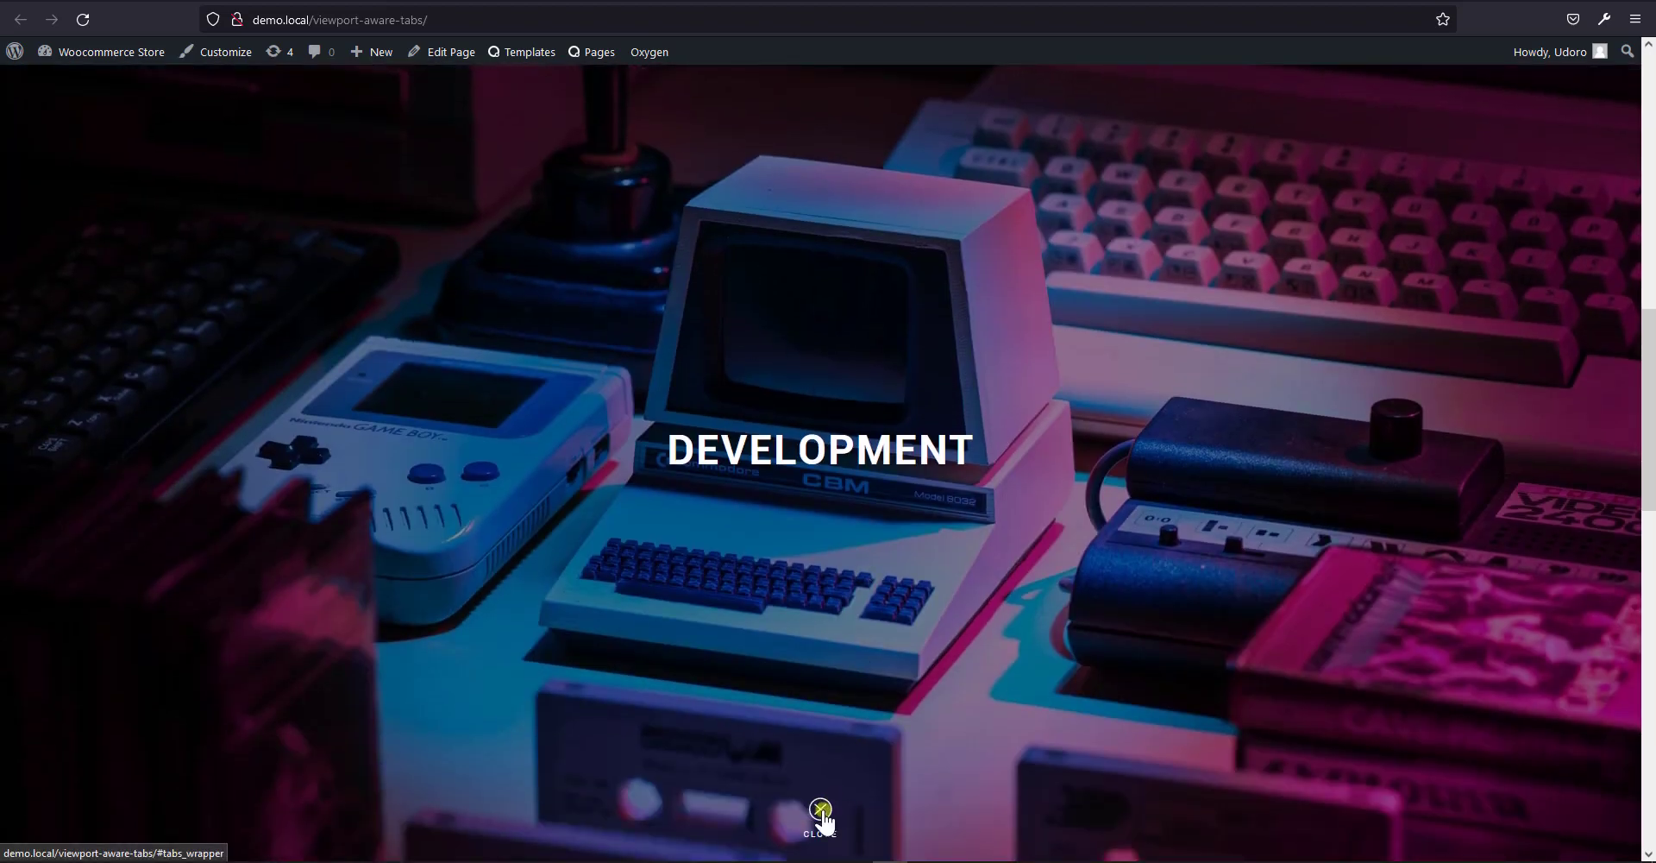
left_click(821, 813)
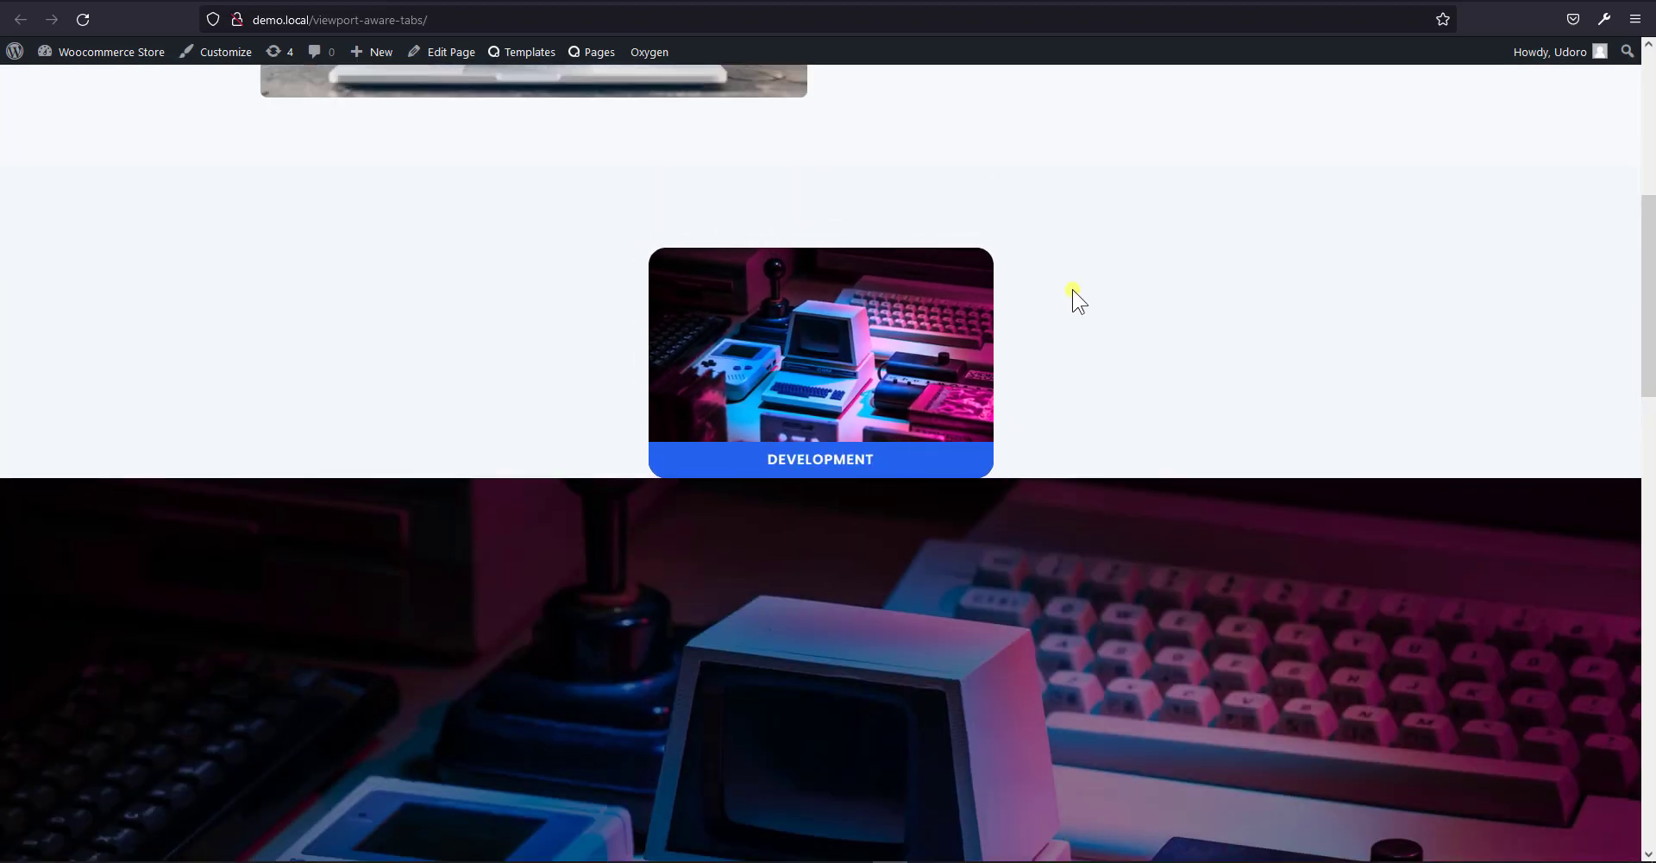
scroll(1171, 566, "down", 9)
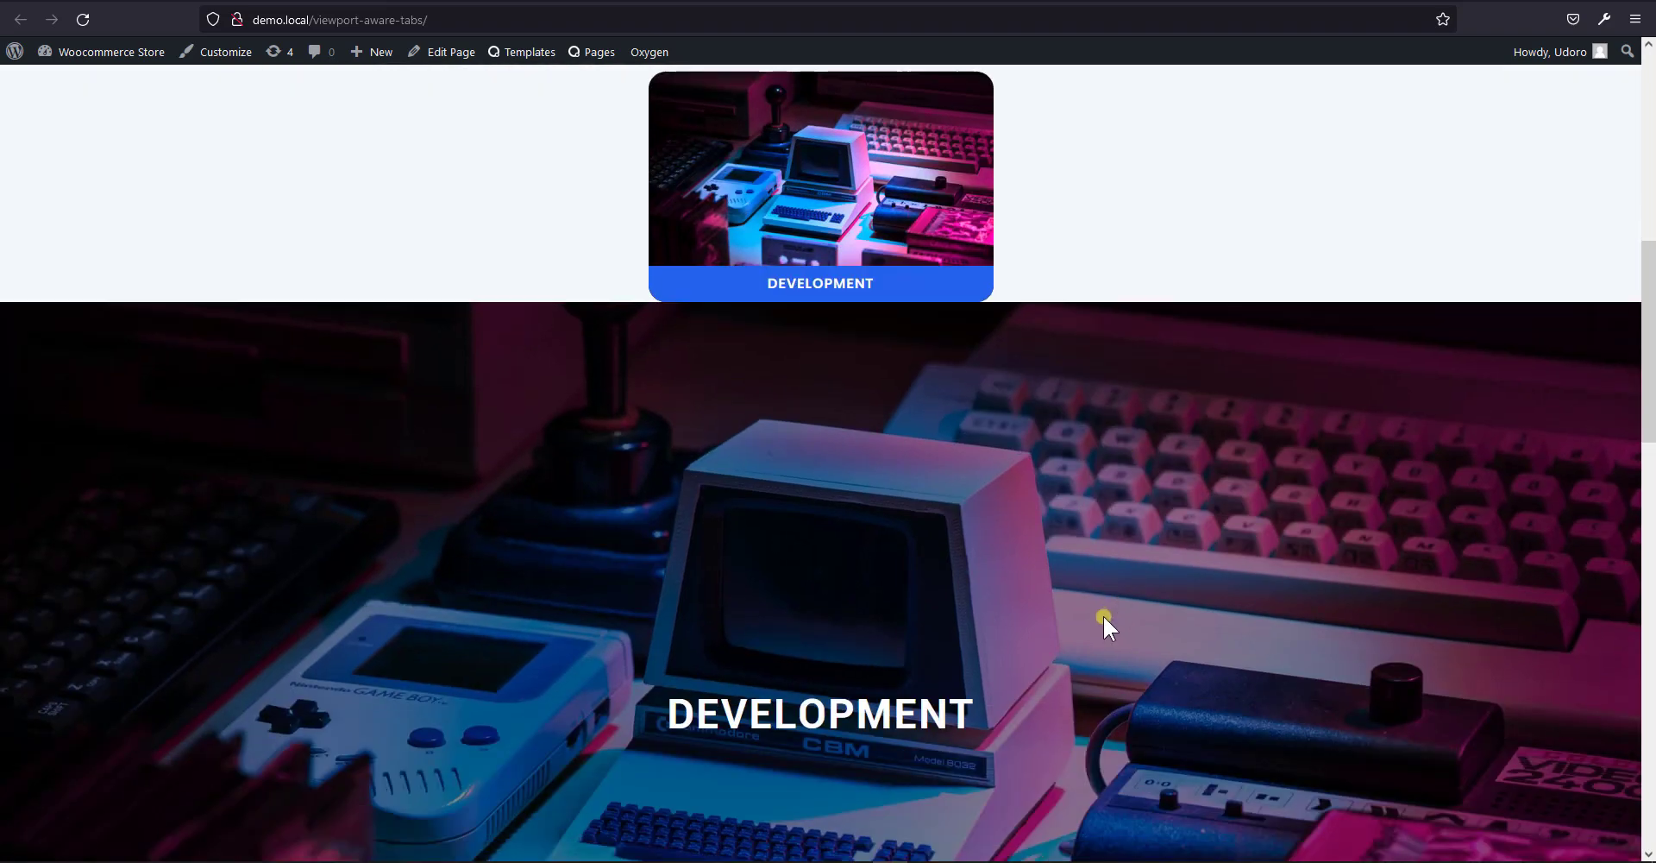
scroll(1197, 686, "up", 4)
scroll(1208, 676, "up", 5)
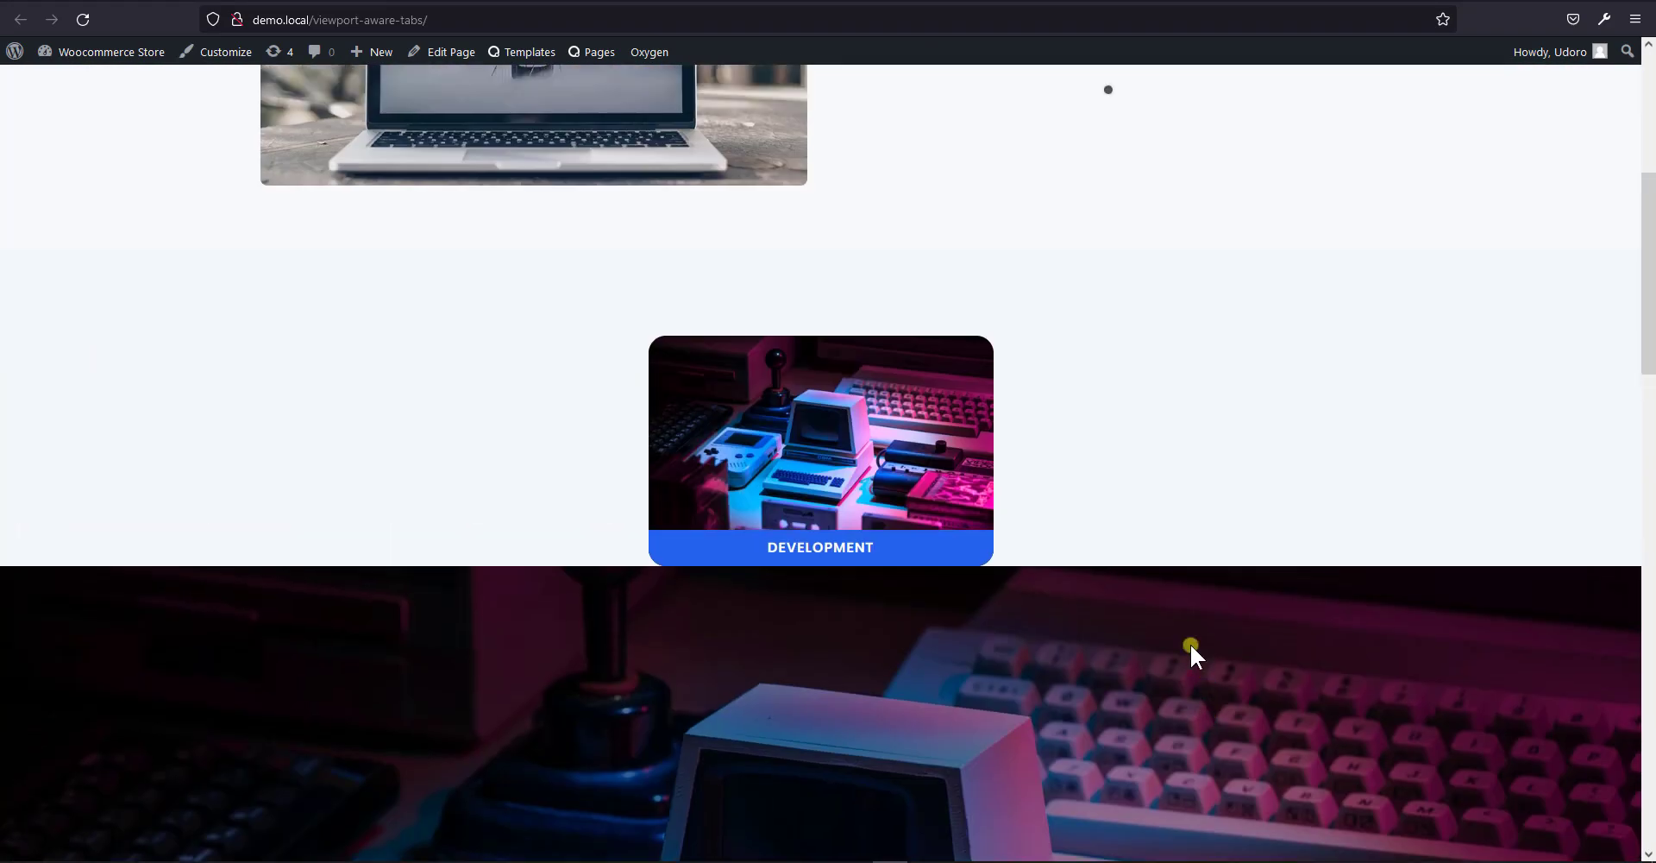
scroll(1086, 772, "down", 5)
scroll(1333, 496, "up", 5)
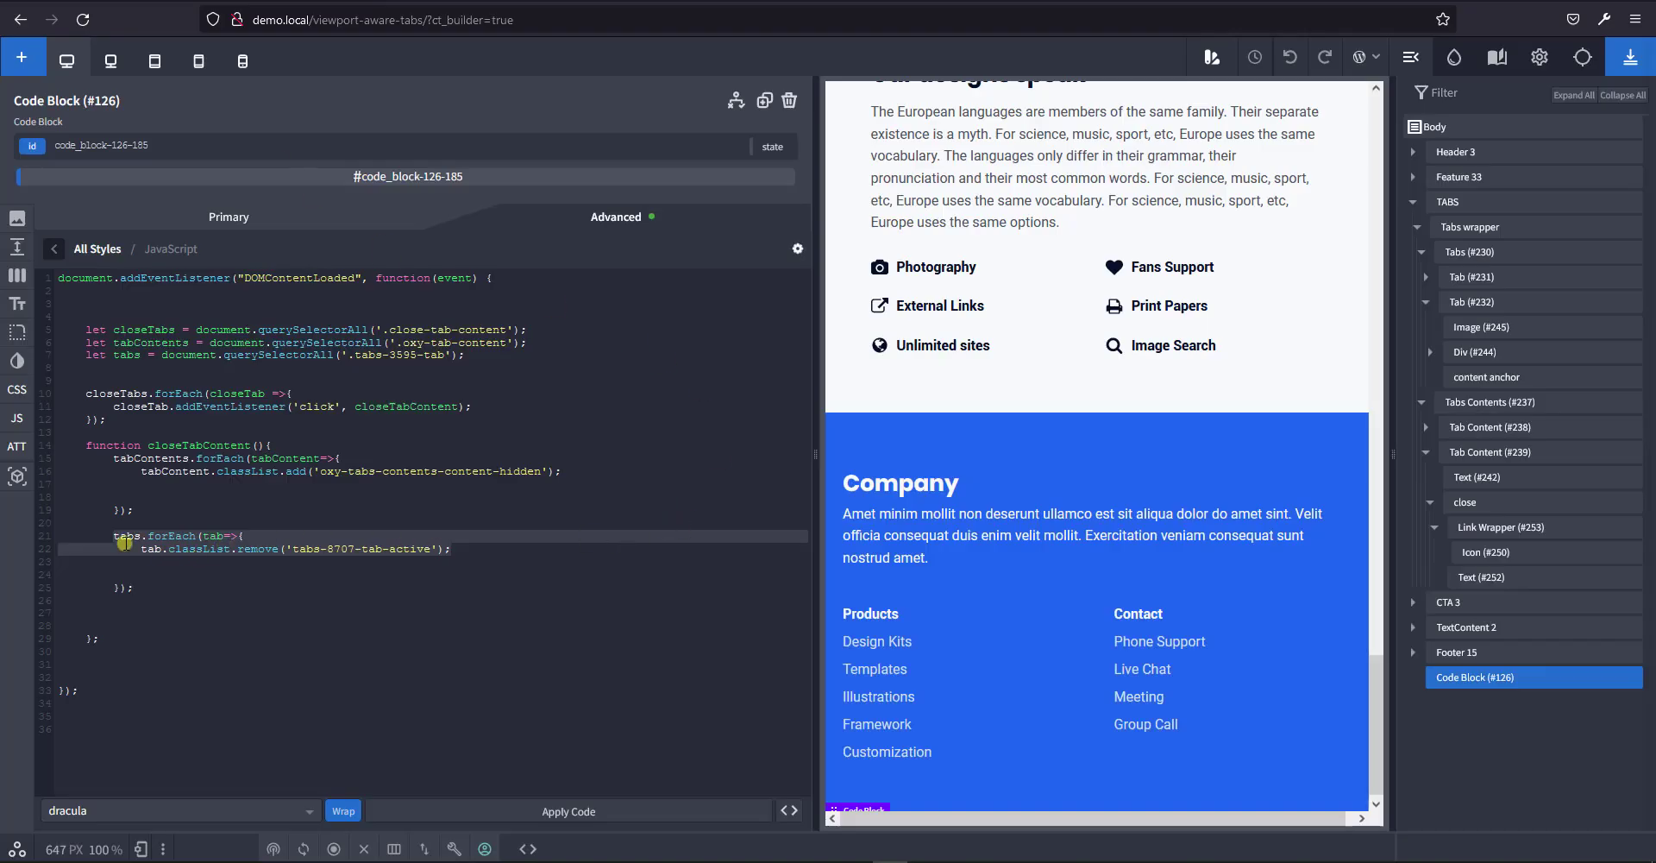
Insert /* before the tabs.forEach block in the code block's JavaScript to comment it out, and collapse the code editor.
left_click(110, 536)
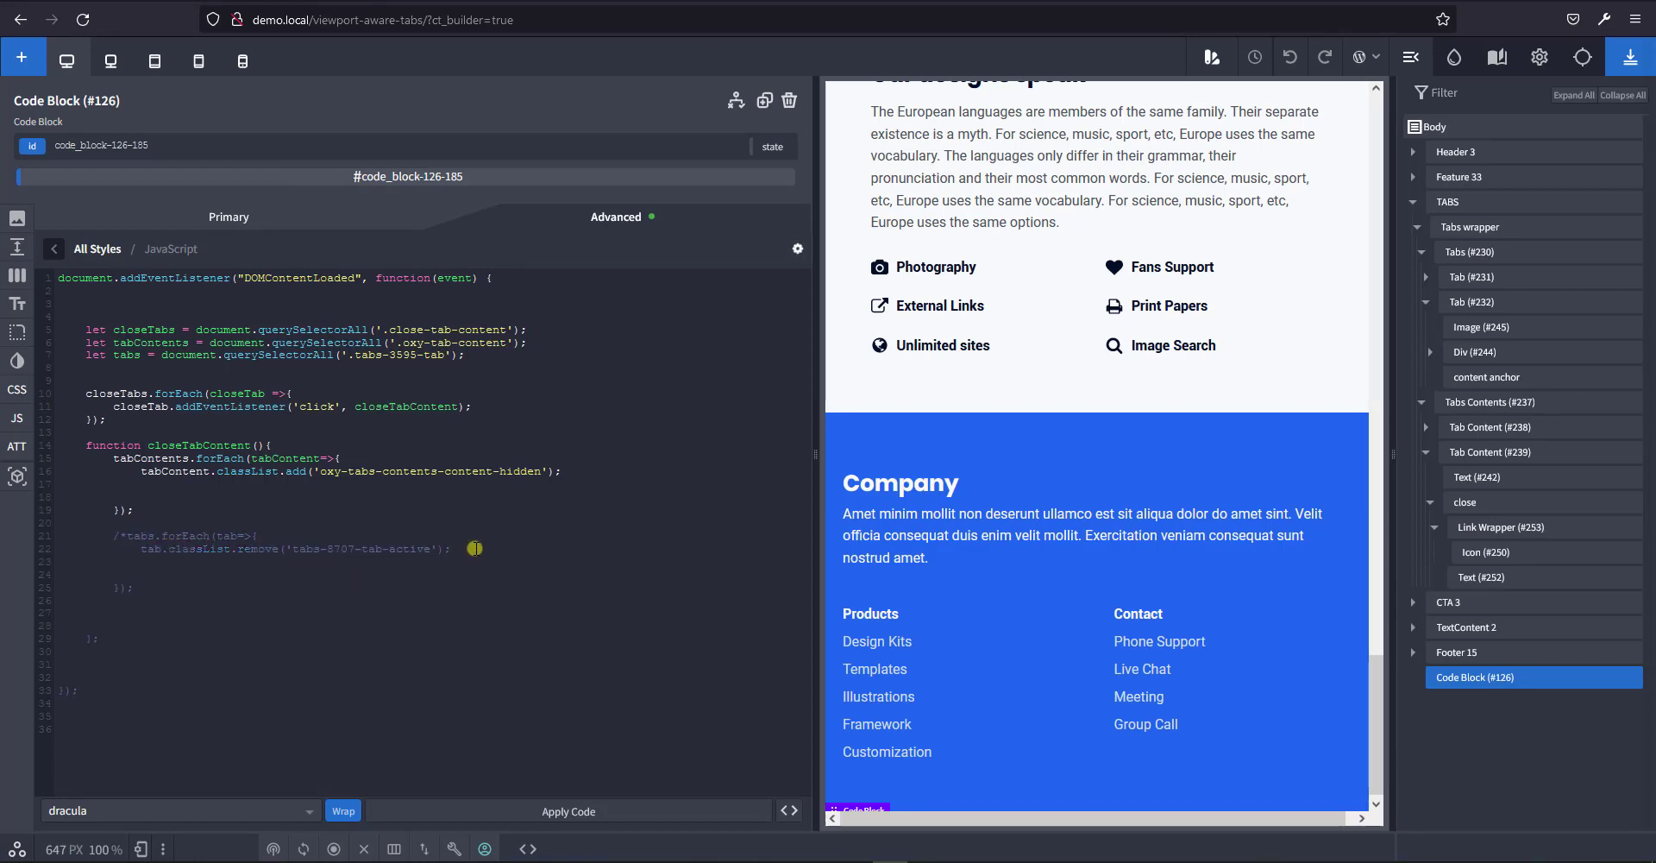
left_click(788, 810)
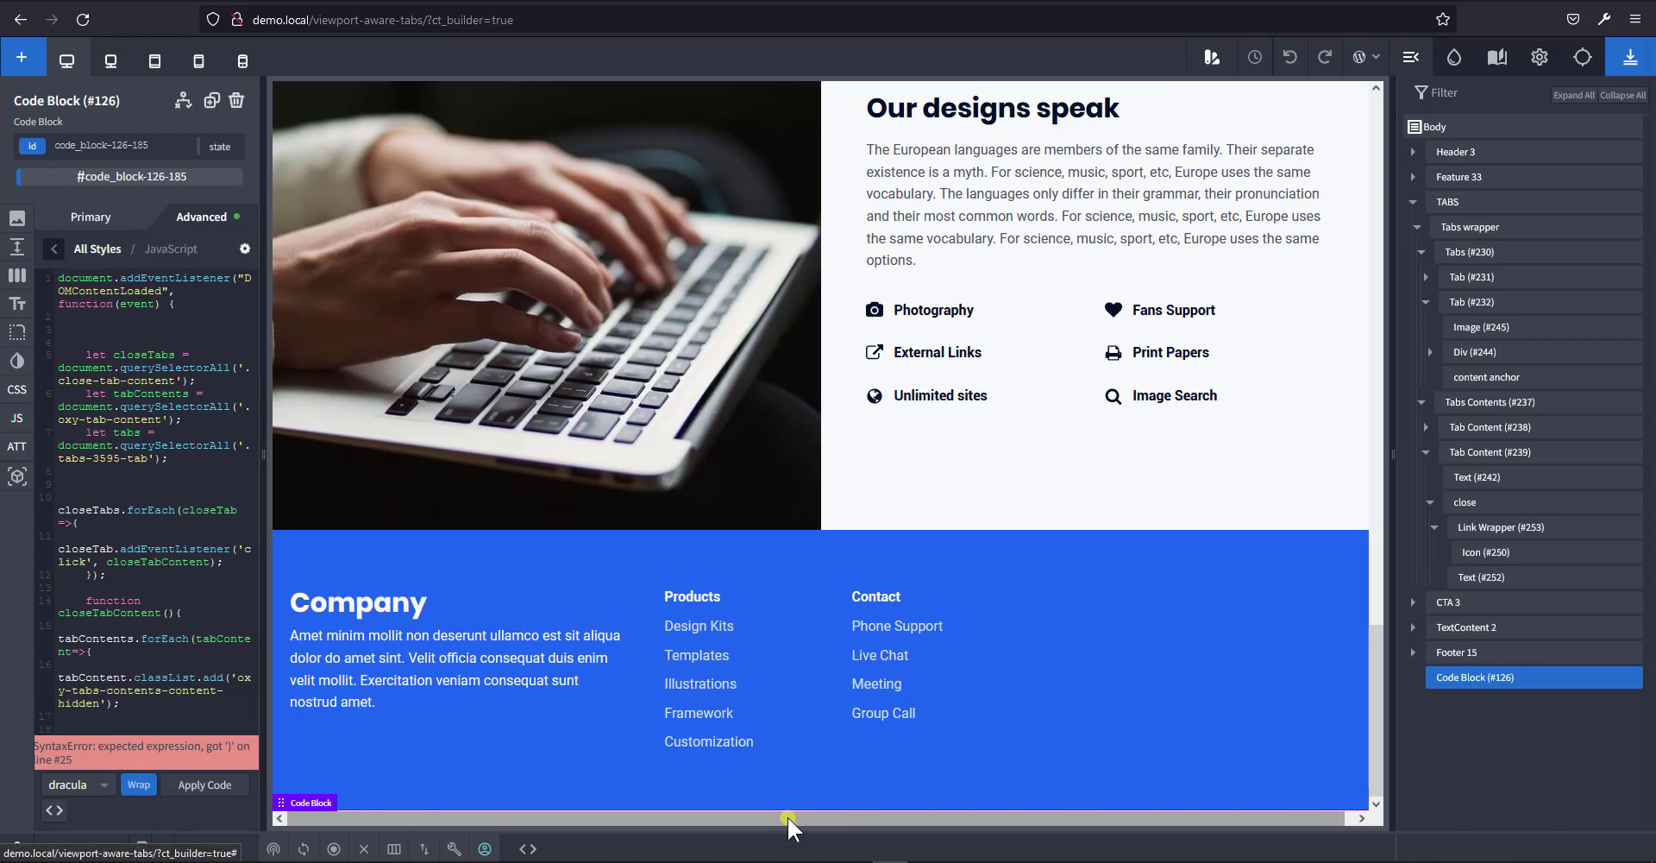
Give the tabs-3595-tab-active class of Tab (#232) a 5 px solid border in the global primary color.
scroll(566, 580, "up", 15)
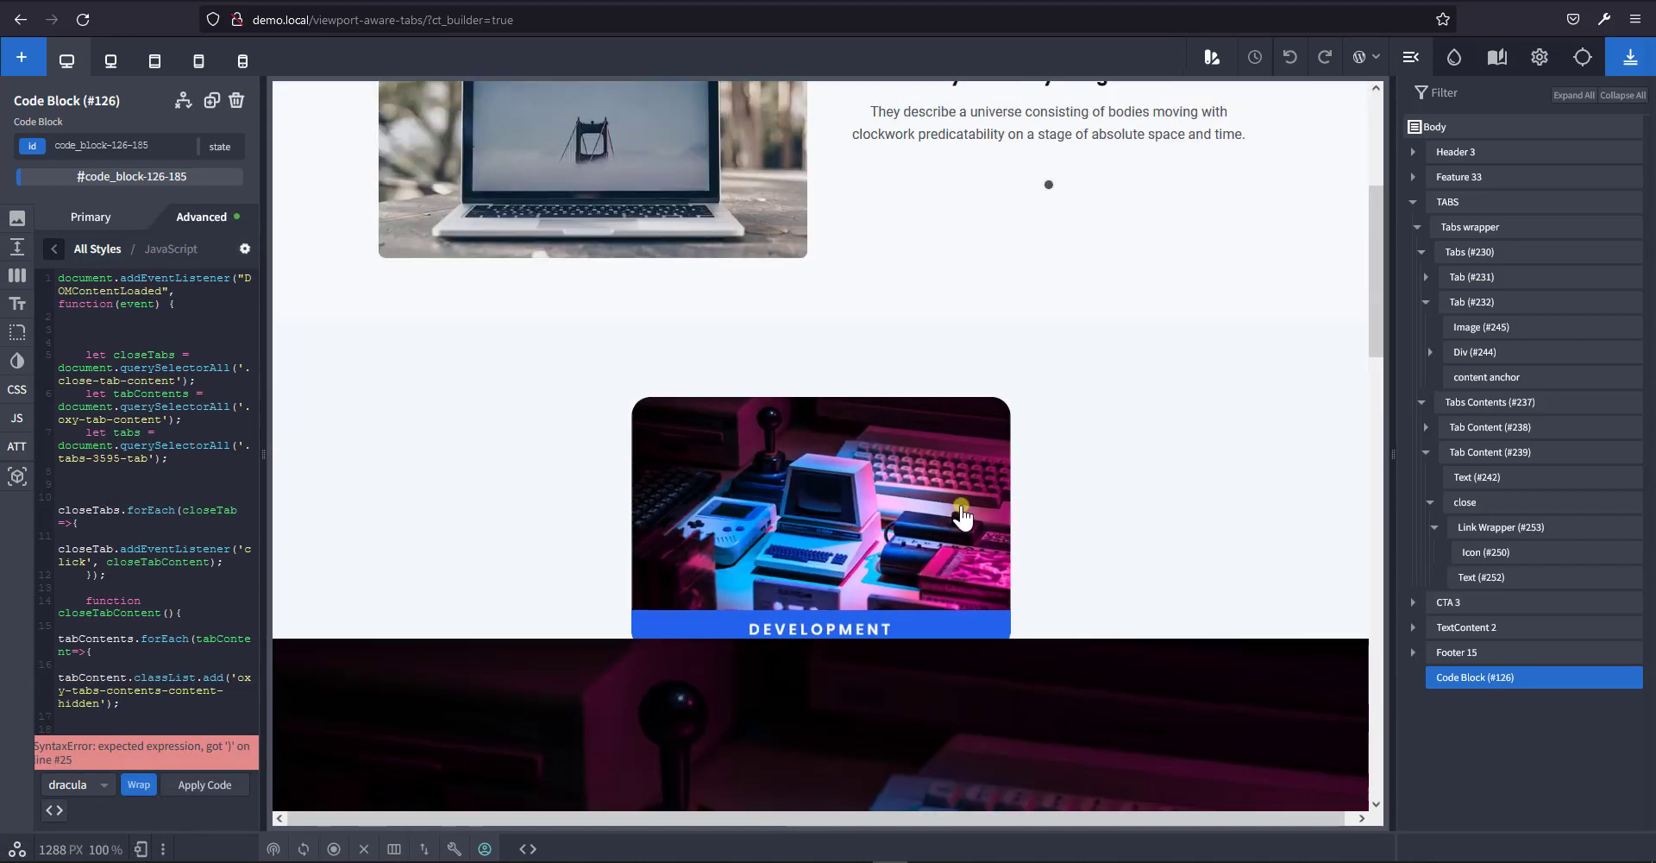
left_click(975, 498)
scroll(1079, 466, "up", 8)
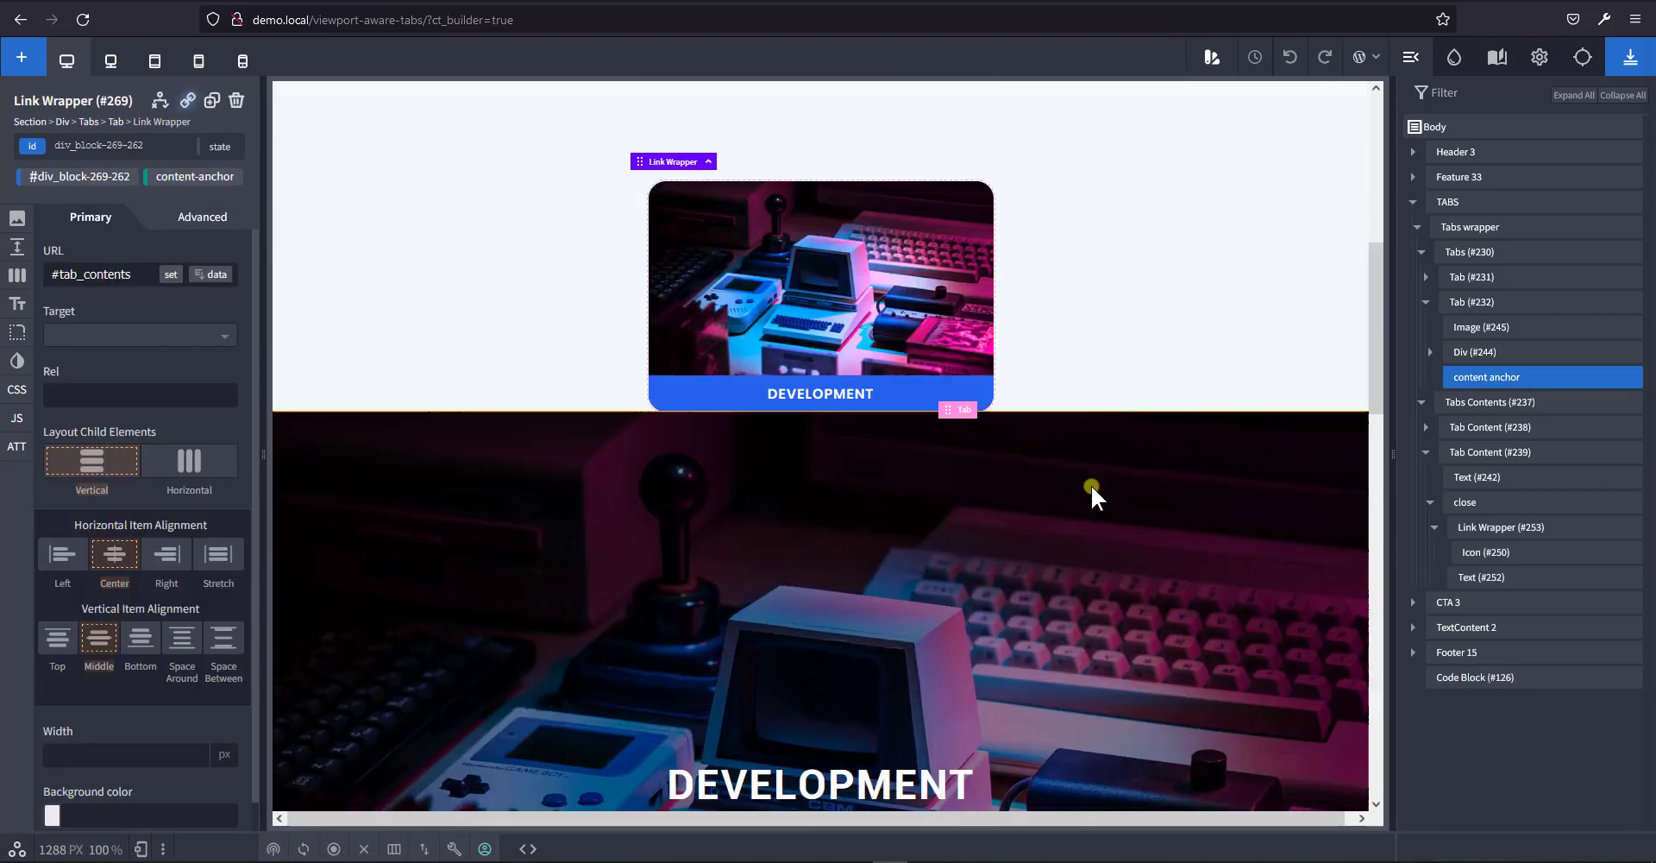
left_click(1459, 304)
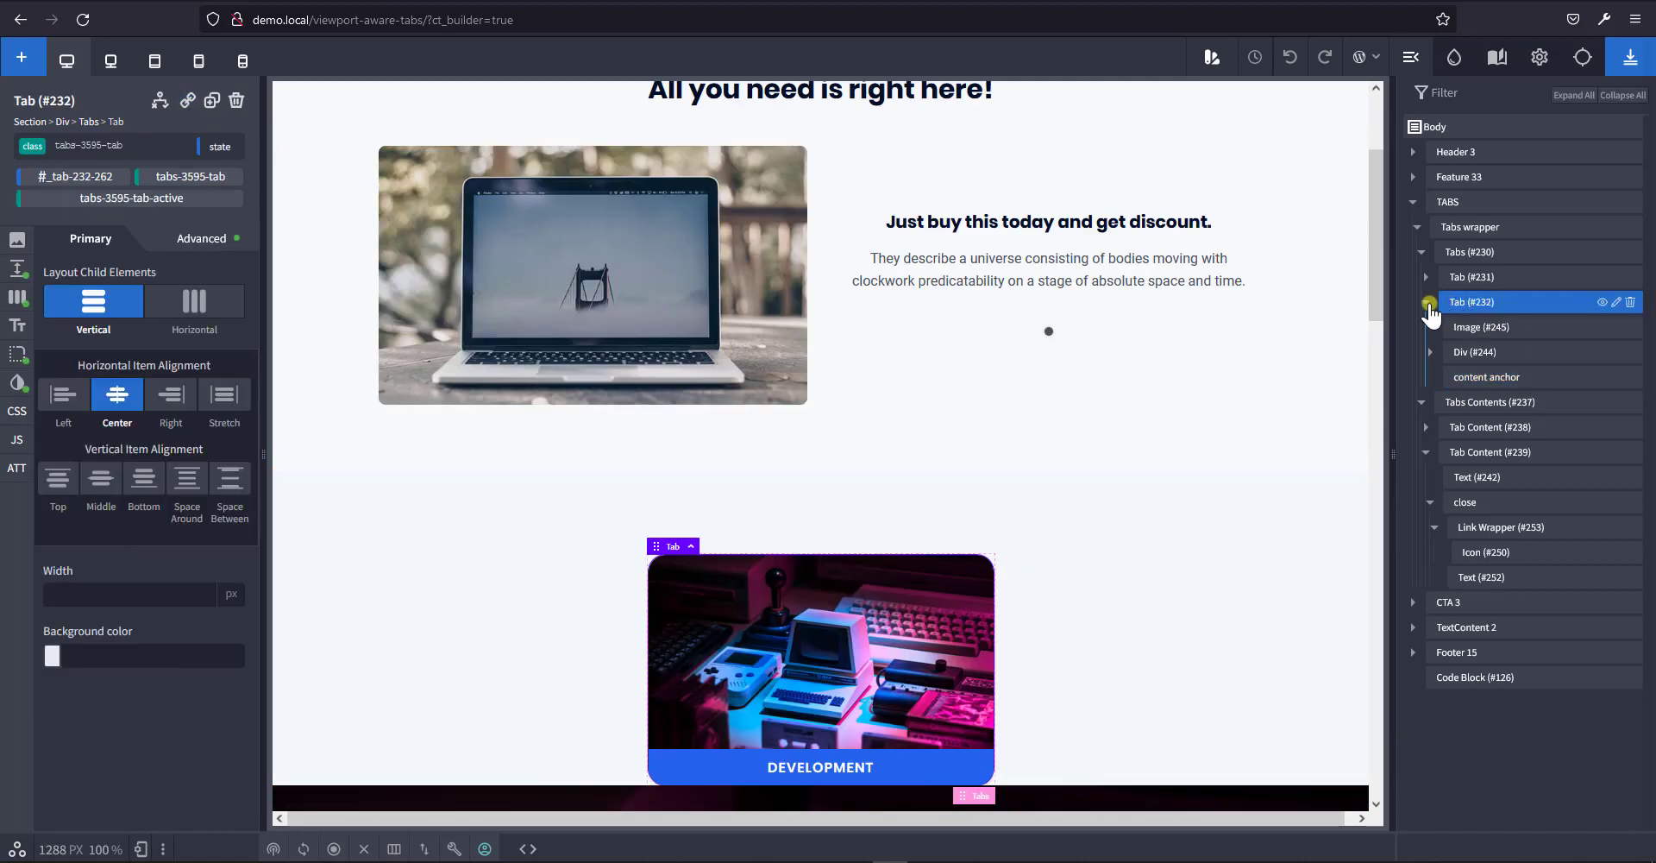
left_click(1428, 303)
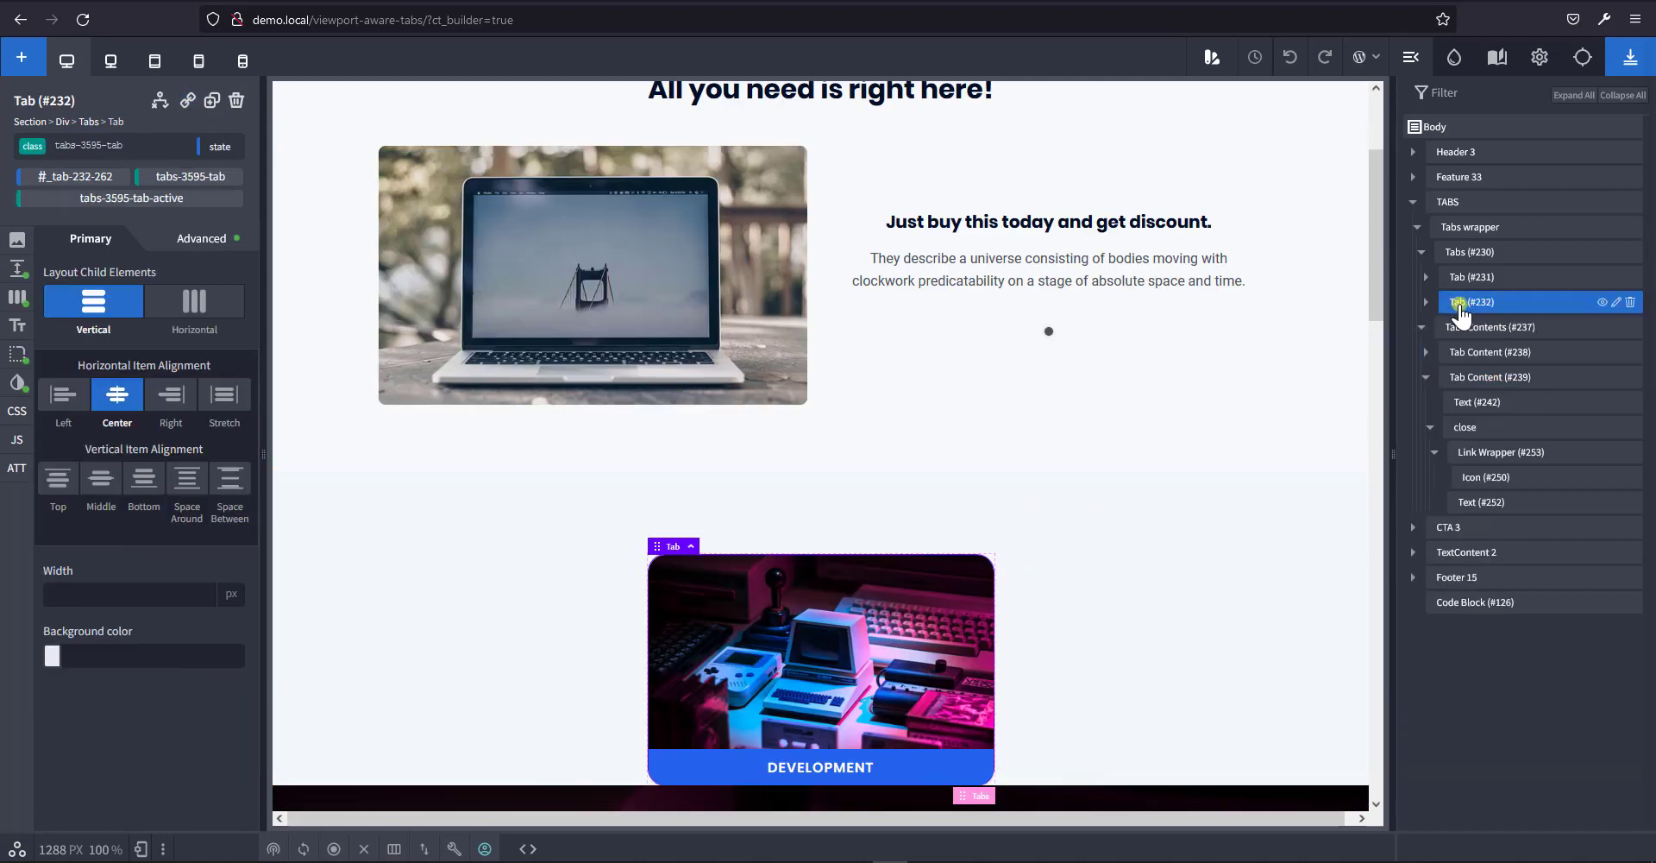
left_click(167, 200)
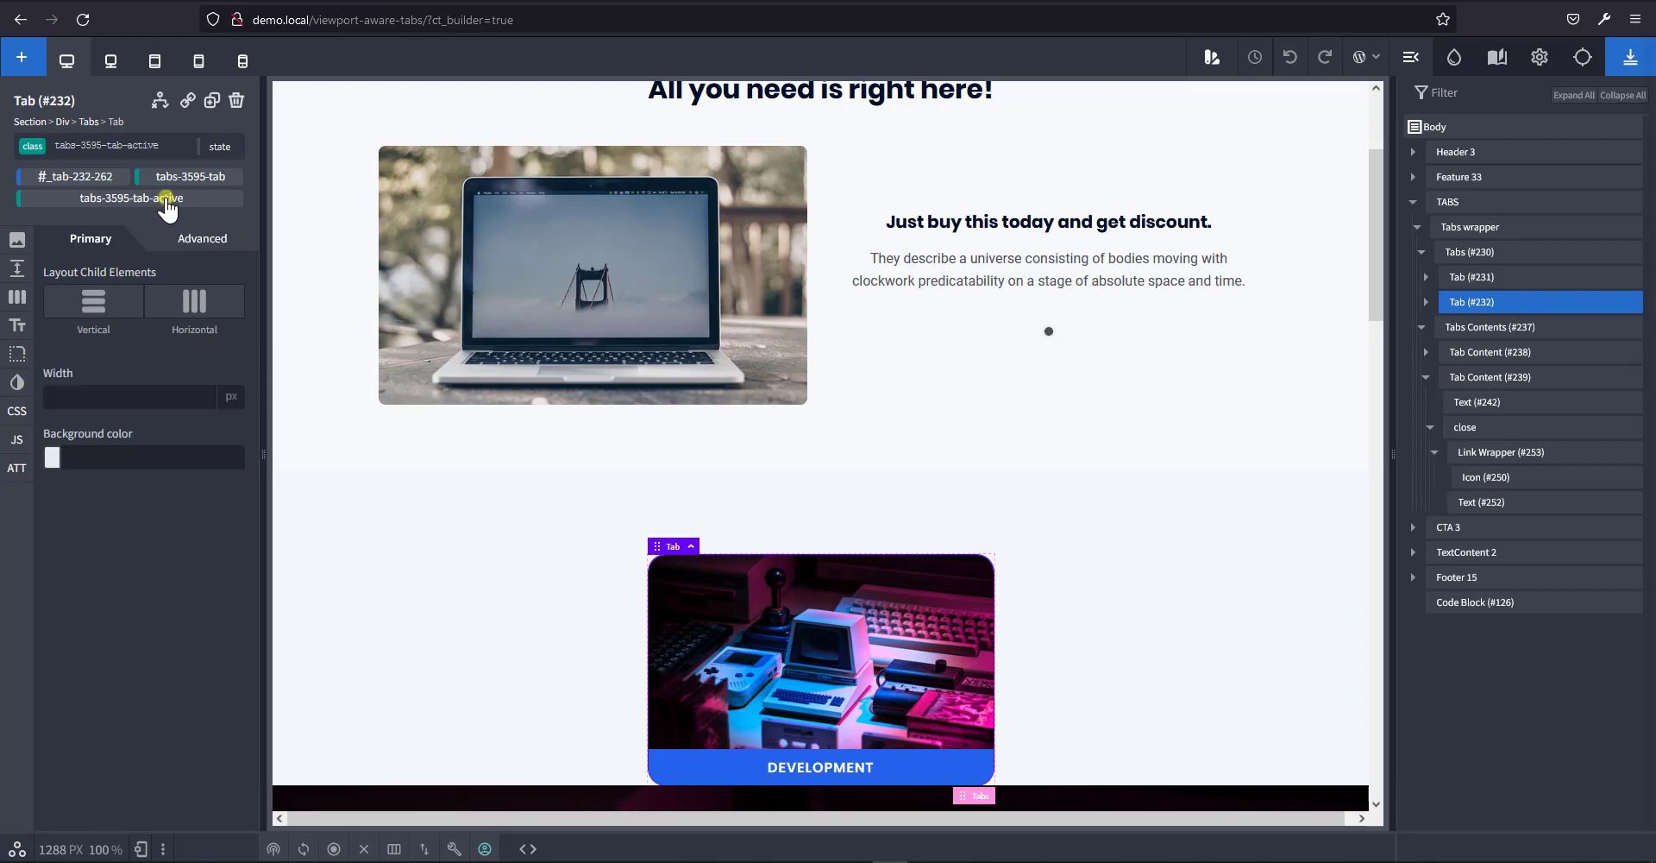
left_click(18, 361)
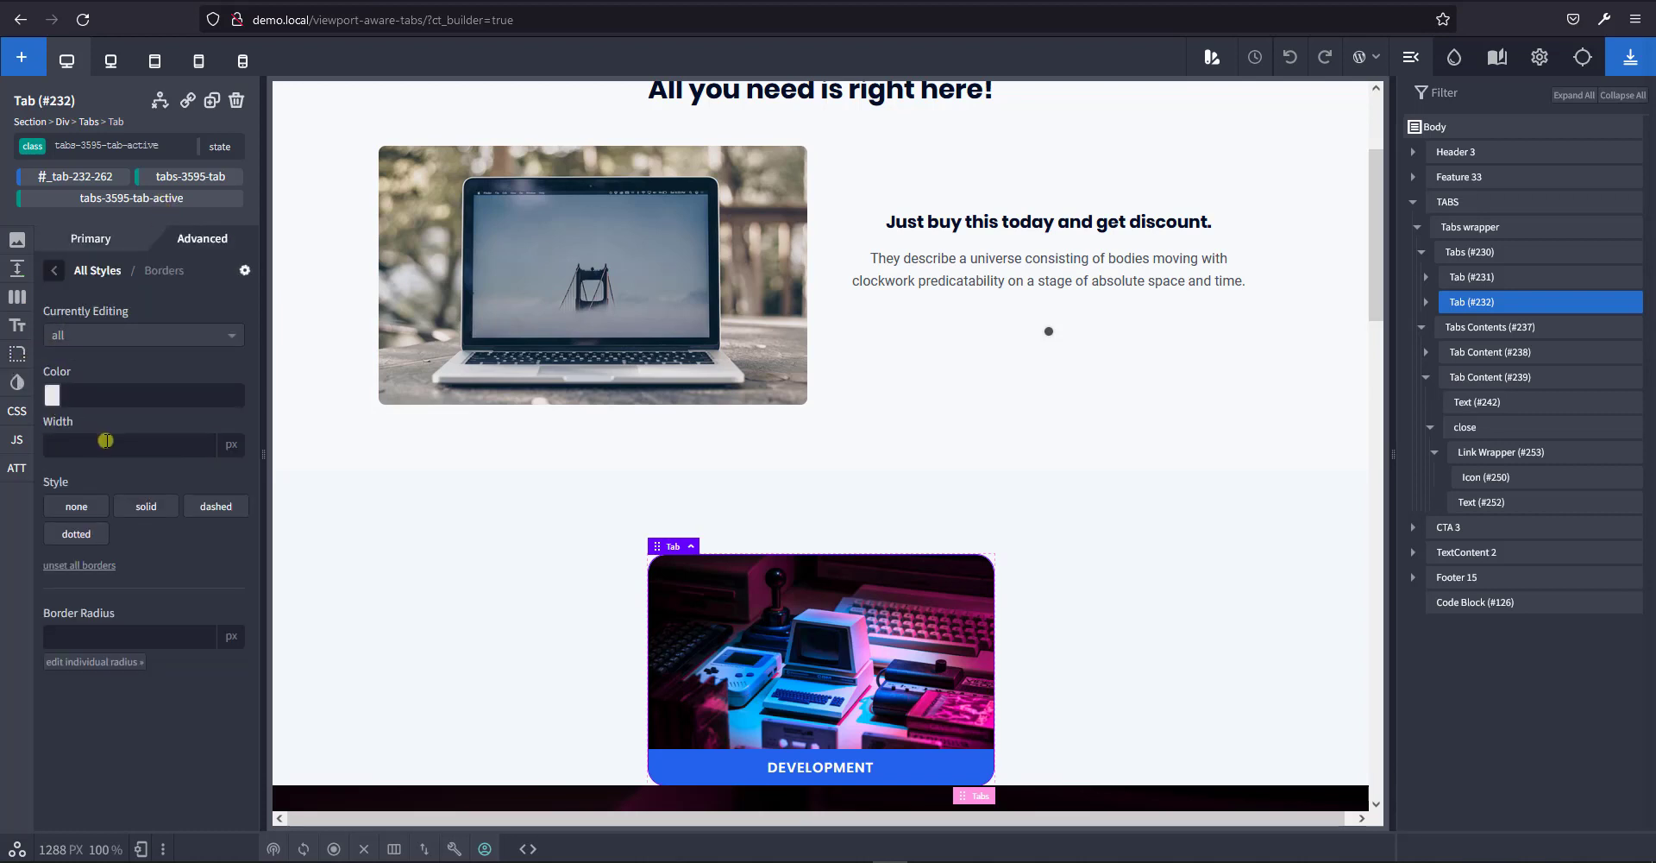
type("5")
left_click(154, 514)
left_click(52, 397)
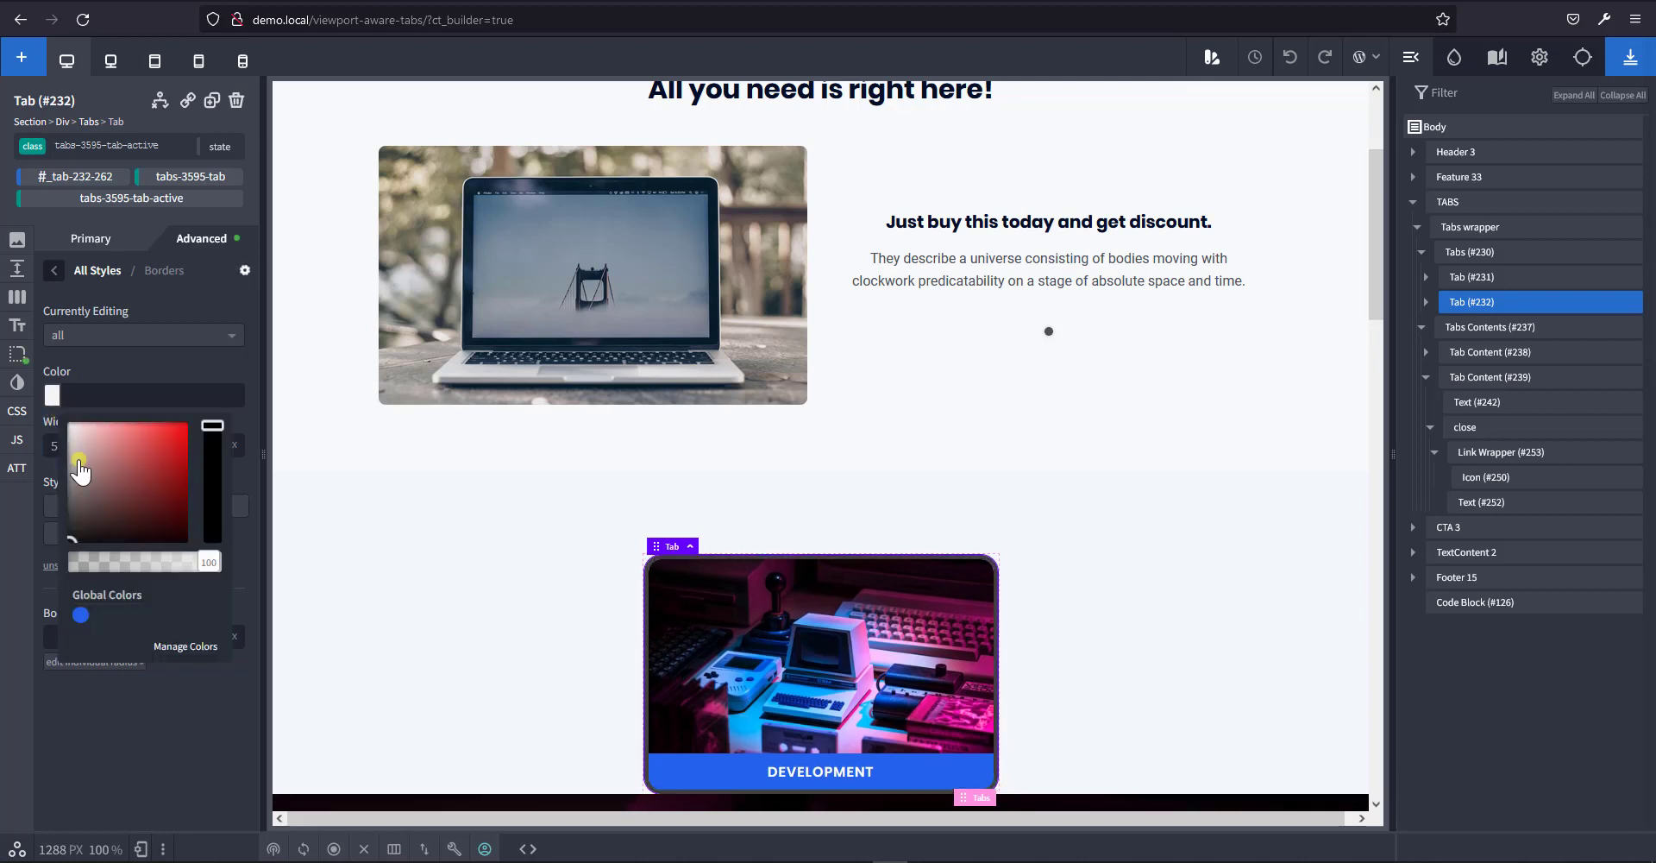
left_click(80, 616)
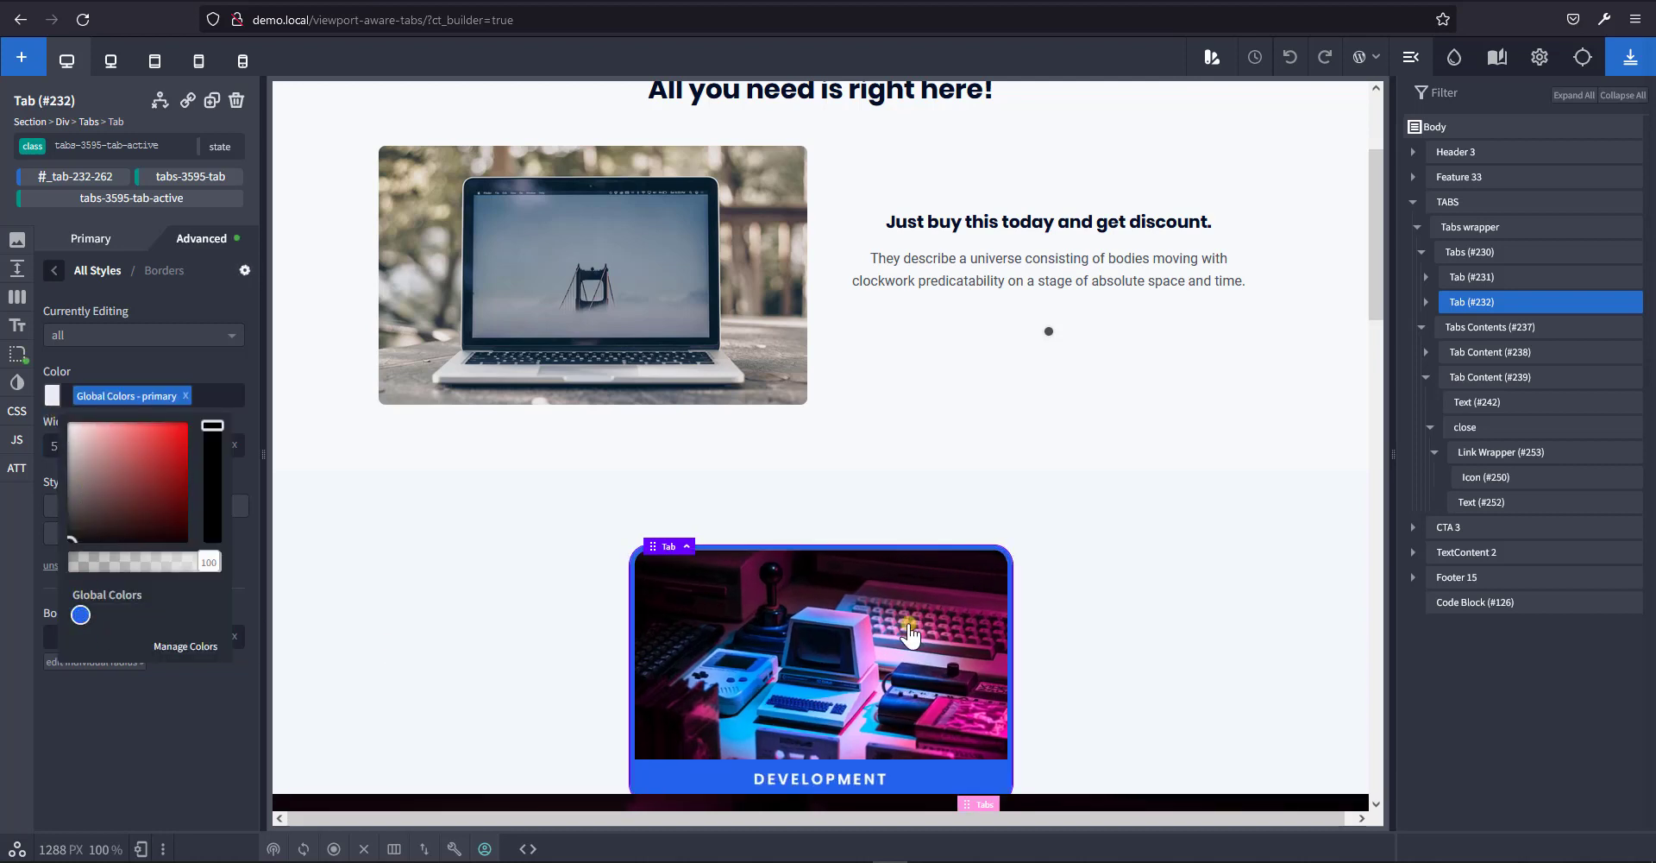
scroll(1158, 615, "down", 2)
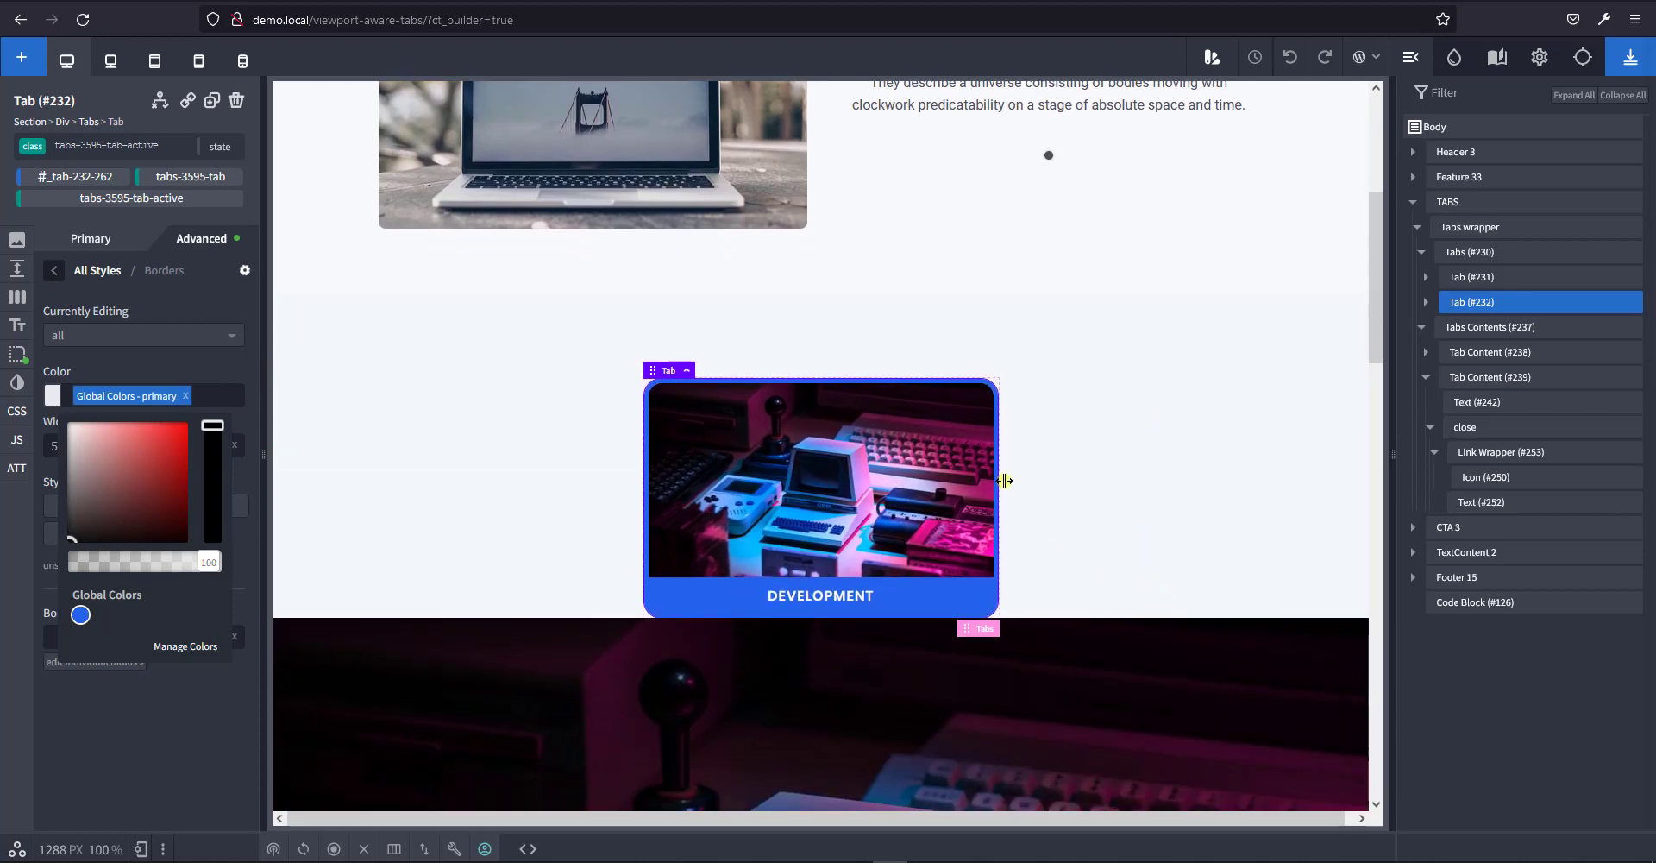
Switch Tab (#232) to its tabs-3595-tab class and duplicate the tab twice.
left_click(186, 177)
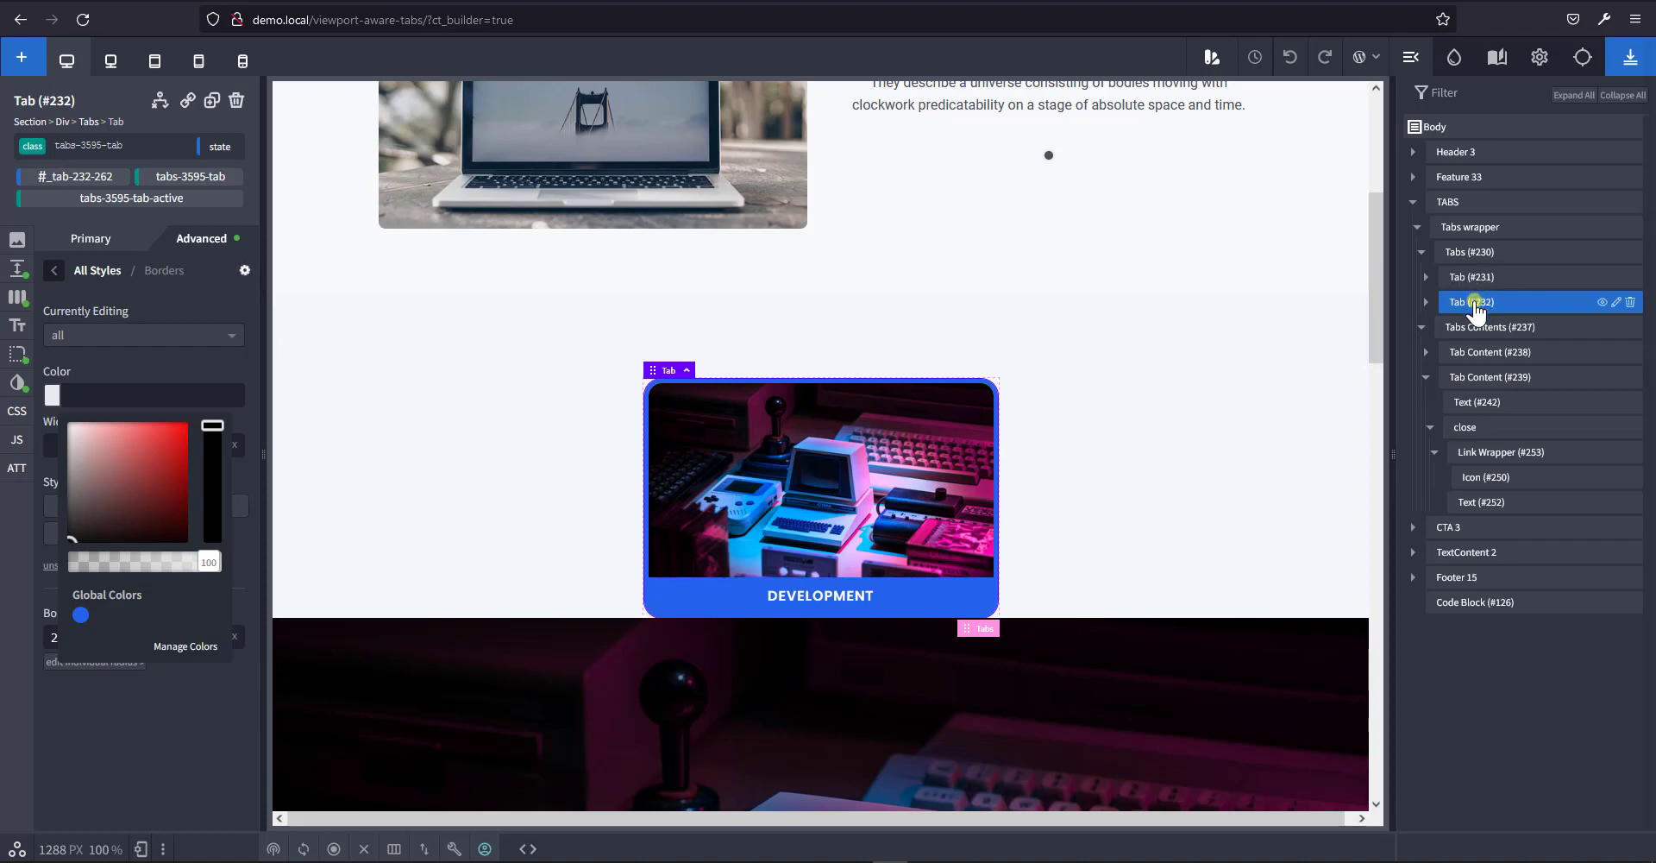
double_click(214, 102)
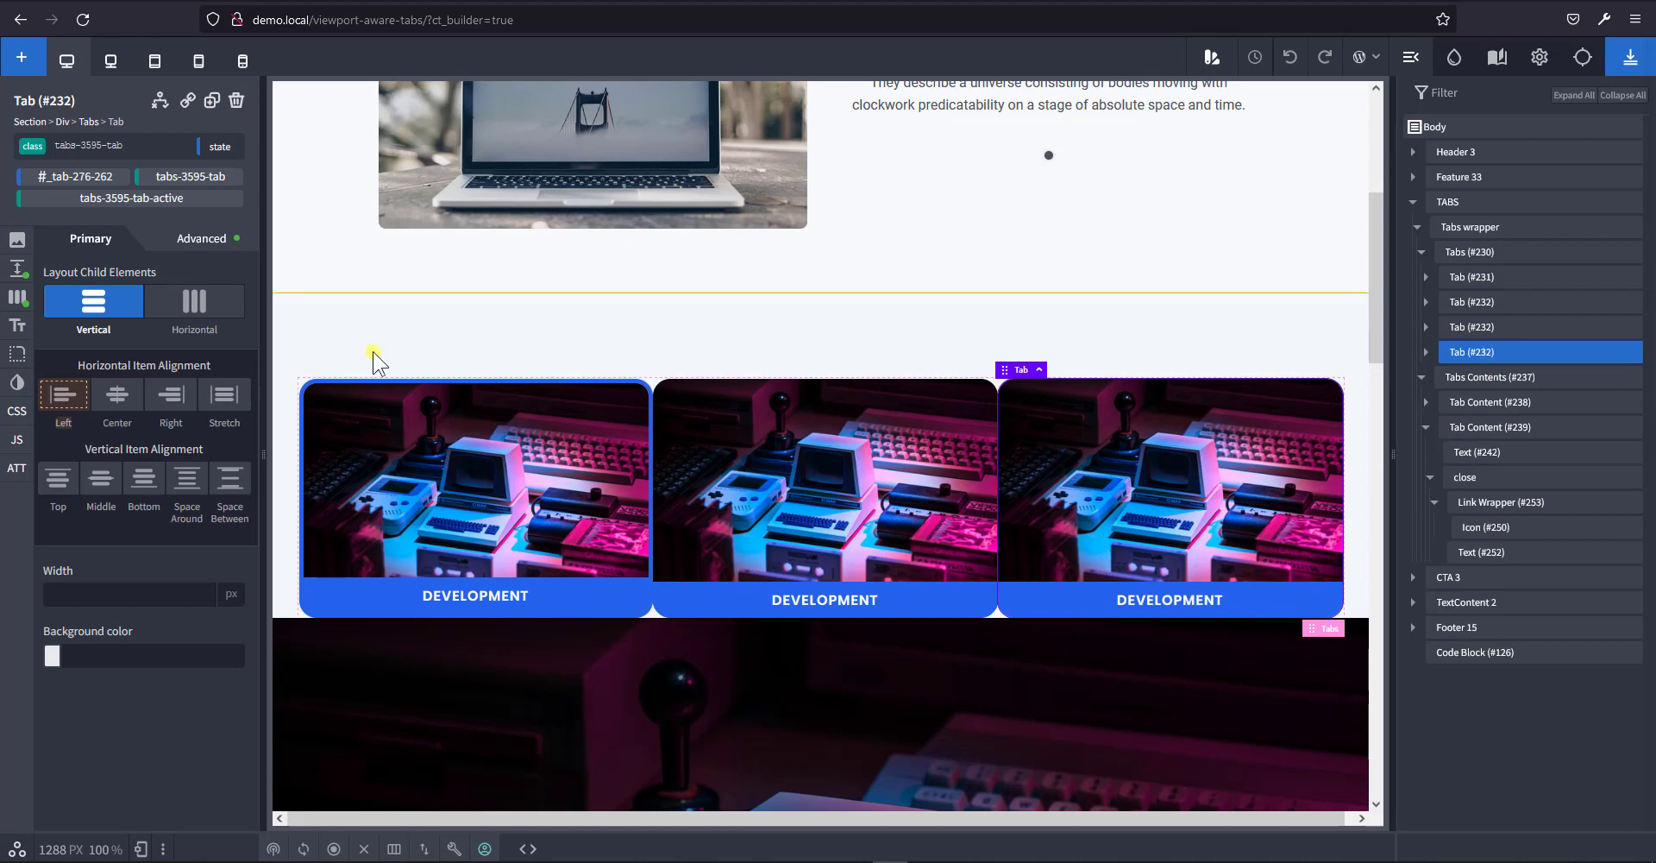
Set a 5 px margin on all sides for the tabs-3595-tab class and check the tabs' hover enlargement.
left_click(17, 269)
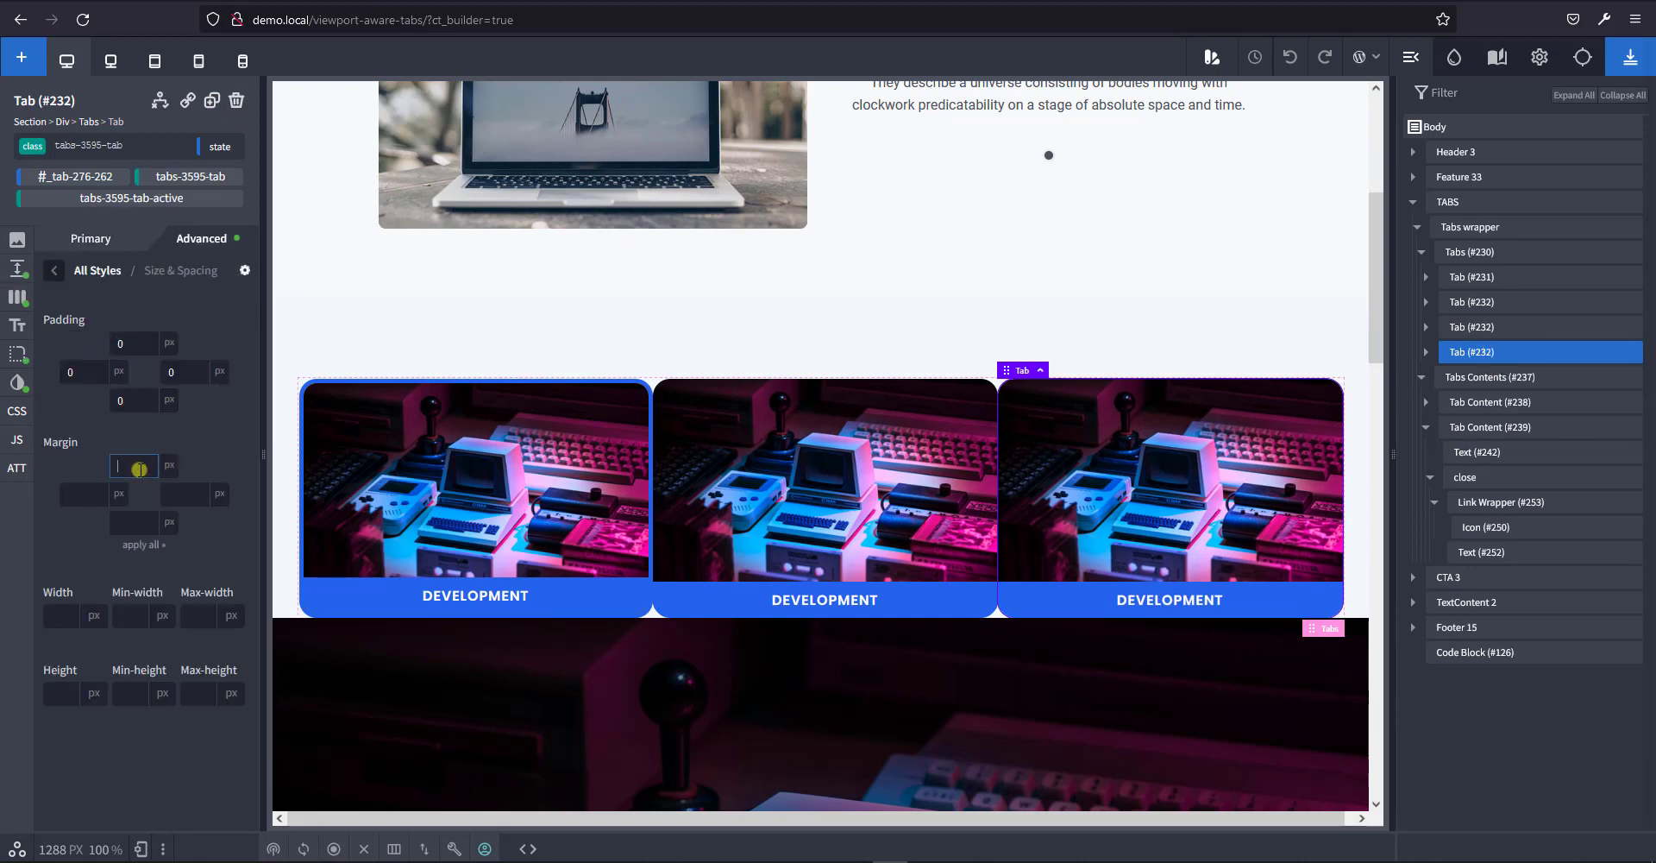
type("5")
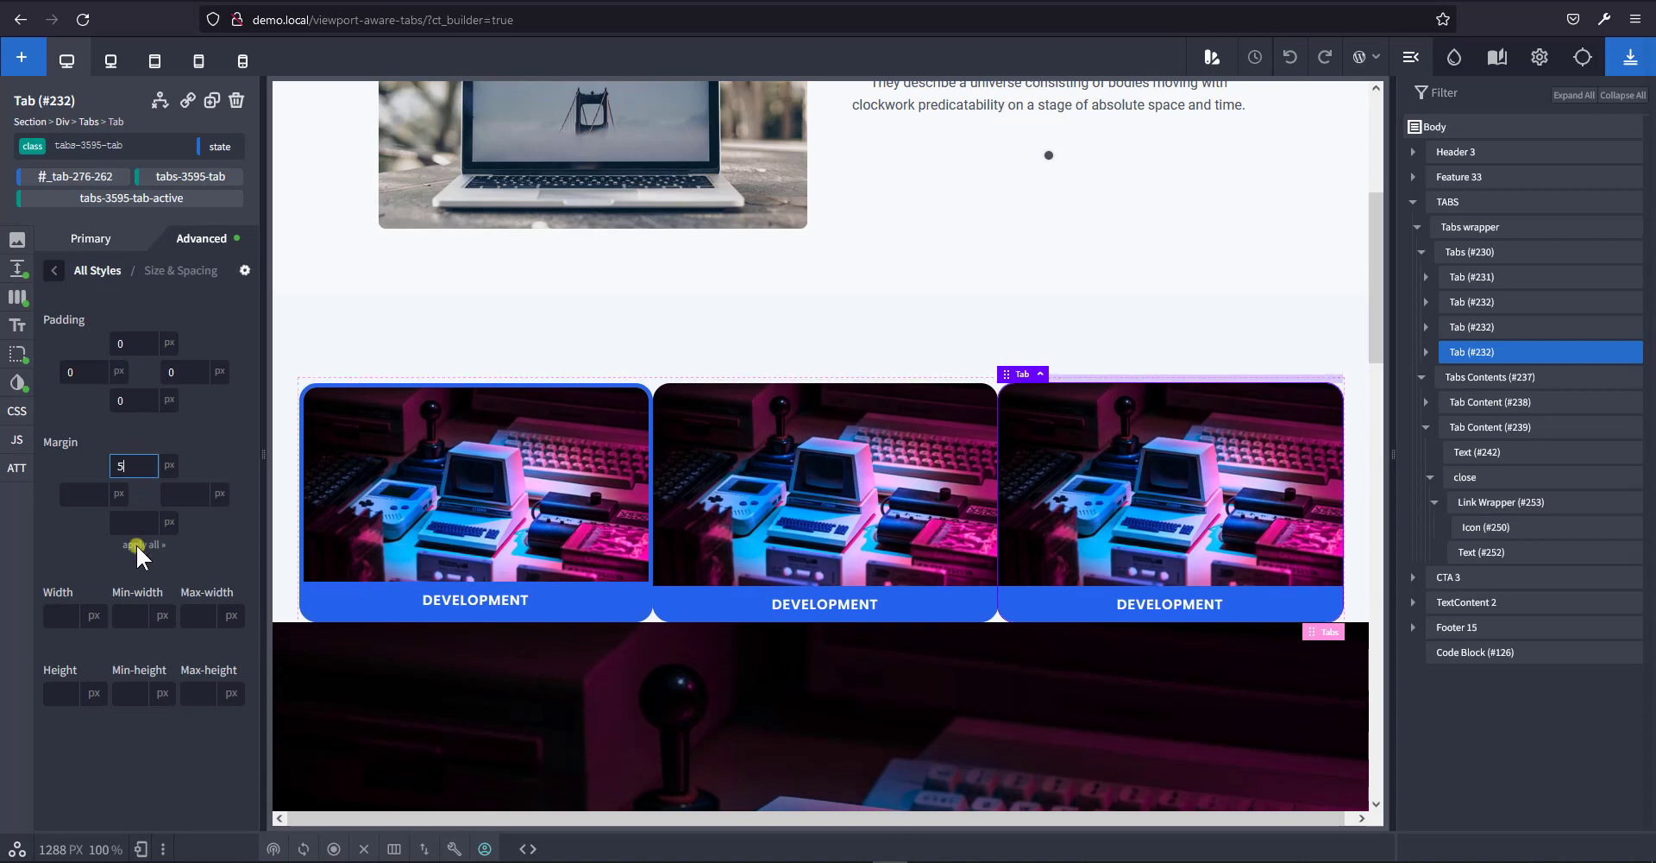
left_click(138, 546)
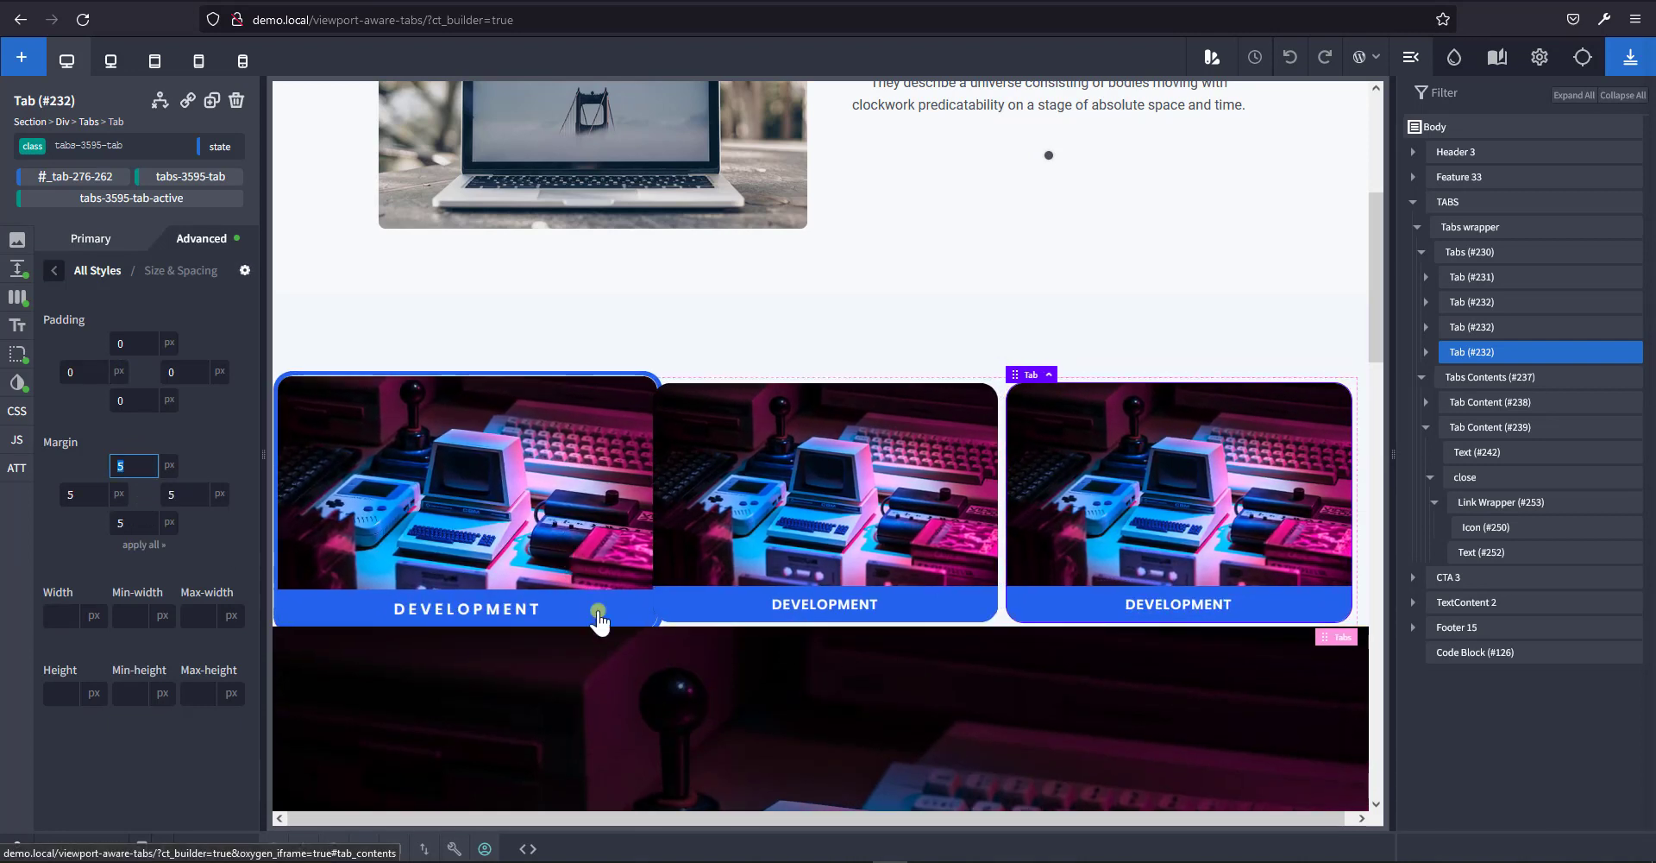
scroll(602, 681, "down", 3)
scroll(601, 666, "up", 2)
scroll(600, 655, "down", 1)
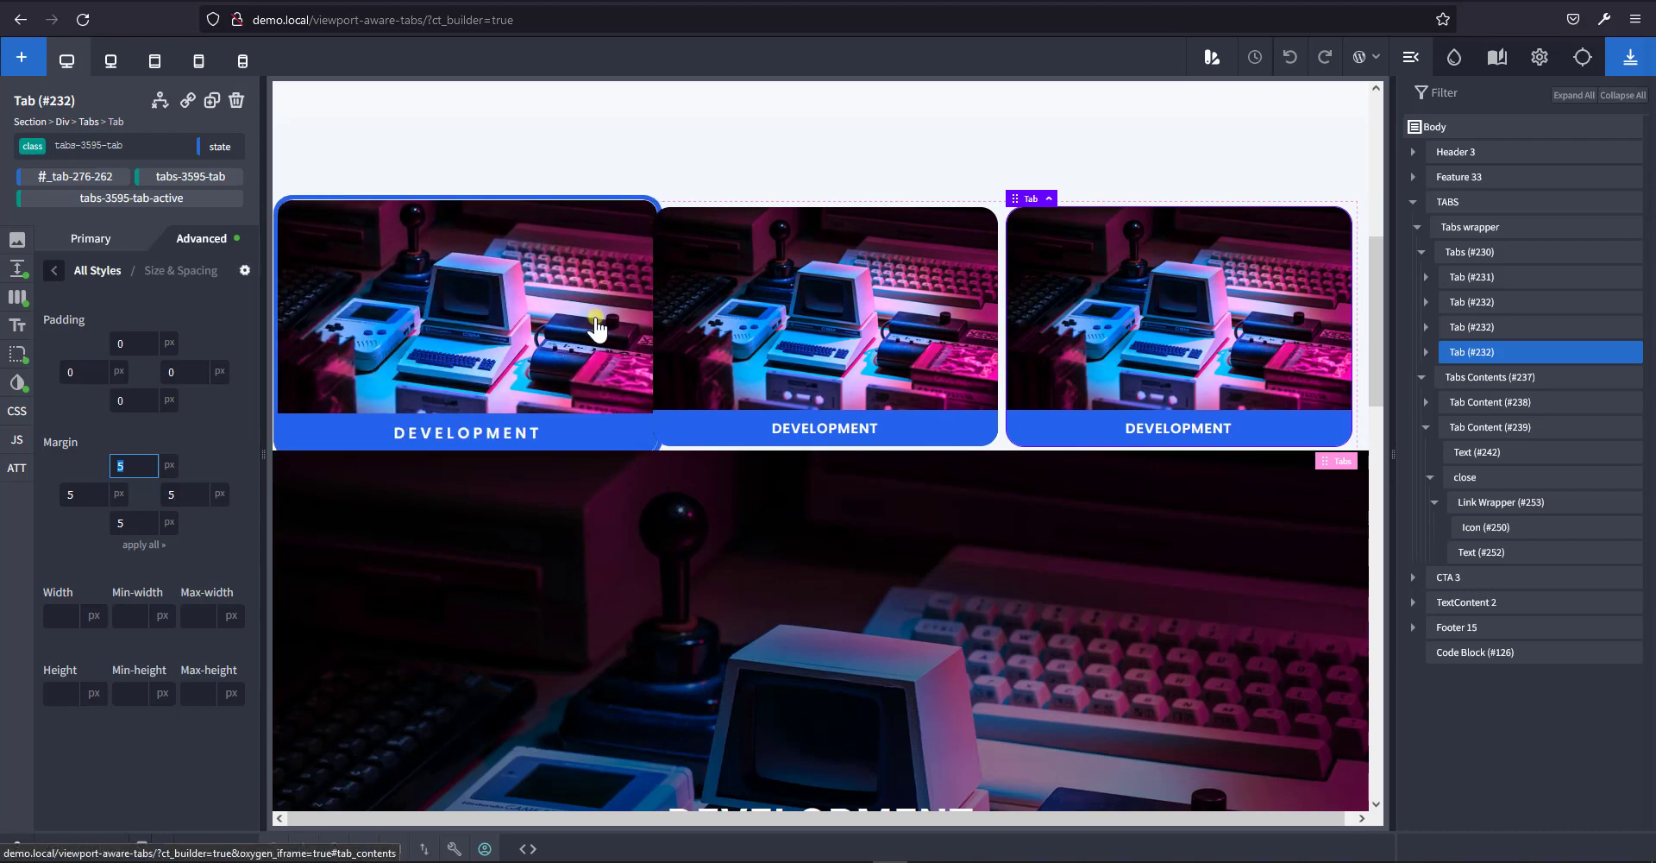
Set the z-index of the tabs-3595-tab class to 1 in its :hover state.
left_click(218, 147)
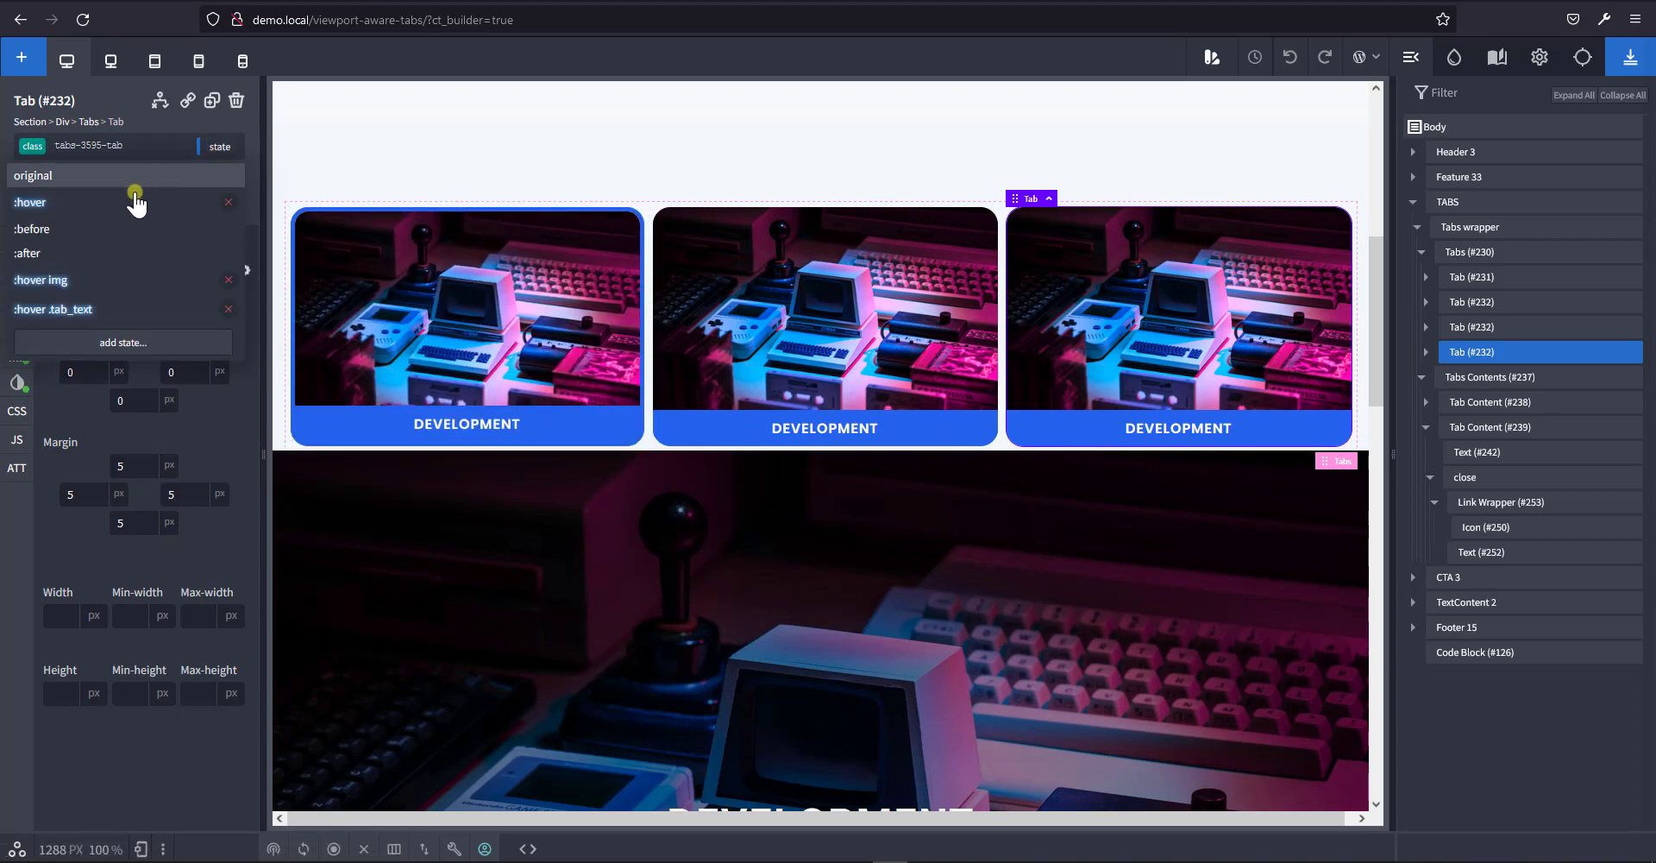
left_click(121, 203)
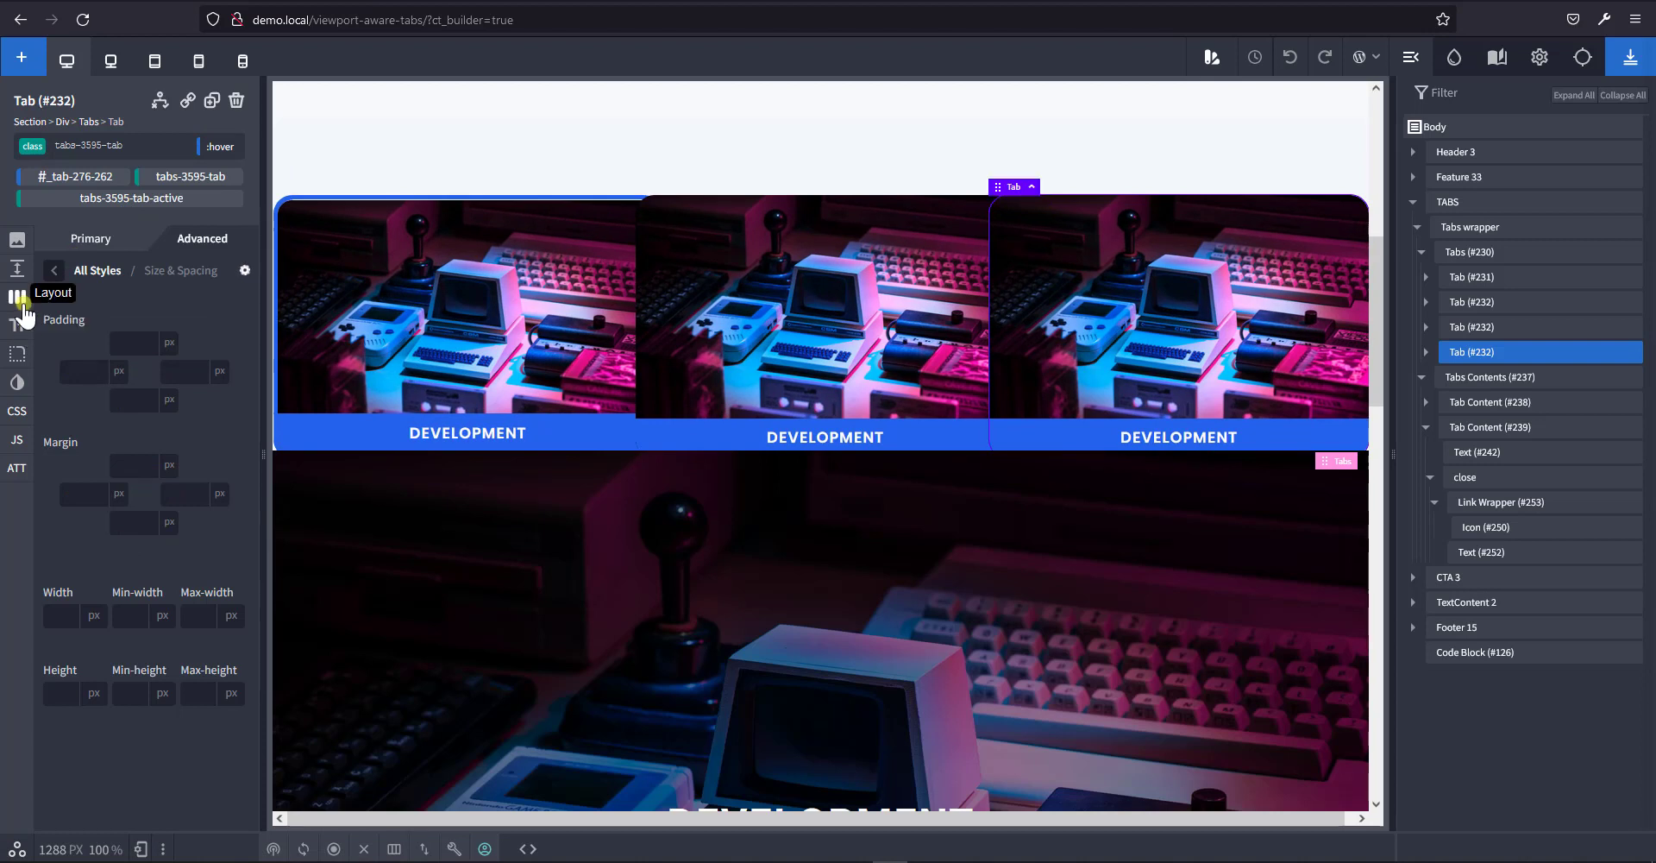
left_click(21, 302)
left_click(126, 528)
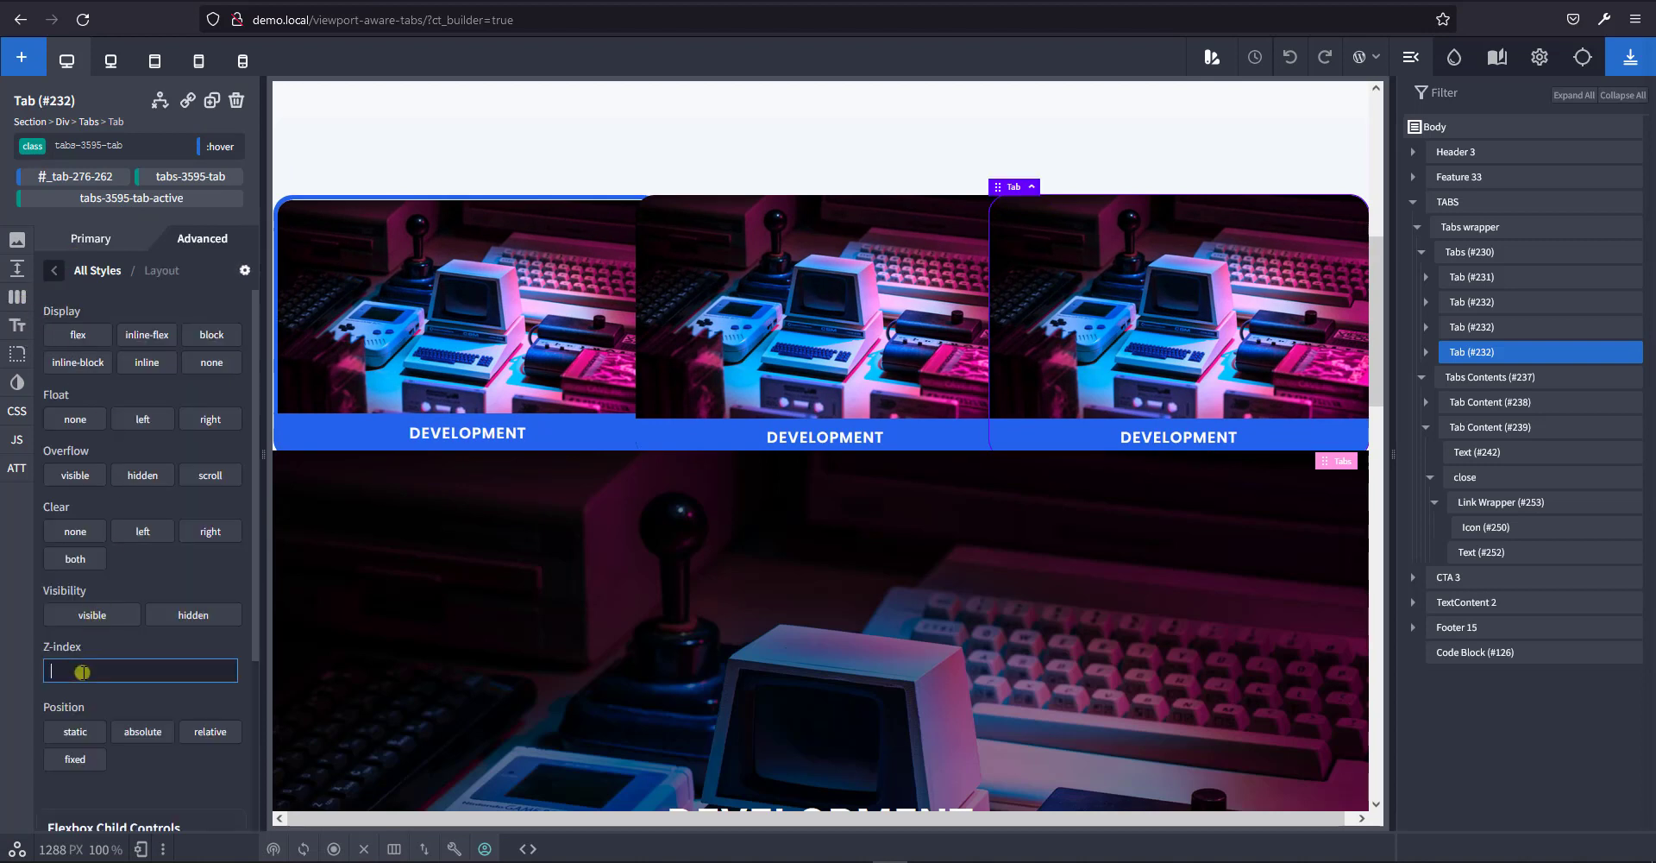
type("1")
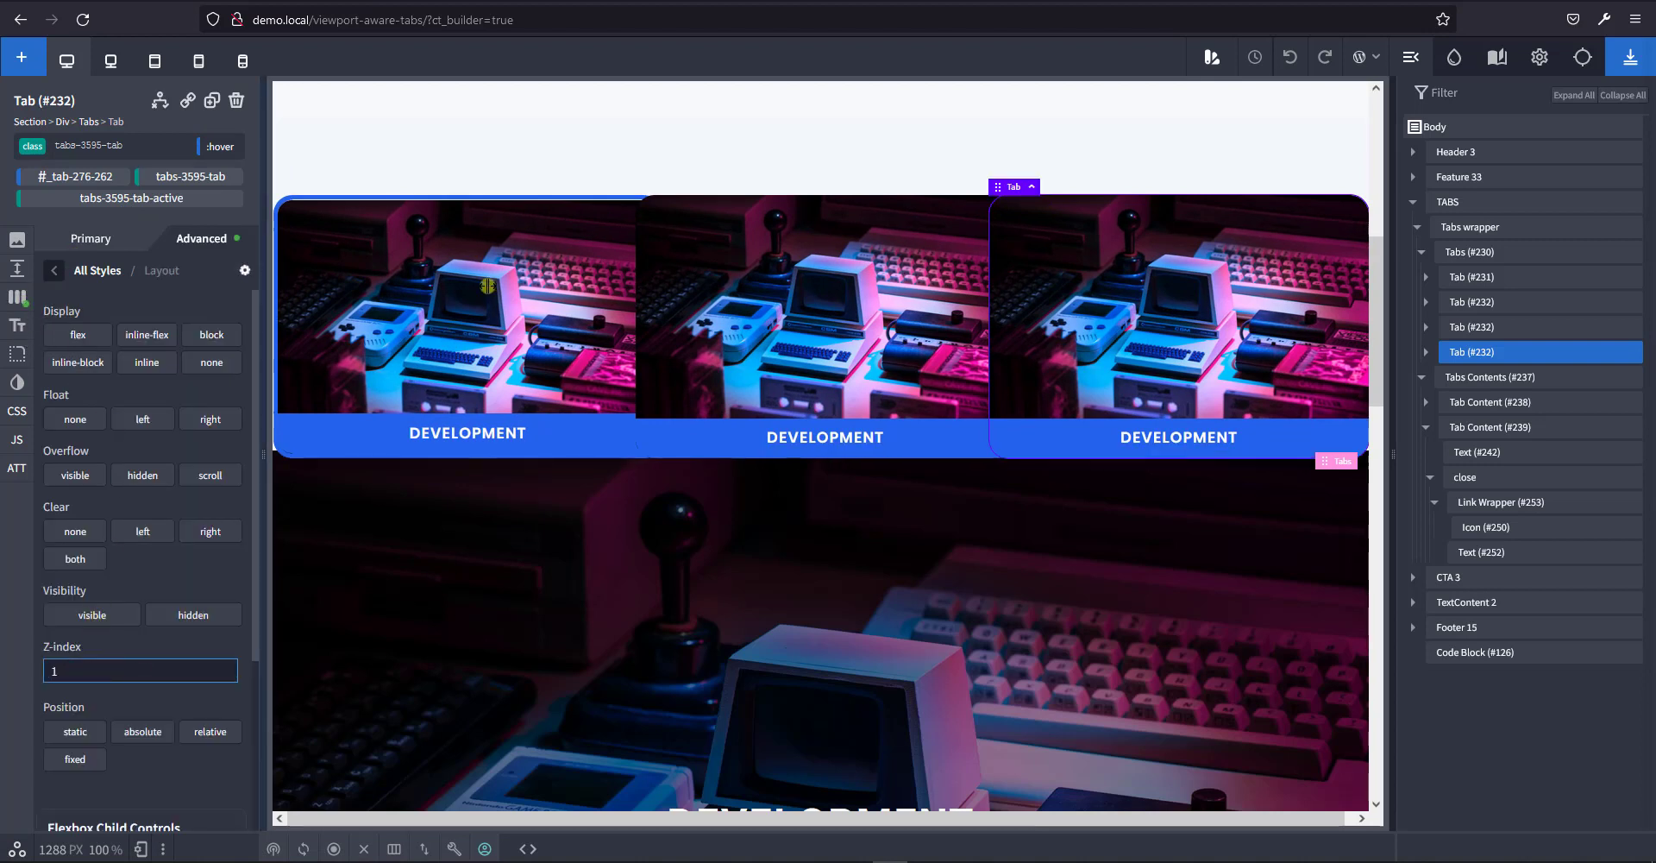
Return the tabs-3595-tab class to its original state and activate the middle tab to test its active styling.
left_click(212, 147)
left_click(174, 167)
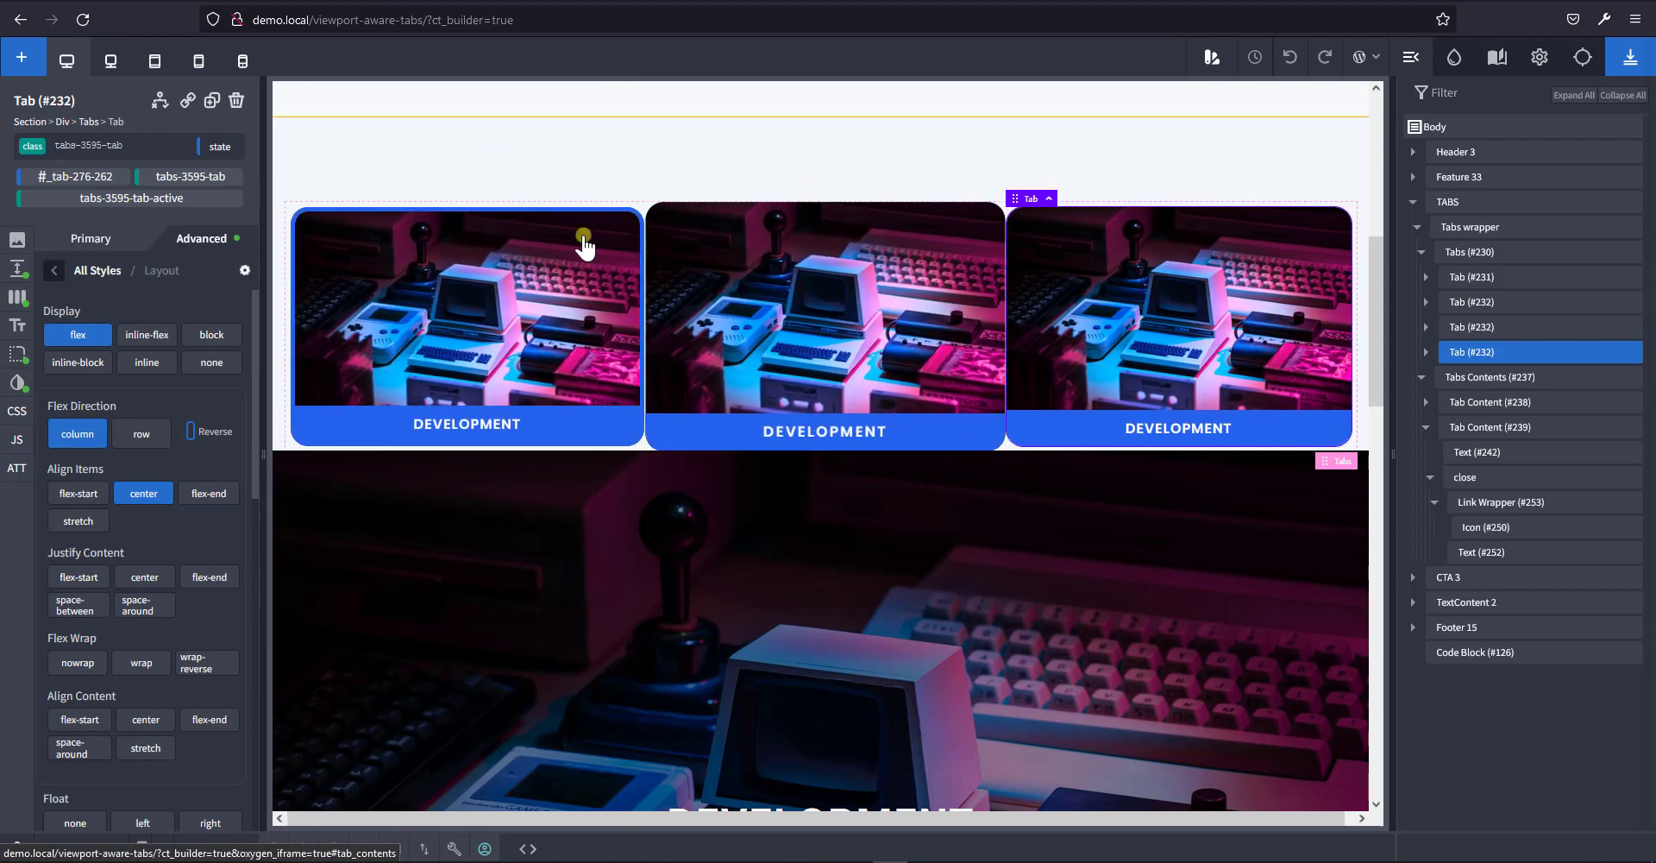
left_click(788, 292)
scroll(871, 367, "up", 7)
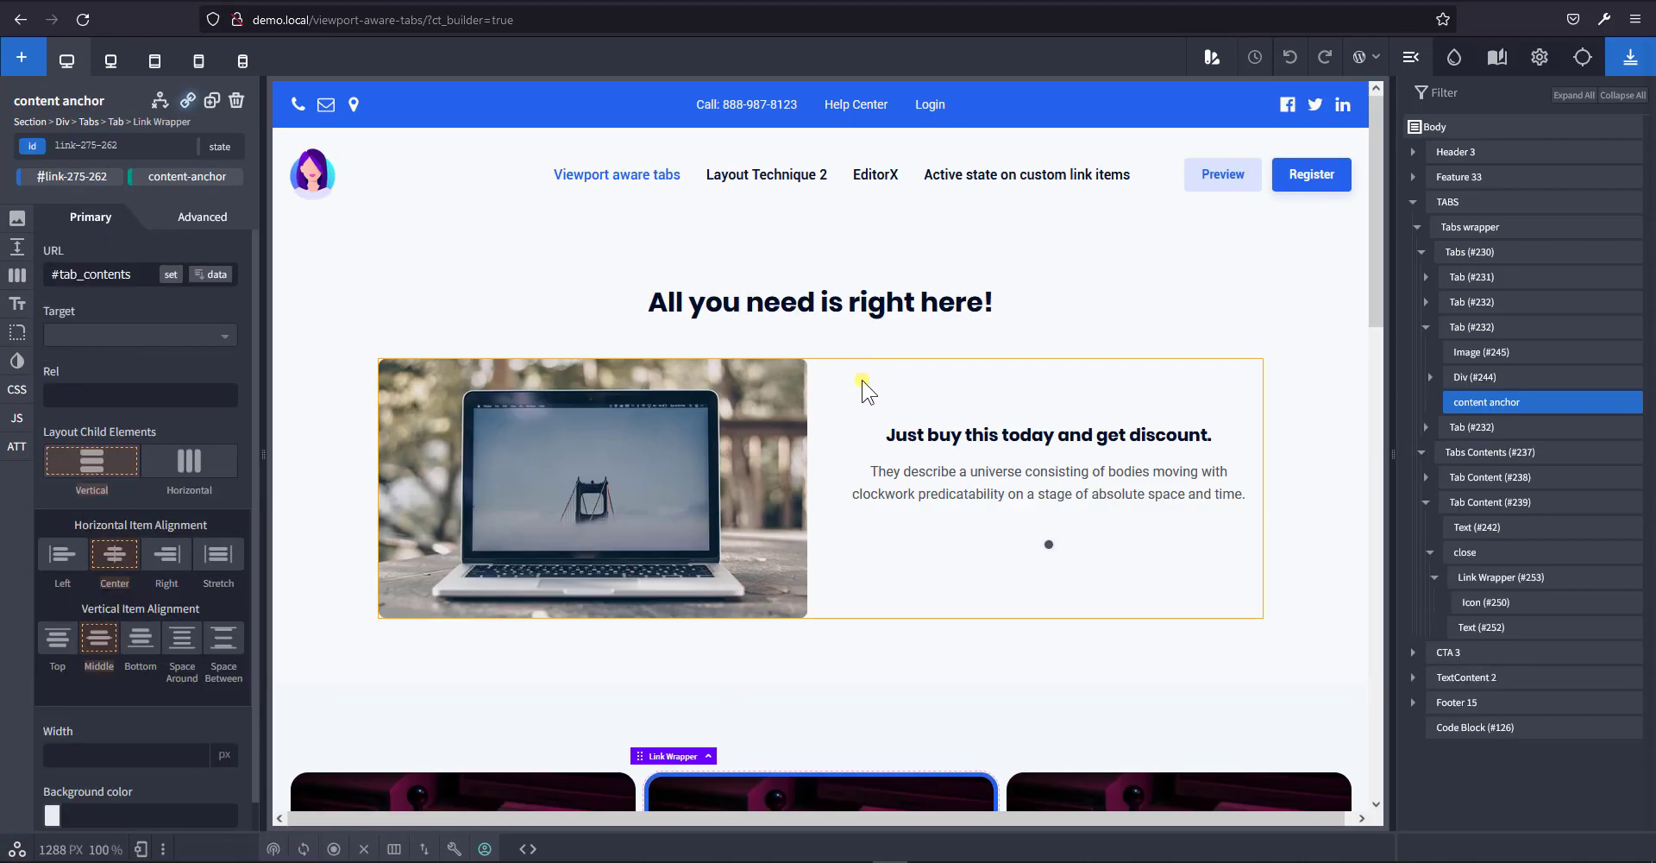
scroll(871, 375, "down", 6)
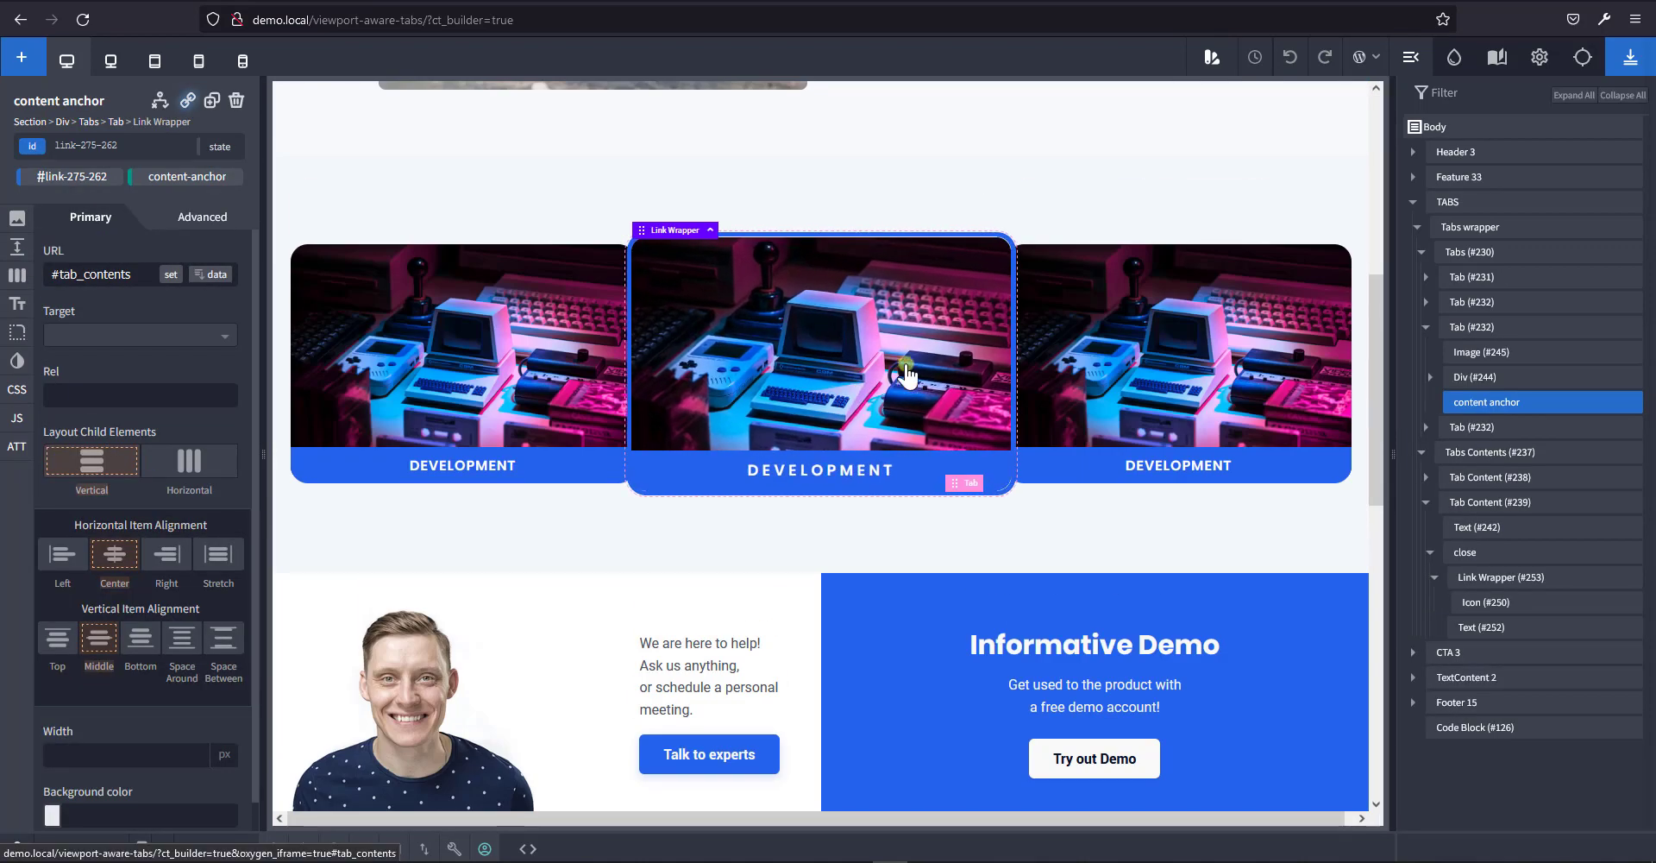
Compare the IDs of the Tabs Contents (#237) container and the Tab Content (#239) element inside it.
left_click(1432, 508)
left_click(1479, 509)
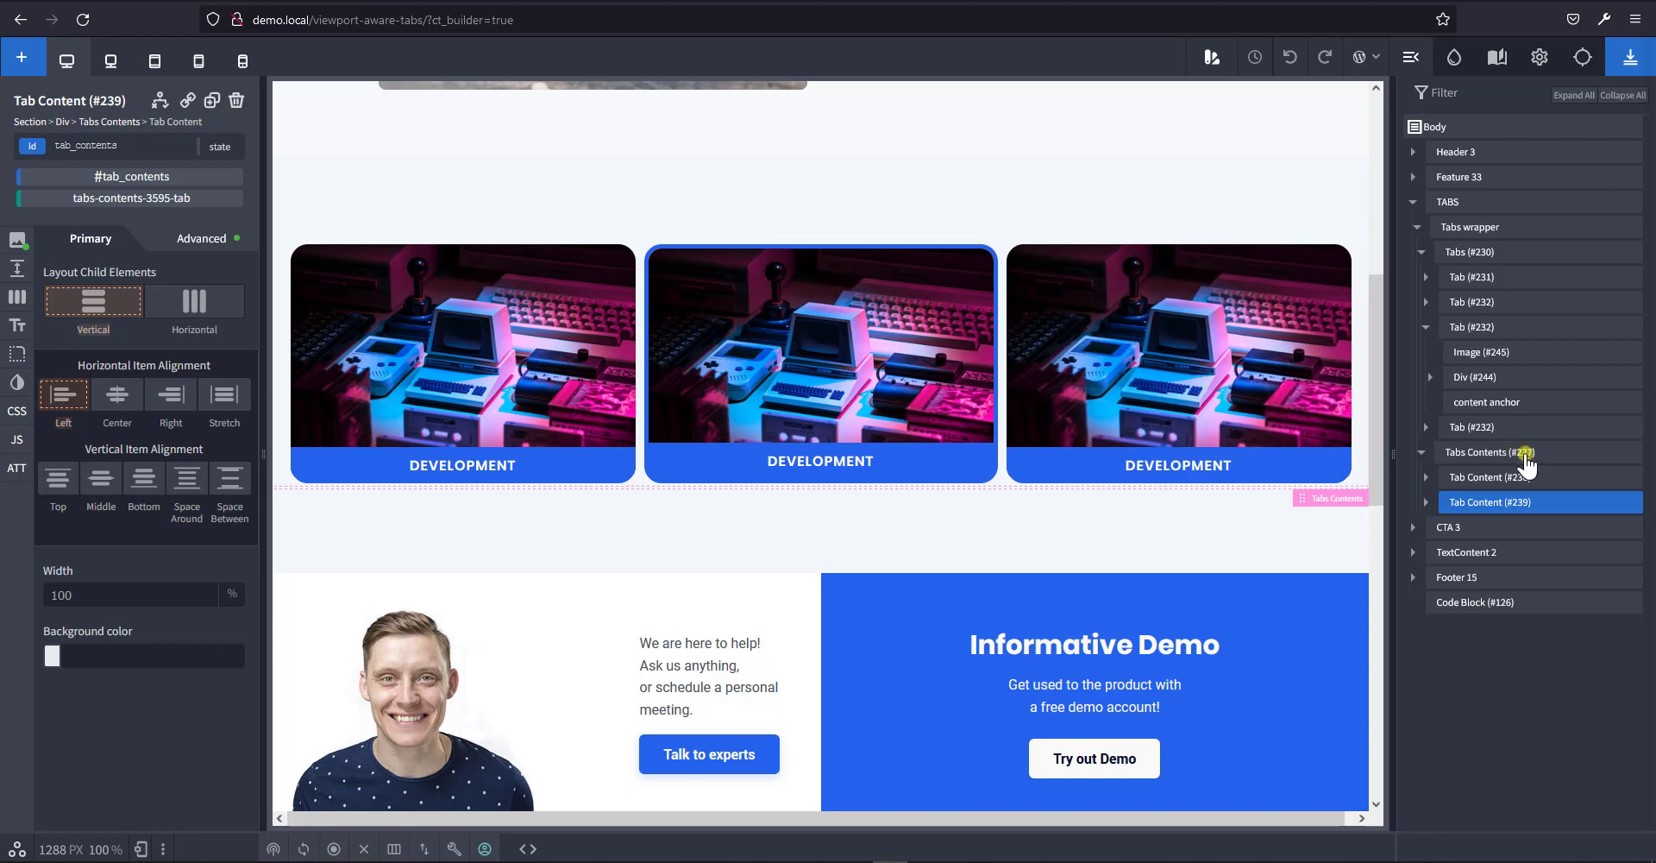
left_click(1475, 451)
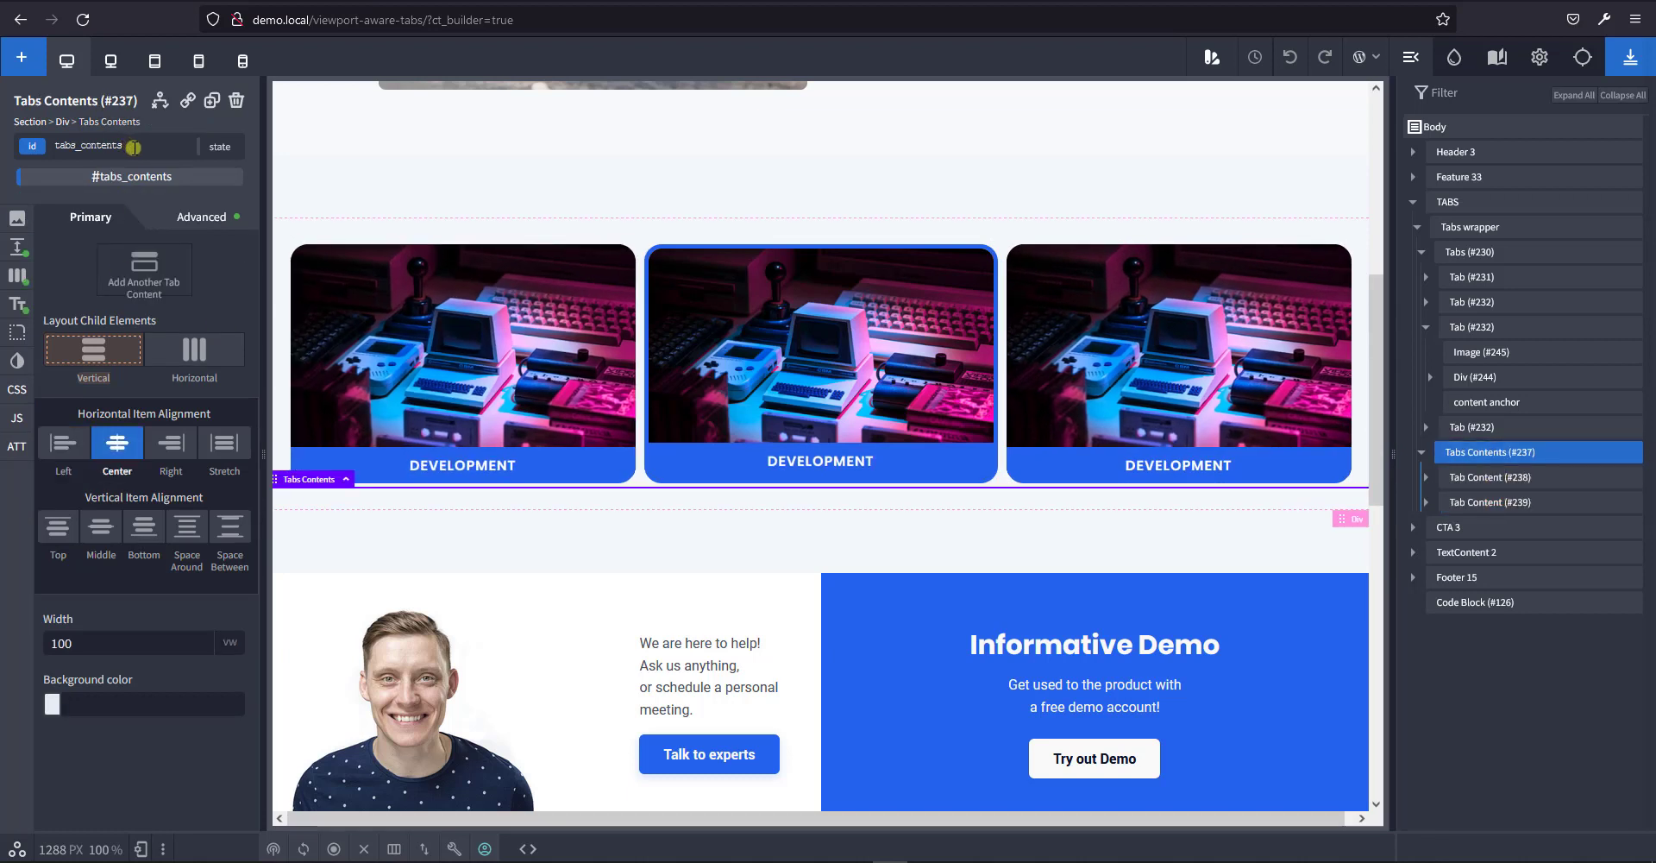
left_click(1483, 505)
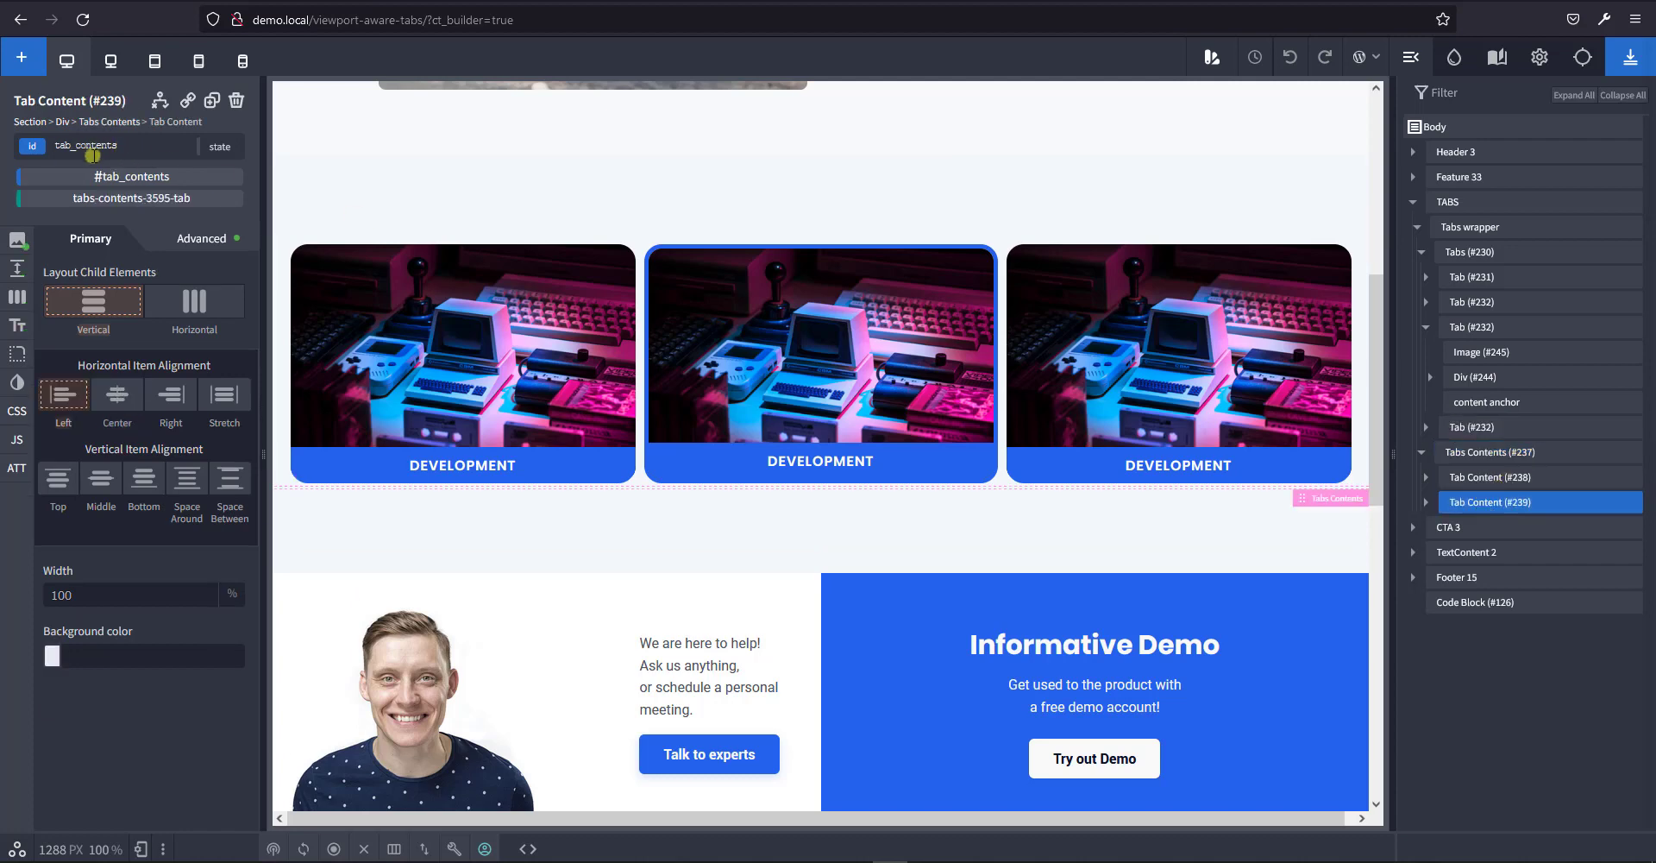
left_click(1501, 455)
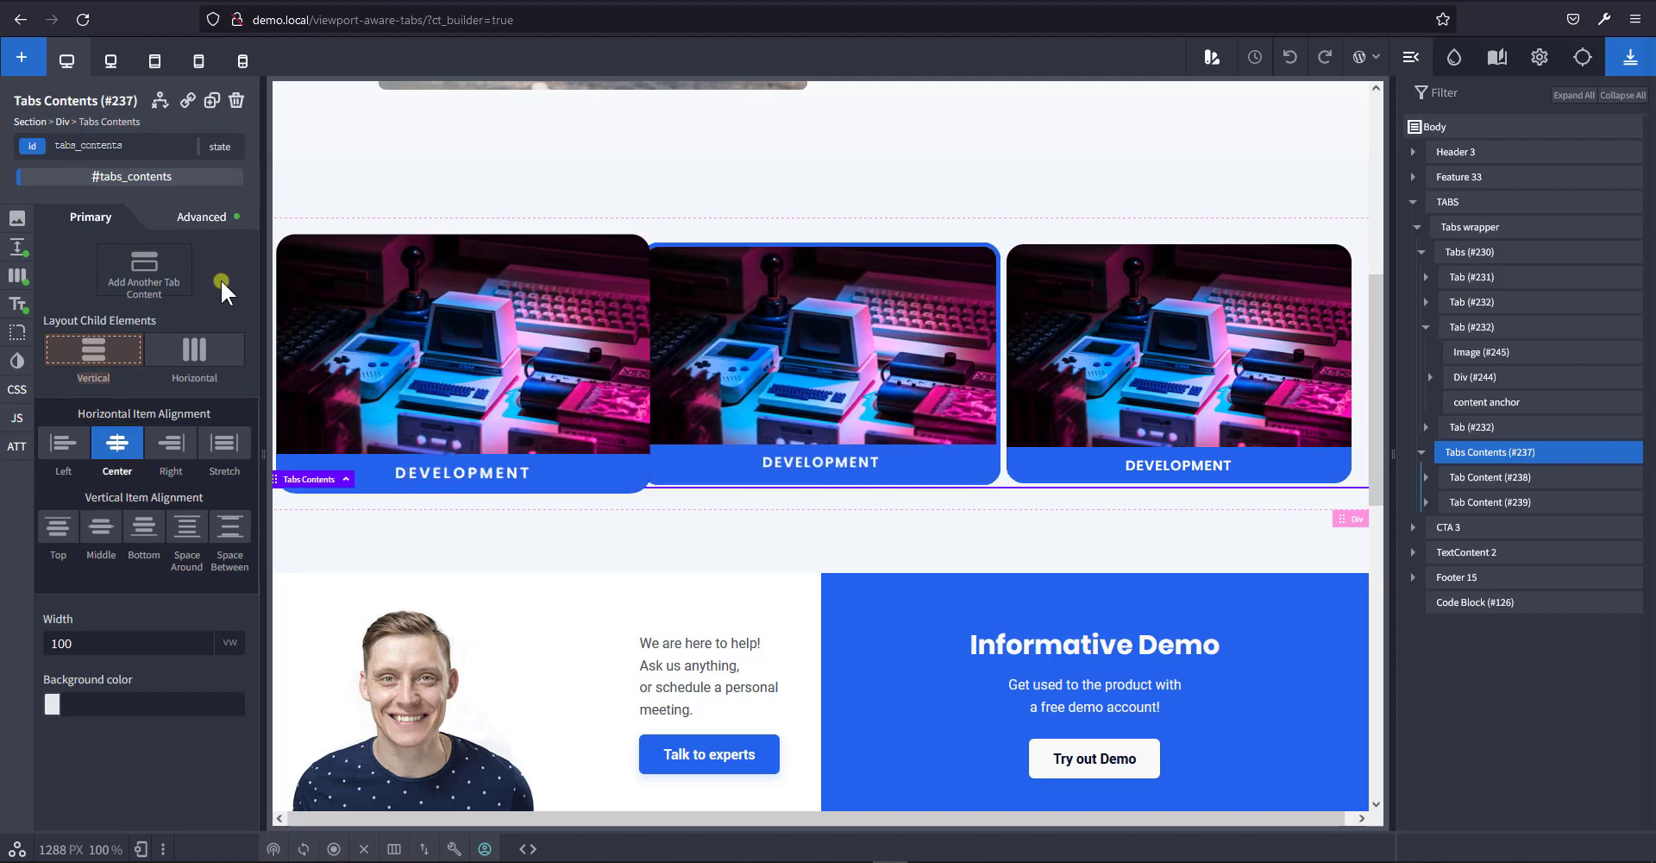
scroll(1026, 437, "up", 1)
scroll(968, 432, "down", 2)
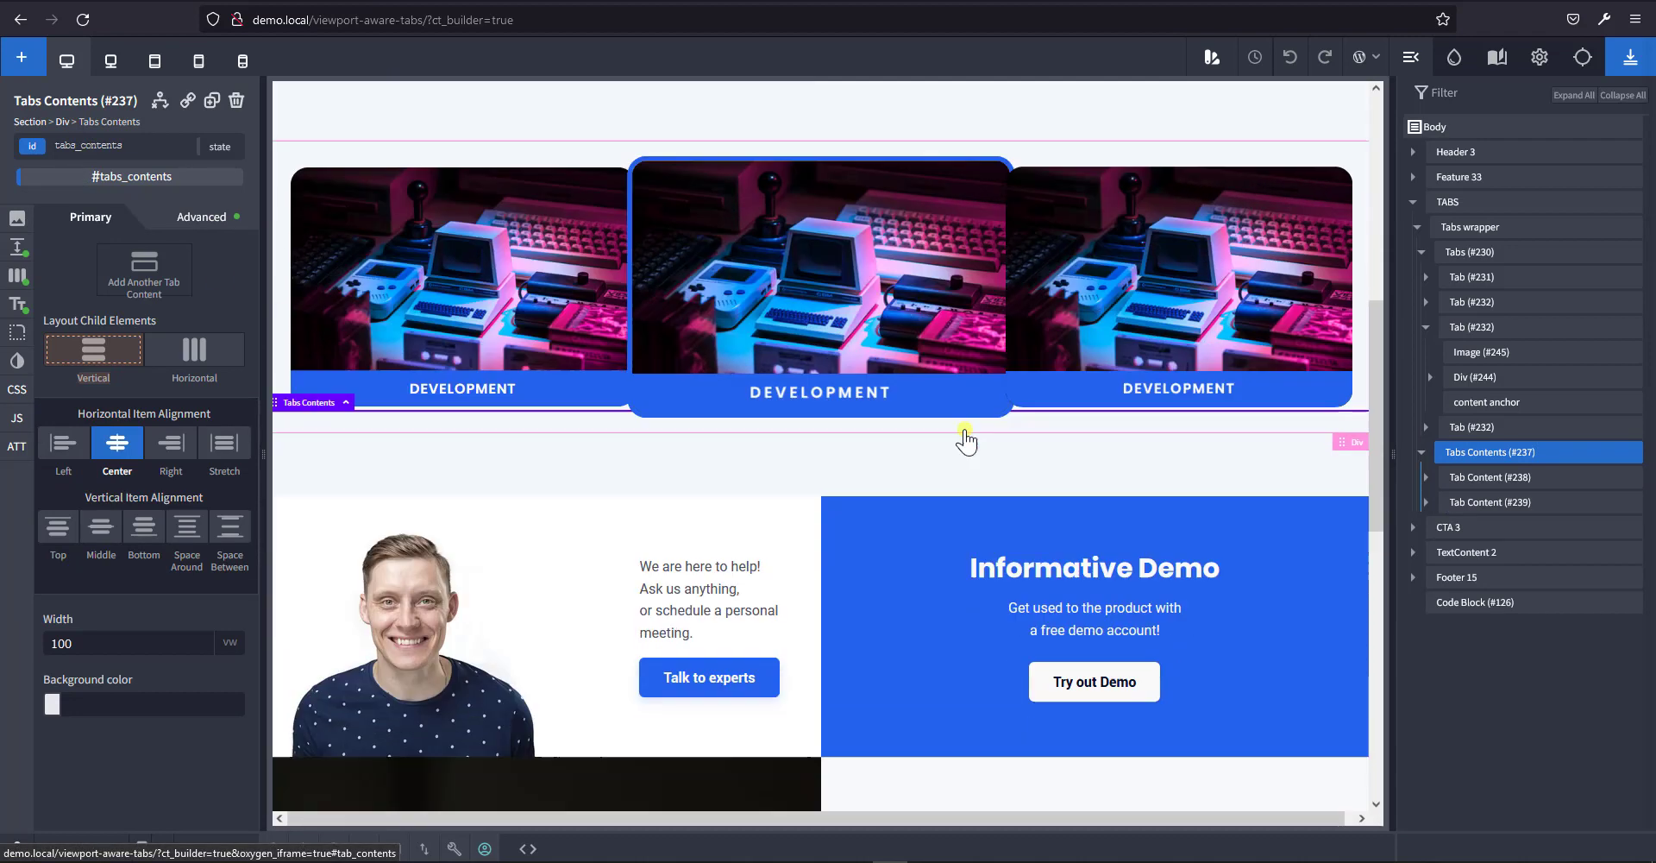
scroll(894, 458, "up", 1)
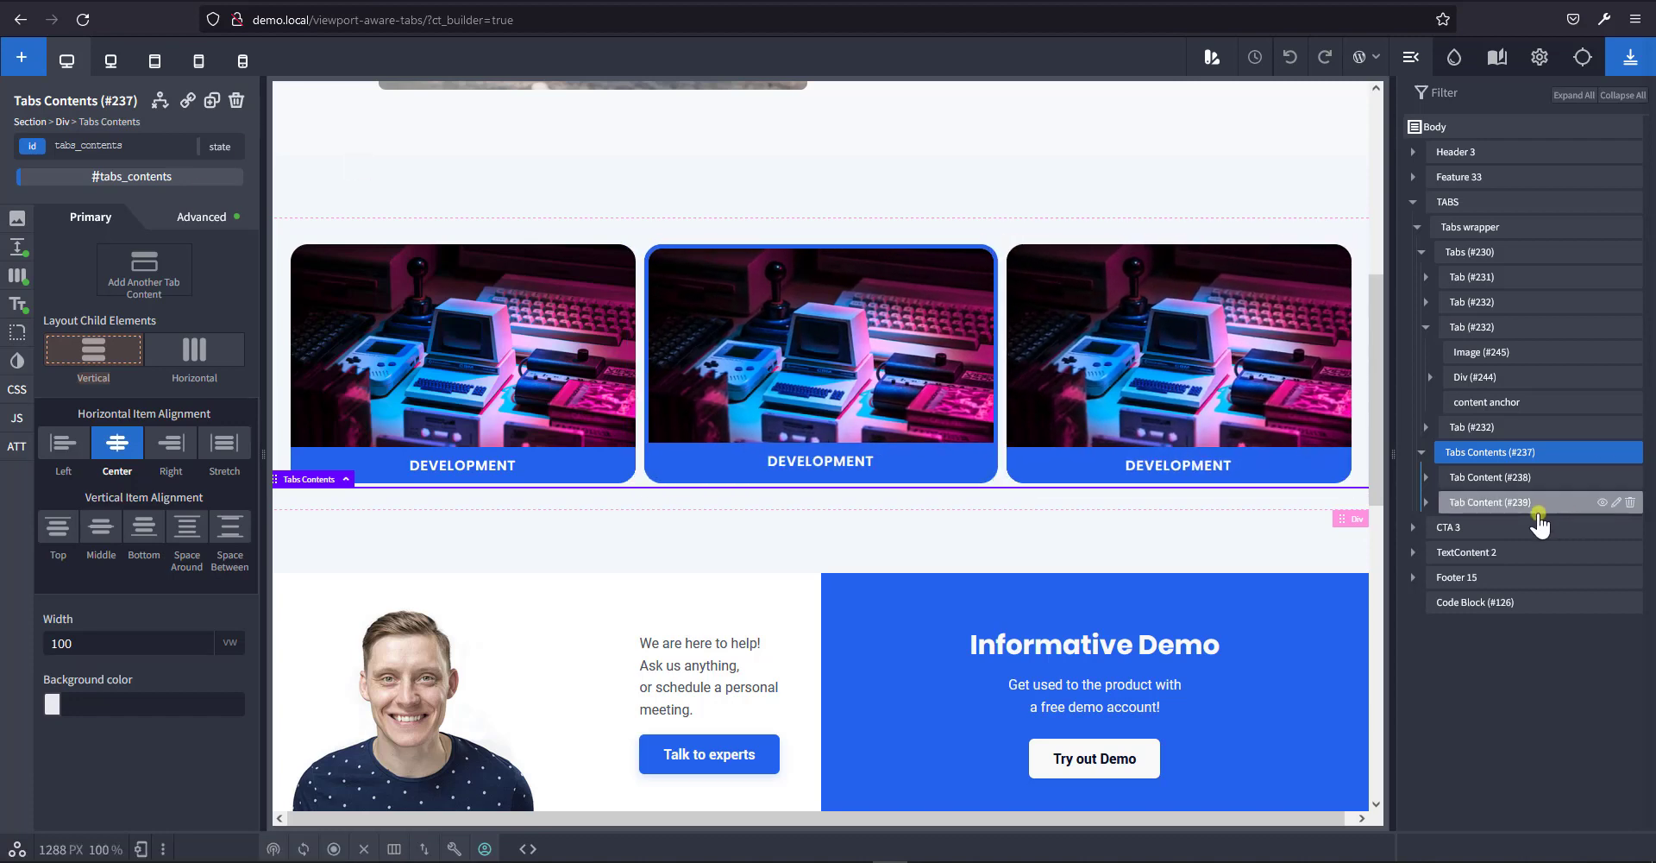
Give the tabs-3595-tab class of the first visible Tab (#232) a solid white (#ffffff) border.
left_click(1486, 280)
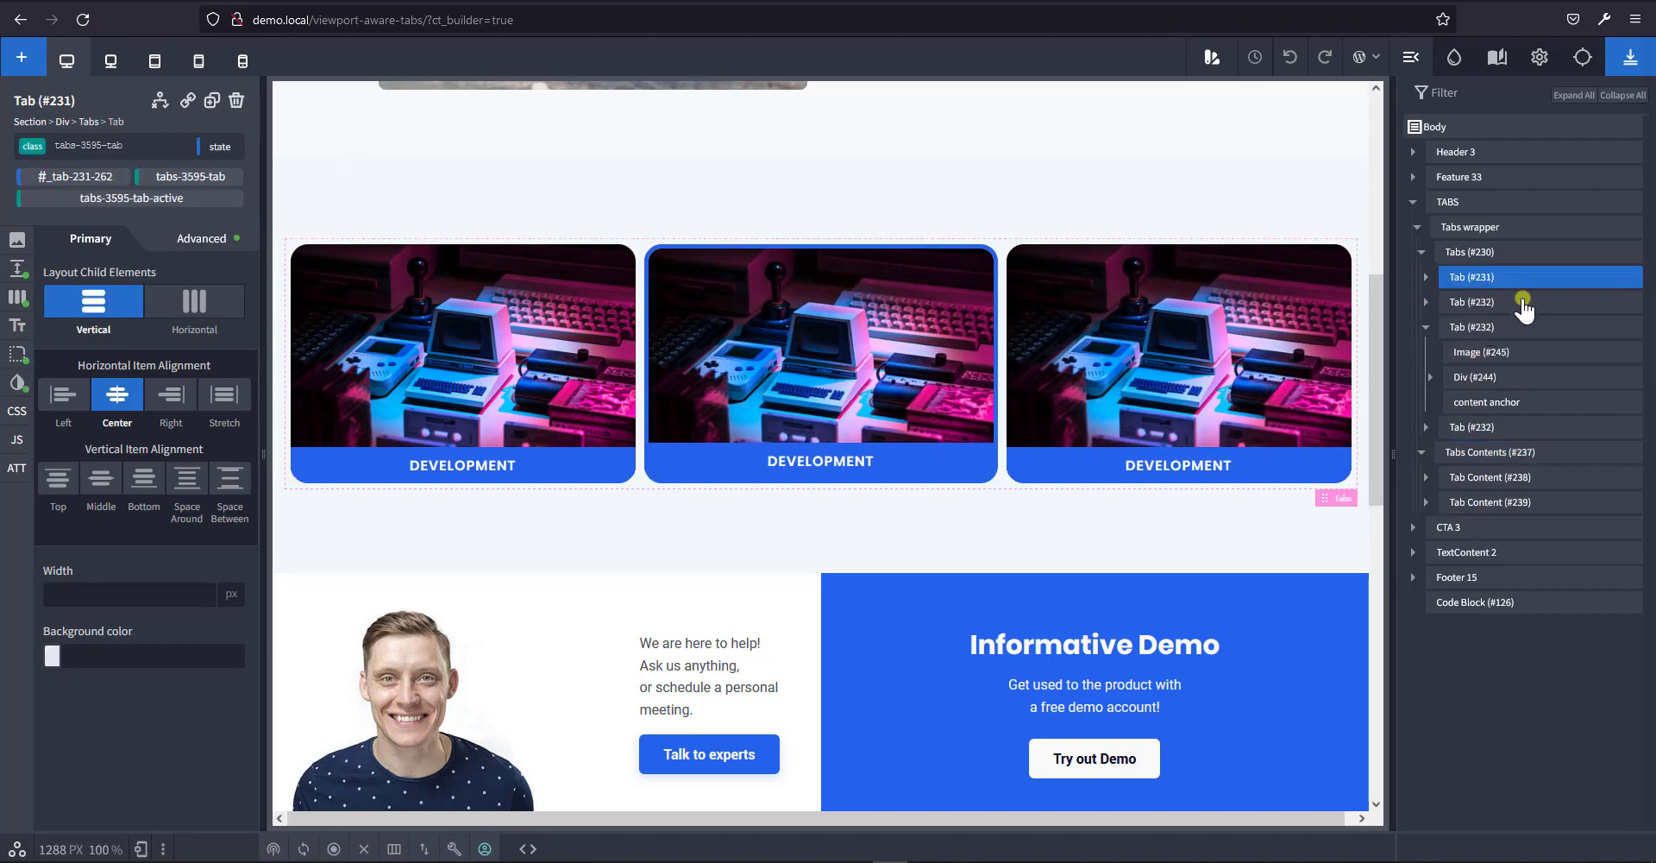
left_click(1484, 302)
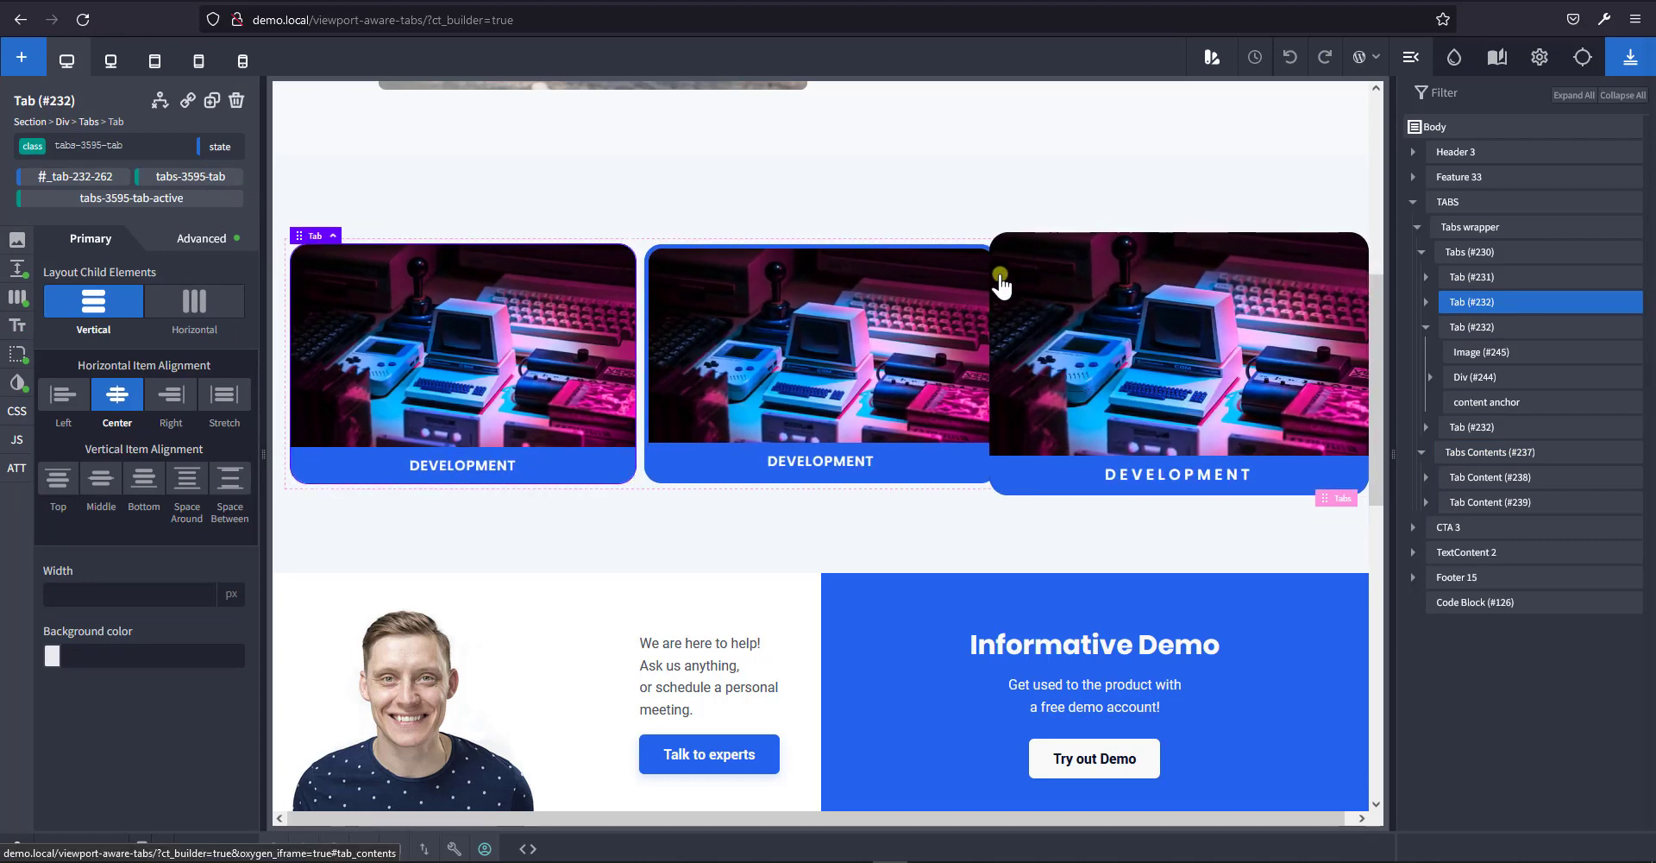
left_click(17, 361)
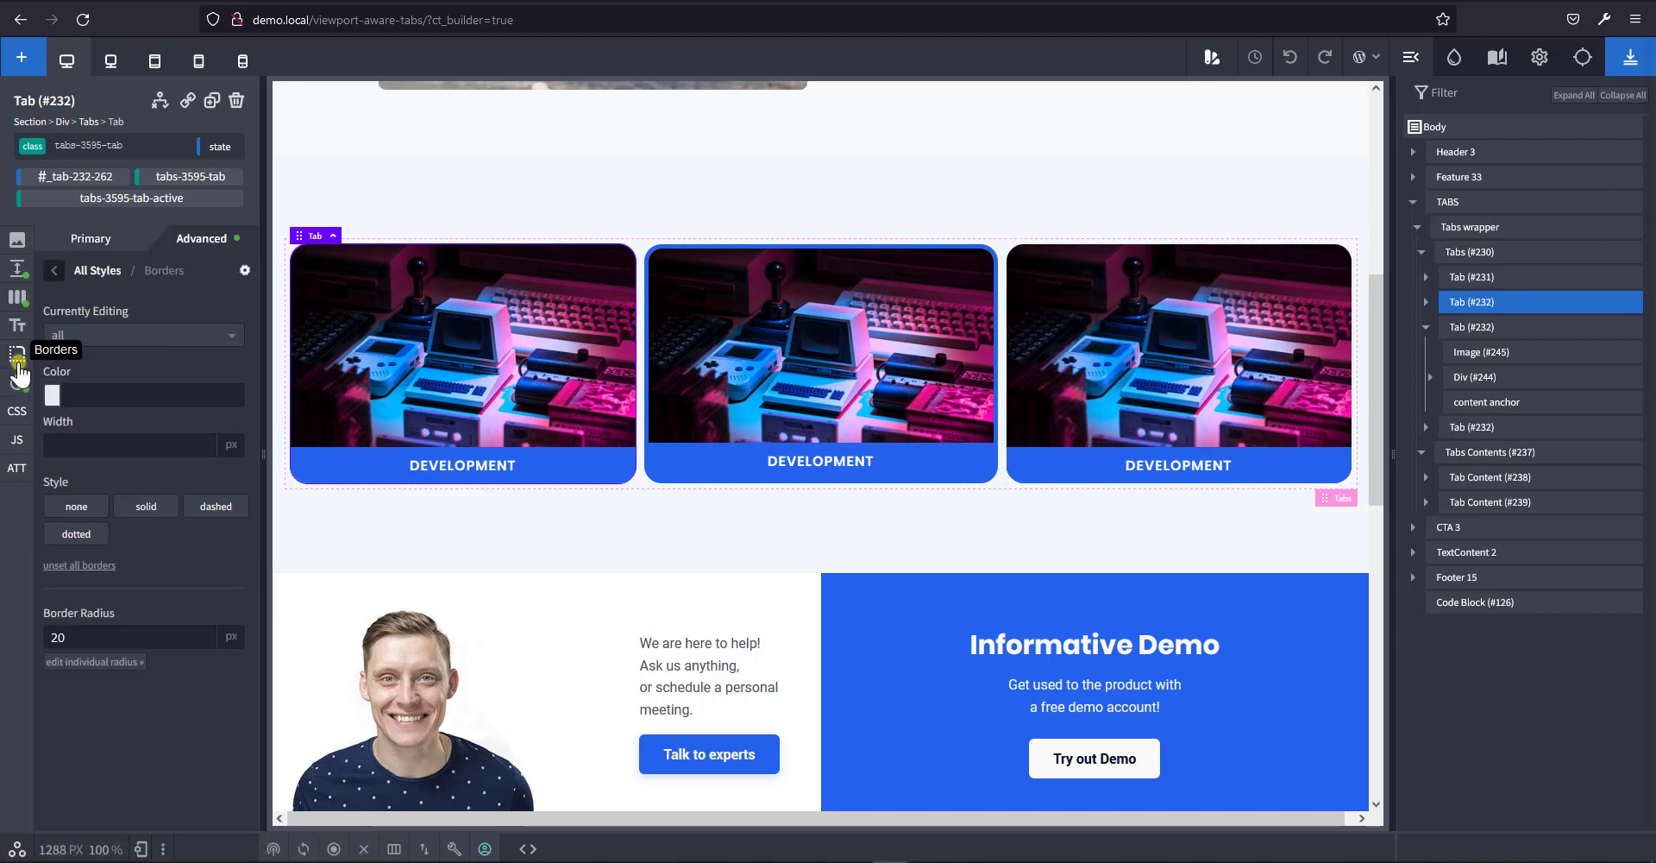
left_click(144, 507)
left_click(101, 443)
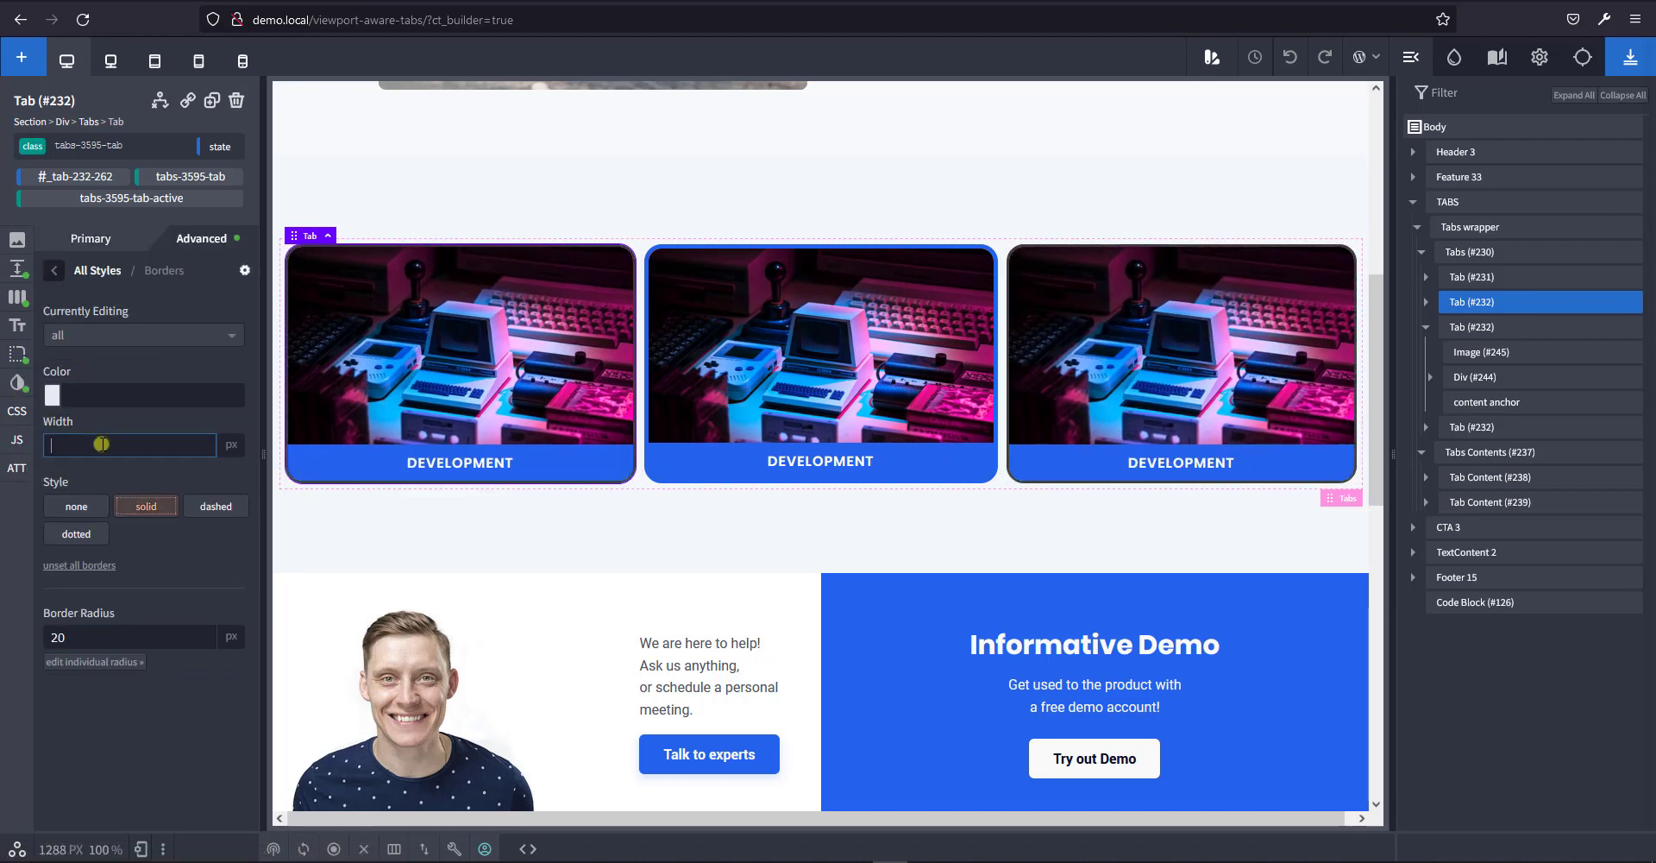
left_click(53, 395)
left_click(75, 429)
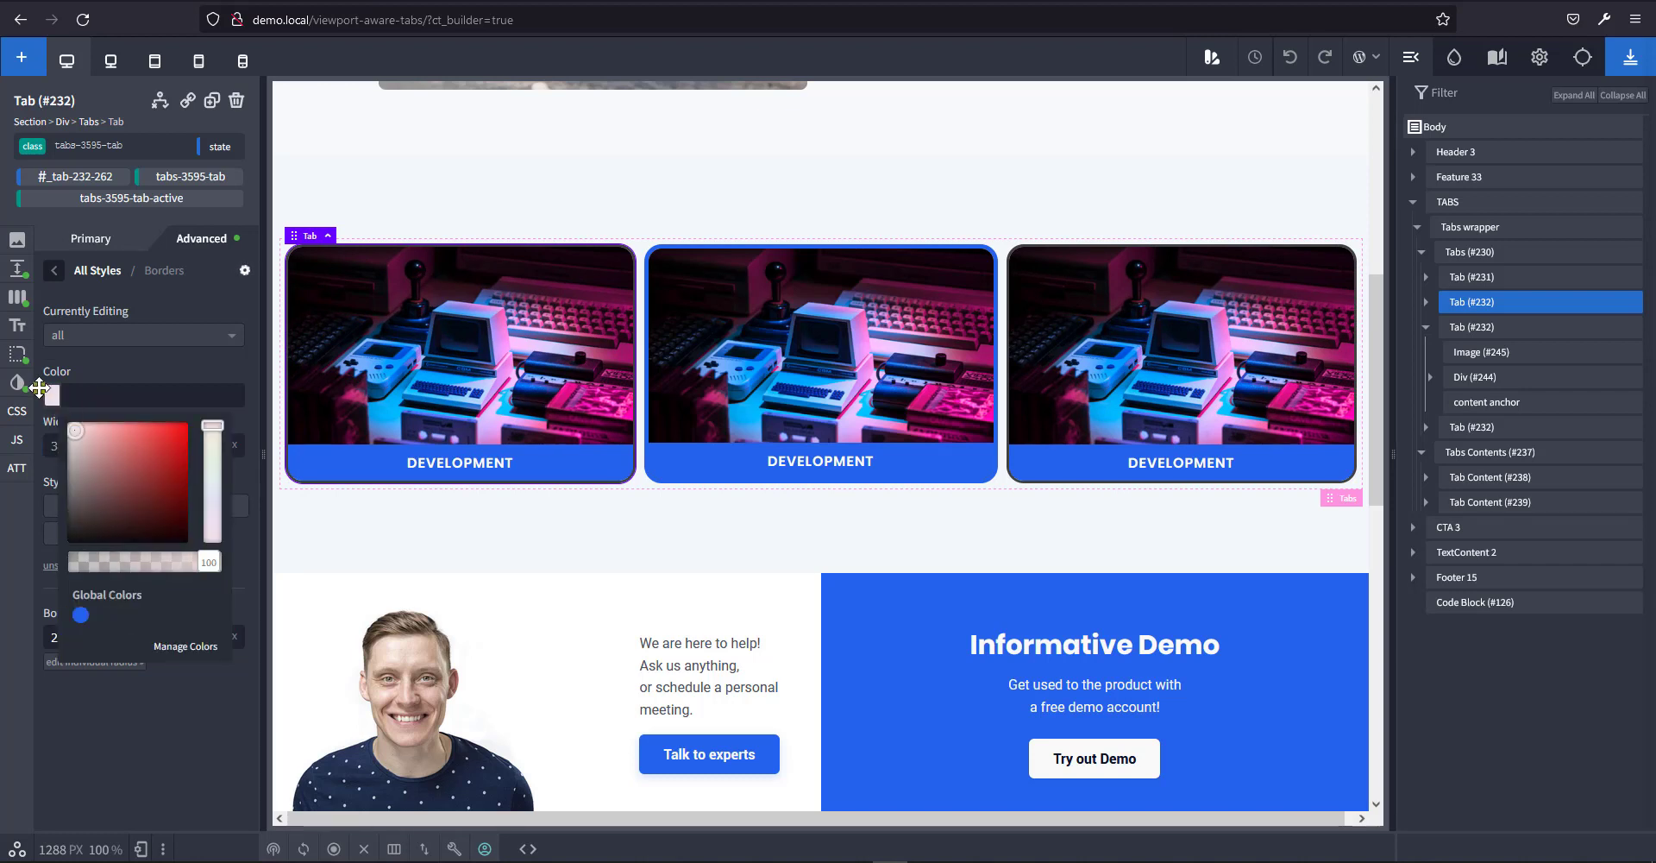
left_click(33, 382)
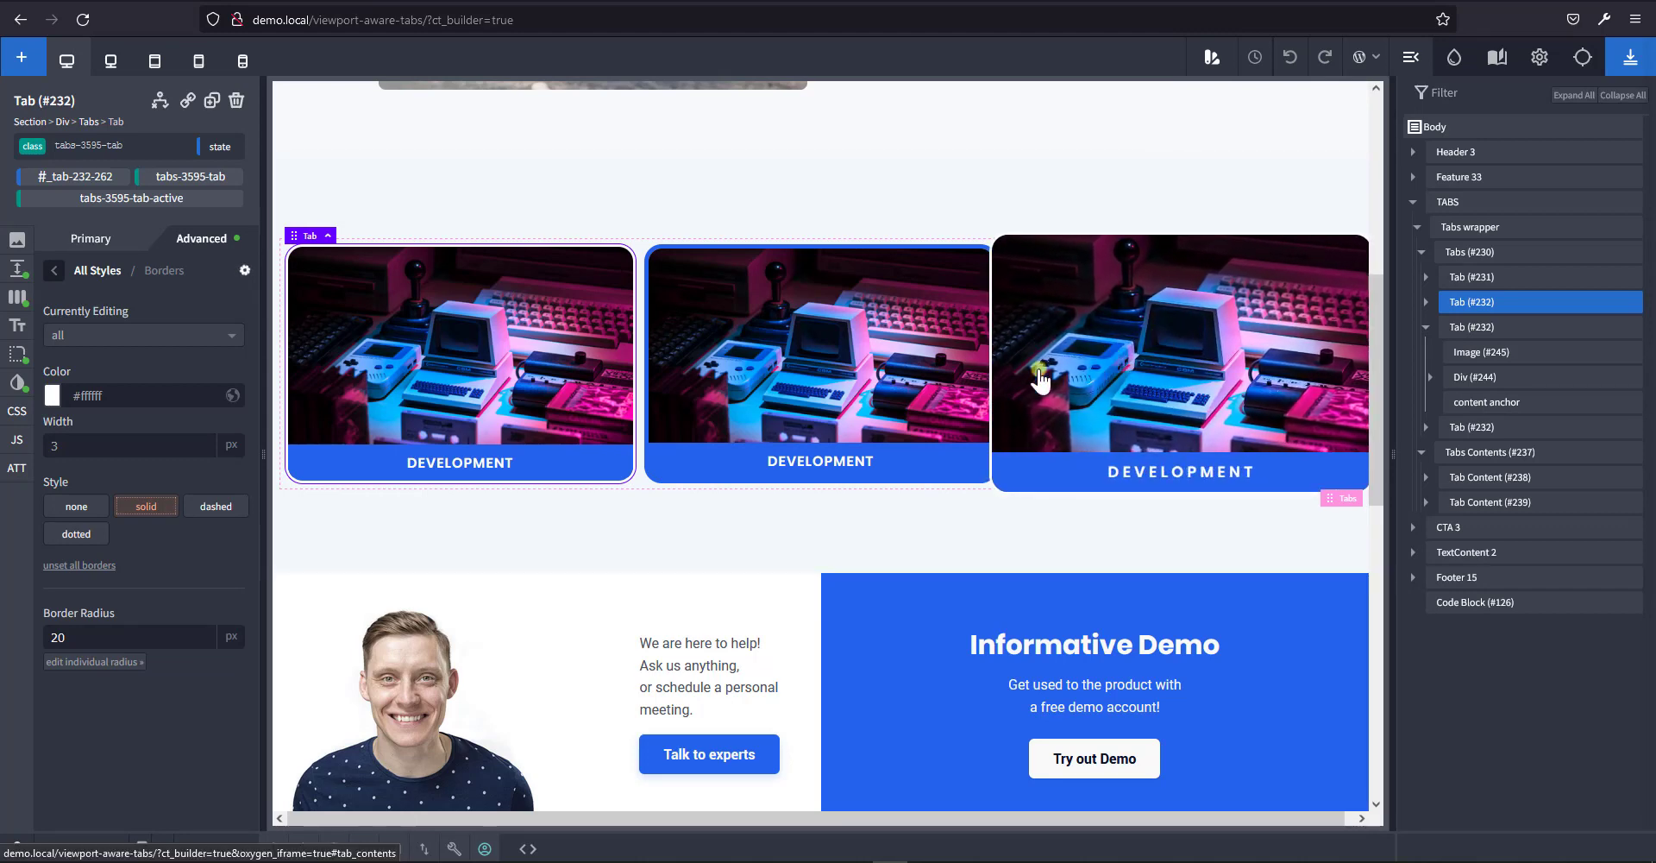
Activate the middle tab and check its active border and hover enlargement beside the neighbouring tabs.
left_click(879, 365)
scroll(785, 552, "up", 4)
scroll(814, 533, "down", 1)
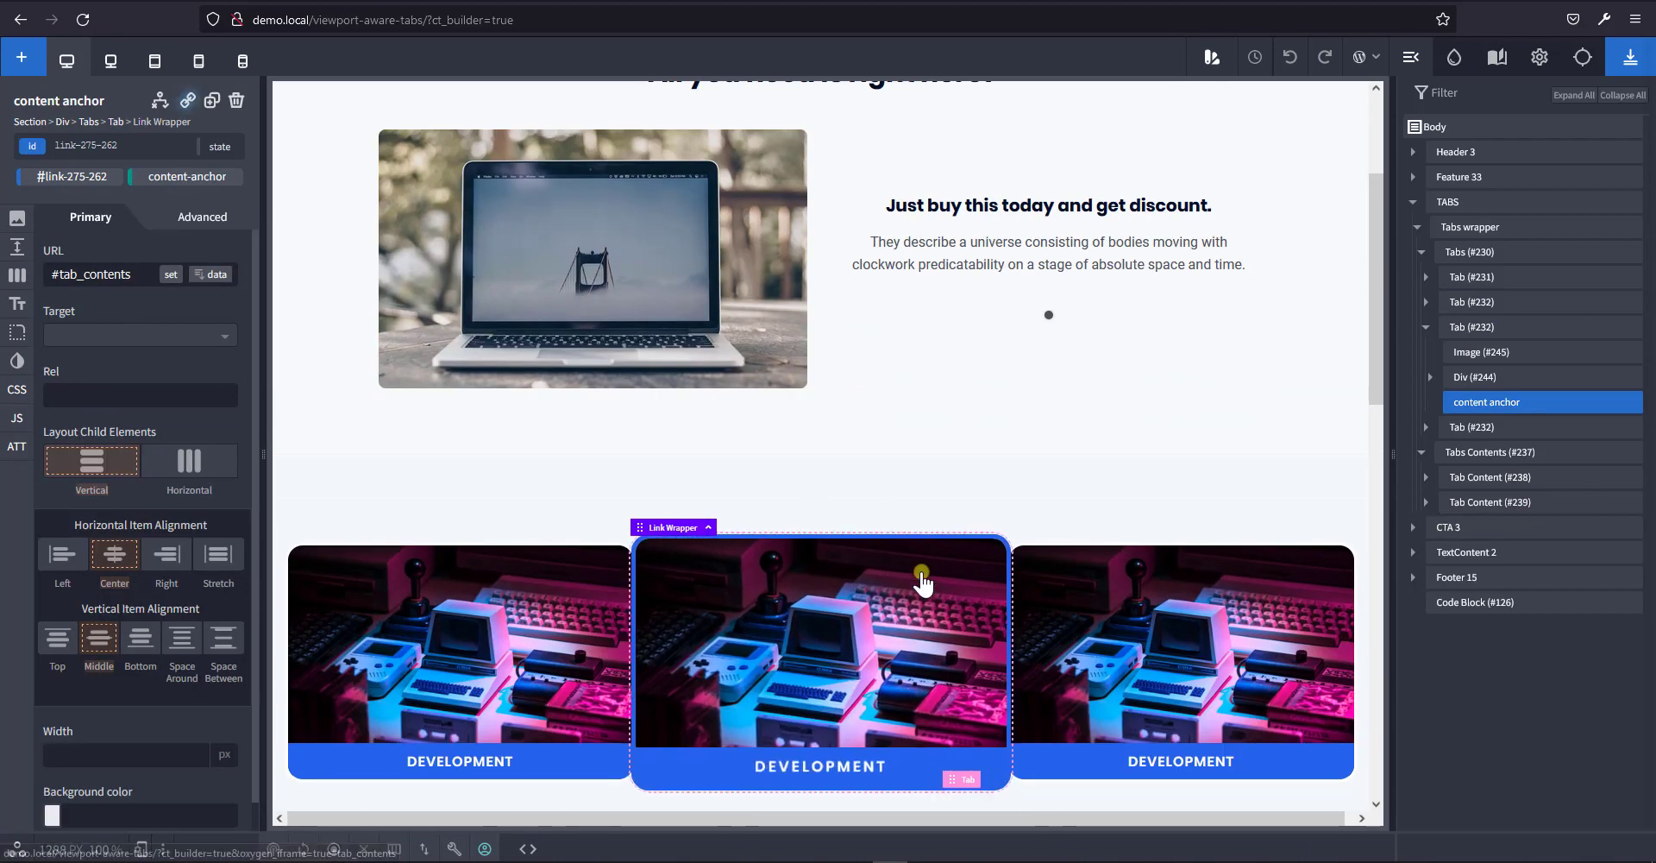
scroll(919, 577, "down", 2)
scroll(974, 486, "up", 4)
scroll(1011, 440, "down", 4)
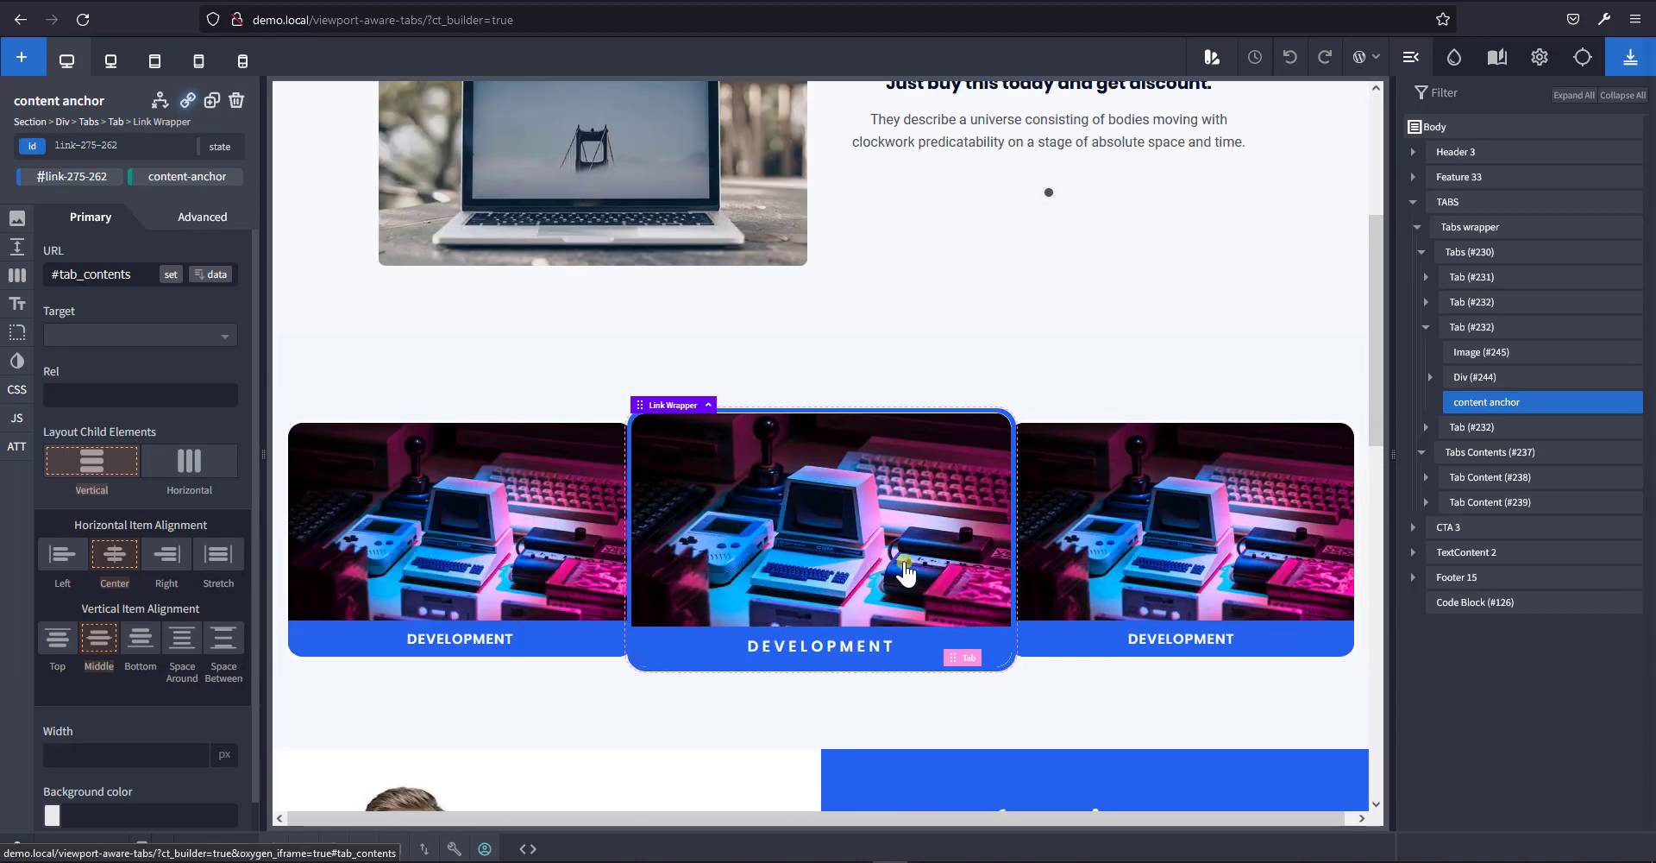
scroll(906, 570, "down", 3)
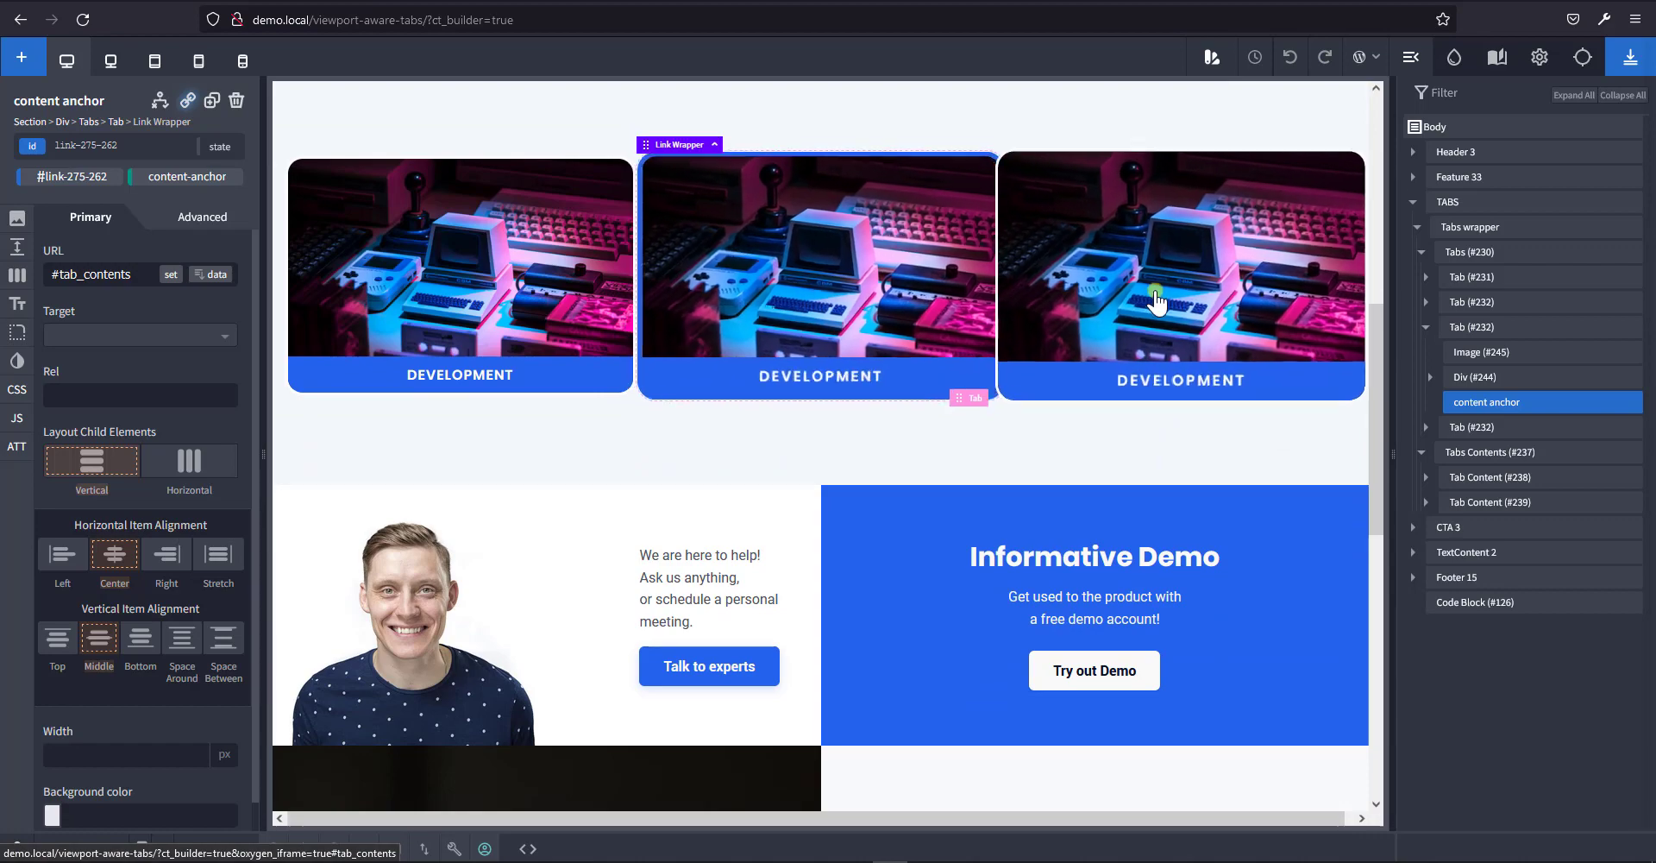
Activate the last, first and middle visible tabs in turn to check the active border and the tab content display.
left_click(1164, 337)
scroll(1147, 318, "up", 7)
scroll(1087, 301, "down", 4)
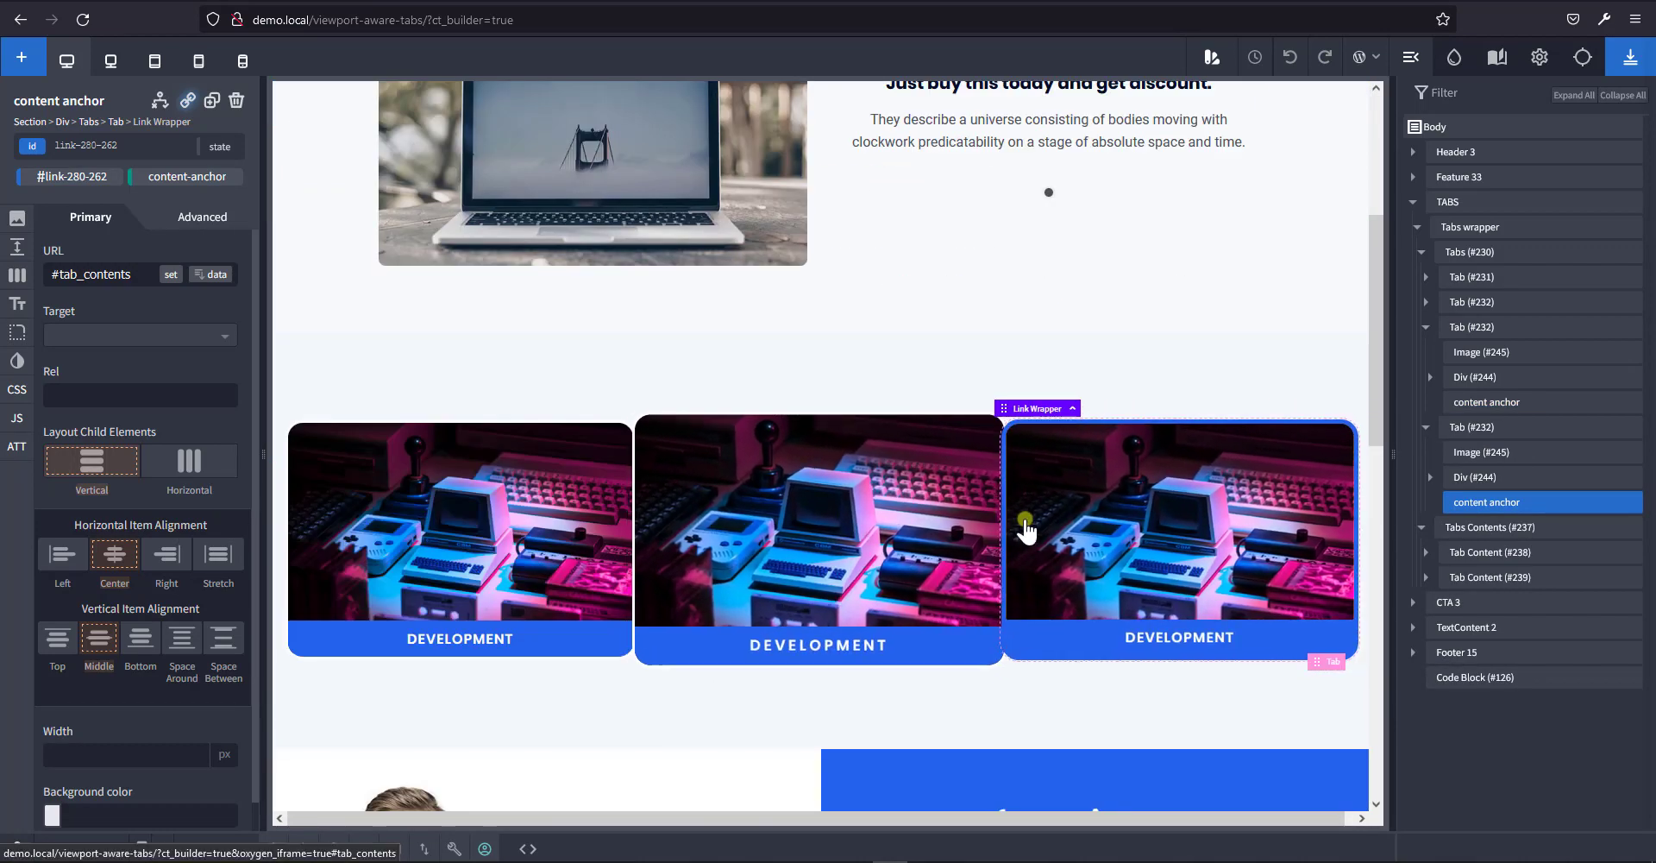
scroll(1031, 524, "down", 2)
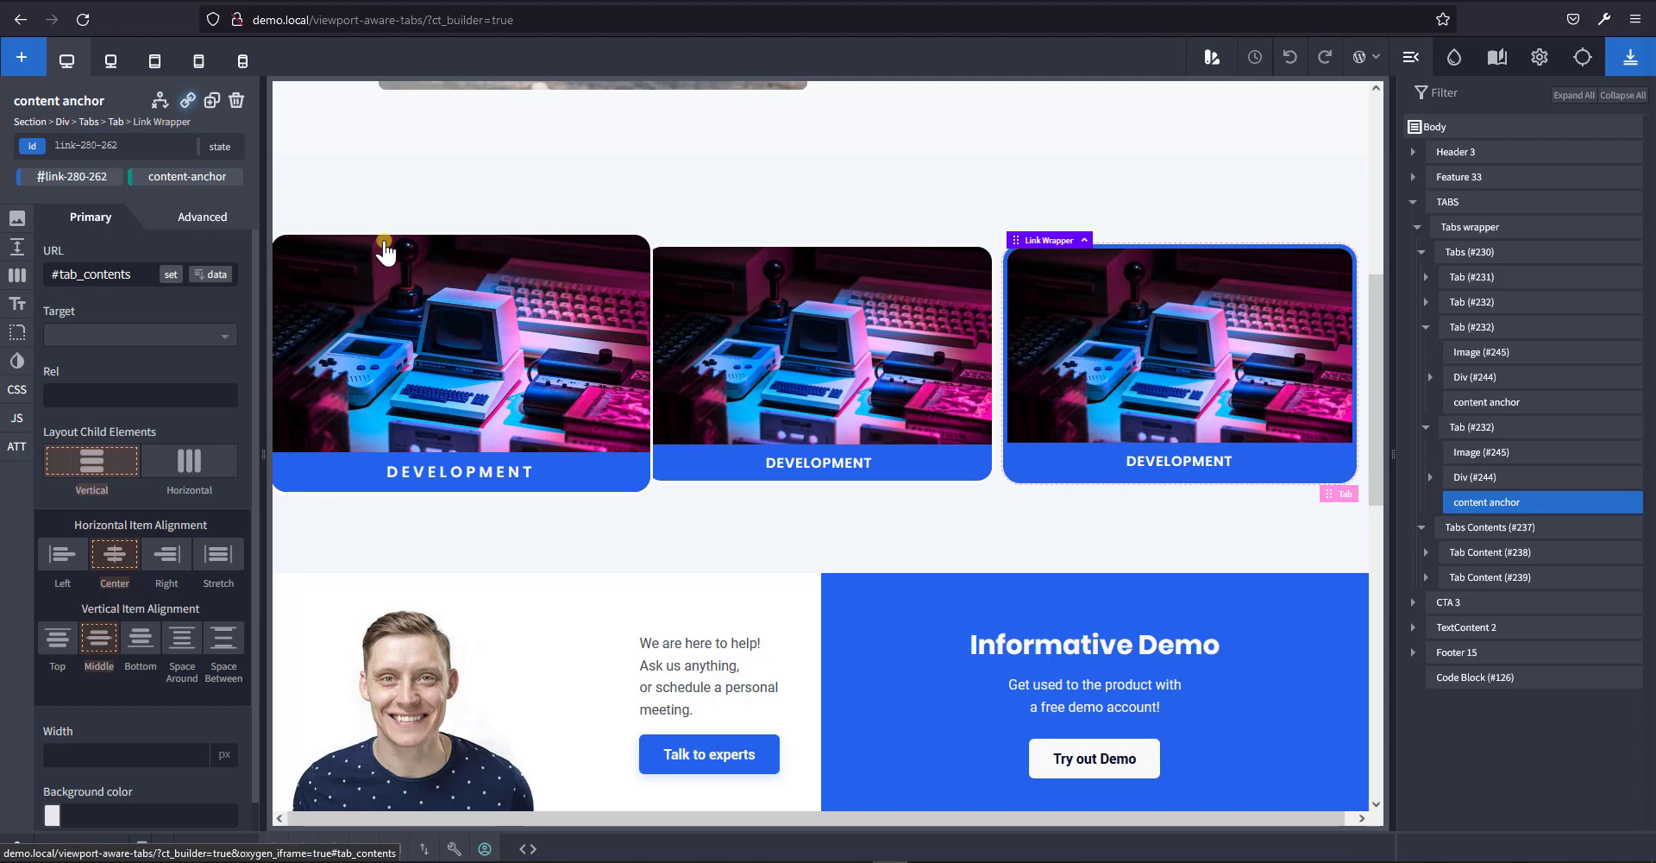
left_click(464, 350)
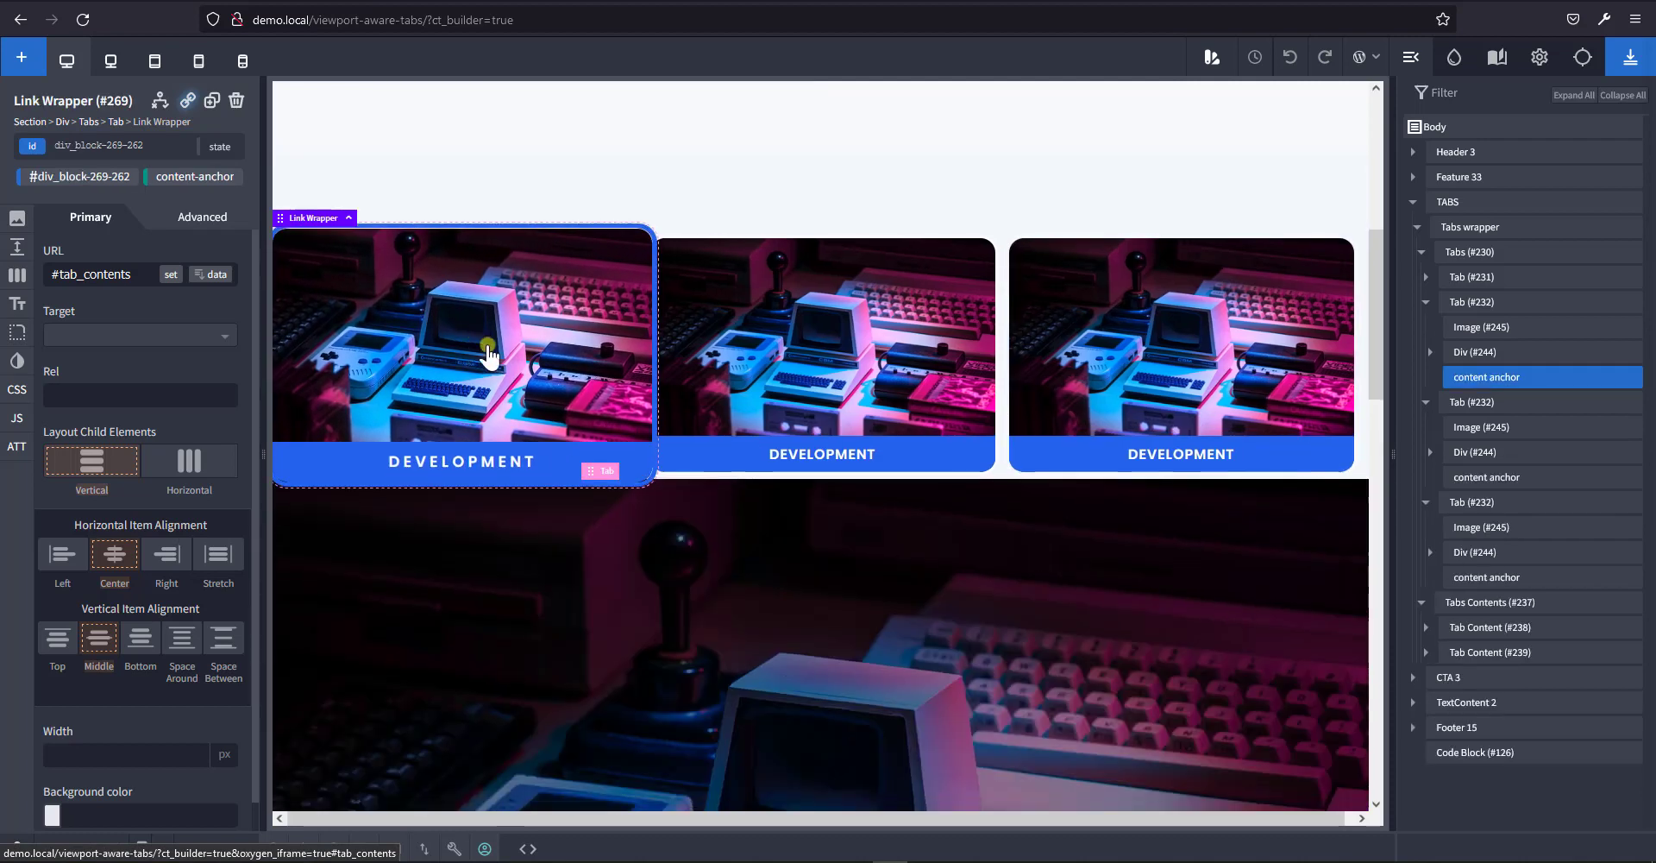
scroll(732, 634, "up", 4)
scroll(856, 752, "down", 2)
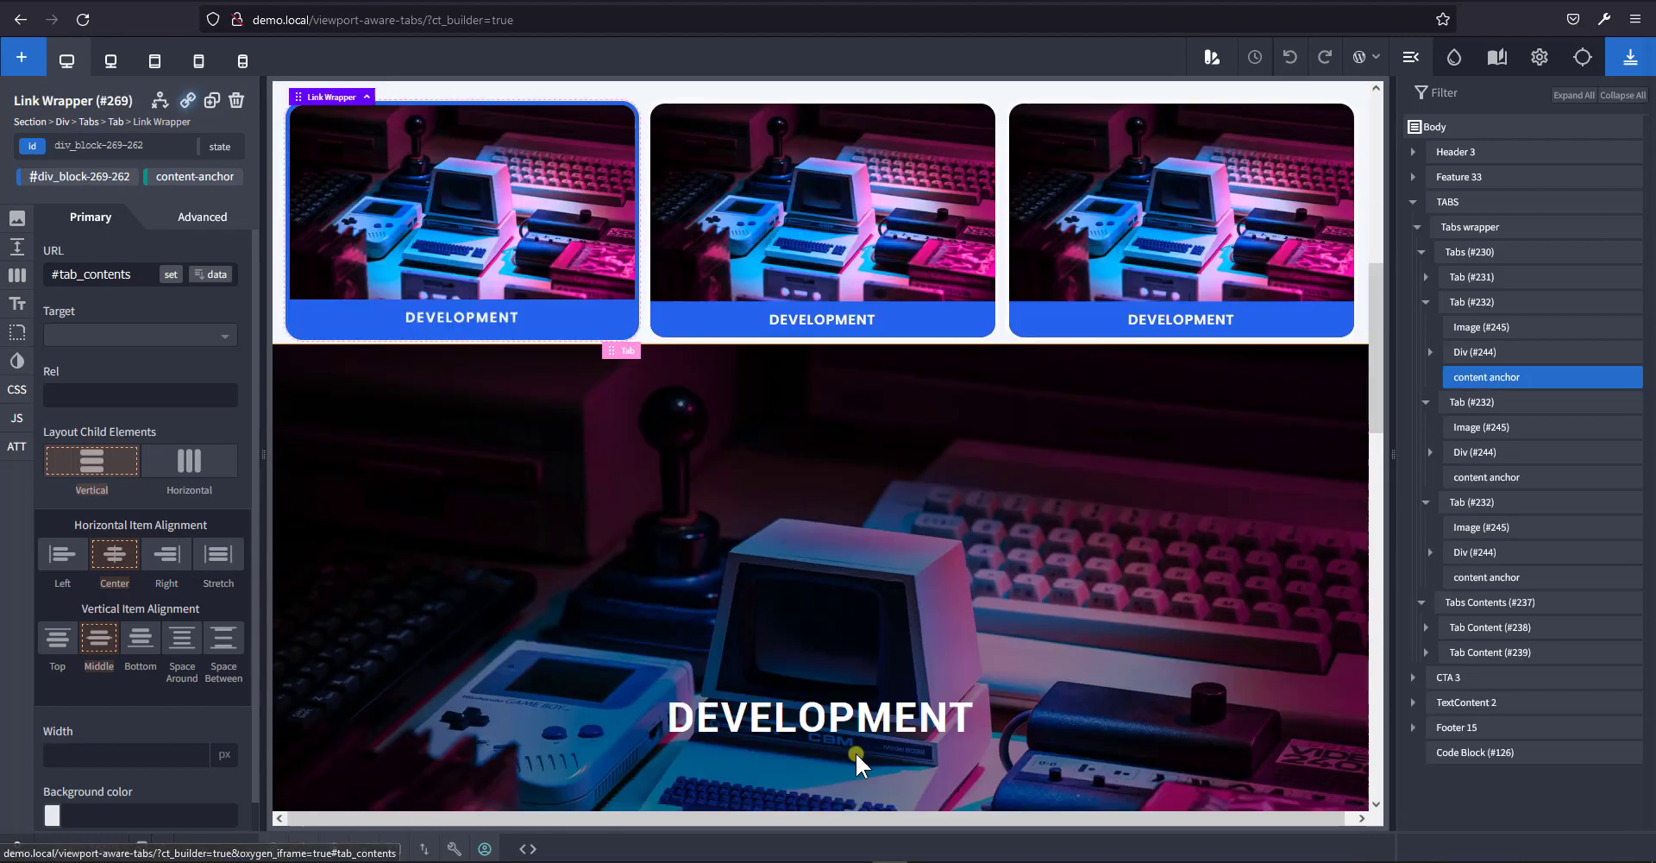
scroll(871, 691, "up", 4)
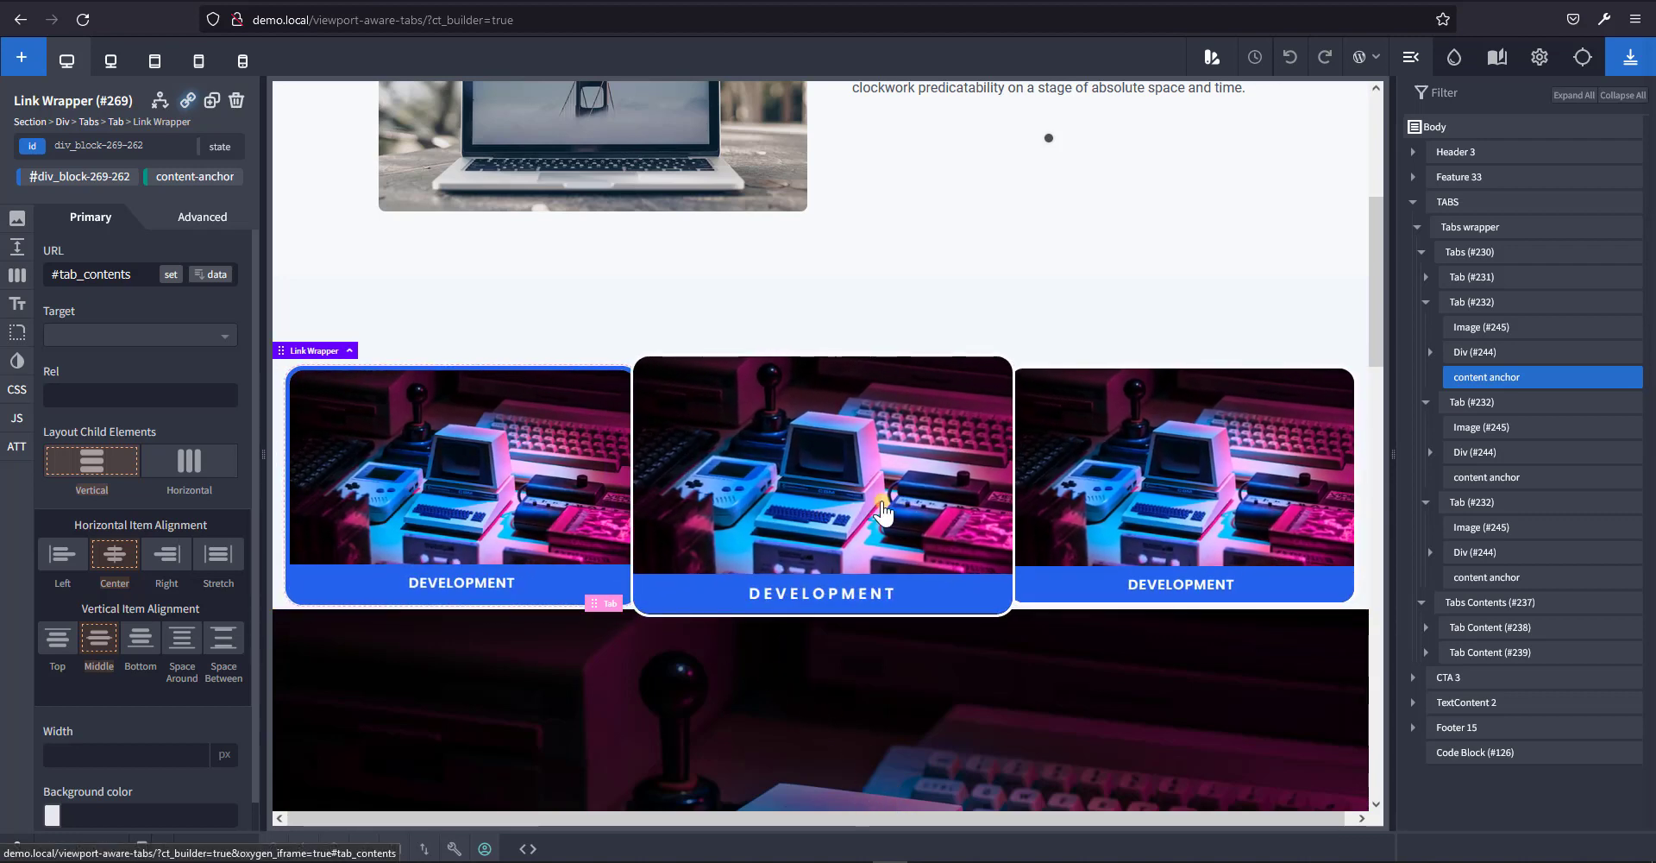
left_click(800, 470)
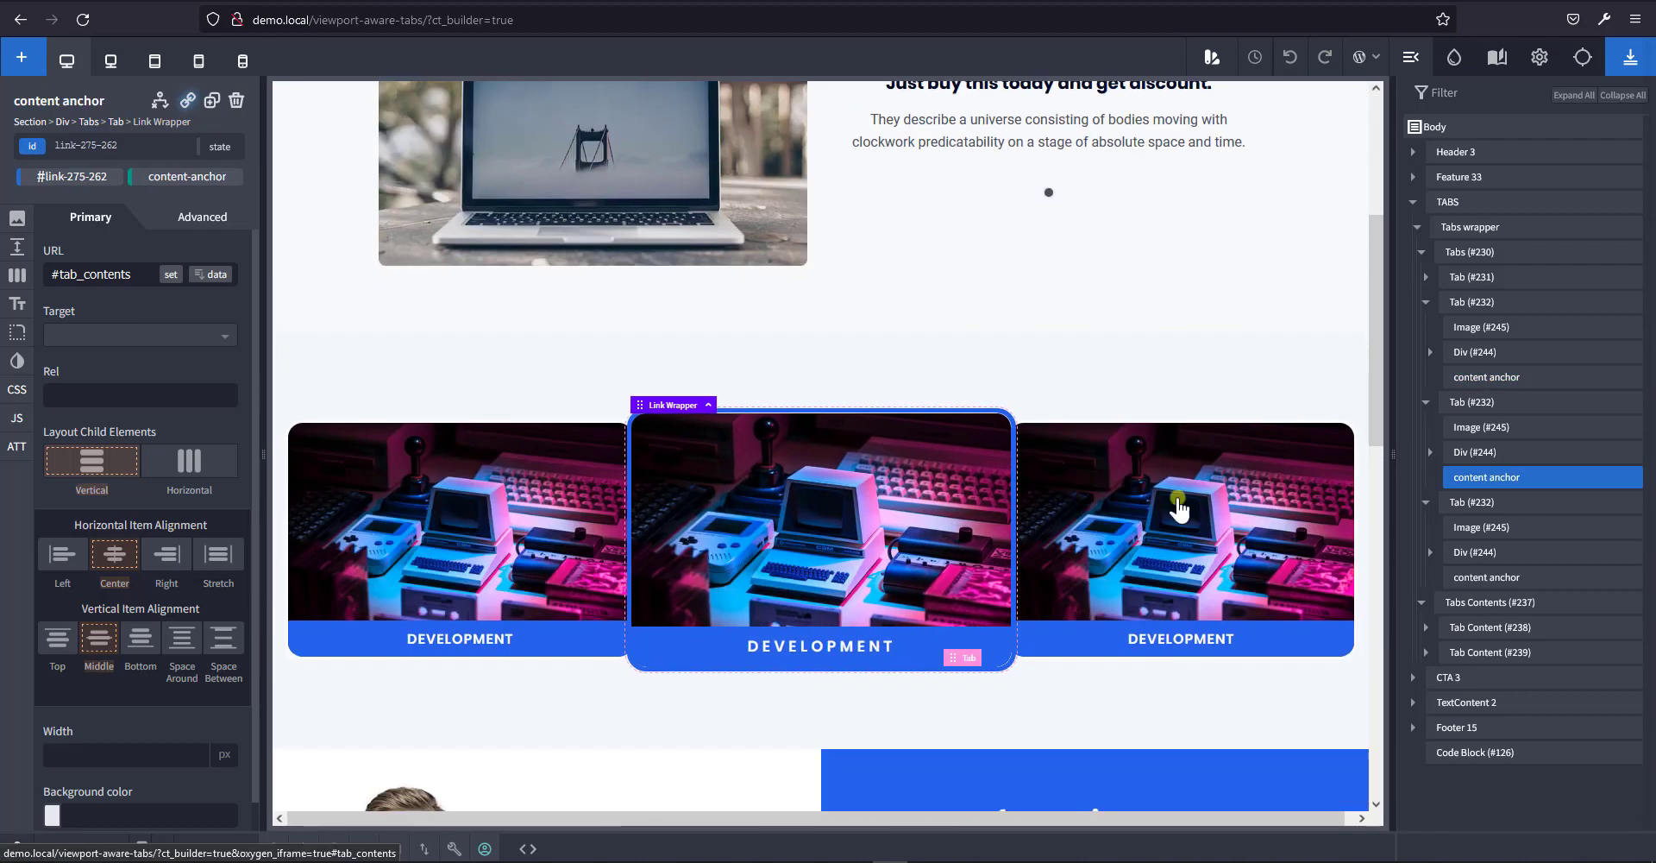
Replace the middle tab's image with fabio-oyXis2kALVg-unsplash.jpg from the media library.
left_click(1473, 432)
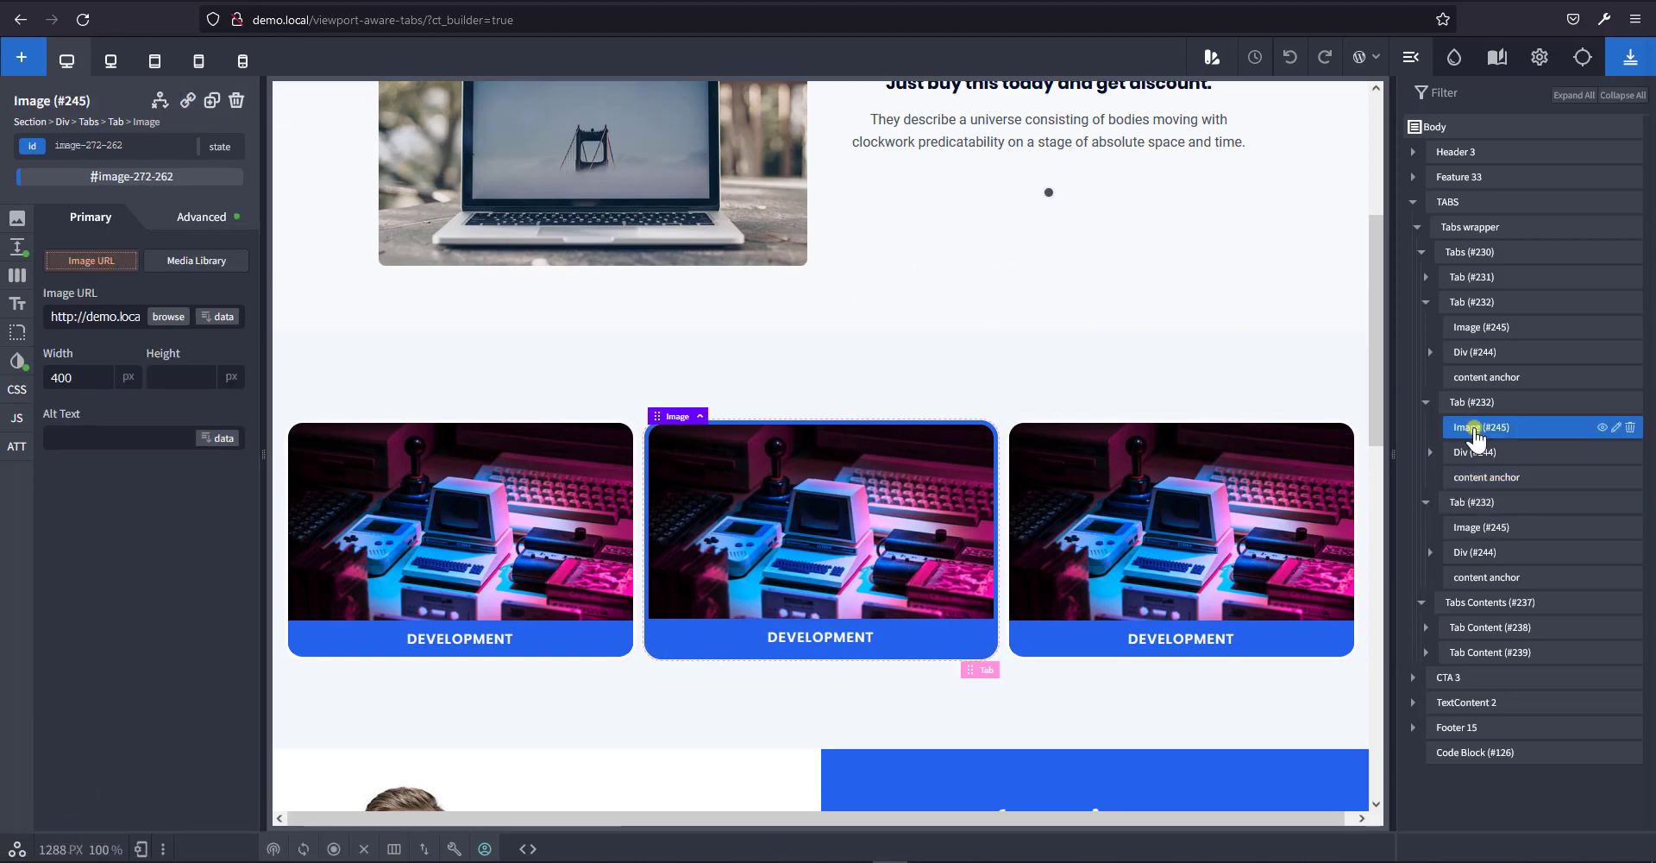
left_click(166, 317)
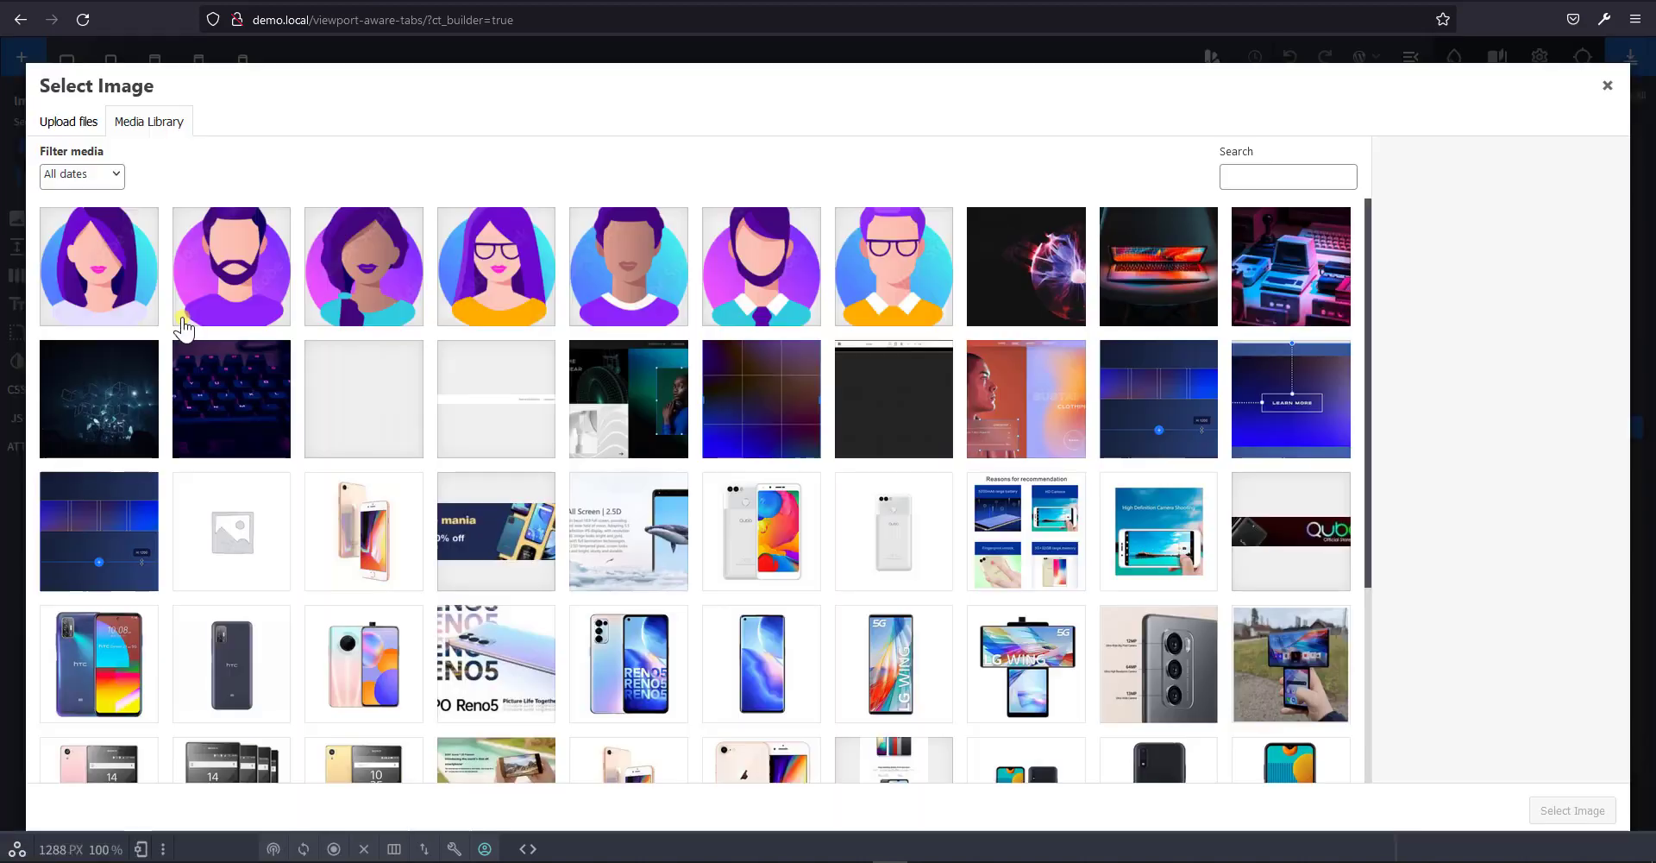
left_click(108, 425)
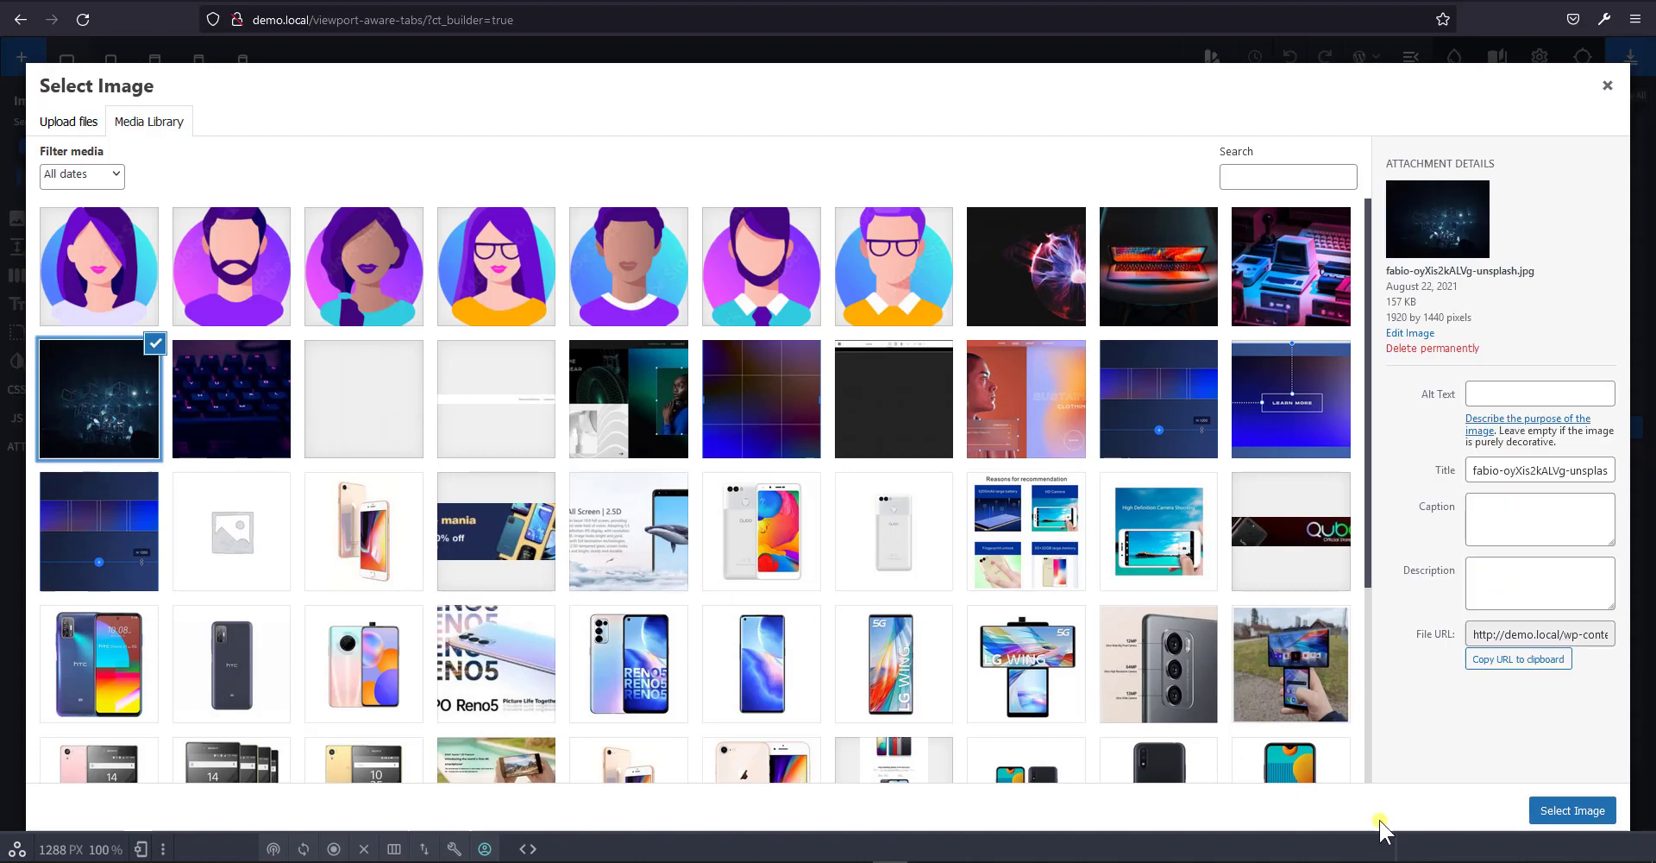
left_click(1563, 811)
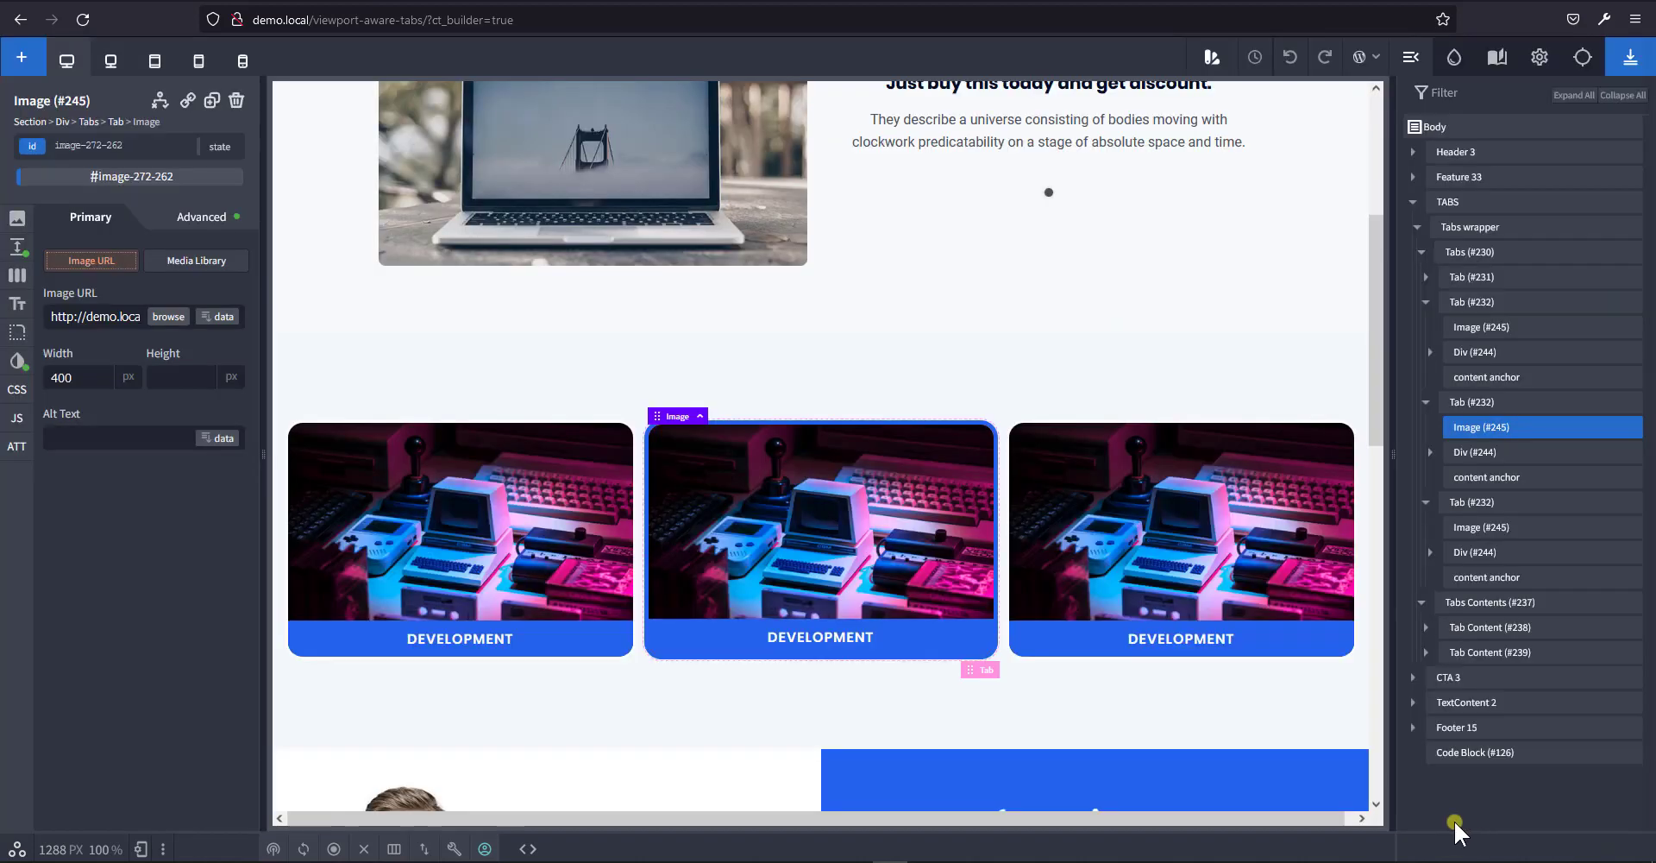
Replace the last tab's image with the dark purple keyboard photo from the media library.
left_click(1484, 531)
left_click(169, 317)
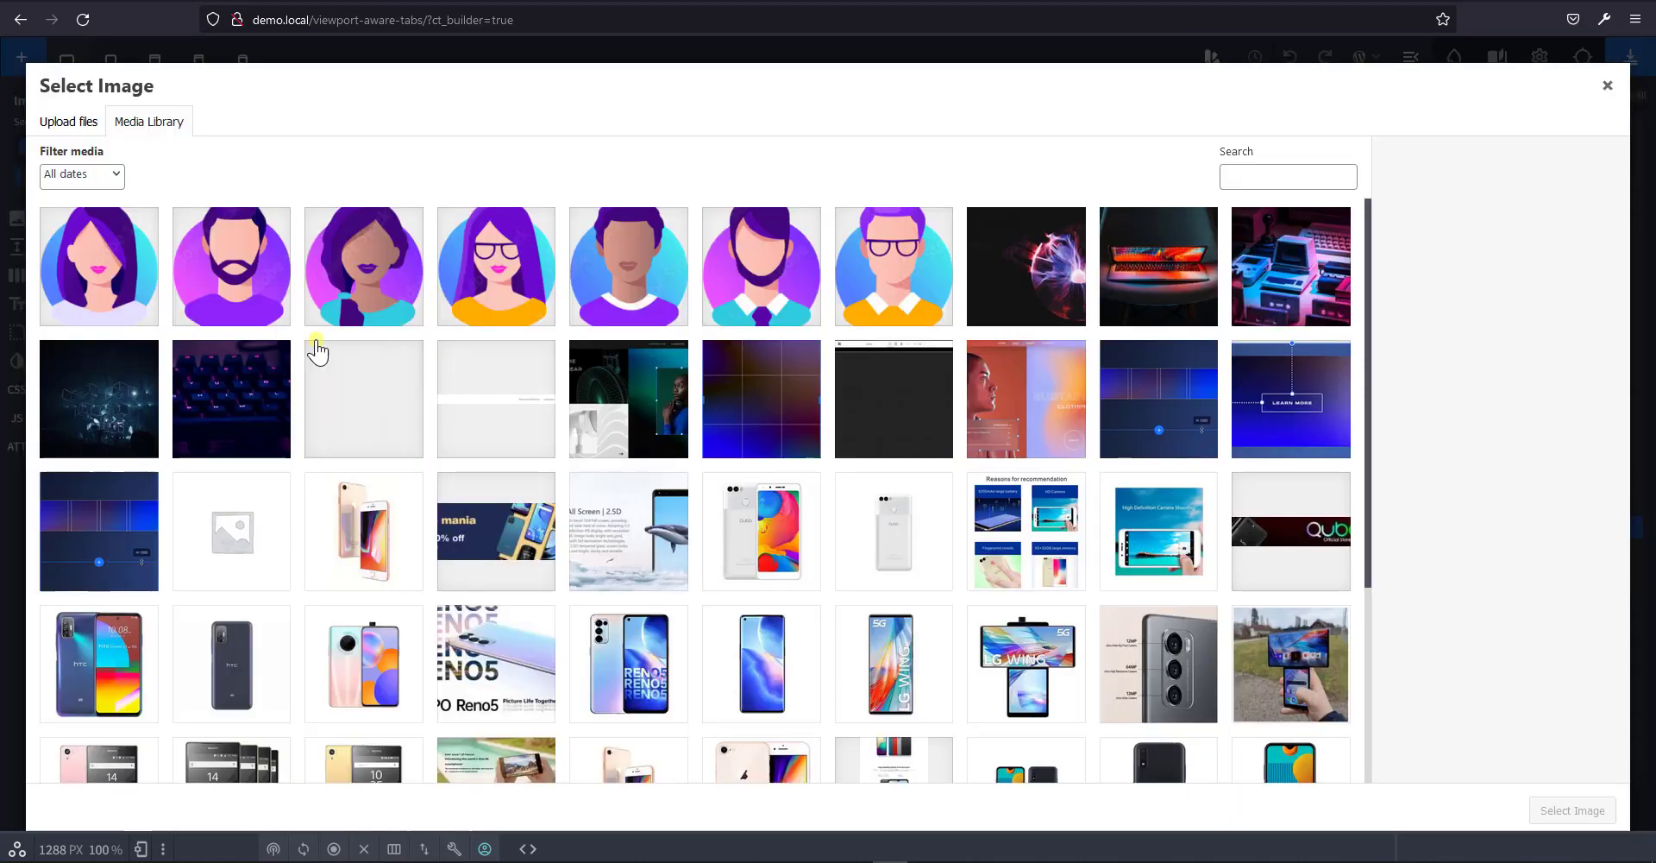
left_click(229, 424)
left_click(1570, 810)
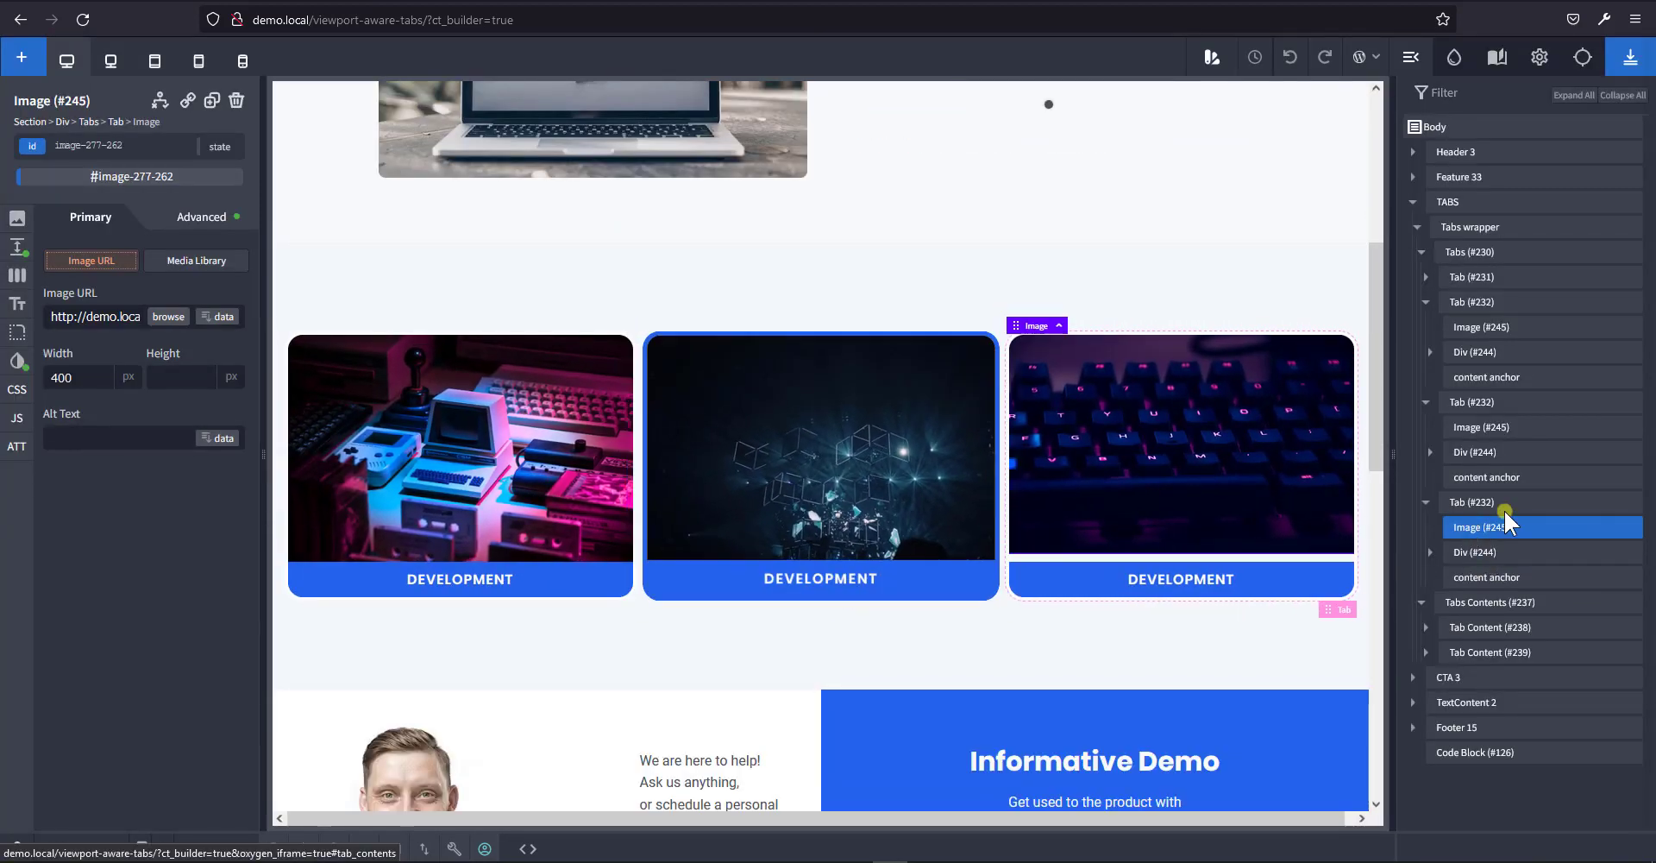
Change the last tab's label to SEO and the middle tab's label to UI/UX.
left_click(1430, 552)
left_click(1505, 582)
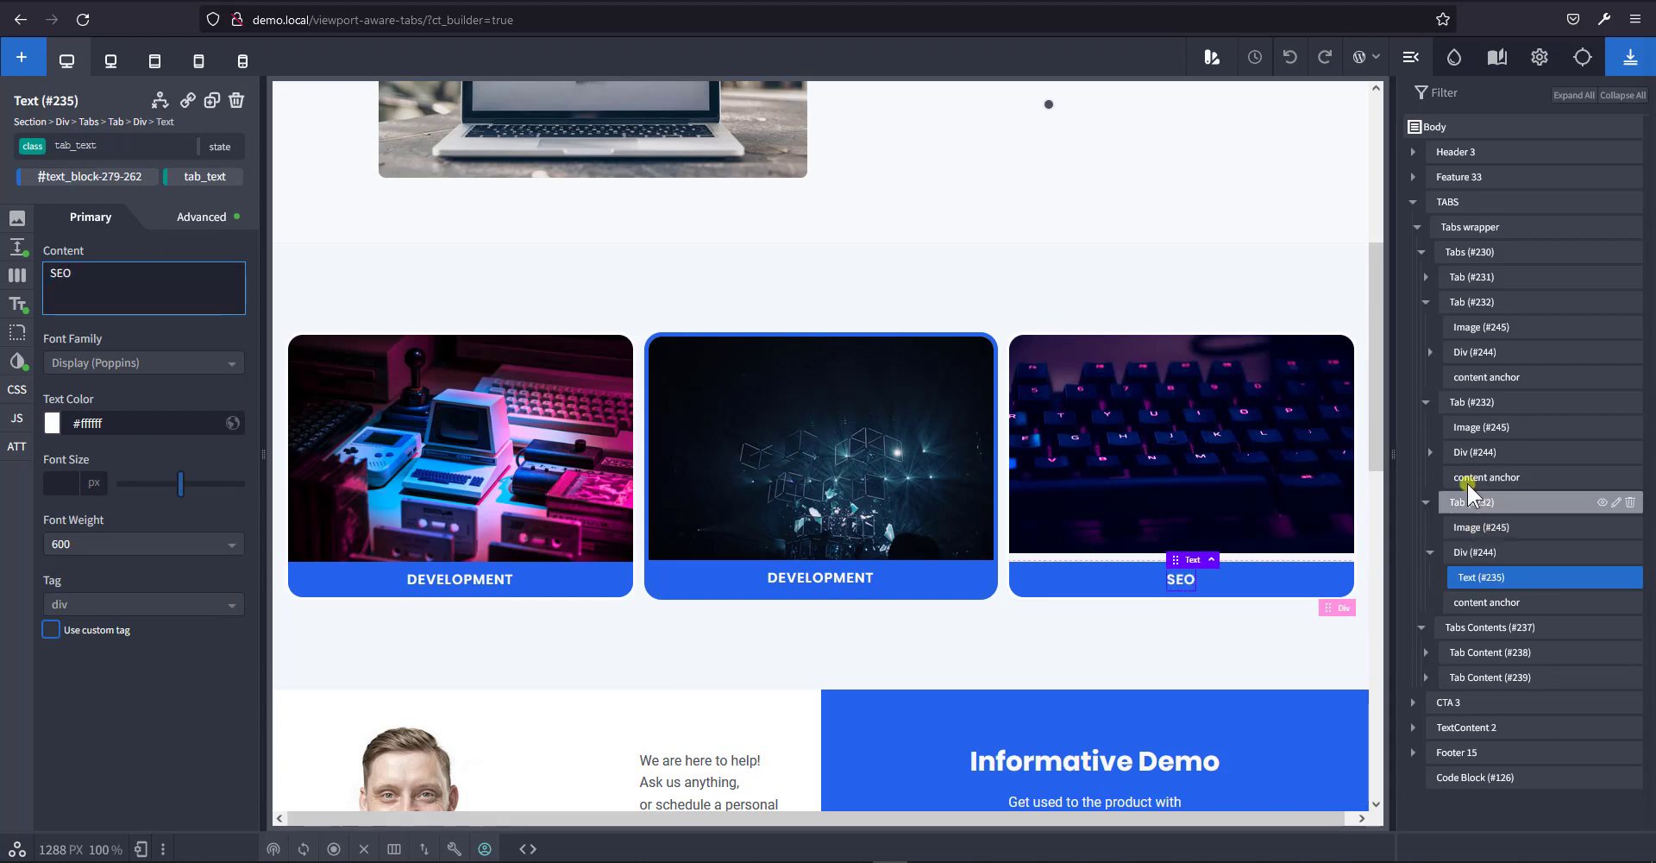
left_click(1430, 452)
left_click(1481, 477)
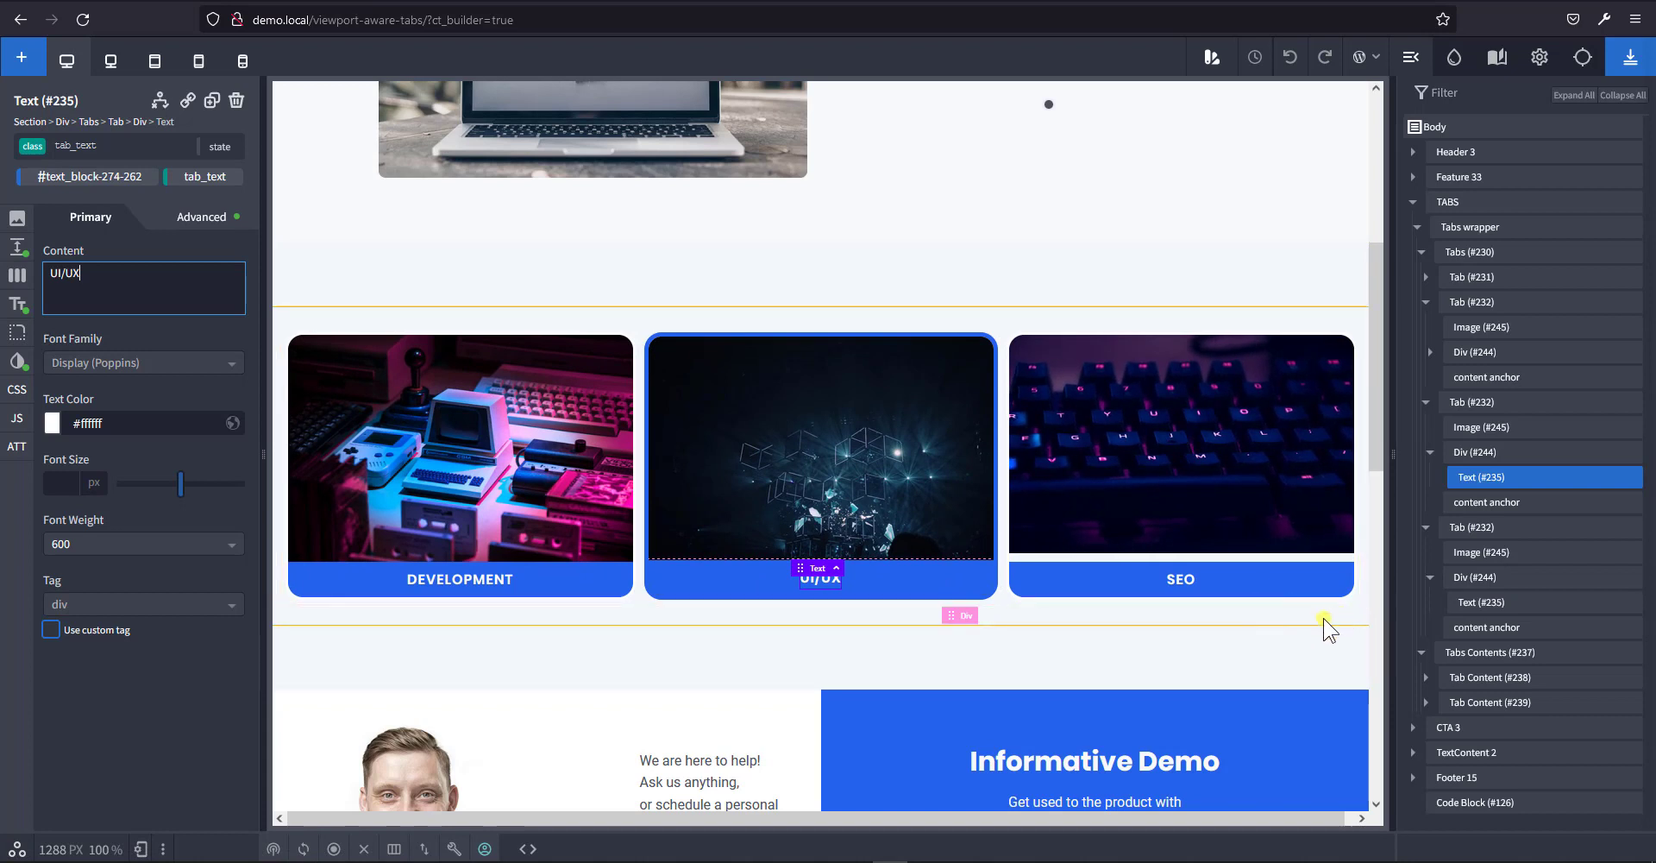
Set the height of the SEO tab's image to 100%.
scroll(1277, 604, "down", 2)
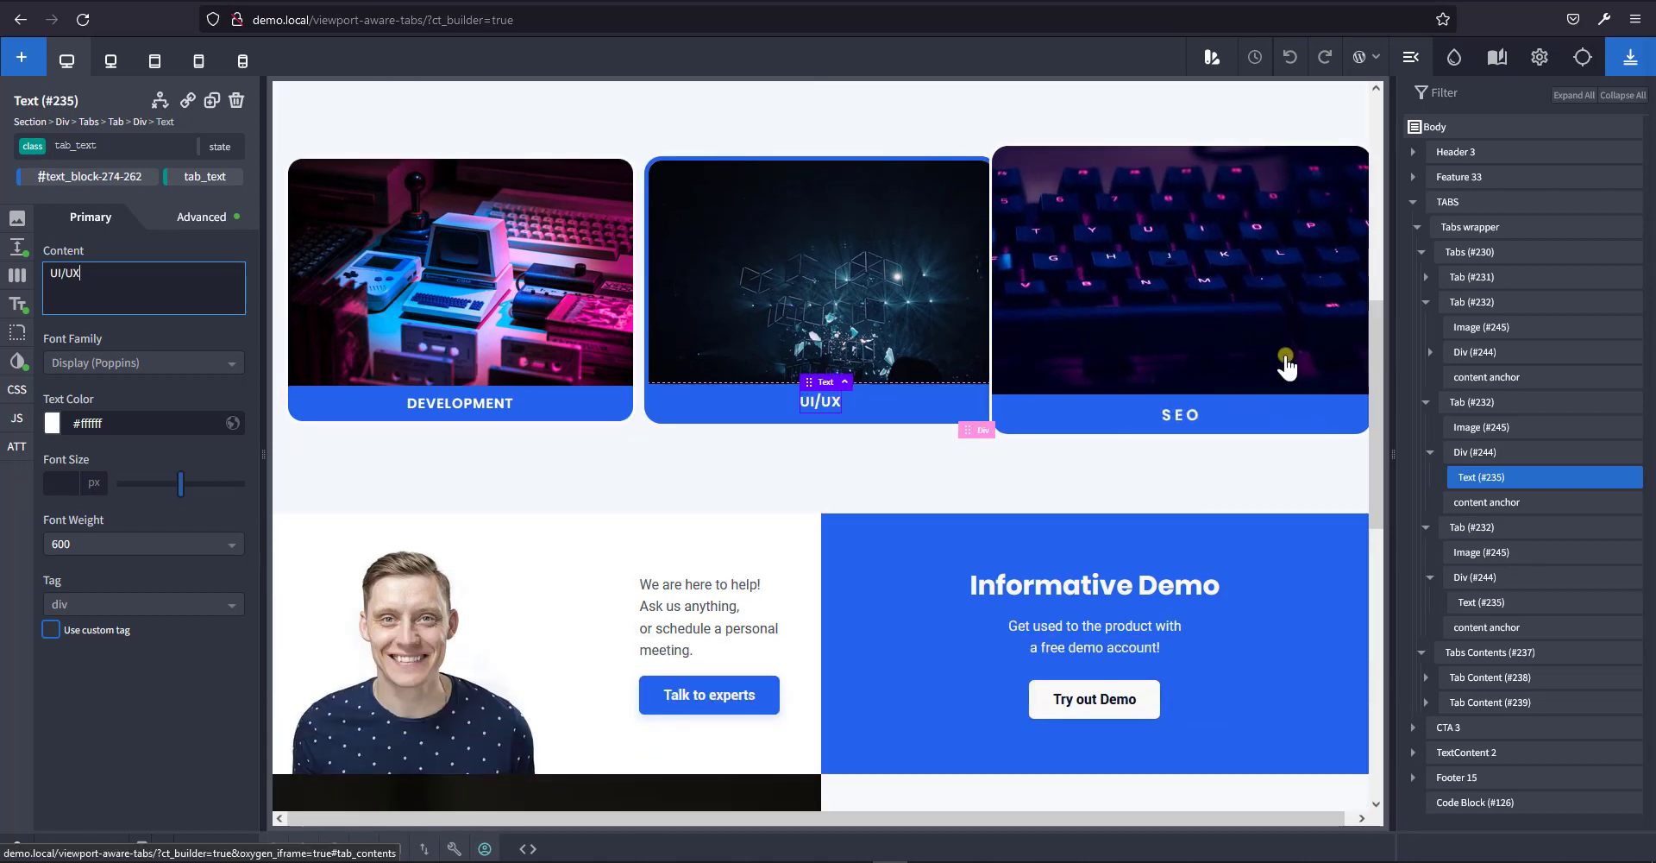
left_click(1484, 427)
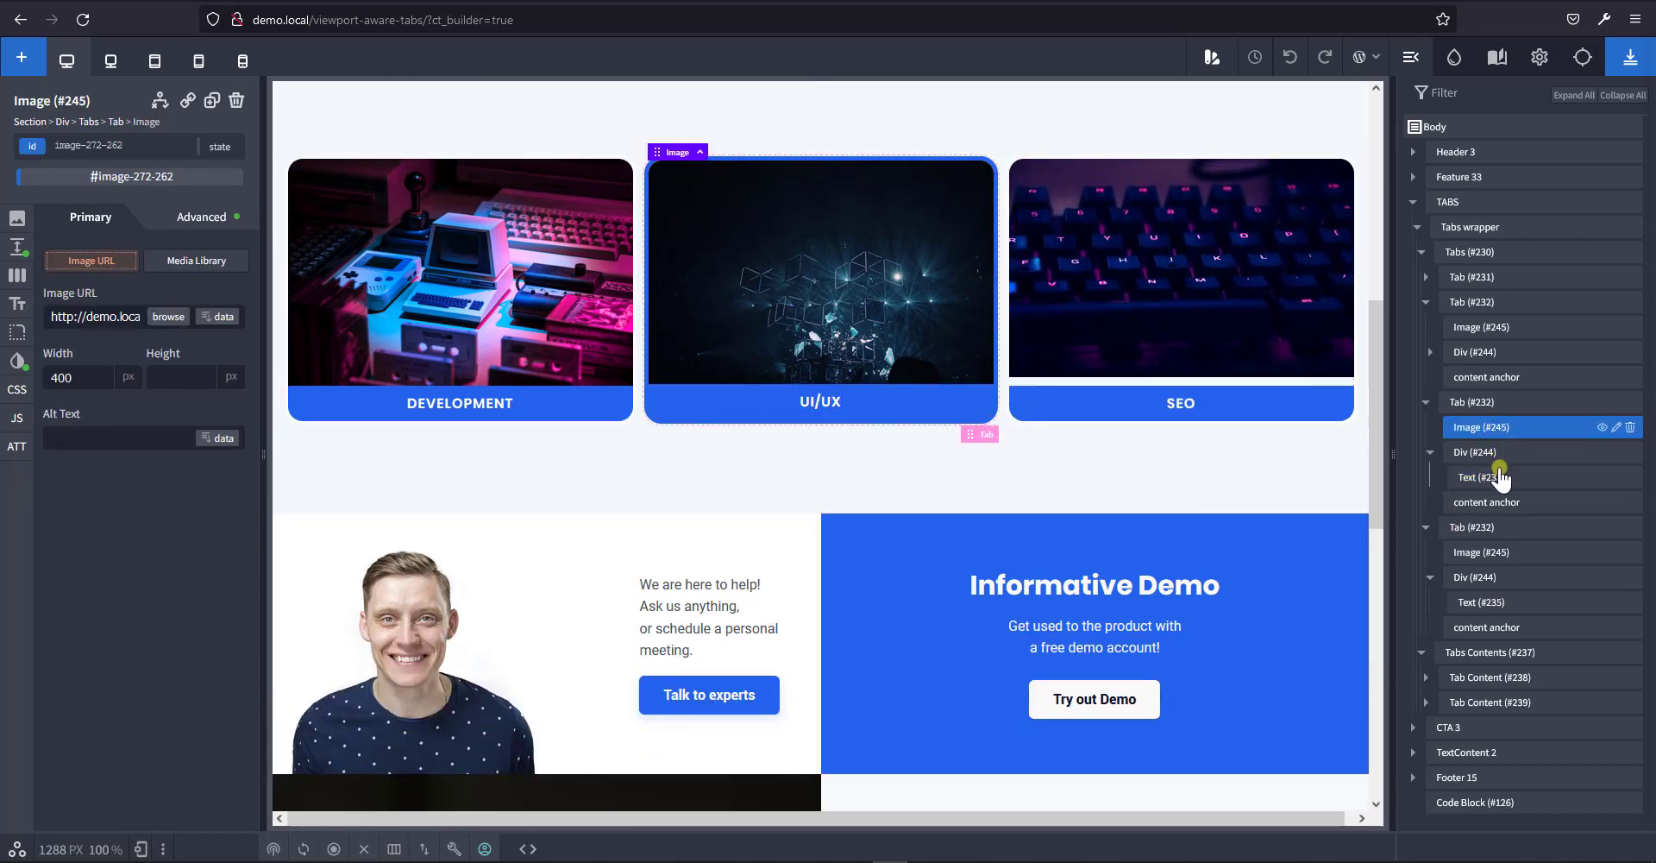
left_click(1480, 332)
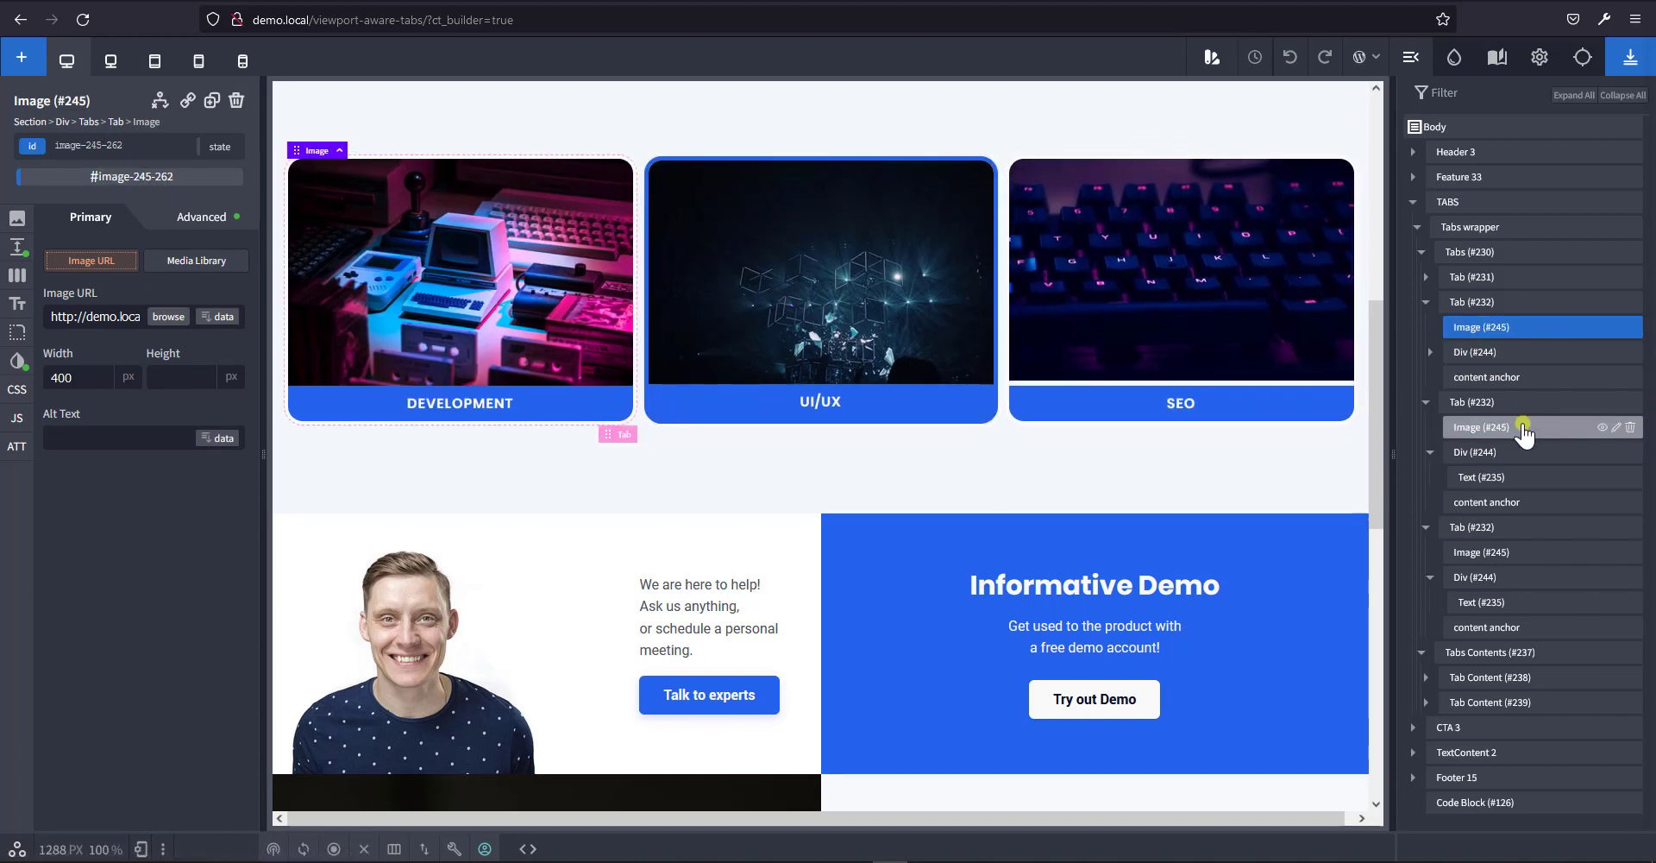
left_click(1480, 552)
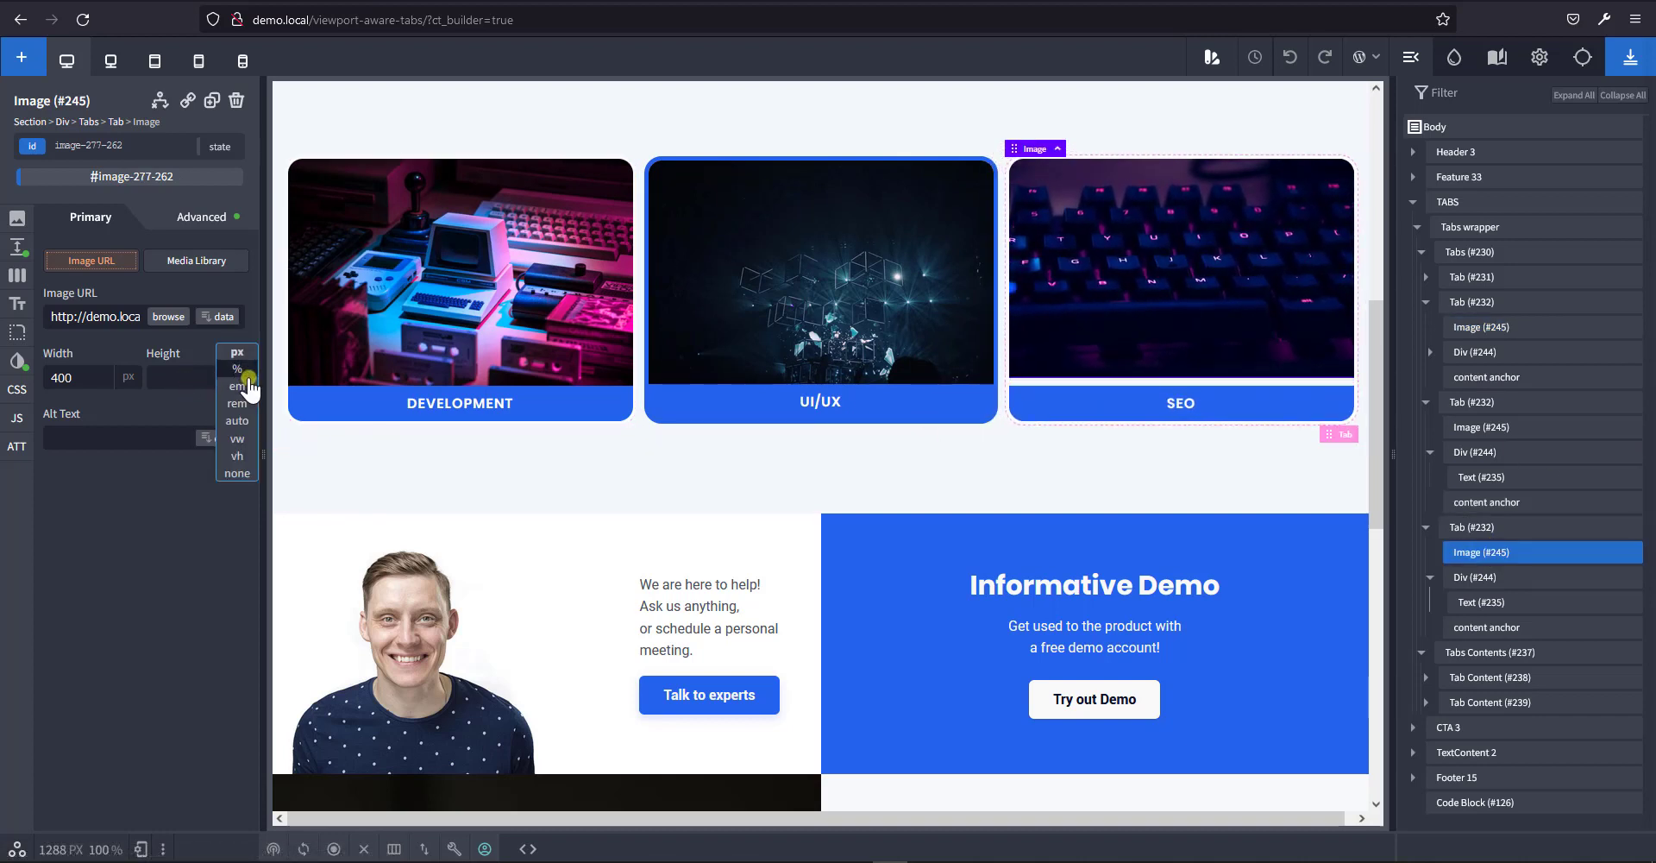
type("100")
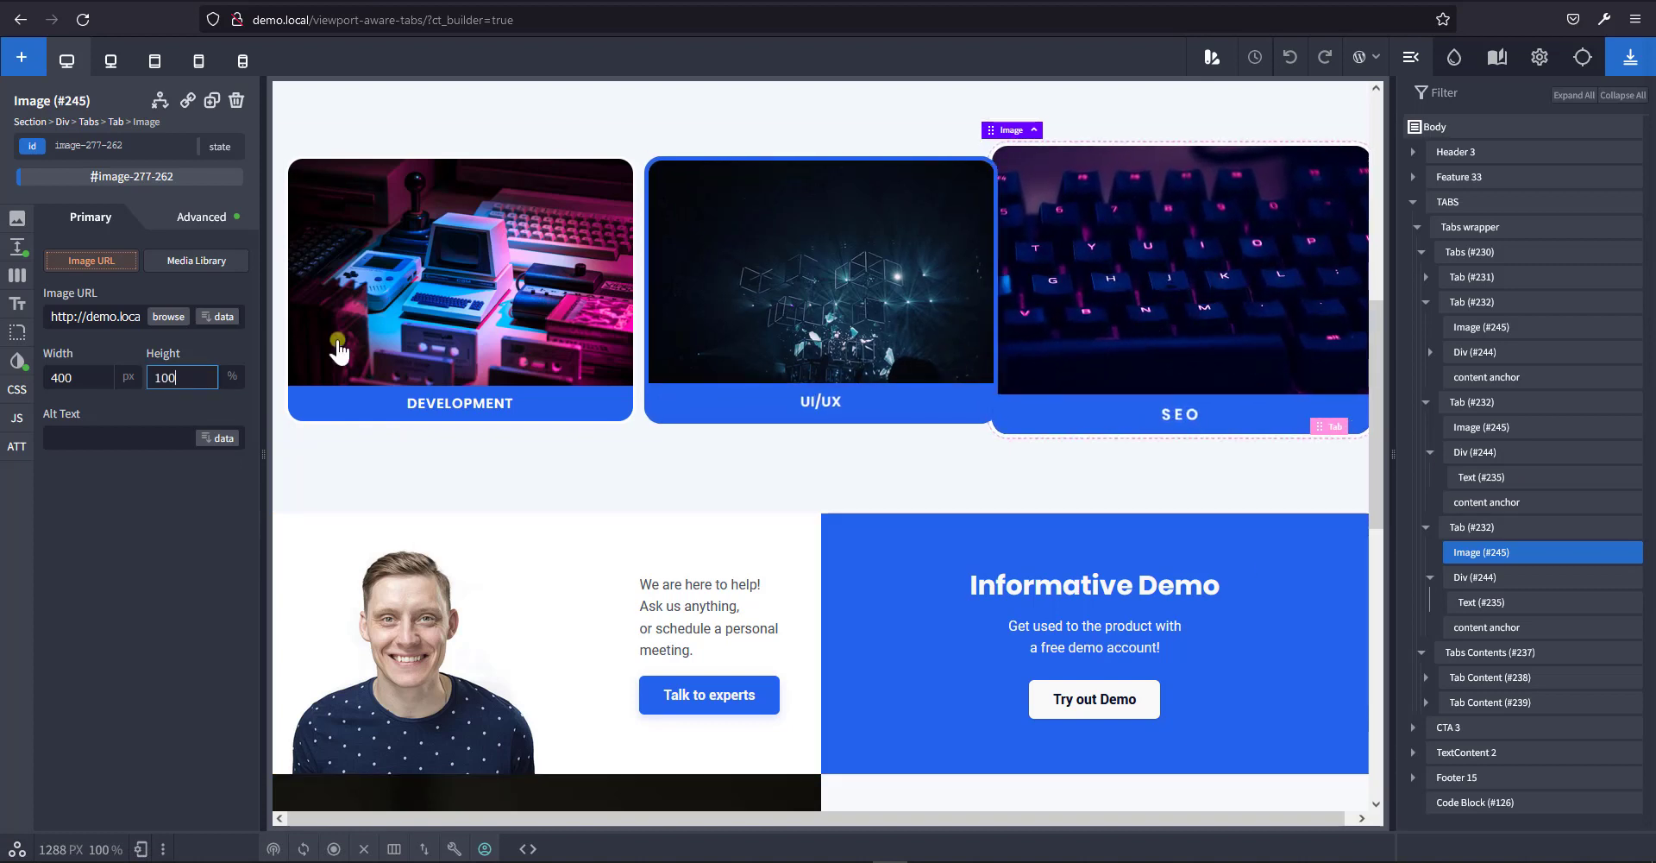
Add the custom CSS declaration object-fit: cover to the SEO tab's image.
left_click(17, 392)
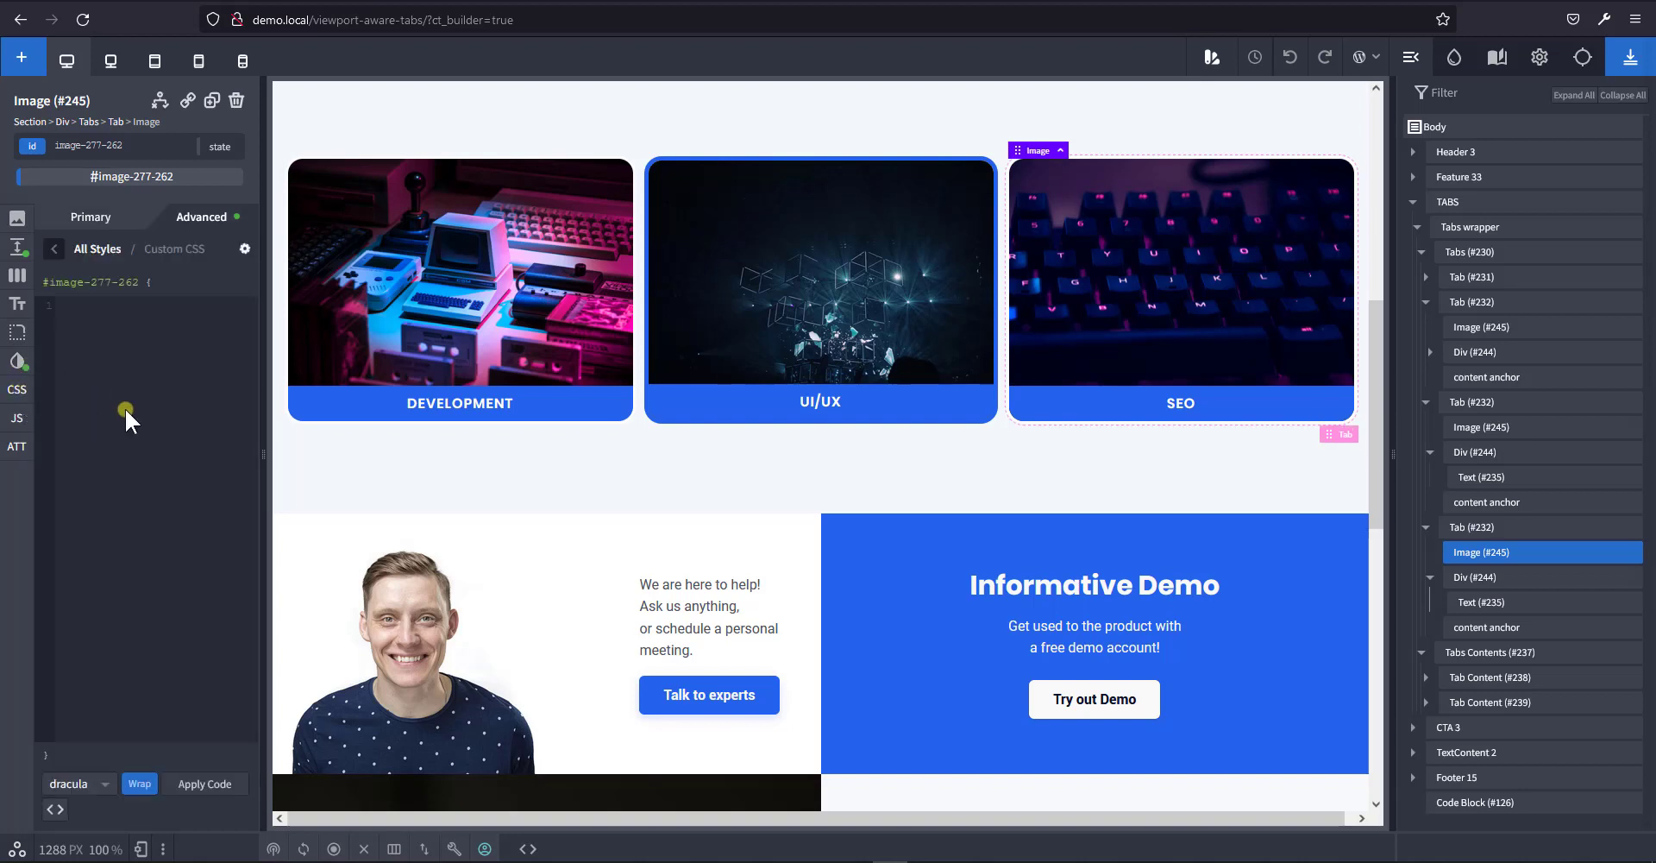
type("OBJEC")
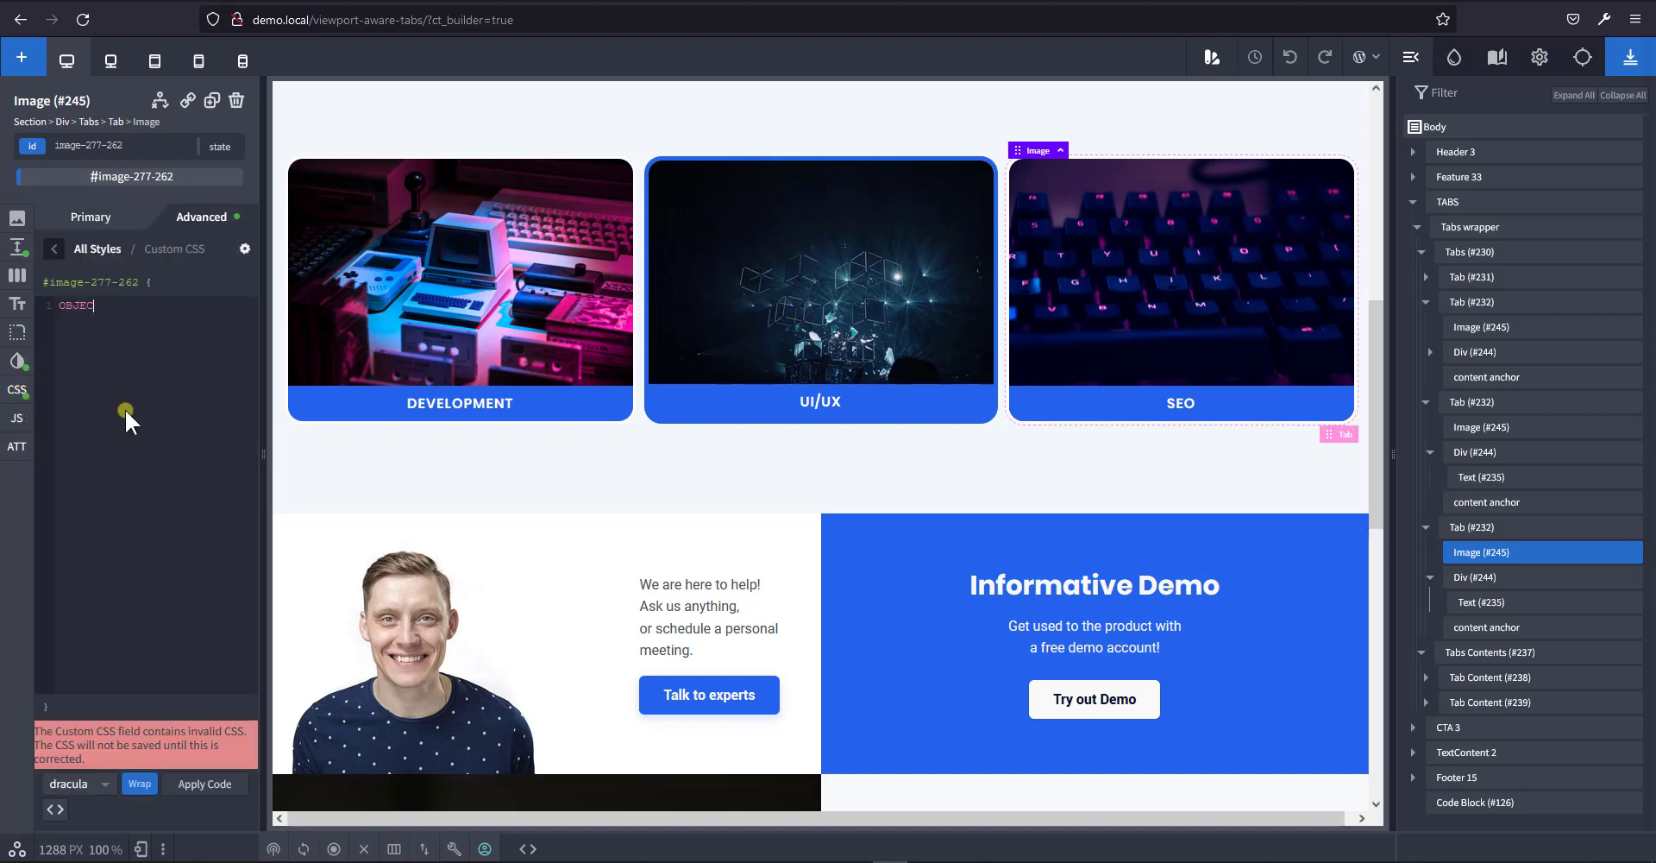
key("BackSpace")
key("BackSpace")
key("BackSpace")
key("BackSpace")
key("BackSpace")
type("object-fit: ")
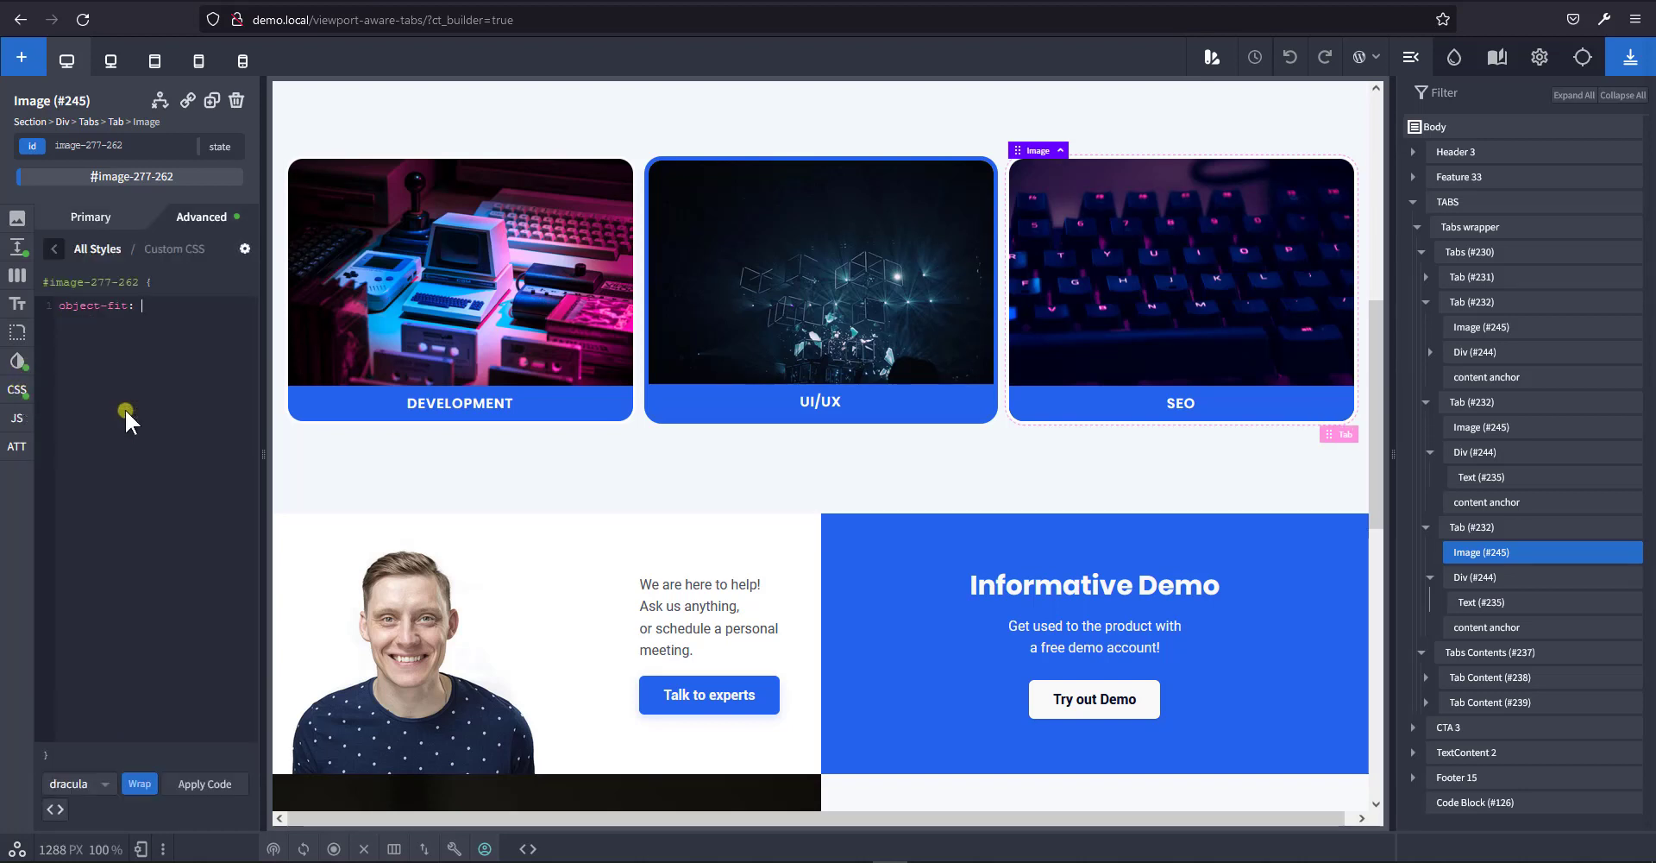
type("cover")
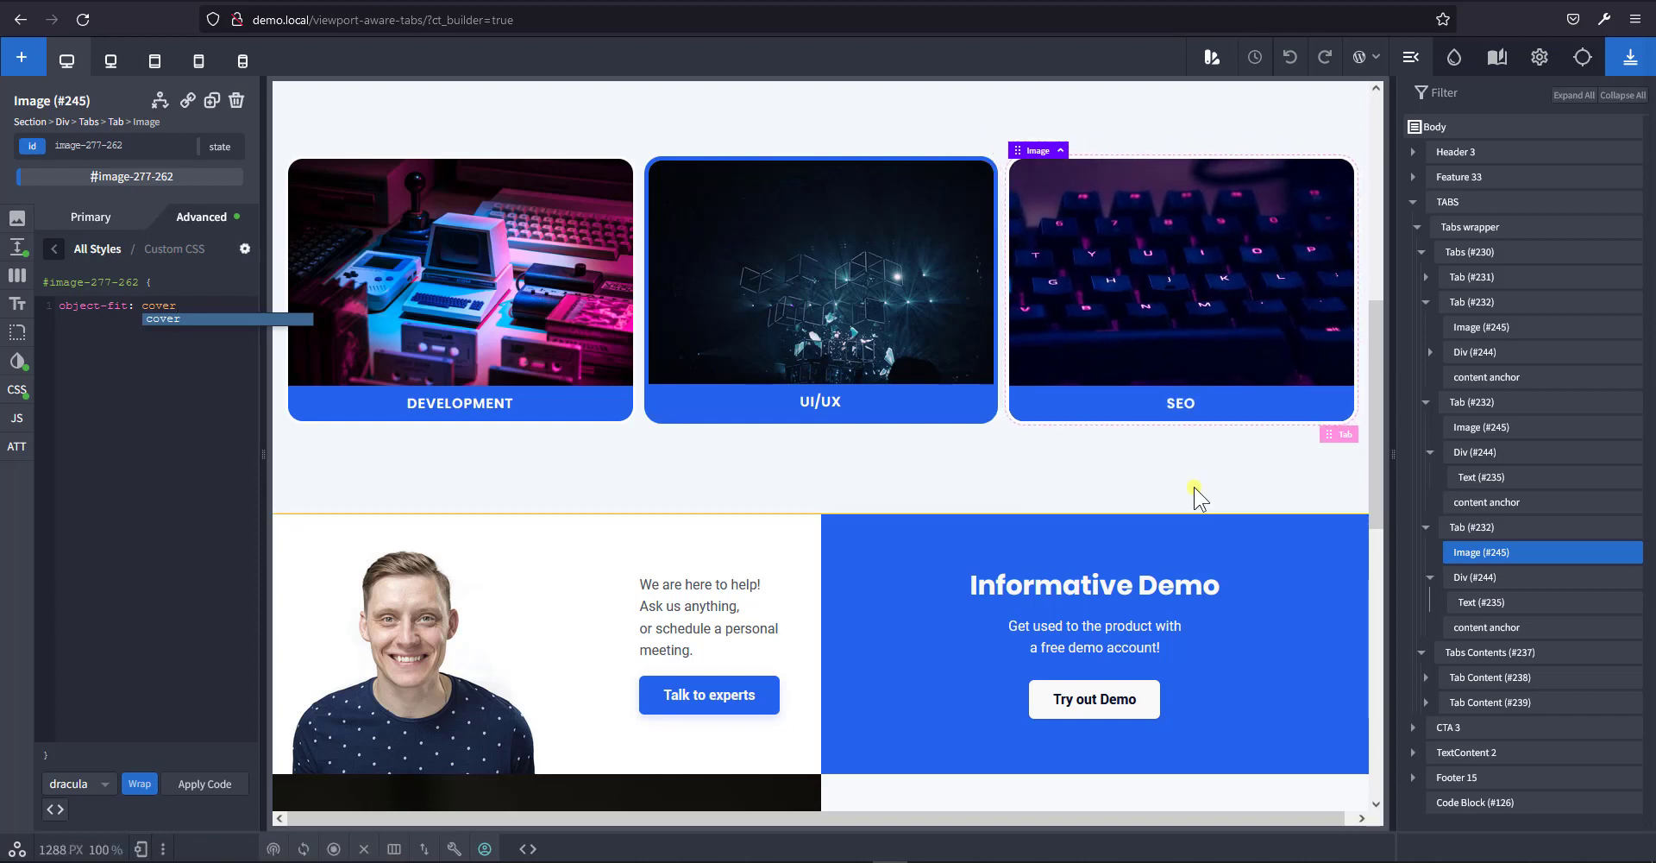
Duplicate the last tab content twice so the UI/UX and SEO tabs have their own contents.
left_click(1514, 703)
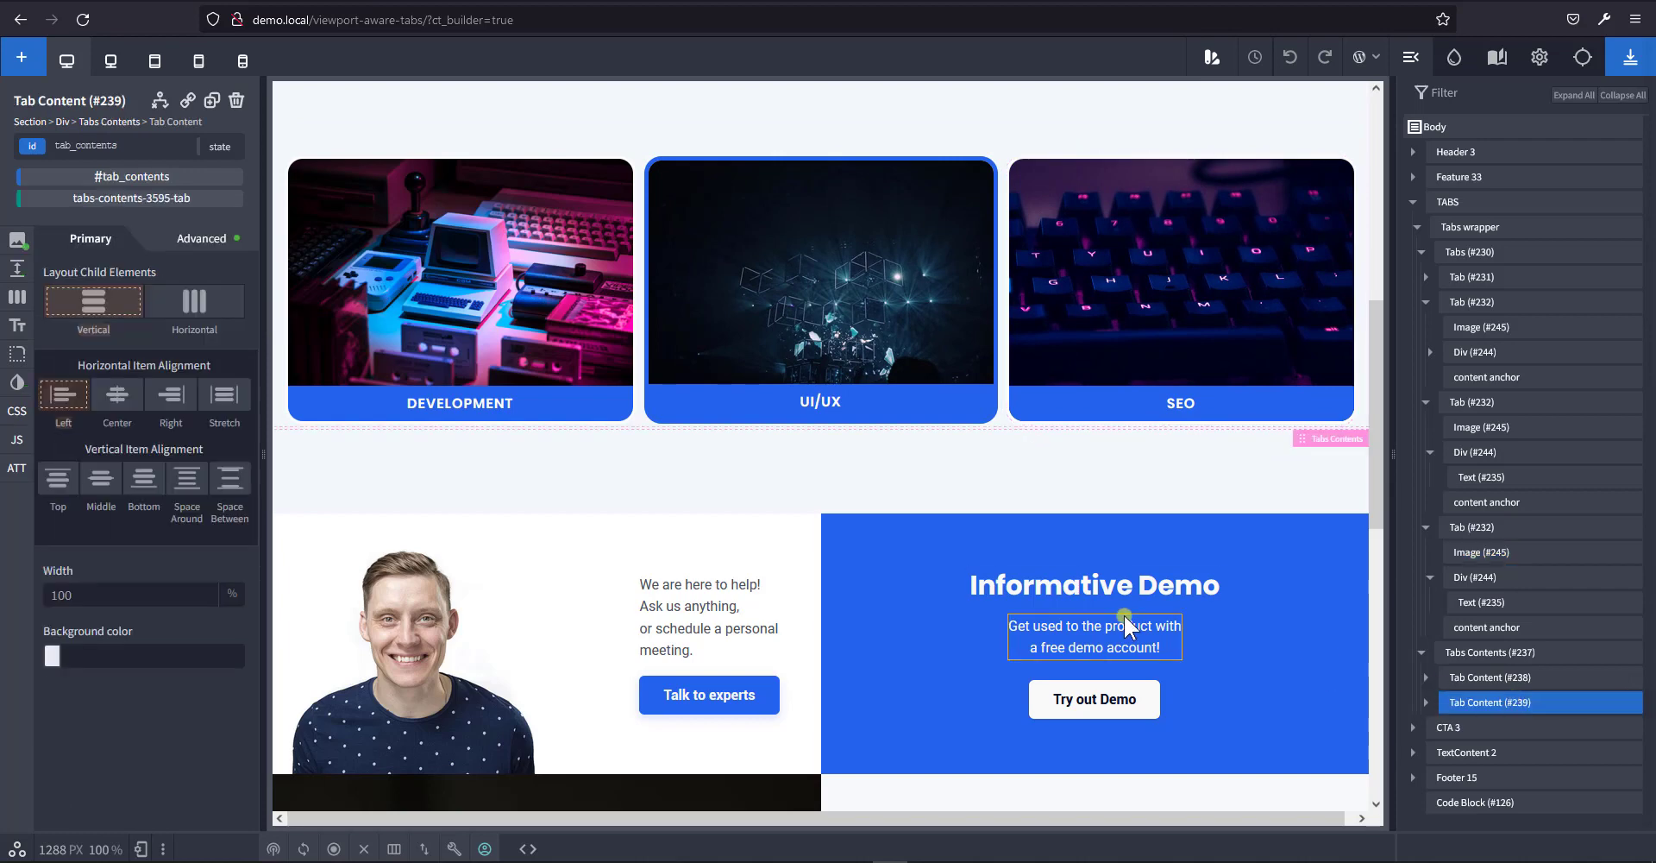
left_click(212, 100)
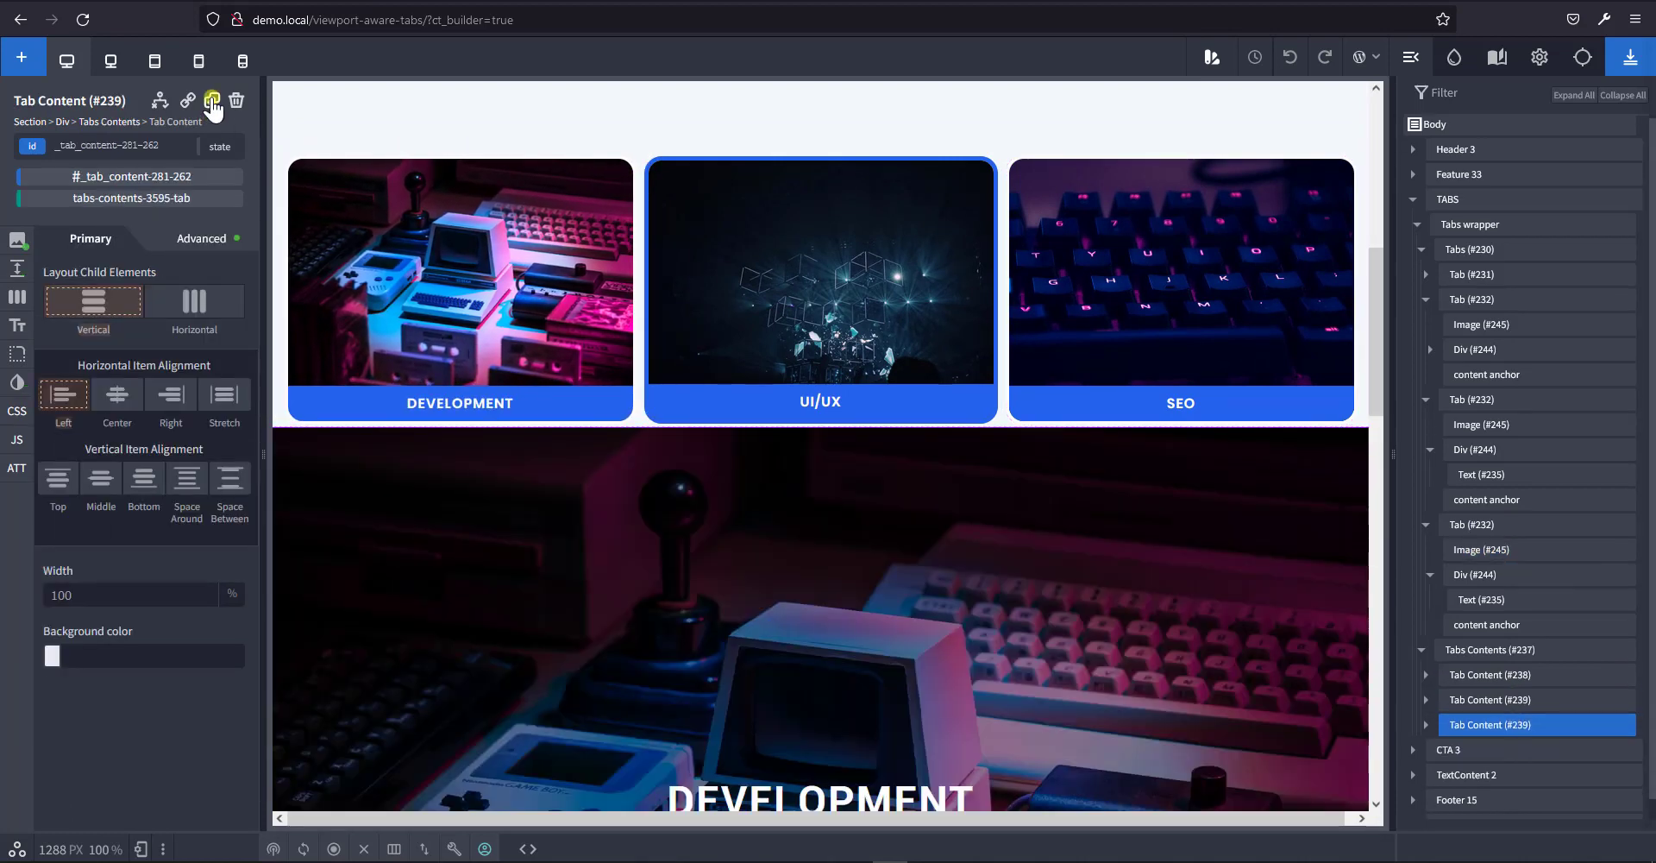
left_click(211, 100)
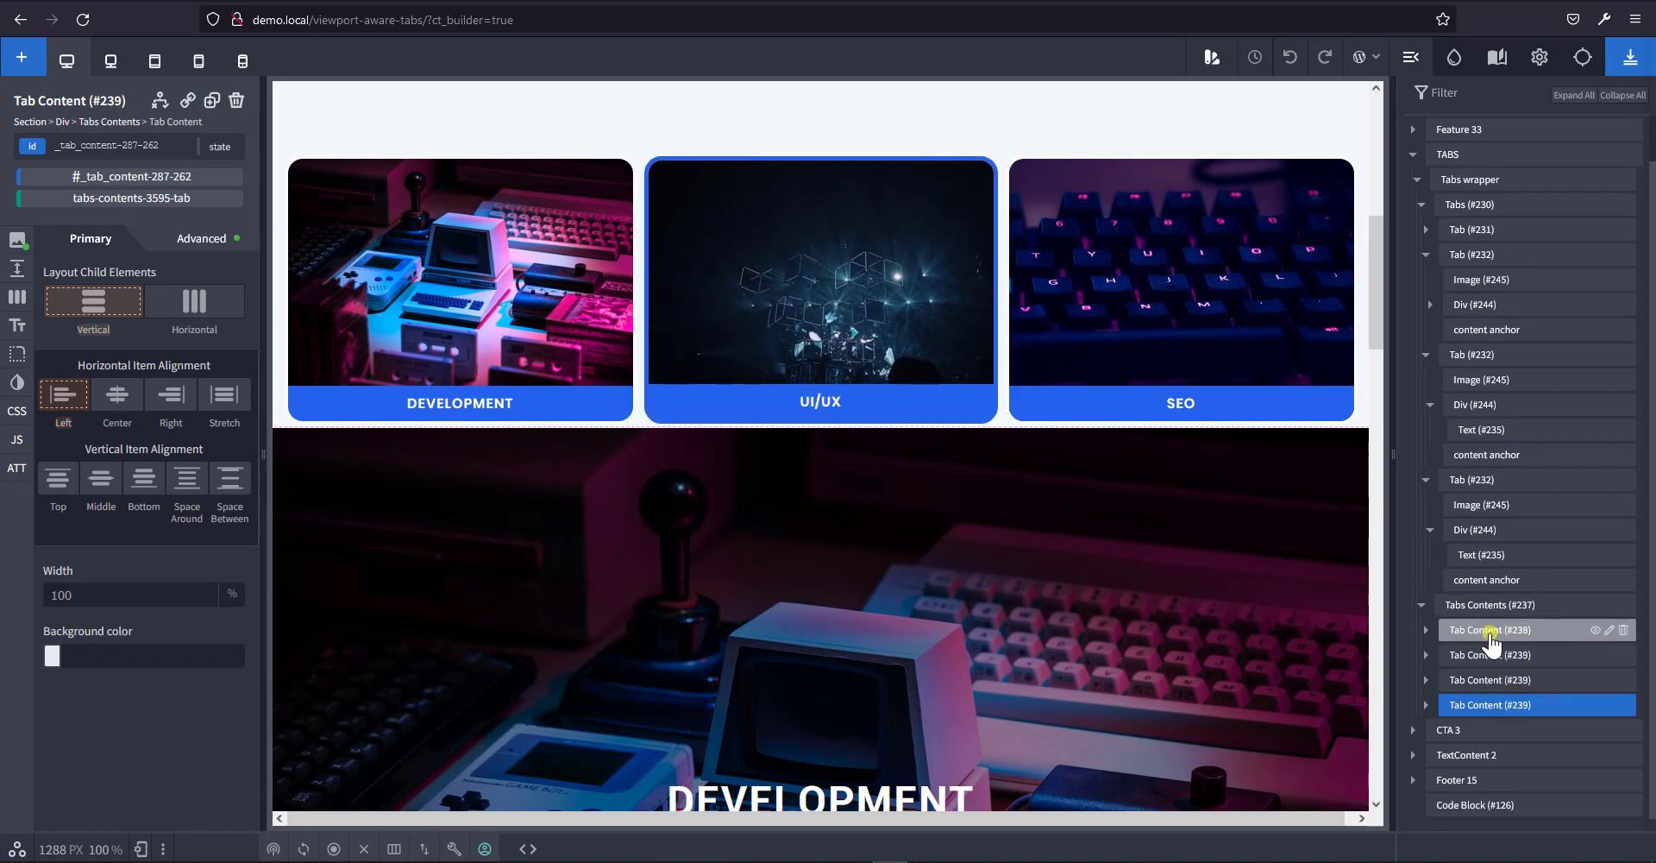
Replace the UI/UX tab content's background image with fabio-oyXis2kALVg-unsplash.jpg from the media library.
left_click(1491, 688)
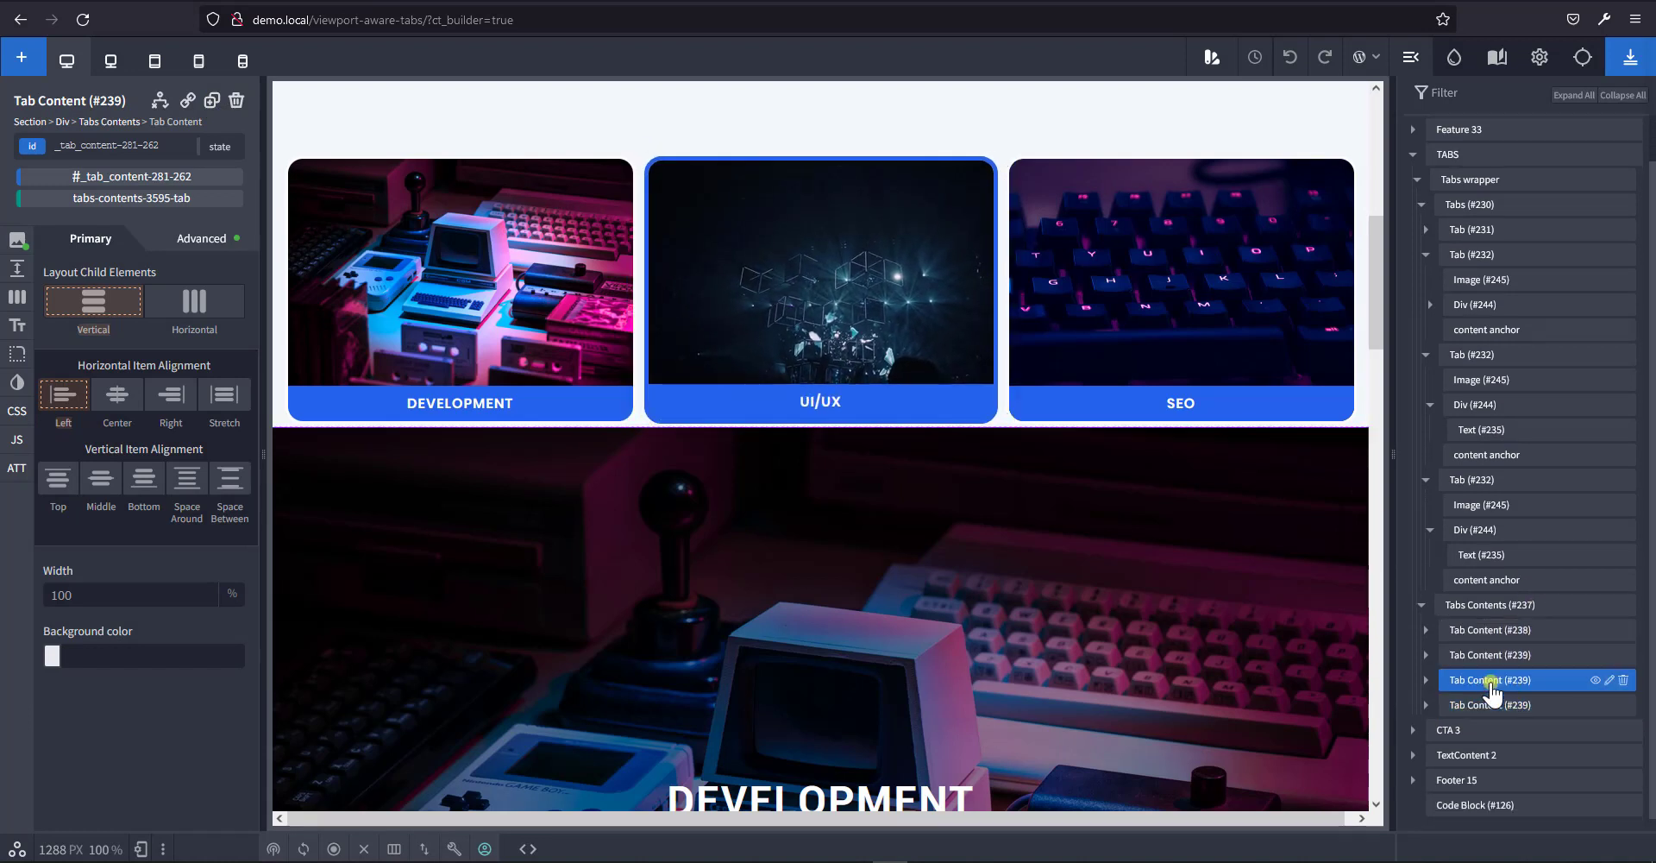
left_click(896, 277)
scroll(998, 370, "up", 3)
scroll(998, 370, "down", 6)
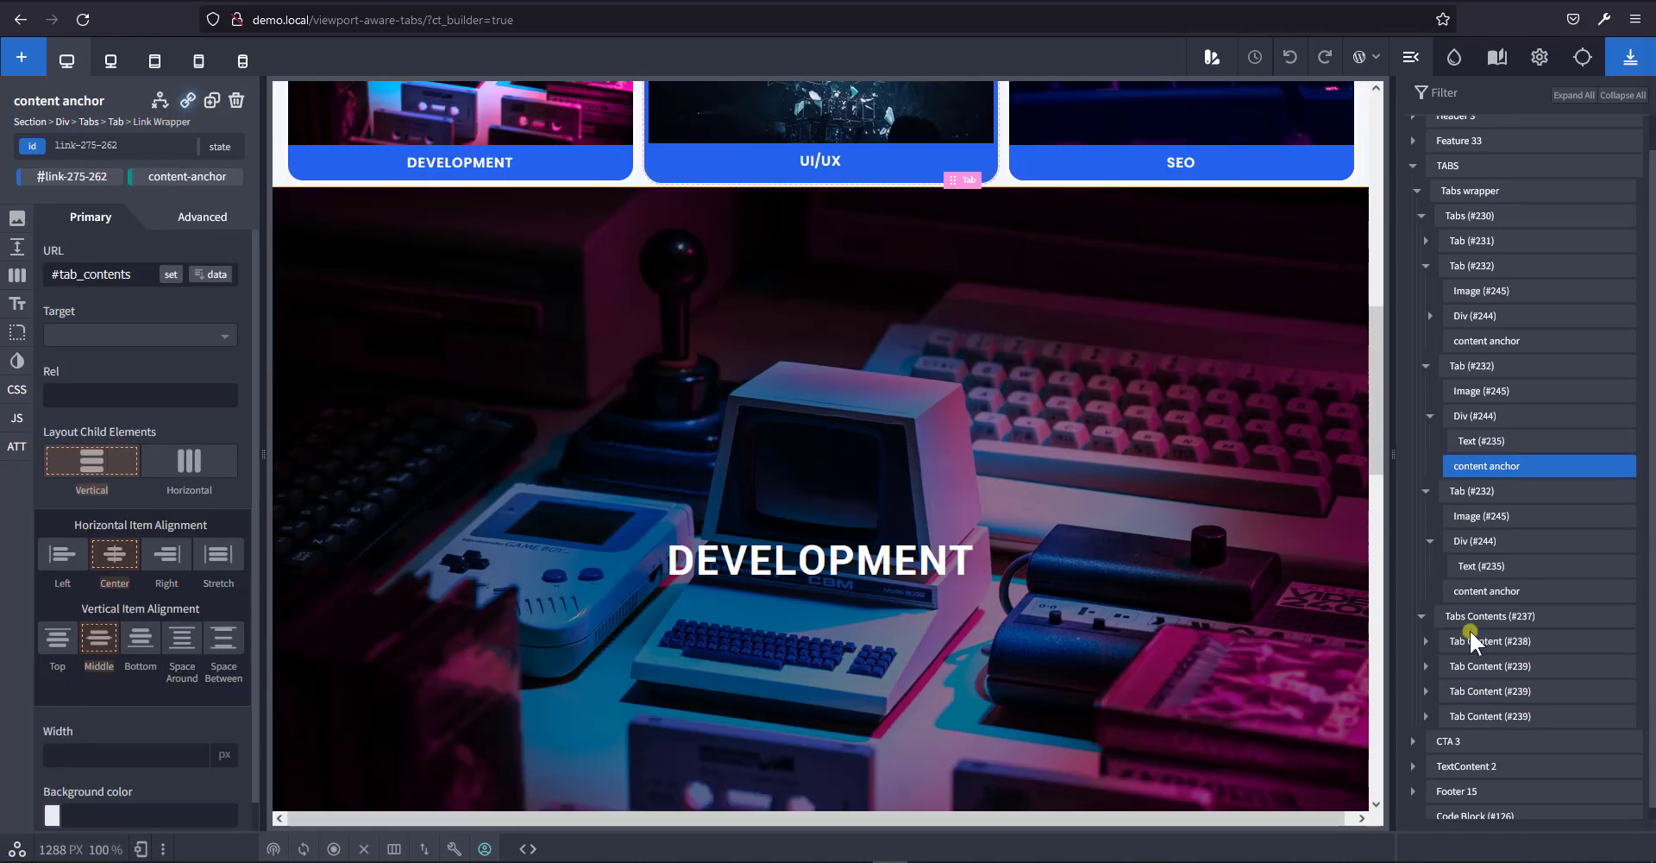
left_click(1489, 693)
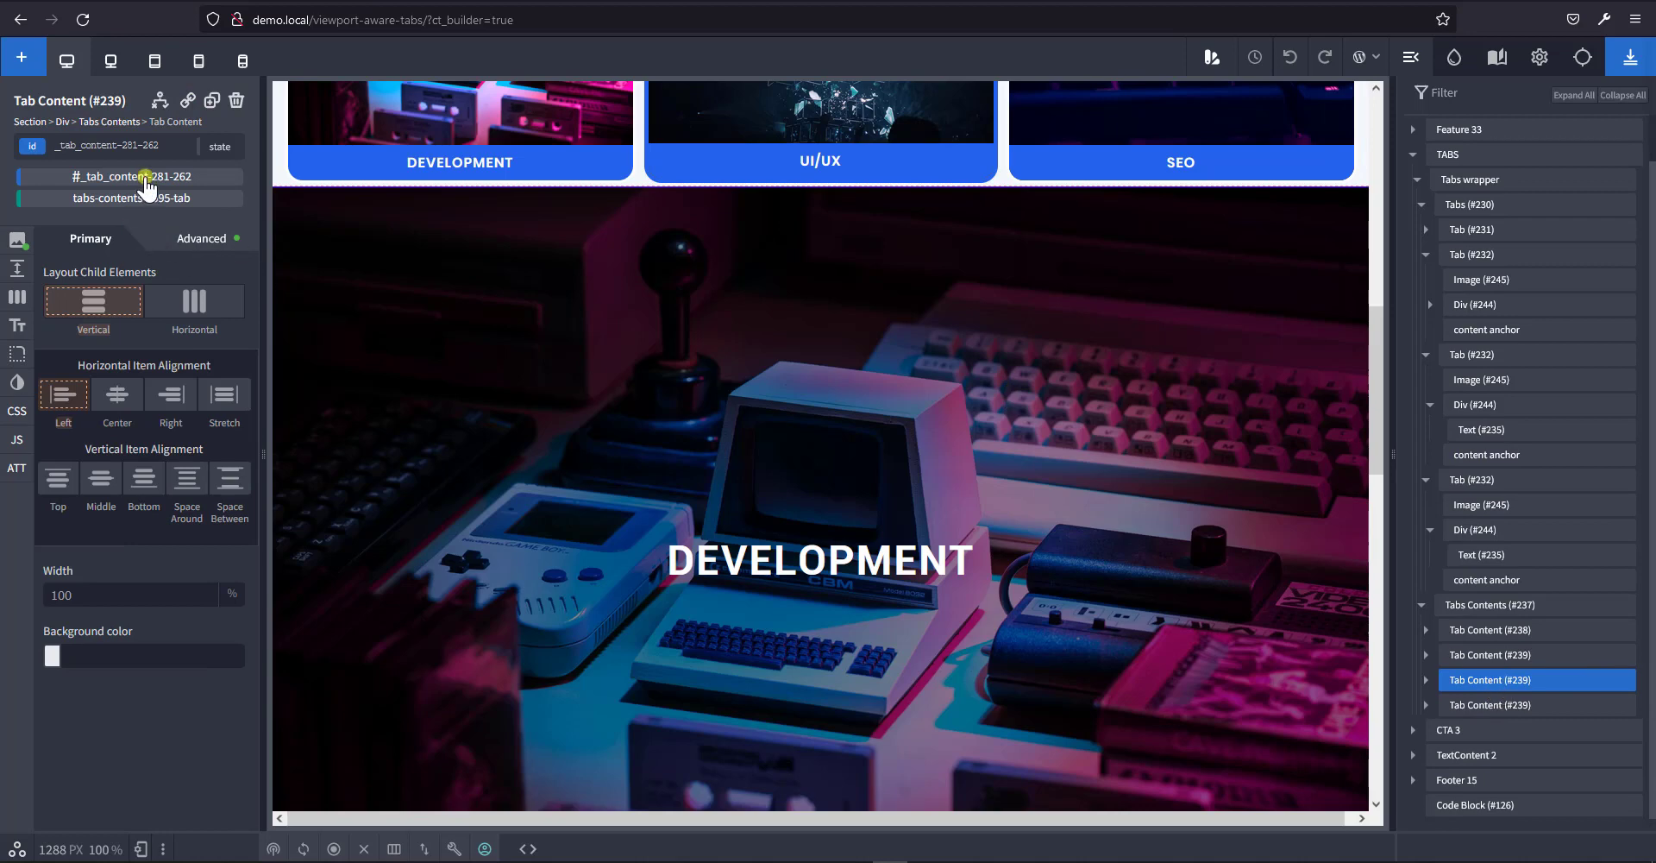
left_click(199, 246)
left_click(104, 290)
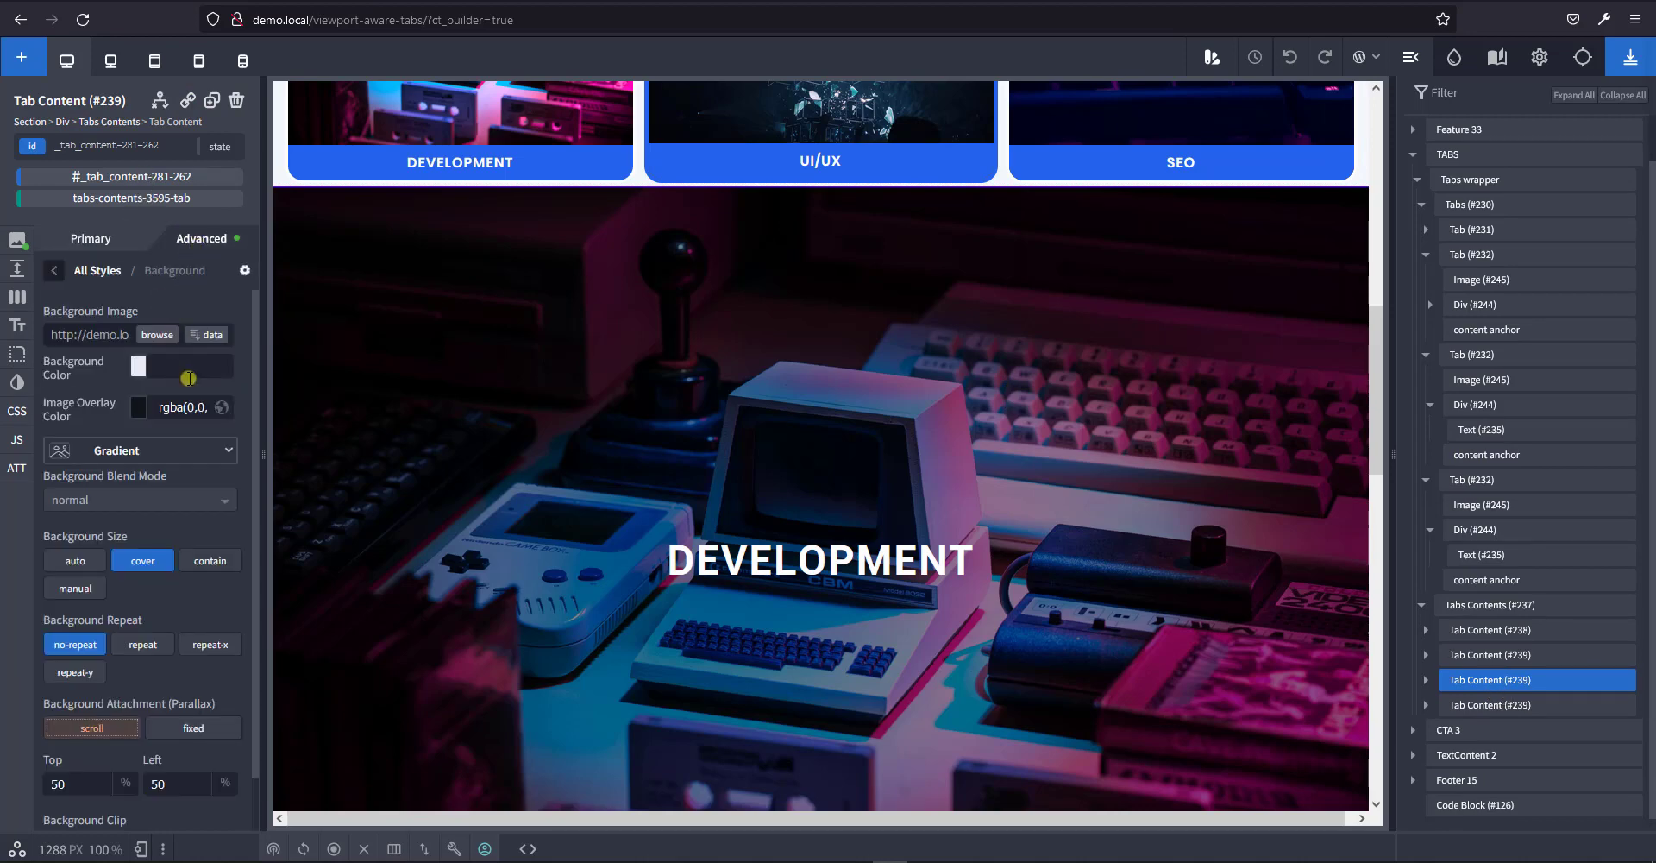
left_click(157, 335)
left_click(153, 425)
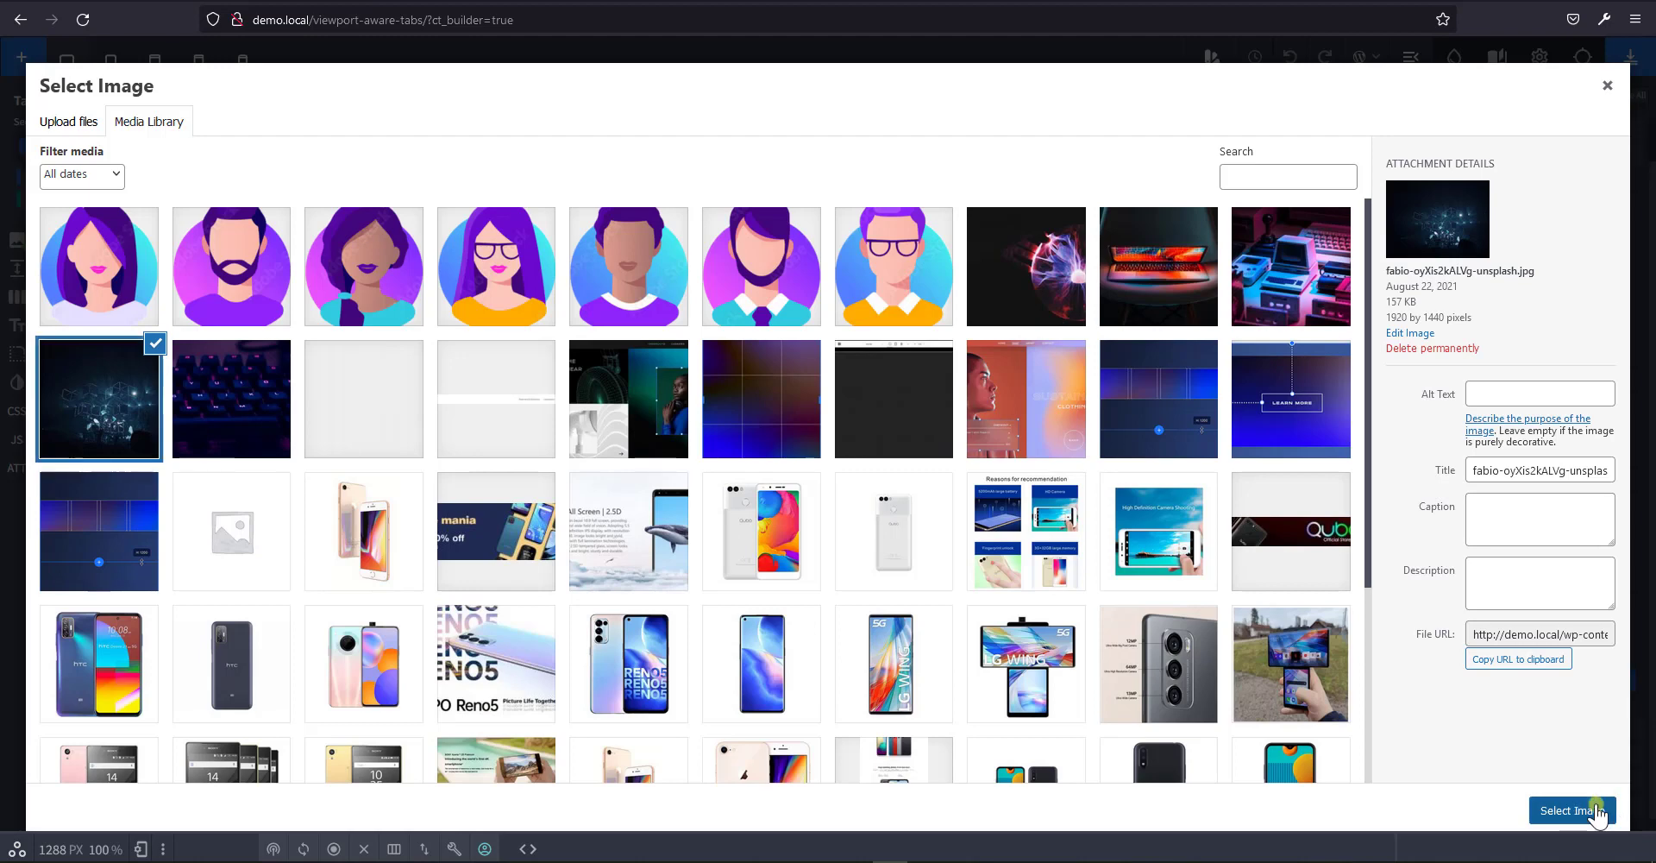
left_click(1597, 811)
Replace the SEO tab content's background image with the dark purple keyboard photo from the media library.
left_click(1488, 706)
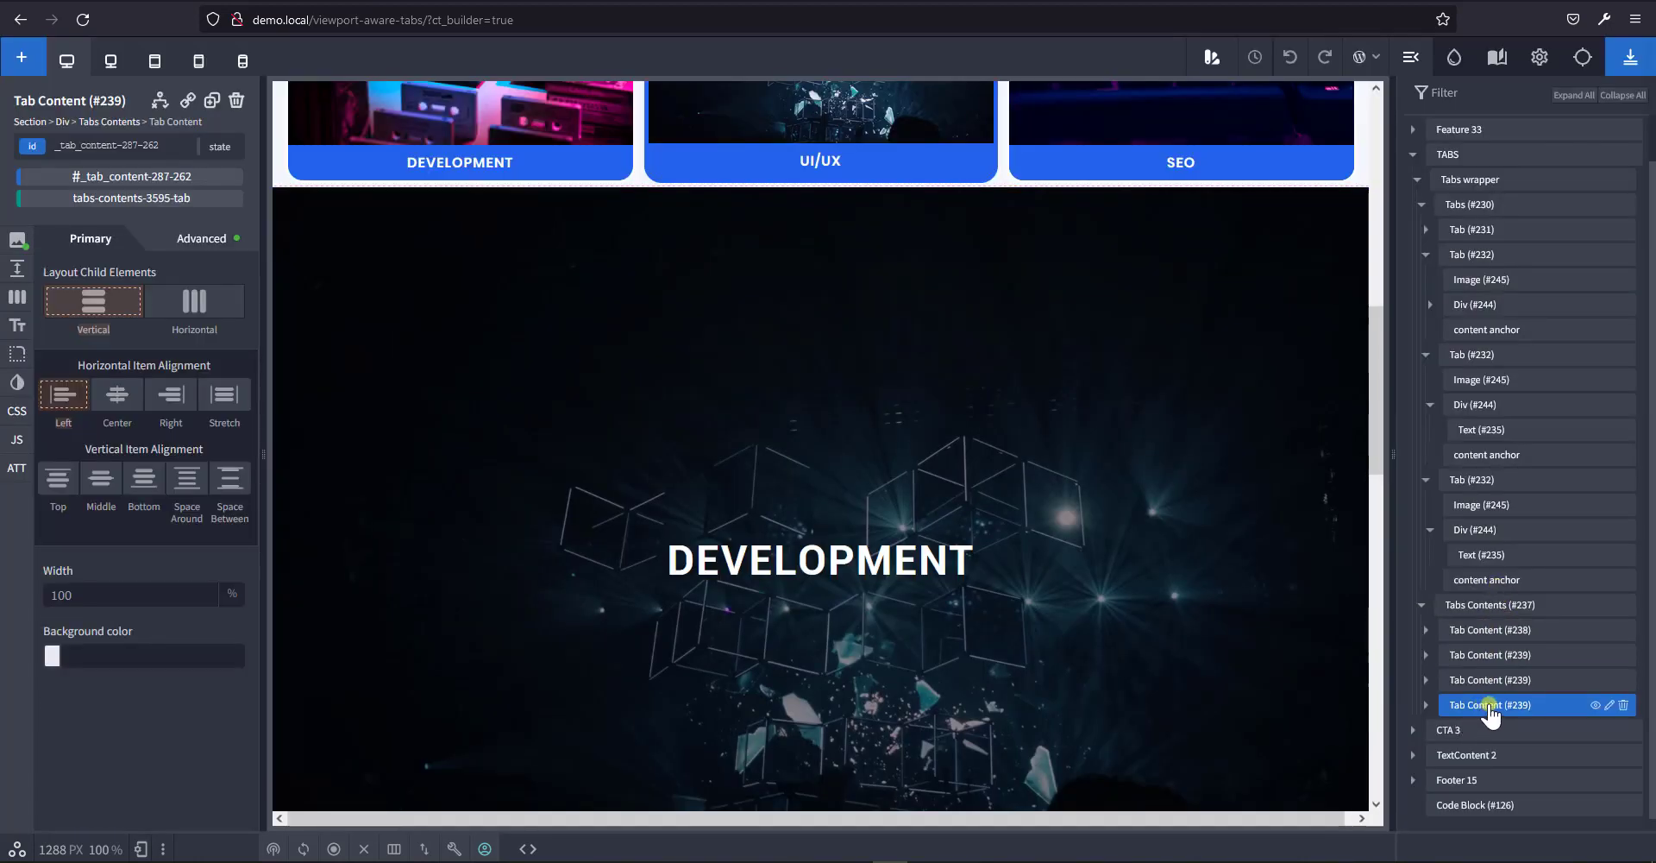
left_click(201, 238)
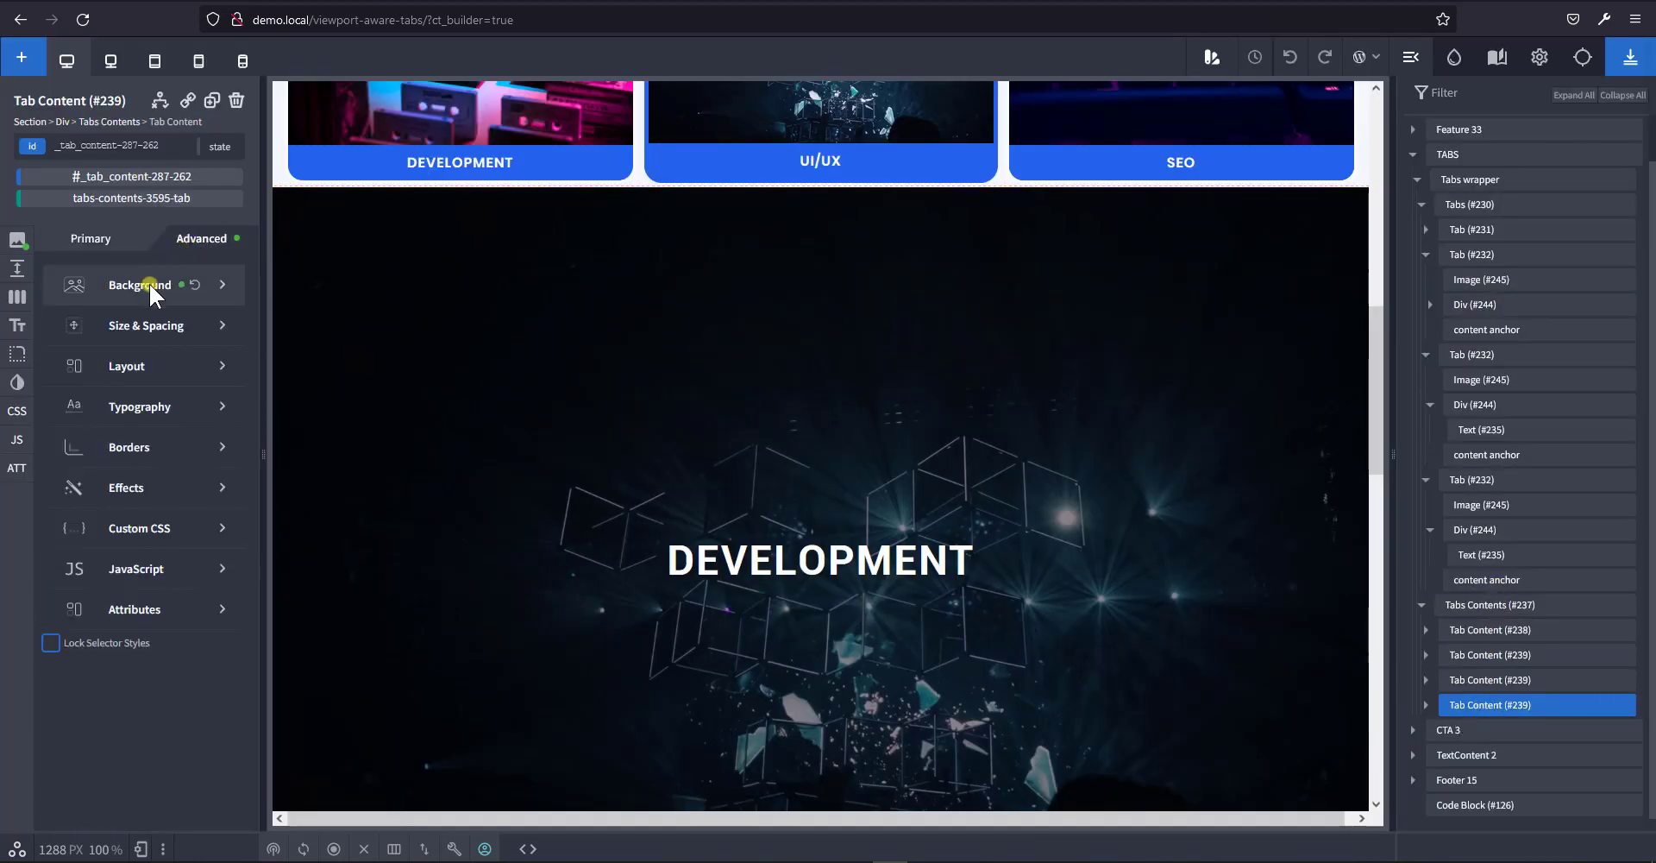
left_click(148, 283)
left_click(166, 341)
left_click(173, 414)
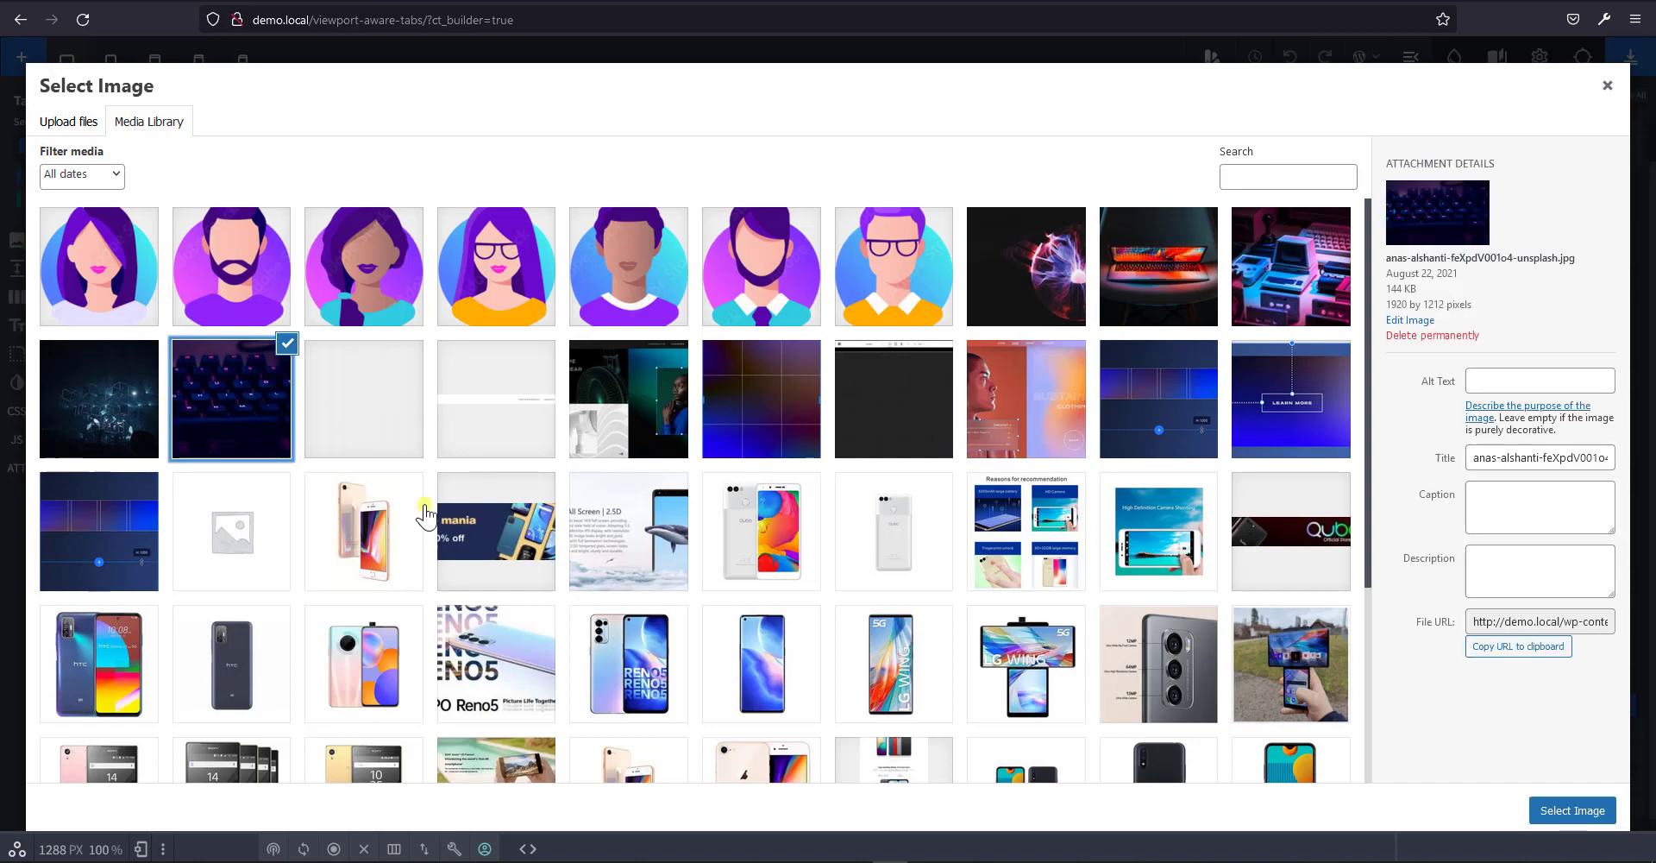
left_click(1545, 816)
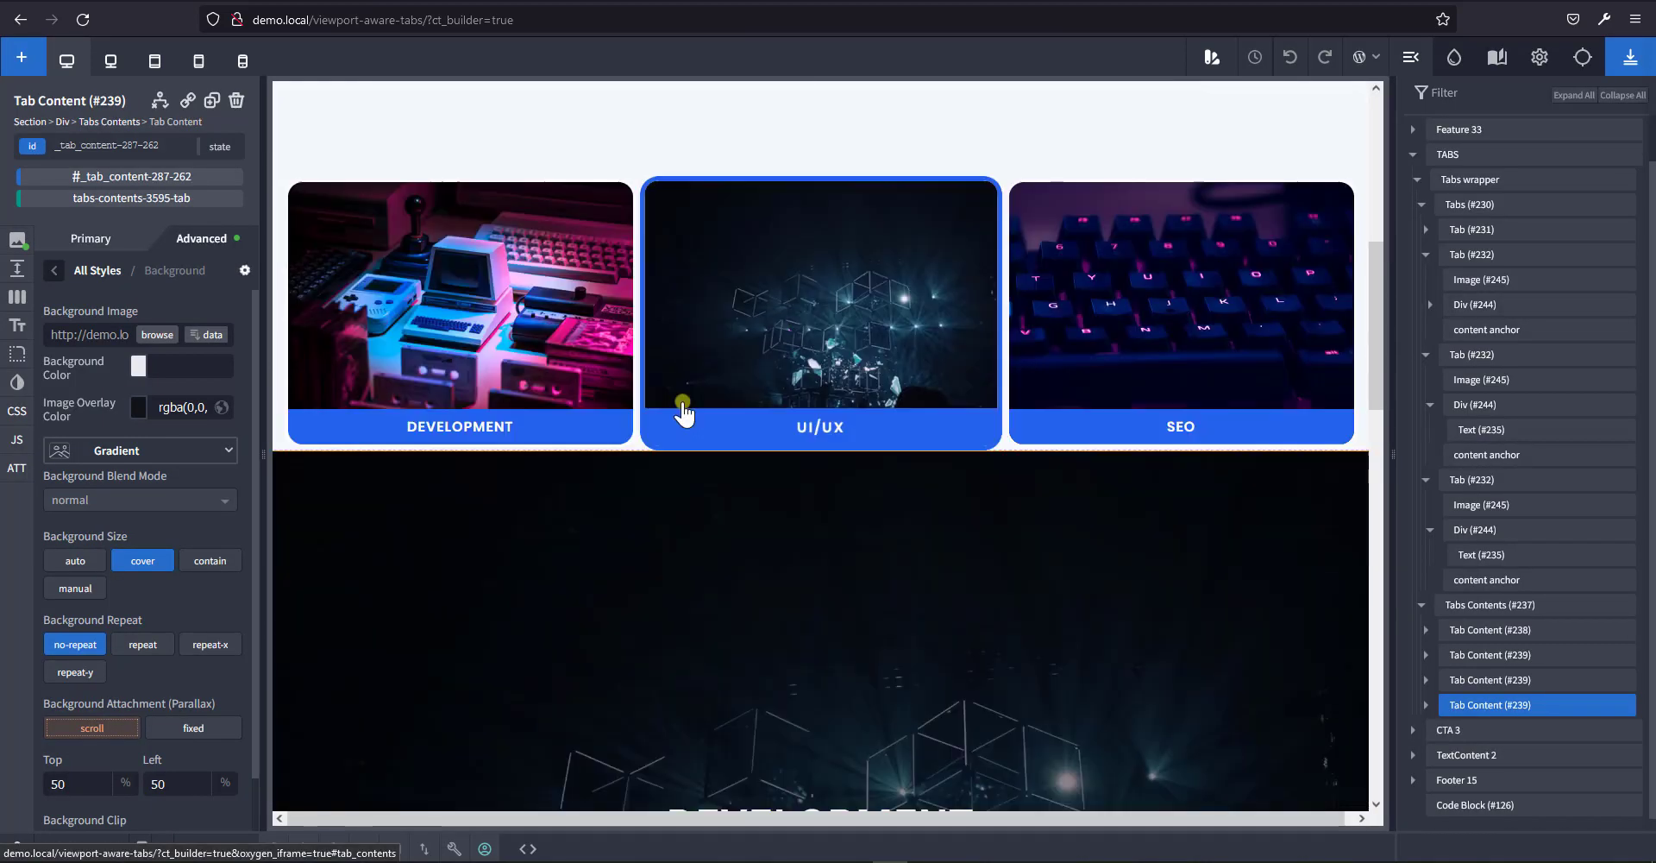
Activate the Development, UI/UX and SEO tabs in turn to check each one's content and anchor scrolling.
left_click(544, 325)
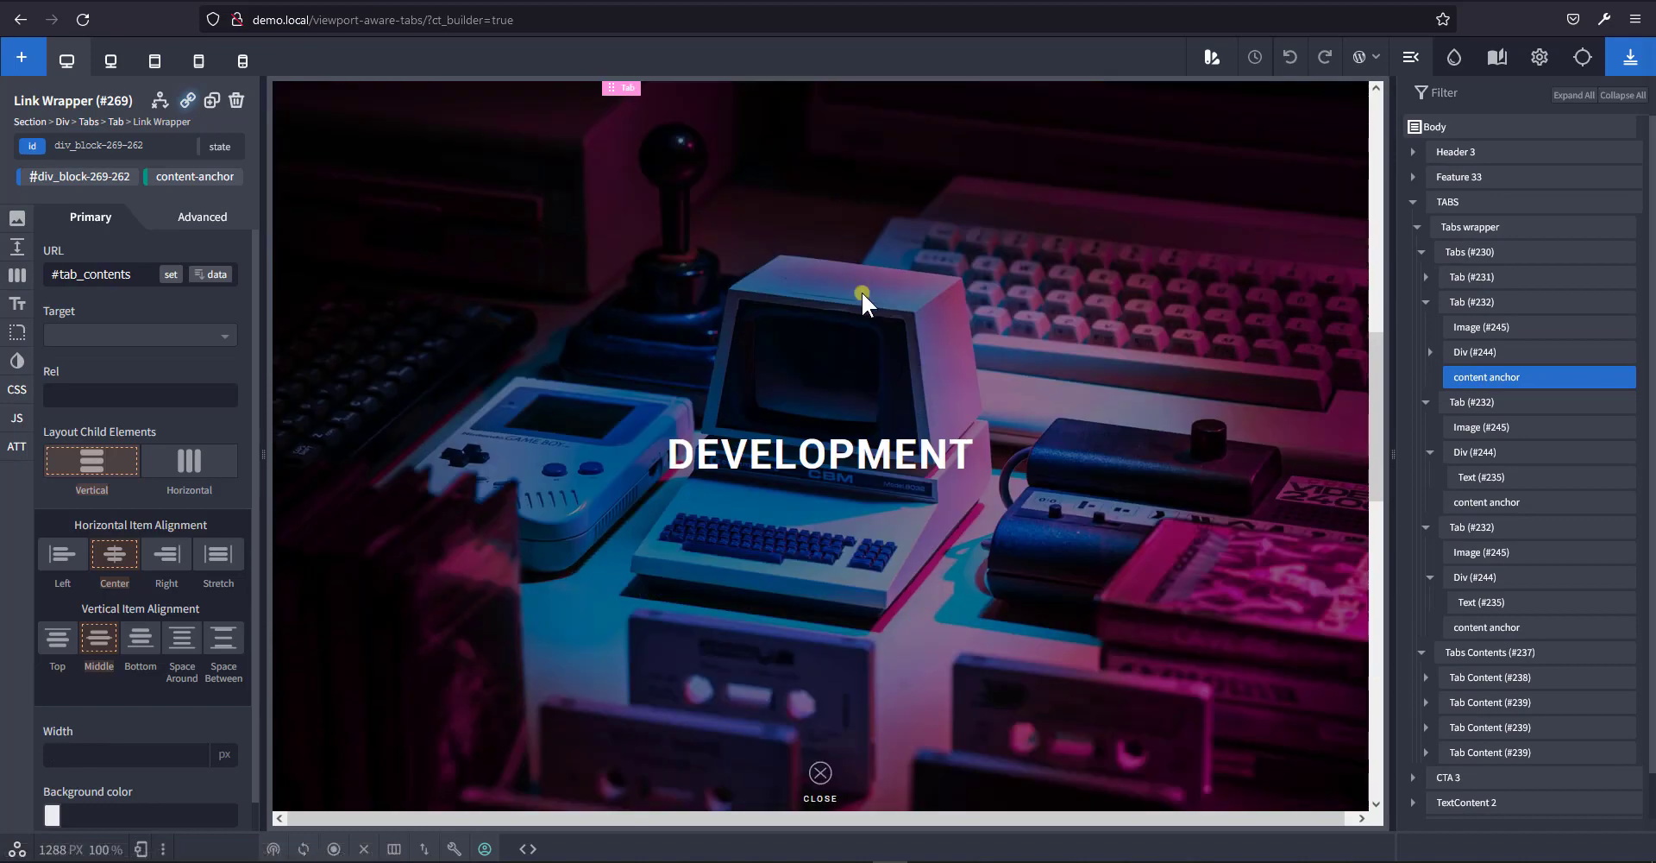
scroll(861, 291, "up", 4)
left_click(861, 250)
scroll(865, 259, "up", 8)
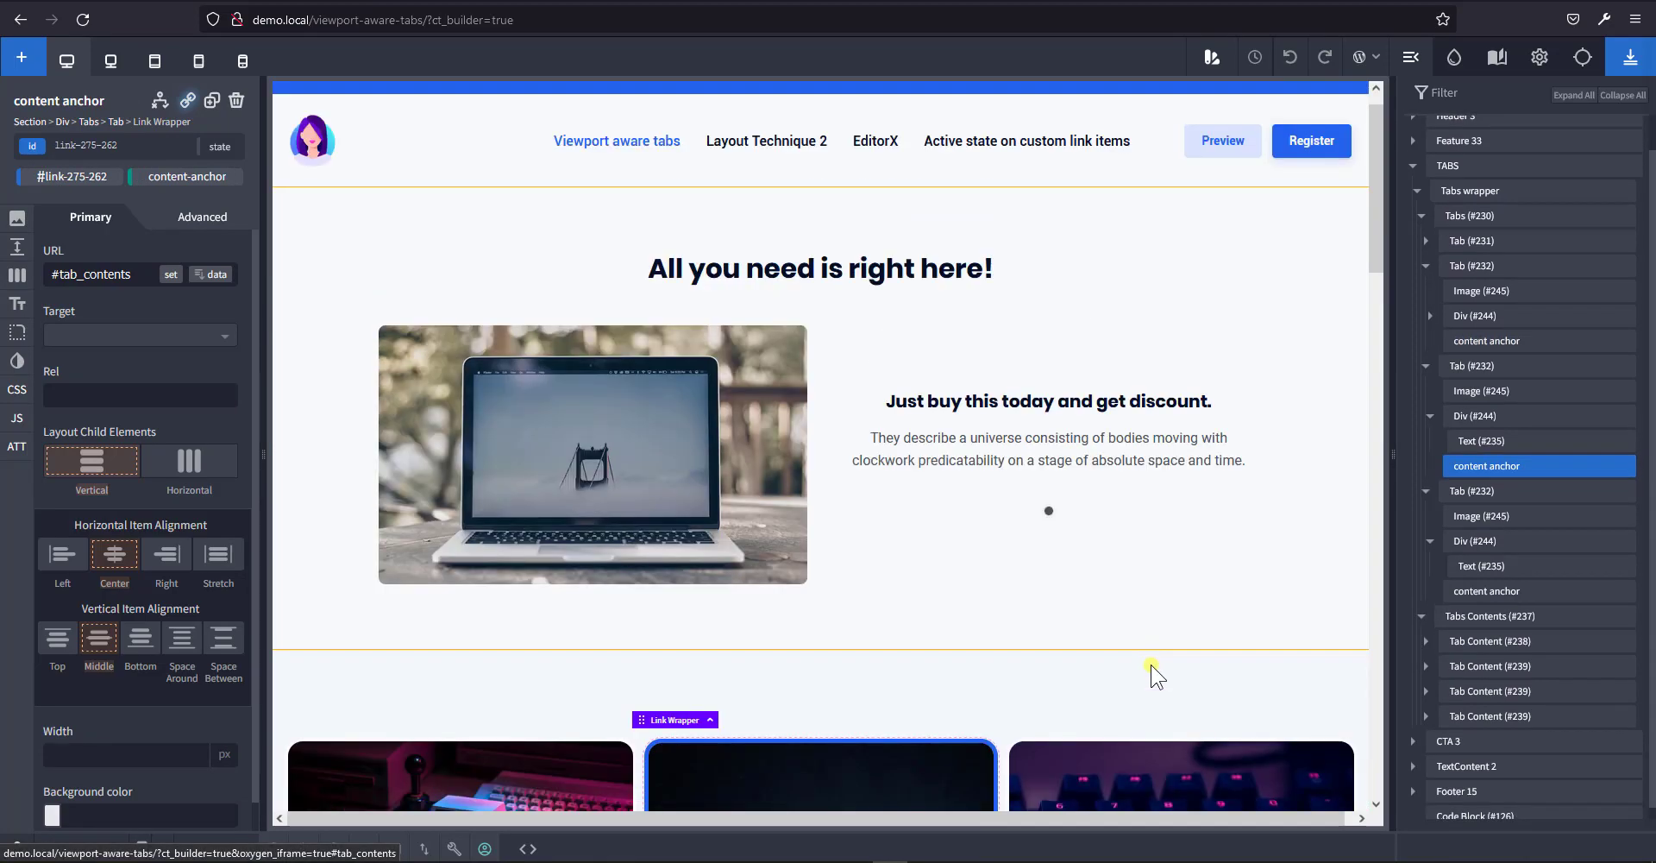
scroll(1153, 656, "down", 3)
scroll(897, 690, "up", 3)
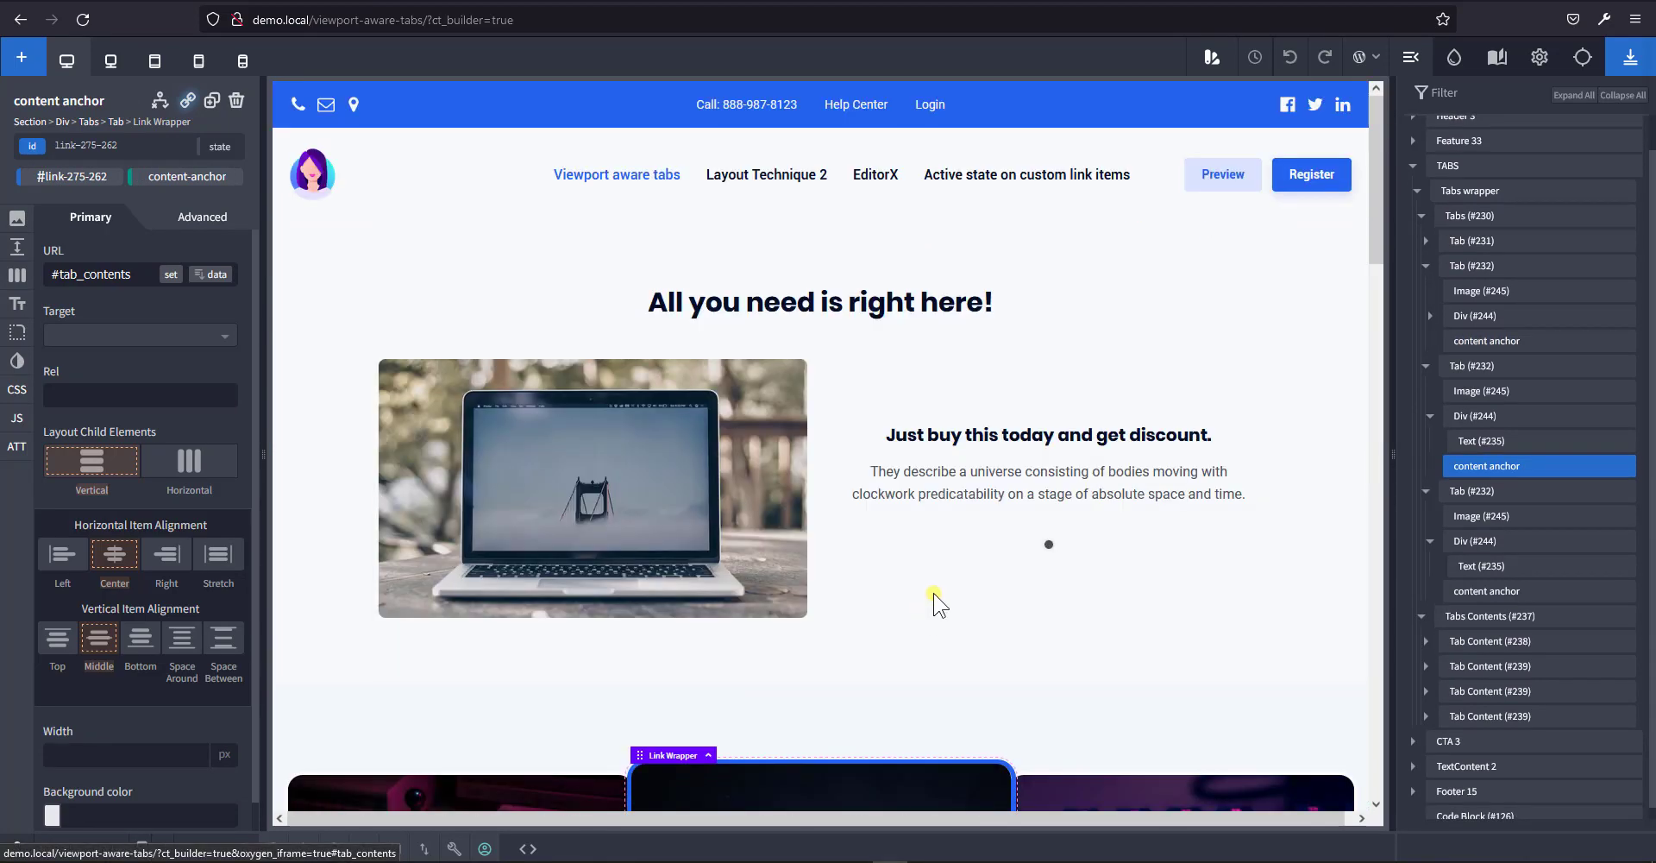
scroll(994, 522, "down", 3)
left_click(1139, 582)
scroll(1150, 569, "up", 3)
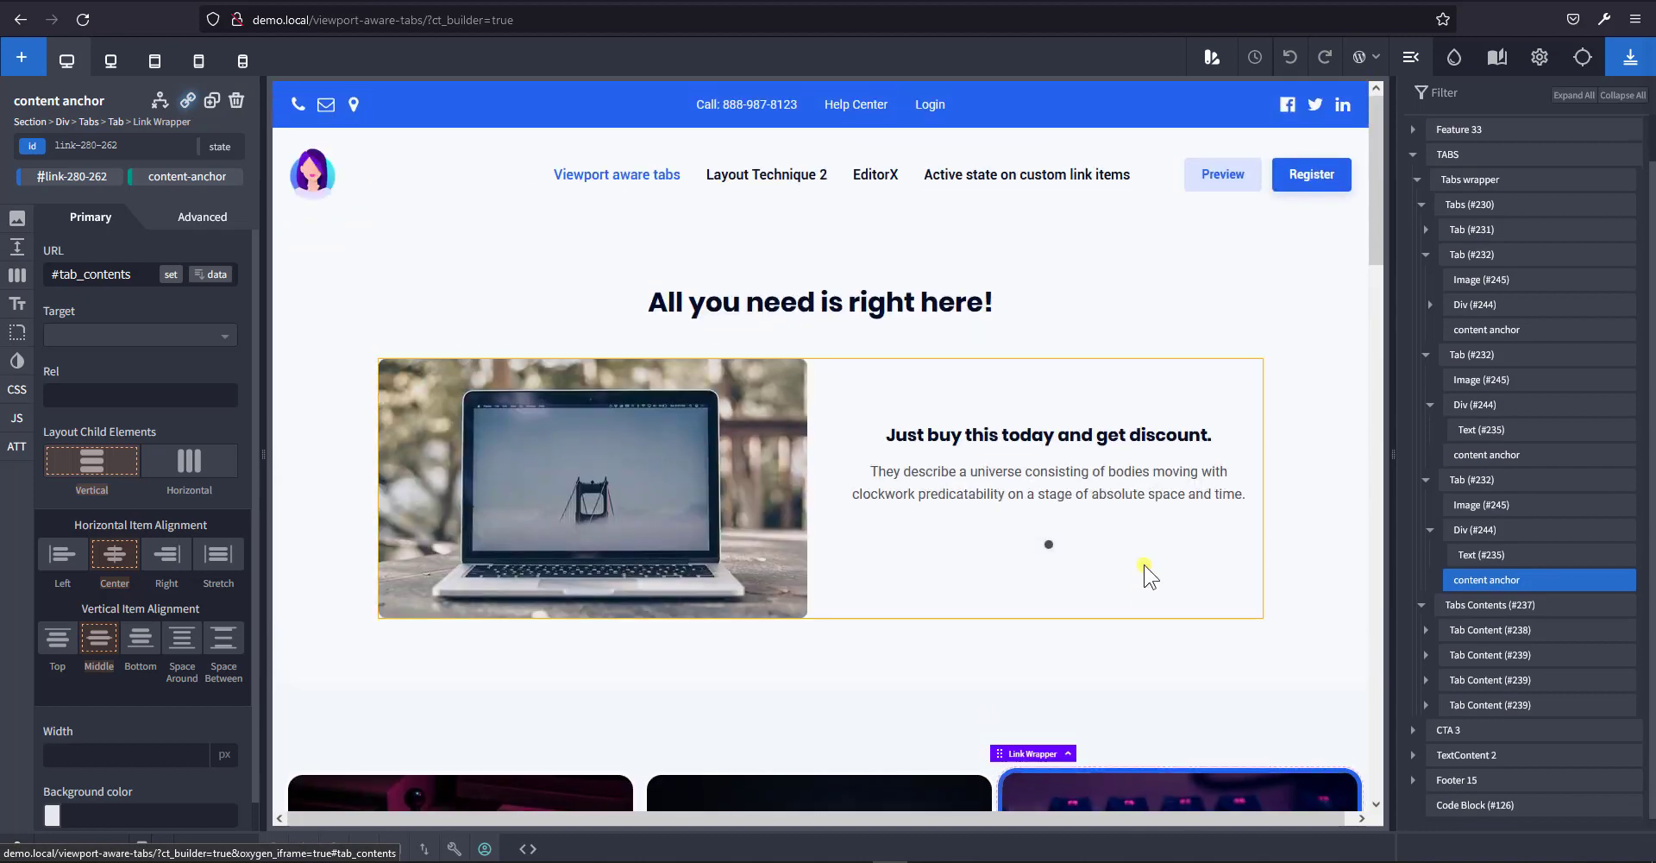
scroll(1128, 552, "down", 1)
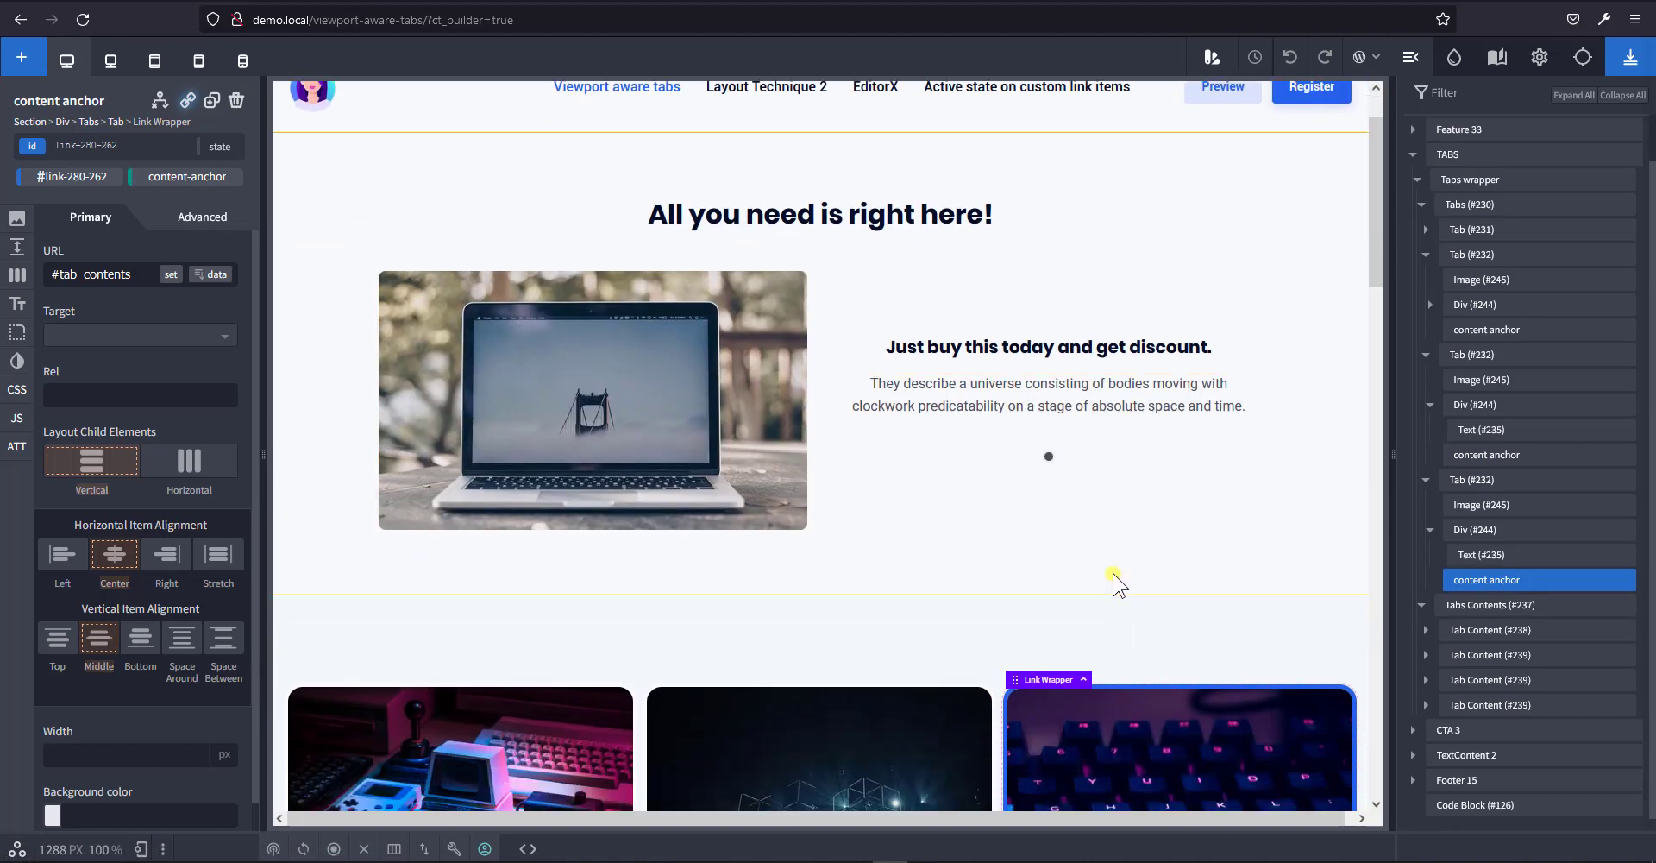
scroll(1113, 578, "down", 3)
left_click(888, 573)
scroll(885, 575, "up", 4)
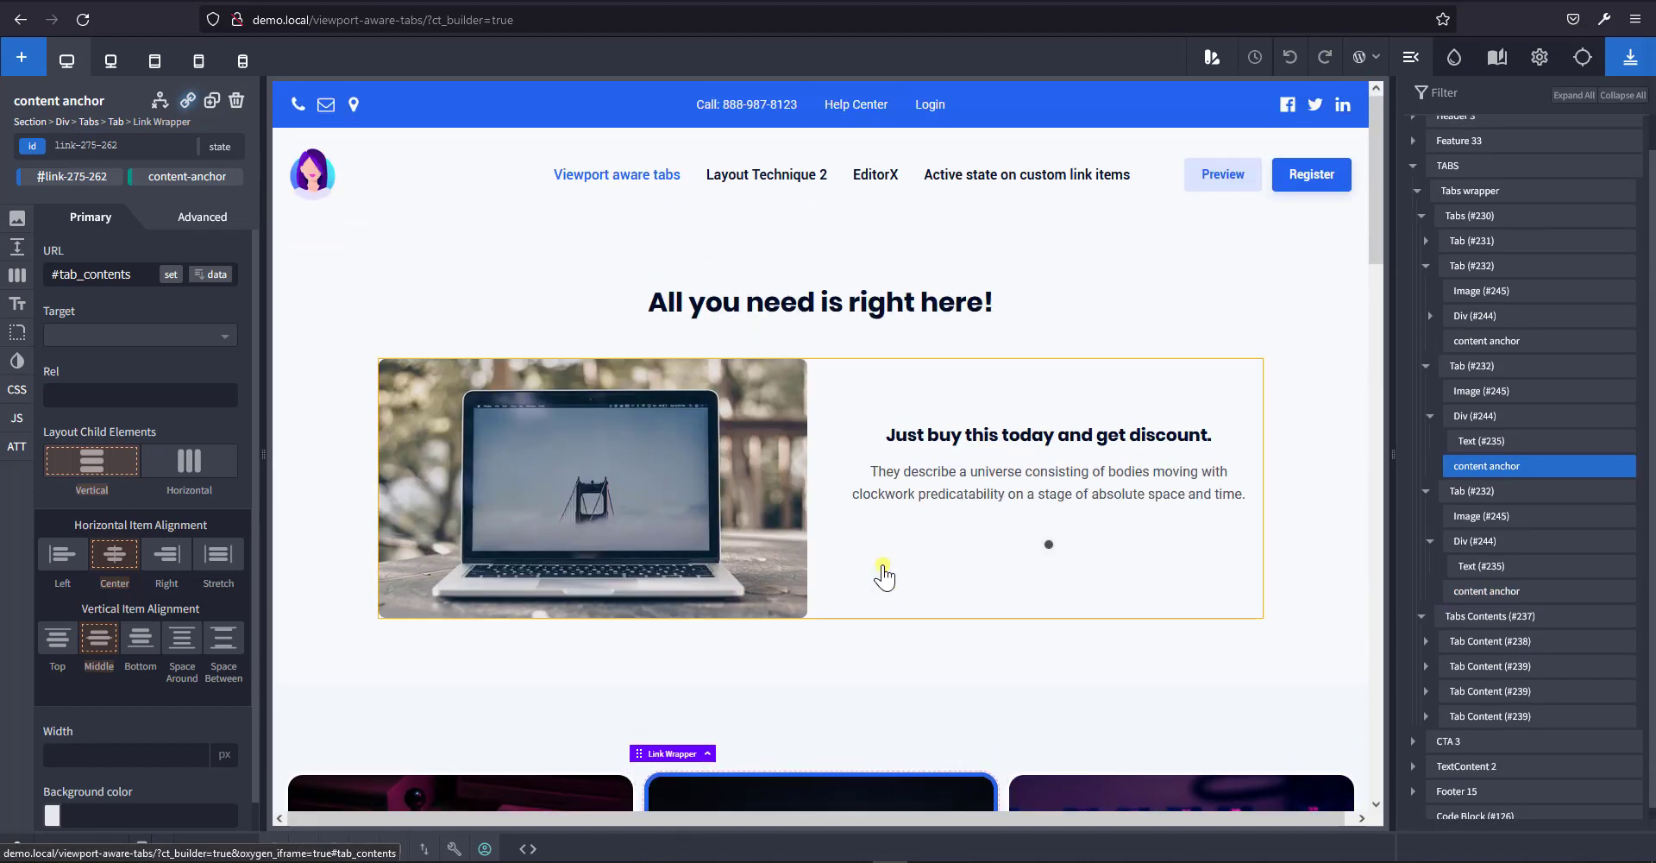
scroll(888, 576, "down", 3)
left_click(1116, 573)
scroll(1116, 574, "up", 3)
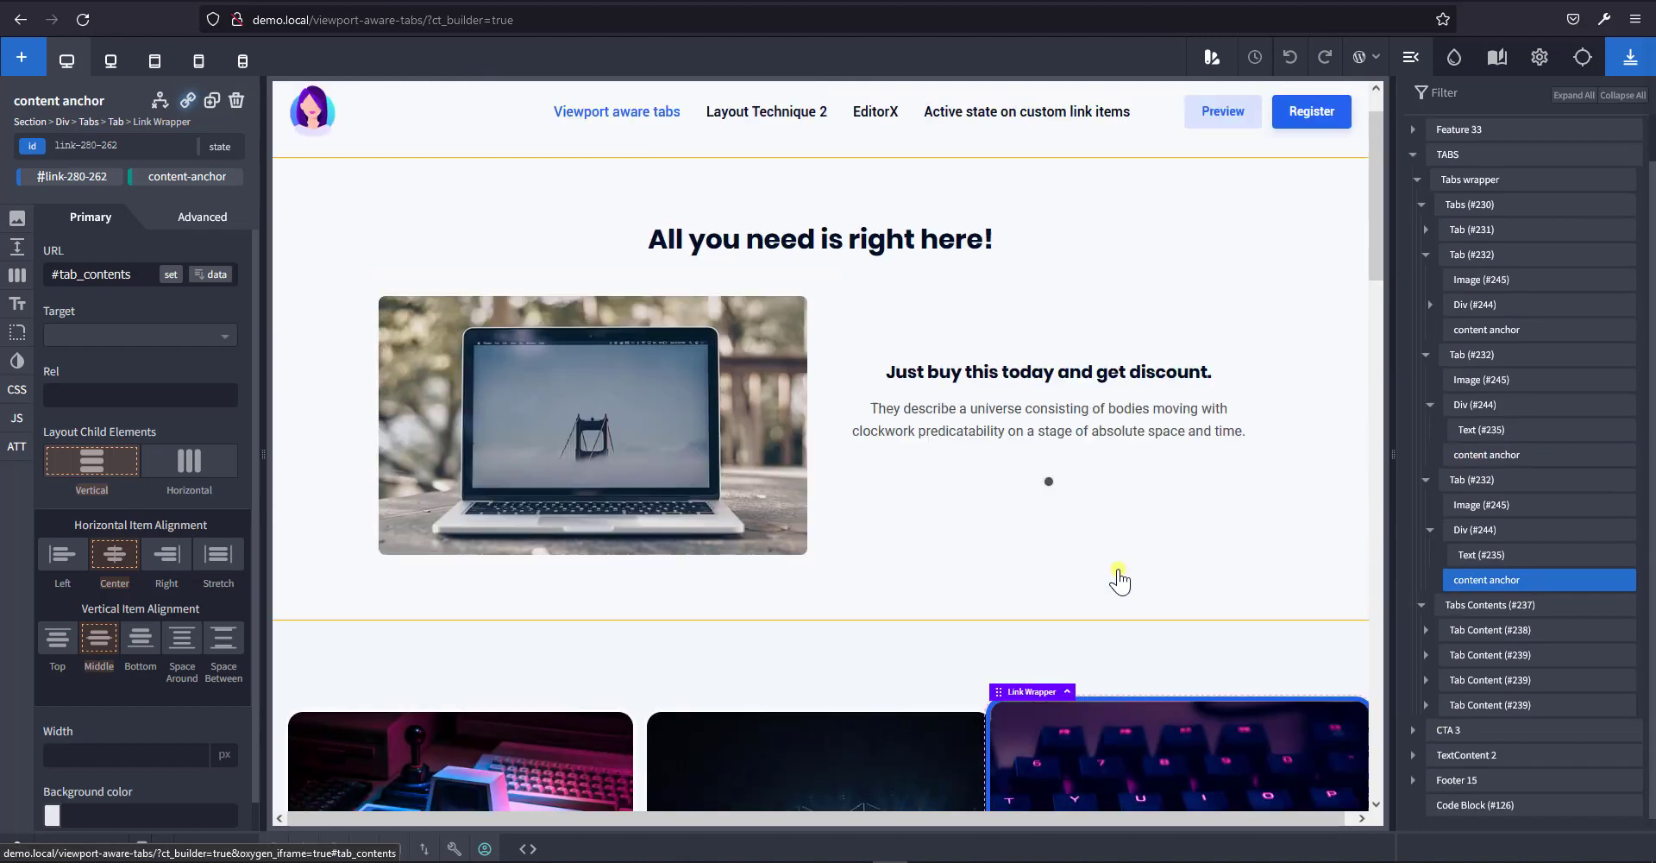
Set the content anchor URL of the SEO, UI/UX and Development tabs to #tabs_contents and save the page.
scroll(1117, 569, "down", 7)
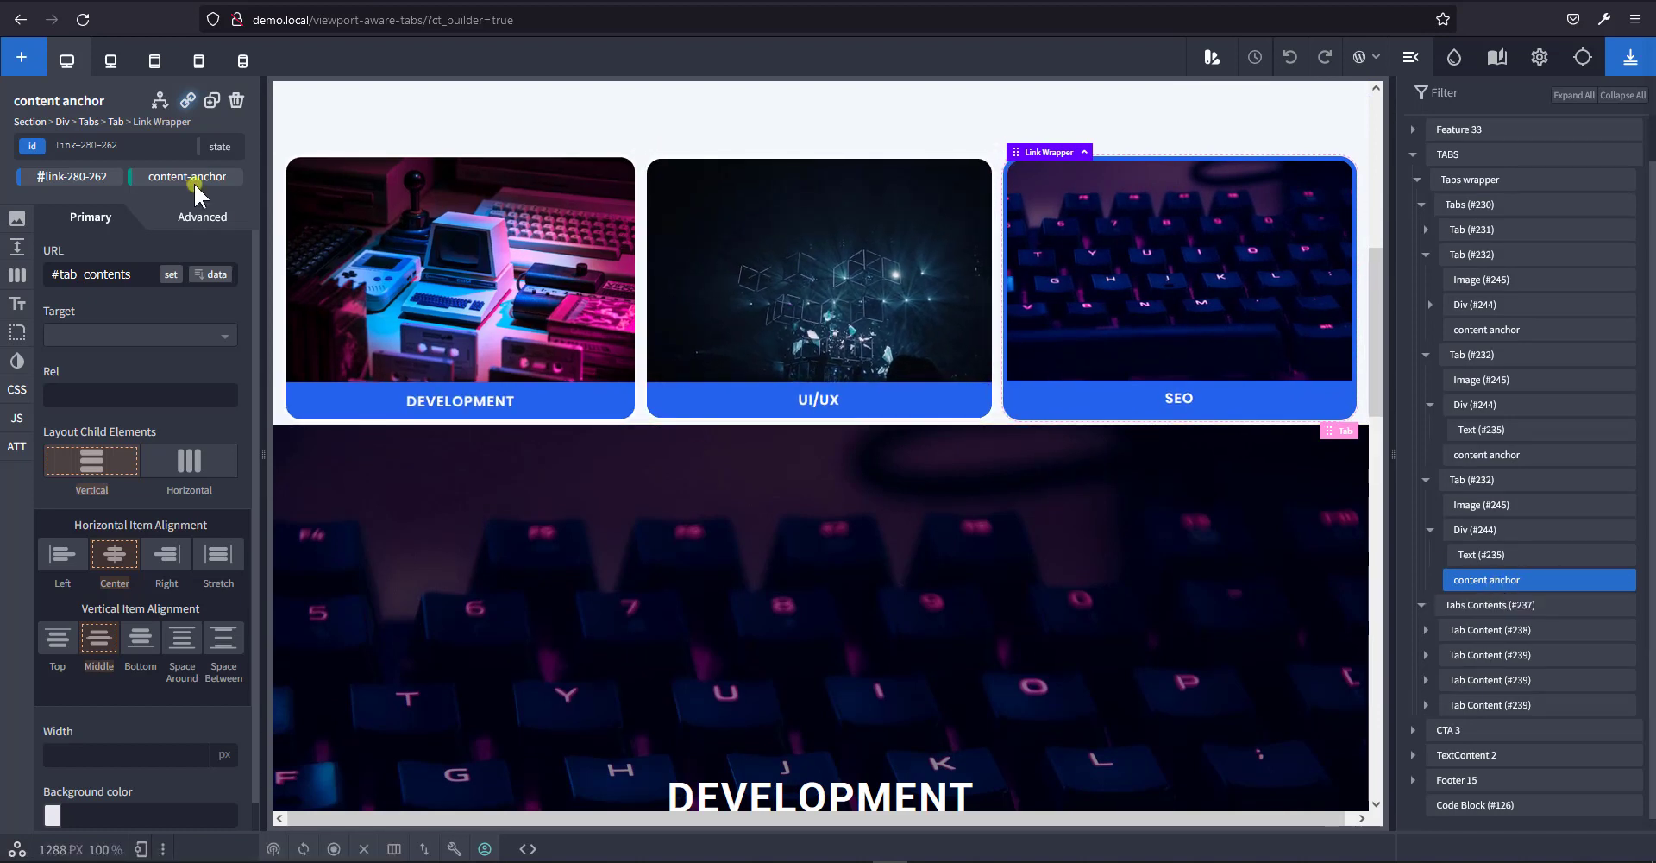
left_click(1493, 606)
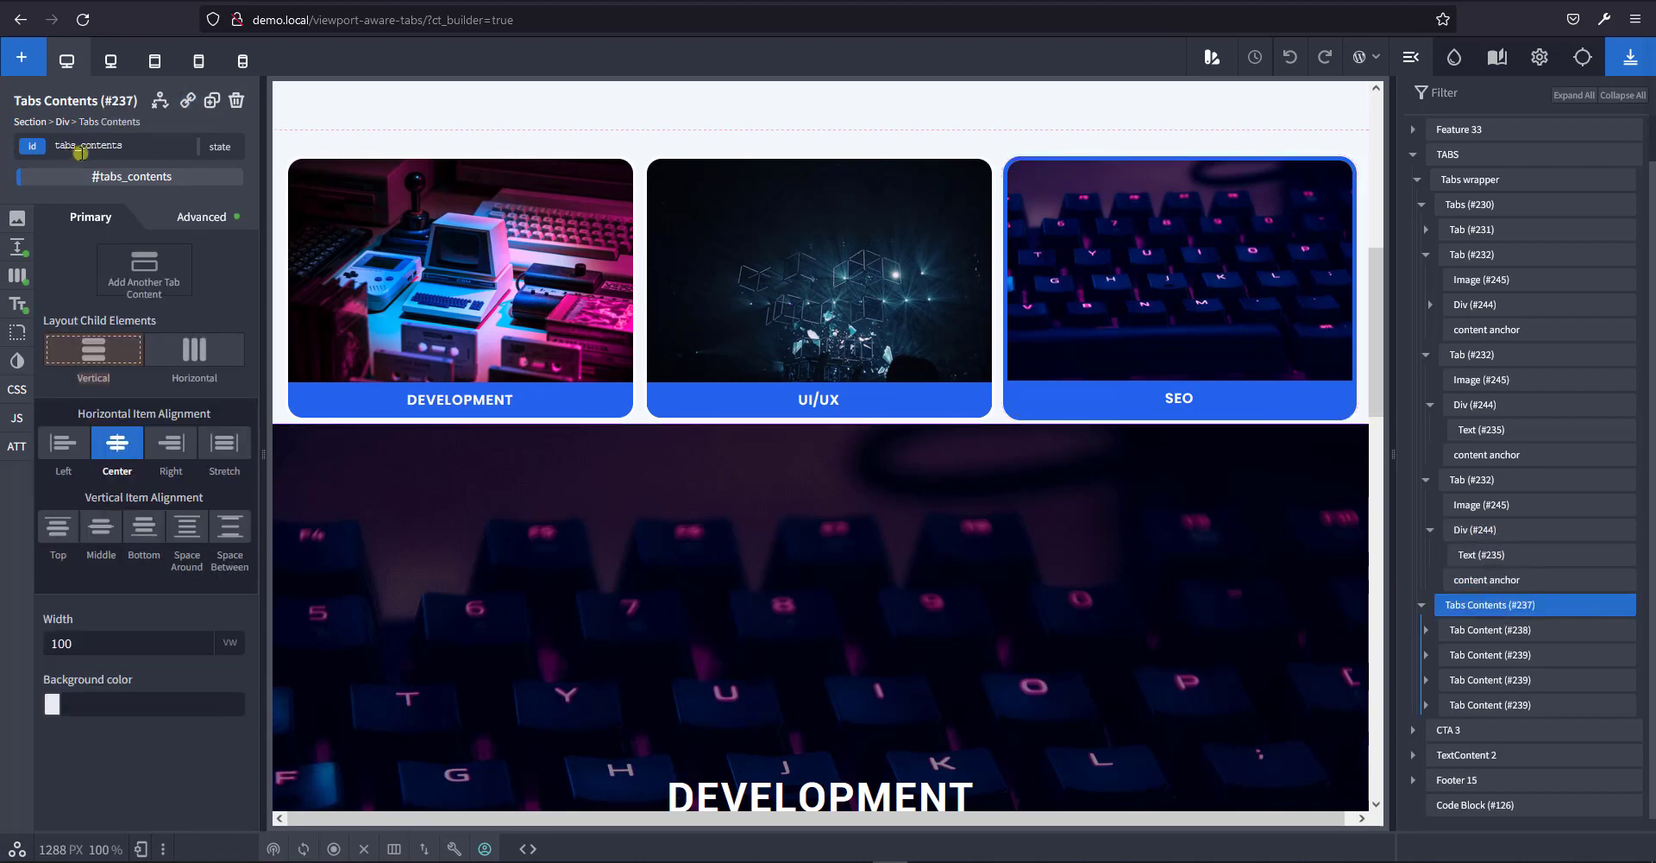
left_click(1497, 581)
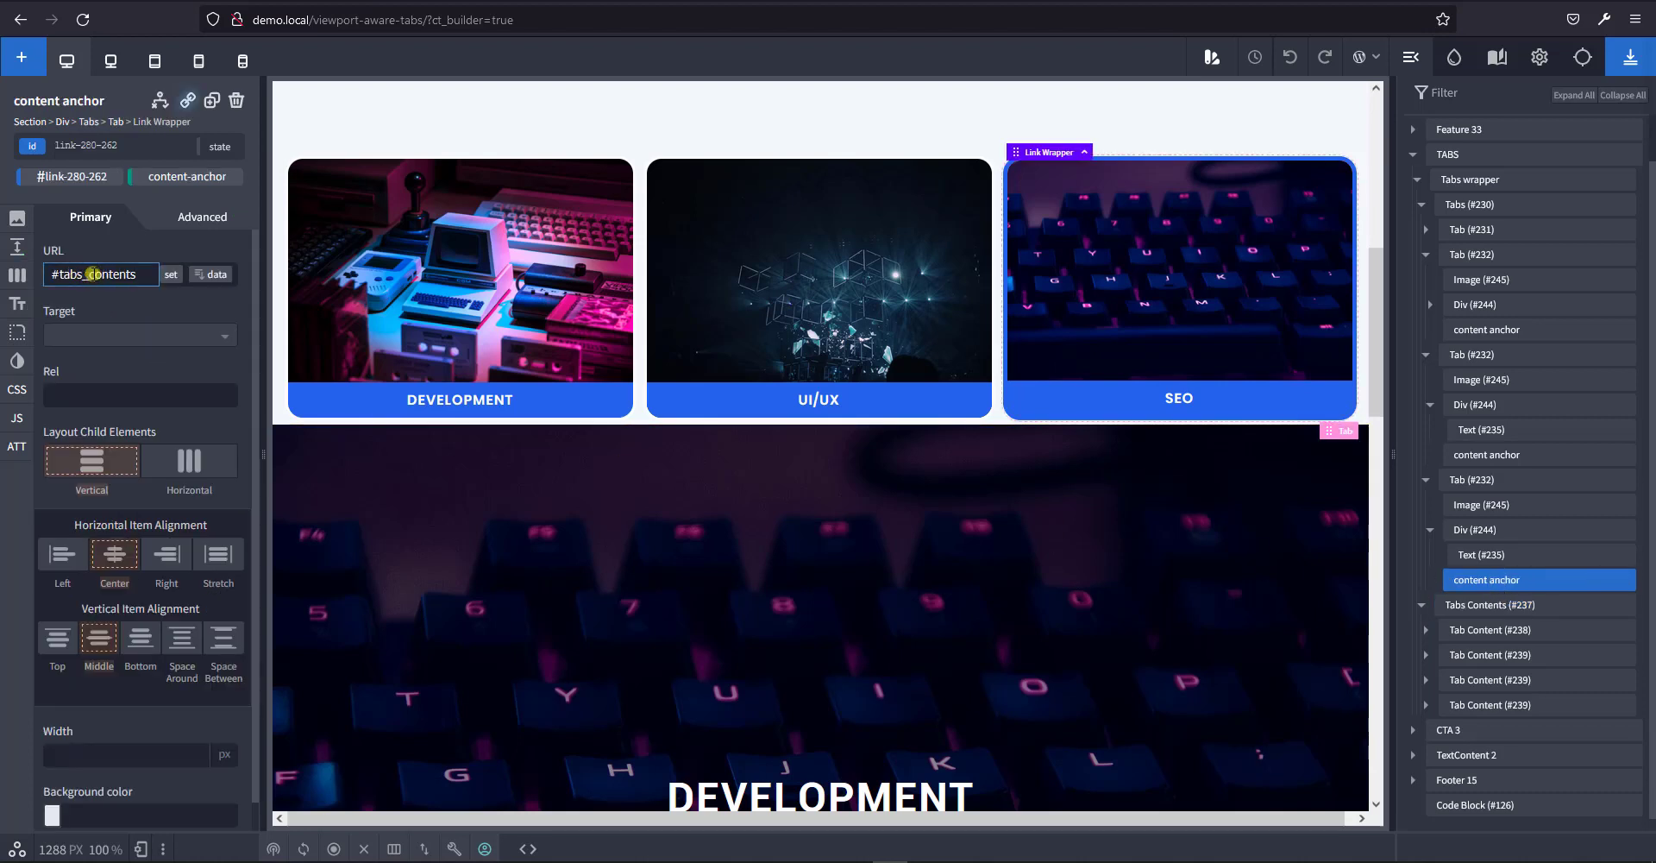
left_click(1487, 454)
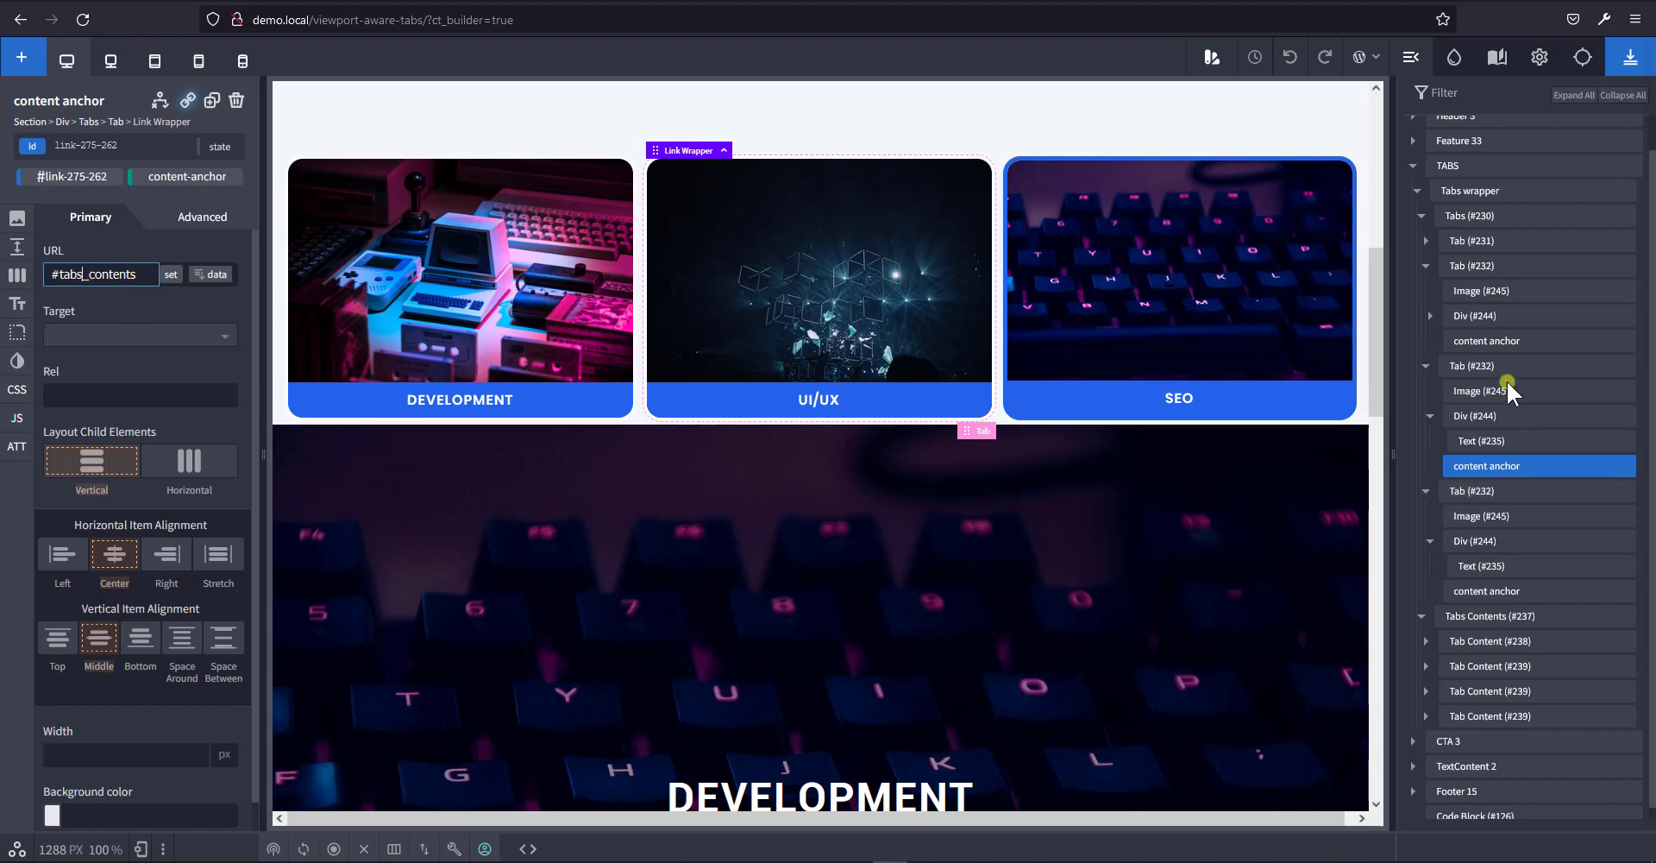
left_click(1493, 342)
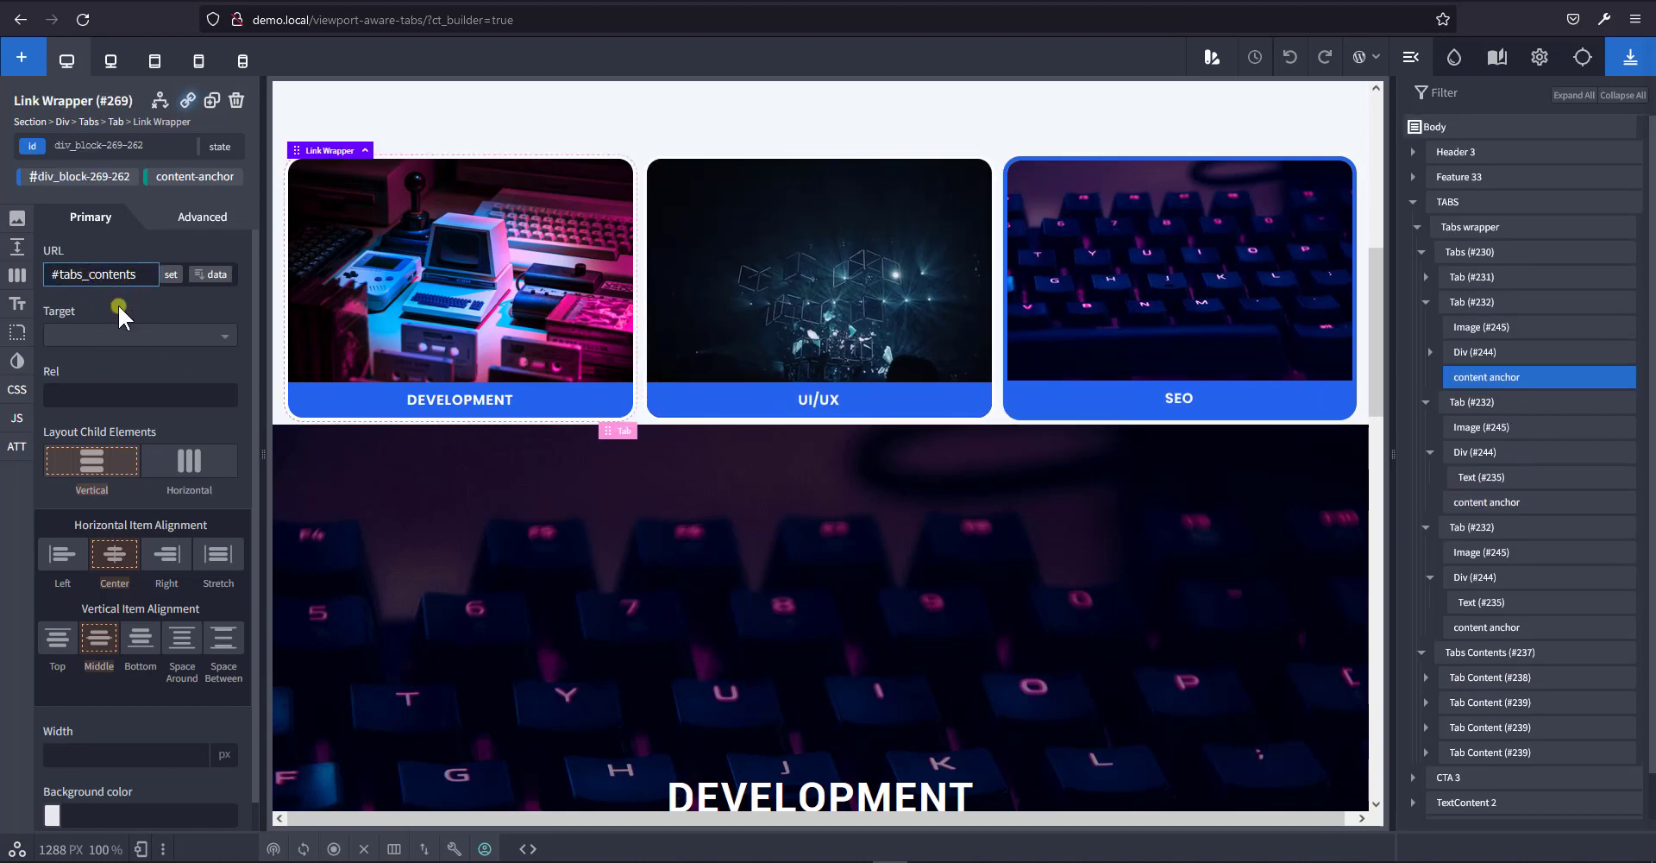
left_click(1625, 62)
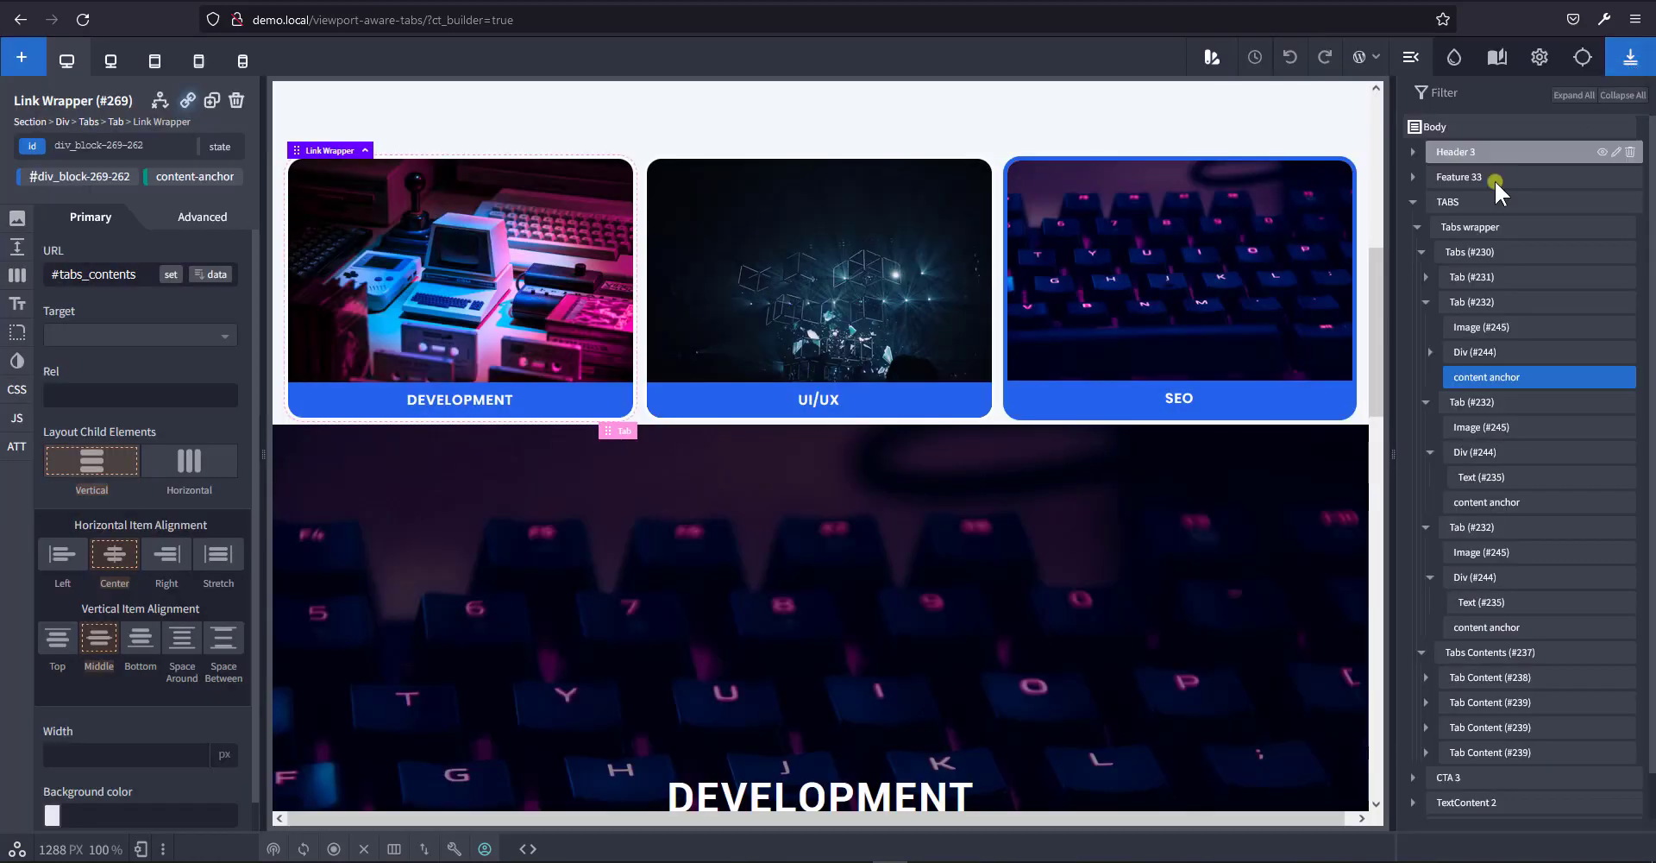
Activate the Development, UI/UX and SEO tabs in the builder to test their anchor scrolling to the contents.
left_click(547, 313)
left_click(891, 252)
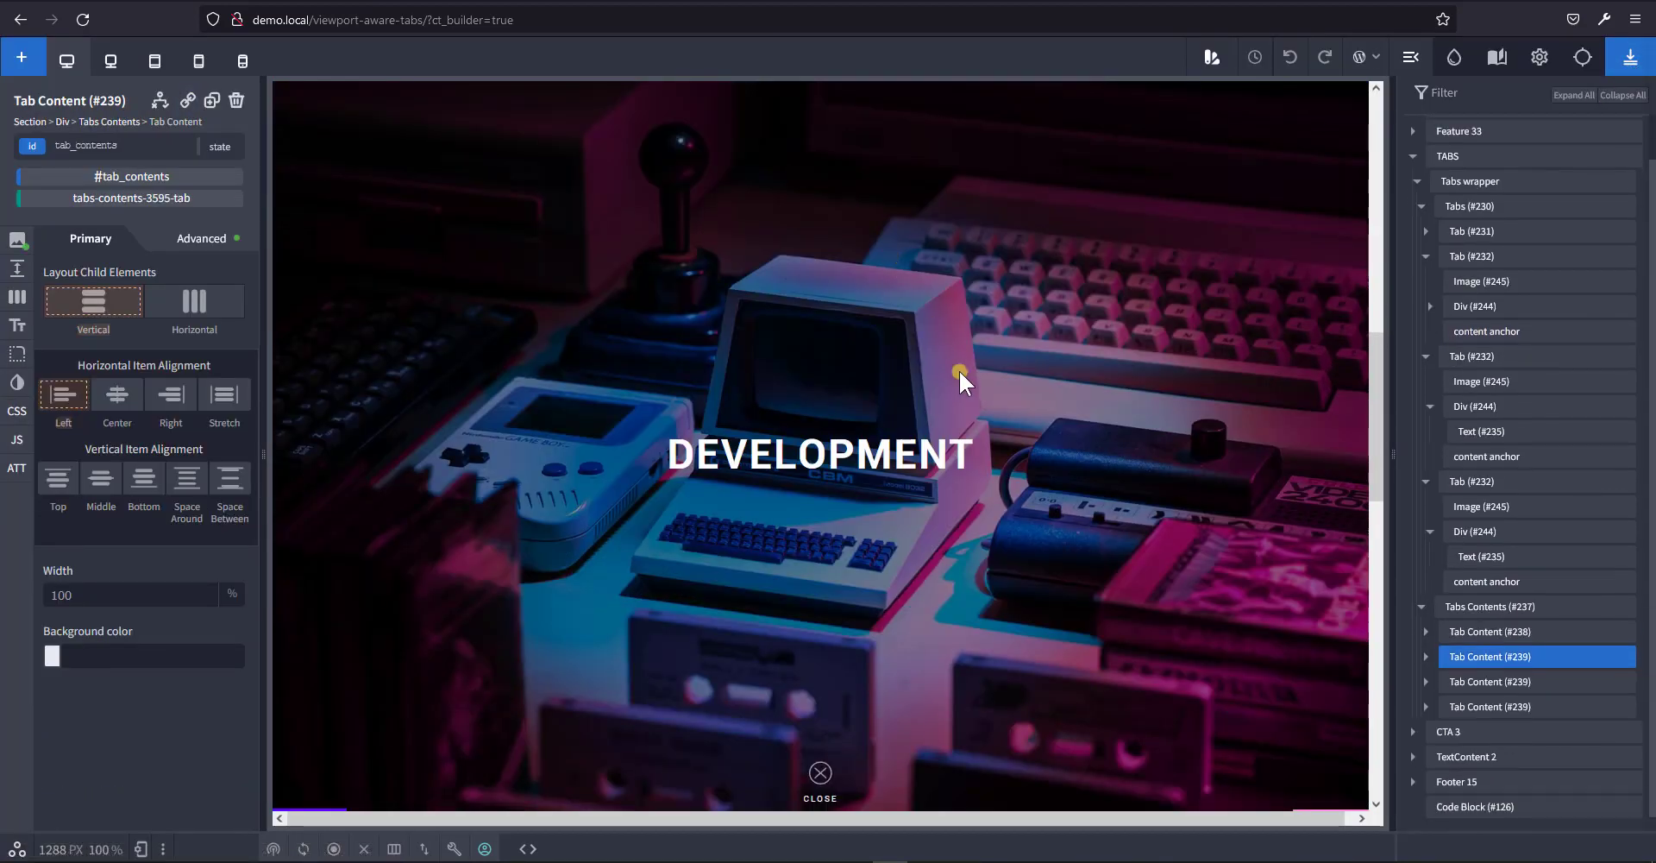
scroll(948, 358, "up", 5)
left_click(921, 317)
scroll(1024, 518, "up", 5)
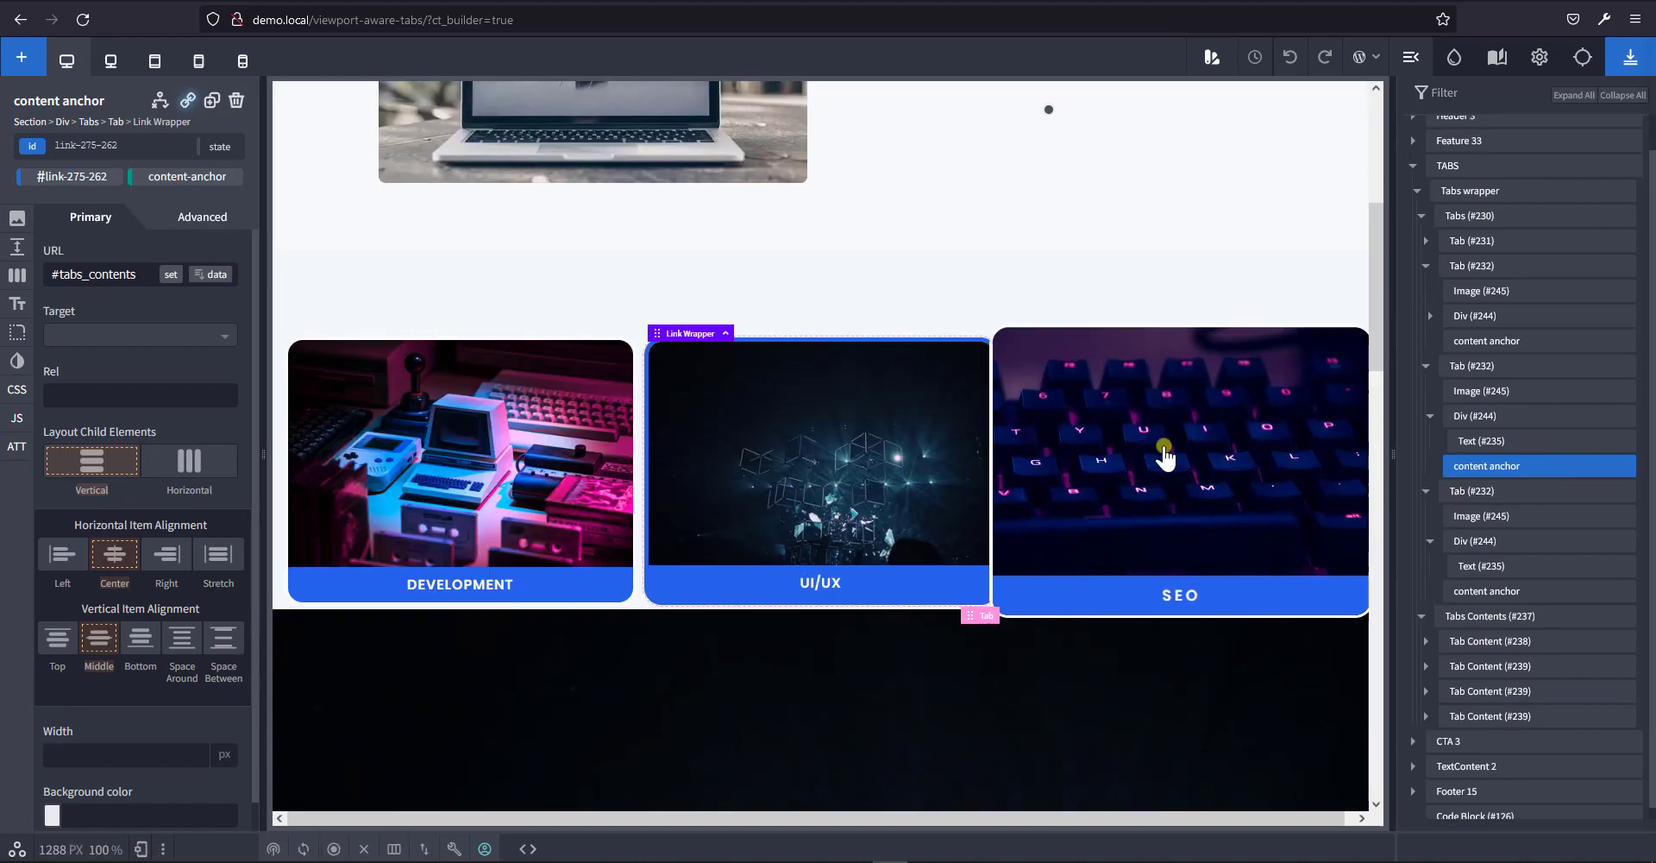
left_click(1168, 455)
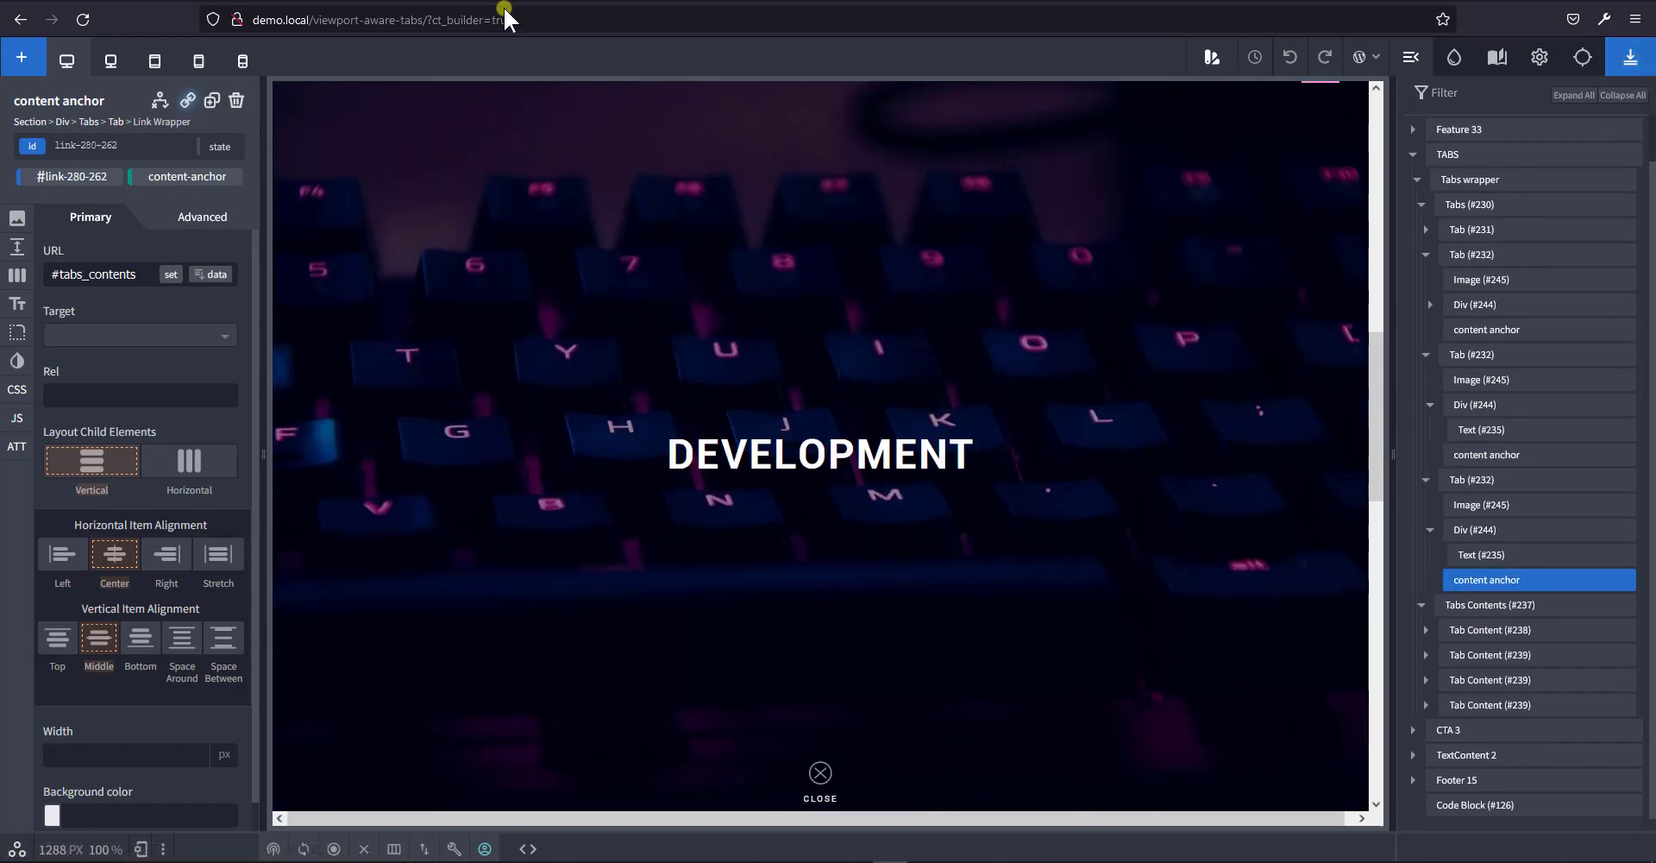
Reload the live page and activate the Development, UI/UX and SEO tabs to check their contents and anchor scrolling.
key("ctrl+Tab")
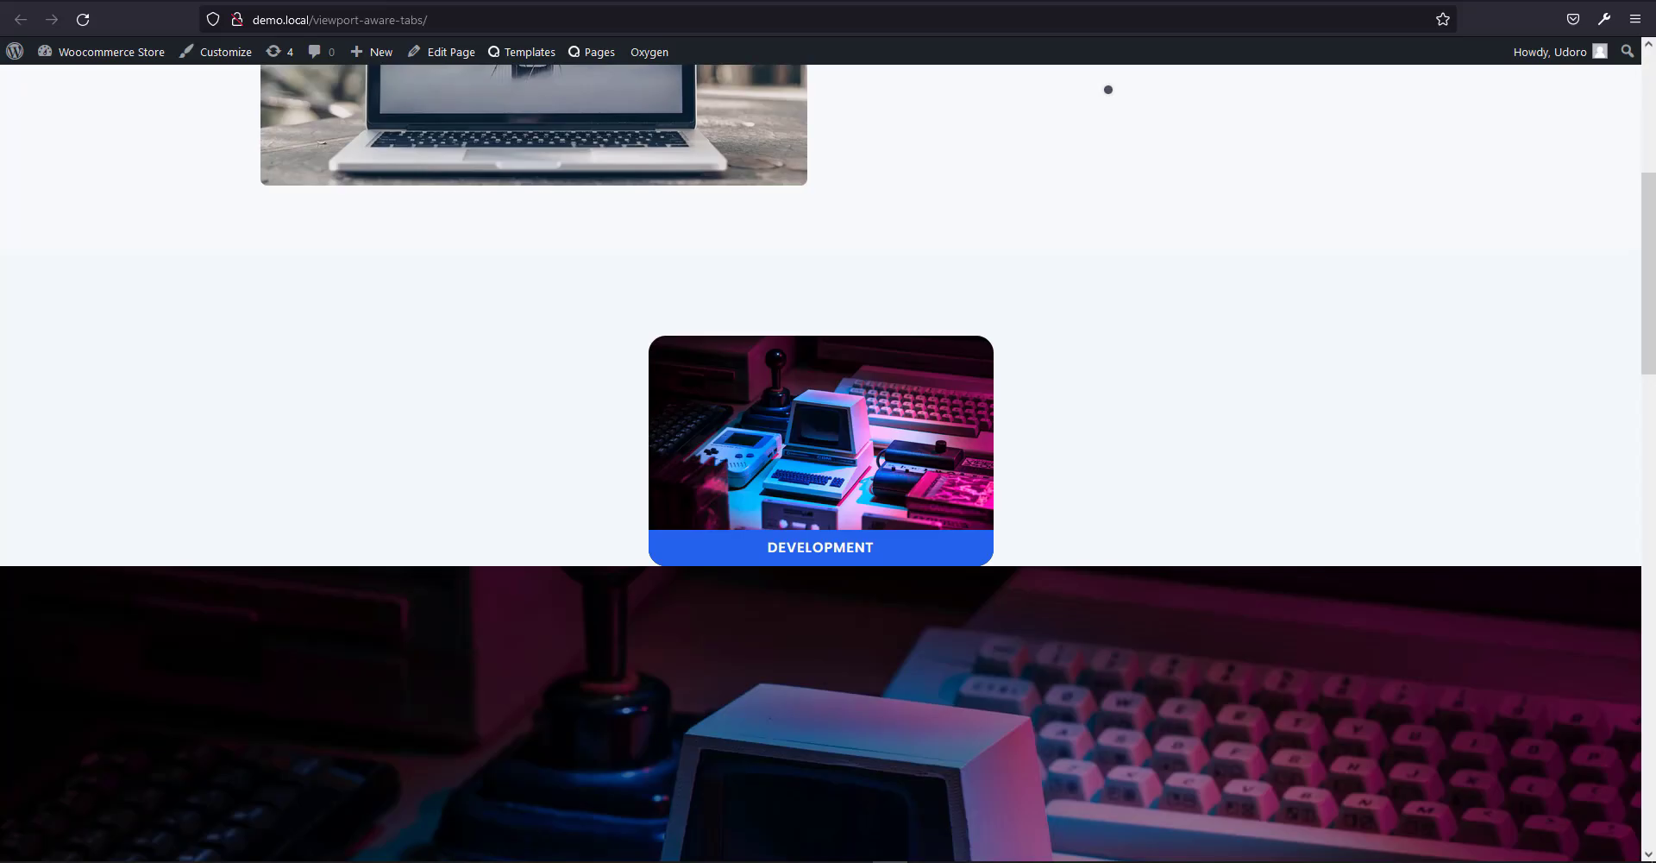
key("F5")
left_click(503, 447)
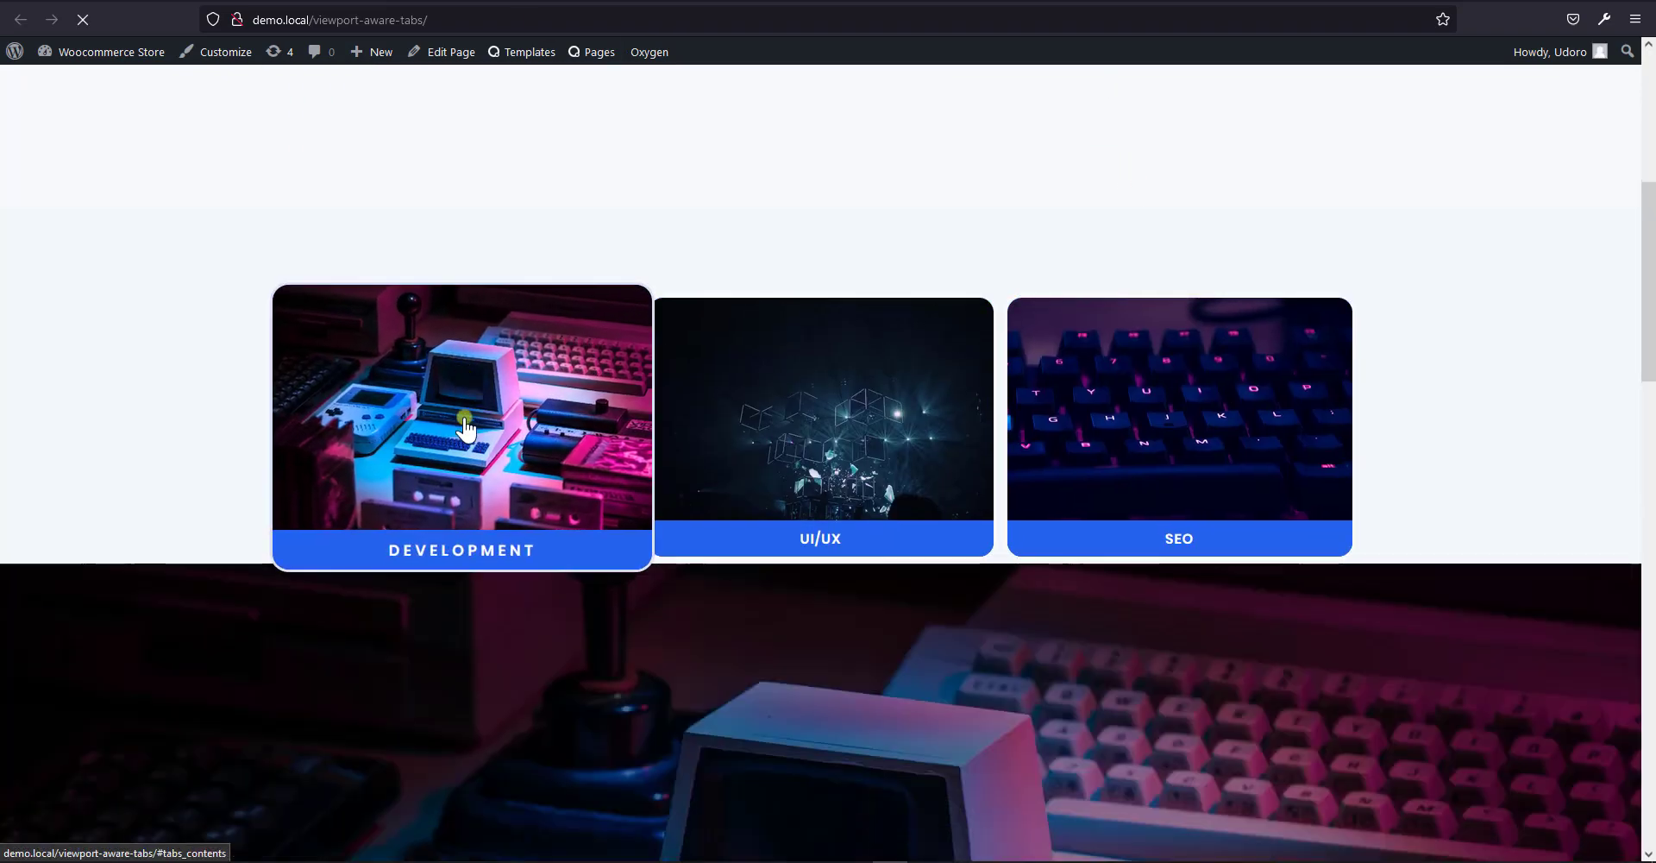
scroll(854, 559, "up", 6)
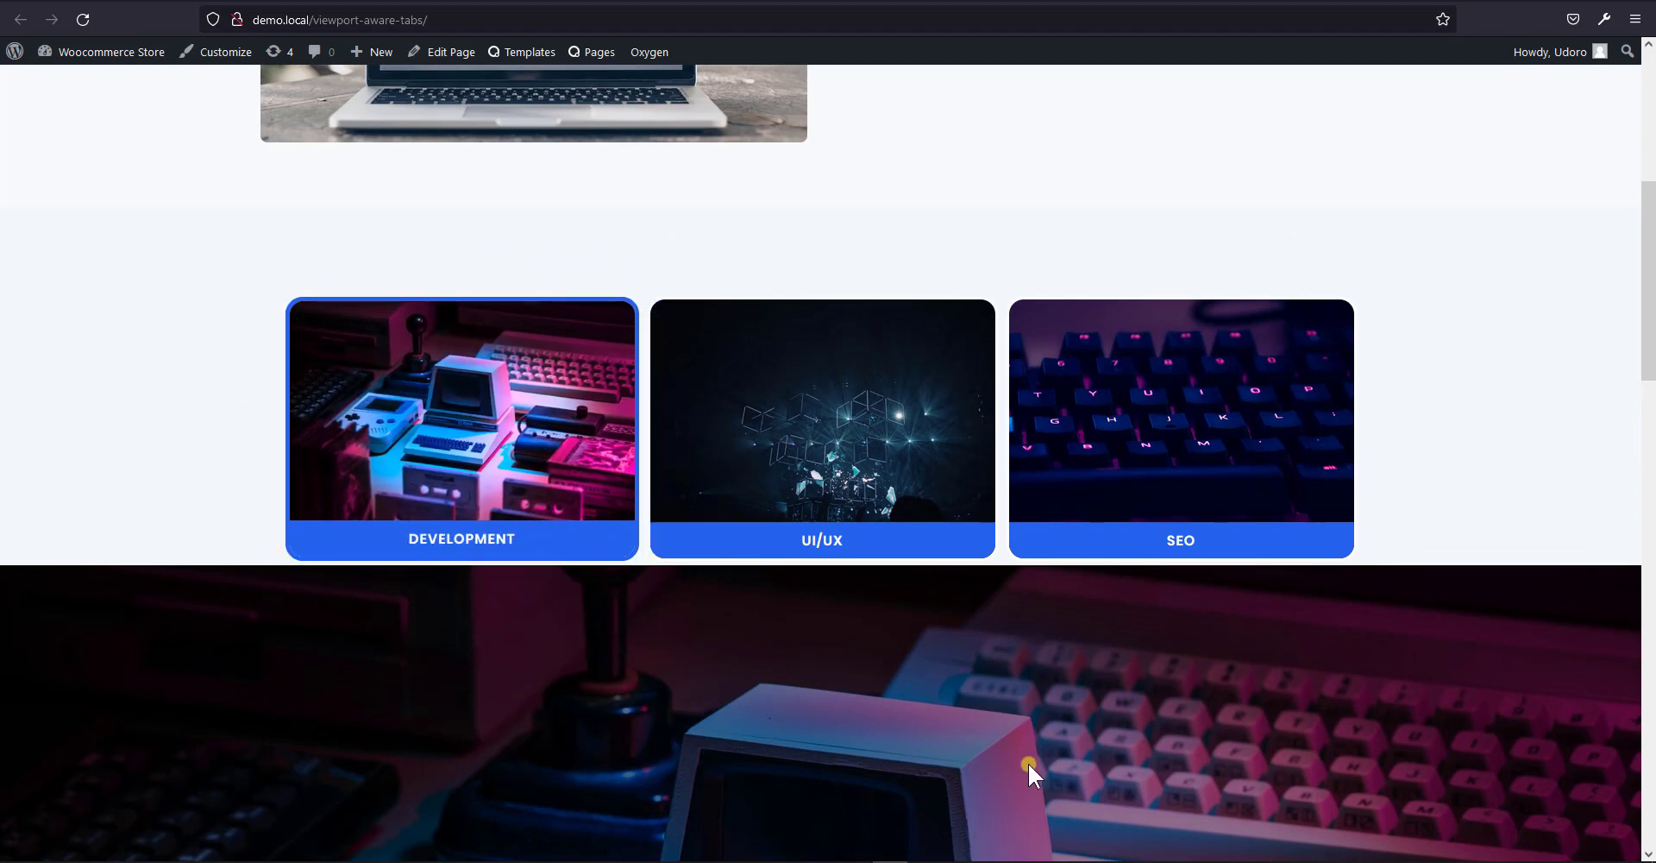
scroll(1027, 762, "down", 10)
scroll(1084, 759, "up", 11)
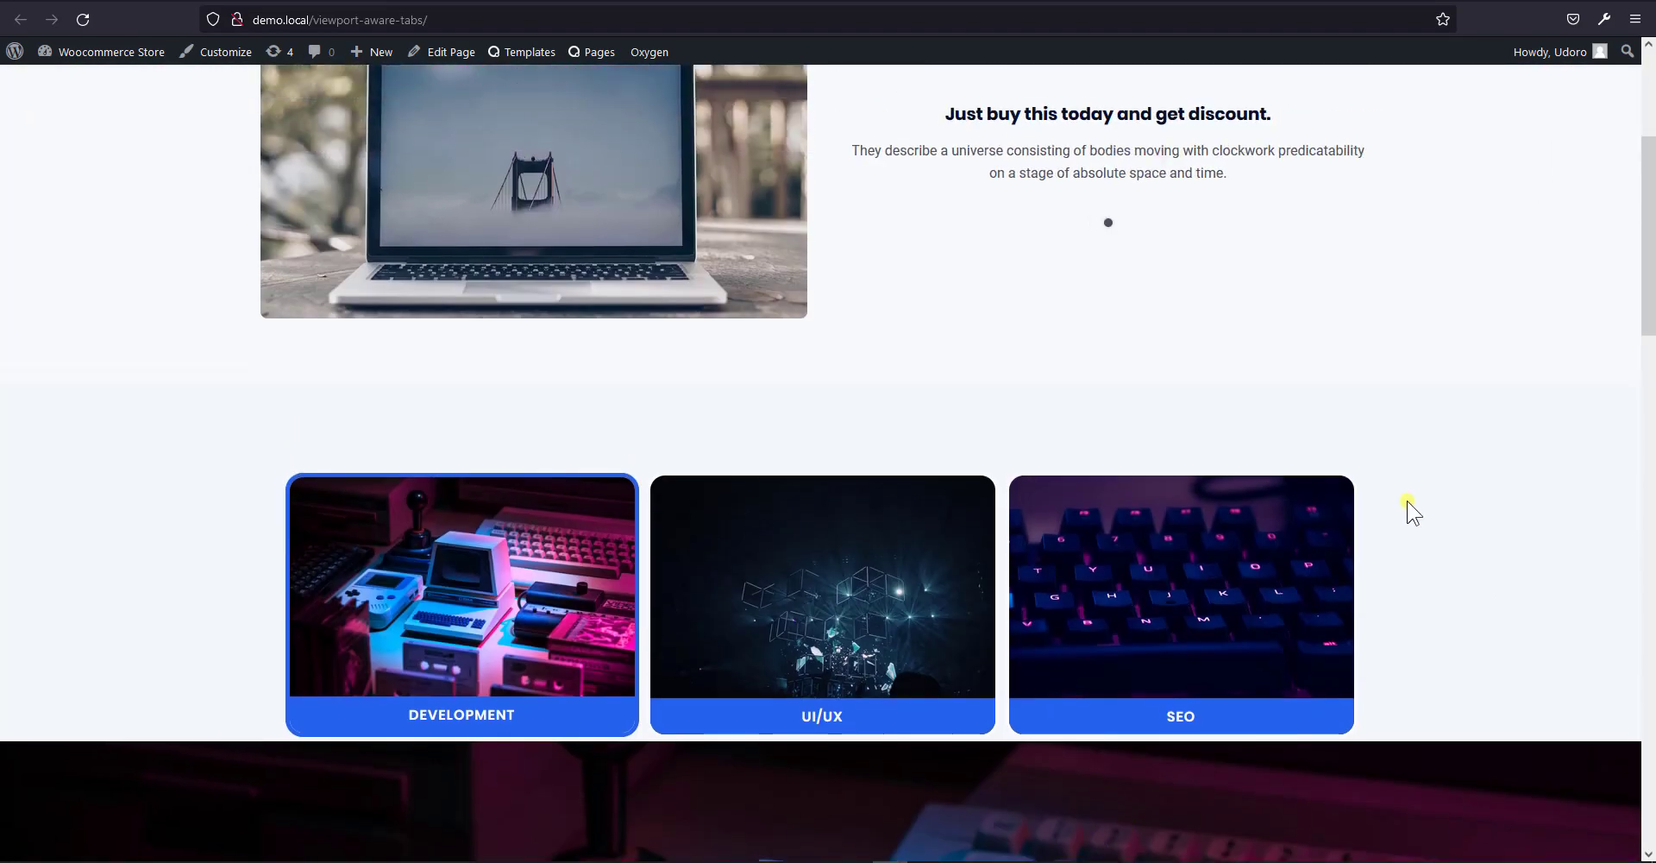
scroll(1342, 492, "down", 5)
scroll(935, 506, "up", 1)
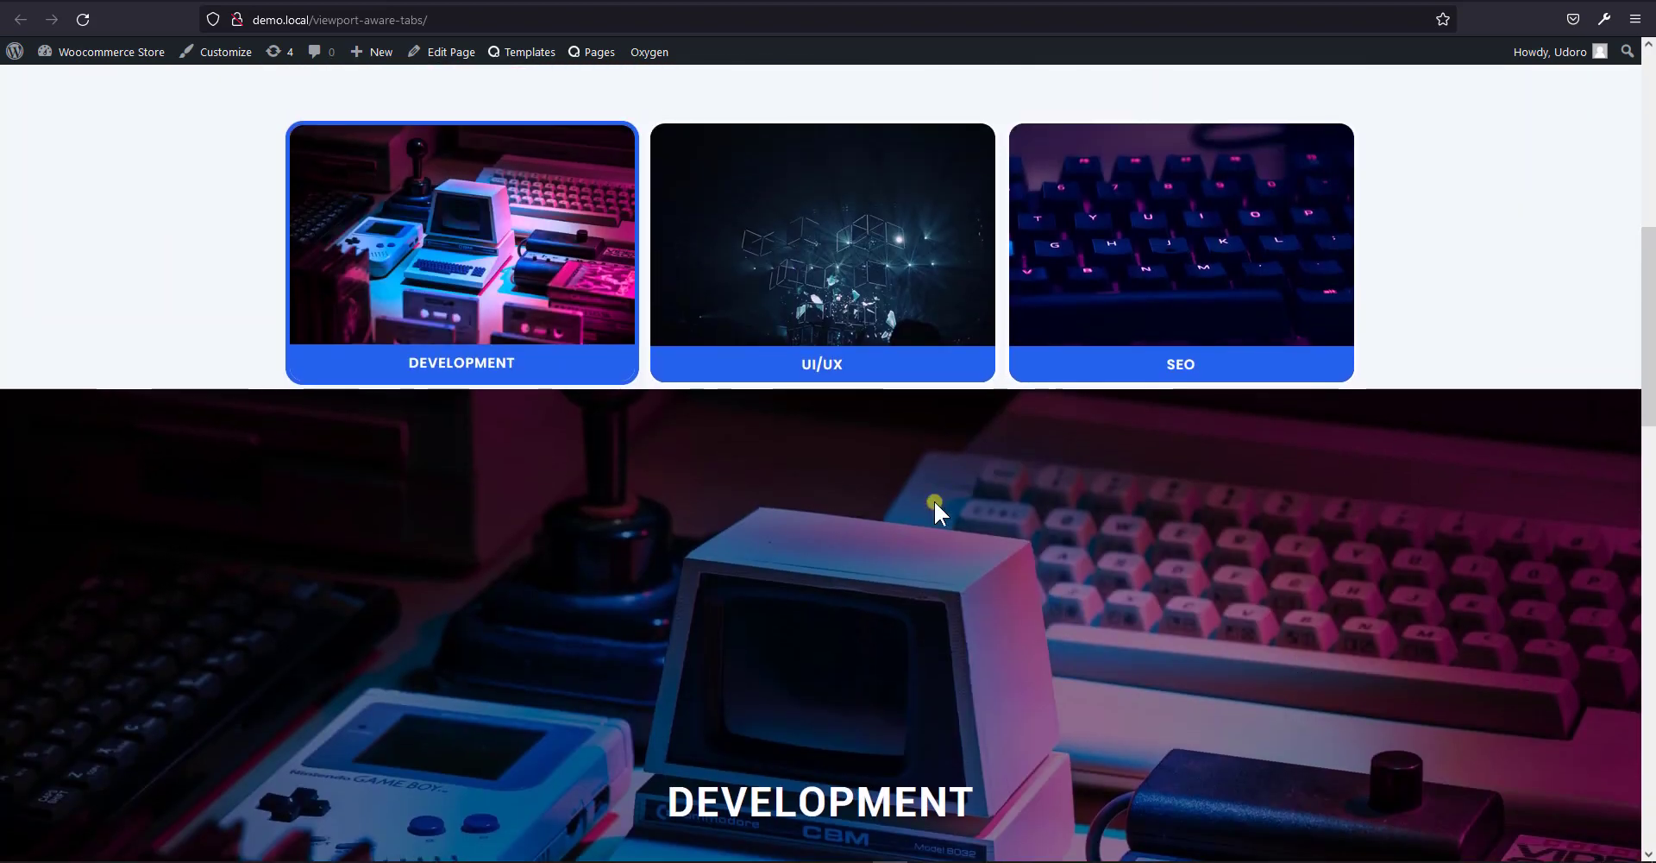
scroll(964, 502, "down", 3)
scroll(964, 502, "down", 2)
scroll(1312, 603, "up", 6)
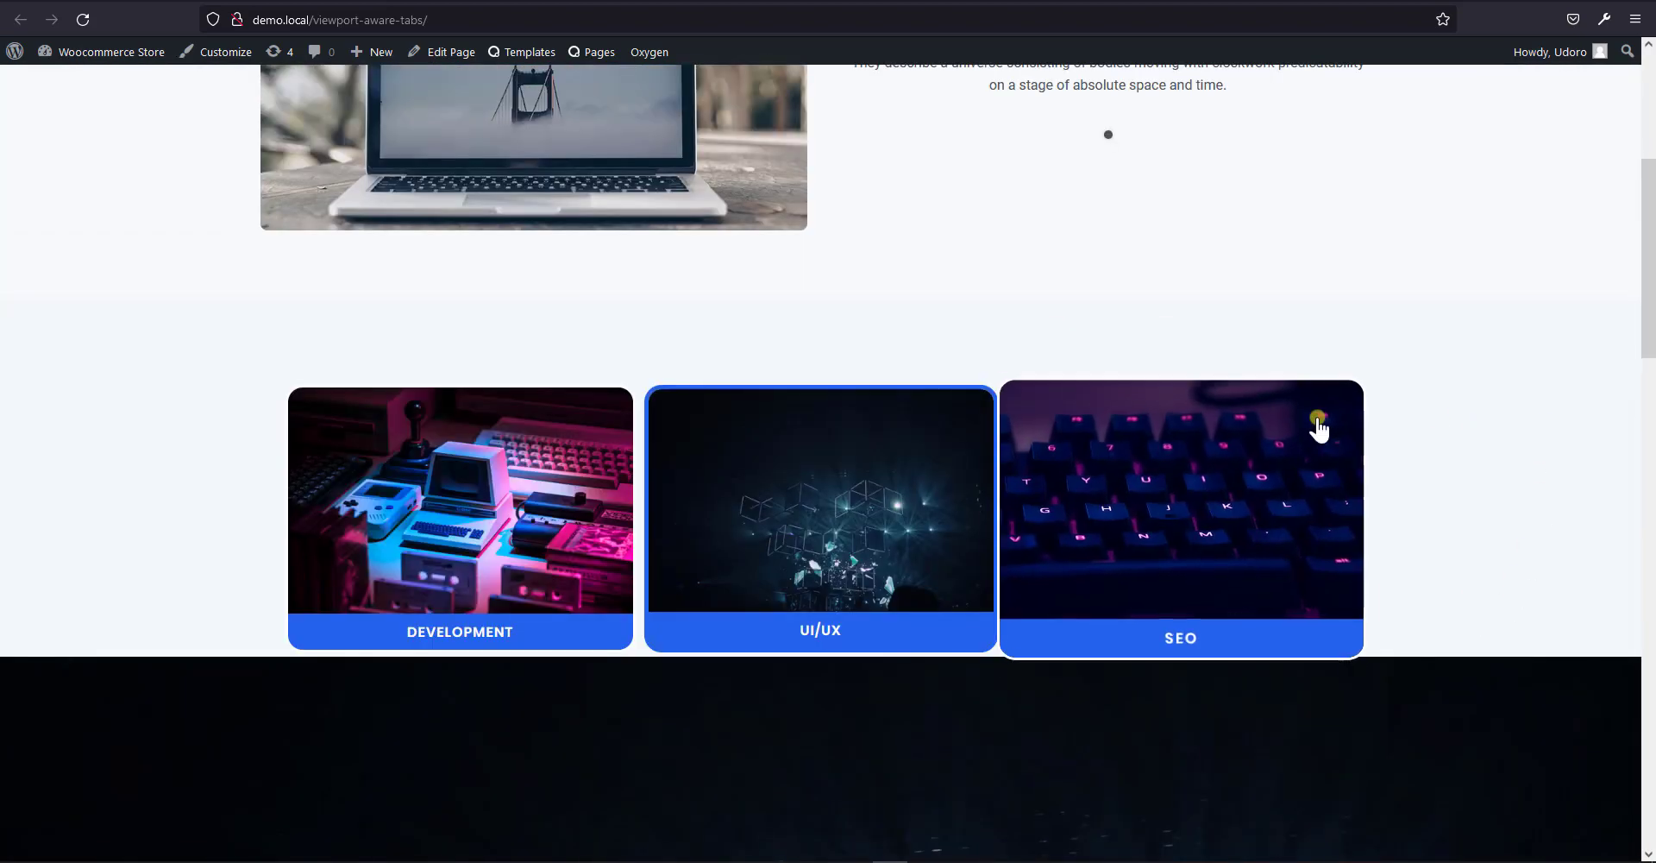
scroll(1329, 604, "down", 7)
scroll(1394, 694, "up", 6)
scroll(1311, 686, "down", 7)
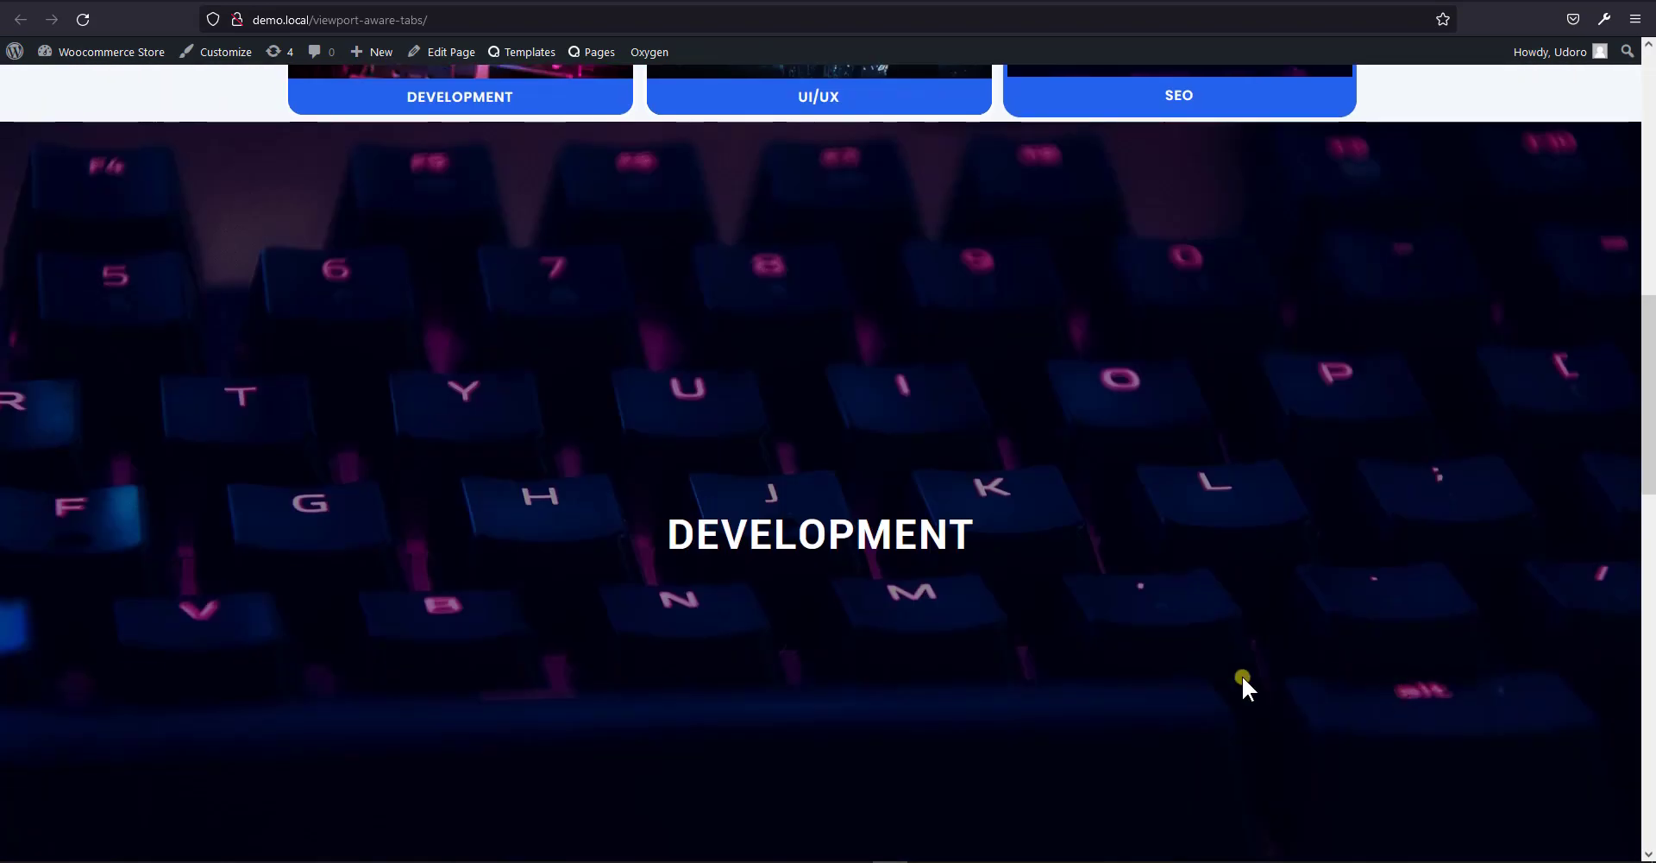
scroll(820, 724, "up", 4)
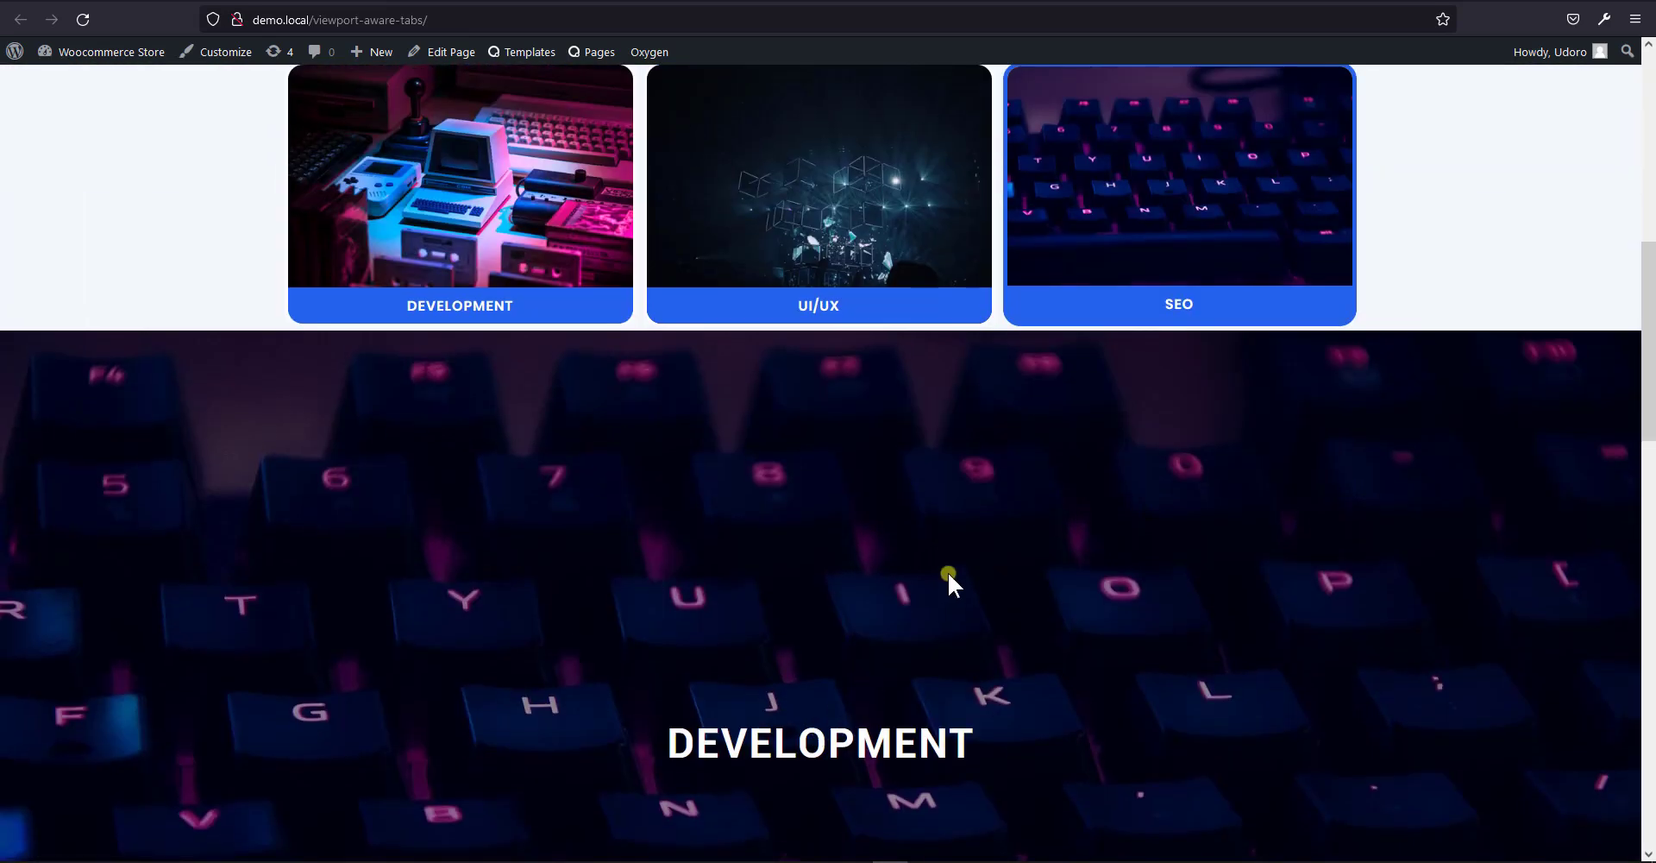
Test the Close link on the live page's SEO and Development contents, reopening the Development tab in between.
scroll(947, 580, "down", 5)
left_click(815, 664)
left_click(499, 169)
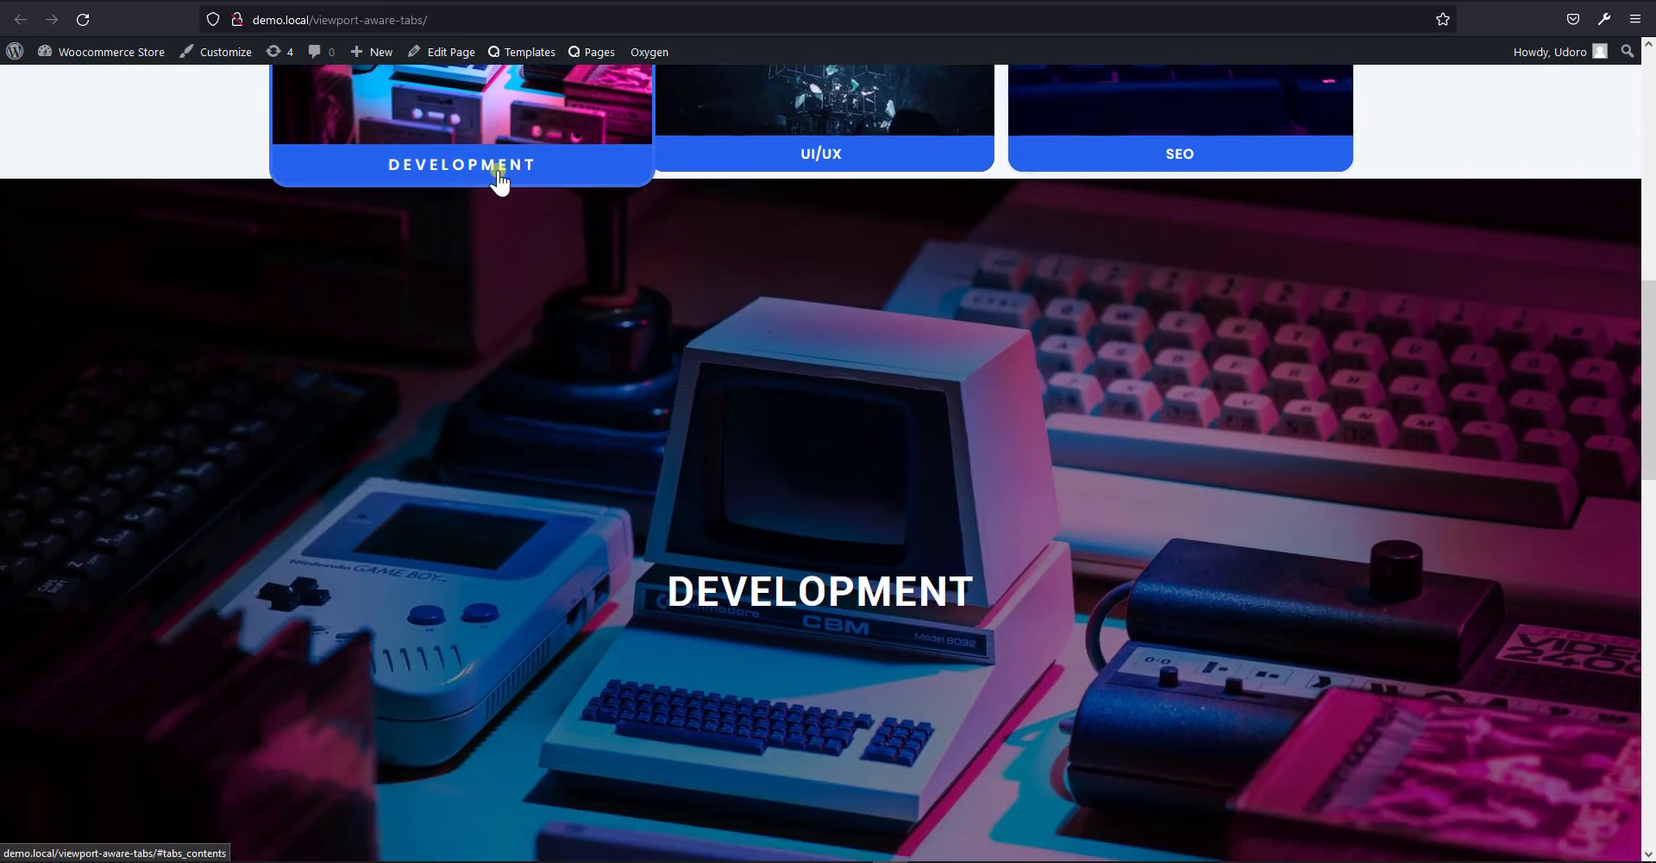
left_click(823, 809)
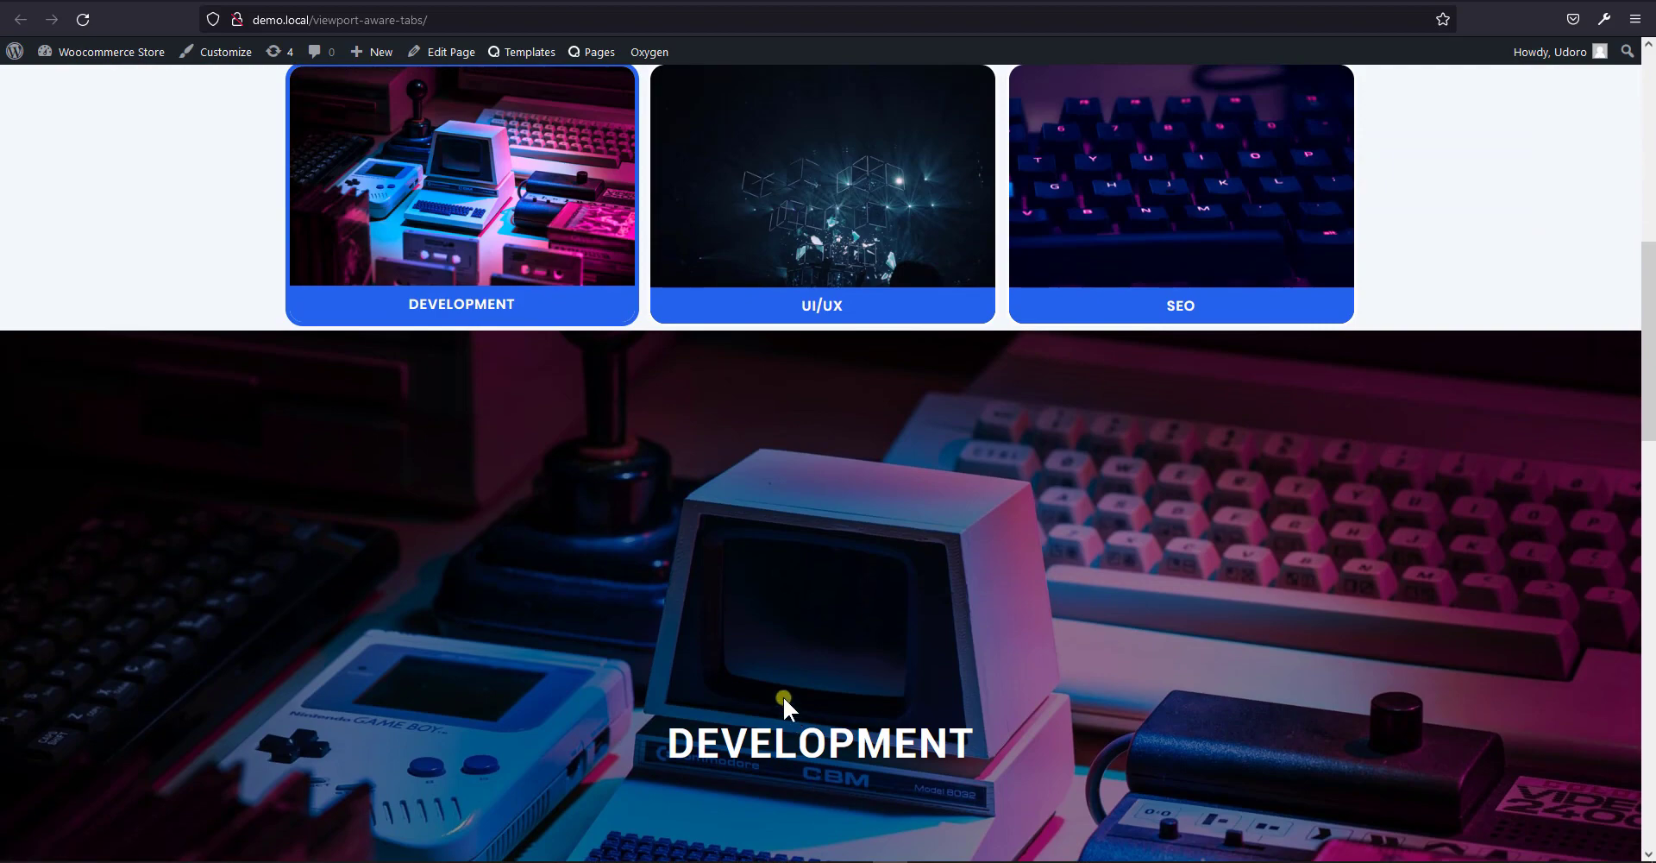
scroll(888, 695, "down", 5)
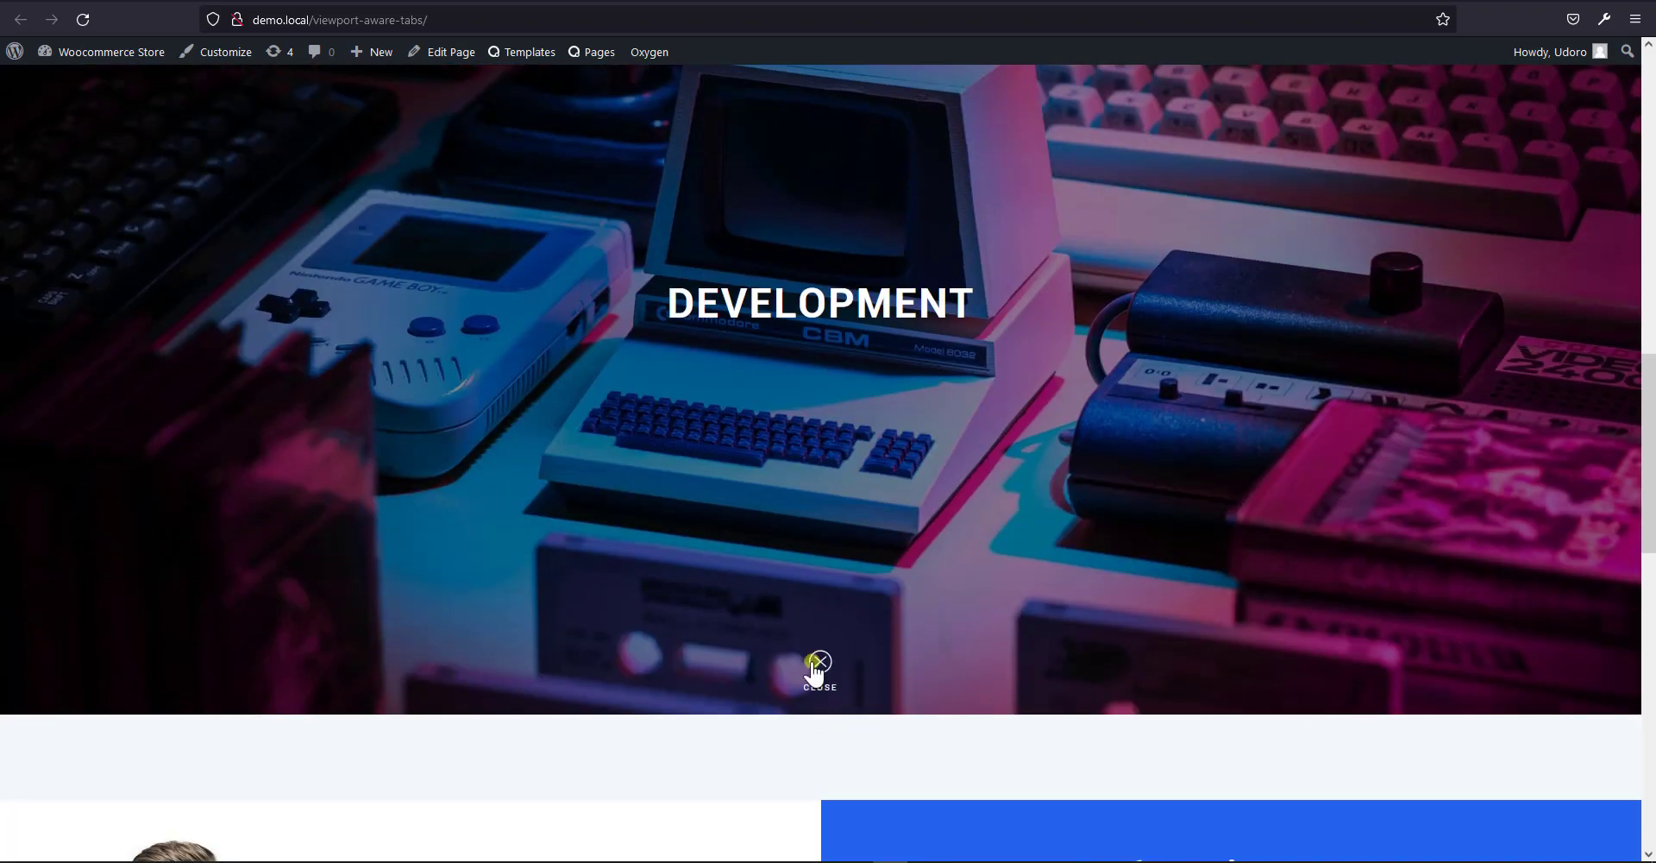
left_click(813, 666)
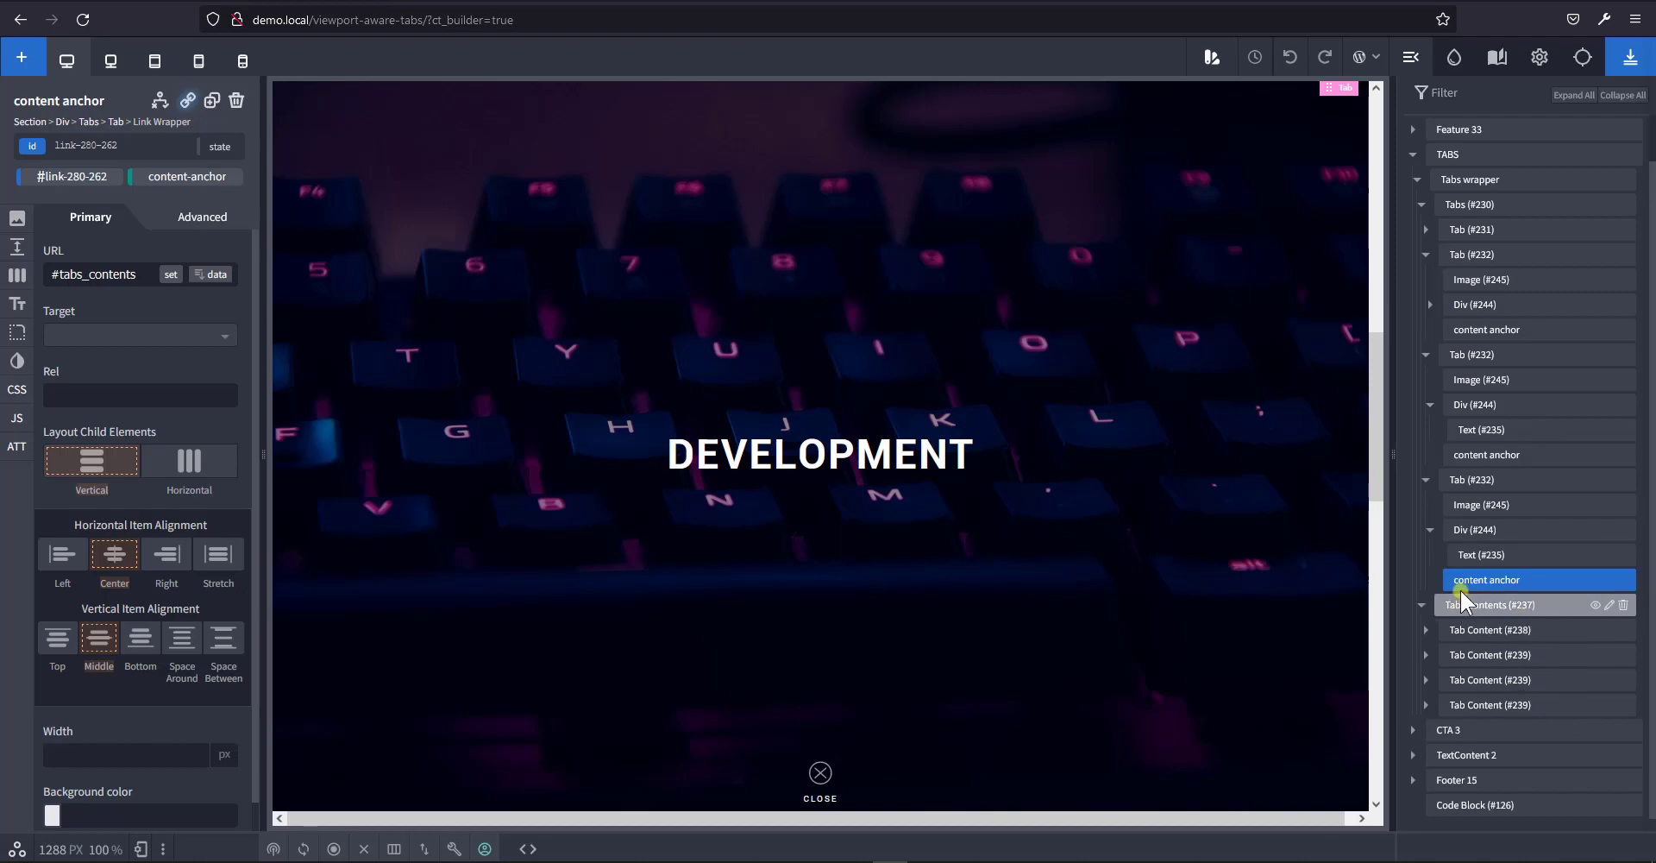
In the Code Block's JavaScript, extend the comment to cover the whole tabs.forEach block including its closing brackets, and save the page.
left_click(1499, 805)
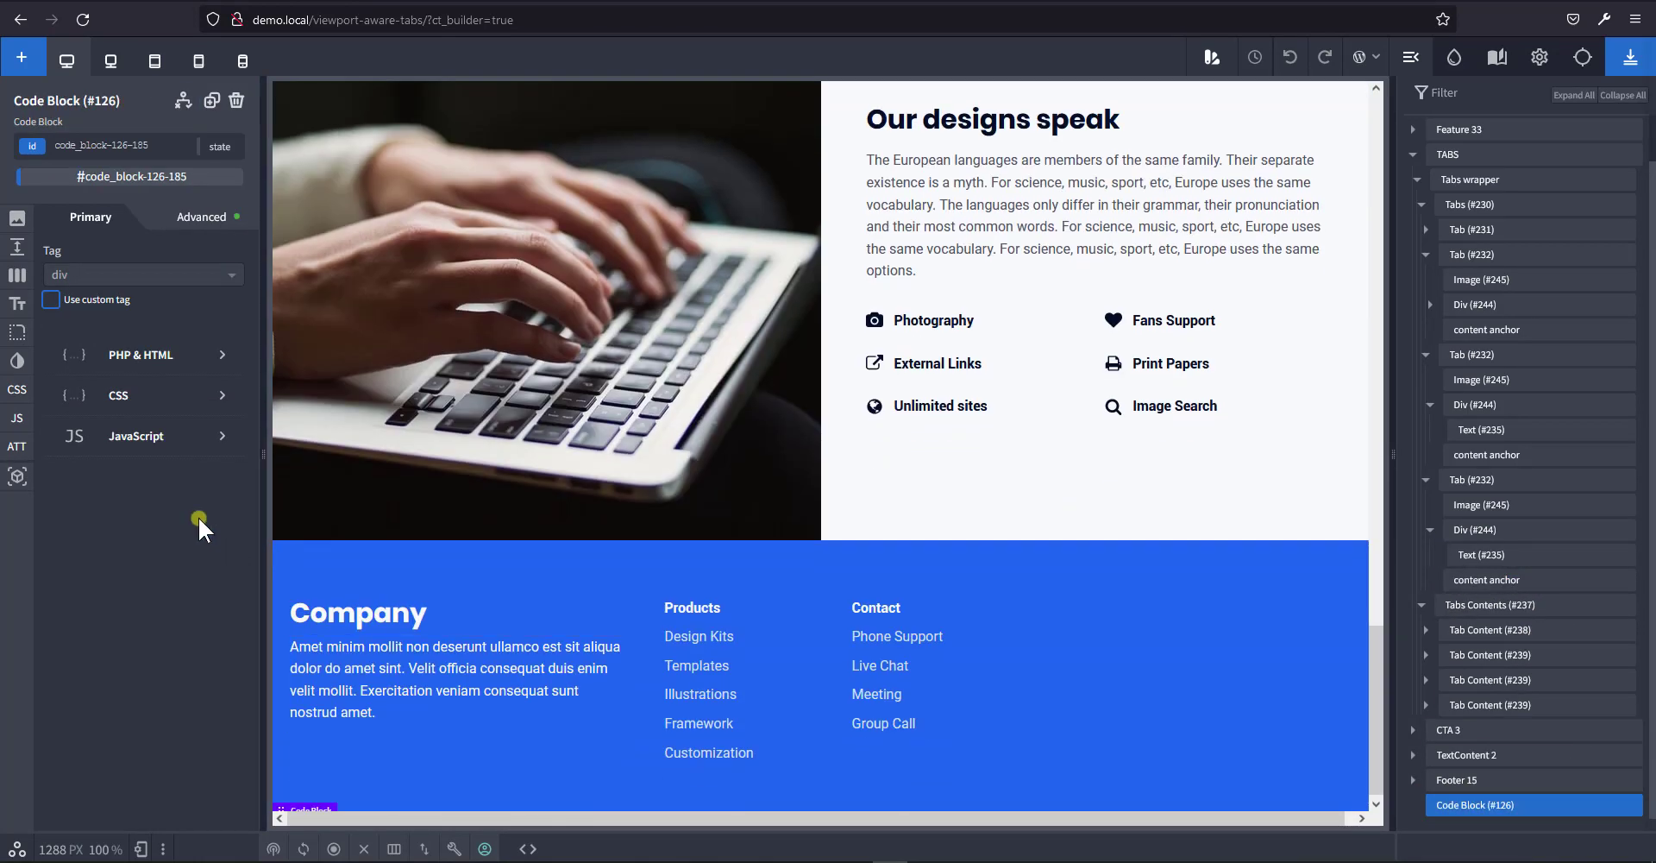
left_click(169, 438)
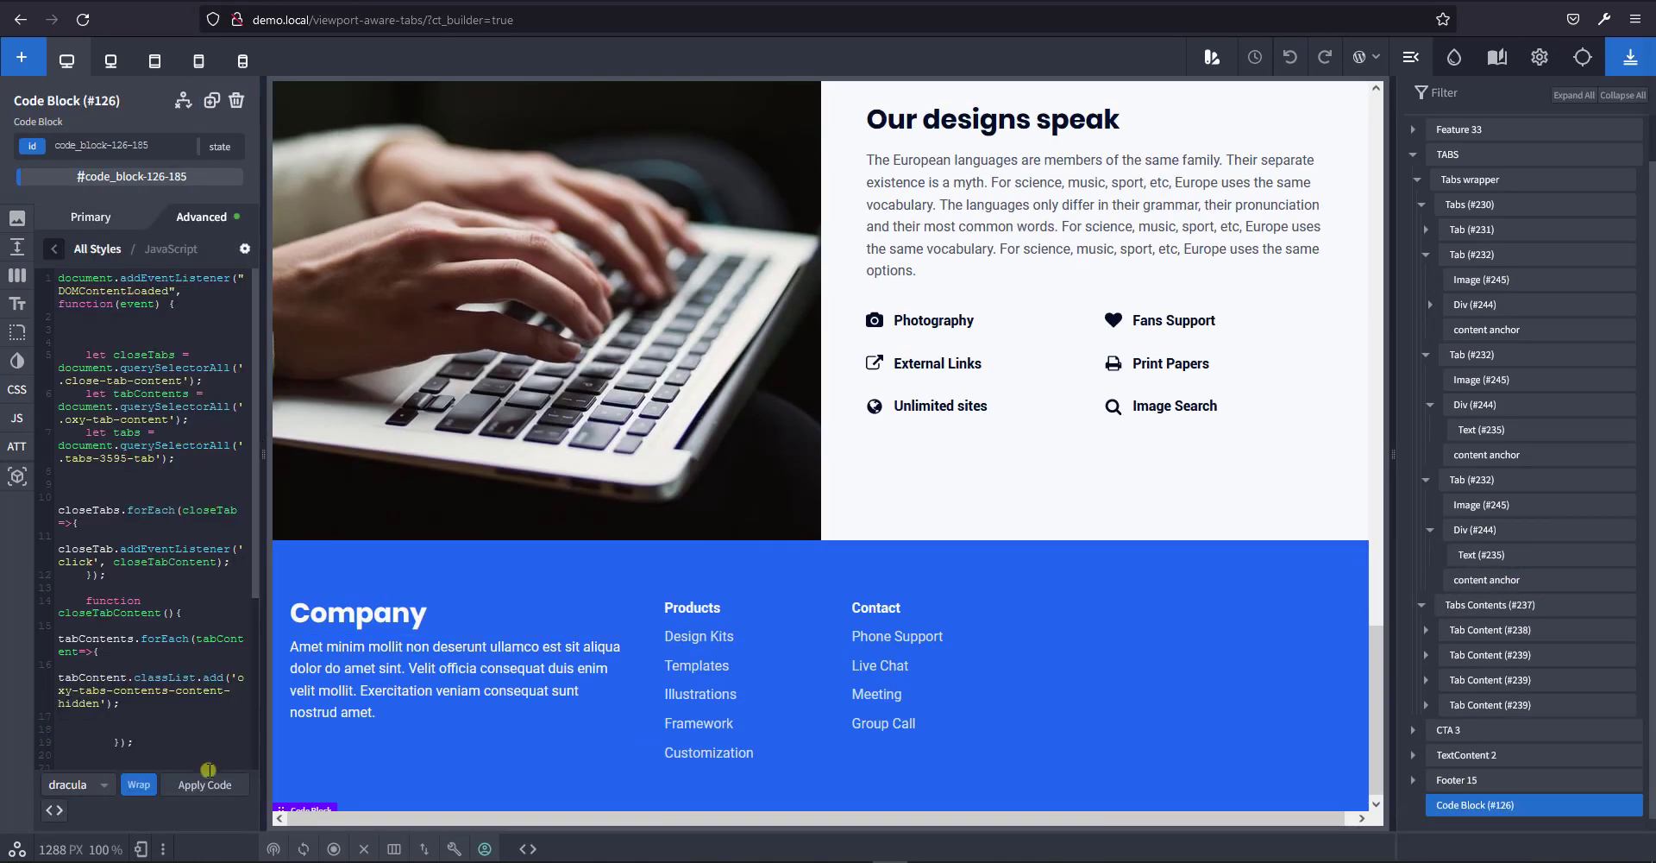
left_click(54, 809)
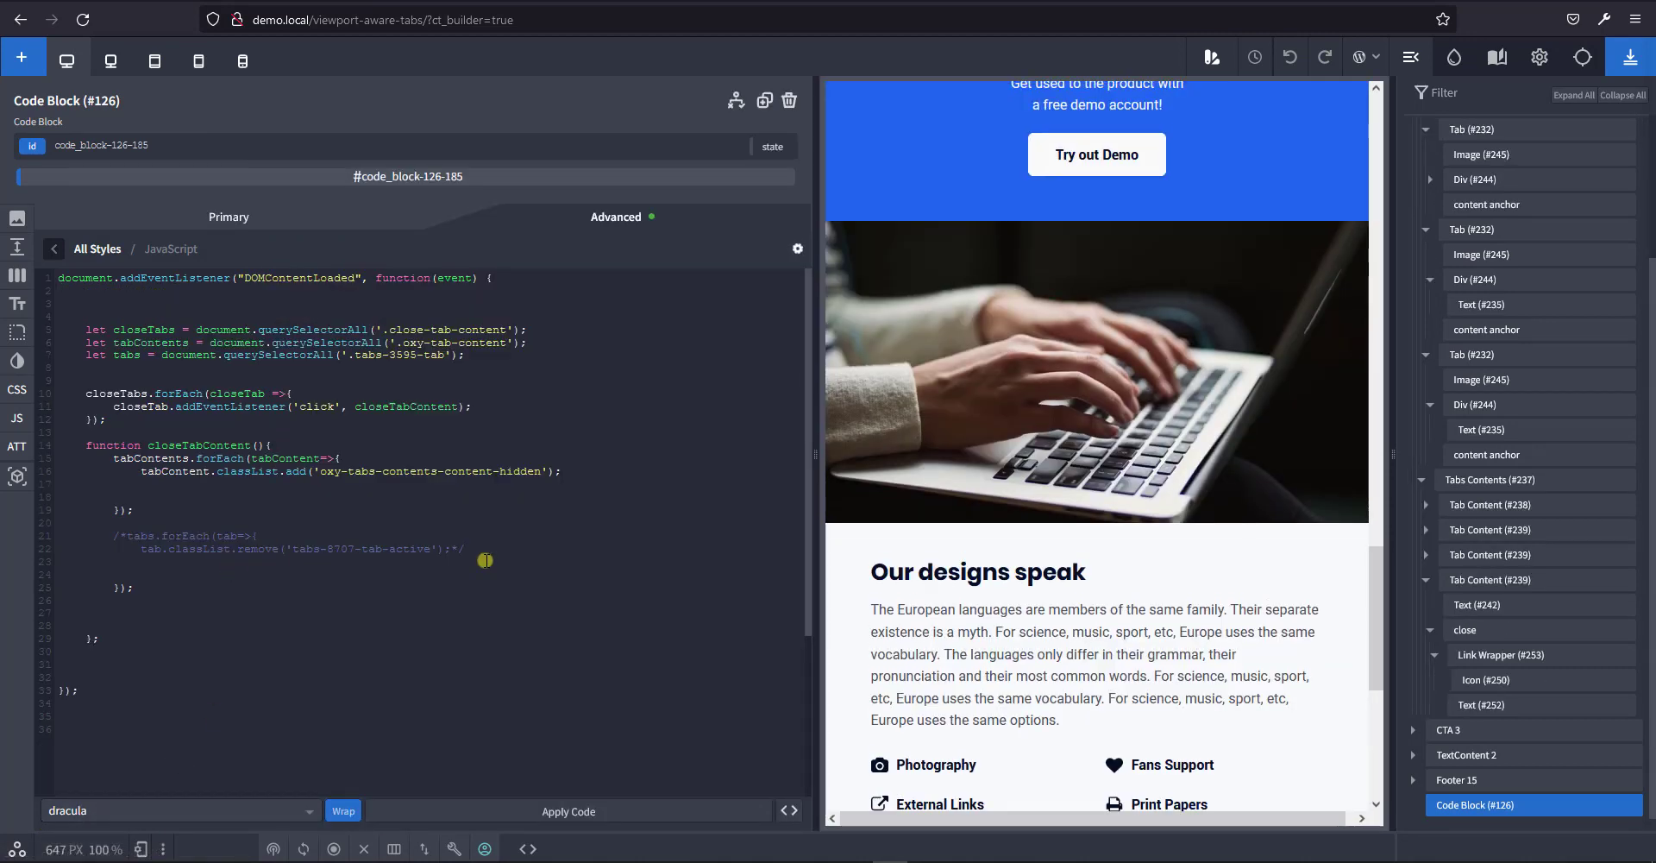
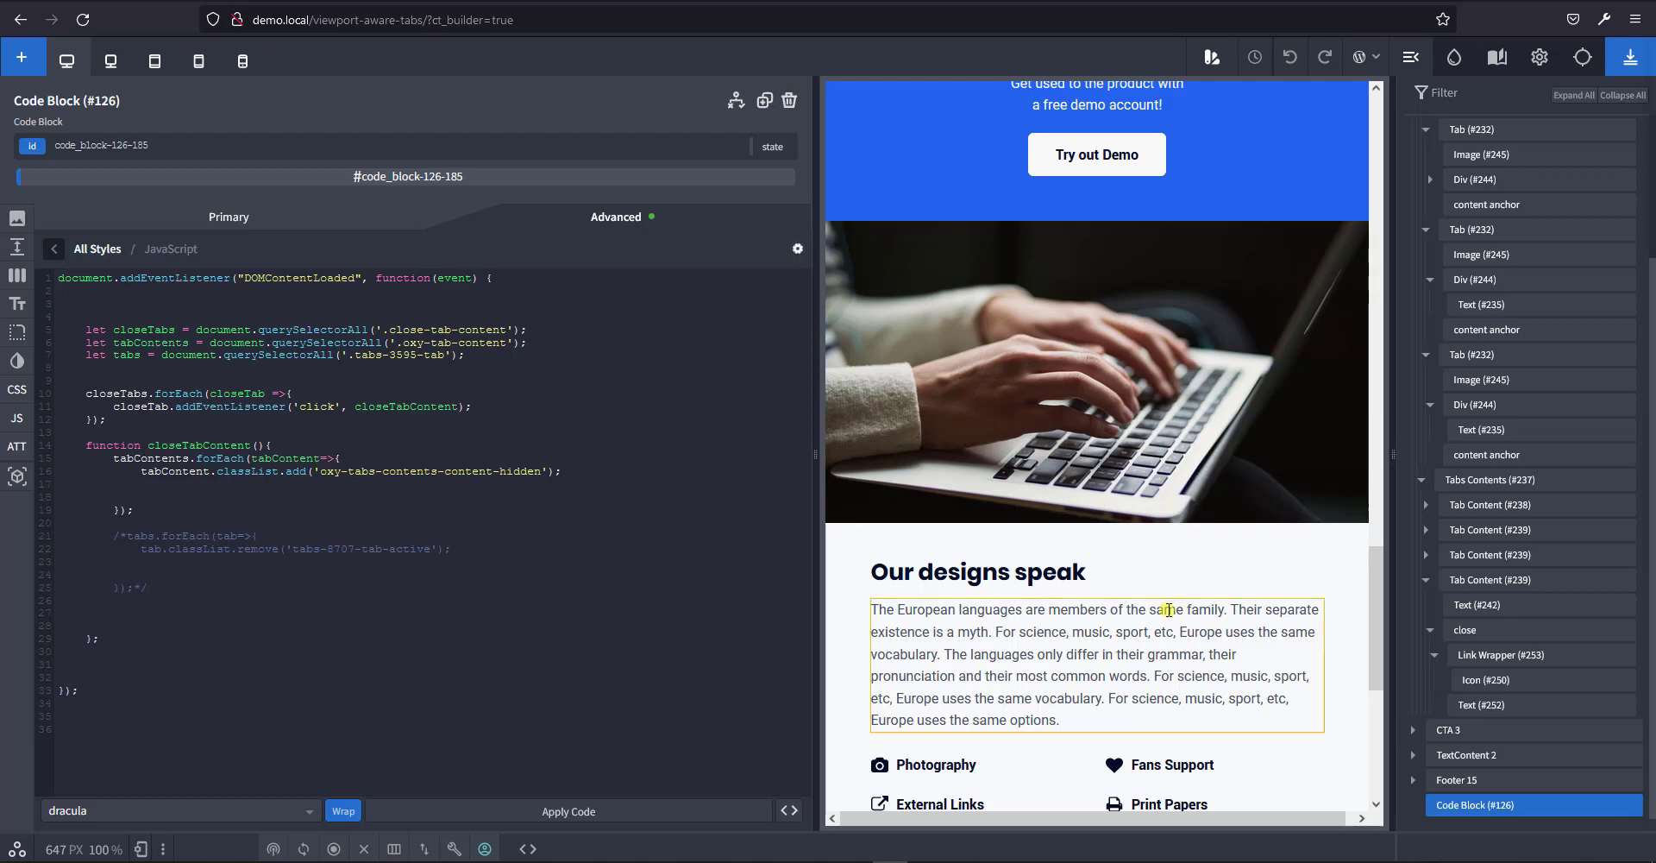
left_click(1635, 62)
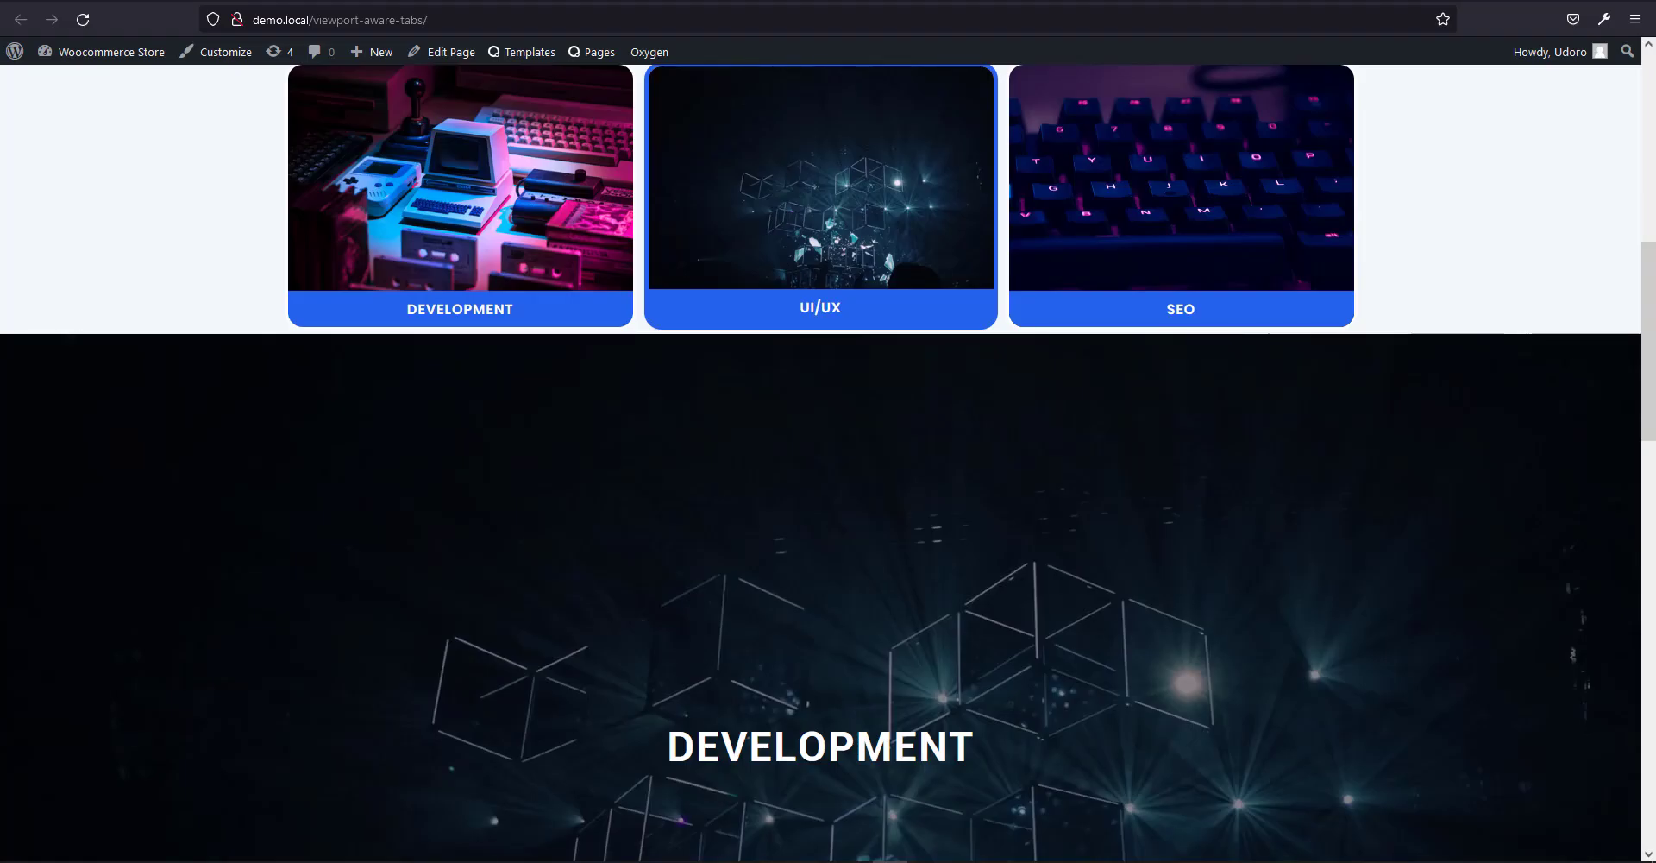
Reload the live page and test opening and closing the Development, UI/UX and SEO contents with the tabs and Close links.
key("F5")
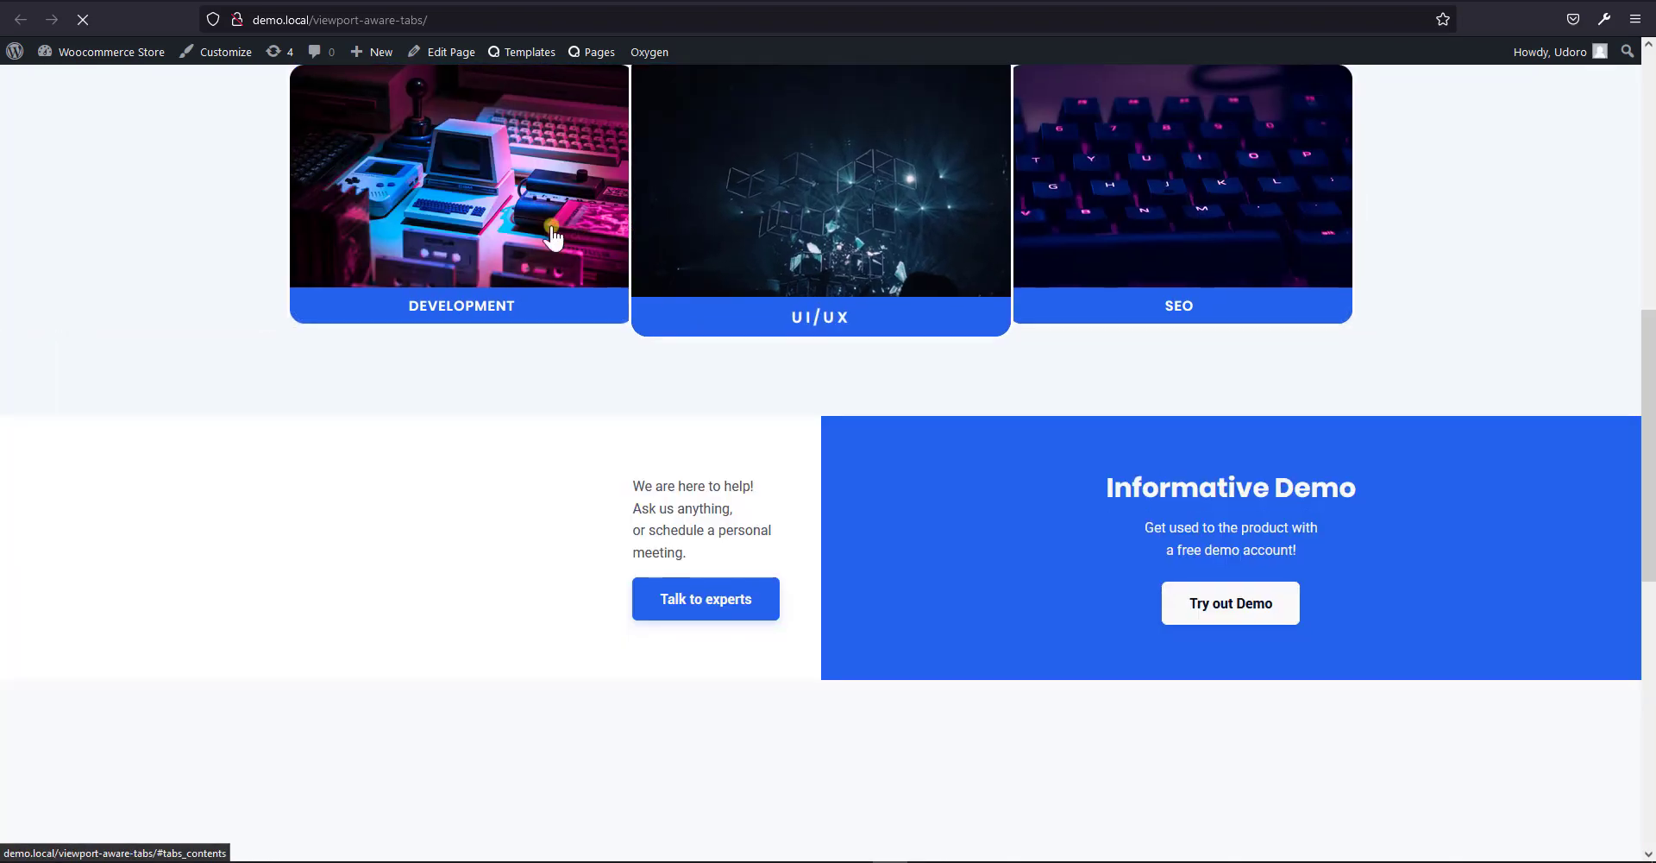
left_click(549, 226)
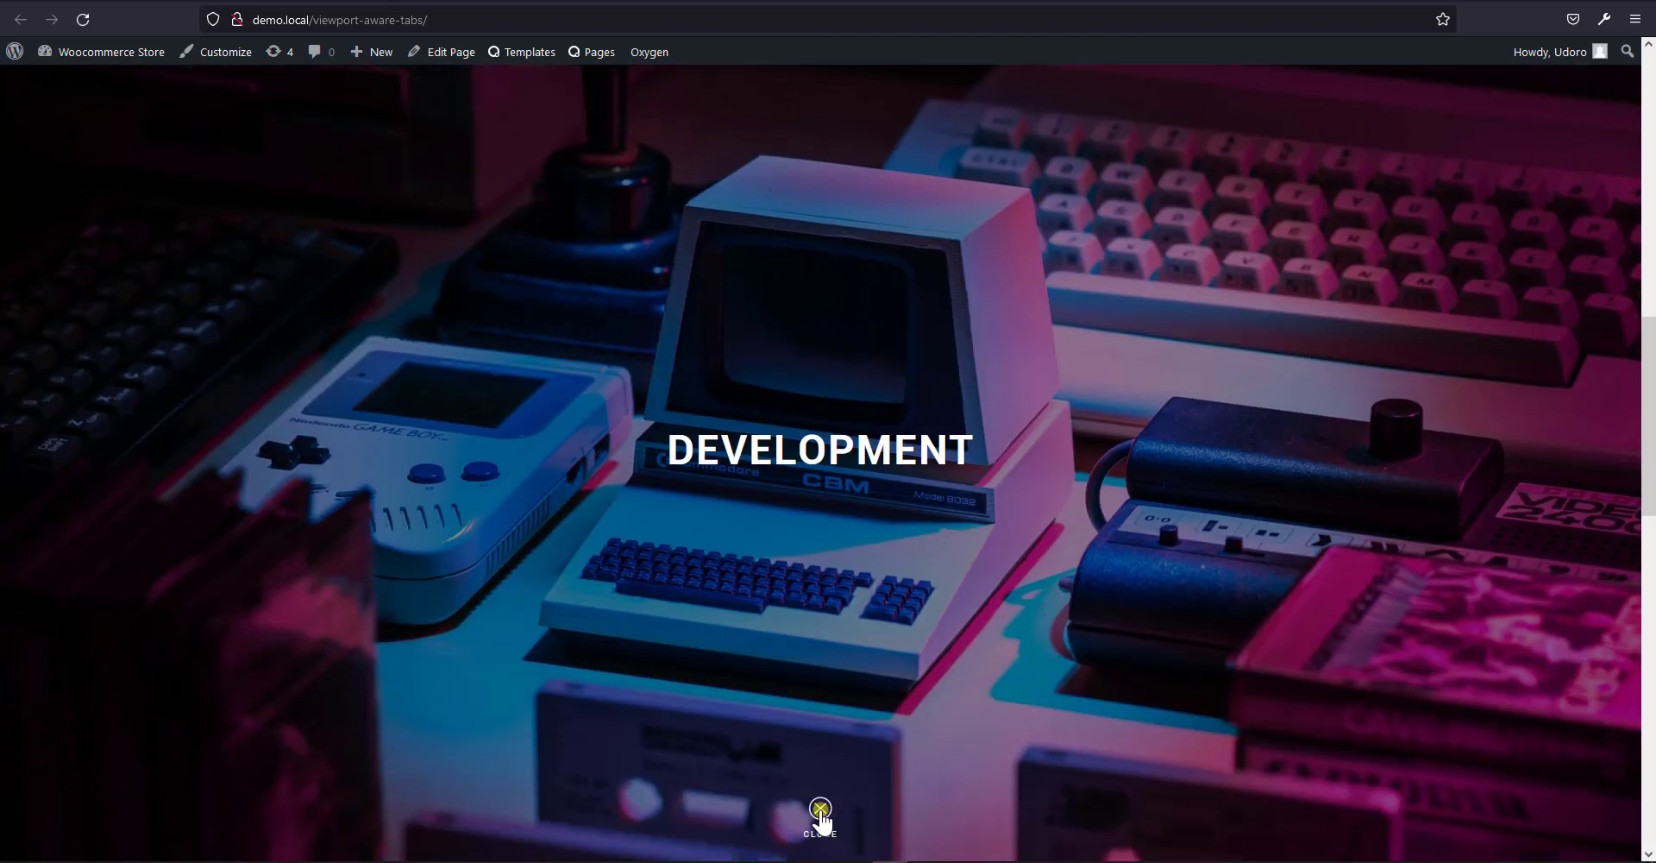
left_click(820, 811)
left_click(875, 269)
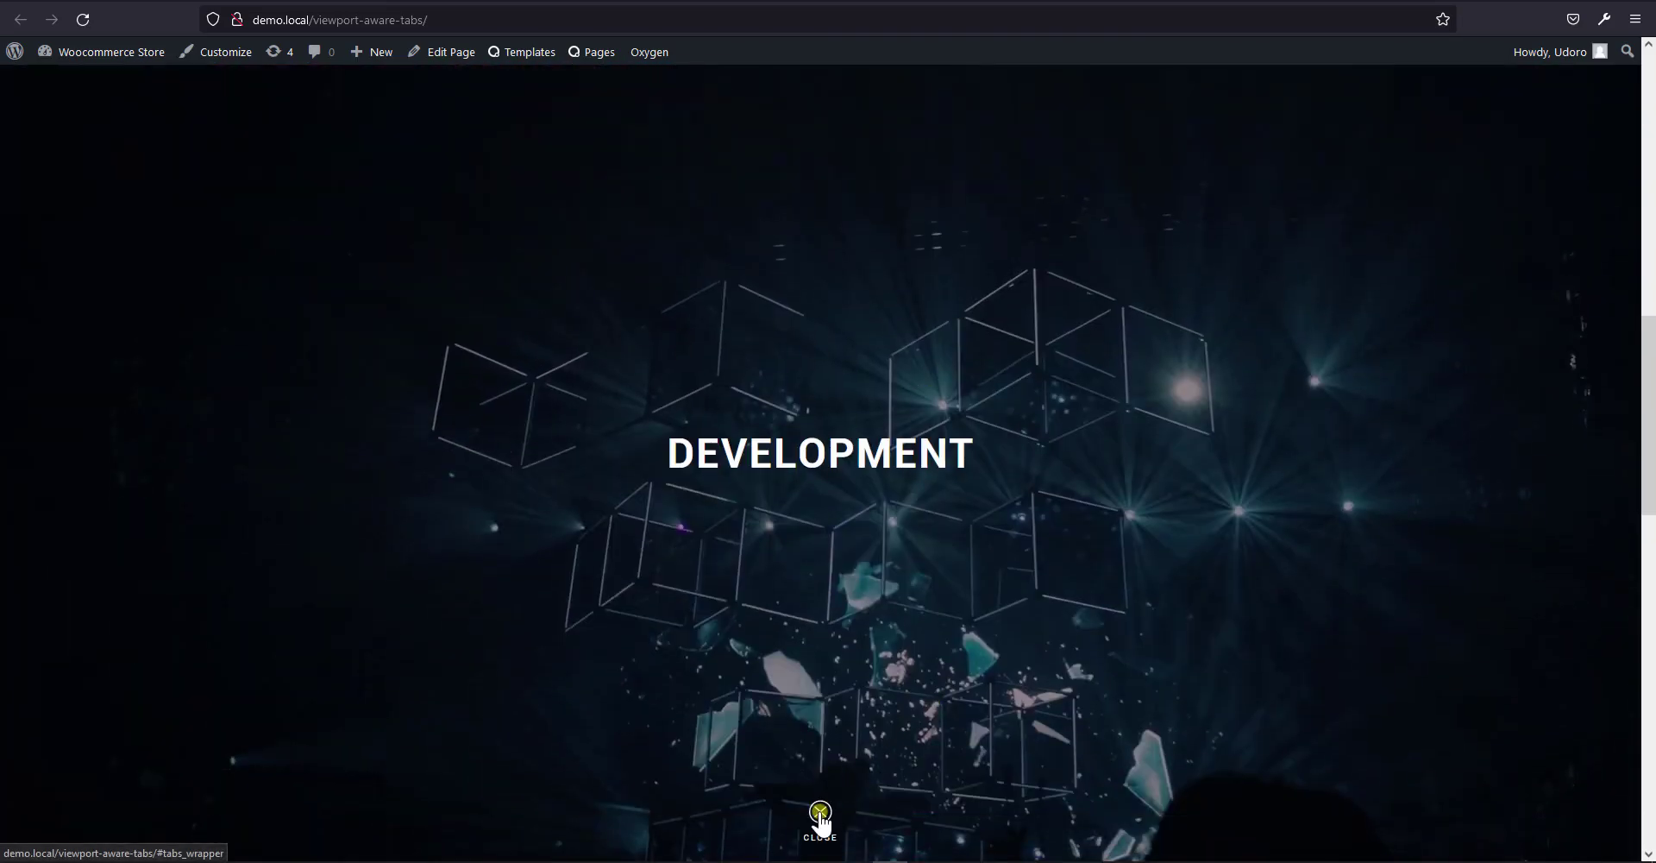
left_click(819, 813)
left_click(1183, 222)
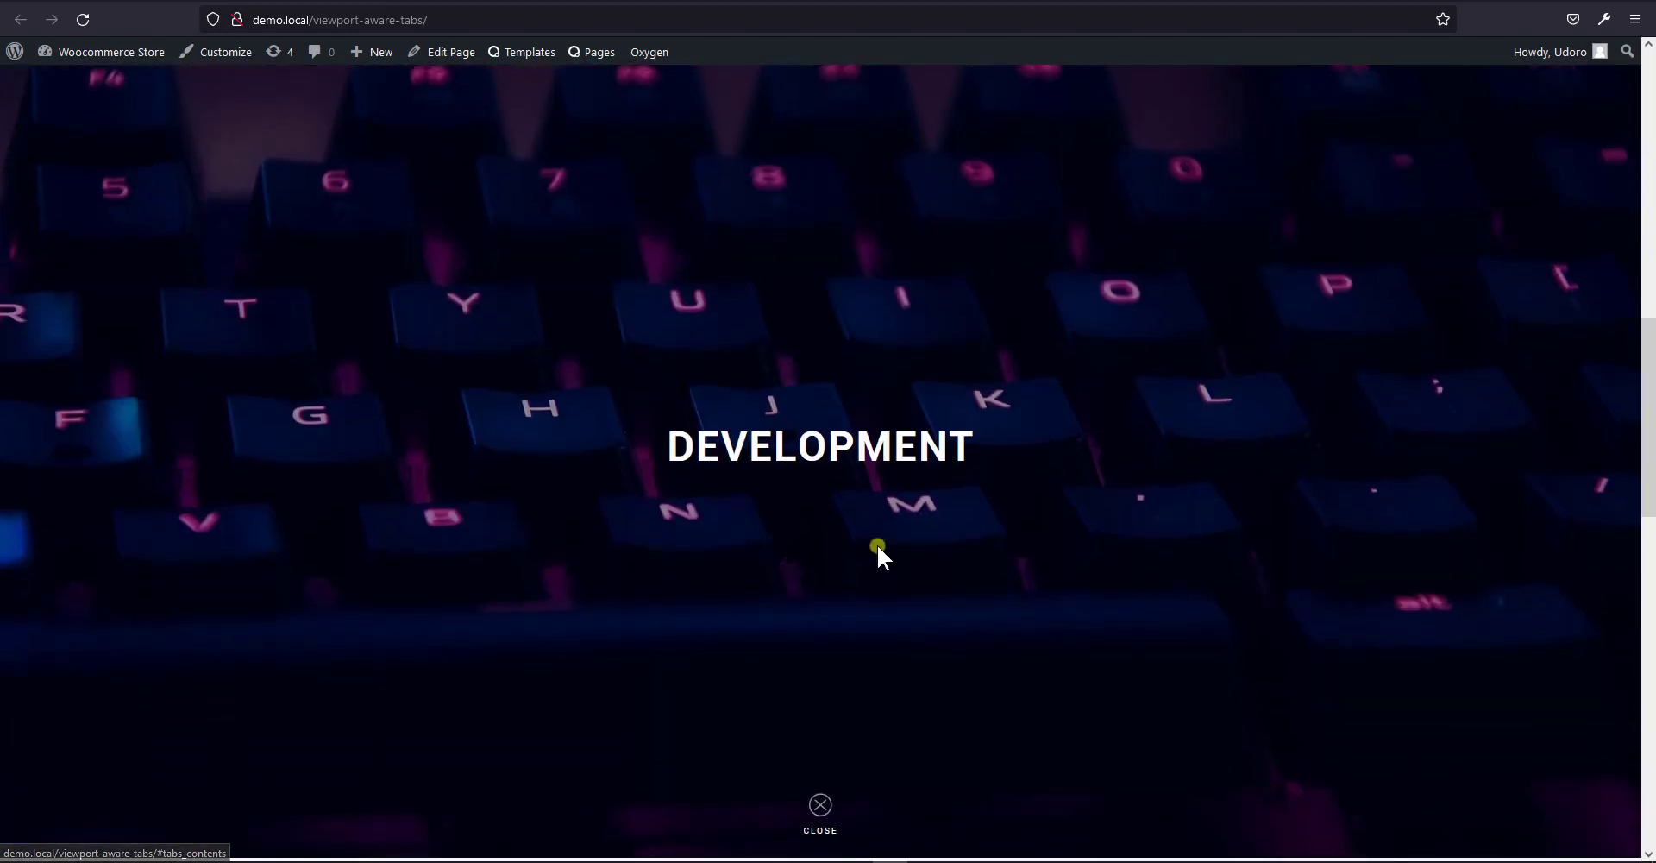
left_click(821, 807)
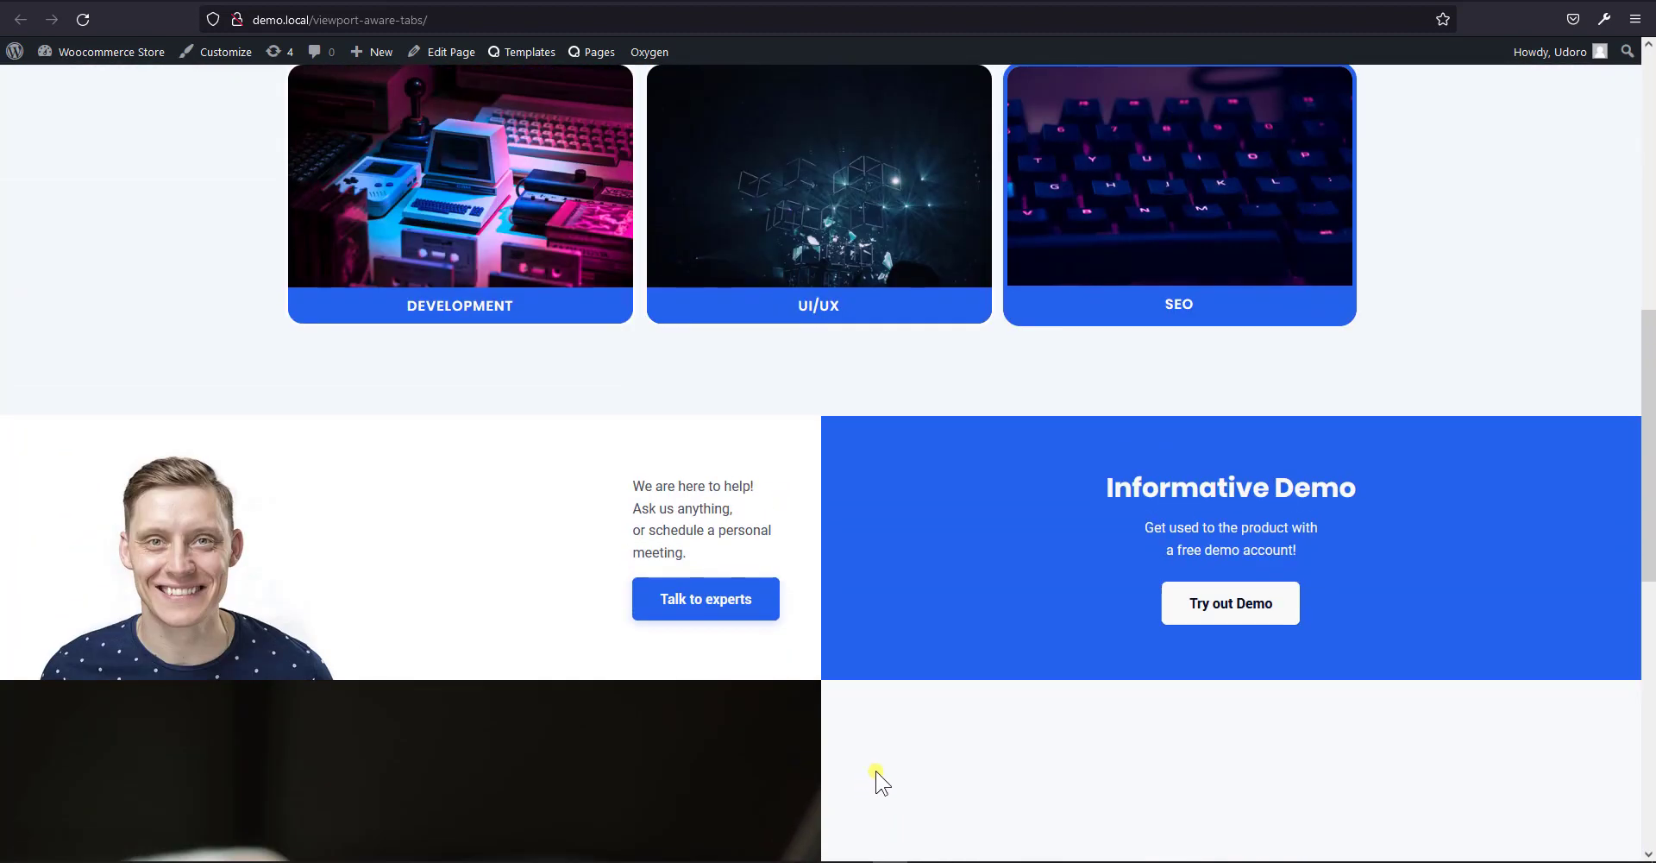
left_click(854, 254)
scroll(799, 618, "up", 5)
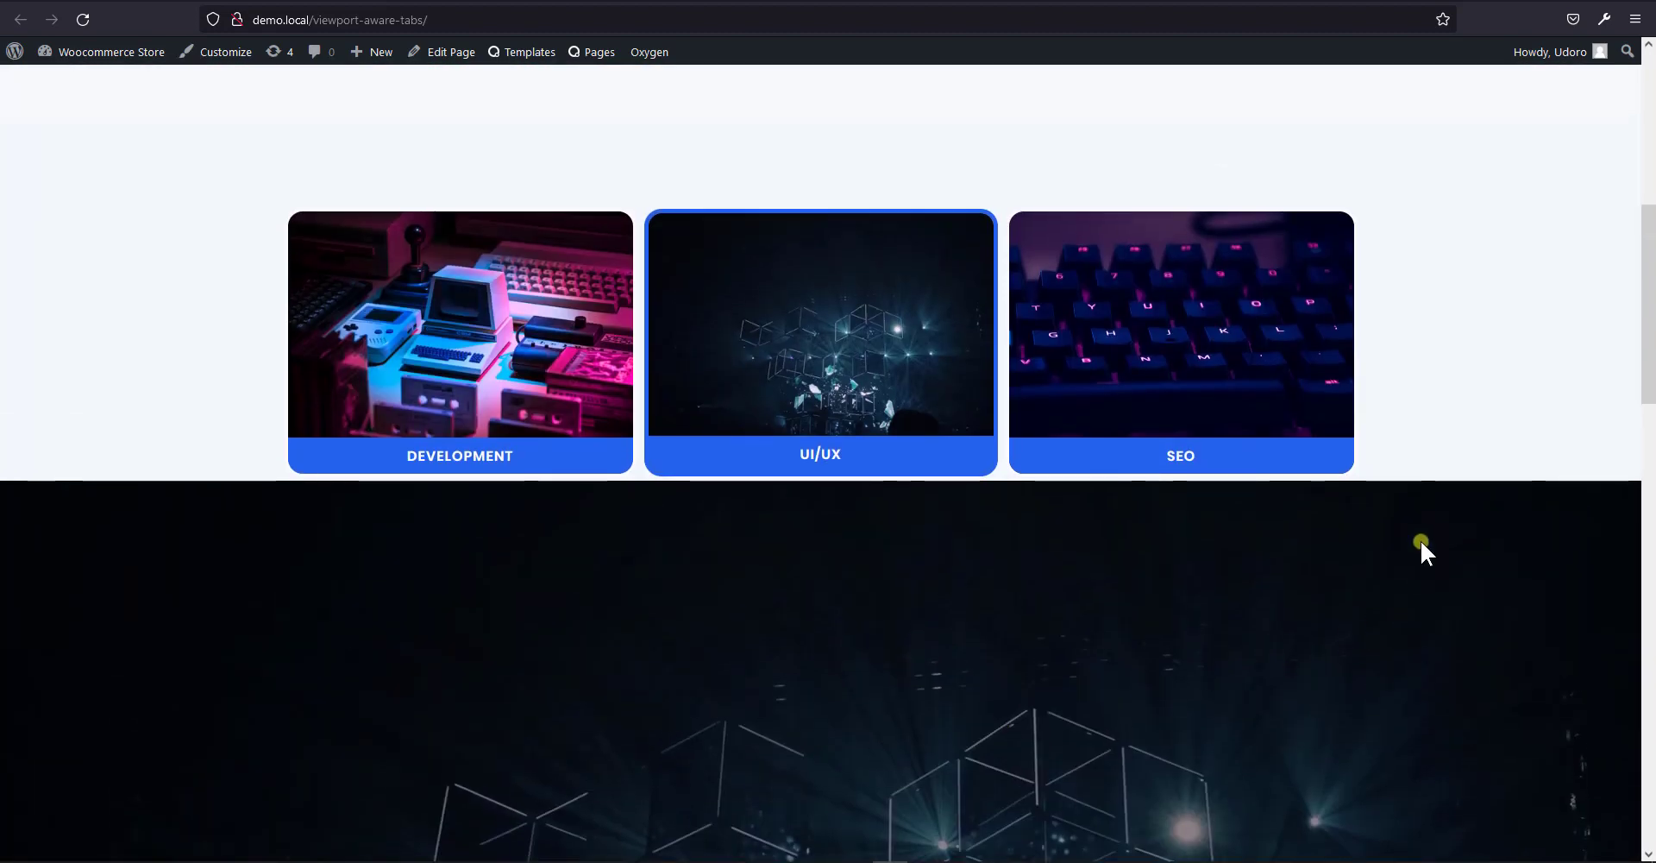
left_click(1255, 423)
Preview the live page in the browser's responsive design mode at 375 × 667 and activate the Development tab there.
key("F12")
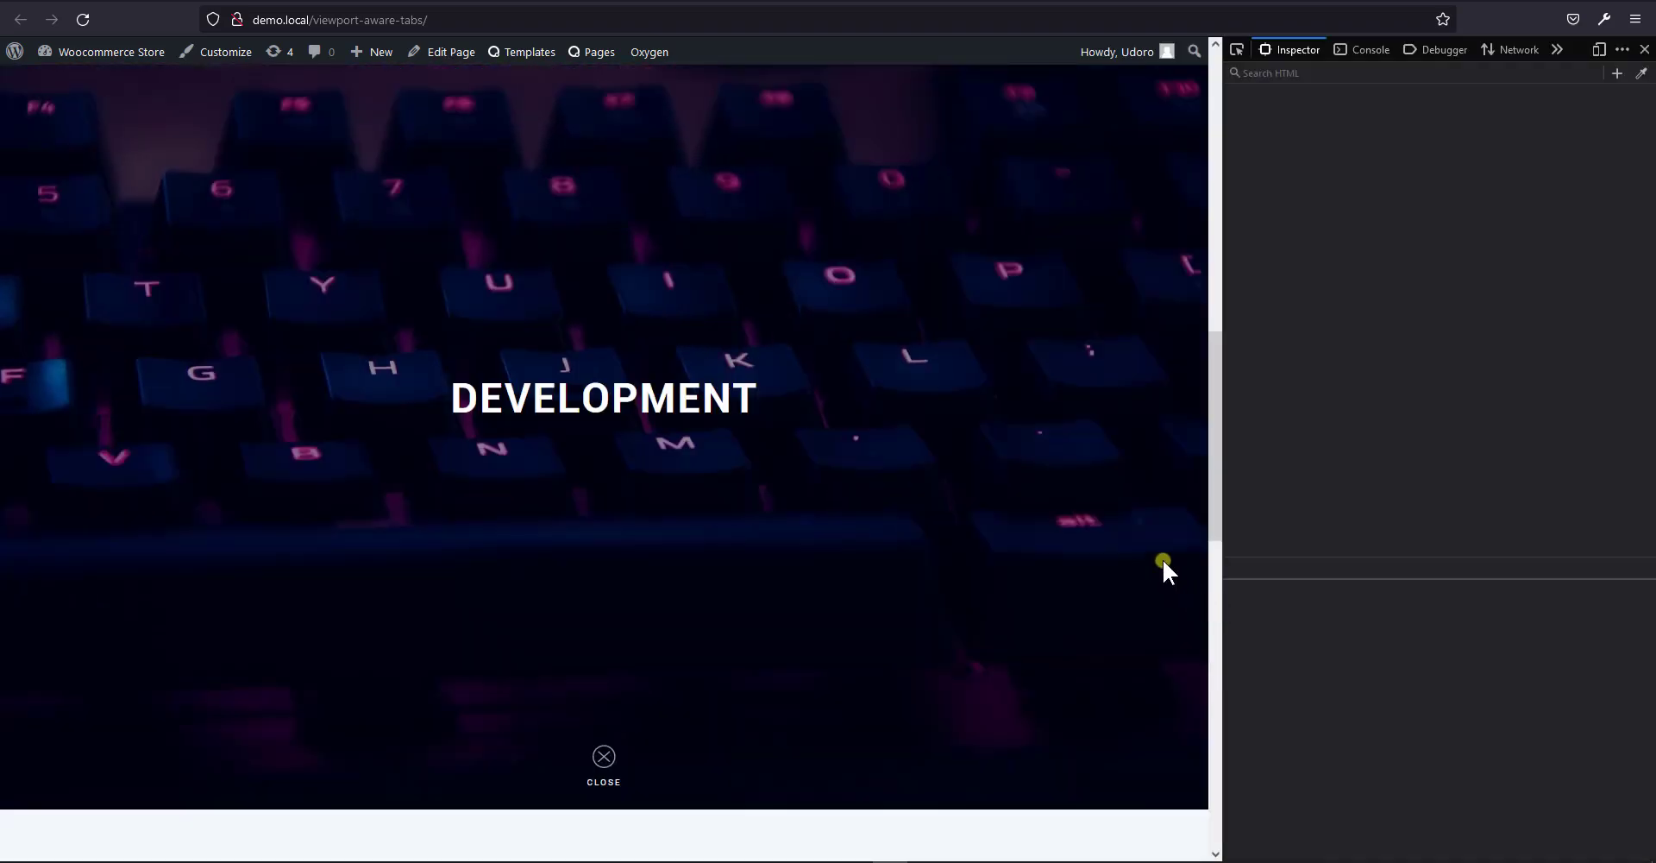
left_click(1600, 52)
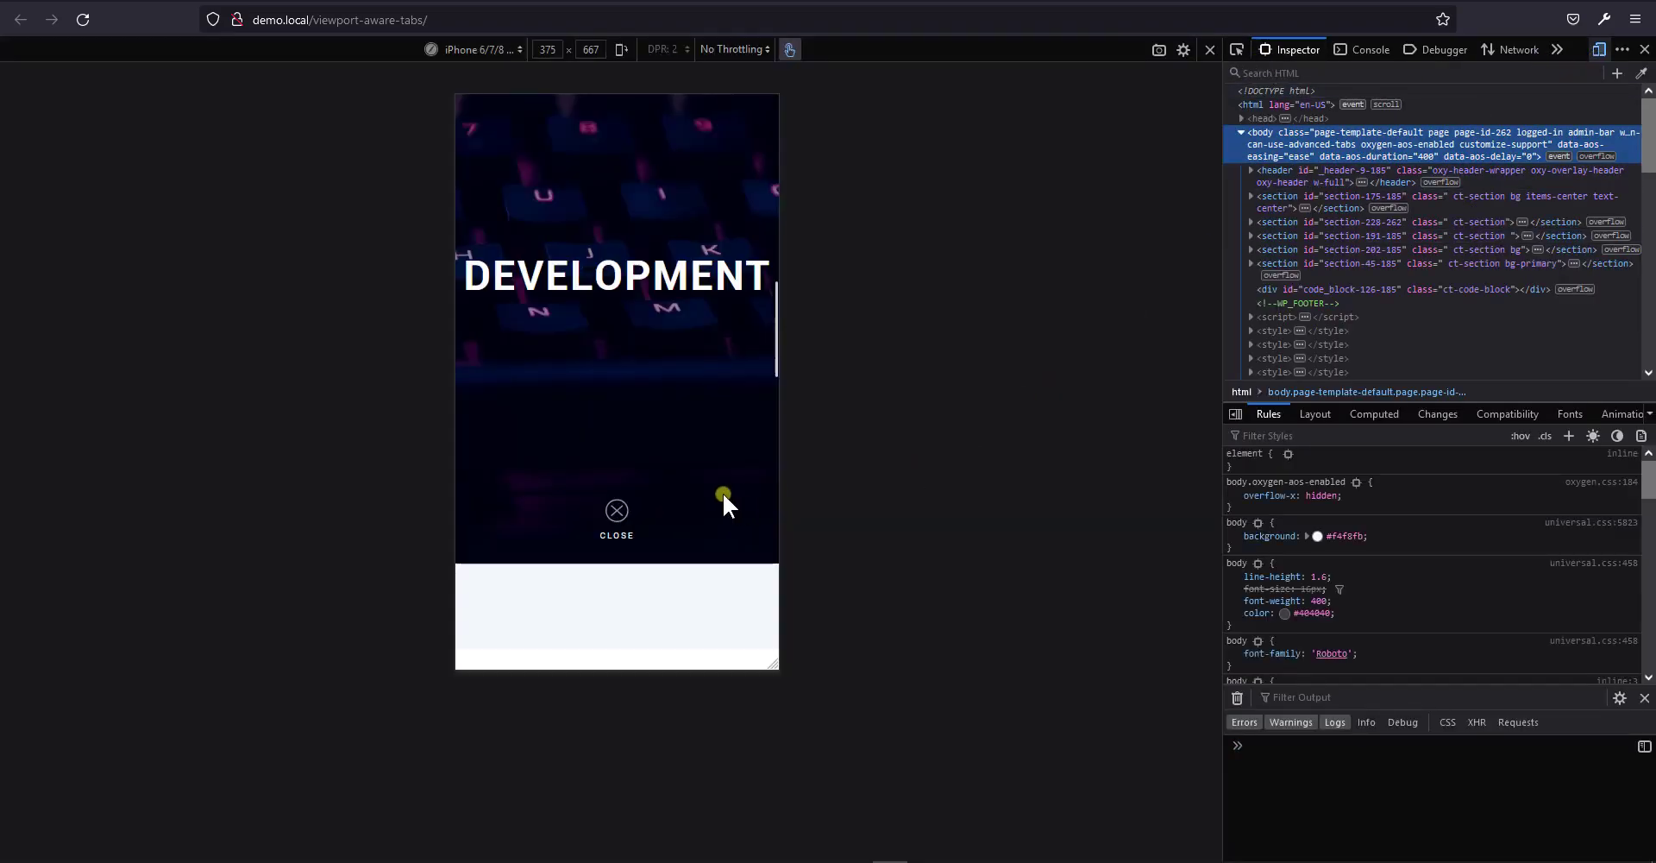
scroll(709, 493, "up", 8)
scroll(699, 486, "down", 3)
left_click(537, 474)
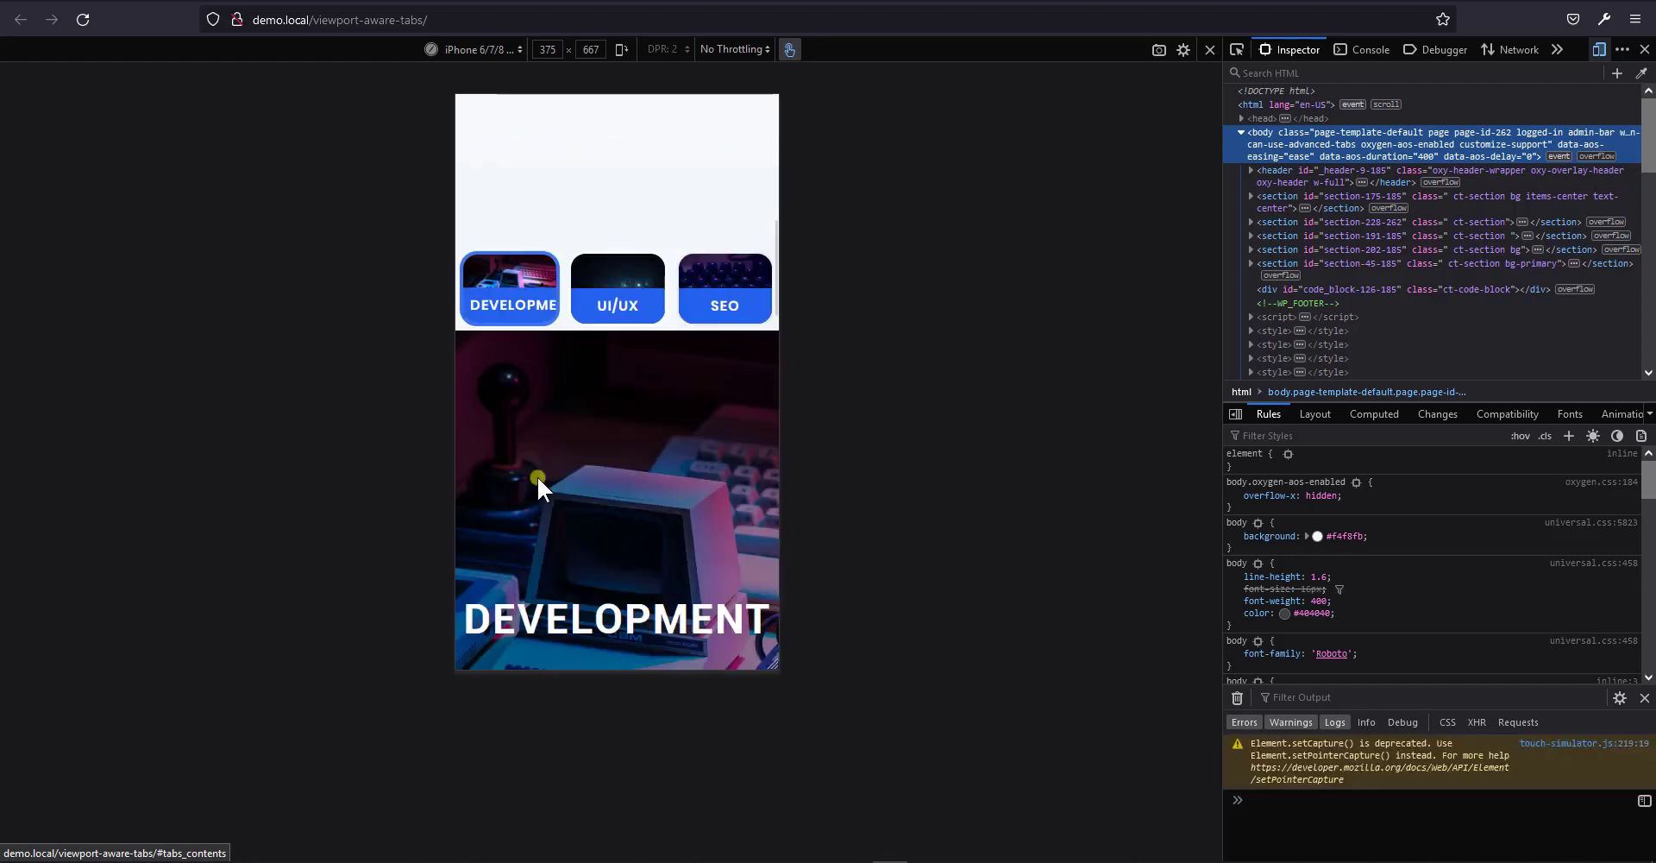
scroll(682, 569, "up", 5)
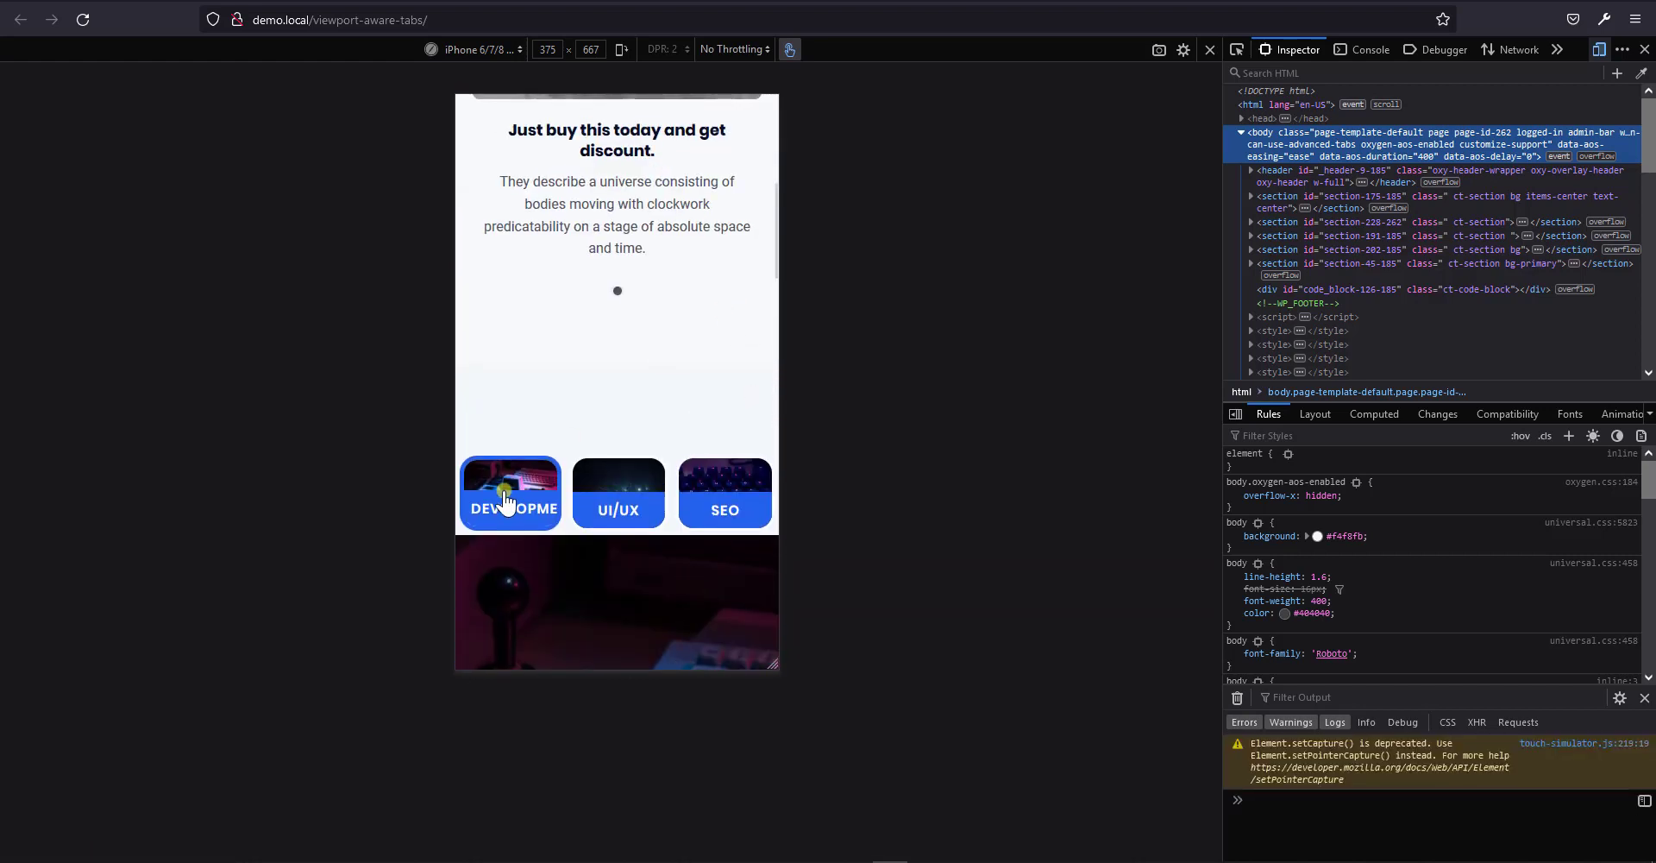
scroll(647, 569, "down", 2)
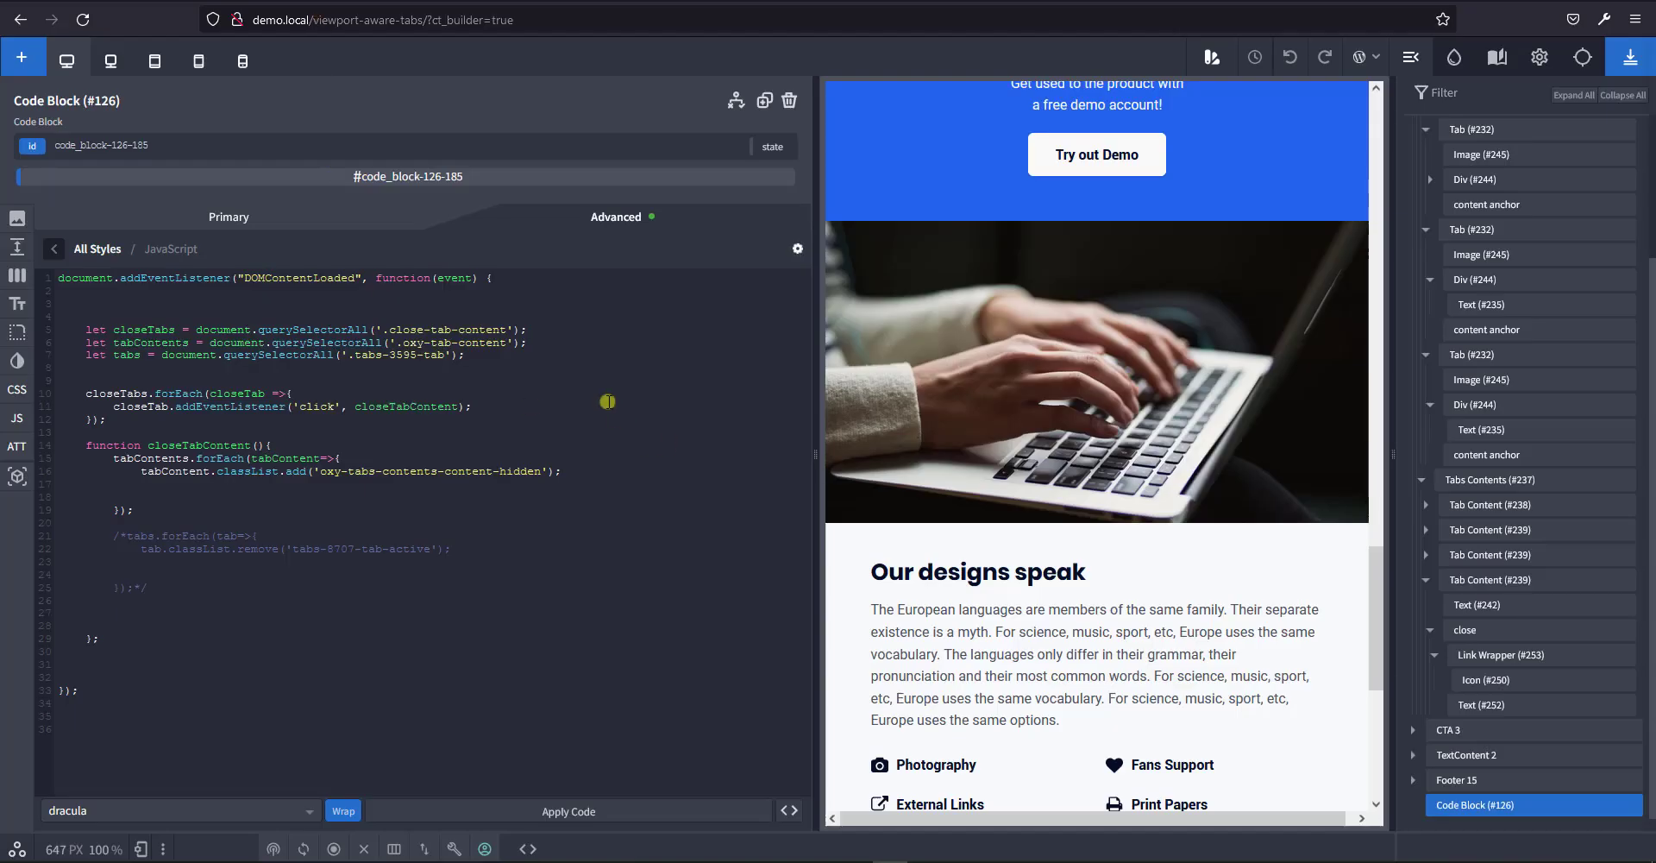
Back in the builder, collapse the expanded code editor and preview the tabs at the 480 px and 360 px breakpoints.
left_click(226, 67)
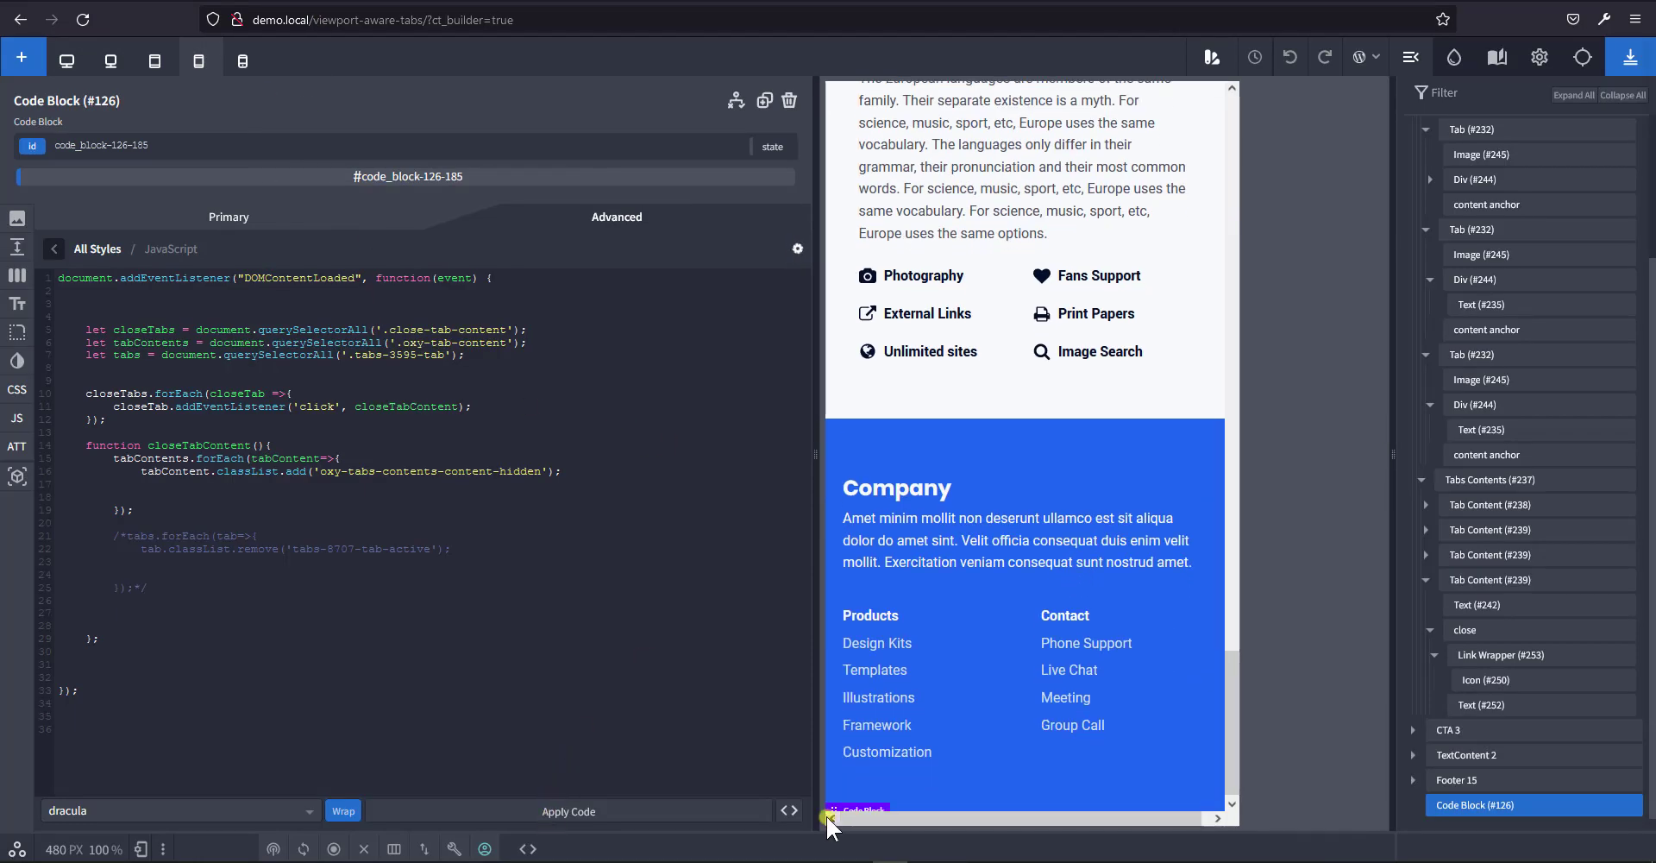
left_click(794, 813)
scroll(588, 385, "up", 15)
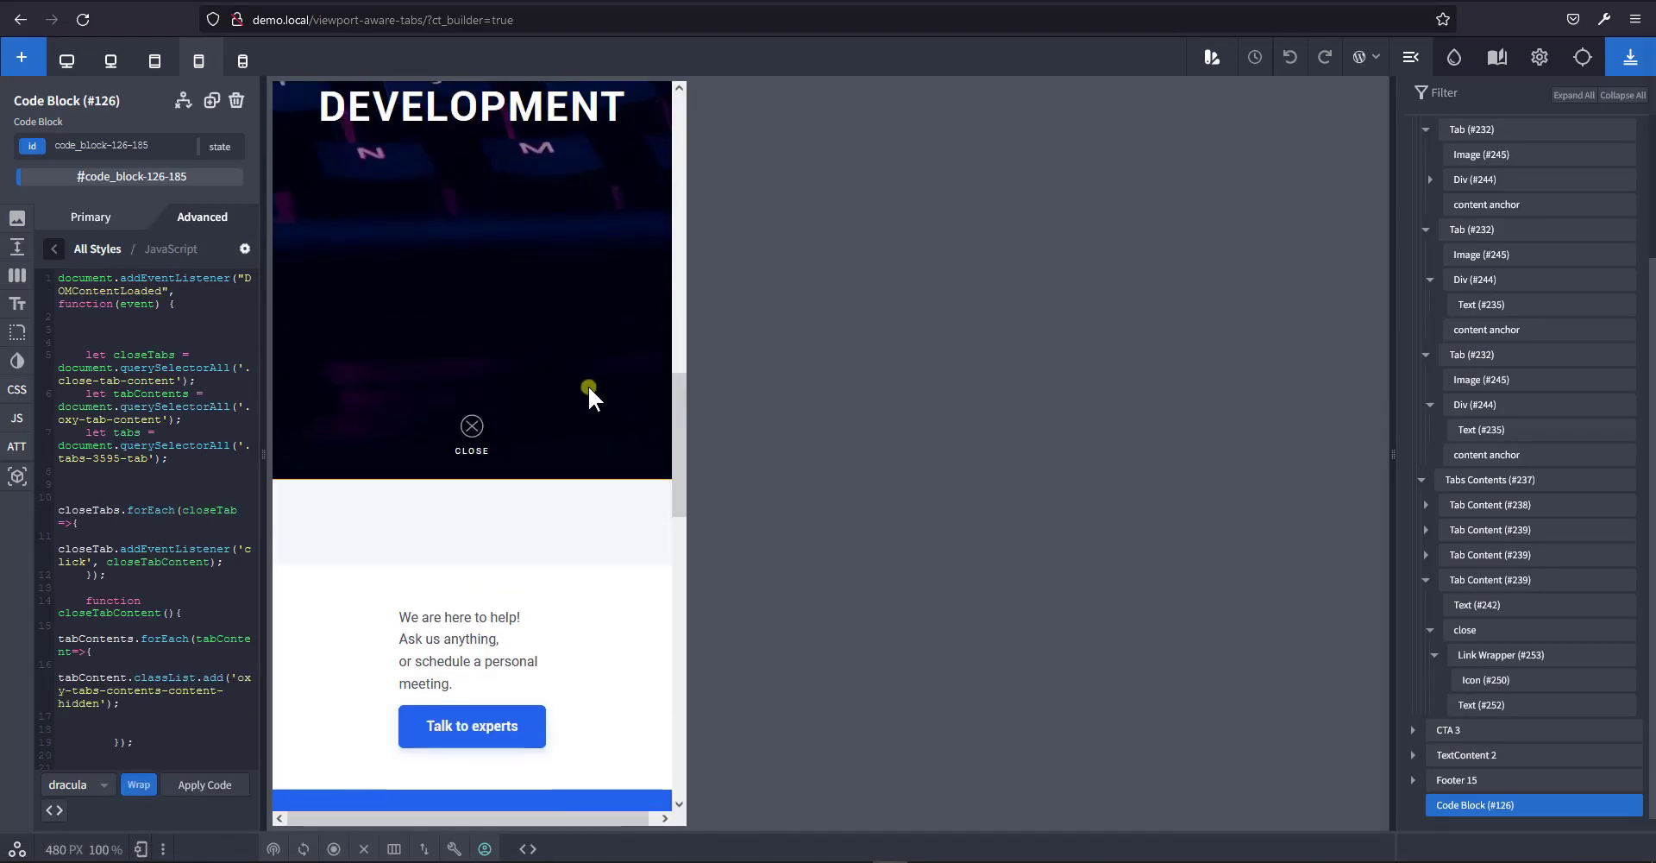
scroll(592, 415, "down", 2)
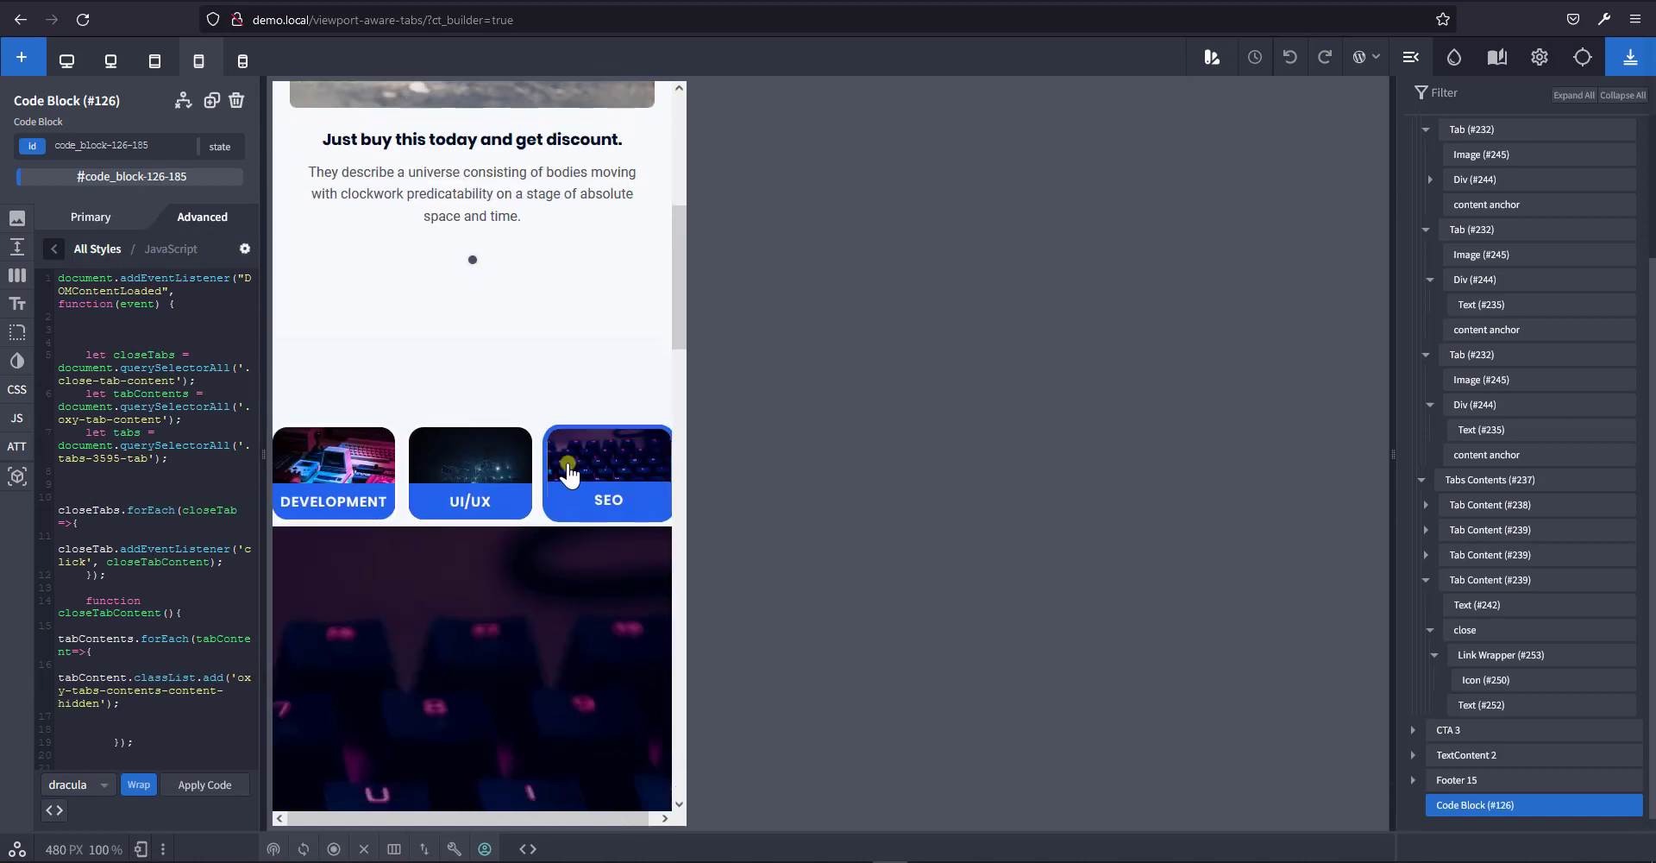
left_click(241, 64)
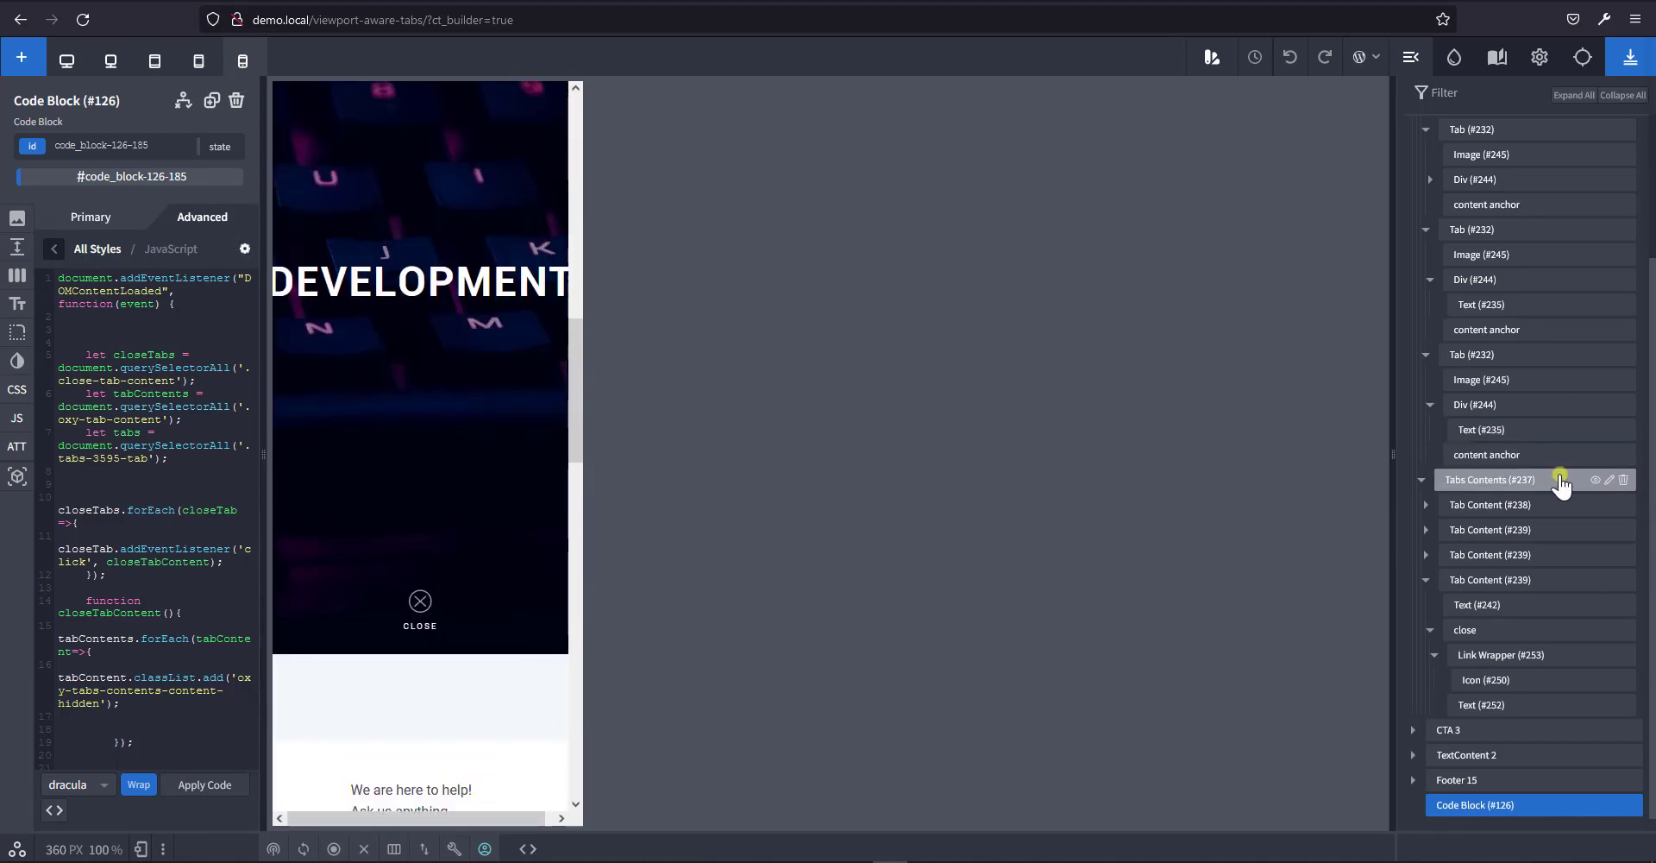
Stack the child elements of the Tabs (#230) element vertically at the 360 px breakpoint and save the page.
scroll(1511, 269, "up", 3)
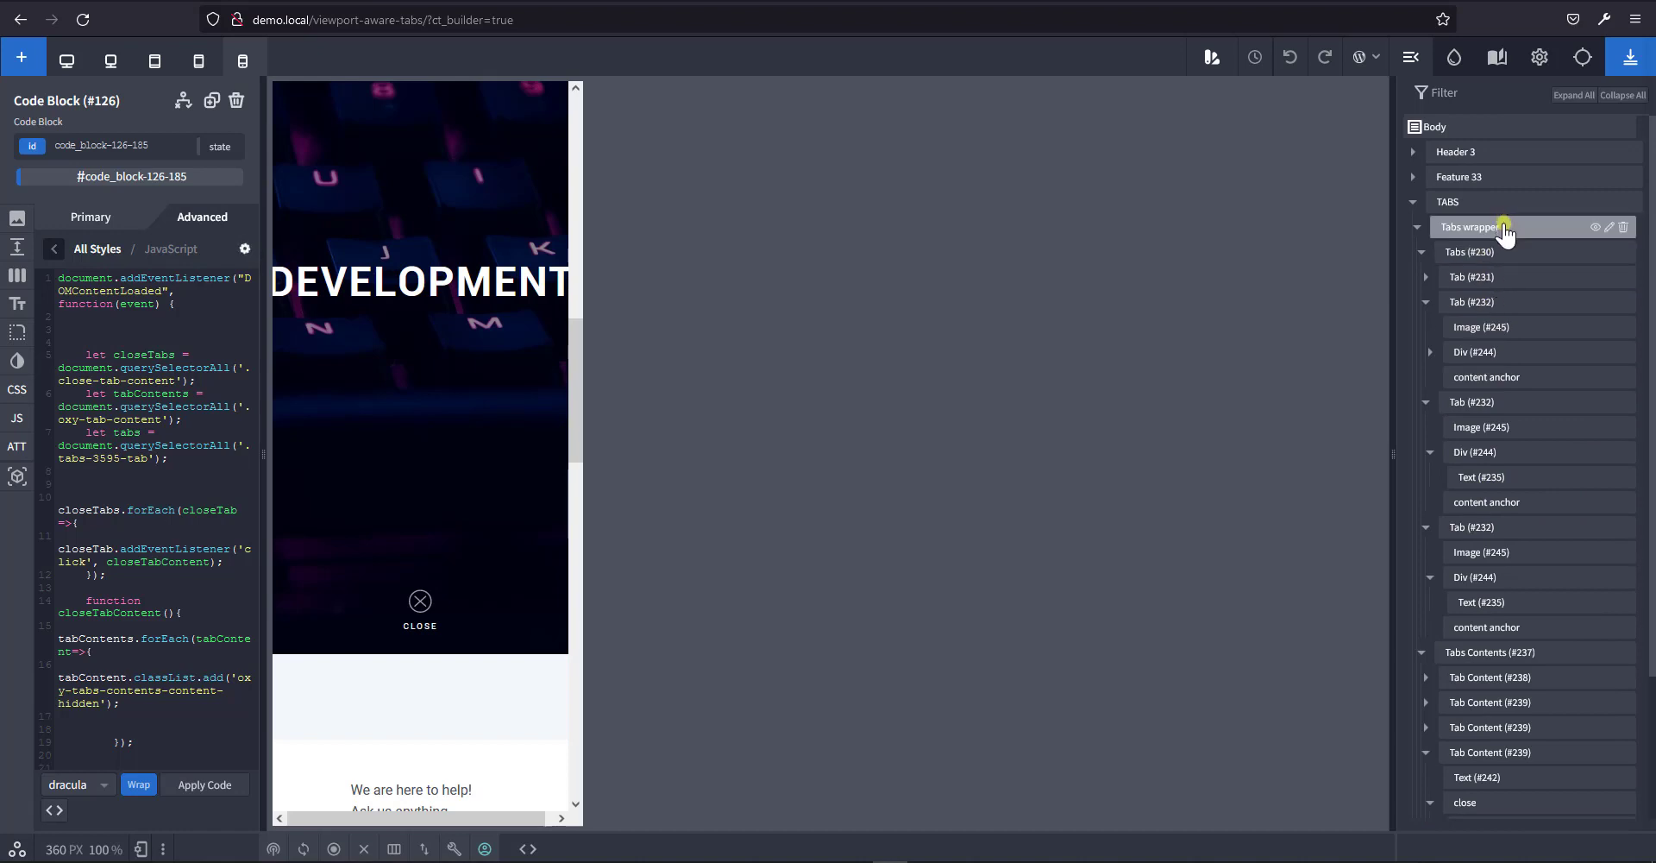
left_click(1505, 250)
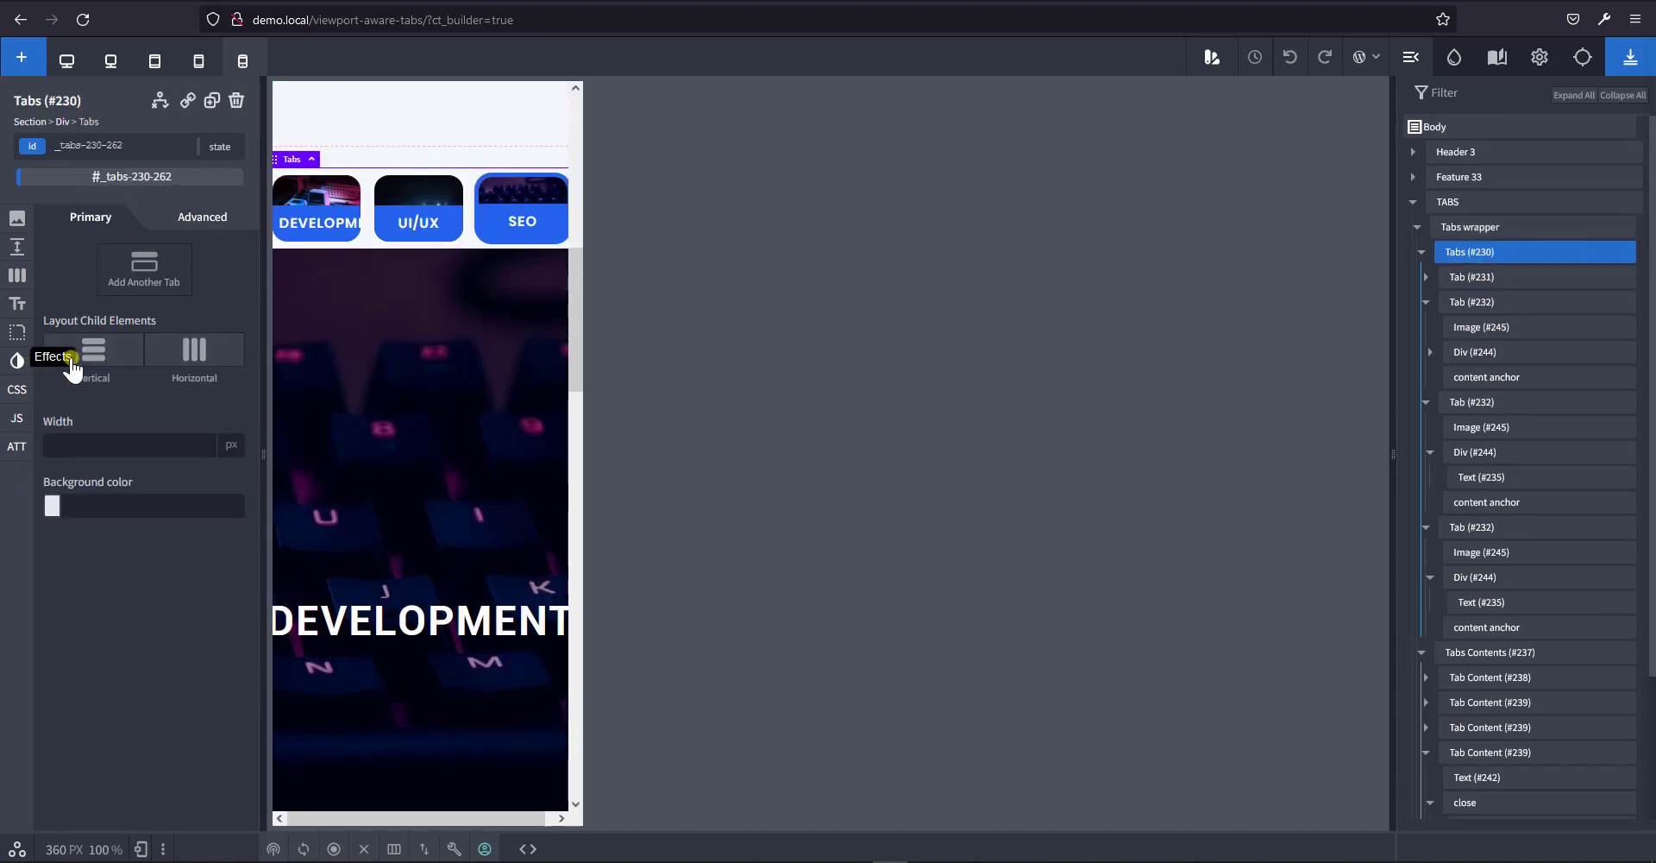
left_click(18, 360)
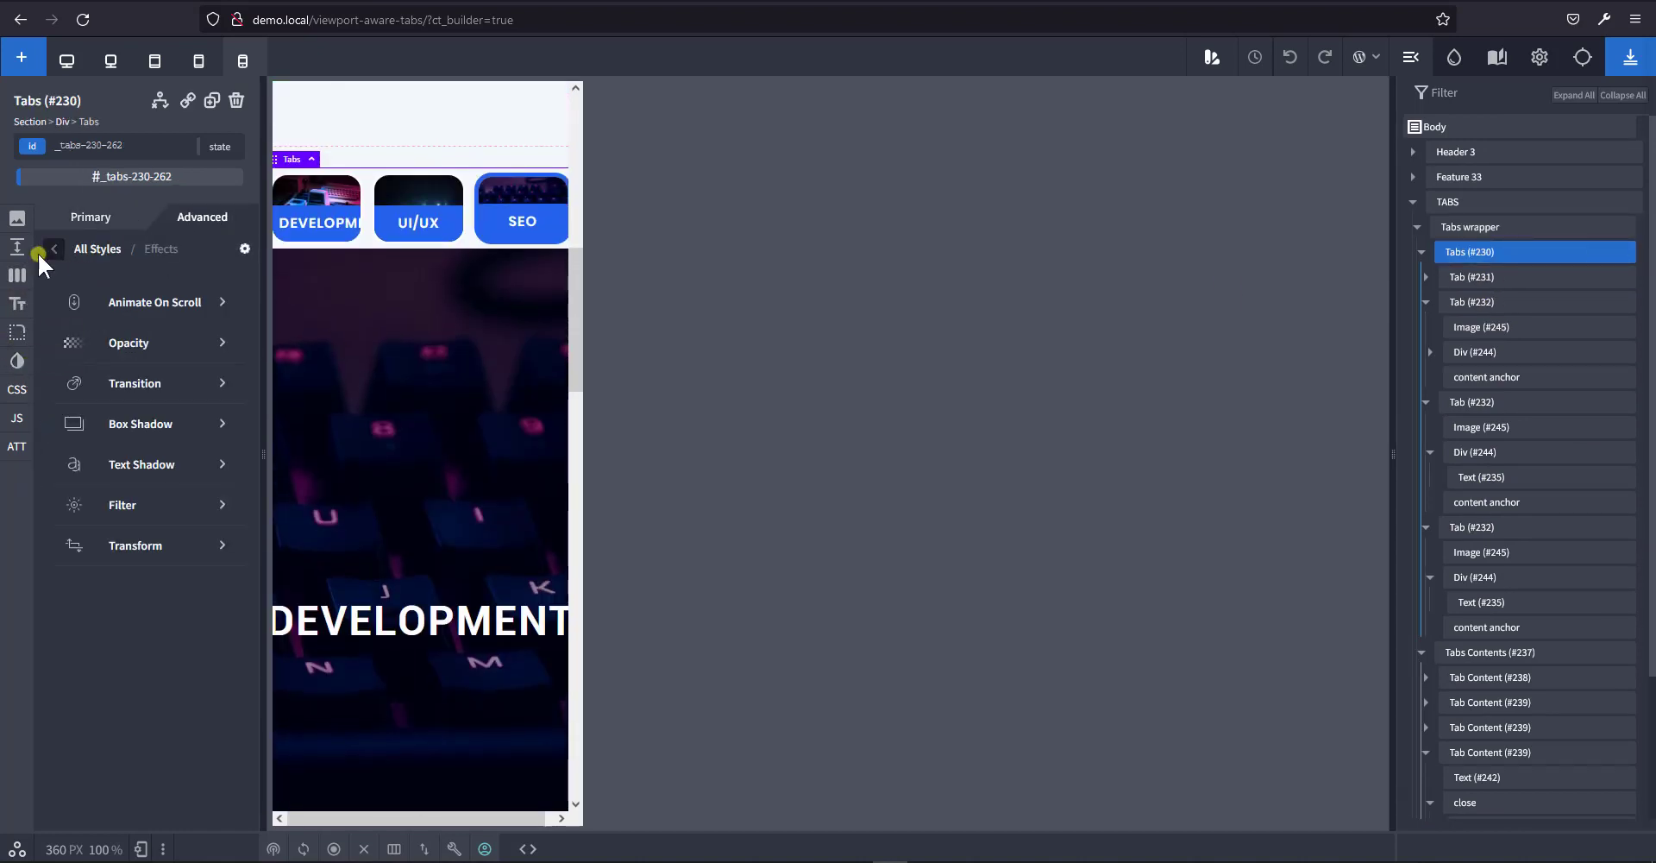
left_click(17, 274)
left_click(89, 225)
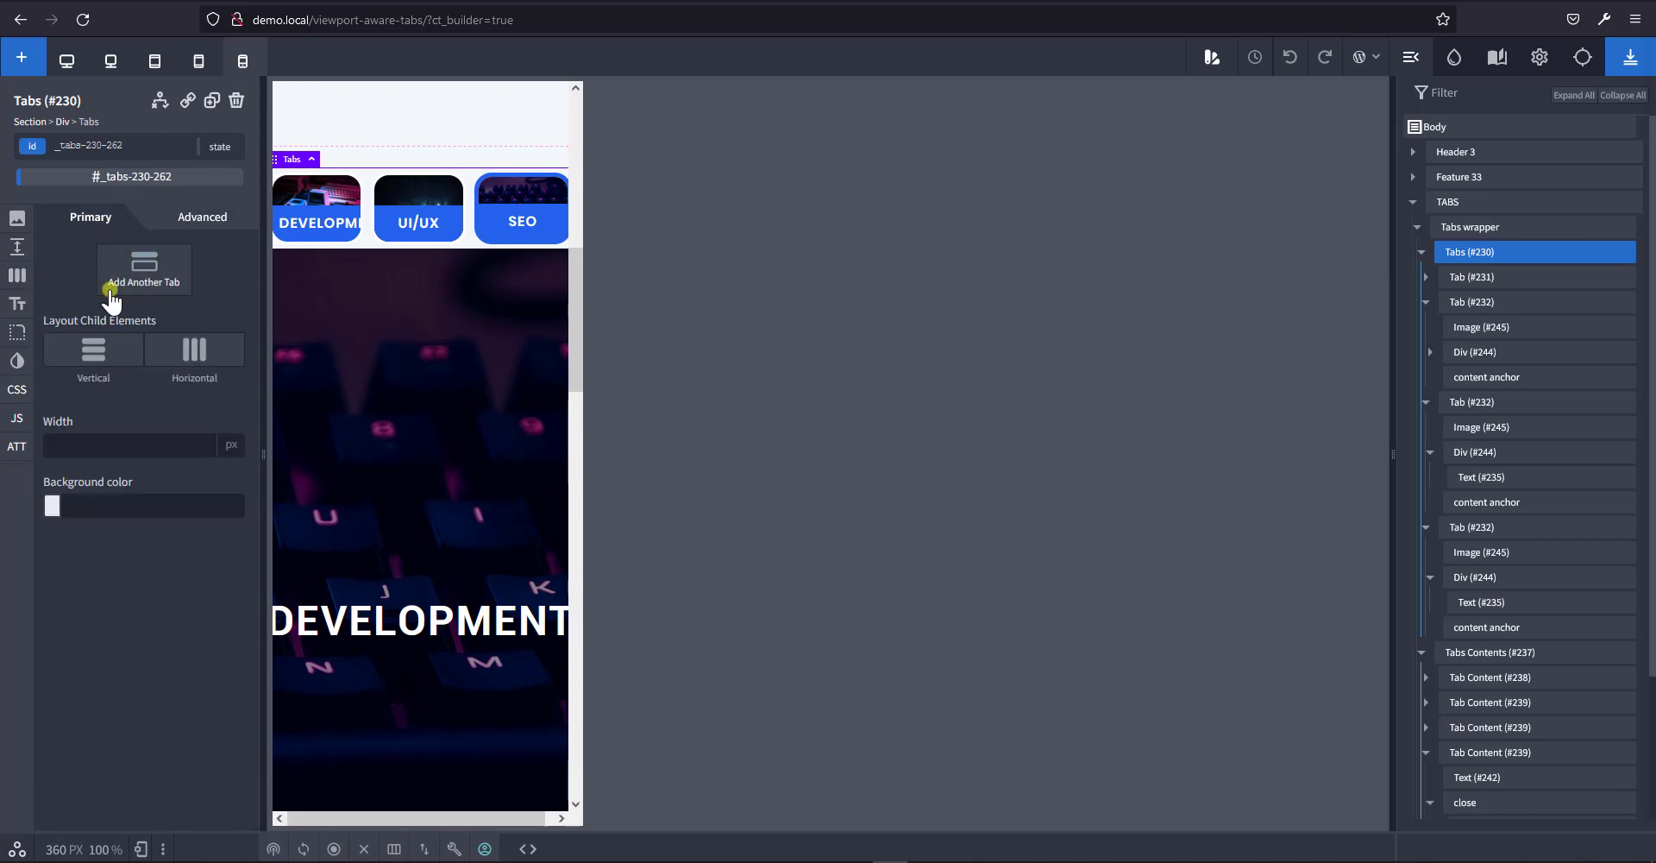
left_click(97, 356)
scroll(458, 462, "down", 3)
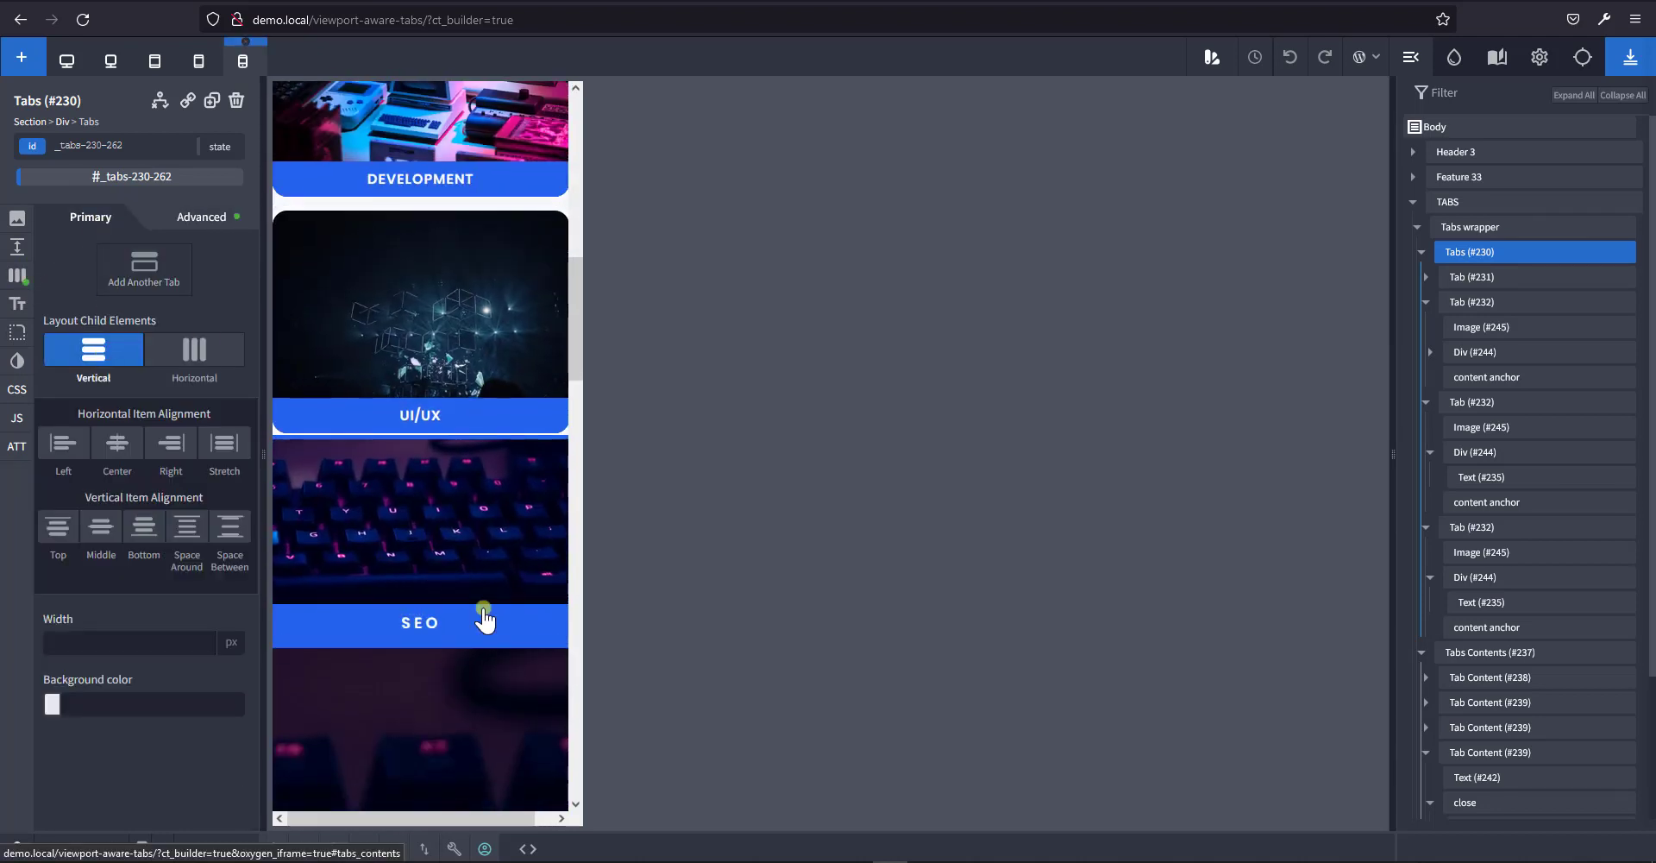
scroll(478, 673, "down", 3)
scroll(476, 690, "up", 2)
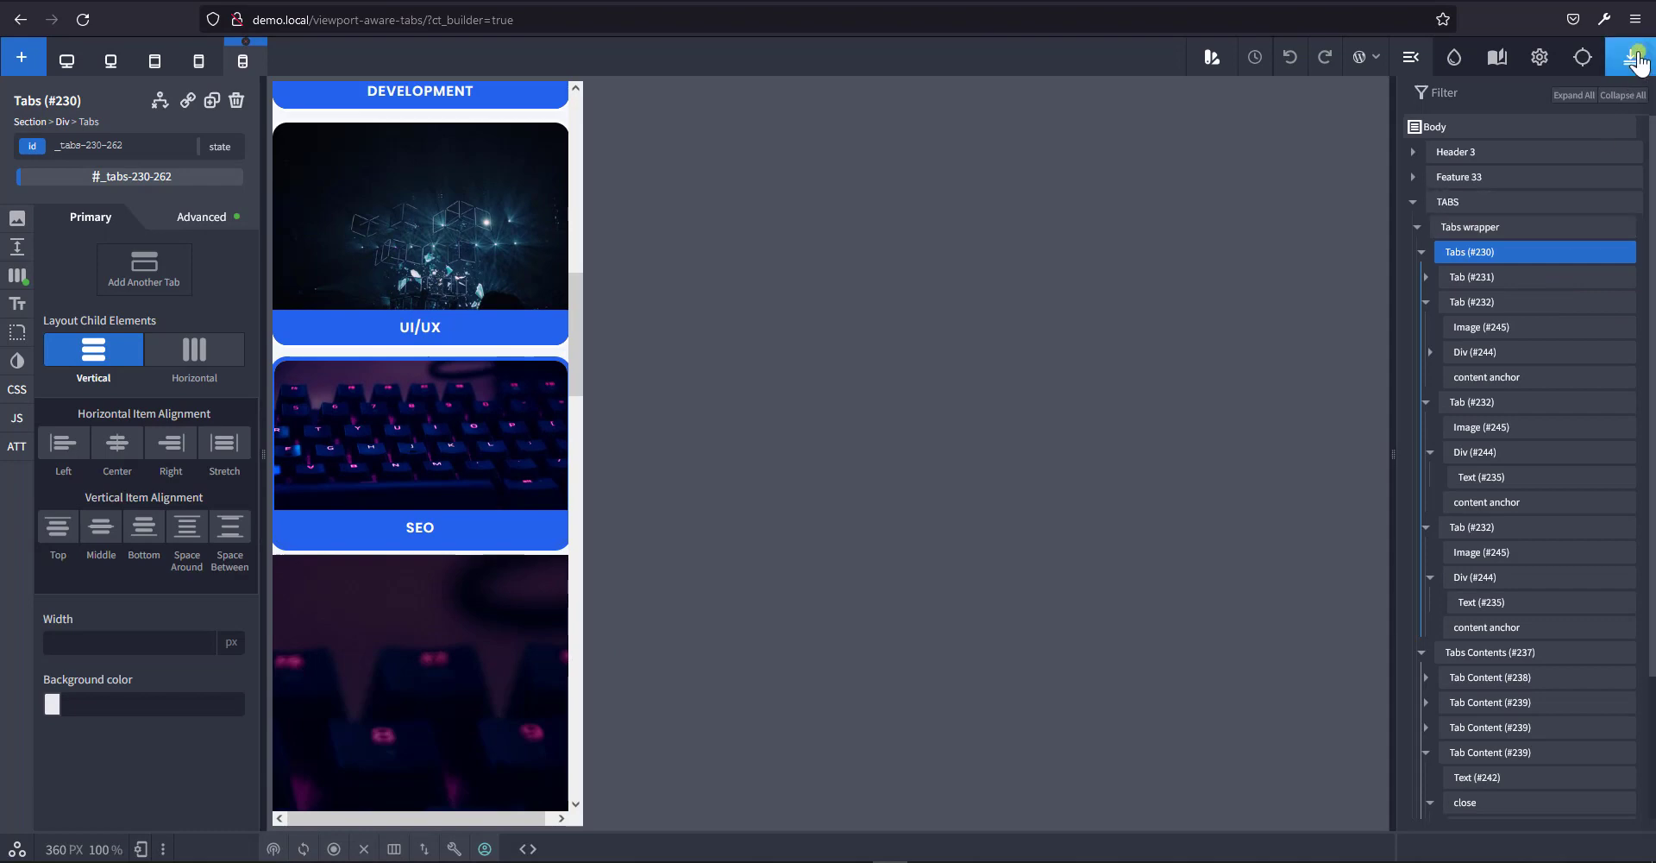
left_click(1631, 57)
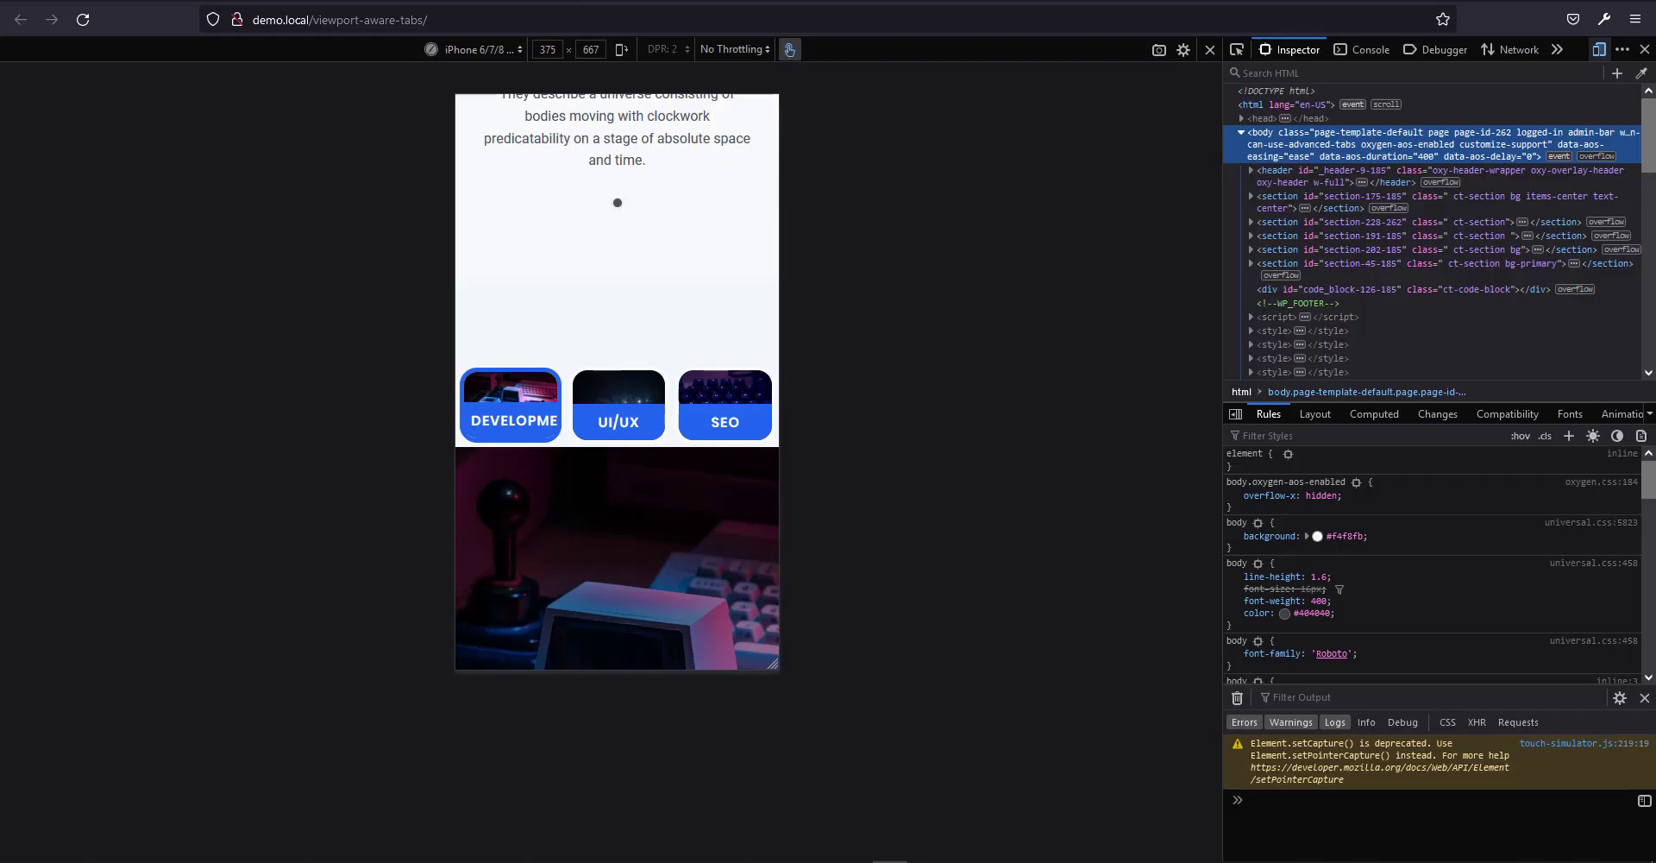
Reload the live page in the 375 × 667 responsive preview and test opening and closing the Development content.
key("ctrl+r")
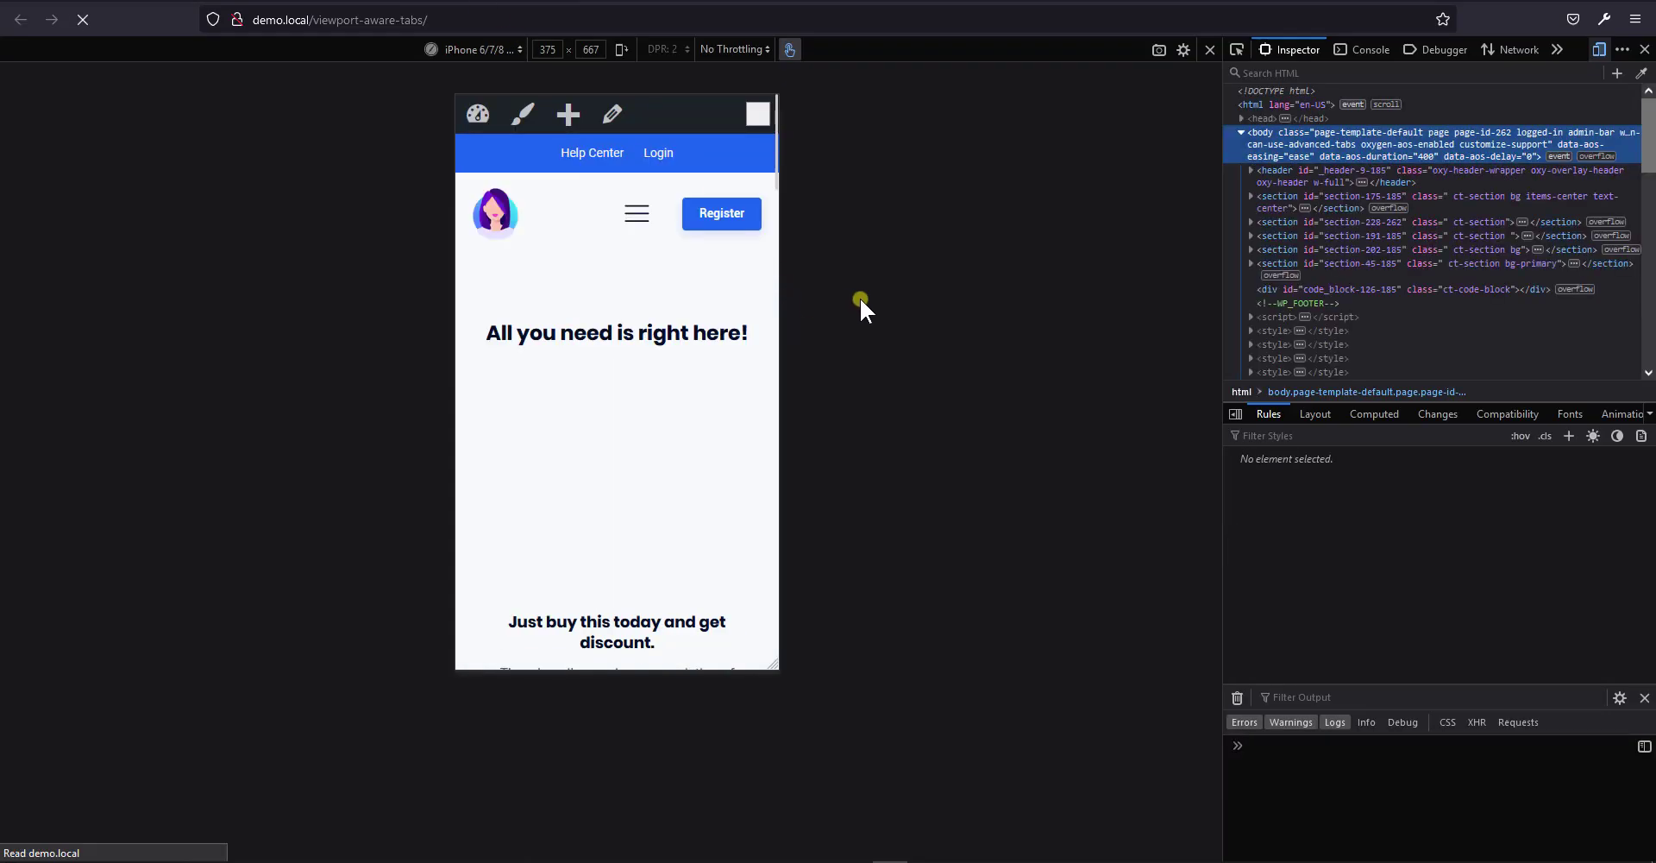
scroll(728, 350, "down", 4)
scroll(728, 359, "down", 10)
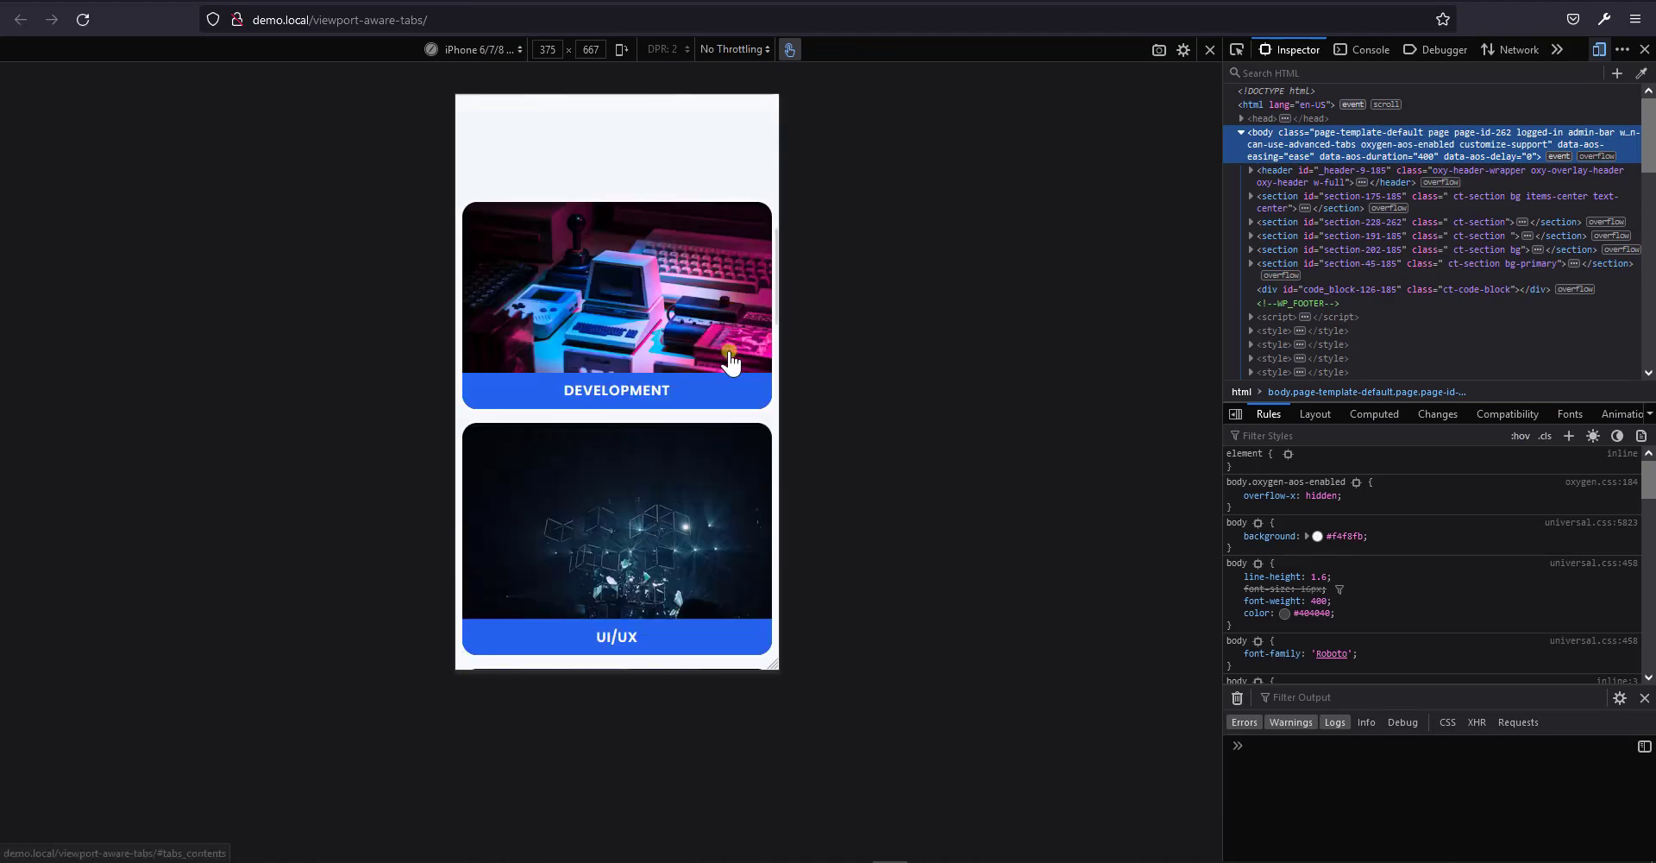
scroll(721, 385, "up", 6)
left_click(682, 363)
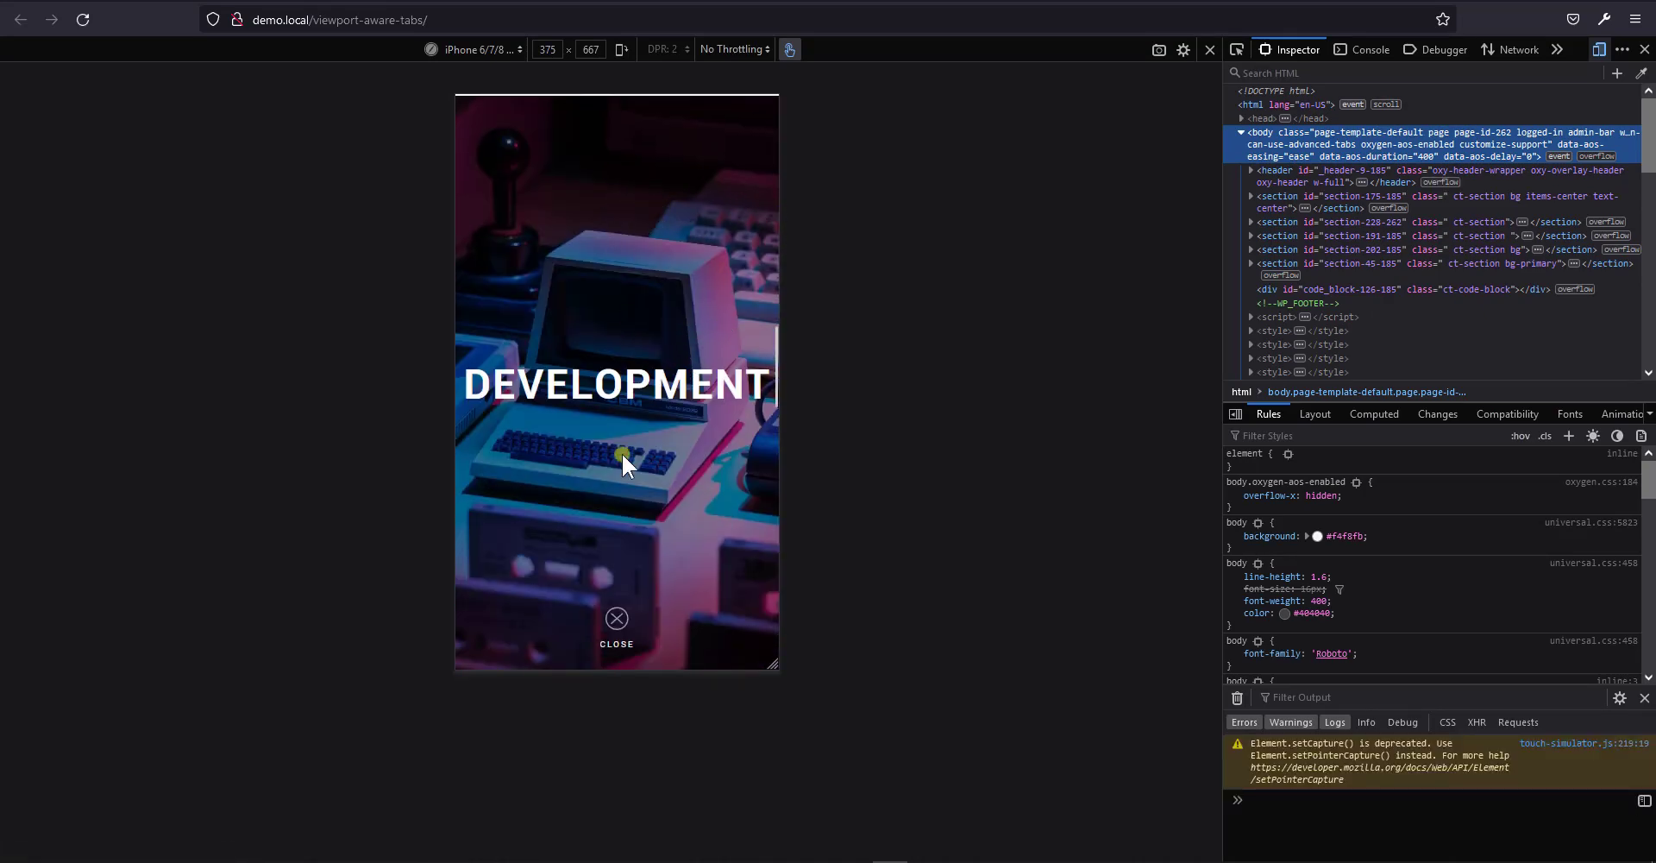
left_click(614, 623)
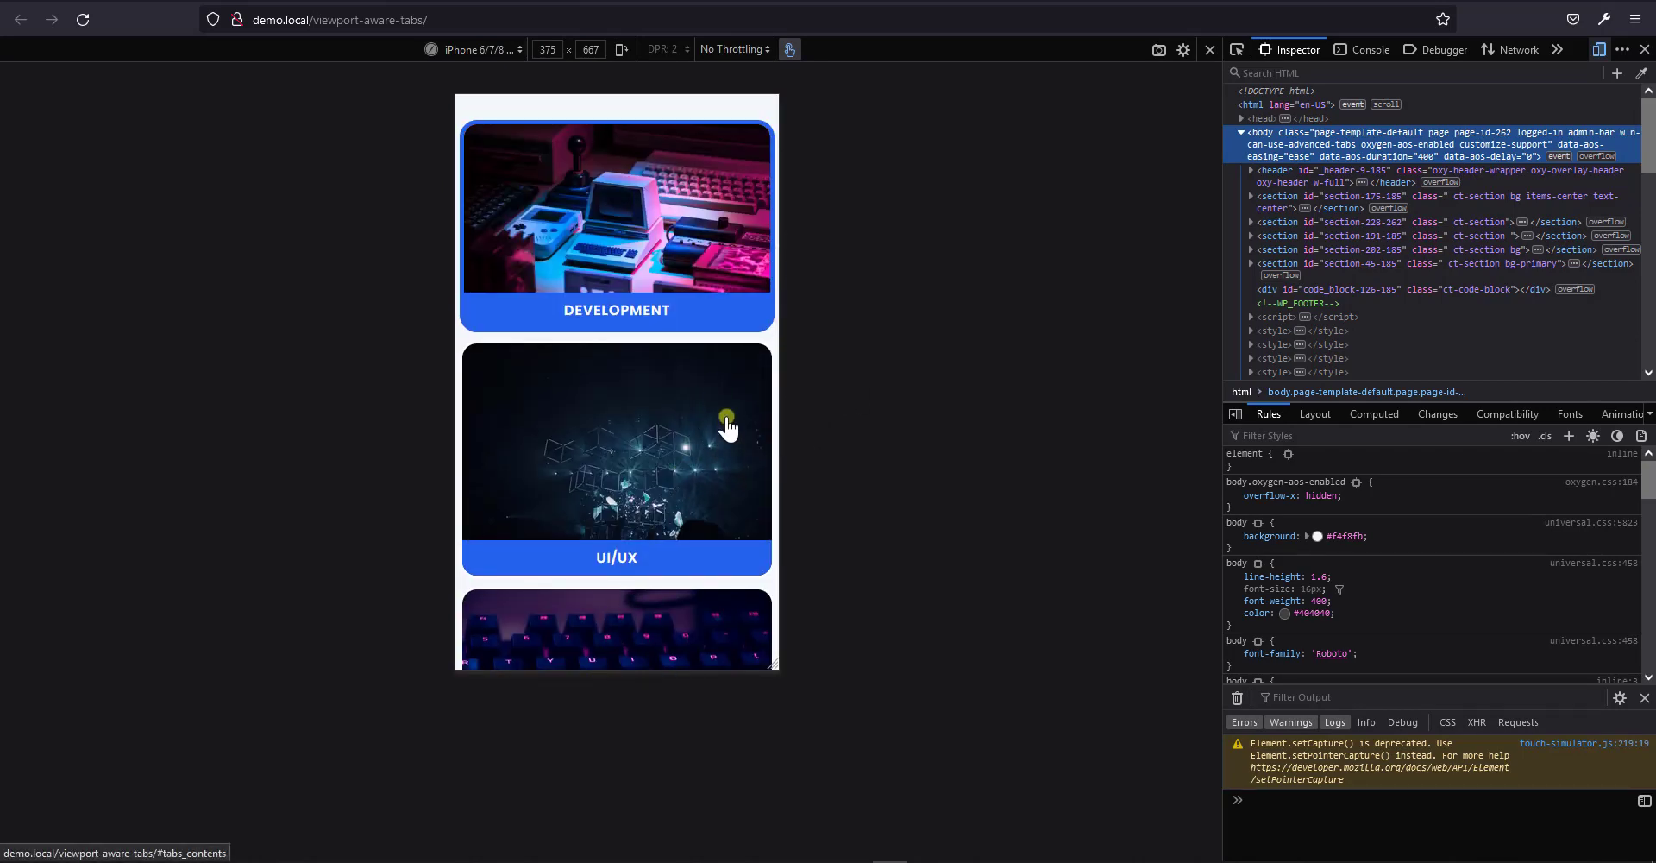
left_click(678, 284)
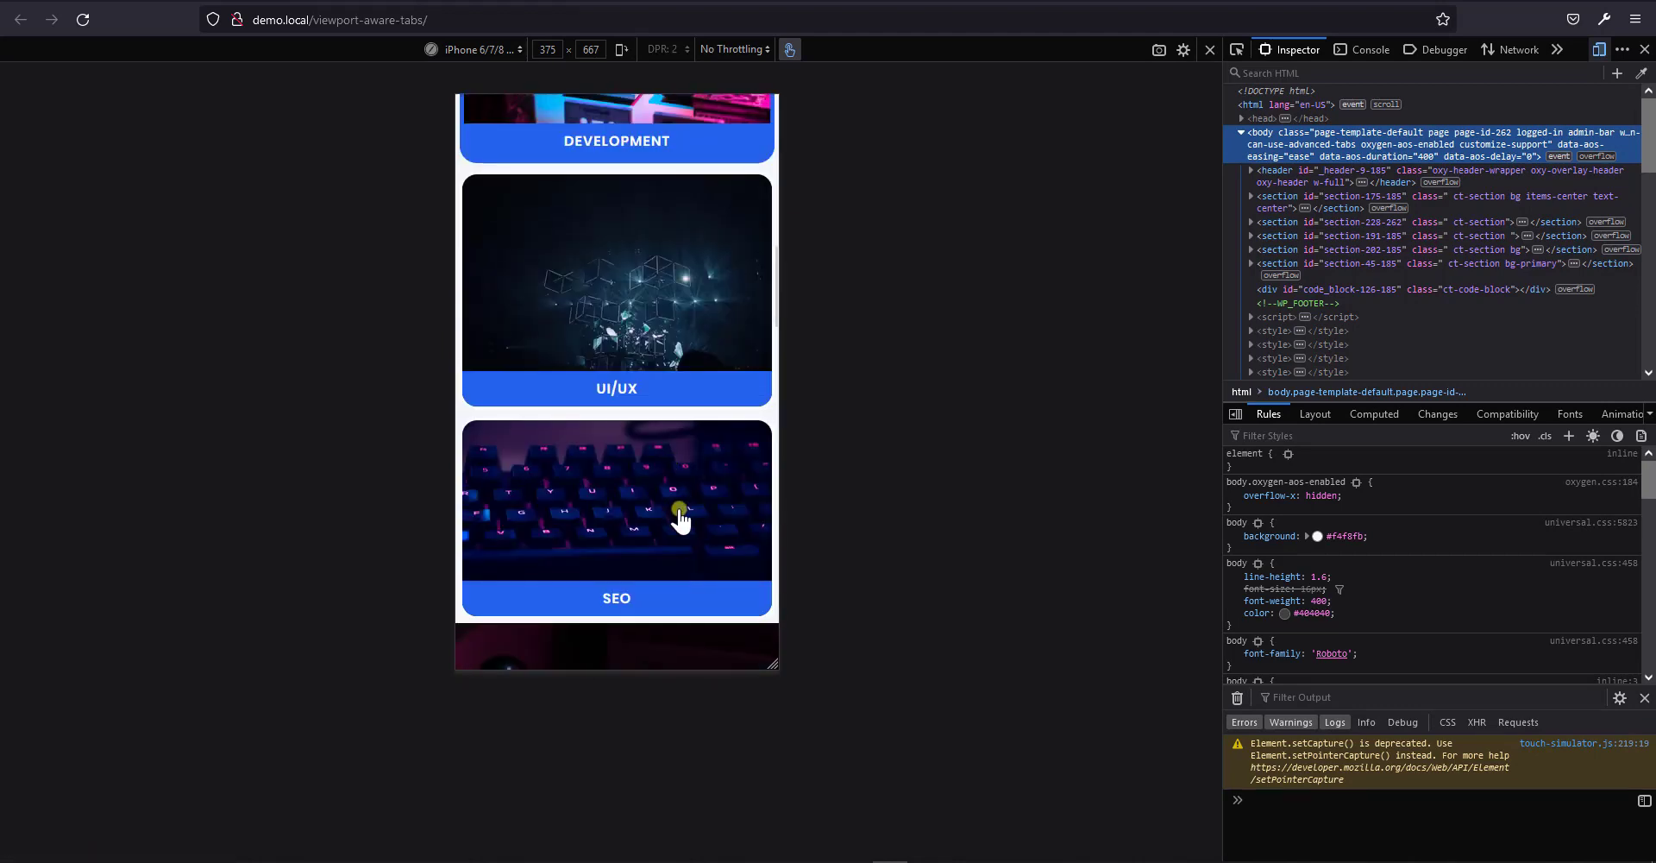
scroll(678, 509, "up", 6)
left_click_drag(699, 468, 647, 328)
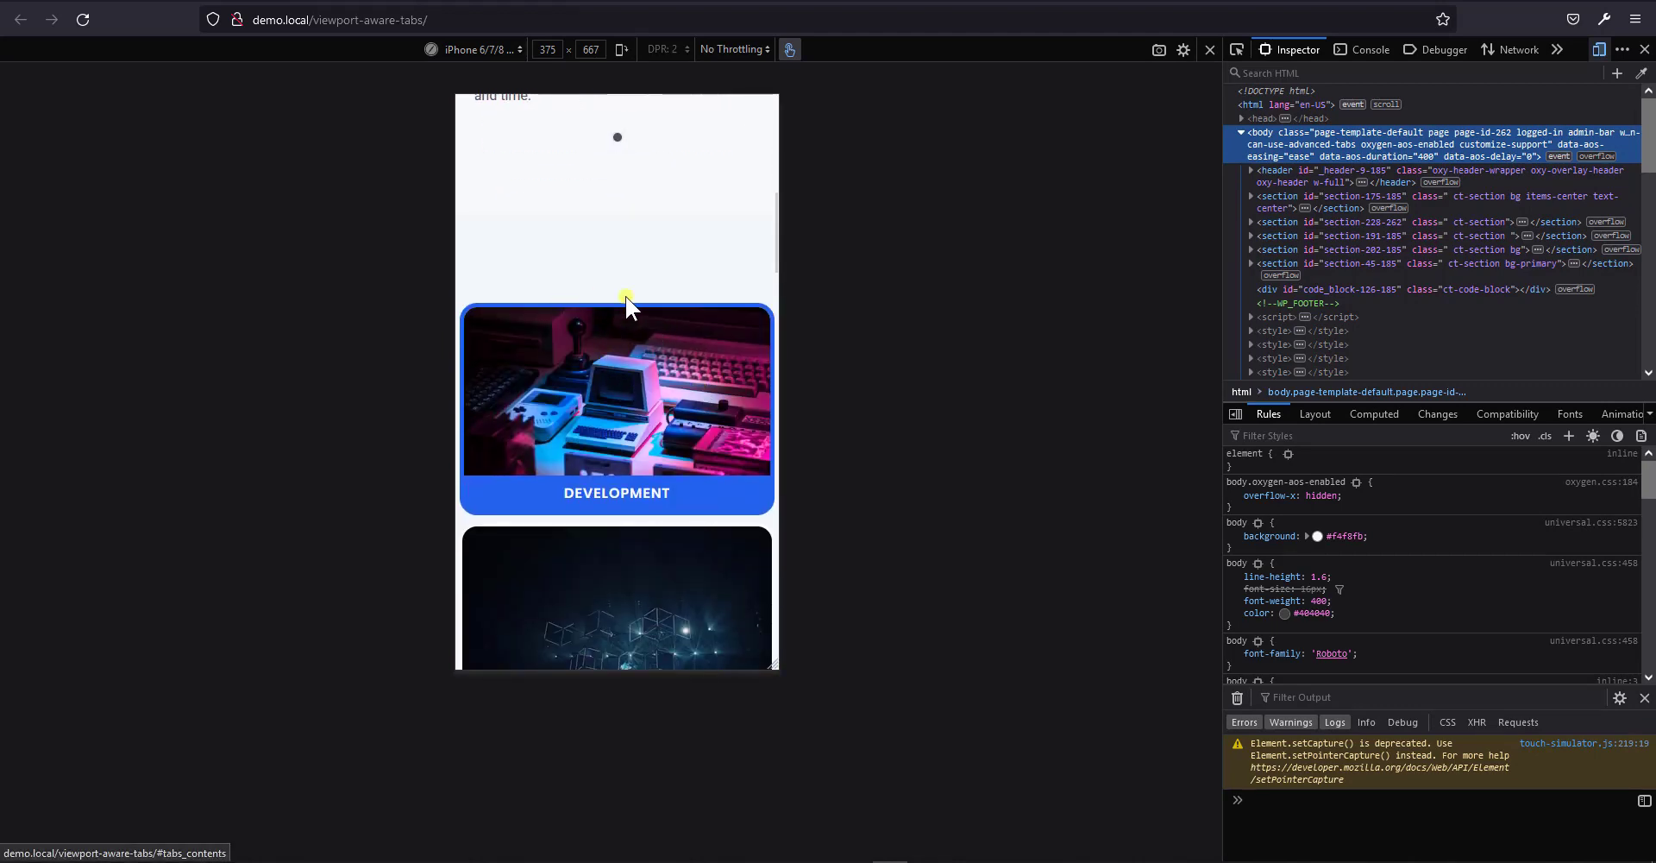
left_click(645, 467)
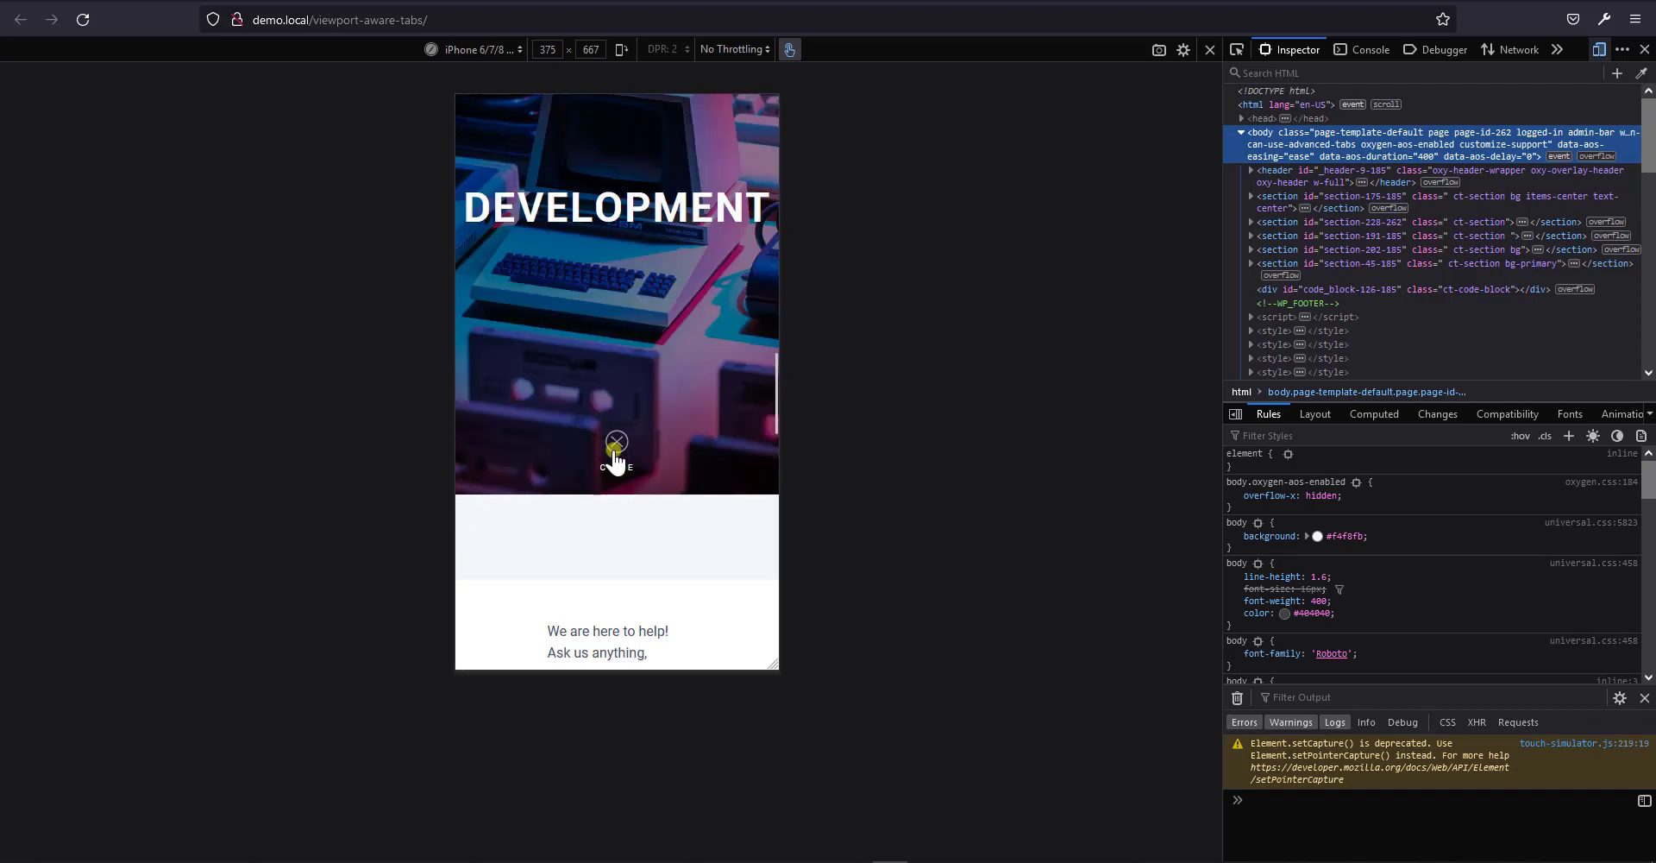
left_click(616, 457)
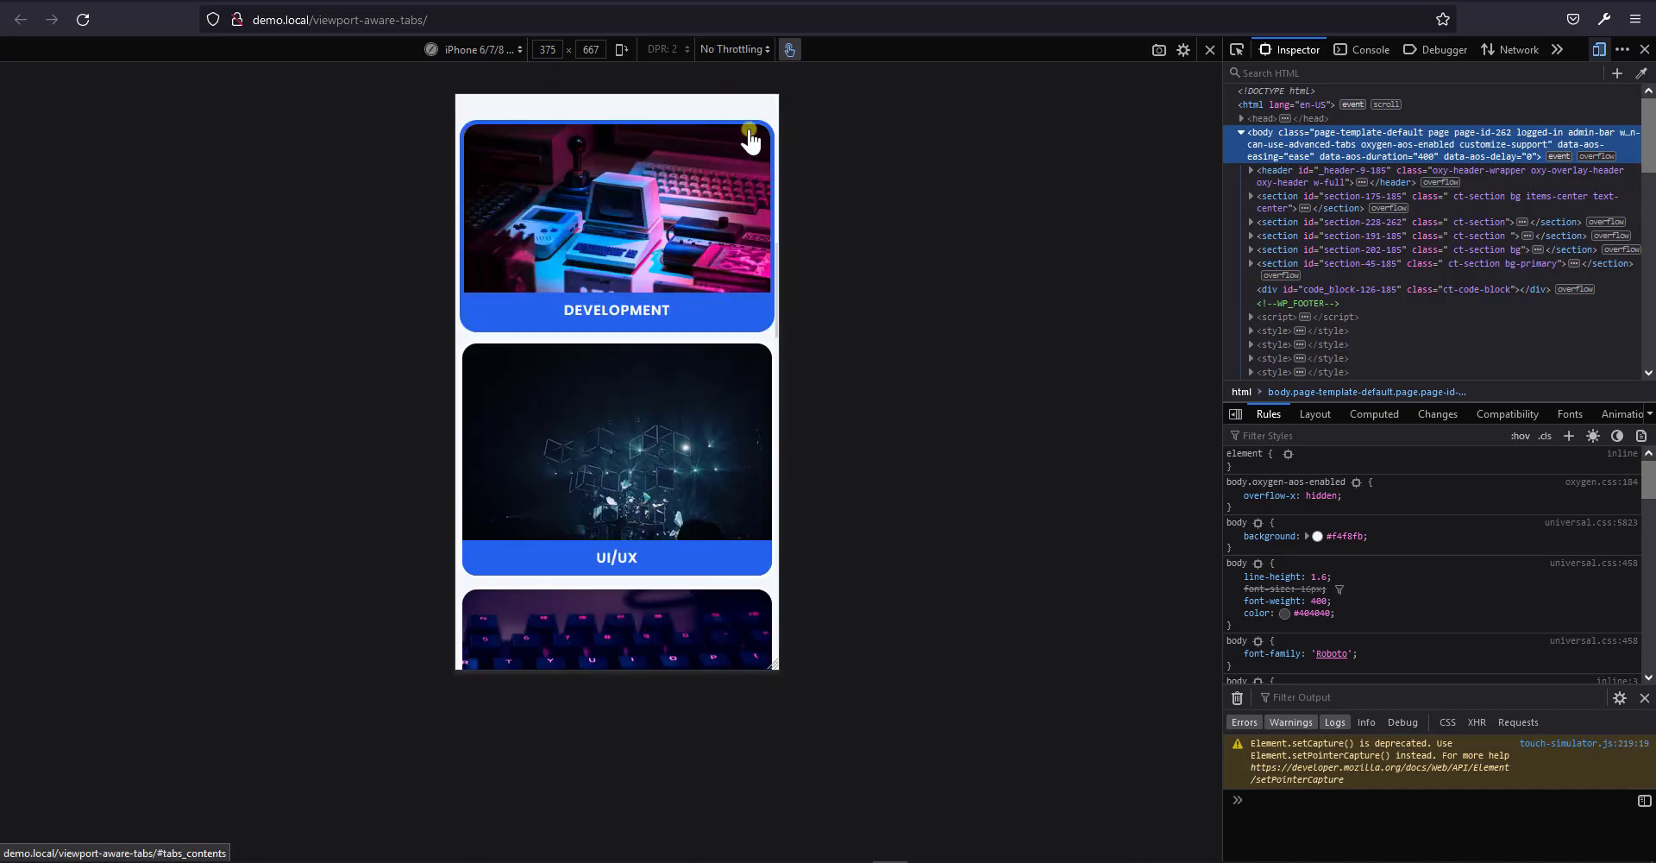
Test opening and closing the UI/UX content in the responsive preview, and leave responsive design mode.
scroll(681, 498, "down", 12)
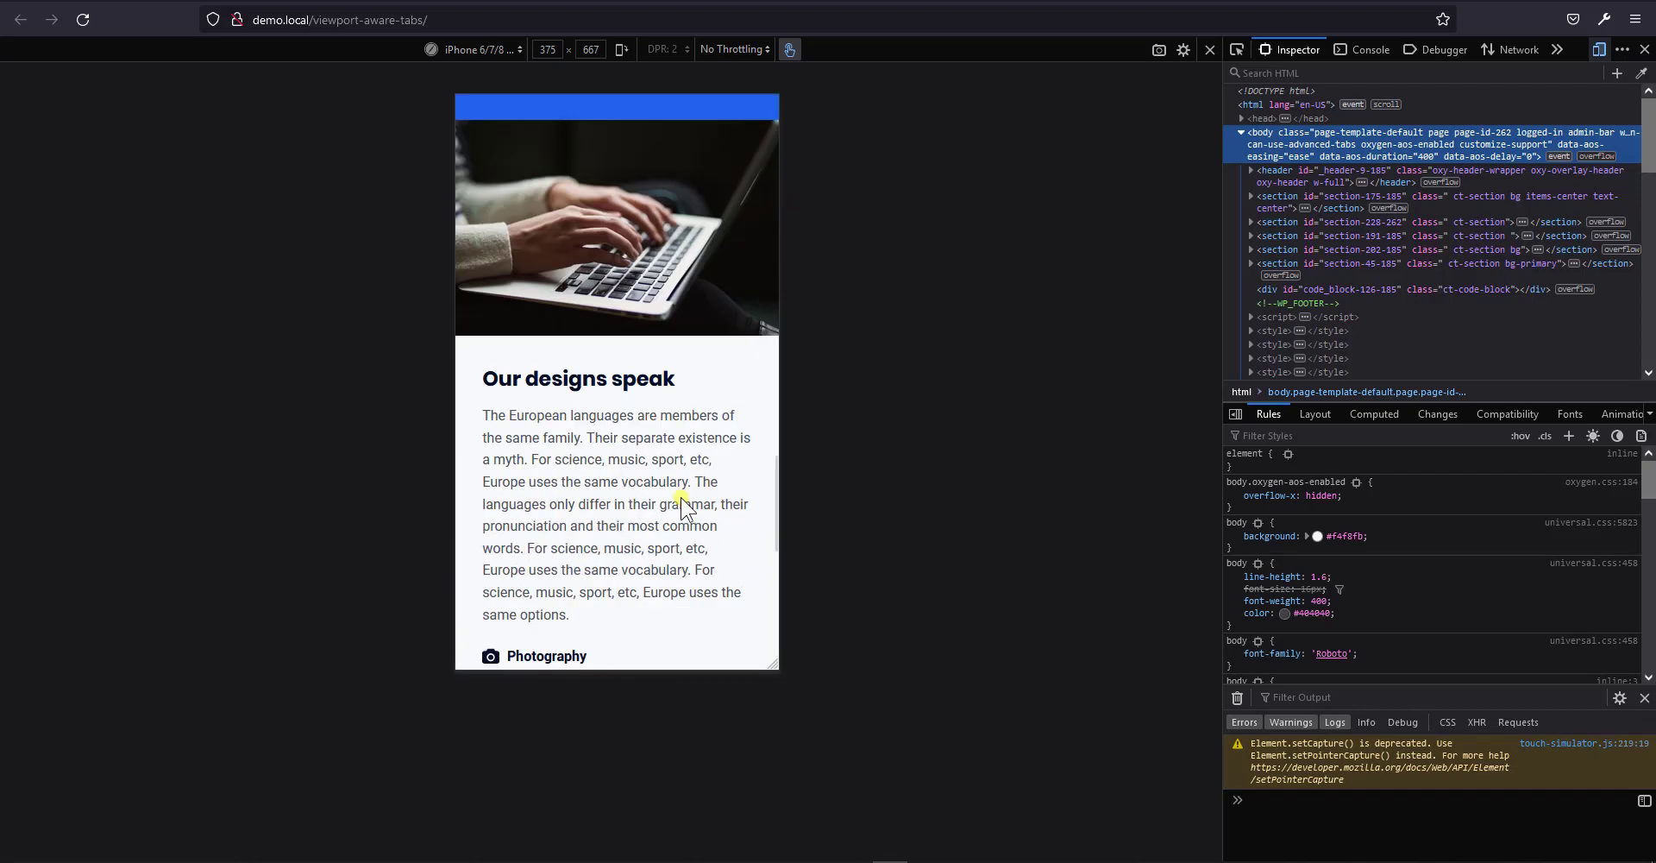
scroll(674, 421, "up", 8)
left_click(675, 421)
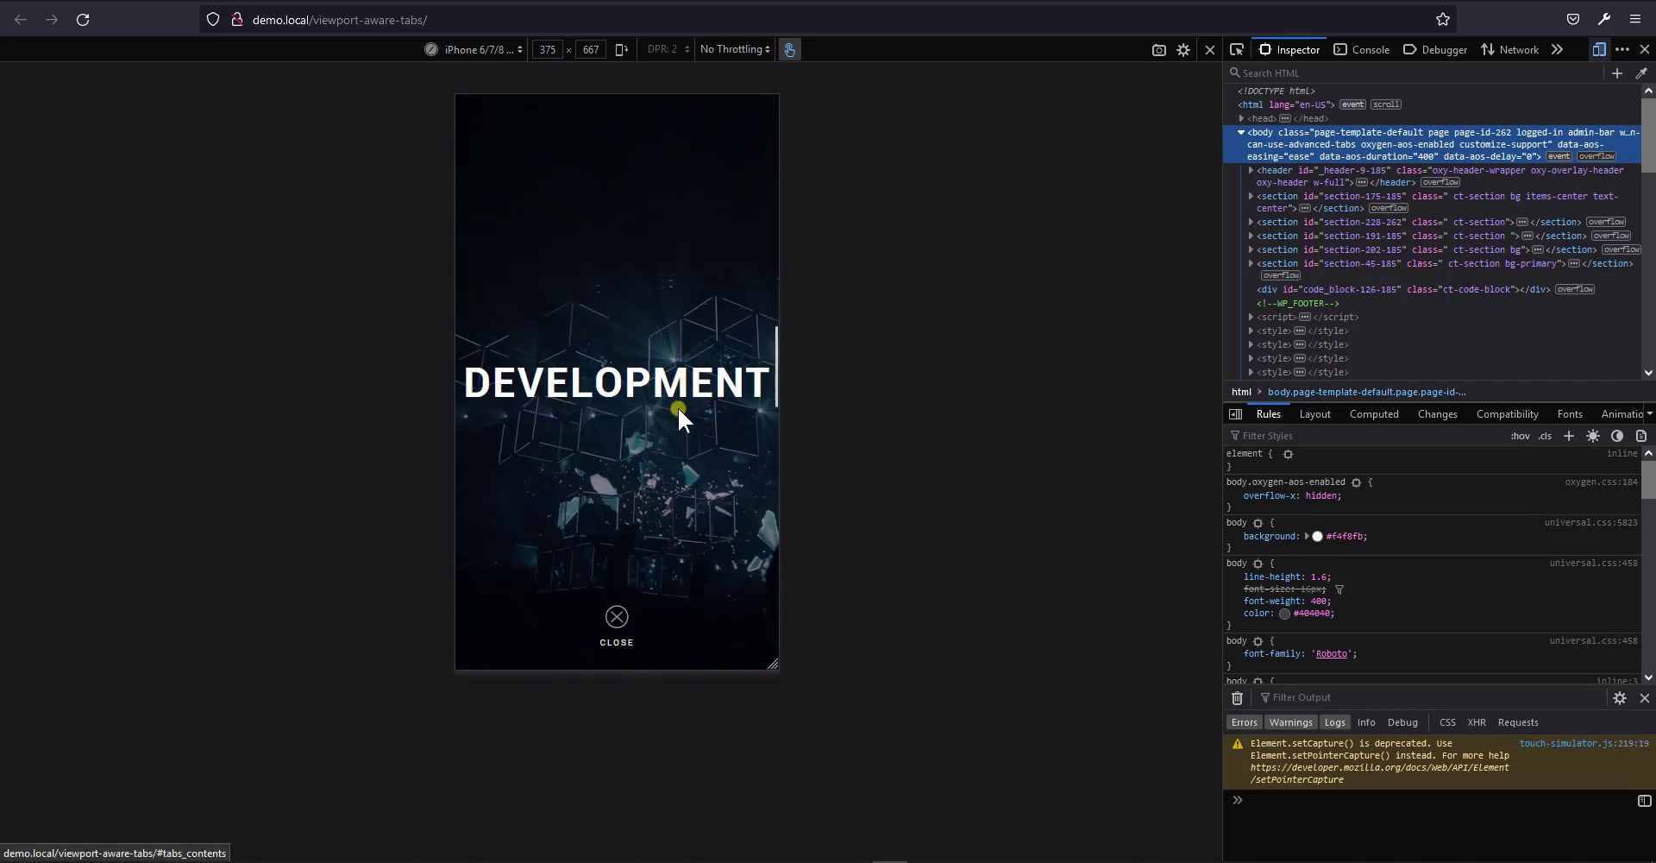
left_click(618, 608)
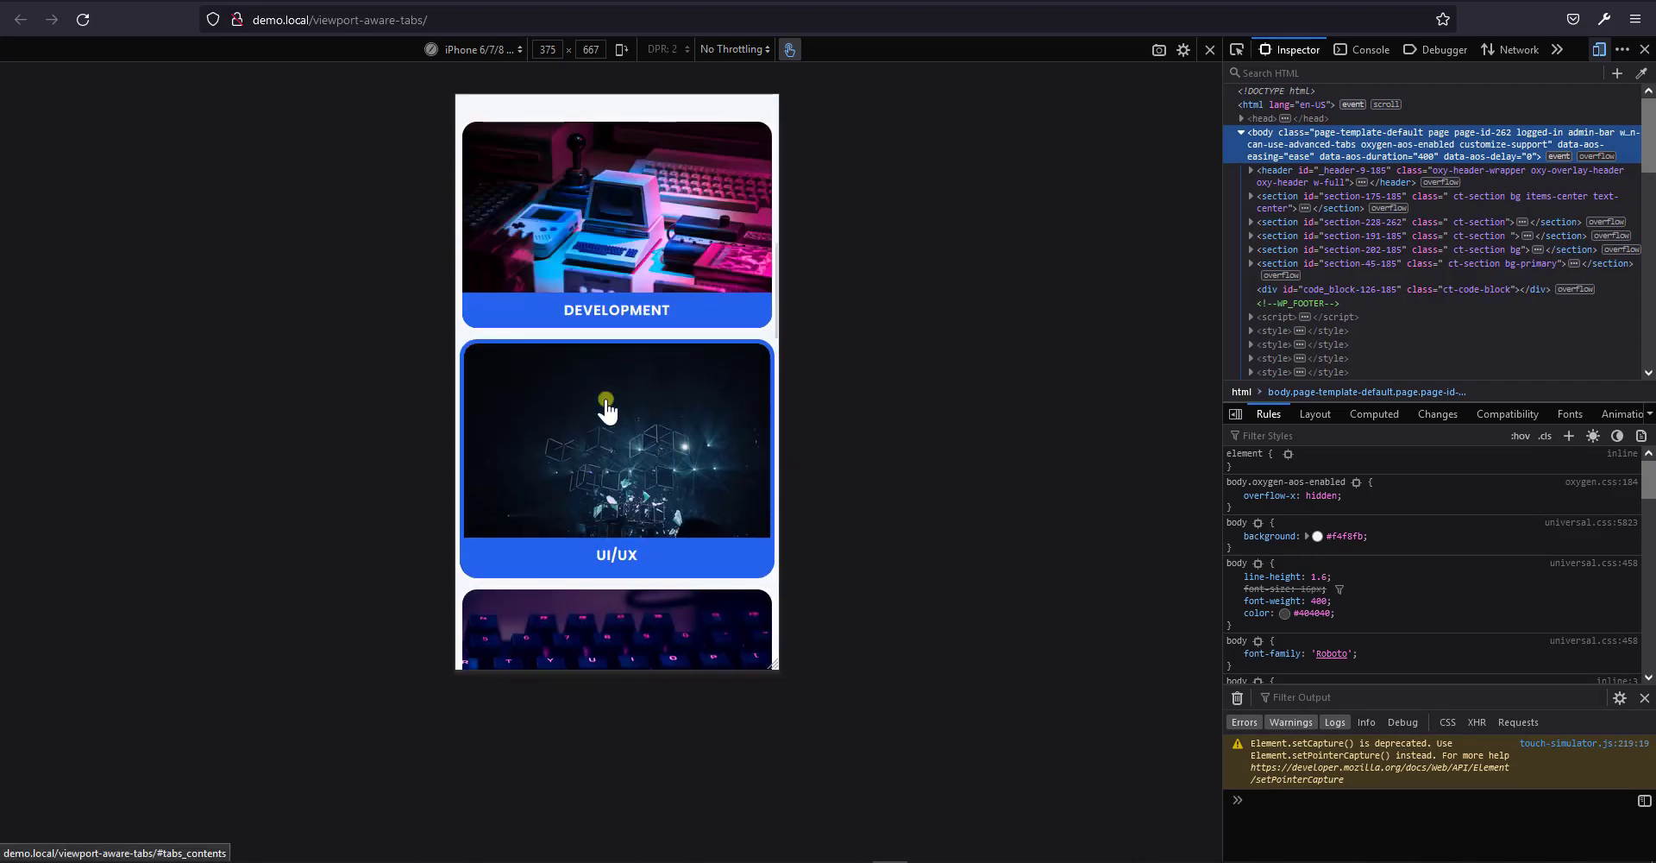
left_click(1599, 49)
scroll(647, 405, "up", 3)
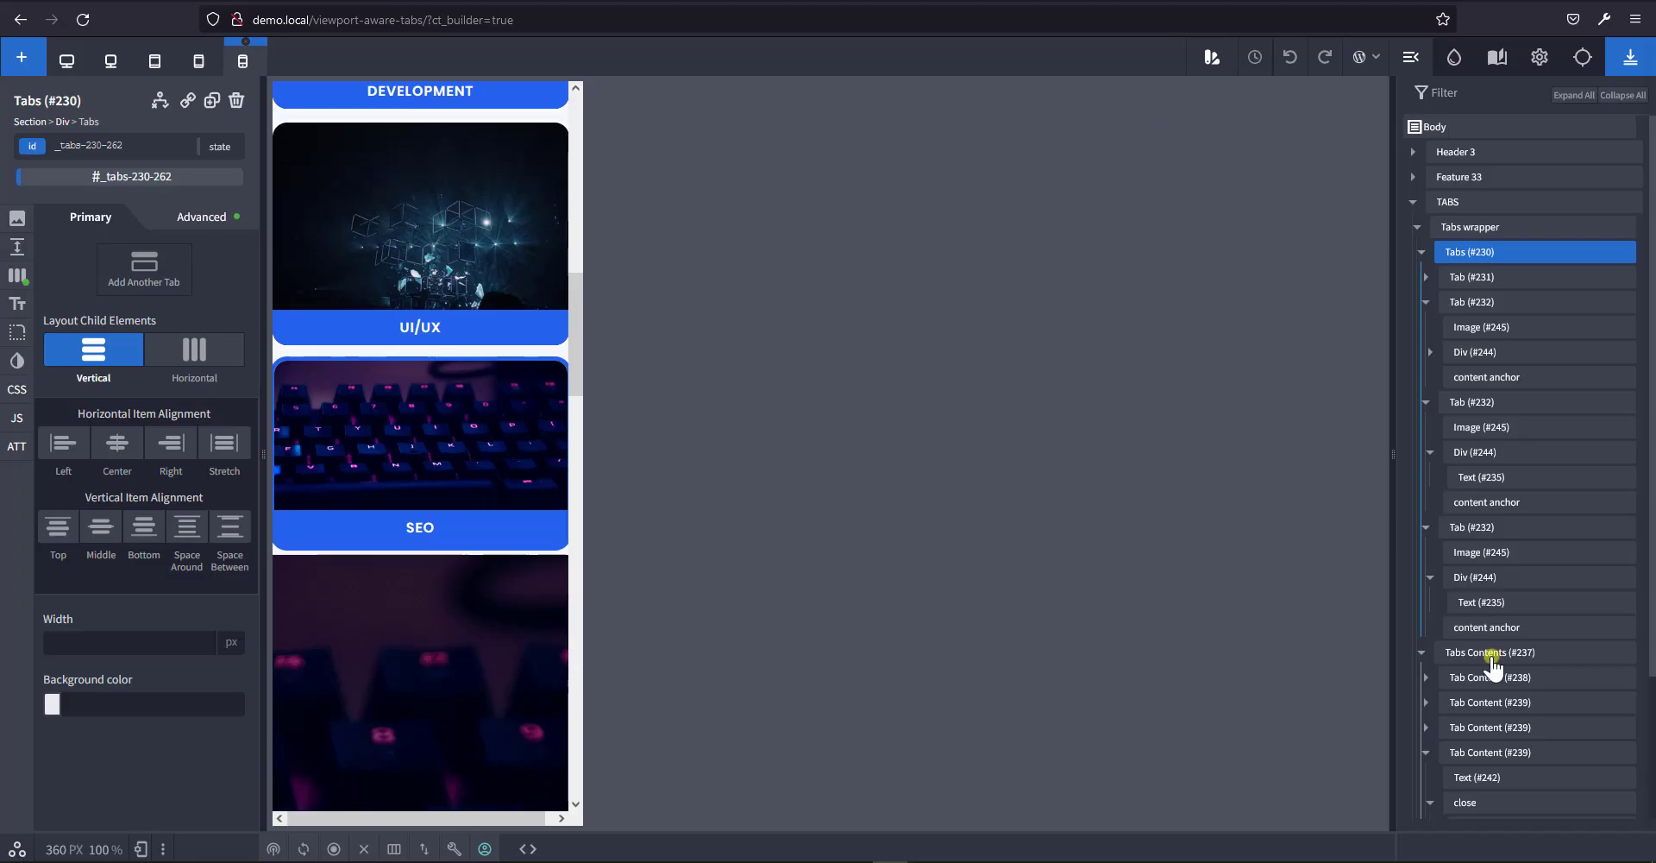
Back in the builder, return to the full desktop breakpoint and uncomment the tabs.forEach block in the Code Block's JavaScript.
left_click(67, 61)
scroll(1510, 787, "down", 3)
left_click(1518, 805)
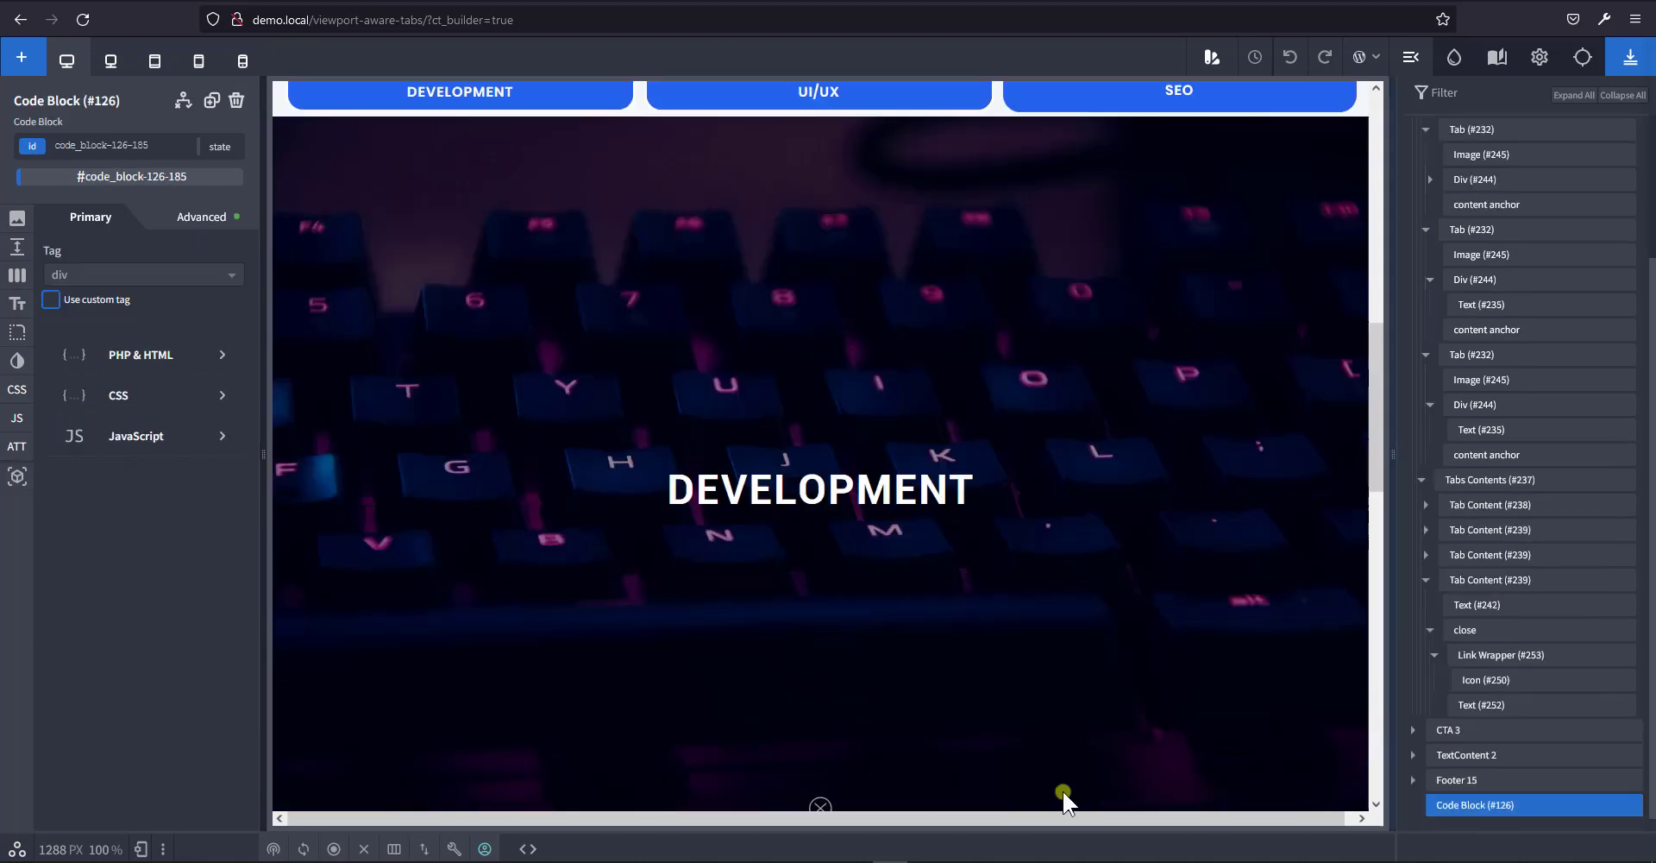
left_click(181, 443)
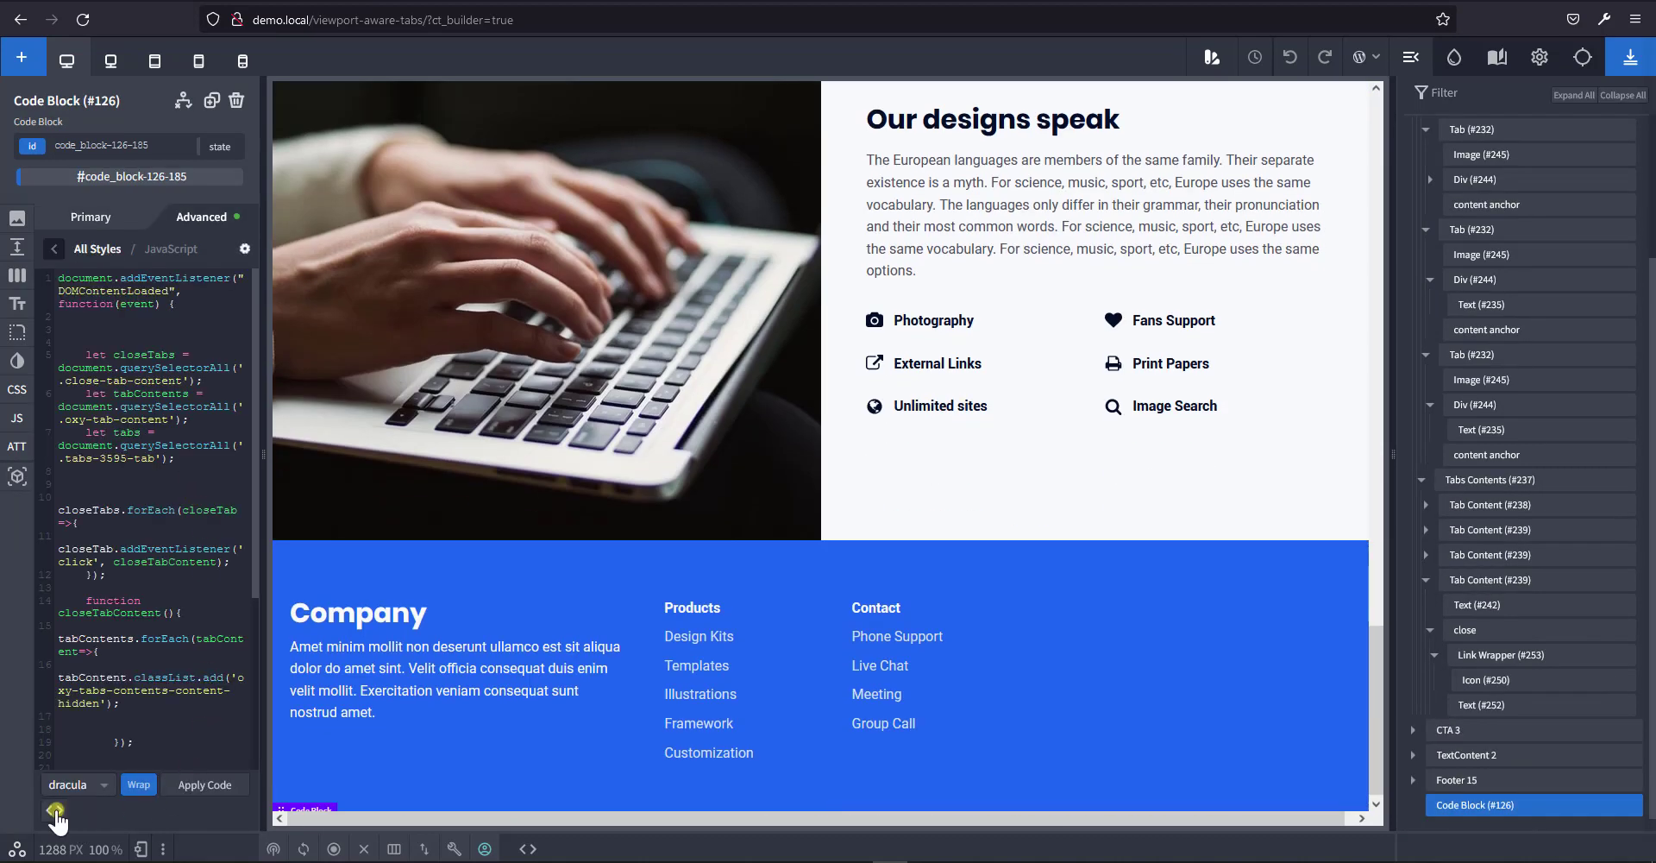
left_click(55, 811)
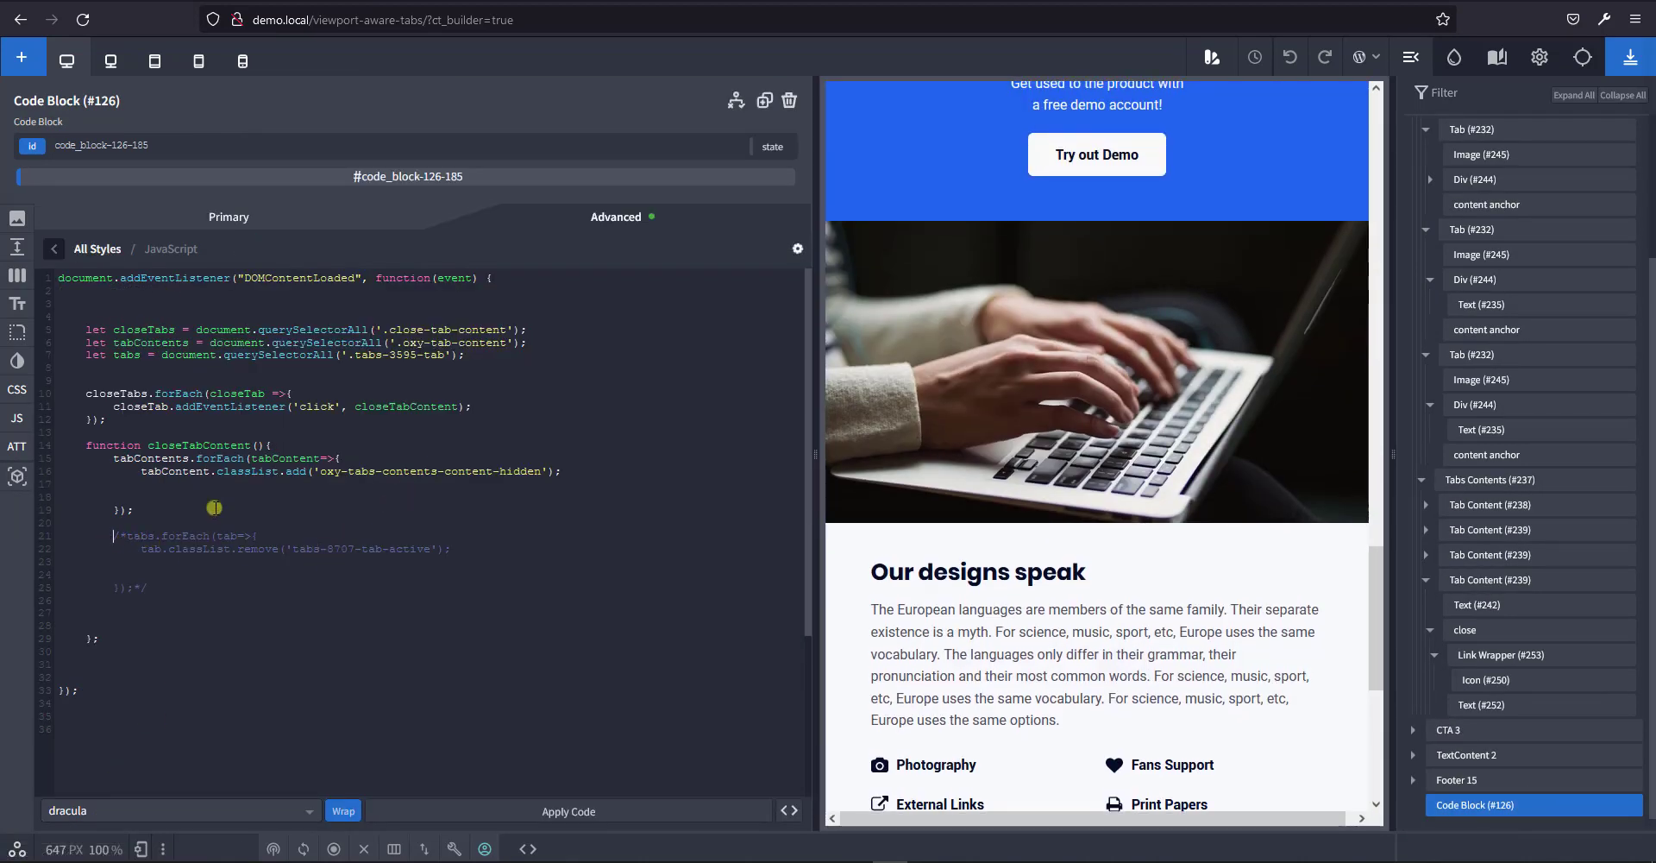
key("BackSpace")
key("BackSpace")
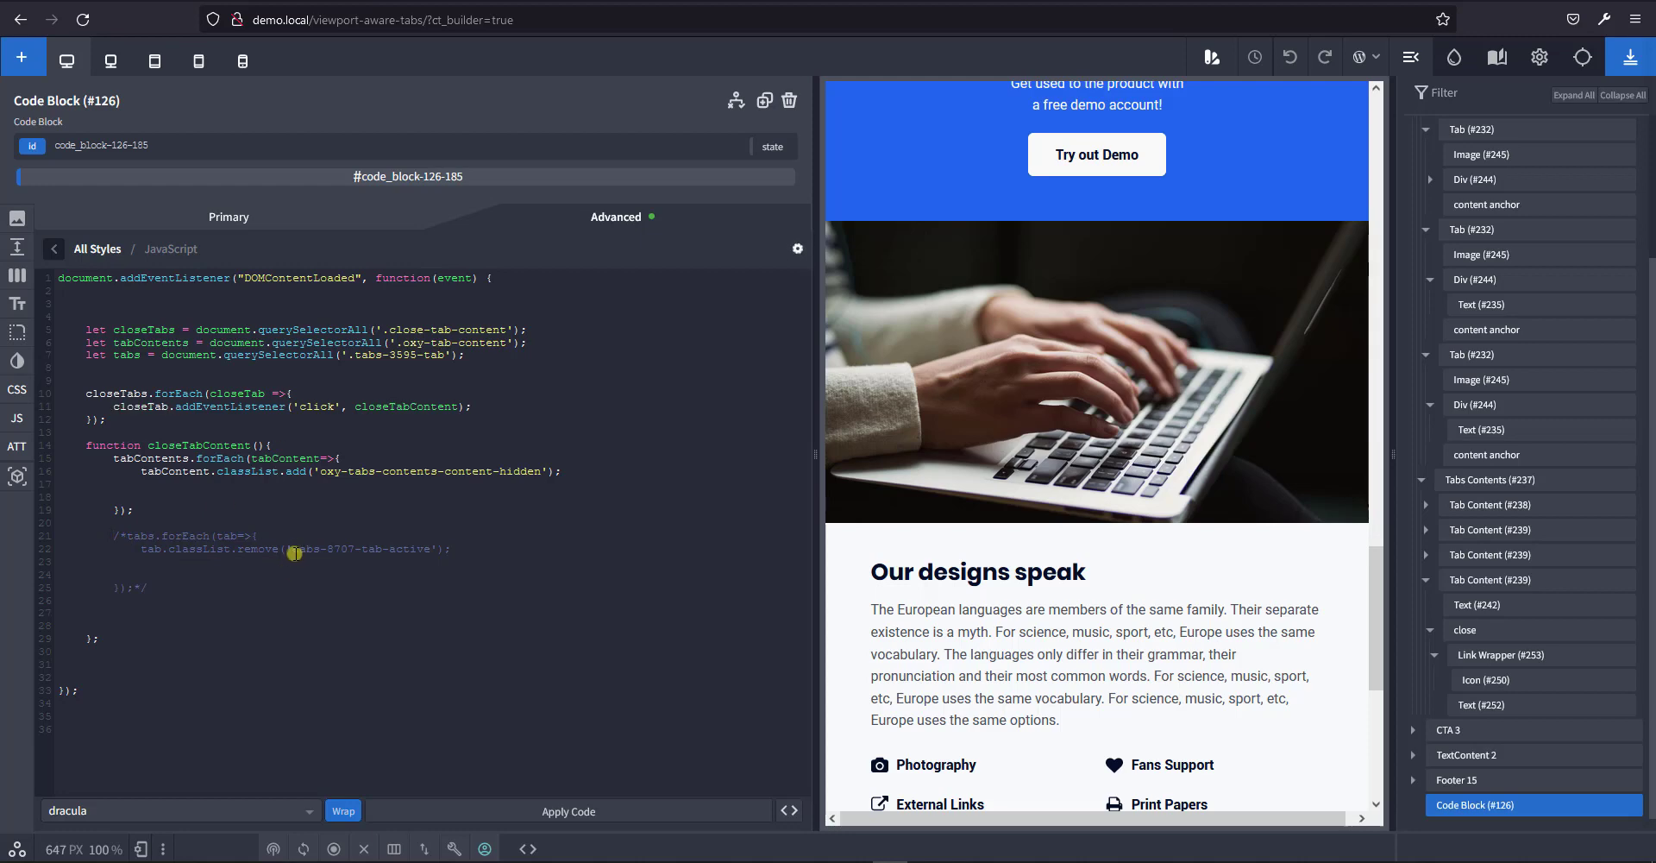
left_click(129, 537)
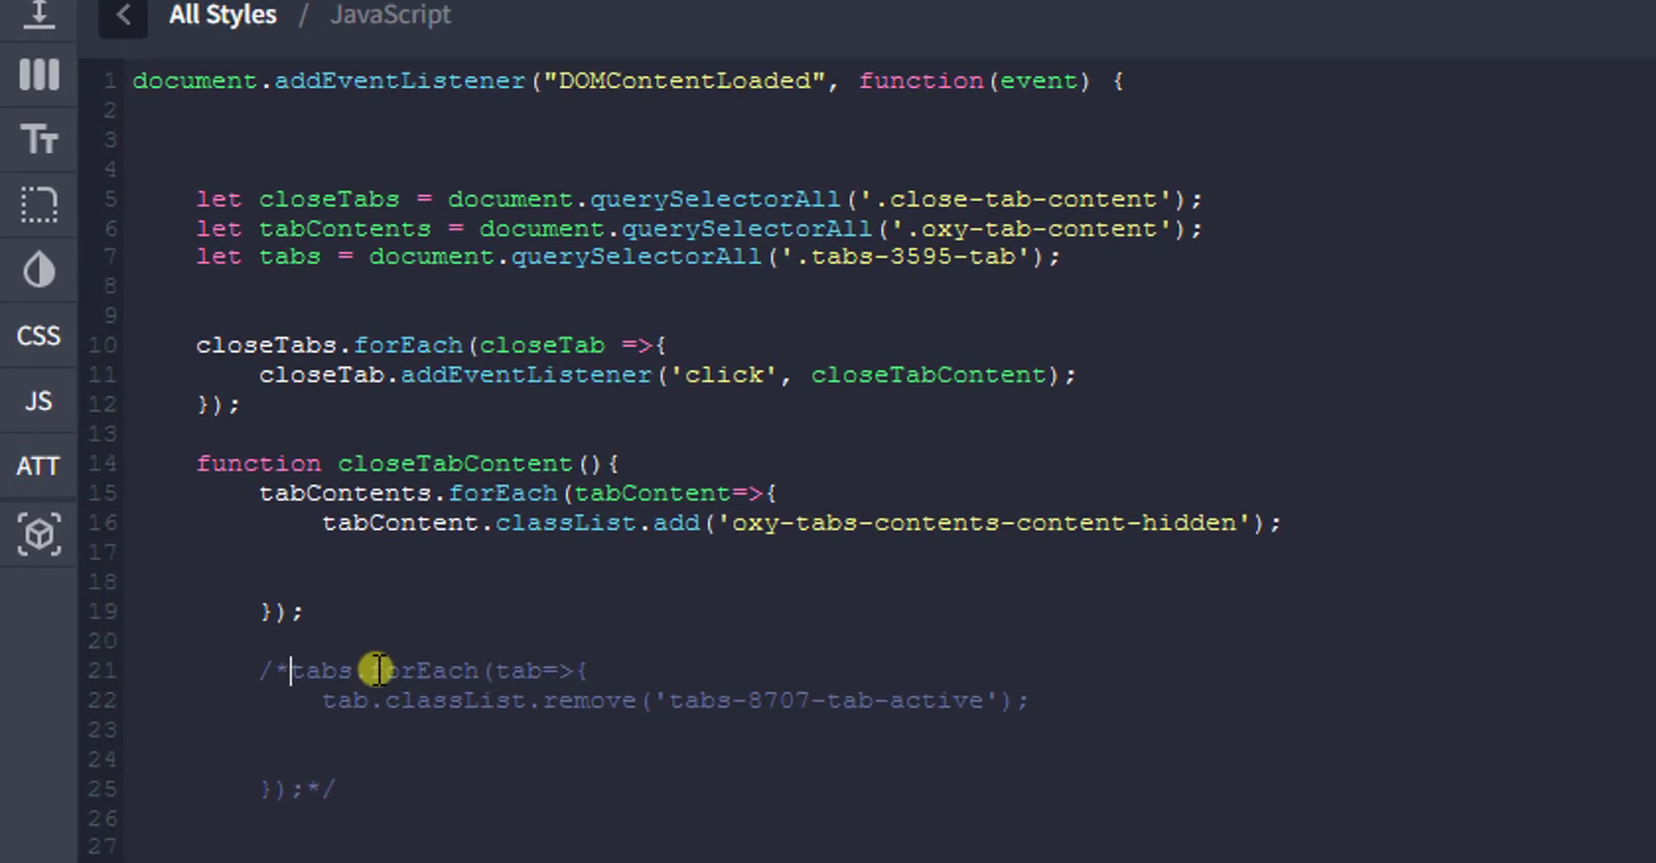
key("BackSpace")
key("BackSpace")
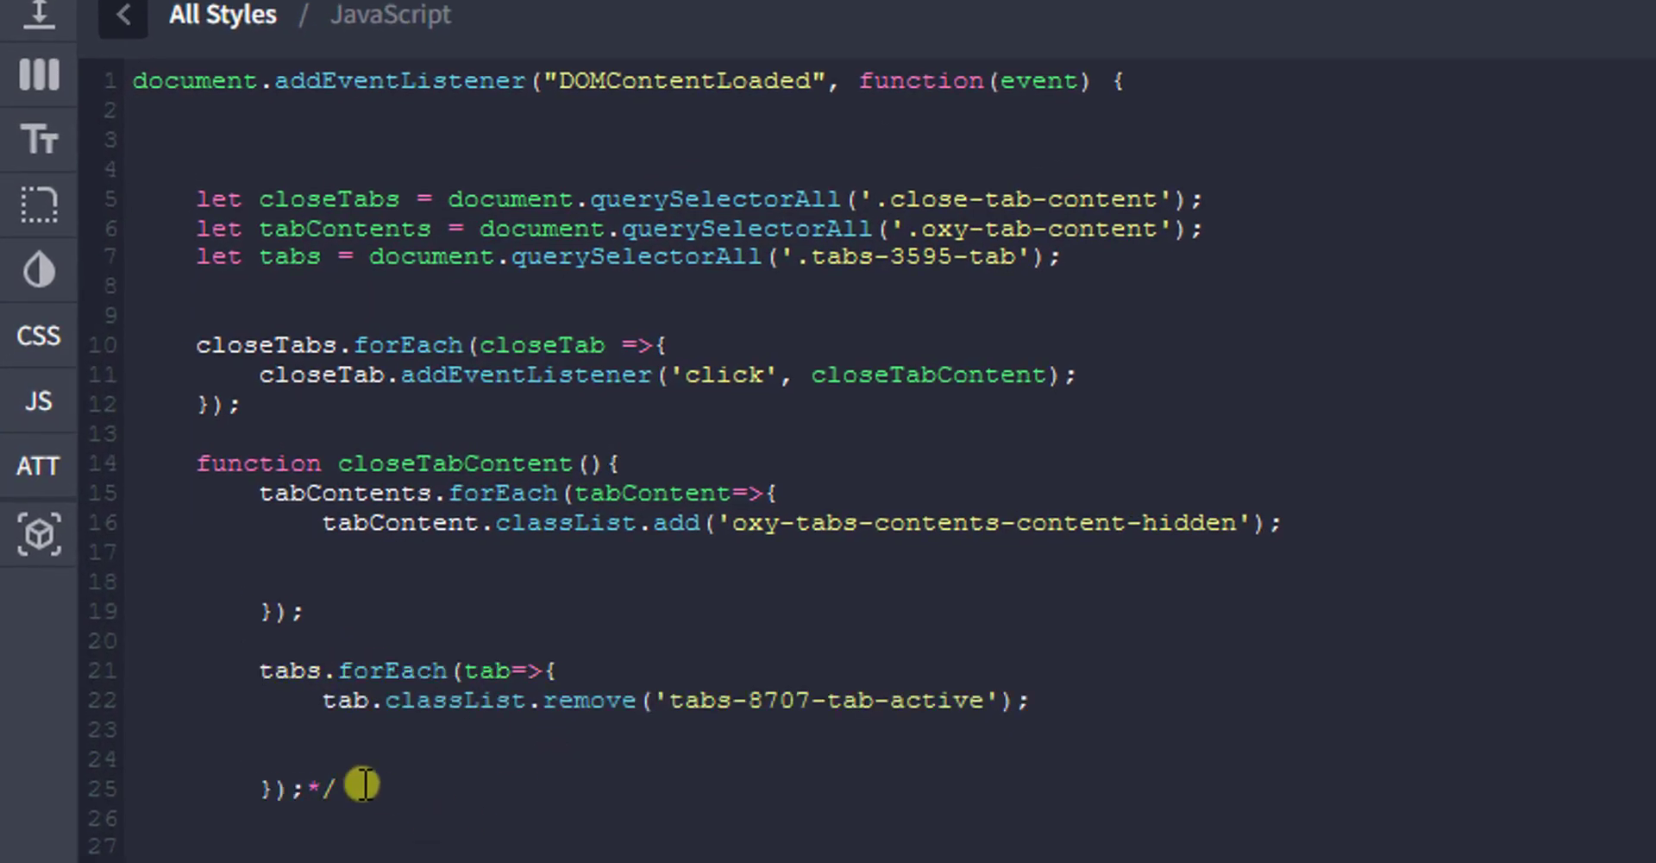
key("BackSpace")
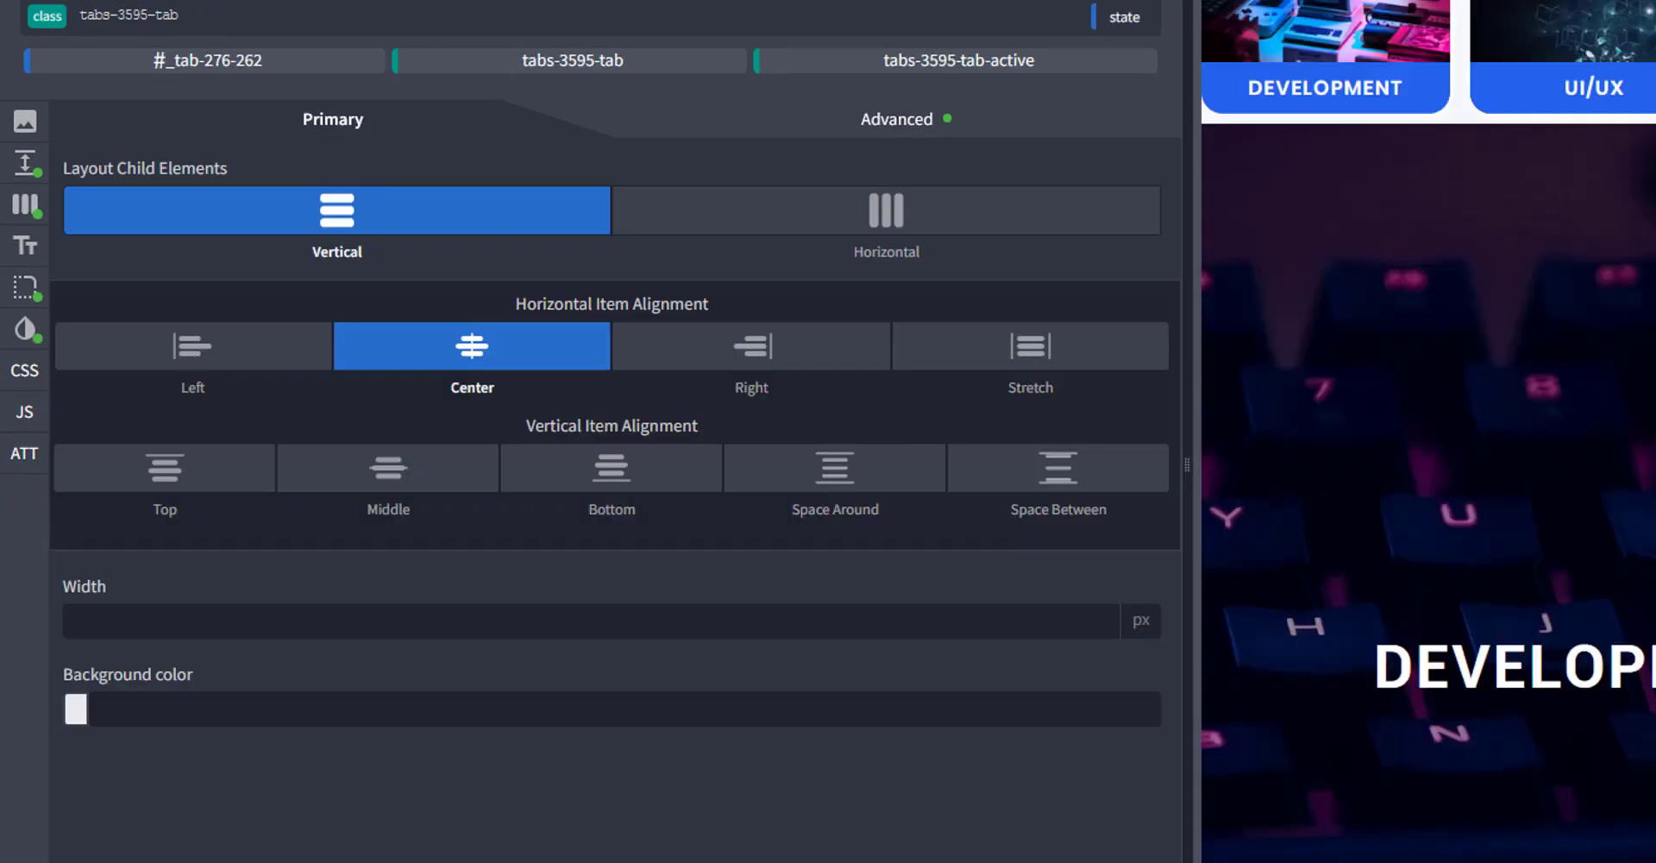
Copy the tab's active class name, use tabs-3595-tab-active as the class in the JavaScript's tab.classList.remove call, and save the page.
left_click(941, 60)
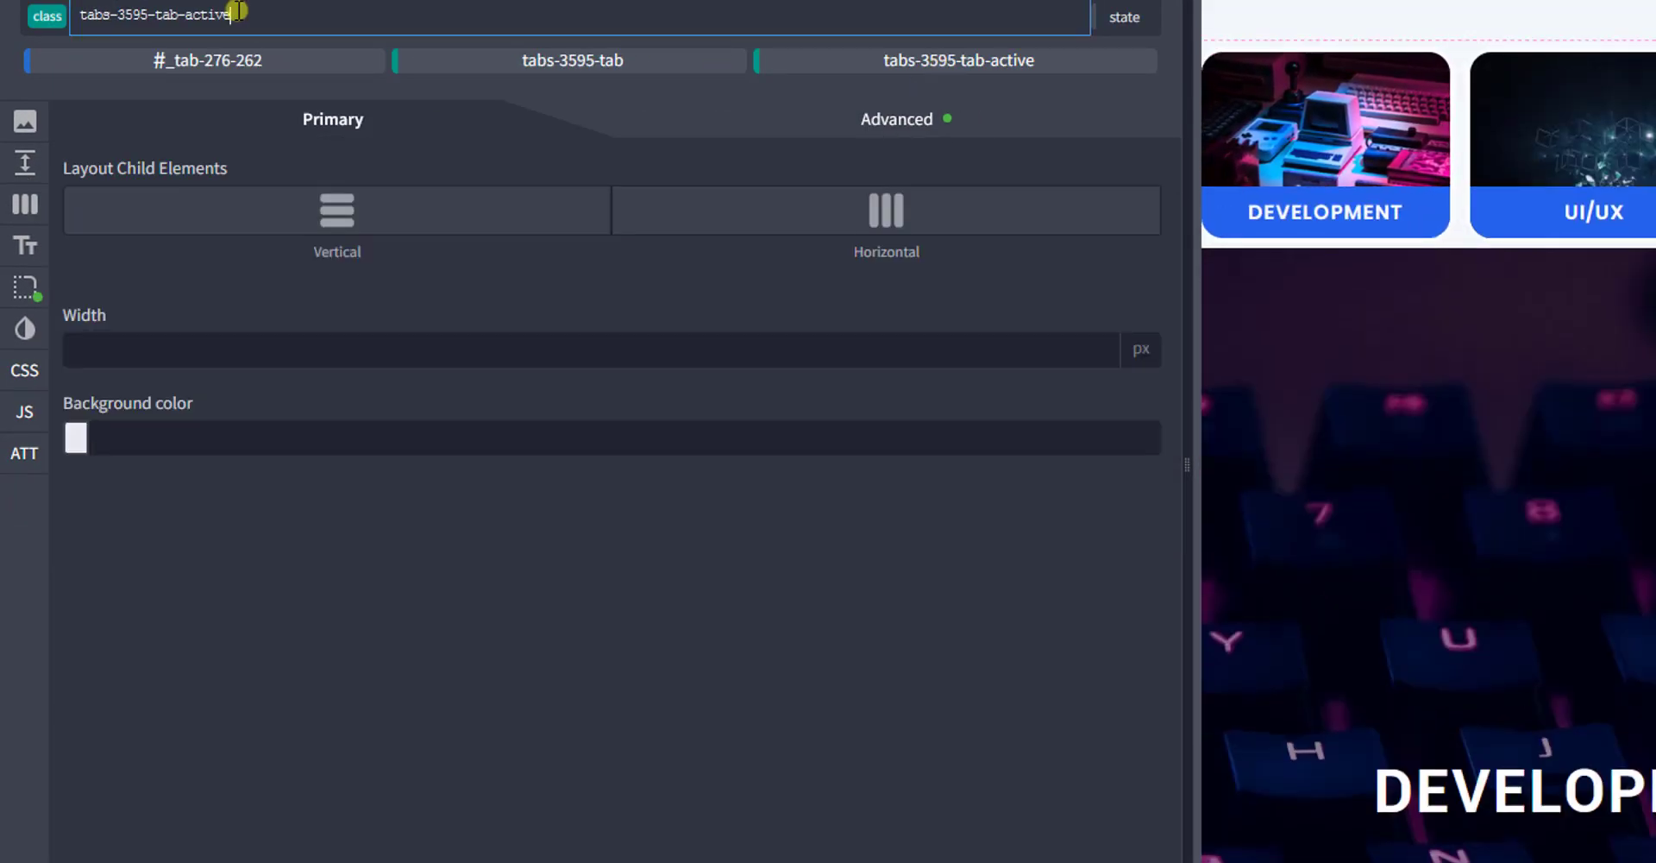
left_click_drag(233, 15, 86, 14)
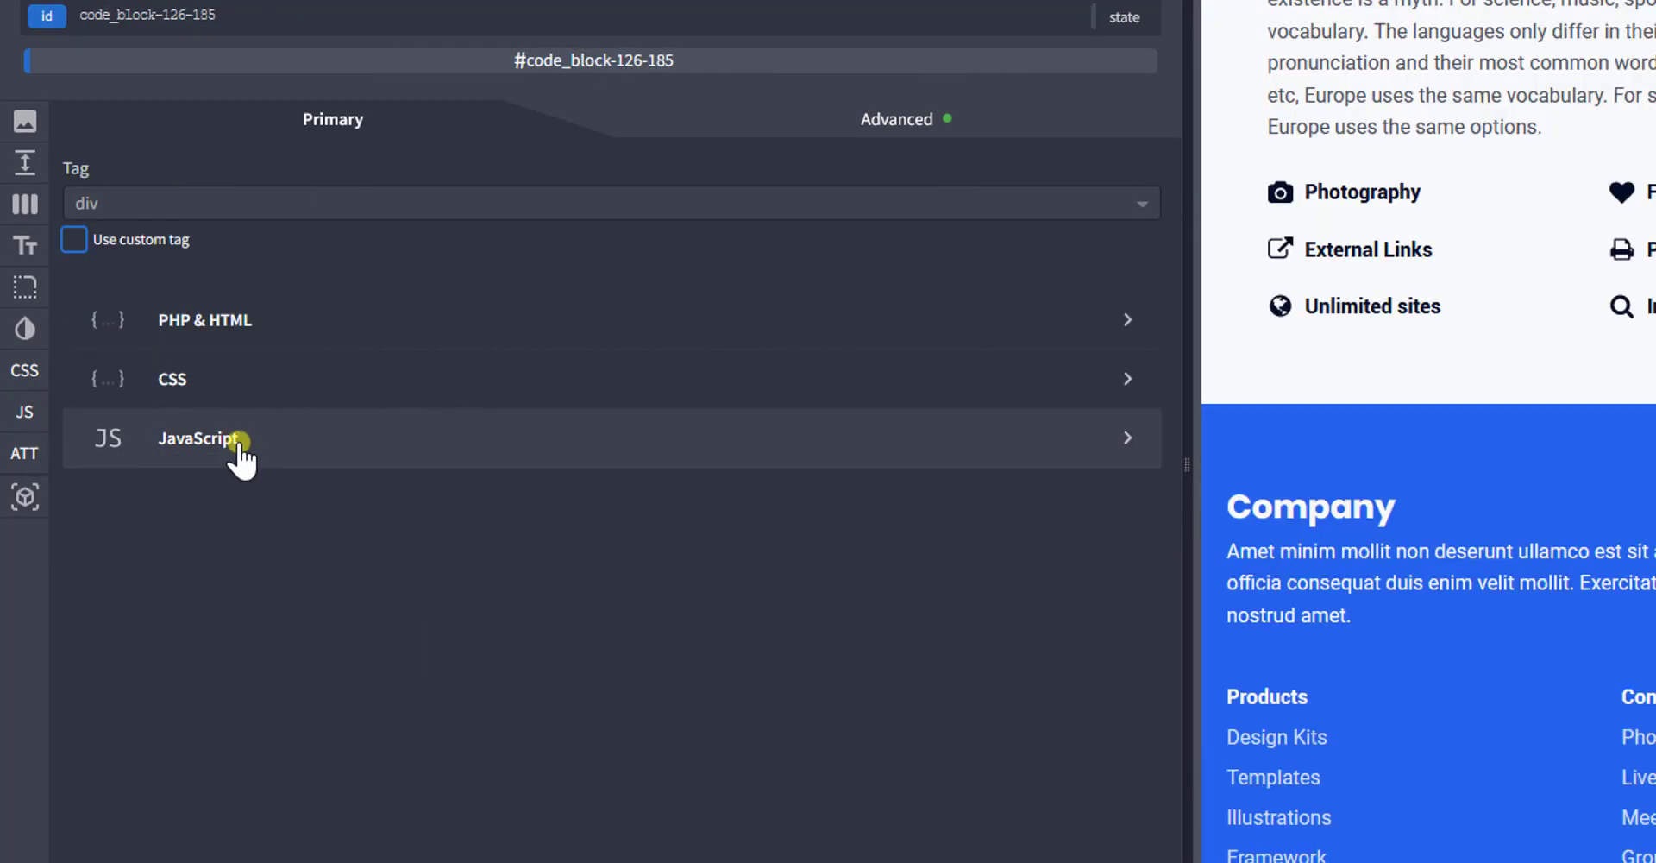
left_click(231, 440)
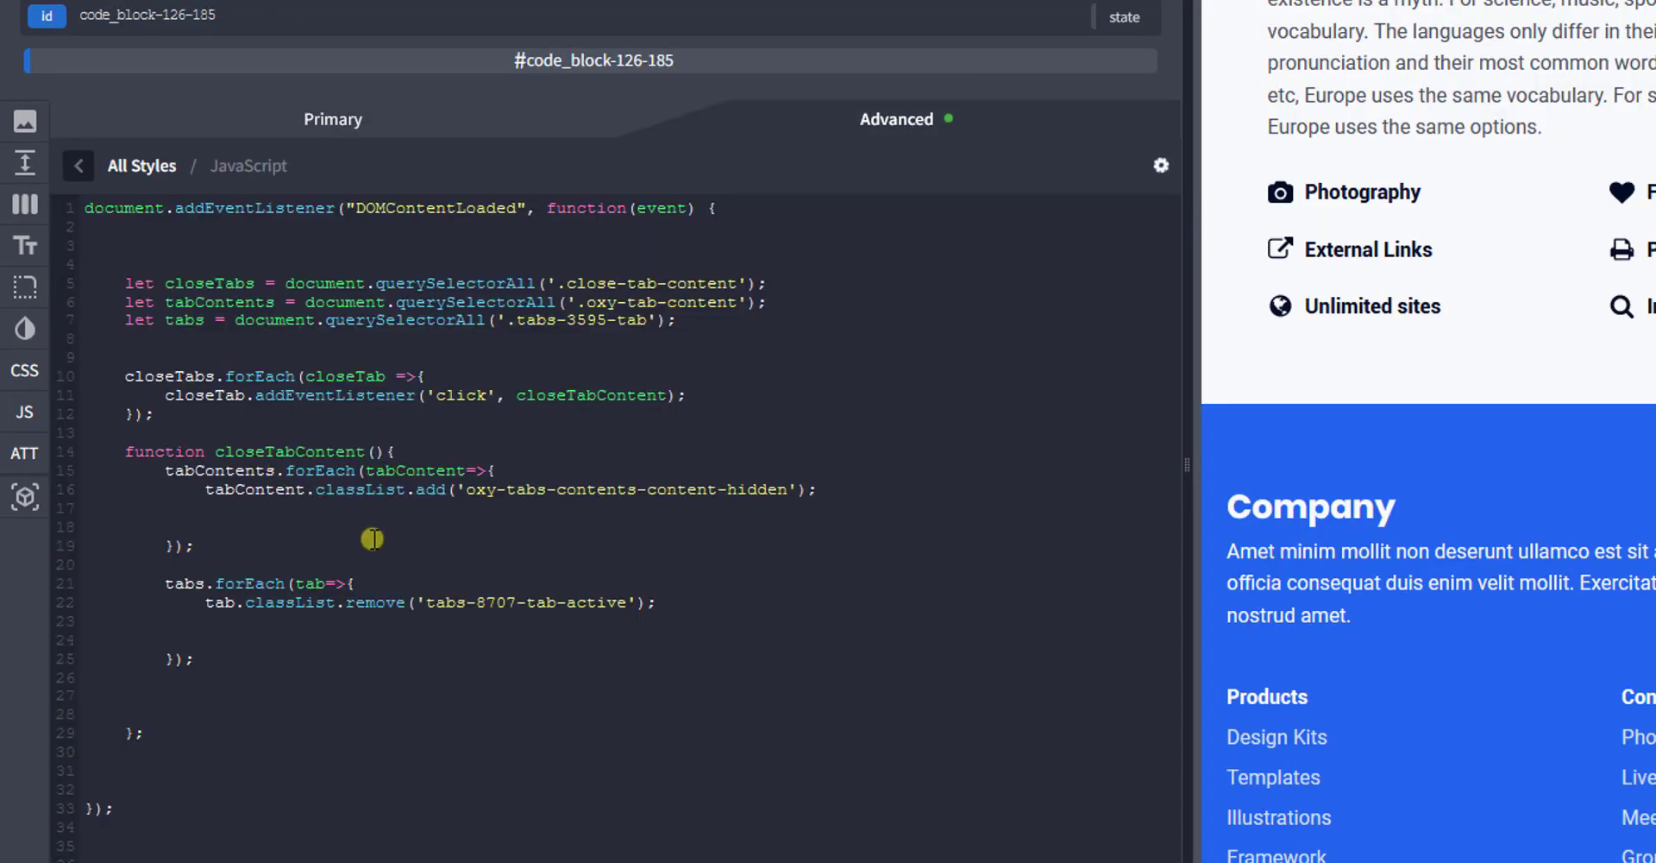
left_click(424, 601)
left_click(628, 601, "shift")
type("tabs-3595-tab-active")
left_click(1638, 54)
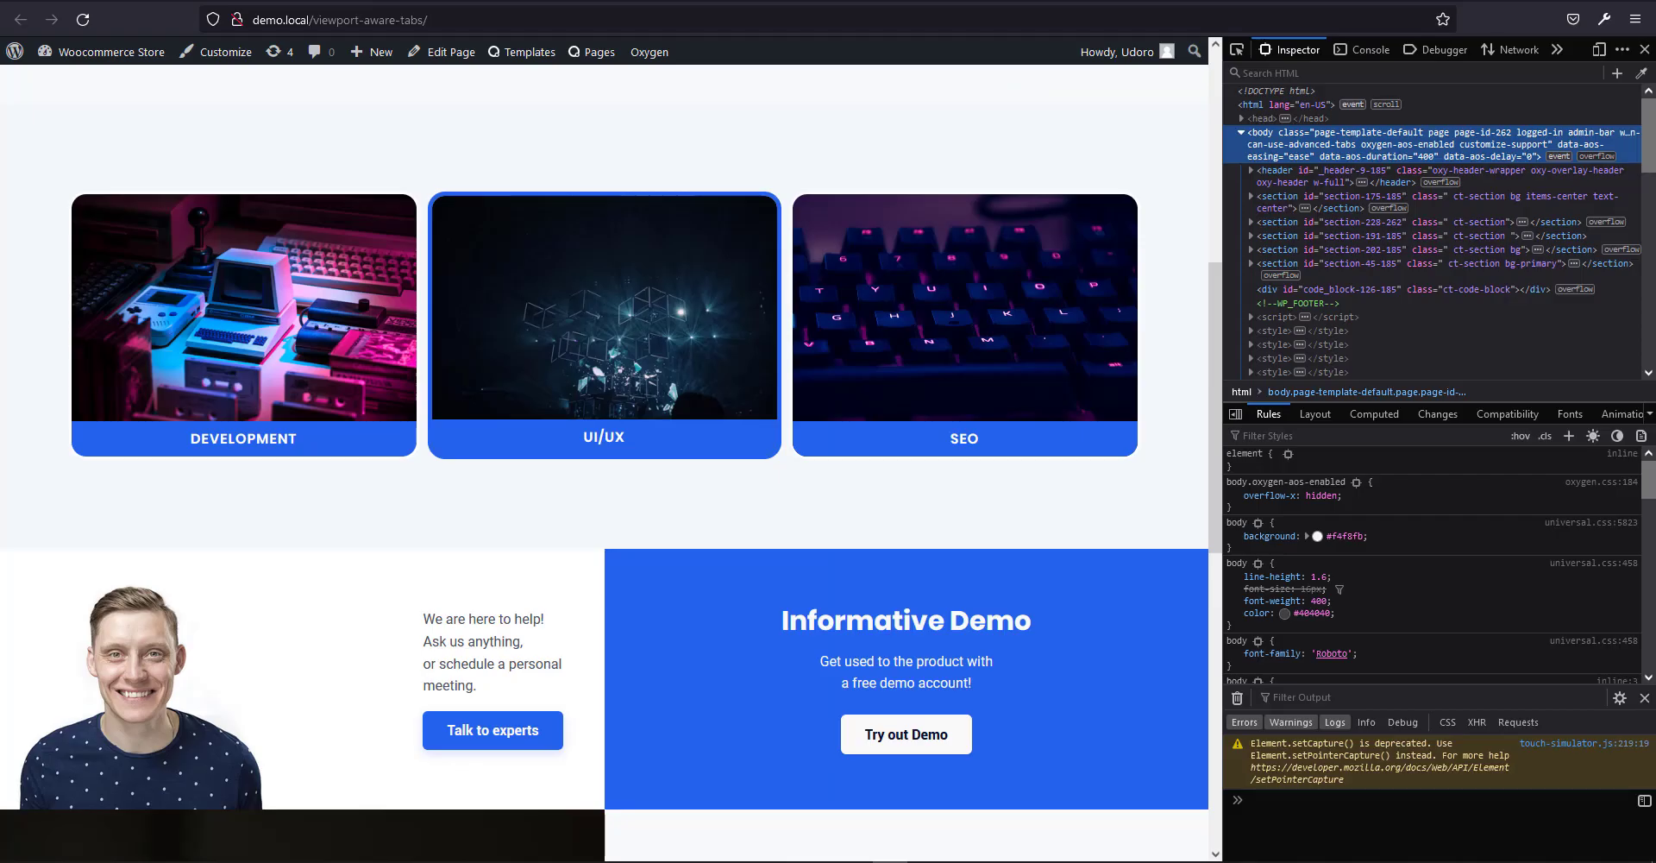
Reload the live page, close the developer tools, and test opening and closing the Development content at desktop width.
key("F5")
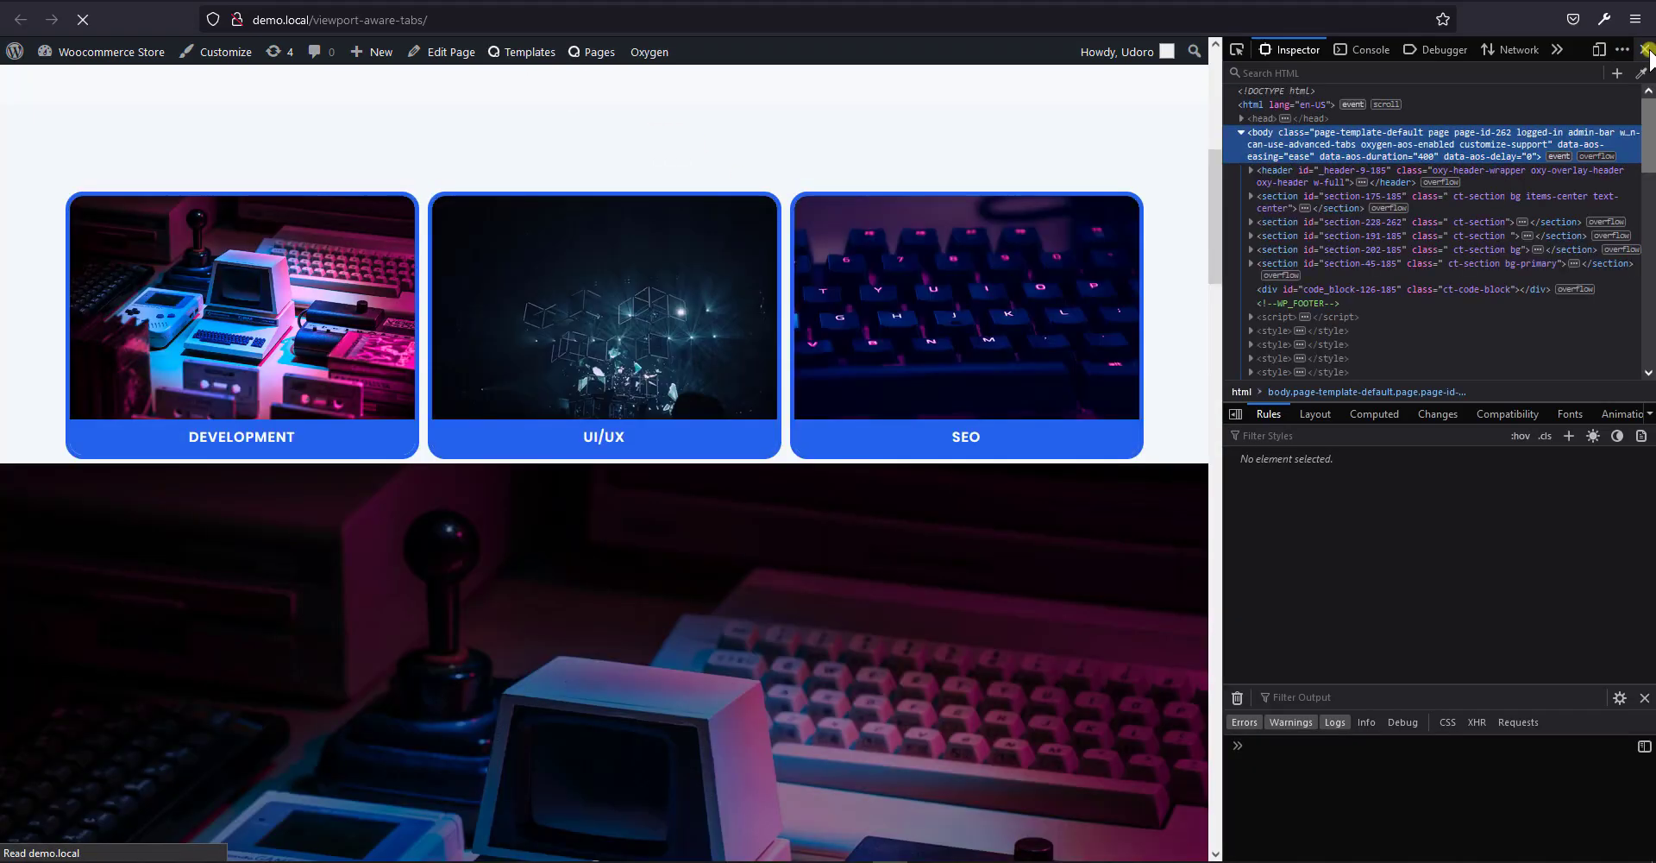
left_click(1645, 50)
left_click(475, 377)
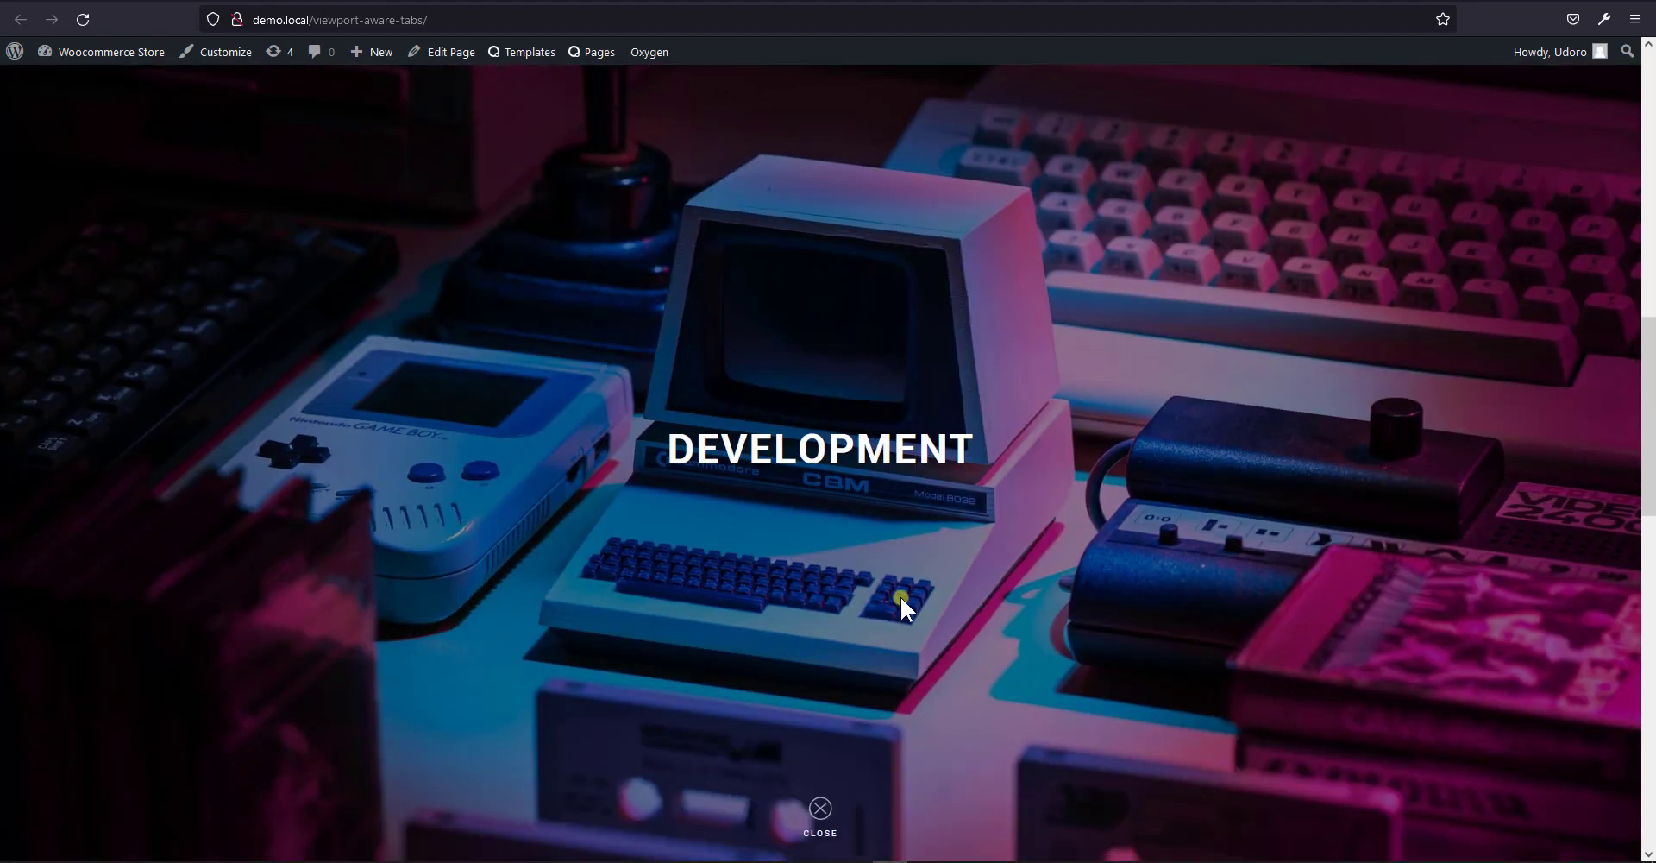
scroll(908, 613, "up", 3)
left_click(580, 283)
left_click(820, 809)
scroll(759, 658, "up", 3)
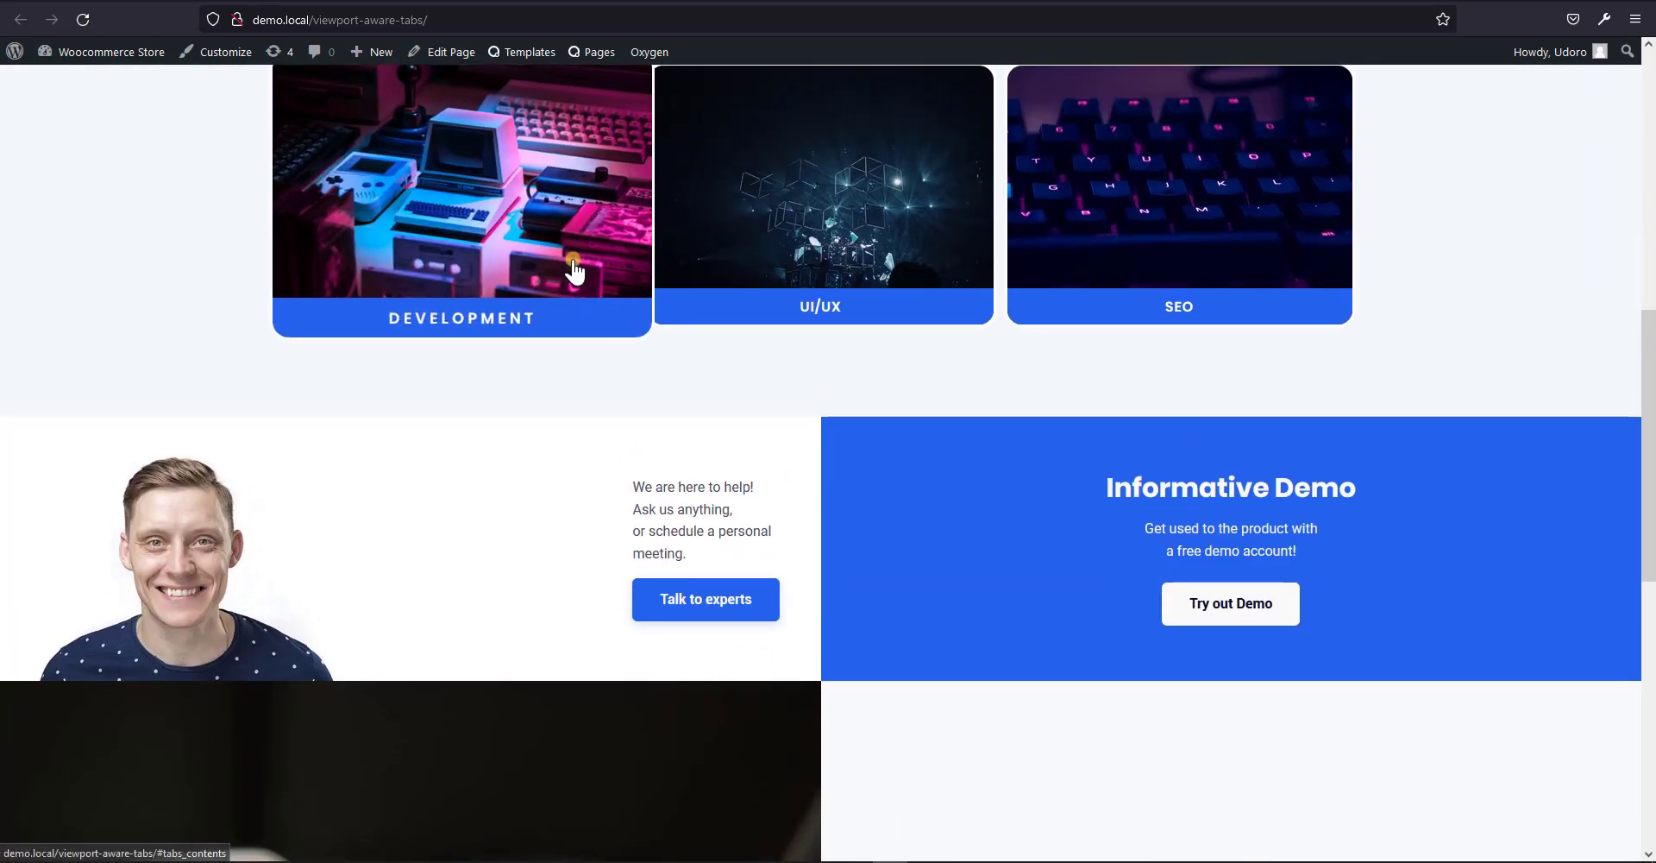
Test opening and closing the UI/UX content at desktop width.
scroll(703, 509, "up", 2)
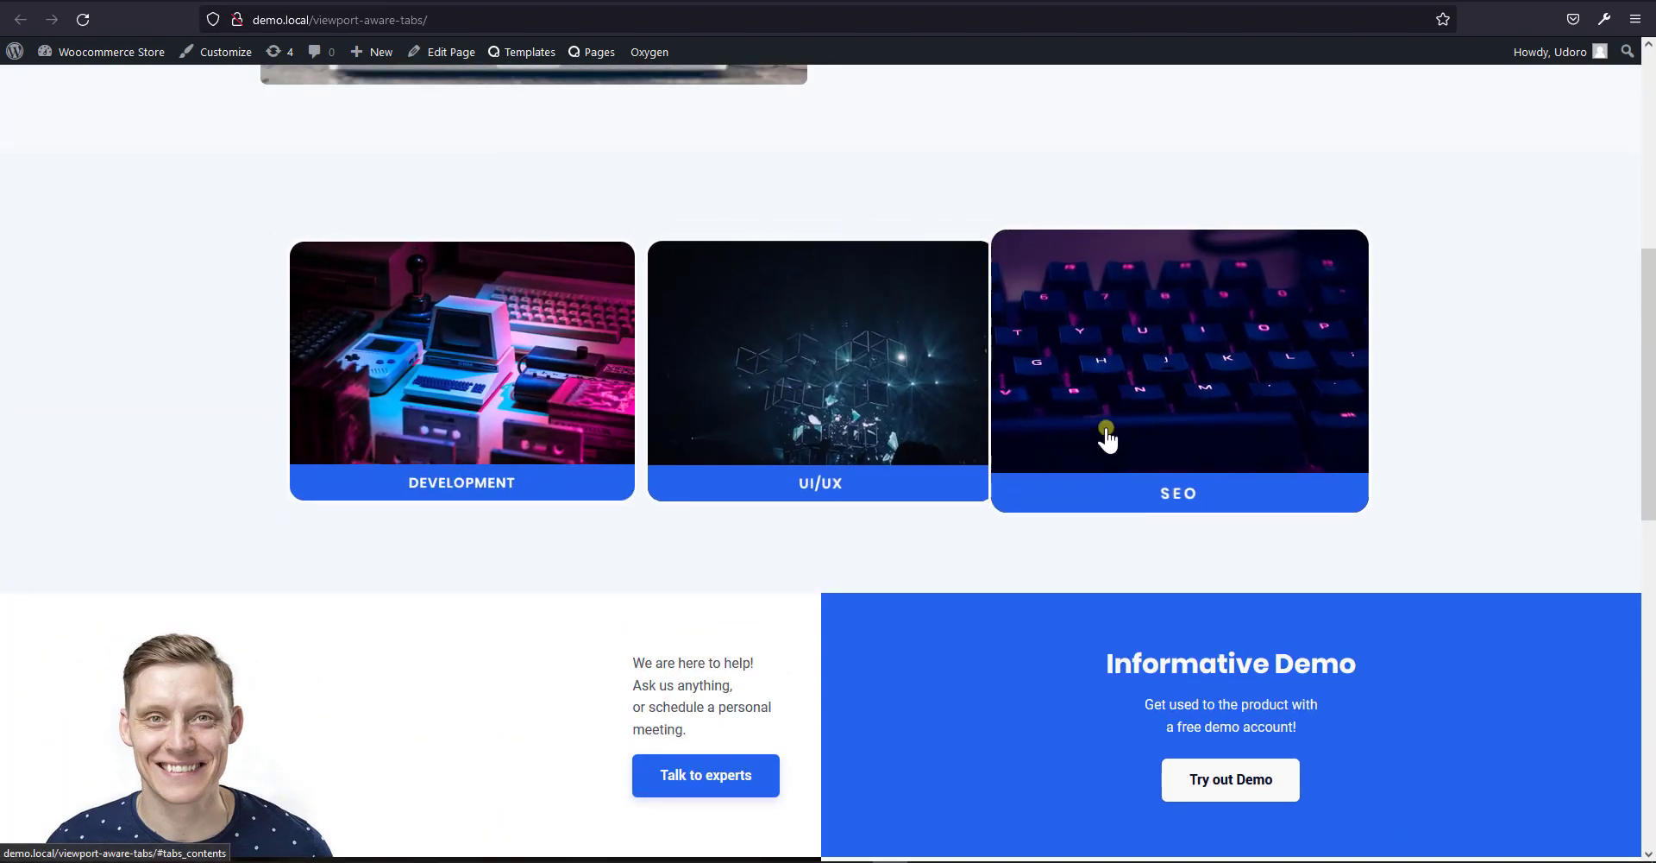
left_click(889, 380)
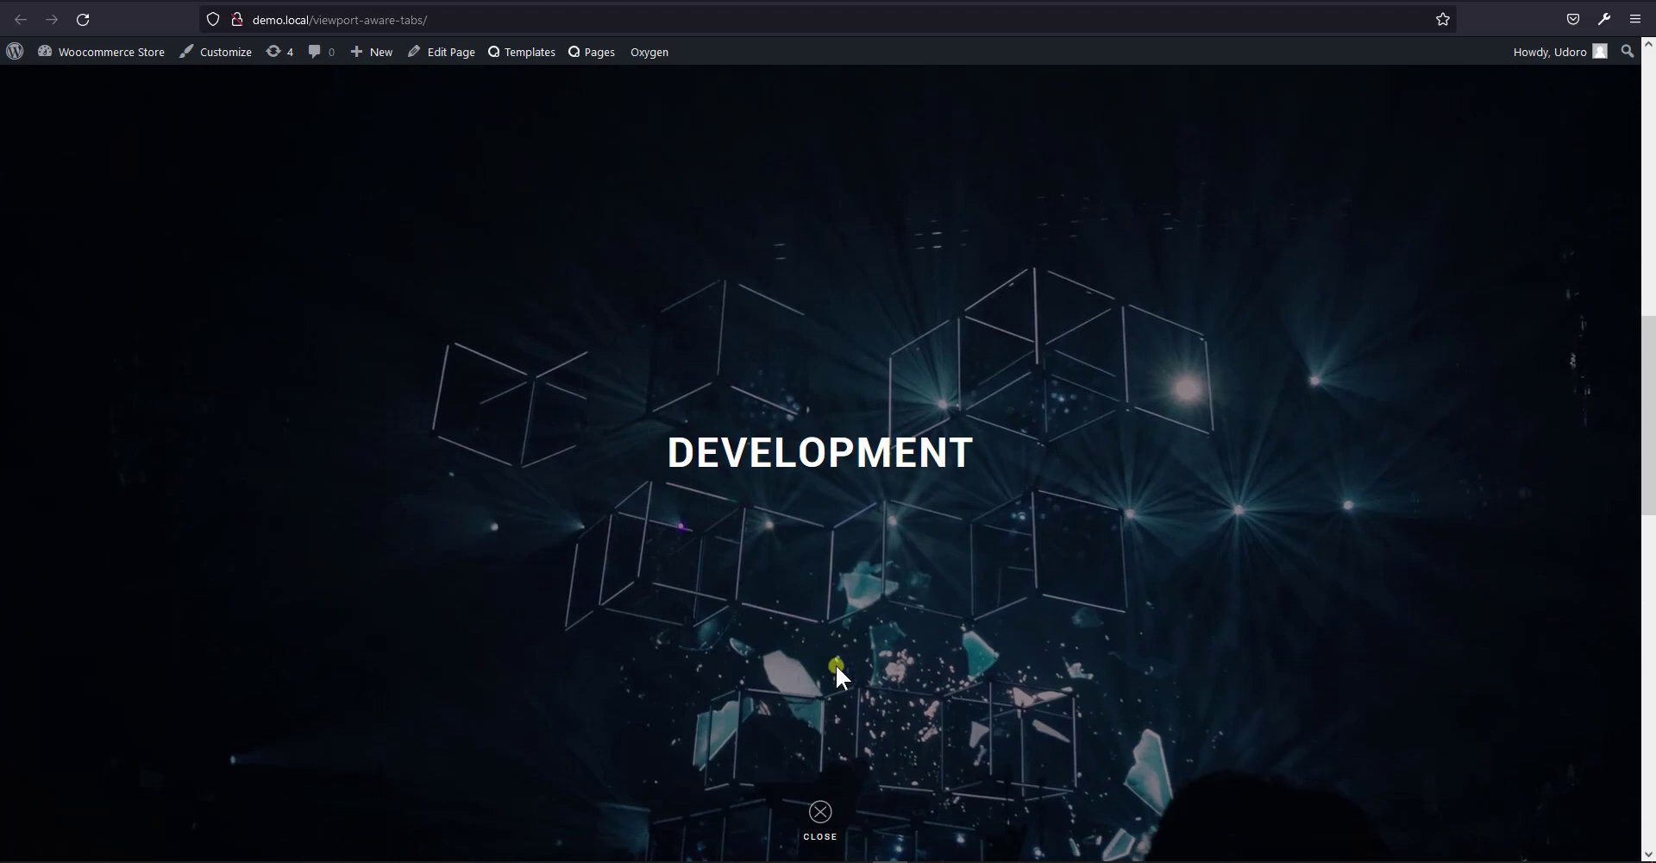
left_click(830, 812)
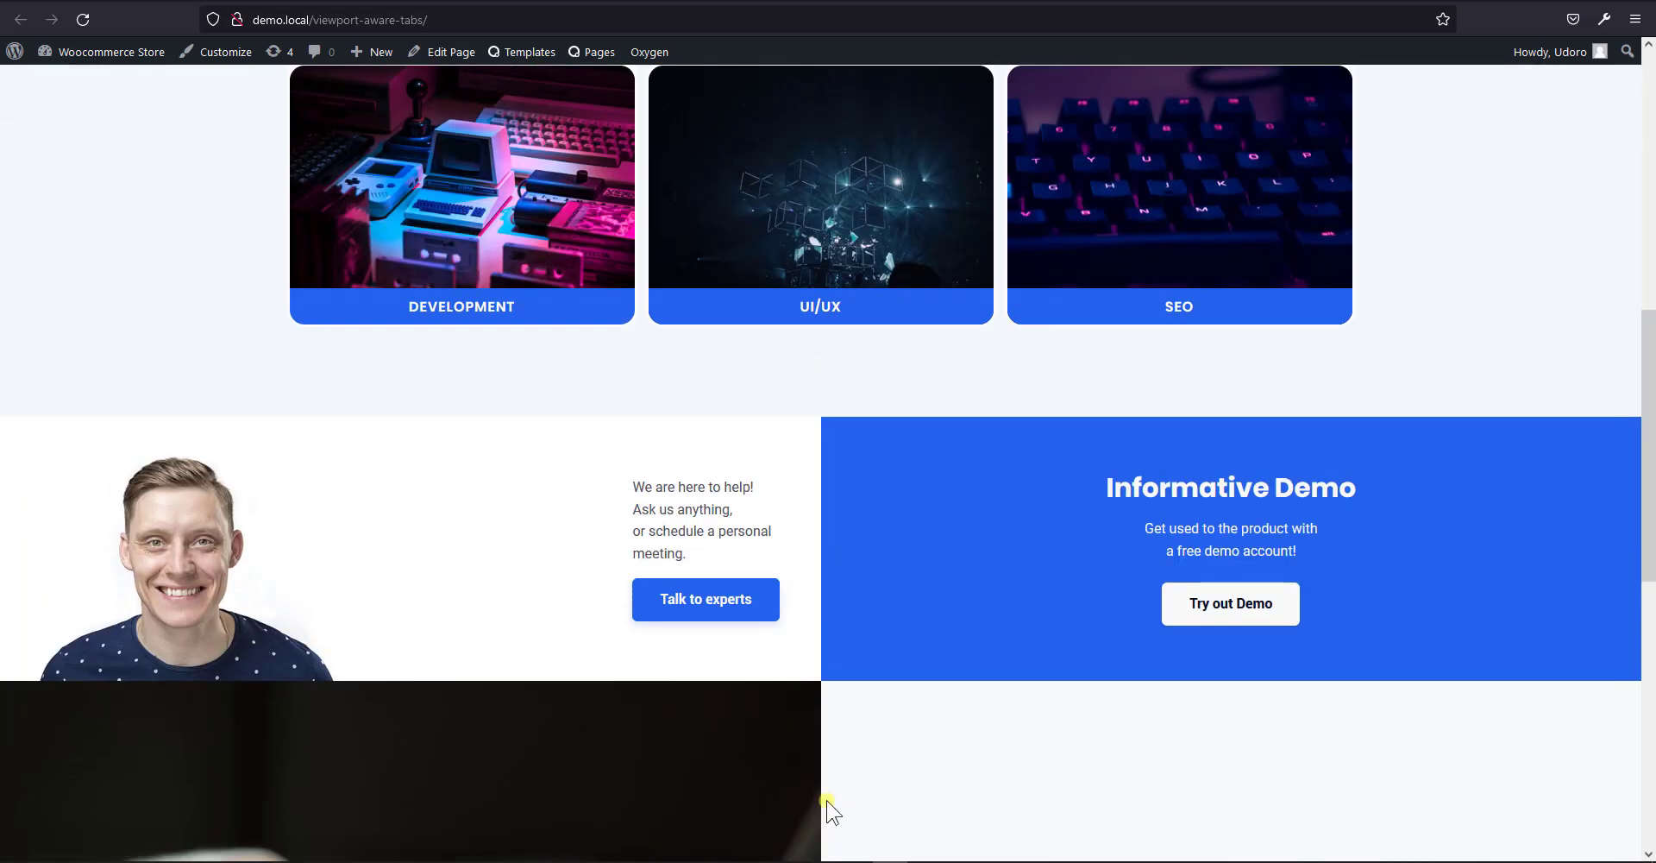
Reopen the developer tools in the 375 × 667 responsive preview and test opening and closing the Development content.
key("ctrl+shift+i")
left_click(1598, 50)
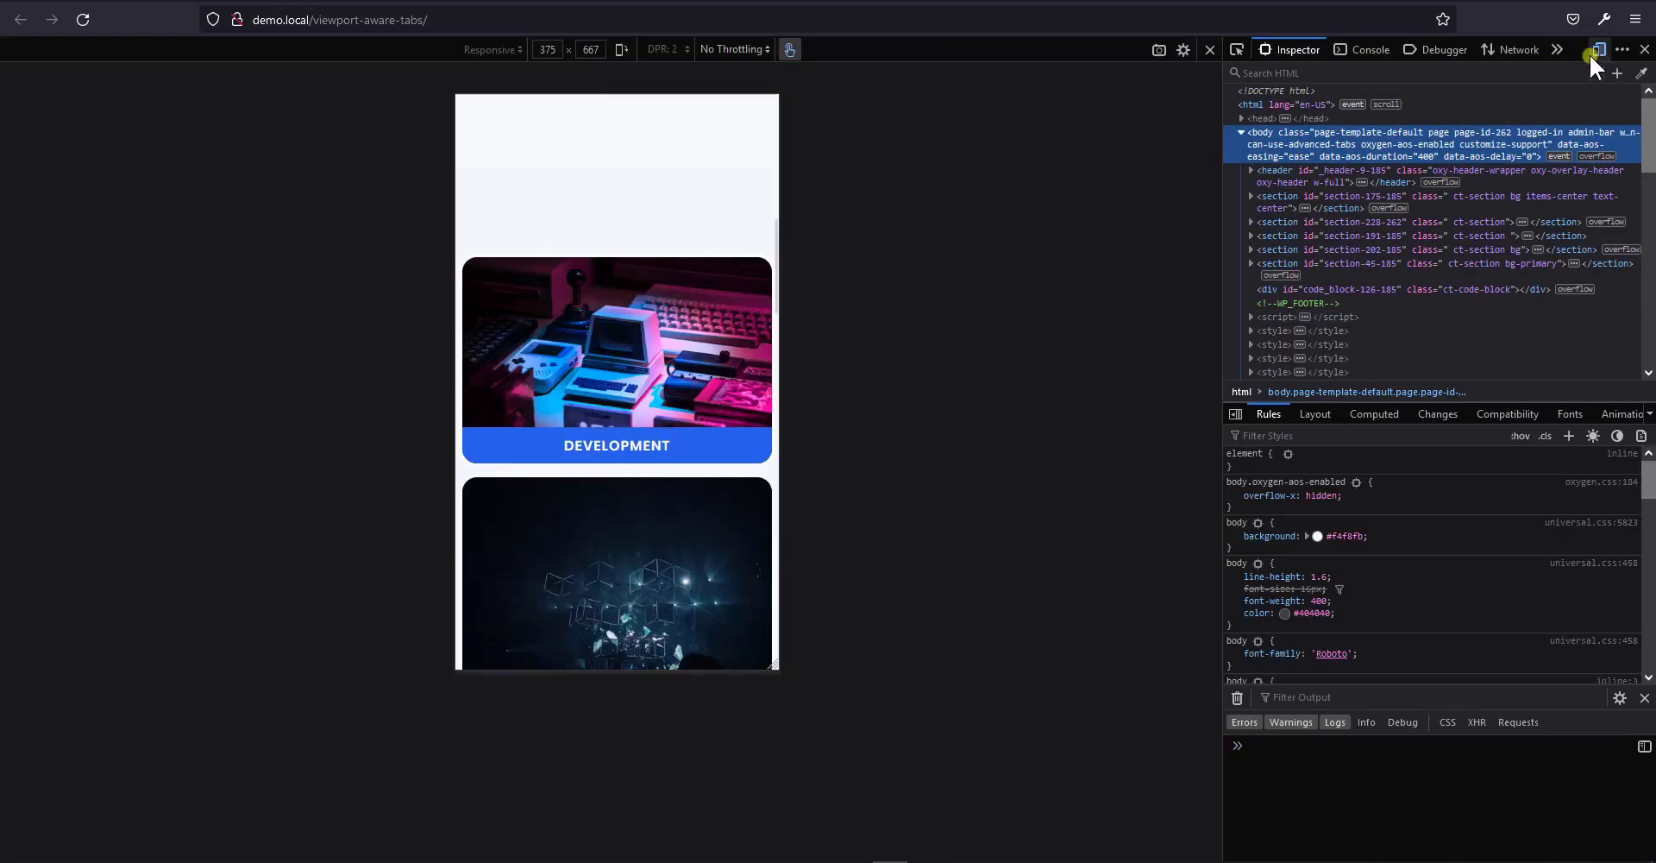
left_click(703, 371)
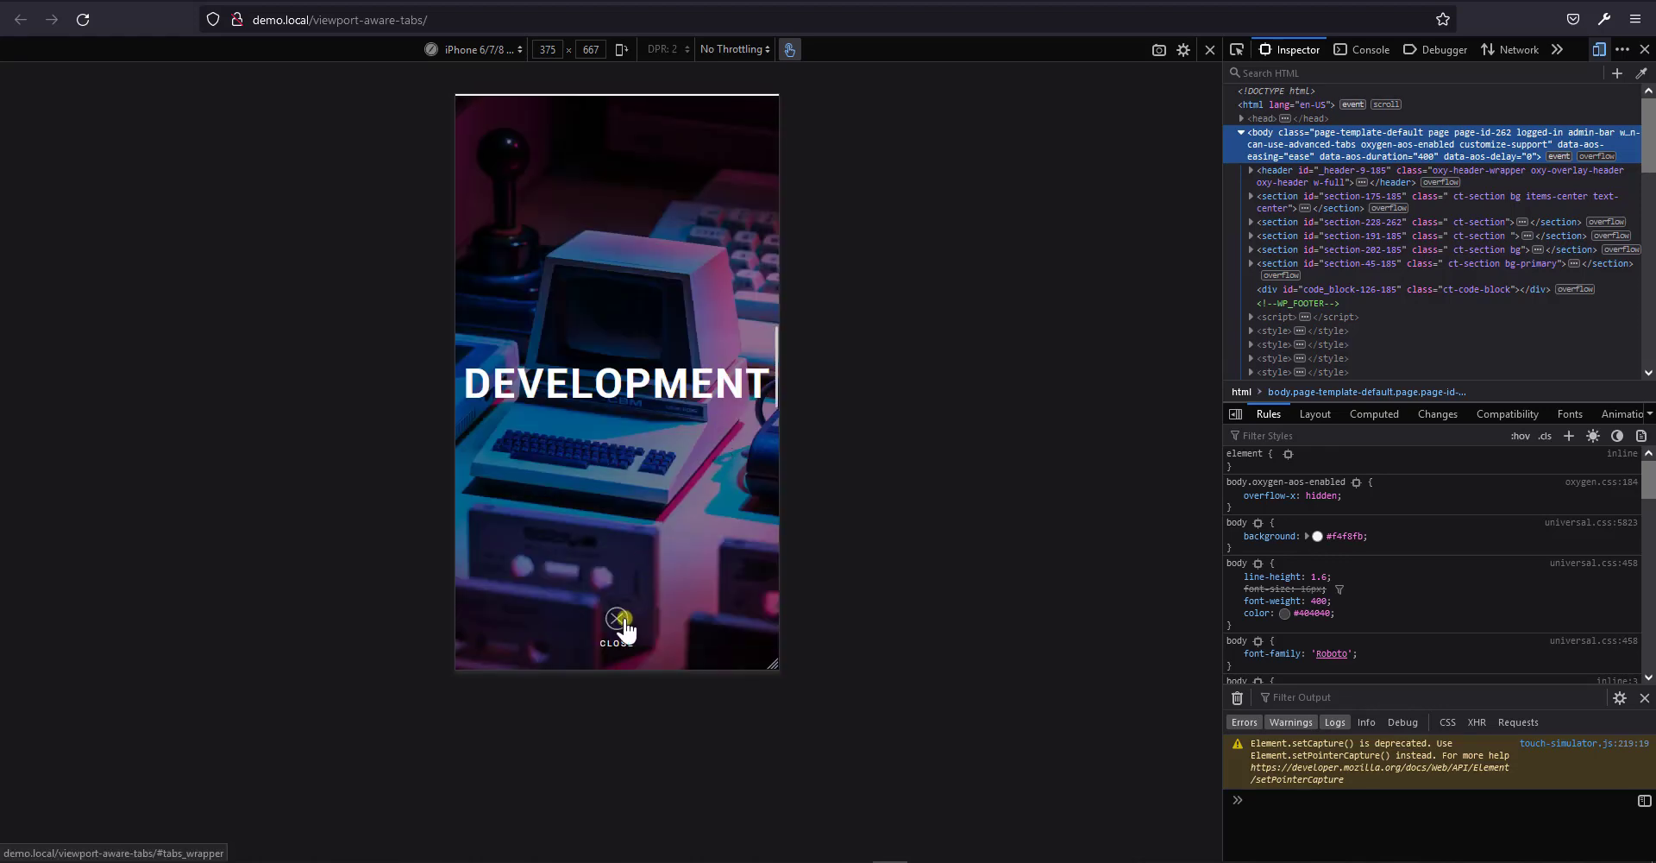
left_click(623, 629)
Test the UI/UX tab and its Close link in the mobile preview, and close the developer tools.
left_click(662, 566)
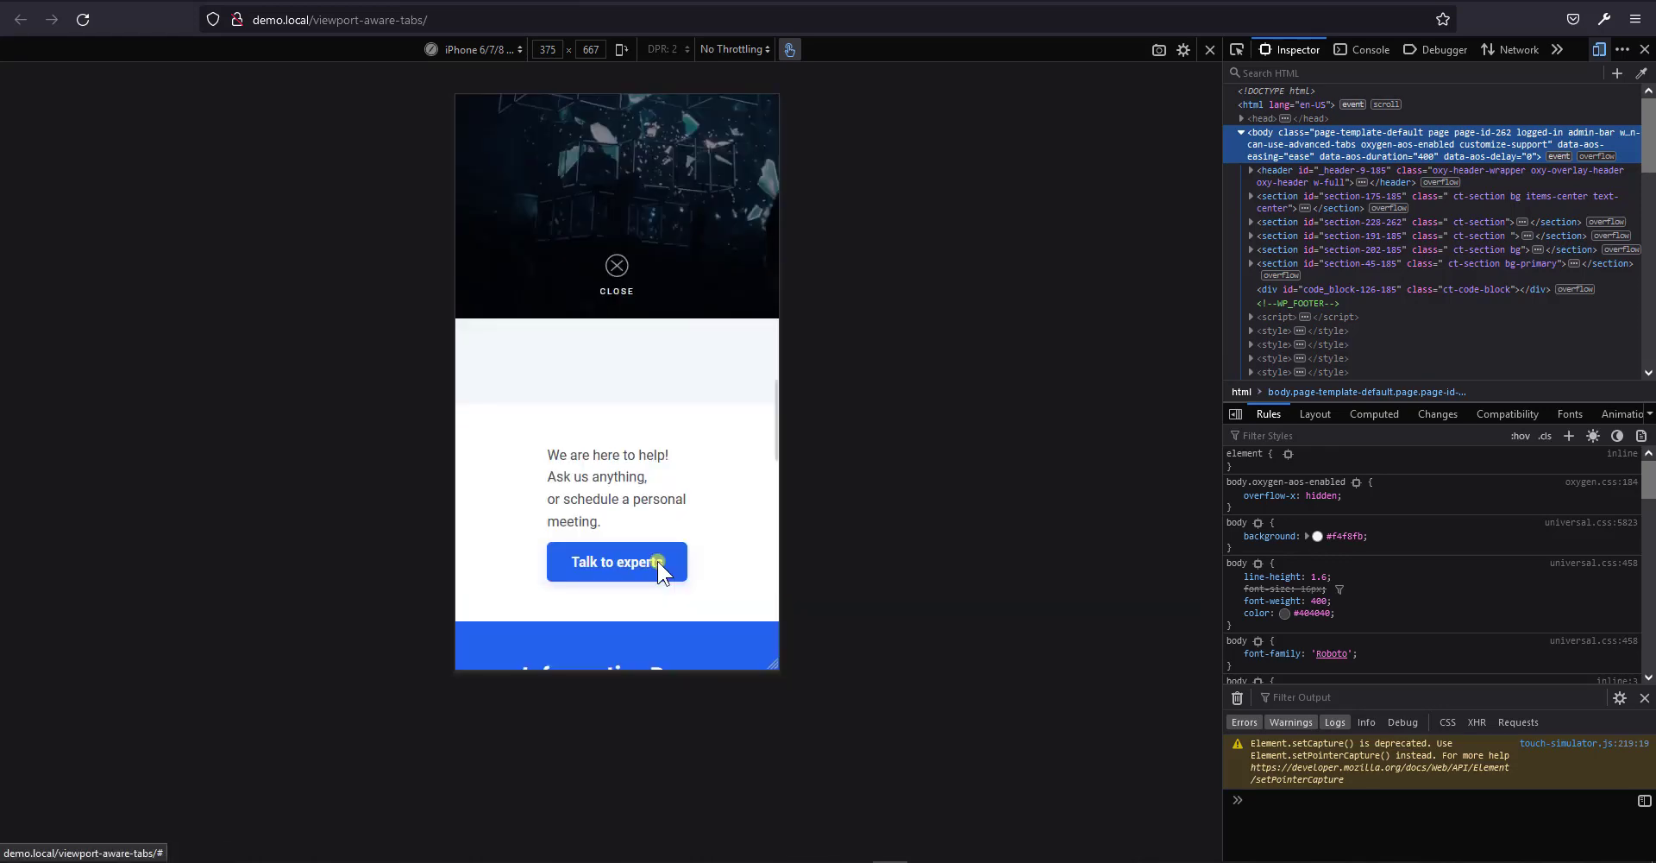
scroll(658, 561, "up", 12)
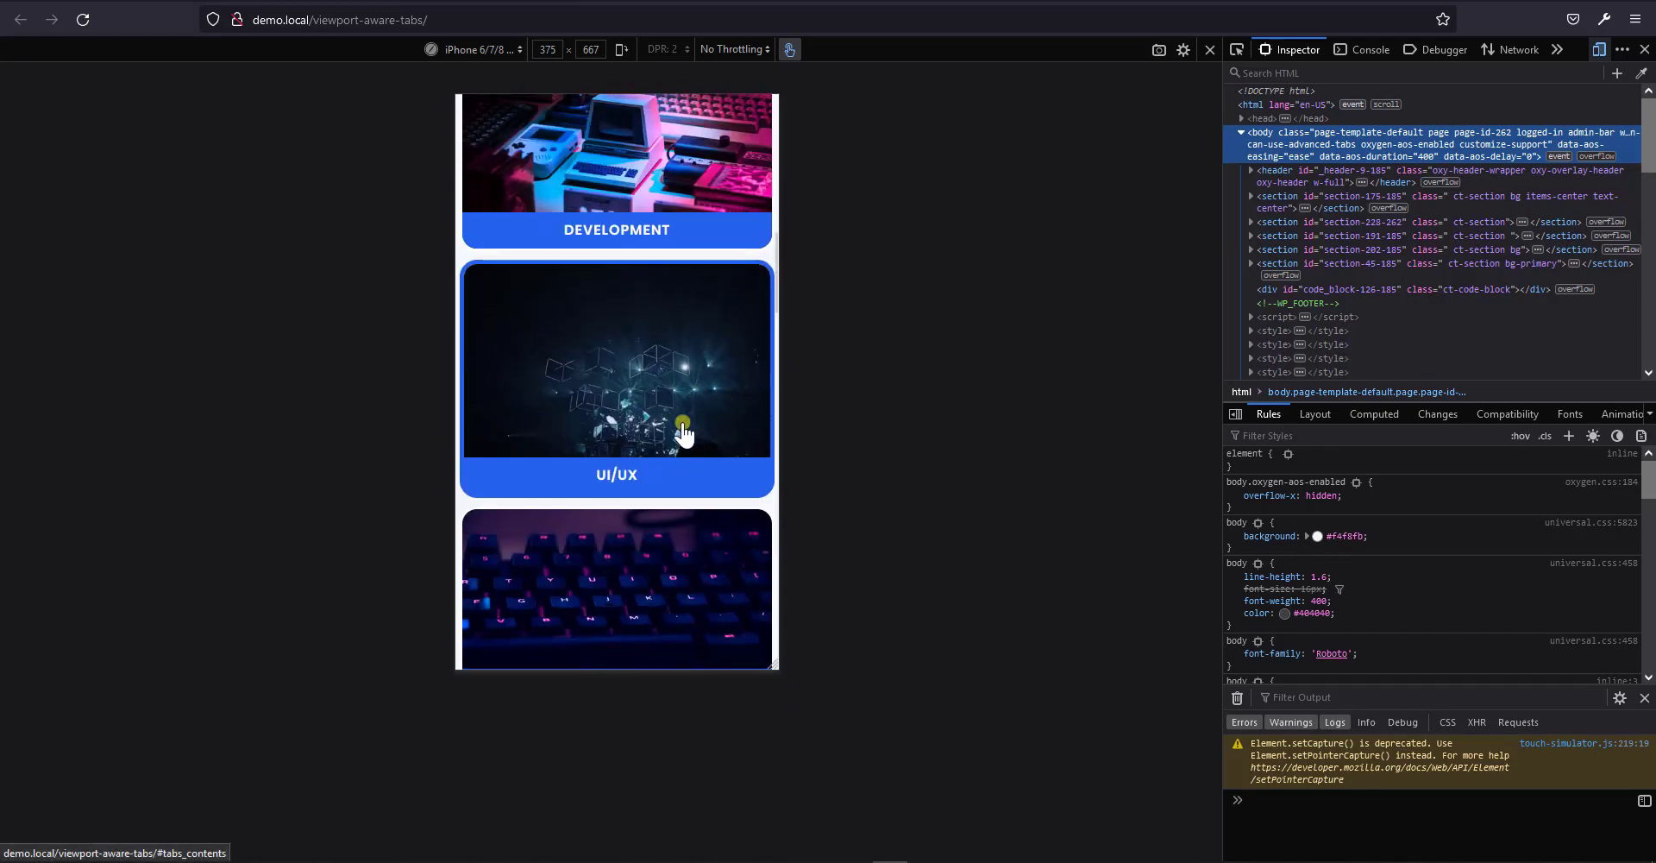
left_click(702, 432)
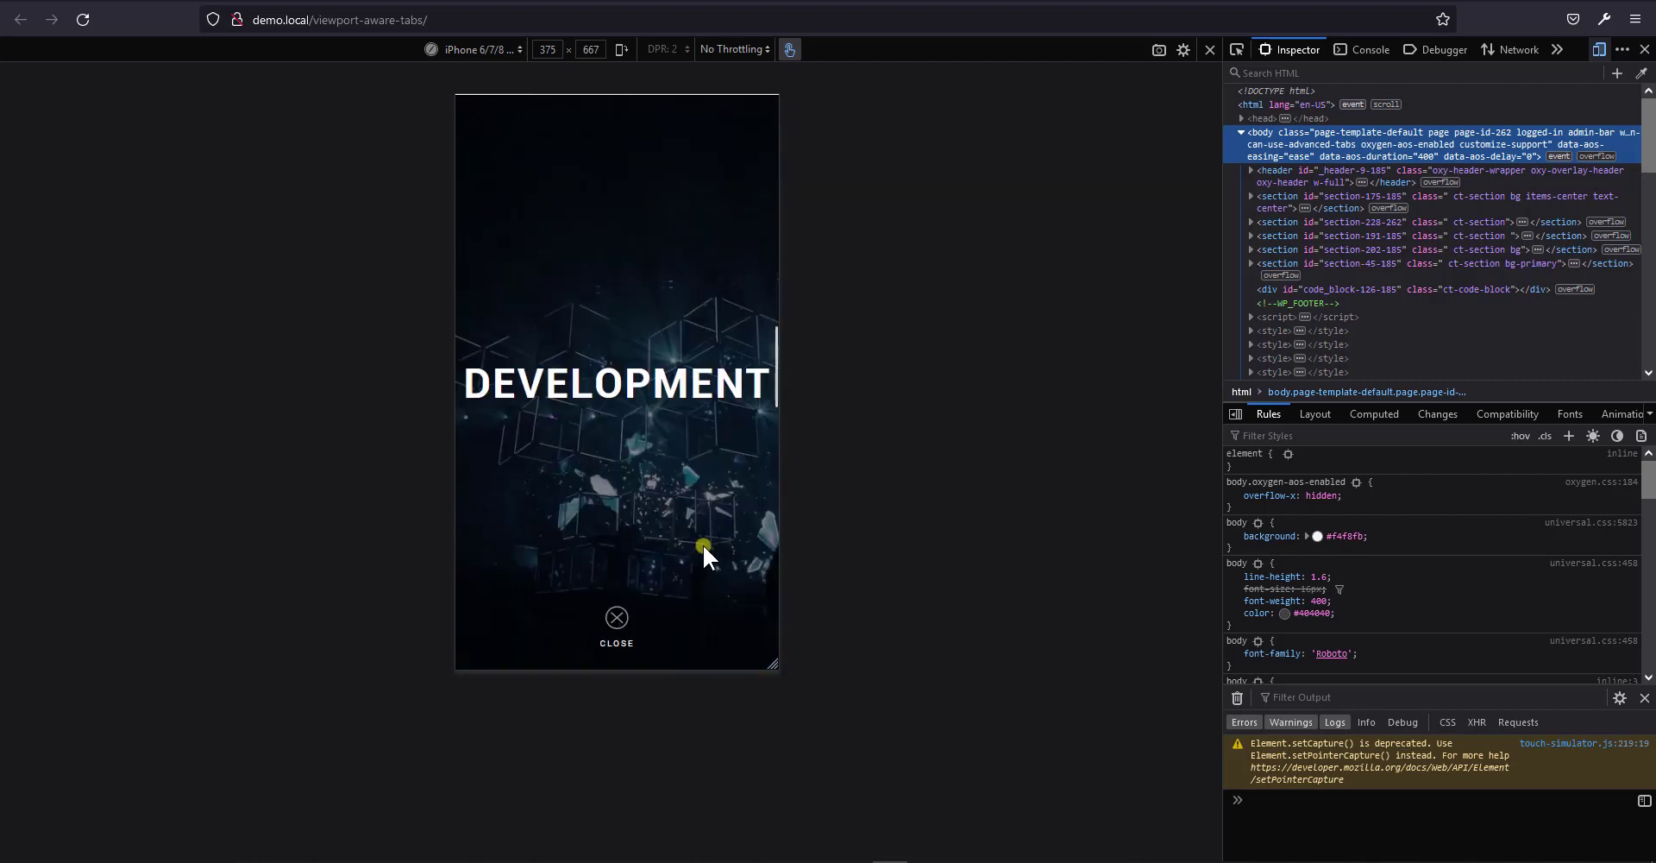
left_click(617, 618)
left_click(1643, 50)
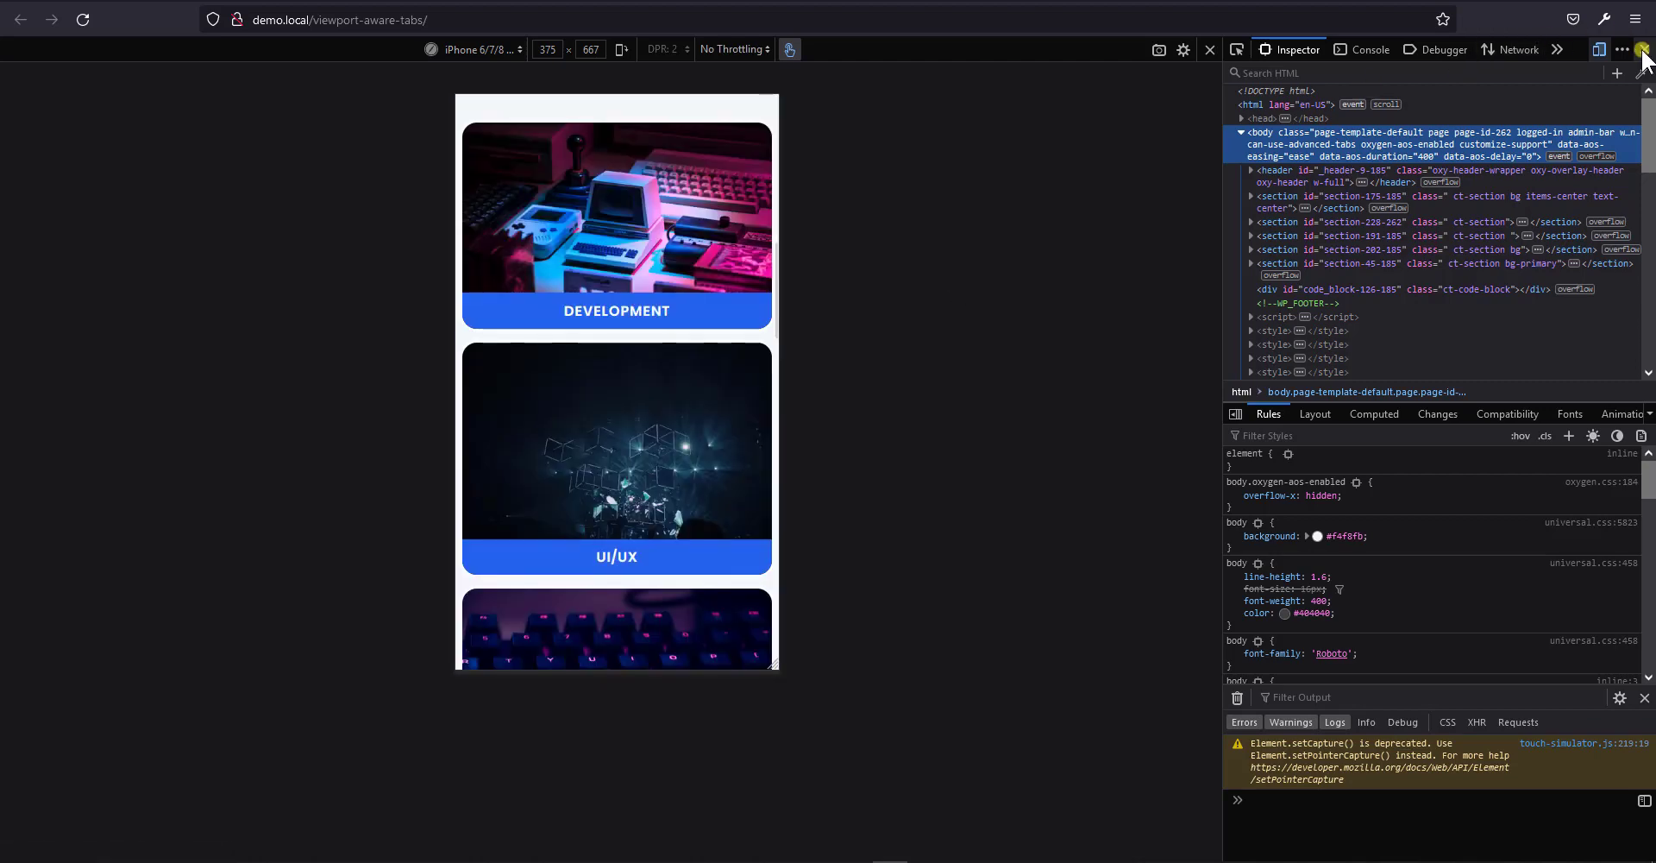
left_click(1644, 50)
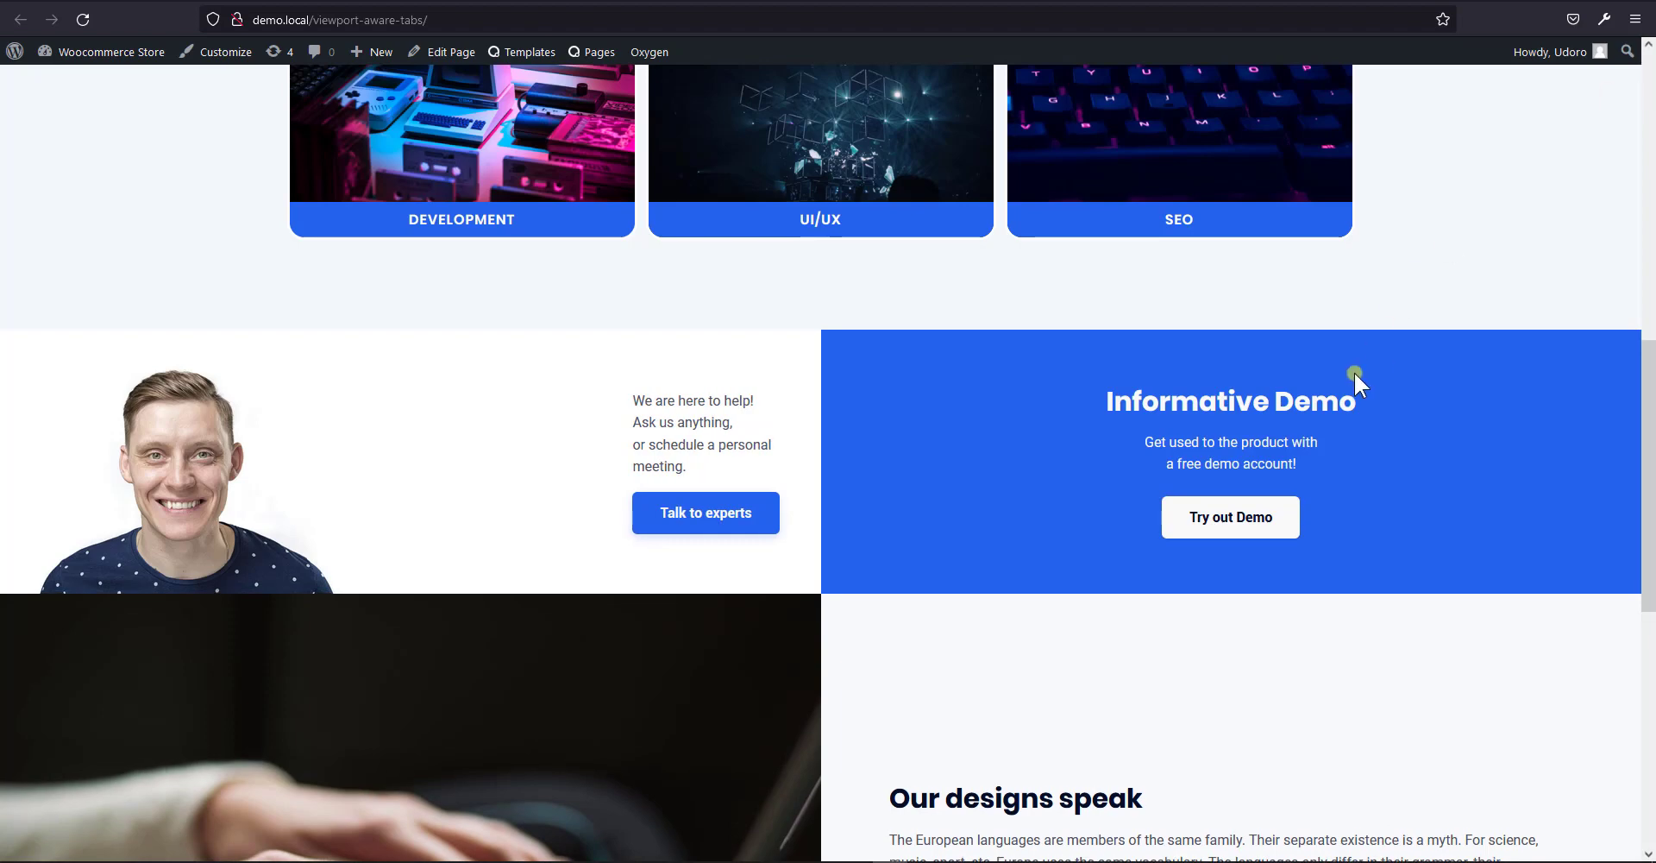
Review the finished tabs page, open the EditorX demo page from the header navigation, and look through its scrolling sections.
scroll(1354, 371, "up", 5)
scroll(980, 444, "down", 2)
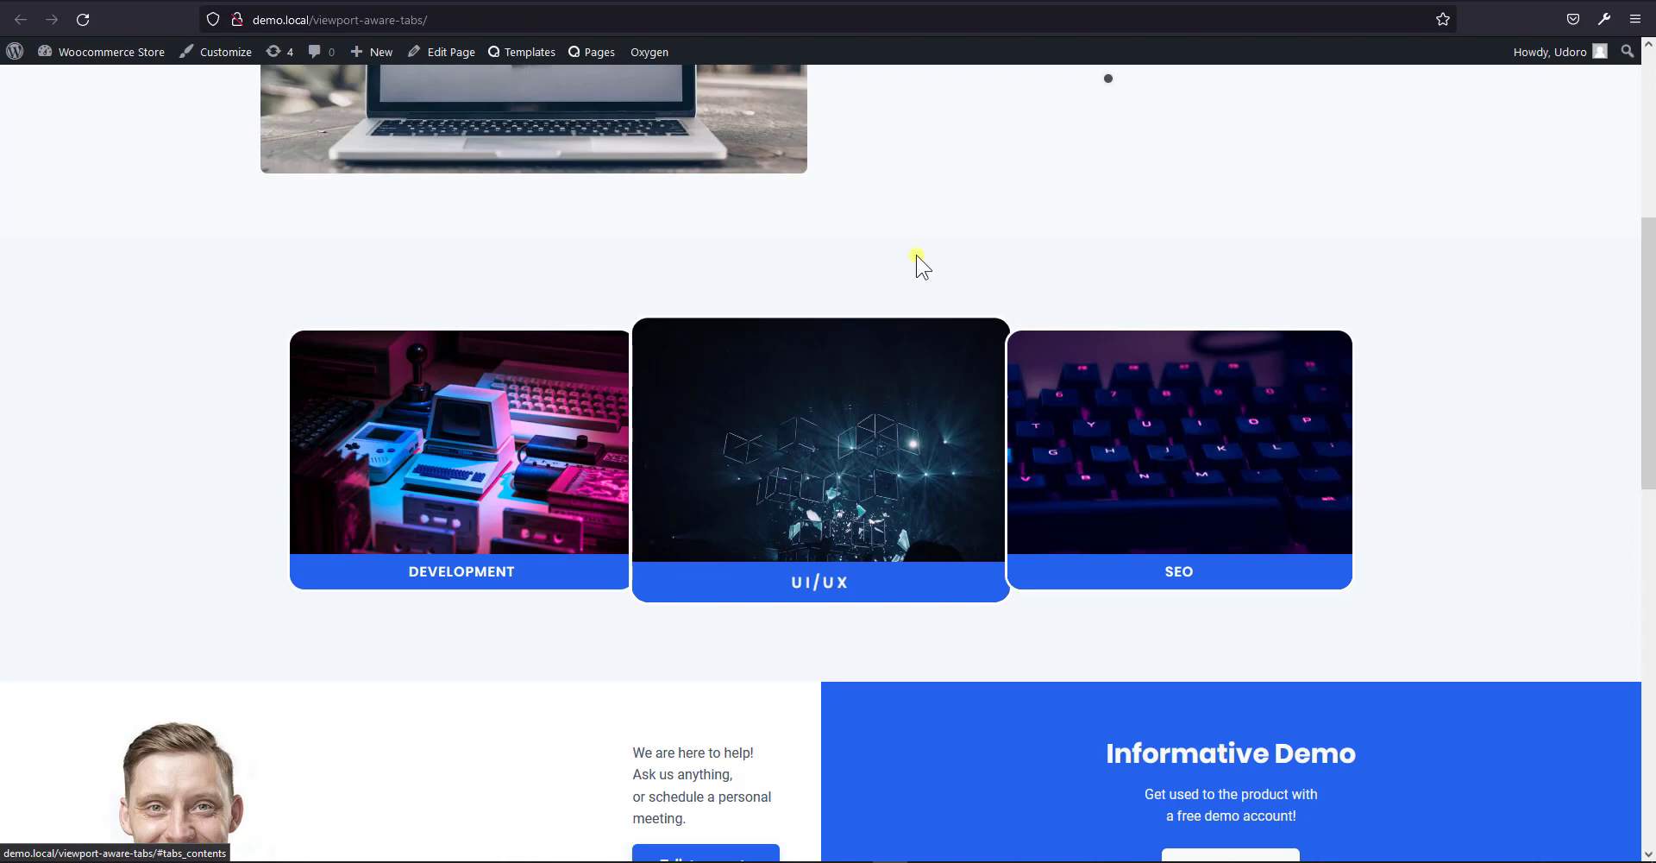
scroll(914, 262, "up", 5)
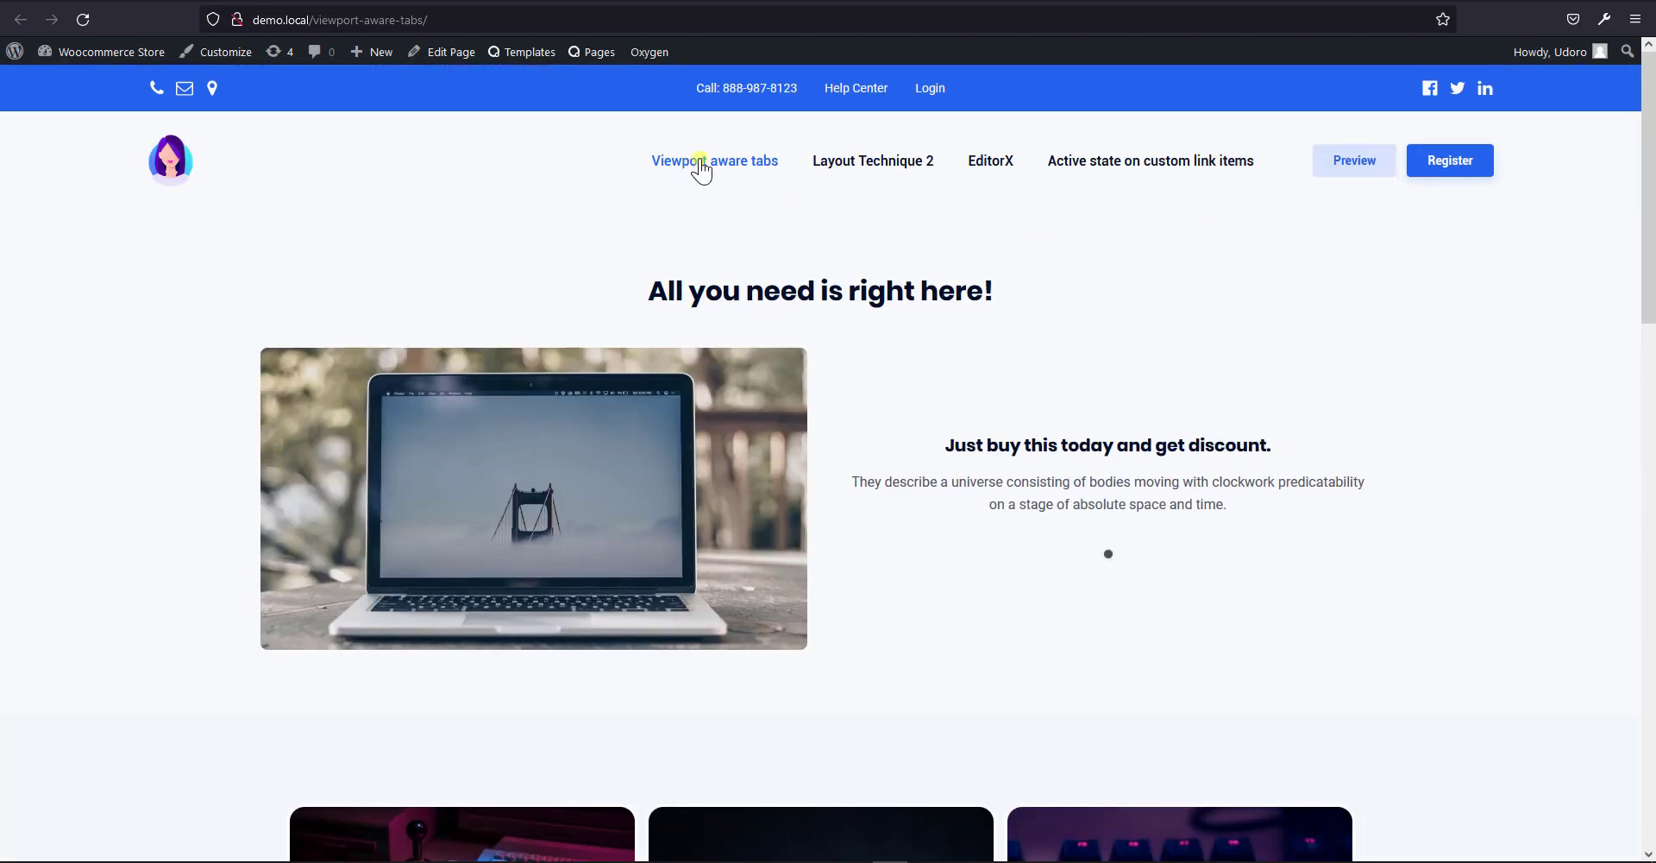
scroll(915, 345, "down", 5)
scroll(909, 389, "up", 5)
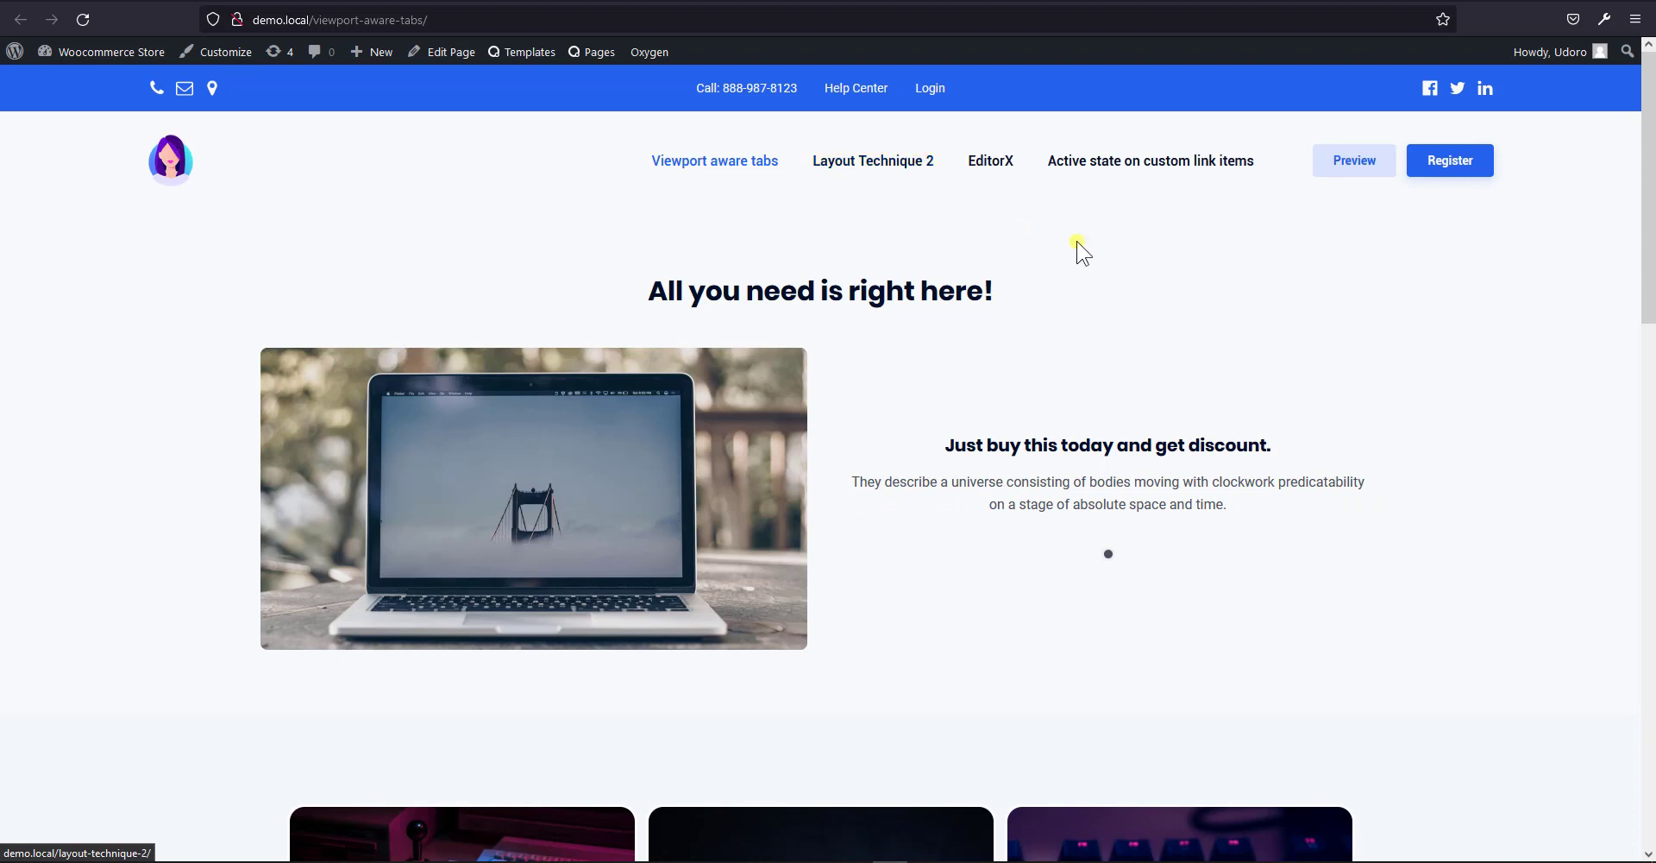
left_click(989, 175)
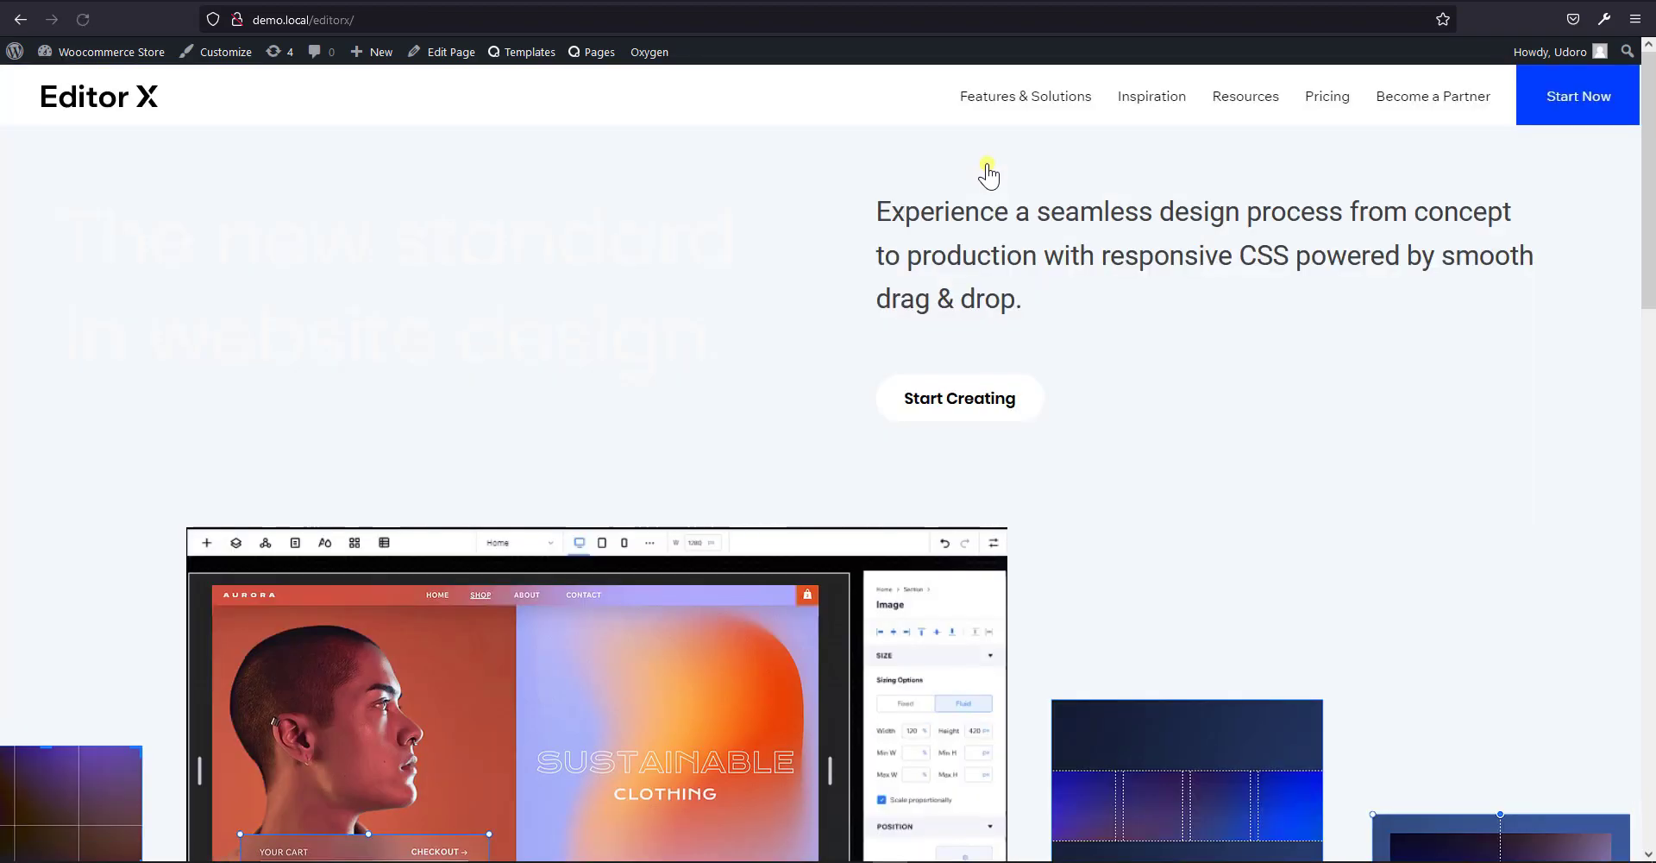
scroll(1431, 272, "down", 10)
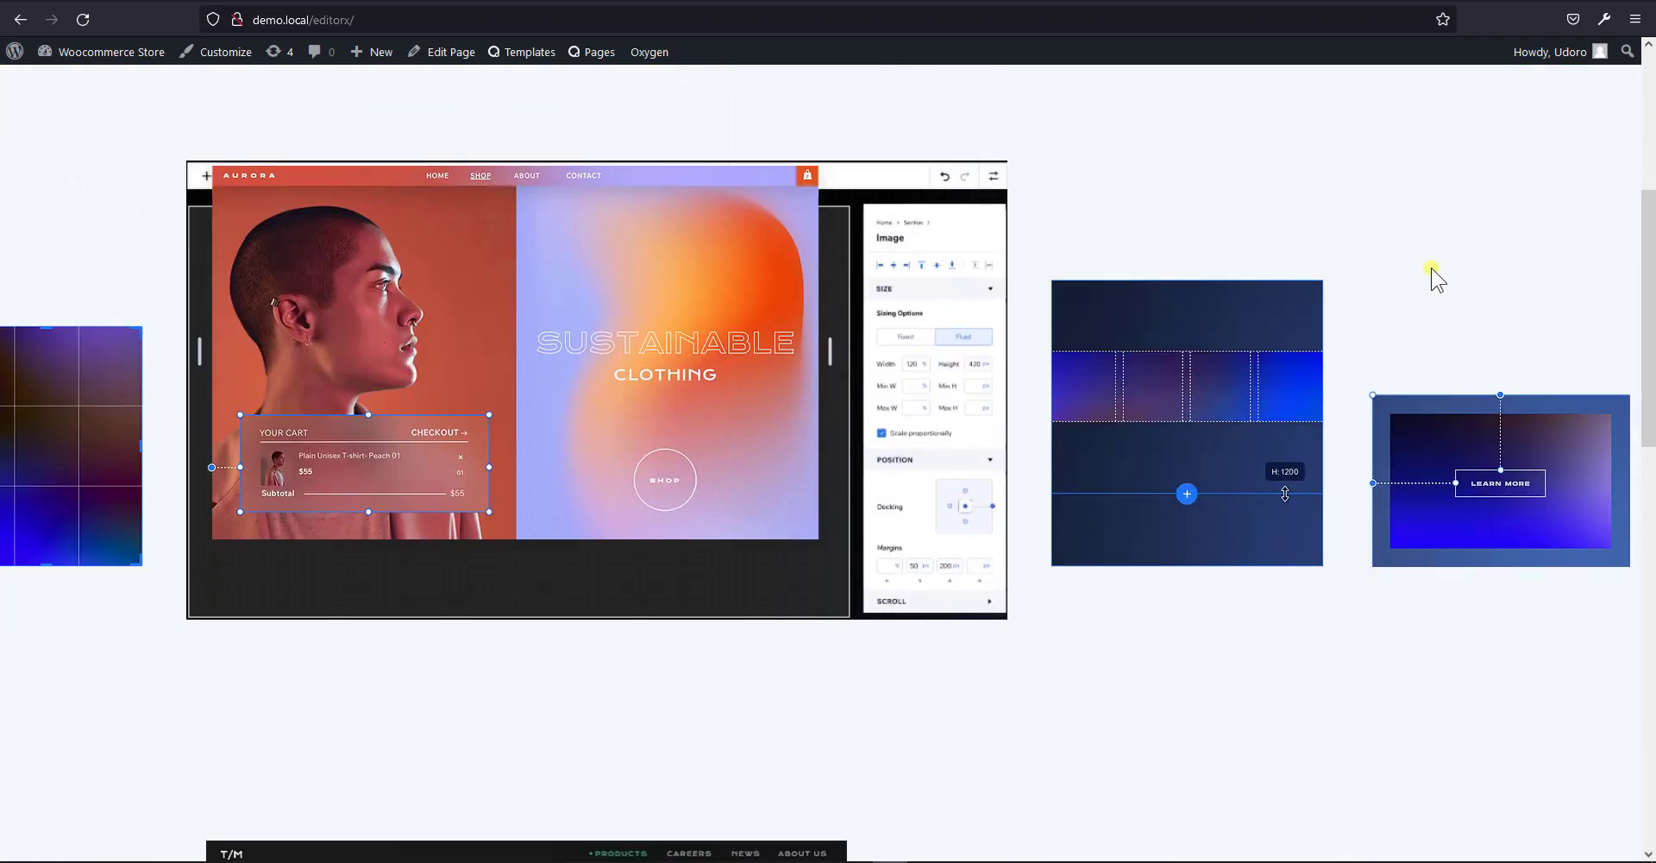
scroll(1431, 273, "down", 5)
scroll(1432, 268, "up", 9)
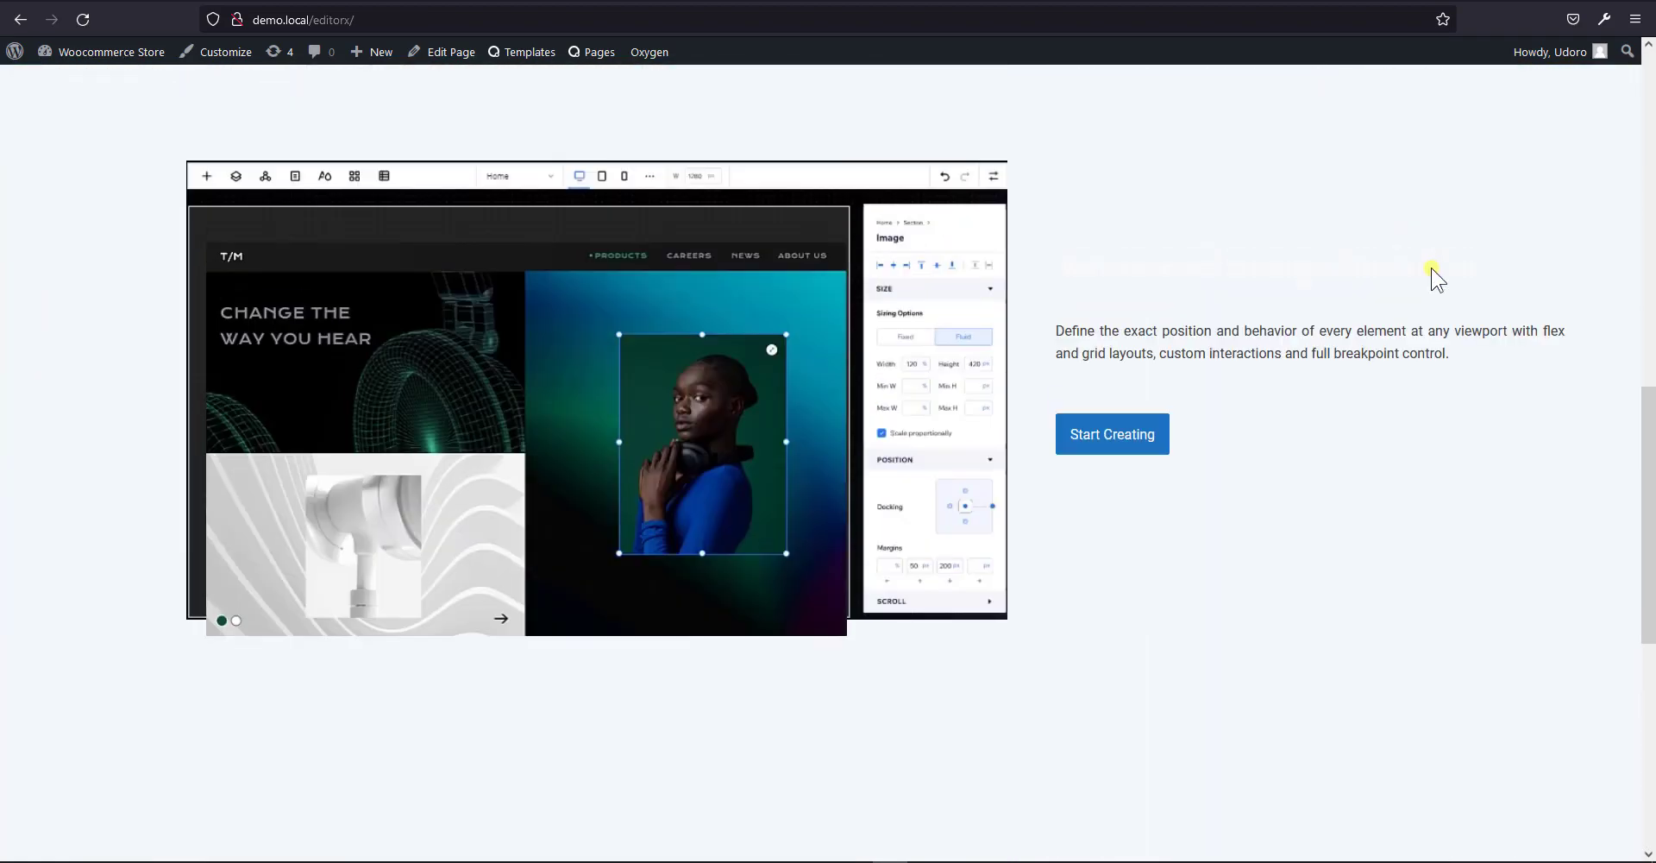
key("ctrl+t")
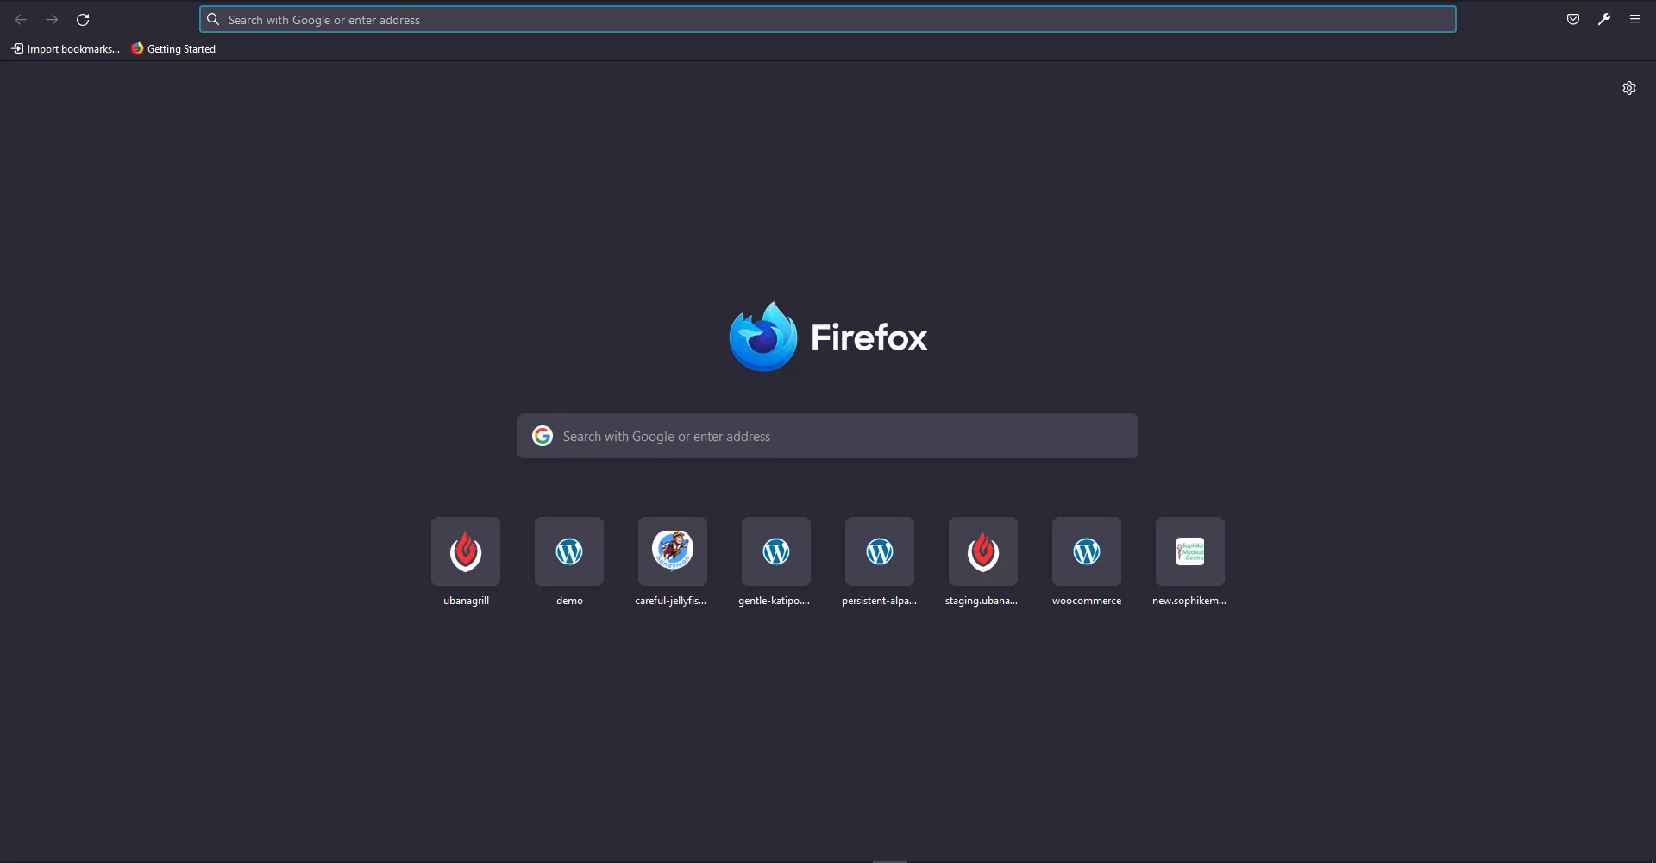
type("edi")
left_click(1182, 185)
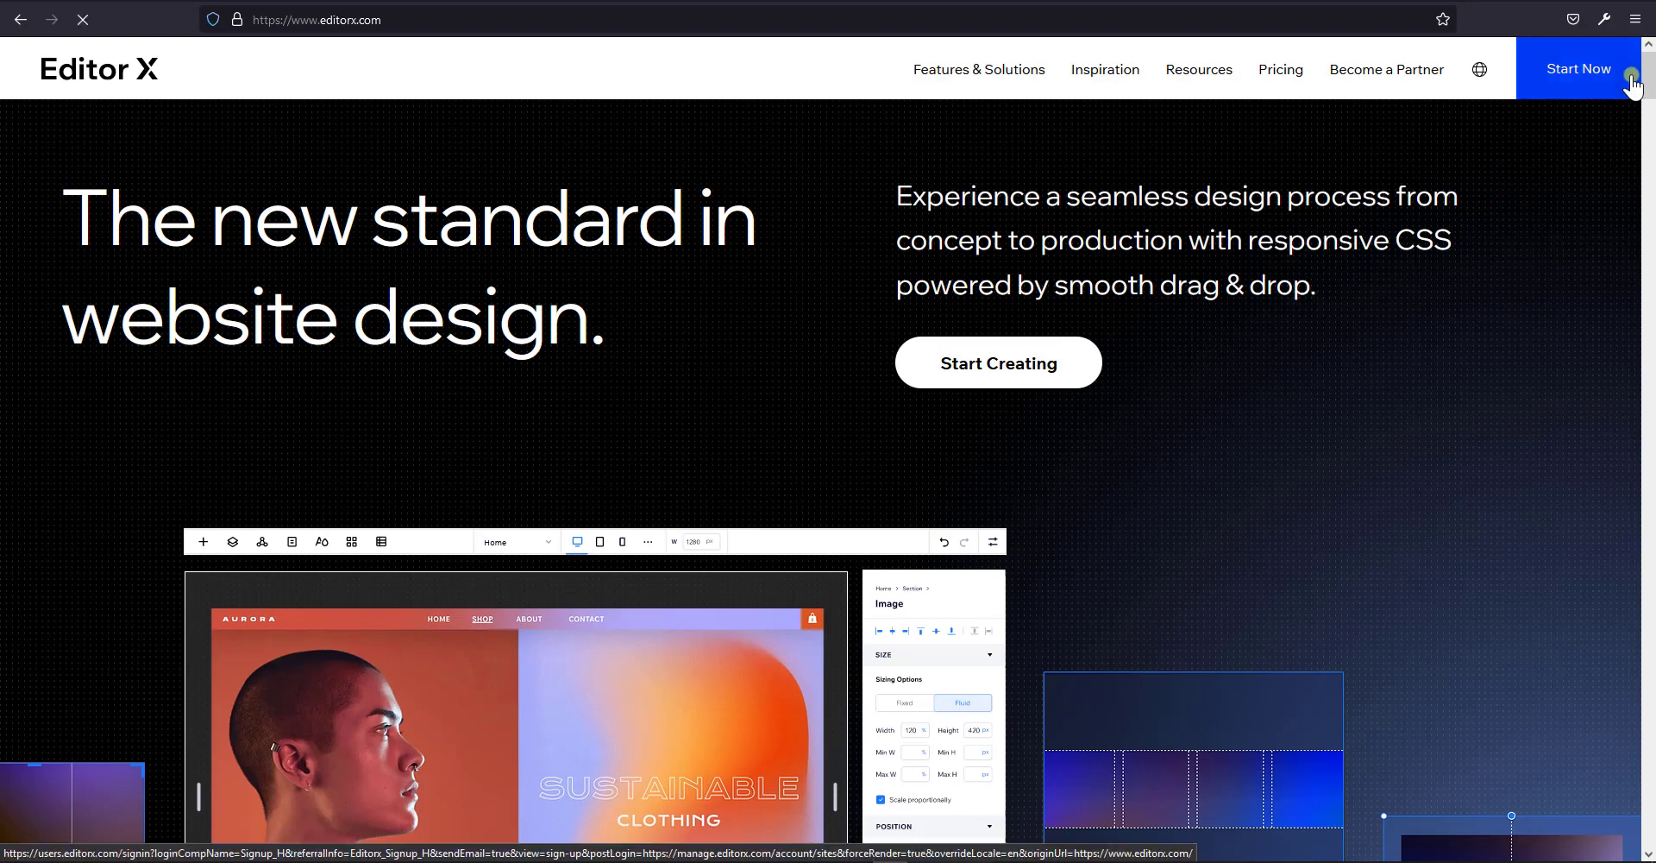
mouse_move(1647, 80)
left_mouse_down()
mouse_move(1651, 212)
mouse_move(1649, 73)
left_mouse_up()
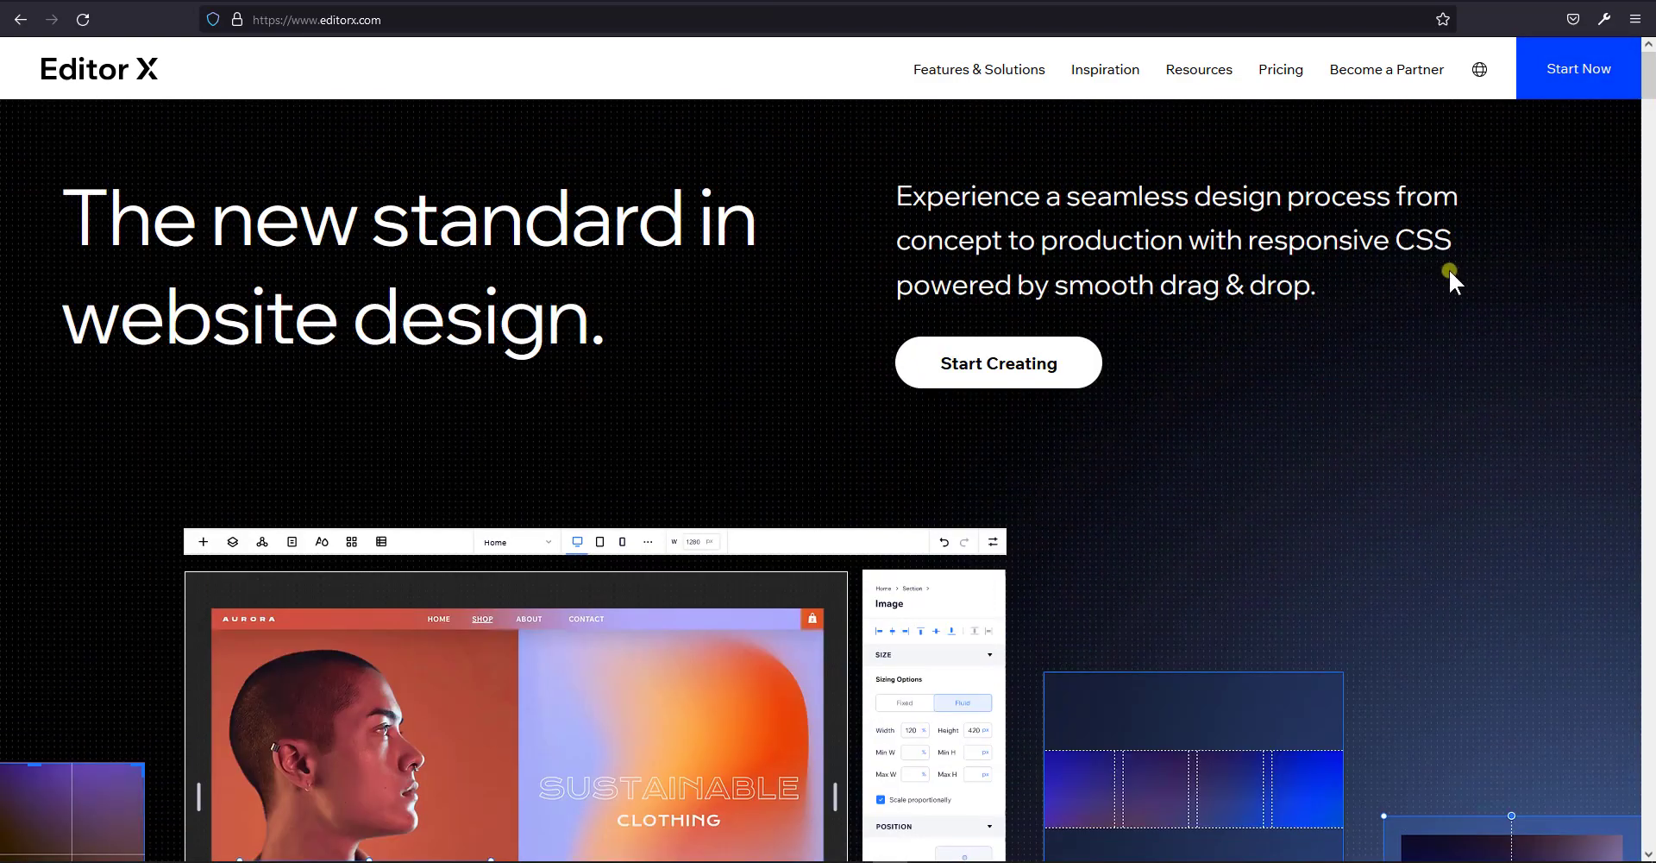
Examine the original Editor X homepage's sections and scroll effects, including the overlapping editor mockups near the start of the page.
scroll(1449, 270, "down", 3)
scroll(1449, 271, "down", 10)
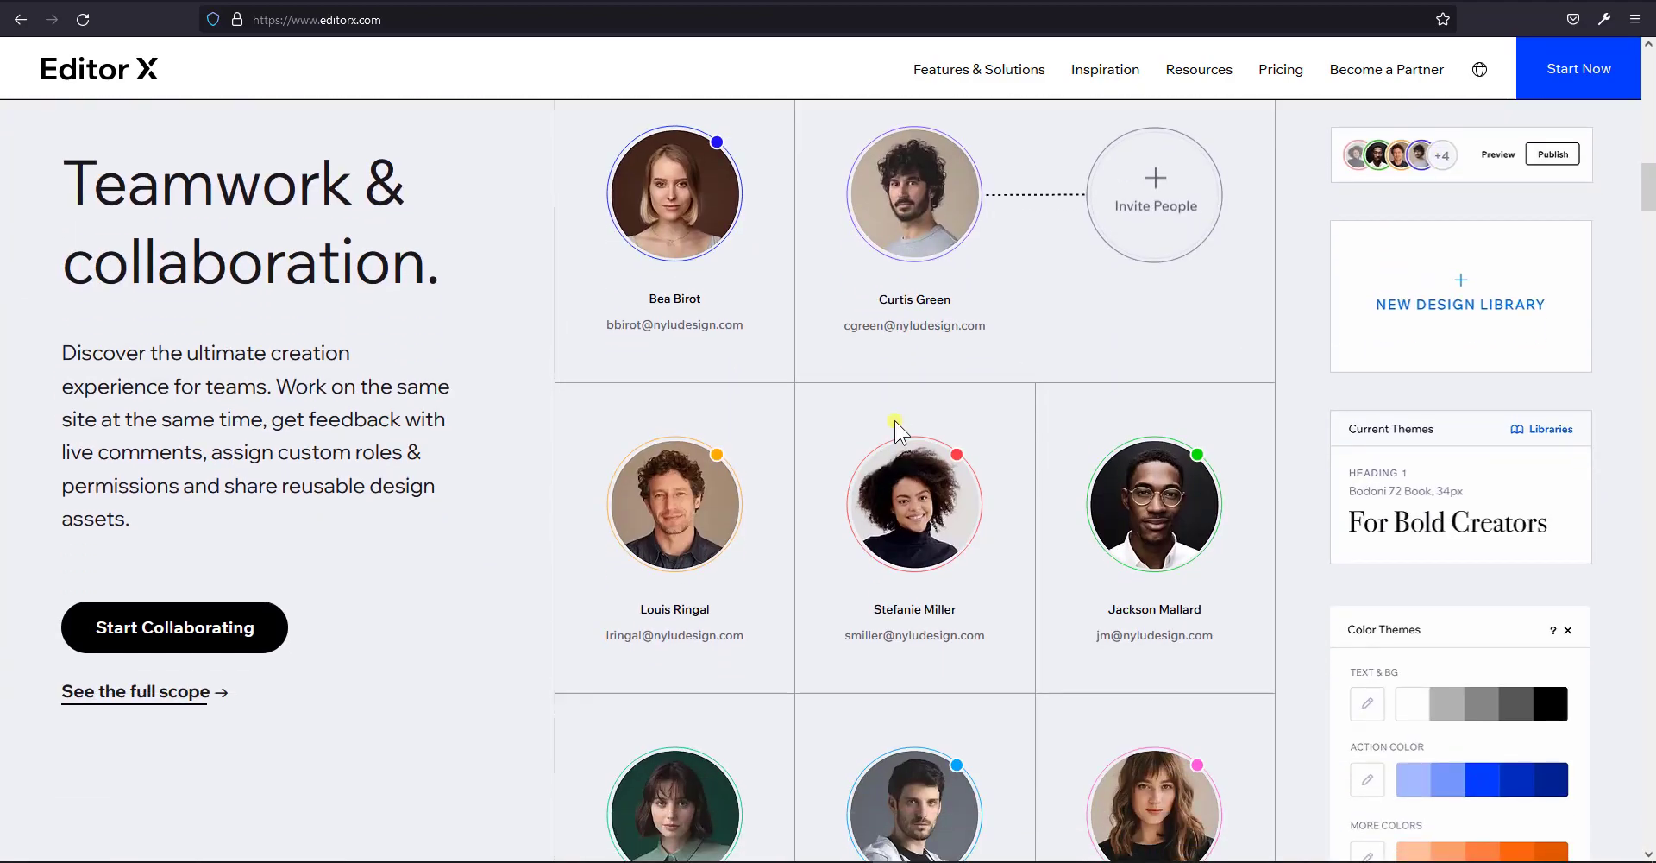
scroll(934, 514, "down", 15)
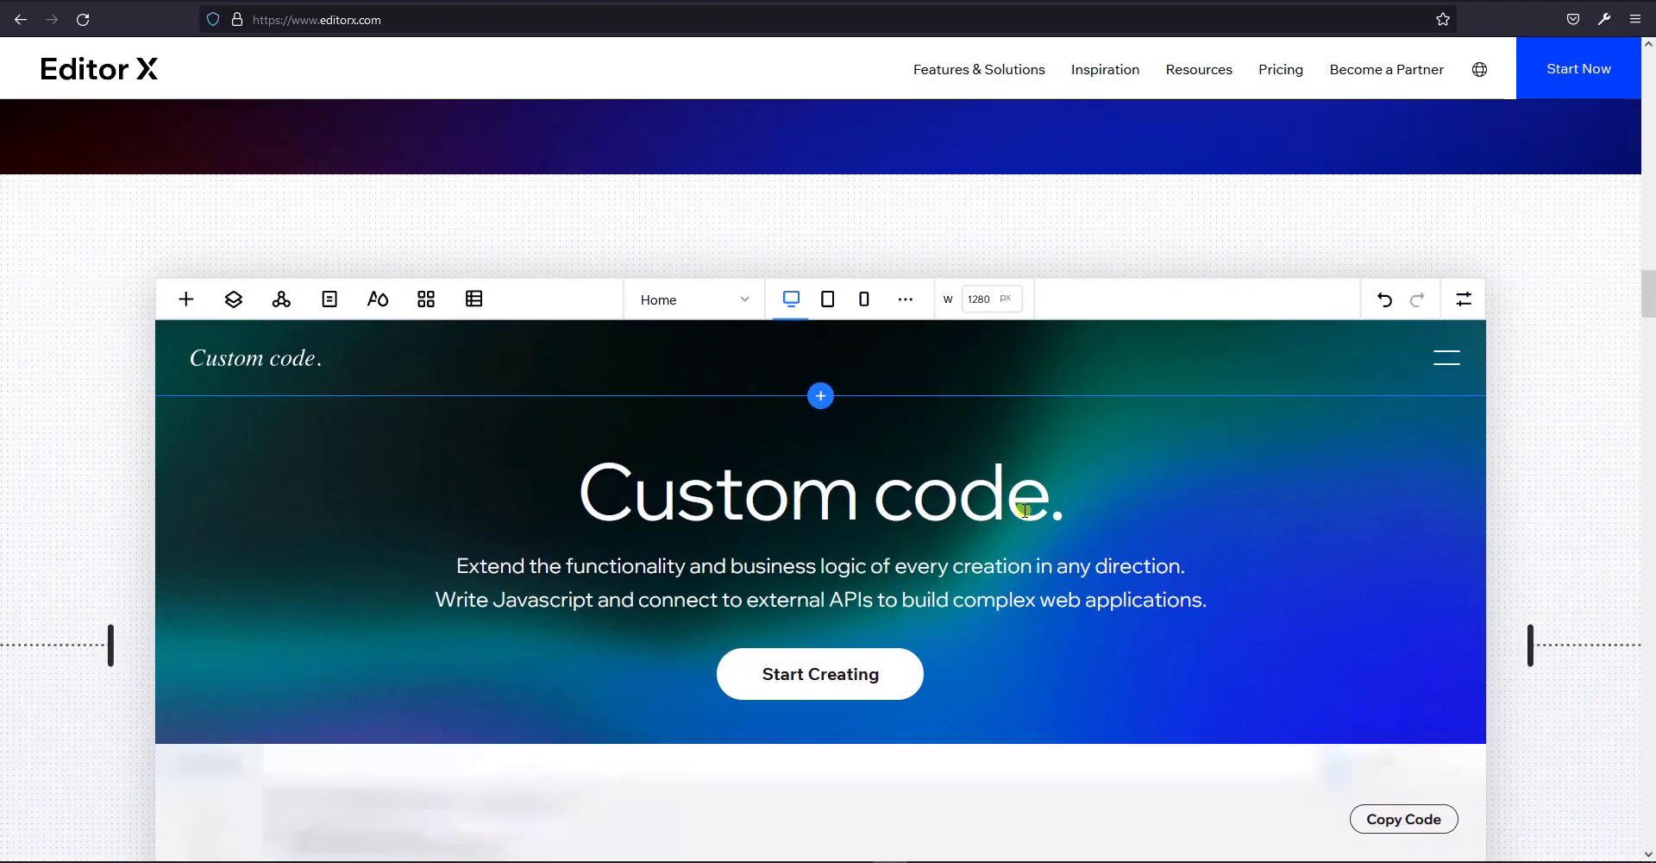
scroll(1025, 505, "down", 8)
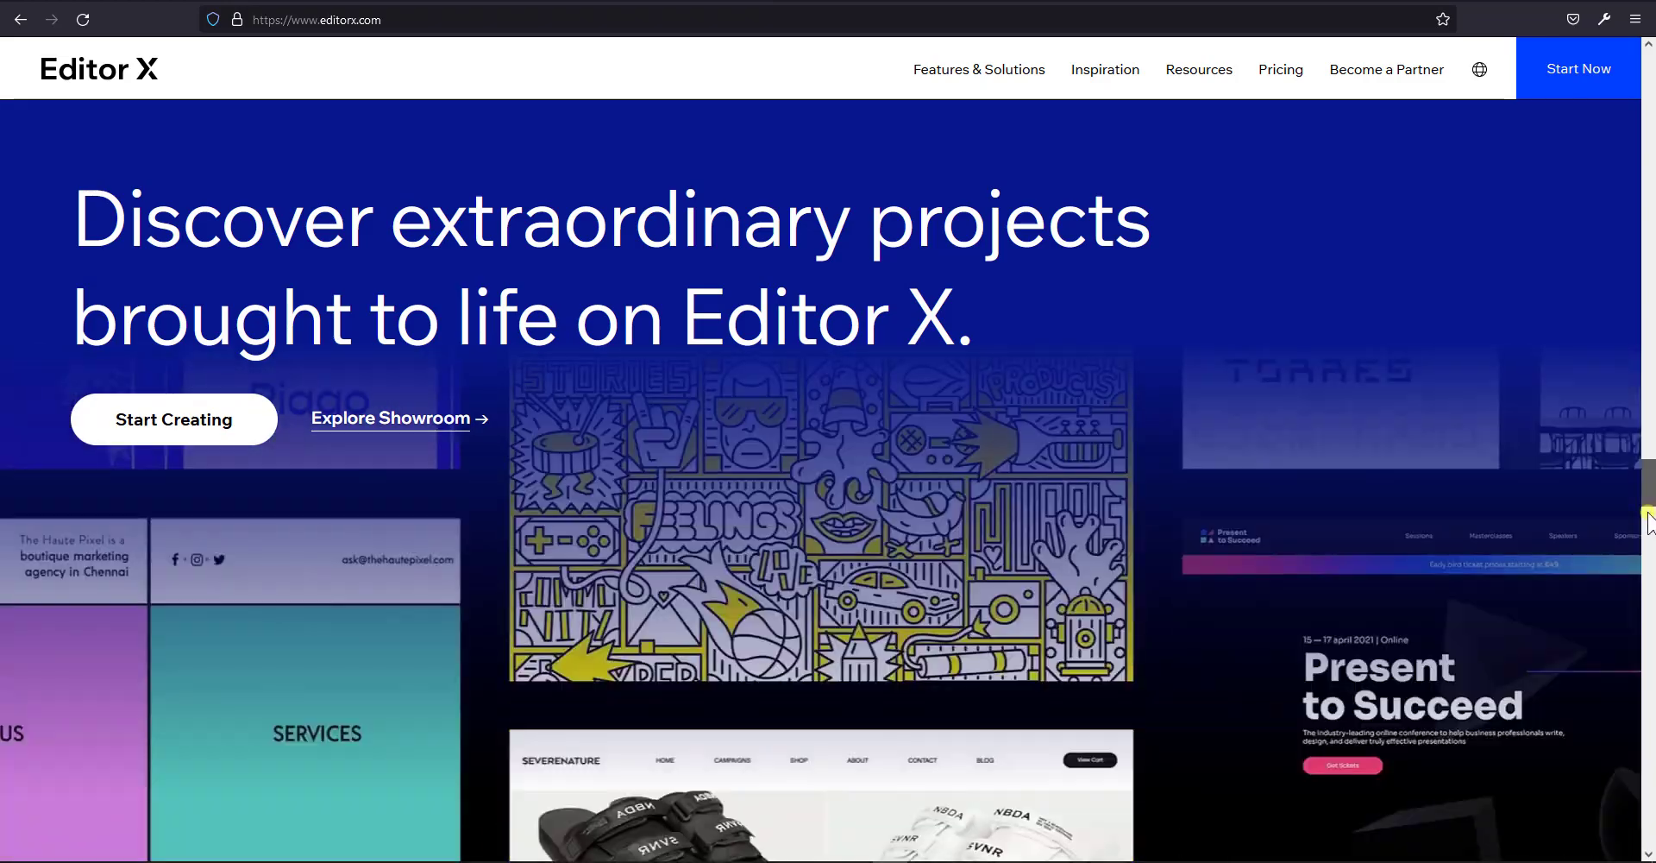
left_click_drag(1648, 518, 1650, 121)
scroll(1503, 310, "down", 8)
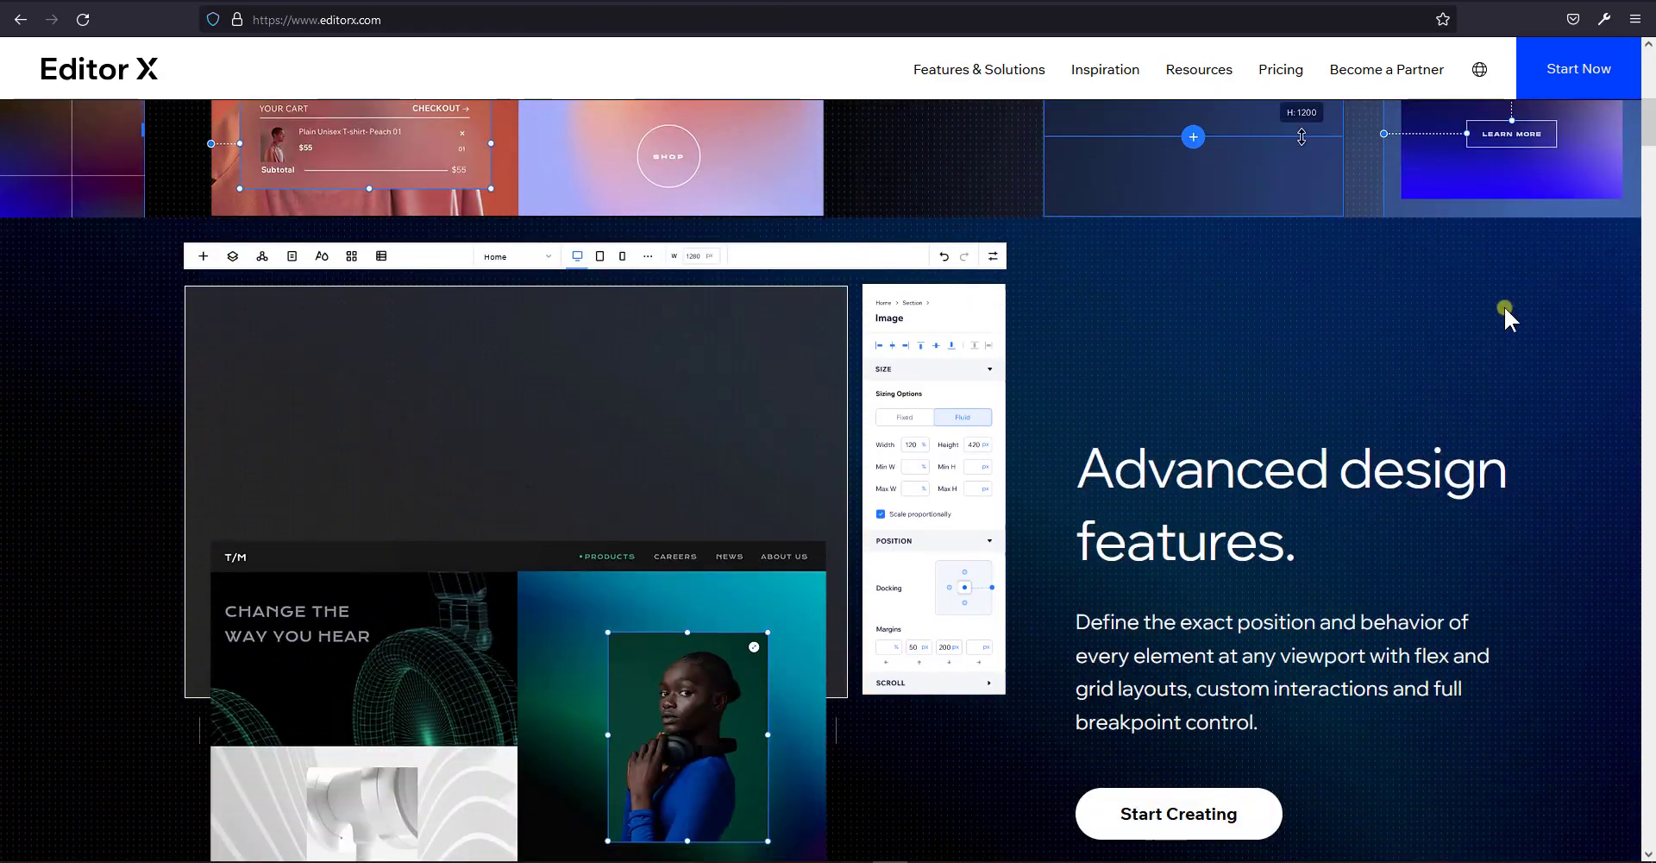
scroll(1503, 316, "up", 3)
scroll(1503, 316, "up", 6)
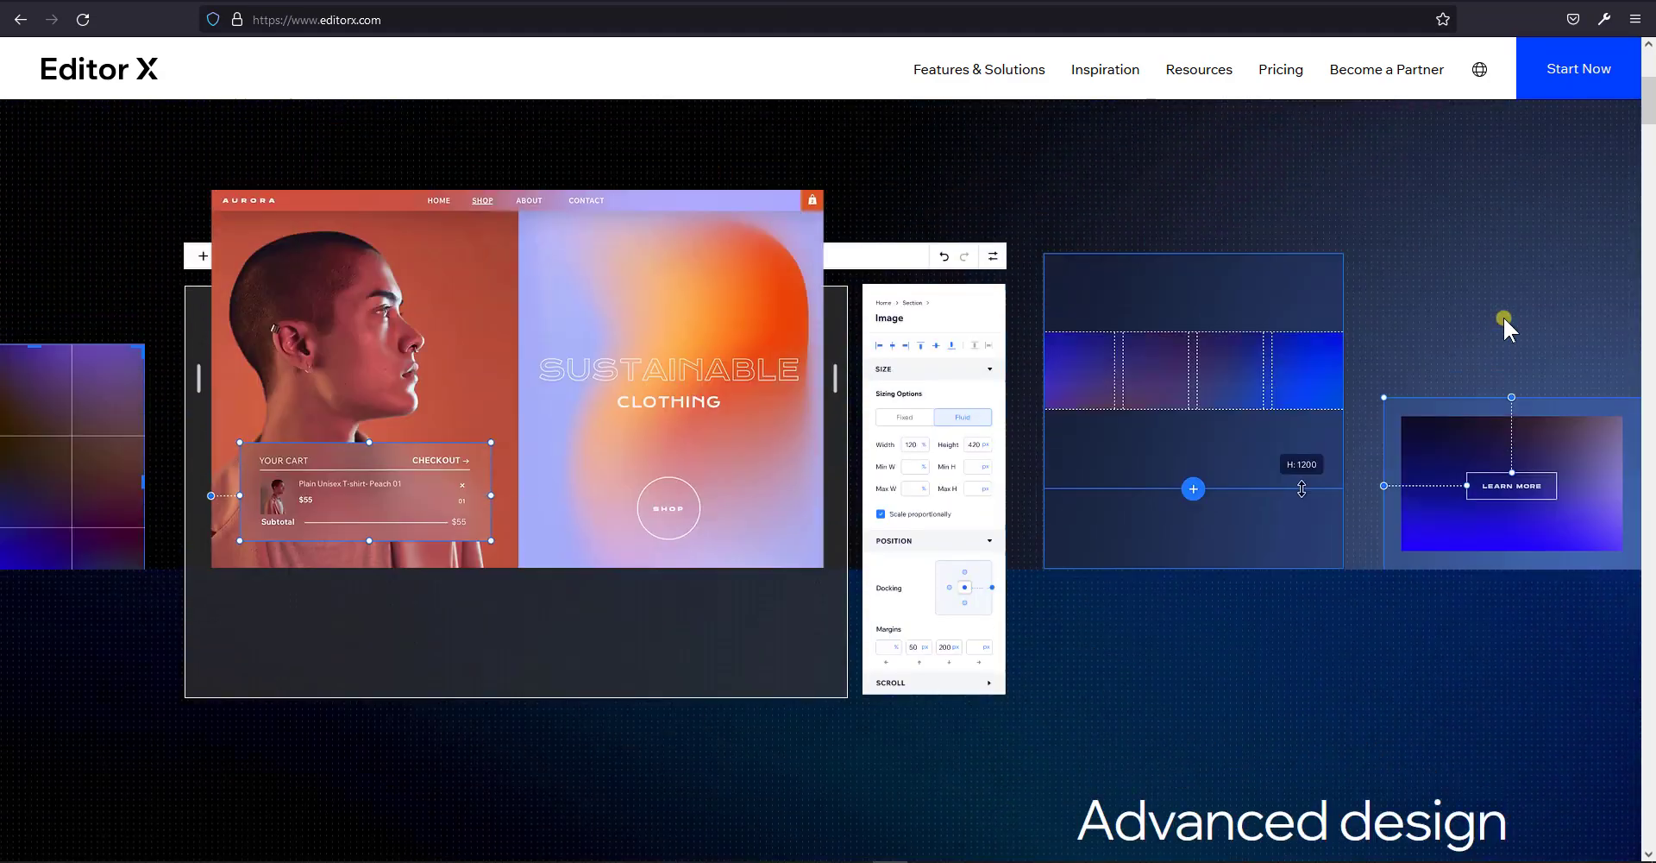
scroll(1502, 316, "down", 5)
scroll(1503, 319, "down", 4)
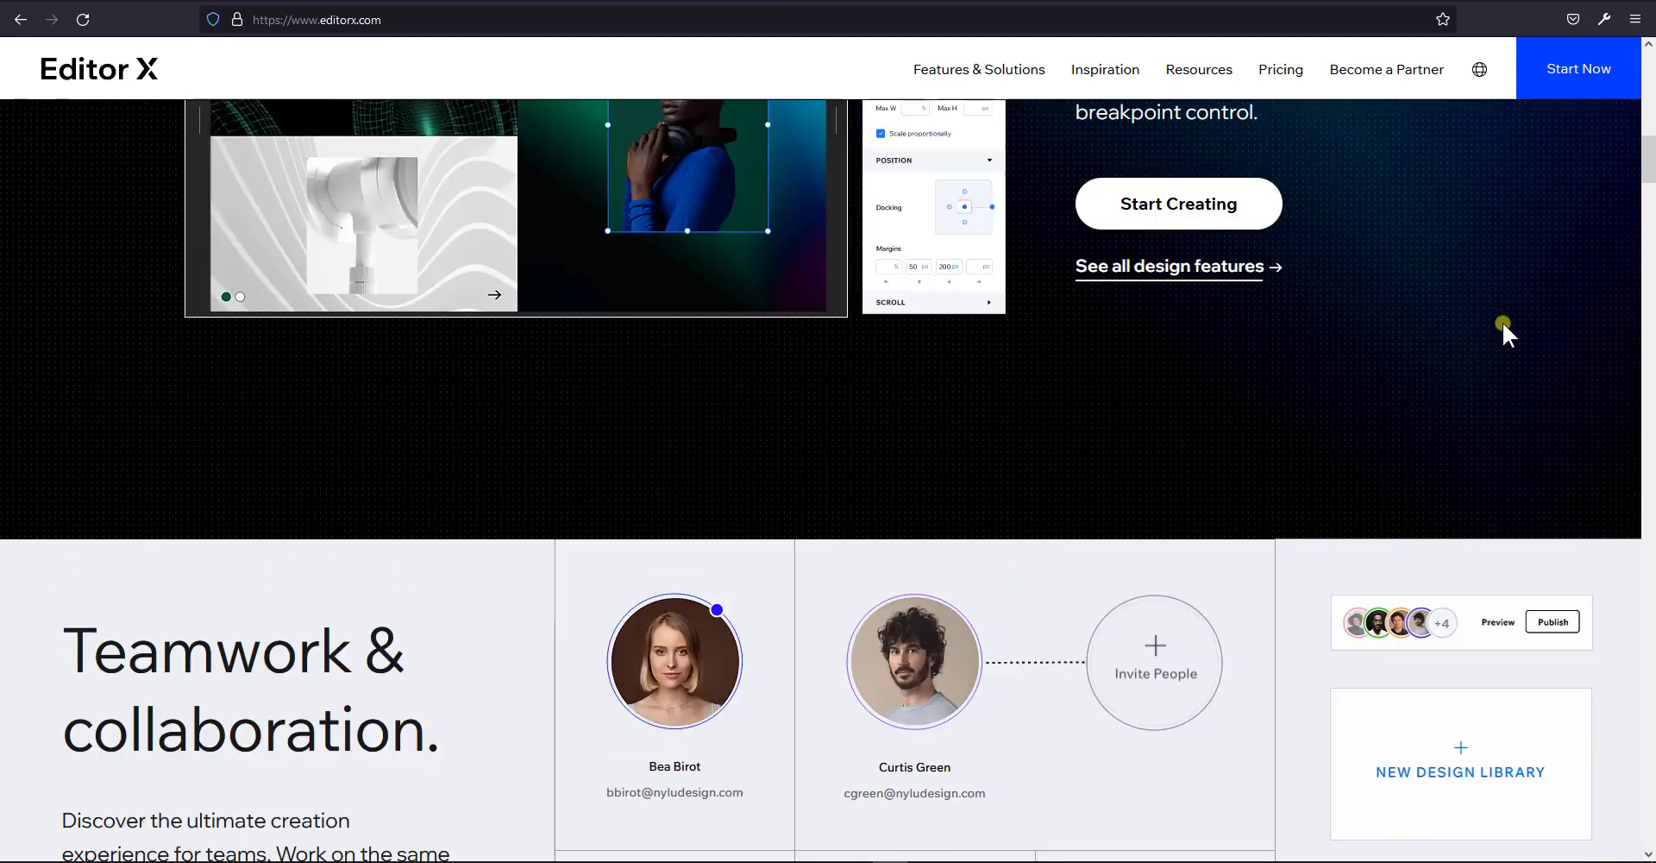
scroll(1503, 322, "up", 8)
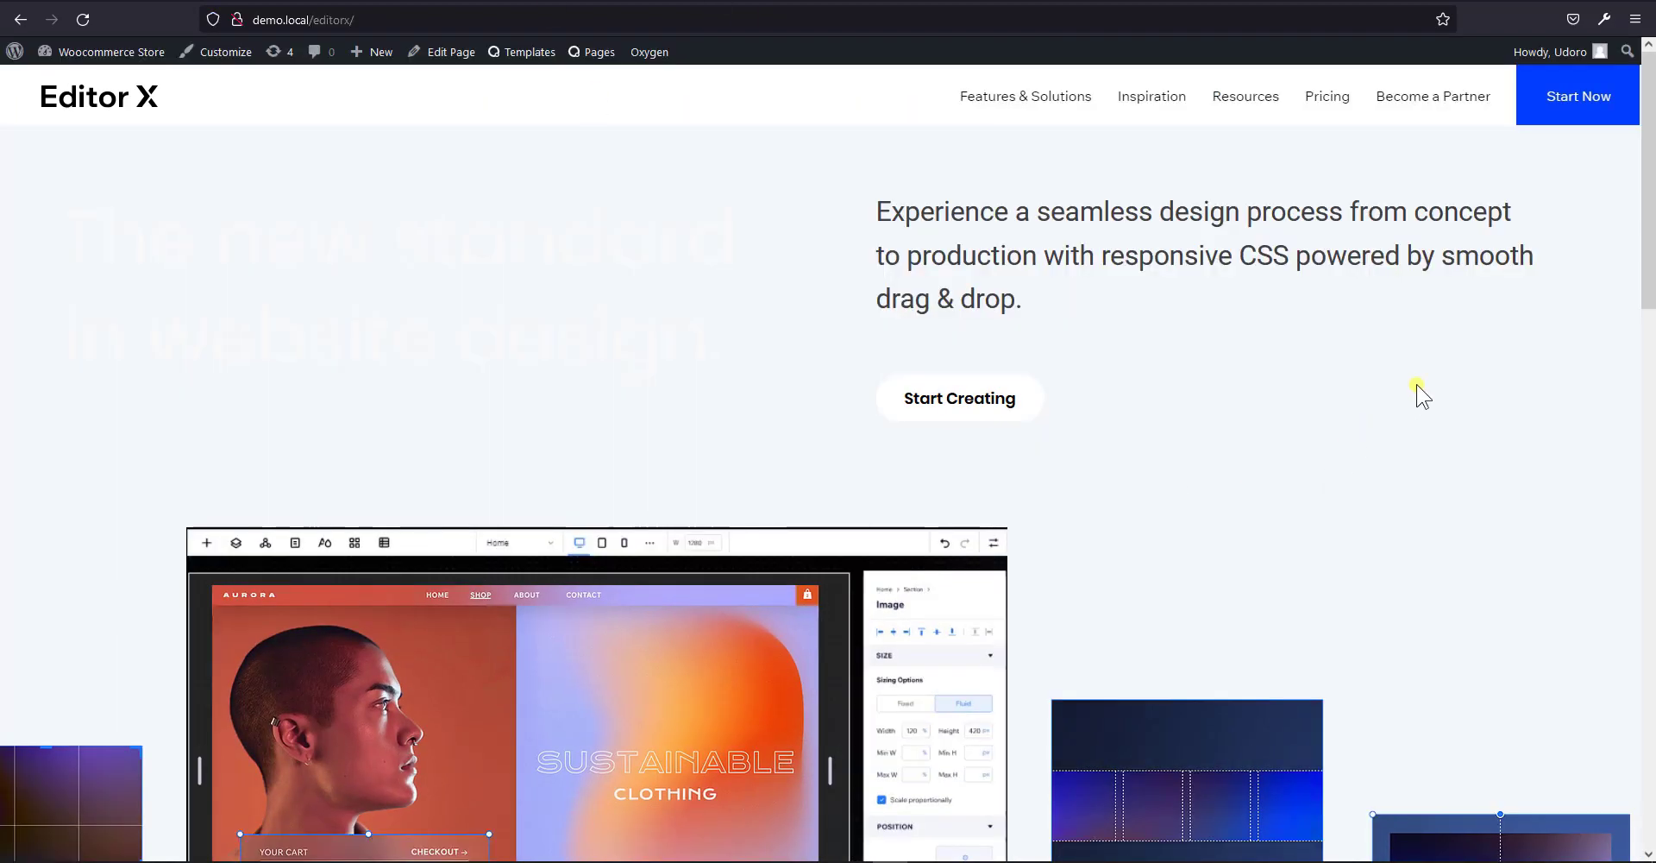
On the local EditorX demo page, compare the scroll effect of the editor mockups with the original site.
scroll(1421, 395, "down", 6)
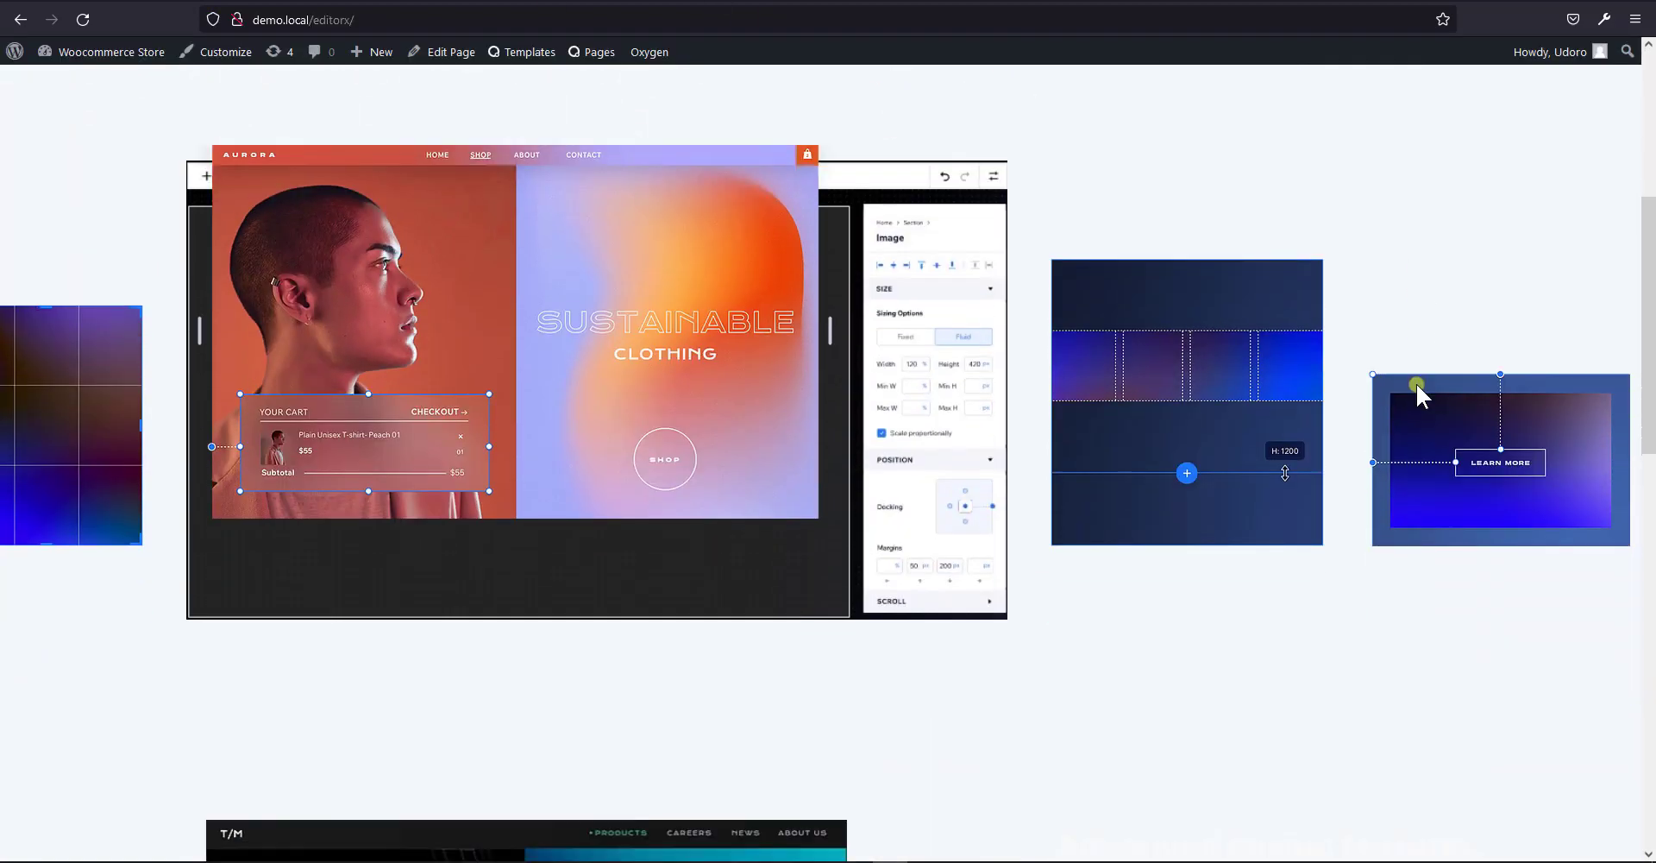
scroll(1418, 384, "down", 3)
scroll(1418, 388, "up", 7)
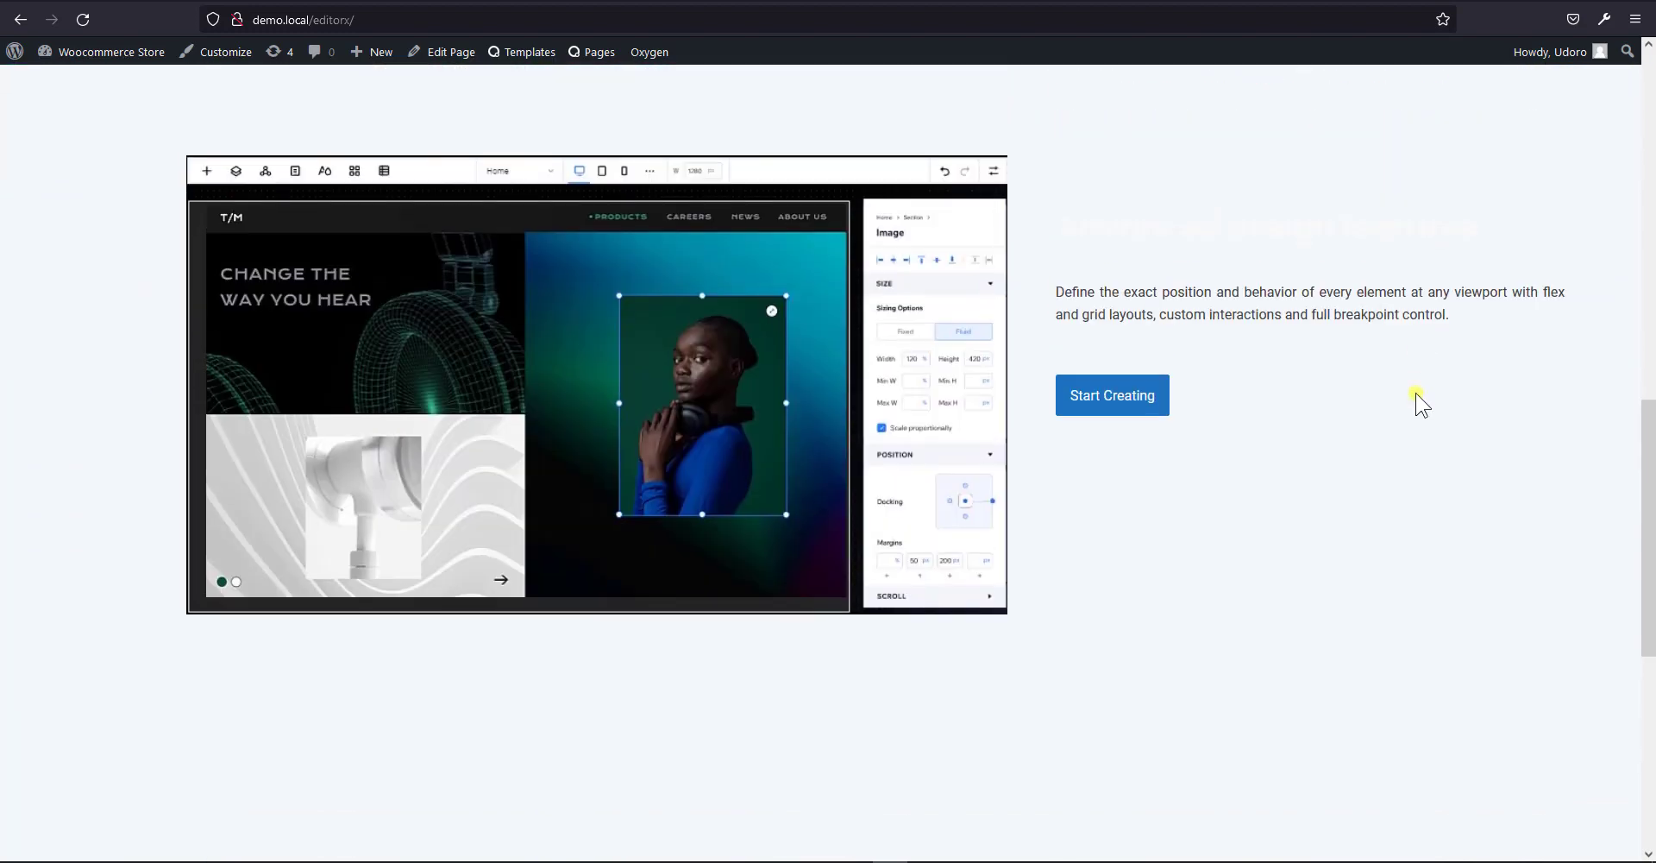
scroll(1414, 401, "up", 1)
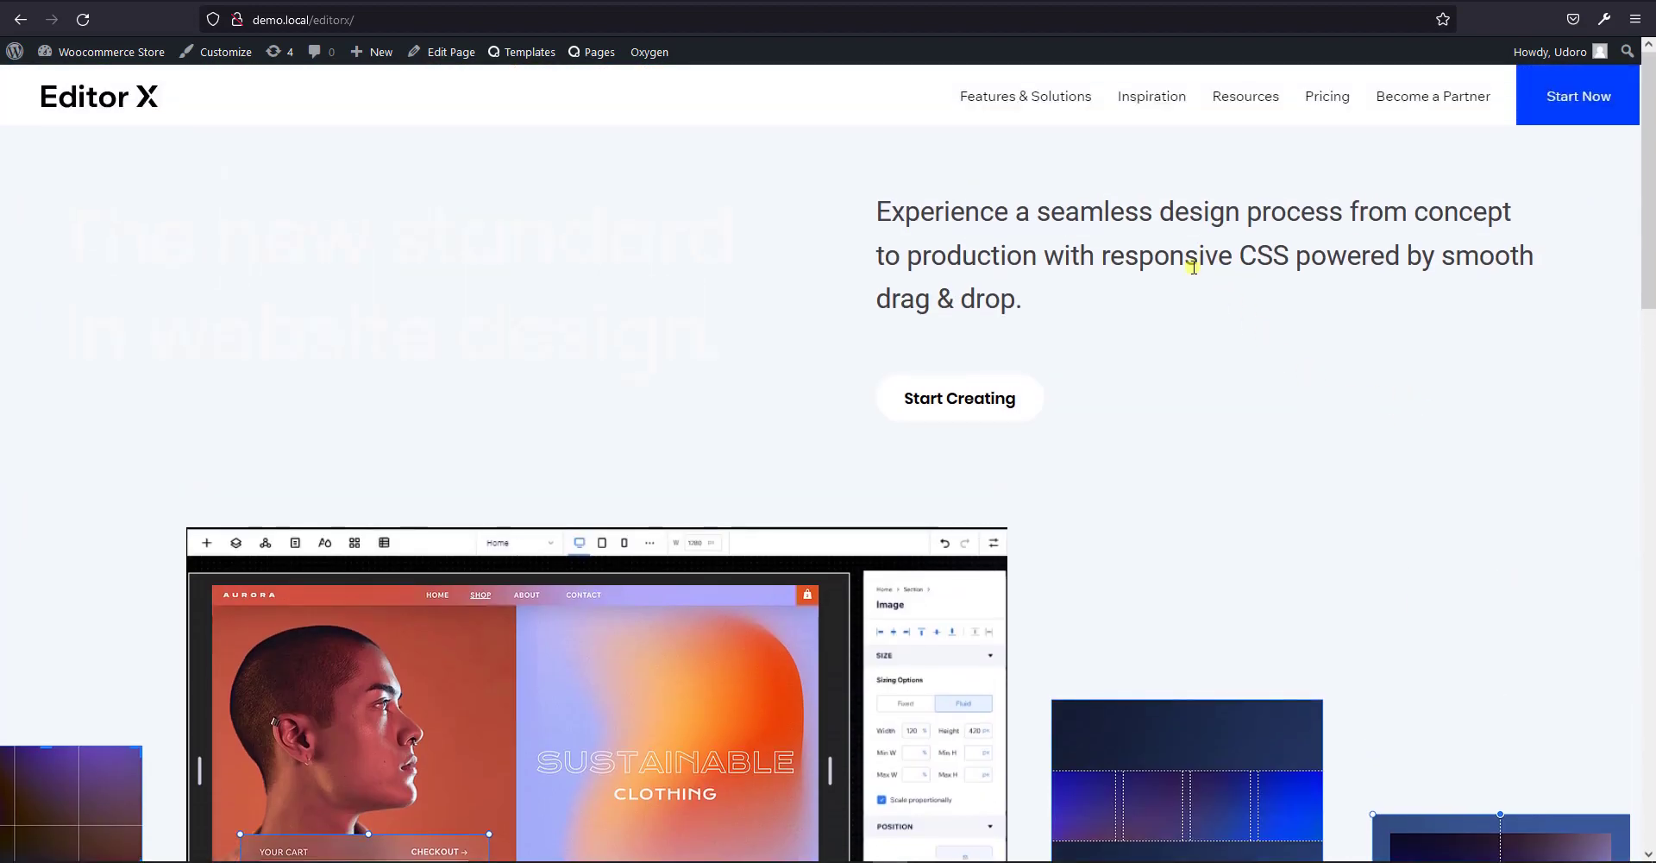
Leave the EditorX demo, open the Active state on custom link items page, and check its link highlighting while scrolling.
key("alt+Left")
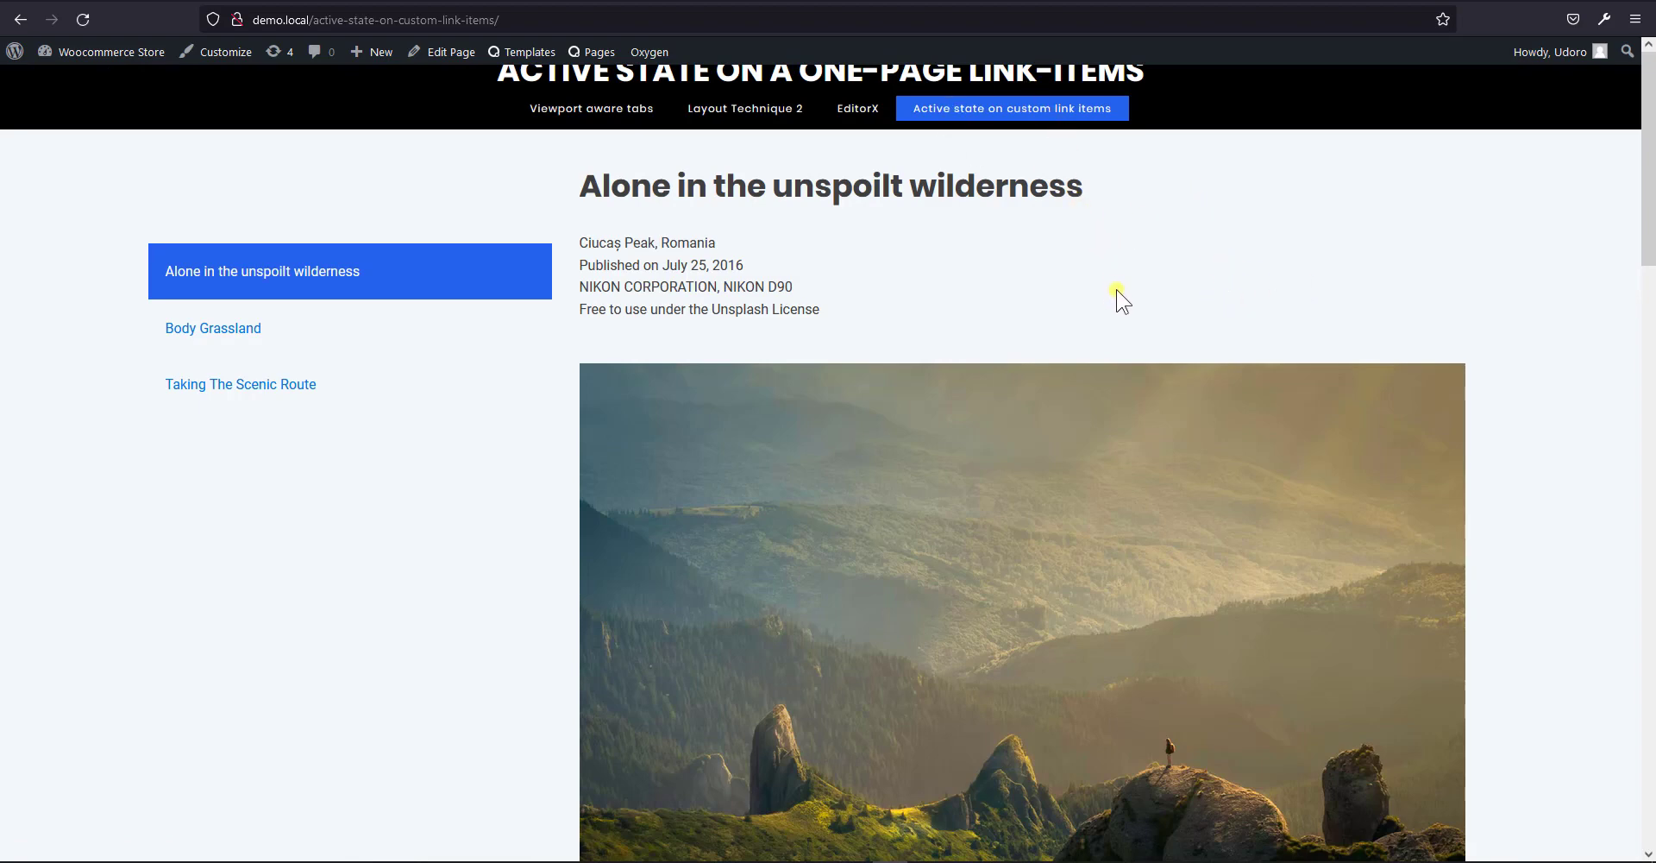
scroll(1118, 297, "down", 15)
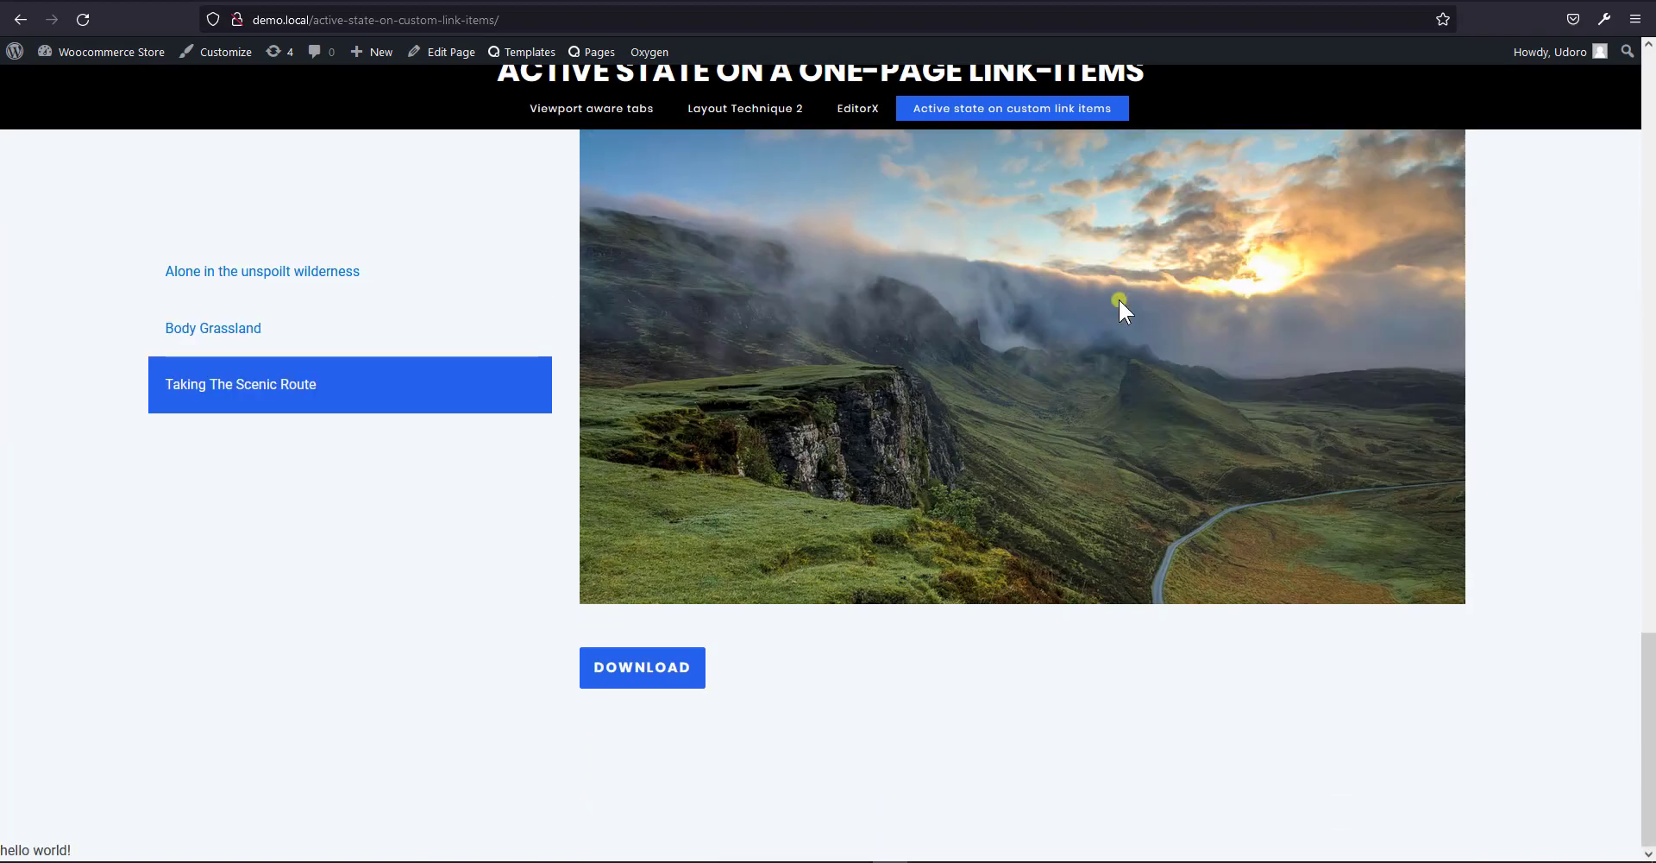
scroll(1121, 313, "up", 15)
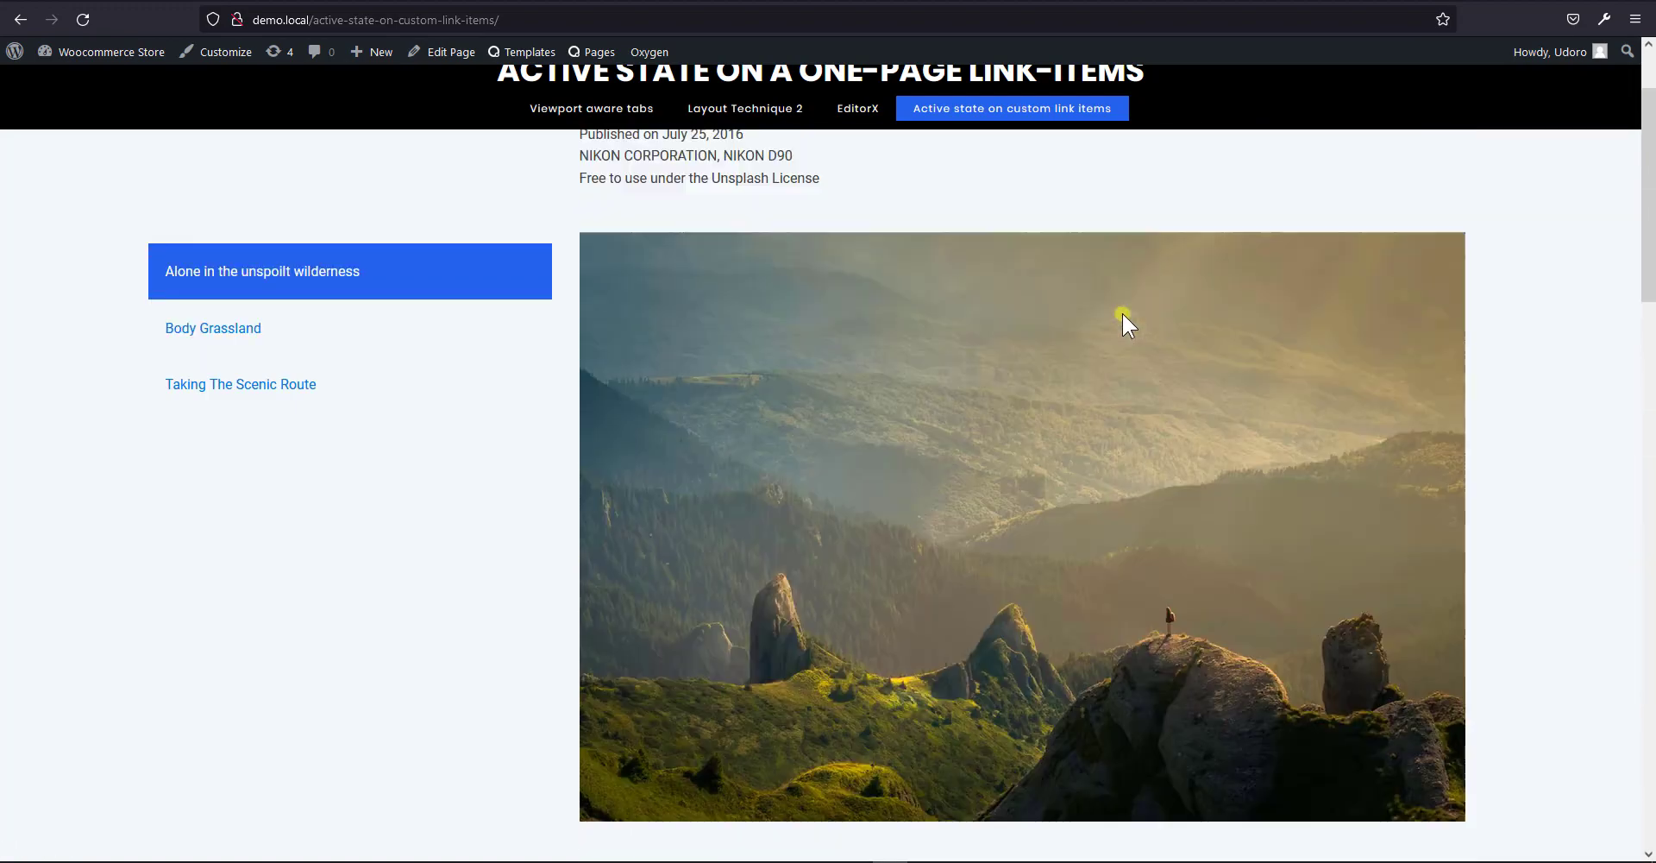
Test the one-page links by jumping between the Body Grassland, Taking The Scenic Route and Alone in the unspoilt wilderness sections.
scroll(1122, 314, "down", 10)
scroll(1123, 314, "up", 6)
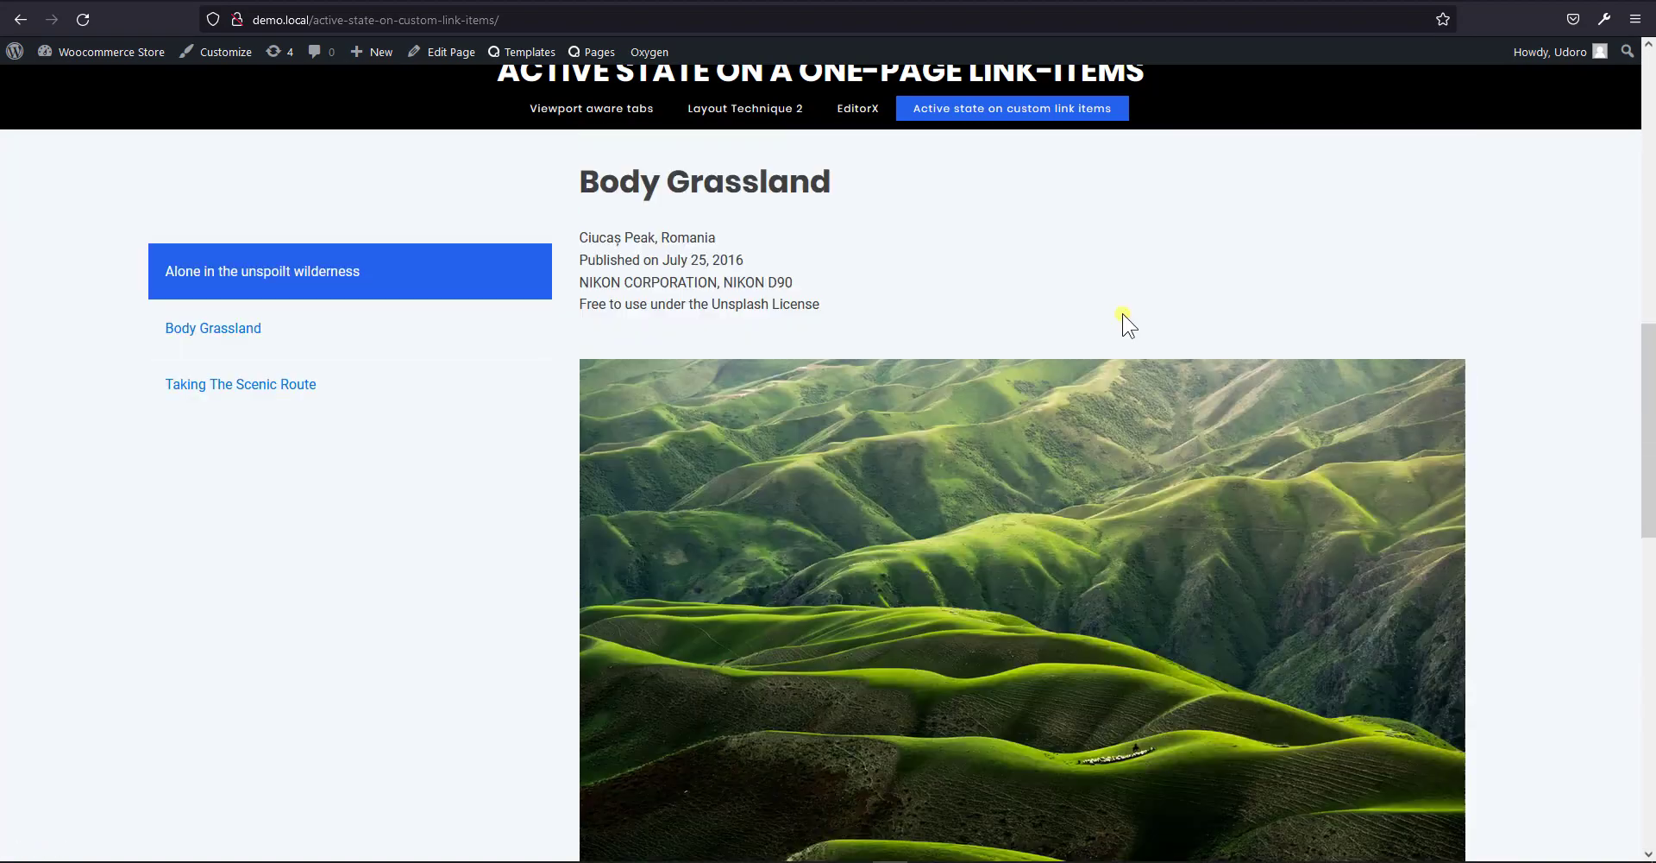
scroll(1122, 324, "up", 10)
left_click(392, 363)
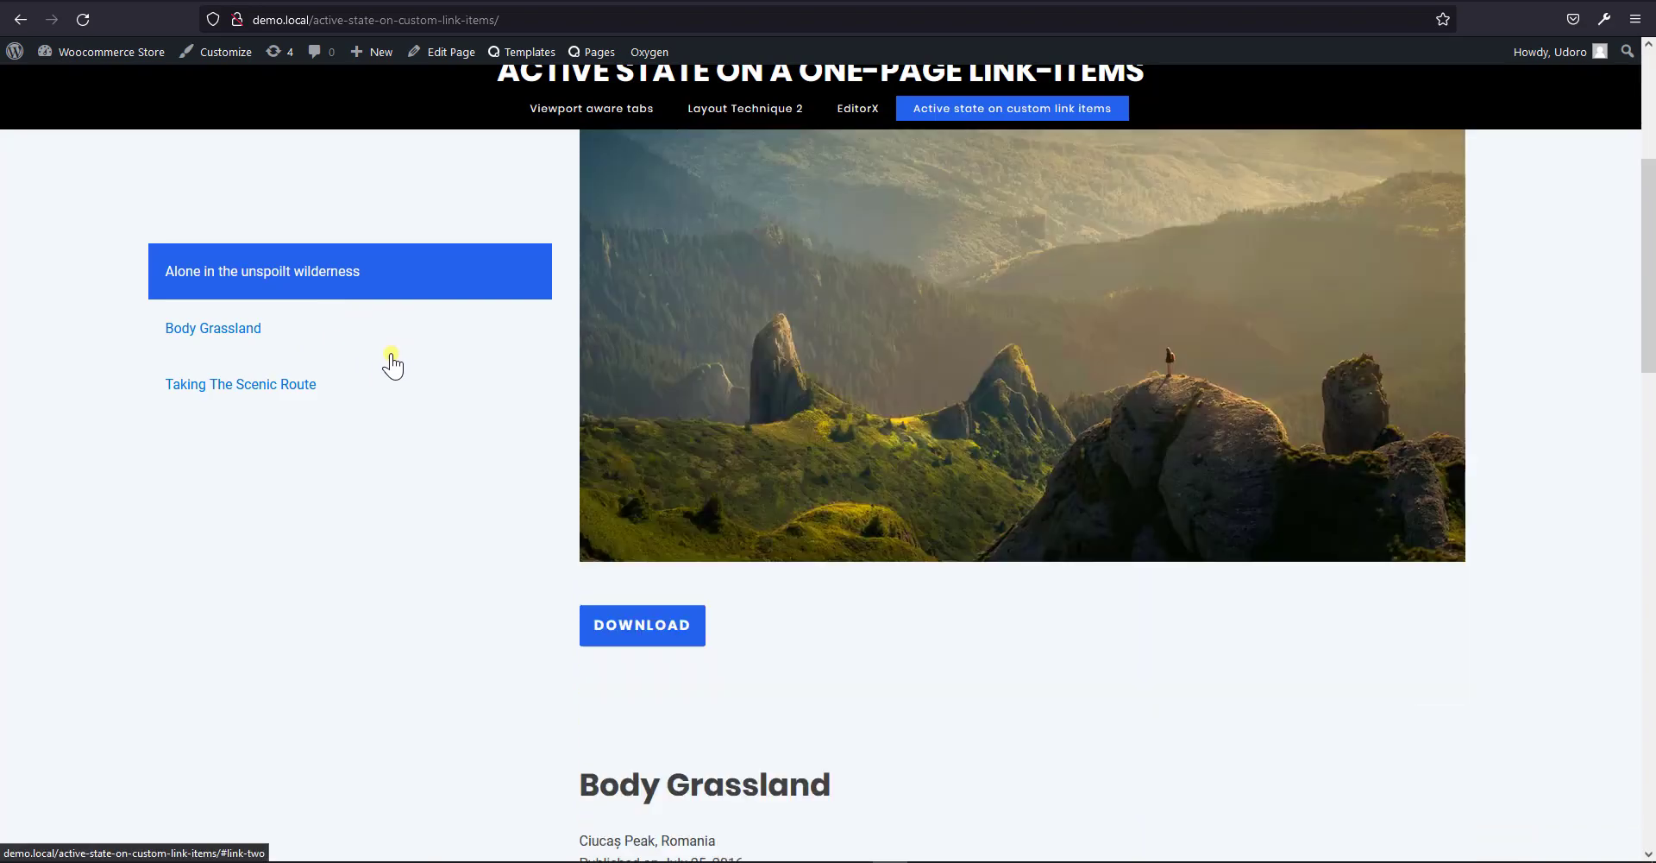
left_click(321, 373)
left_click(349, 285)
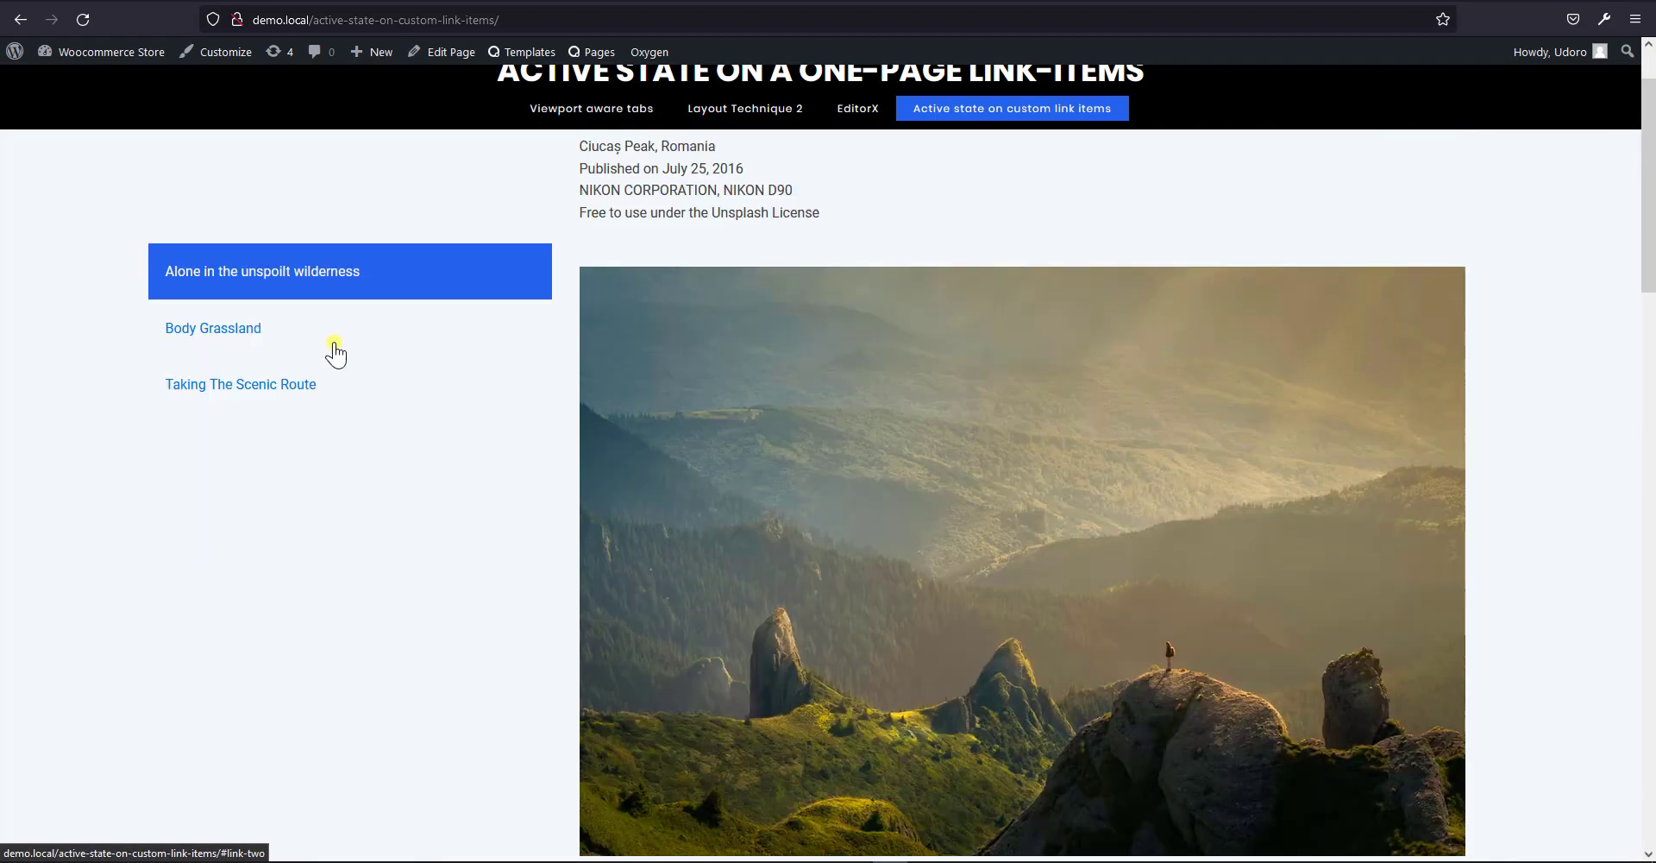
left_click(335, 352)
left_click(344, 383)
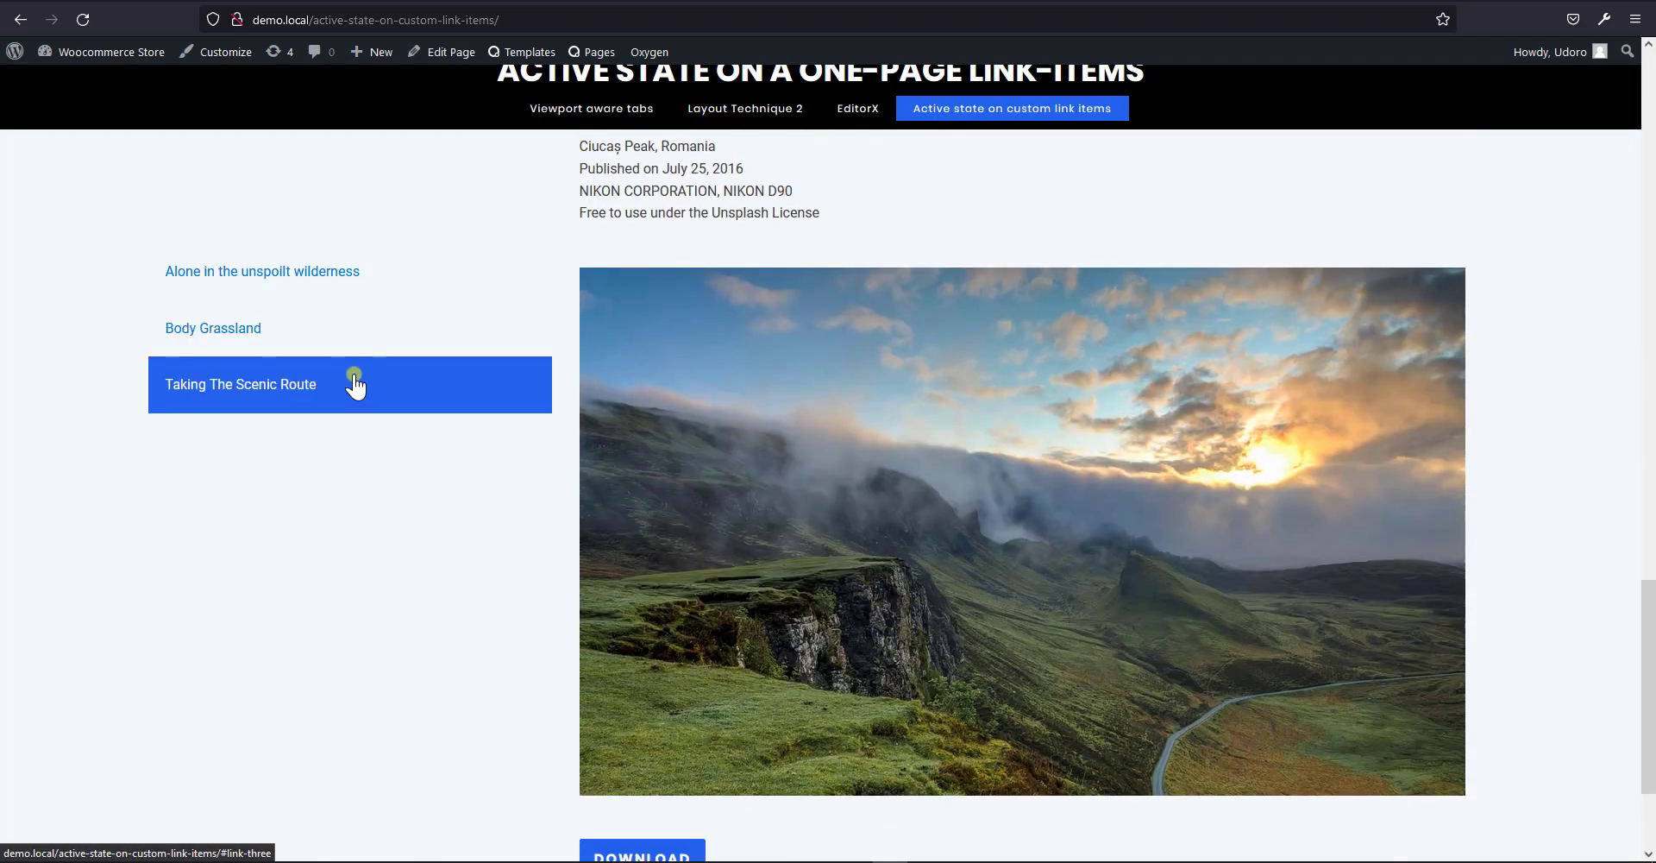
left_click(381, 285)
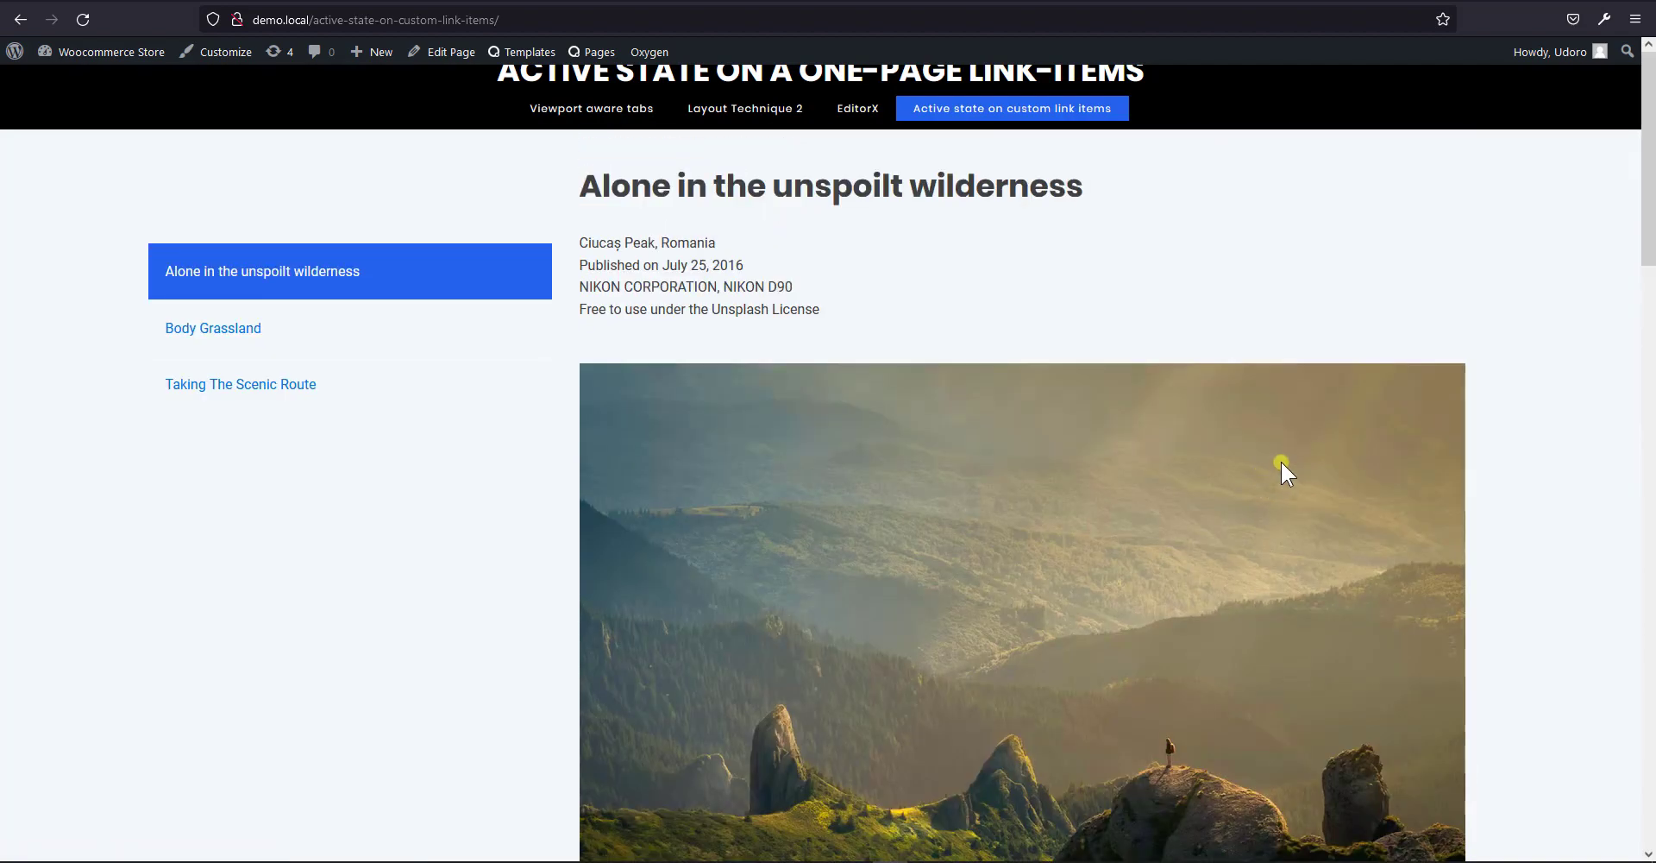
Check whether the active link follows the visible section between Alone in the unspoilt wilderness and Taking The Scenic Route in both scroll directions.
scroll(1283, 466, "down", 8)
scroll(1284, 470, "down", 15)
scroll(1283, 470, "up", 15)
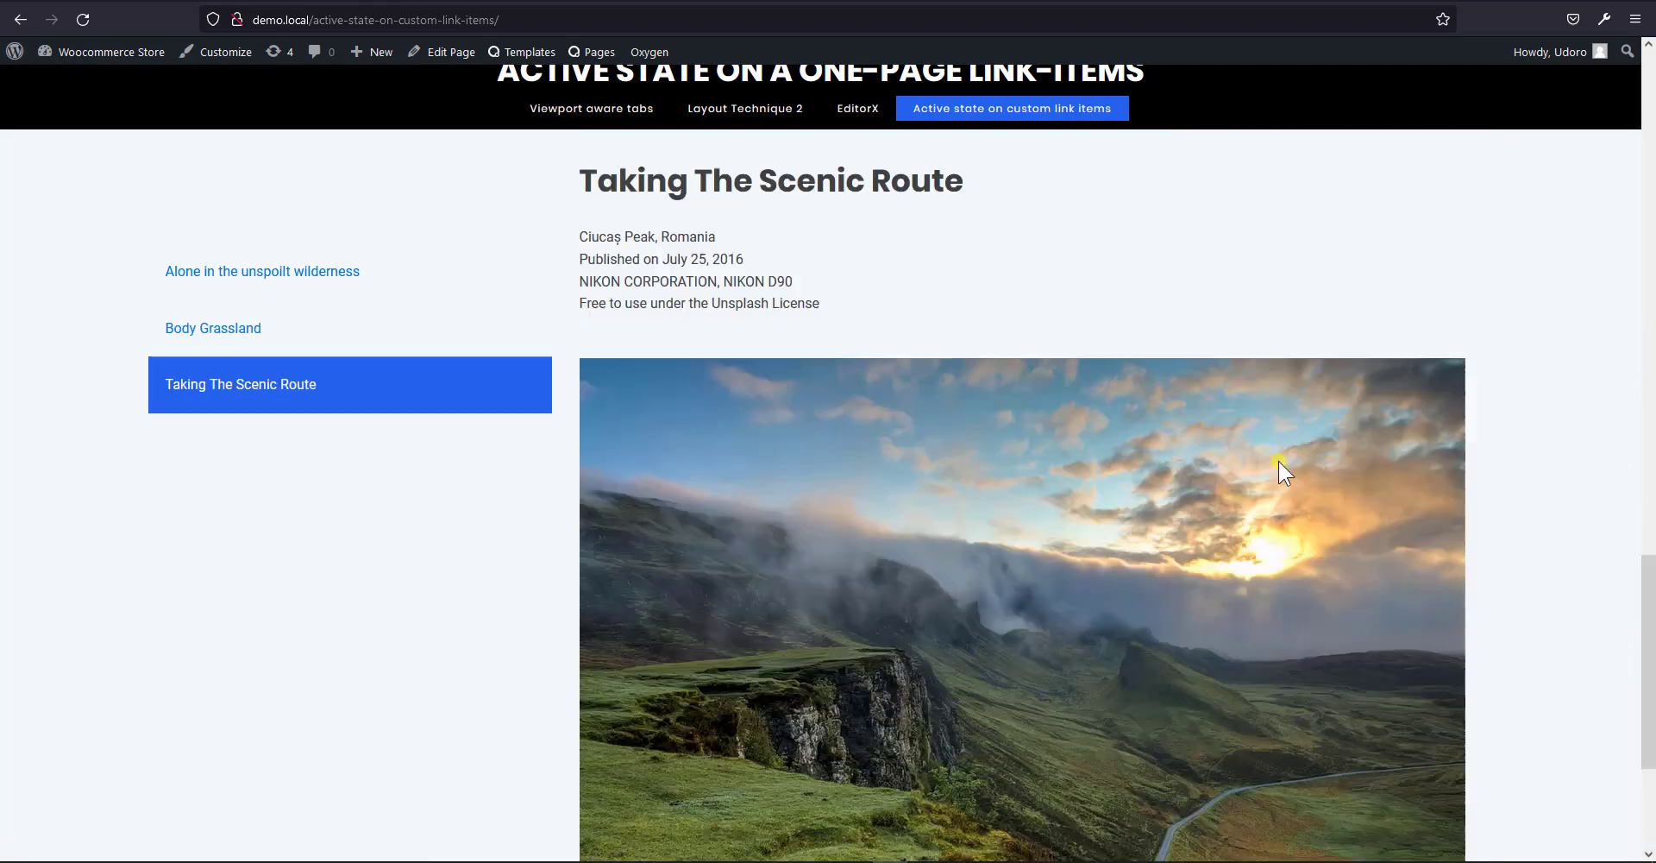
scroll(1283, 473, "up", 8)
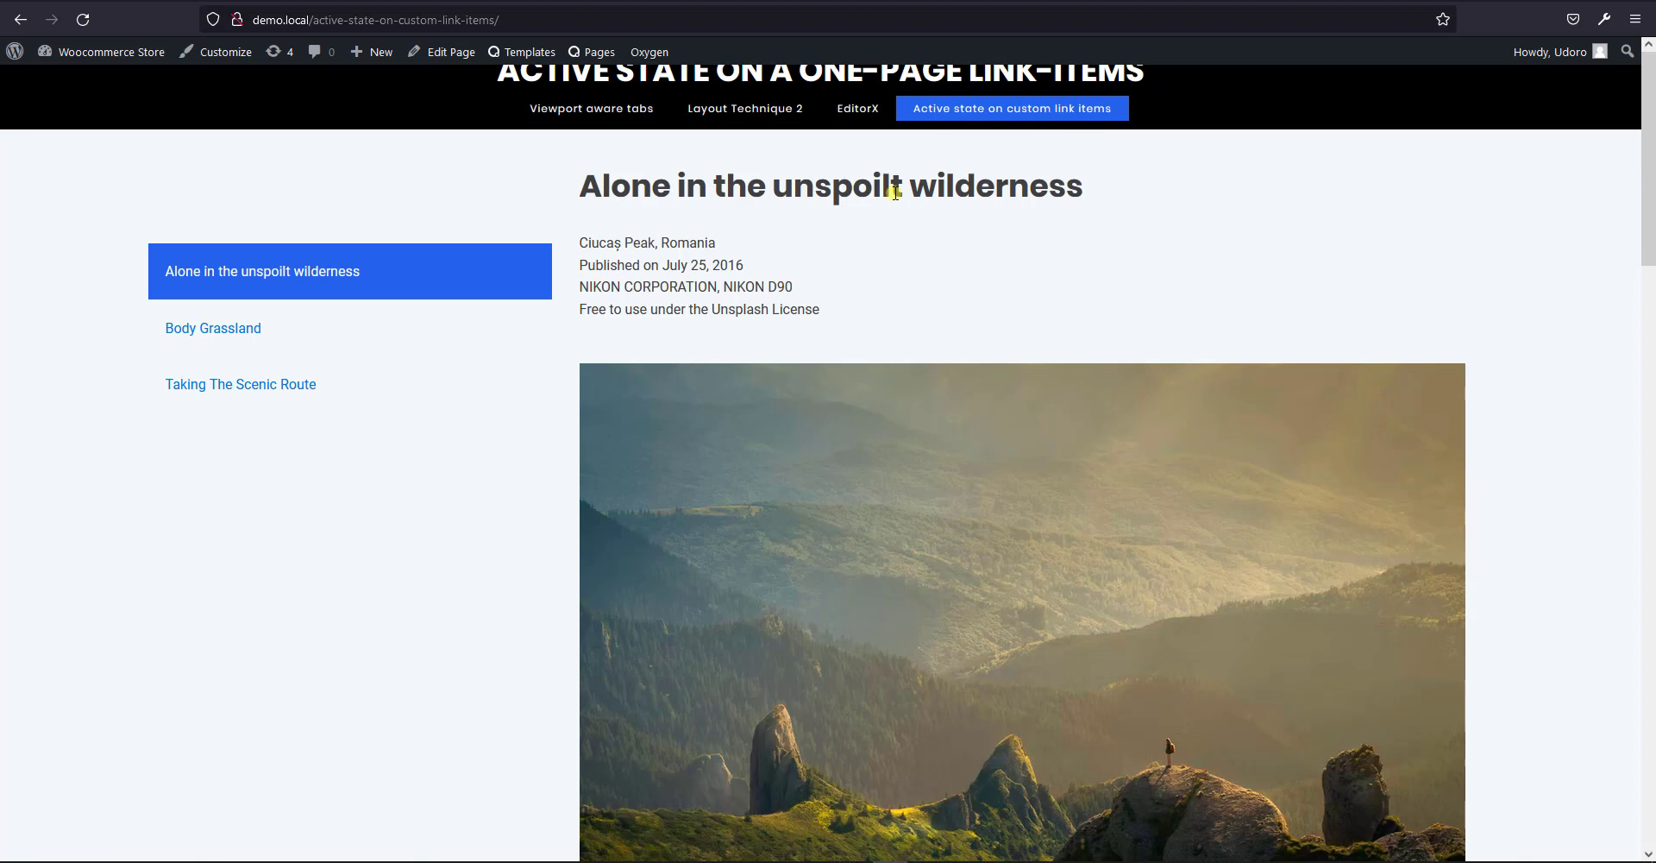
scroll(885, 366, "down", 1)
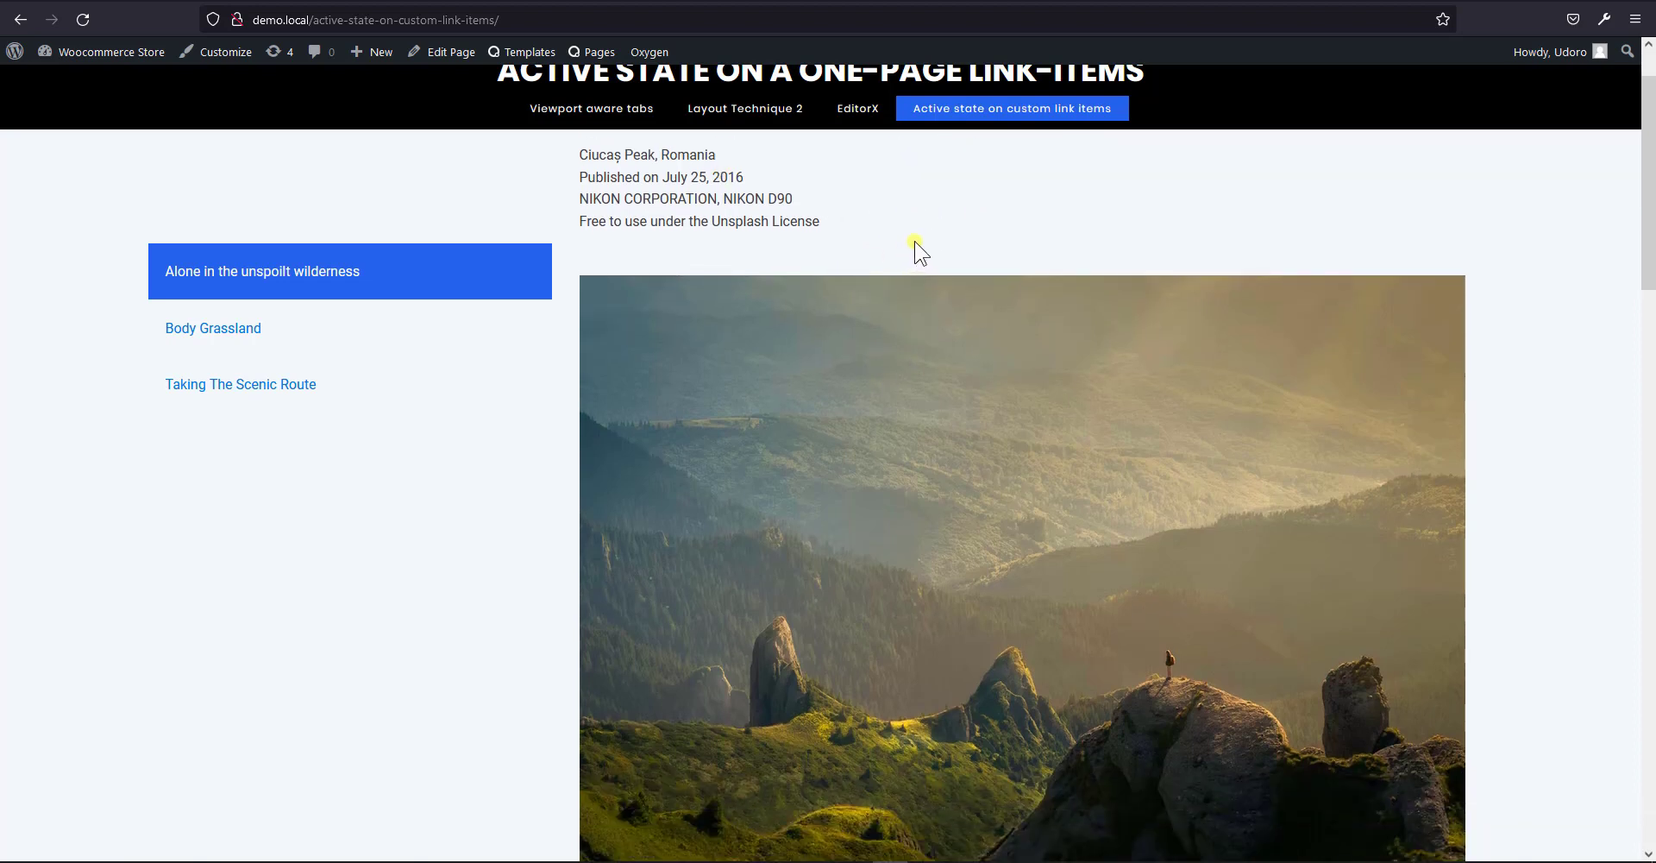
scroll(1177, 507, "down", 7)
scroll(1176, 518, "up", 8)
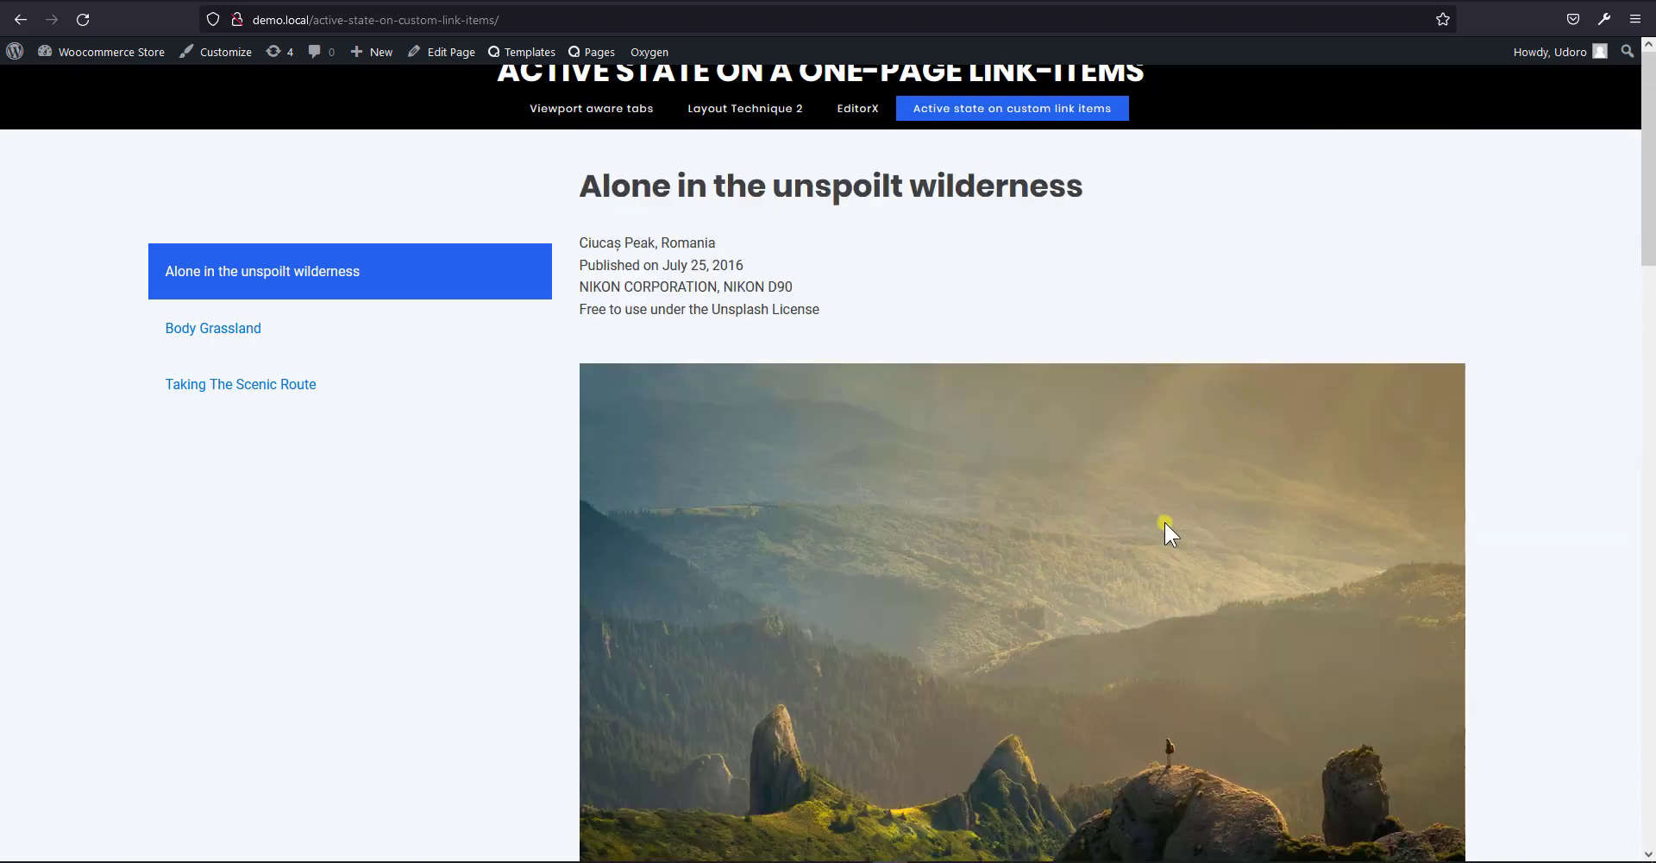